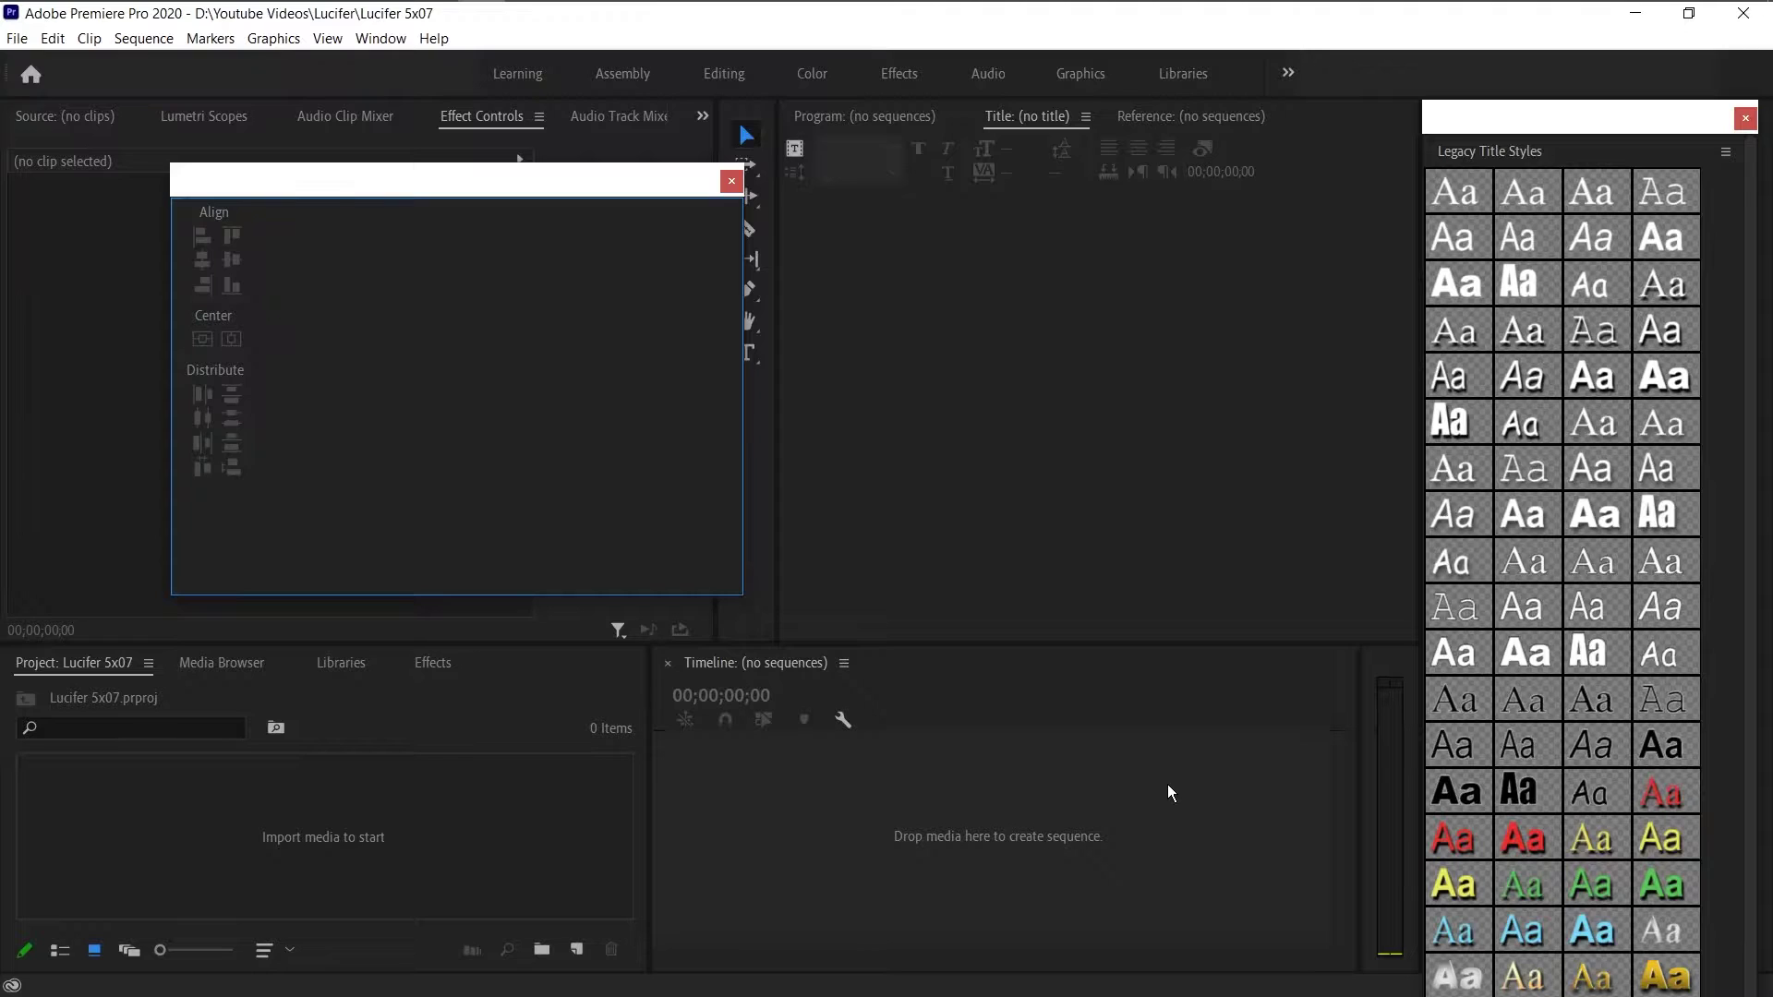
- Close the Align and Legacy Title Styles panels and the remaining side panels to clear the workspace
left_click(731, 181)
left_click(1745, 118)
right_click(1596, 150)
left_click(1593, 162)
right_click(1581, 111)
left_click(1585, 125)
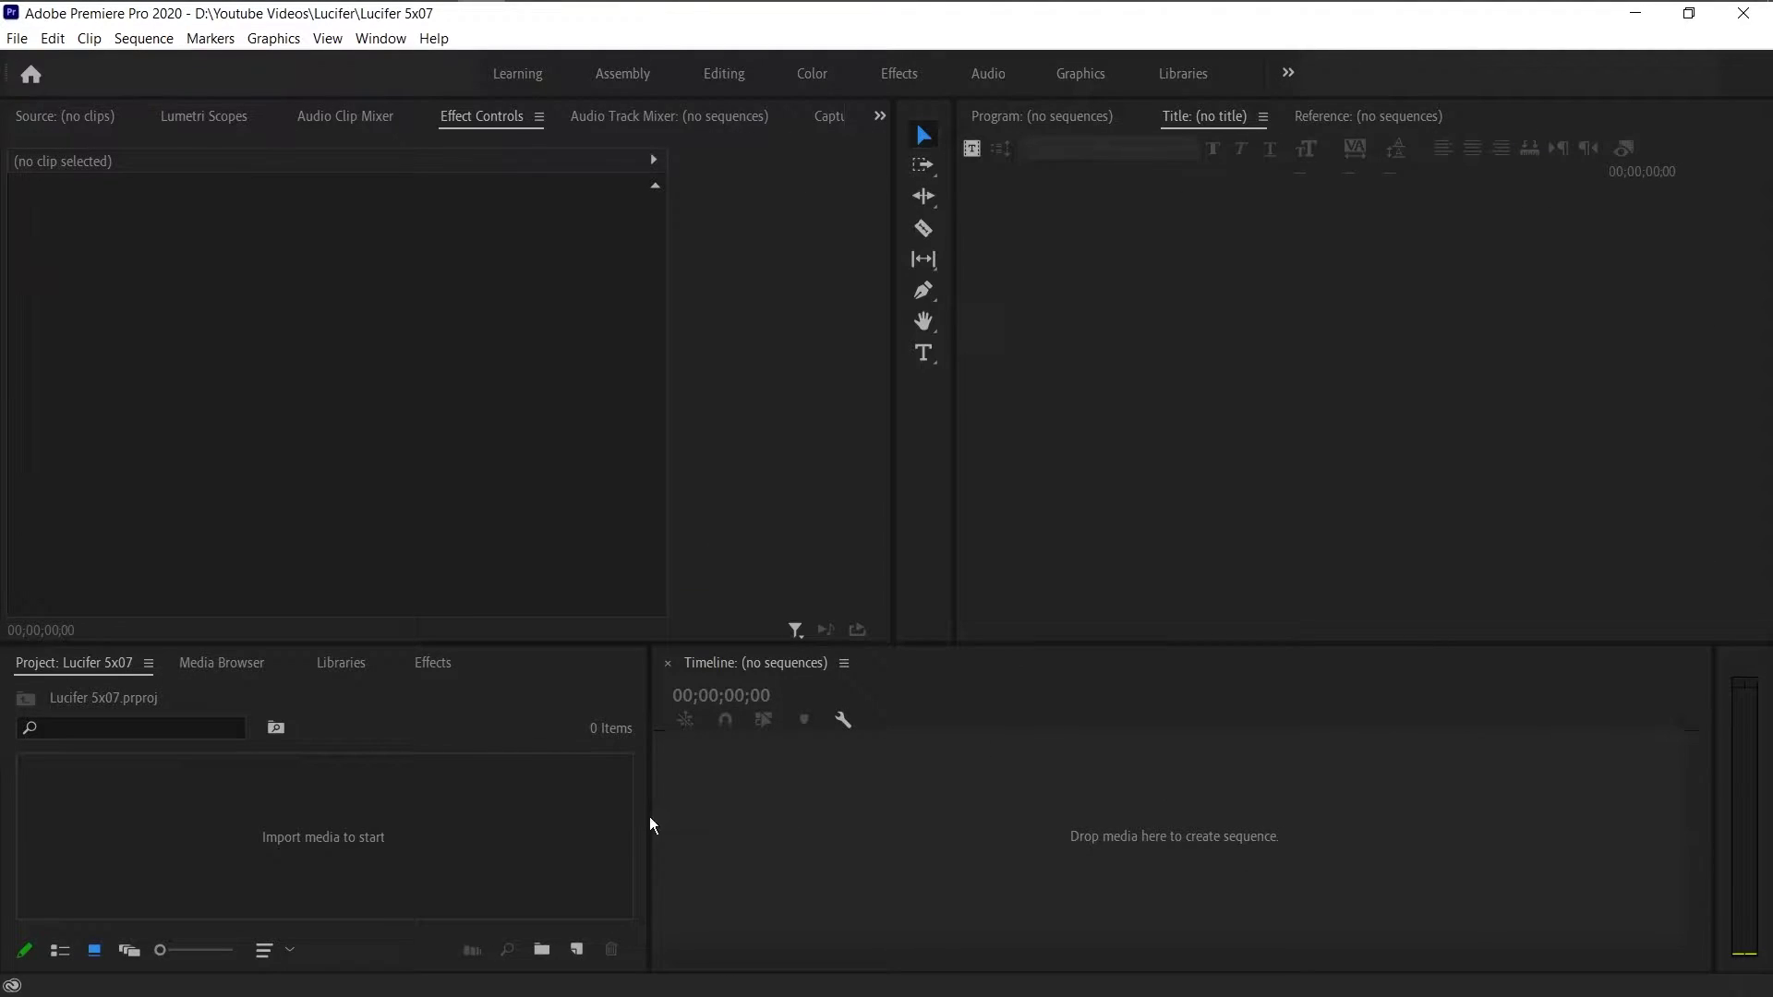
- Import the WIN_20200922_15_10_54_Pro recording and create a sequence from it
key("ctrl+i")
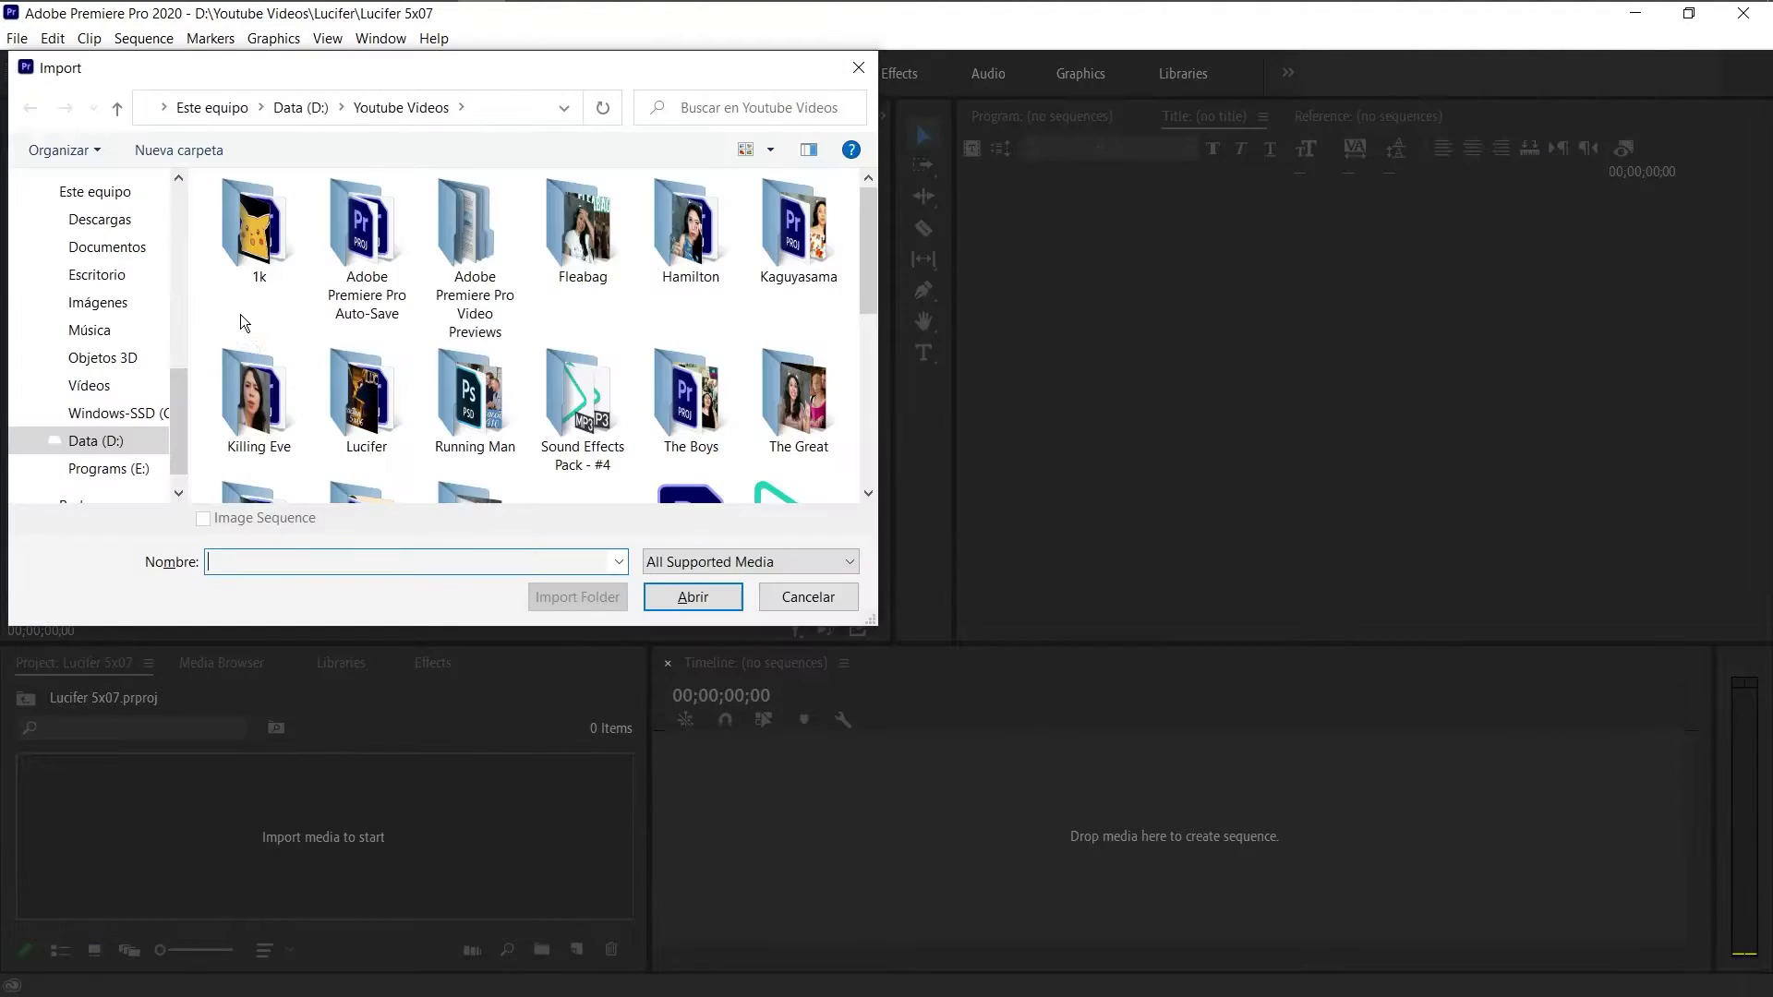
left_click(92, 305)
double_click(279, 222)
scroll(630, 333, "down", 3)
double_click(380, 441)
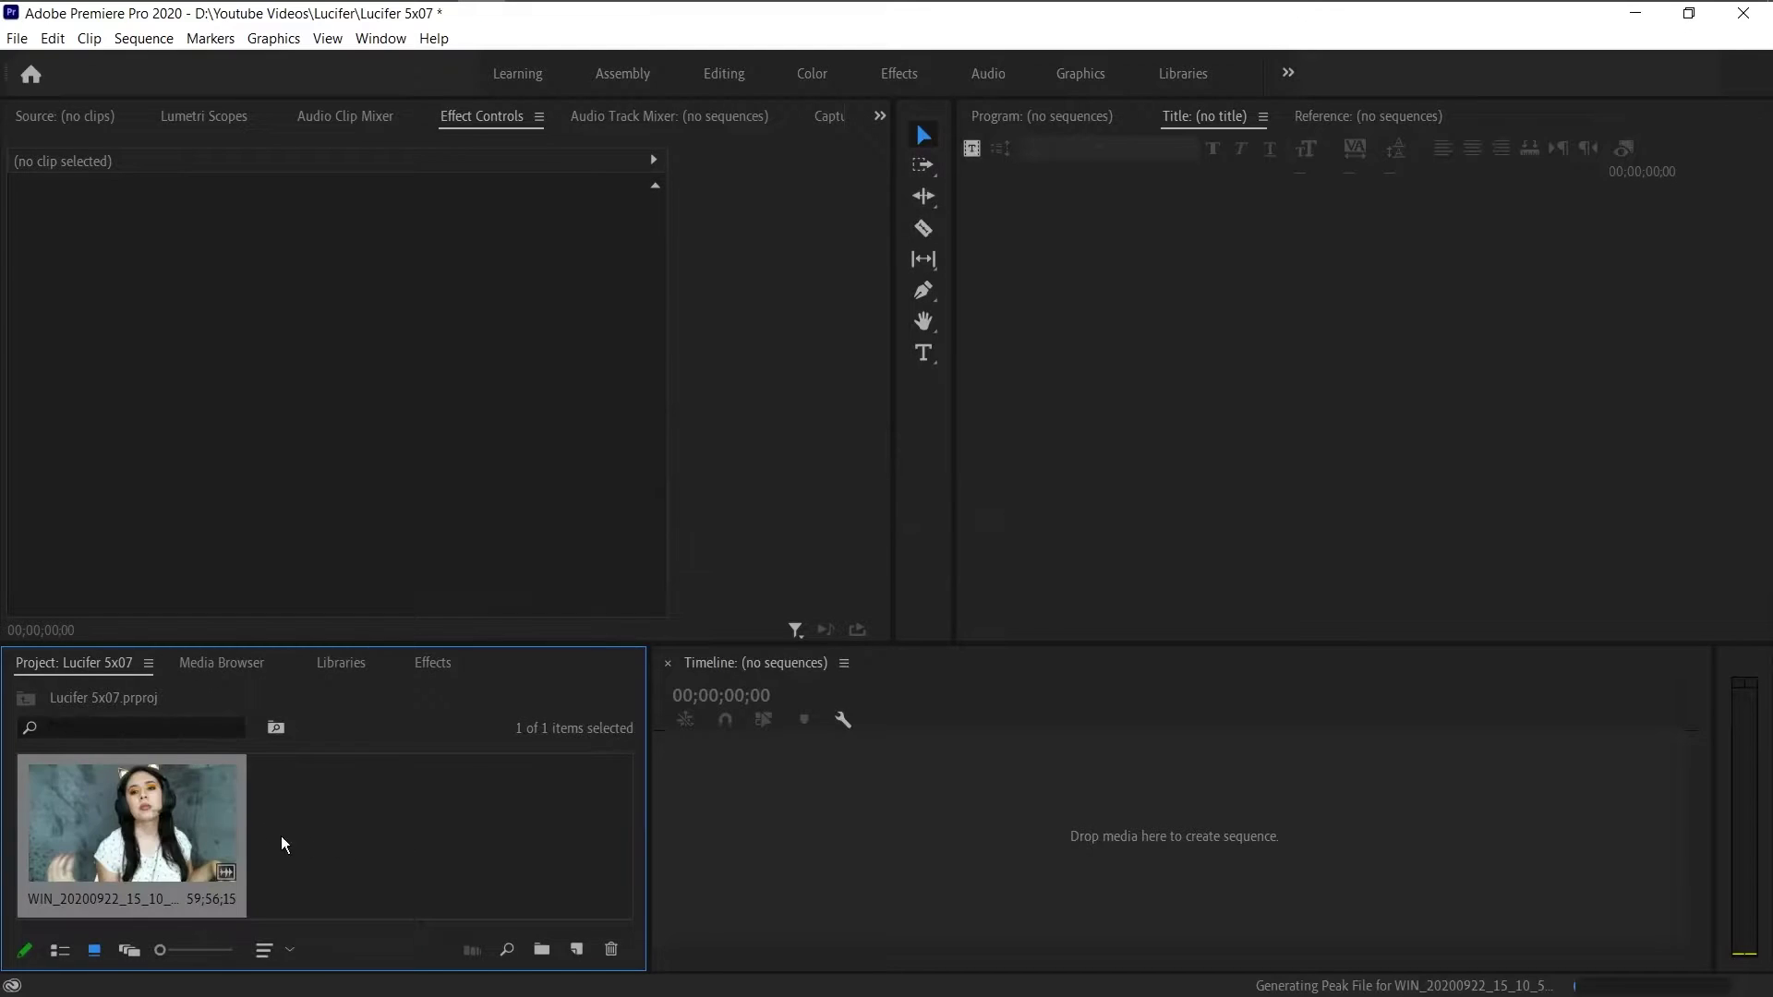
left_click_drag(741, 810, 878, 724)
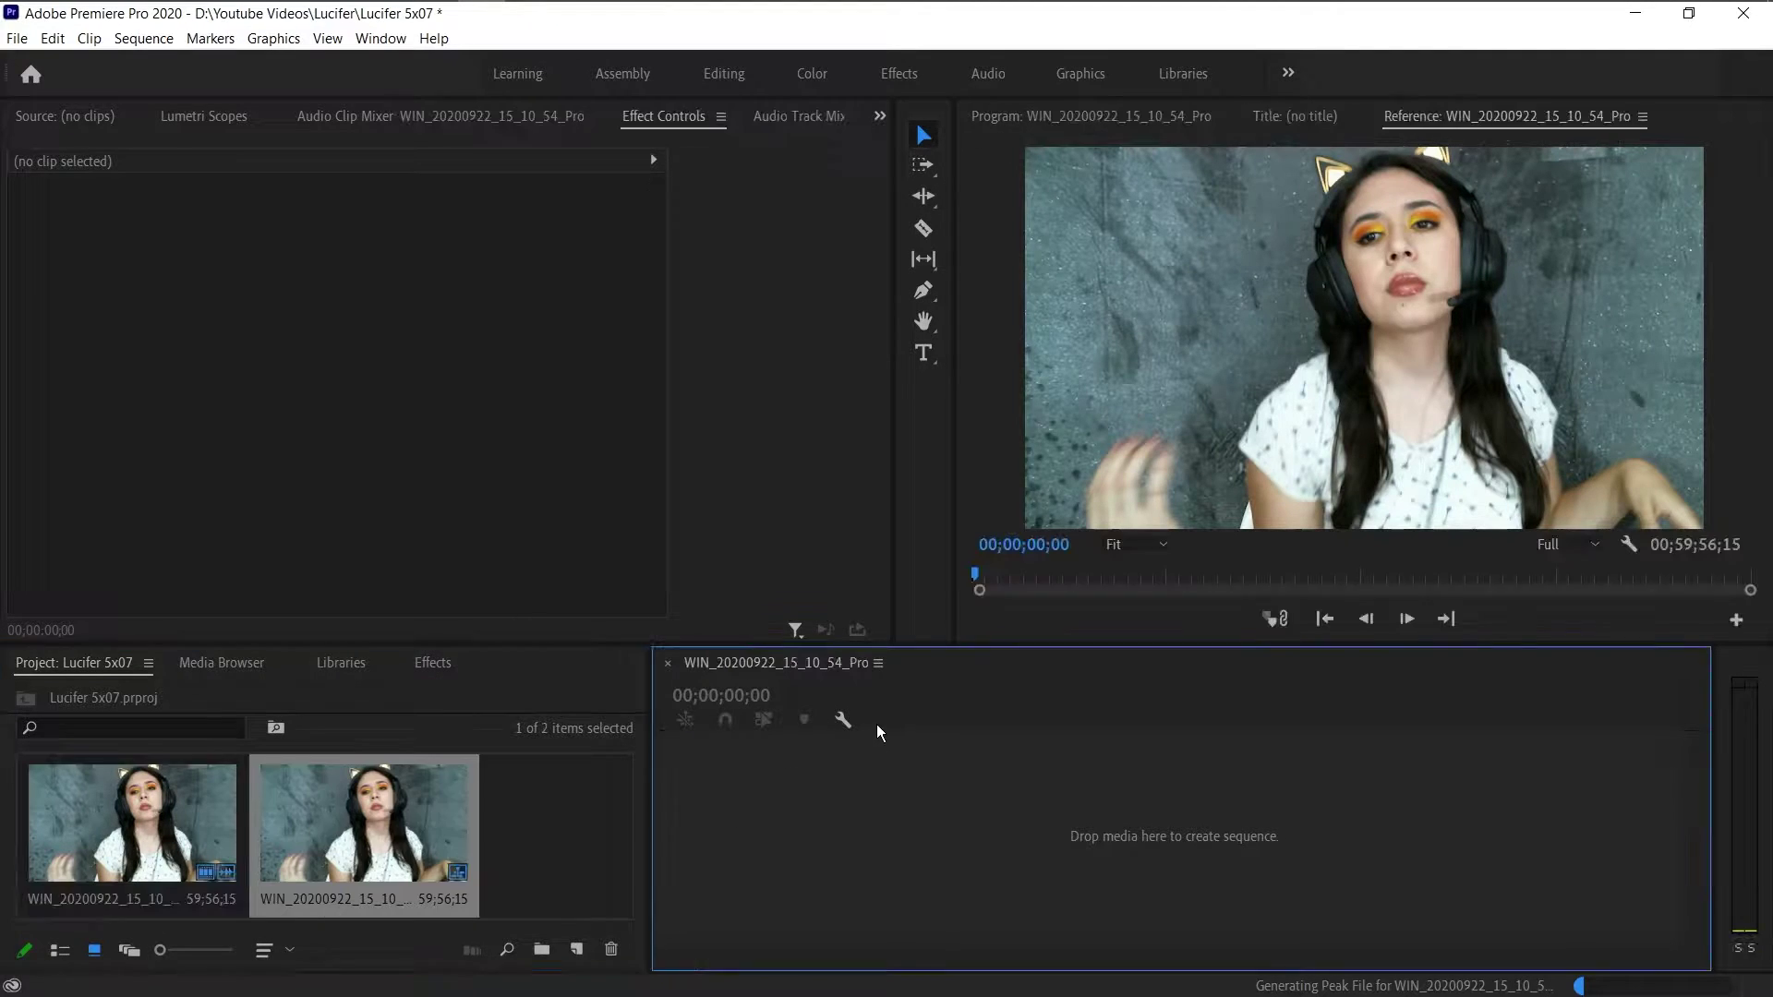
- Cut off the recording's opening frames at about 00;00;00;12 and close the gap with Ripple Delete
left_click_drag(1436, 942, 1222, 944)
key("space")
key("c")
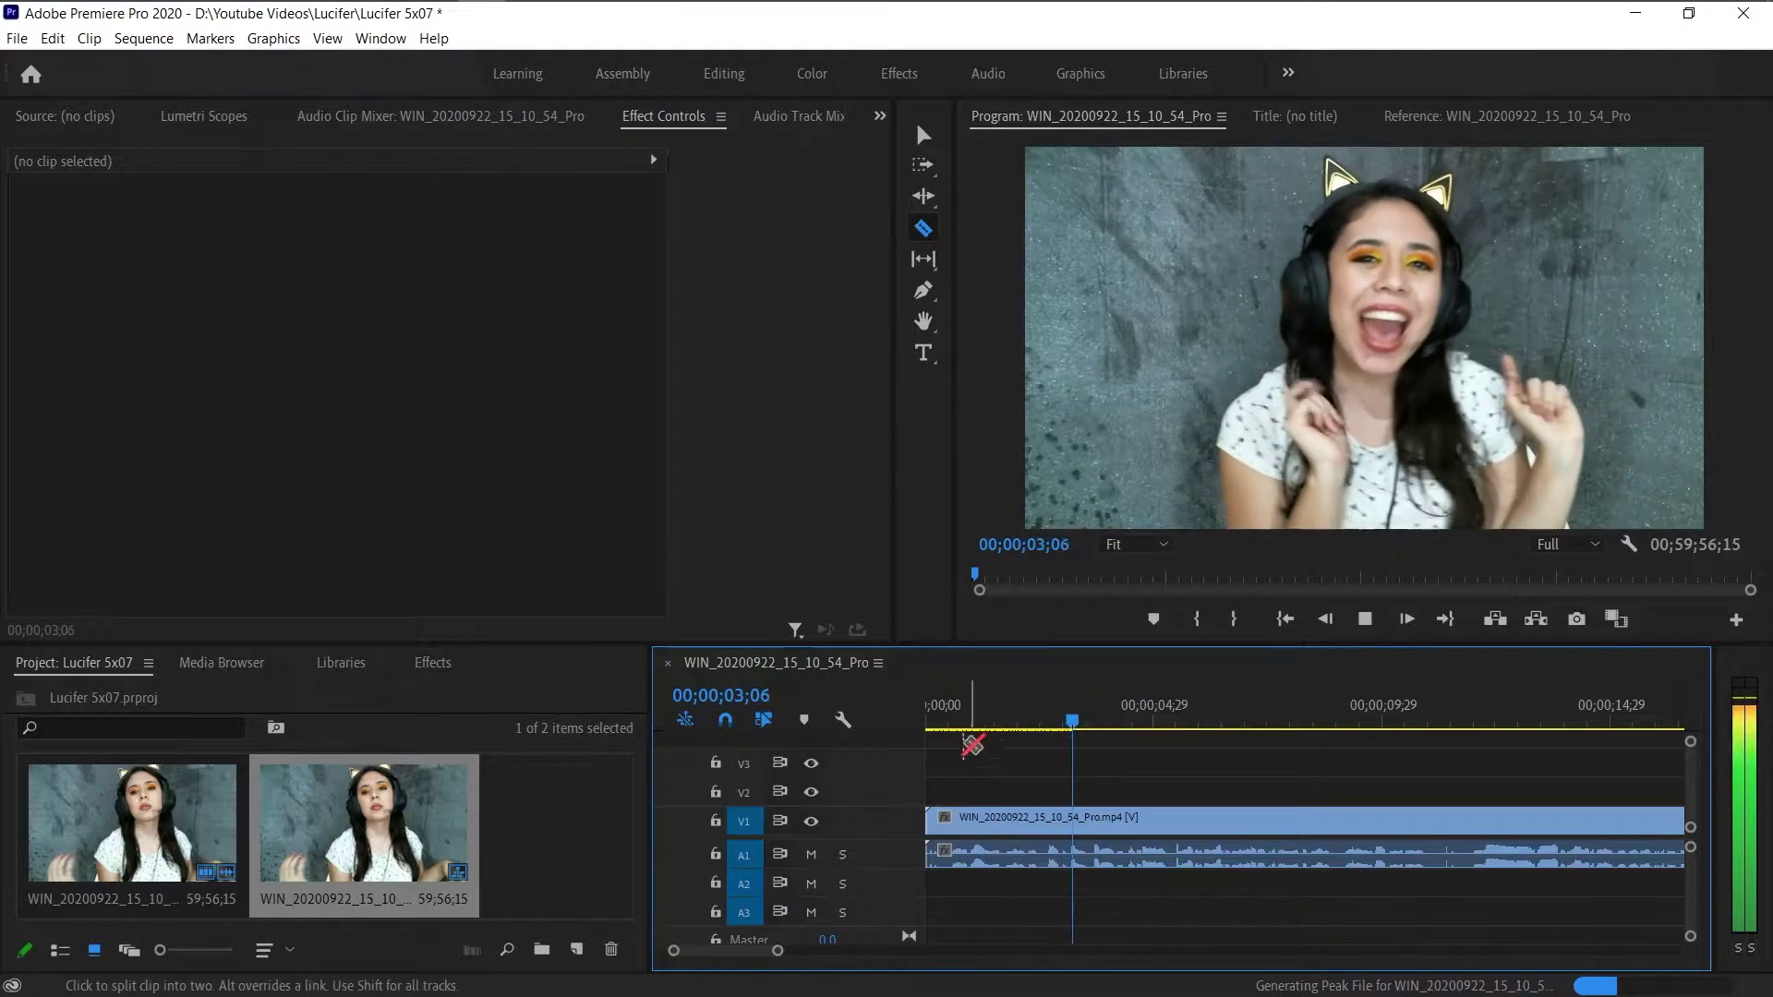
left_click_drag(942, 715, 923, 715)
key("space")
key("space")
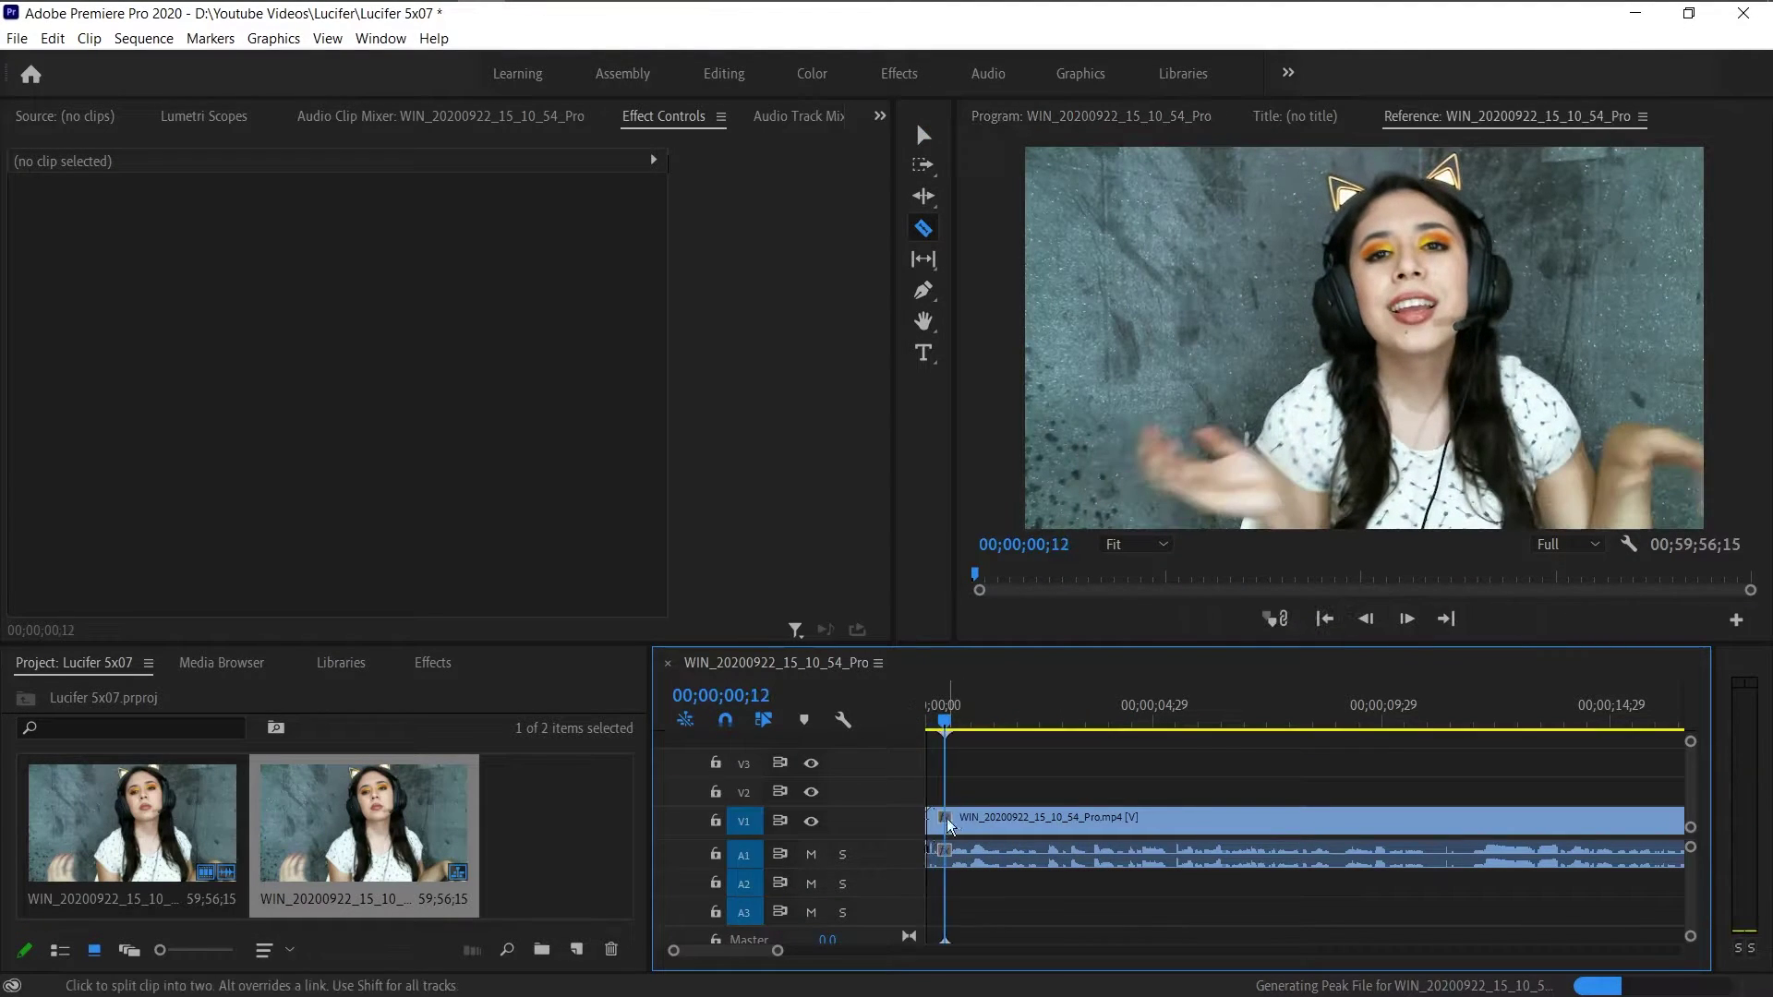
left_click(949, 820)
key("v")
left_click(935, 822)
key("Delete")
right_click(937, 822)
left_click(1084, 809)
- Move the recording later on the timeline so it starts at about one minute
left_click_drag(1101, 820, 1394, 819)
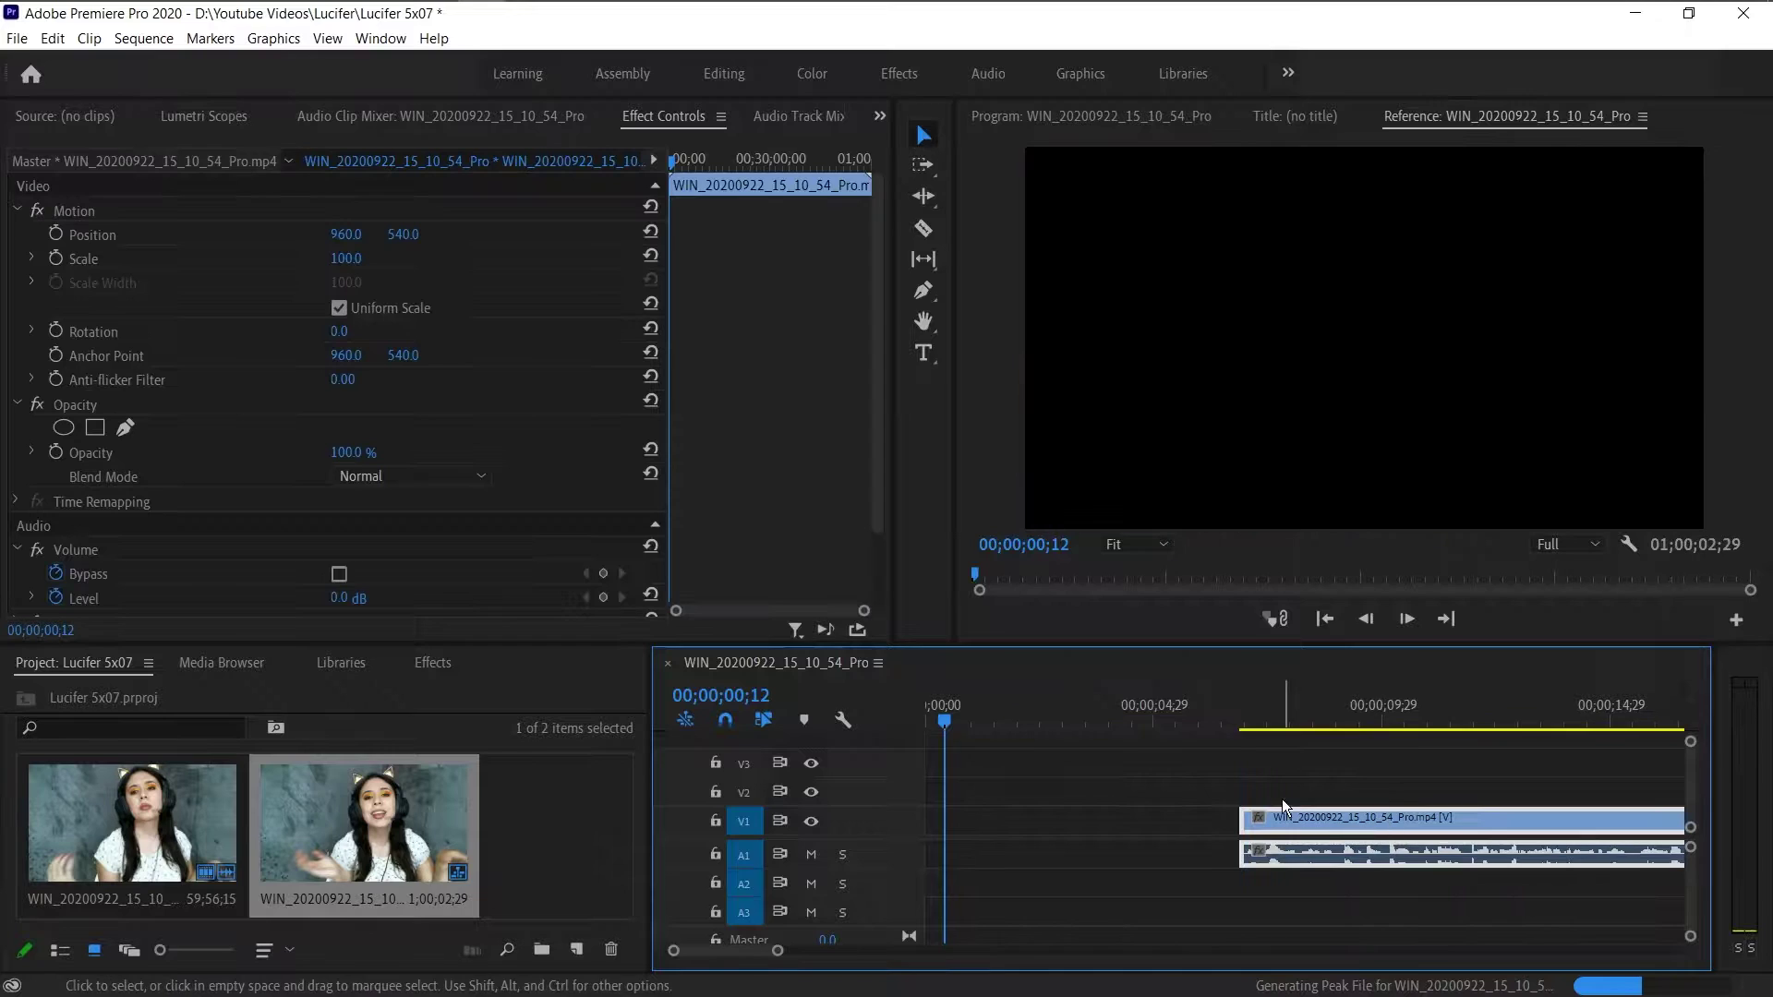
key("minus")
key("minus")
left_click_drag(1077, 813, 1452, 744)
- Import the channel's intro video and place it on V1 directly before the recording
double_click(575, 834)
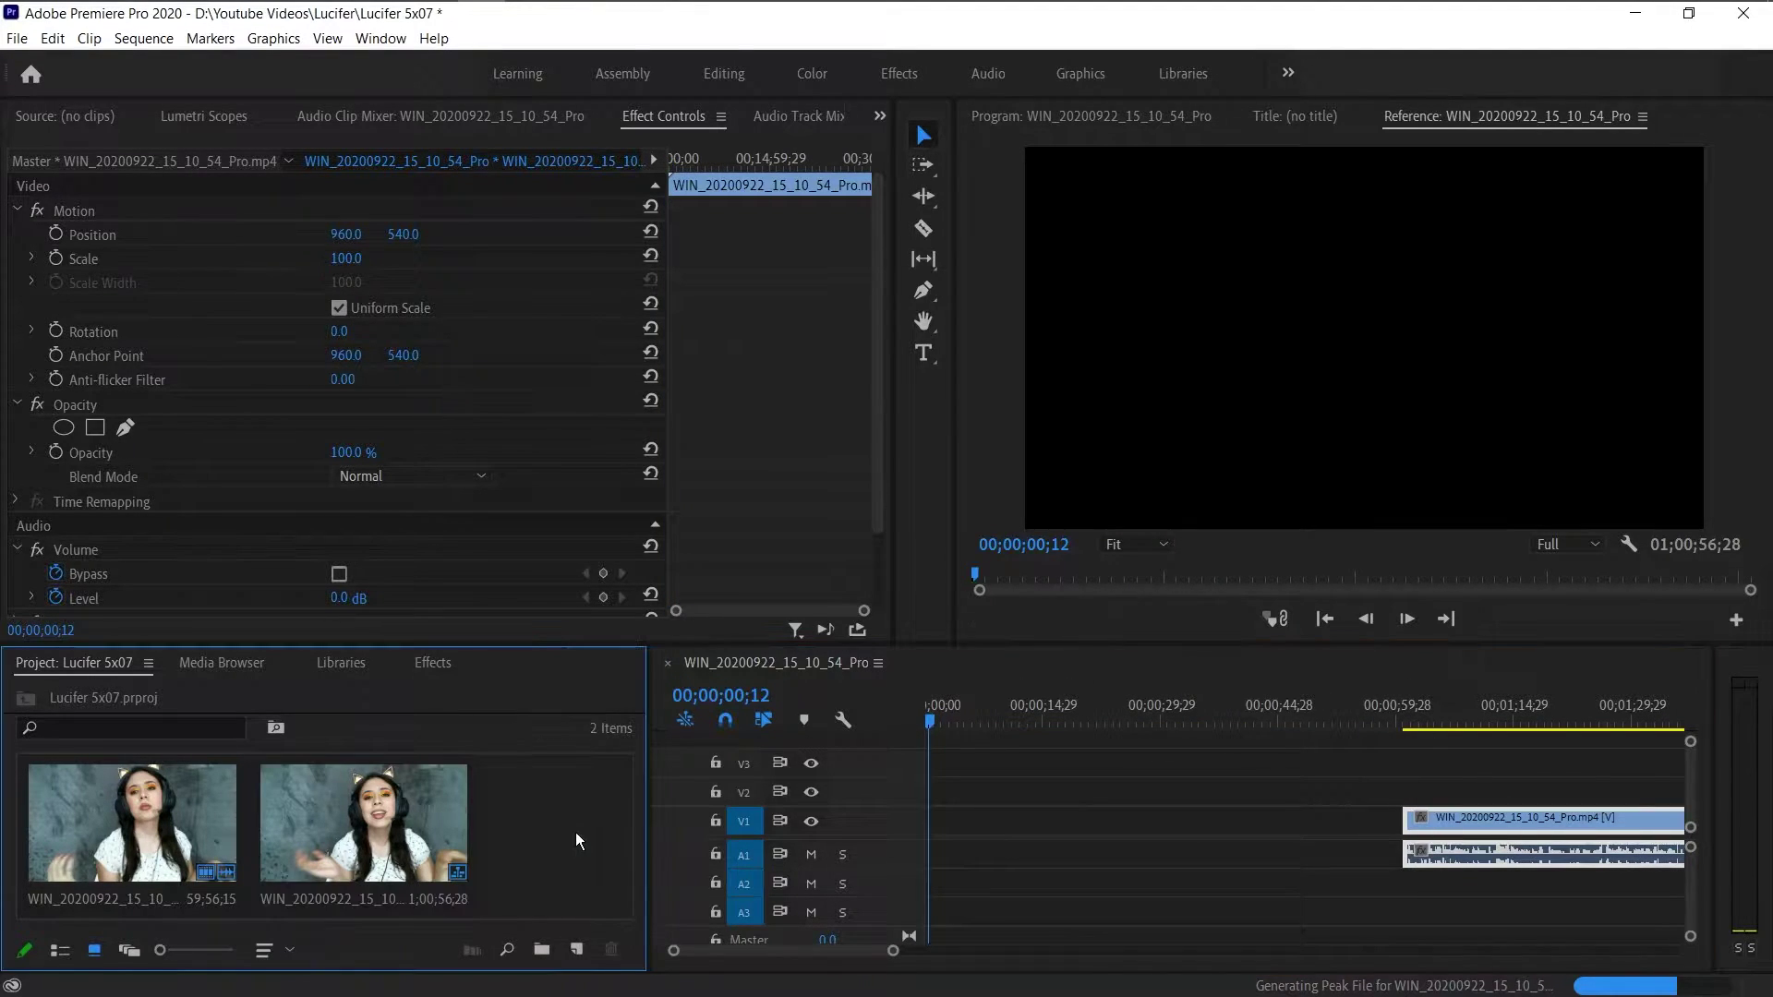
scroll(527, 370, "down", 2)
scroll(128, 281, "up", 2)
left_click(115, 238)
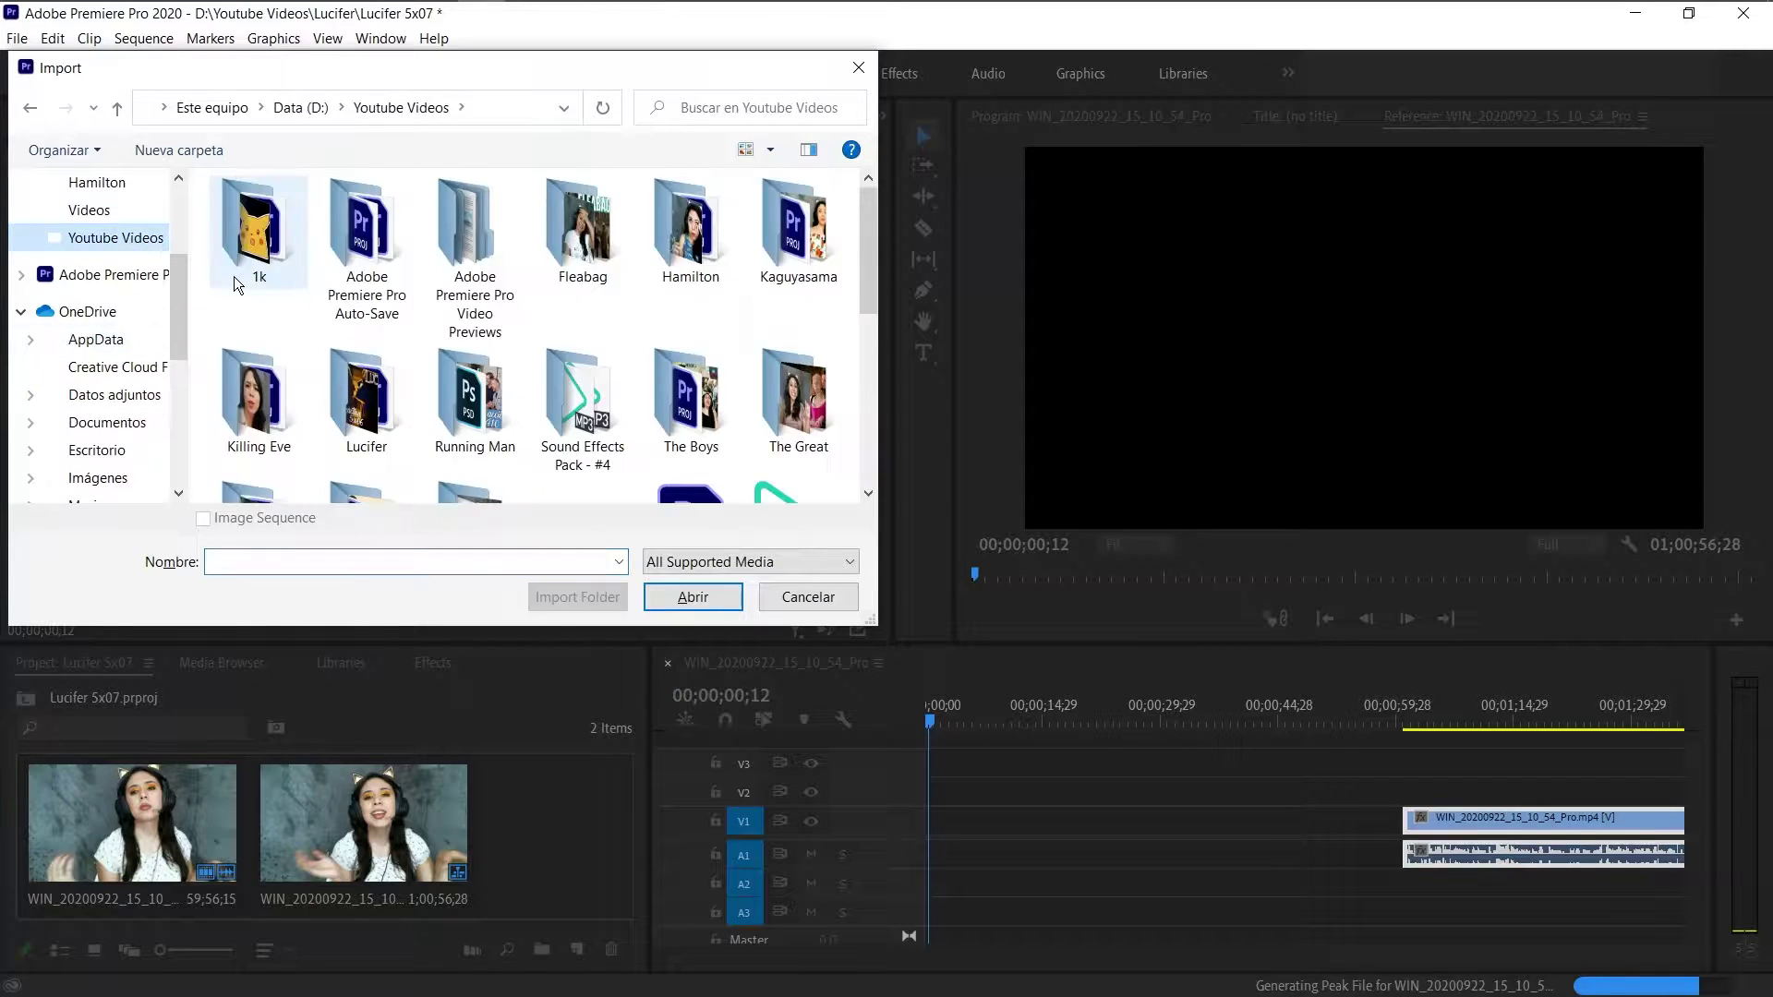
scroll(527, 369, "down", 3)
left_click(584, 235)
left_click(693, 597)
left_click_drag(504, 817, 1344, 825)
- Preview the sequence from the intro and skim through the recording up to 00;04;39;18
left_click(1384, 713)
scroll(1291, 773, "down", 5)
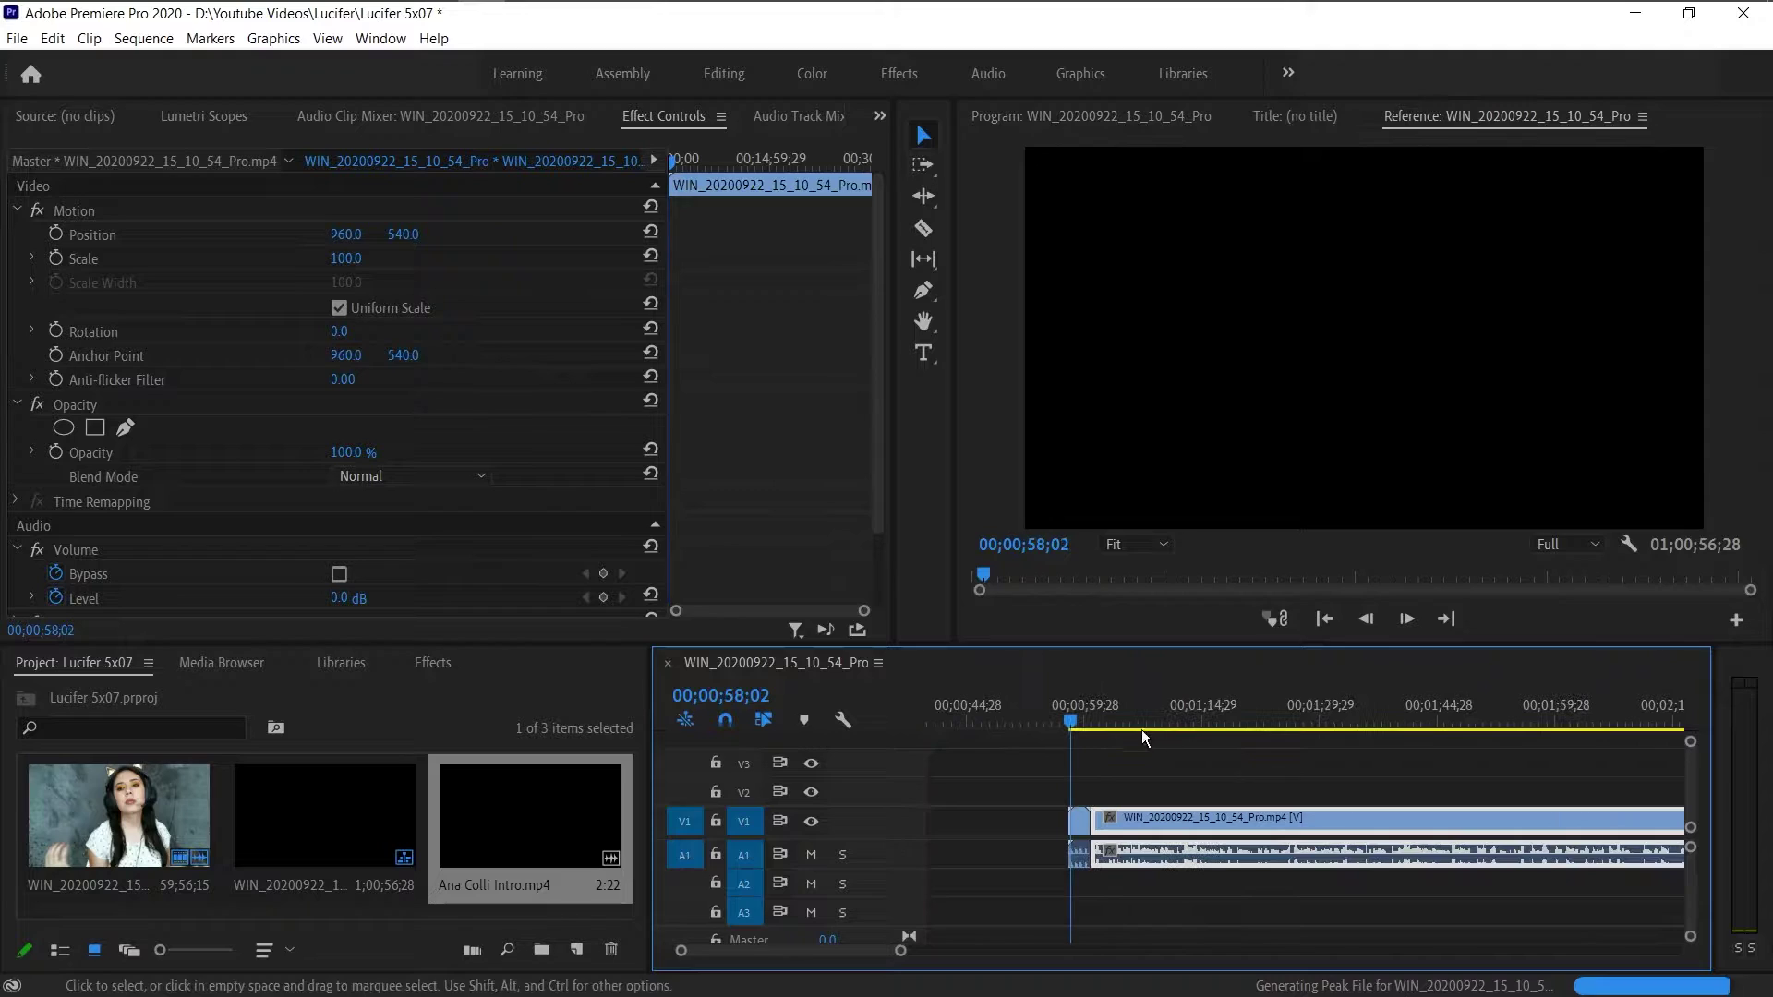
key("space")
left_click(1227, 711)
left_click(1432, 704)
scroll(1432, 704, "down", 10)
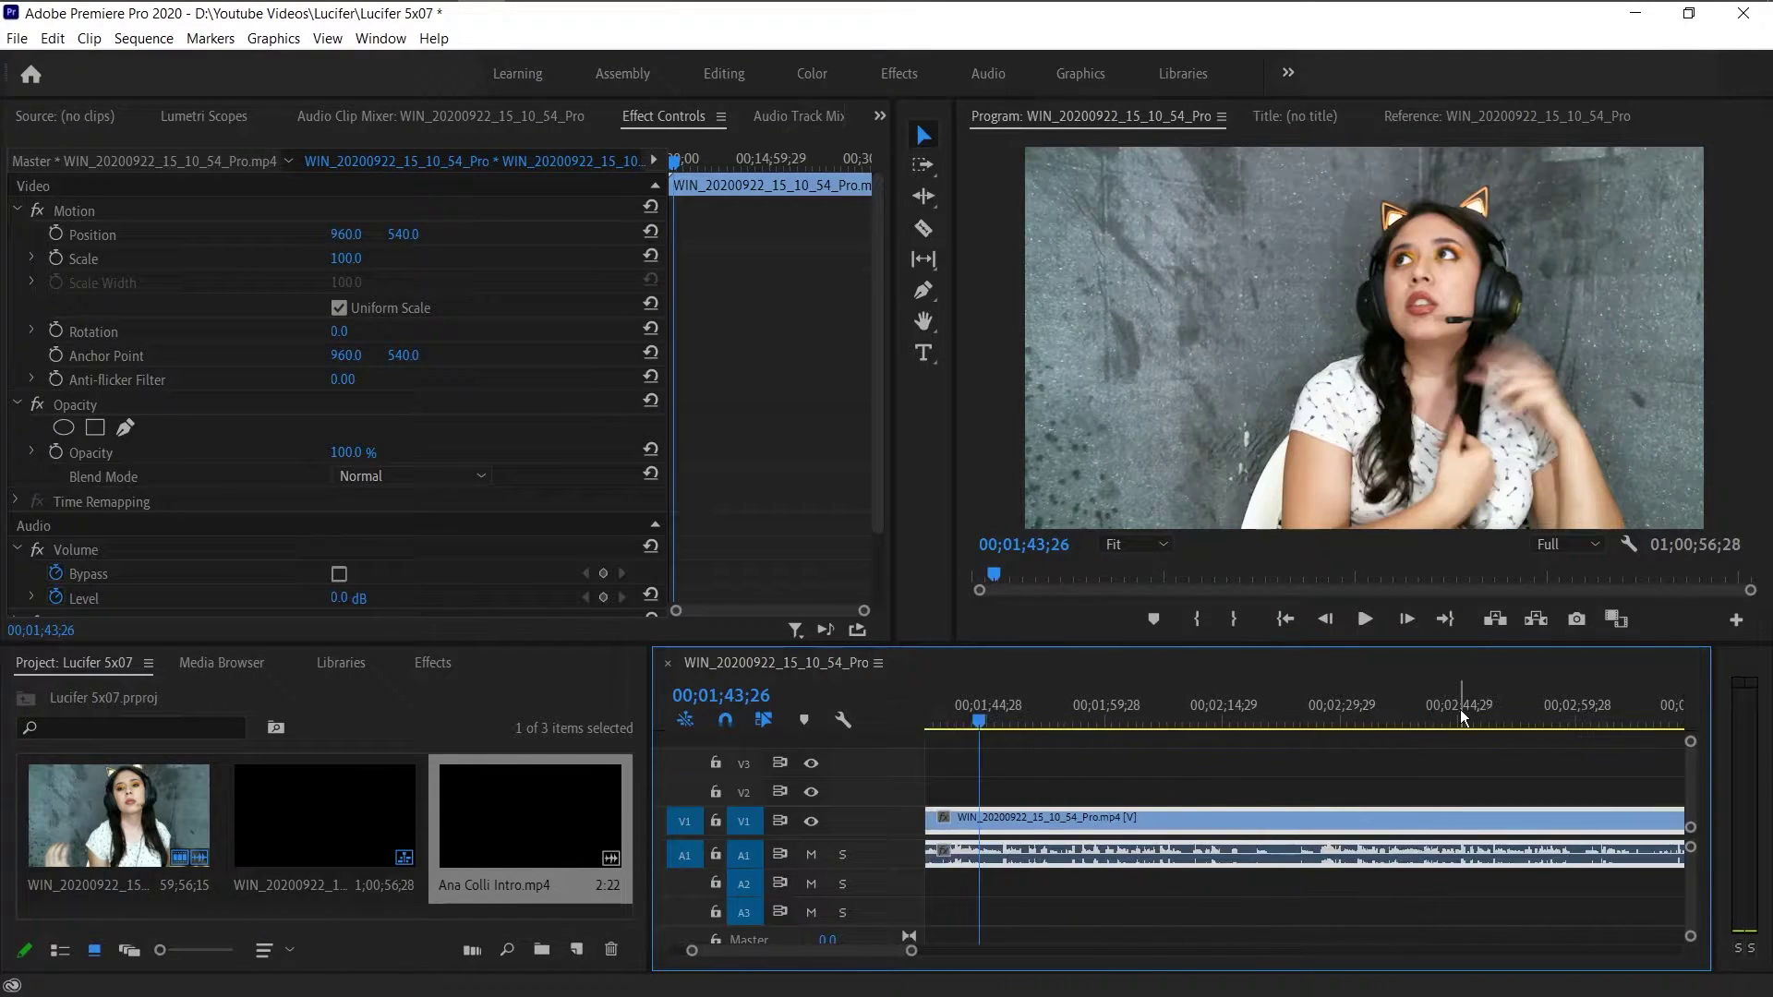
left_click(1460, 712)
scroll(1460, 712, "down", 4)
left_click(1503, 716)
scroll(1504, 714, "down", 10)
left_click(1504, 716)
scroll(1504, 717, "down", 10)
left_click(1387, 718)
scroll(1386, 719, "down", 3)
- Find the Lumetri Color effect by searching for "lumetri" and apply it to the recording
left_click(434, 663)
left_click(138, 694)
type("lumetri")
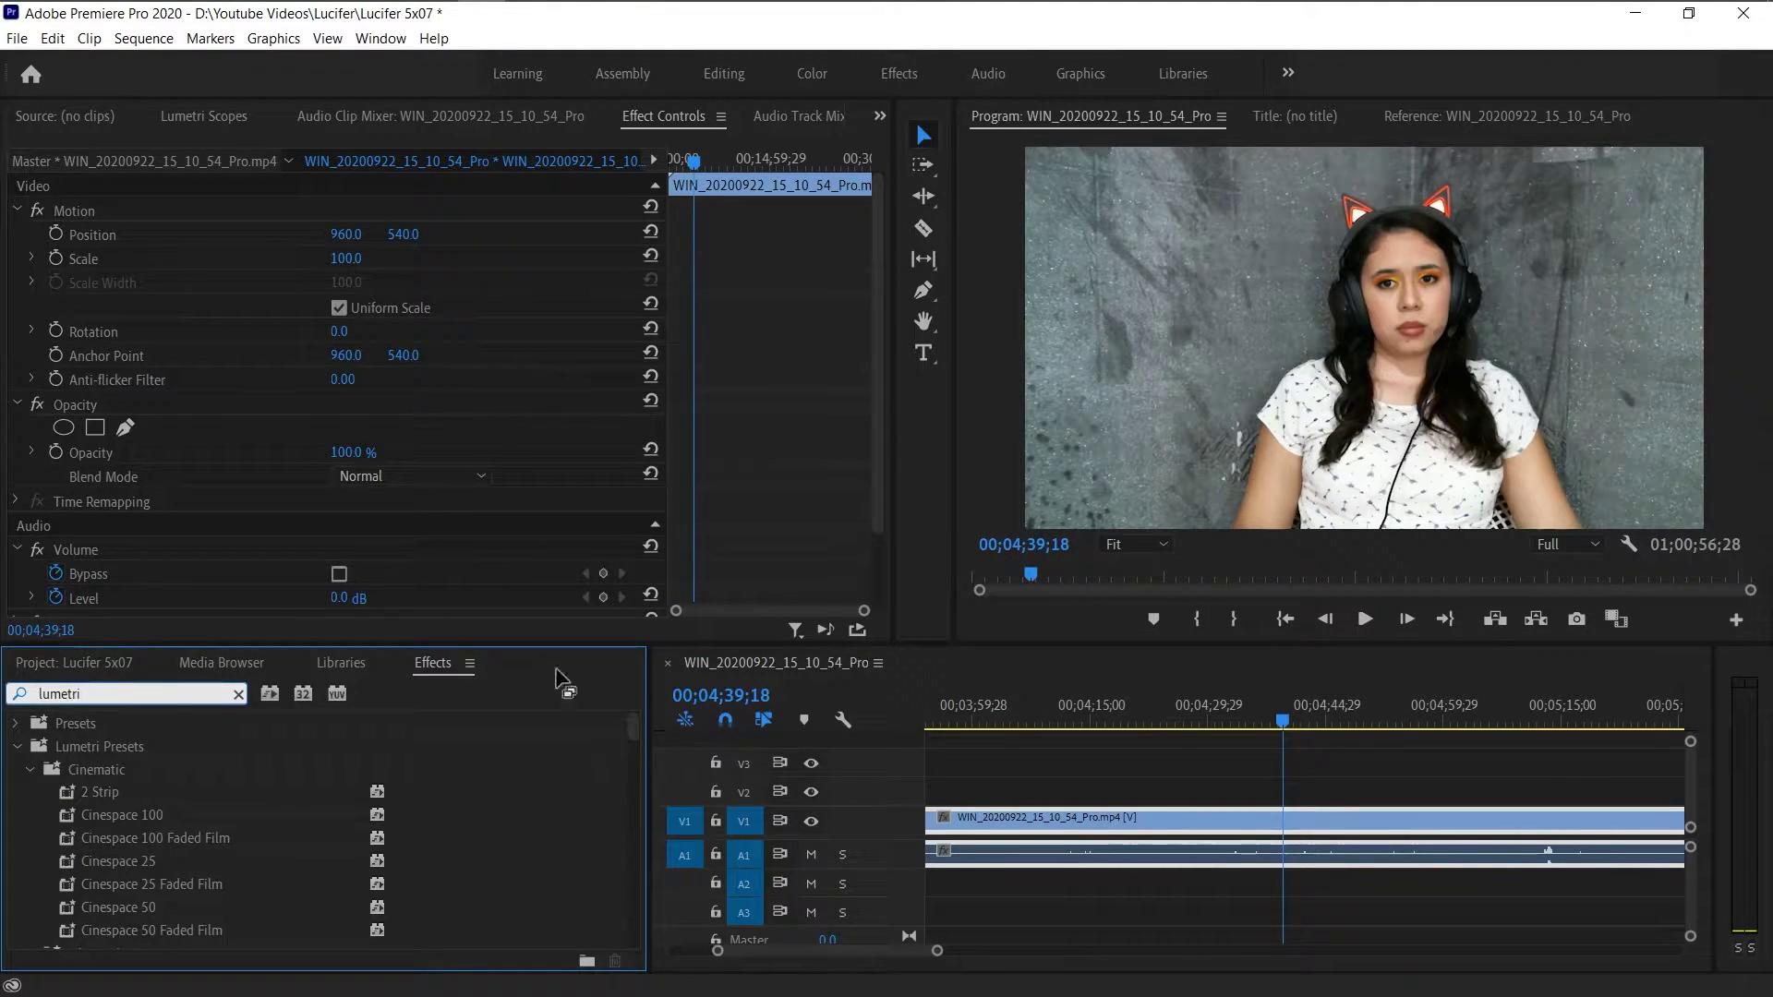
left_click_drag(633, 727, 634, 966)
left_click_drag(121, 915, 1176, 819)
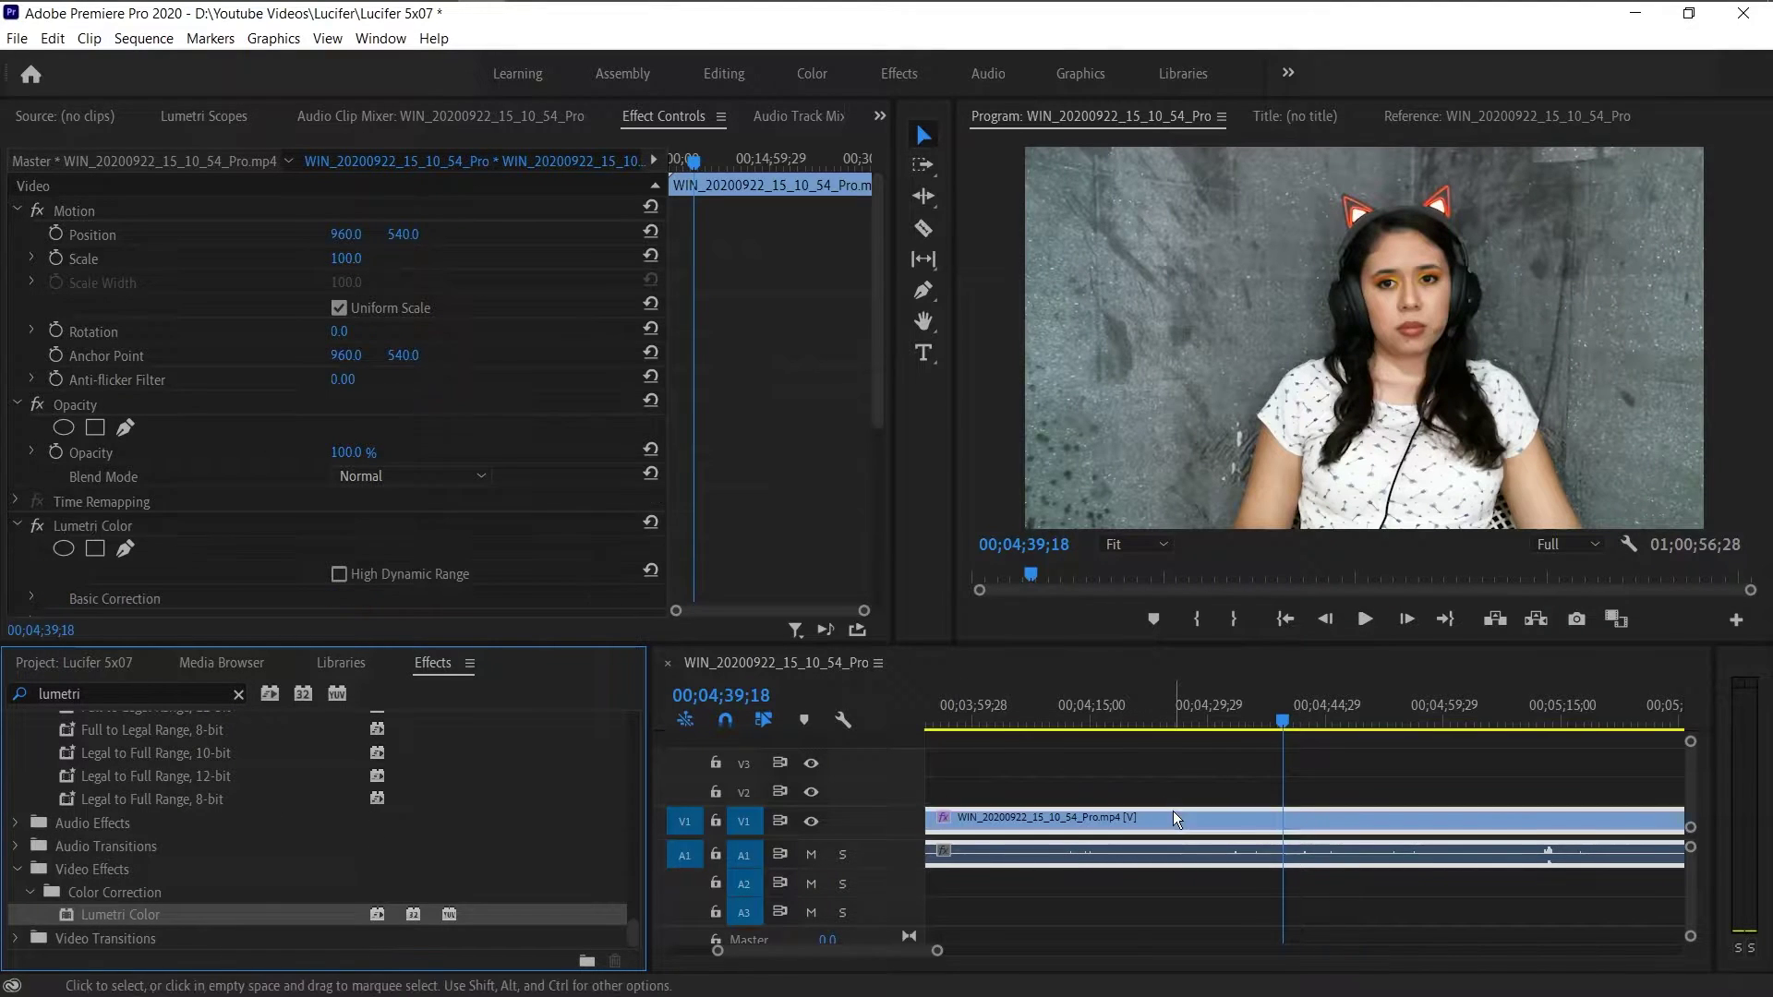
- Correct the recording's white balance by sampling the white shirt, giving Temperature 0.6 and Tint 3.8
scroll(768, 325, "down", 5)
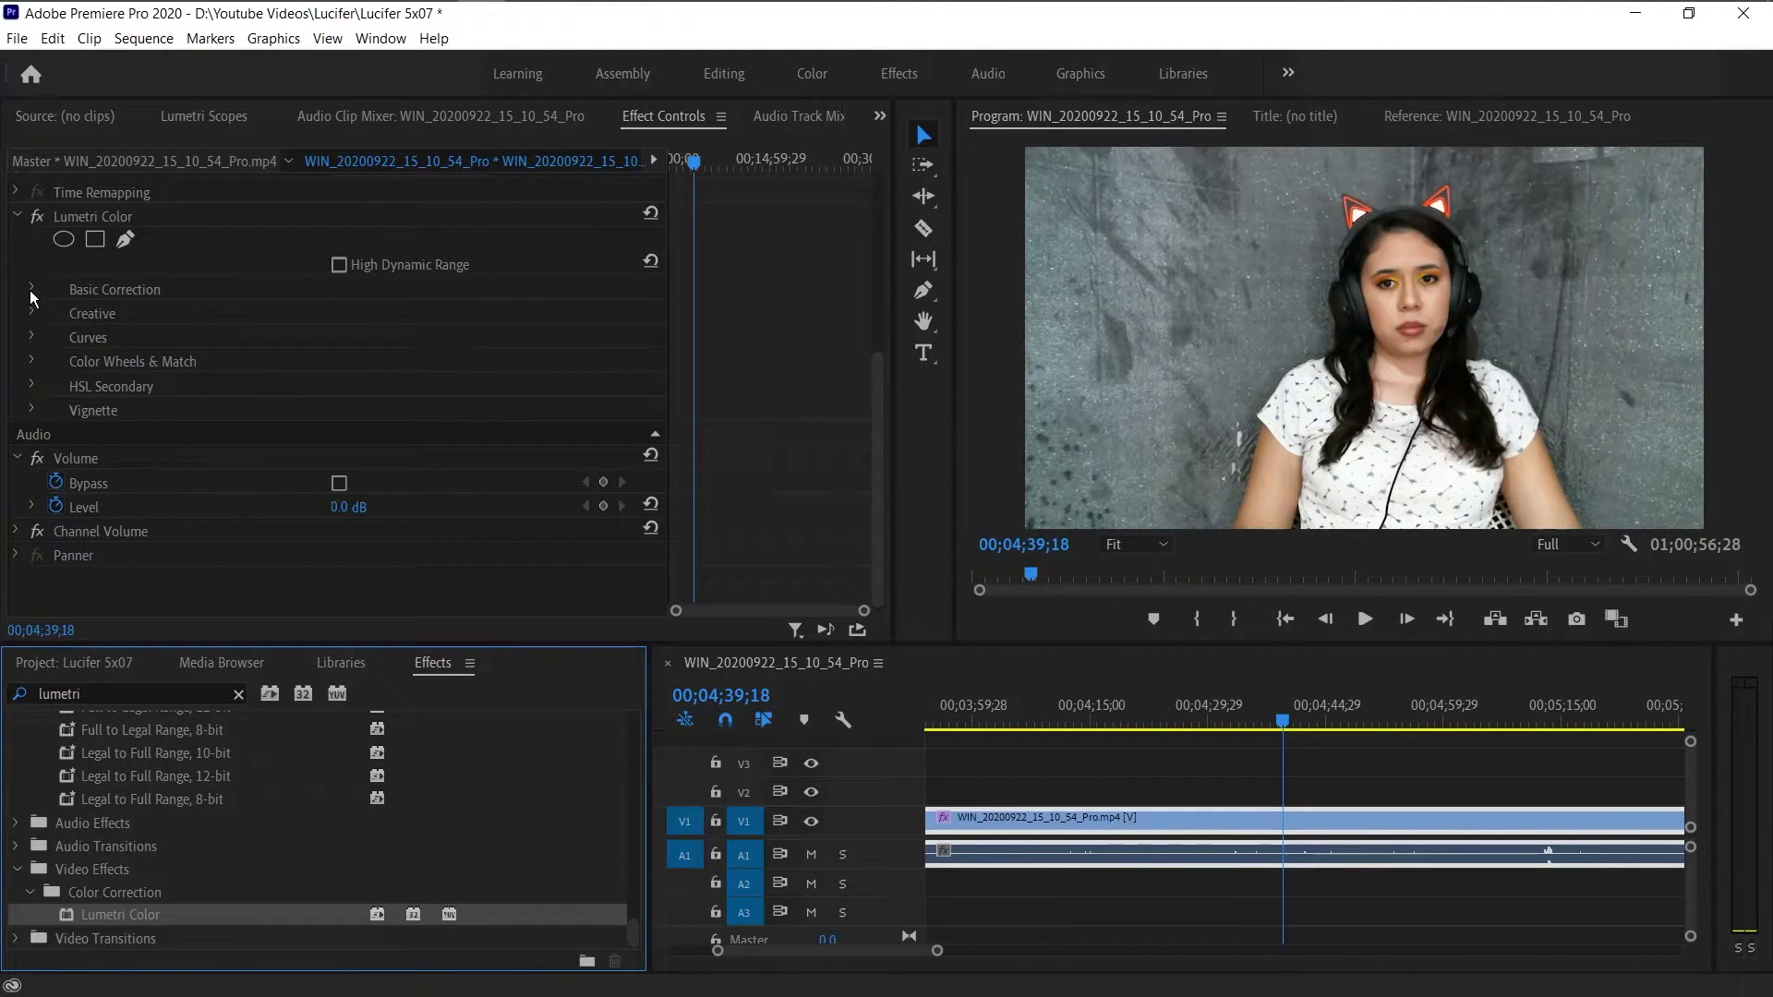
left_click(33, 292)
left_click(1445, 475)
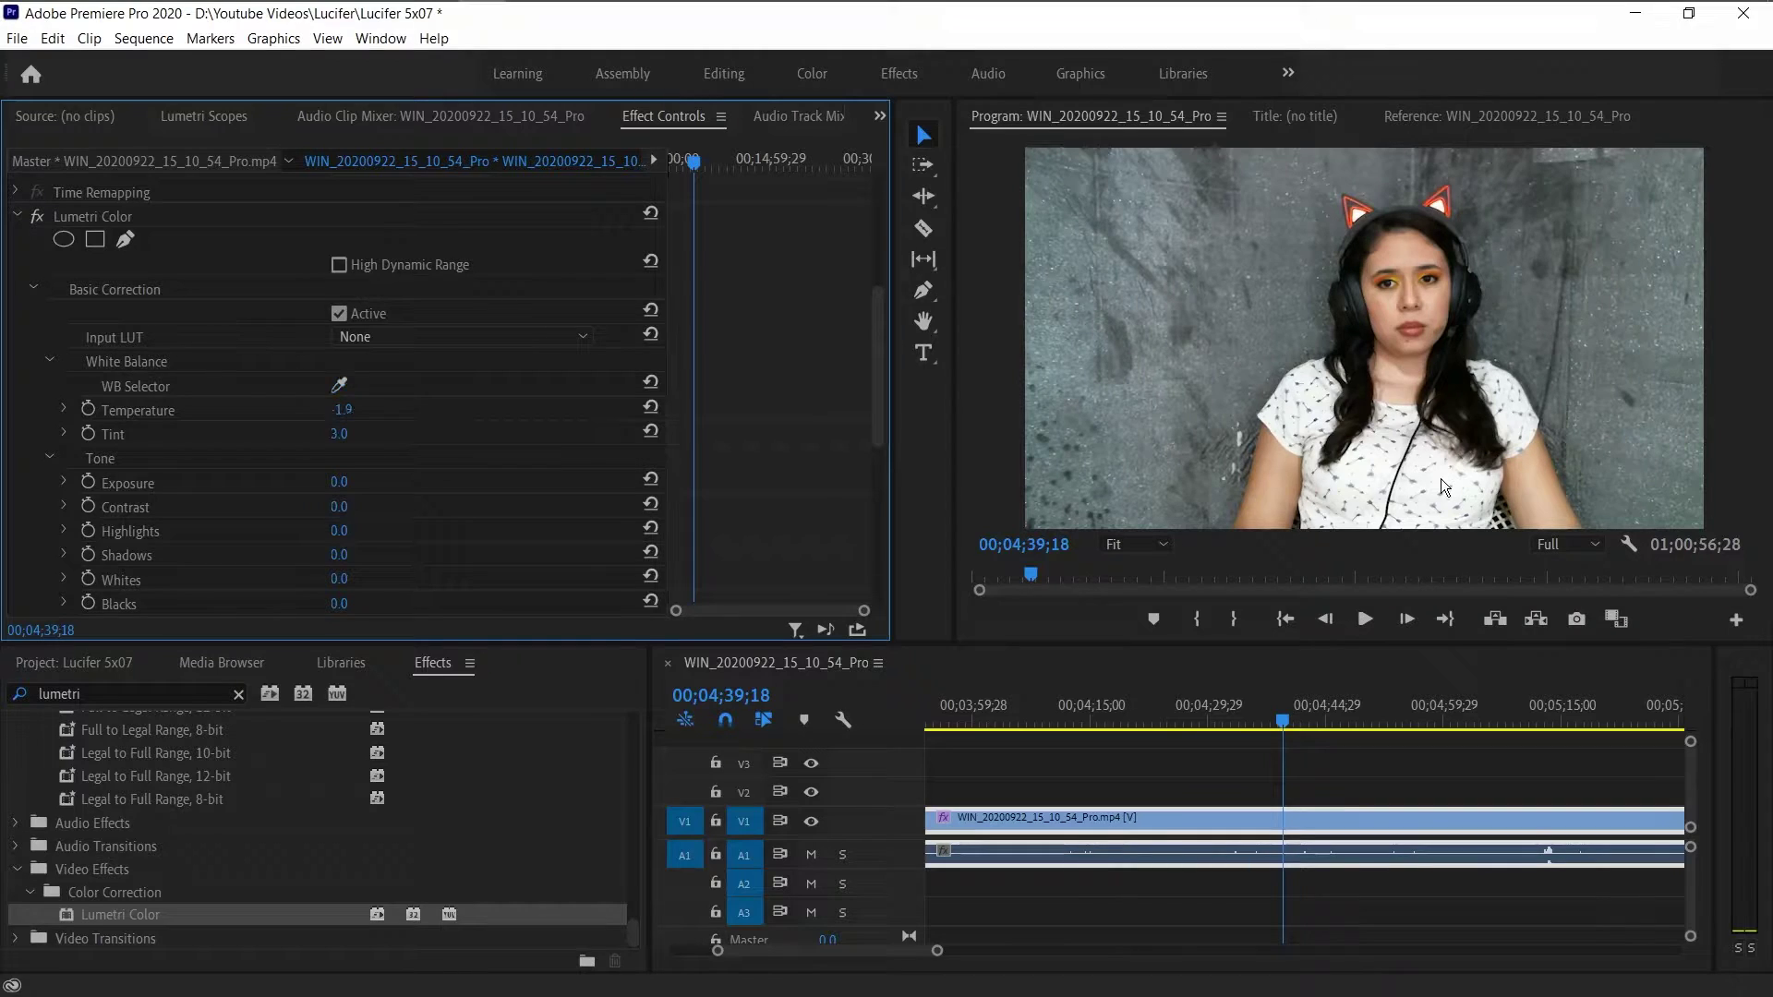
left_click(1467, 482)
- Set the recording's Lumetri tone to Shadows 5, Whites 10 and Blacks -8, with Saturation at 110
scroll(686, 469, "down", 2)
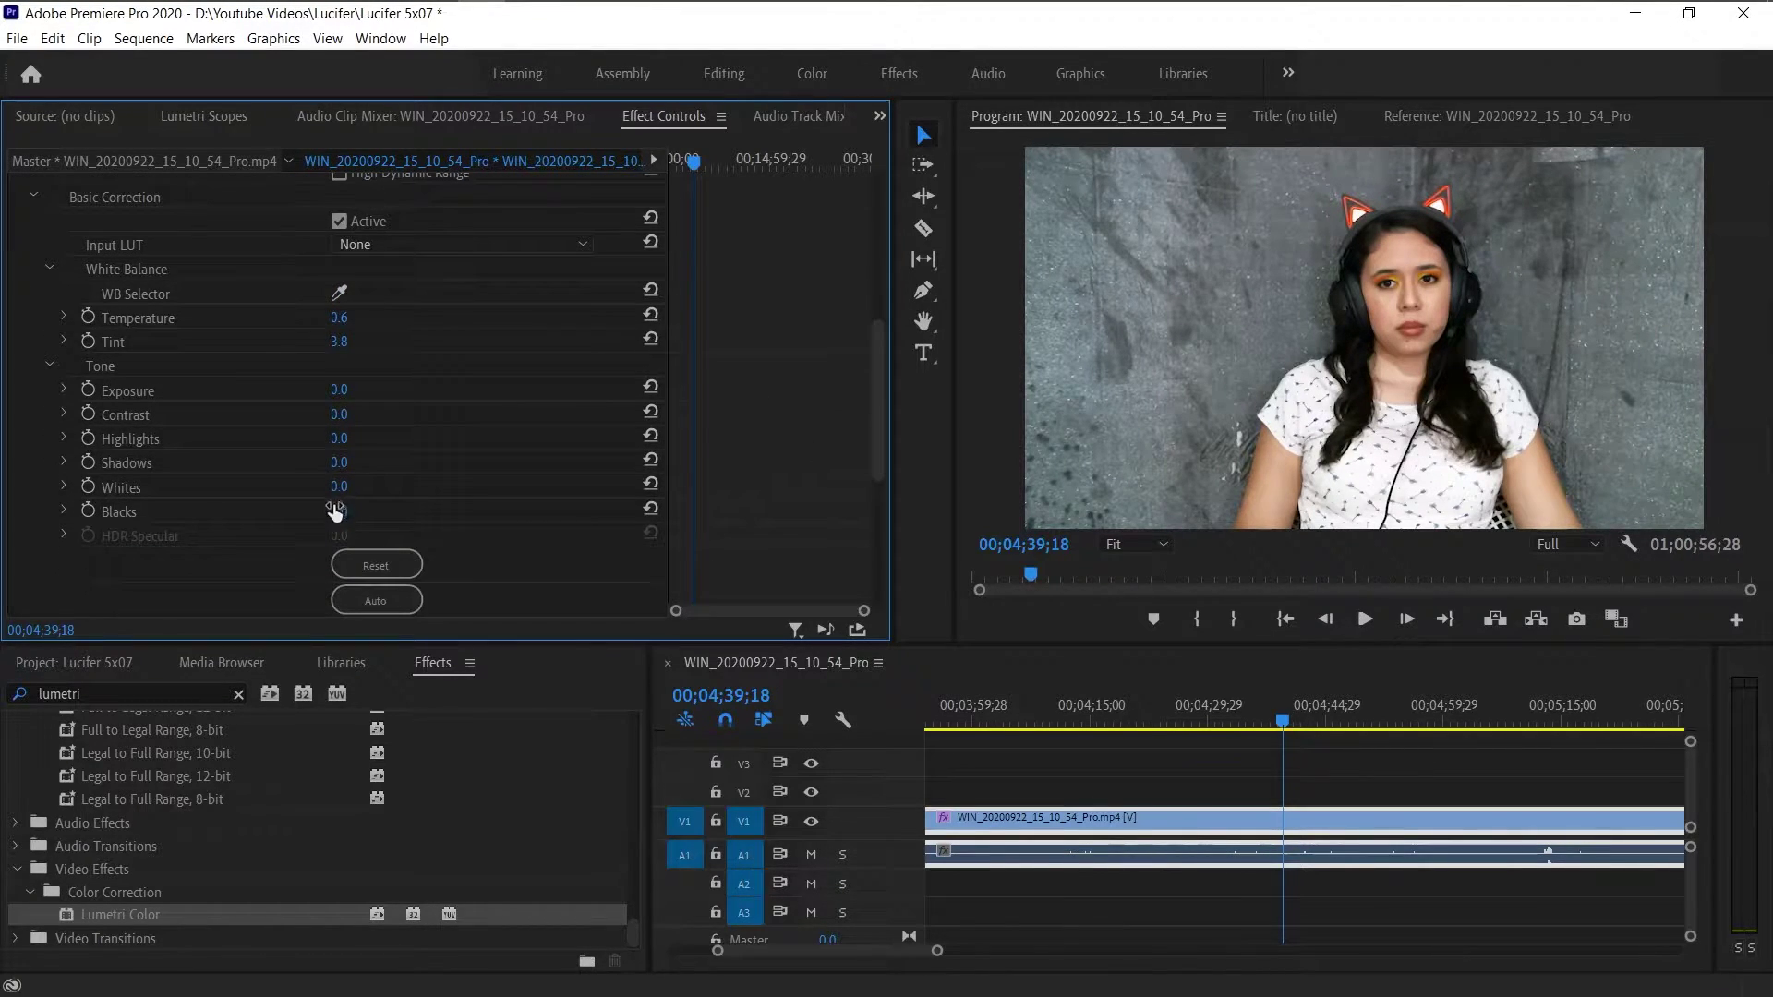
mouse_move(341, 511)
left_mouse_down()
mouse_move(311, 487)
mouse_move(360, 487)
left_mouse_up()
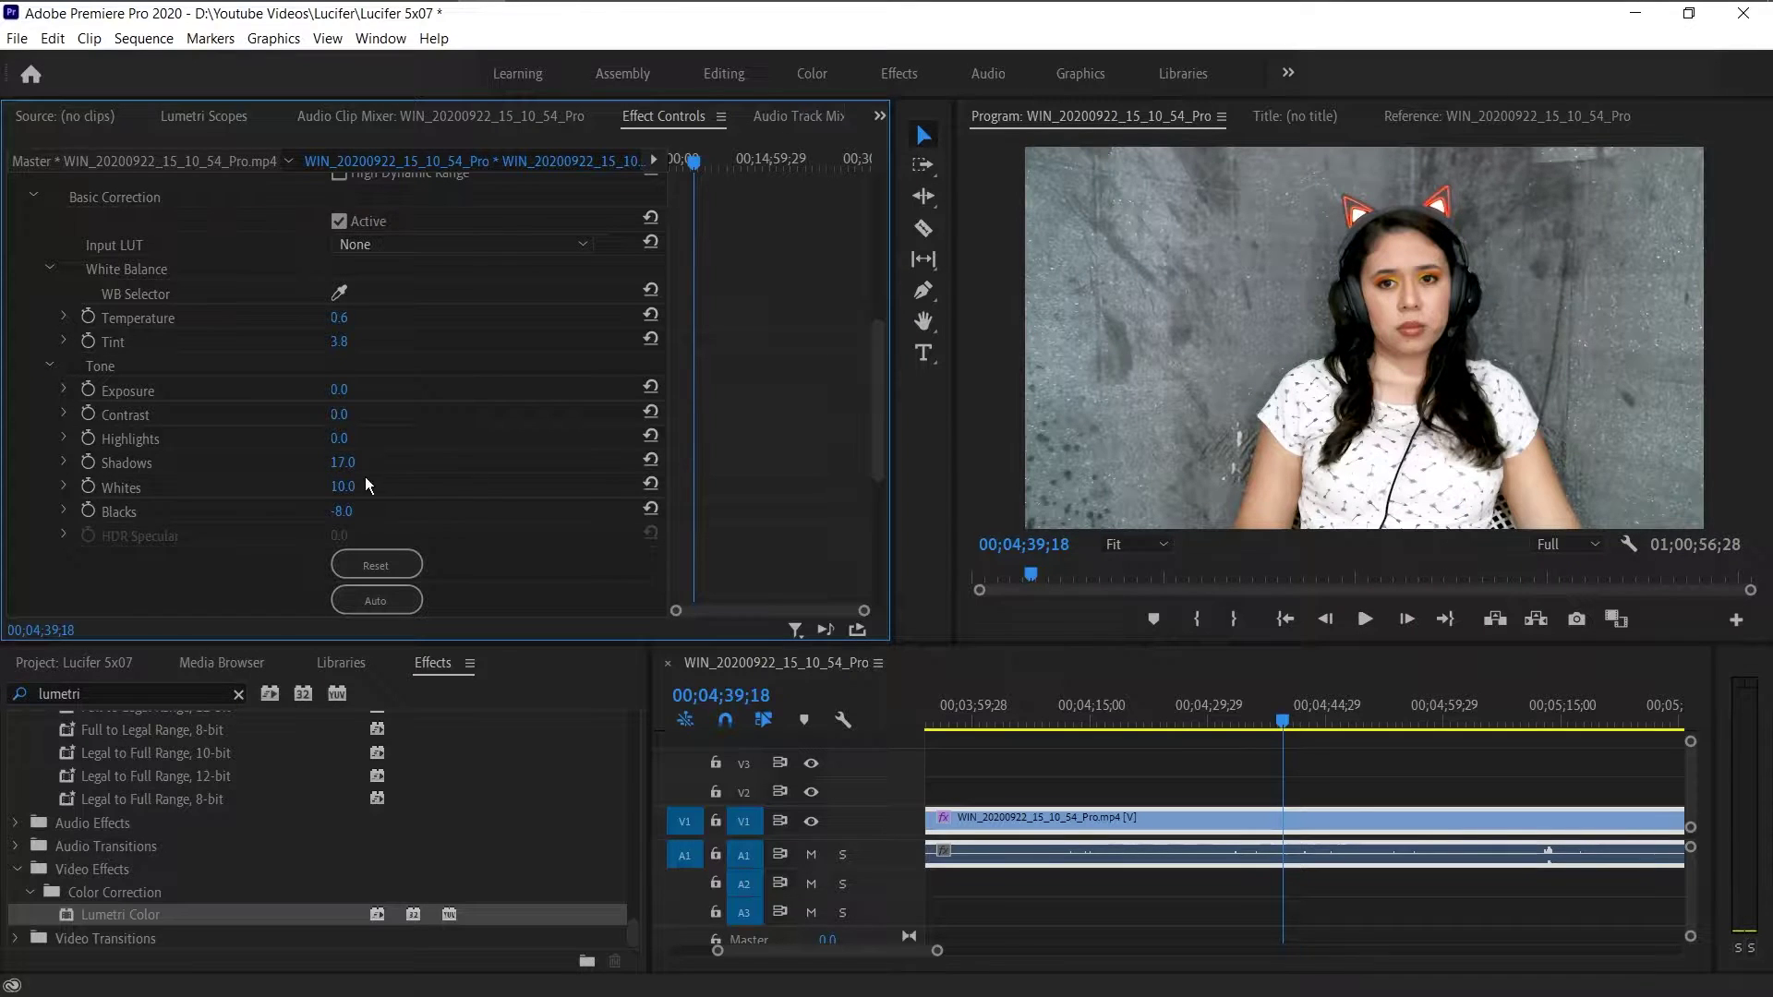
scroll(358, 475, "down", 4)
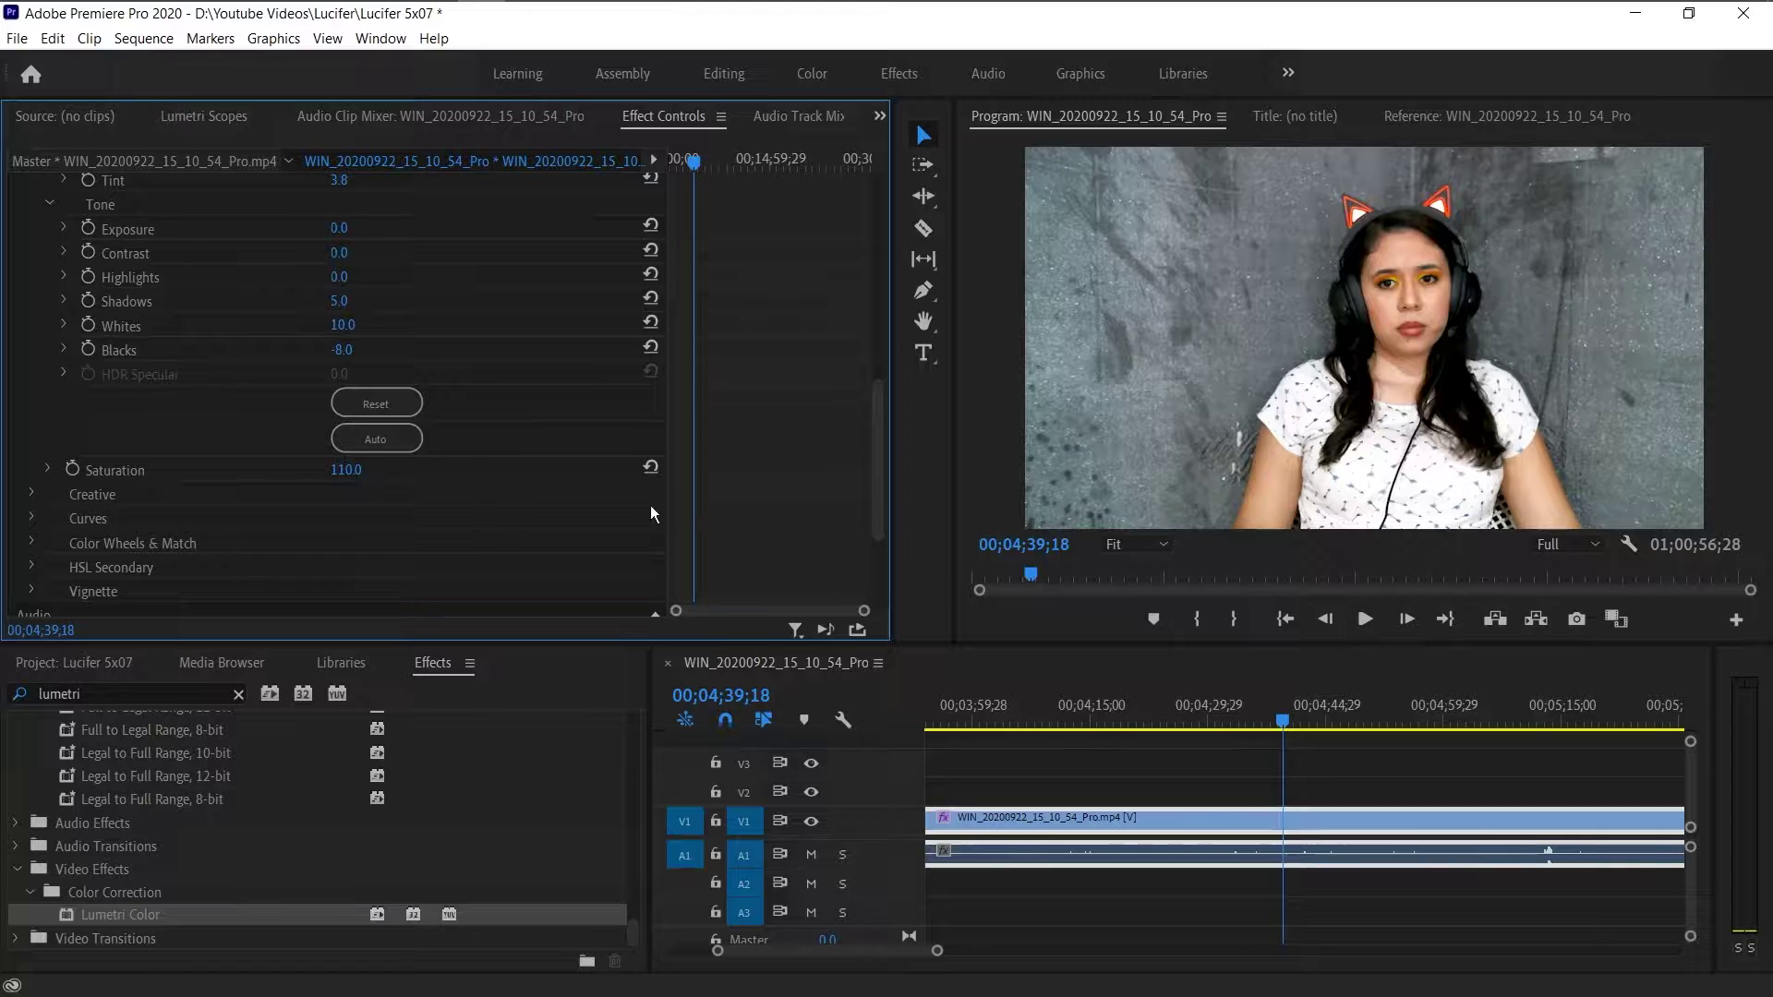
- Normalize all audio peaks of the recording to -3 dB
key("g")
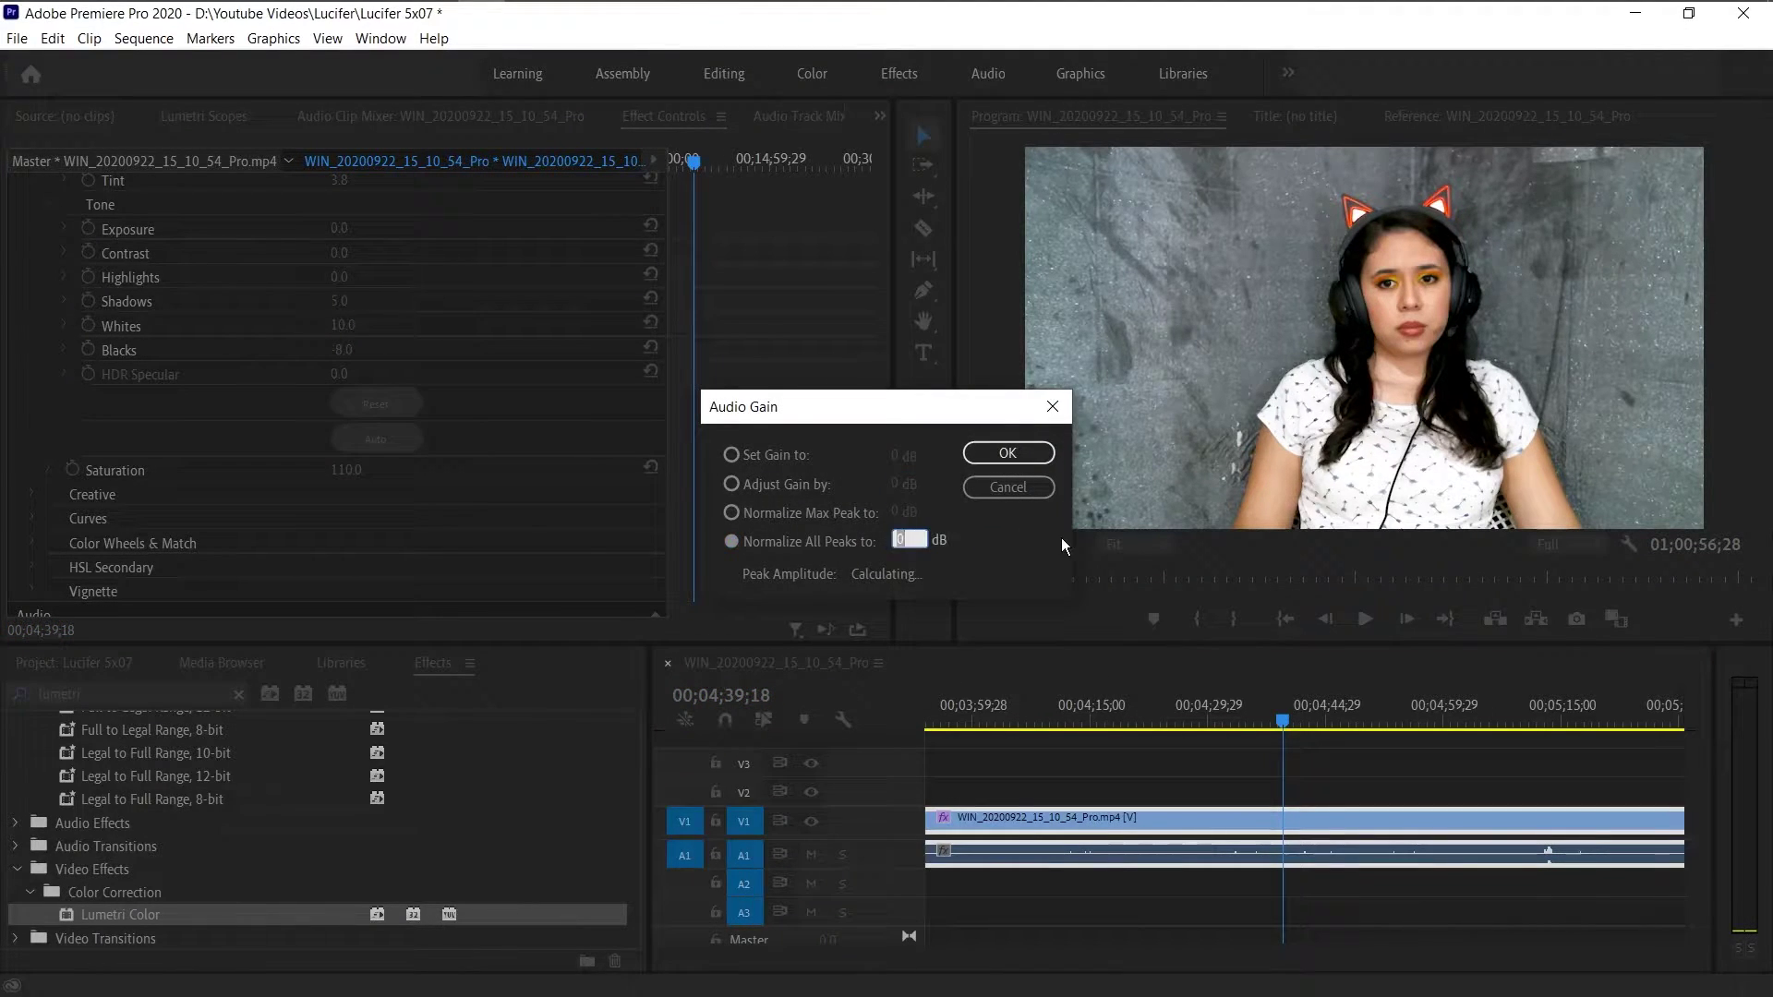
type("-3")
key("Return")
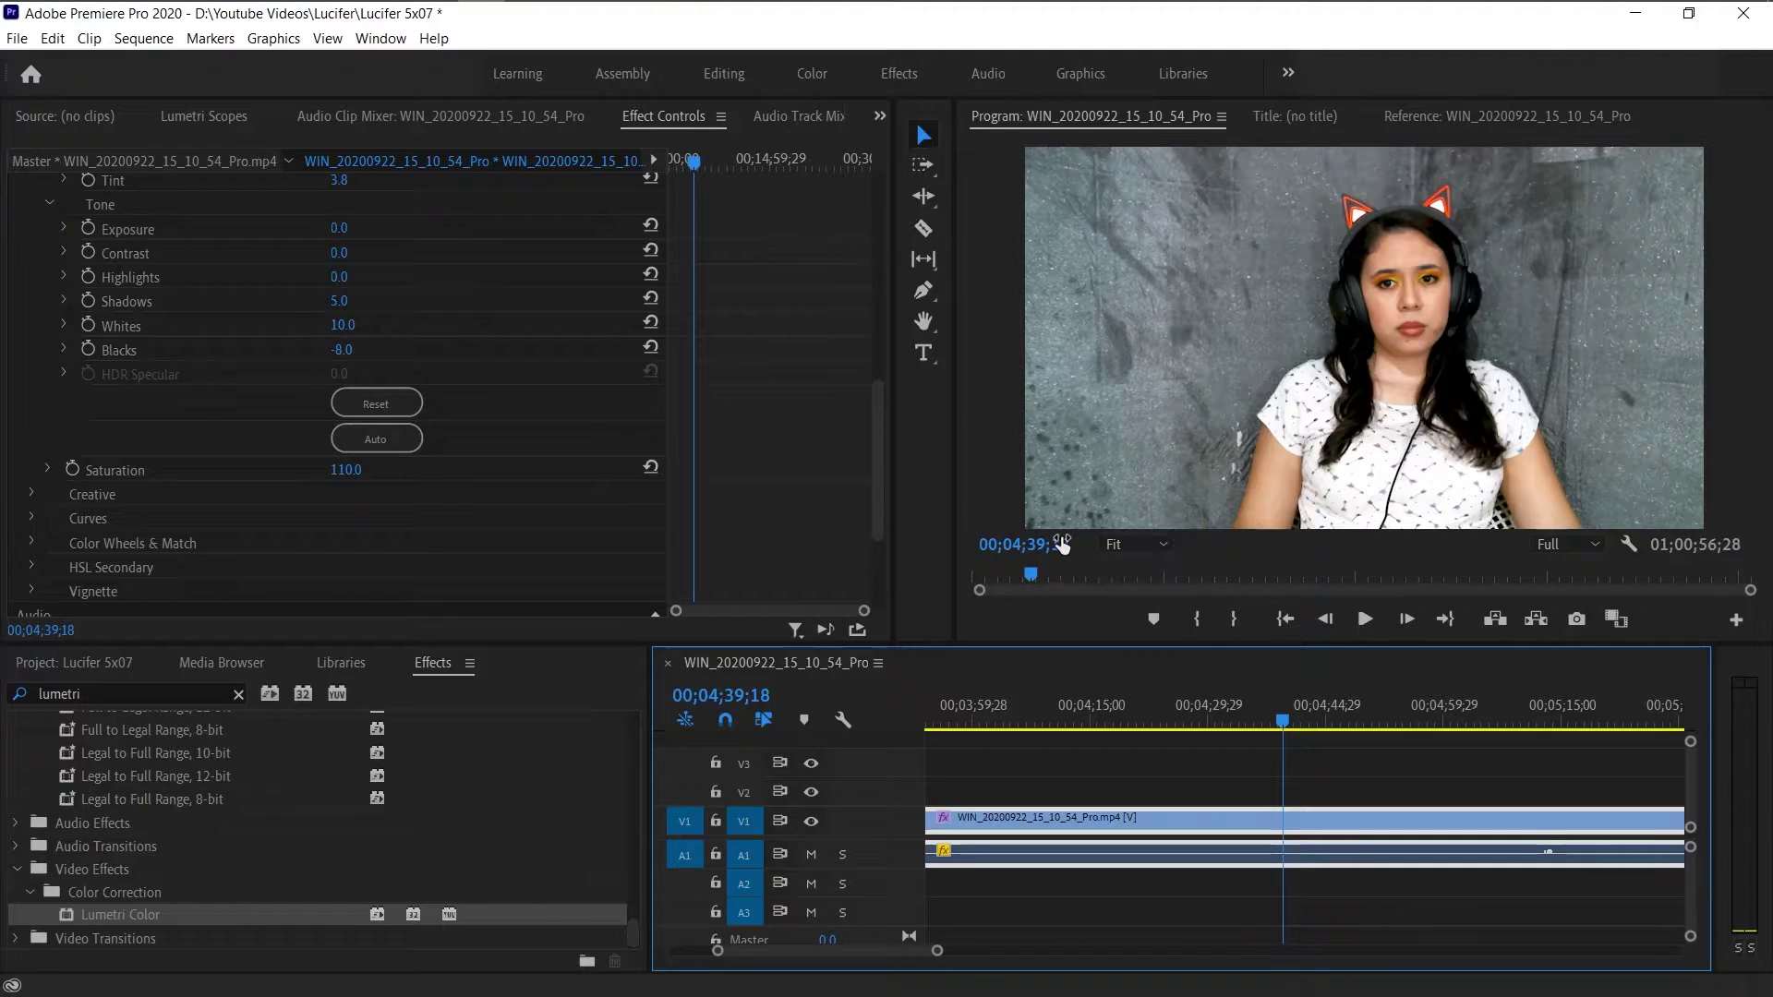
- Play from the intro, split the recording at 00;01;11;19 and move the remainder later to leave a gap
left_click_drag(848, 952, 801, 965)
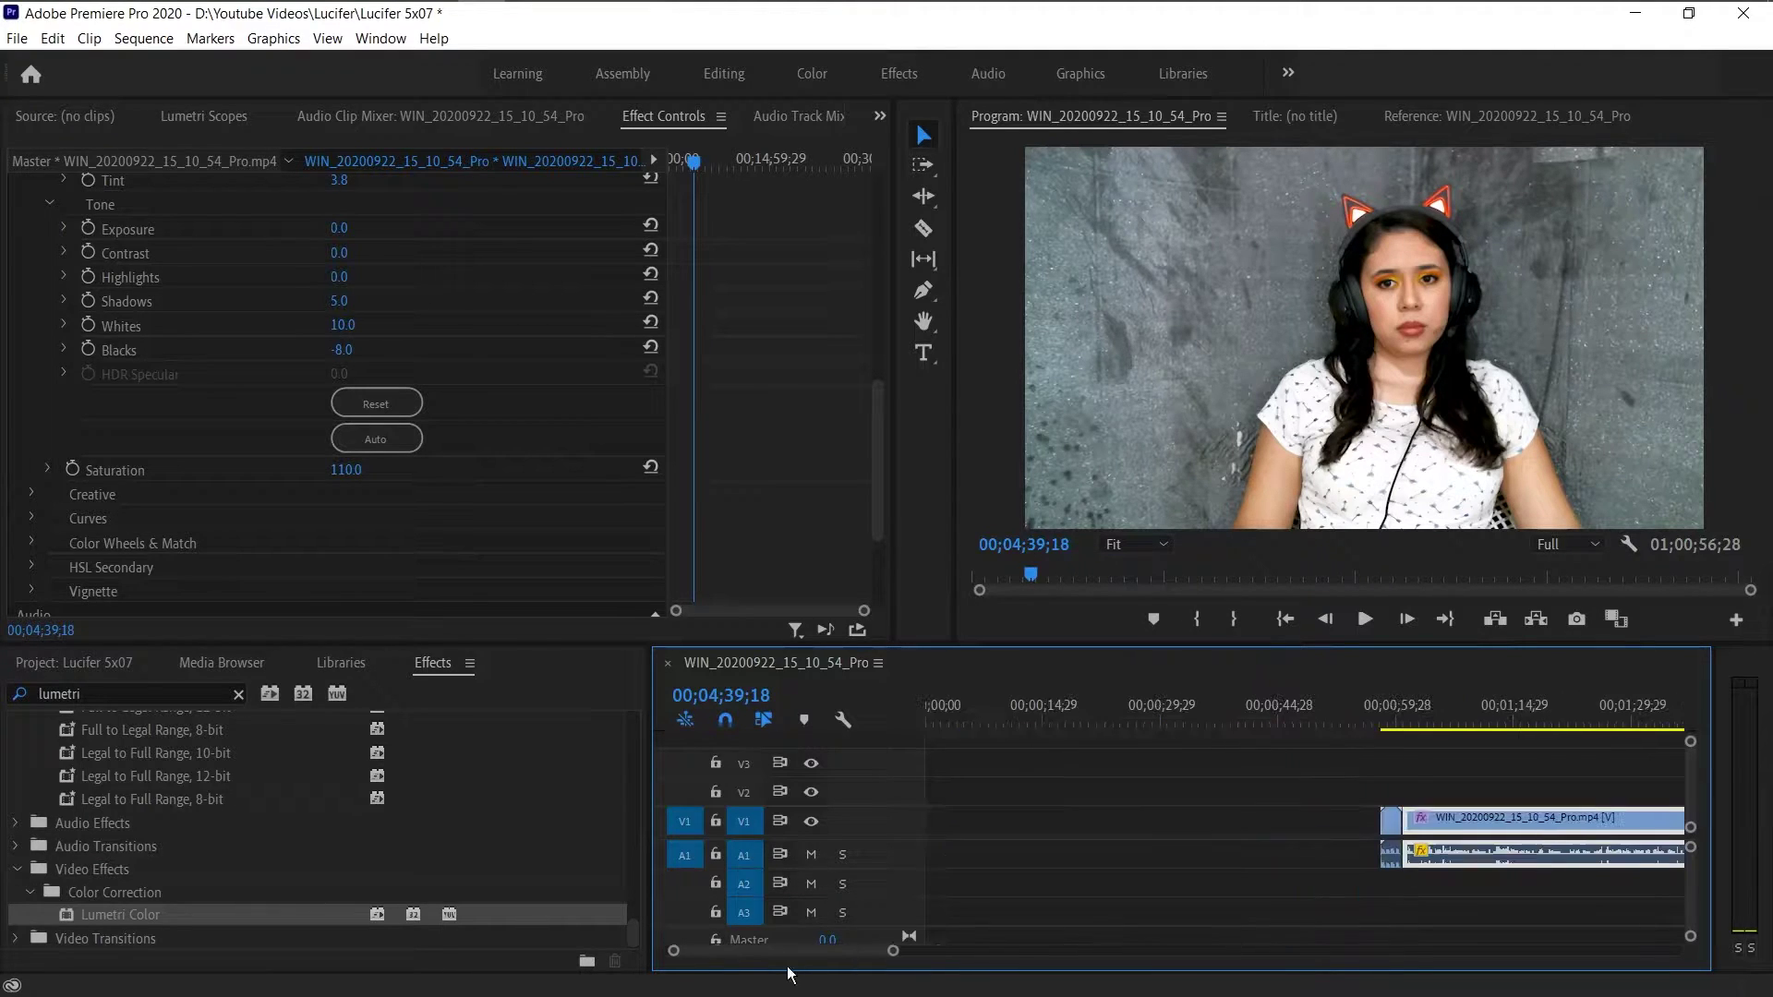
left_click(1377, 720)
key("space")
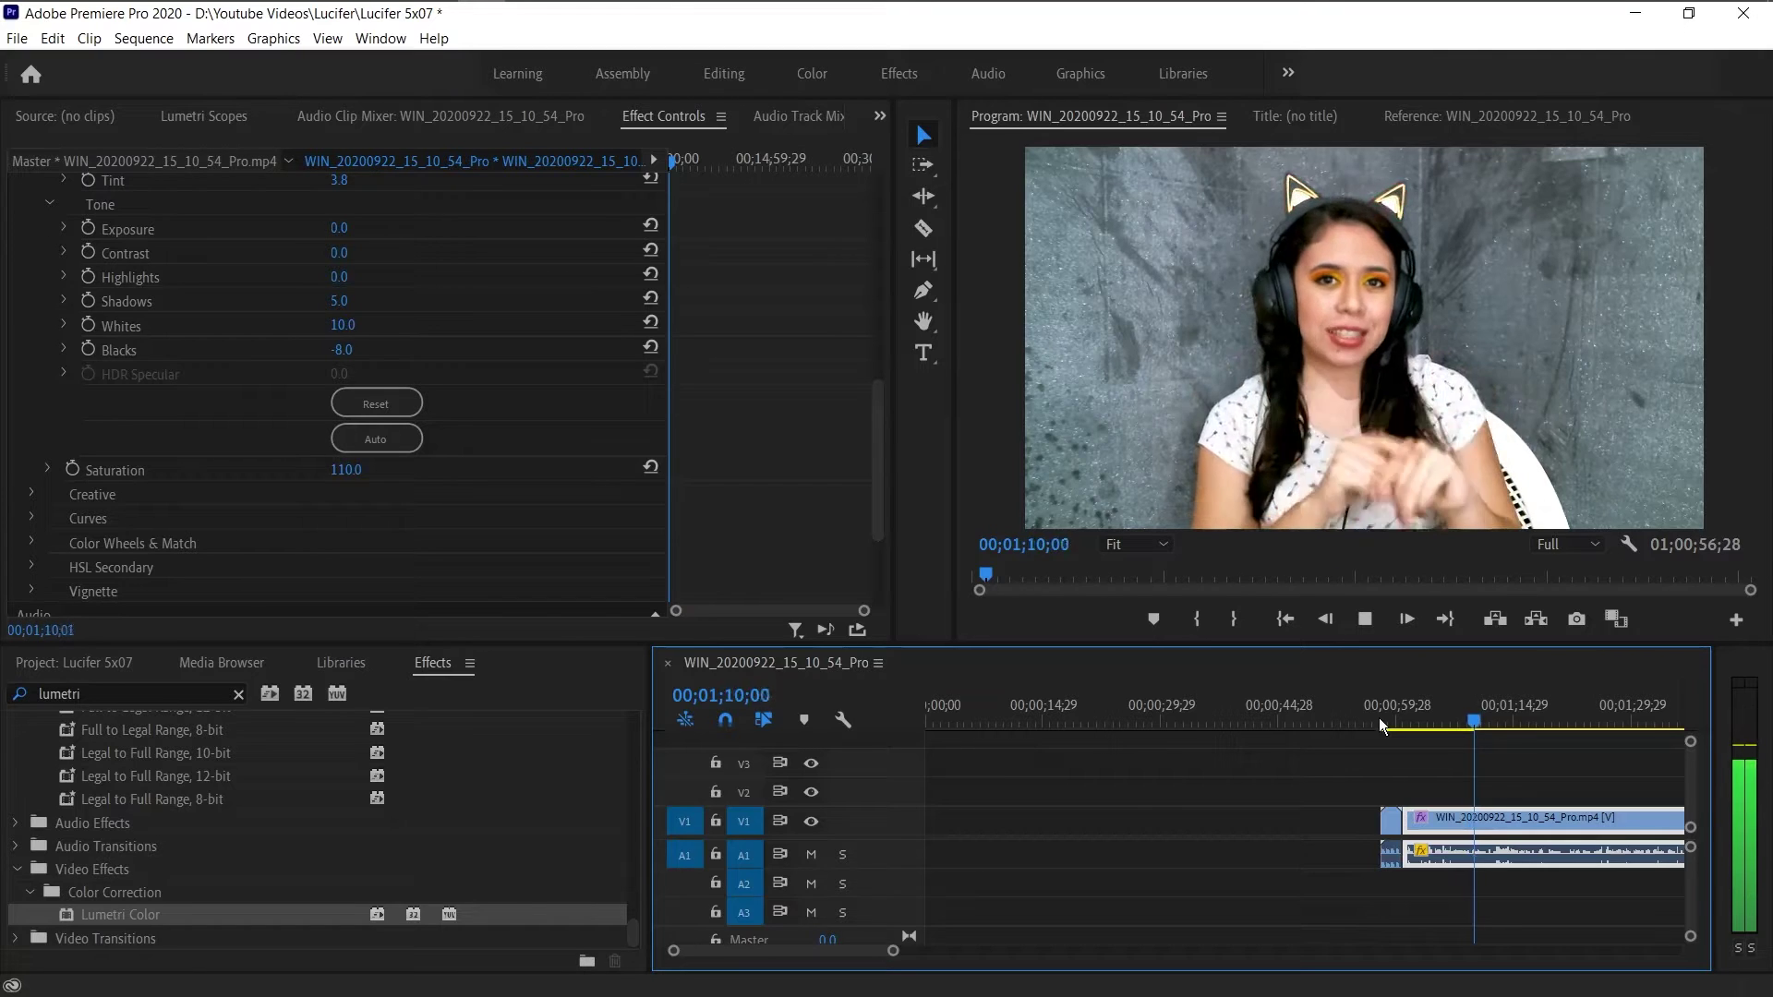
key("space")
left_click_drag(893, 950, 833, 959)
key("c")
left_click(1308, 816)
key("v")
left_click_drag(1329, 820, 1540, 797)
- Import the Lucifer FOX Series Official Intro video and fit it on V1 between the two recording segments
left_click(109, 663)
key("ctrl+i")
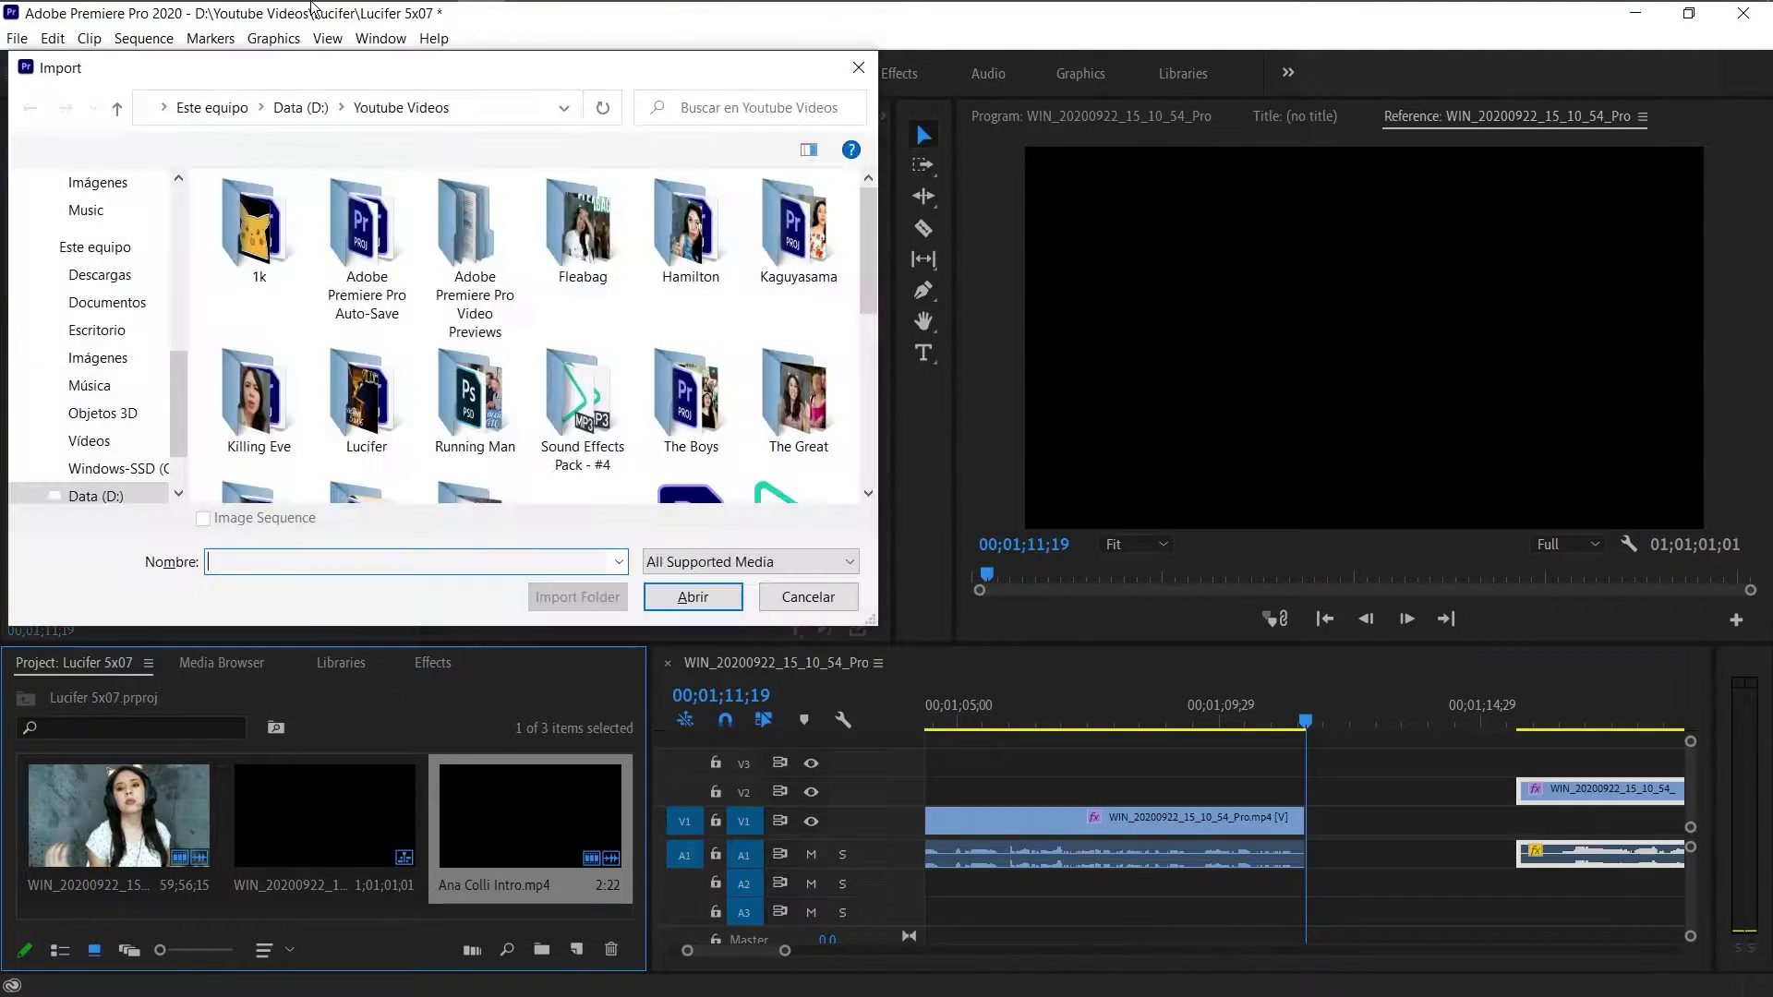
double_click(376, 383)
scroll(578, 349, "down", 5)
left_click(645, 395)
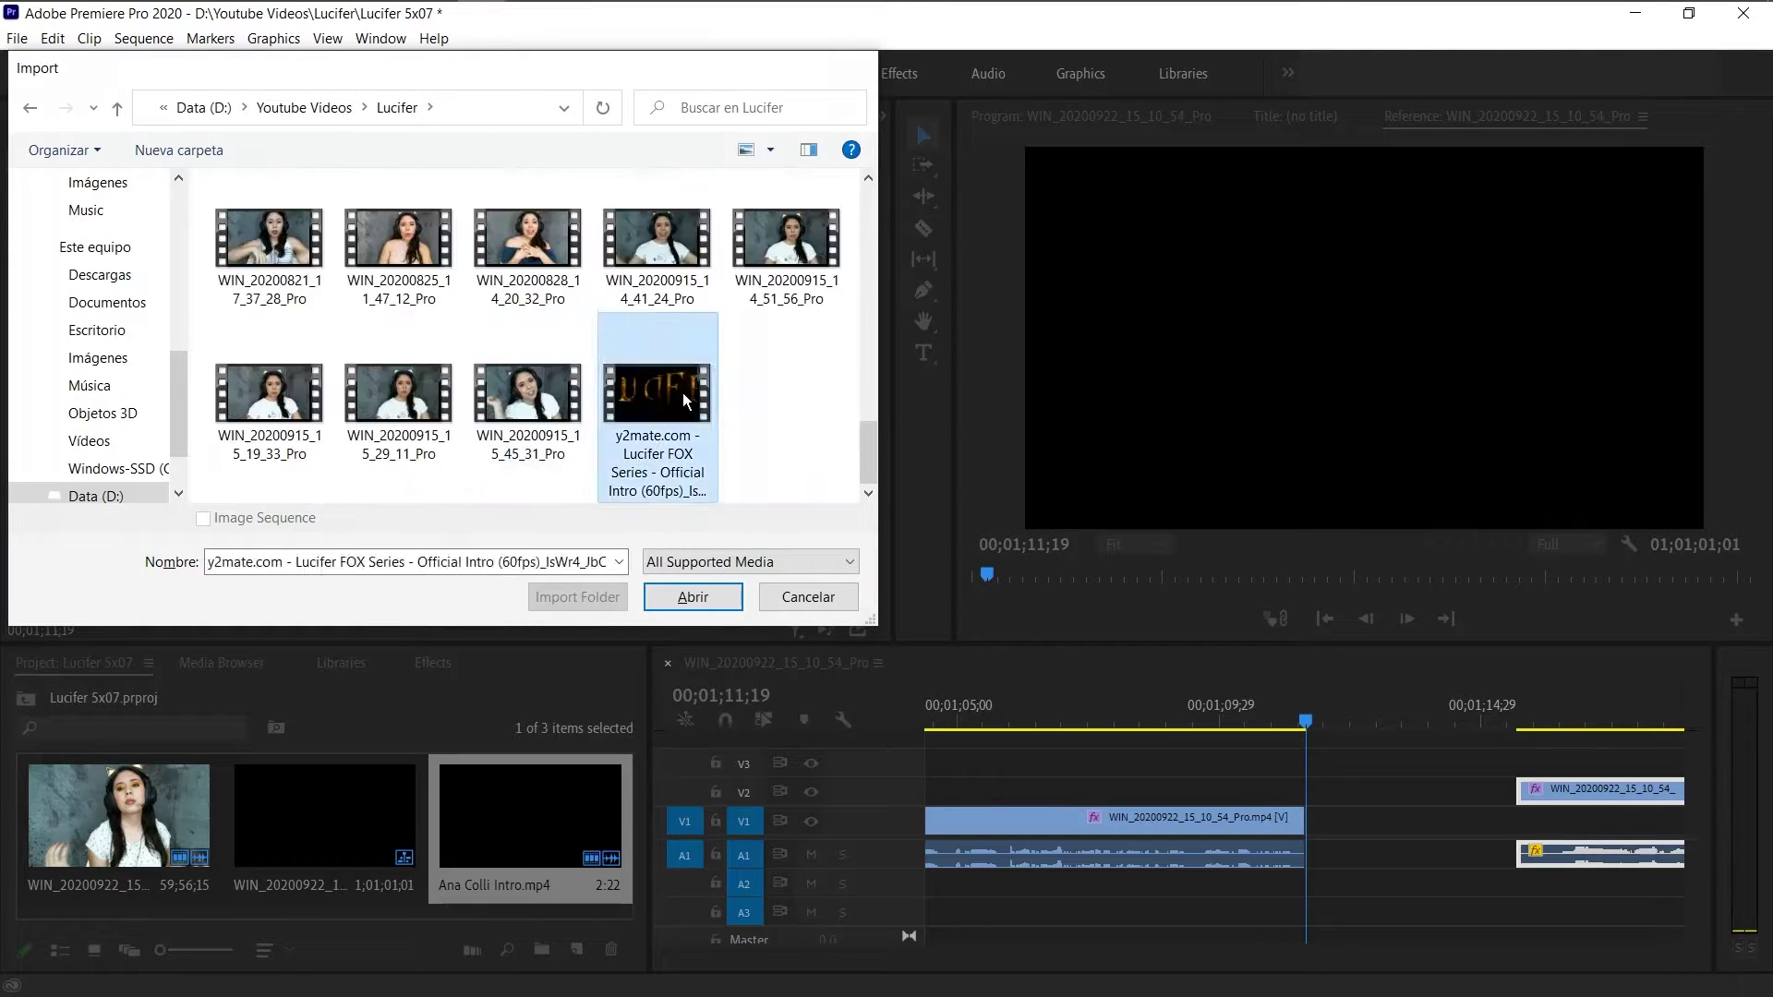
left_click(693, 597)
left_click_drag(185, 836, 1313, 763)
left_click_drag(1519, 813, 1411, 825)
left_click_drag(1363, 912, 1344, 854)
- Cut about three seconds from the start of the recording after the Lucifer intro and ripple-delete the gap
left_click(1094, 716)
key("space")
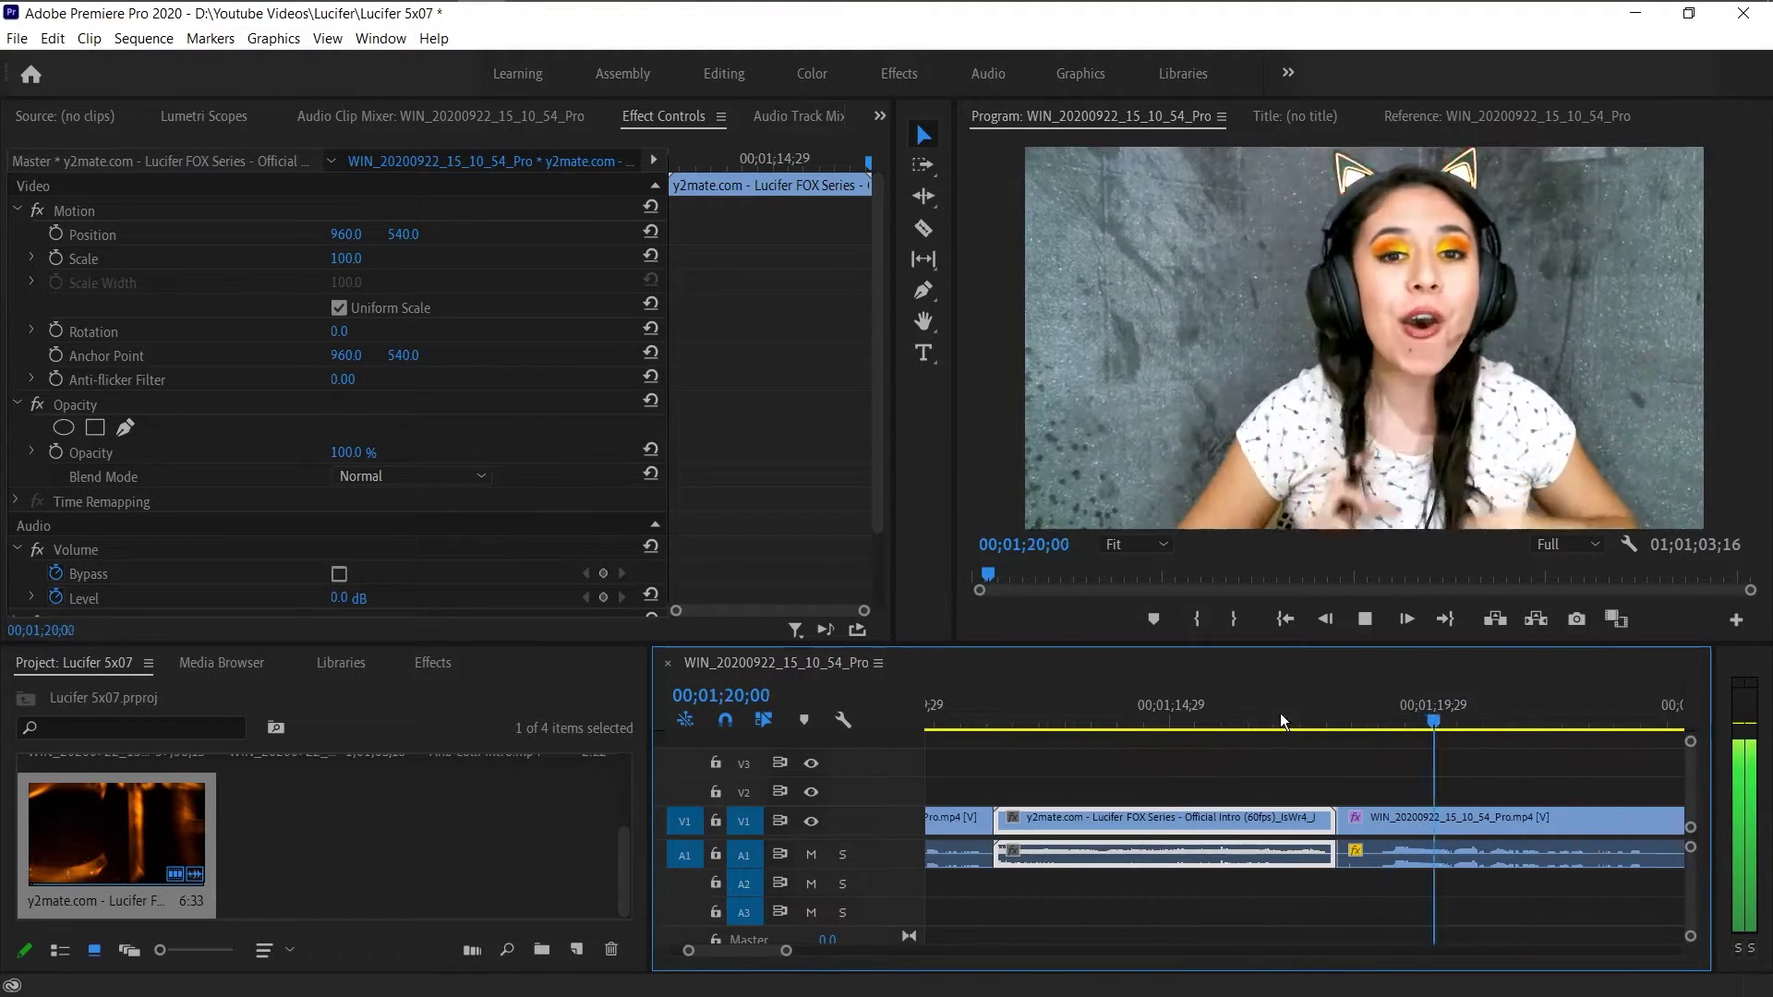
key("c")
key("space")
key("space")
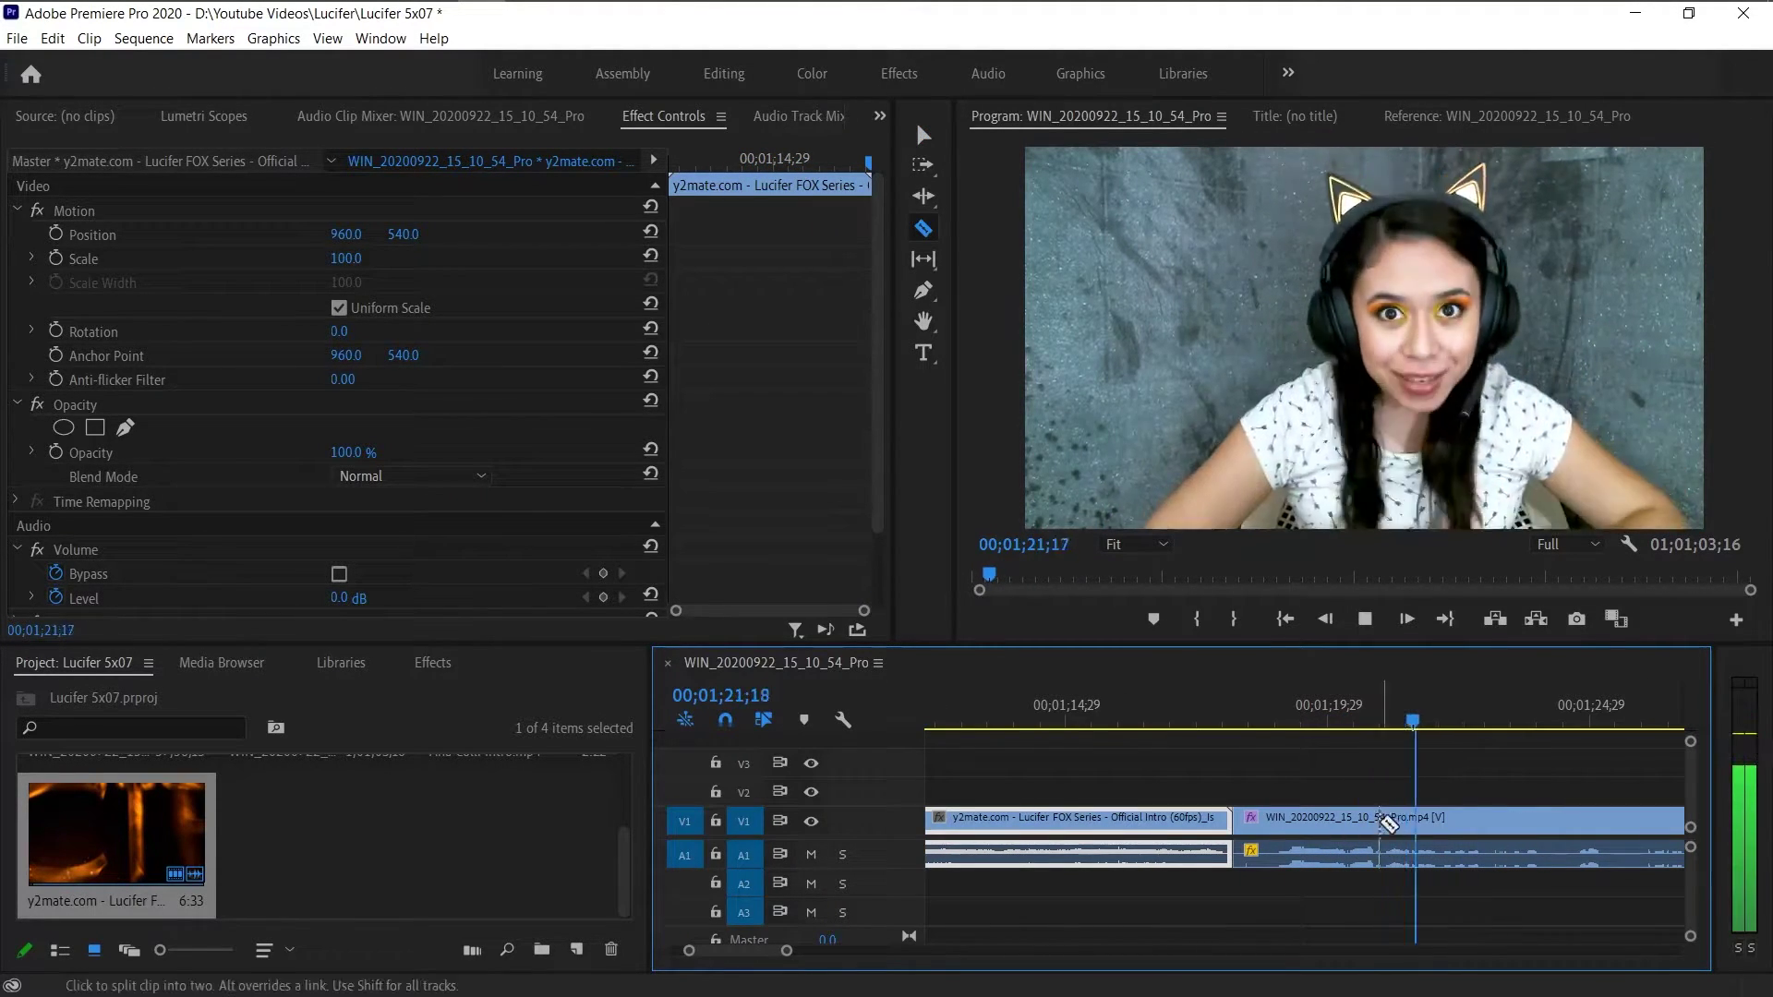
left_click(1379, 818)
key("v")
left_click(1356, 827)
key("Delete")
right_click(1356, 828)
left_click(1415, 841)
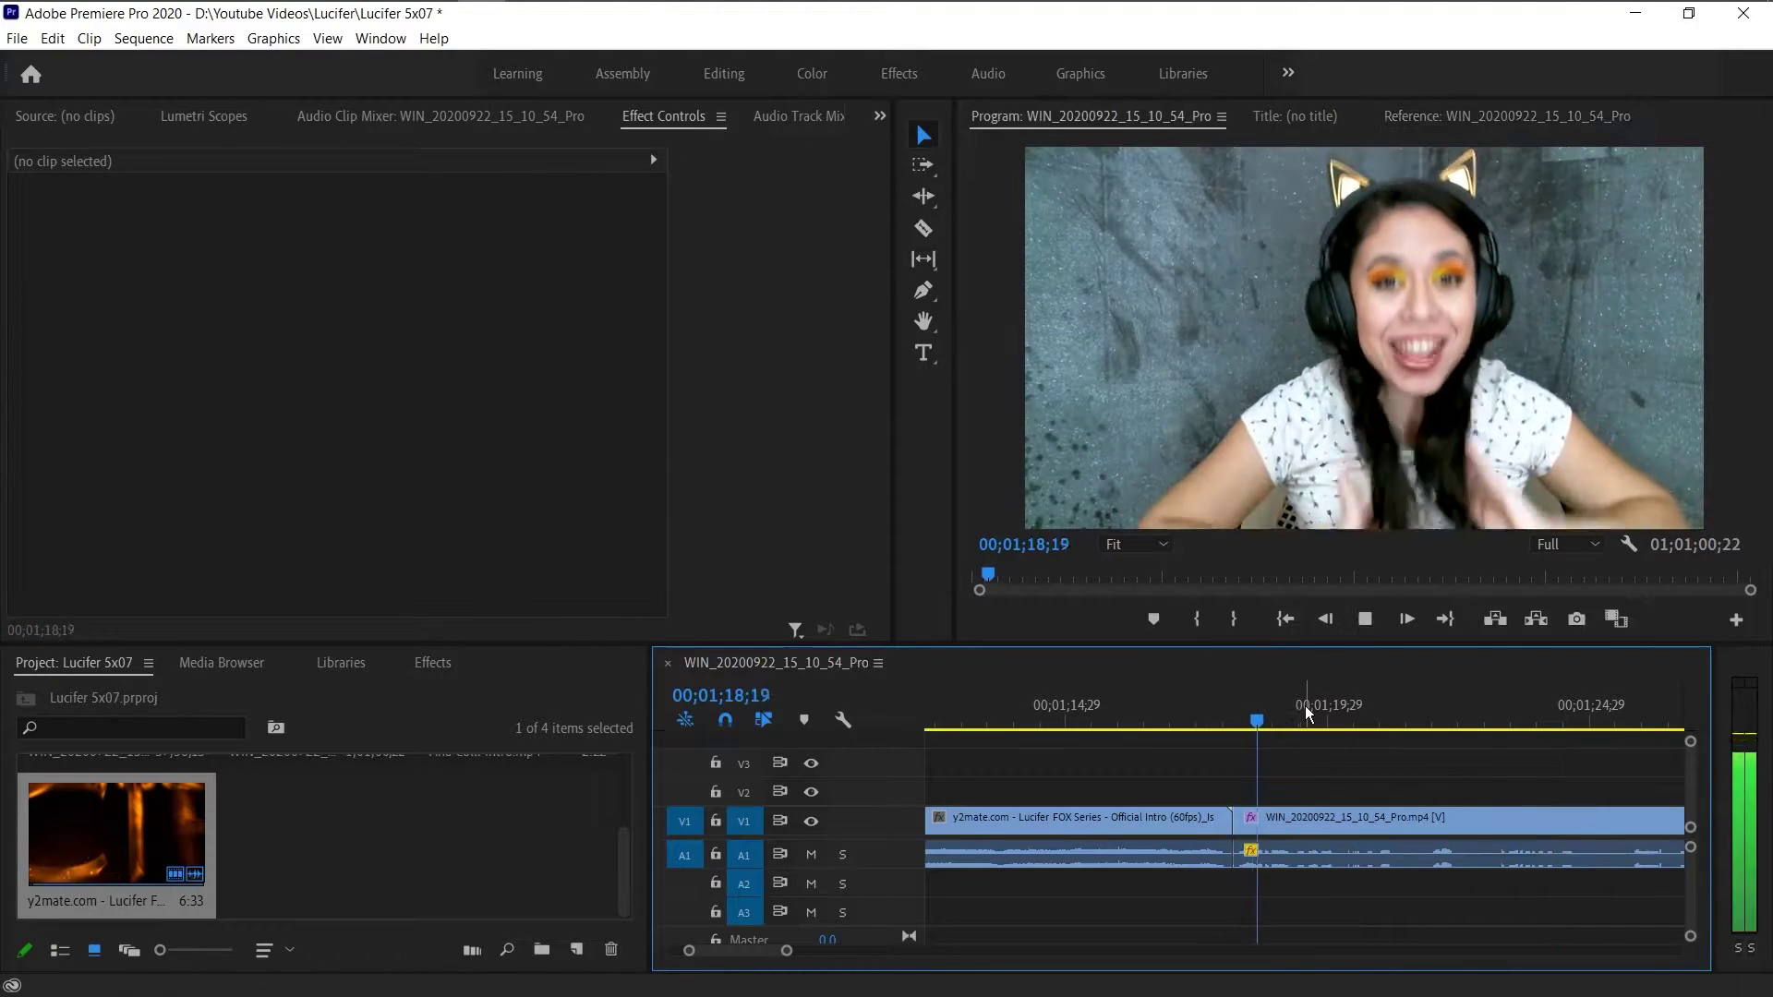
- Cut out the short section at about 00;01;26;18, close the gap and replay across the cut
key("c")
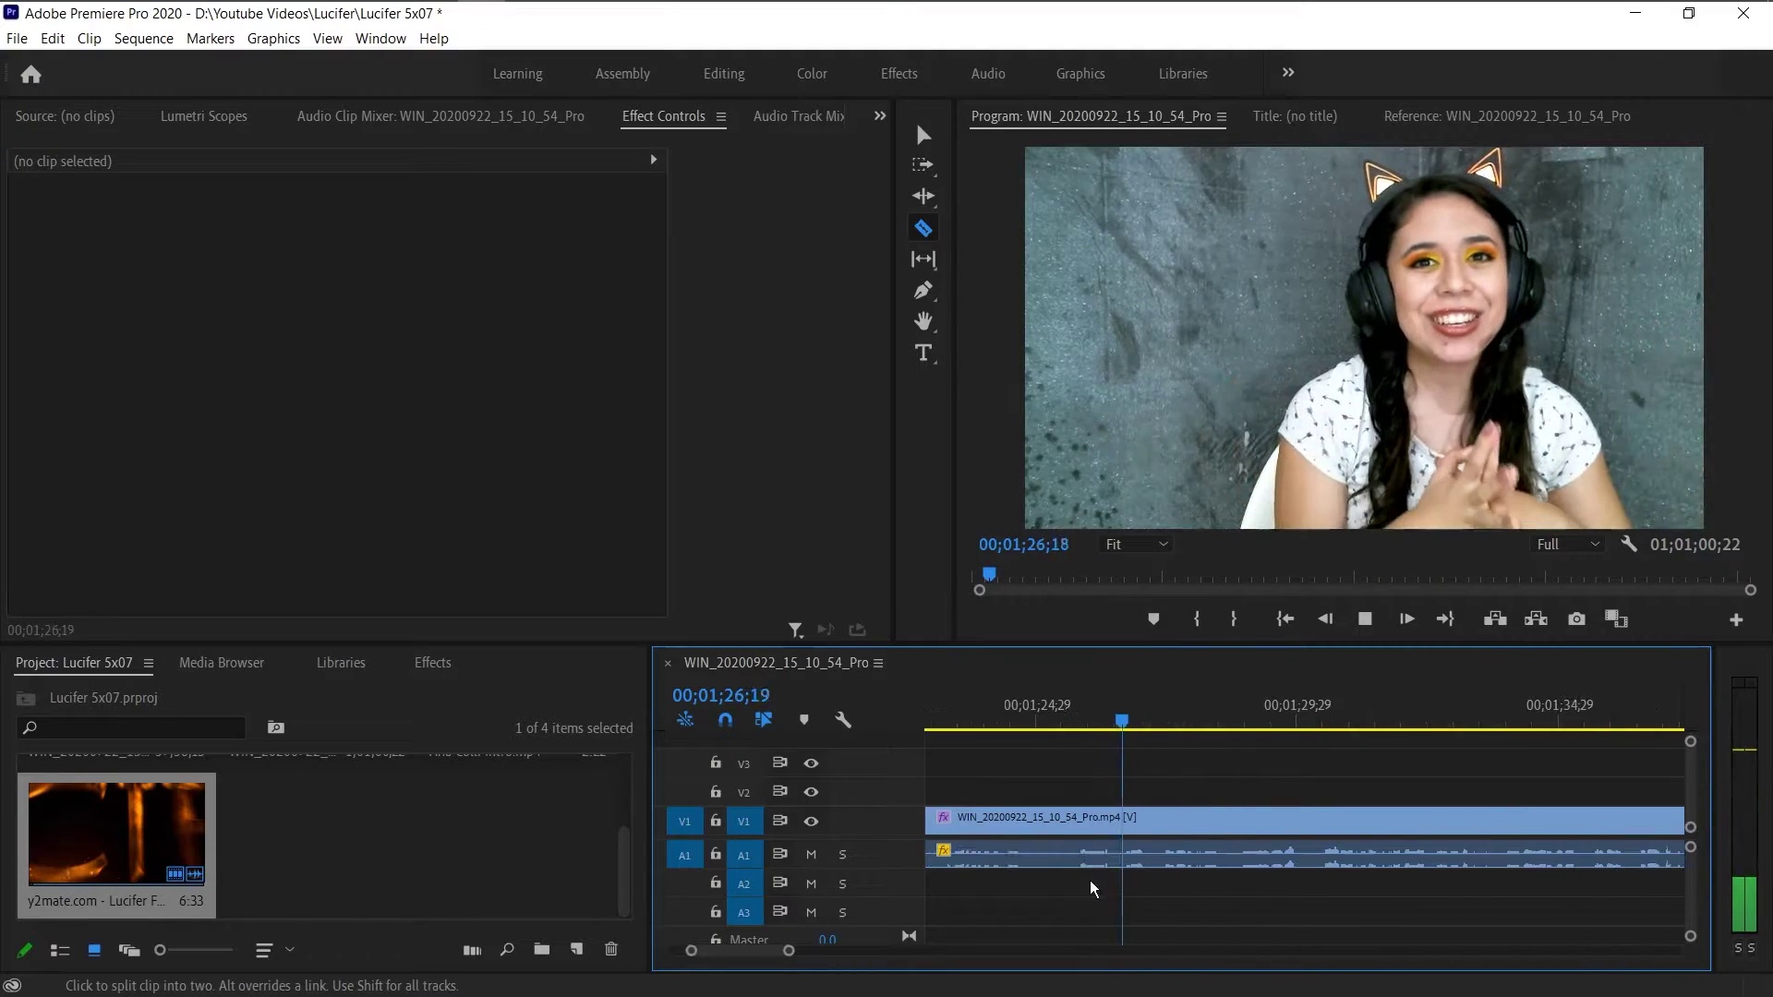
left_click(1119, 851)
left_click(1154, 851)
key("v")
left_click(1135, 855)
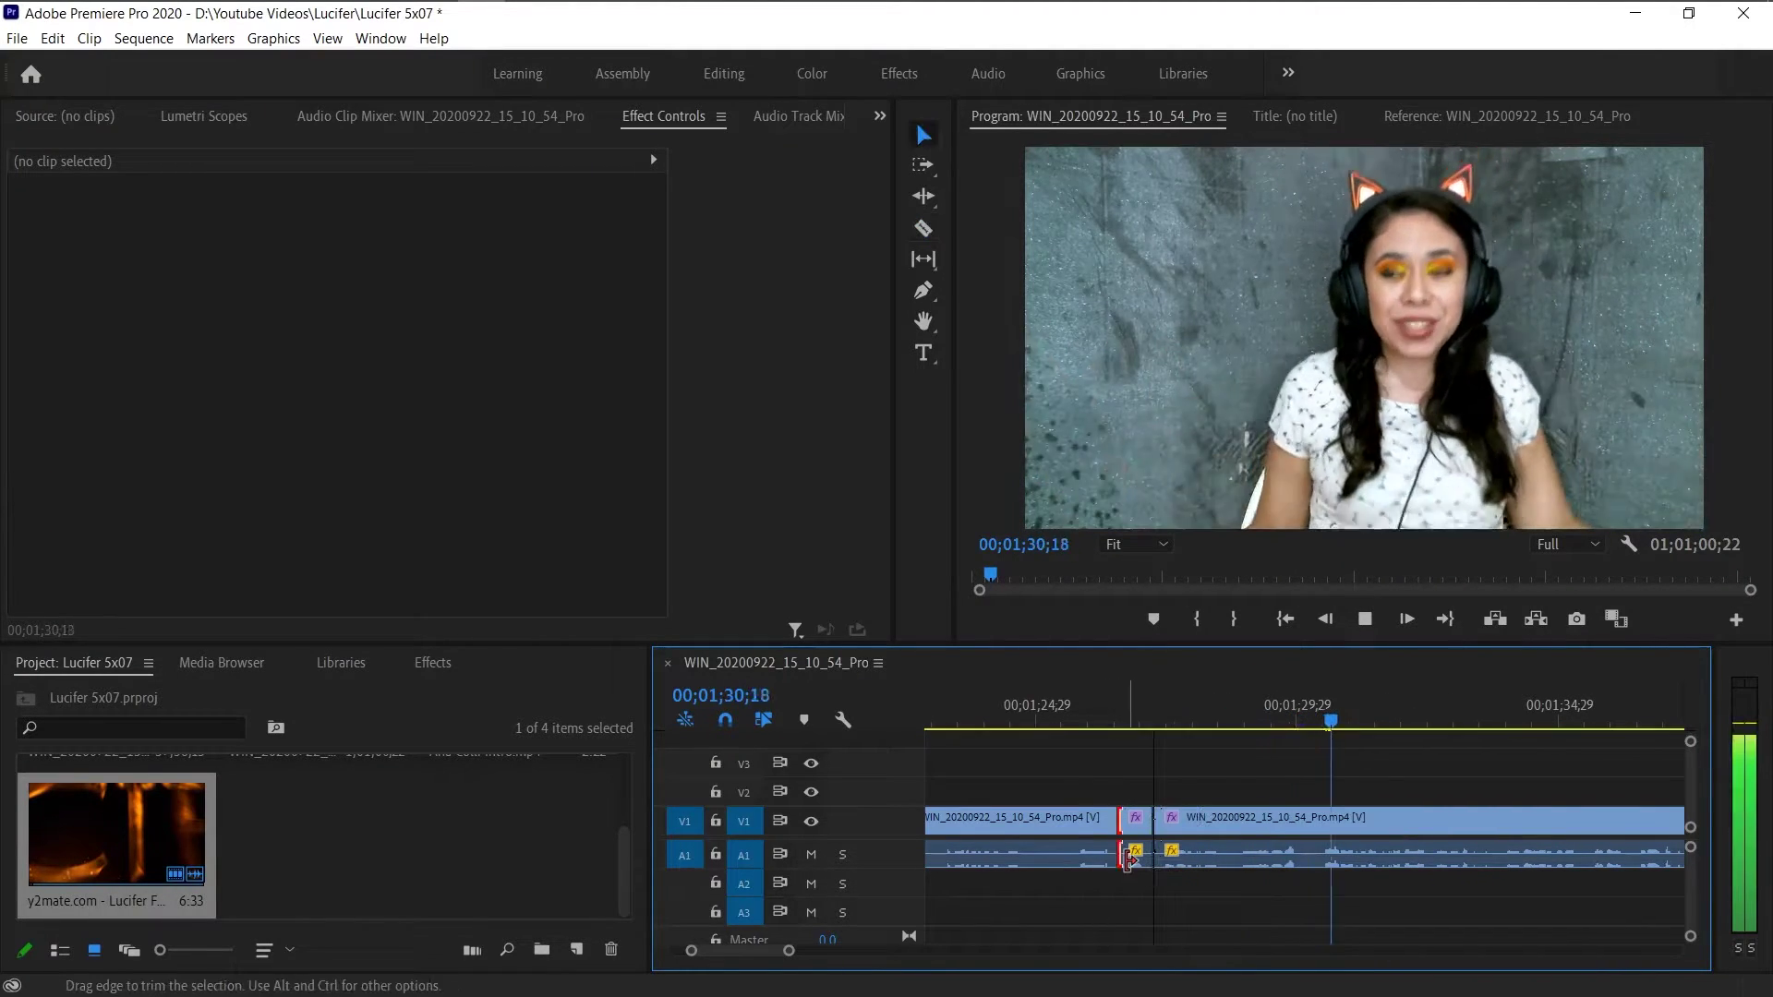
key("Delete")
left_click(1132, 855)
key("Delete")
left_click(1099, 704)
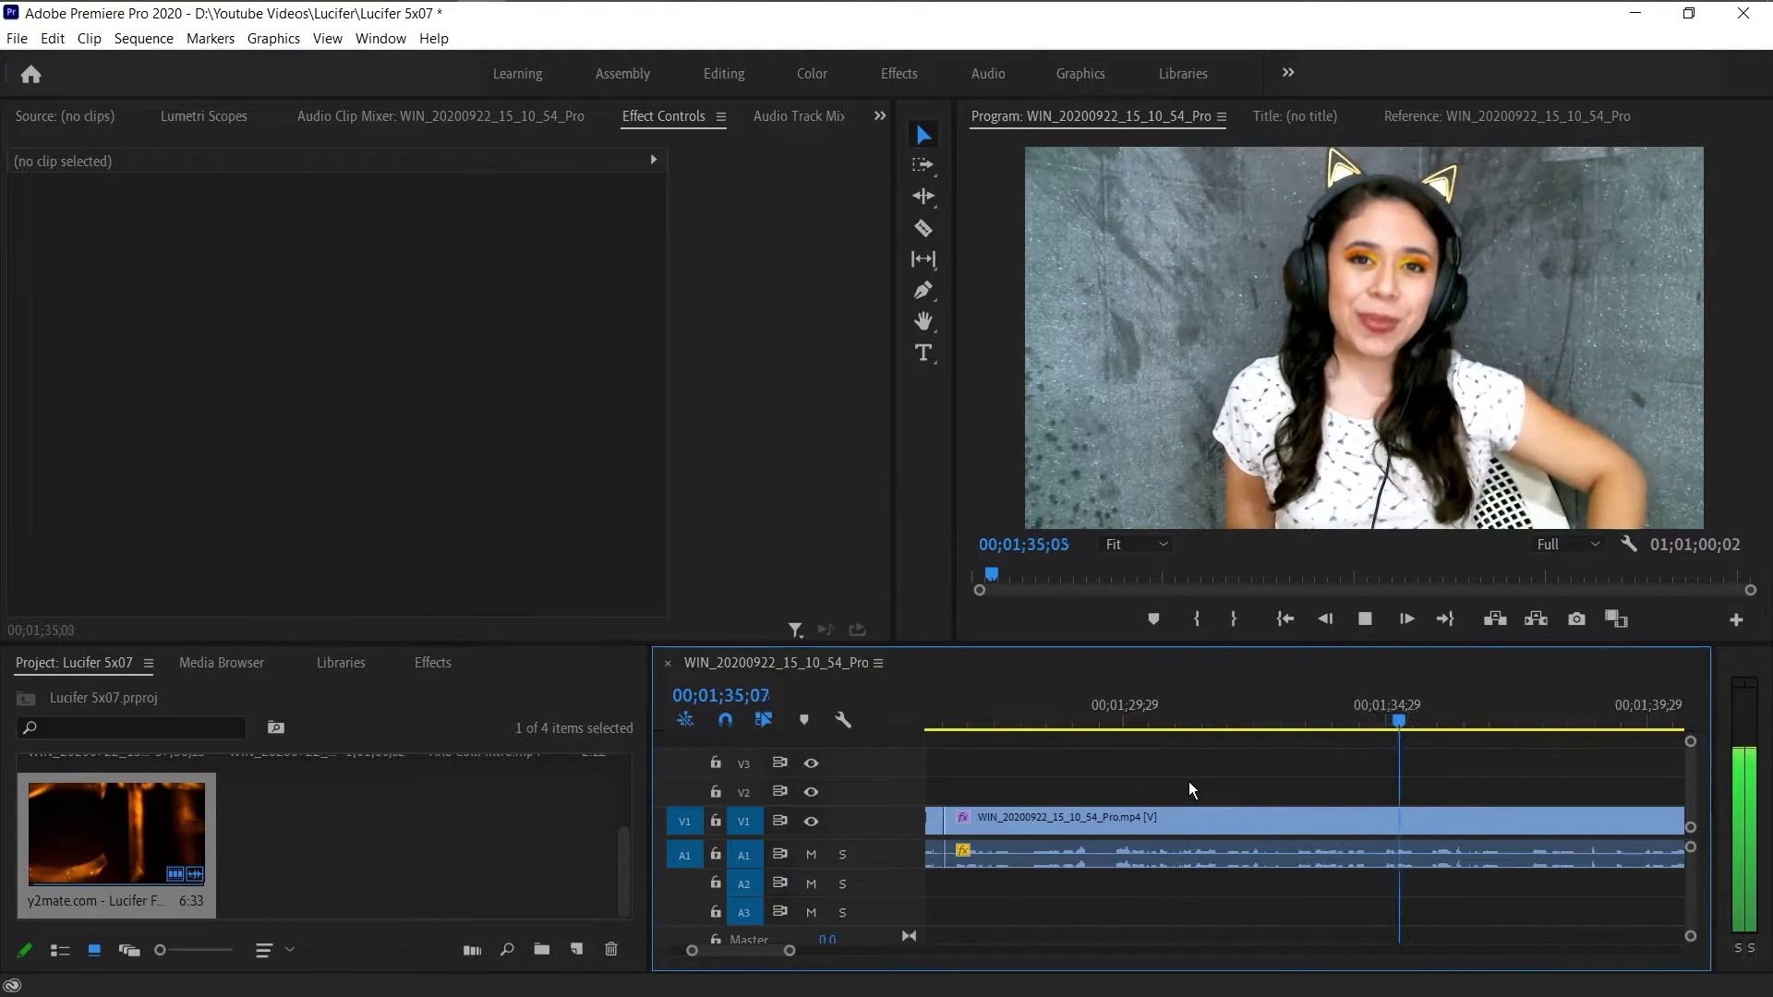
- Cut out the section from about 00;01;42 to 00;01;43 and close the gap with Ripple Delete
key("c")
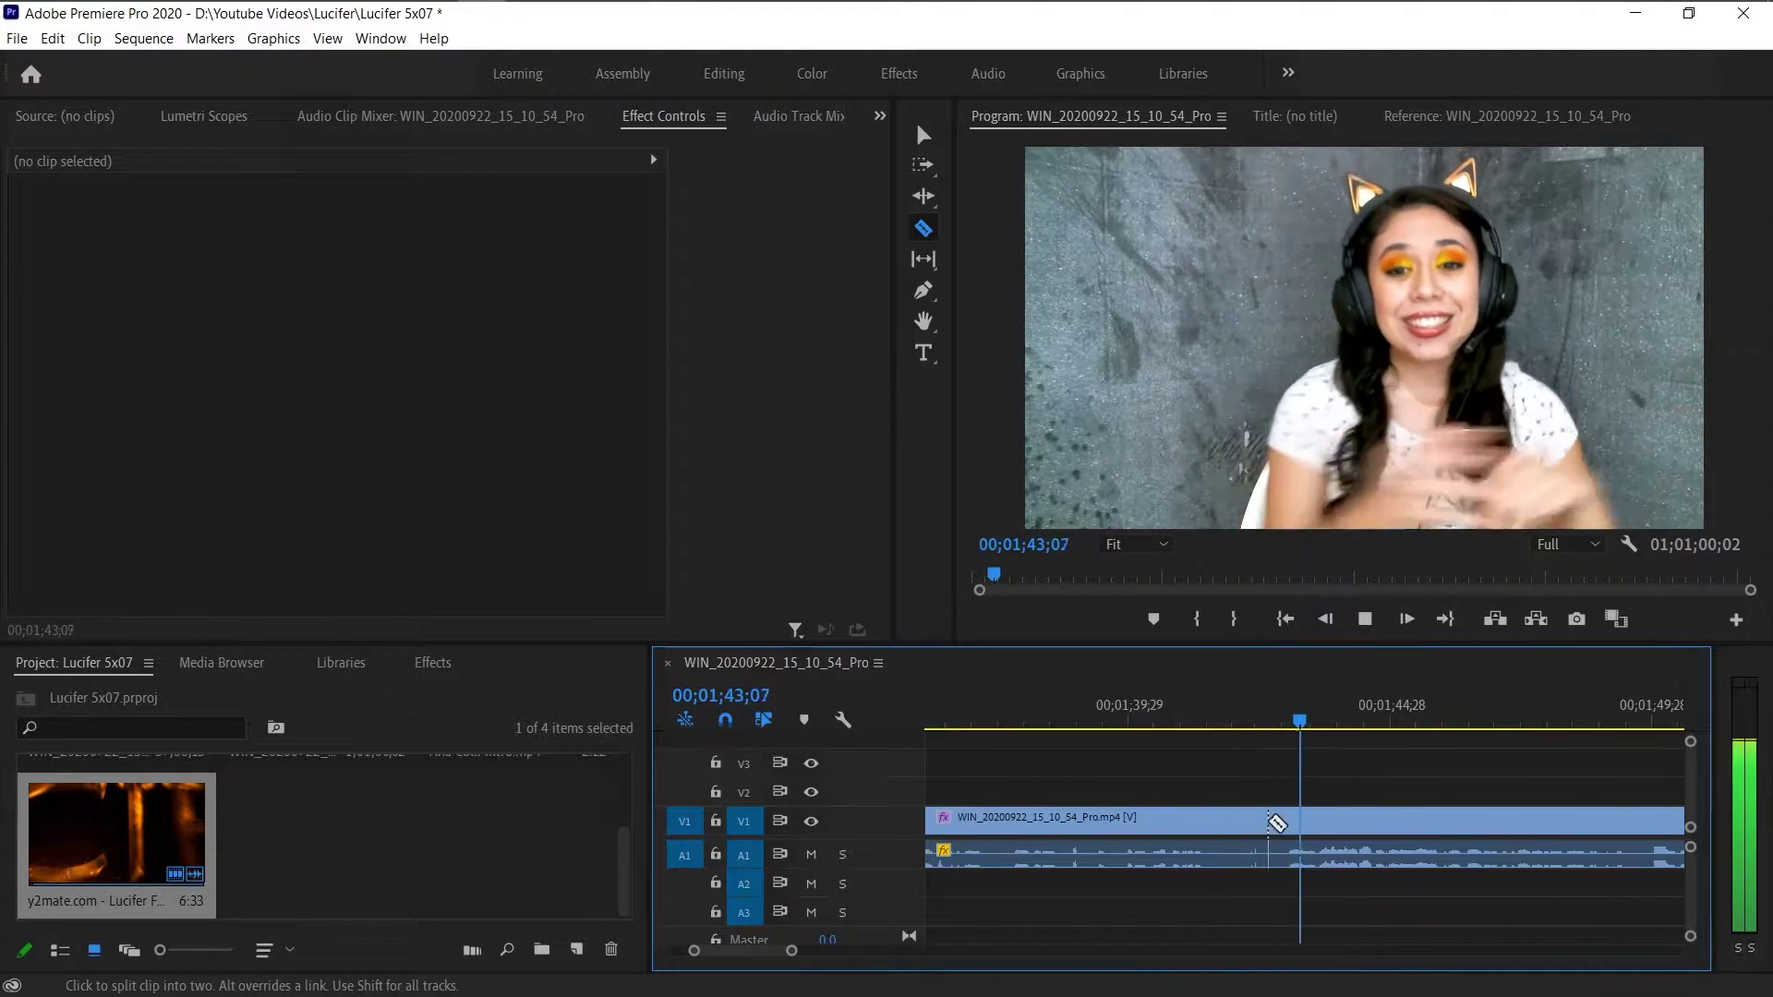
left_click(1262, 720)
left_click(1251, 818)
key("space")
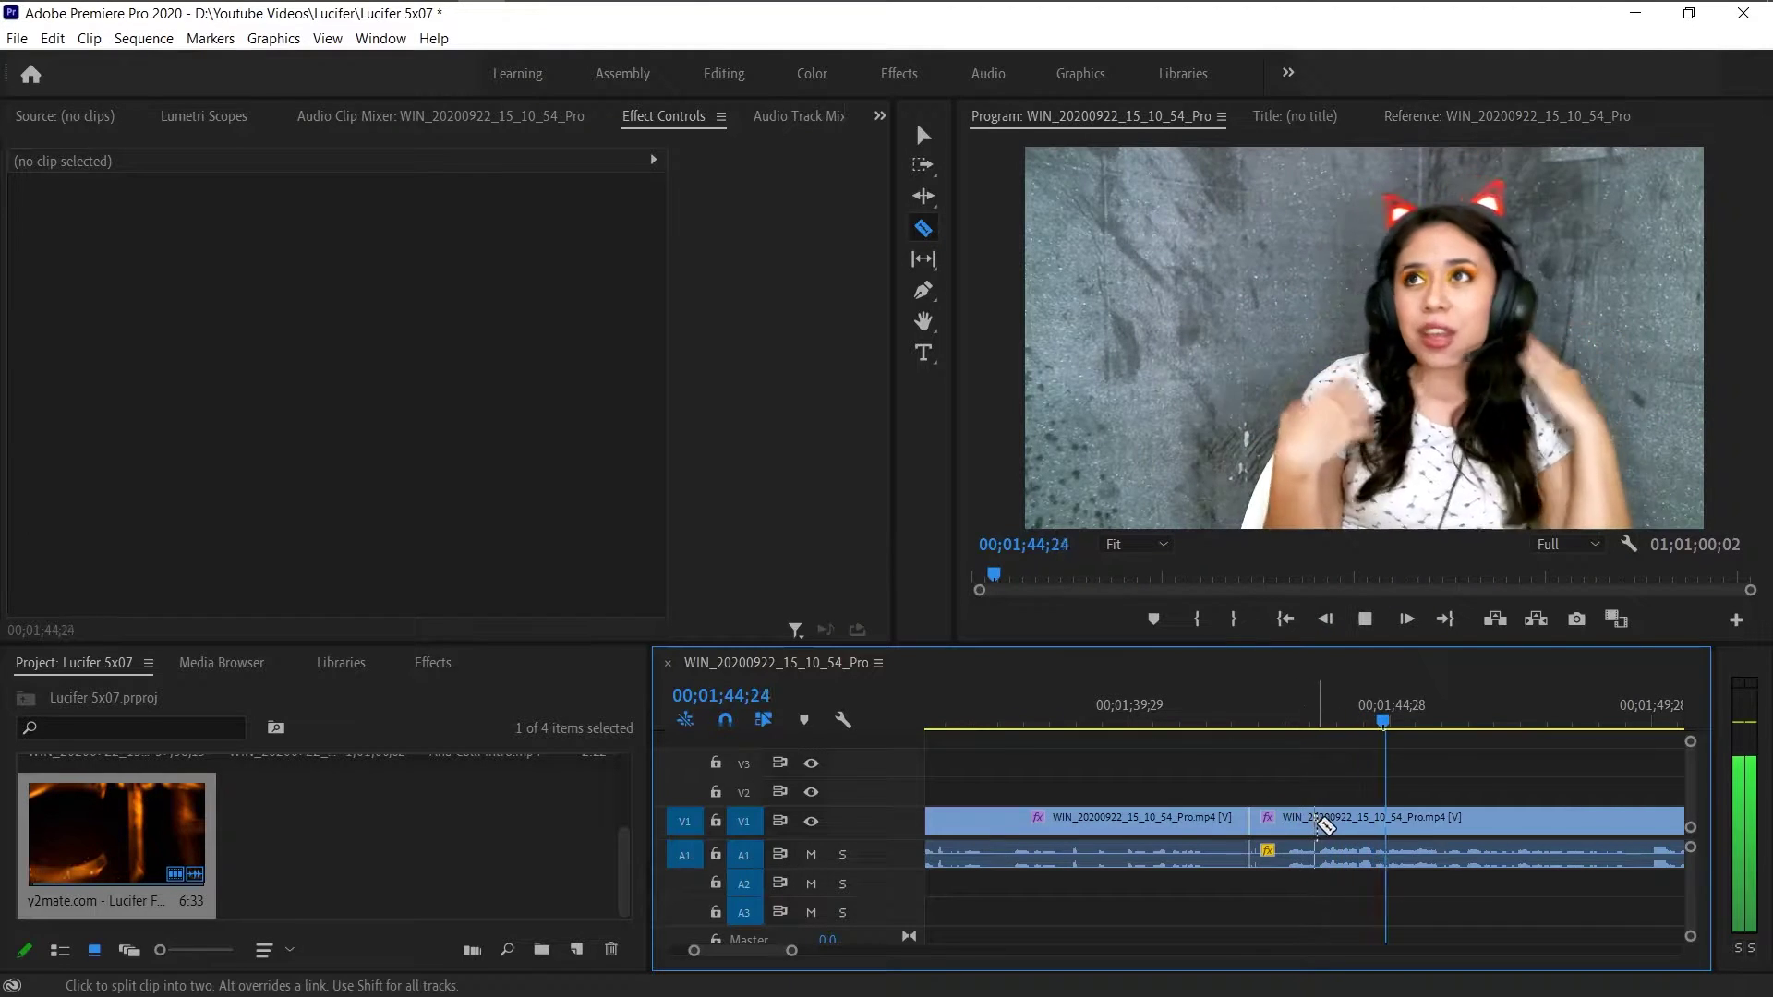
left_click(1319, 833)
key("v")
left_click(1296, 834)
key("Delete")
scroll(1278, 851, "up", 4)
right_click(1350, 828)
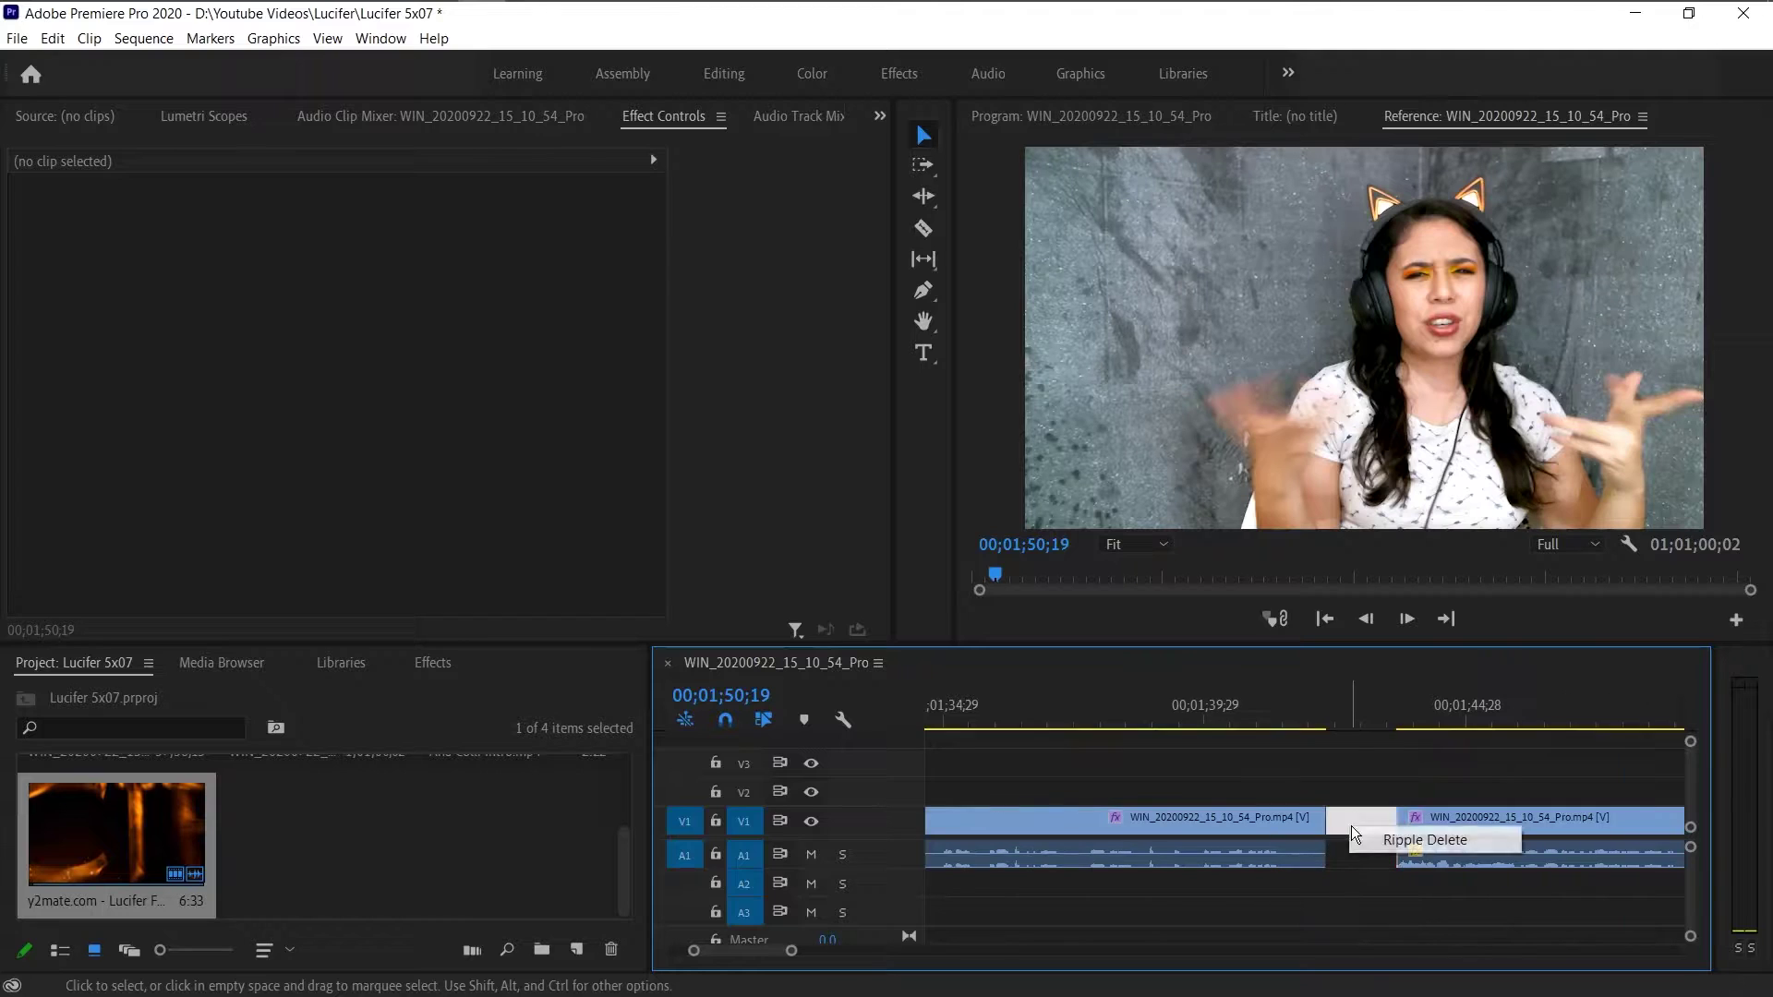
left_click(1385, 841)
- Play the recording from the closed gap past about 00;02;00 and switch to the Razor tool
left_click(1293, 689)
key("space")
left_click_drag(791, 950, 822, 951)
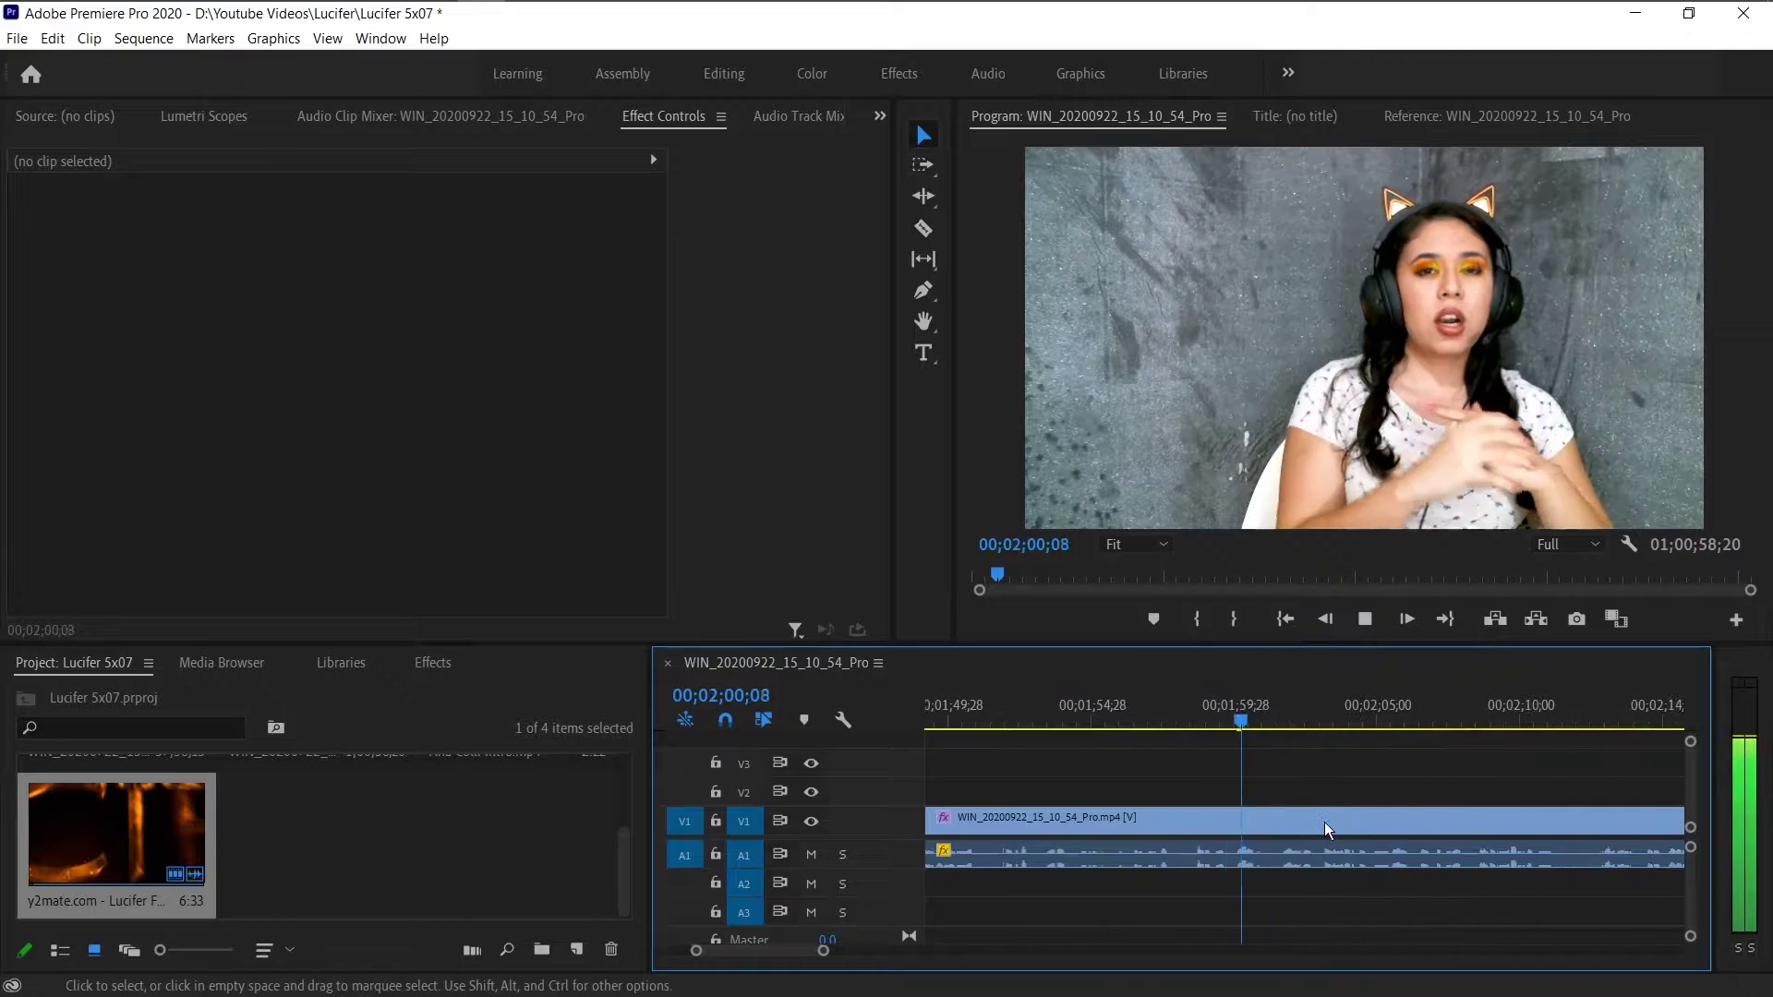
key("c")
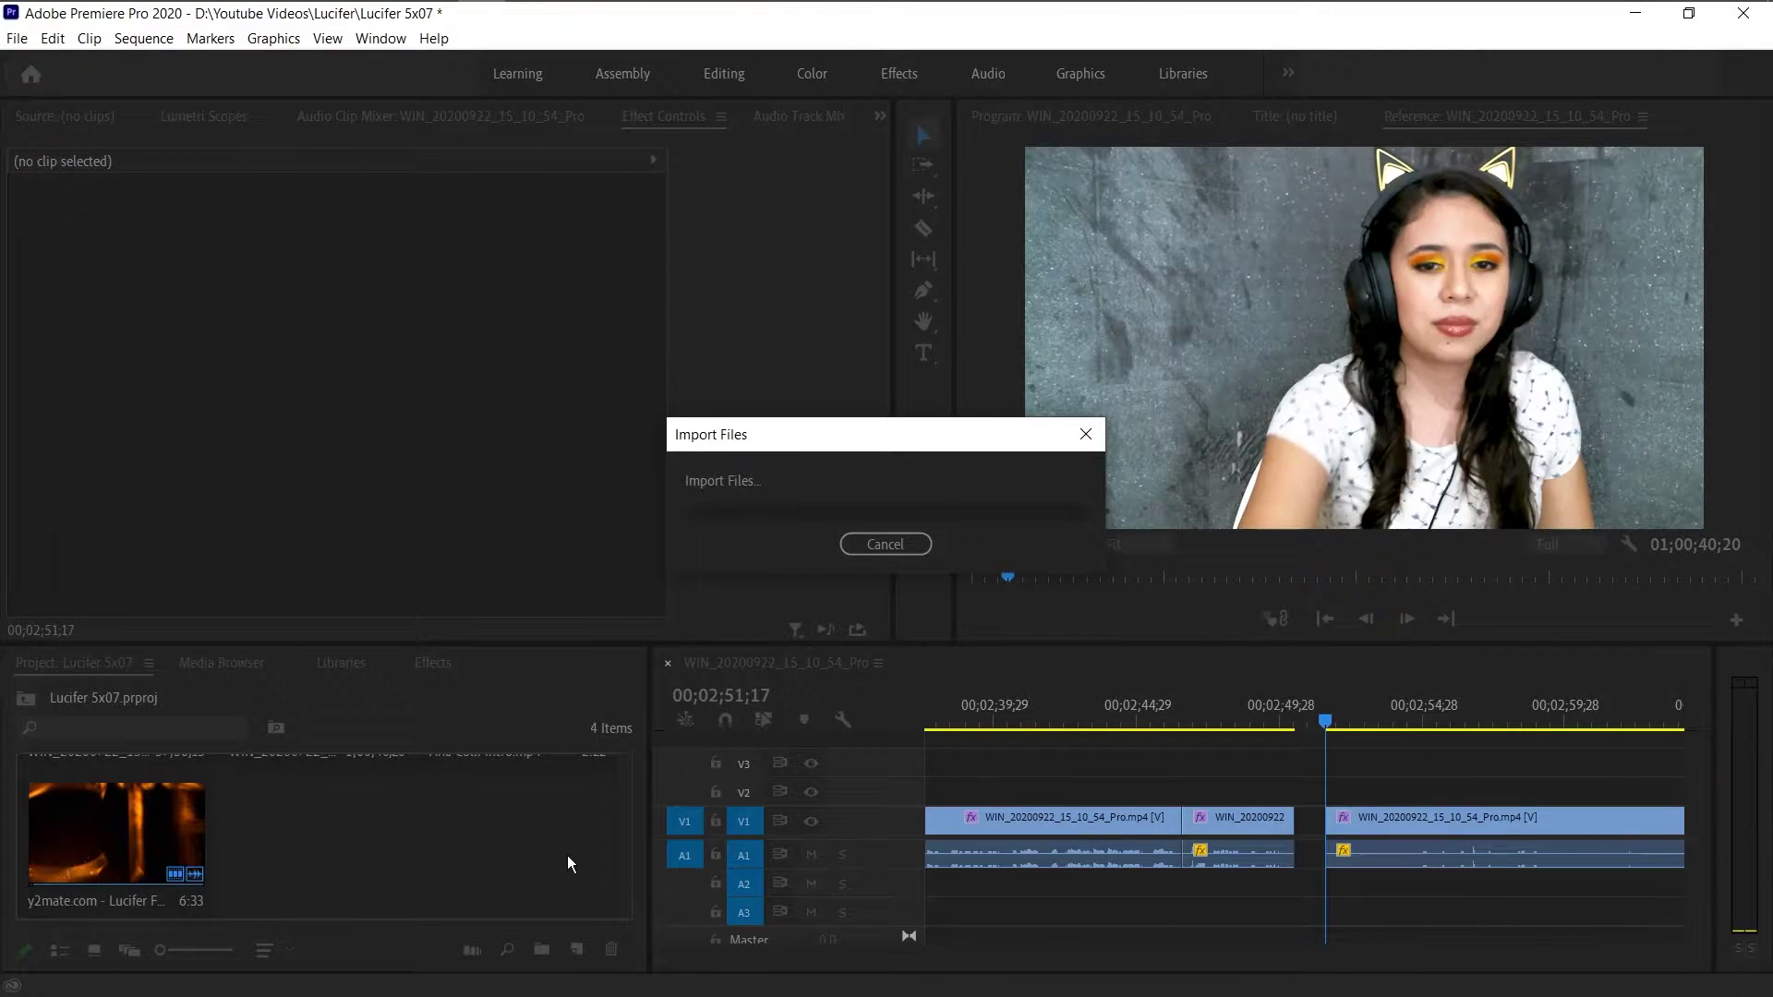
- Place the imported Lucifer.S05E07 episode video on V2 above the recording and ripple-delete the V1 gap at about 00;02;50
left_click_drag(316, 832, 1316, 809)
right_click(1305, 821)
left_click(1306, 816)
right_click(1310, 819)
left_click(1348, 838)
key("space")
scroll(1289, 722, "down", 1)
key("space")
left_click(1301, 414)
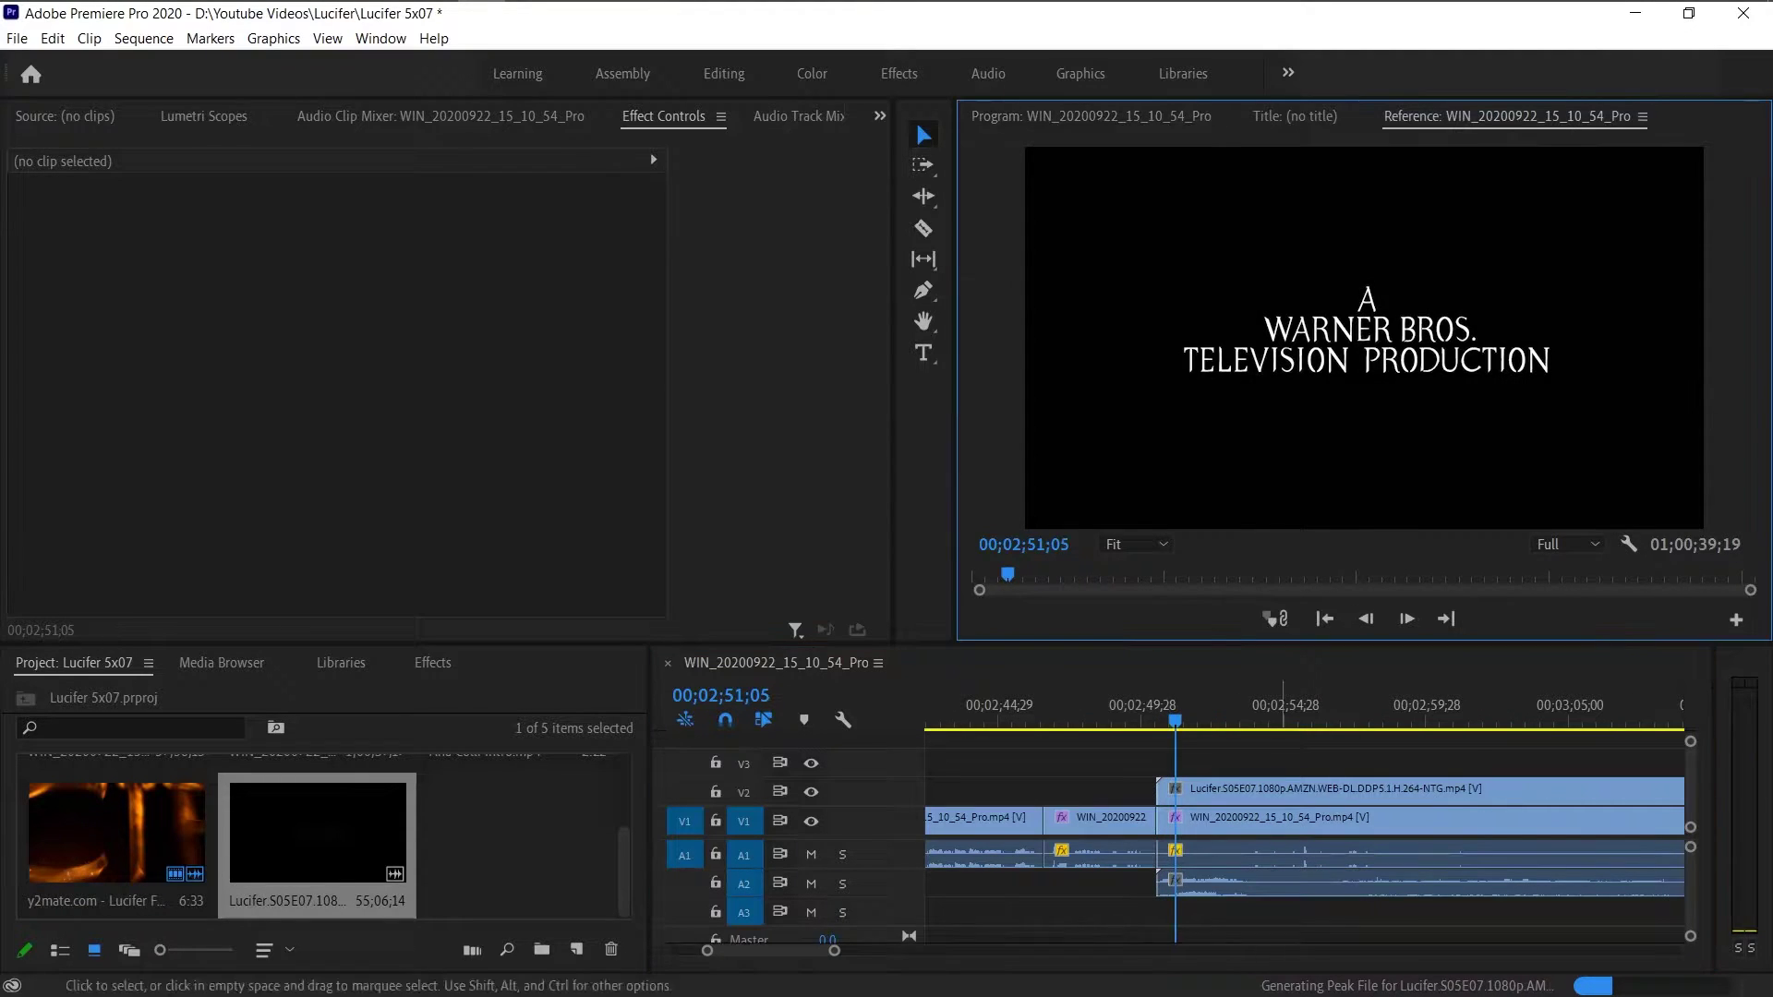
- Set the episode clip's scale to 49 and position to 471, 816 as a picture-in-picture, and save the project
left_click(1239, 791)
left_click(1556, 220)
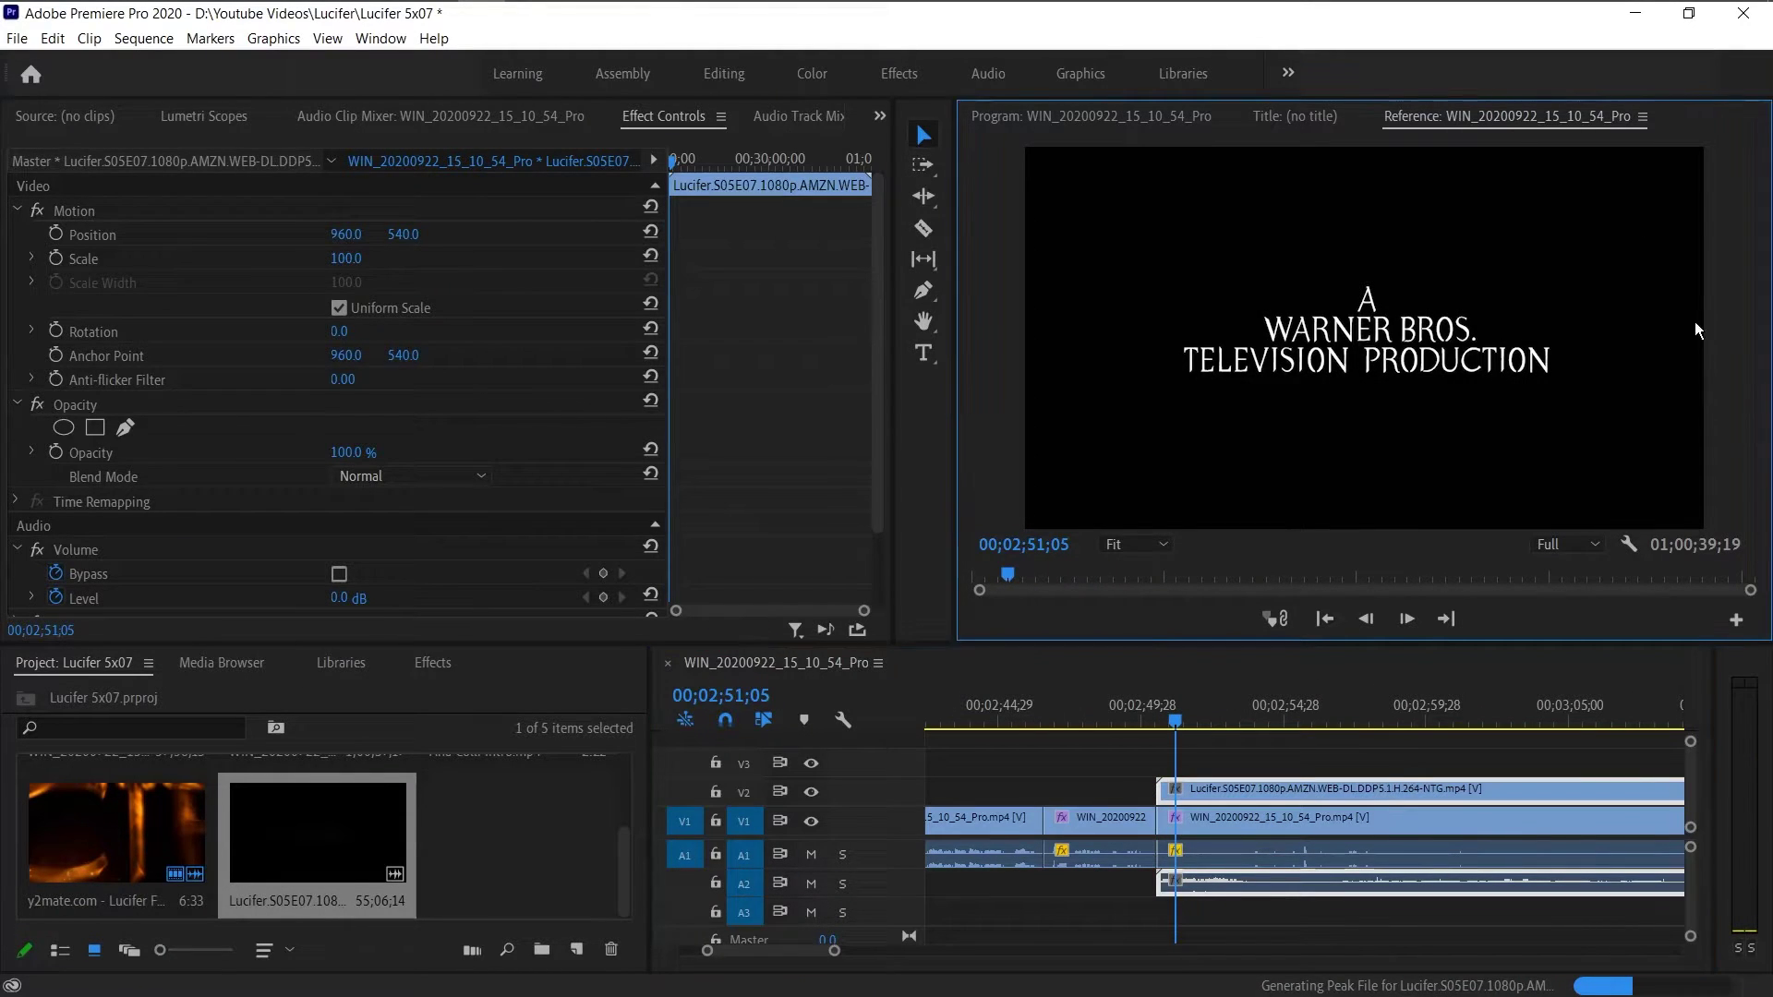
left_click_drag(346, 258, 292, 259)
left_click(1258, 268)
key("ctrl+s")
left_click_drag(404, 234, 691, 234)
left_click_drag(345, 234, 19, 234)
left_click_drag(404, 234, 333, 235)
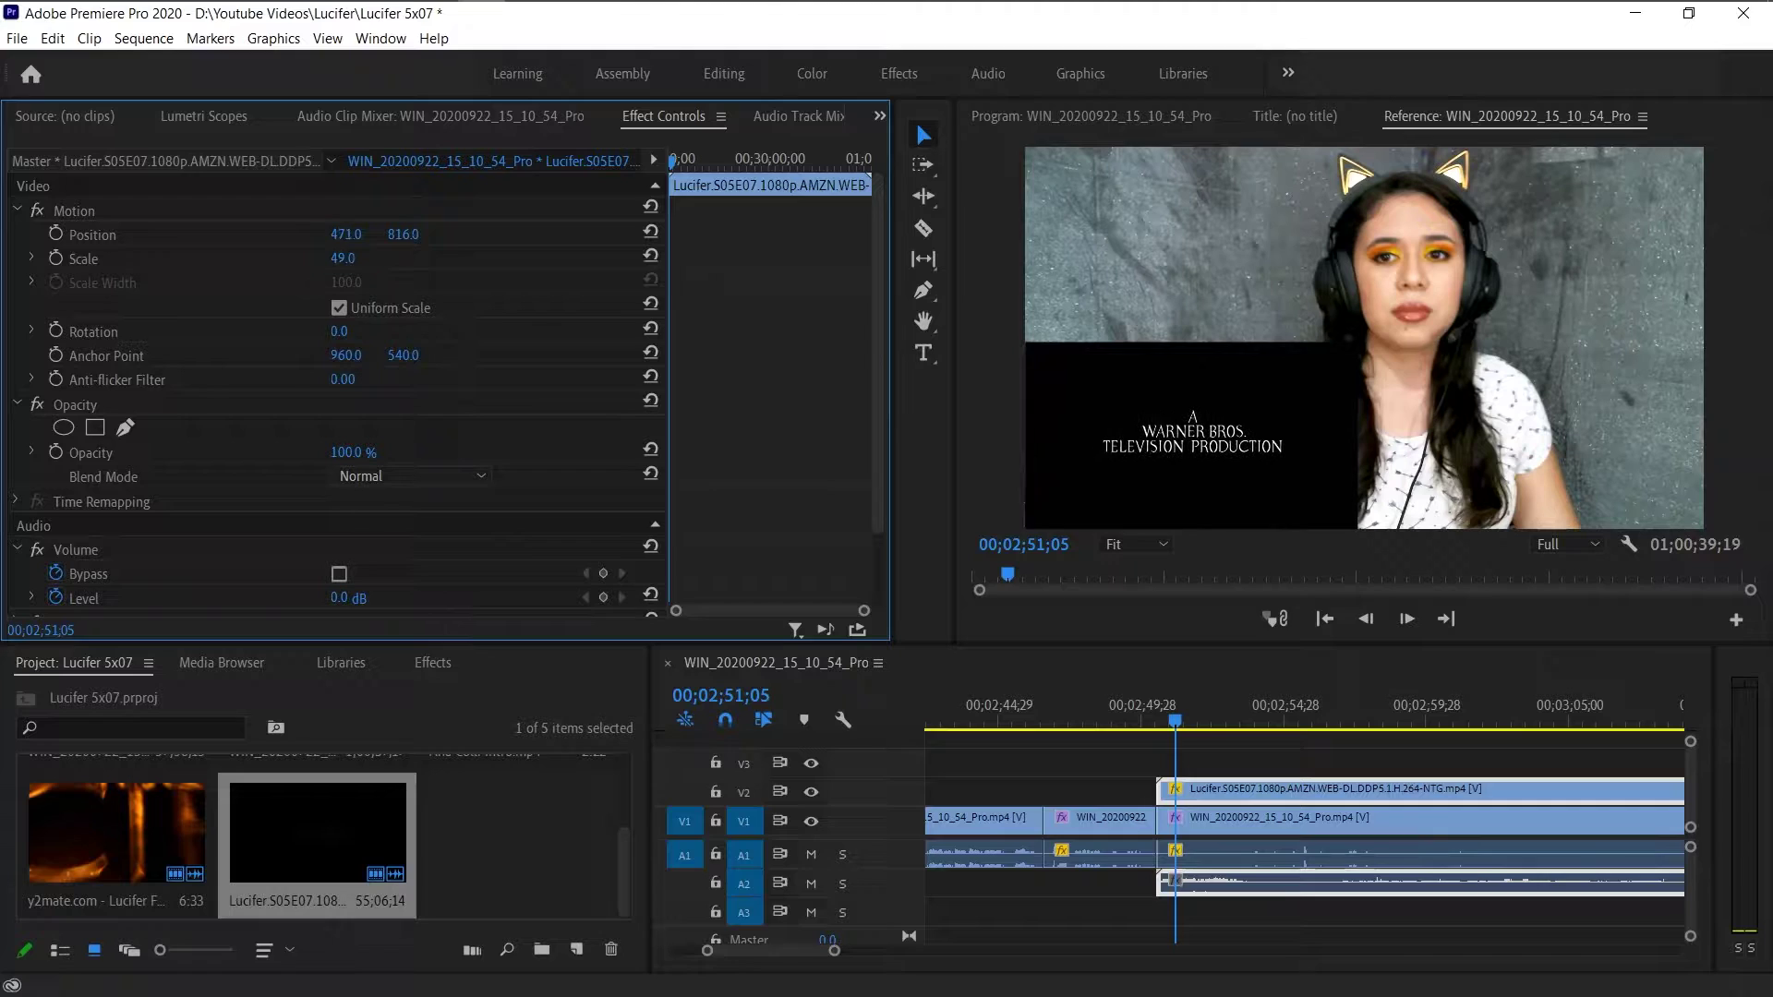
- Play the start of the overlay and unlink video from audio on both the recording segment and the episode clip
left_click(1149, 709)
key("space")
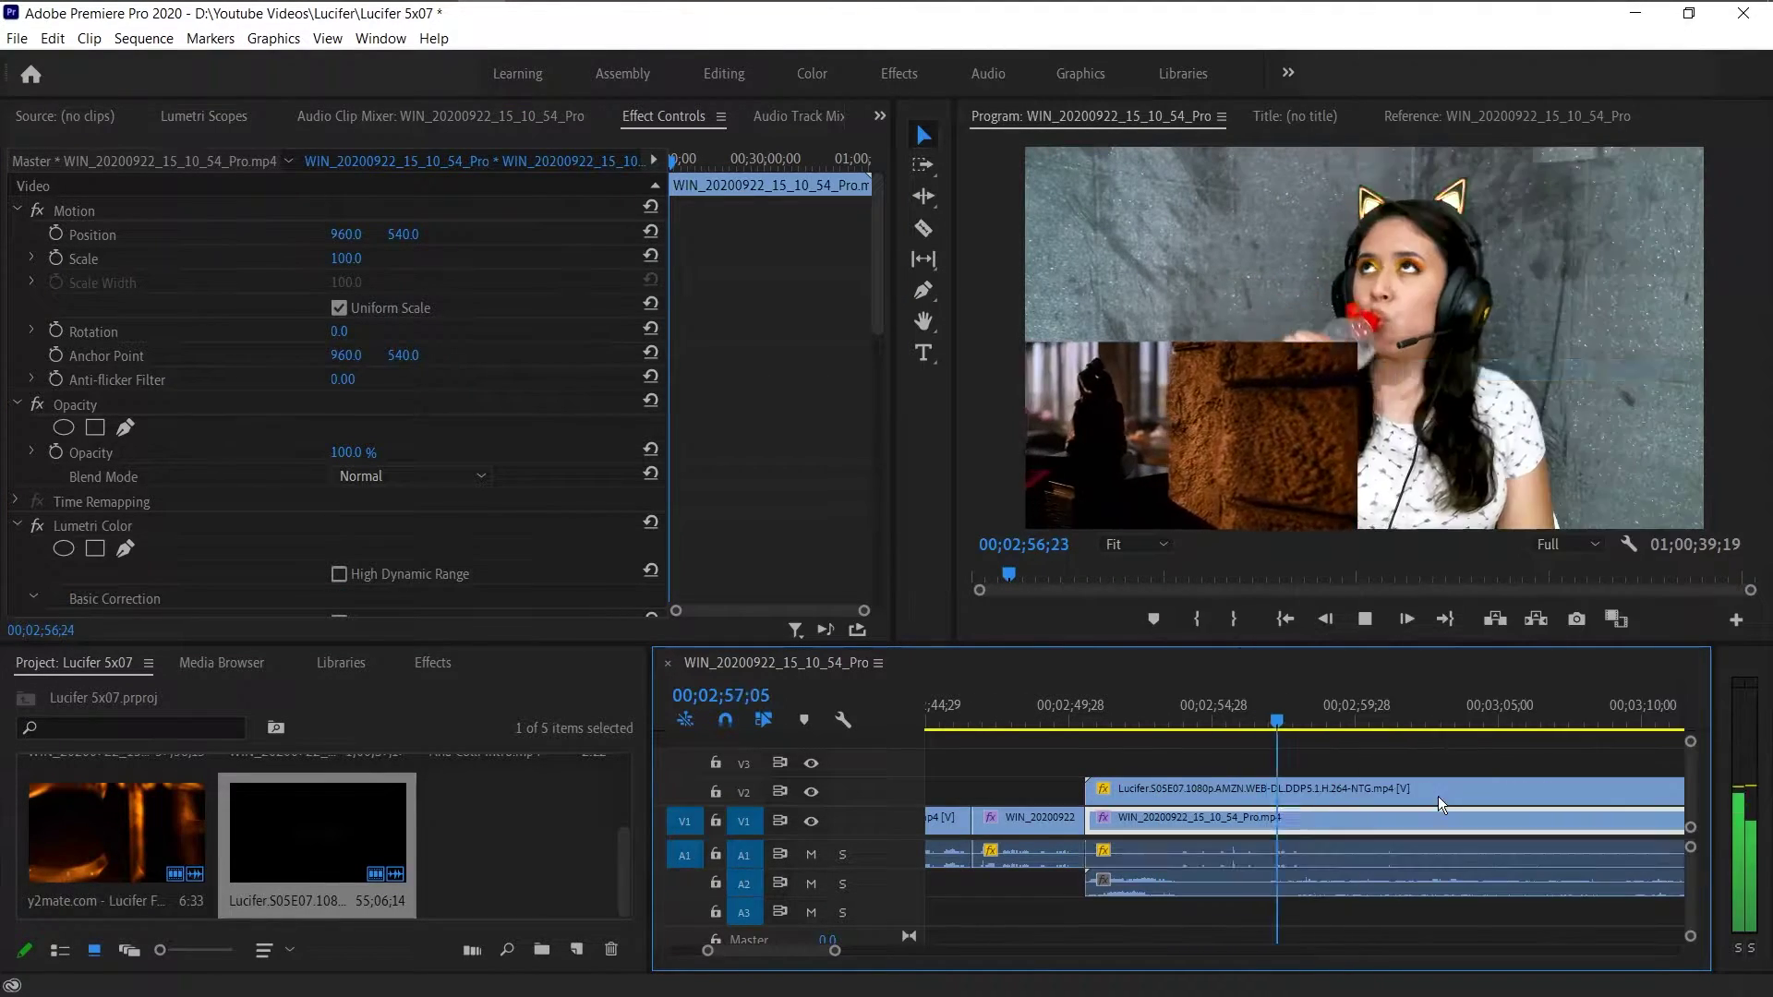
right_click(1323, 817)
left_click(1402, 369)
- Slide the episode audio on A2 about four seconds earlier and play it against the recording to compare timing
left_click(1177, 721)
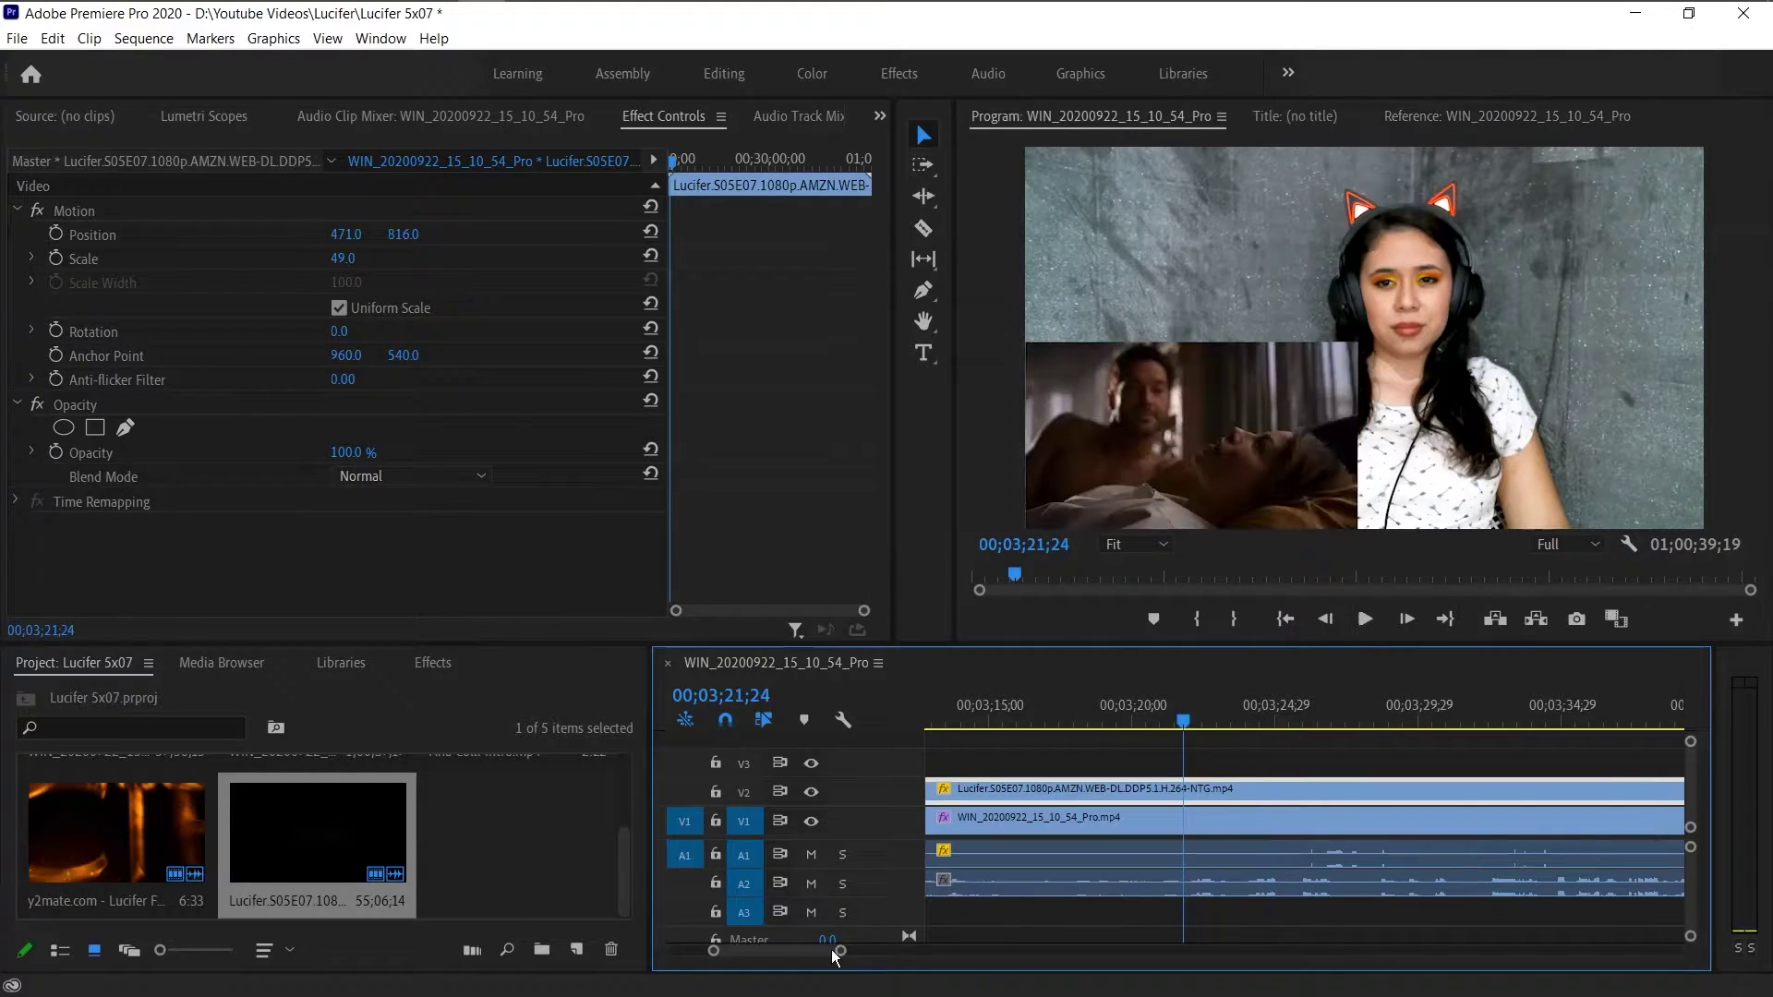
left_click_drag(839, 950, 804, 950)
left_click(1199, 891)
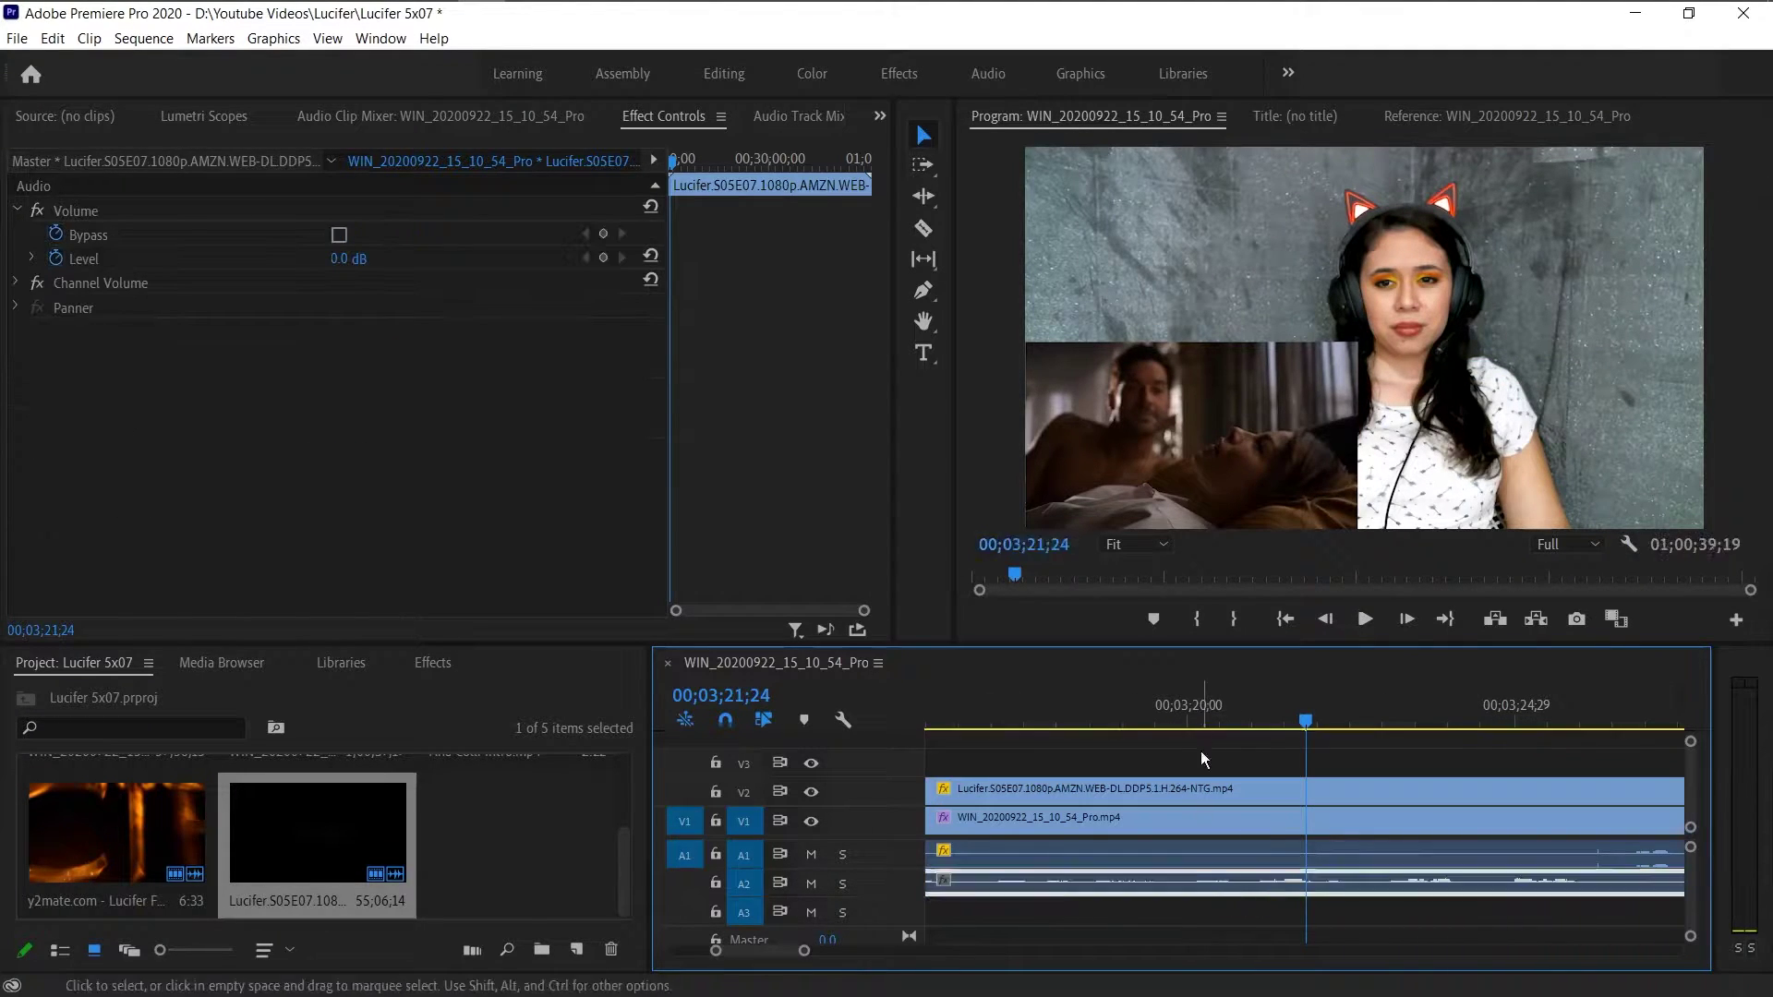
left_click(1183, 711)
key("space")
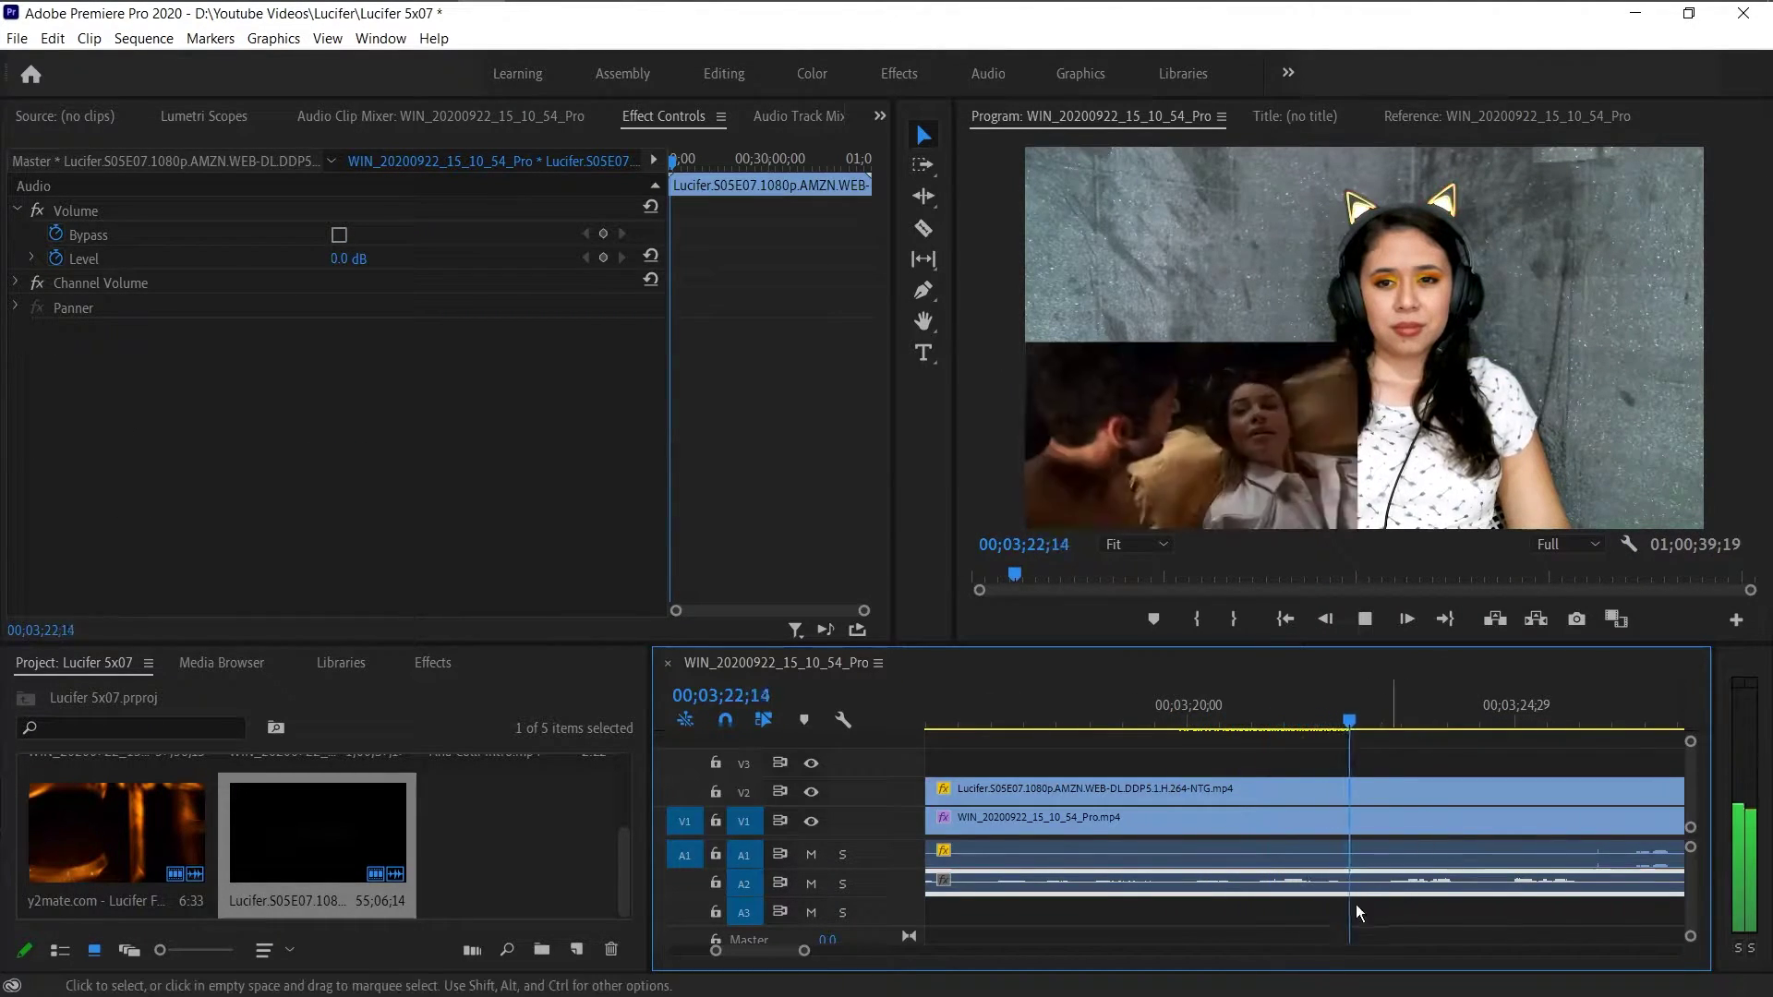
left_click_drag(1400, 879, 1118, 888)
left_click(1123, 710)
key("space")
key("space")
left_click(1044, 716)
key("space")
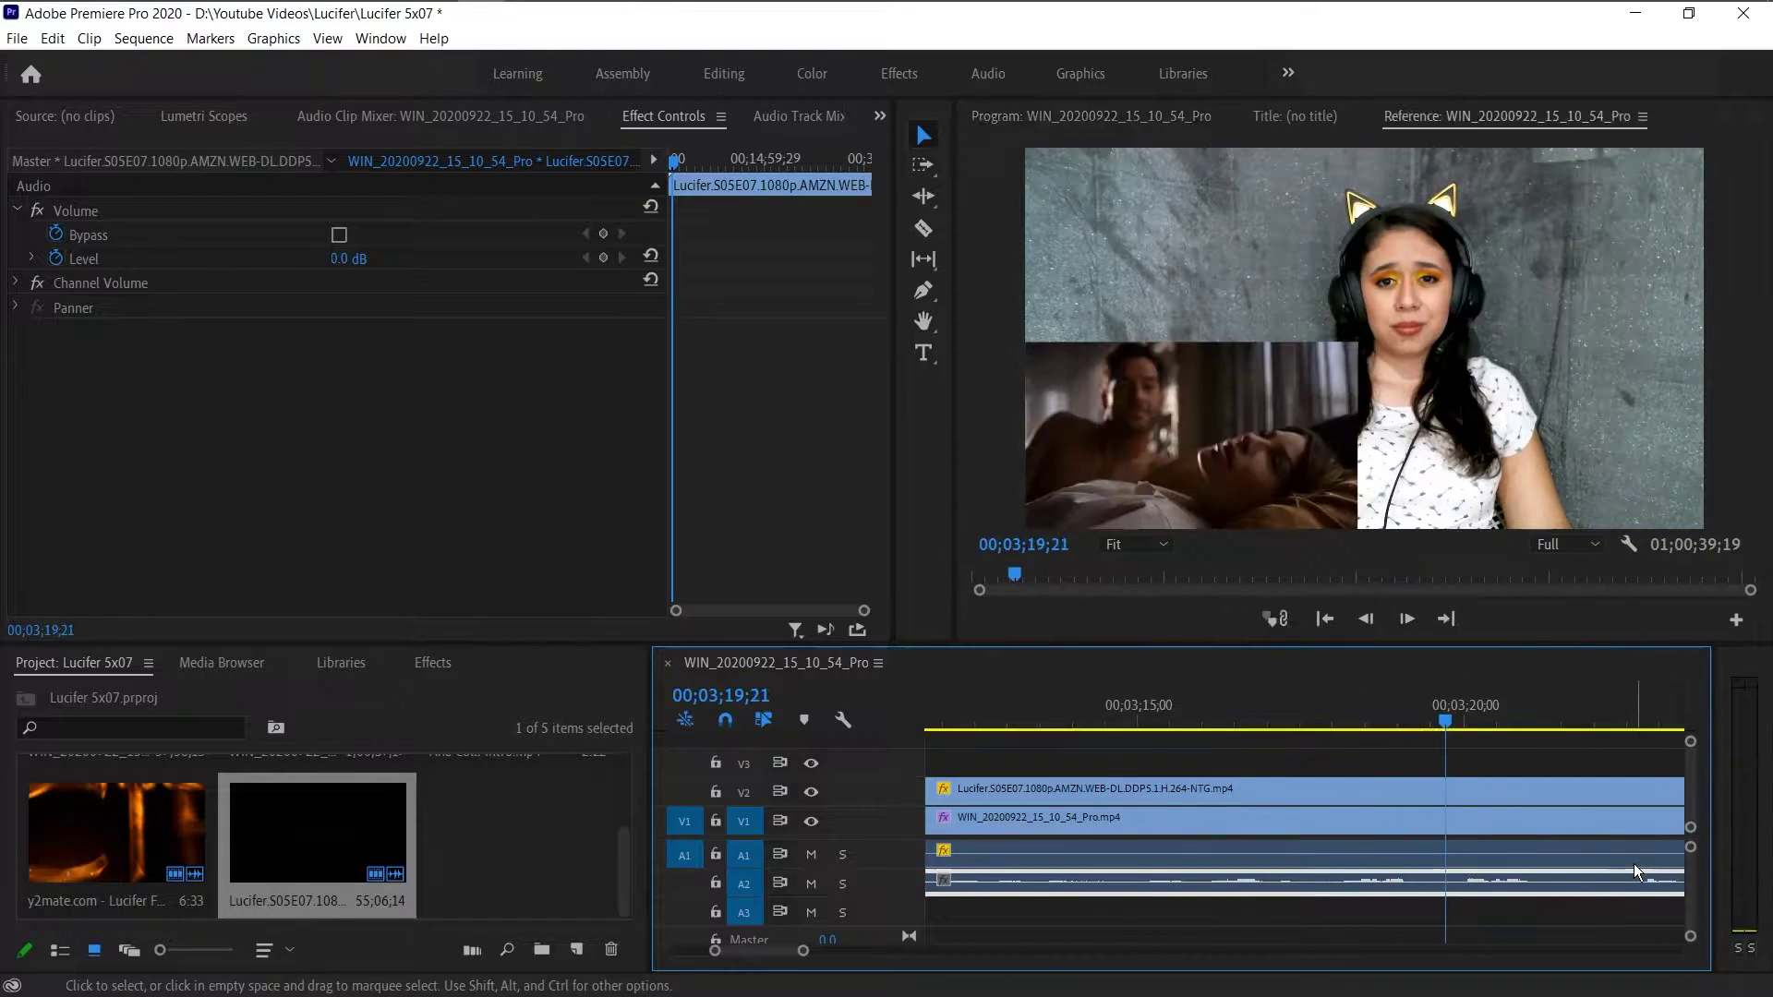
- Fine-tune the episode audio's position to 5;12 ahead of its video and link the episode's video and audio again
left_click_drag(1315, 884, 1332, 886)
key("space")
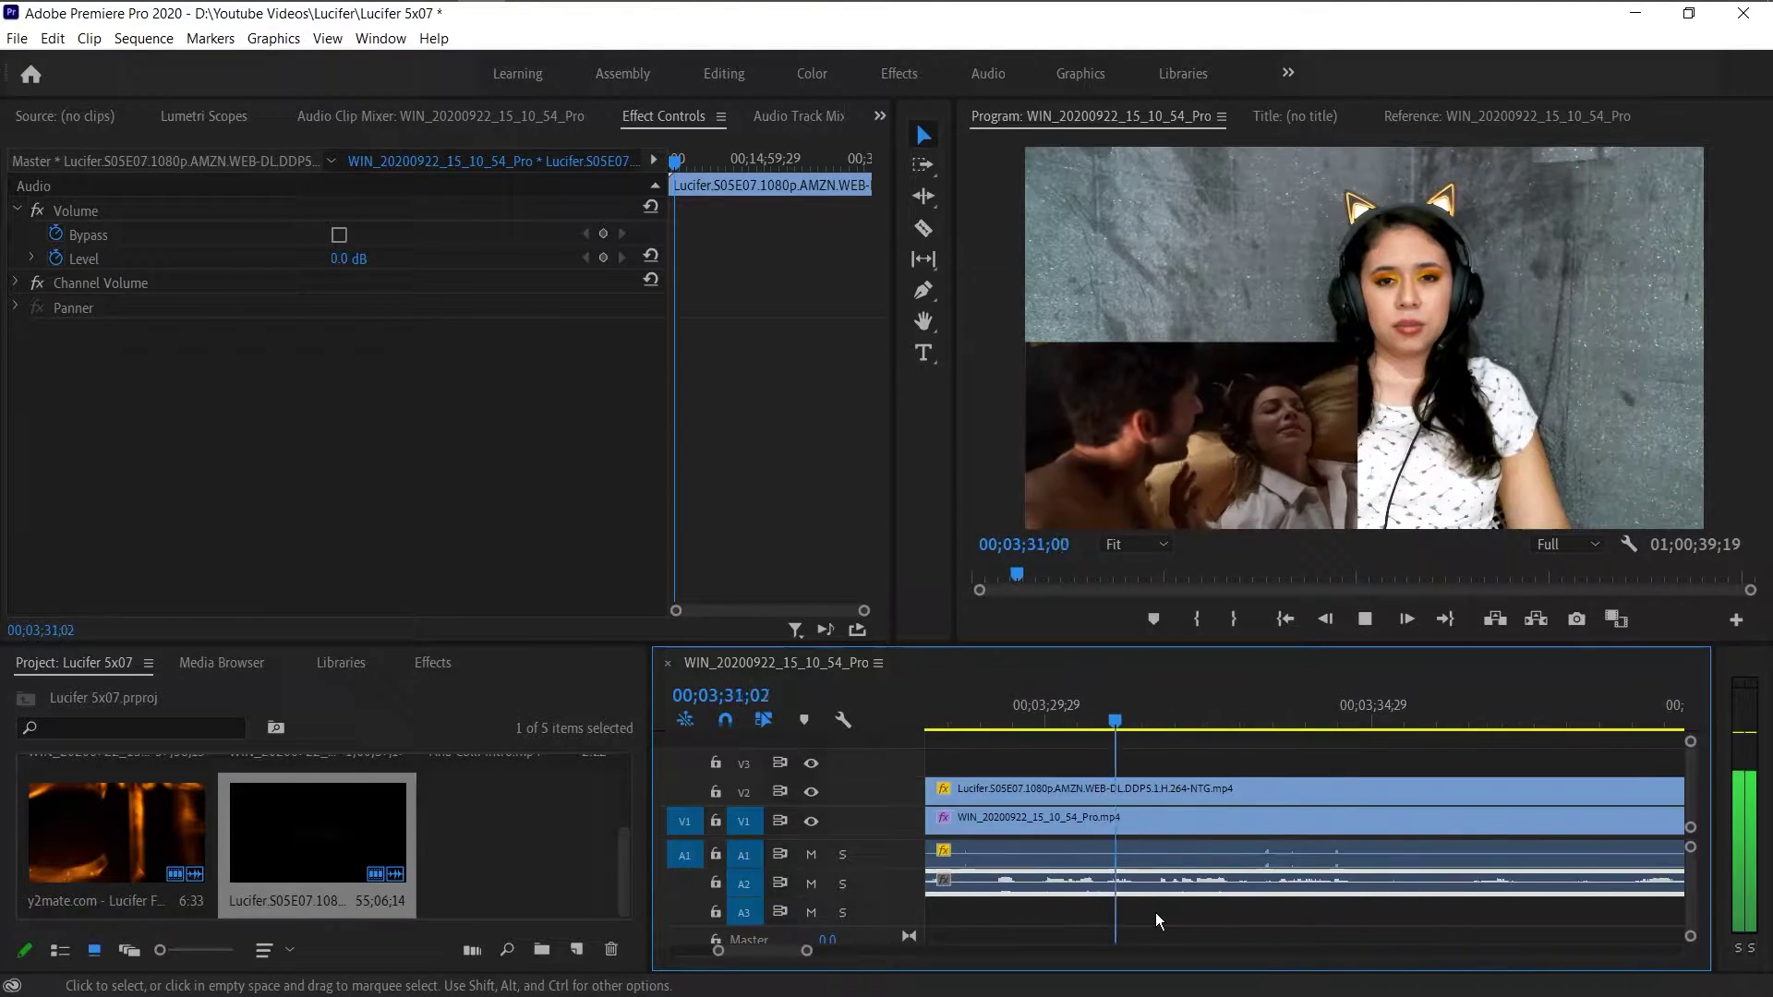
key("space")
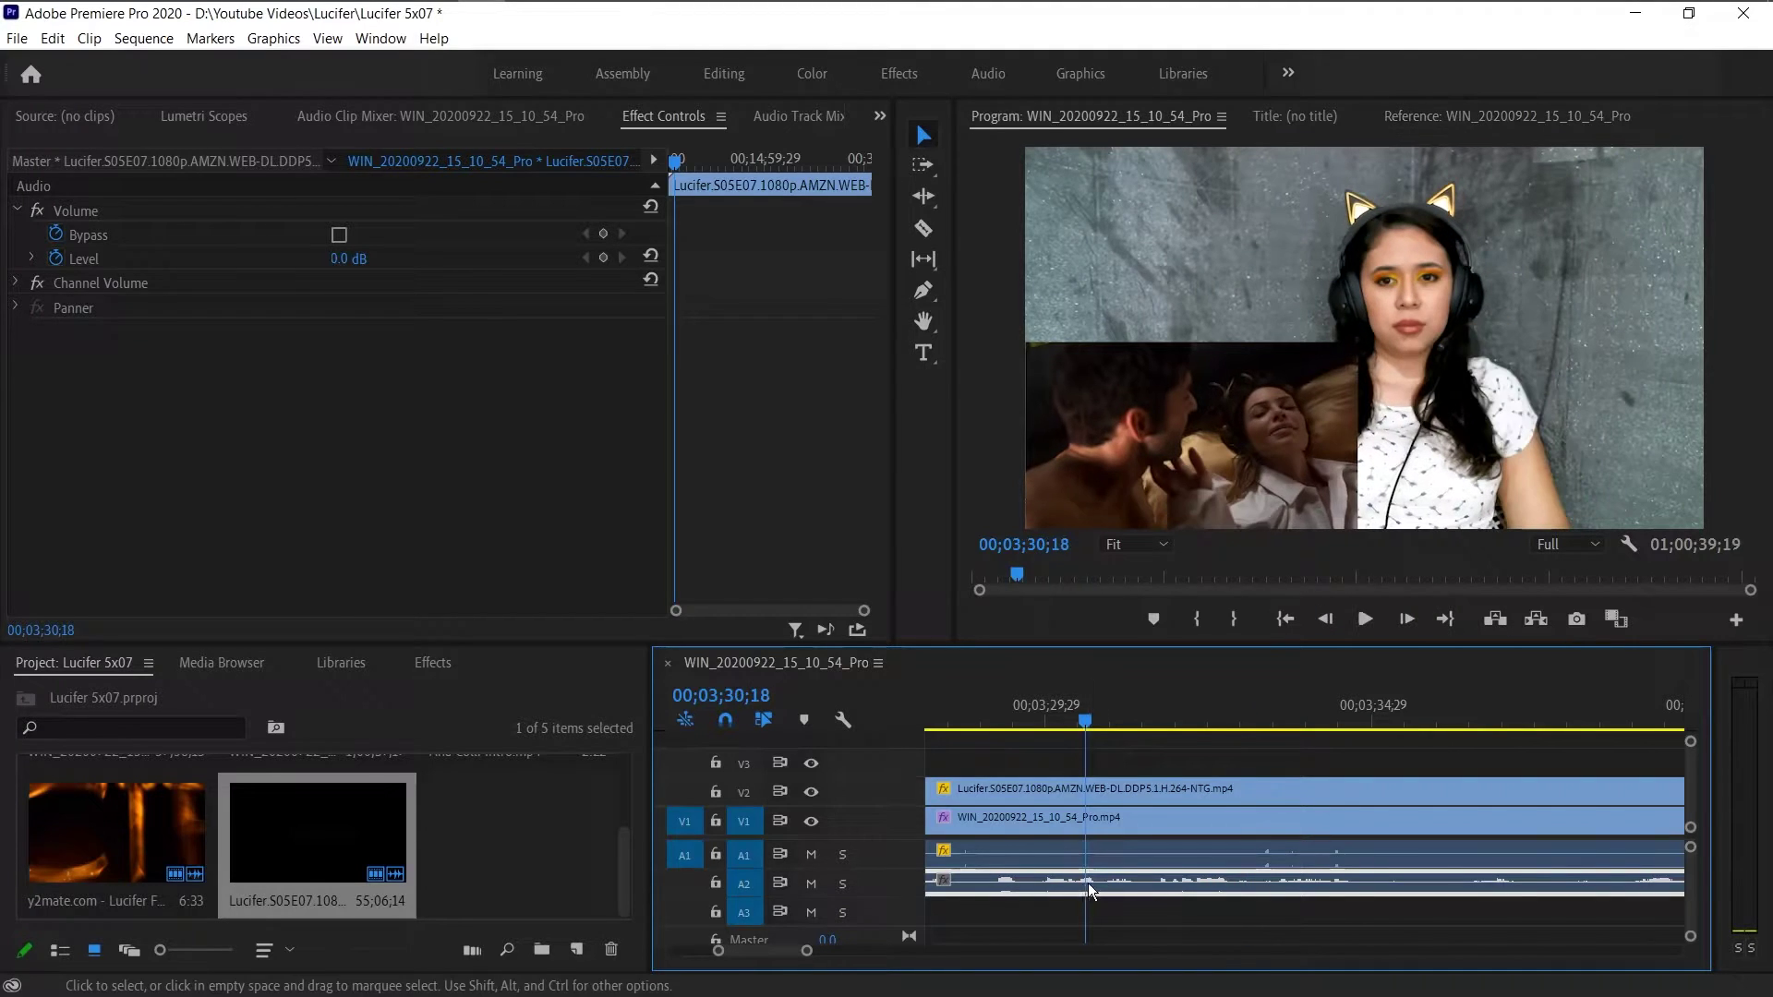
key("space")
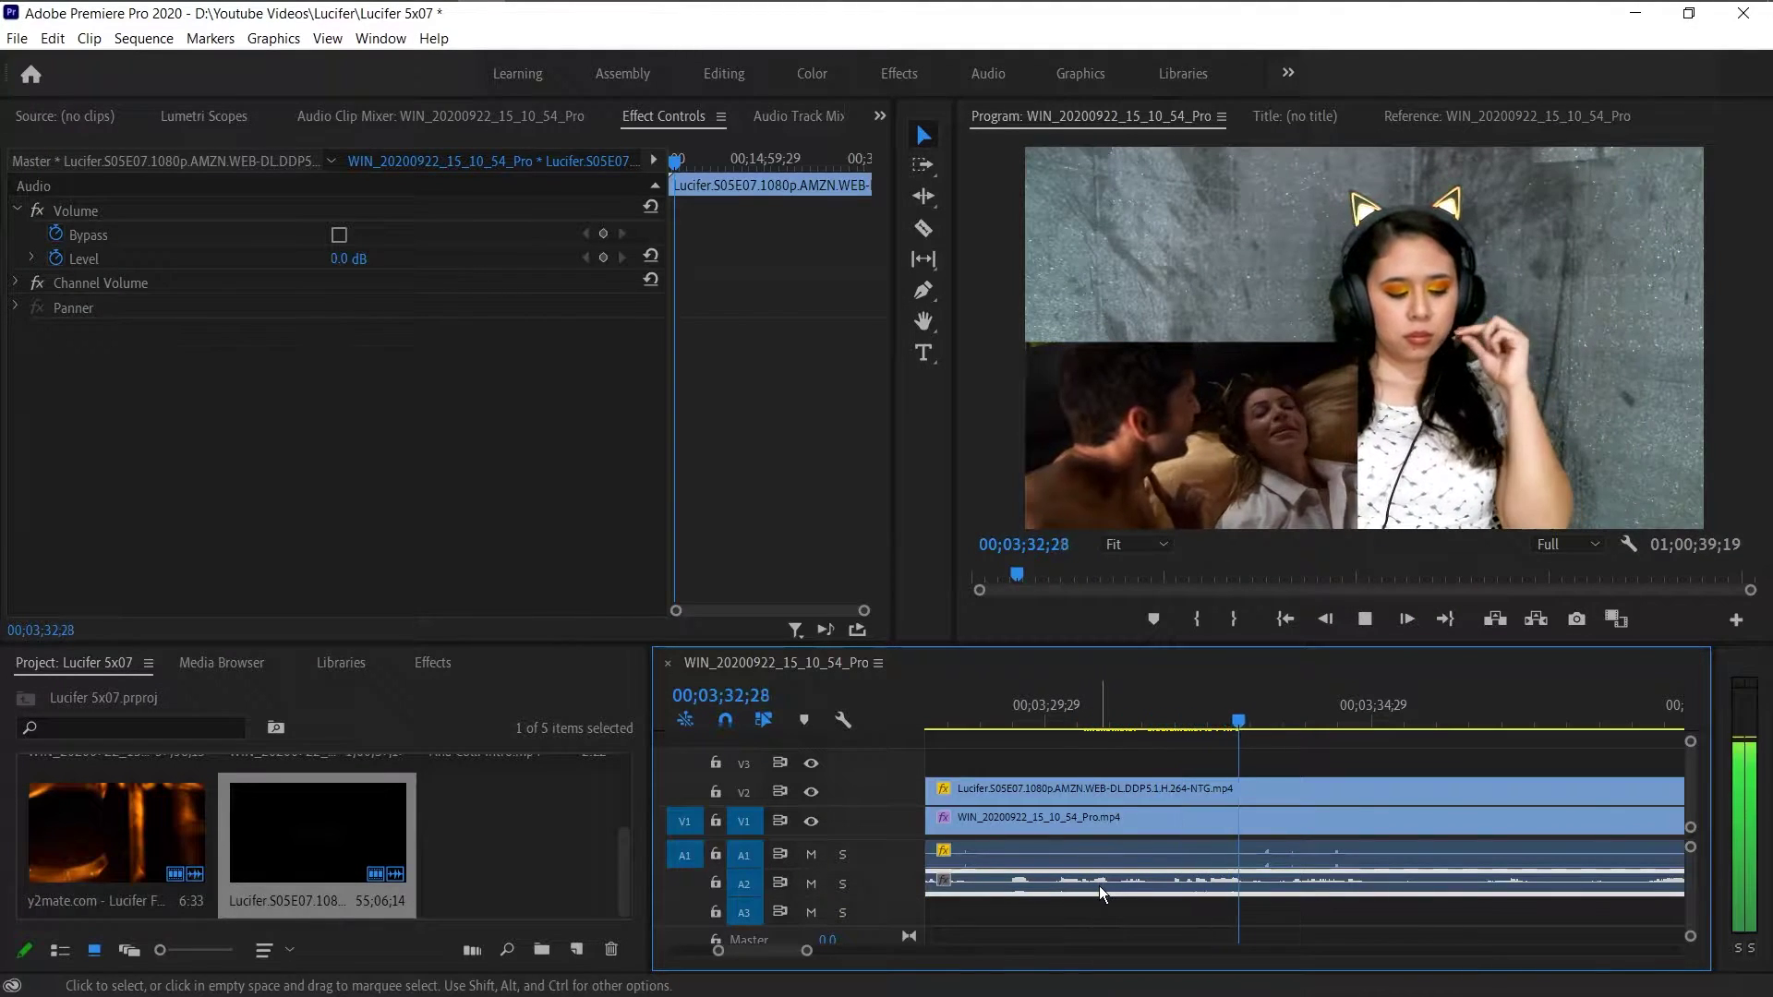
key("space")
right_click(1320, 794)
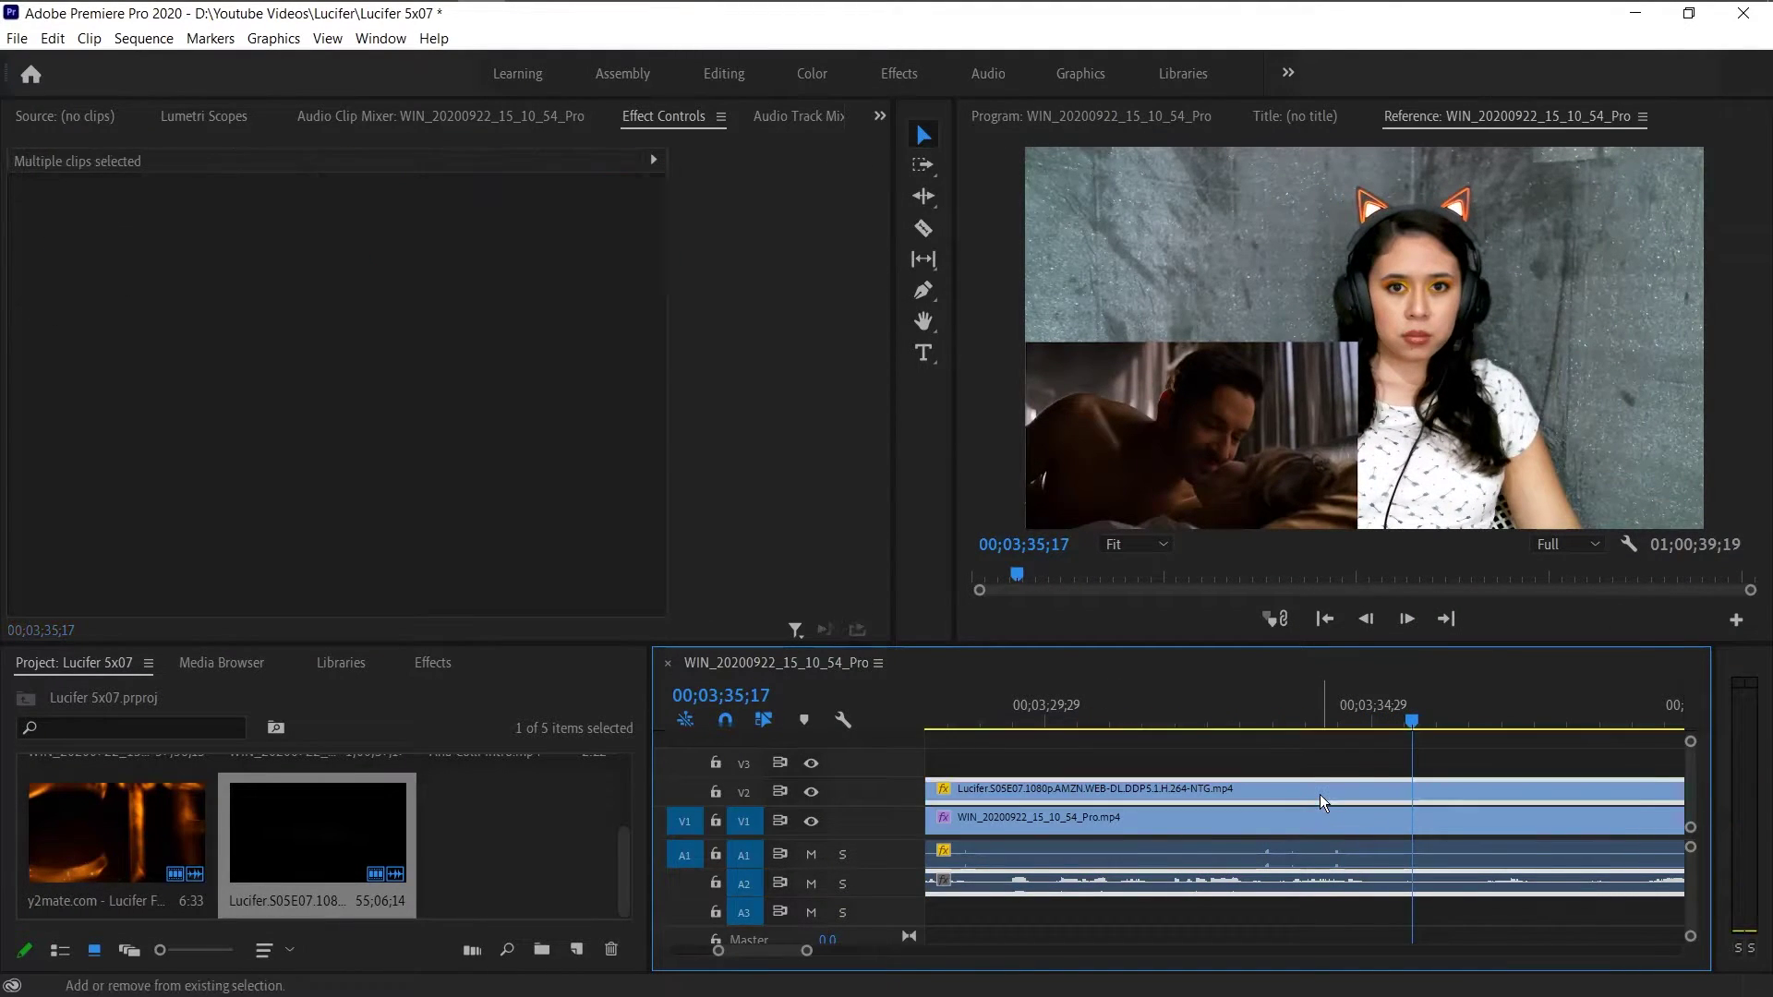
left_click(1449, 368)
- Split the episode clip at 00;02;54;16 and delete the part before the cut
left_click_drag(809, 960, 890, 942)
key("c")
key("Up")
left_click_drag(1346, 726, 1482, 722)
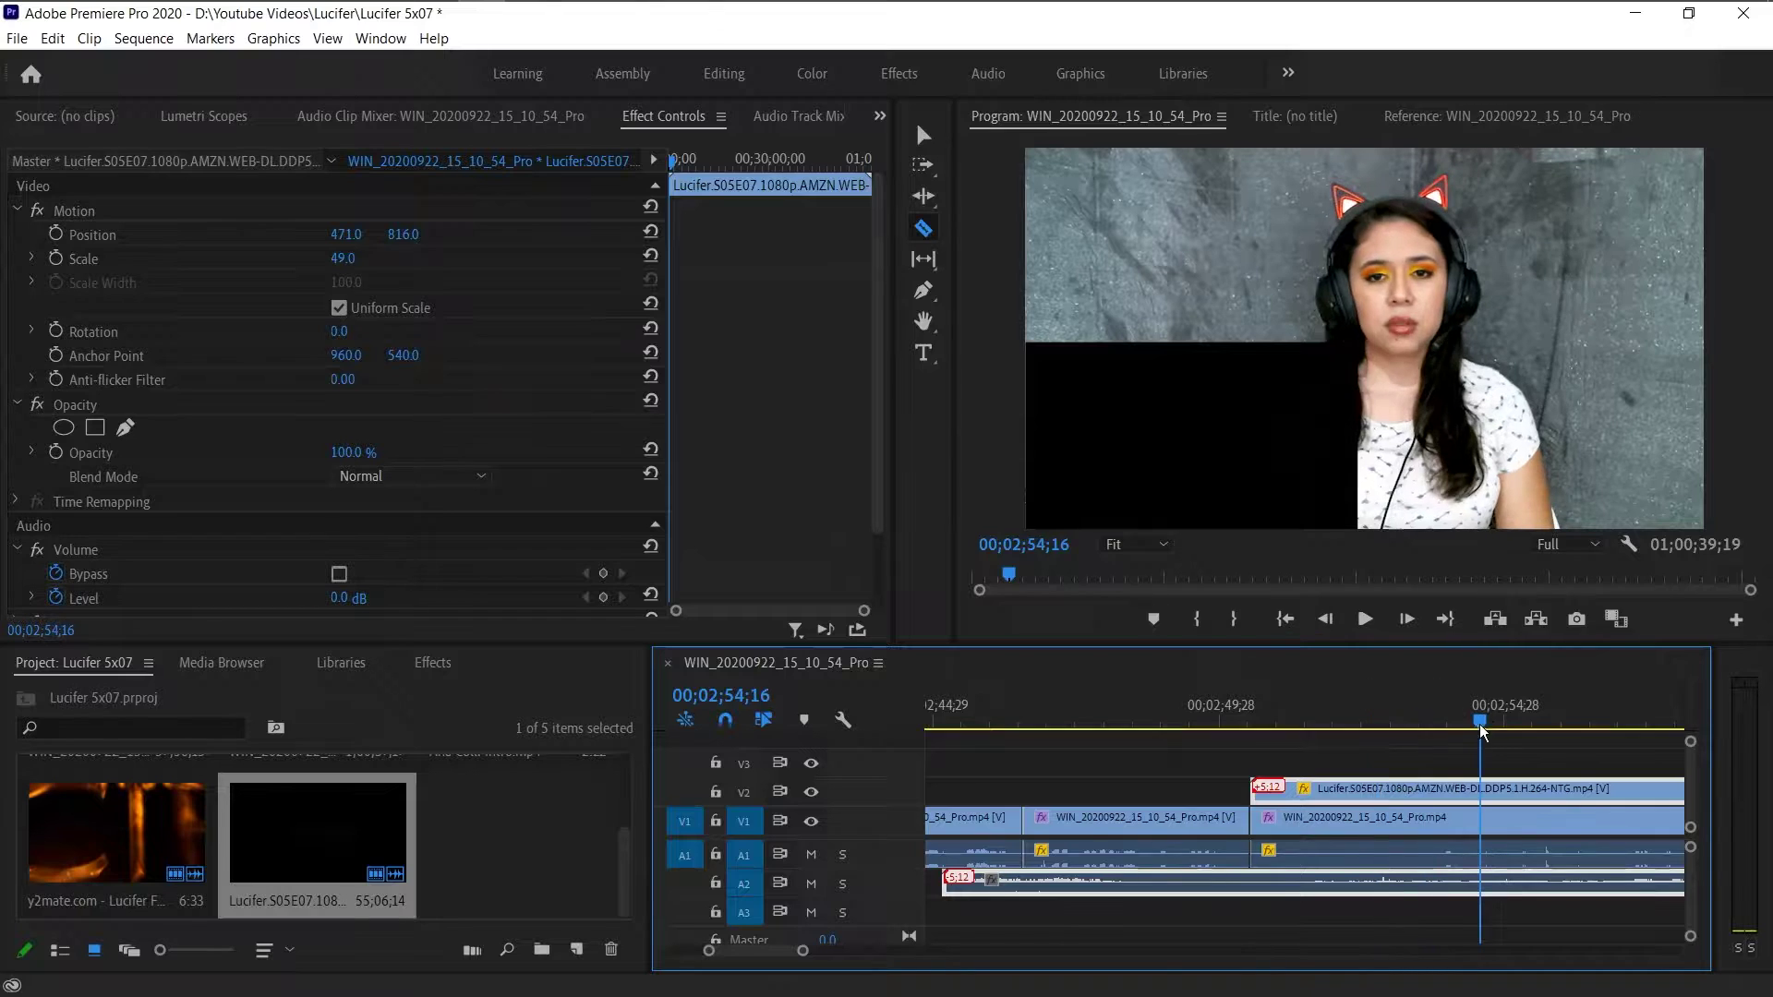
left_click(1483, 792)
key("v")
left_click(1419, 791)
key("Delete")
- Play the overlay from about 00;03;25;27 to check the episode's timing against the reaction
scroll(1374, 787, "down", 5)
scroll(1434, 786, "down", 5)
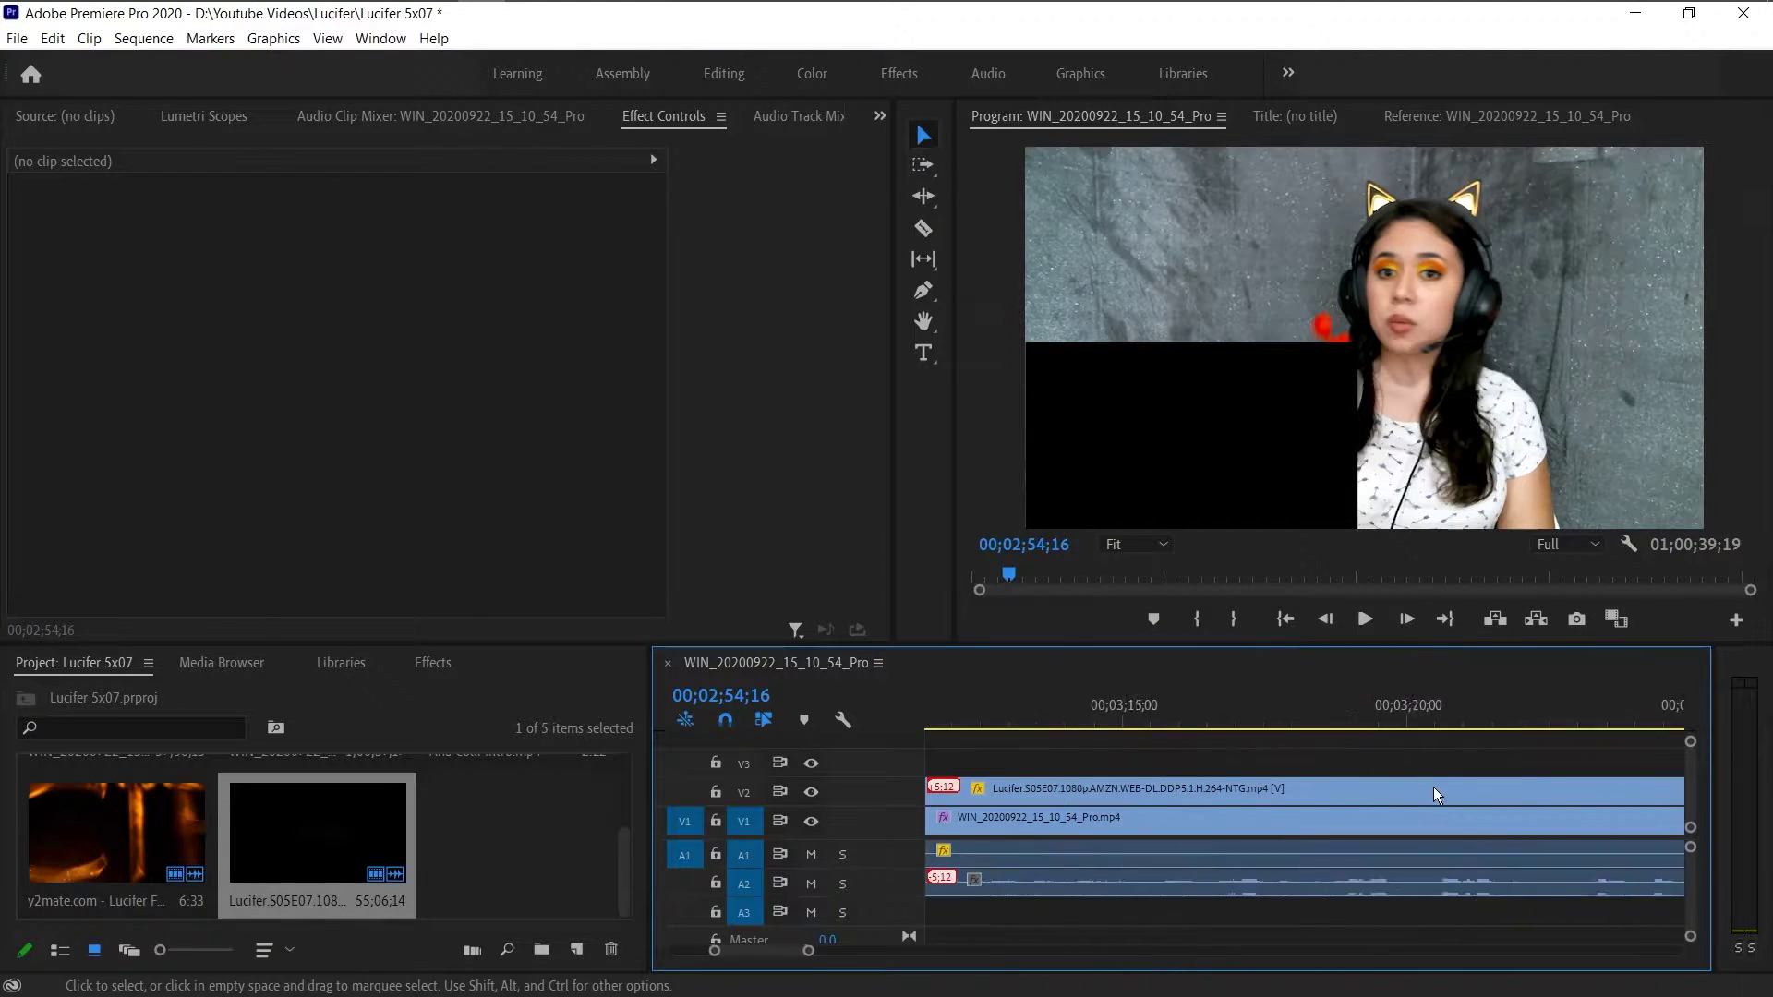
left_click(1239, 728)
scroll(1240, 727, "down", 2)
left_click(1329, 722)
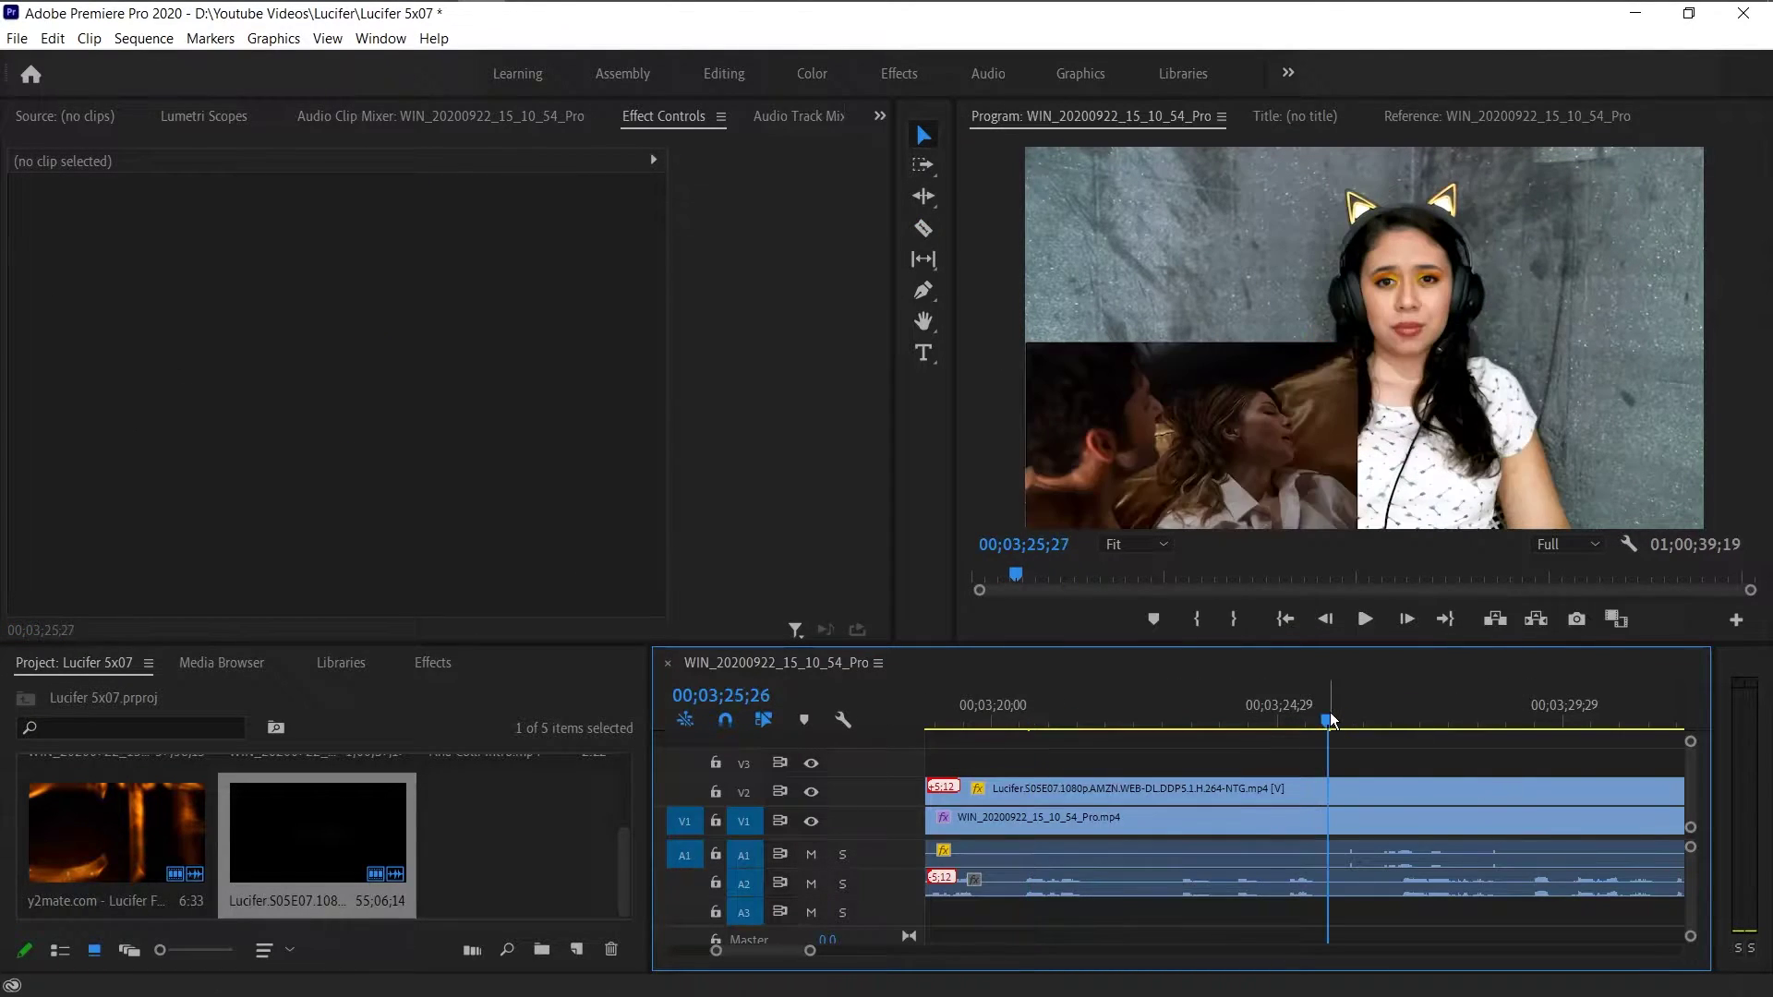
key("space")
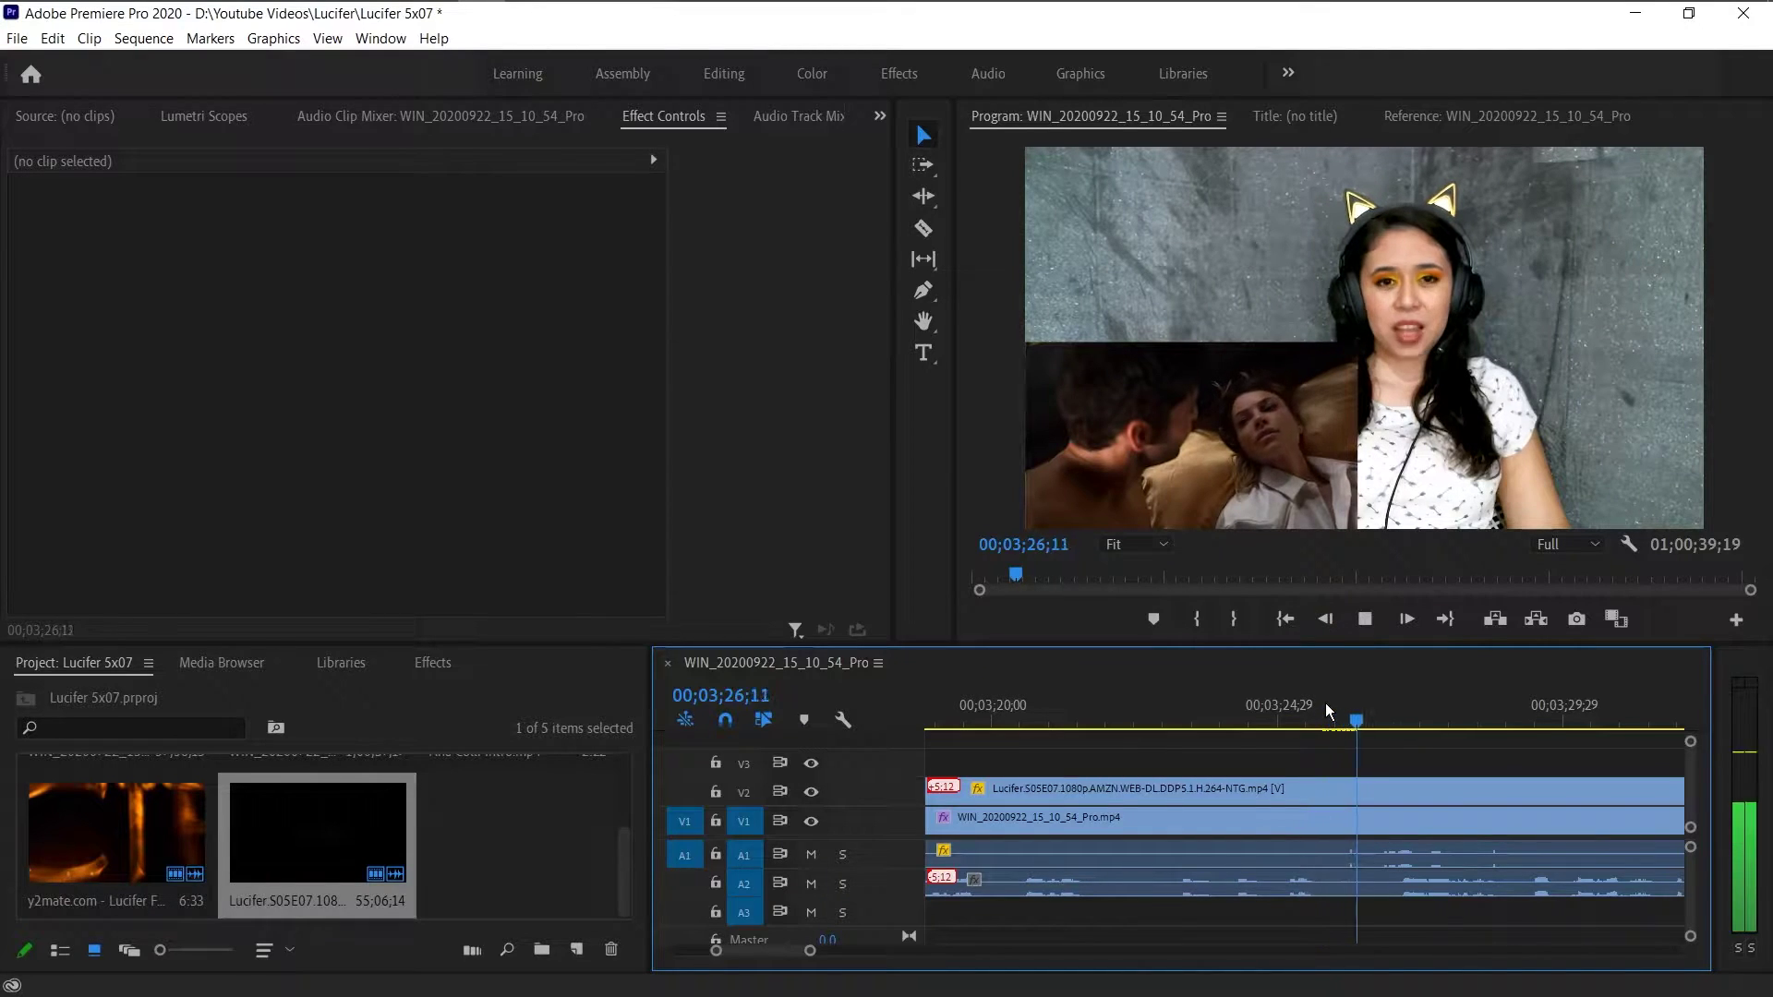
scroll(1416, 782, "down", 6)
left_click(1511, 730)
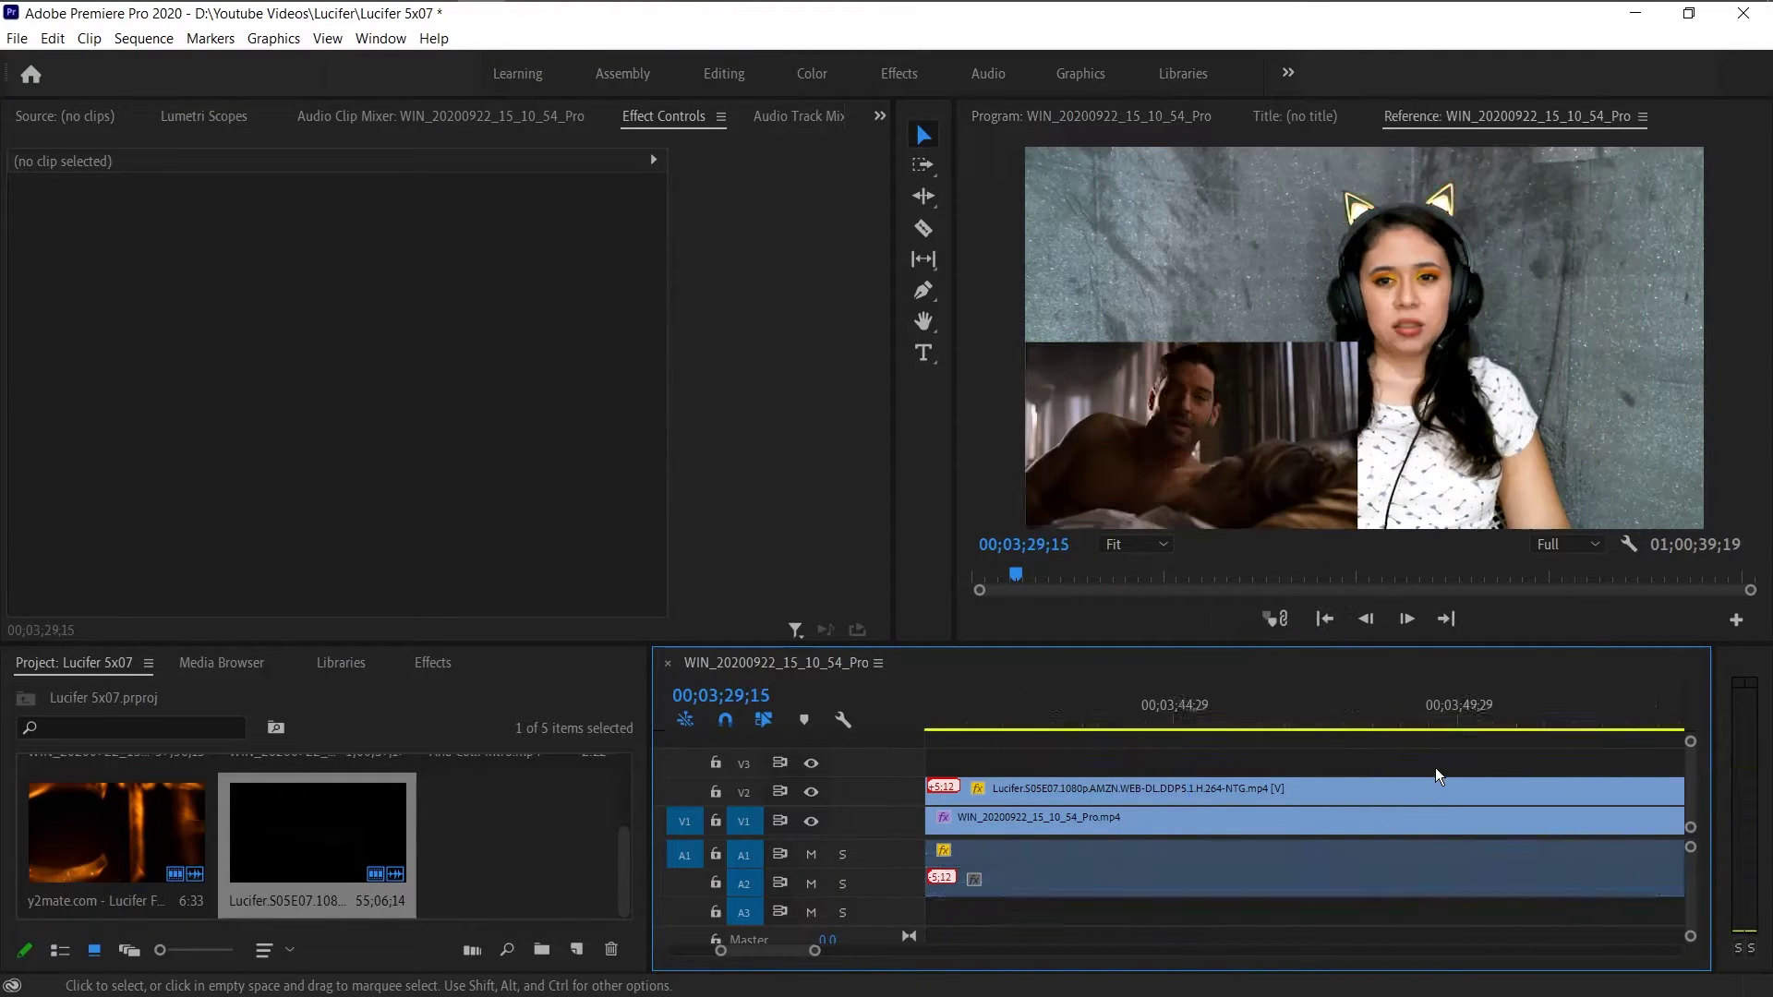
- Spot-check the episode's sync with the reaction between about 00;04;53 and 00;06;38
left_click_drag(815, 951, 993, 951)
left_click(1499, 707)
key("space")
scroll(1448, 806, "down", 4)
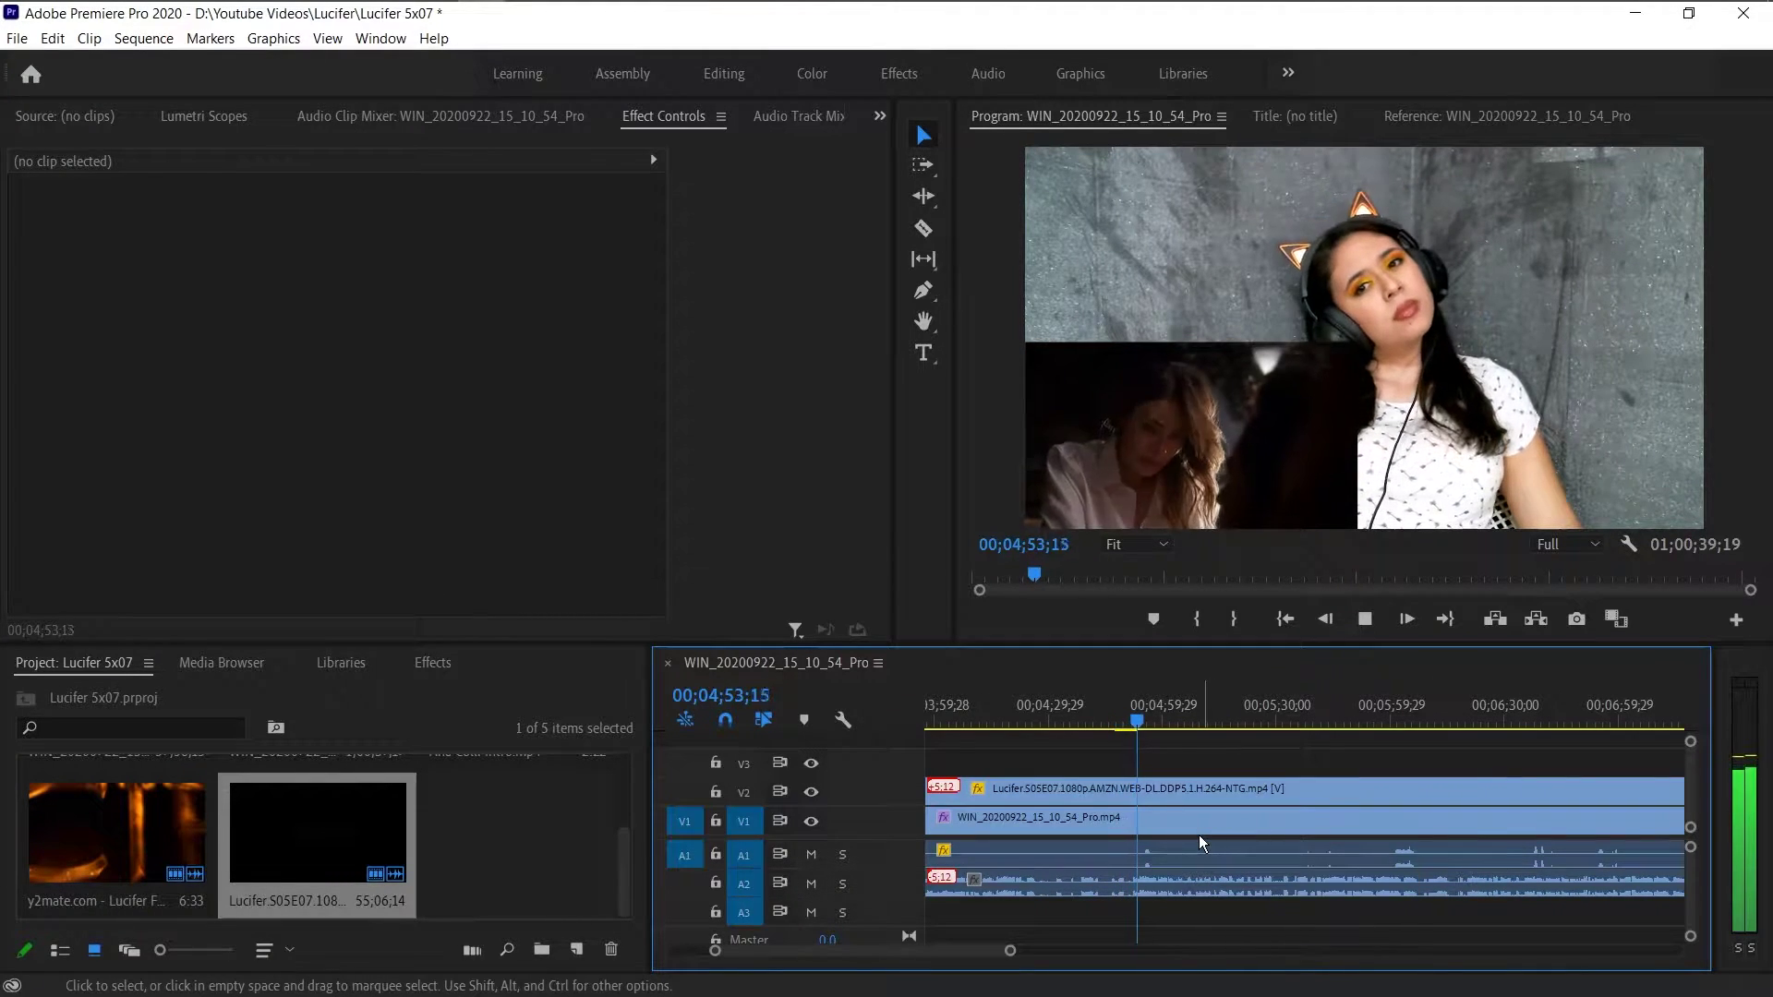
left_click(1353, 719)
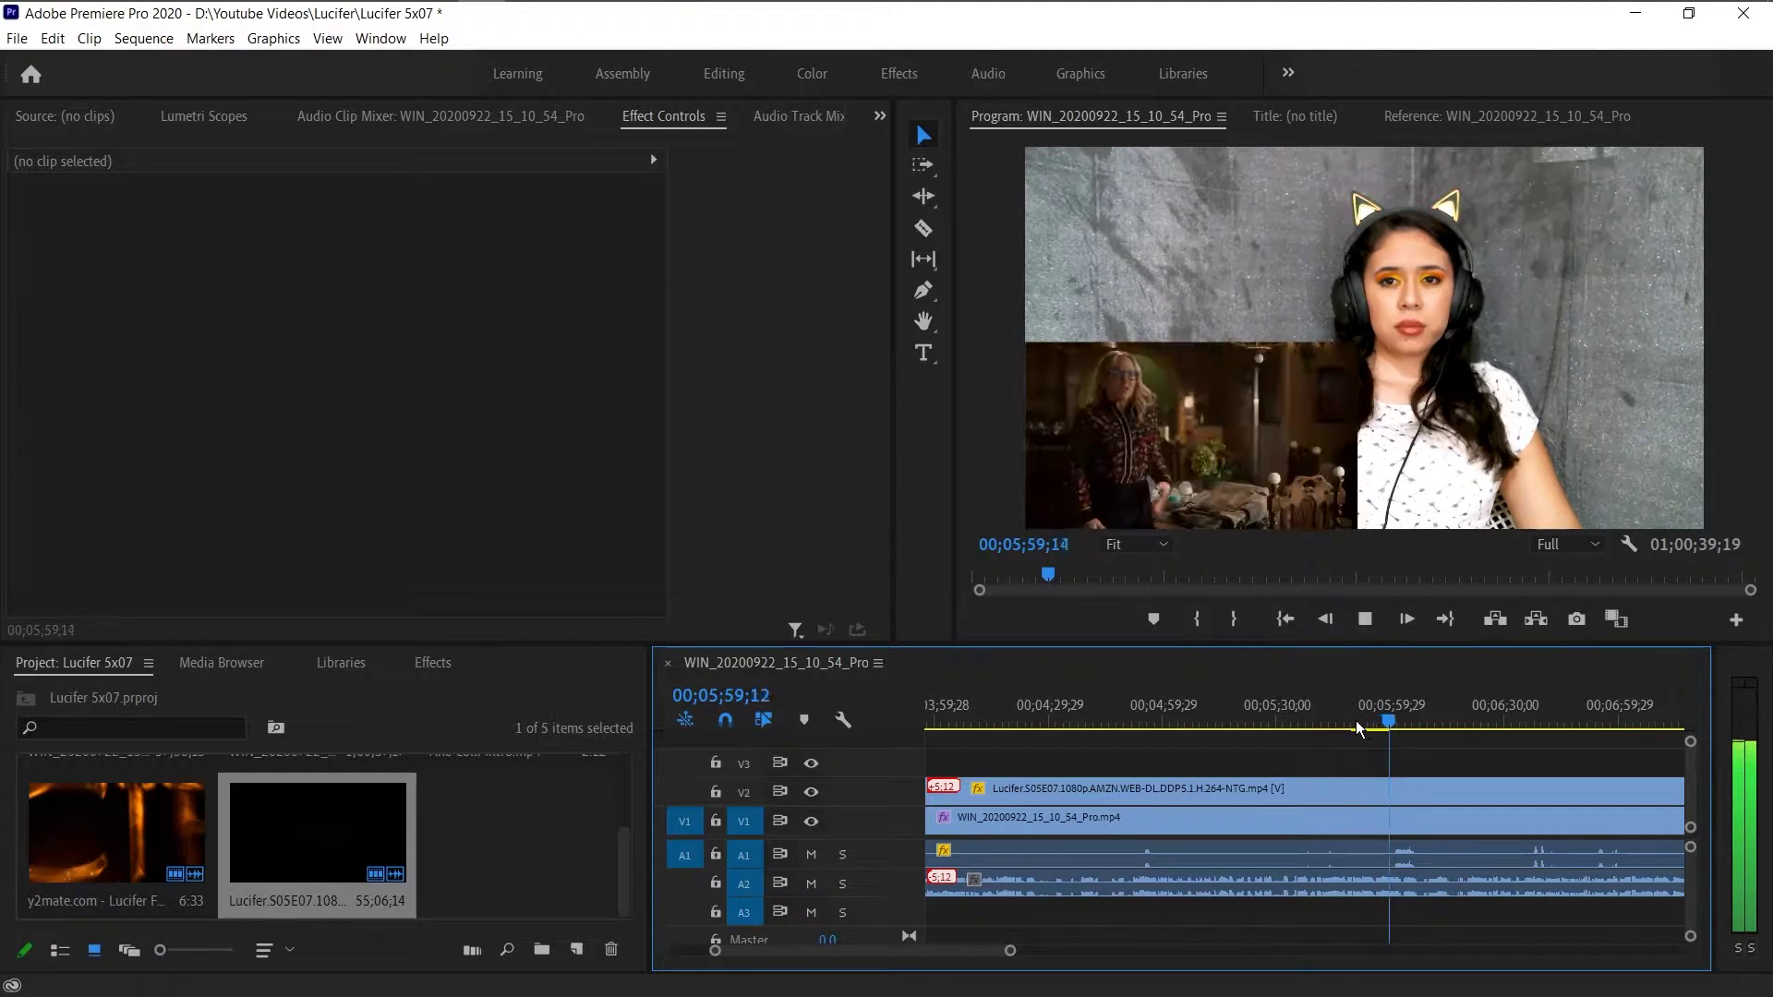
scroll(1361, 733, "down", 2)
scroll(1356, 724, "down", 1)
left_click(1312, 721)
scroll(1271, 778, "down", 2)
scroll(1271, 778, "down", 1)
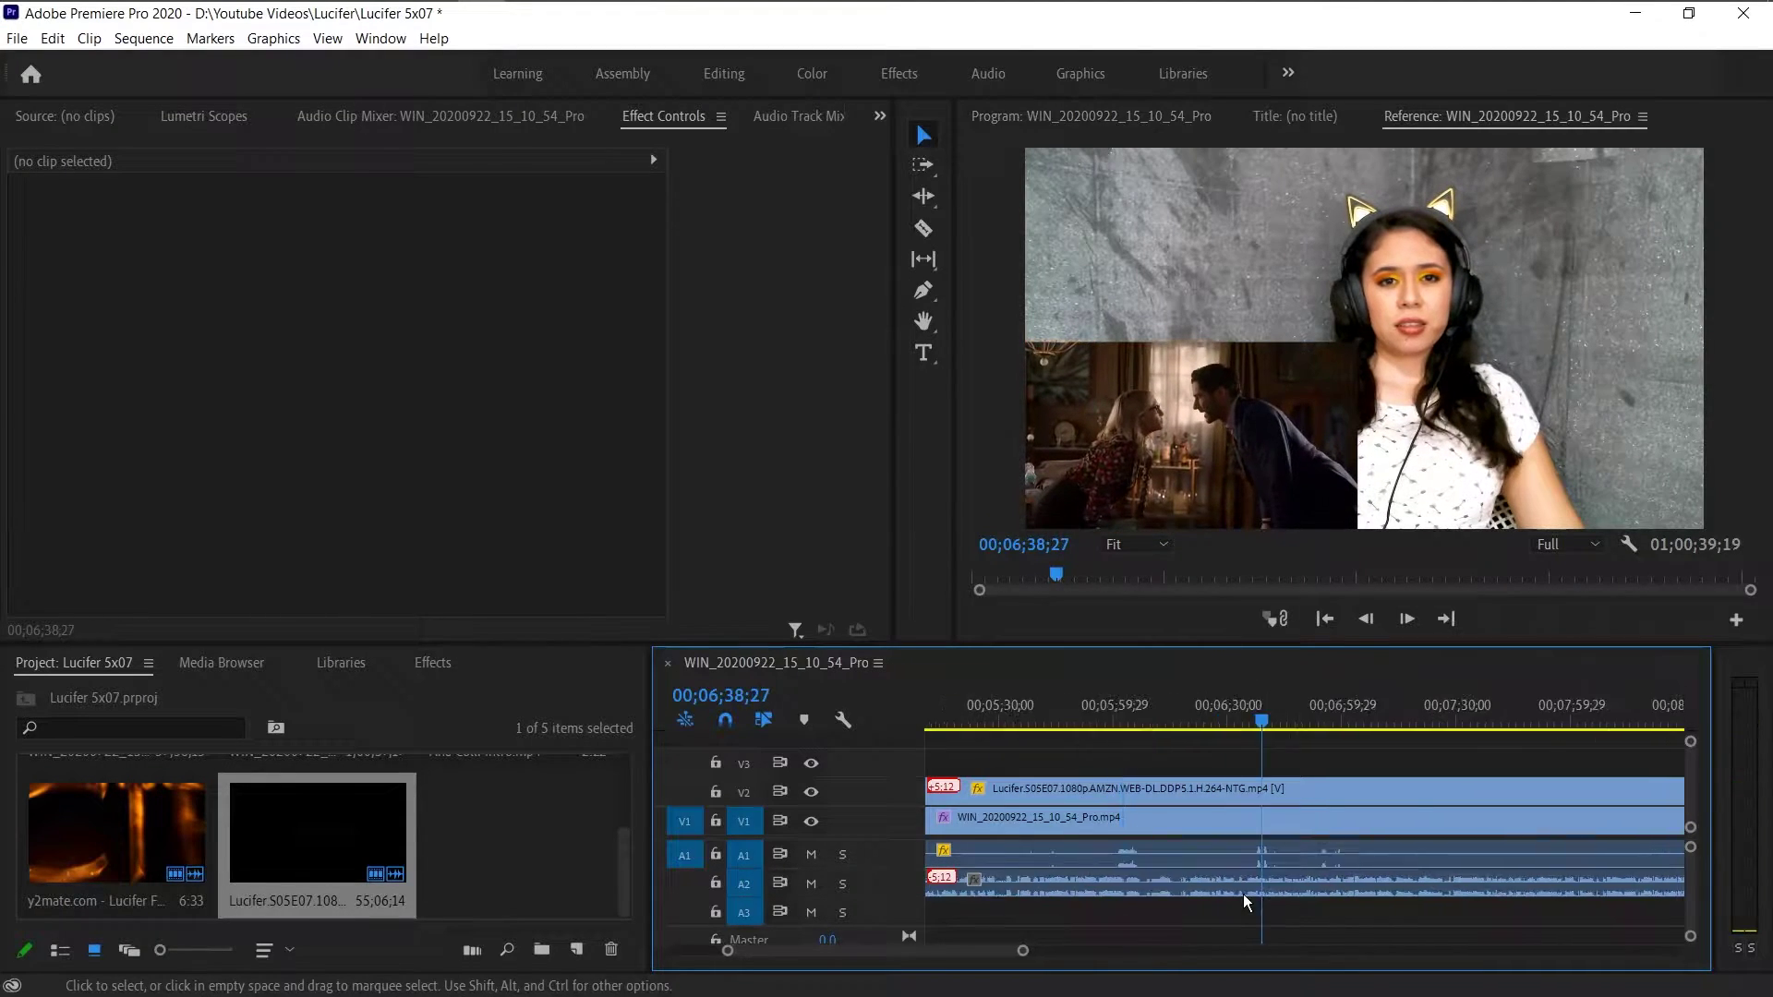
- Reposition the episode clip on V2 and A2 to start after the recording segment's beginning, testing playback around 00;03;19 for sync
scroll(1242, 894, "up", 10)
left_click_drag(1166, 780, 1151, 780)
left_click(1197, 720)
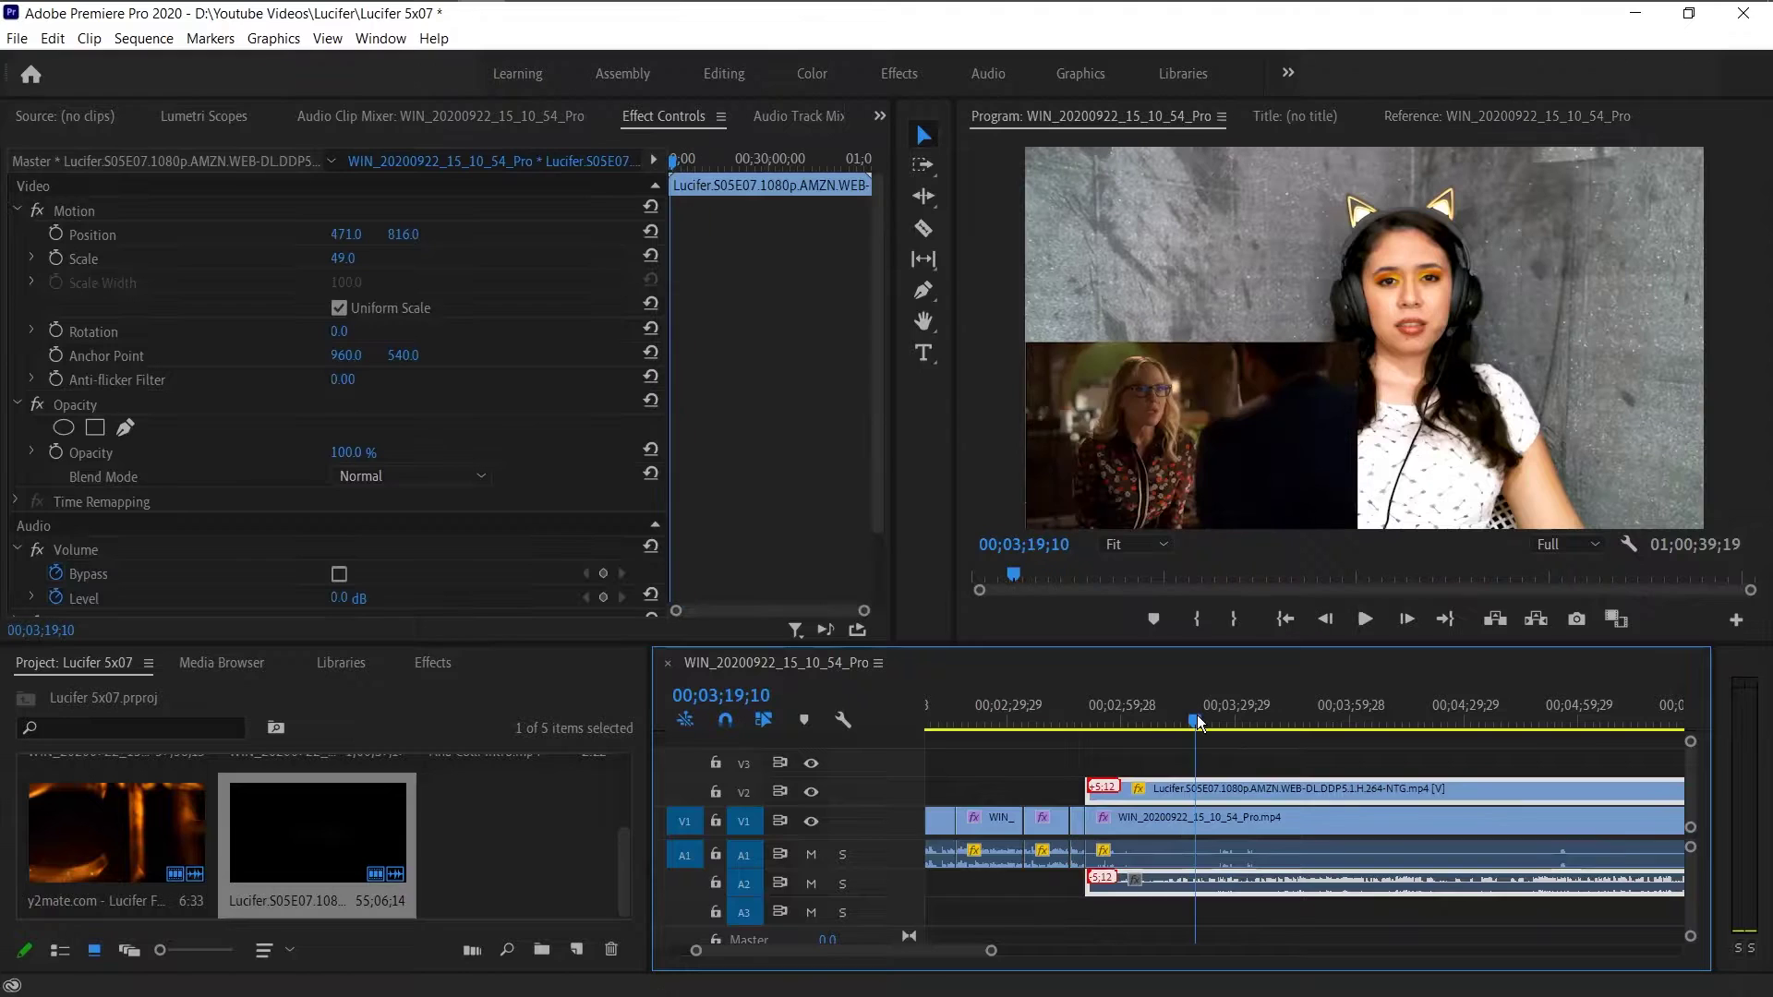
scroll(1197, 716, "down", 1)
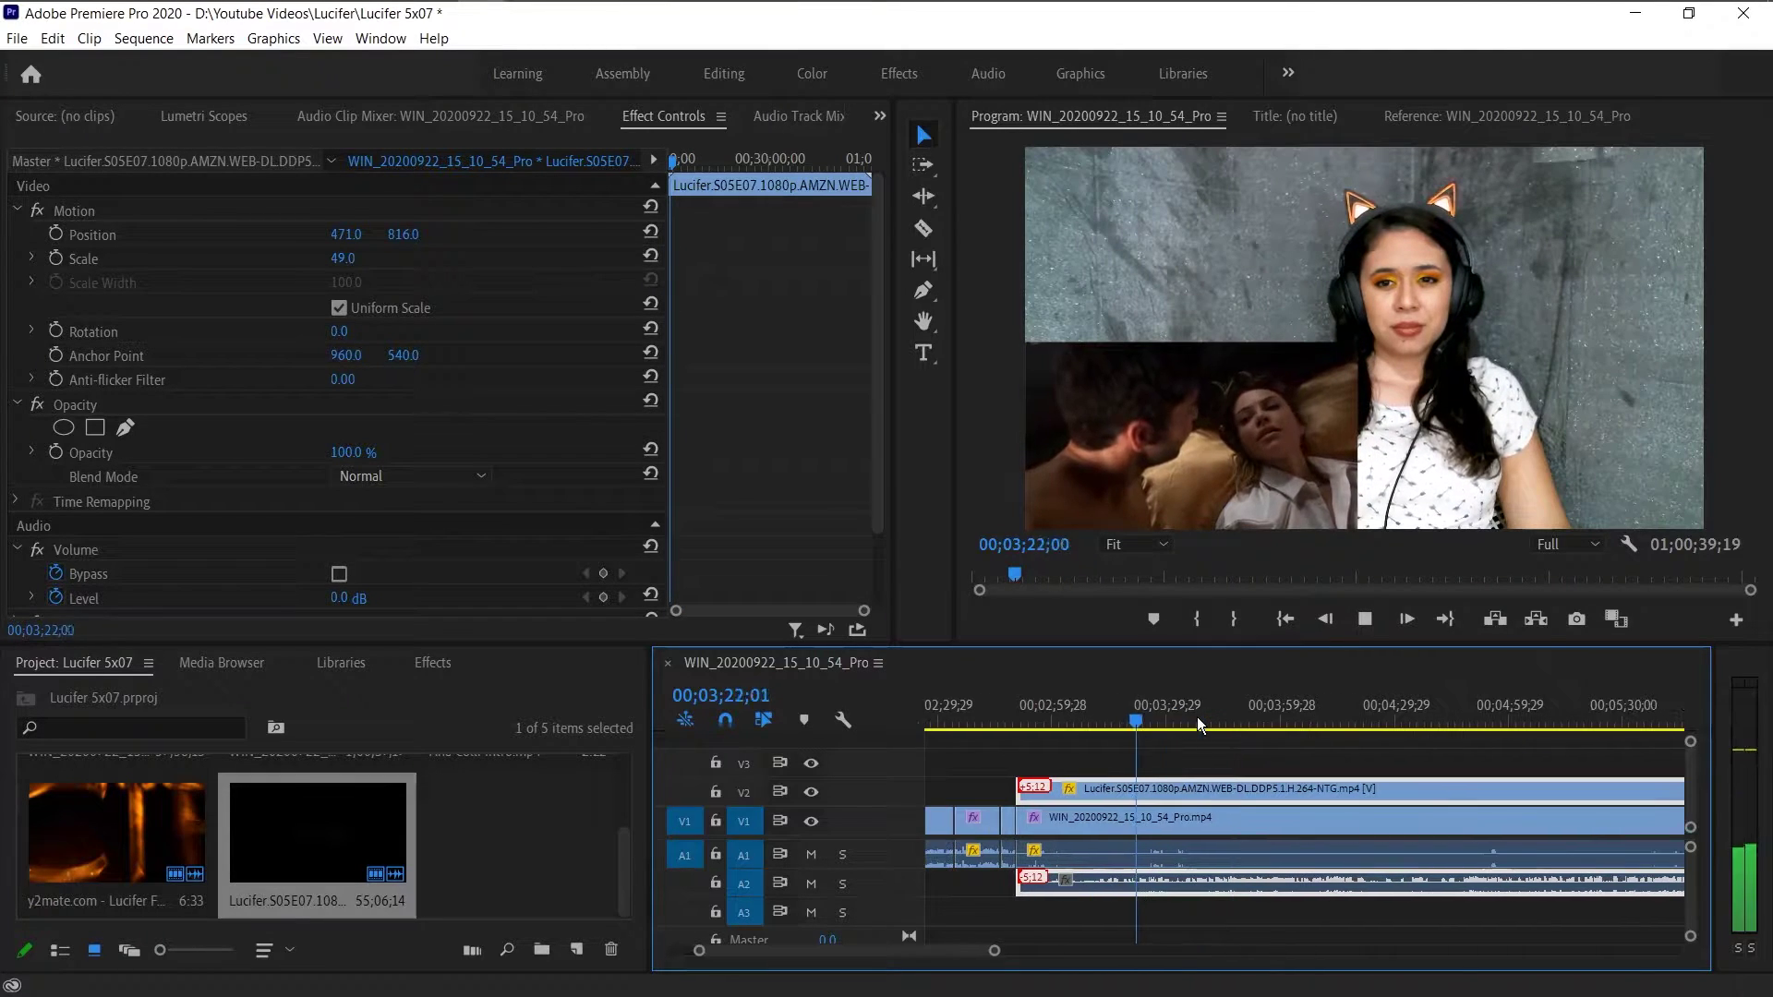
left_click_drag(997, 957, 910, 957)
left_click_drag(1082, 785, 1217, 780)
left_click(1264, 720)
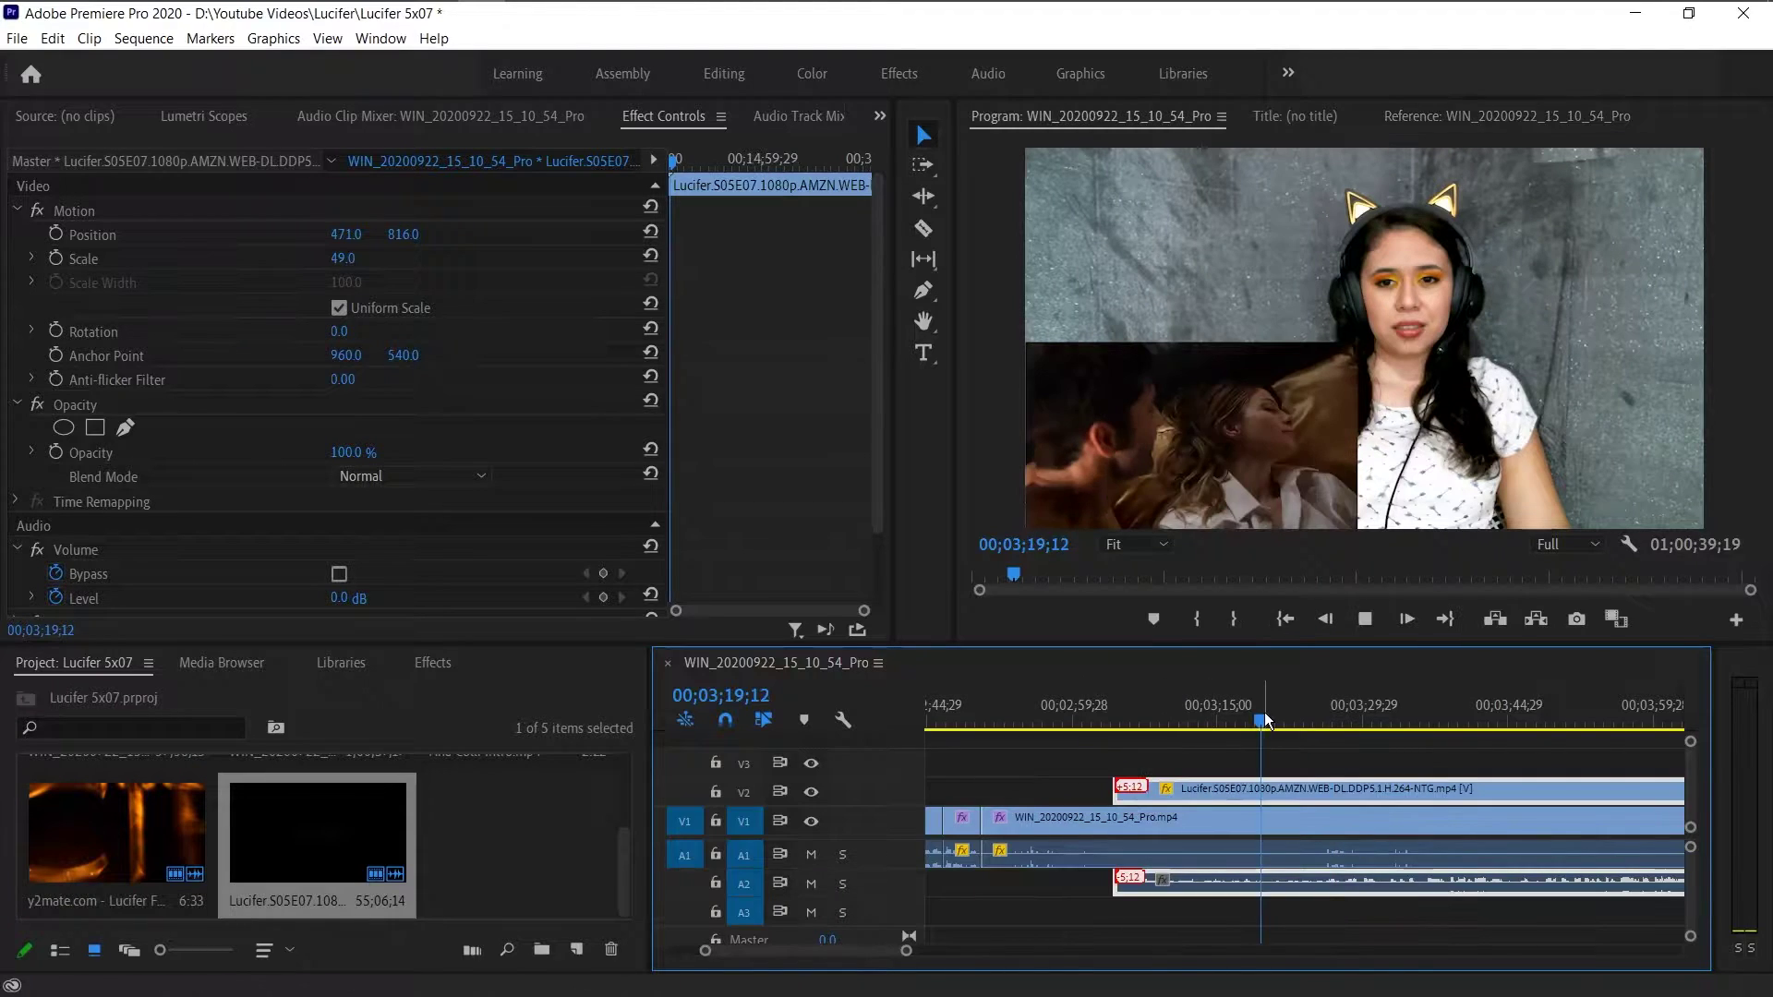
key("space")
scroll(1127, 831, "down", 2)
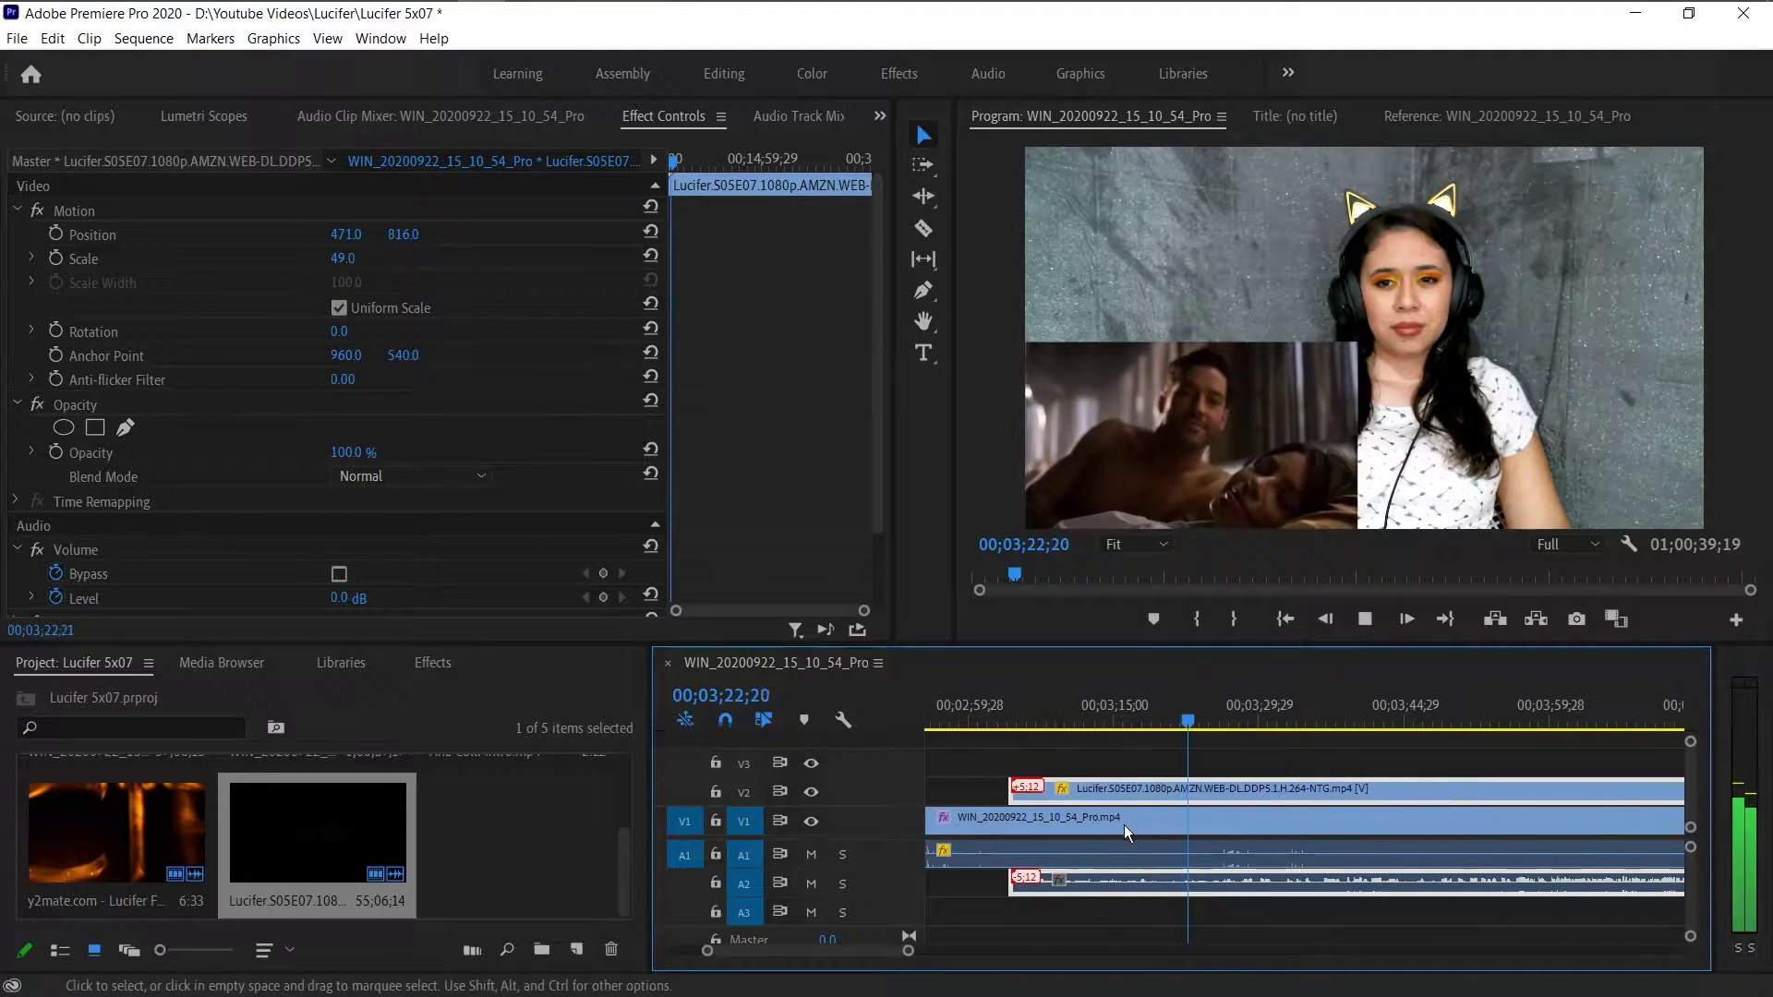
left_click_drag(1155, 882, 1116, 897)
left_click(1171, 723)
key("space")
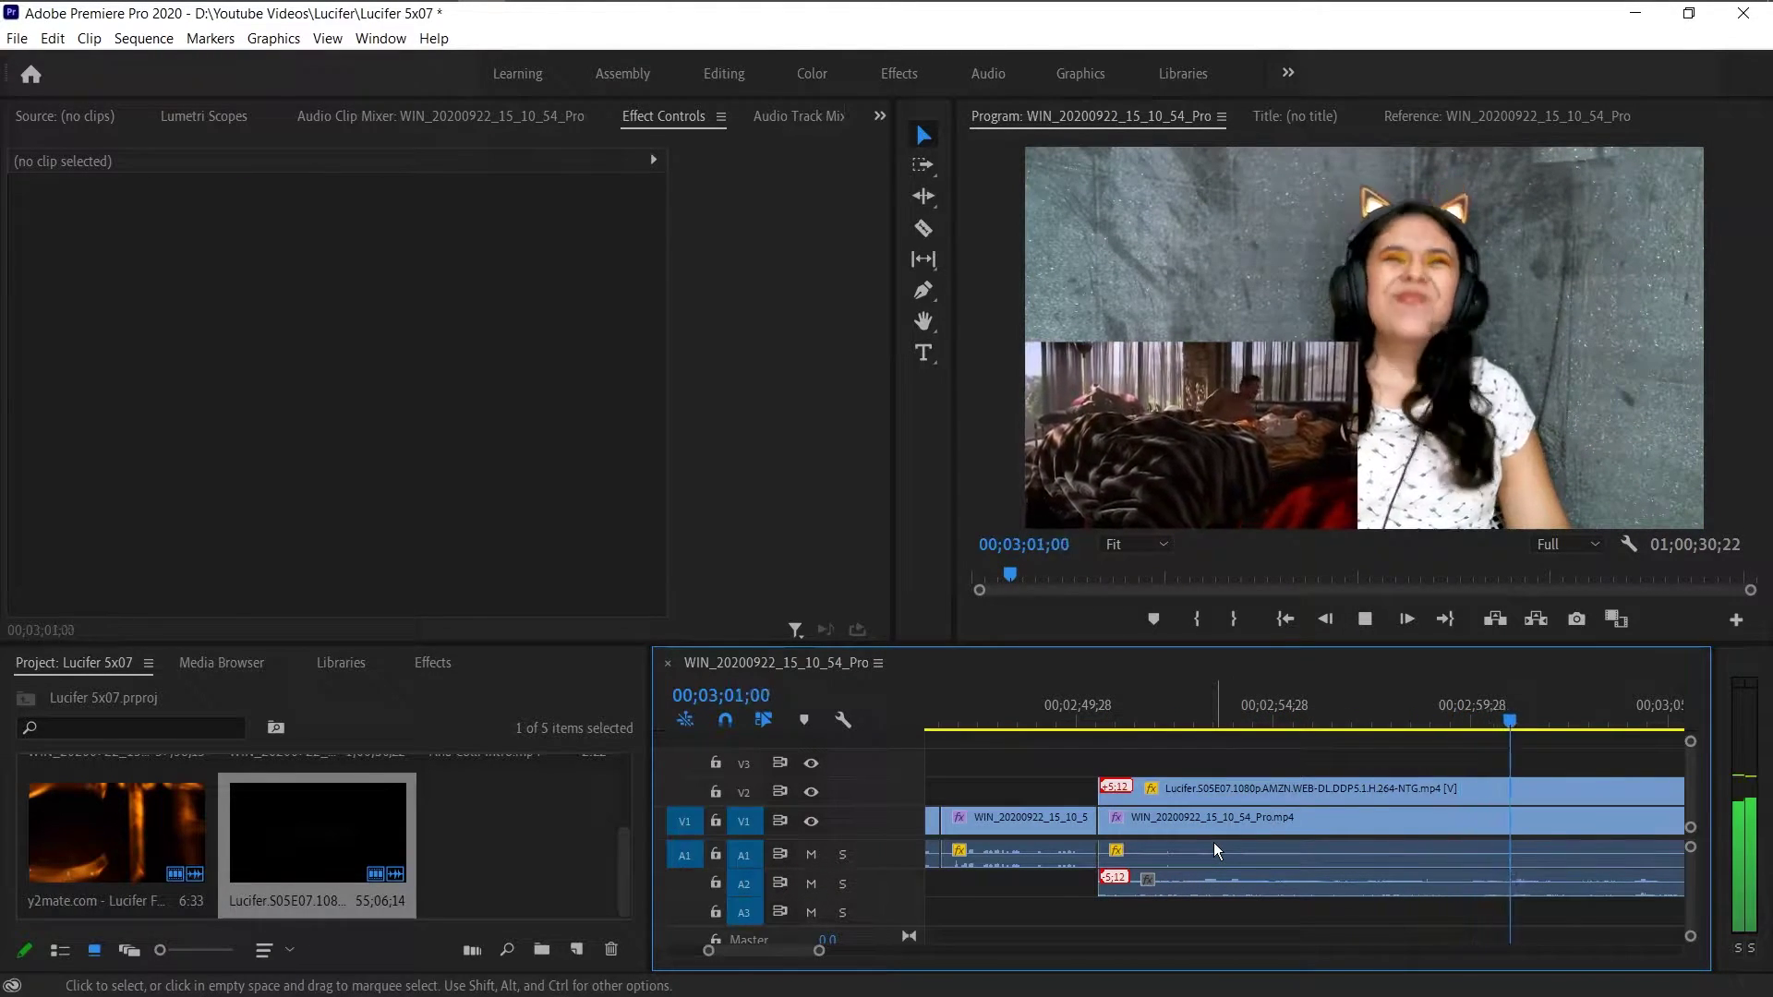
- Split the episode and recording video at 00;02;59;14 and about 00;03;03;07, and delete the recording's A1 audio before the second cut
left_click(1383, 722)
key("c")
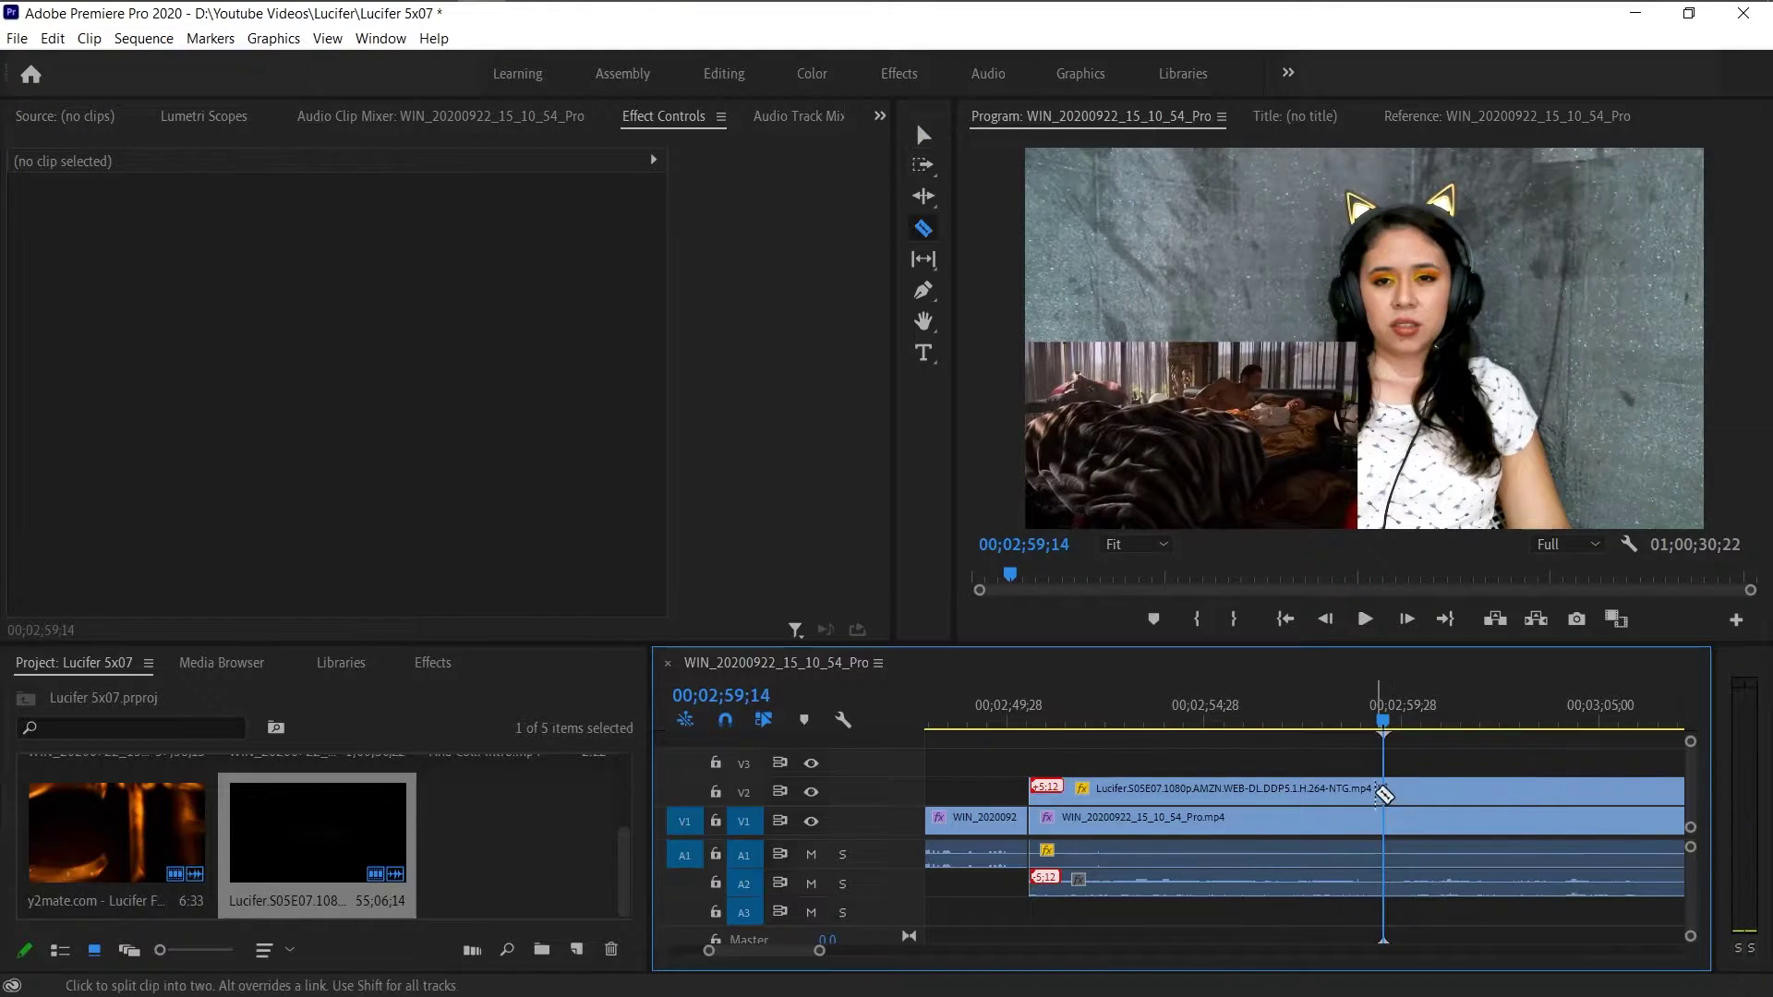
left_click(1185, 819)
key("space")
left_click(1286, 797)
left_click(1286, 820)
left_click(1287, 852)
key("v")
left_click(1240, 857)
key("Delete")
- Split the episode and recording video at about 00;03;14 and 00;03;19;26, and delete the recording's A1 audio before about 00;03;16
key("space")
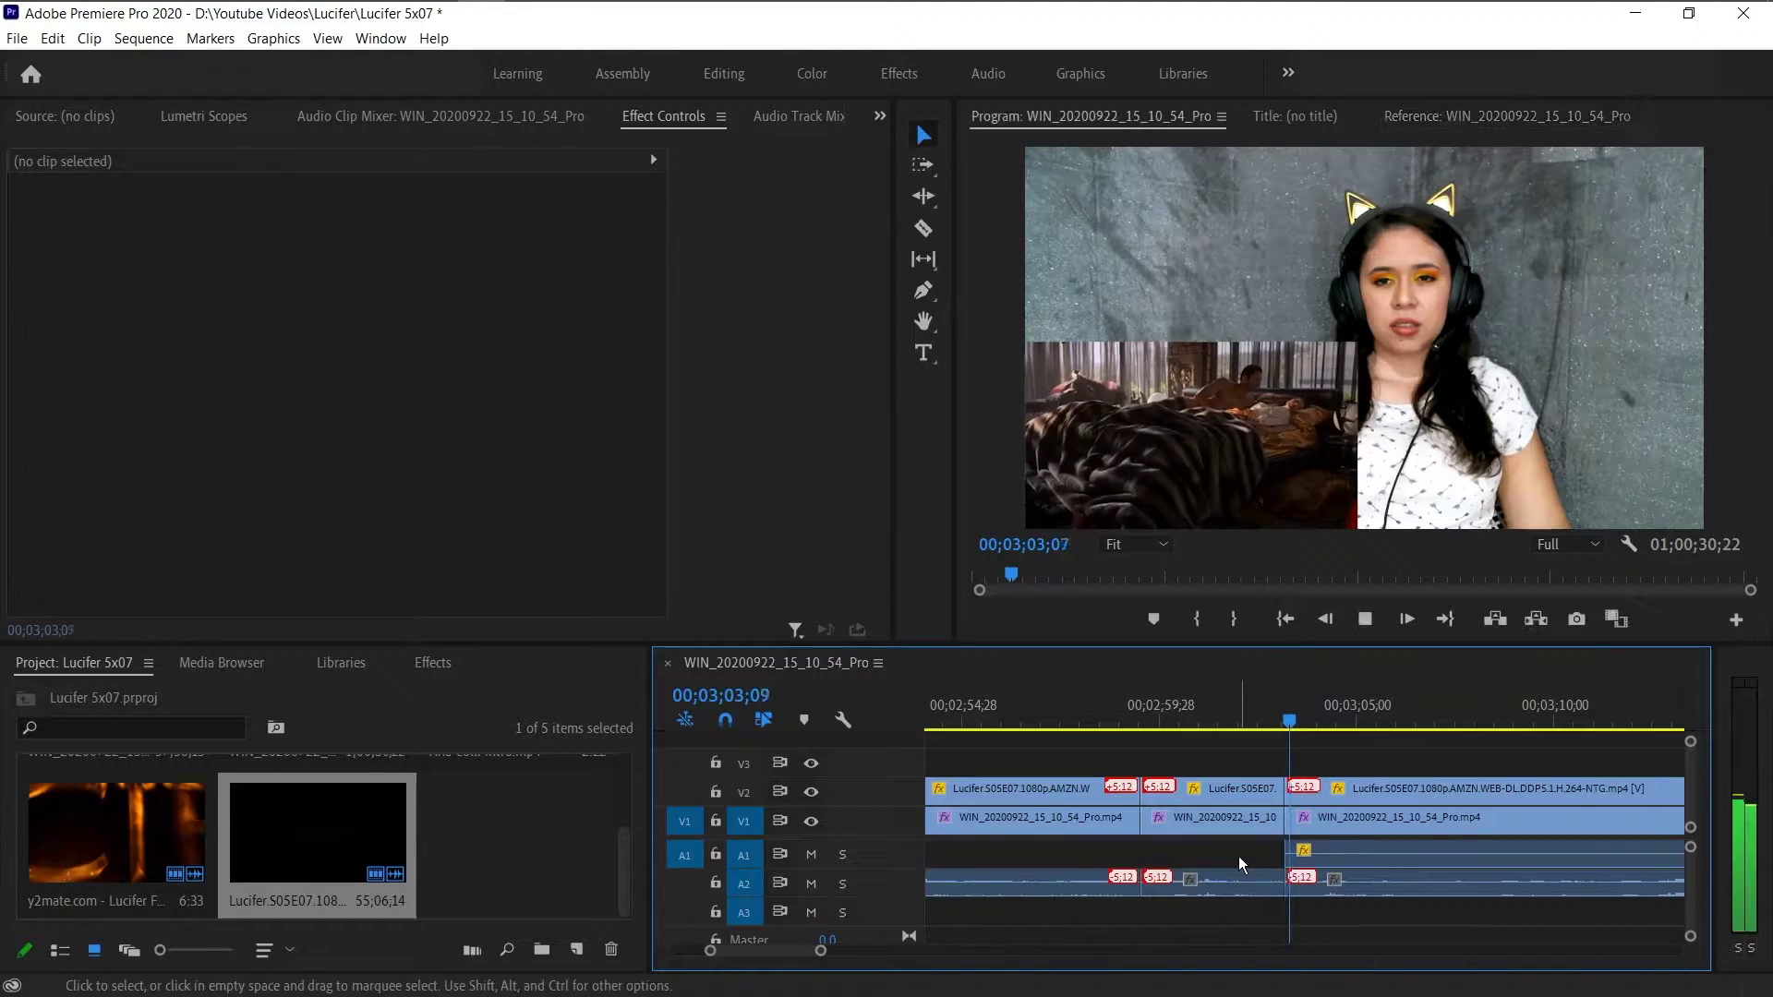
key("c")
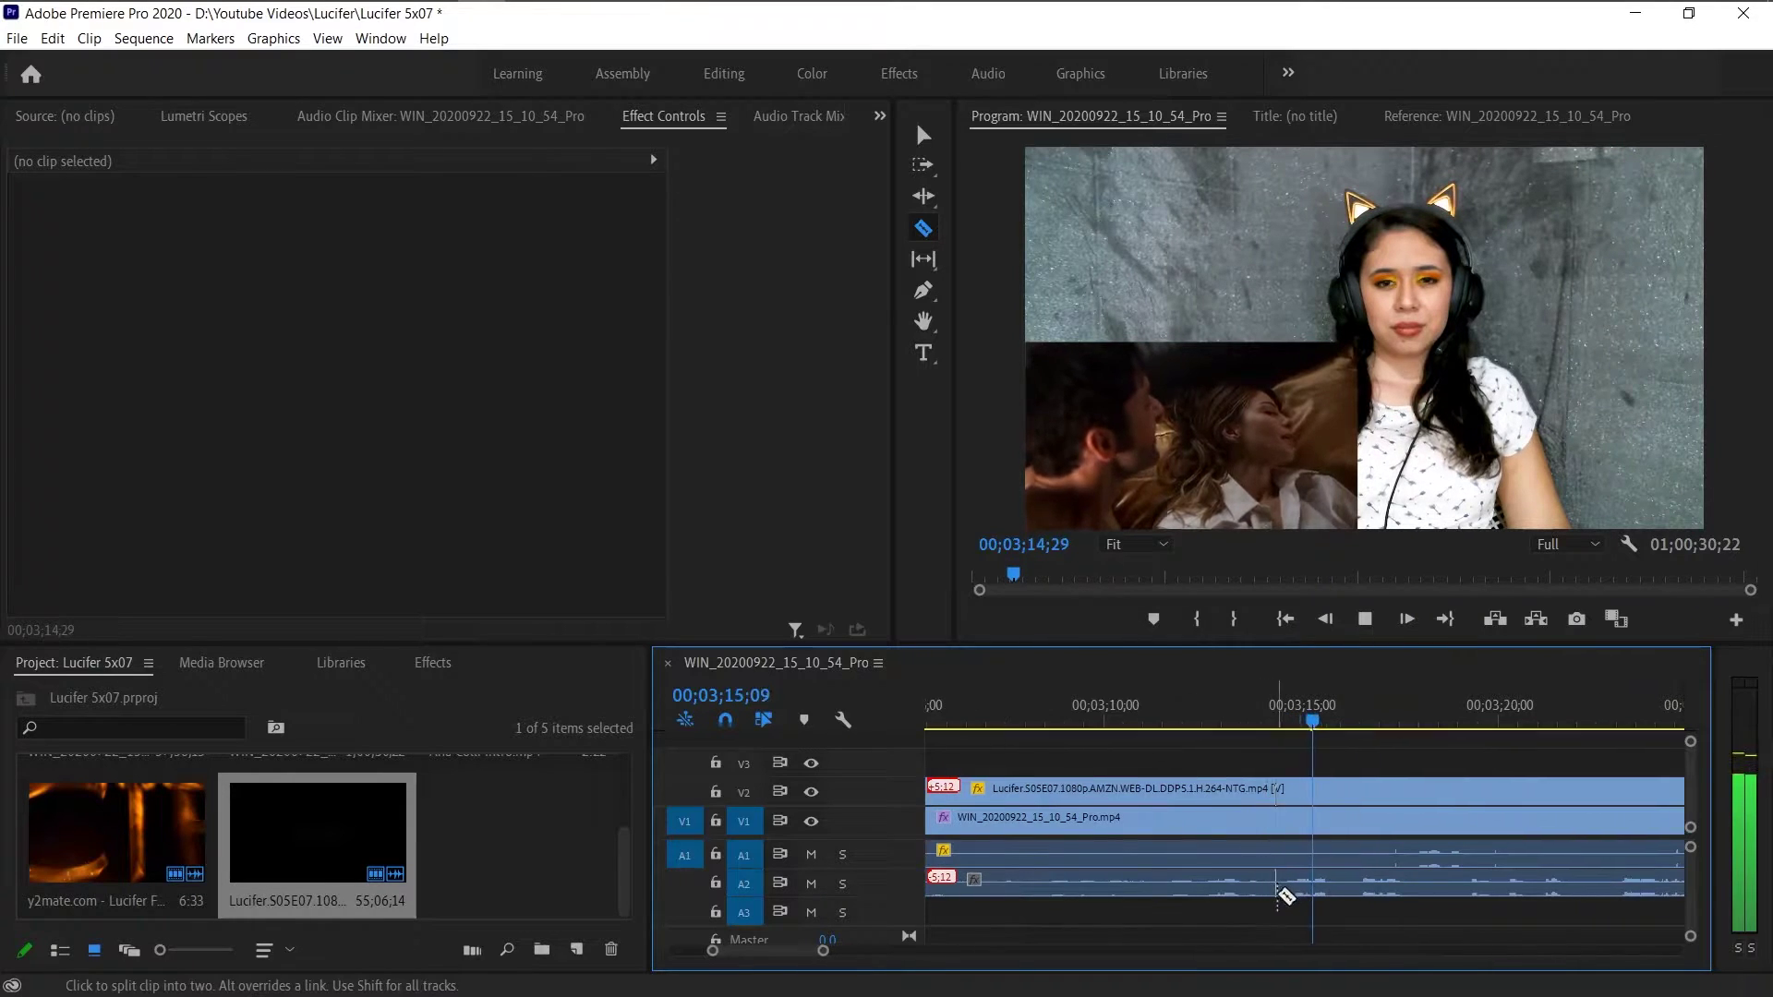
left_click(1282, 883)
left_click(1282, 822)
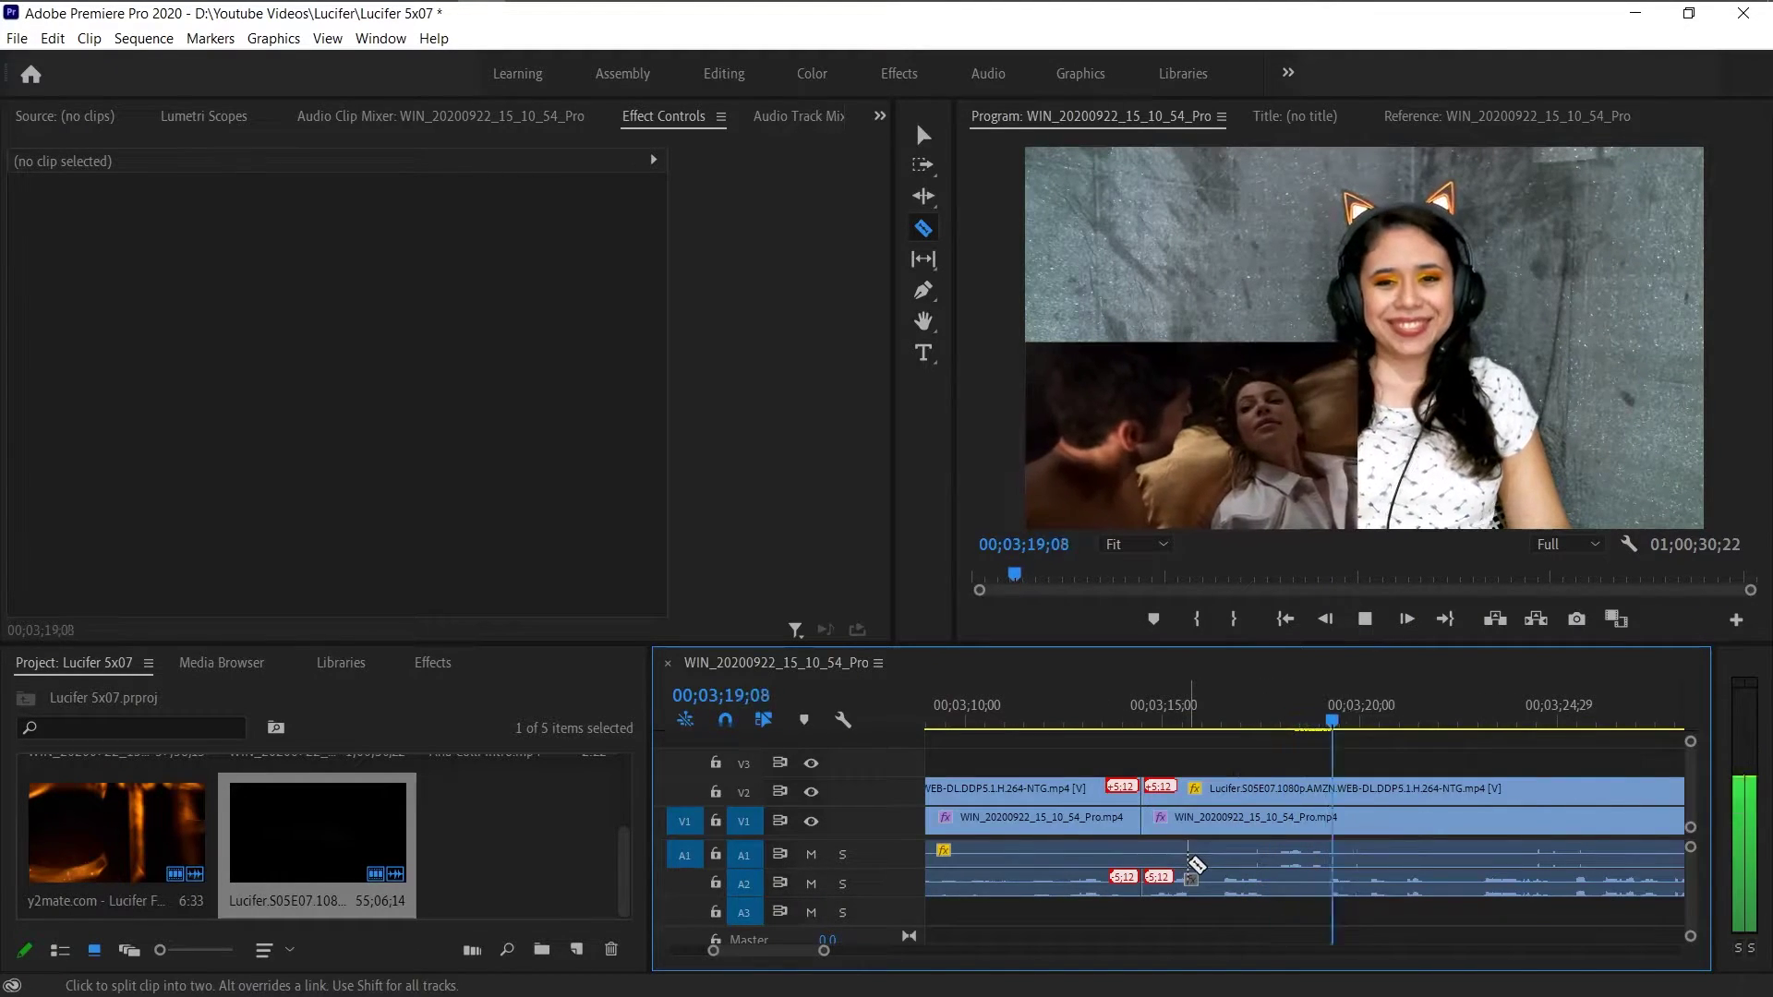
left_click(1363, 792)
left_click(1362, 821)
left_click(1361, 853)
left_click(1234, 855)
key("v")
left_click(1161, 859)
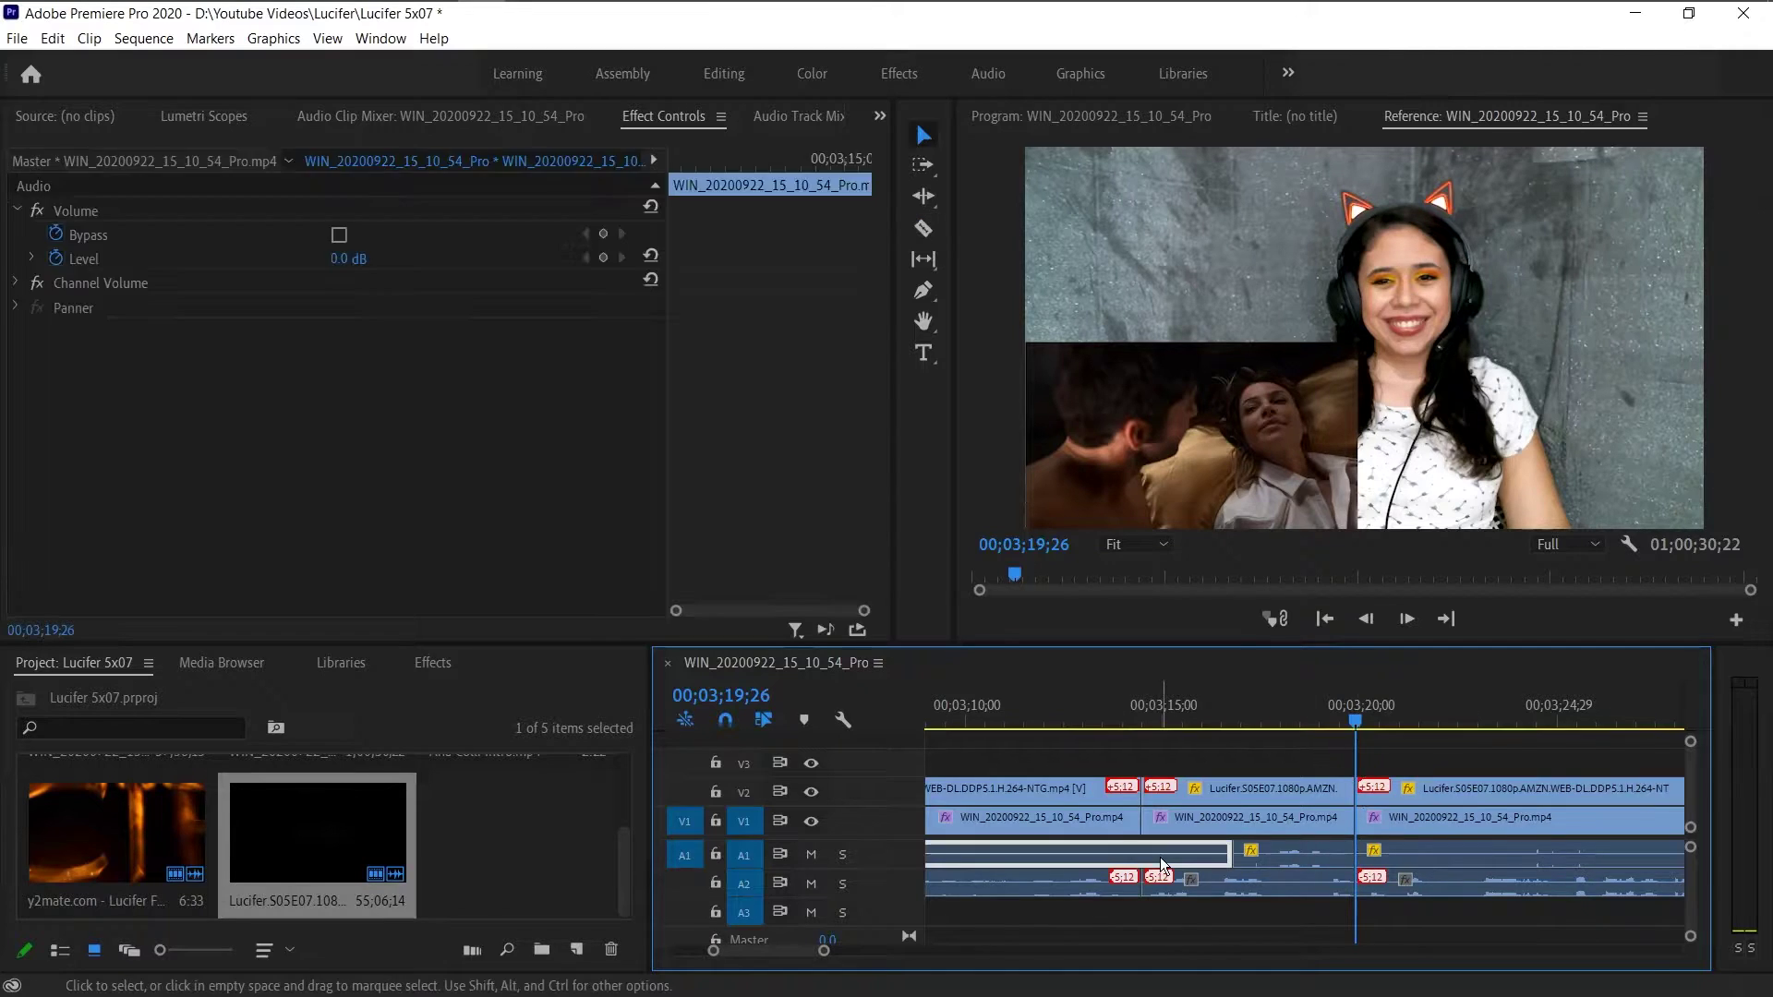
key("Delete")
- Play on from 00;03;19;26 to find the next reaction and split the episode clip at 00;03;30;29
key("space")
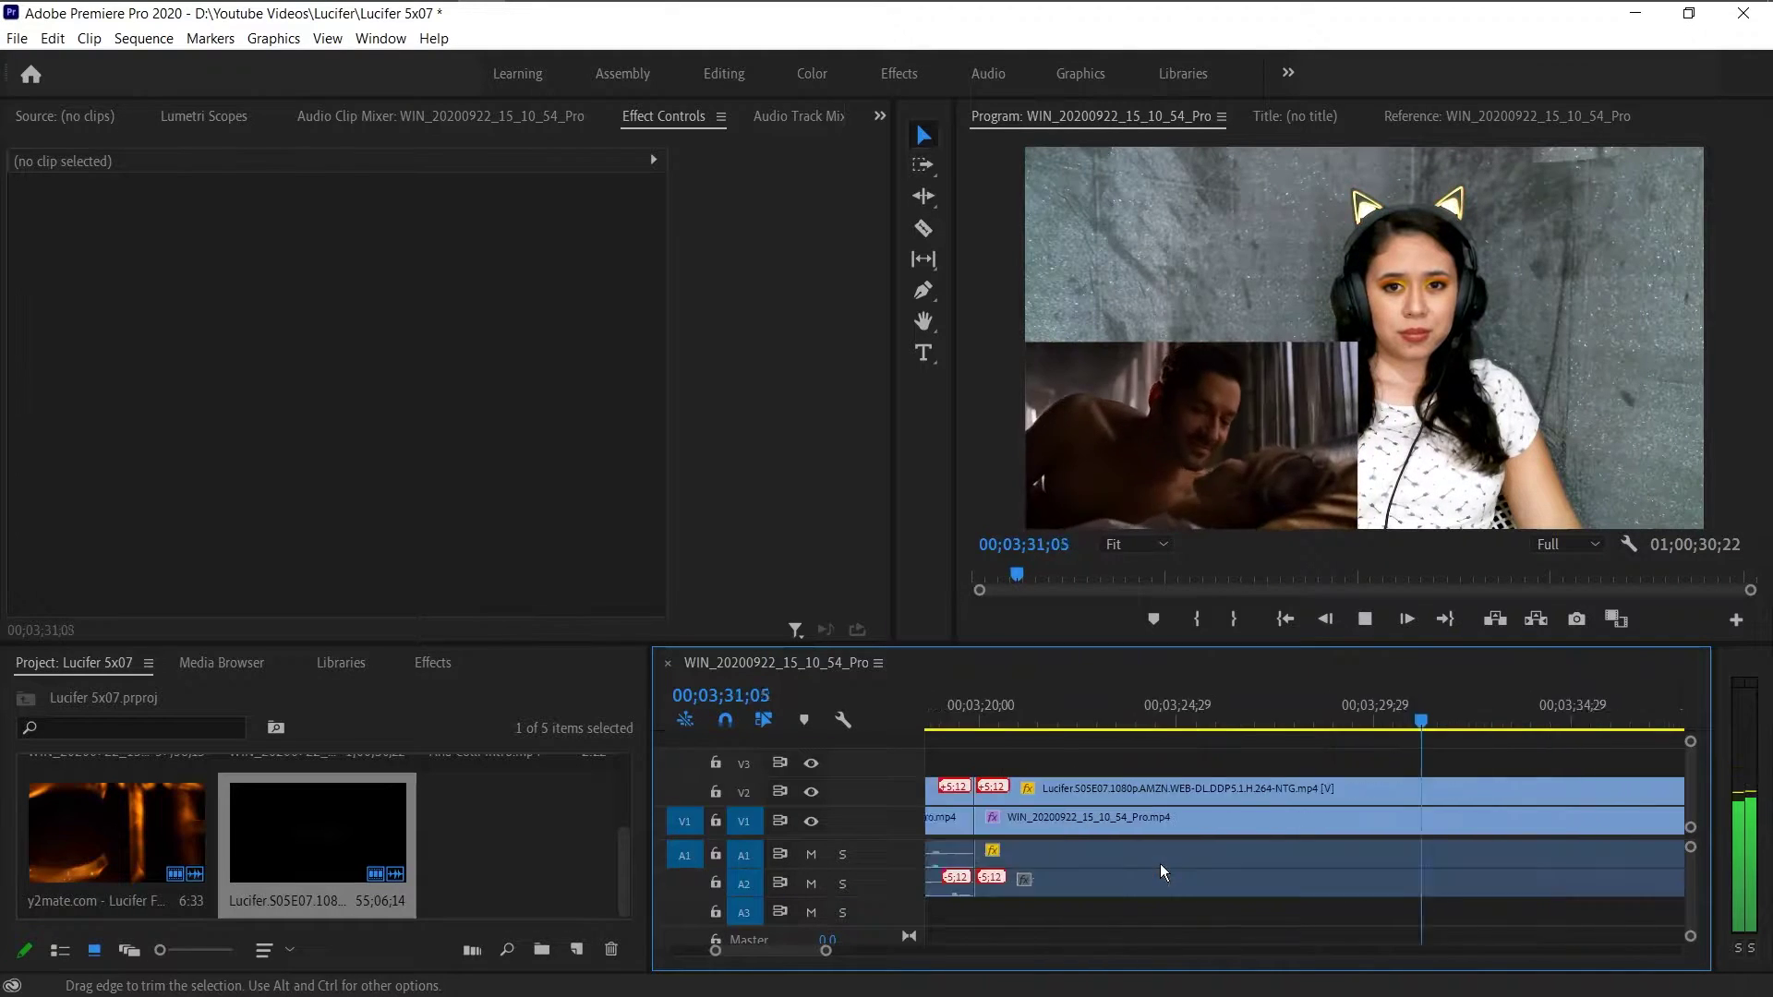
left_click(1302, 723)
left_click(1345, 723)
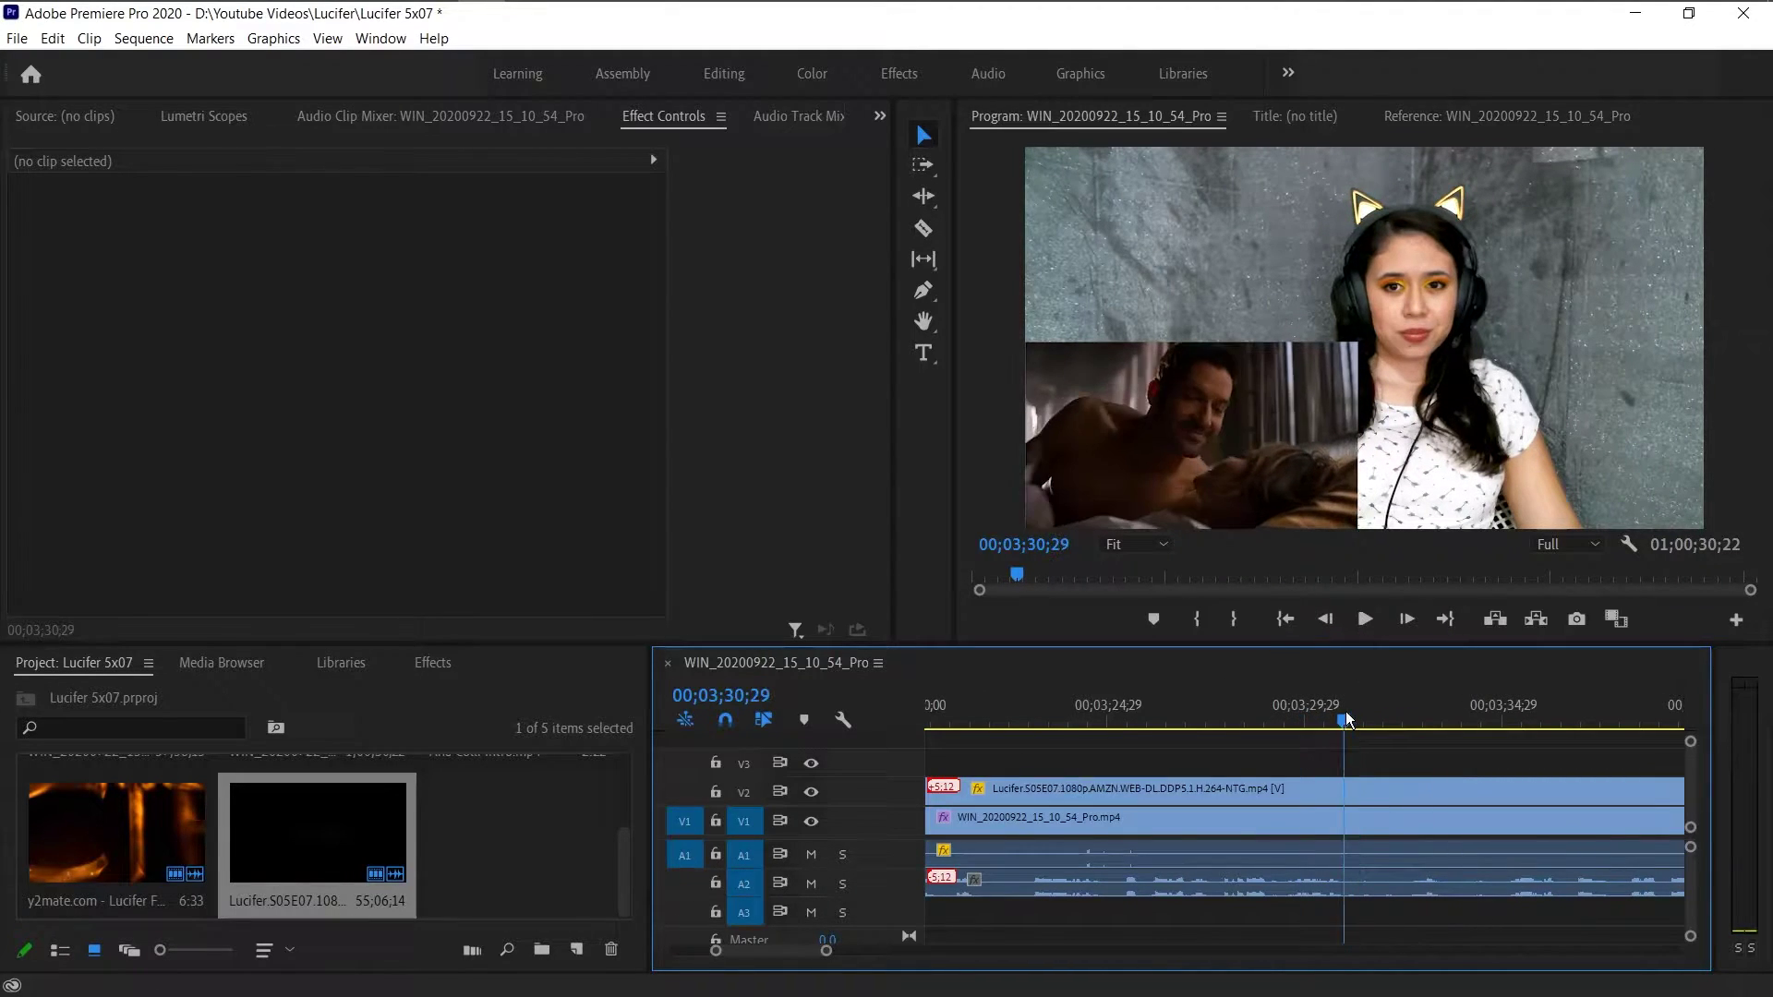
key("c")
left_click(1345, 790)
key("space")
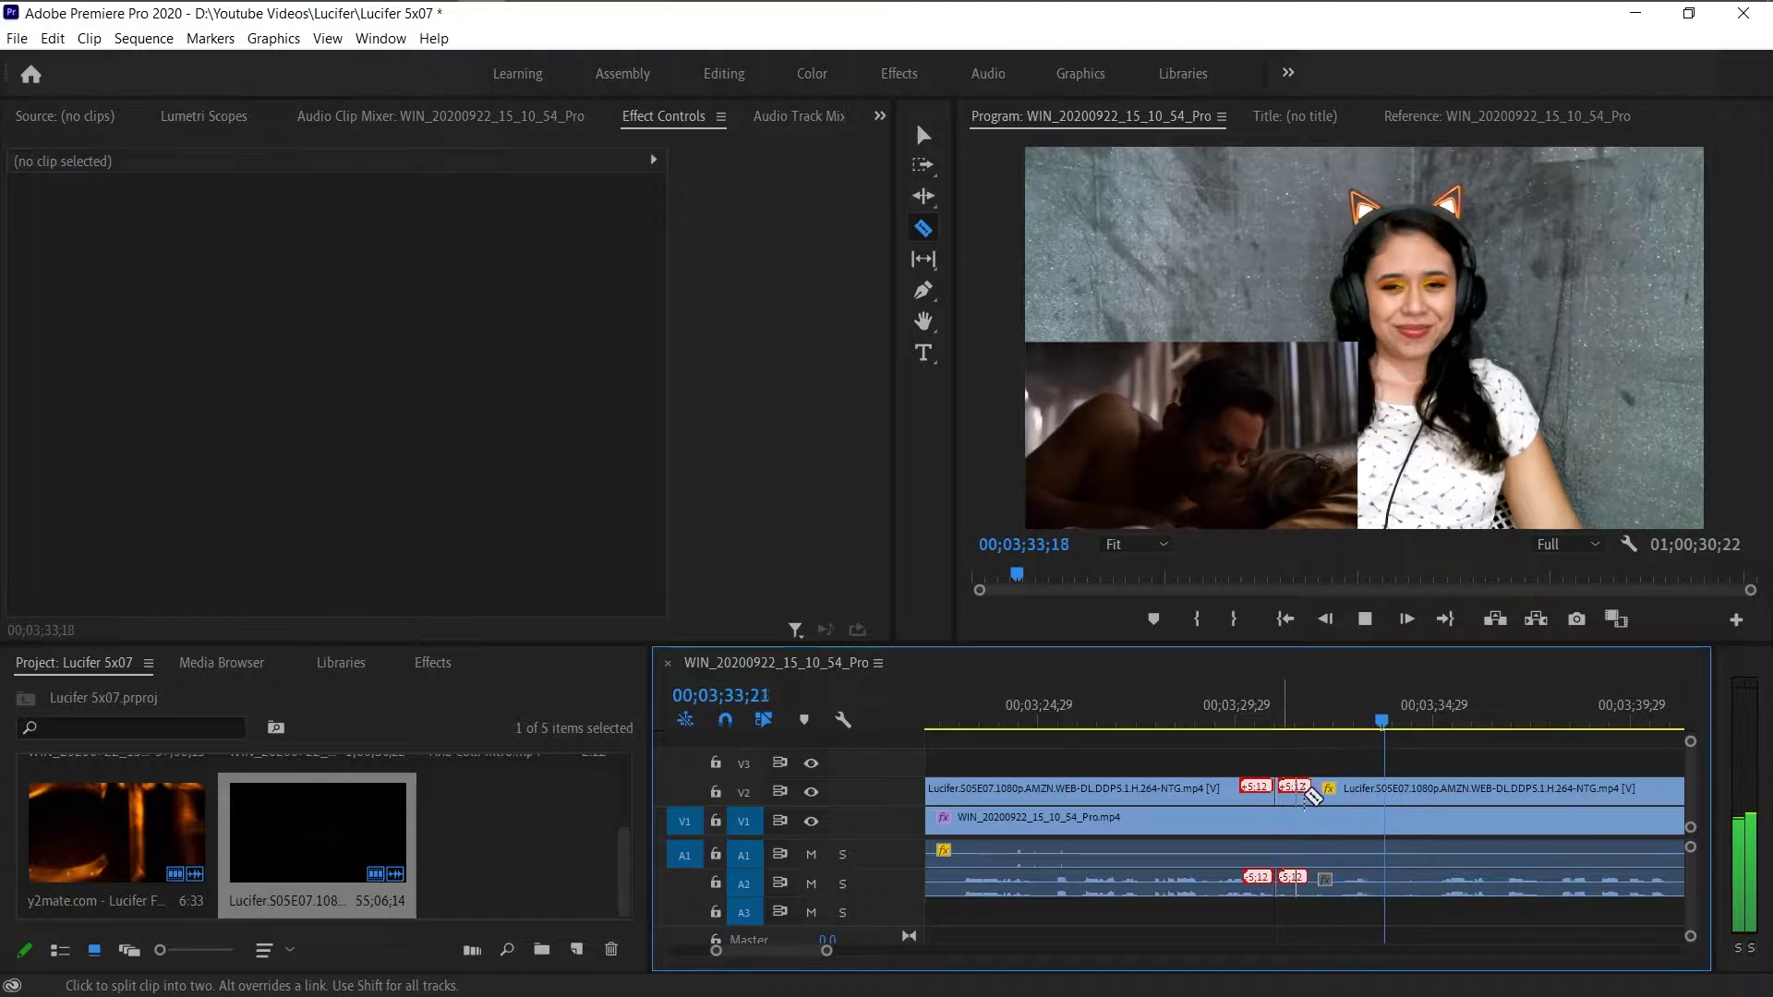
- Split the recording video at 00;03;30;29 and both clips at 00;03;33;28, and delete the recording's A1 audio before the second cut
left_click(1393, 790)
left_click(1393, 822)
left_click(1394, 849)
left_click(1276, 824)
key("v")
left_click(1284, 844)
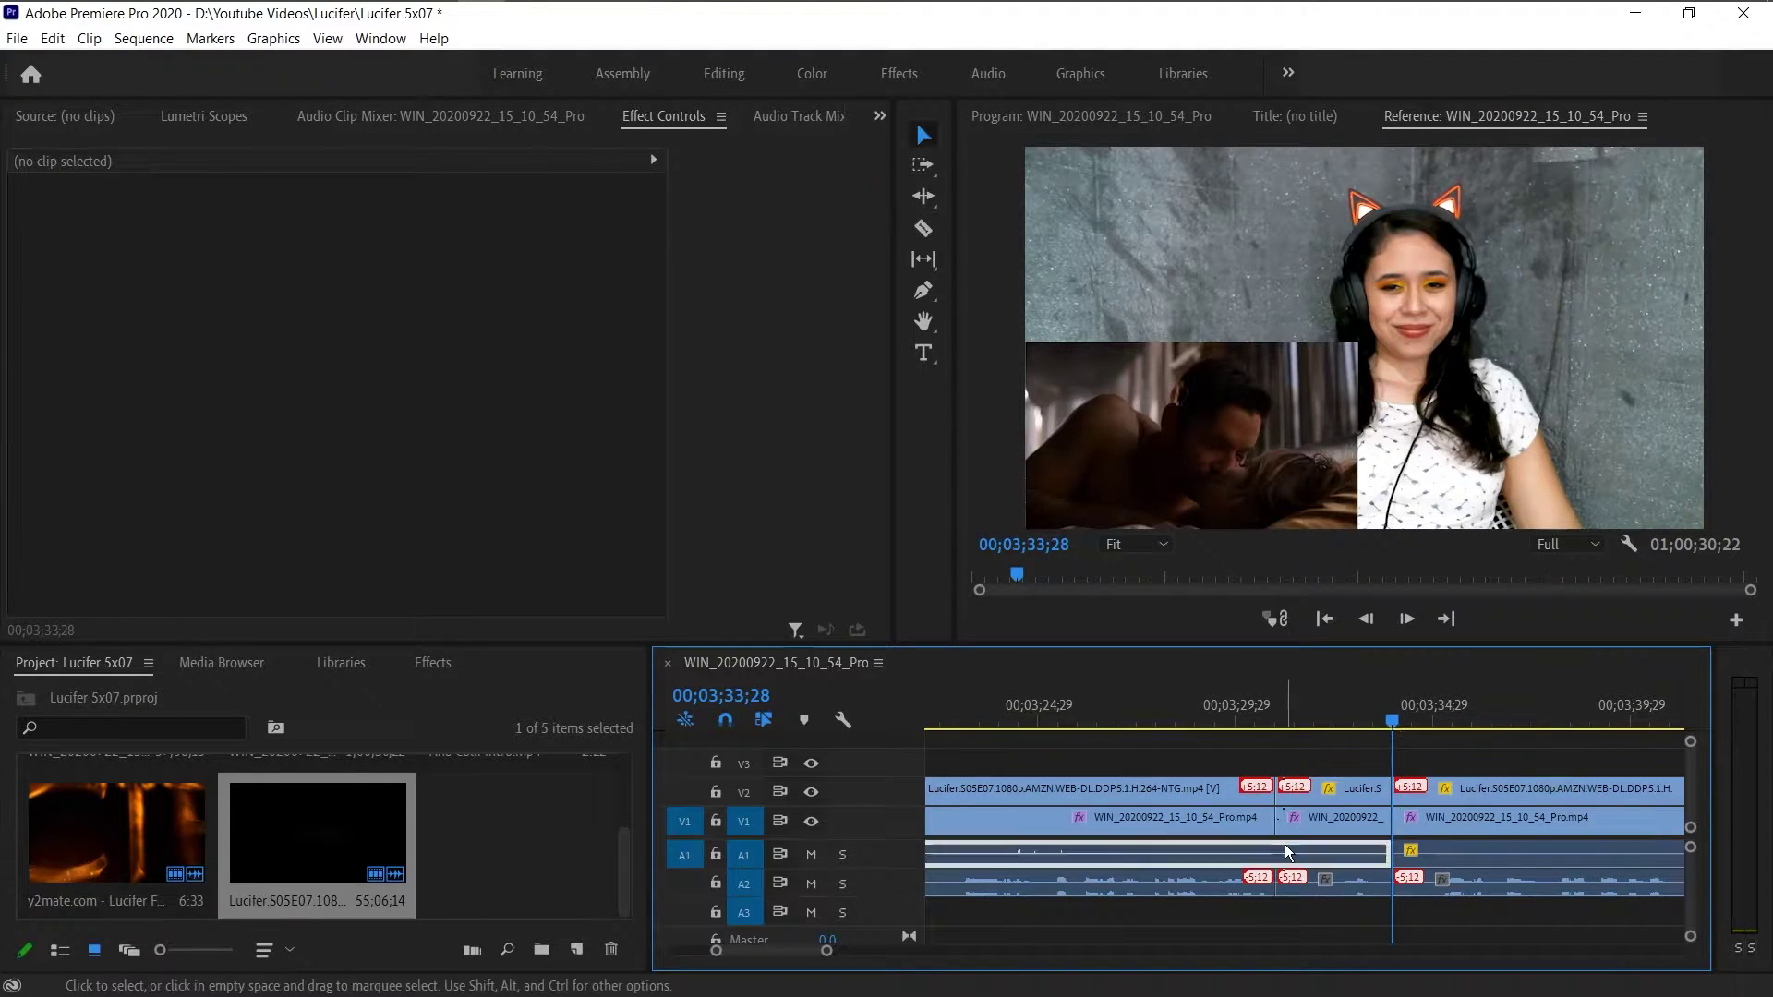
key("Delete")
- Find the next reaction and split the episode and recording video at about 00;03;38
key("space")
scroll(1284, 844, "down", 5)
key("c")
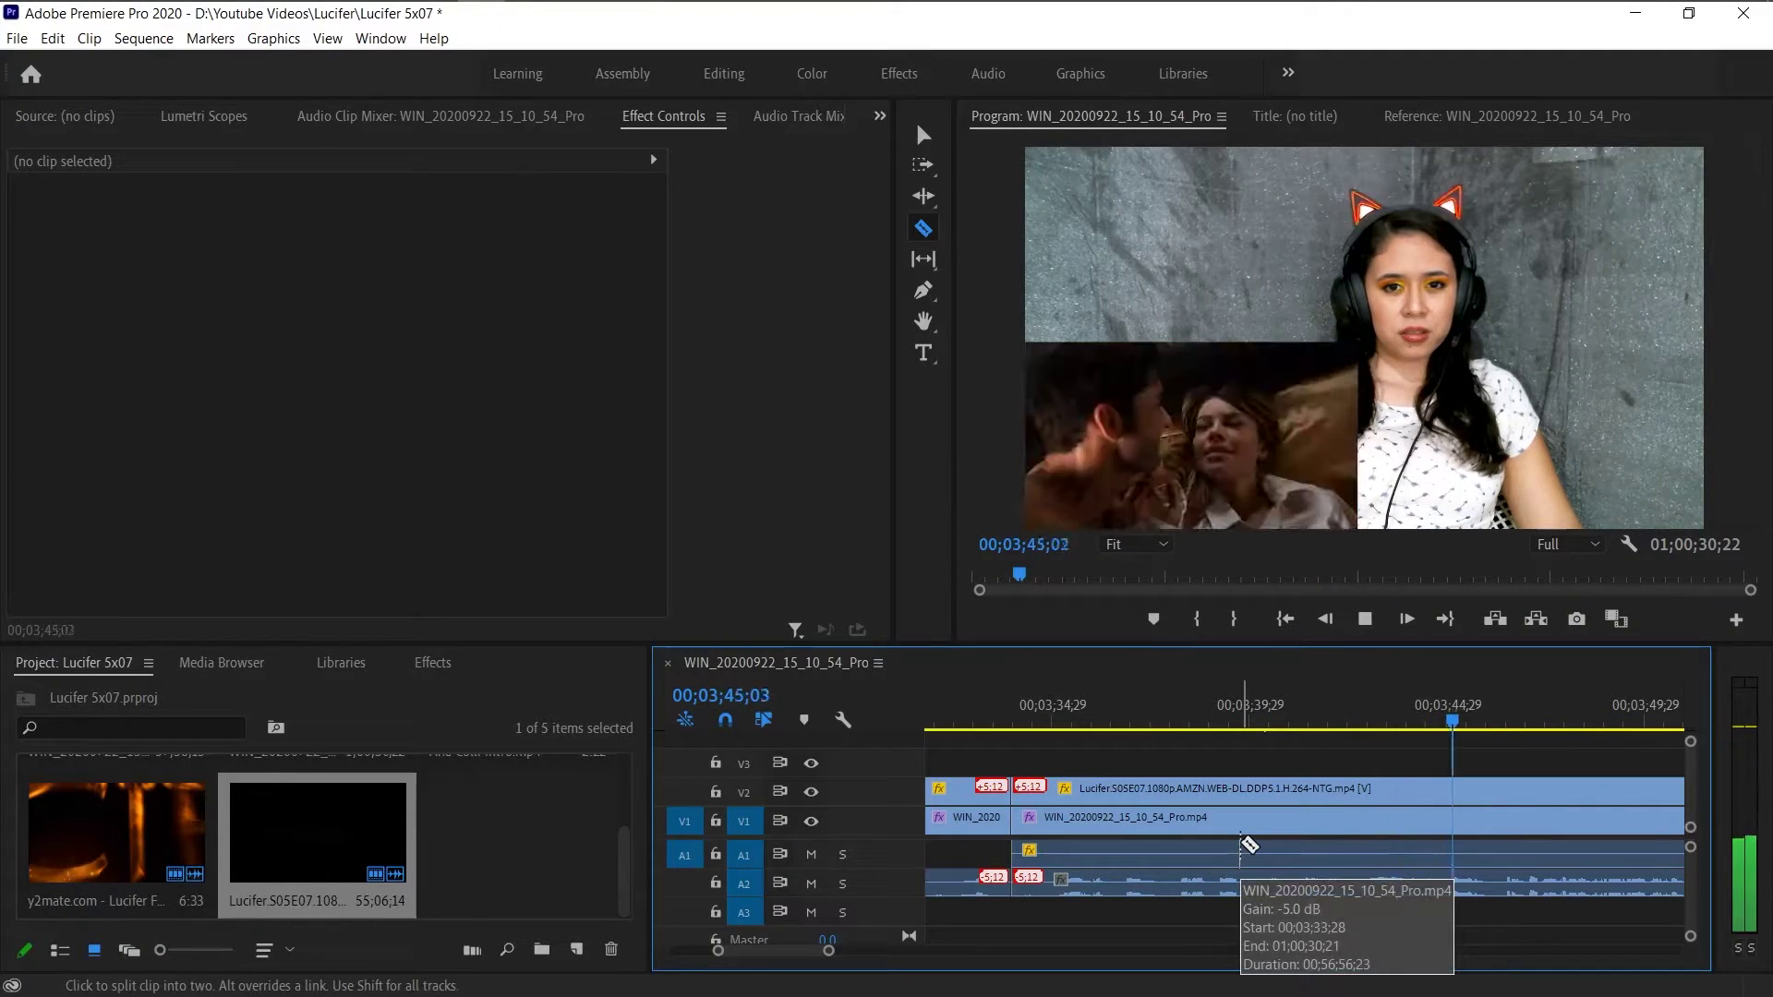
key("space")
left_click(1176, 730)
key("space")
left_click(1177, 818, "shift")
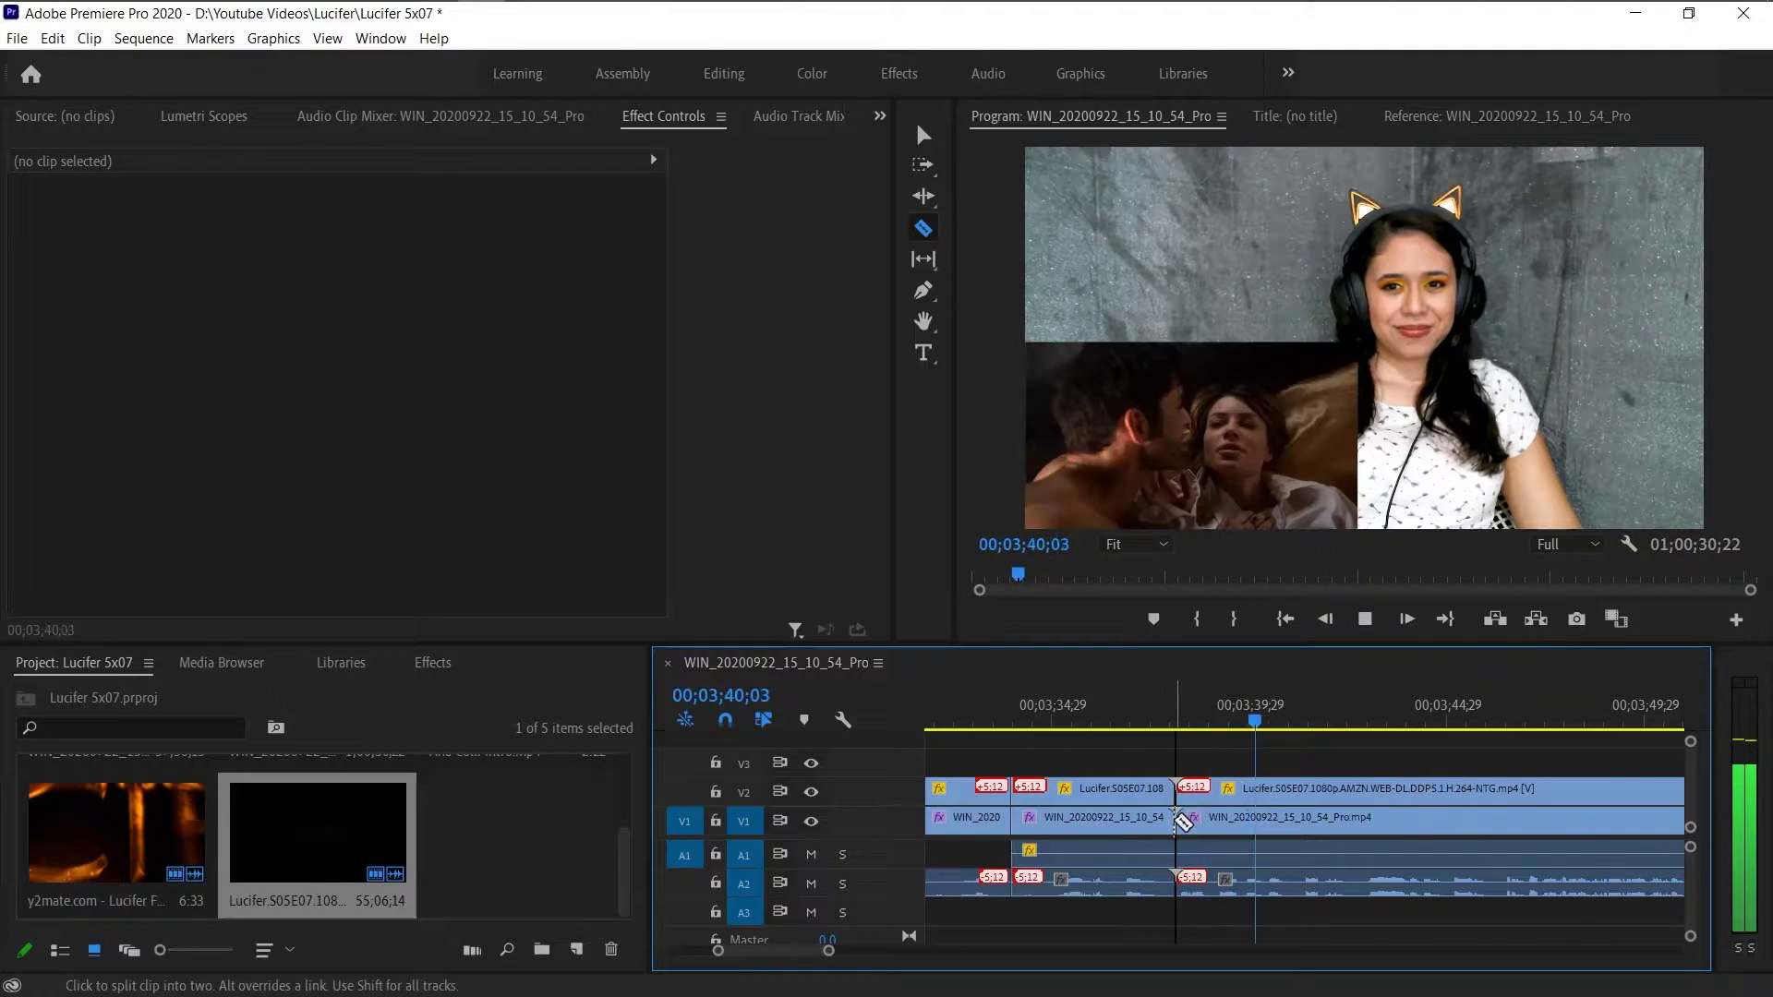
- Split the episode and recording at 00;03;48;11 and delete the recording's A1 audio before that cut
scroll(1165, 910, "down", 1)
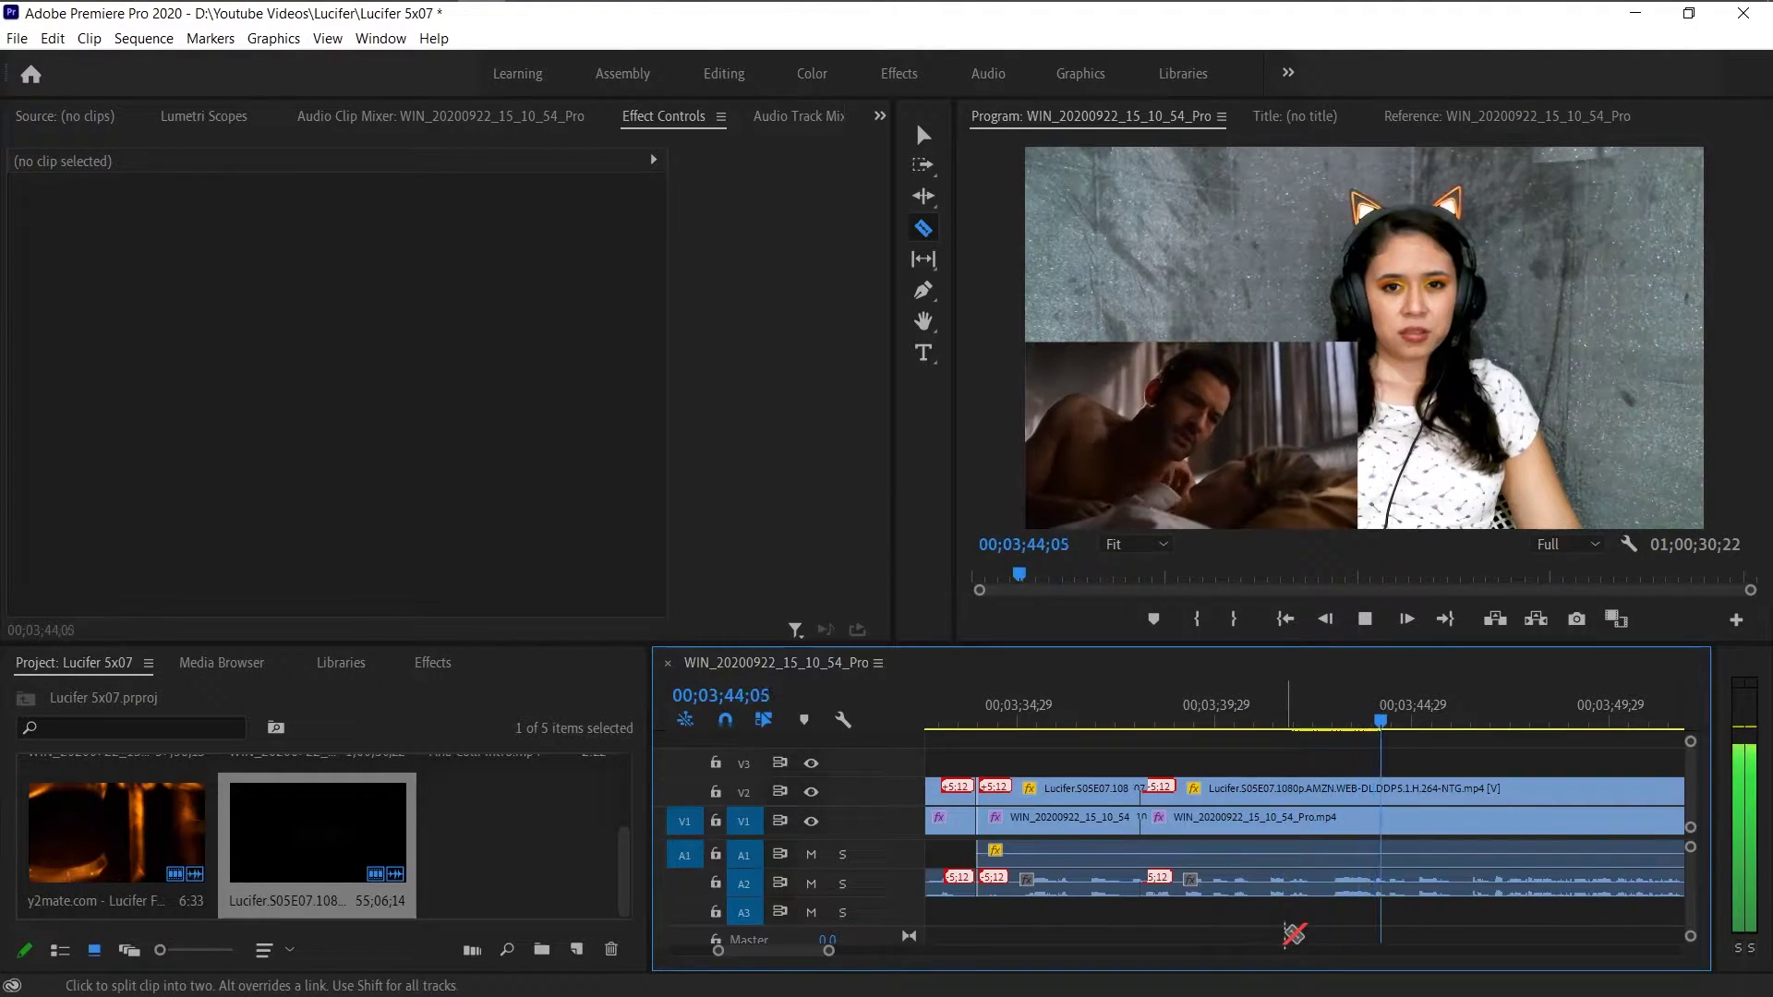
left_click(1548, 850, "shift")
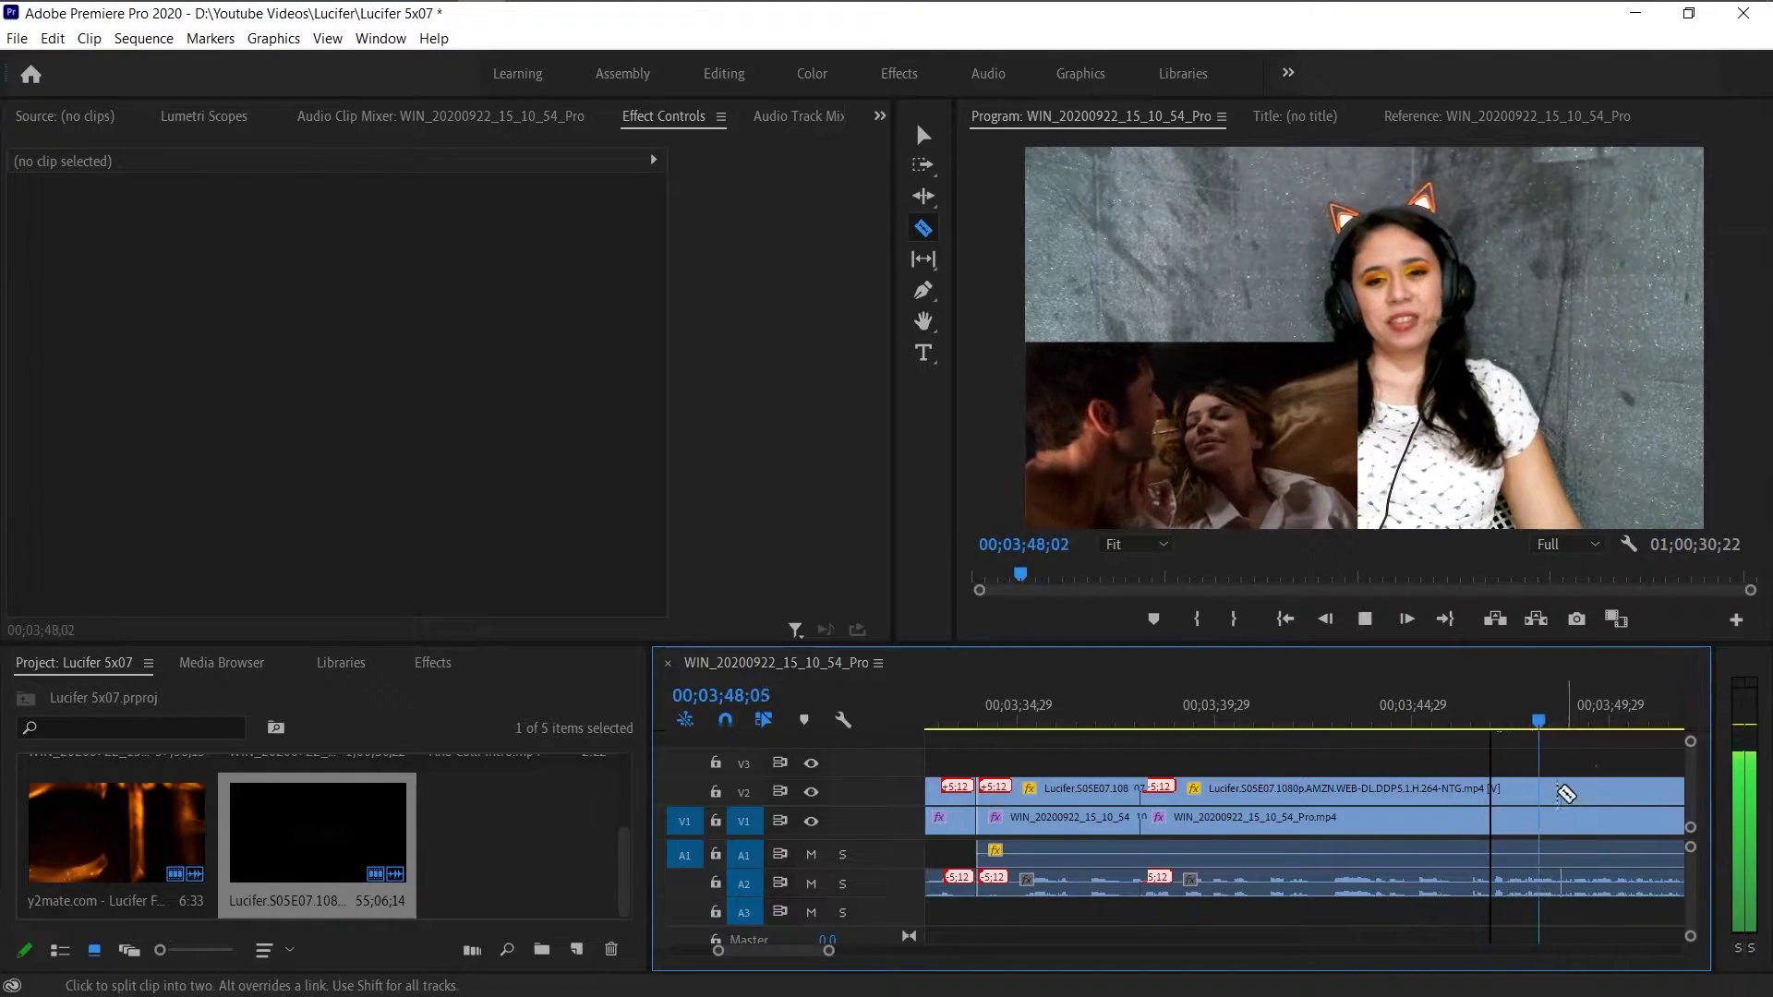
key("v")
left_click(1460, 857)
key("space")
key("Delete")
scroll(1460, 857, "down", 15)
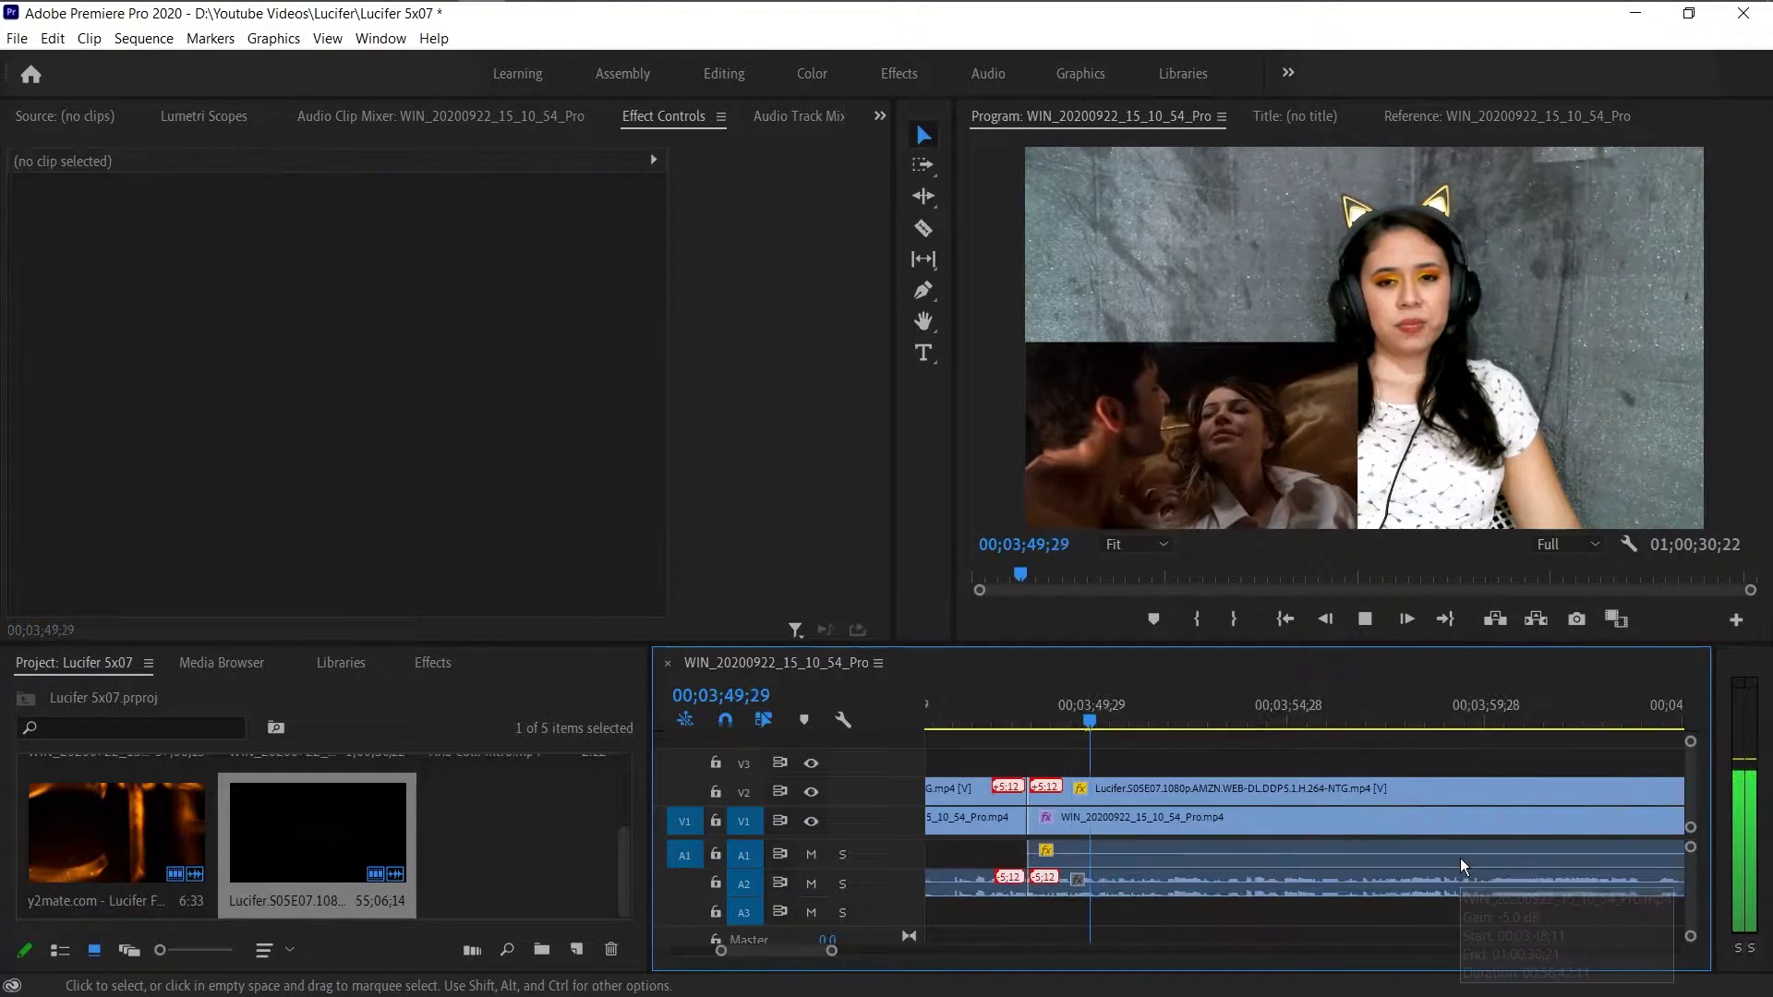
- Undo the last A1 deletion and remove only the recording's A1 audio before about 00;03;45
scroll(1460, 857, "up", 8)
key("space")
key("ctrl+z")
left_click(1192, 723)
key("c")
key("space")
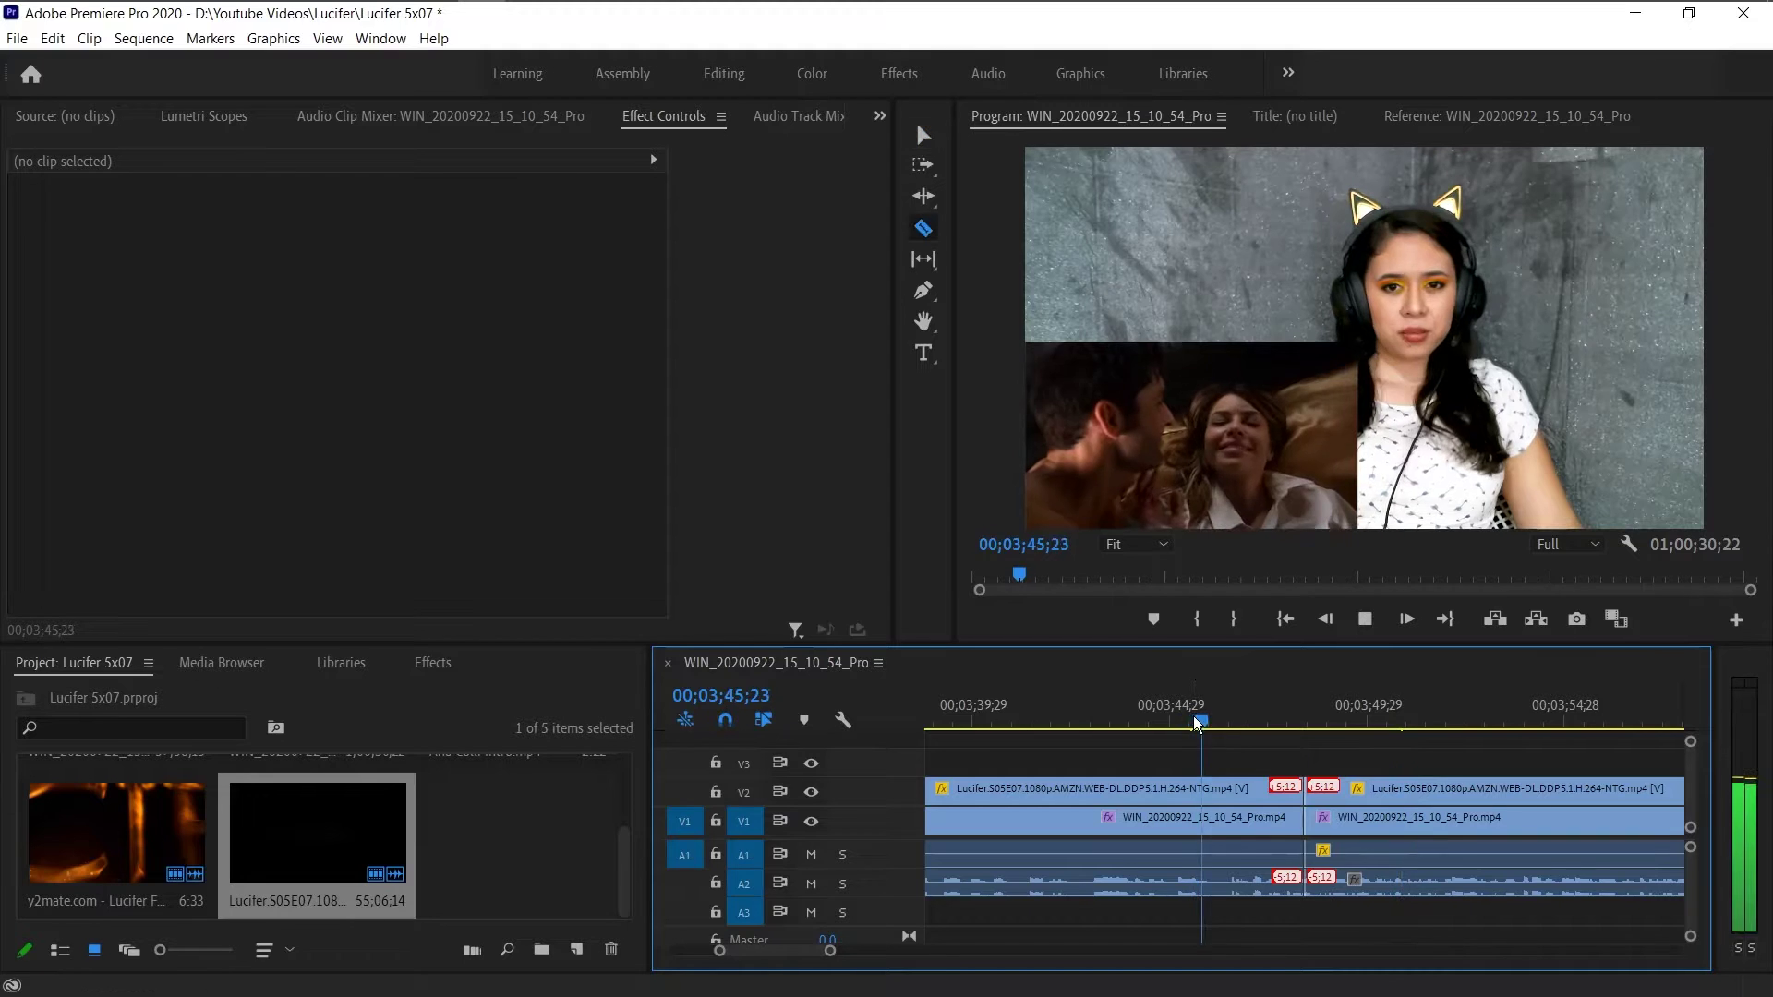
left_click(1183, 855)
key("v")
left_click(1145, 854)
key("Delete")
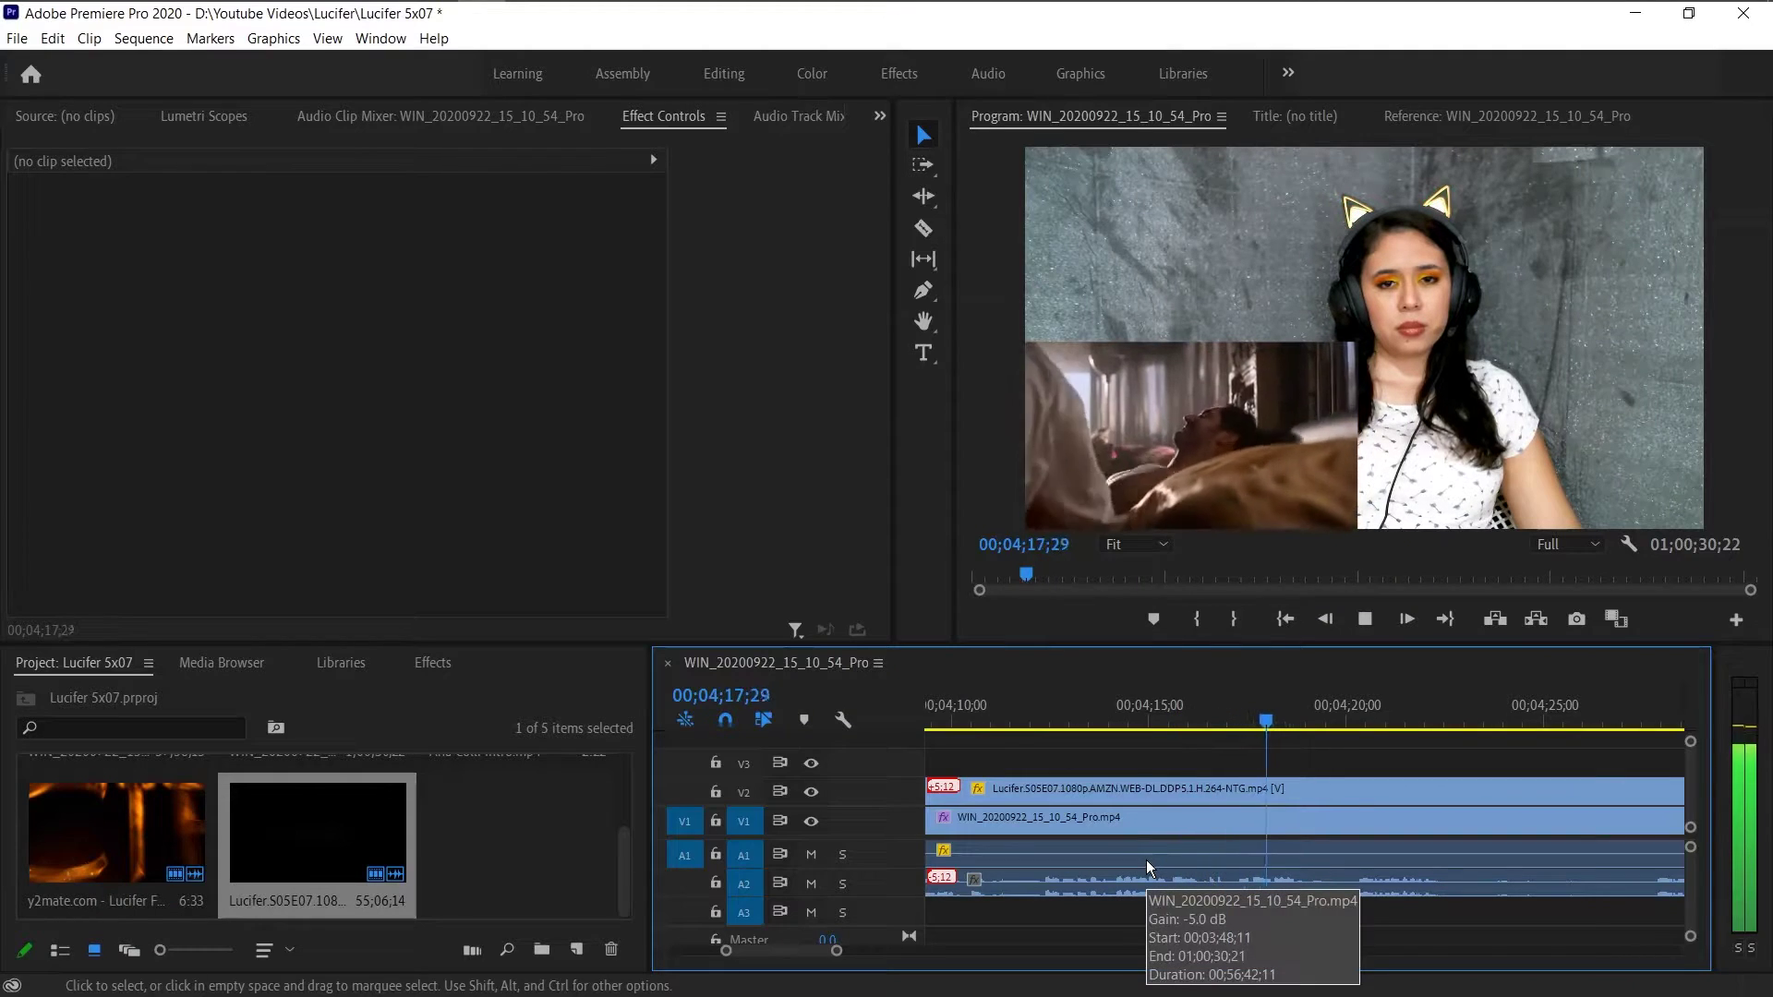
- Split the episode and recording video at 00;04;27;17 and 00;04;38;29, and delete the recording's A1 audio before the second cut
key("c")
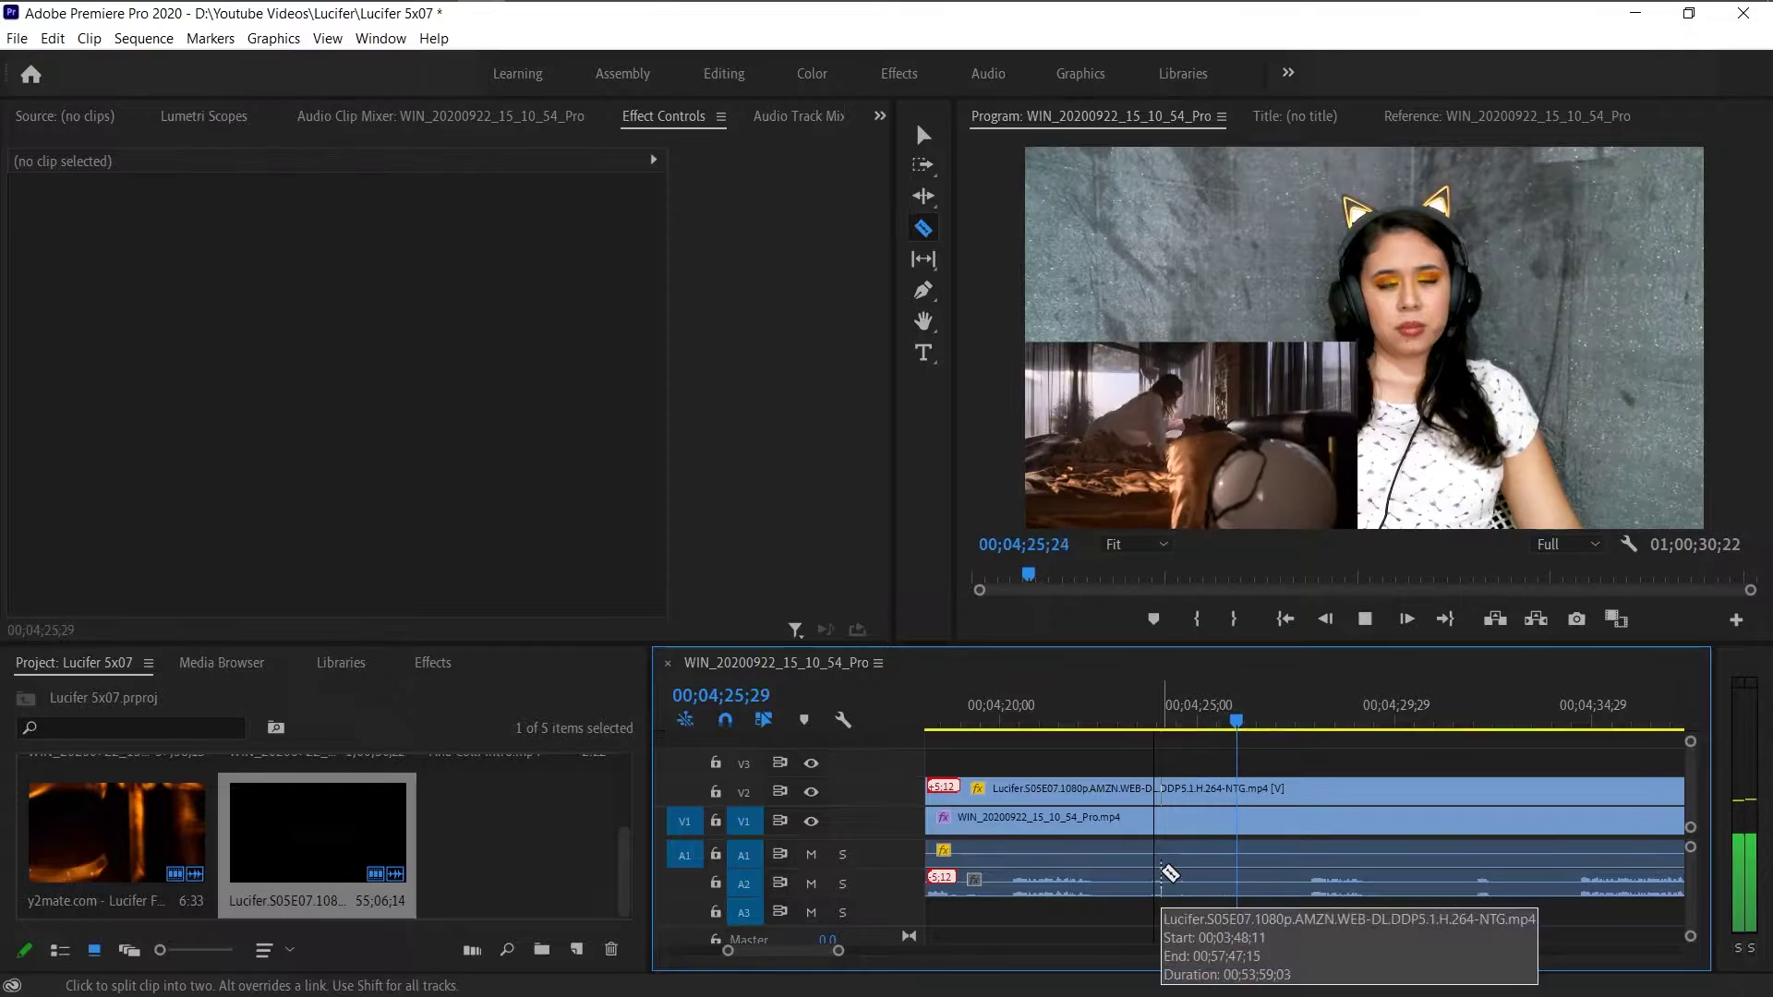
left_click(1197, 883, "shift")
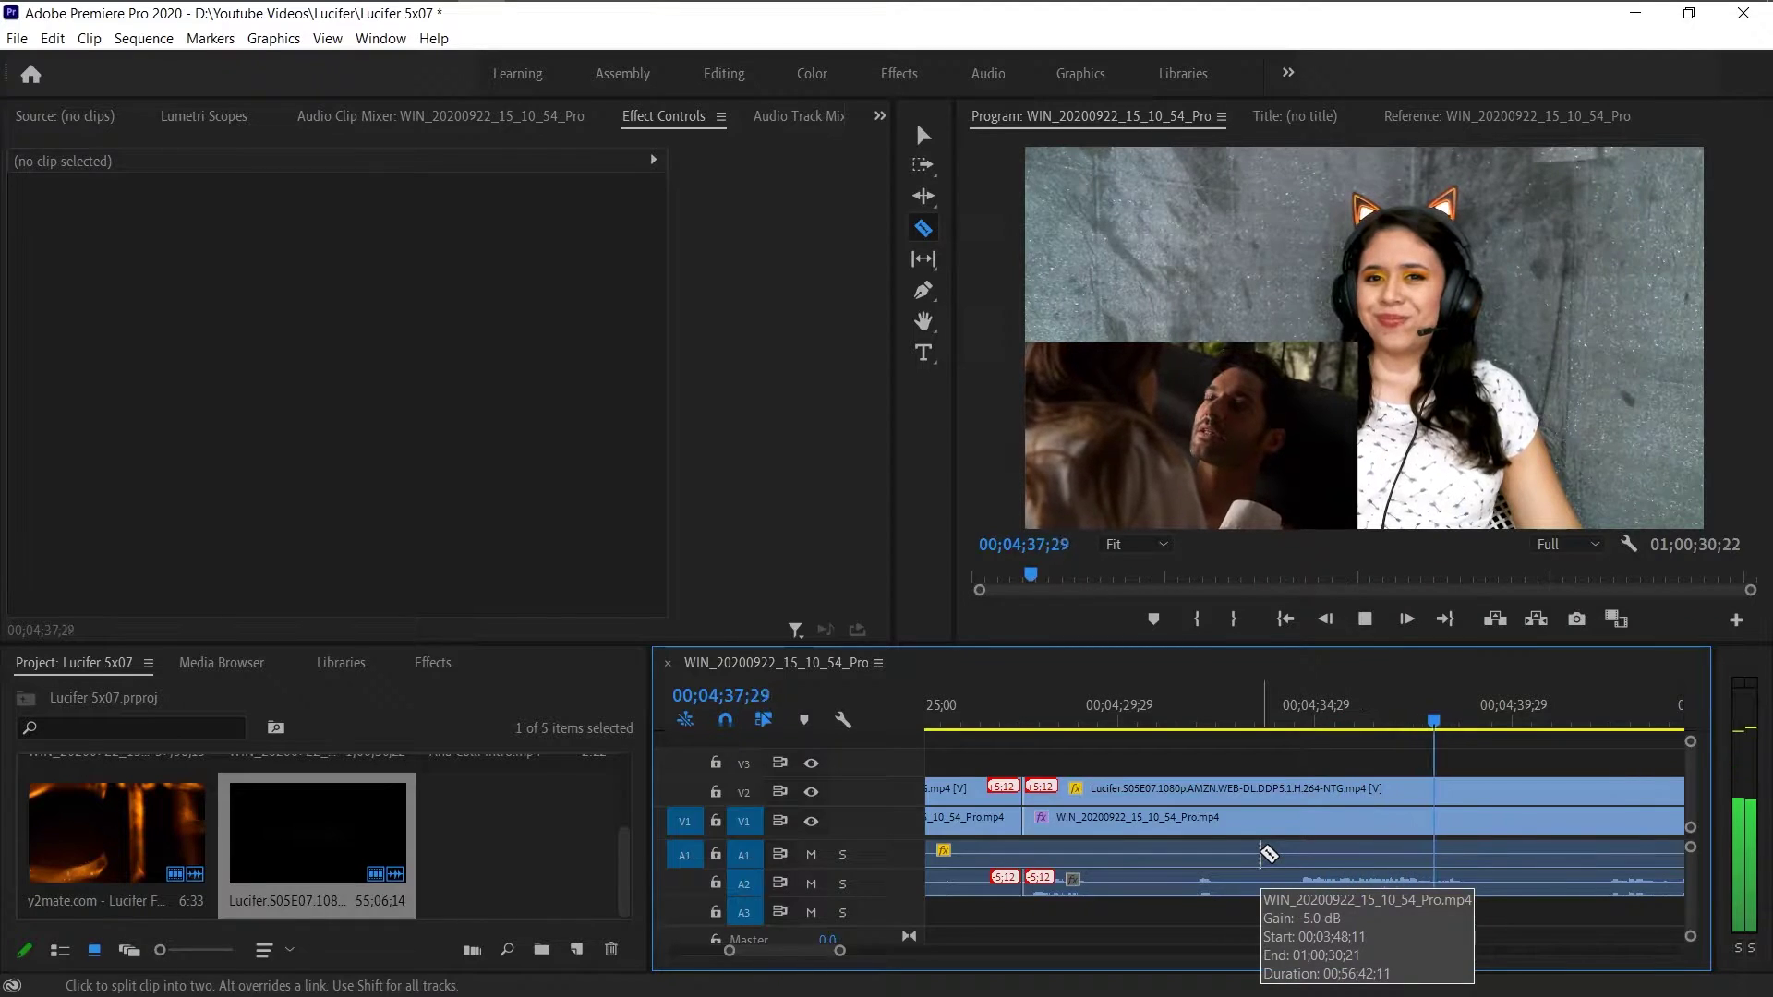
left_click(1475, 795, "shift")
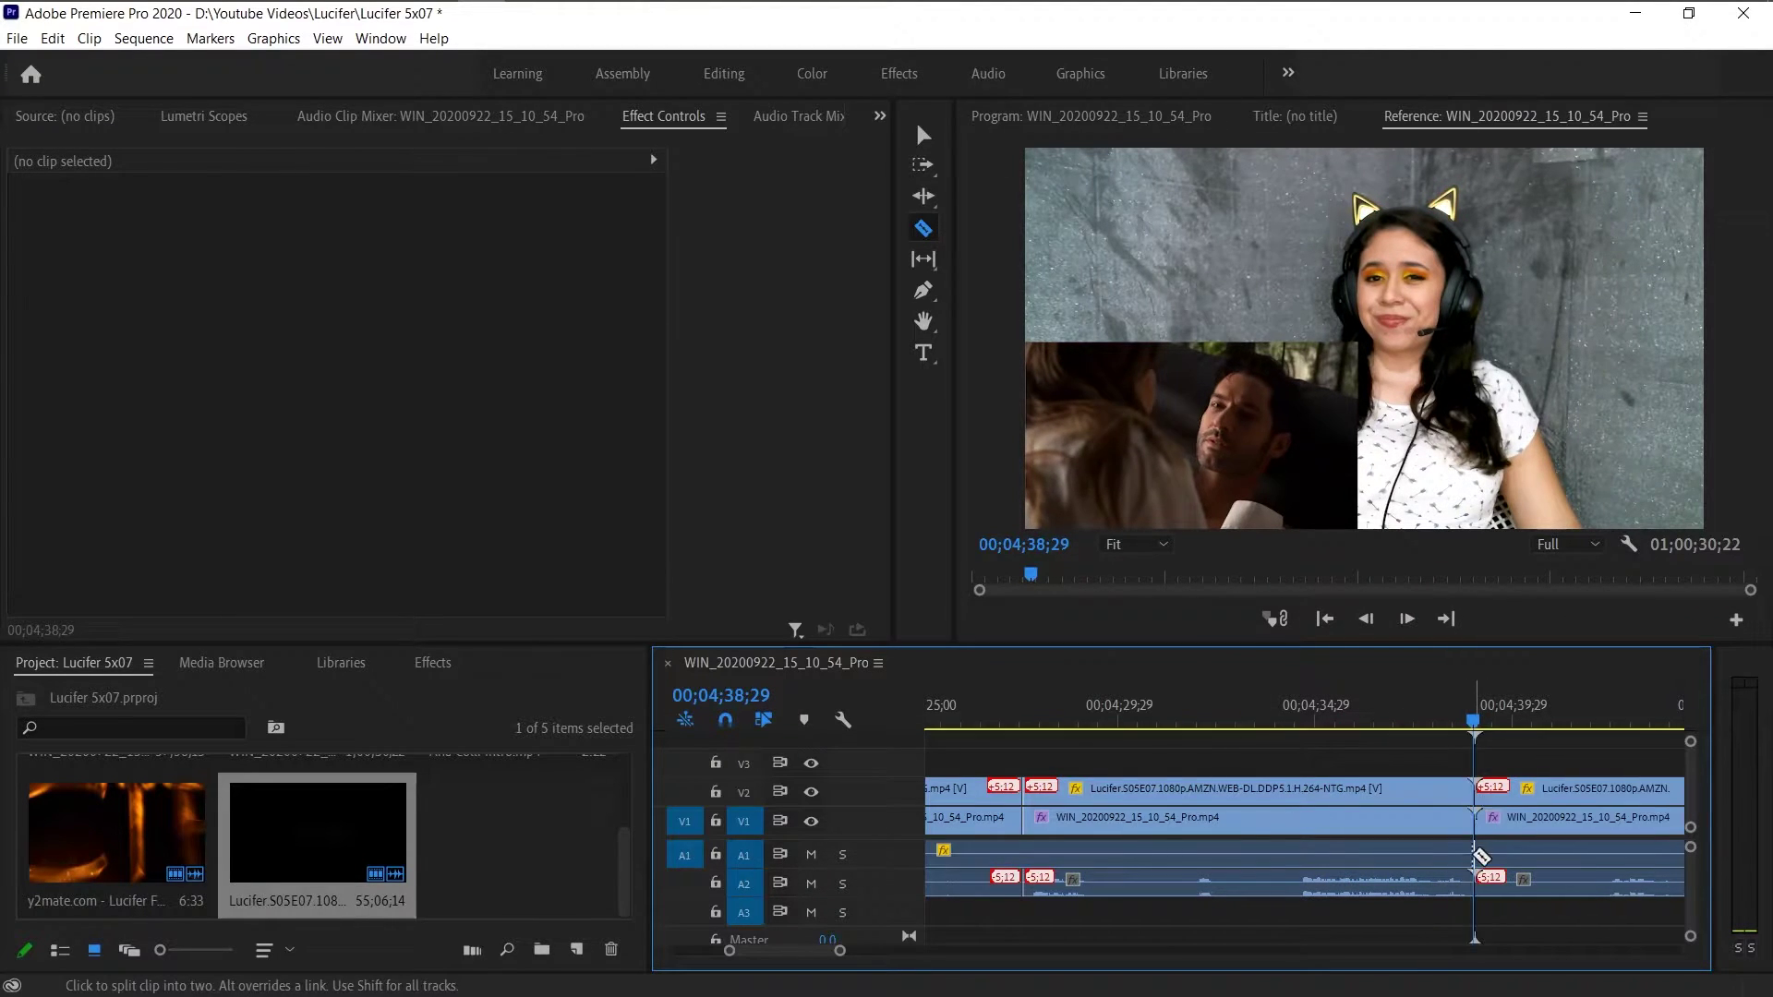
key("v")
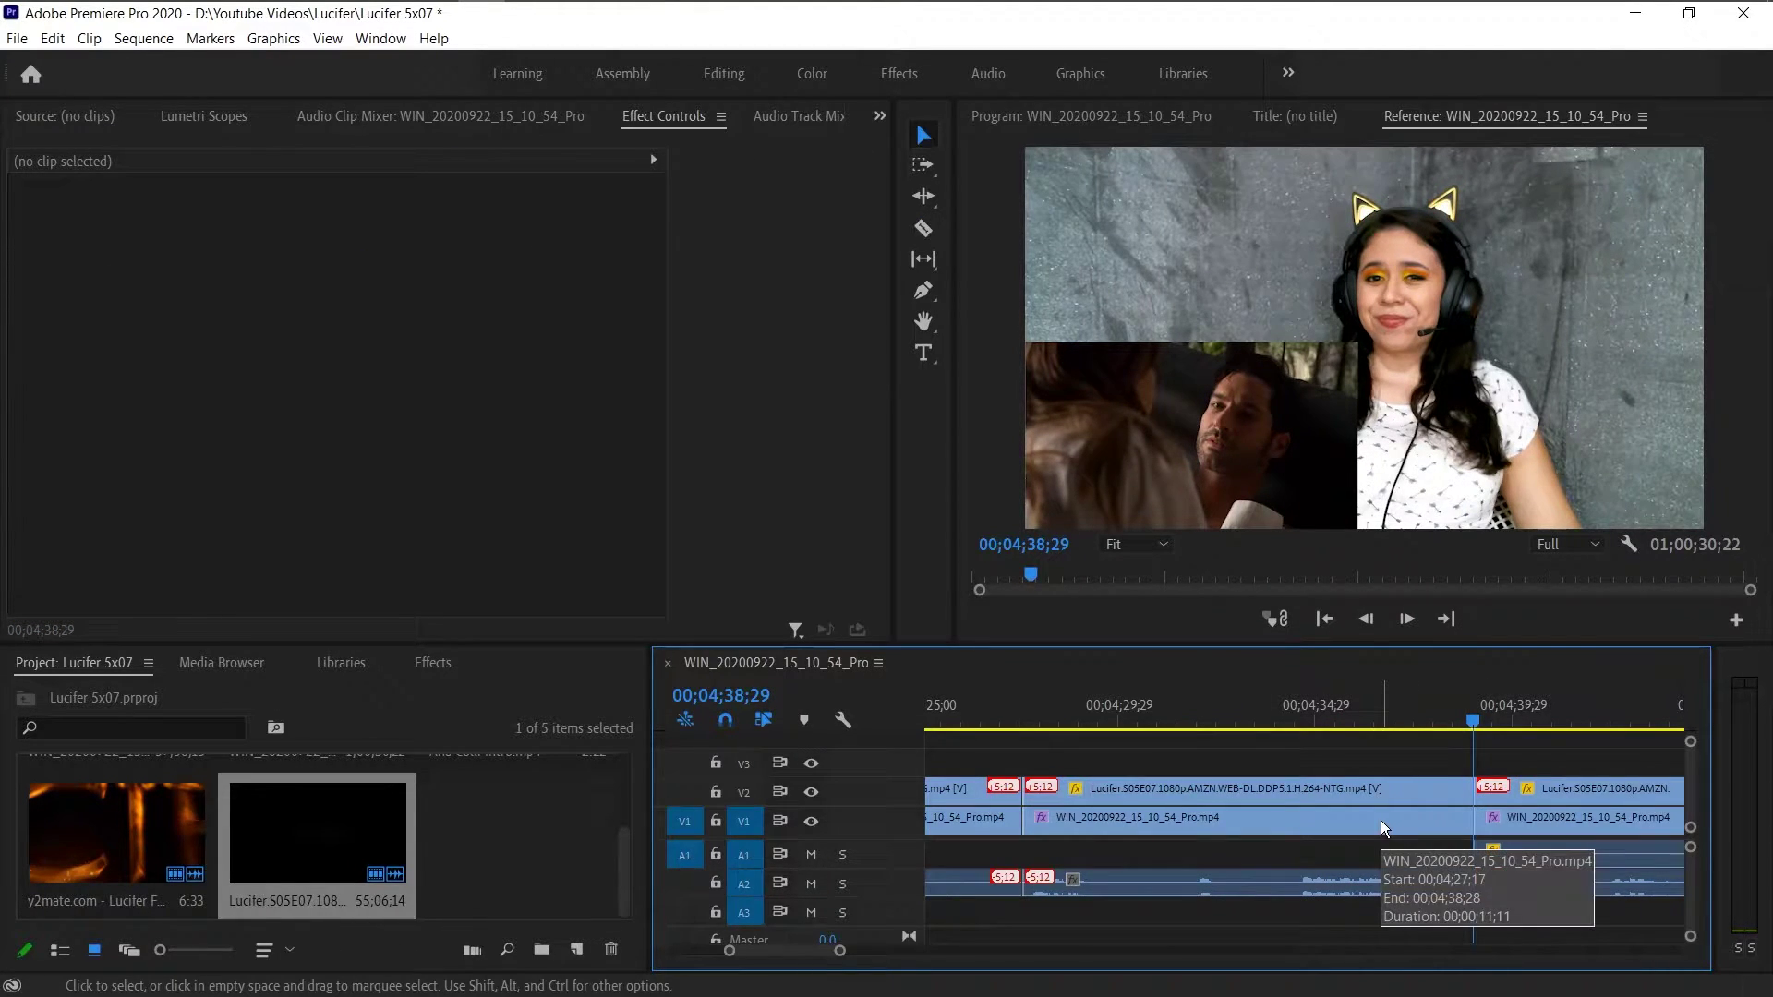
- Find the next reaction and split the episode and recording video at about 00;04;42
key("space")
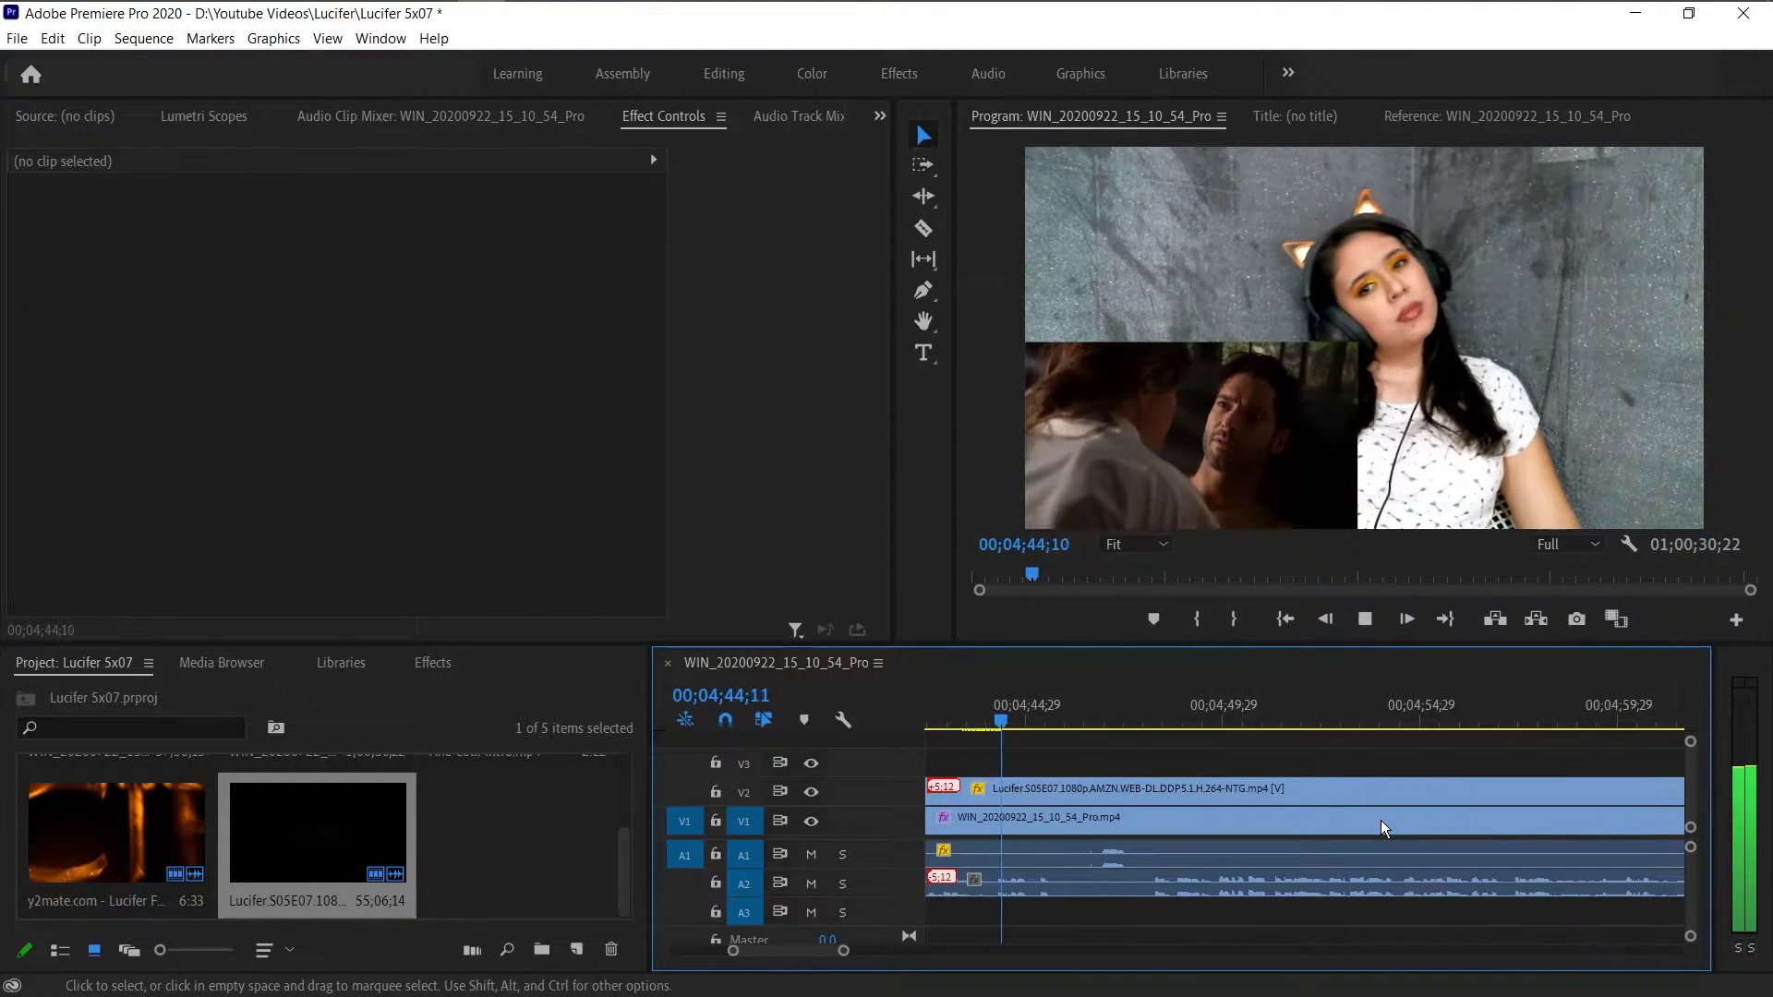
key("c")
left_click_drag(1104, 725, 1100, 732)
key("space")
left_click(1095, 887)
left_click(1095, 819)
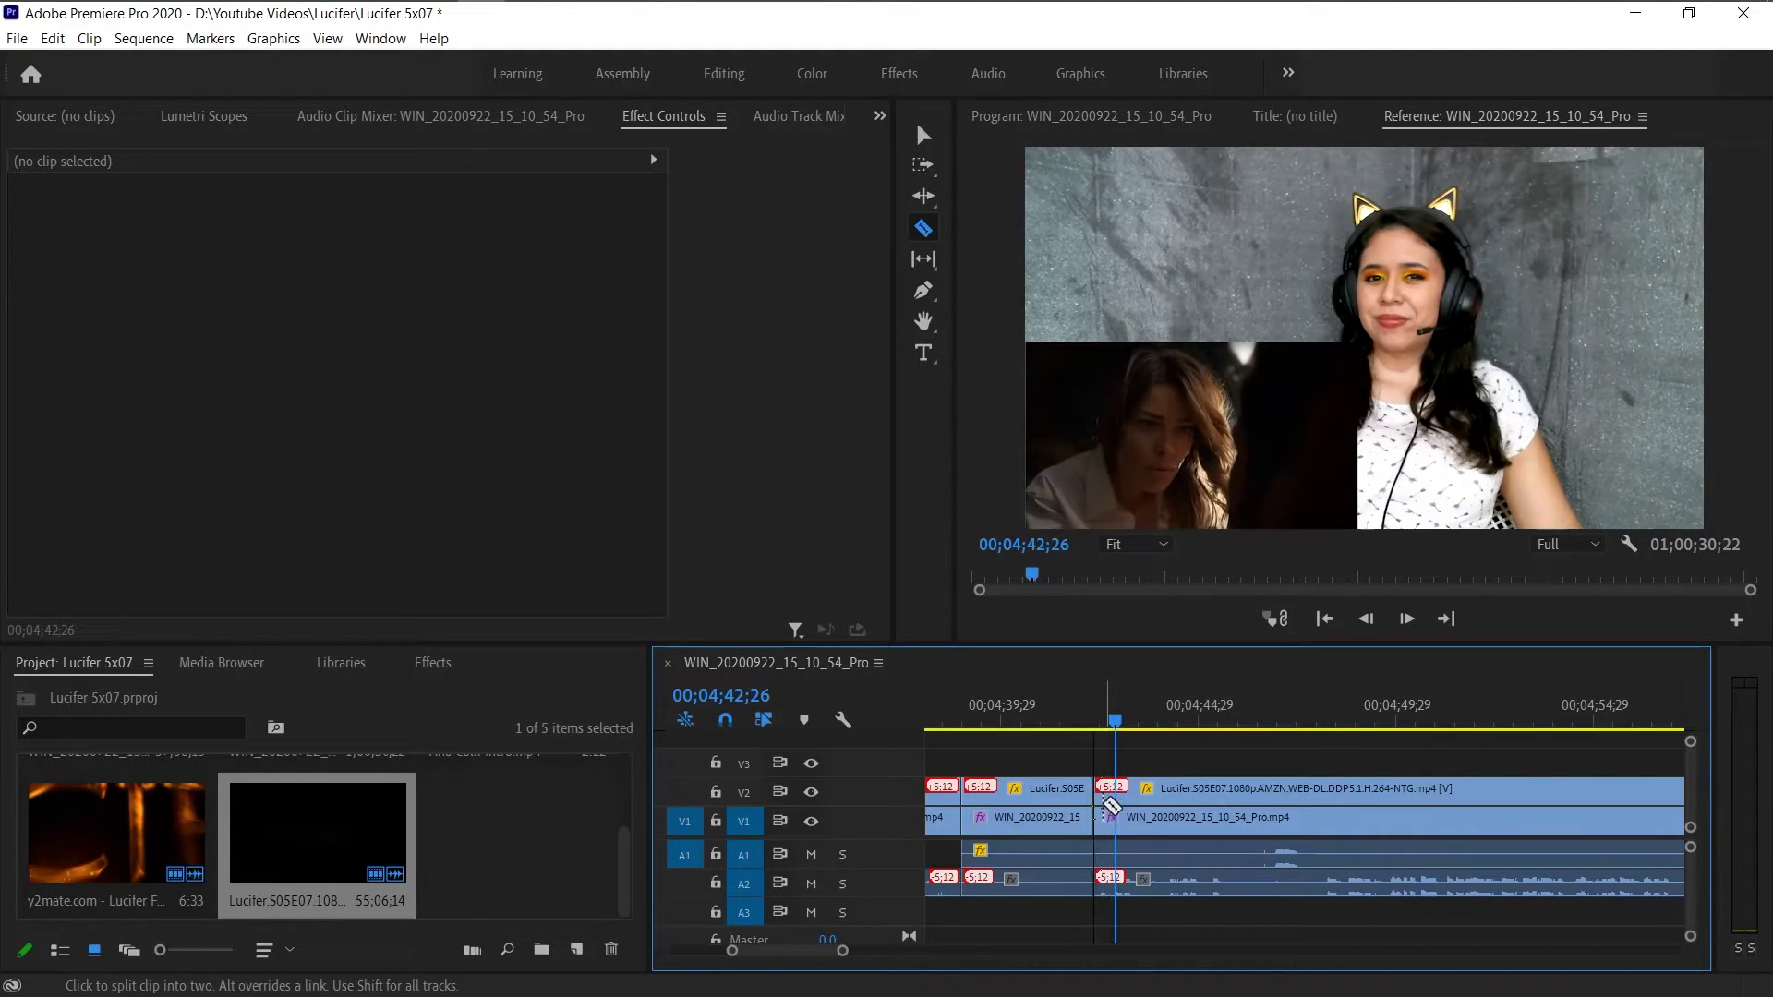
- Split the episode and recording at 00;04;48;03 and delete the recording's A1 audio before that cut
left_click(1259, 723)
key("space")
key("space")
left_click(1323, 790)
left_click(1324, 820)
left_click(1323, 856)
left_click(1252, 857)
key("v")
left_click(1217, 859)
key("Delete")
- Split the episode and recording video at about 00;04;56 and 00;05;00;11, and delete the recording's A1 audio before the second cut
key("space")
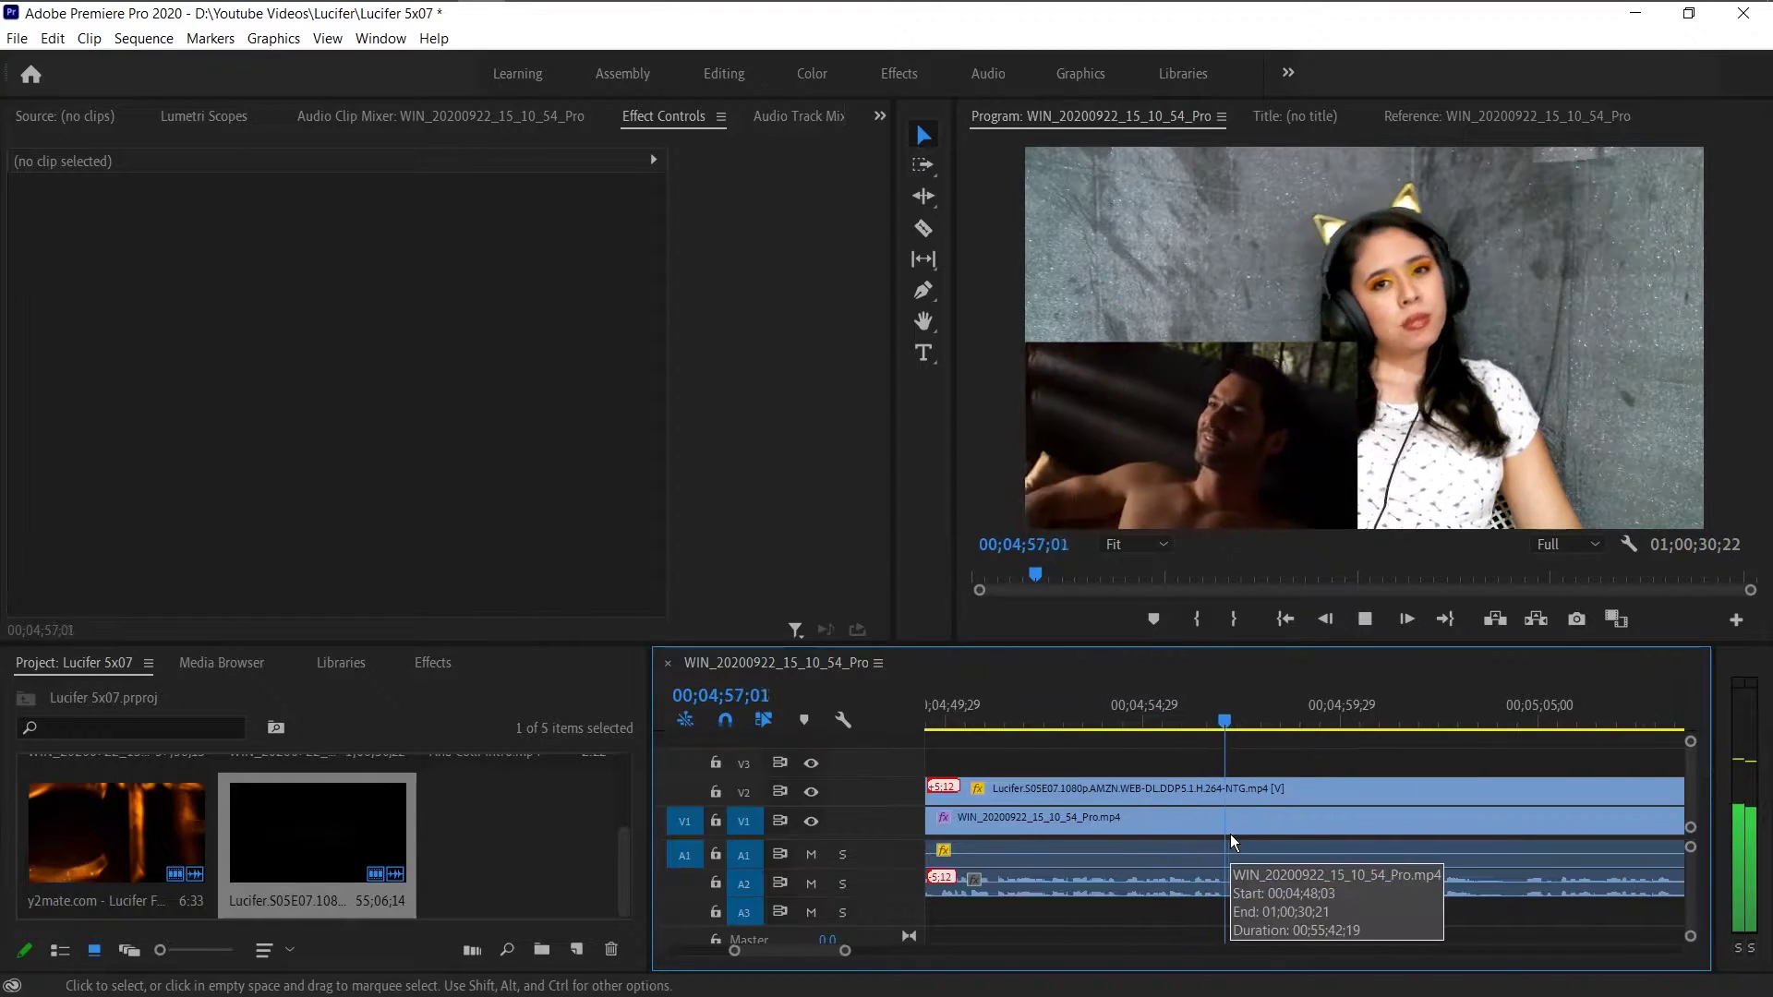
left_click(1203, 712)
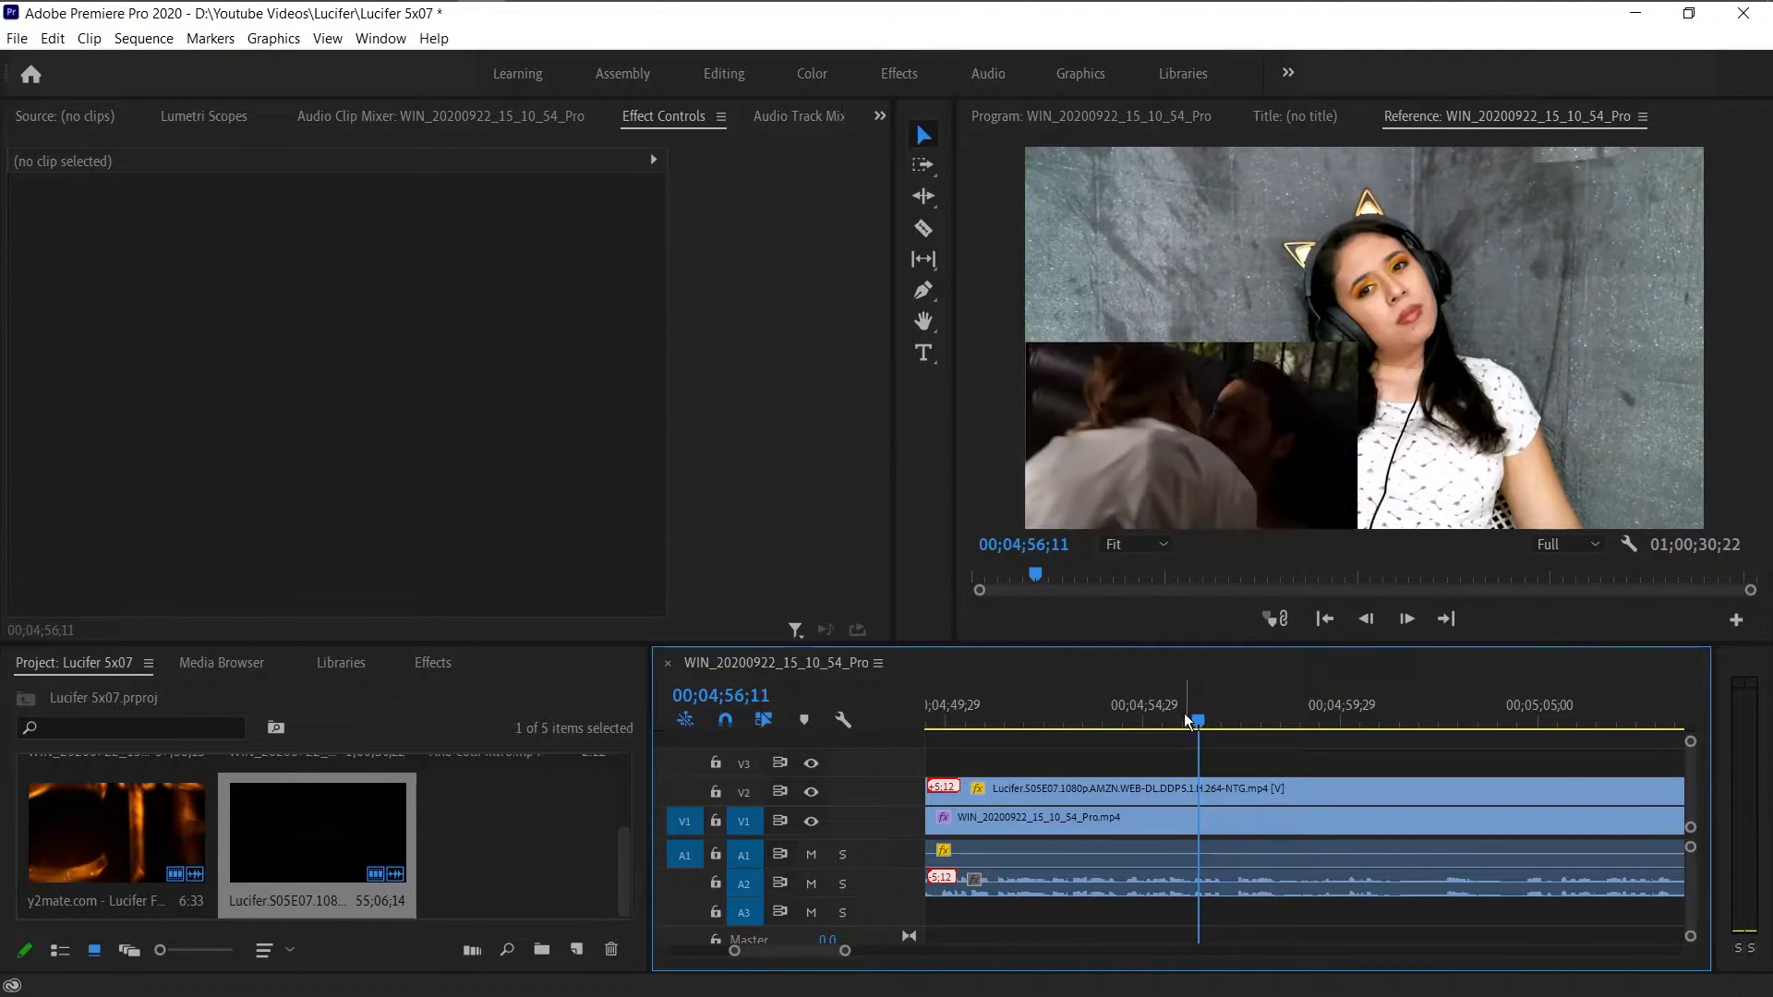
key("c")
left_click(1192, 885)
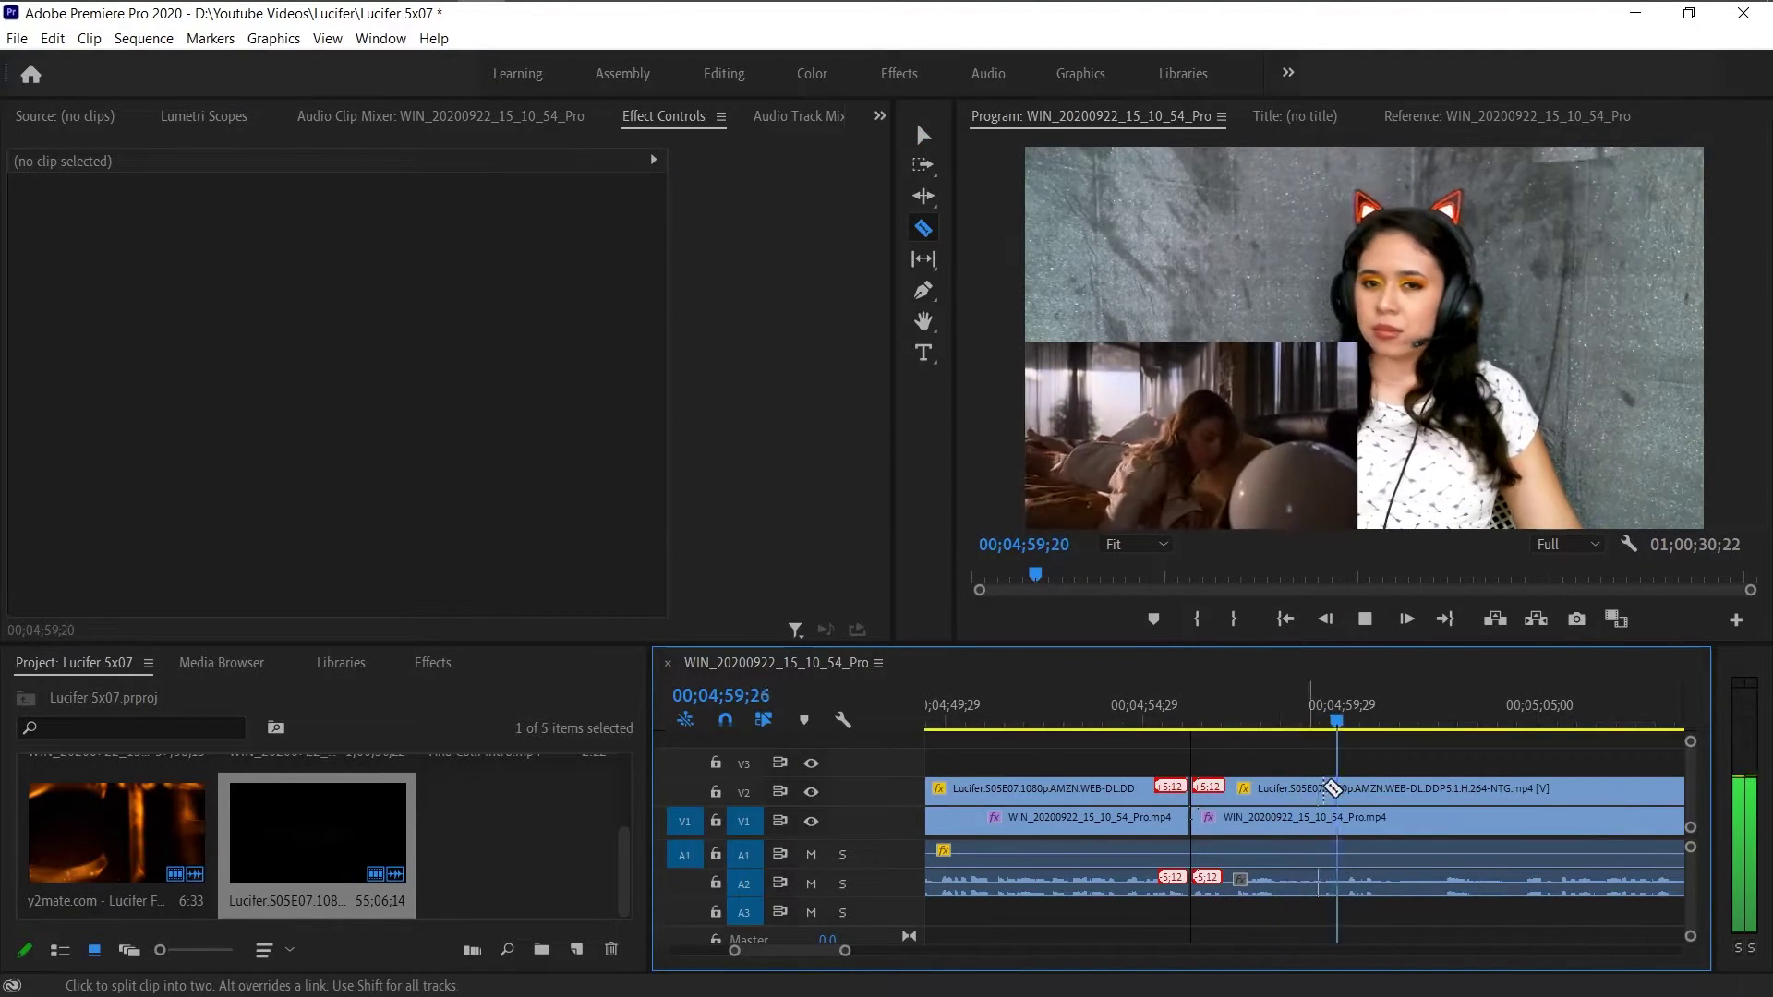
left_click(1355, 850)
left_click(1356, 851)
key("v")
left_click(1294, 854)
key("Delete")
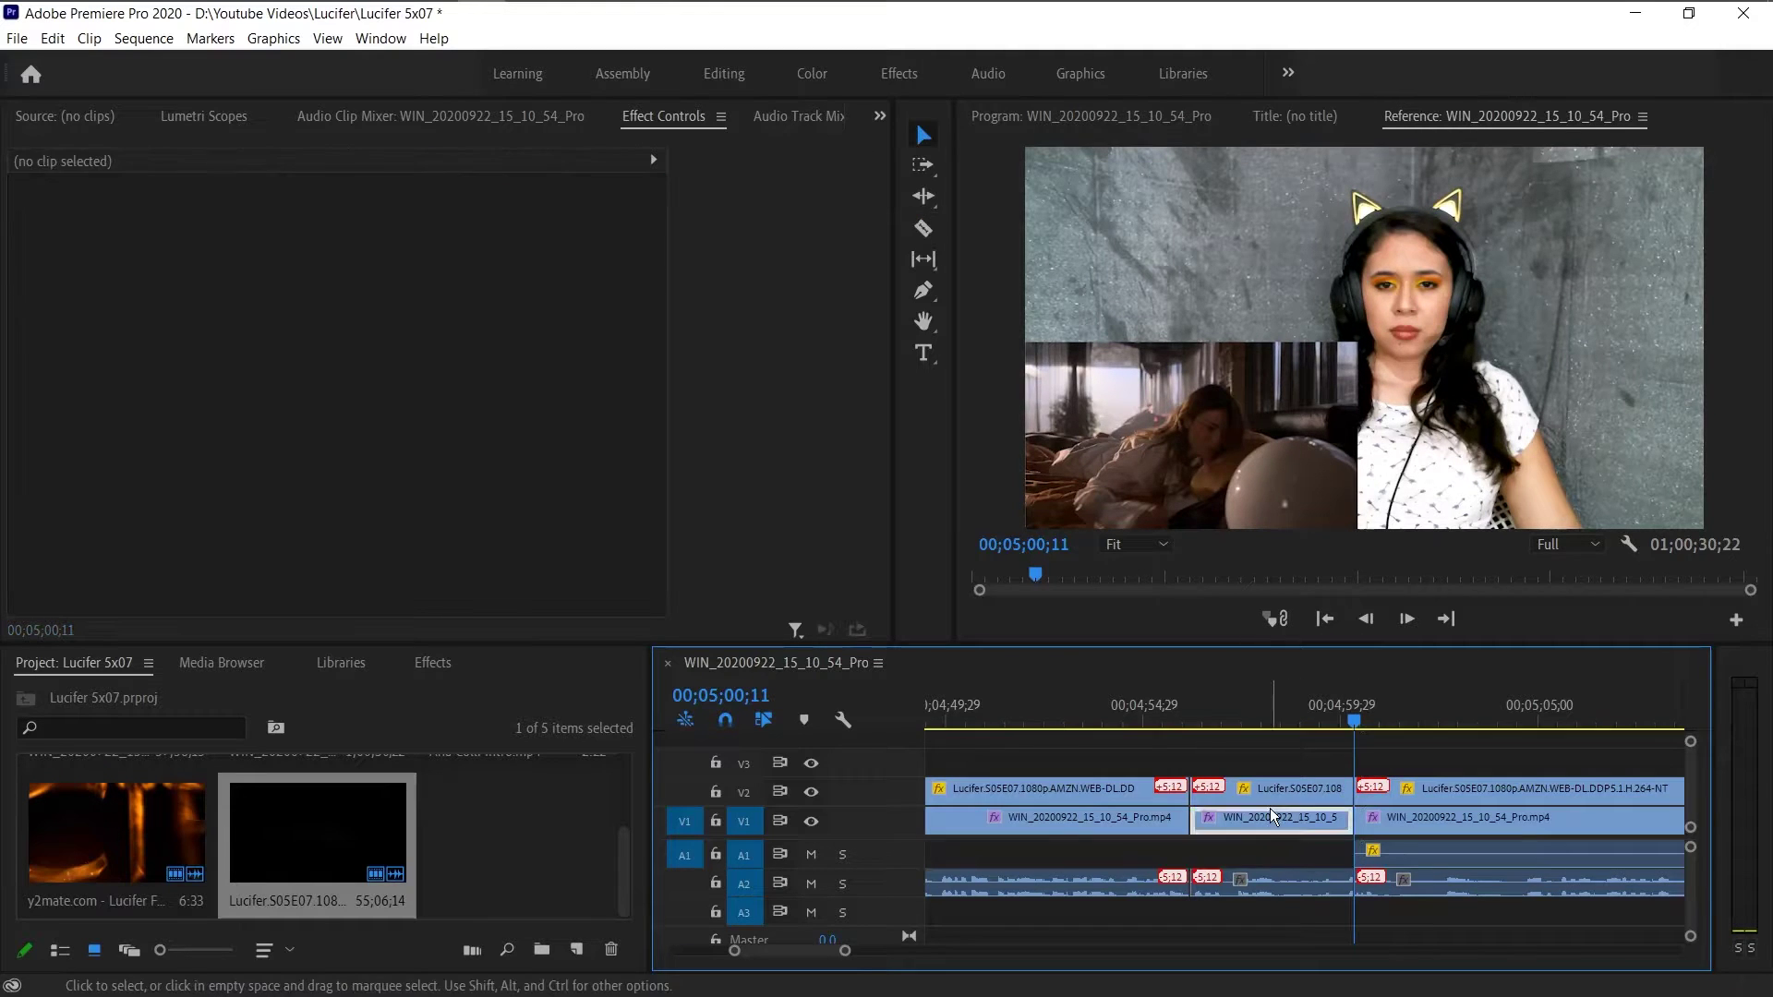
right_click(1271, 811)
mouse_move(1346, 597)
left_click(1190, 802)
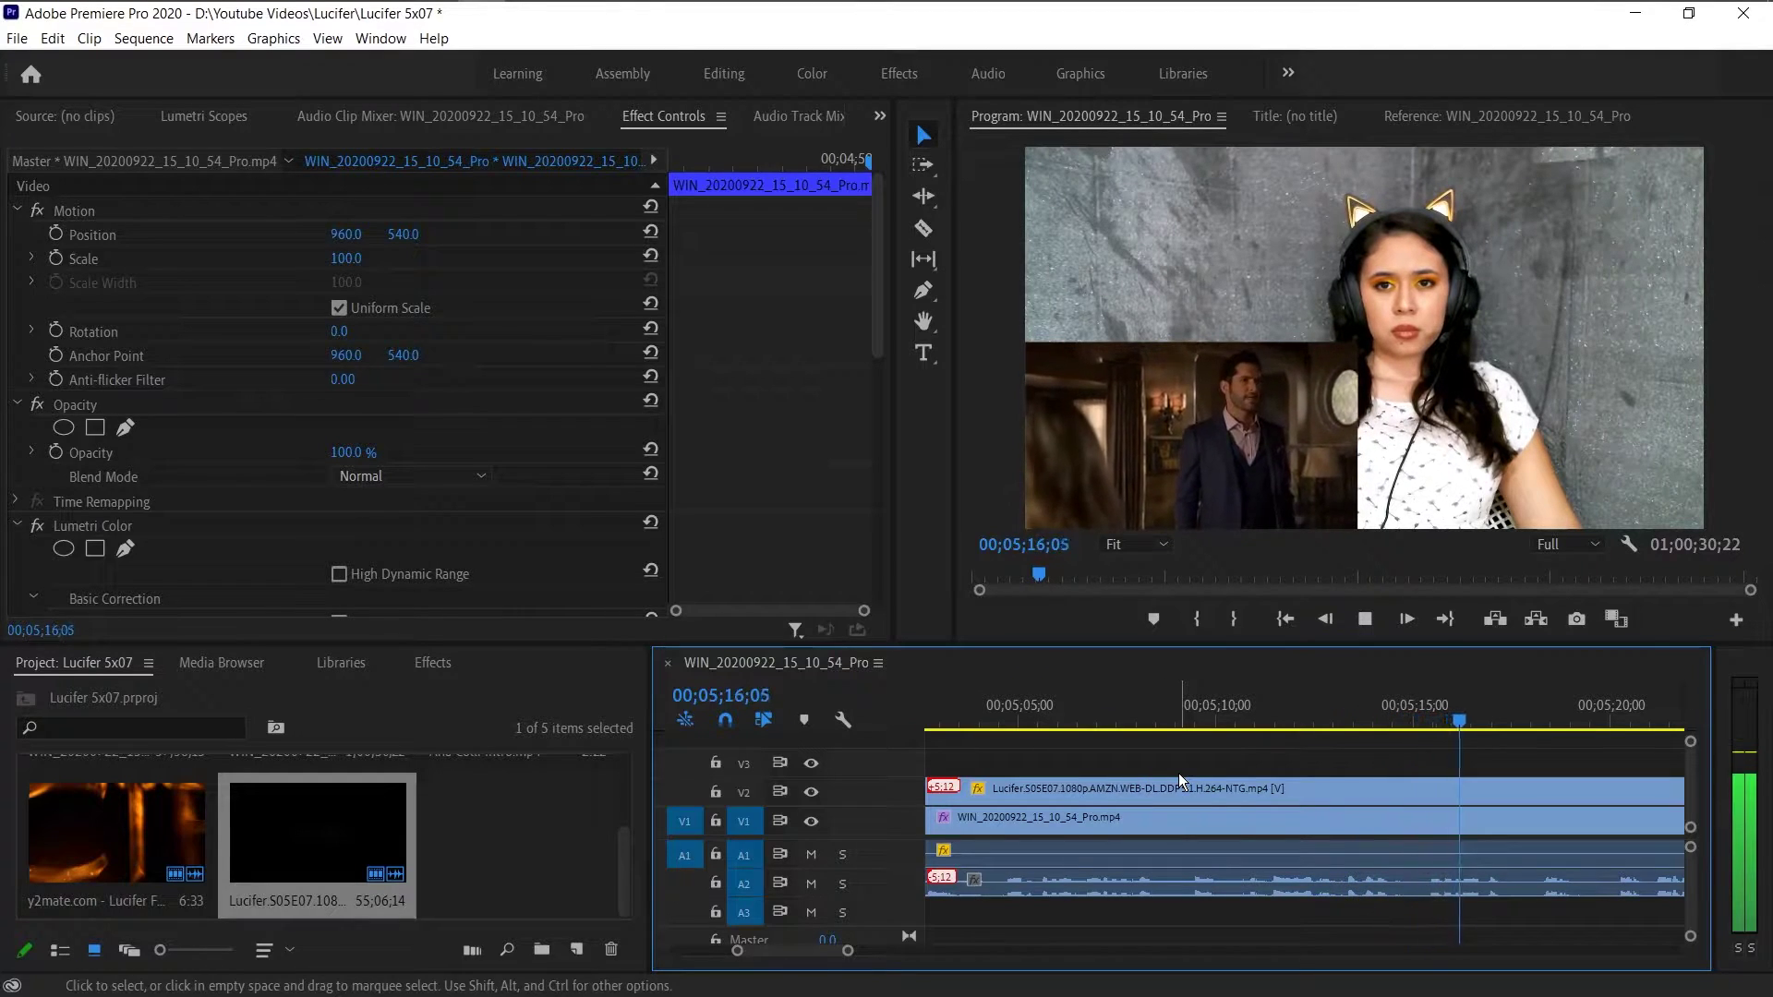
- Split the episode and recording video at 00;05;24;19 and about 00;05;18, and delete the recording's A1 audio before 00;05;24;19
key("c")
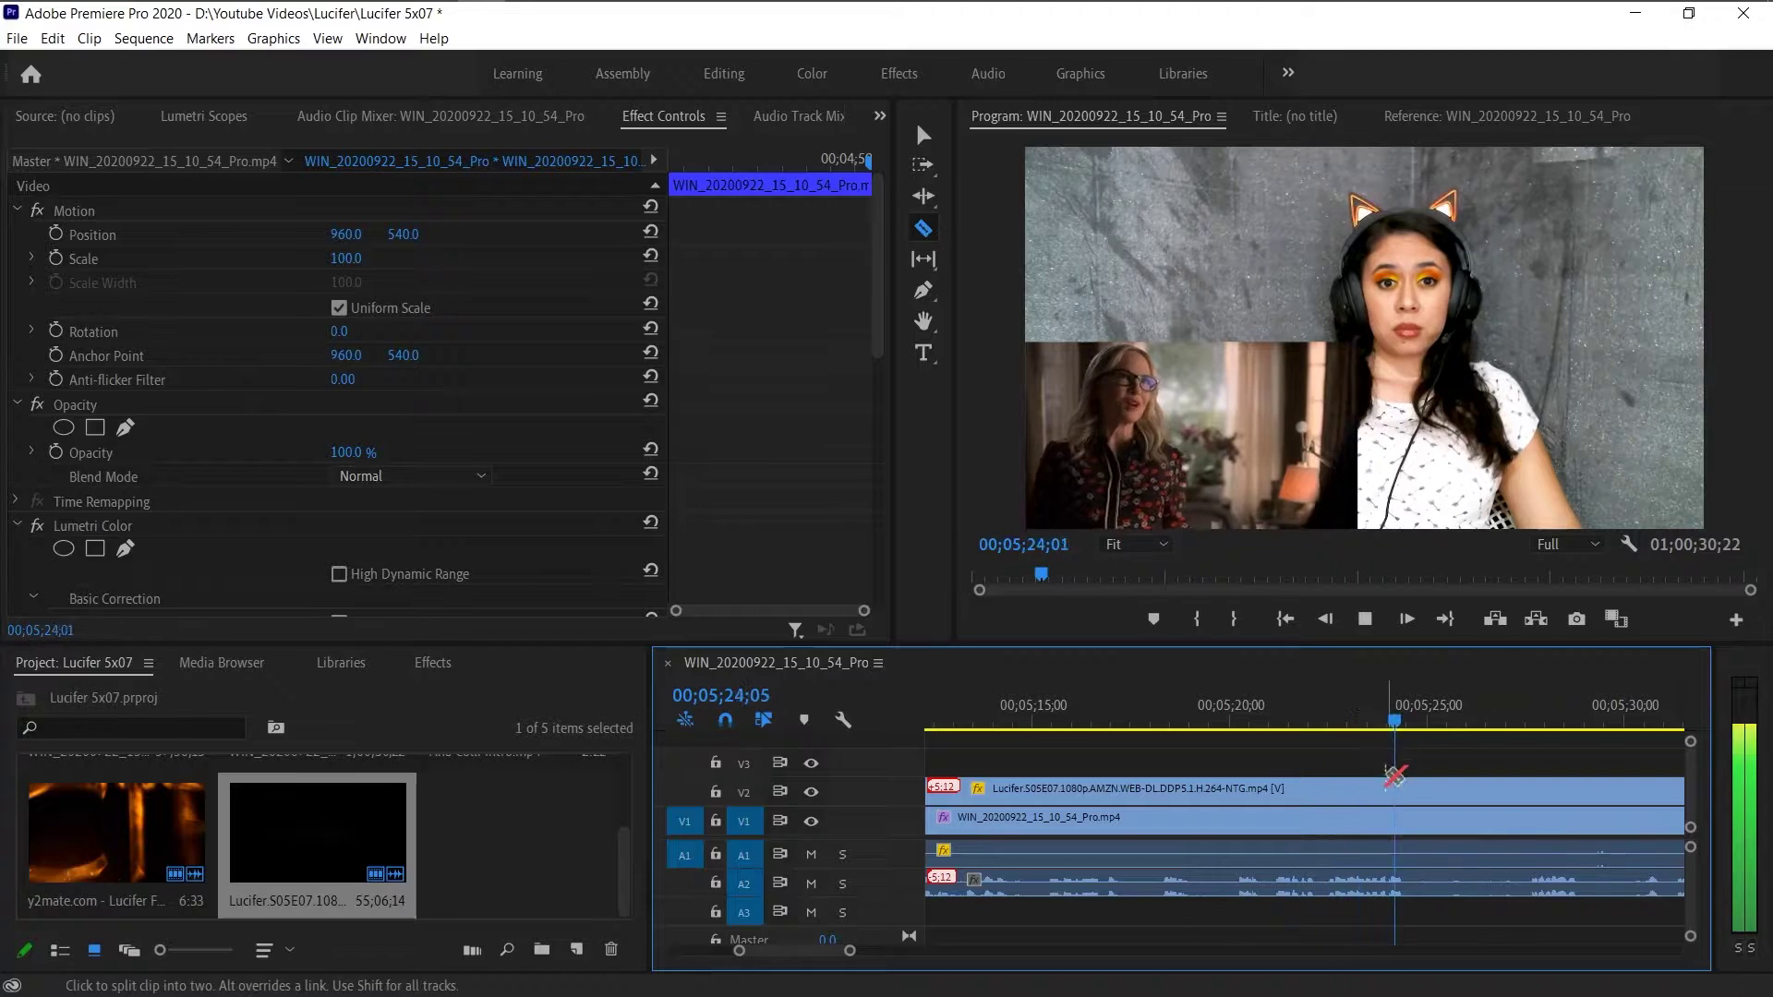
left_click(1415, 864, "shift")
left_click(1148, 709)
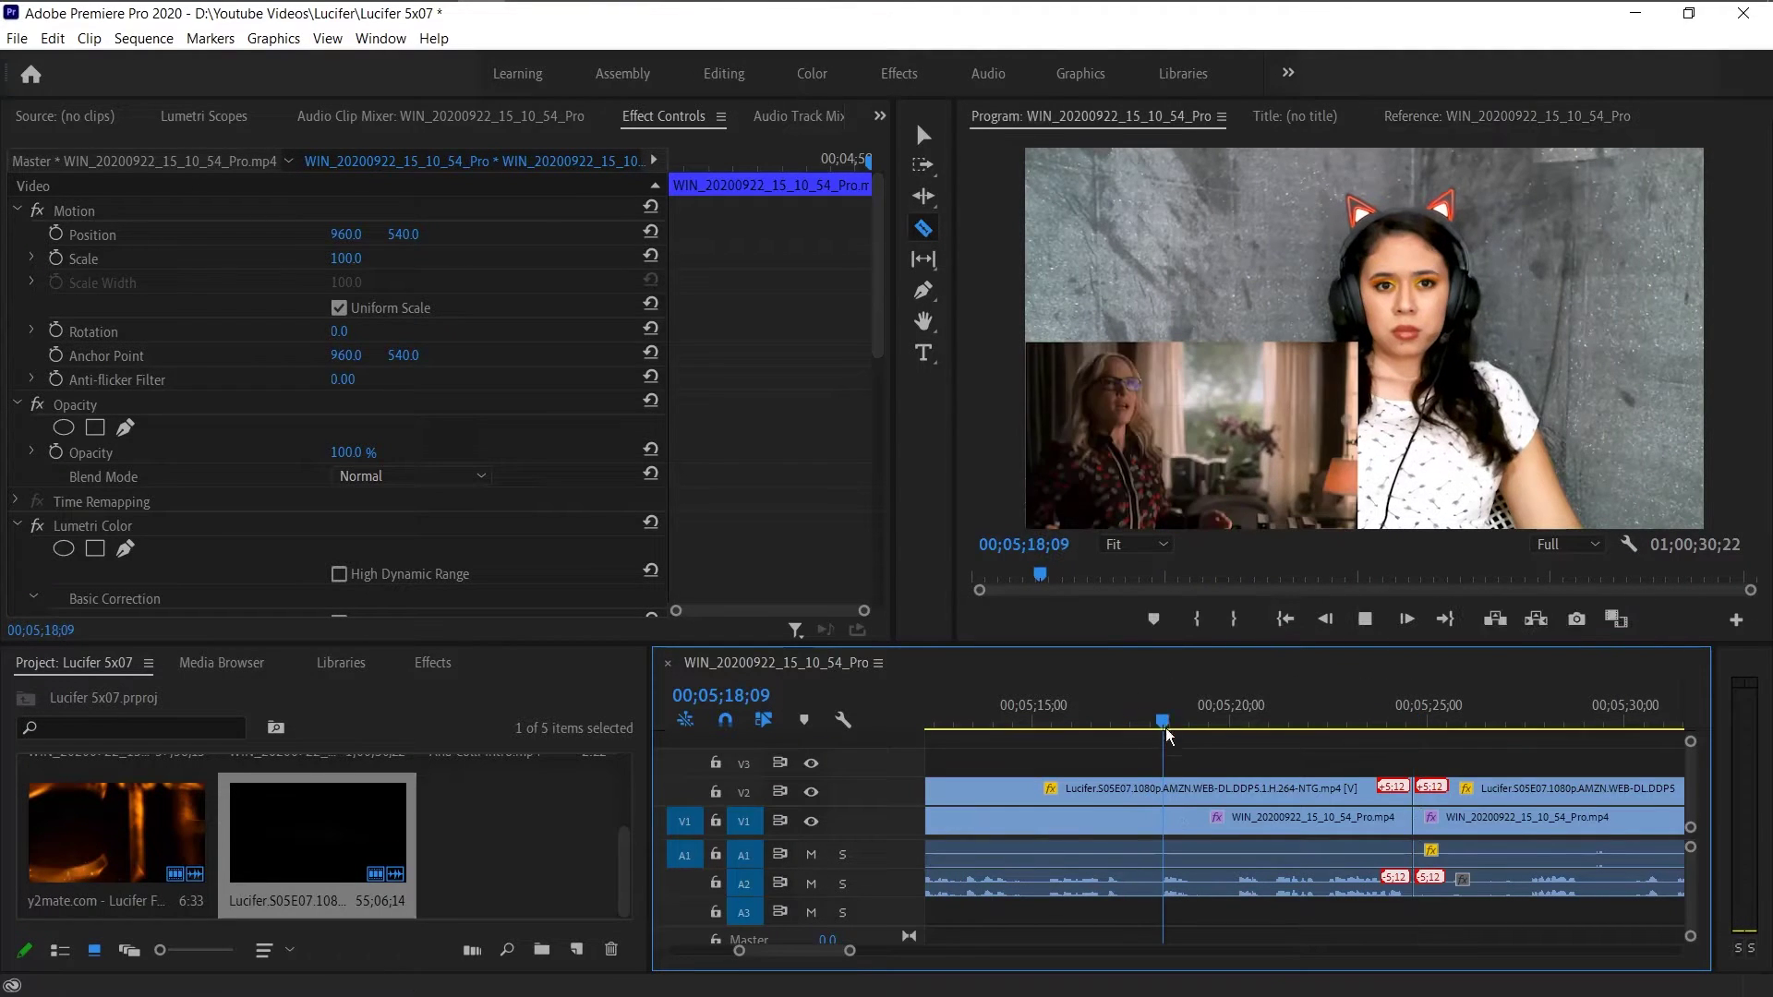
left_click(1150, 814, "shift")
key("space")
key("v")
left_click(1178, 853)
key("Delete")
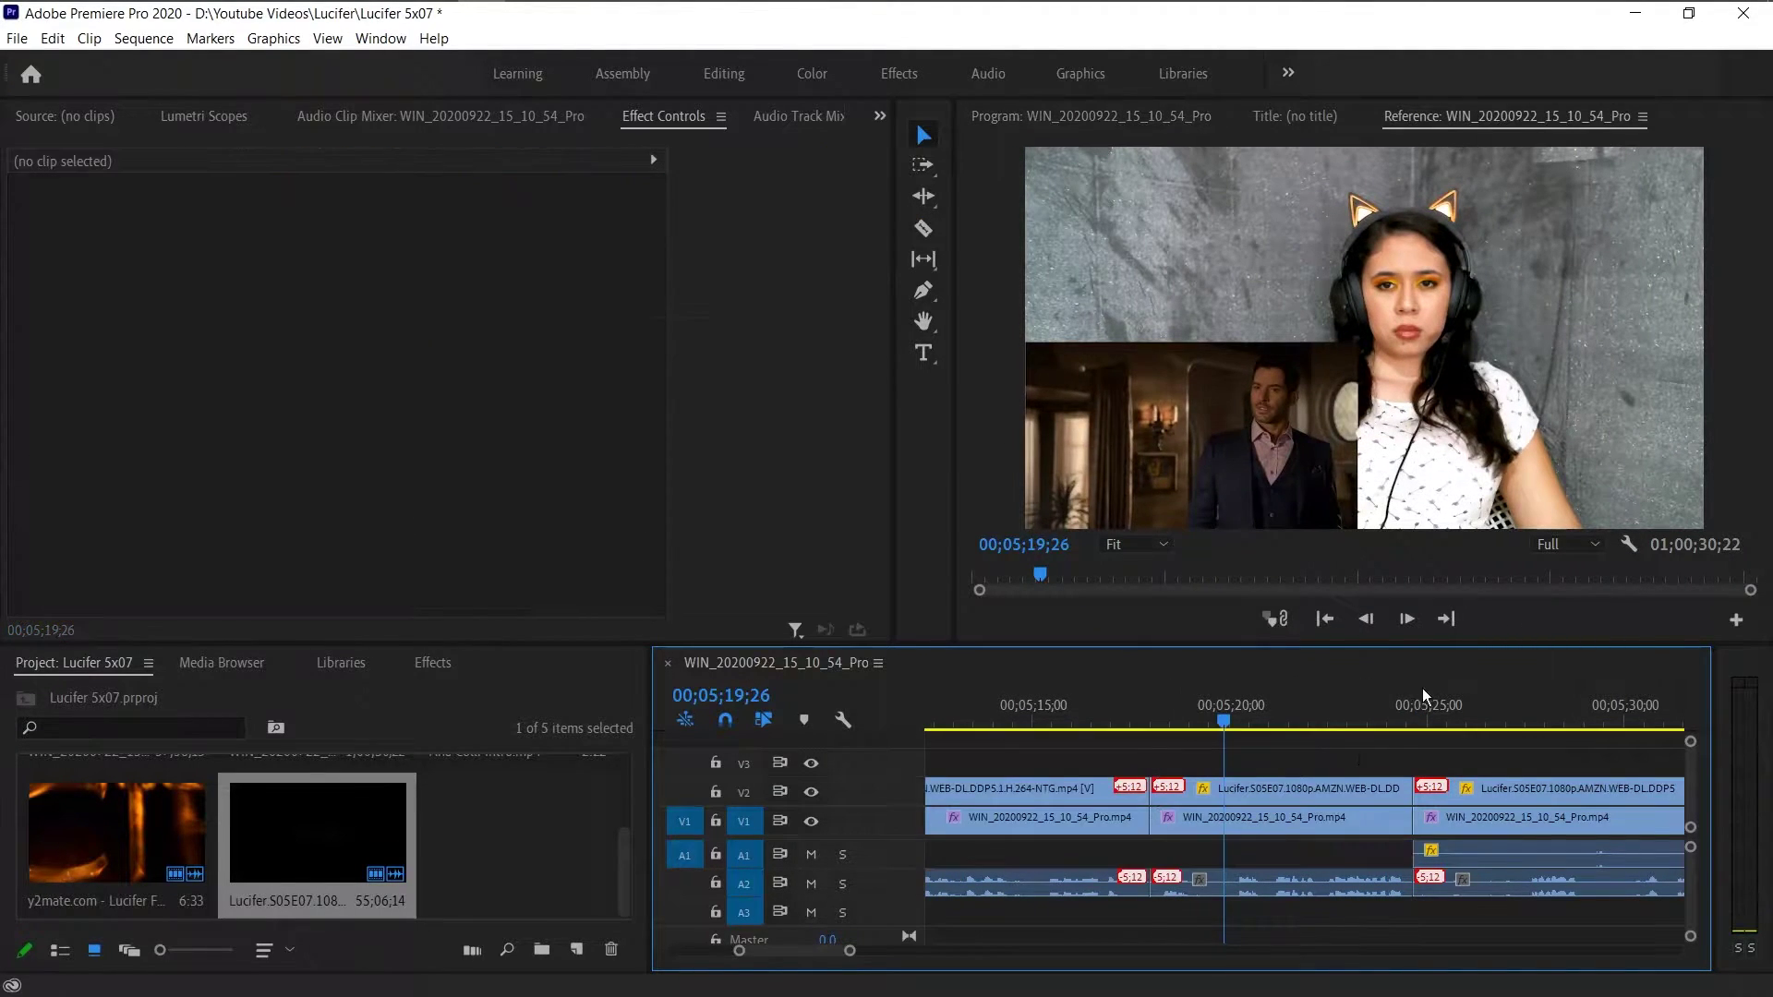
- Play on from 00;05;24;19 to find the next reaction and split the clips at about 00;05;31
left_click(1464, 707)
scroll(1442, 749, "down", 2)
key("space")
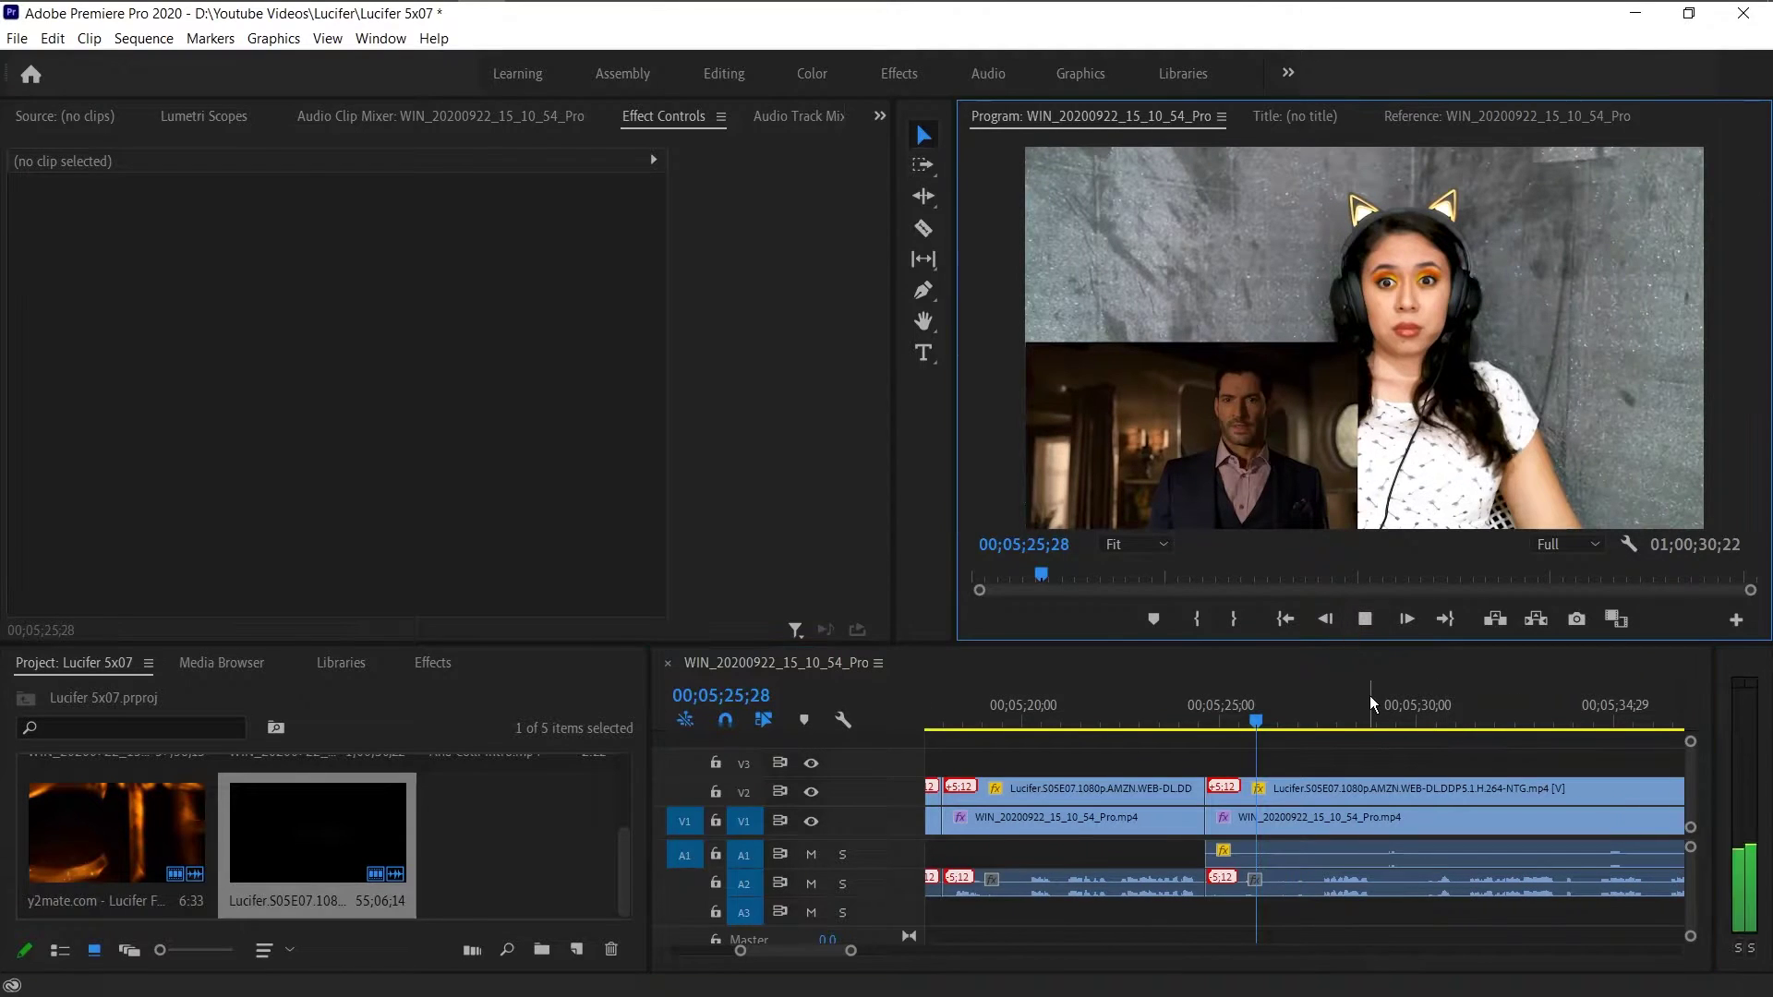
scroll(1369, 777, "down", 1)
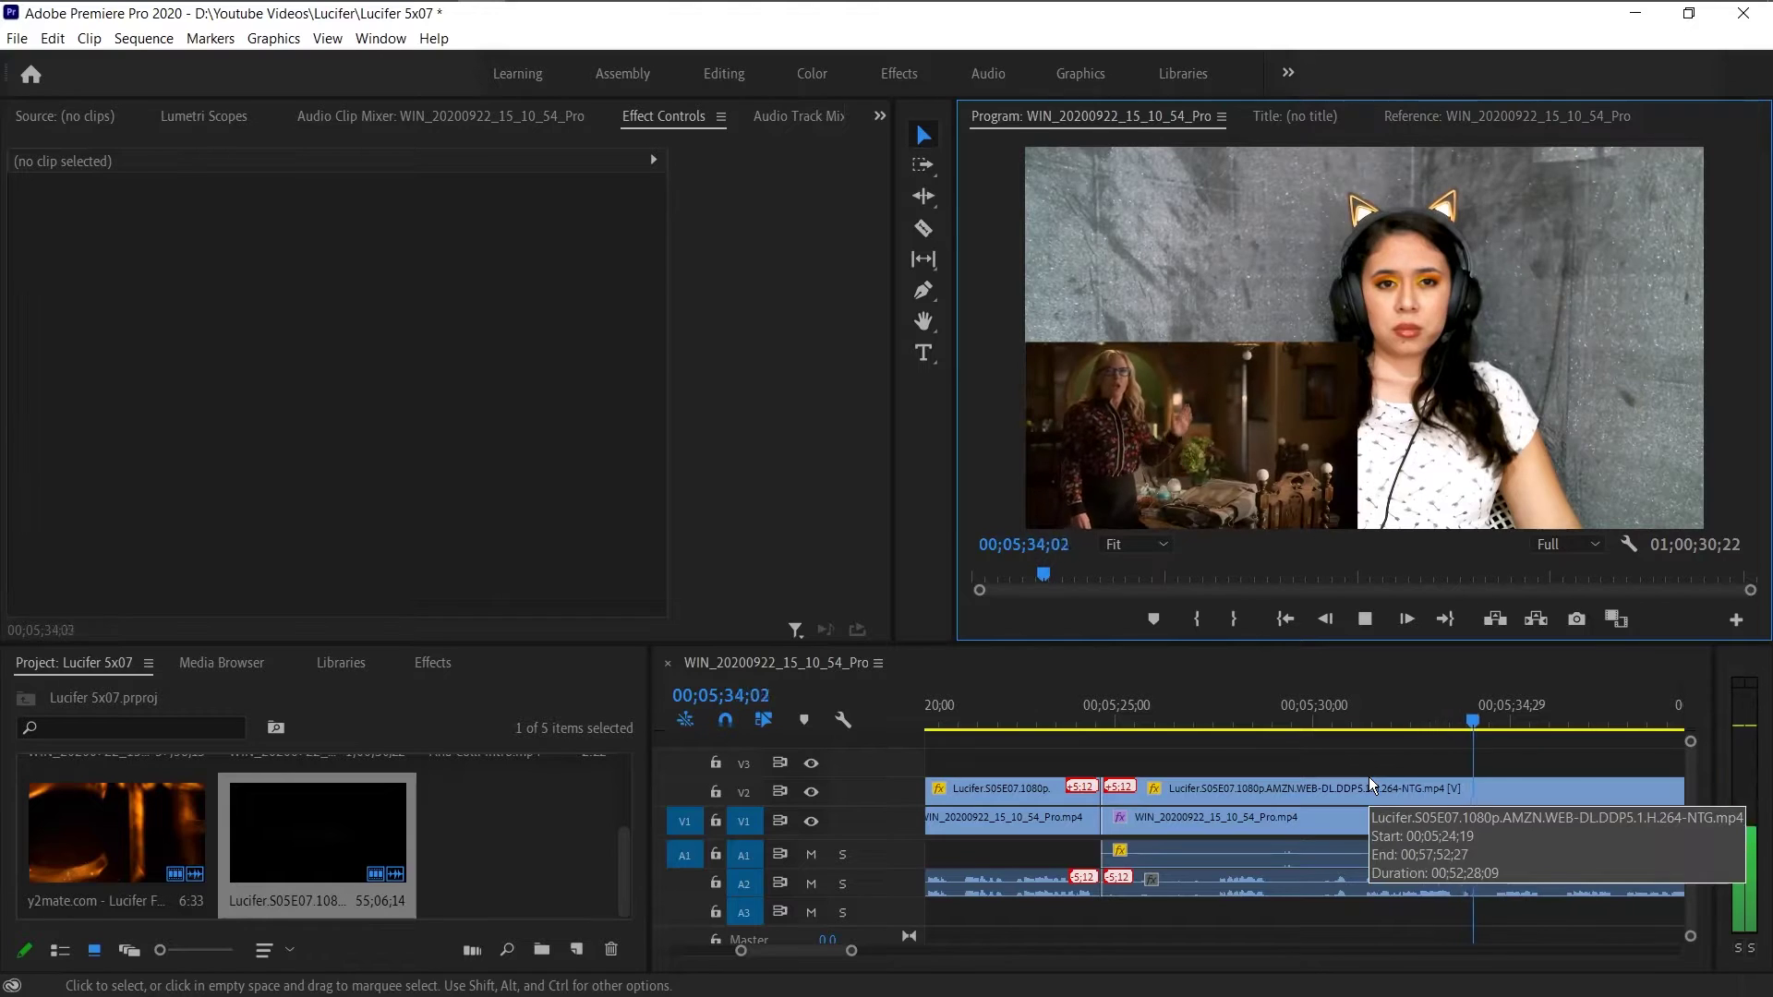
key("space")
left_click(1355, 694)
key("space")
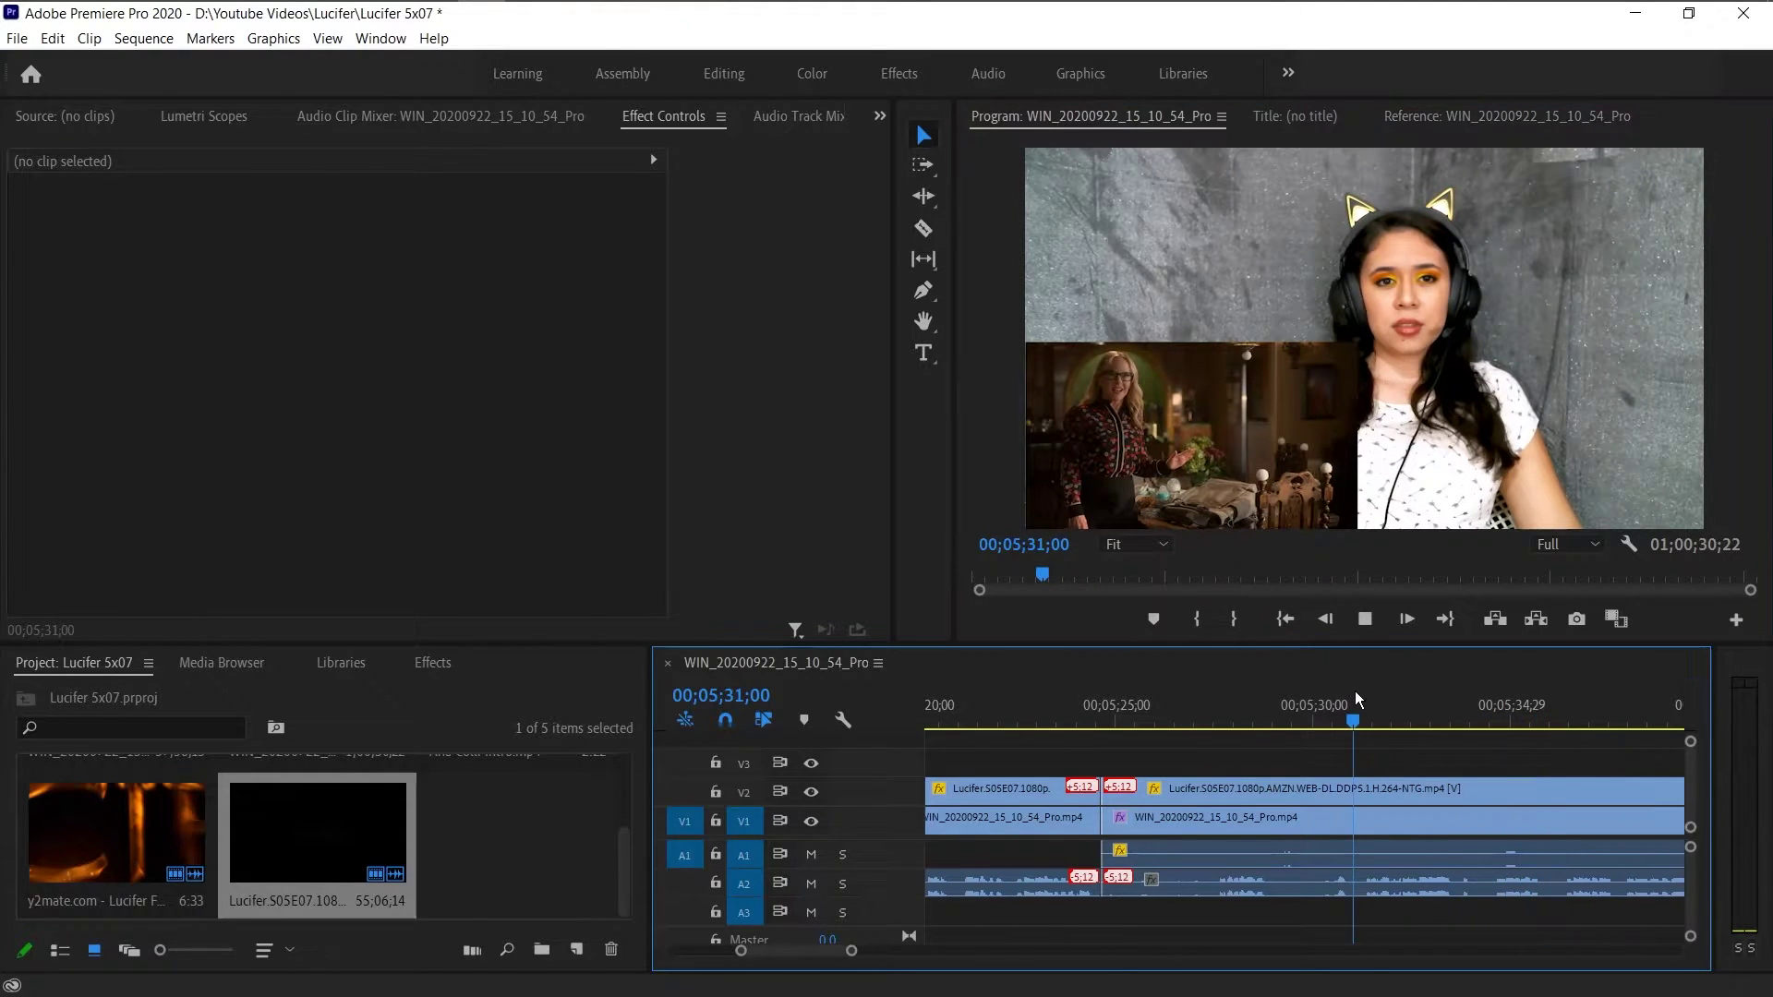
key("c")
left_click(1356, 876)
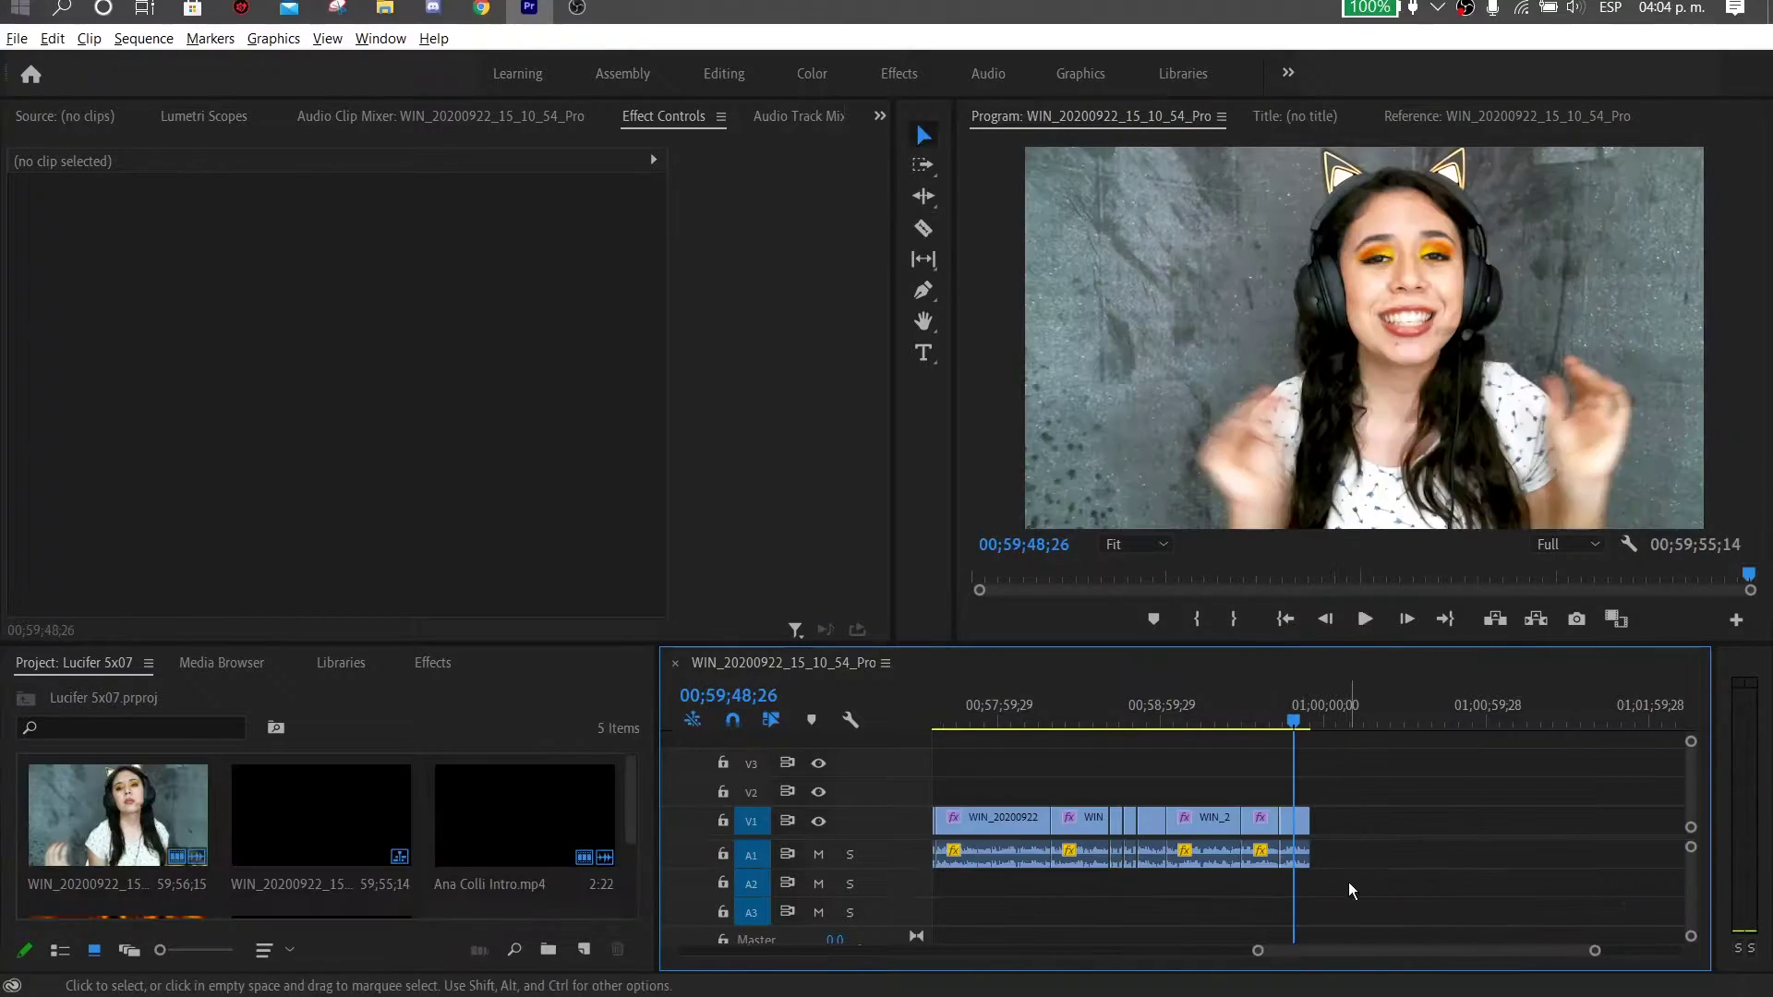
- Review the edited sequence from its end back to its beginning, and play back the section between about 00;10;26 and 00;10;51
left_click_drag(1259, 951, 1108, 952)
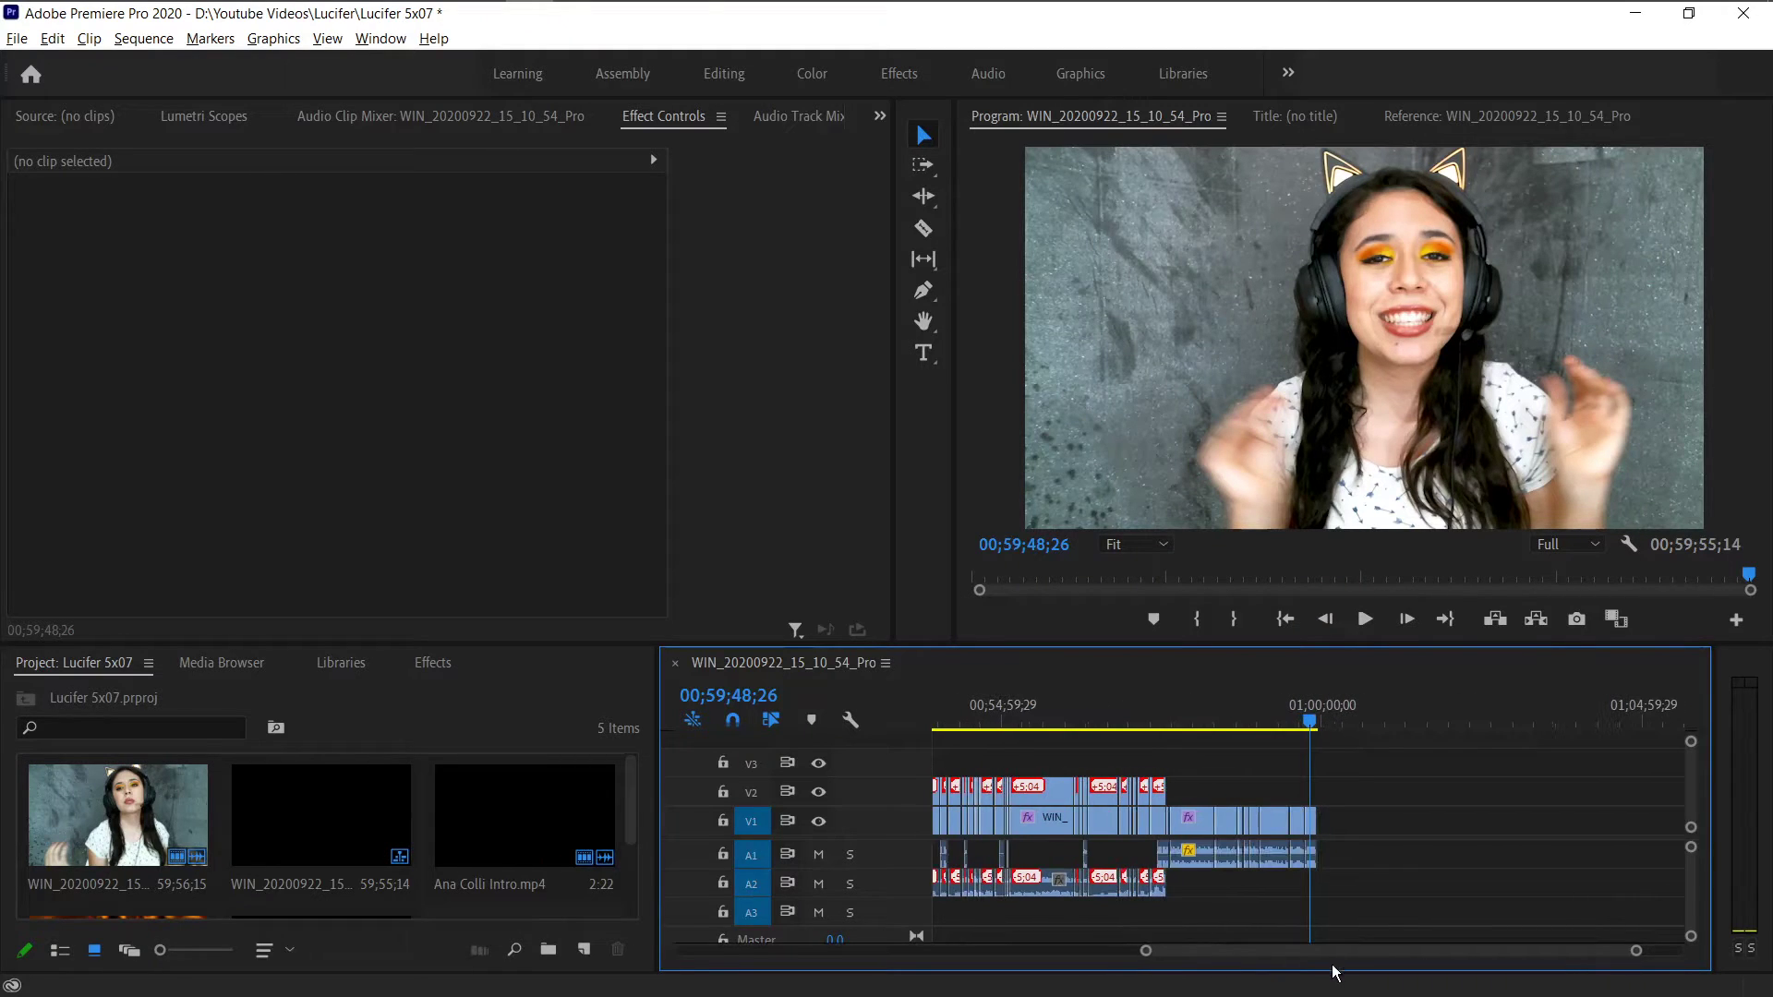
left_click_drag(1294, 950, 1200, 929)
left_click_drag(1188, 929, 832, 940)
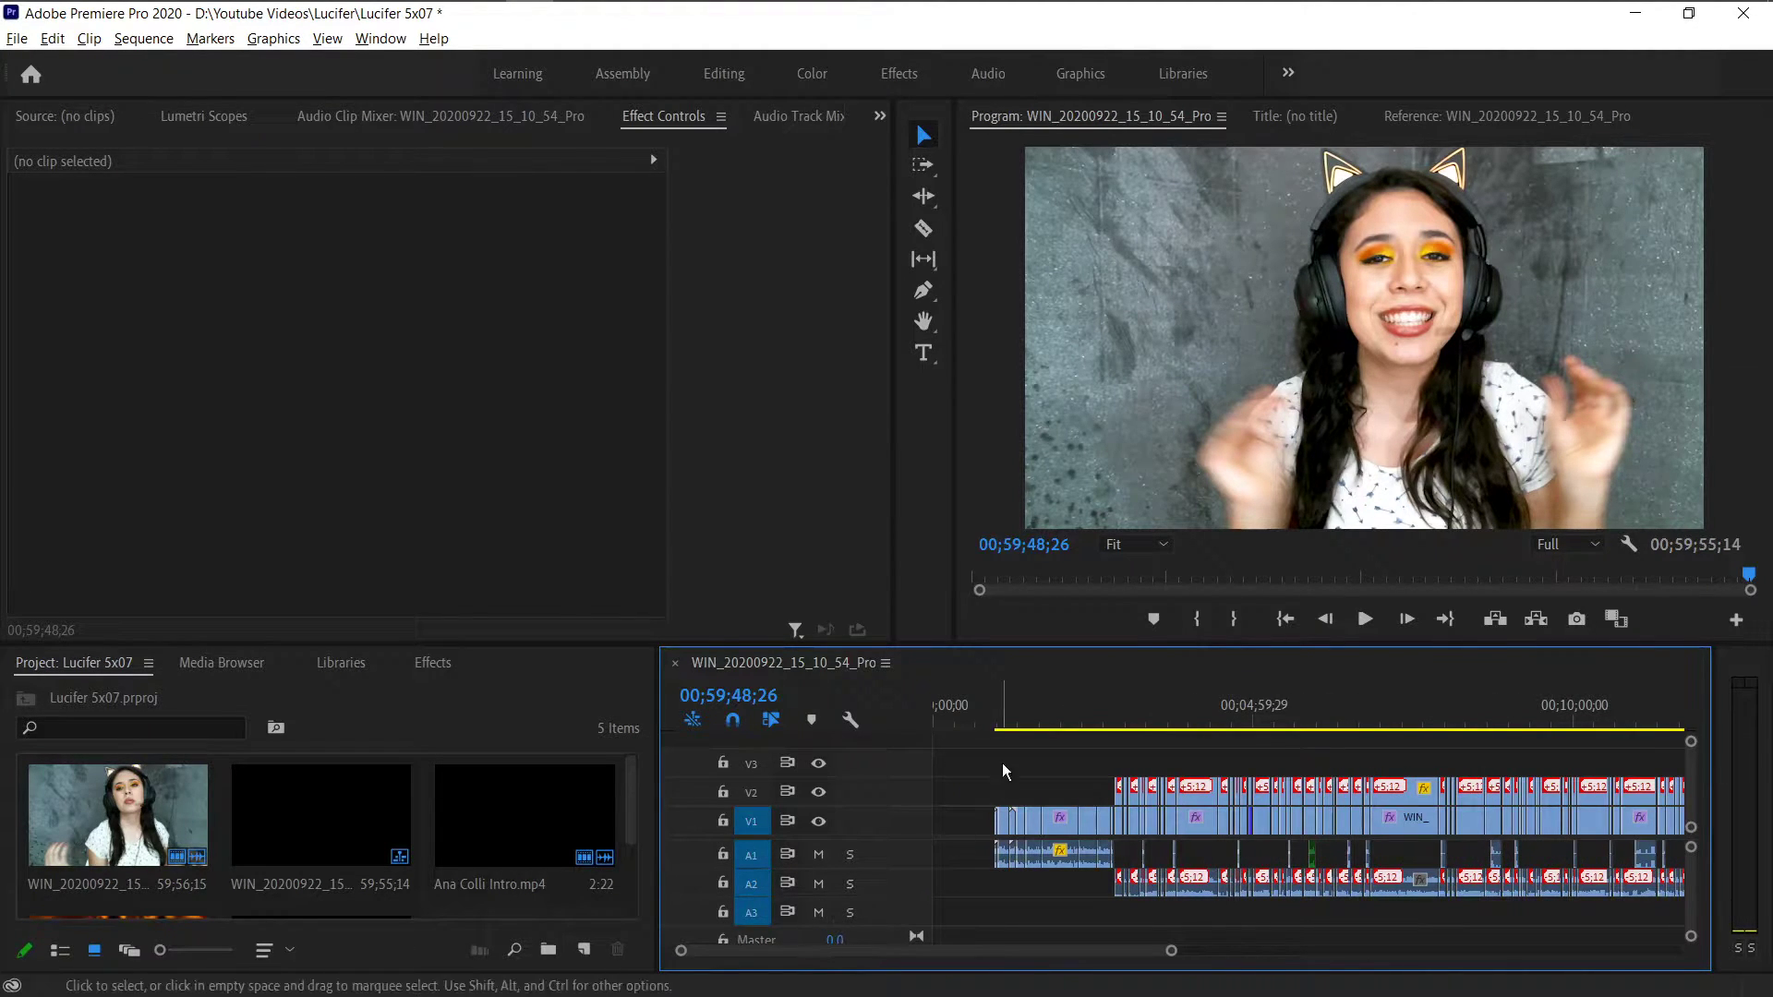
left_click(990, 722)
left_click(1376, 725)
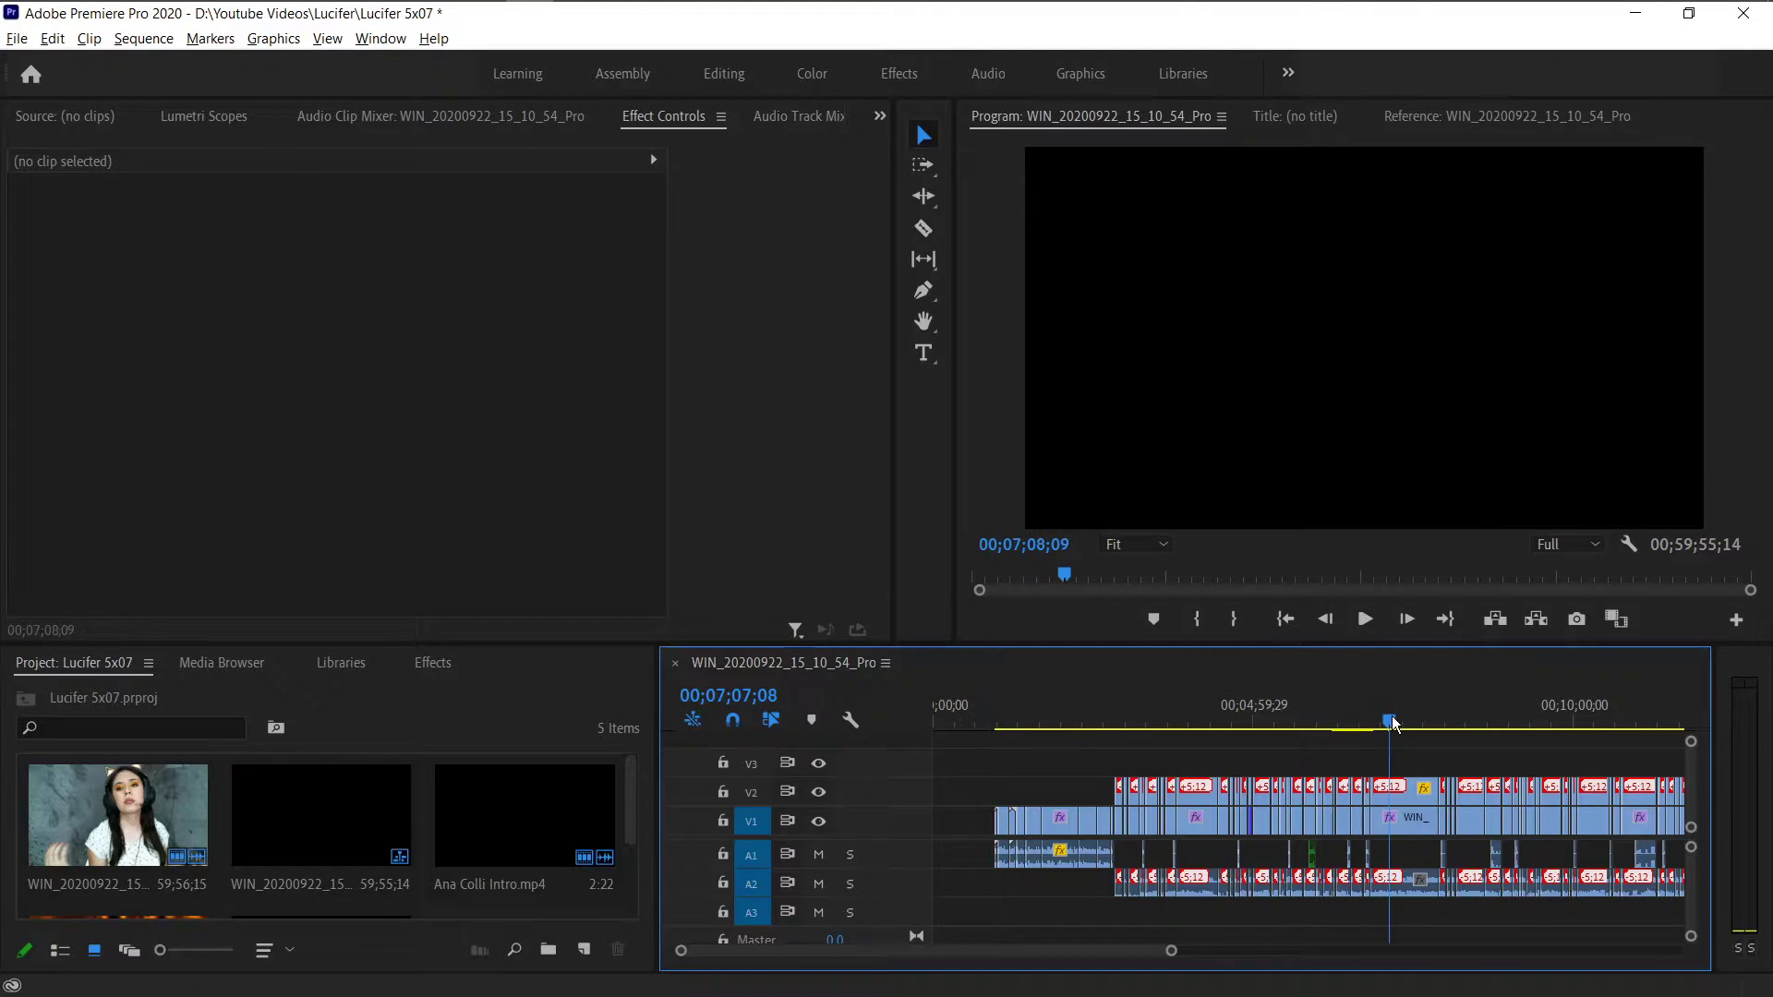
scroll(1402, 803, "down", 2)
left_click_drag(1381, 725, 1429, 724)
scroll(1192, 864, "down", 3)
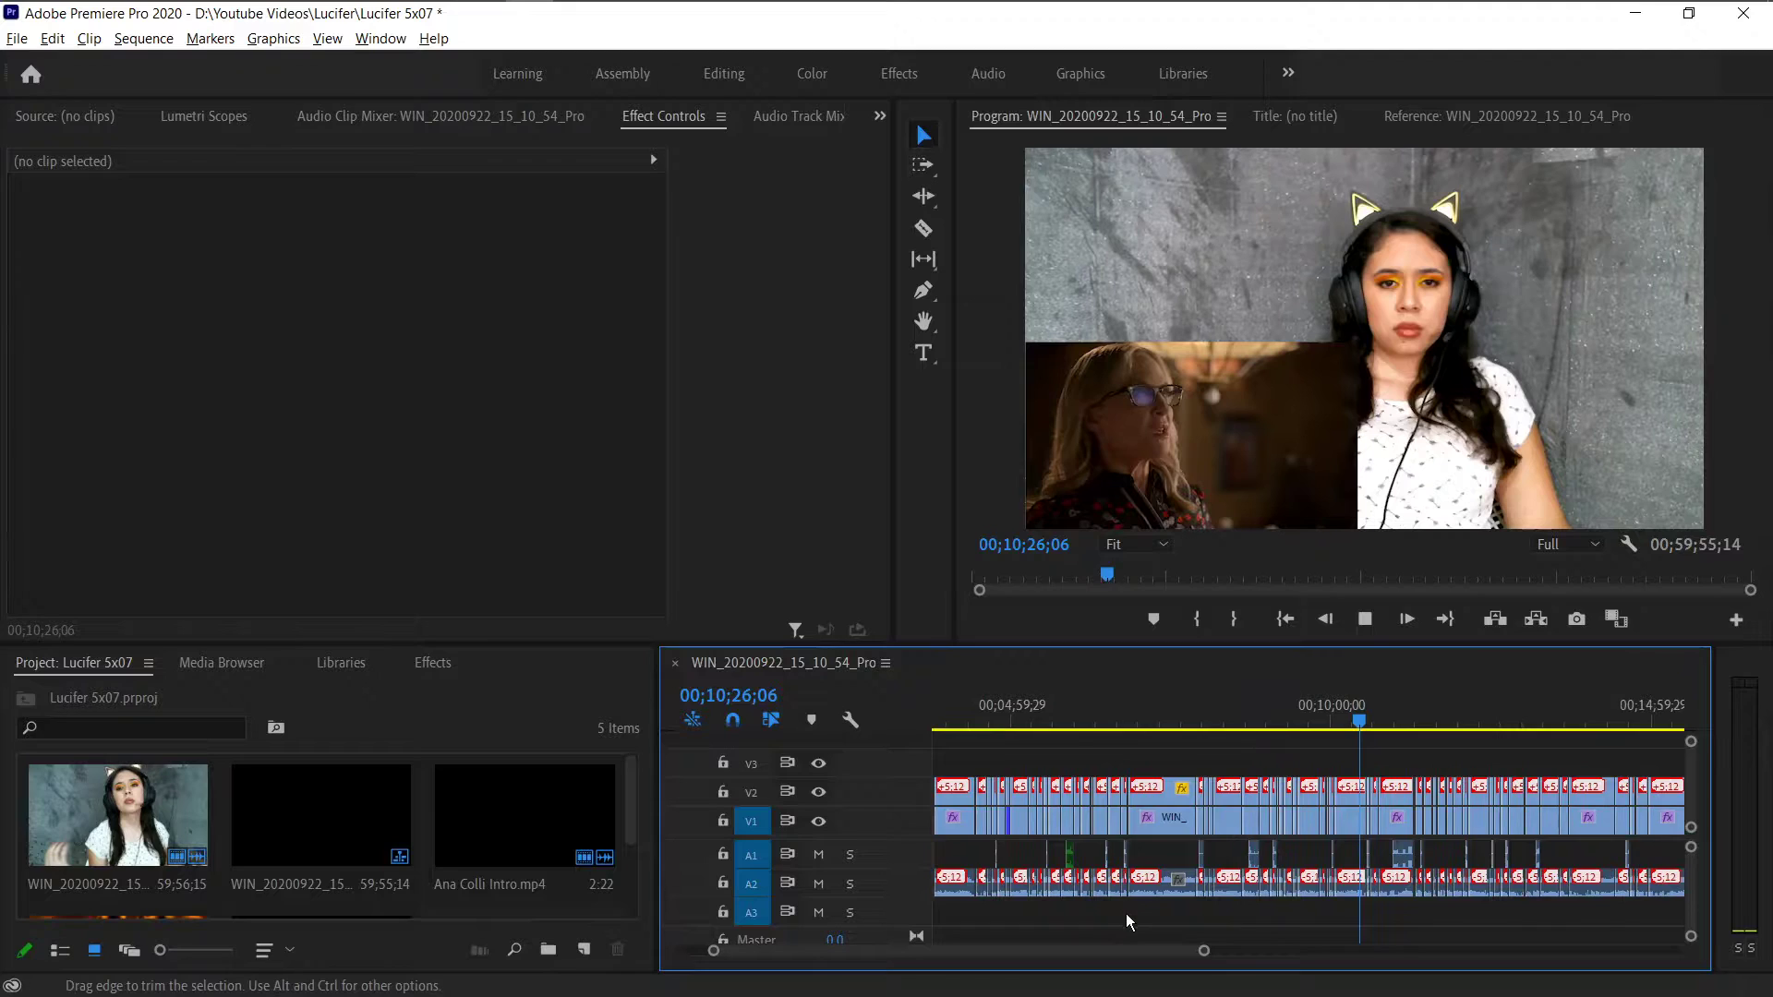
scroll(1227, 854, "down", 1)
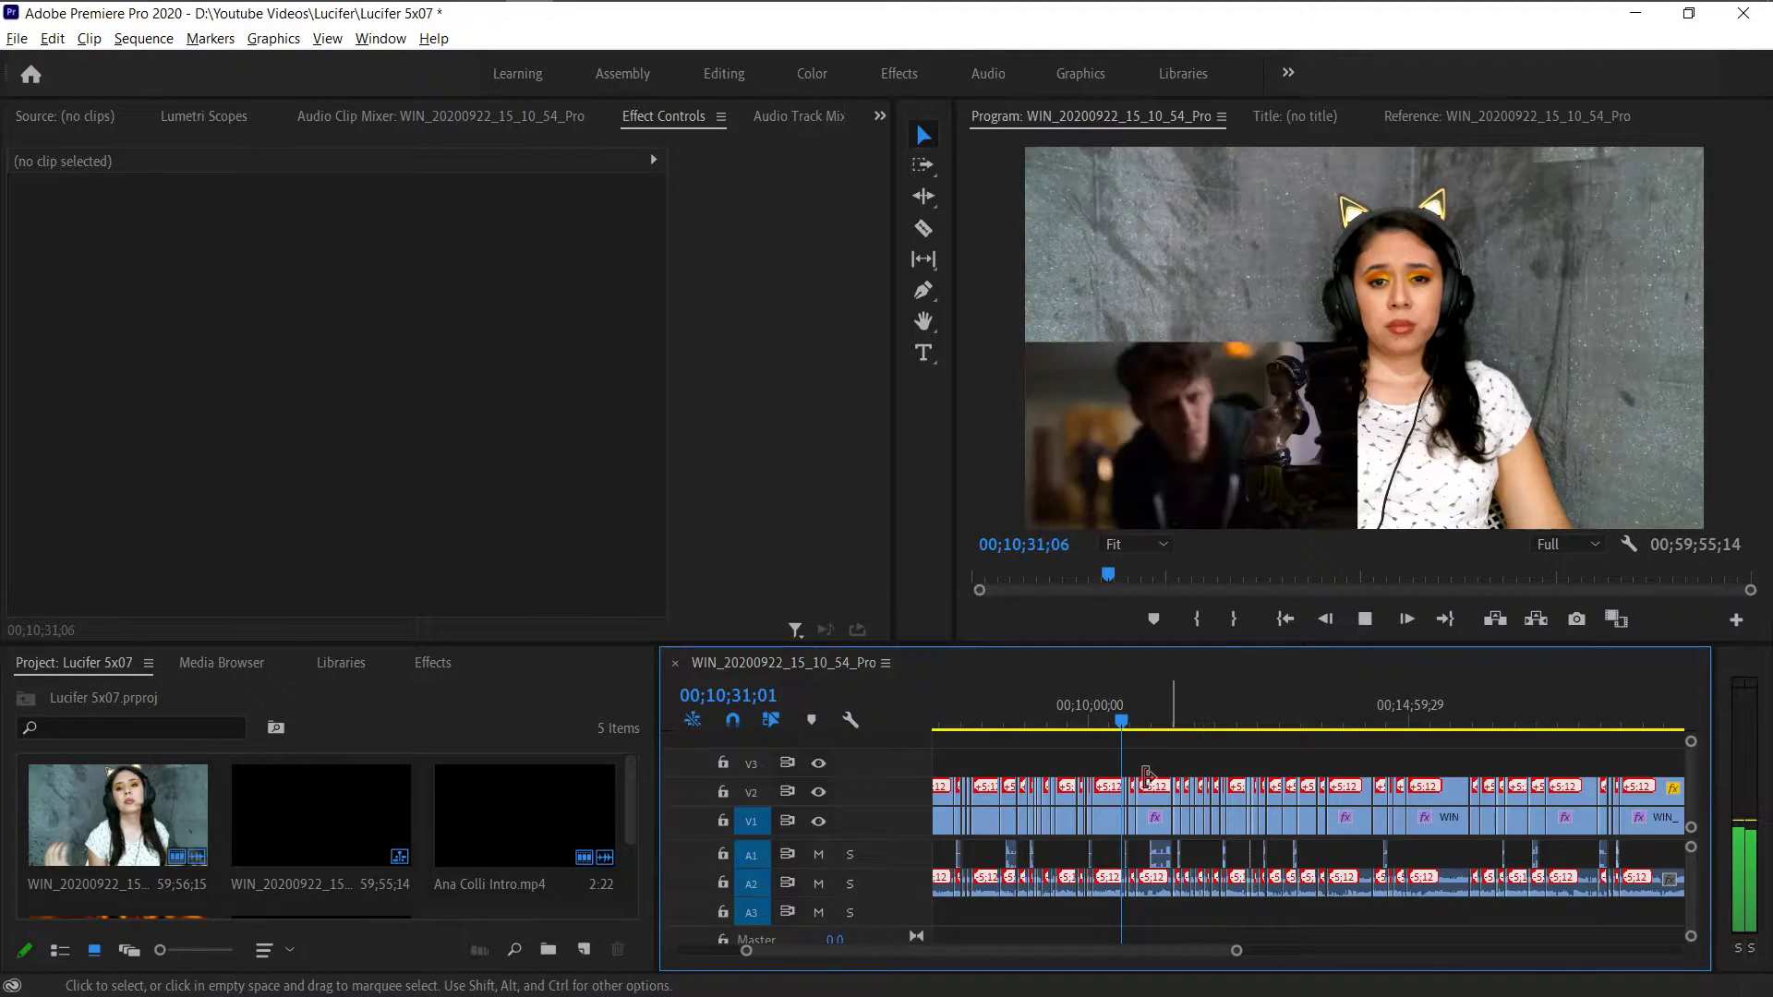
key("space")
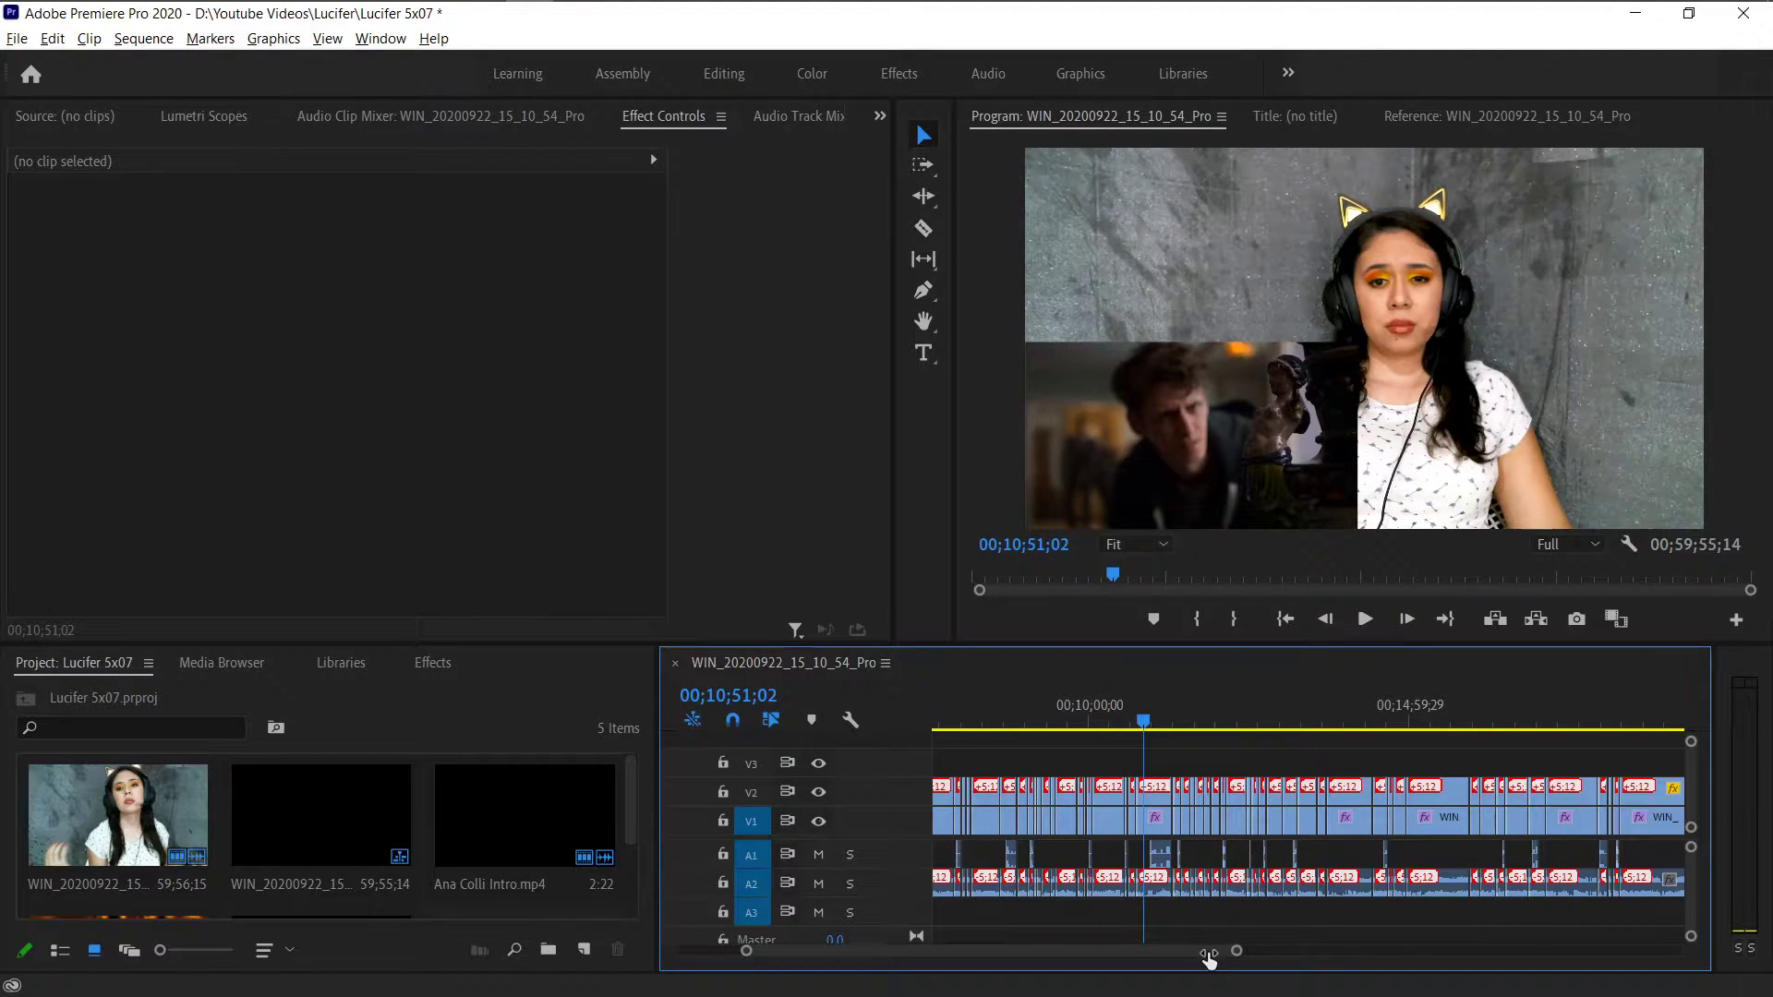
- Review the cuts and the picture-in-picture episode in the sequence between about 00;11;02 and 00;12;04
left_click_drag(1209, 959, 1097, 948)
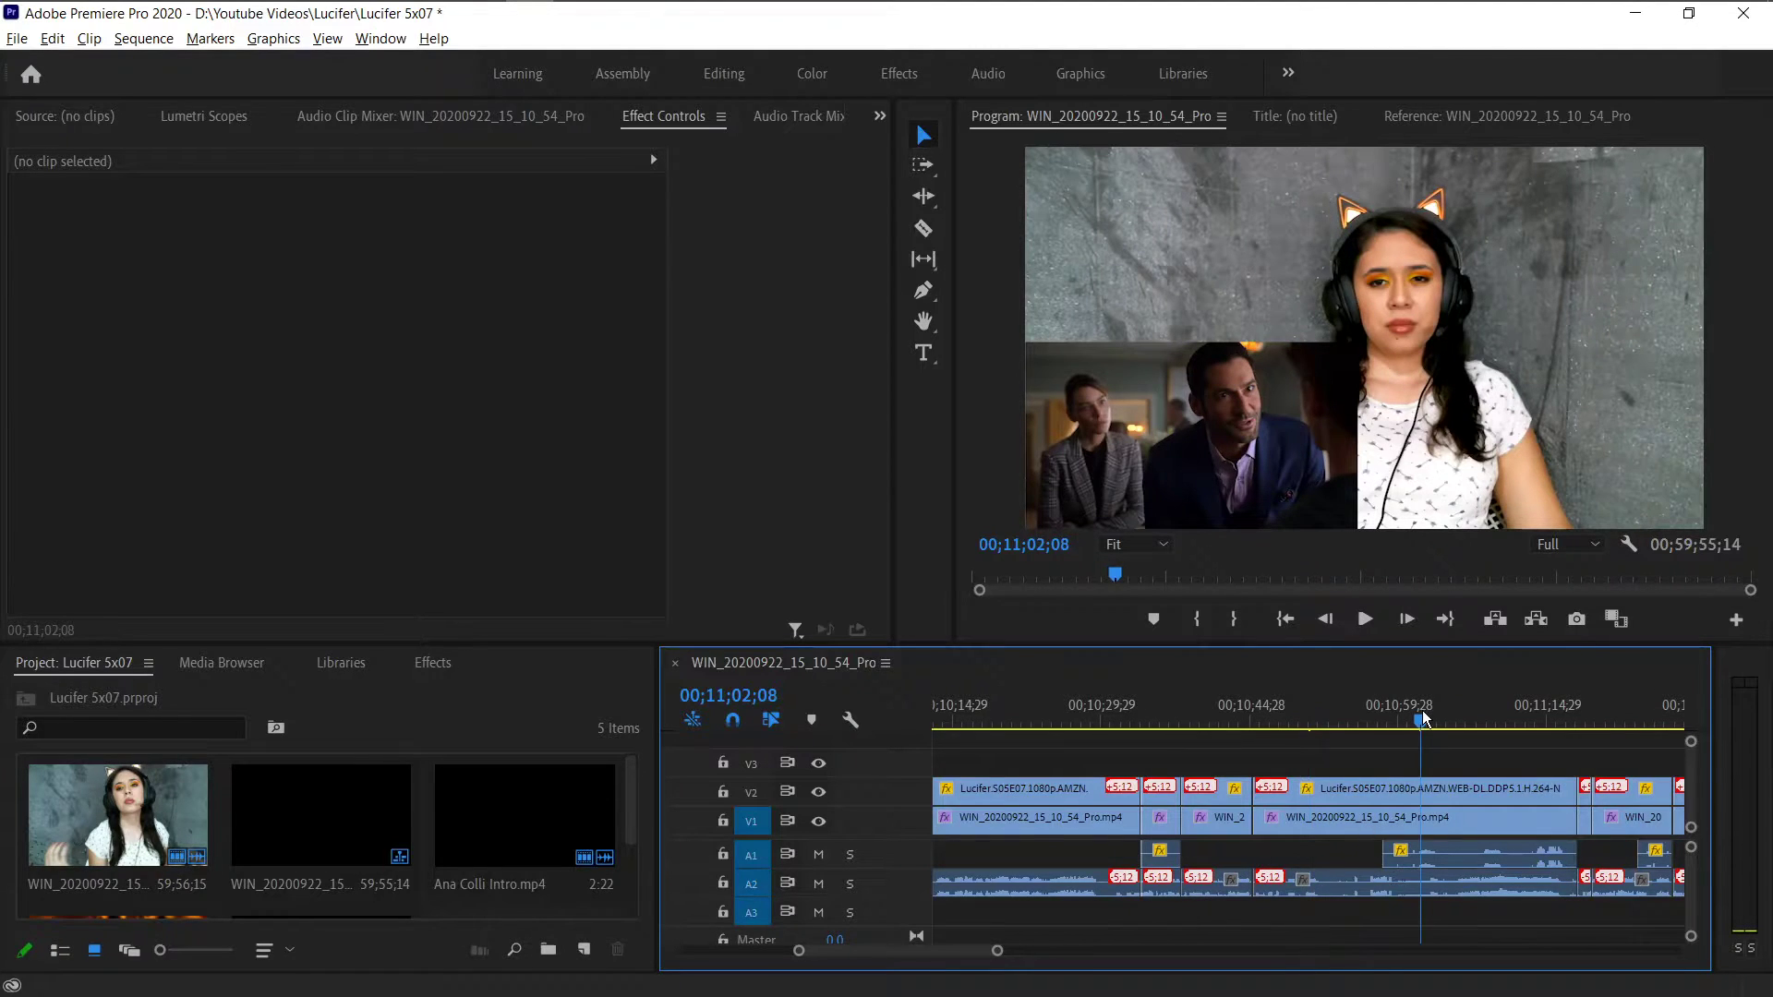
left_click(1478, 712)
scroll(1487, 722, "down", 2)
left_click(1467, 711)
scroll(1467, 711, "down", 2)
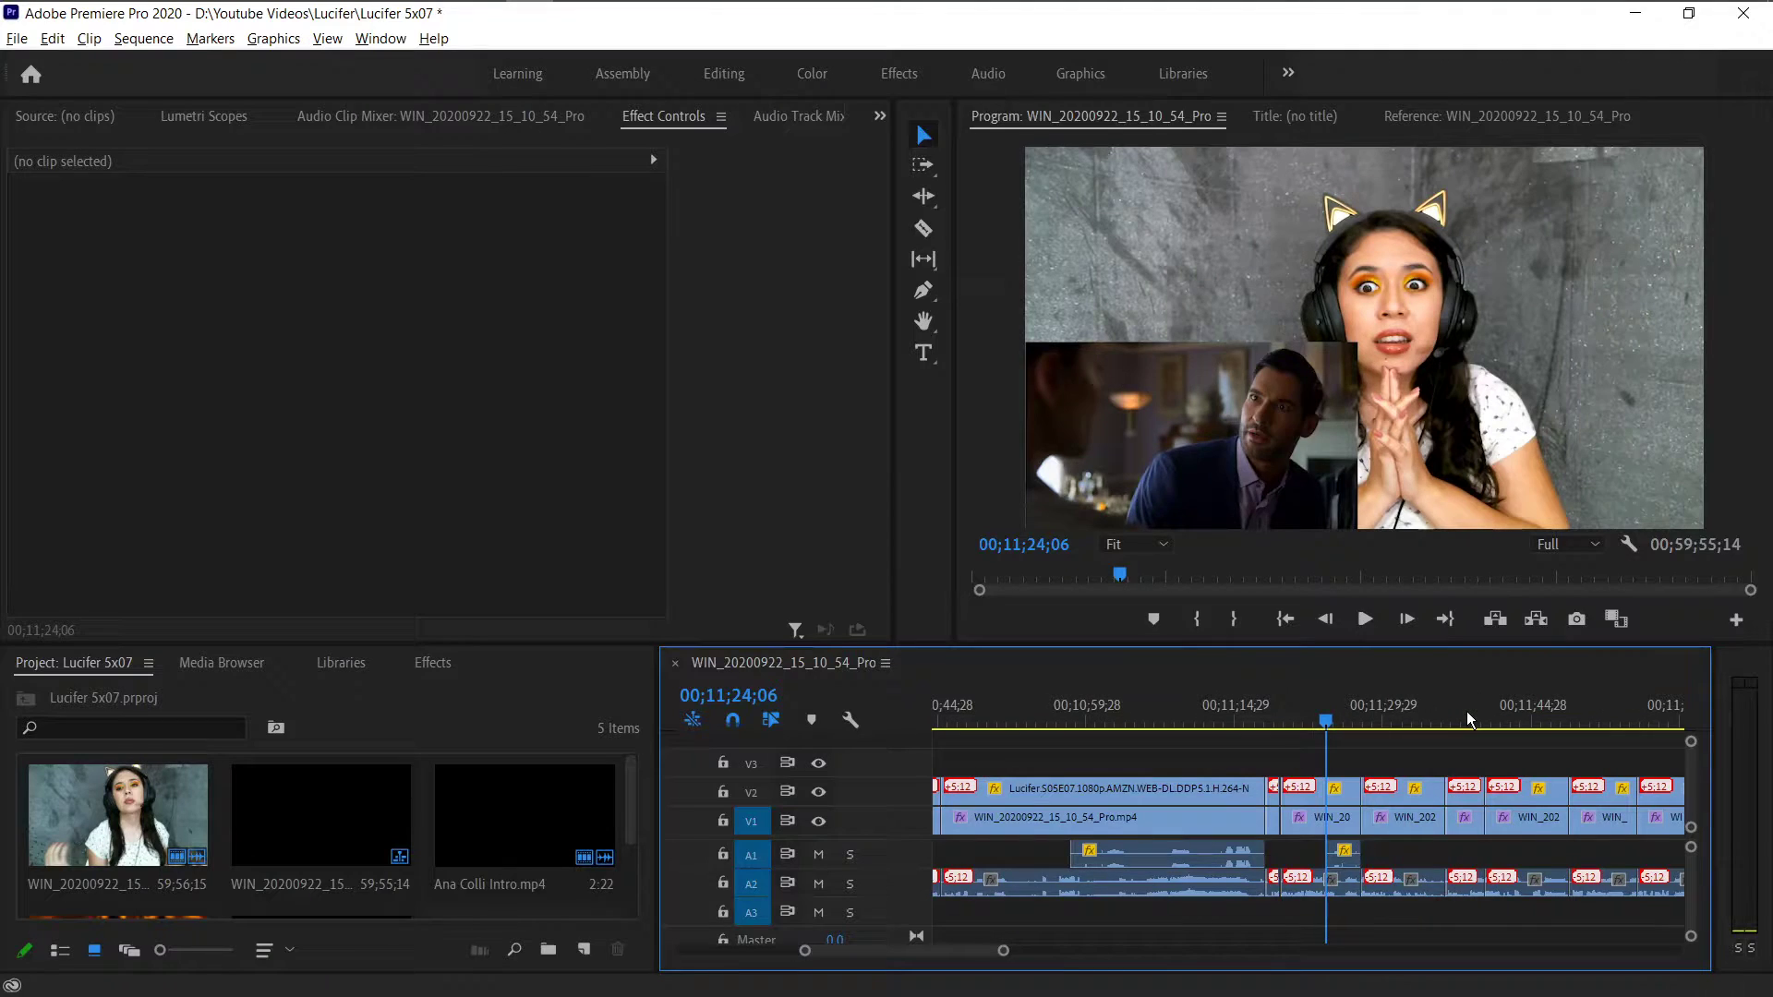
scroll(1466, 712, "up", 3)
scroll(1398, 730, "down", 12)
left_click(1380, 721)
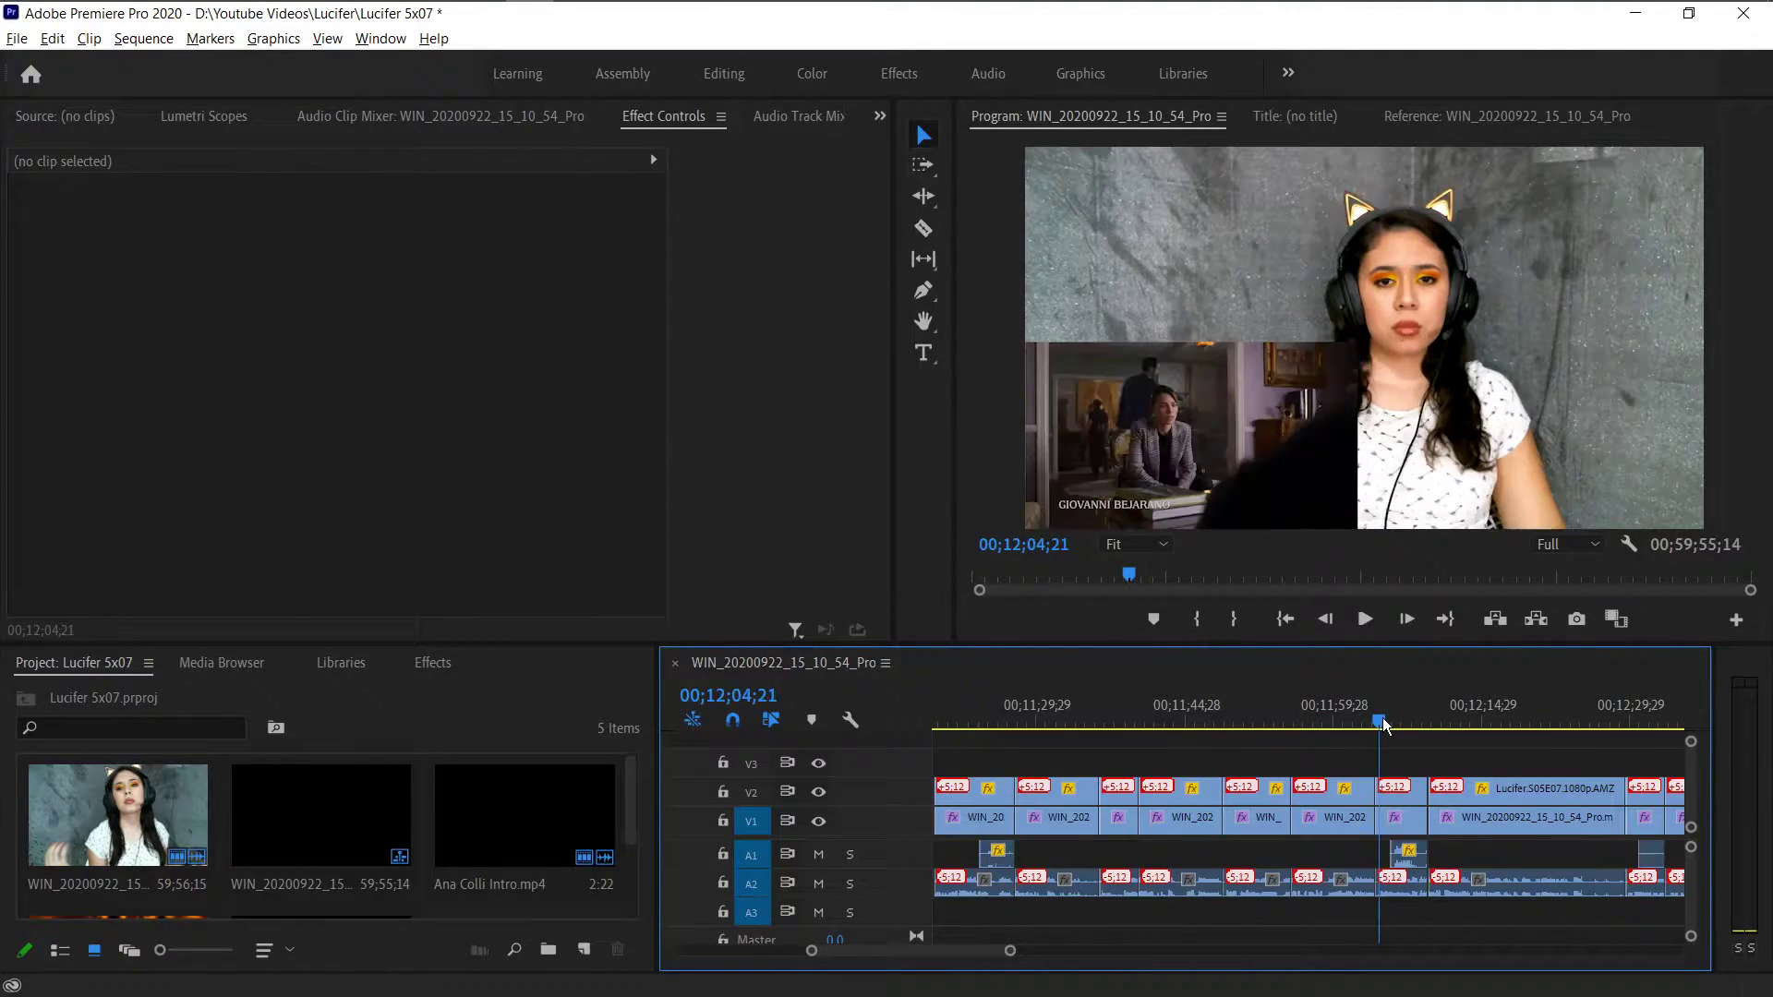
left_click(1292, 716)
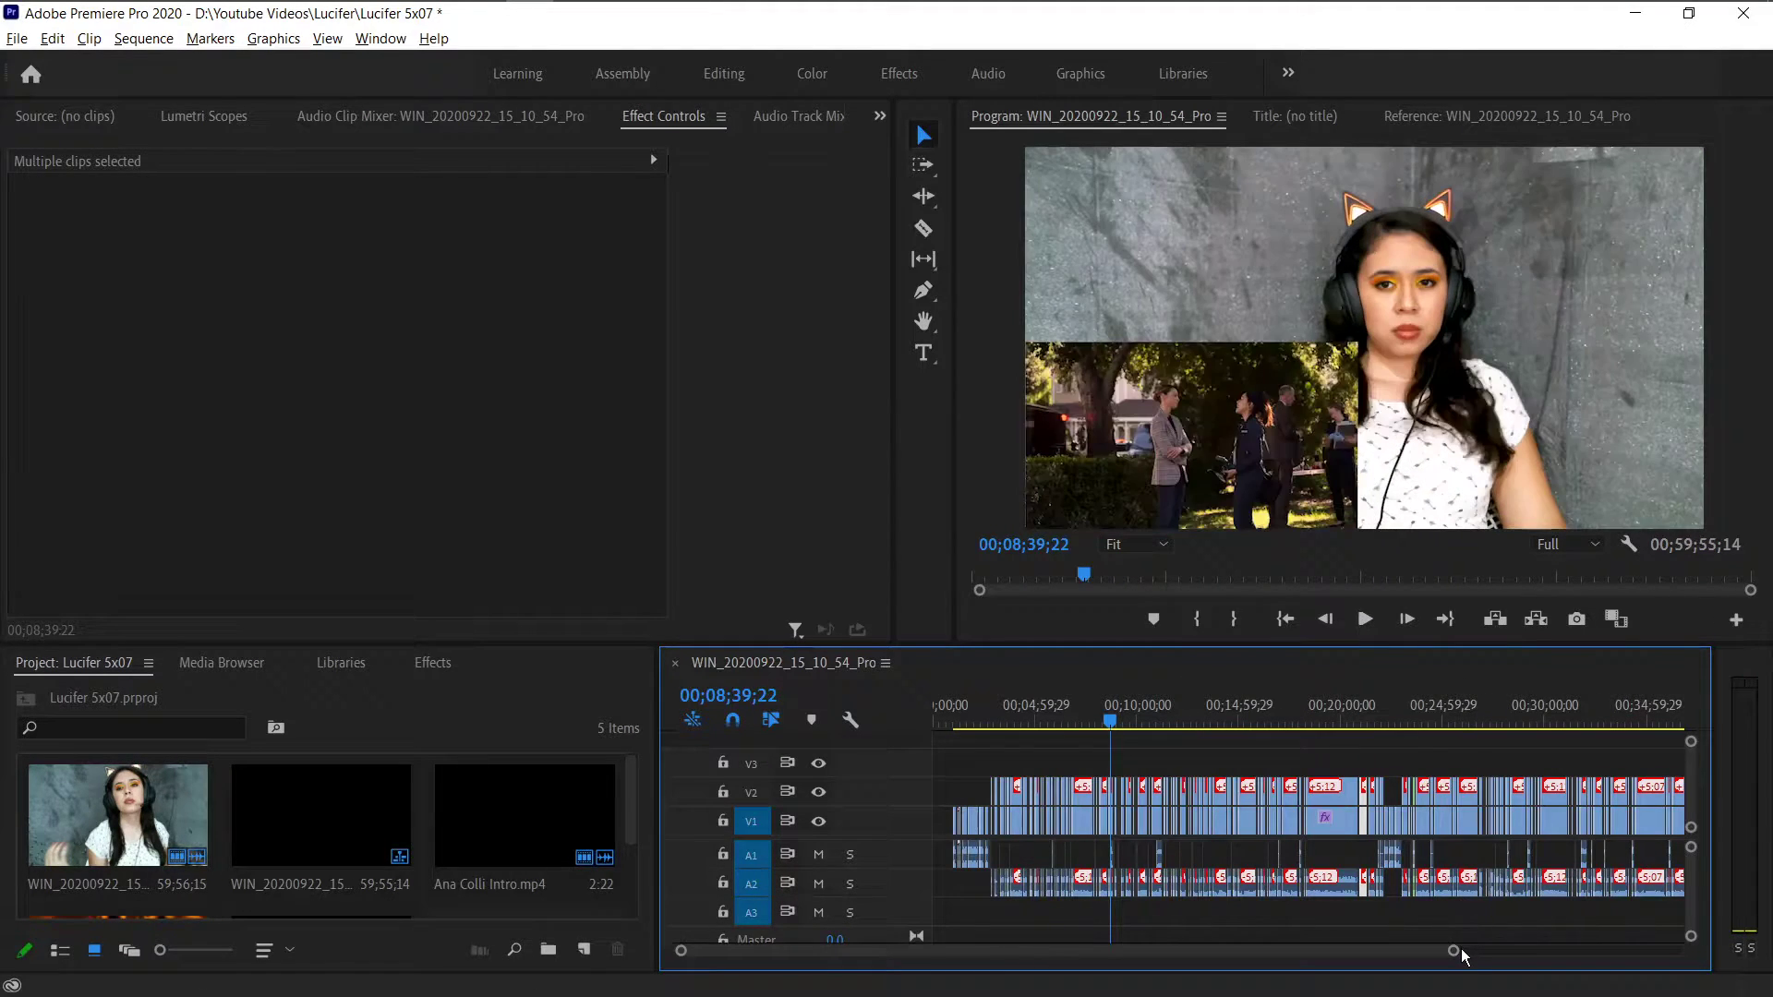
- Place the picture-in-picture teaser at the start of the sequence and close the gap left between the clips
left_click_drag(1456, 951, 1175, 947)
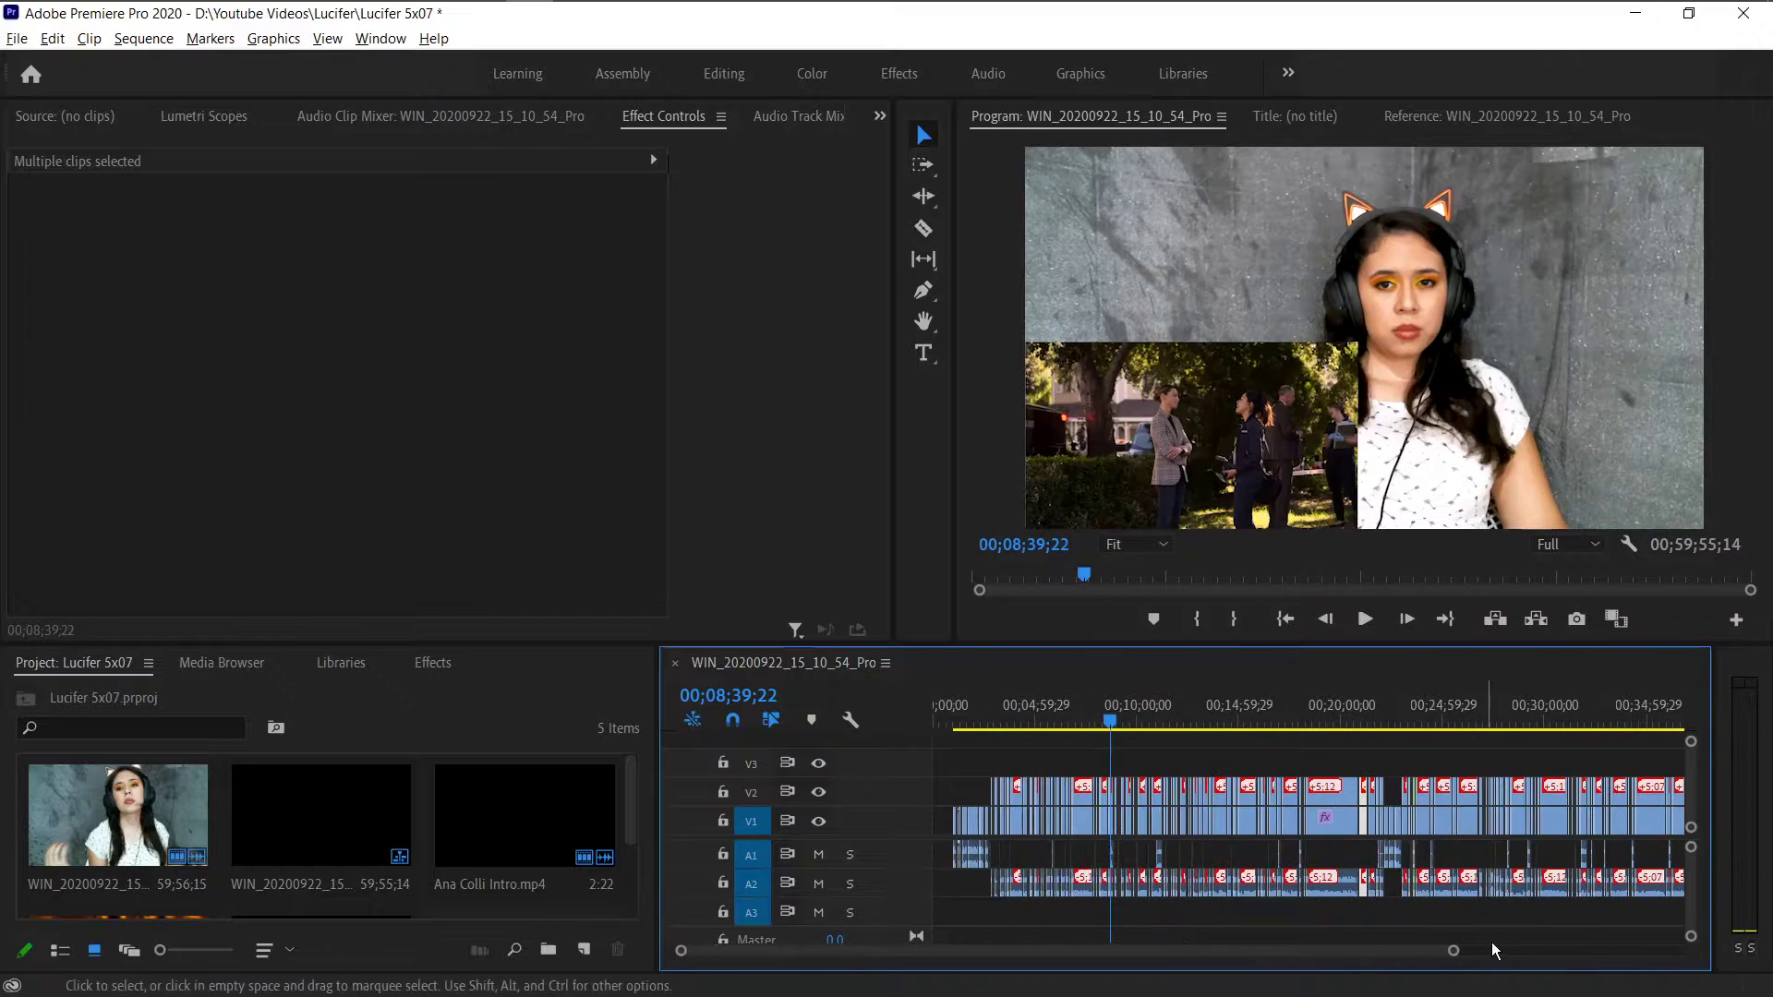
left_click_drag(1453, 951, 1354, 950)
left_click_drag(1547, 828, 935, 804)
left_click(943, 713)
mouse_move(1361, 949)
left_mouse_down()
mouse_move(1096, 950)
mouse_move(1143, 950)
mouse_move(1261, 885)
left_mouse_up()
left_click_drag(1267, 761, 1145, 812)
left_click(1055, 730)
right_click(1245, 824)
left_click(1269, 829)
- Play the opening through to the Ana Colli intro and delete the intro's A1 audio after about 00;00;28;26
key("Down")
key("space")
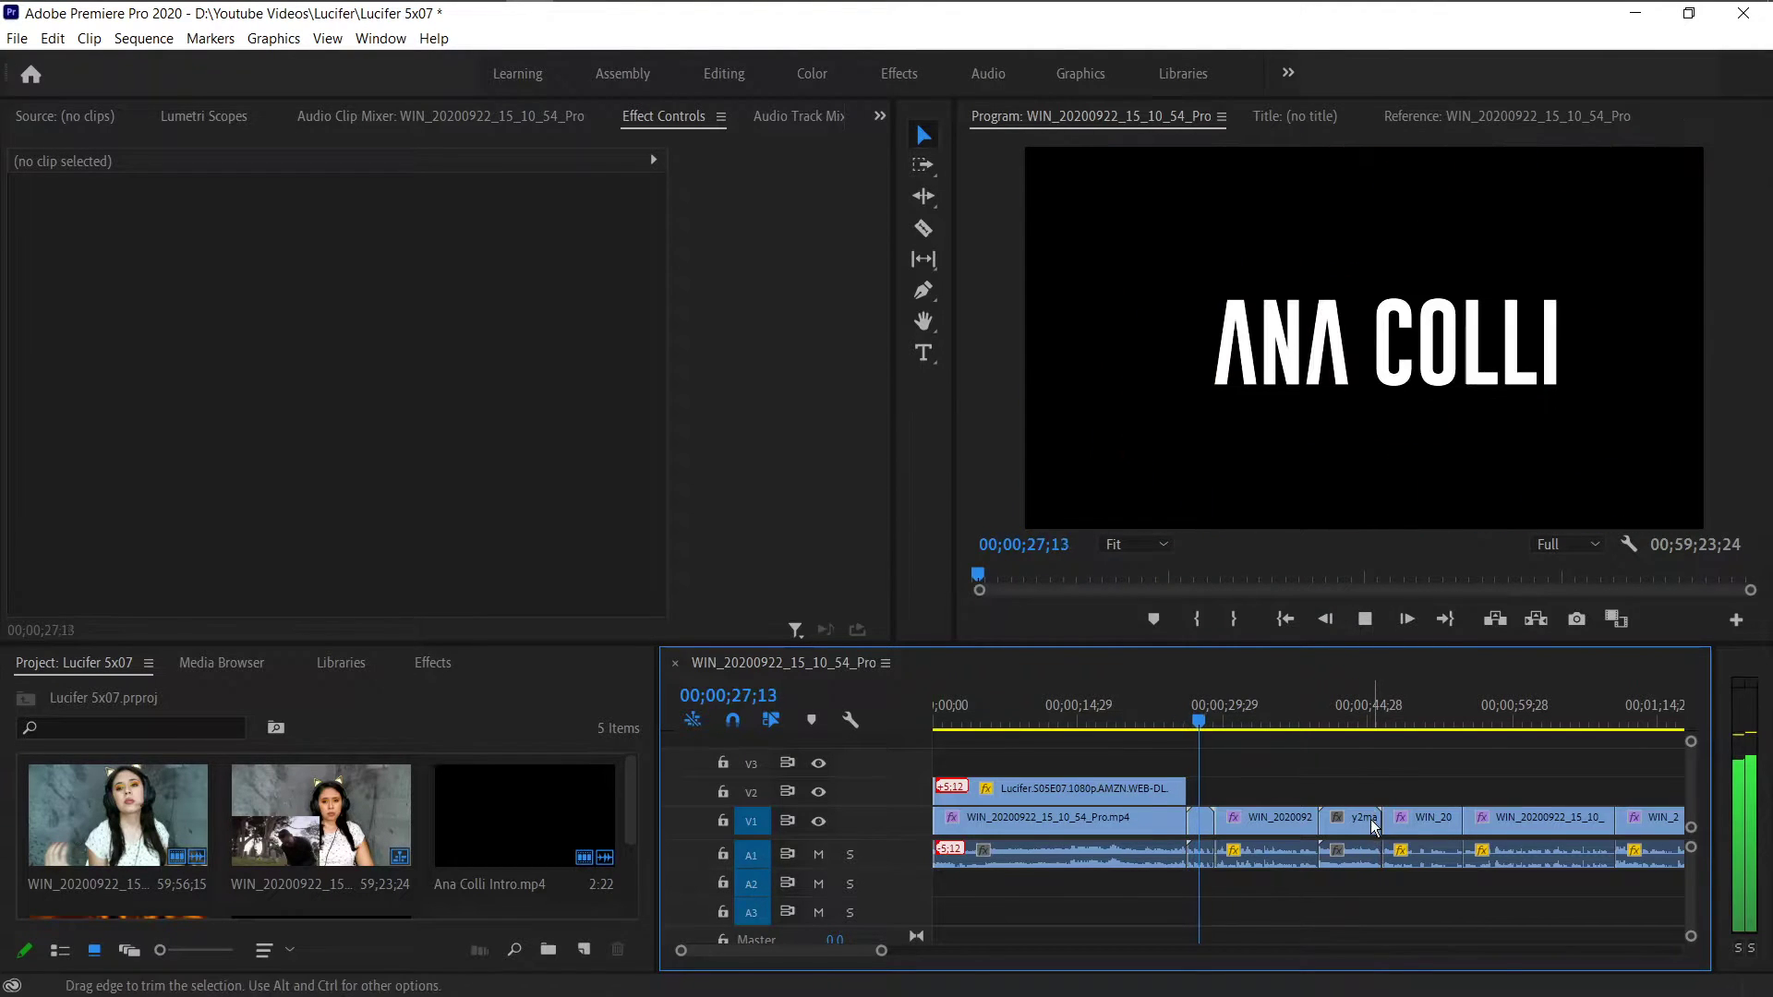
key("space")
left_click_drag(882, 951, 802, 956)
left_click(1245, 859)
right_click(1245, 859)
left_click(1365, 369)
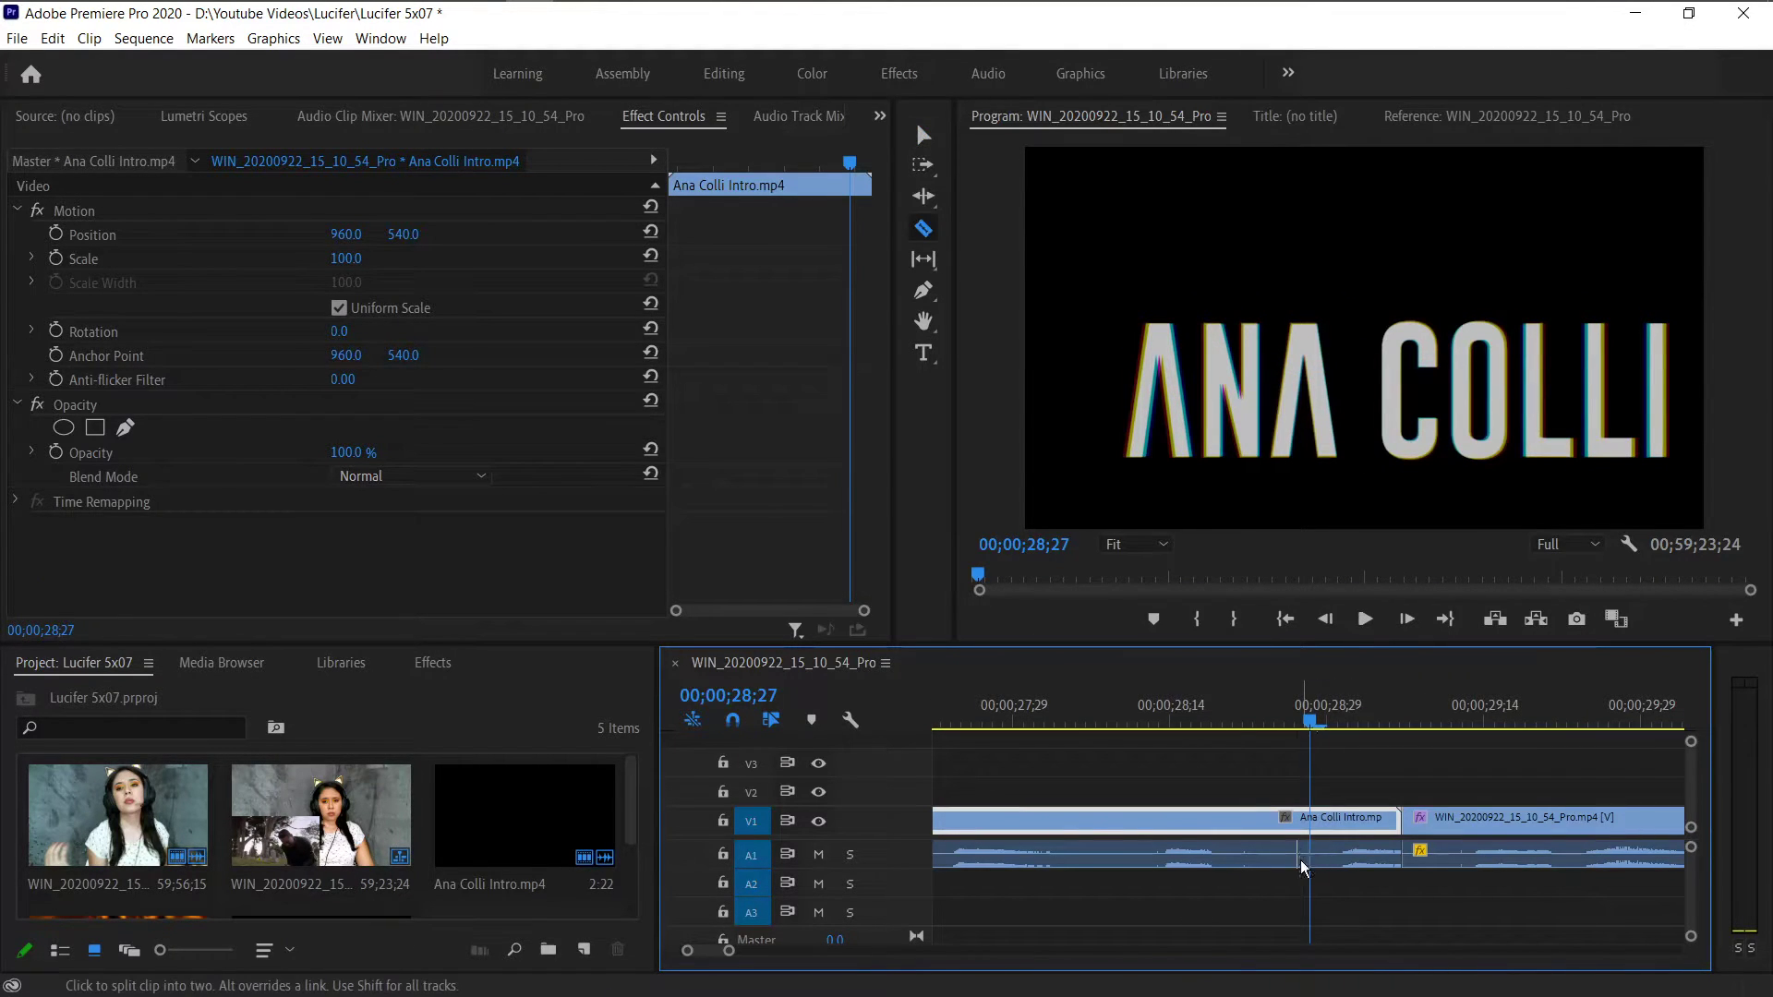
left_click(1332, 861)
key("Delete")
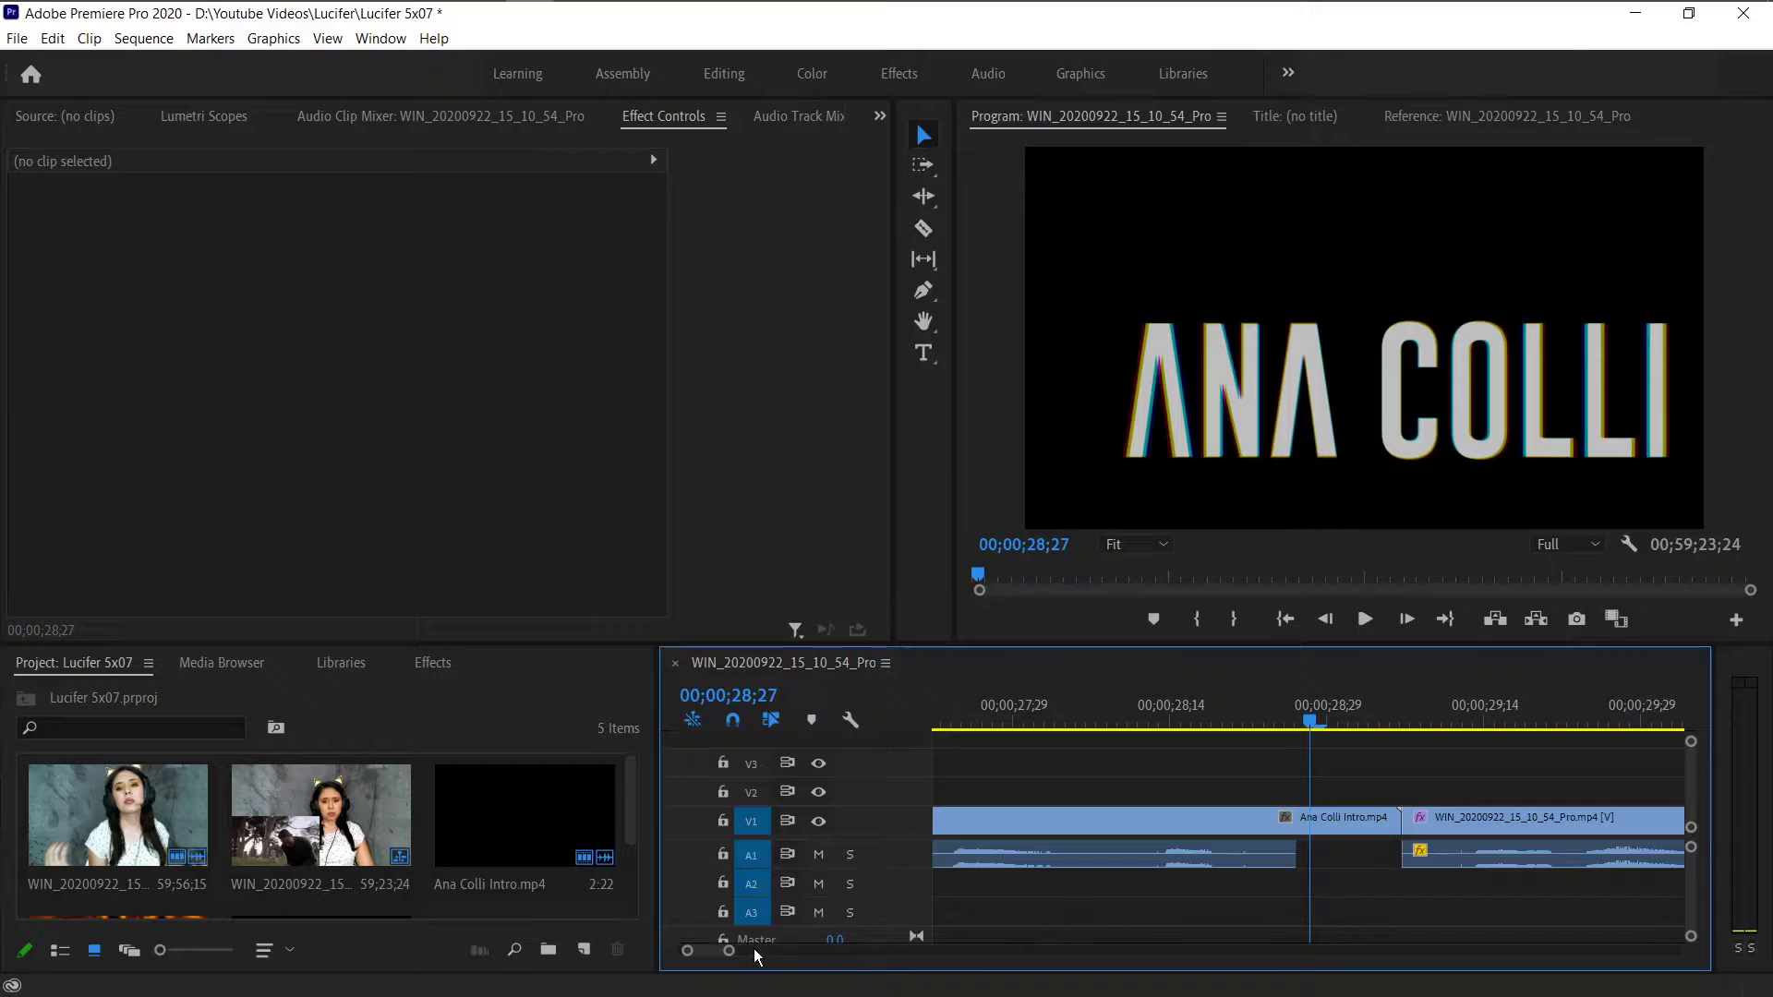
- Import panthurr-i-love-you.mp3 and Wattpad.png from the Youtube Videos folder into the project
left_click_drag(735, 956, 766, 956)
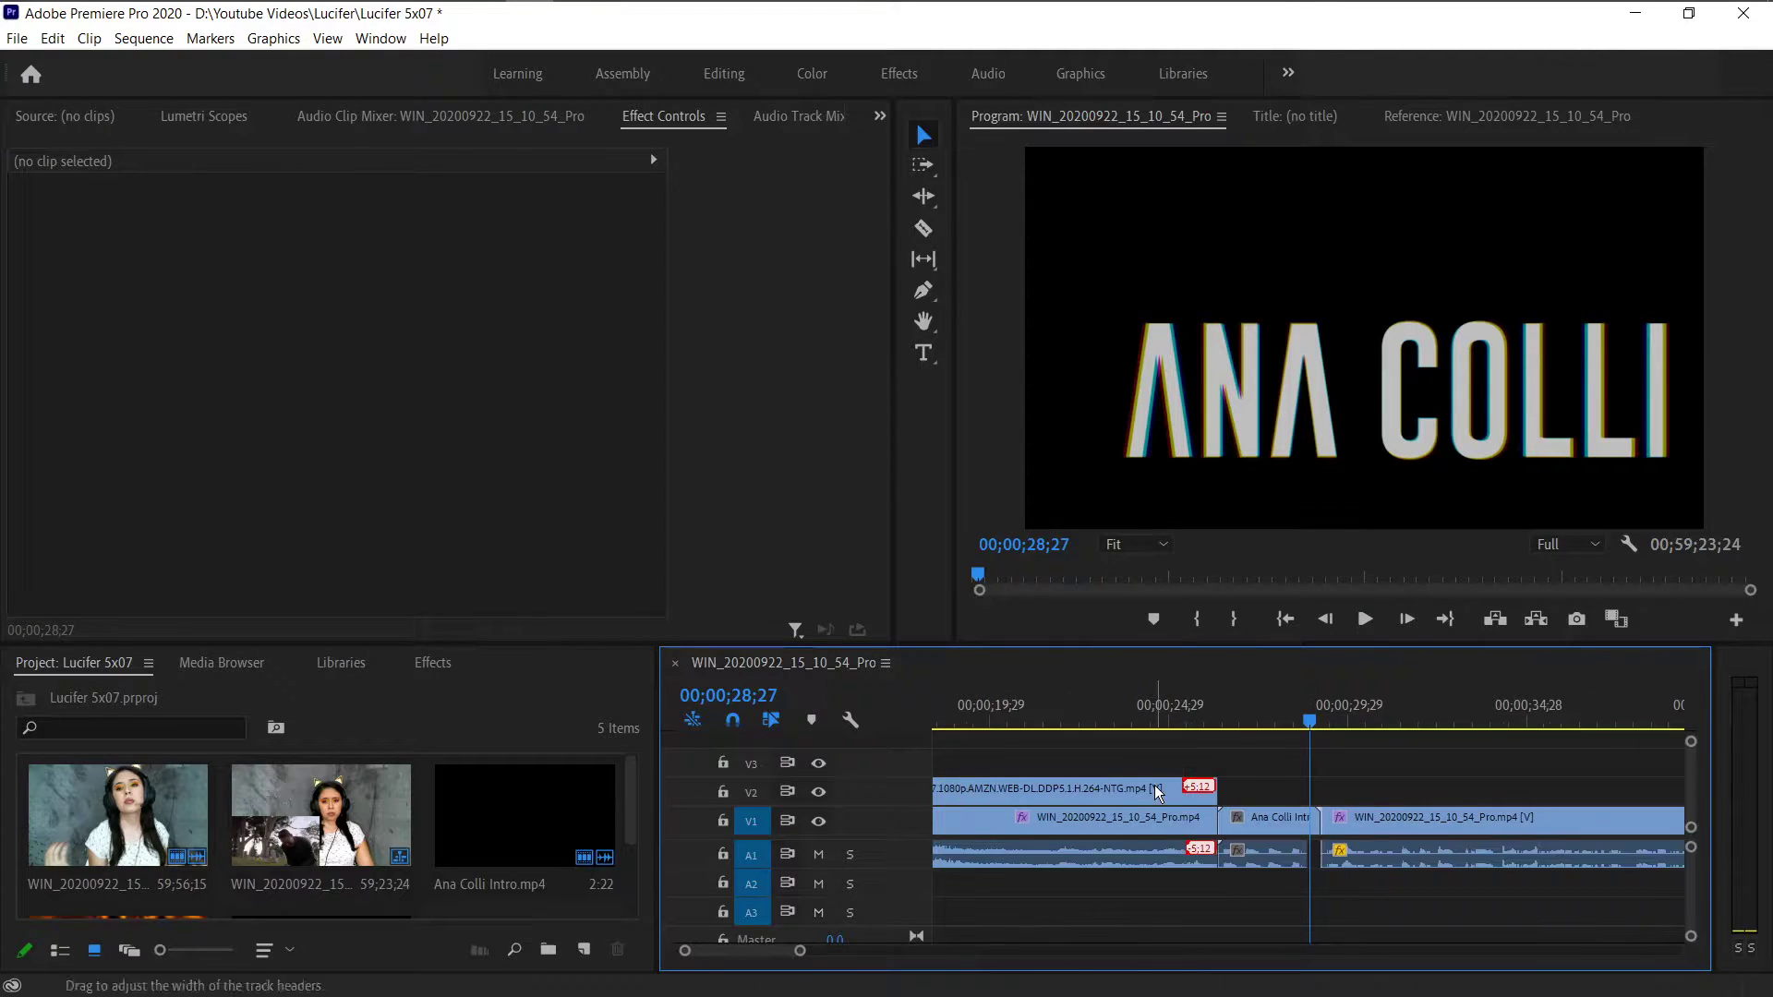
key("ctrl+i")
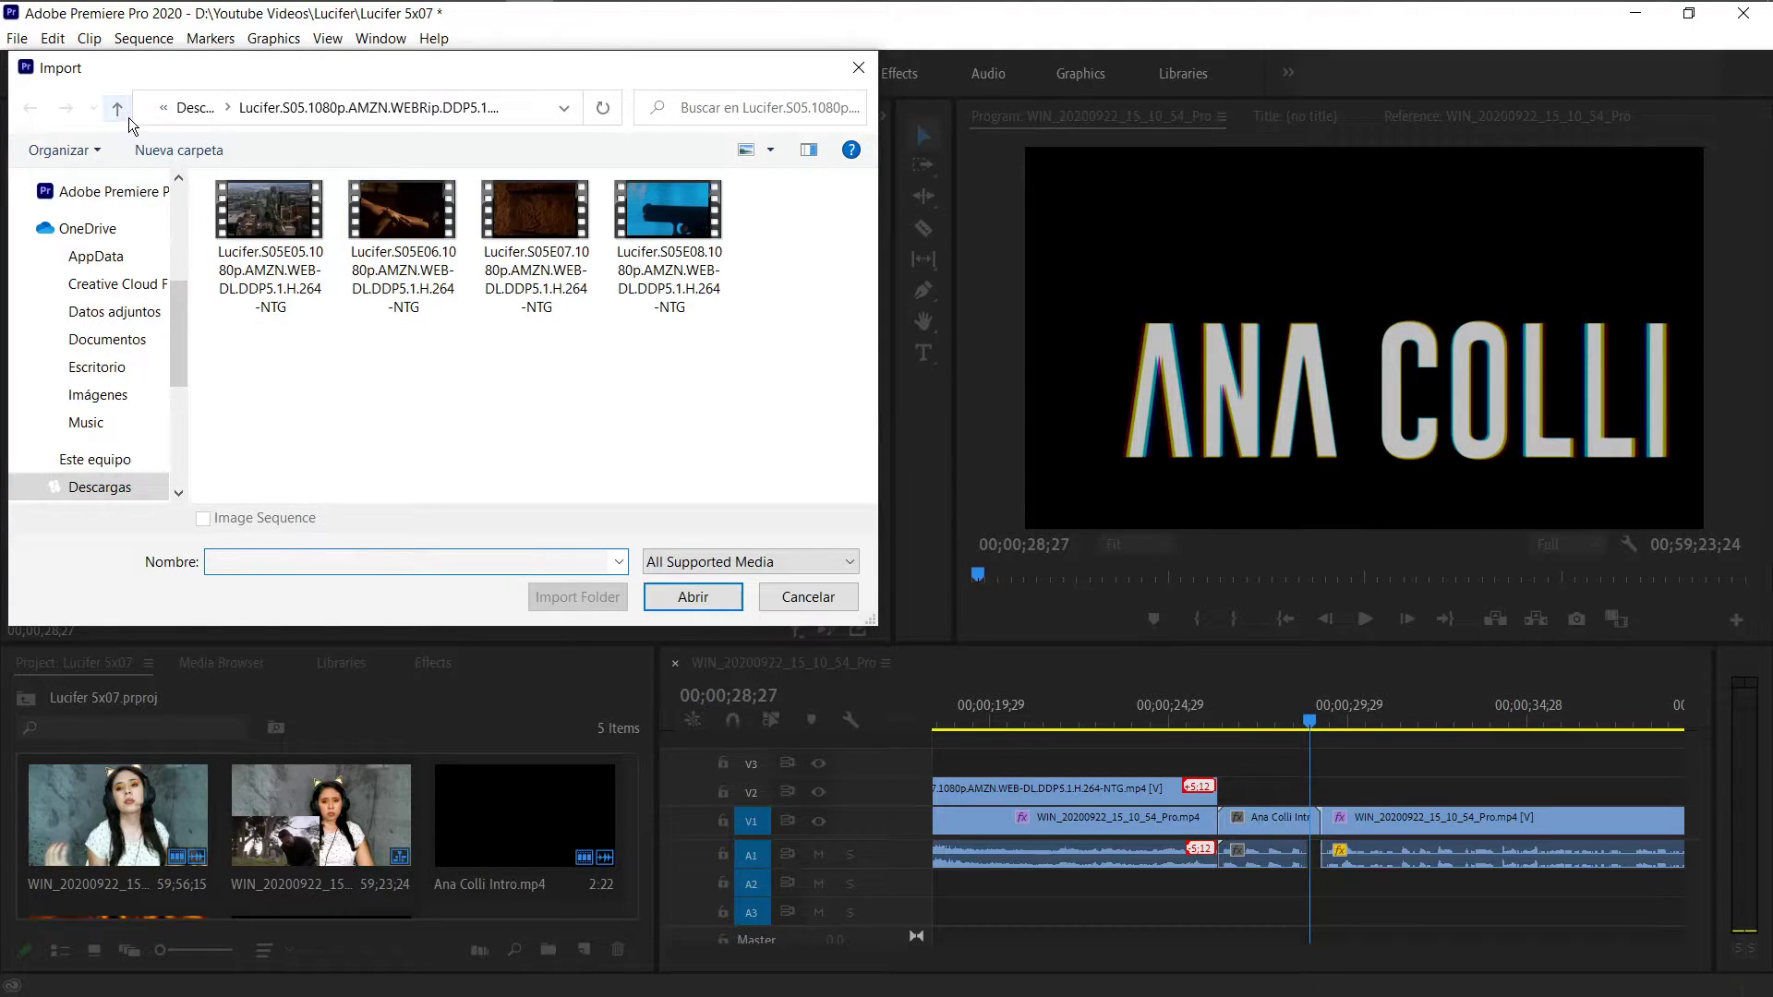
left_click(129, 118)
scroll(487, 309, "down", 10)
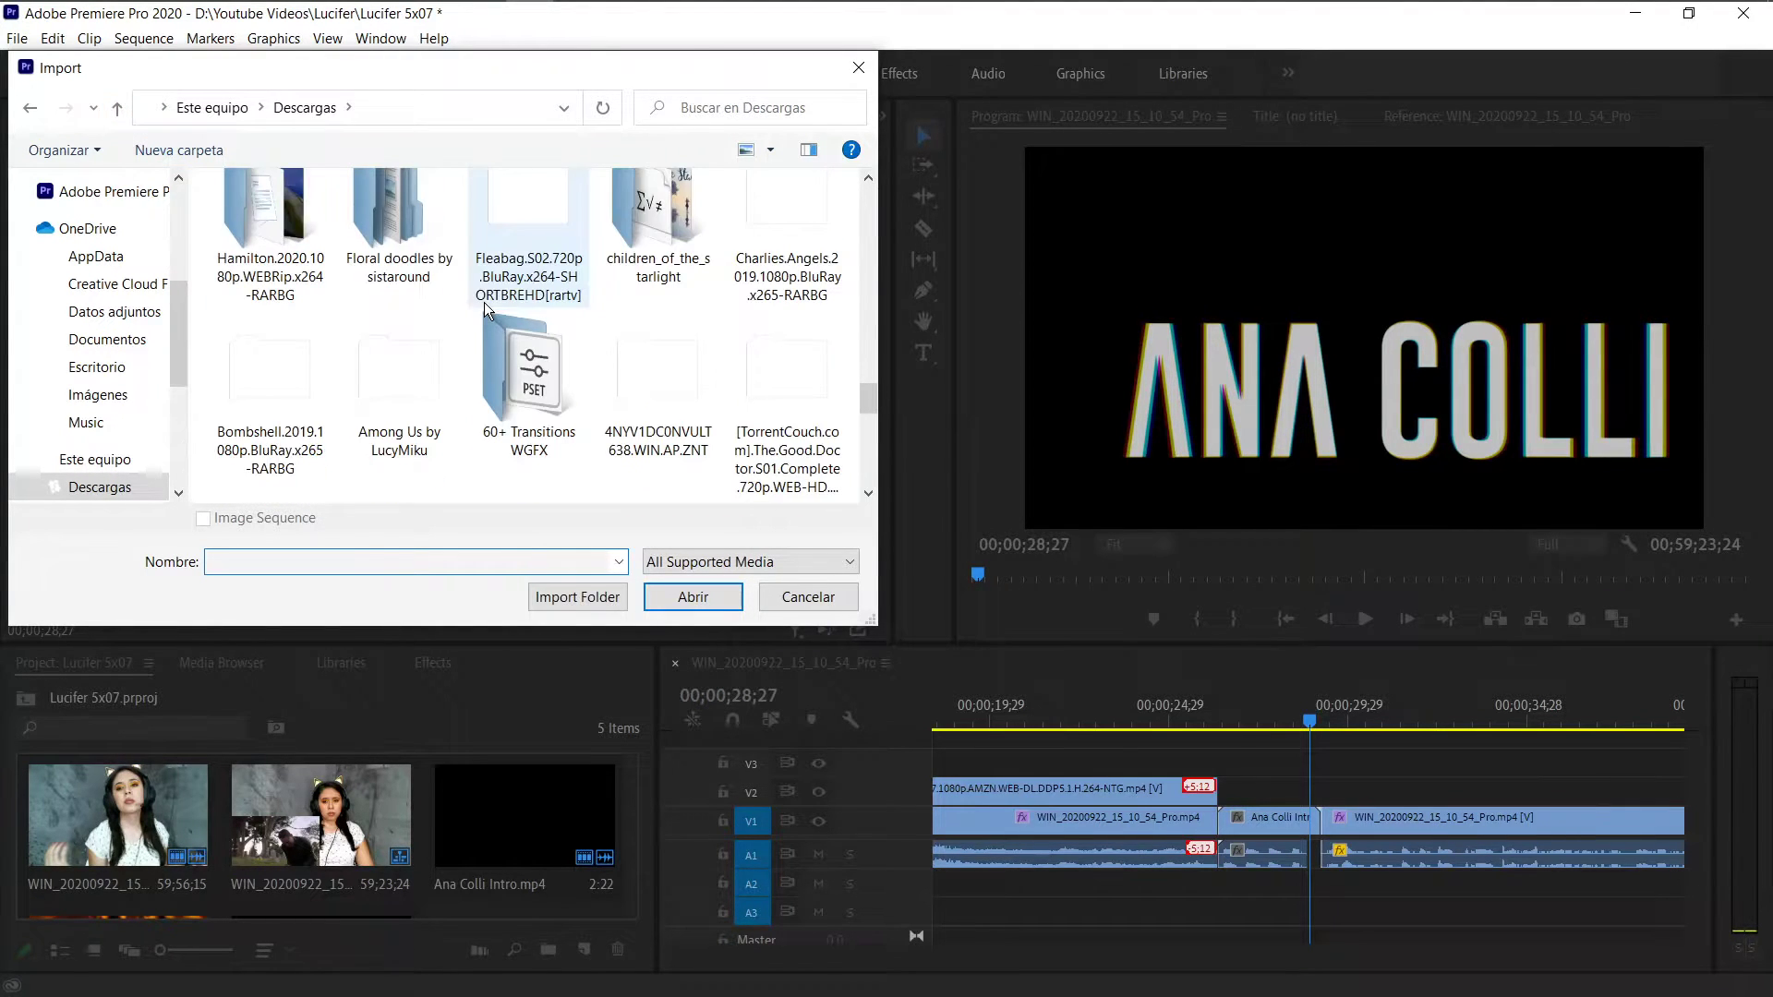
scroll(92, 324, "up", 3)
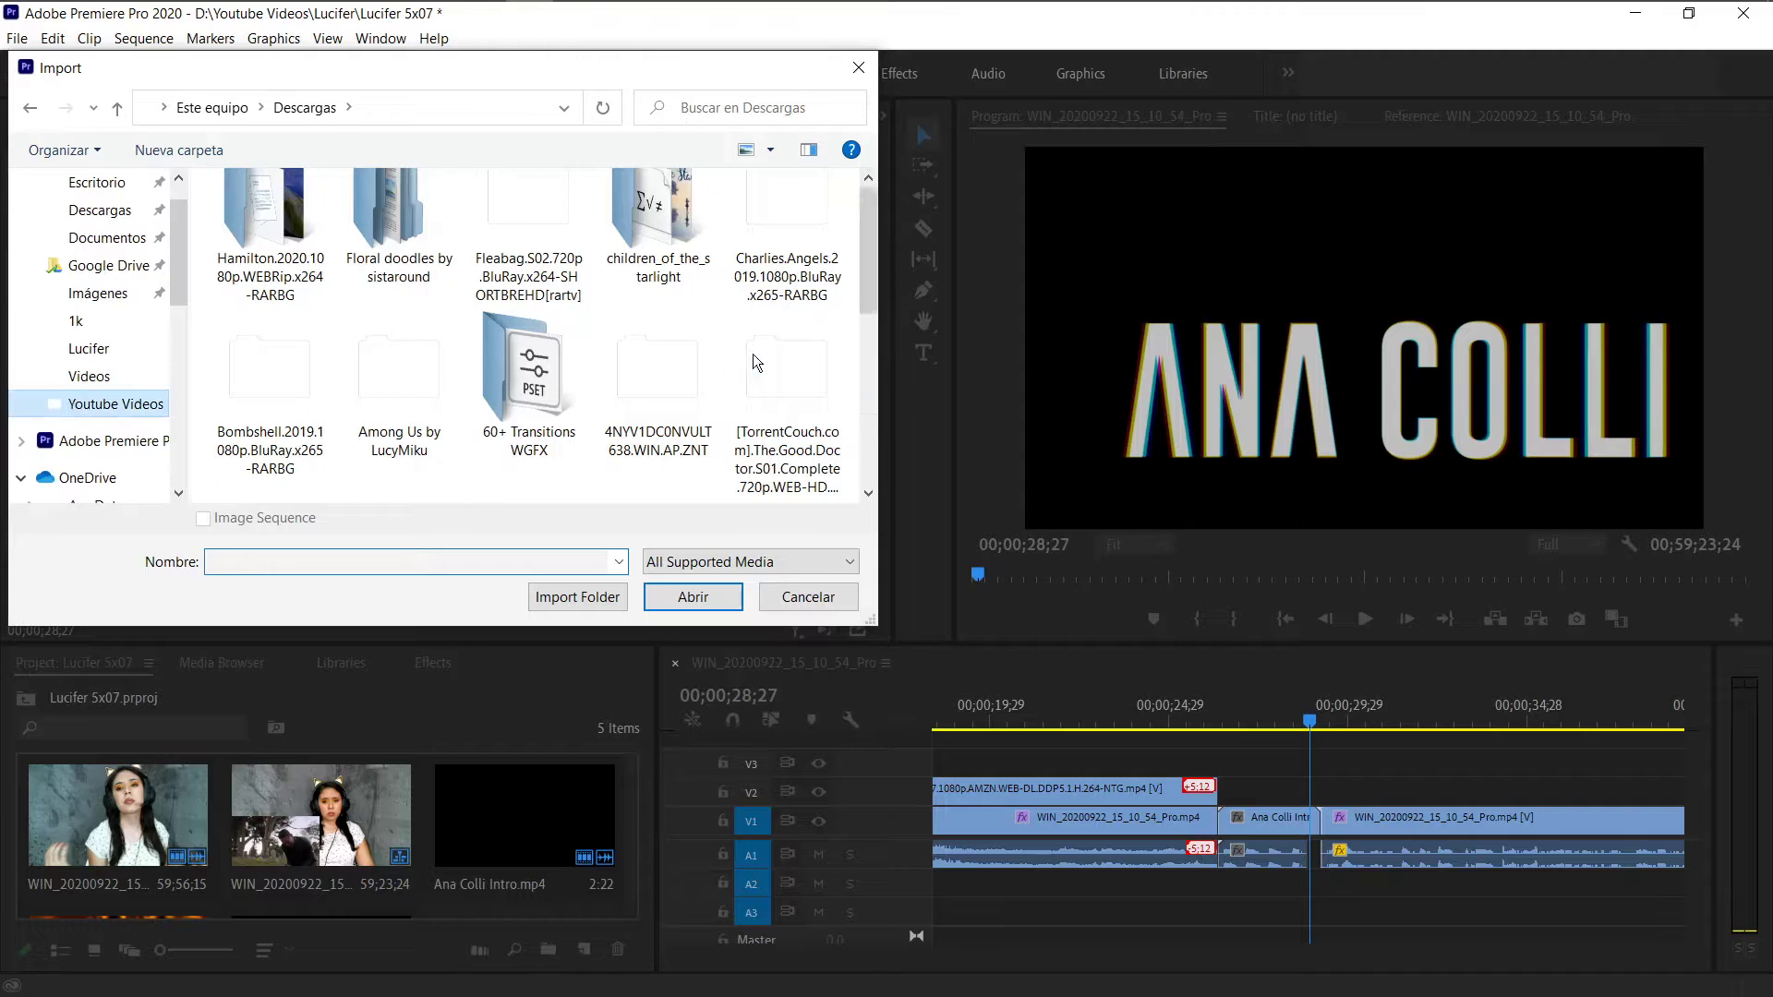
scroll(565, 451, "down", 2)
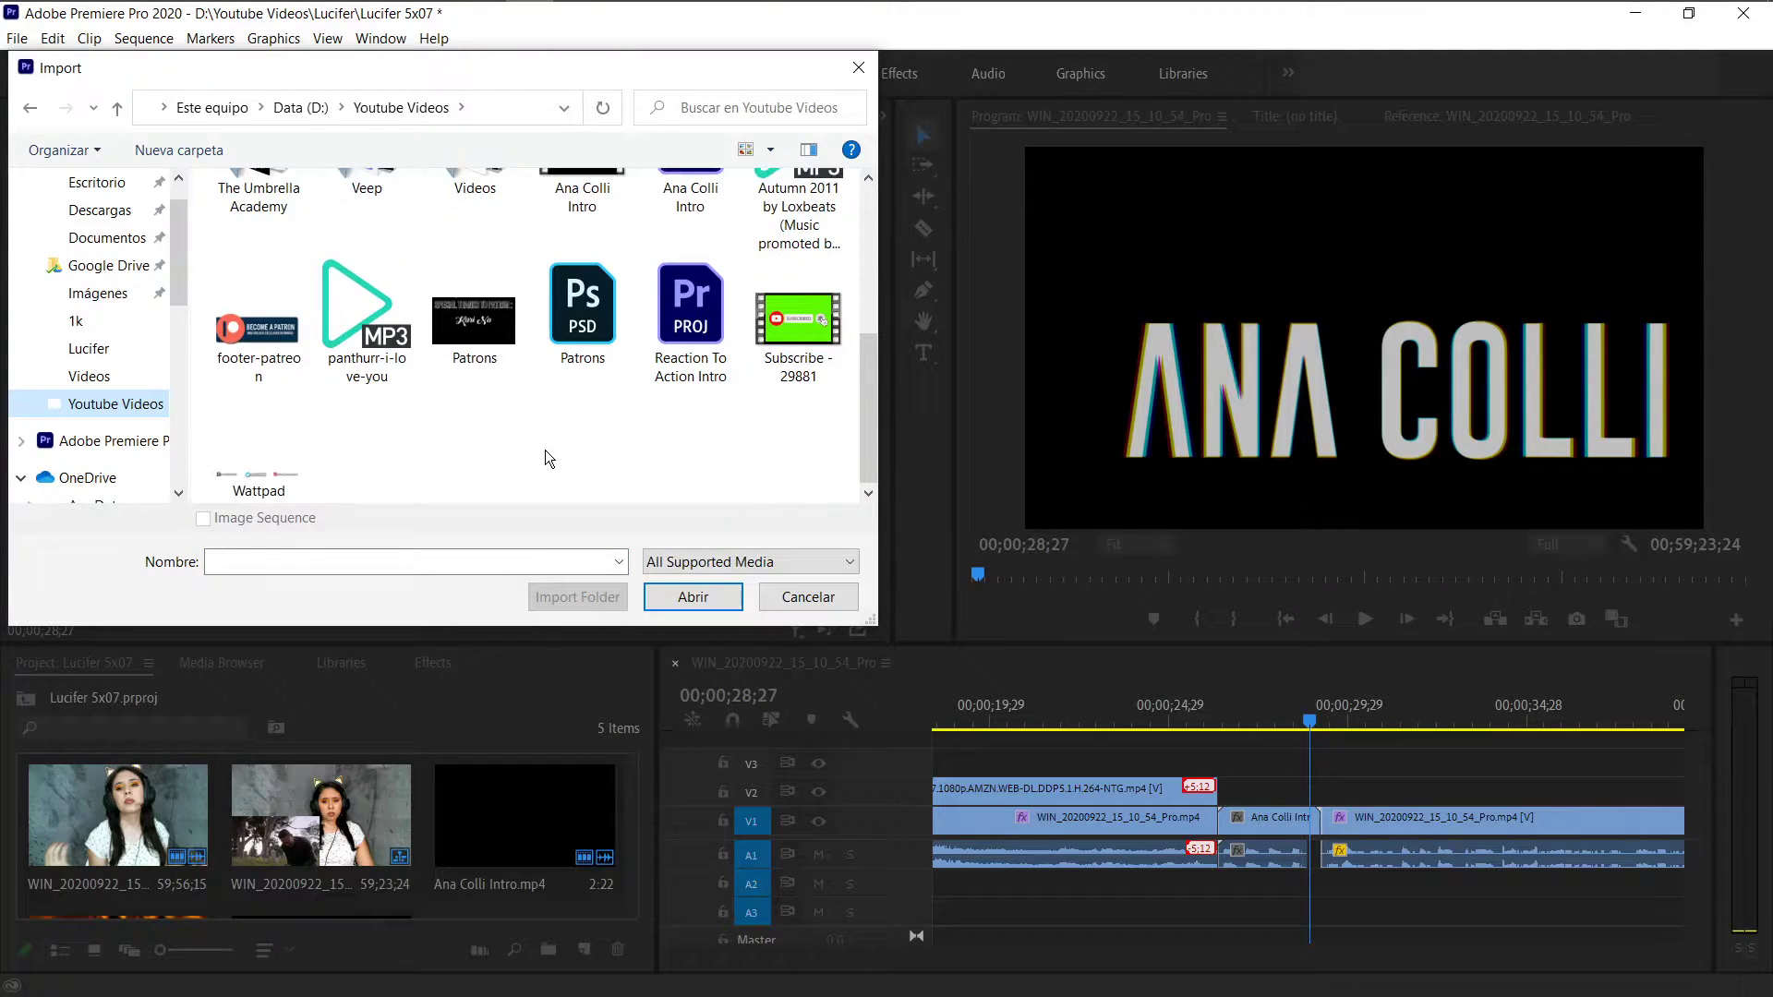
left_click(342, 331)
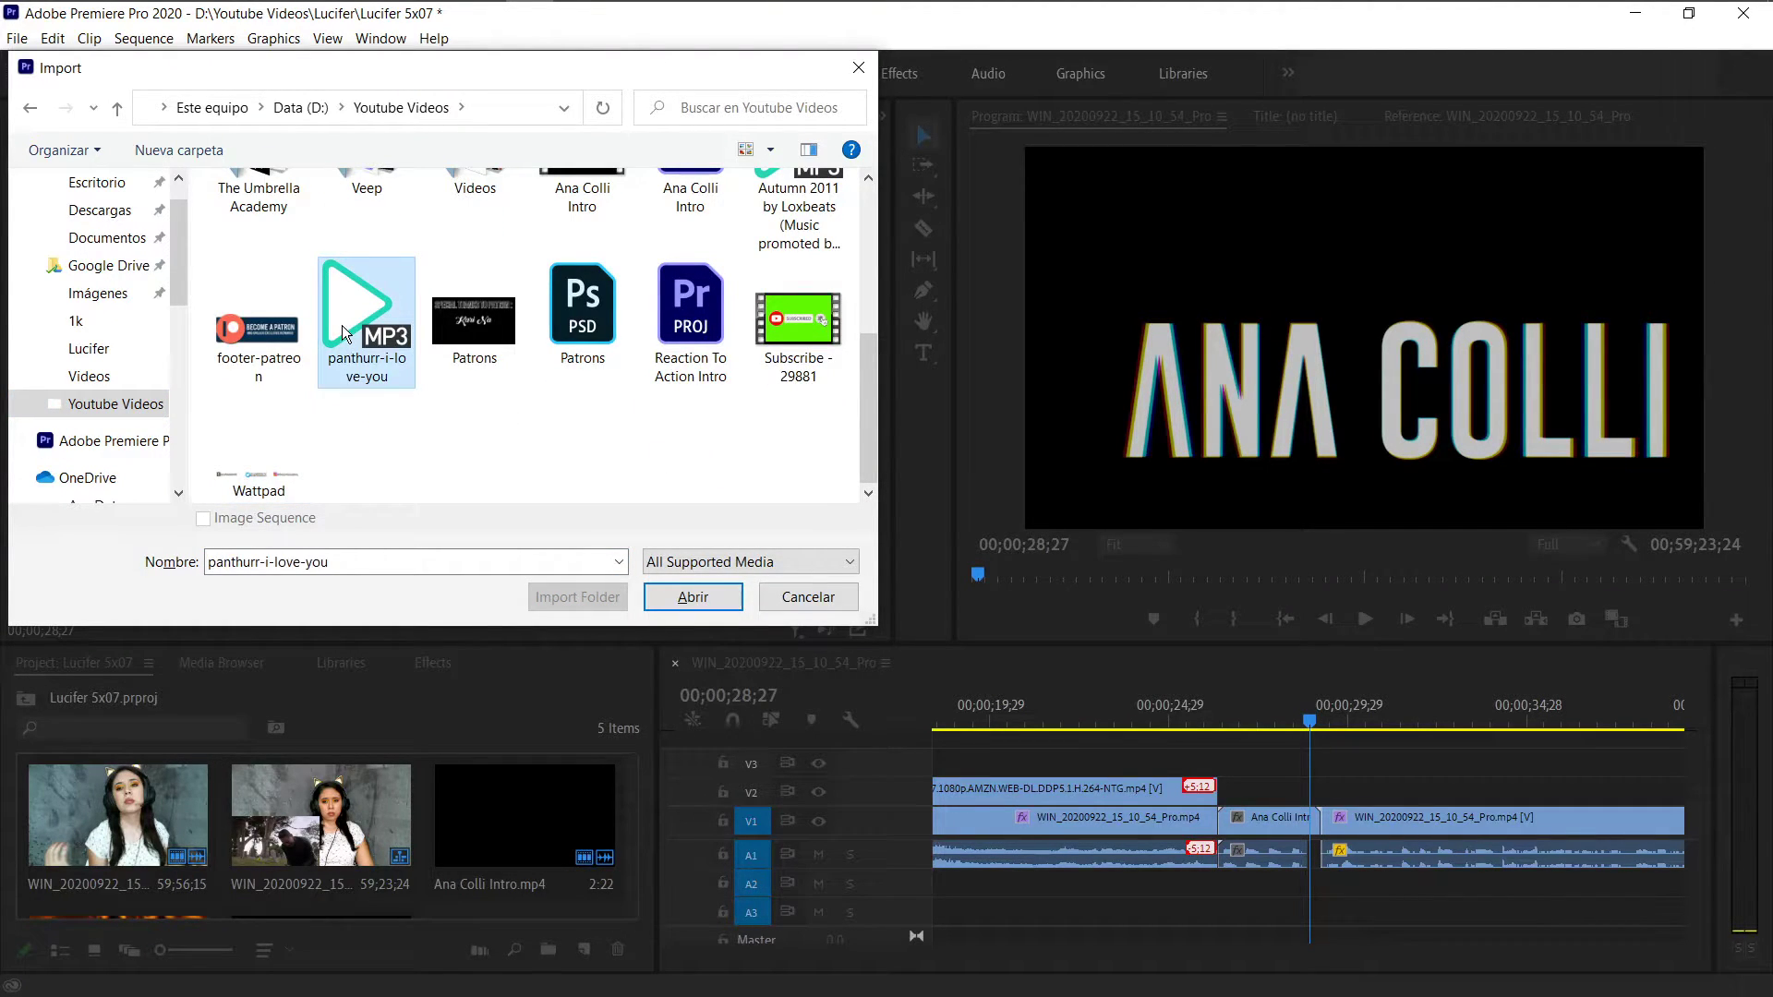
left_click(279, 468, "ctrl")
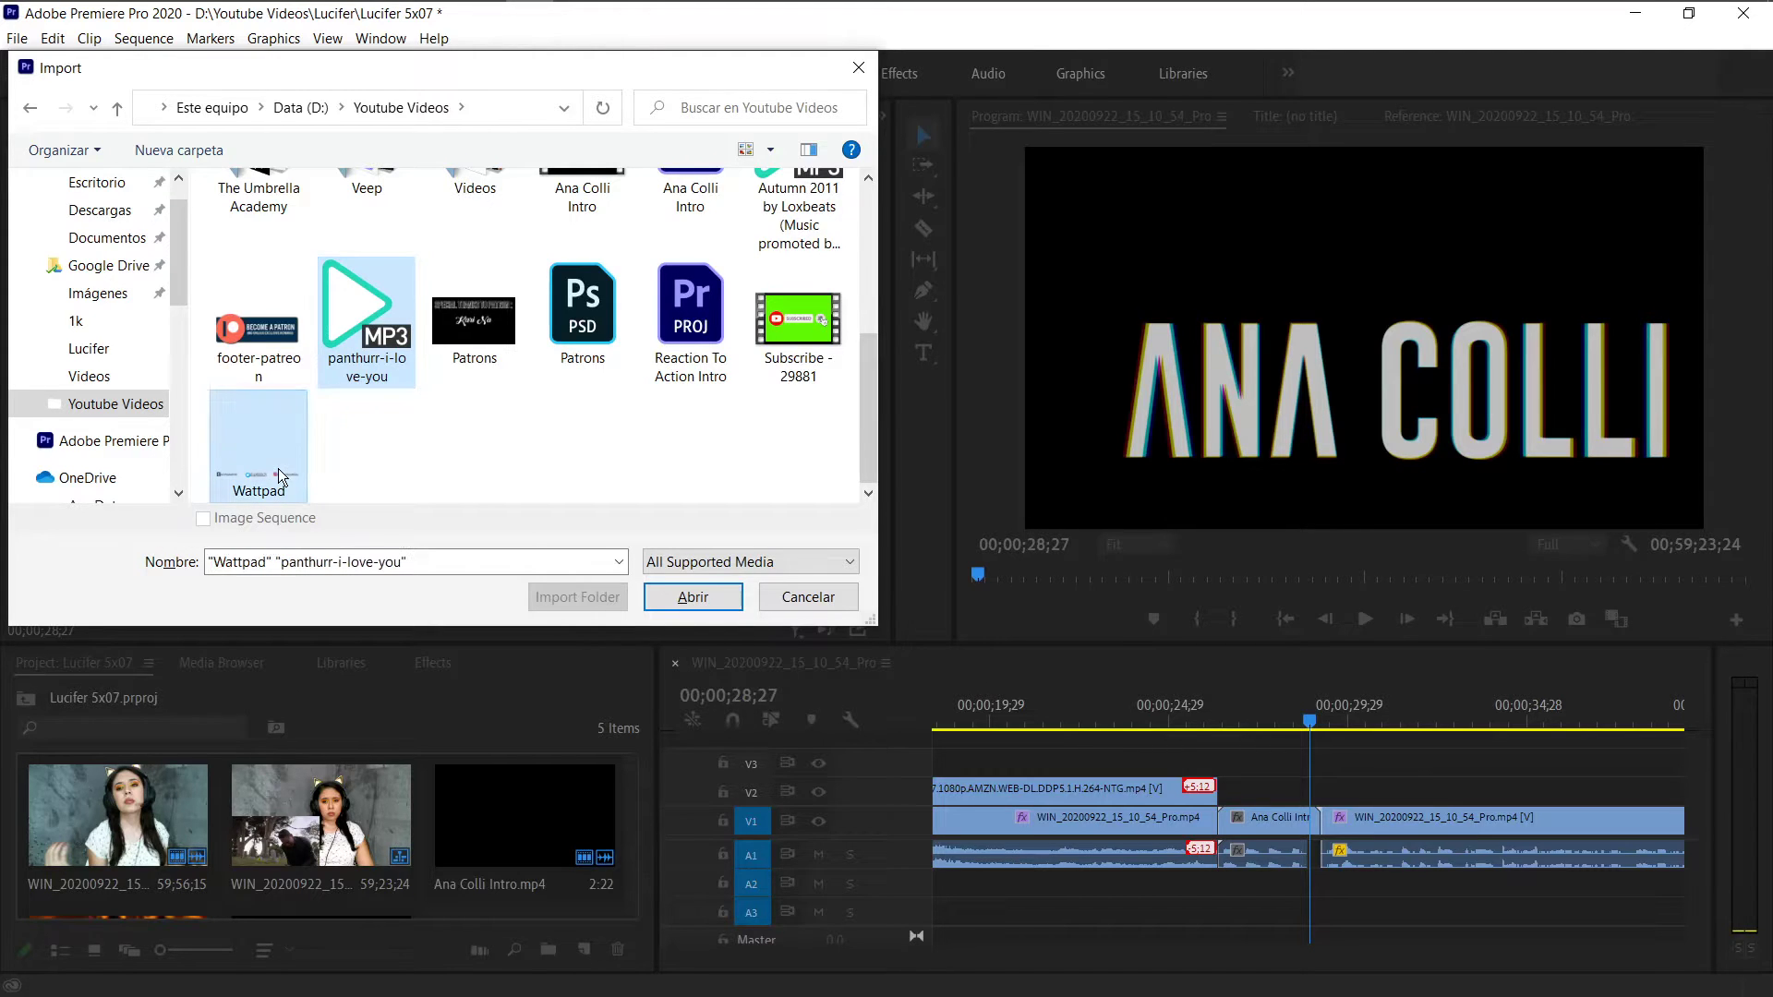
key("Return")
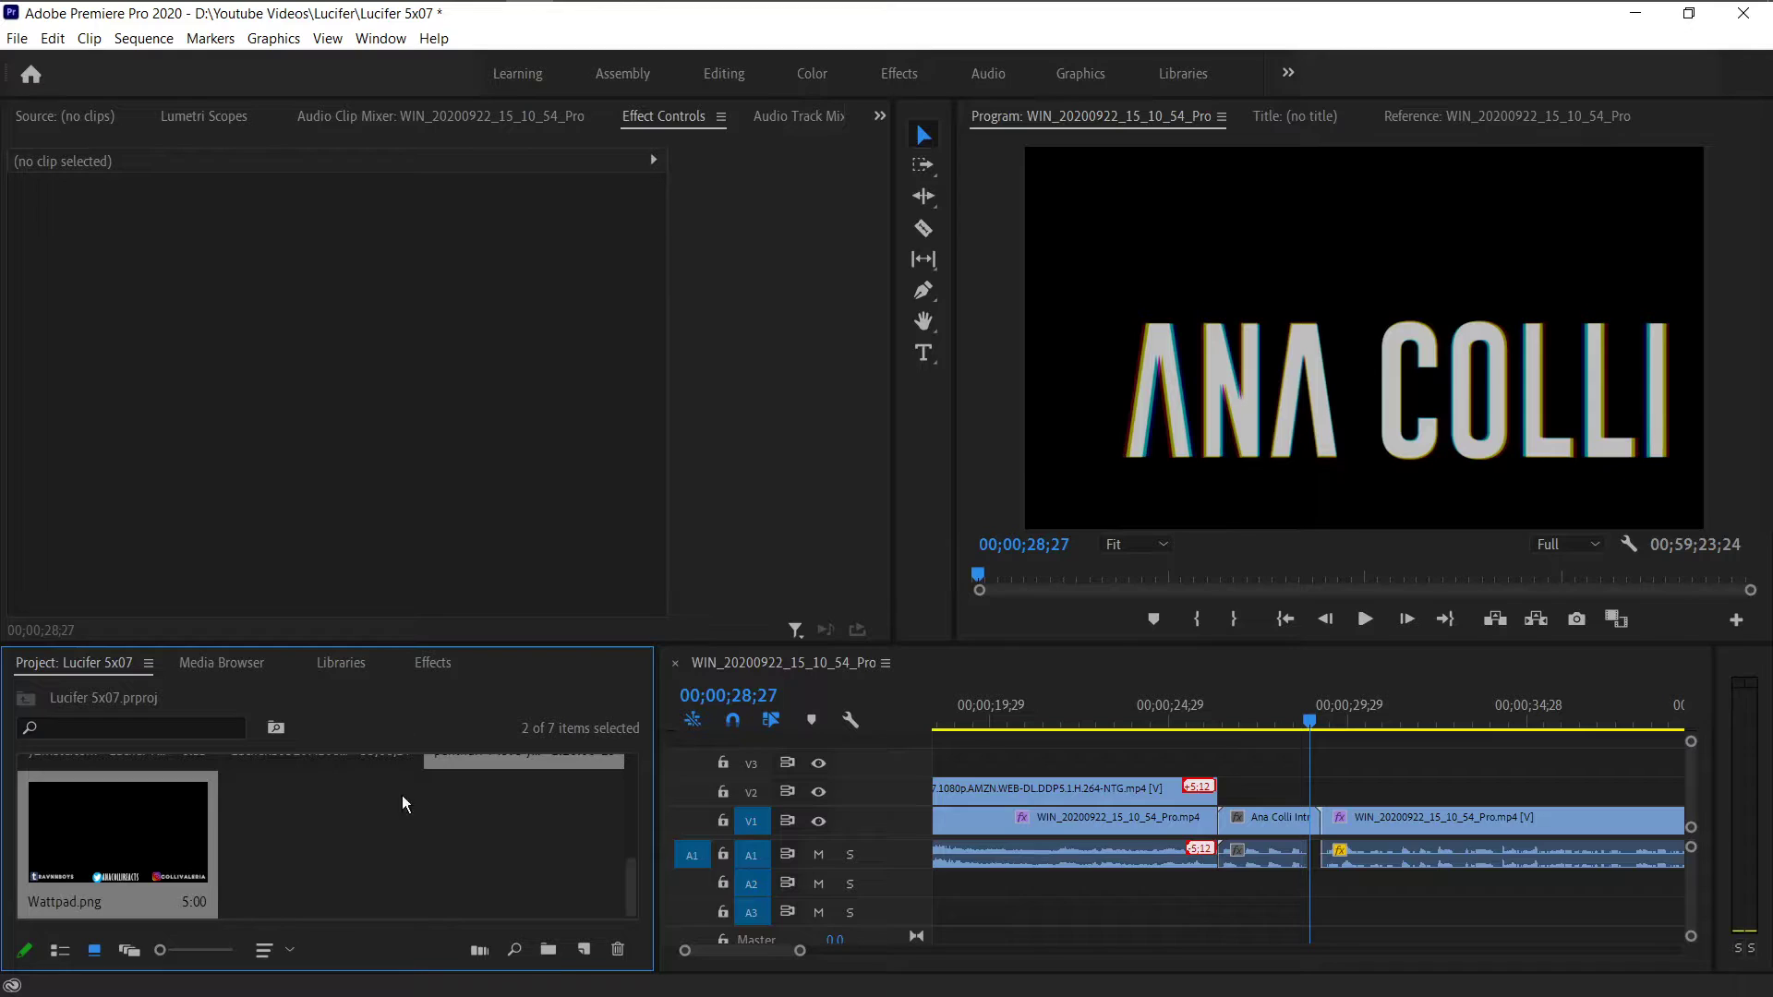
- Place panthurr-i-love-you.mp3 on A3 under the intro, cut it at 00;00;28;27 and delete the part before the cut
left_click(429, 835)
scroll(428, 835, "up", 2)
left_click_drag(488, 828, 1244, 912)
scroll(1217, 907, "down", 2)
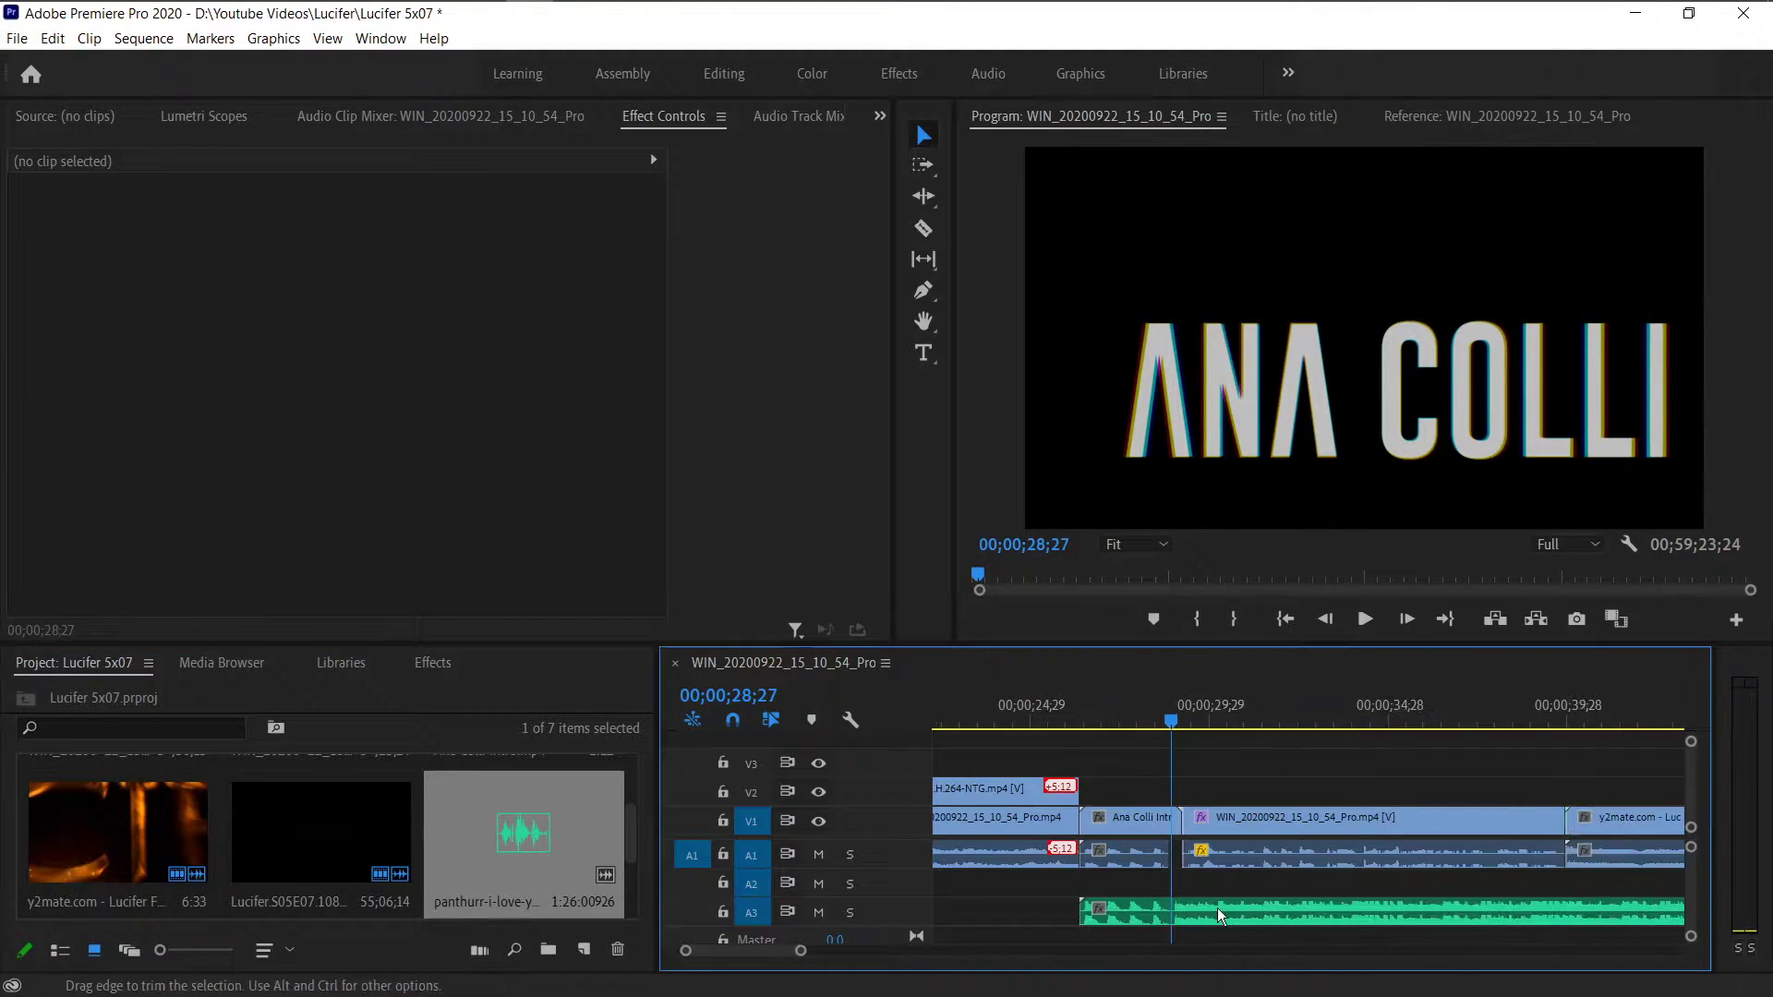
key("c")
left_click(1173, 914)
key("v")
left_click(1127, 911)
key("Delete")
- Set the A3 music's volume level to -30 dB and play the greeting to check the mix
left_click(1225, 917)
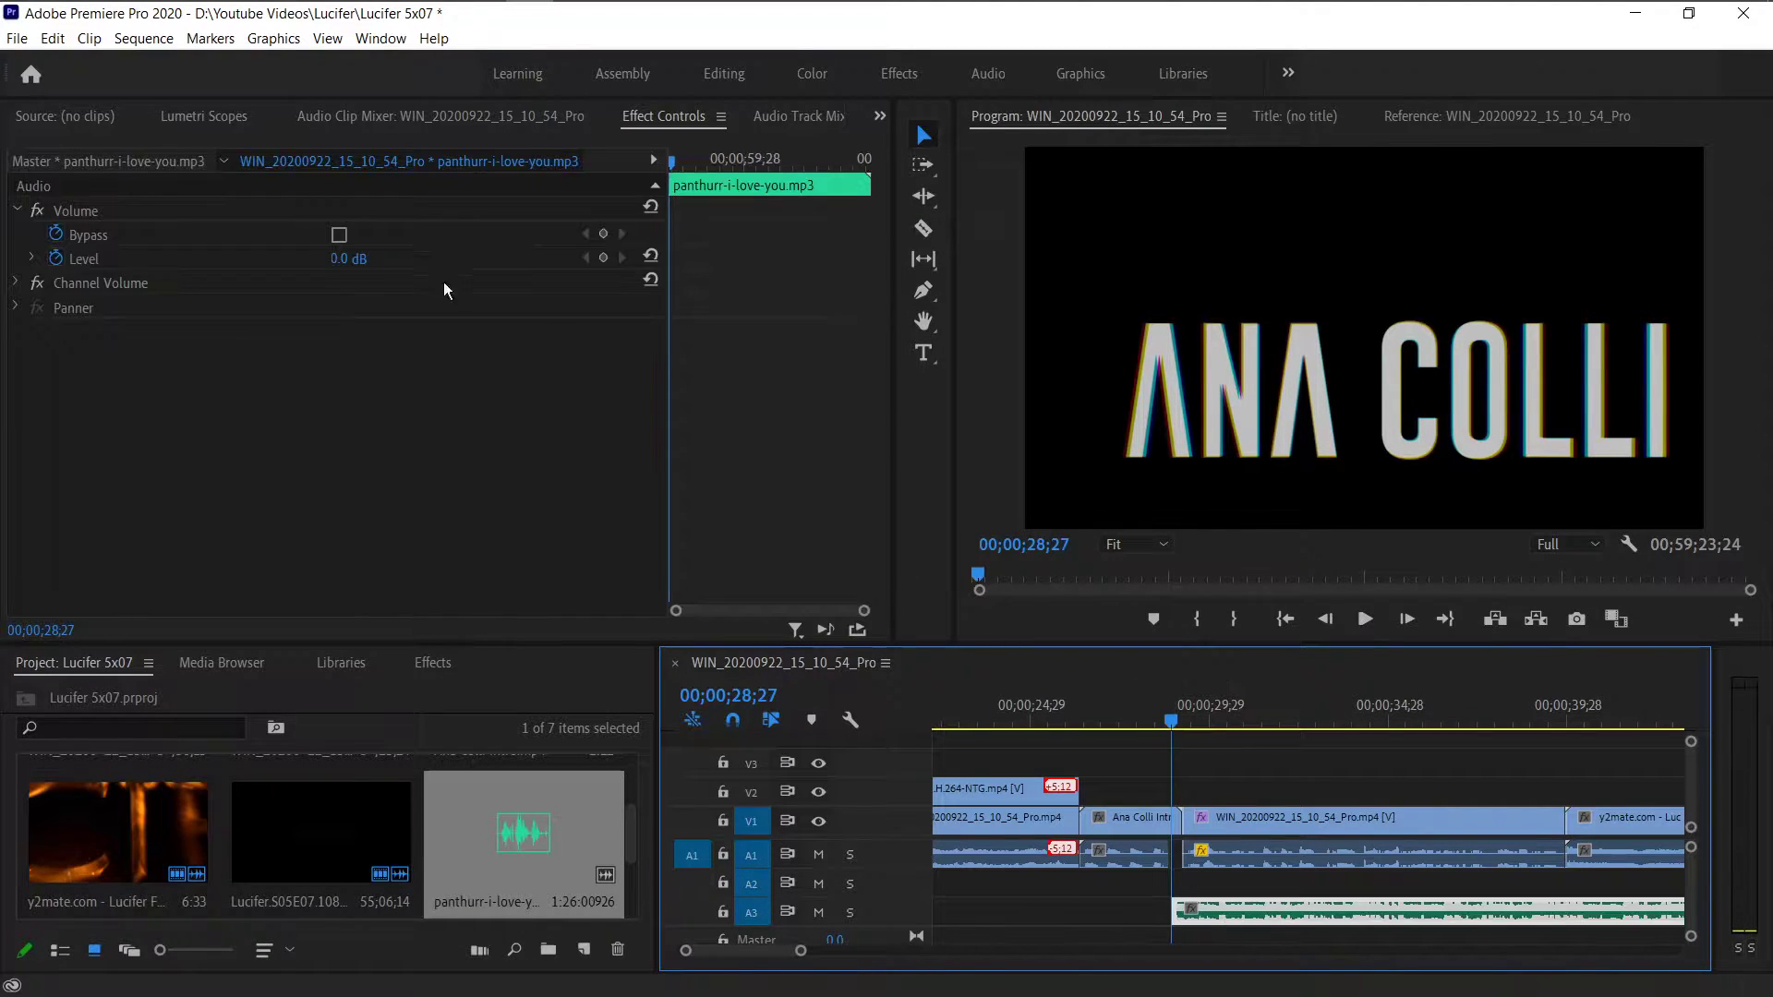
left_click(360, 262)
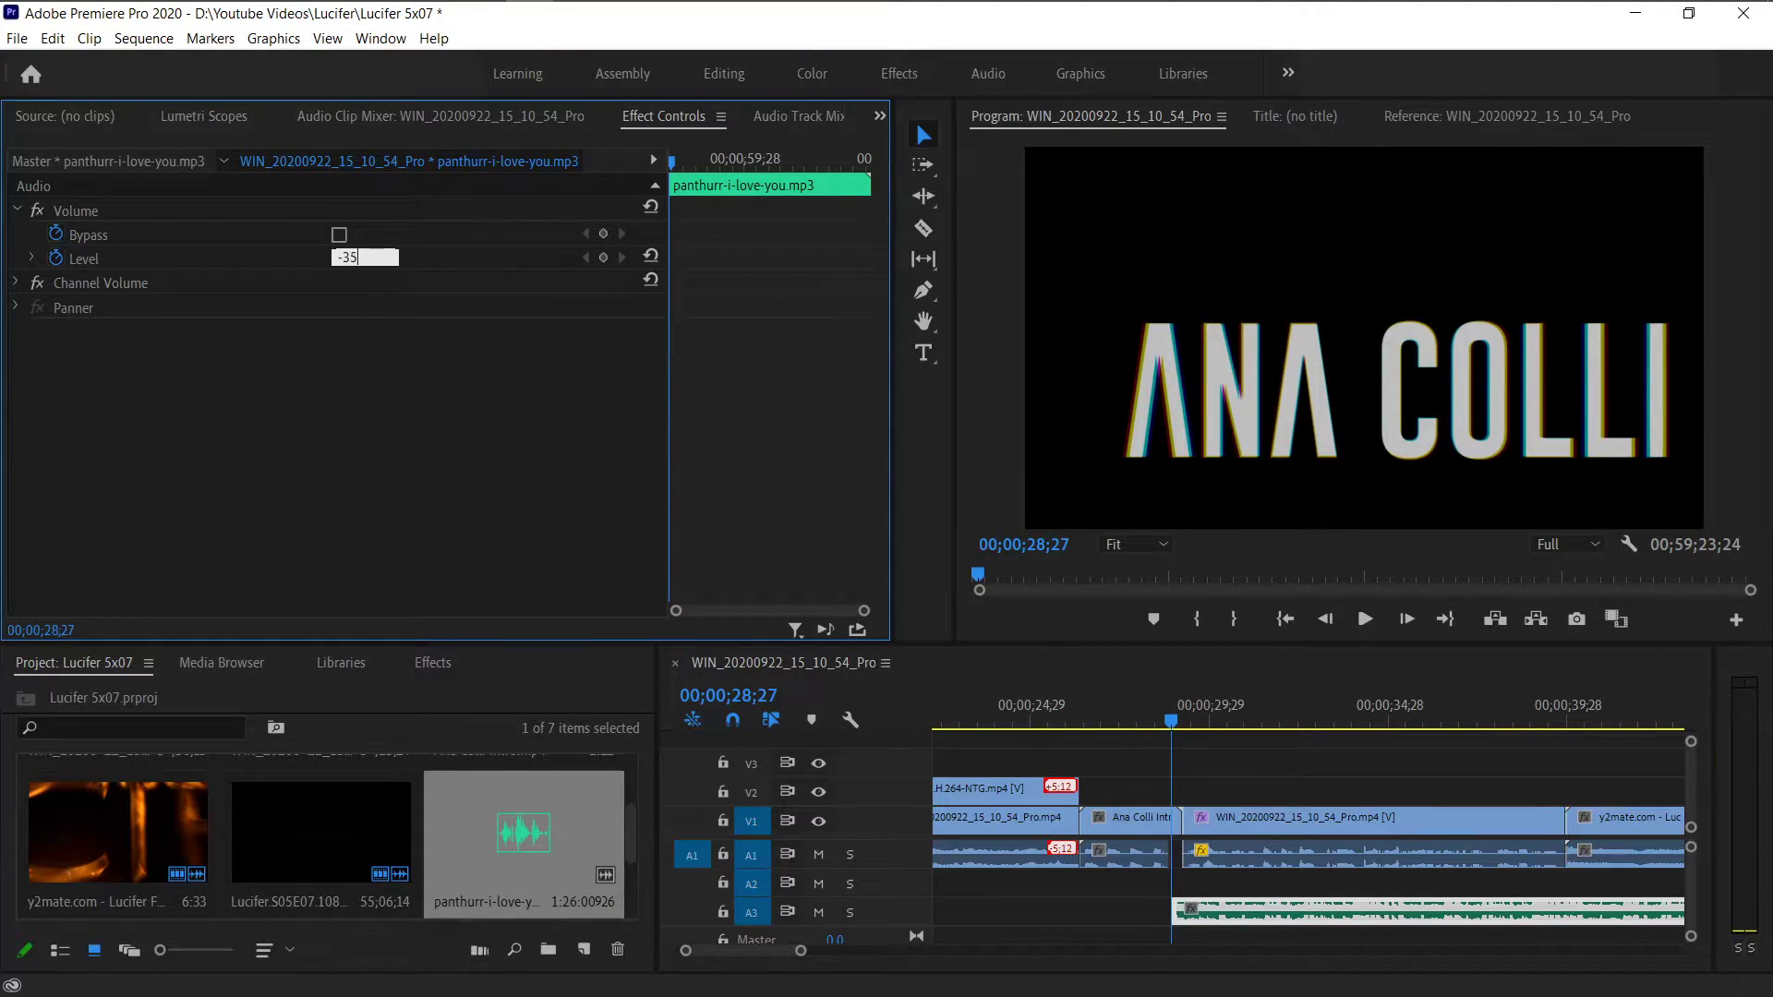
type("-30")
key("Return")
key("space")
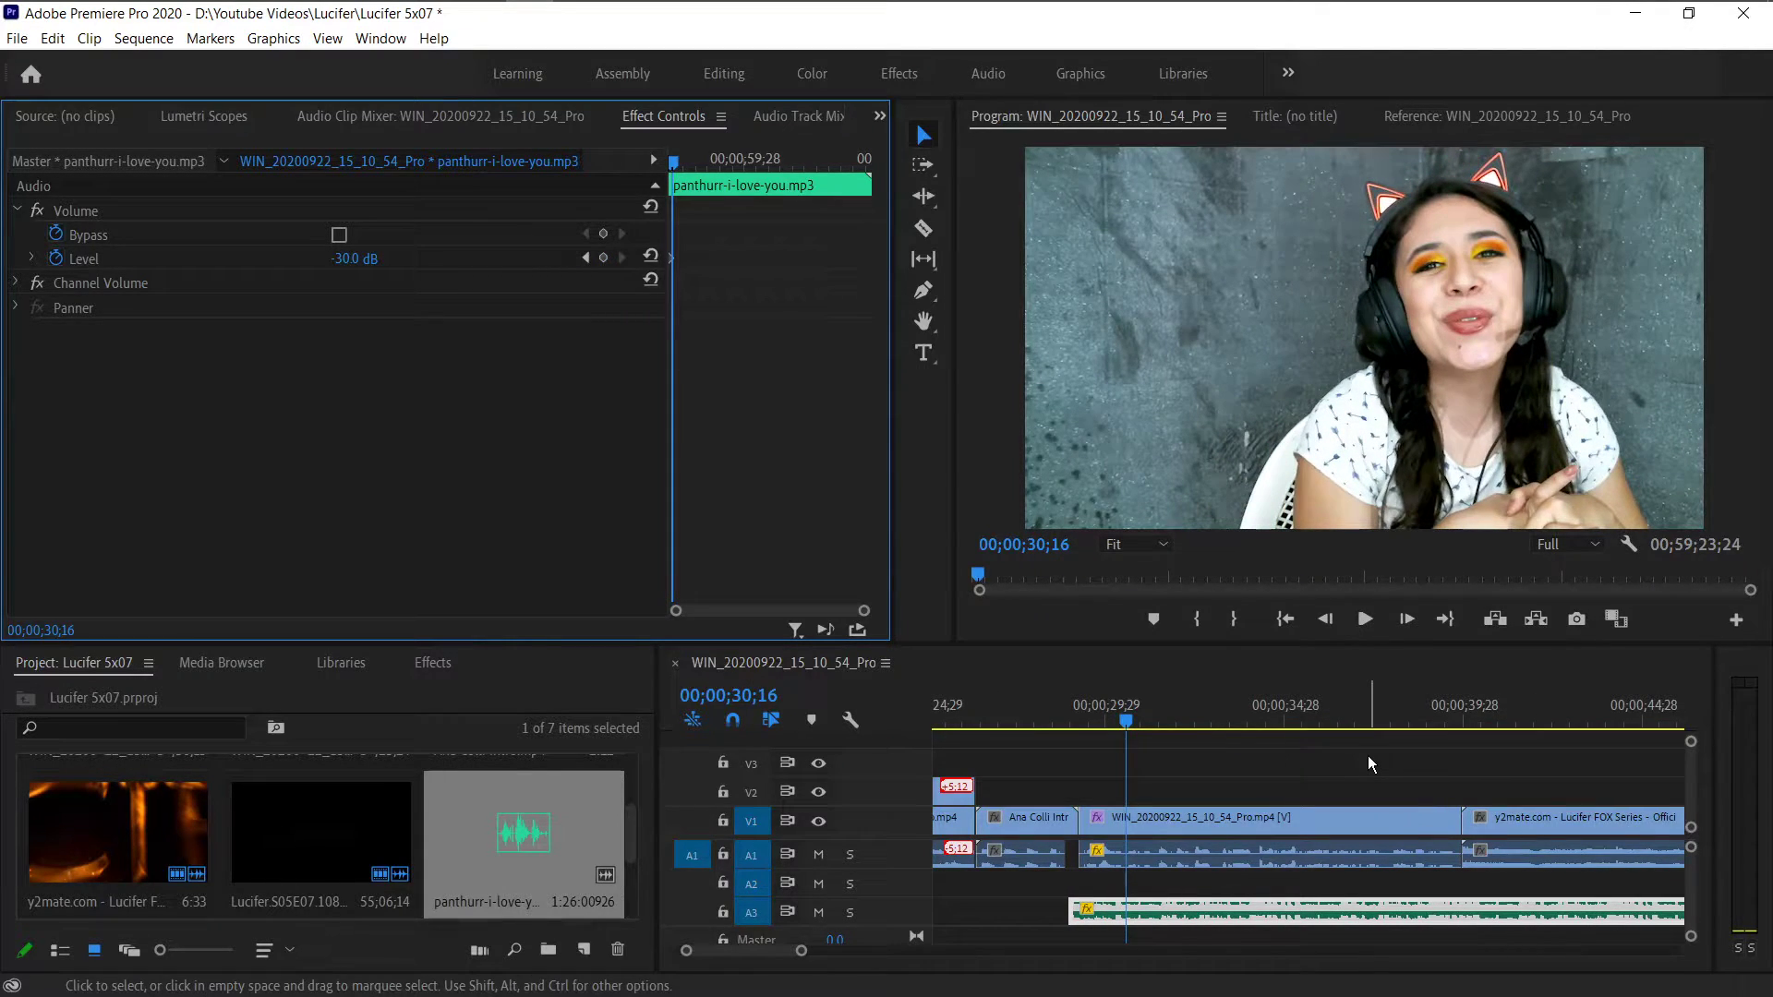
- Place Wattpad.png on V2 directly after the intro and extend it to the end of the greeting section at about 00;02;18;24
scroll(323, 841, "down", 3)
left_click_drag(184, 842, 1094, 796)
left_click(1205, 718)
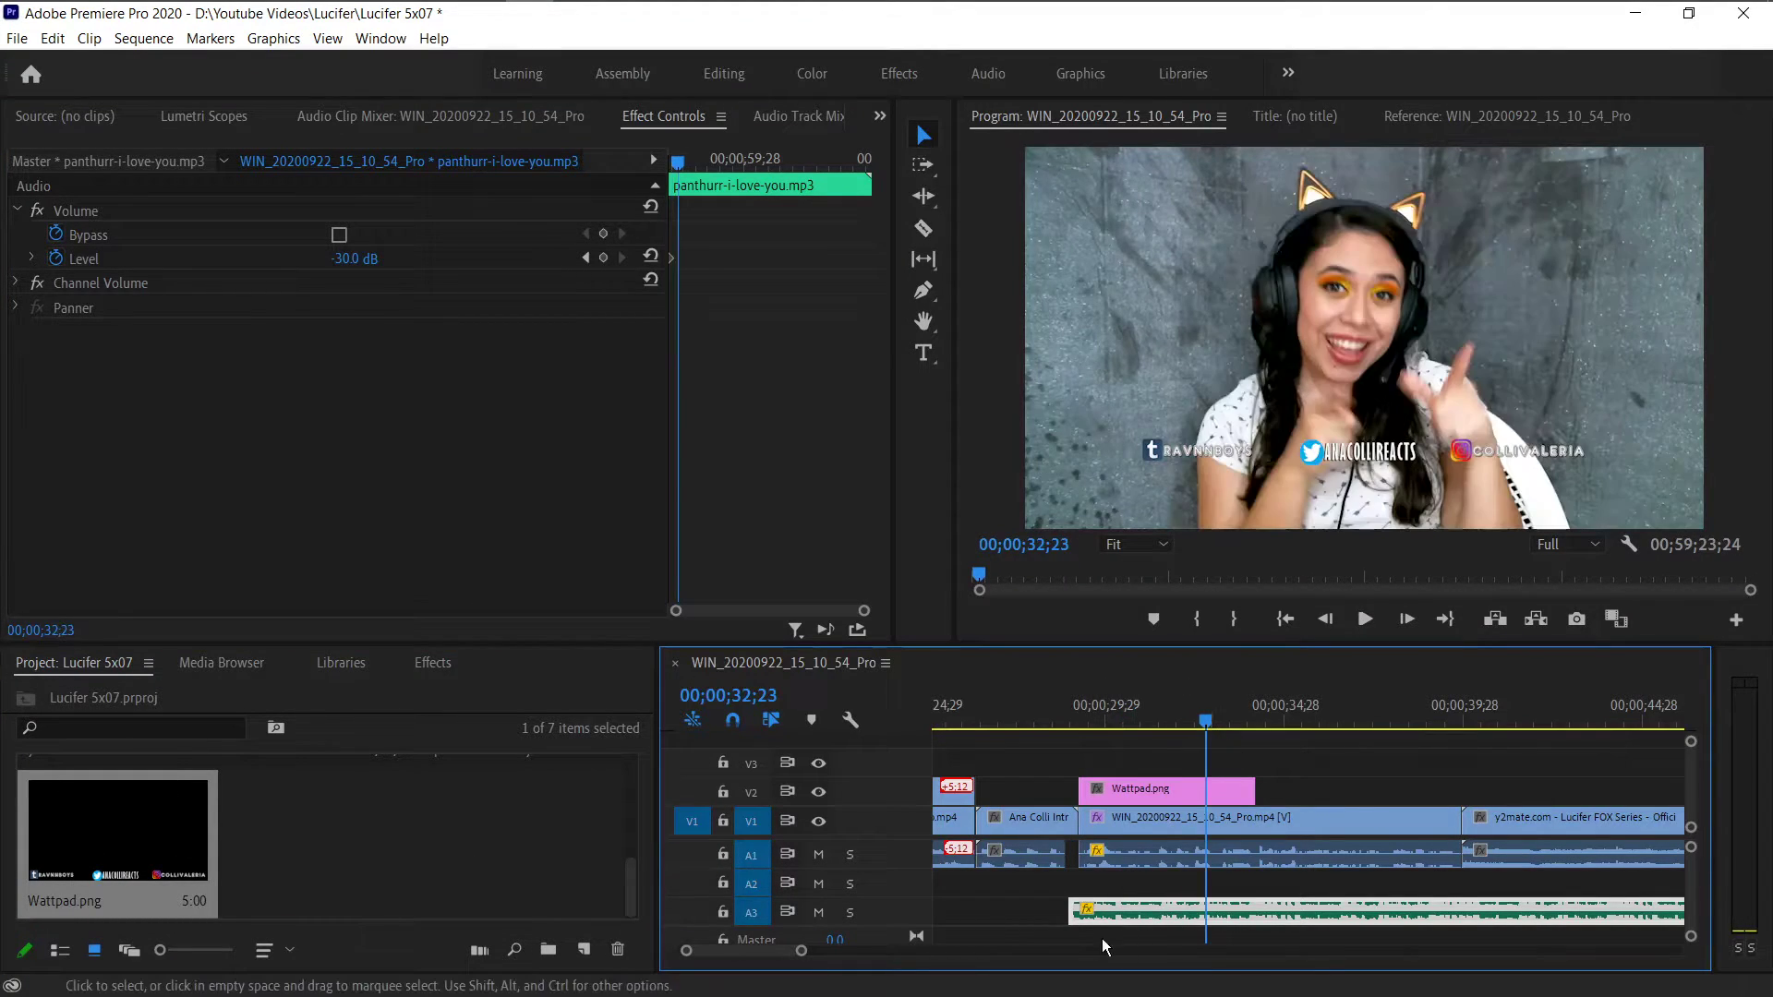
left_click_drag(801, 951, 868, 951)
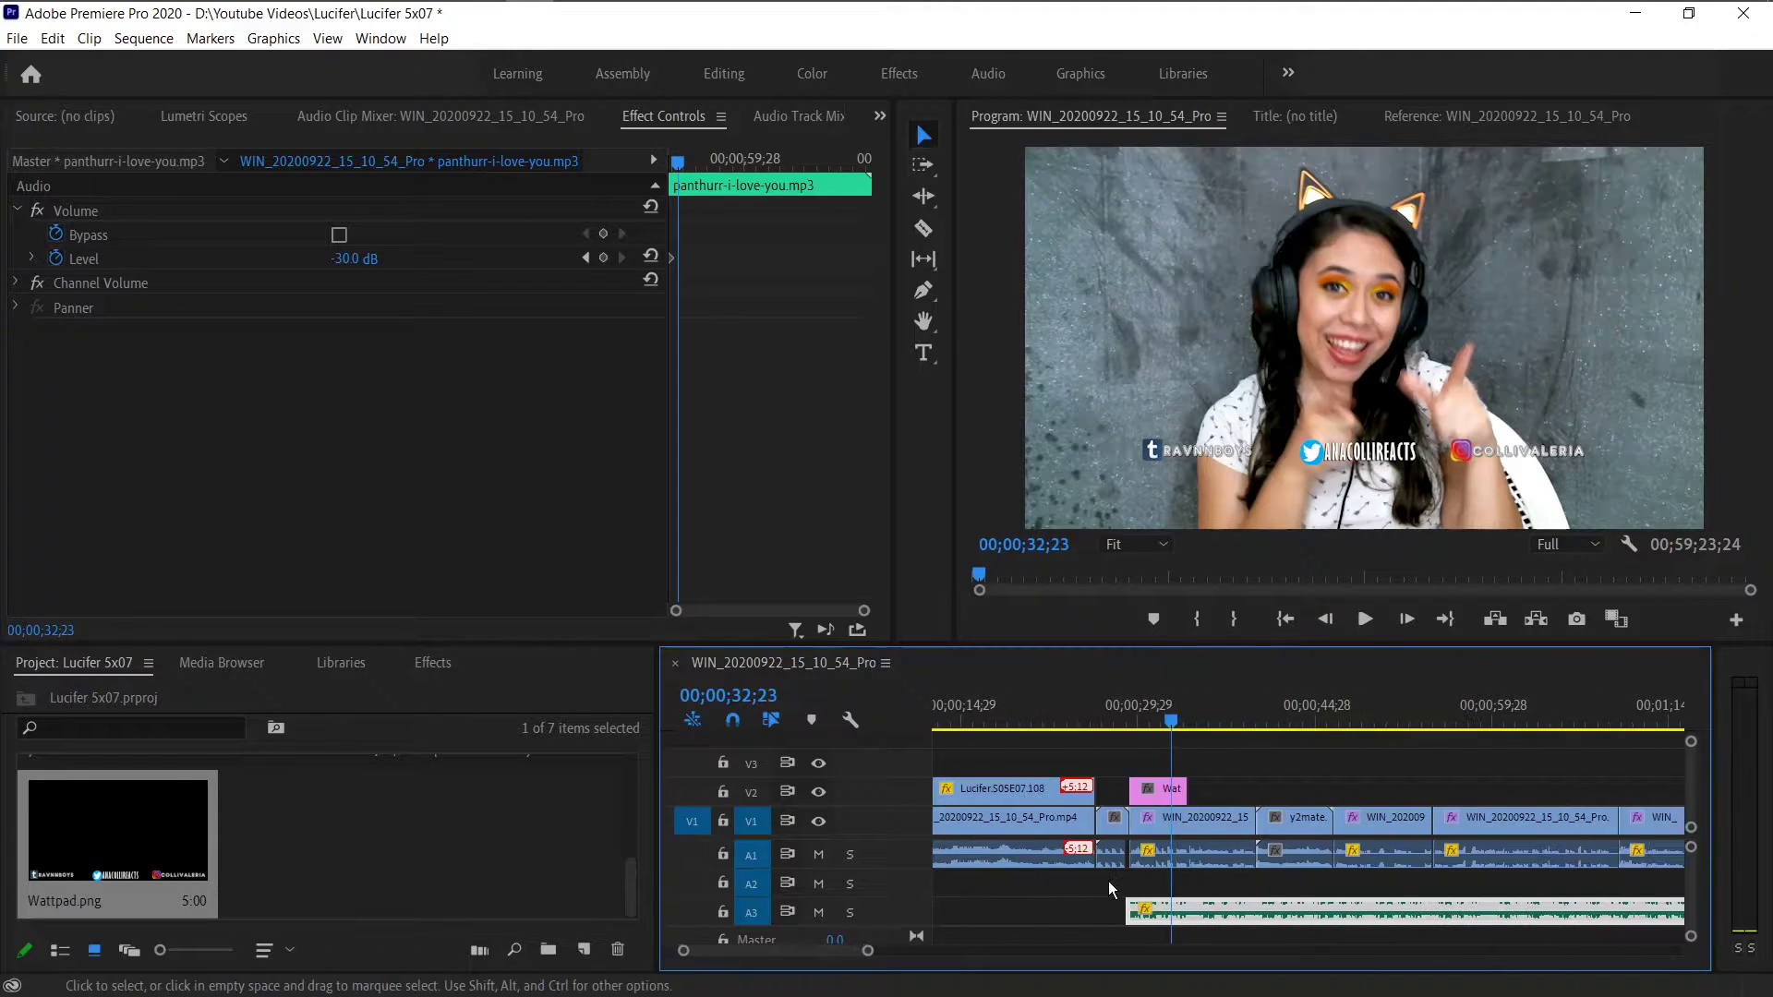
left_click_drag(1169, 772, 1582, 780)
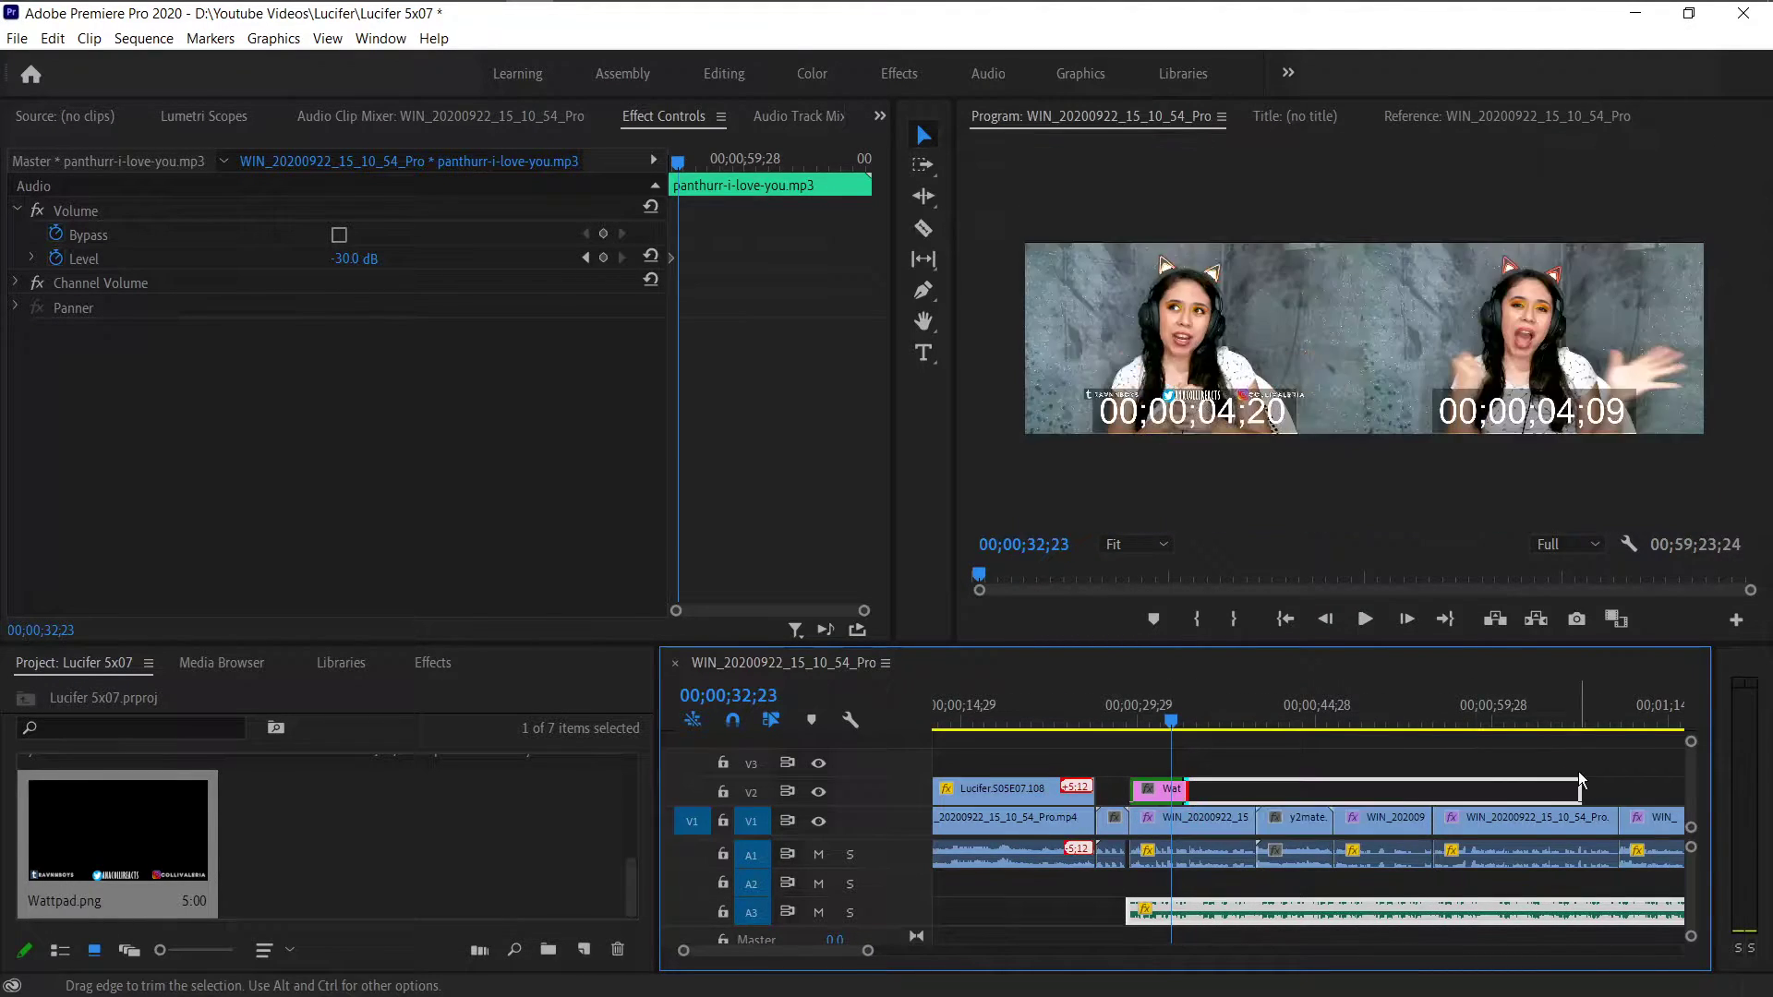
scroll(1582, 781, "down", 3)
scroll(1219, 785, "down", 3)
left_click_drag(1233, 785, 1581, 776)
scroll(1582, 776, "down", 5)
left_click_drag(1196, 781, 1671, 772)
- Cut the A3 music and join the following piece to it, ending with the Wattpad.png overlay at about 00;02;18;24
left_click_drag(1247, 719, 1188, 713)
key("c")
left_click(1186, 916)
key("v")
left_click_drag(1240, 914, 1186, 915)
scroll(1217, 879, "down", 3)
left_click(1291, 730)
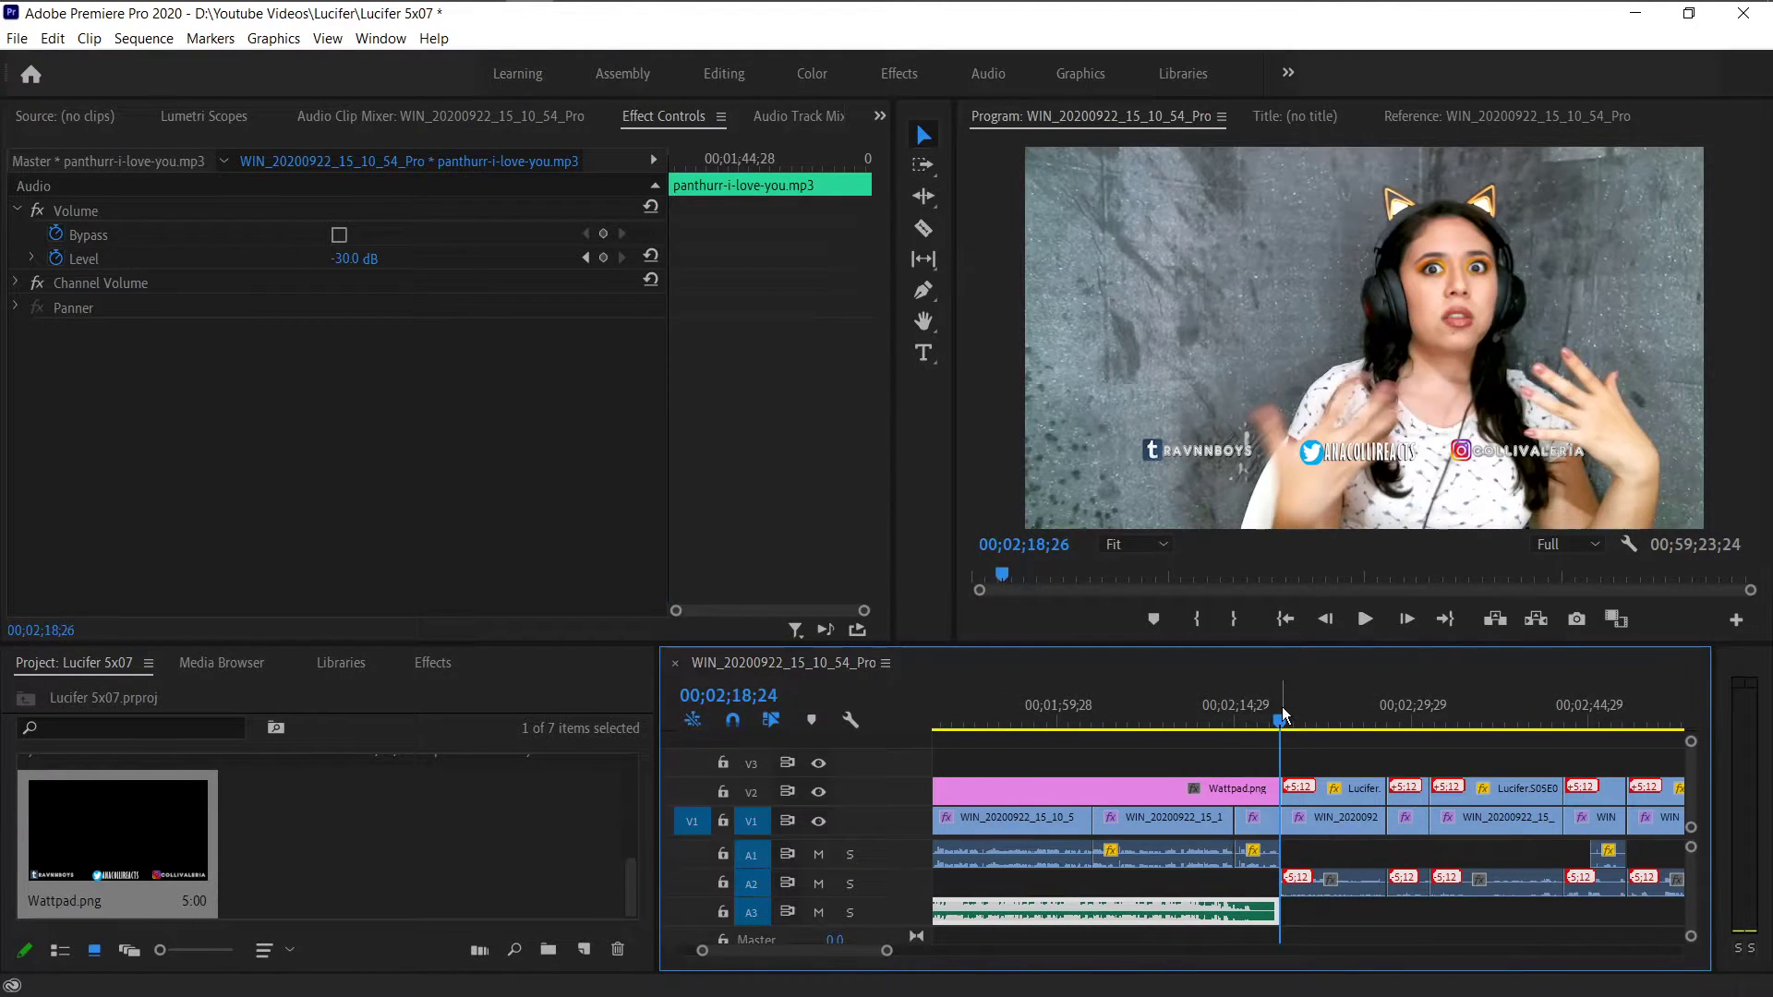
scroll(1282, 707, "down", 3)
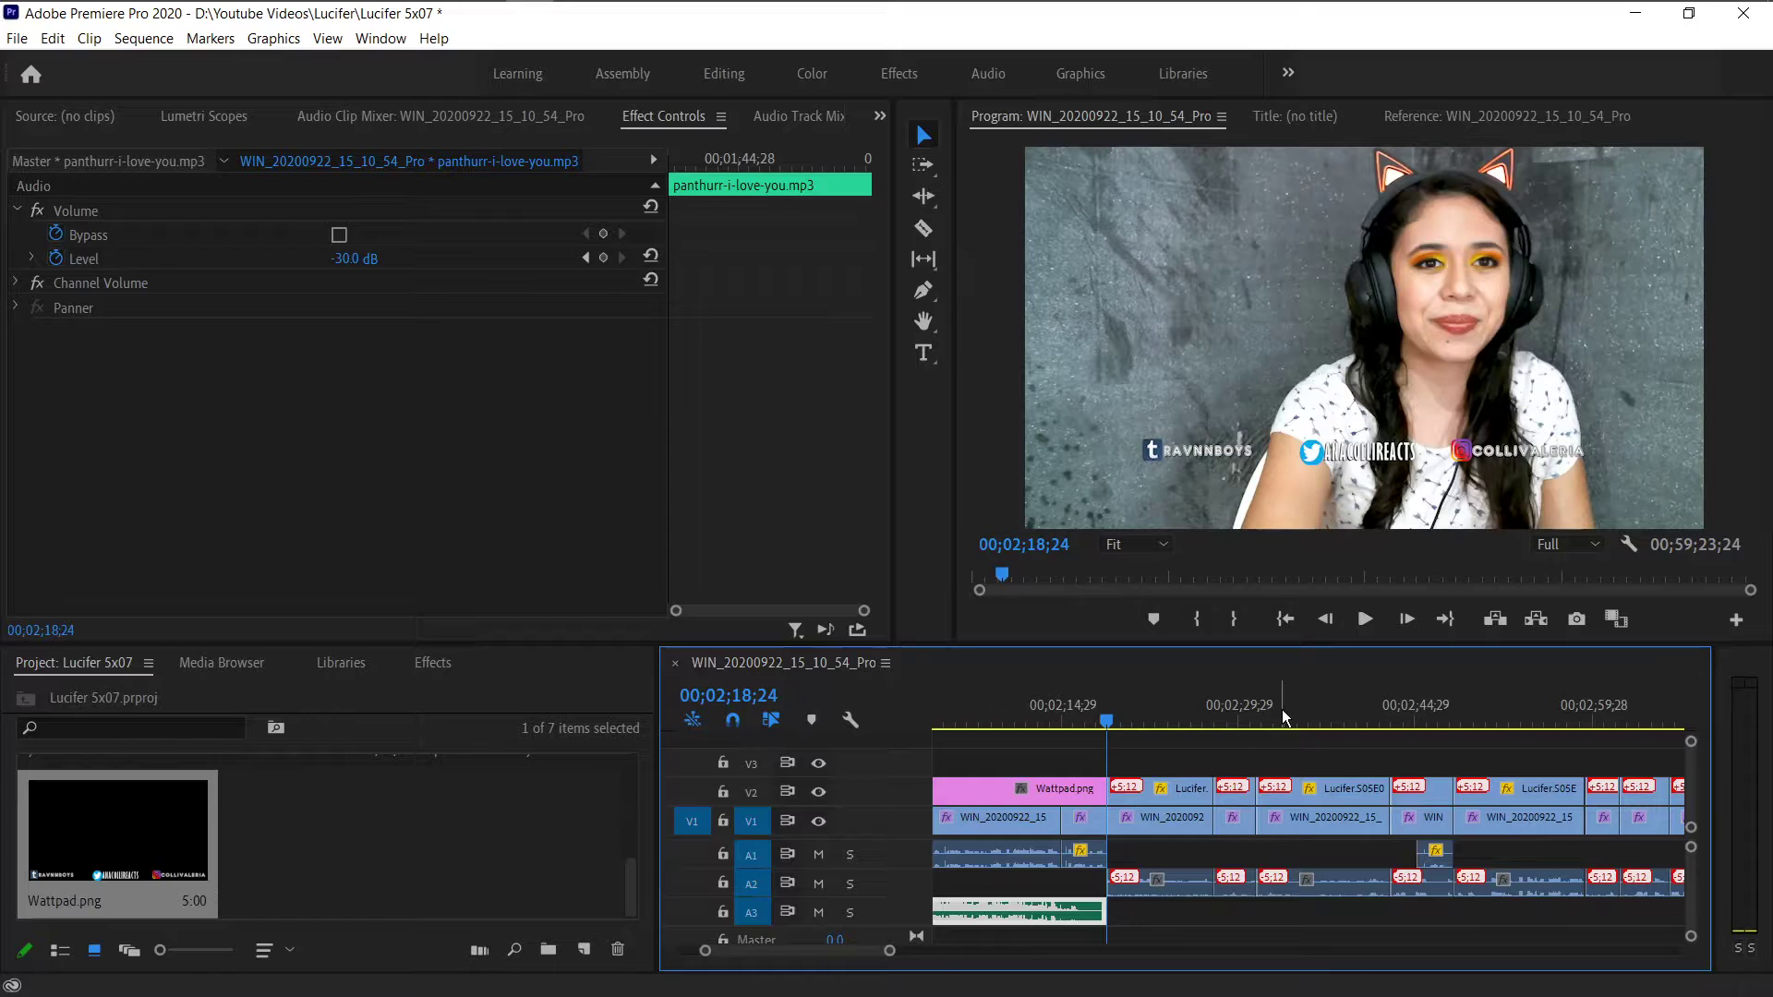
- Enlarge the greeting's Wattpad.png overlay and lower it so the social handles span the bottom of the frame
scroll(1247, 723, "up", 6)
left_click(1247, 726)
left_click(1248, 791)
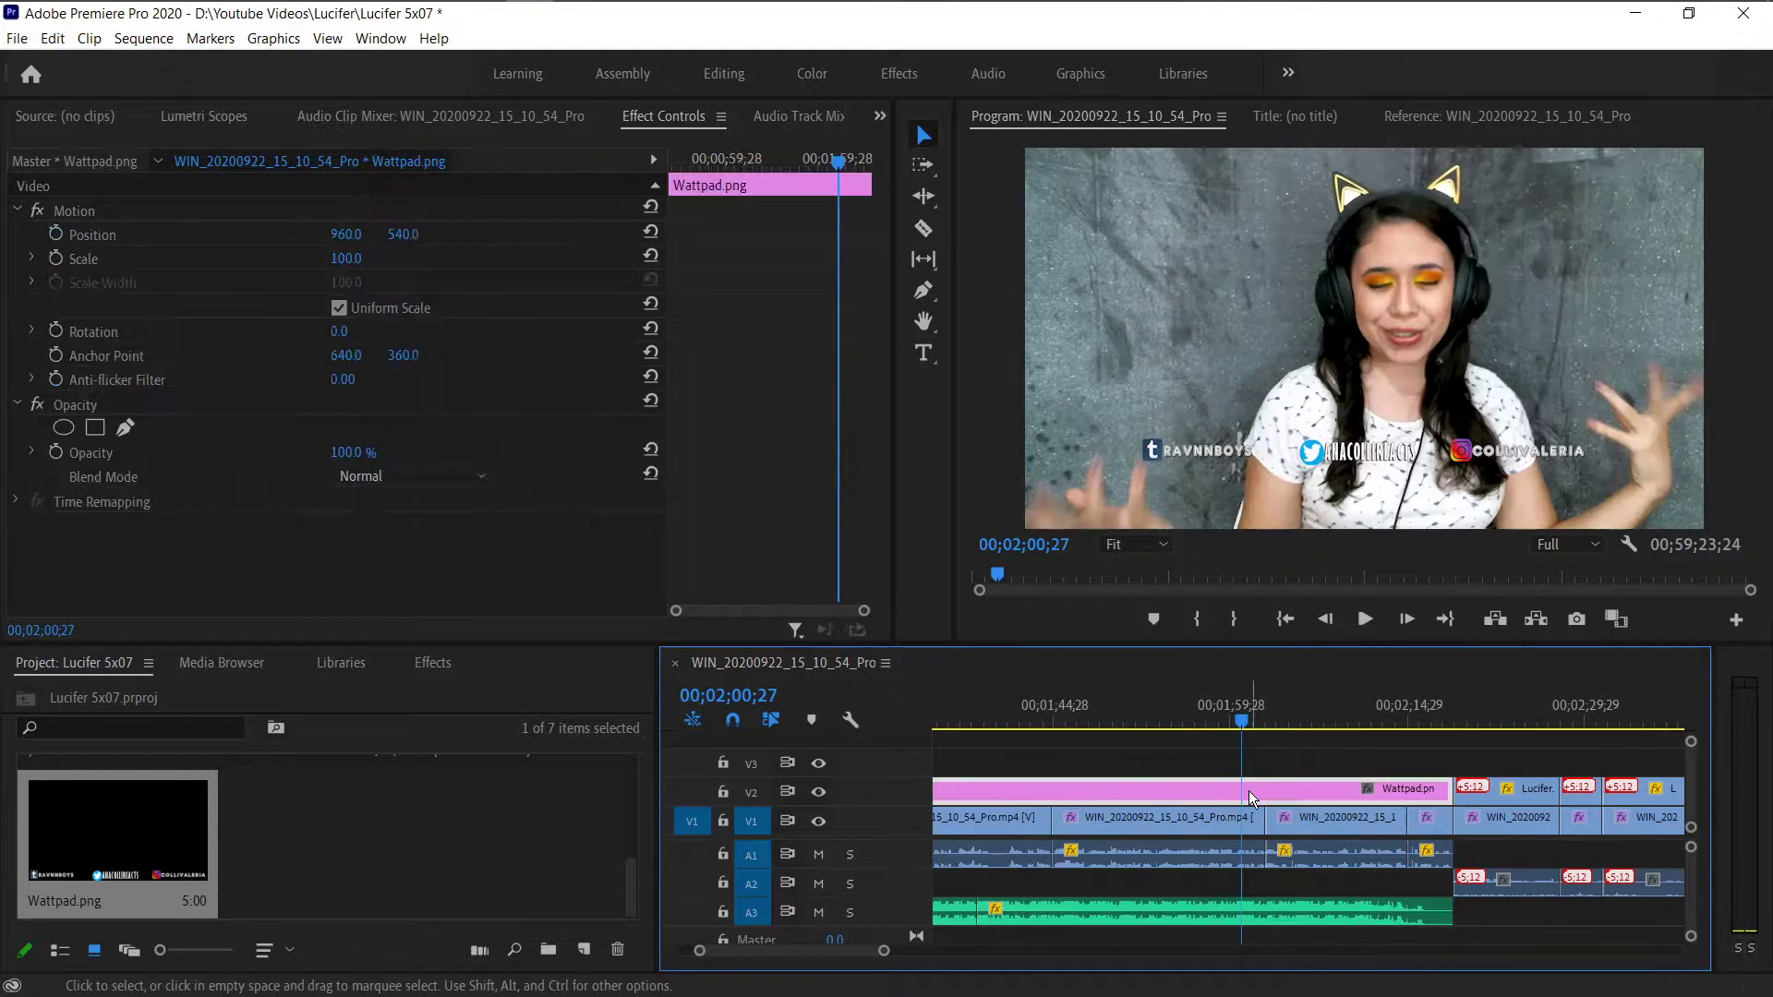
left_click(1190, 451)
left_click_drag(1148, 469, 1109, 511)
left_click(1169, 729)
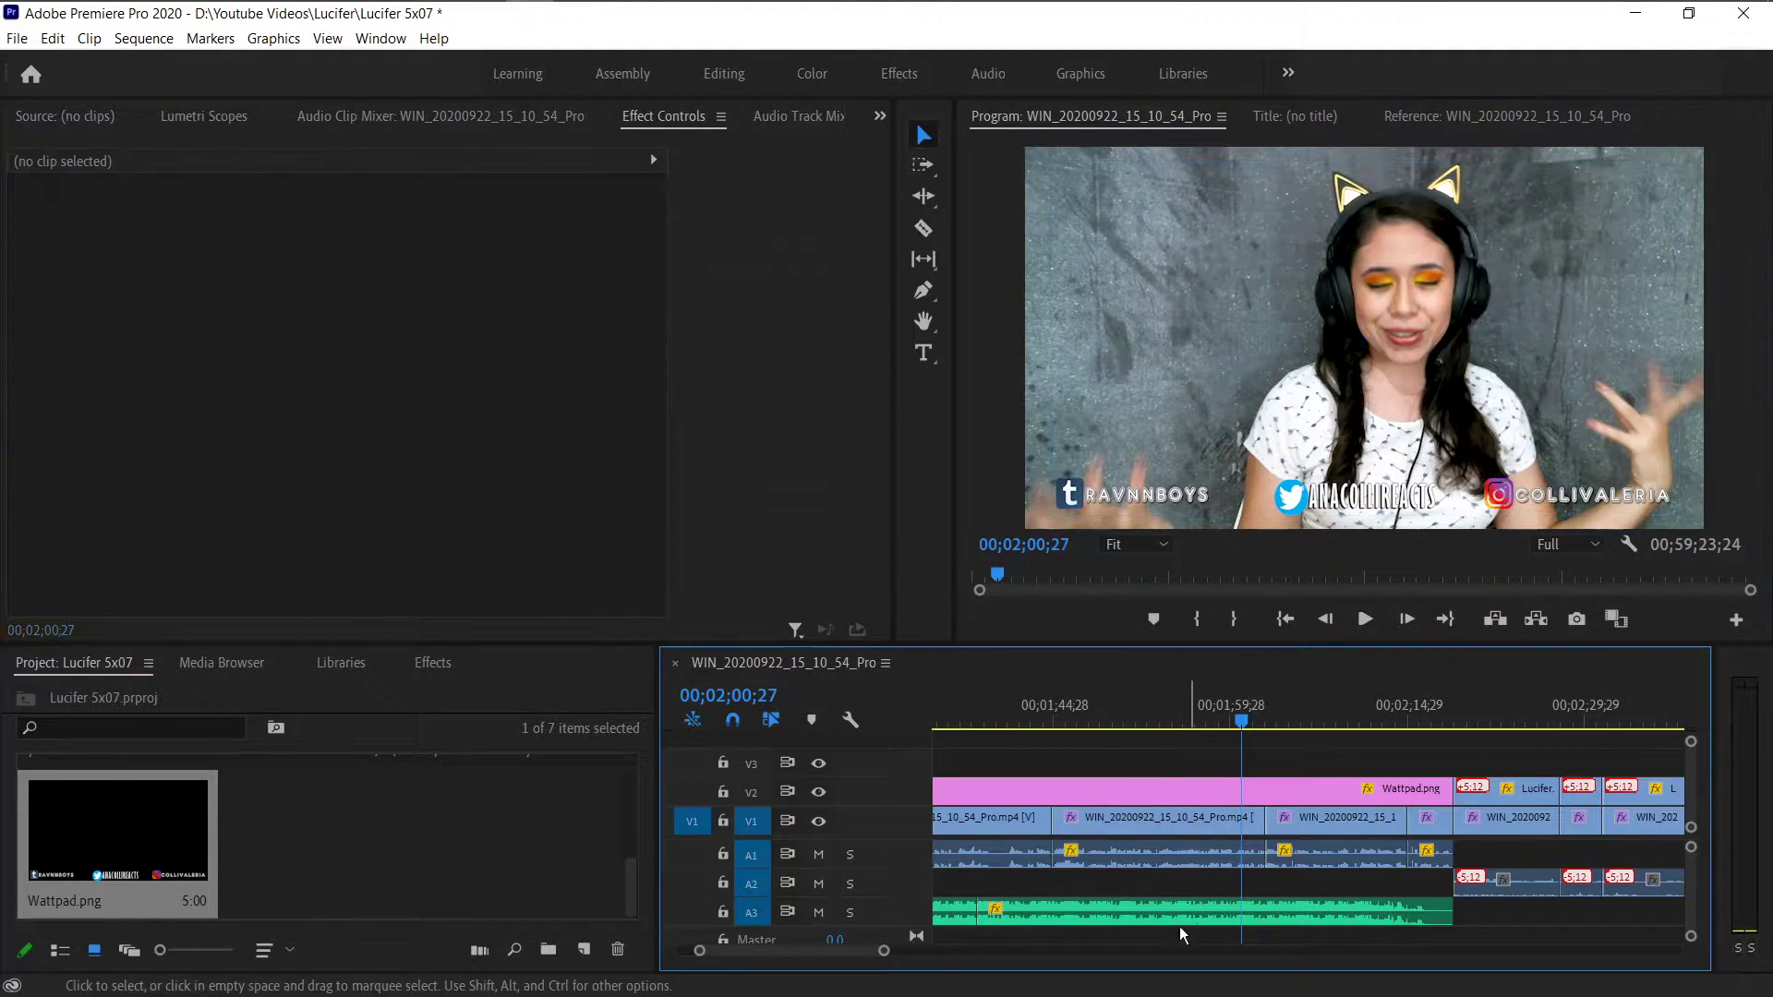
- Place Wattpad.png on V2 over the closing section, extending from the last episode clip to the end of the sequence
left_click_drag(884, 958, 1580, 951)
scroll(1332, 886, "up", 3)
scroll(1430, 890, "up", 3)
scroll(1435, 889, "up", 3)
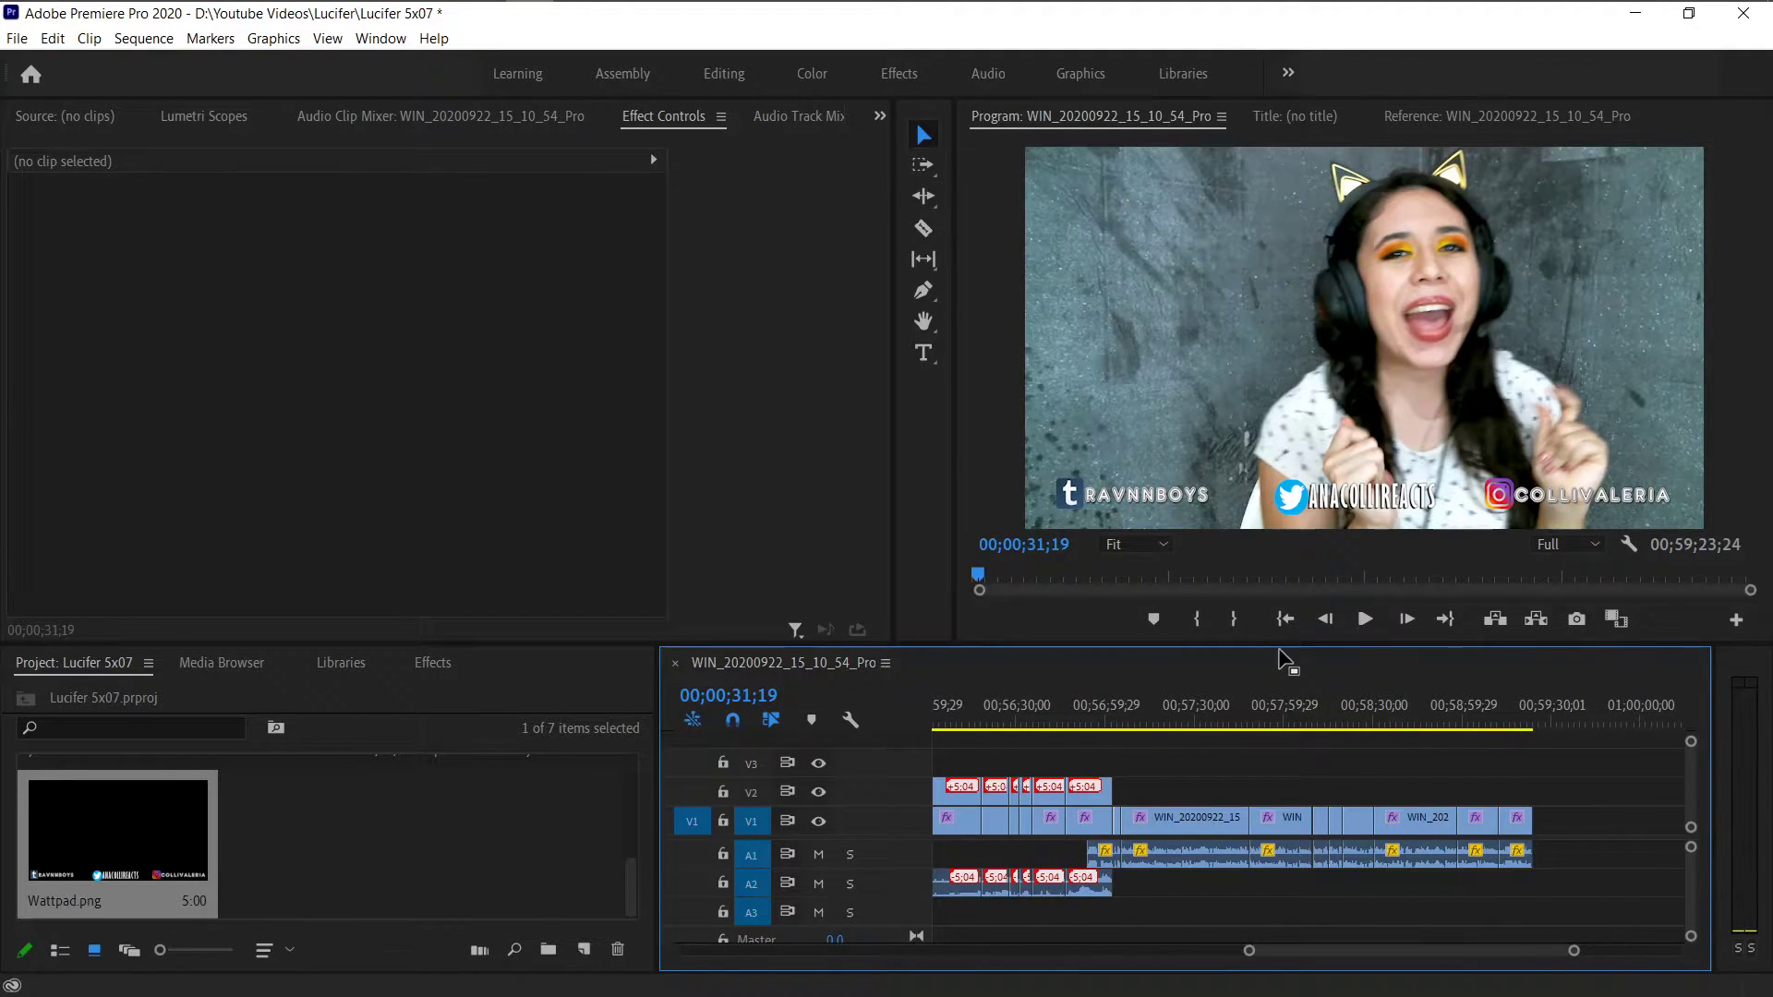
left_click(1312, 713)
left_click_drag(1575, 954, 1562, 952)
left_click_drag(187, 826, 1634, 776)
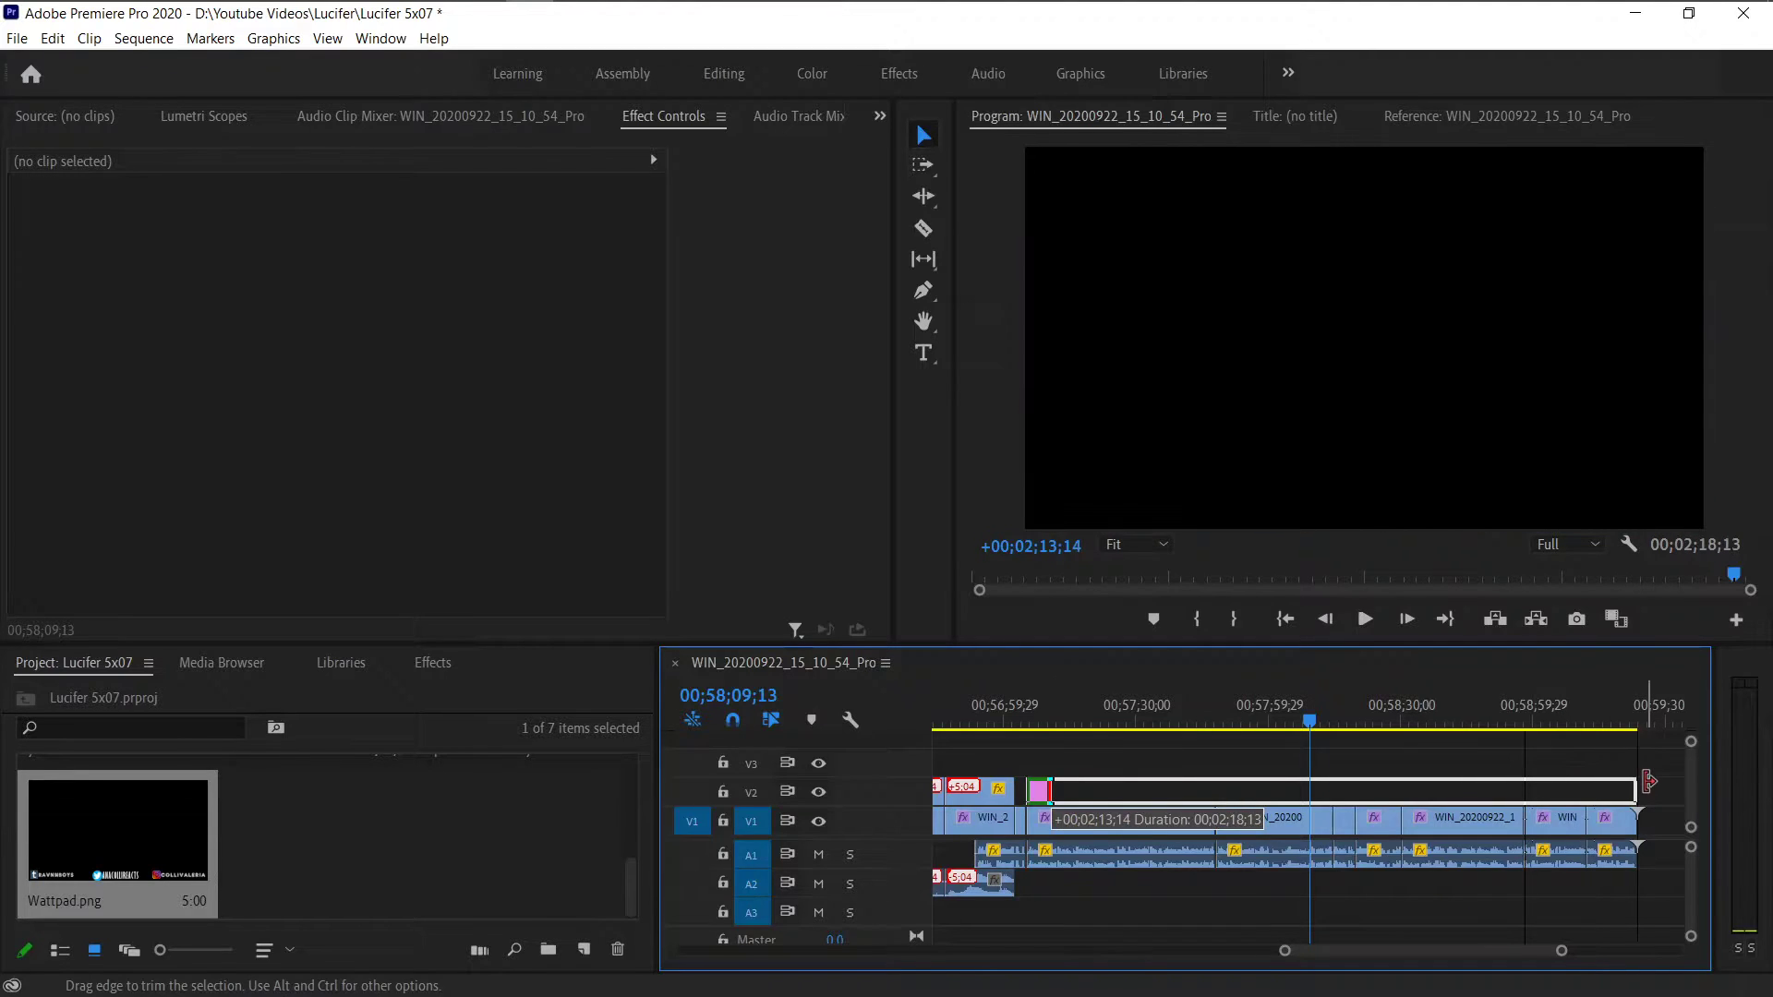
left_click_drag(1034, 783, 1021, 780)
- Place panthurr-i-love-you.mp3 on A2 under the closing section, directly after the last episode audio at about 00;57;02
scroll(528, 855, "up", 2)
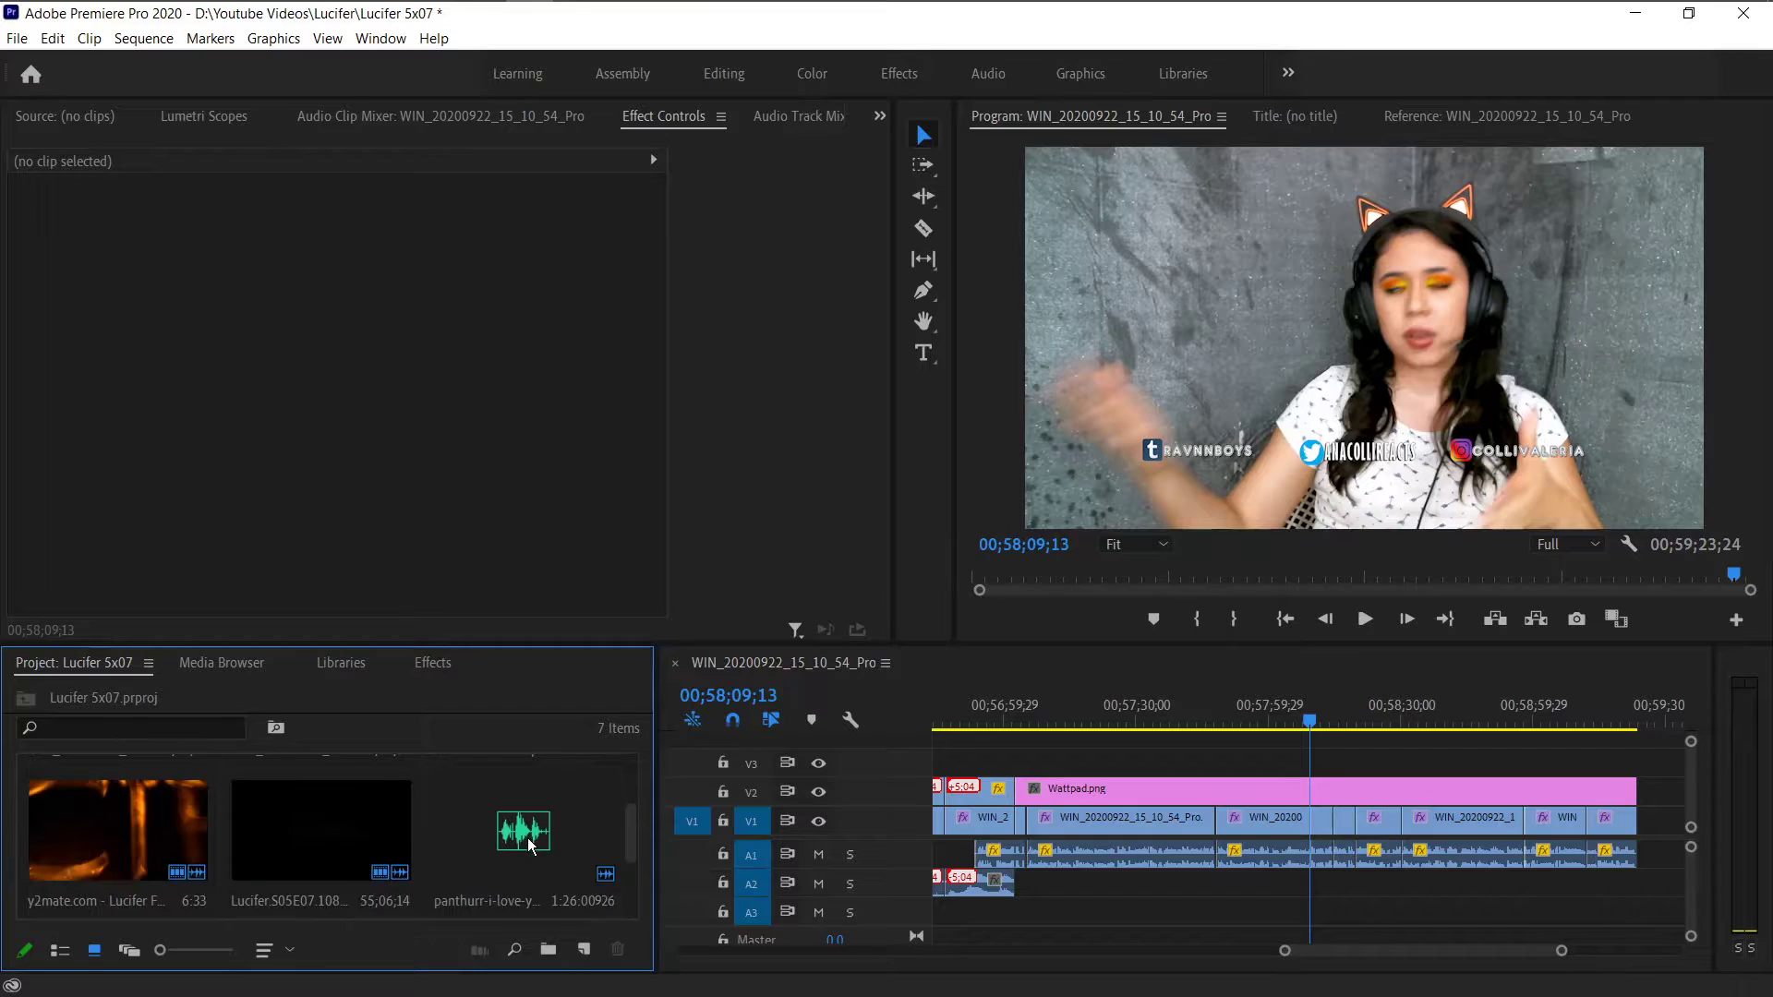
left_click(529, 831)
left_click_drag(536, 829, 1023, 889)
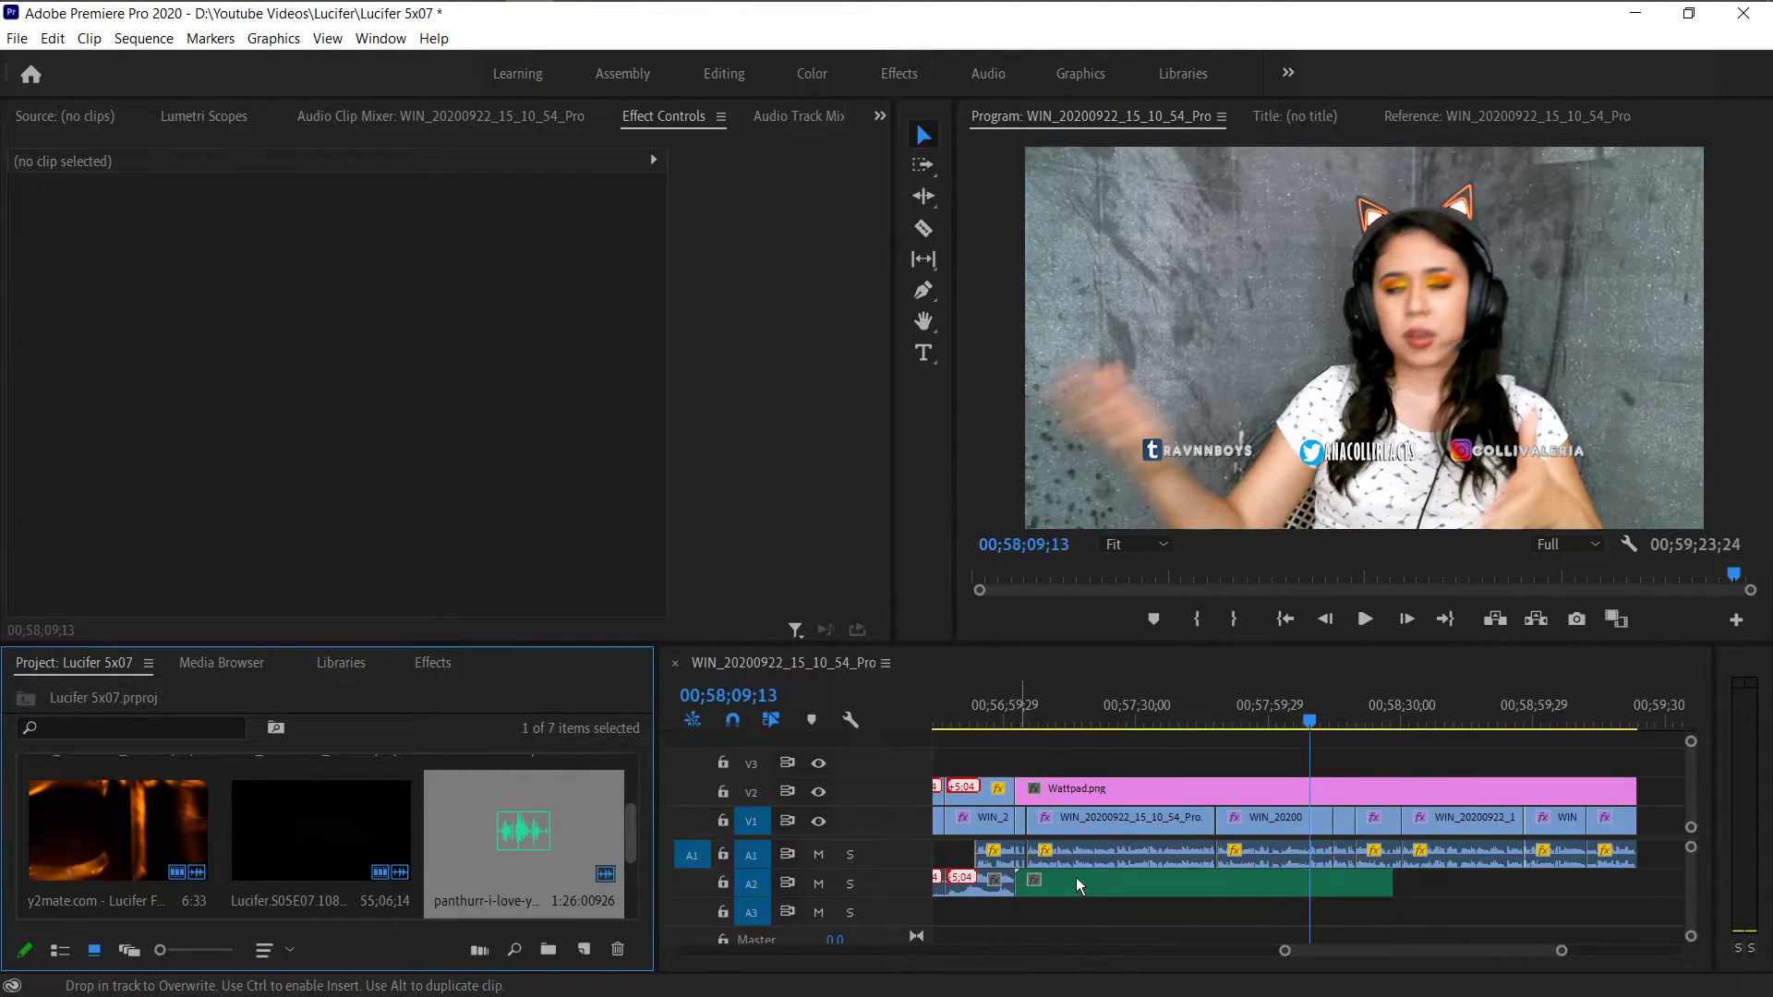
- Remove the level keyframing from the closing music and set its volume level to -25 dB
left_click(1077, 878)
left_click(364, 257)
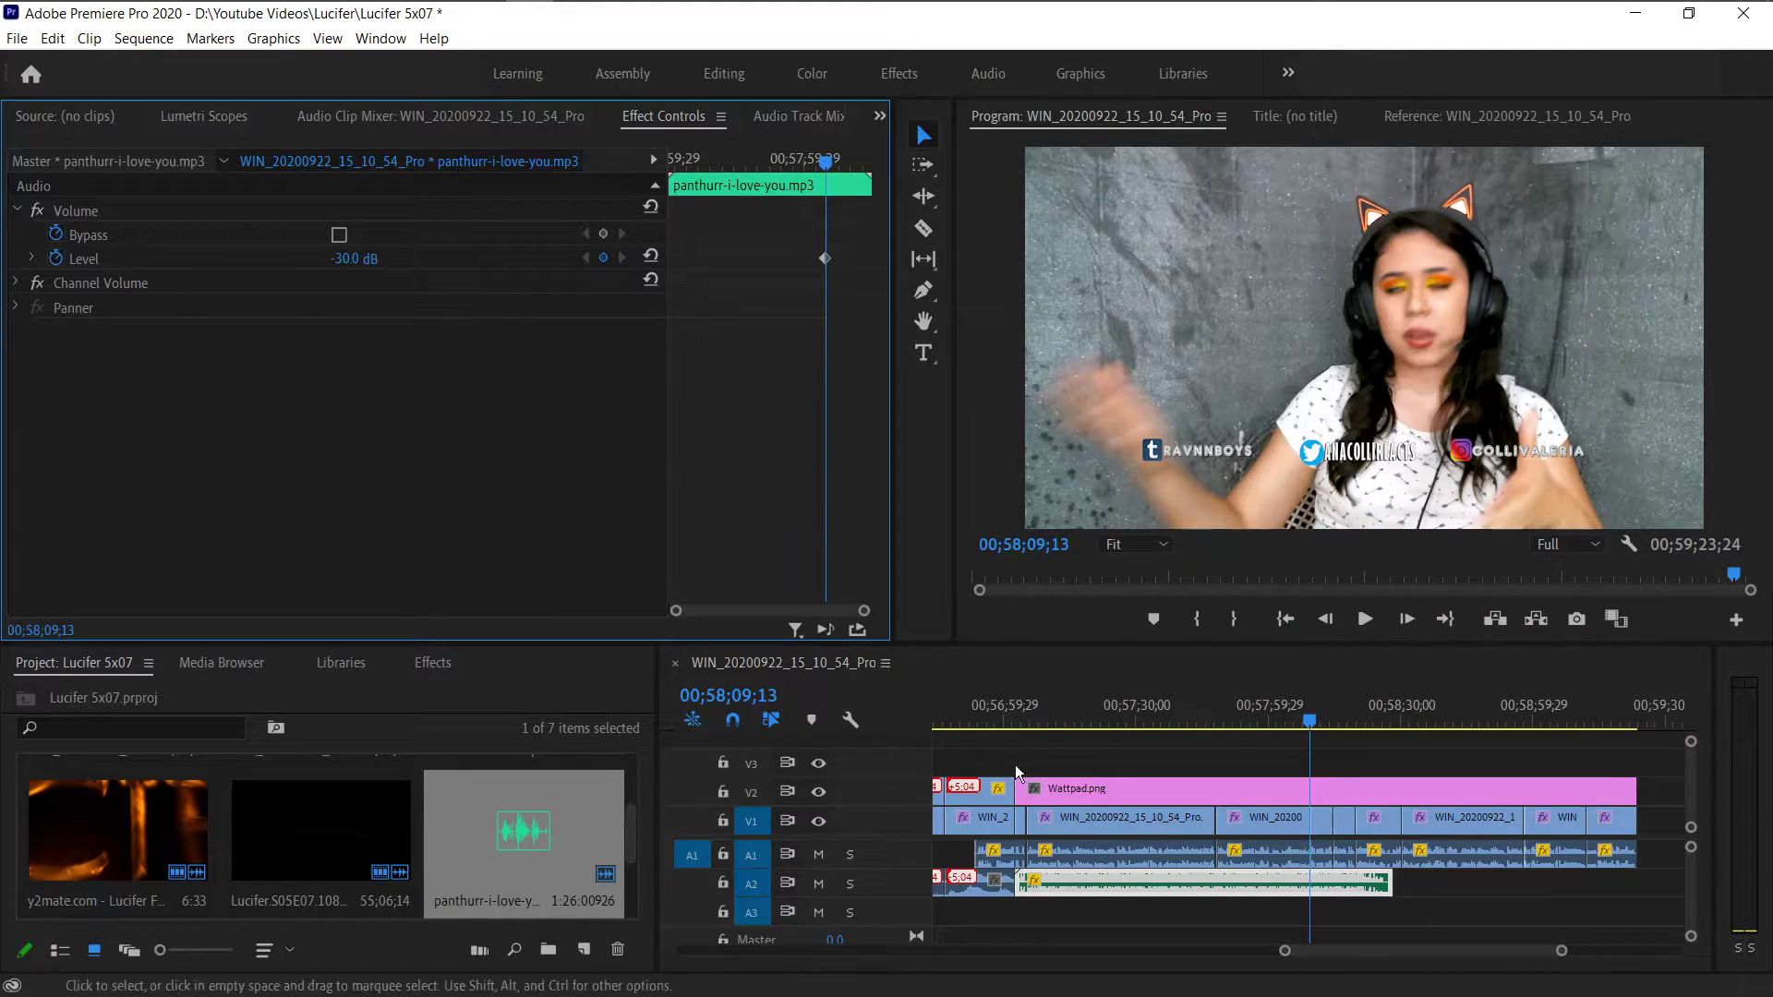
left_click(60, 257)
key("Return")
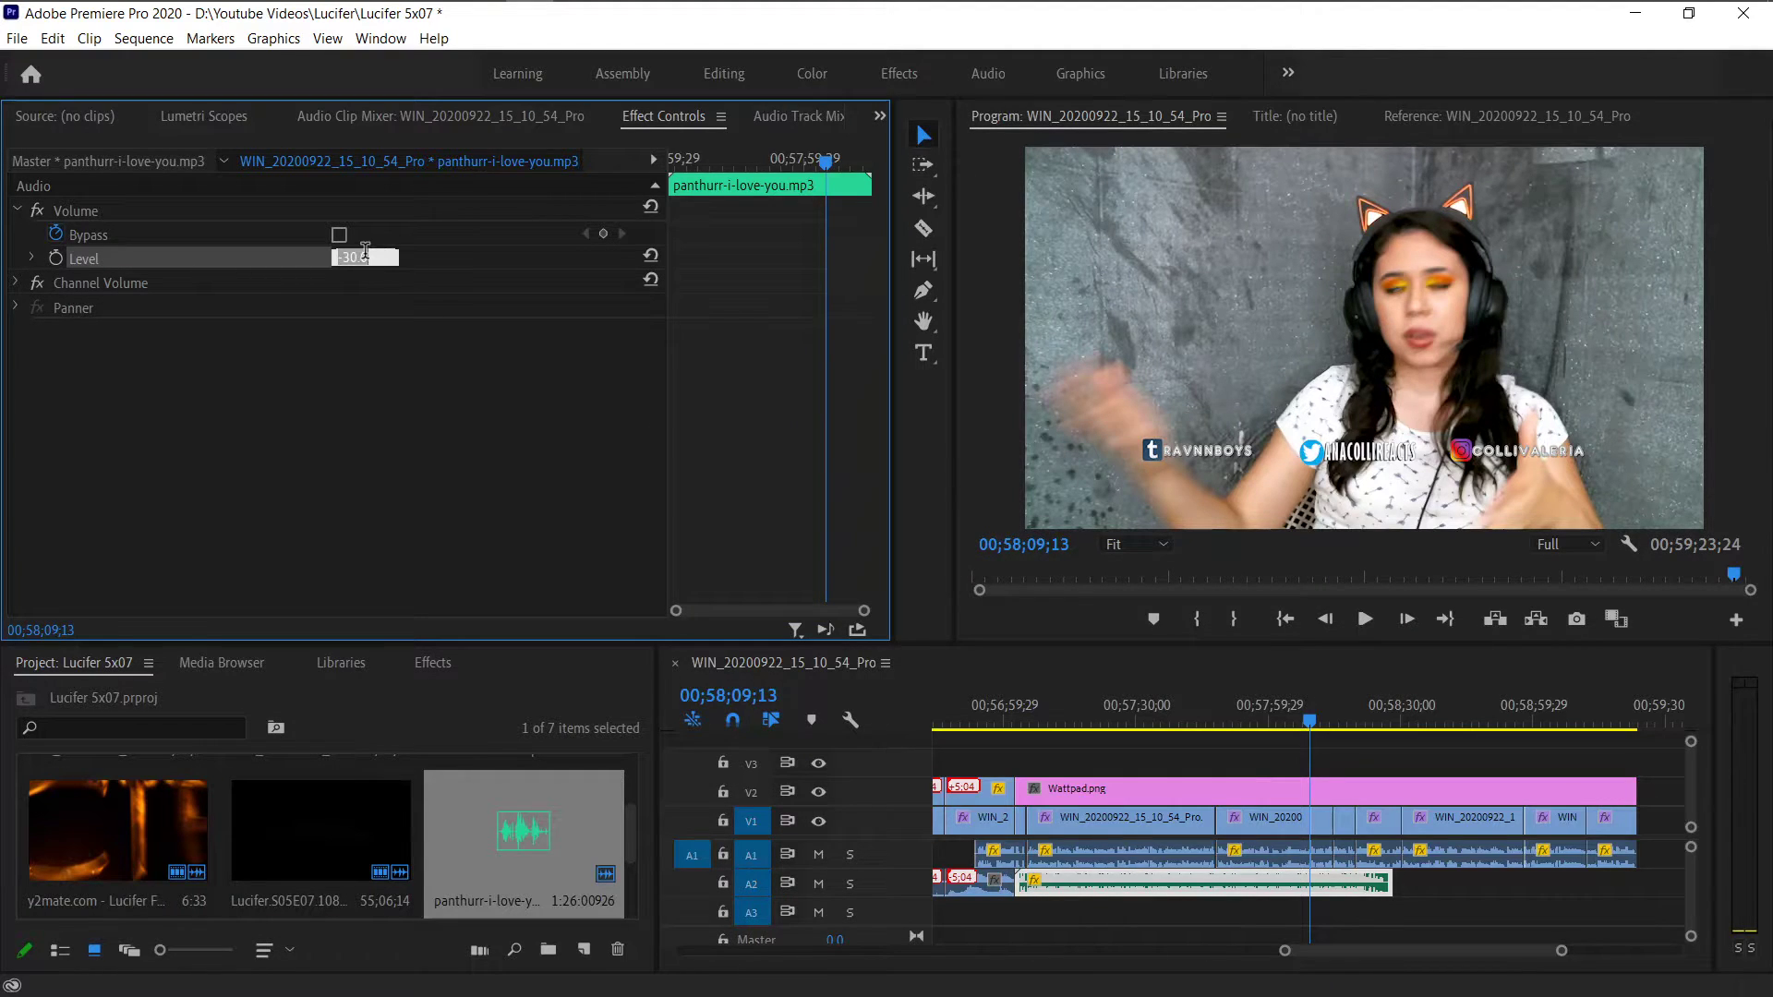
key("Return")
- Extend the closing music on A2 toward the end of the sequence
left_click(1348, 889)
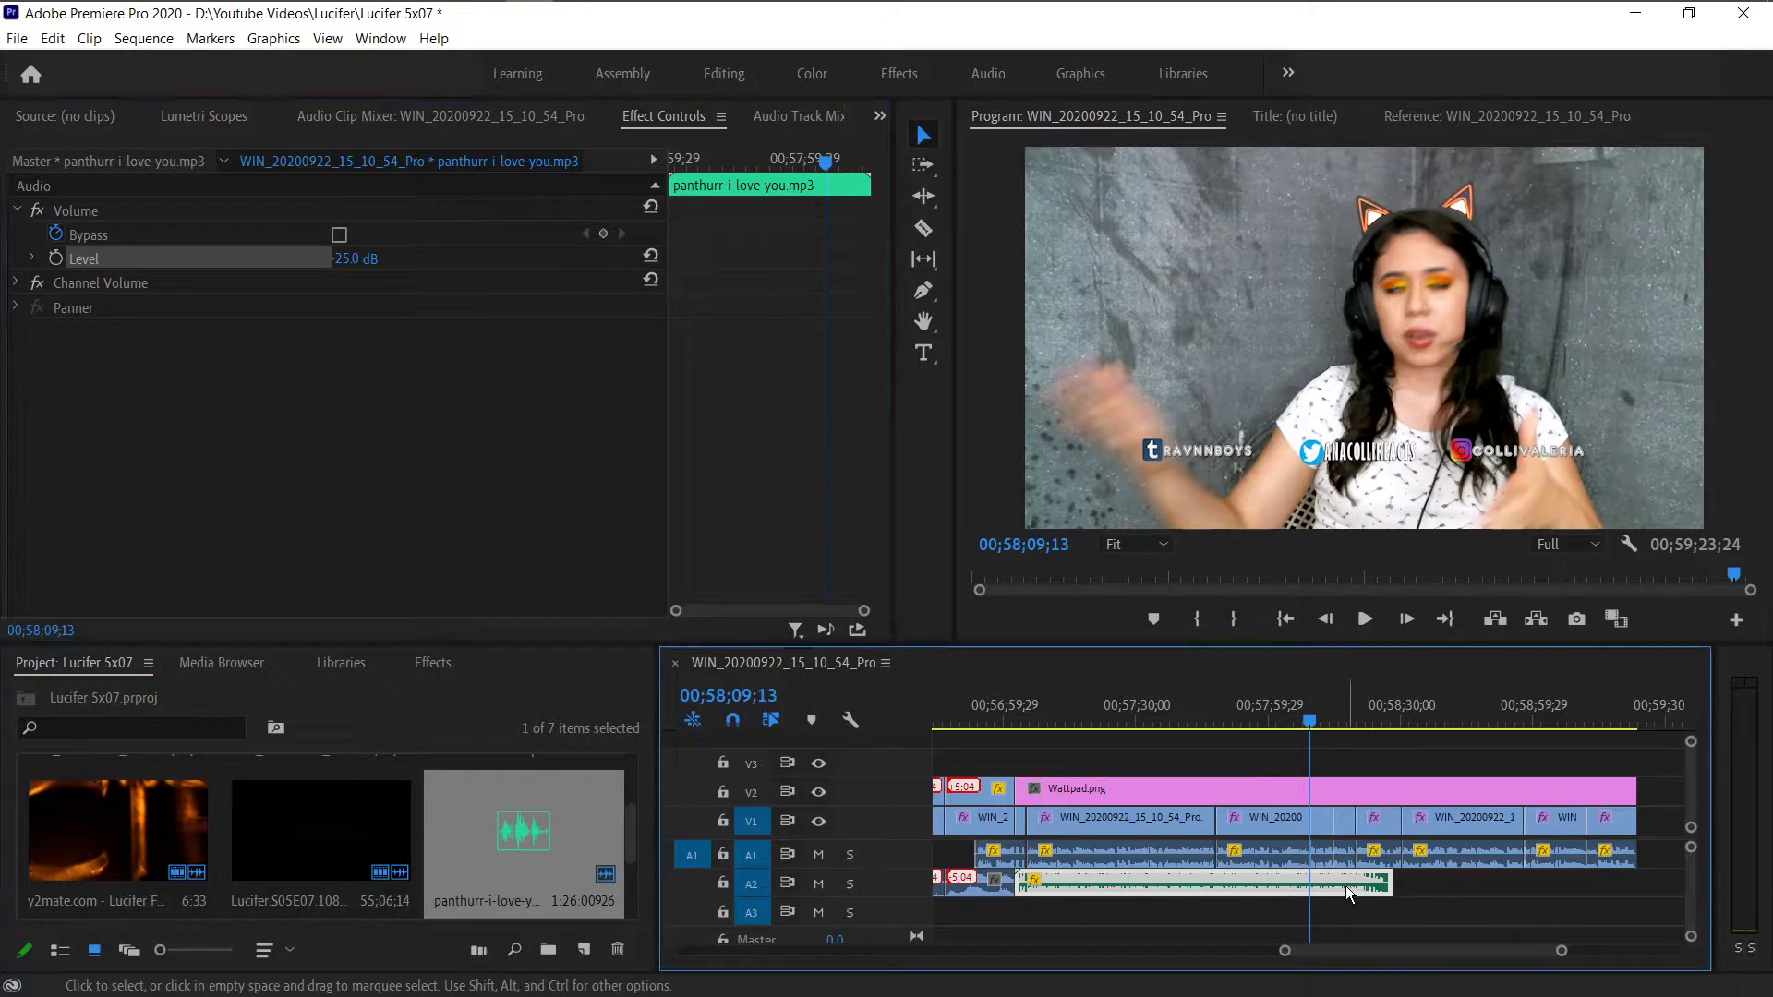
left_click_drag(1219, 888, 1496, 892)
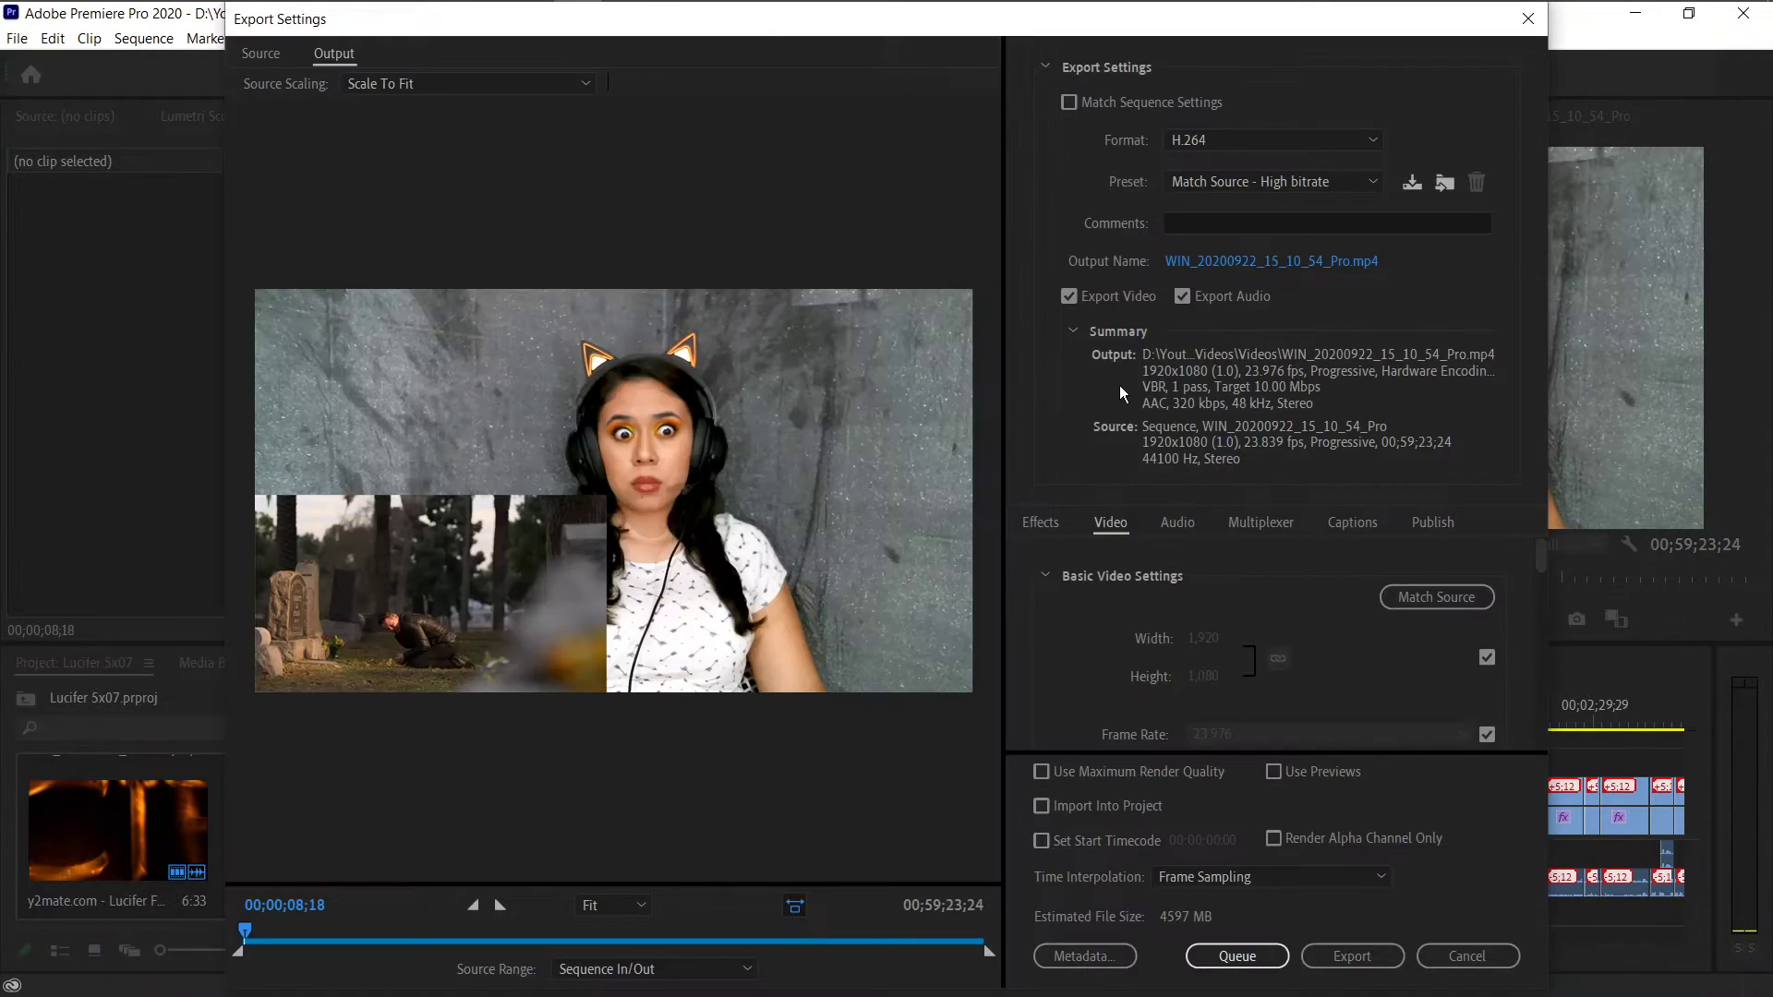
- Choose the YouTube 720p HD export preset and name the output file Lucifer 5x07
left_click(1205, 185)
scroll(1217, 403, "down", 5)
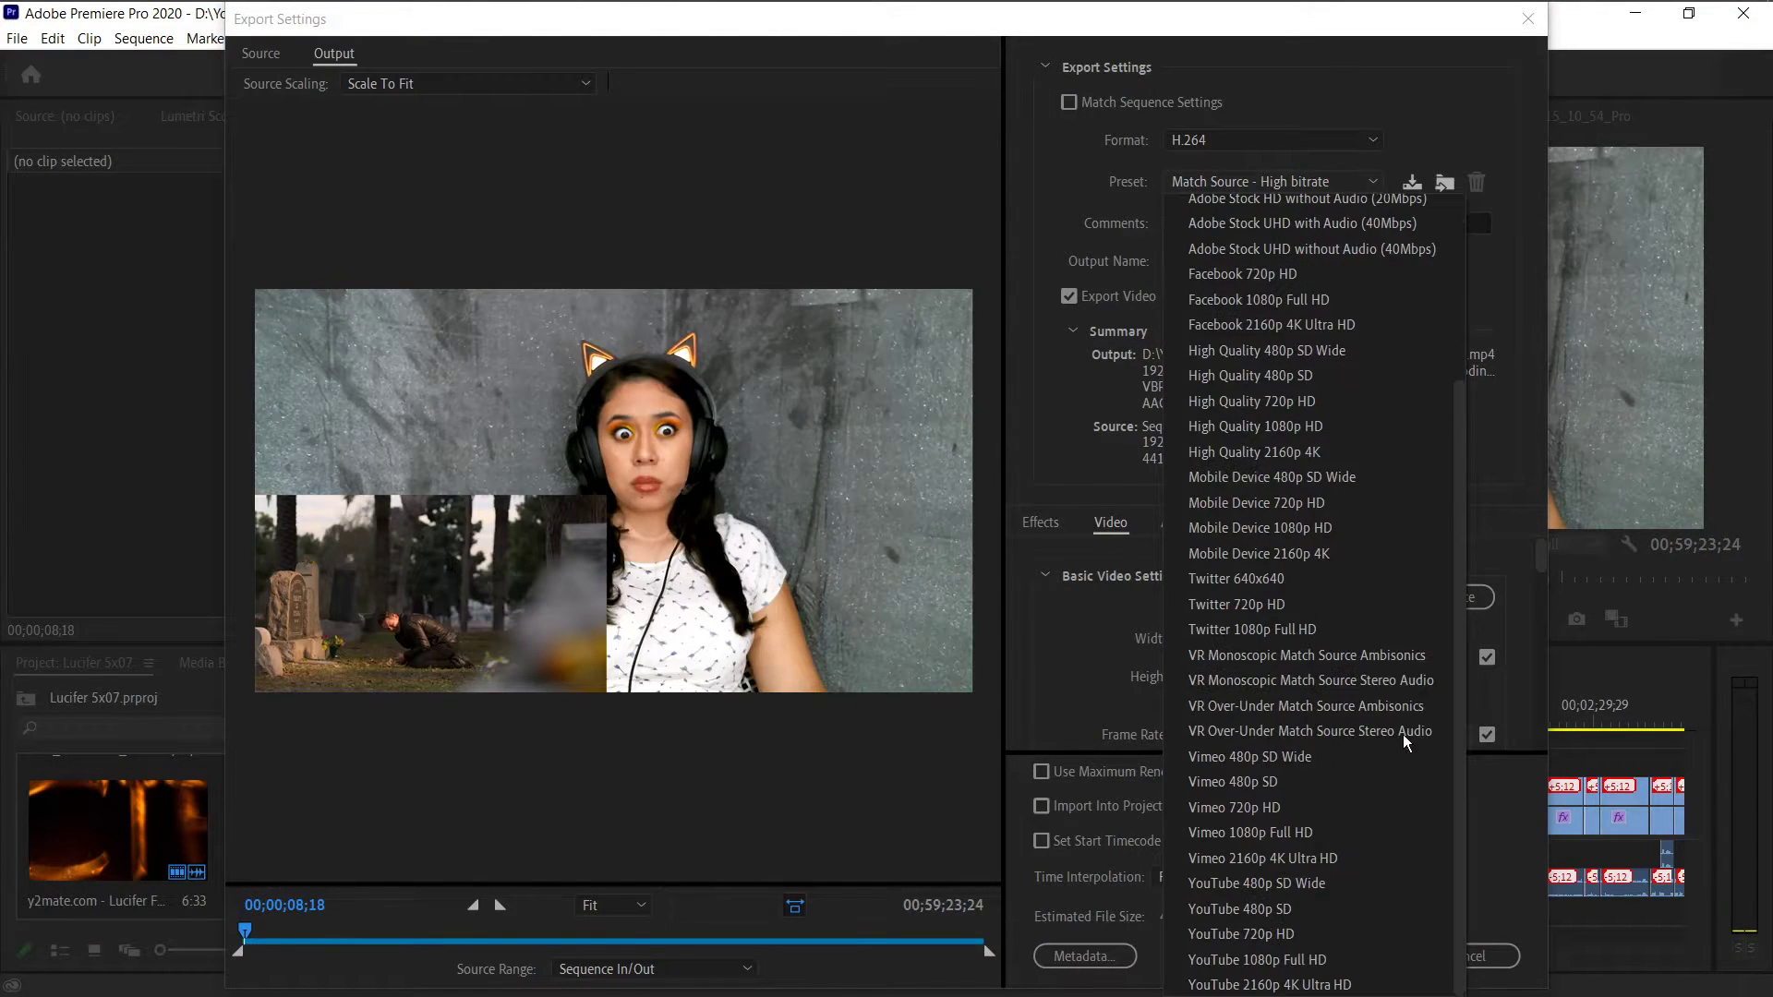
left_click(1331, 928)
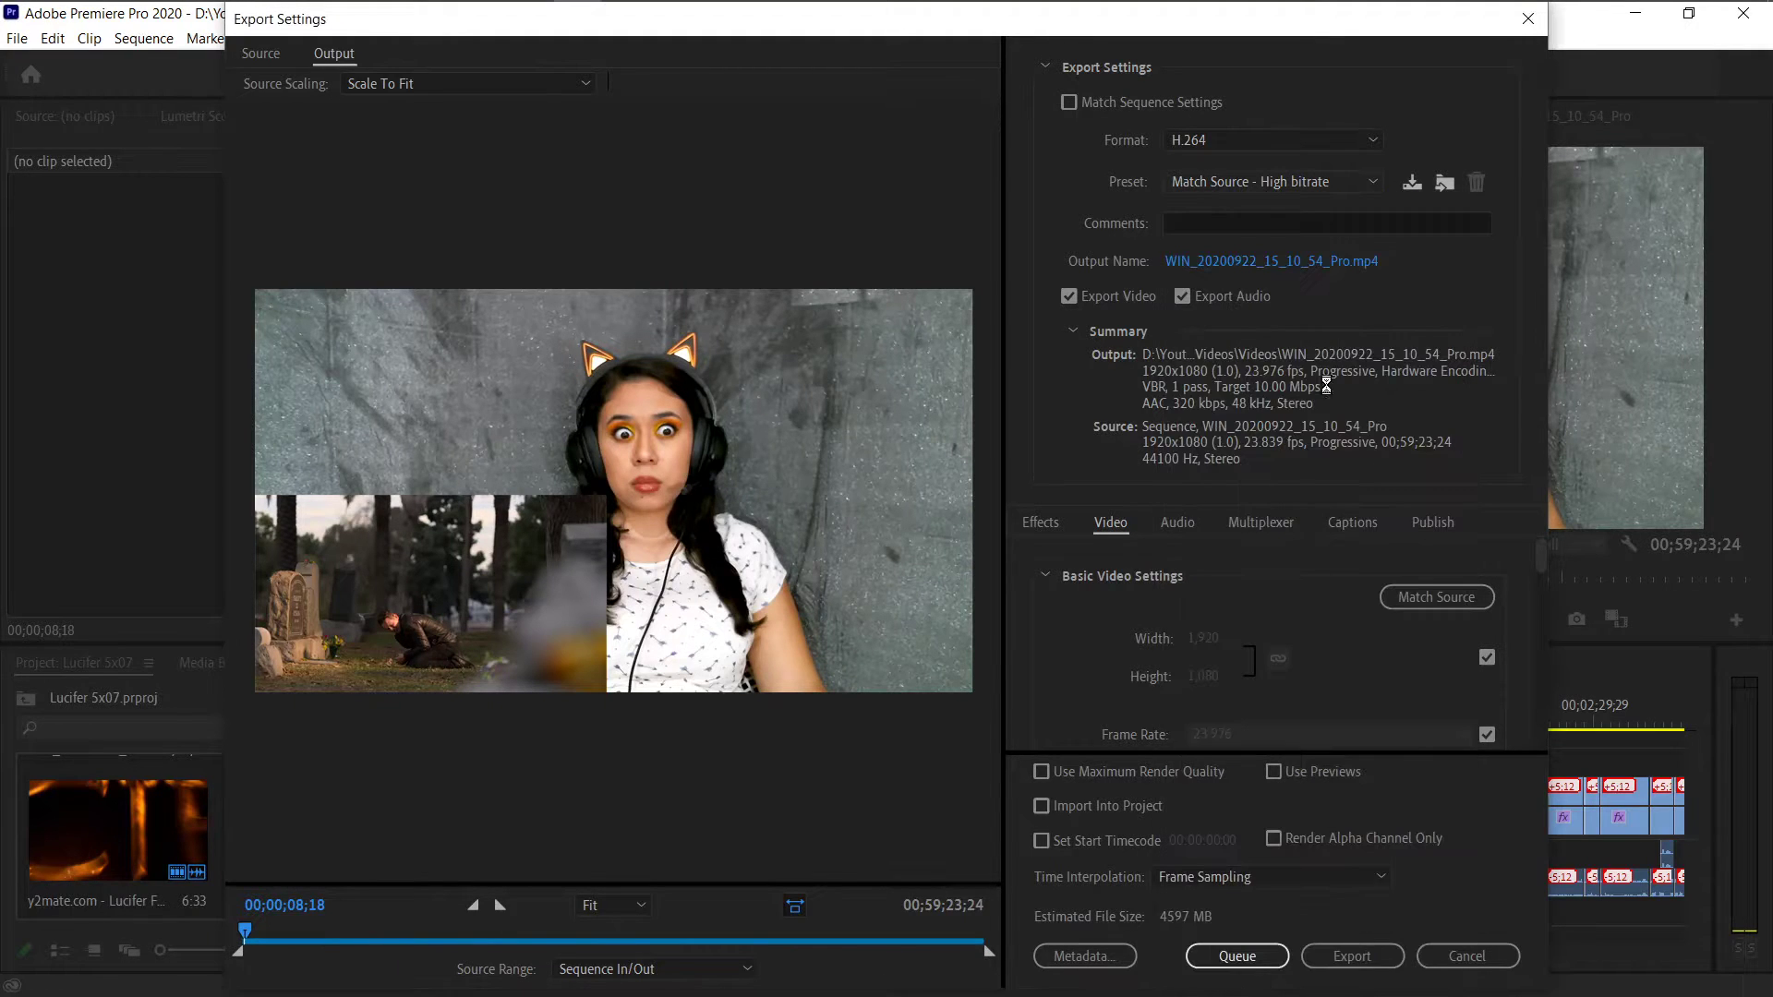
left_click(1308, 263)
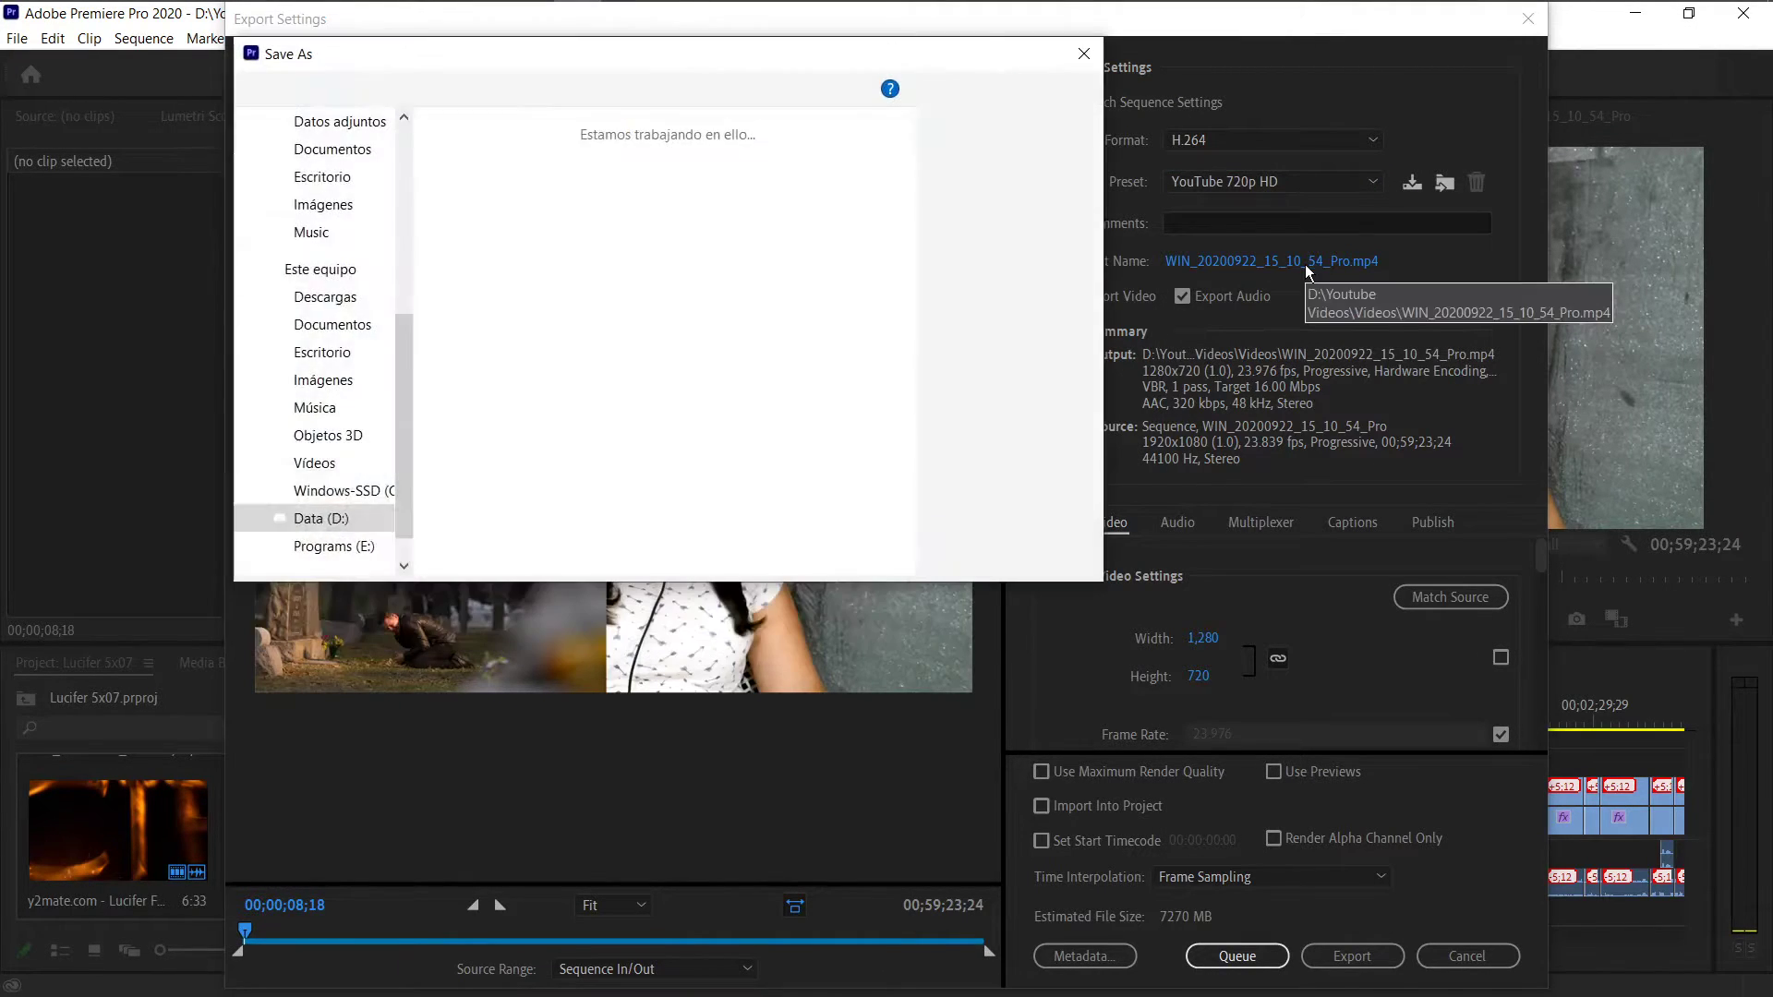
type("Lucifer")
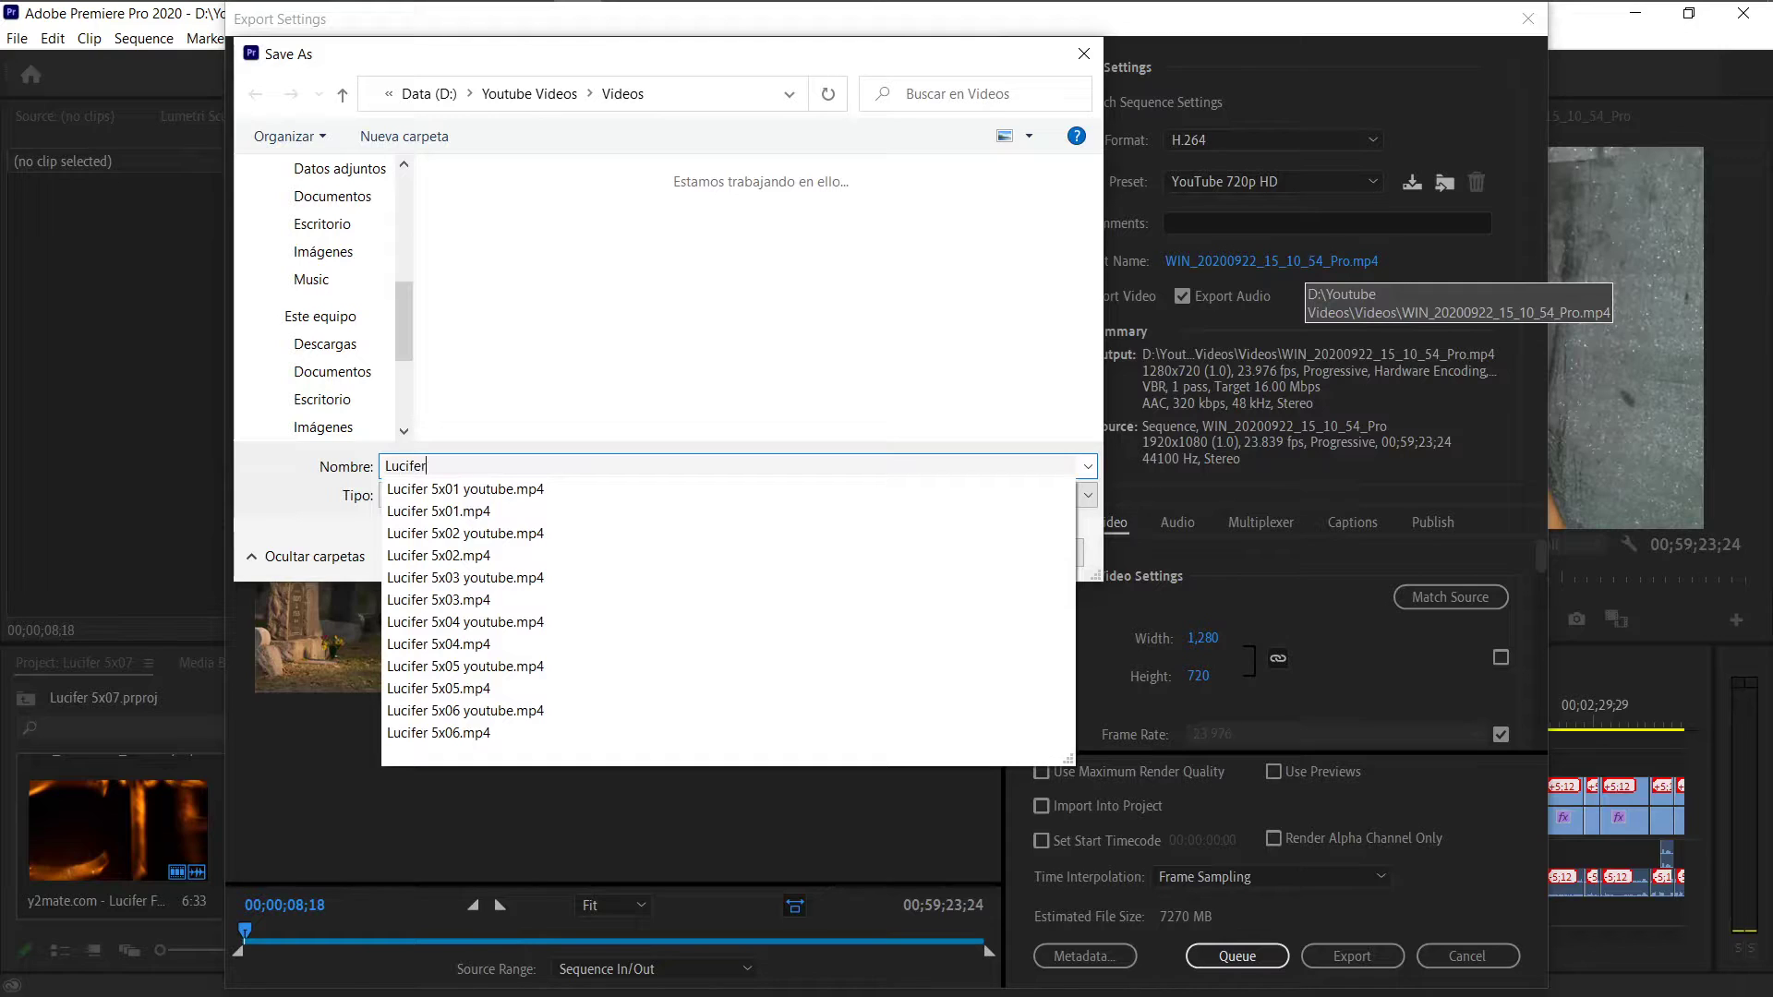
type("x07")
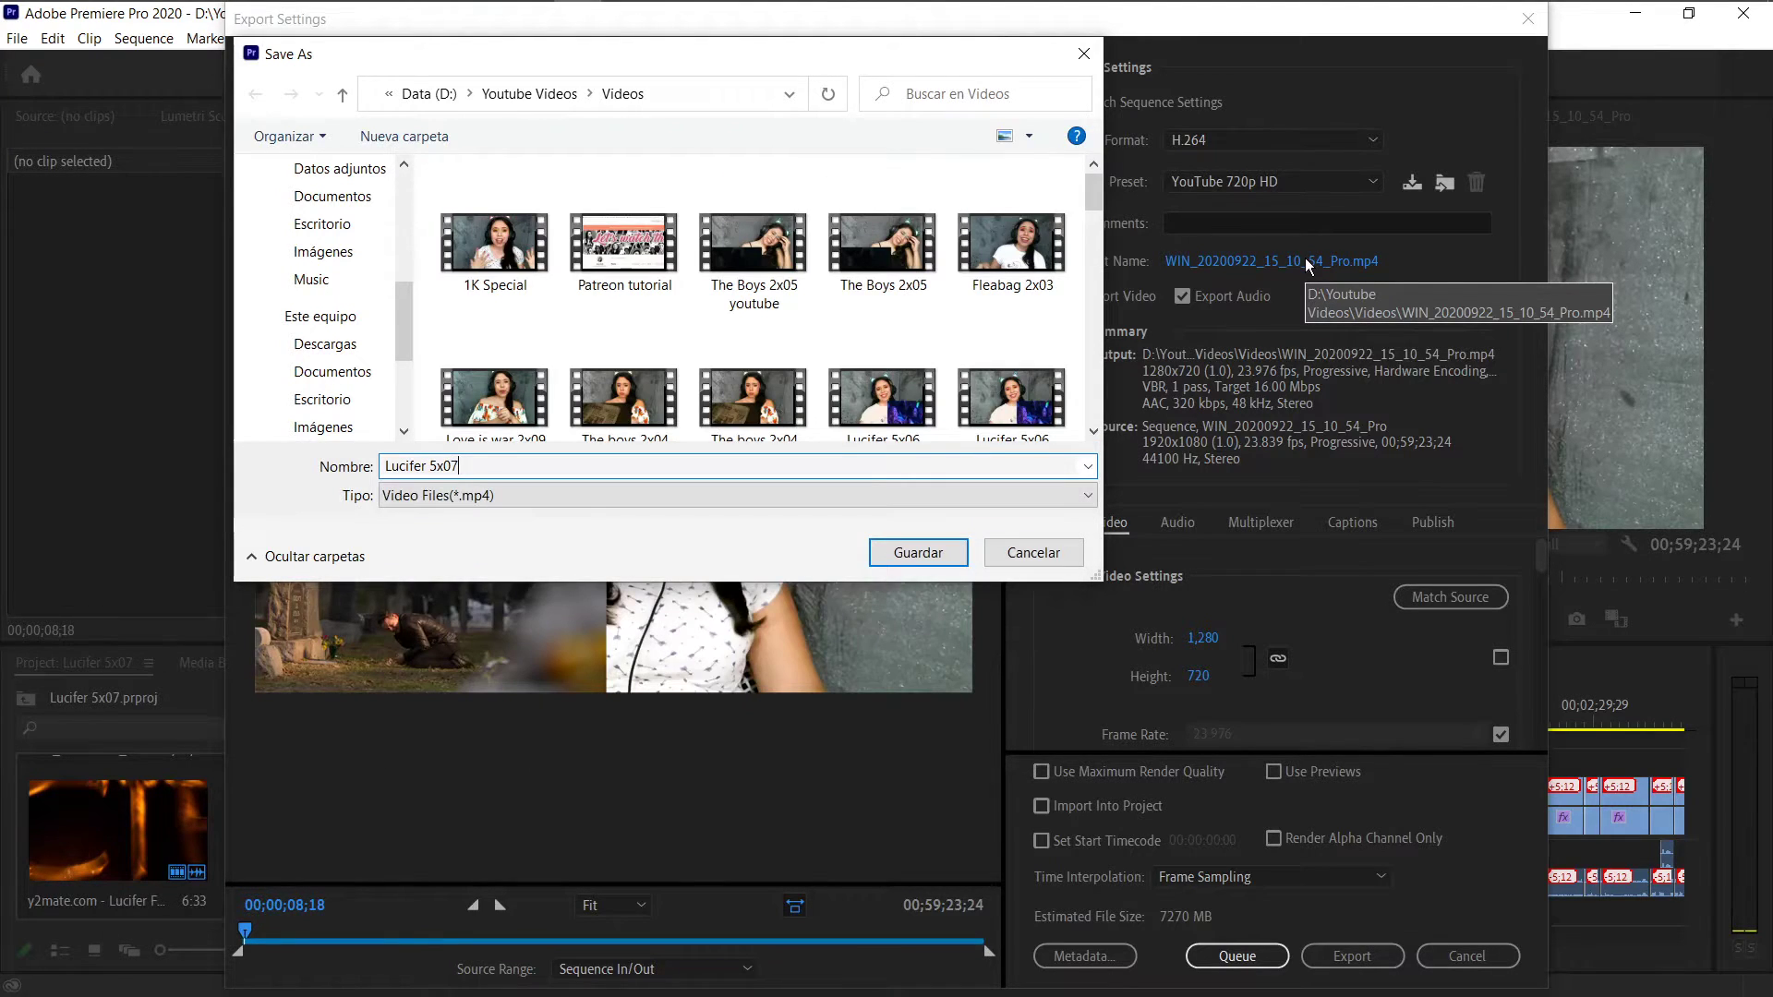
key("Return")
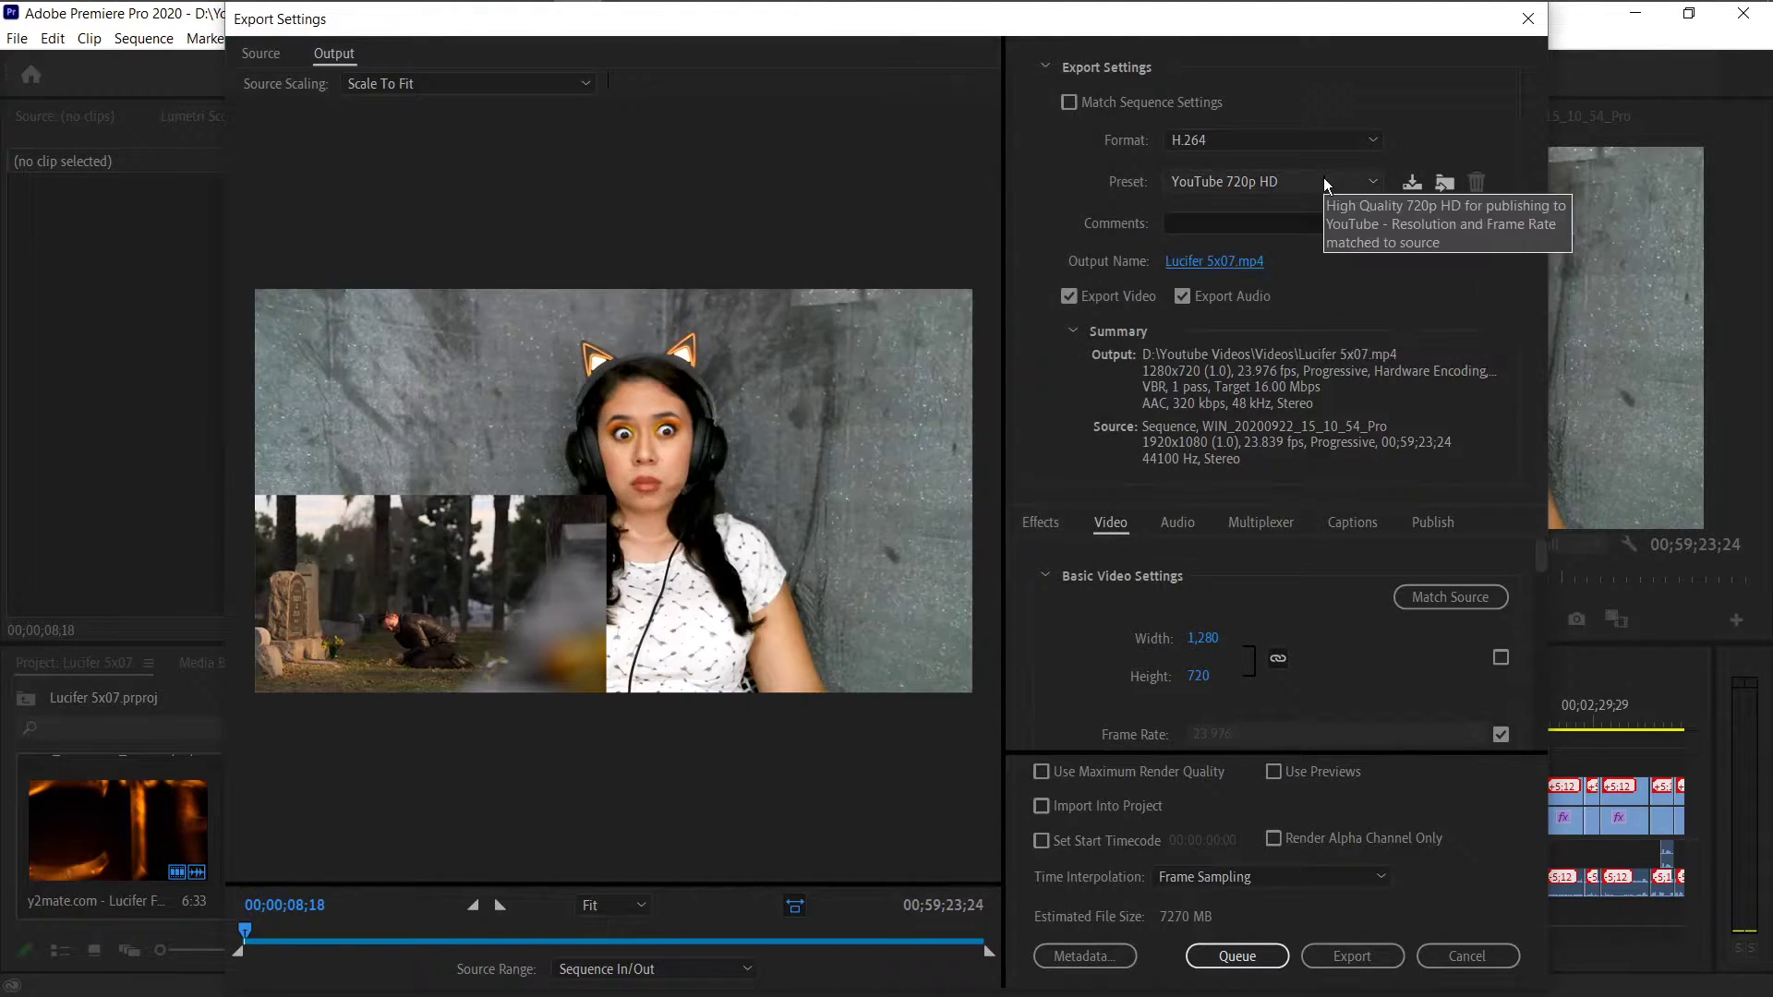
- Set the target bitrate to 6.5 Mbps and export the video
scroll(1369, 624, "down", 4)
scroll(1369, 624, "down", 6)
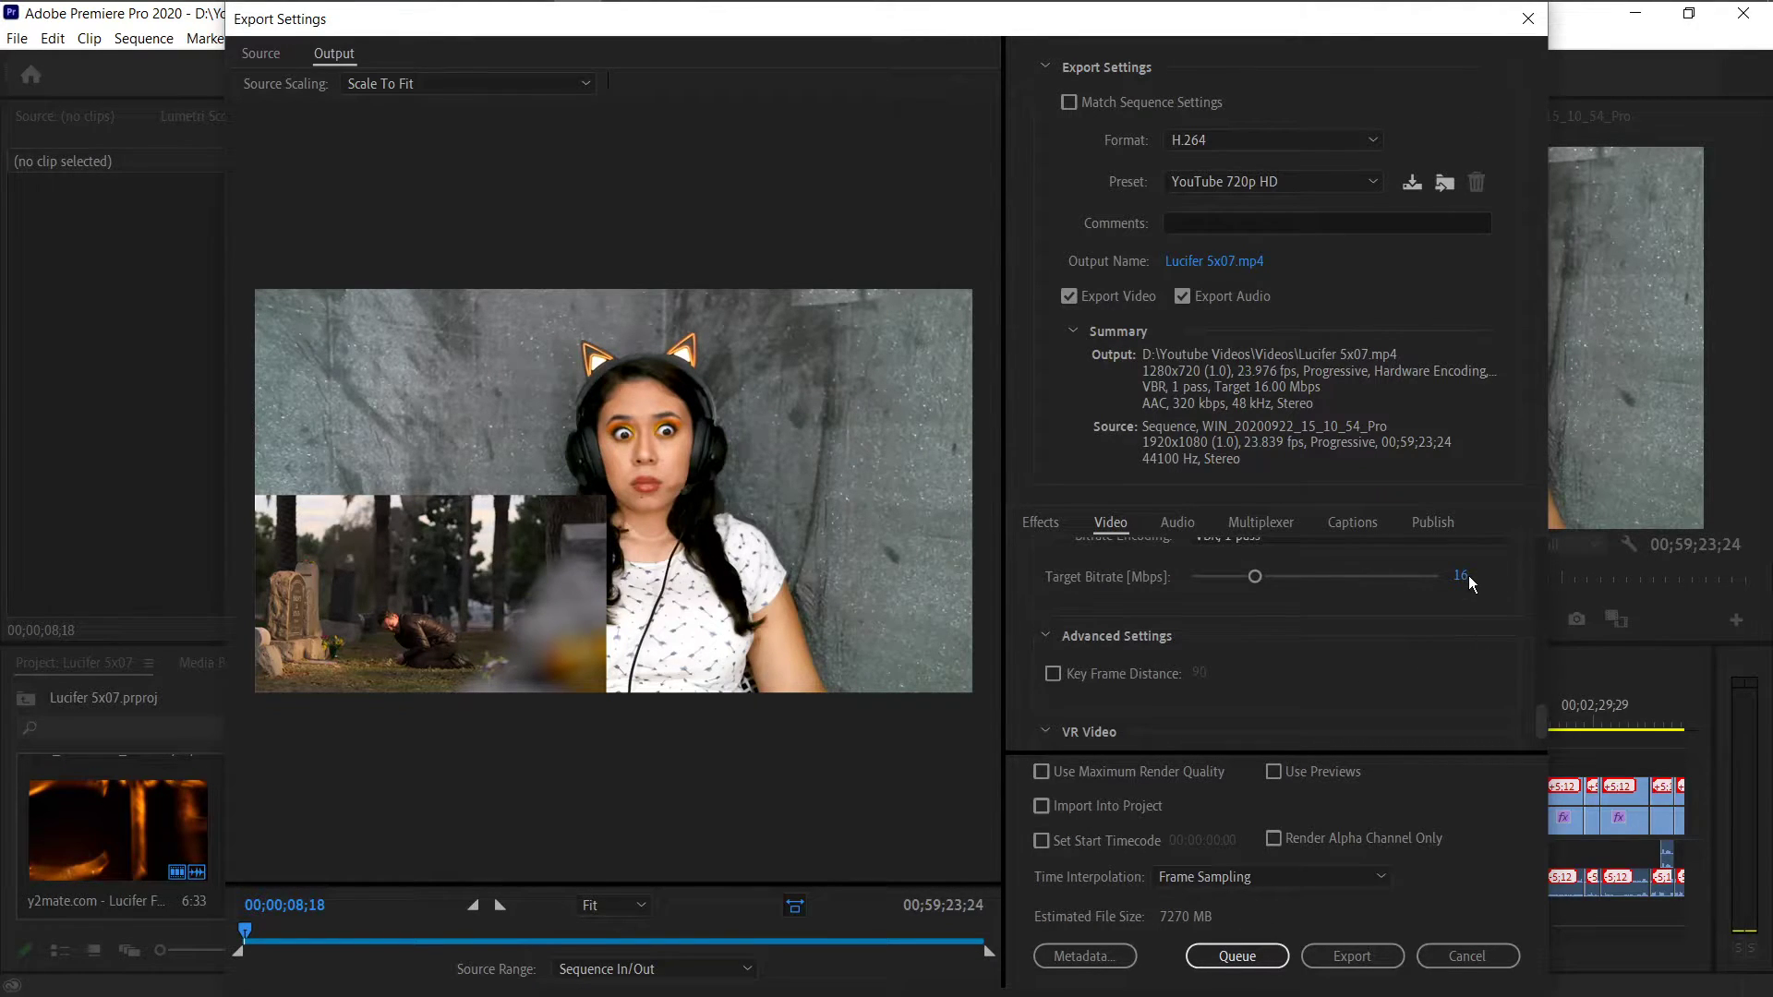
left_click(1466, 576)
type("6.5")
key("Return")
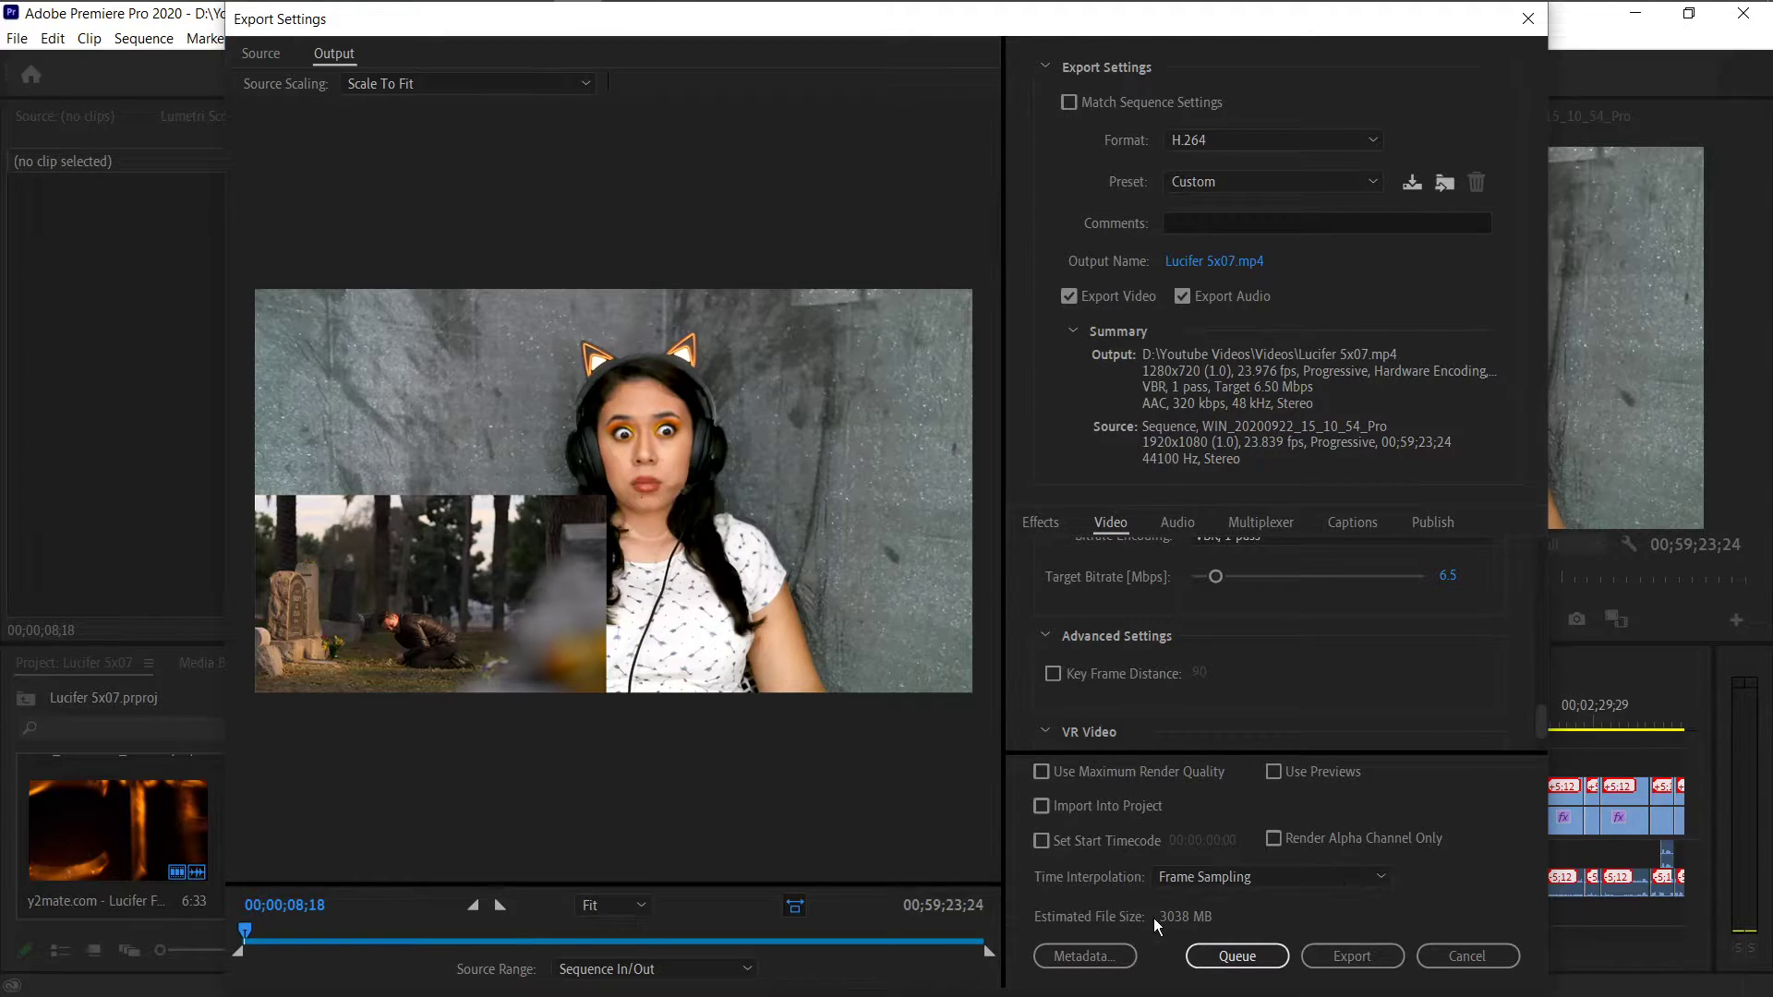
scroll(1504, 619, "up", 2)
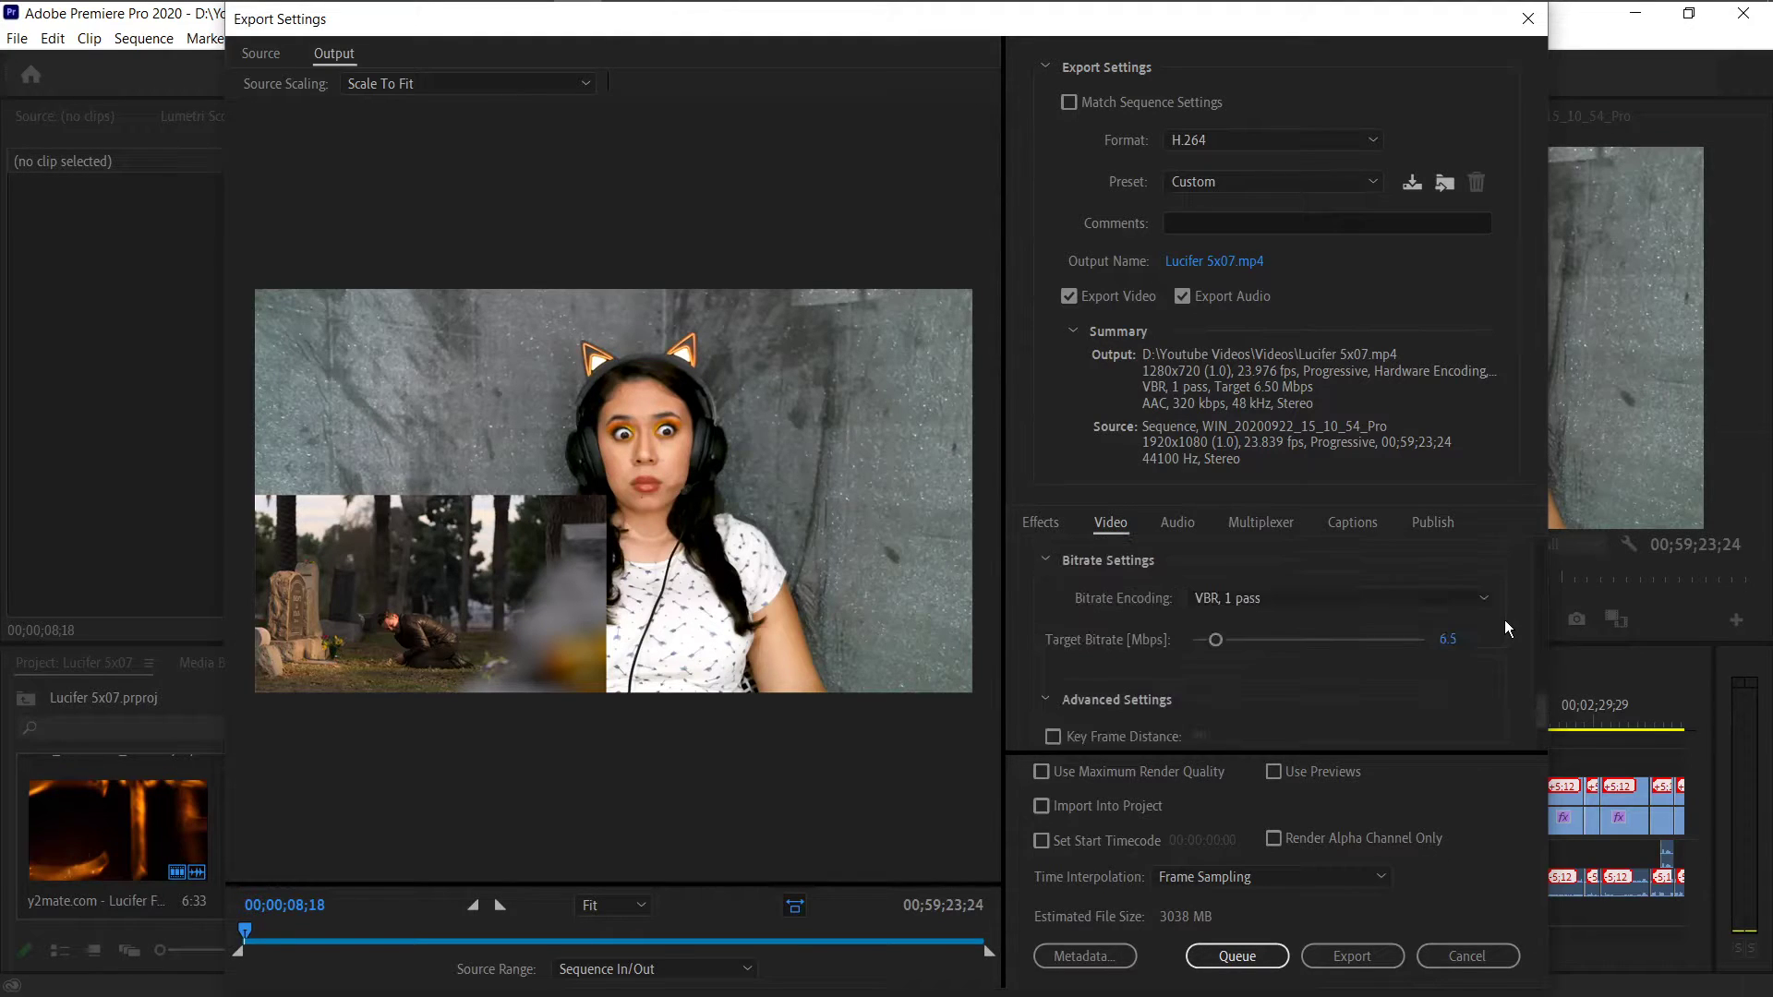
scroll(1505, 619, "up", 3)
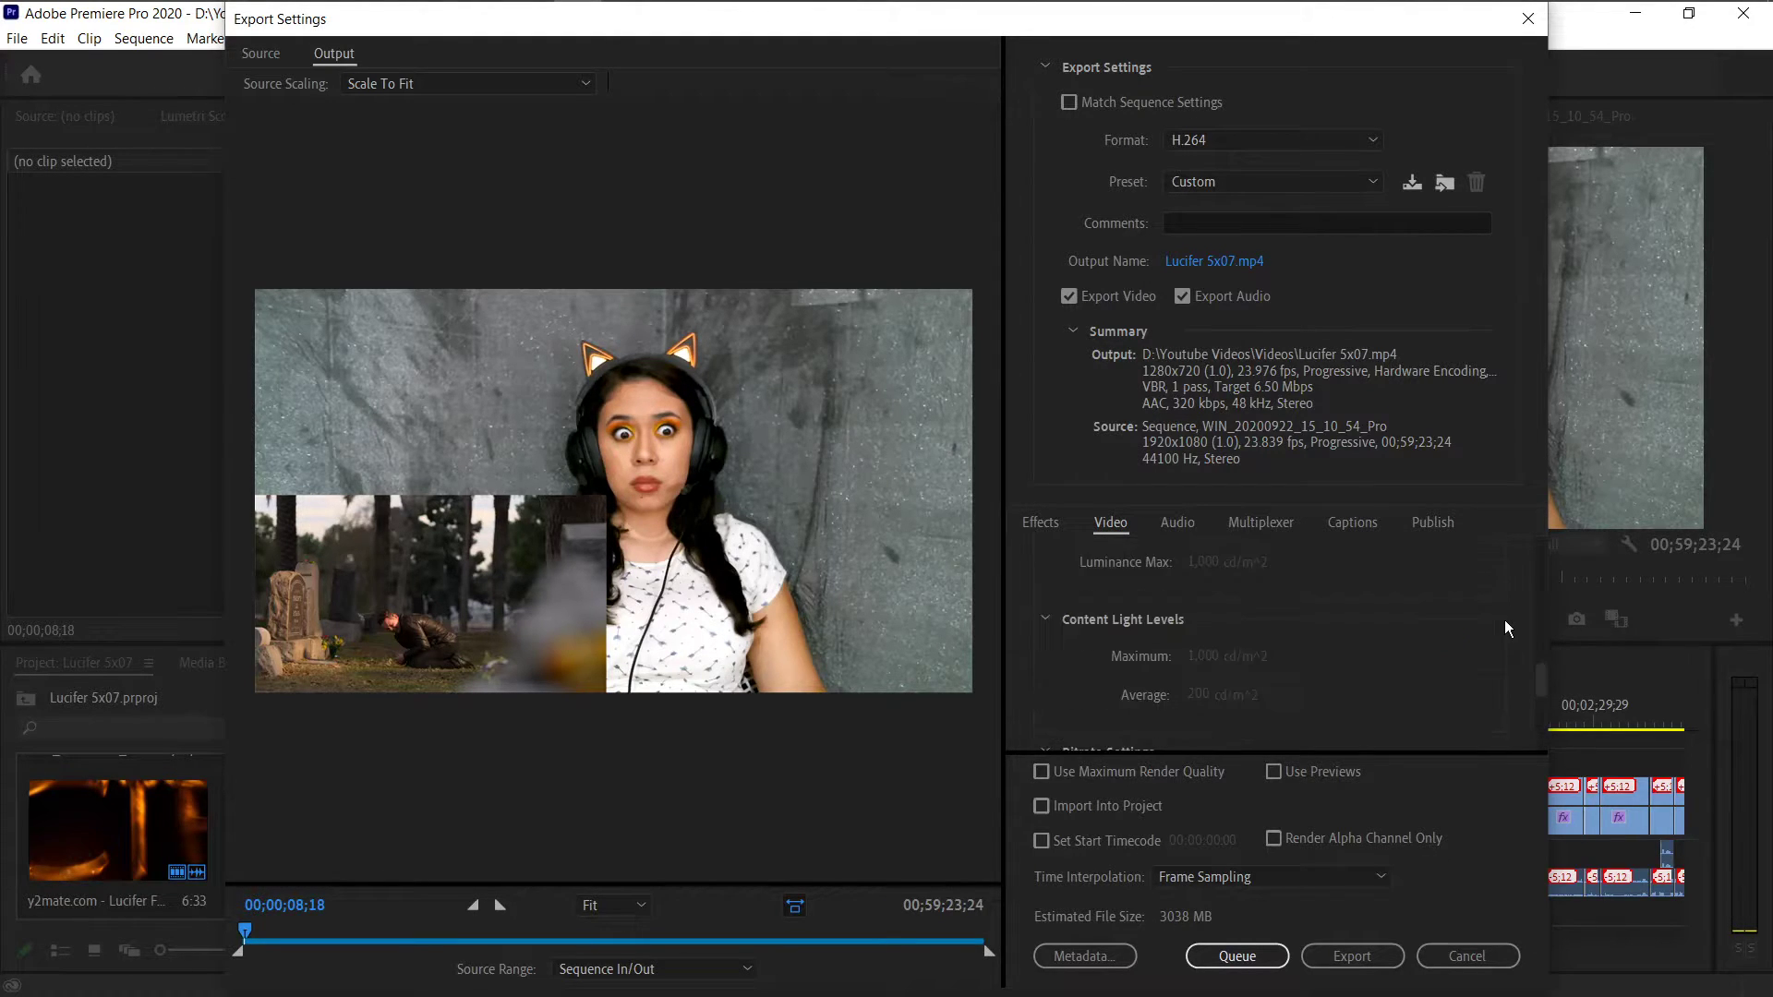
left_click(1372, 949)
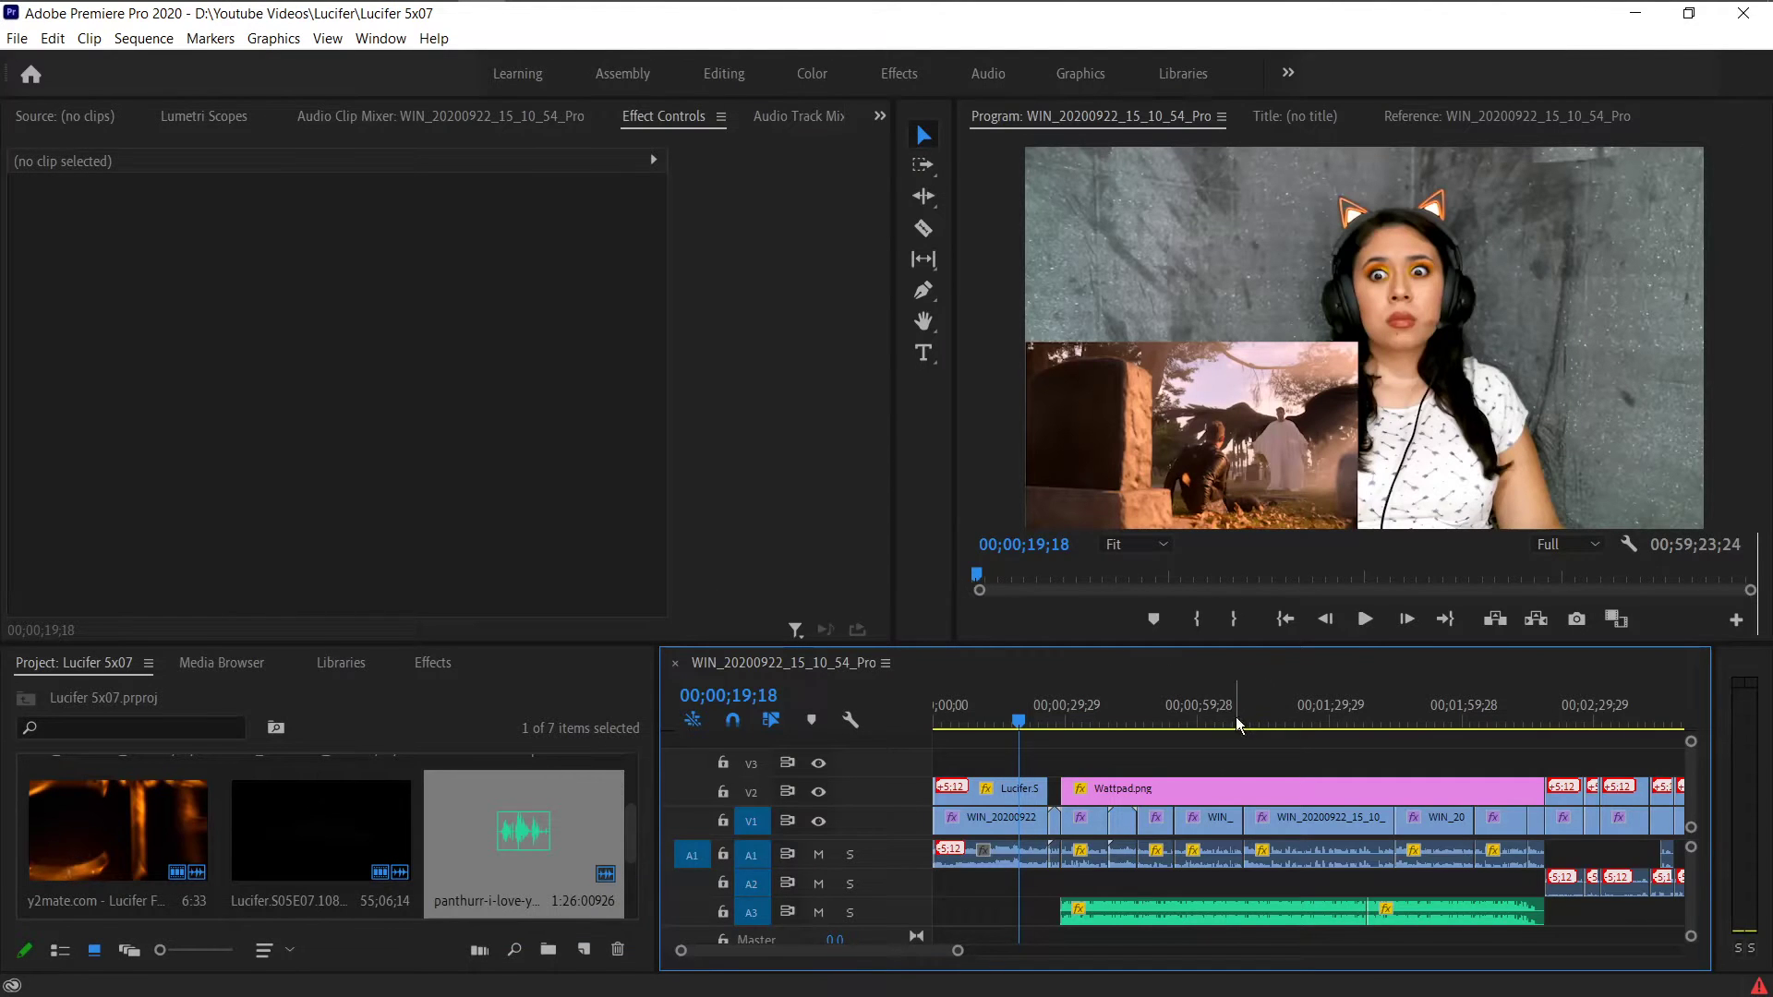
- Delete the reaction and episode clips around 00;02;23, directly after the opening section
scroll(1240, 726, "down", 3)
left_click(1290, 713)
left_click_drag(971, 951, 879, 951)
scroll(1247, 790, "down", 1)
left_click_drag(1297, 755, 1337, 862)
key("Delete")
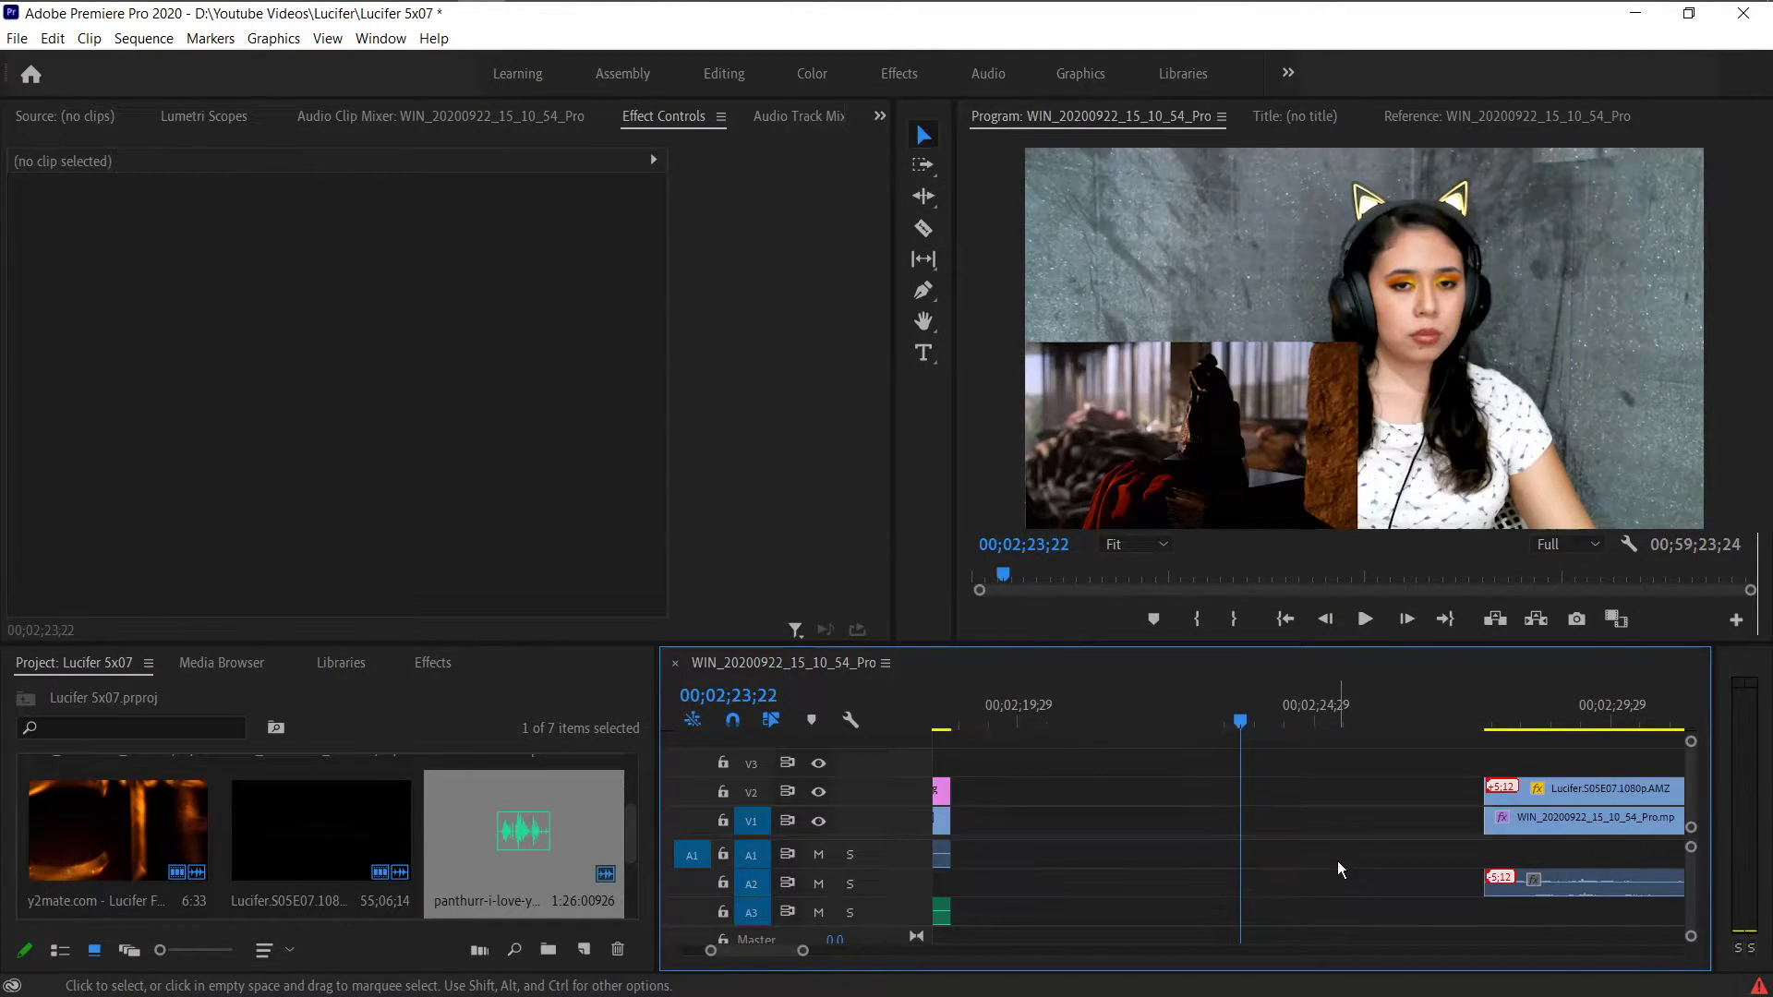
- Delete the reaction and episode clips from about 00;02;31 to 00;02;42, right after the next short segment
key("alt+Tab")
scroll(1343, 834, "down", 5)
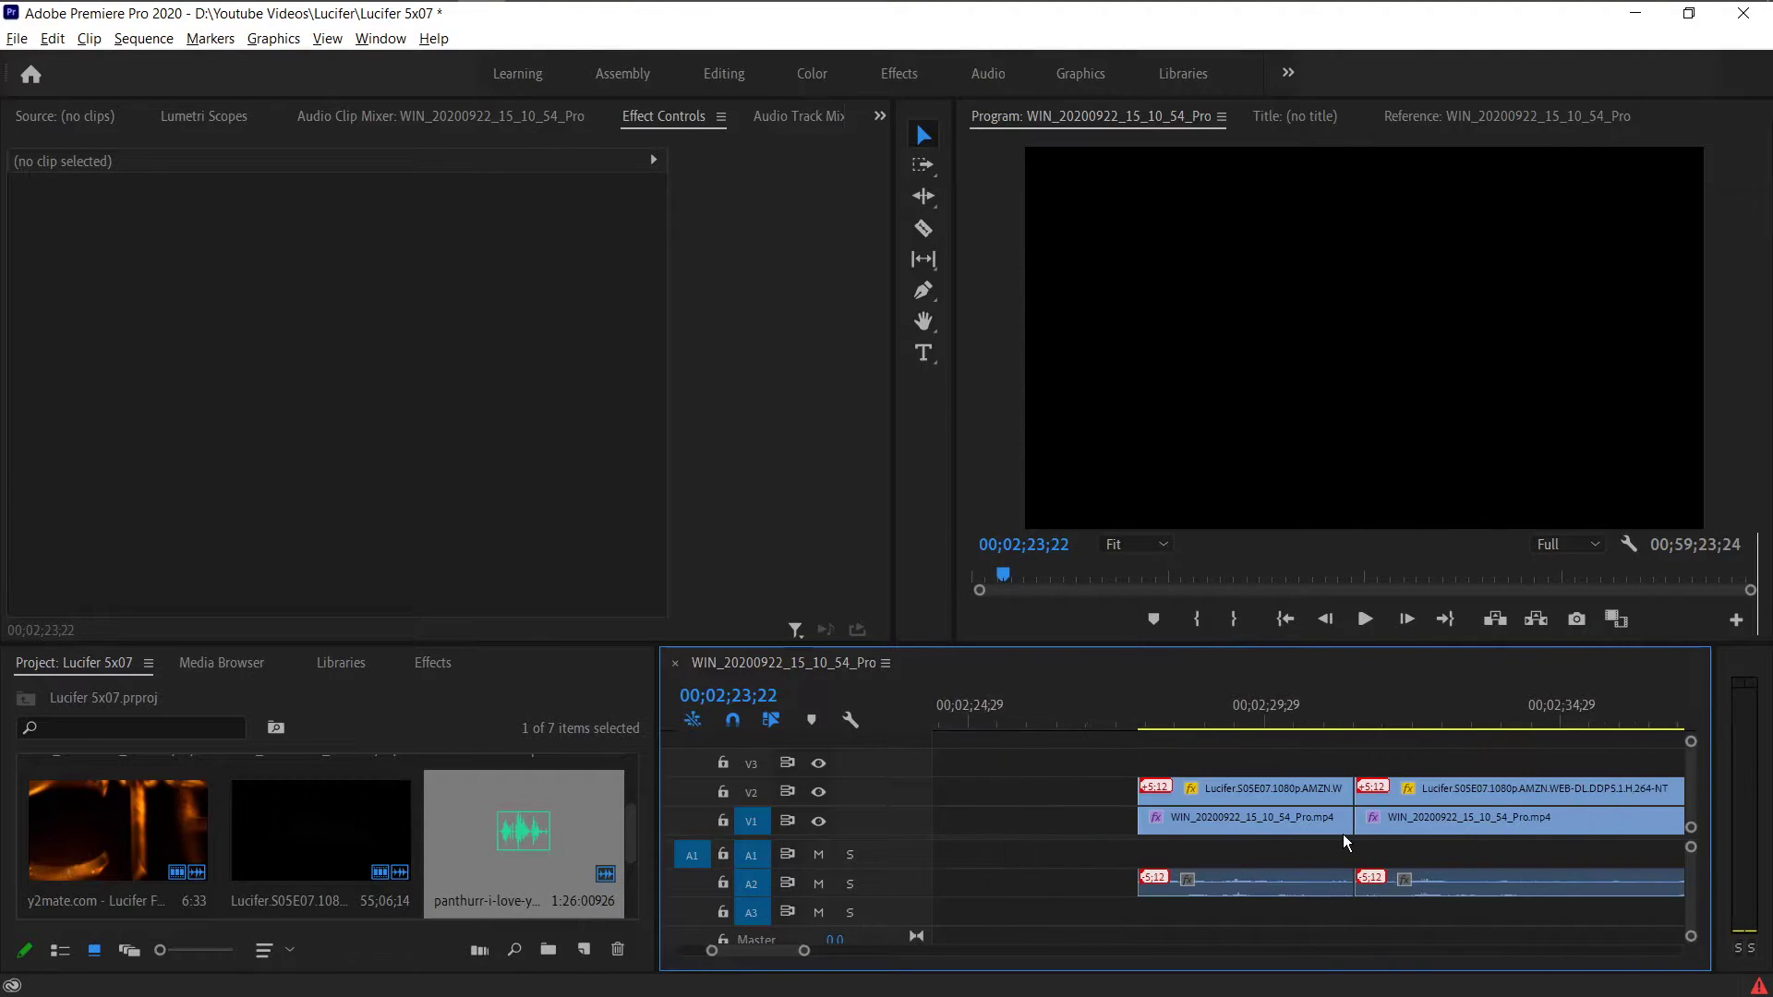
scroll(1343, 834, "down", 5)
left_click_drag(1402, 741, 1427, 883)
key("Delete")
scroll(1427, 883, "down", 6)
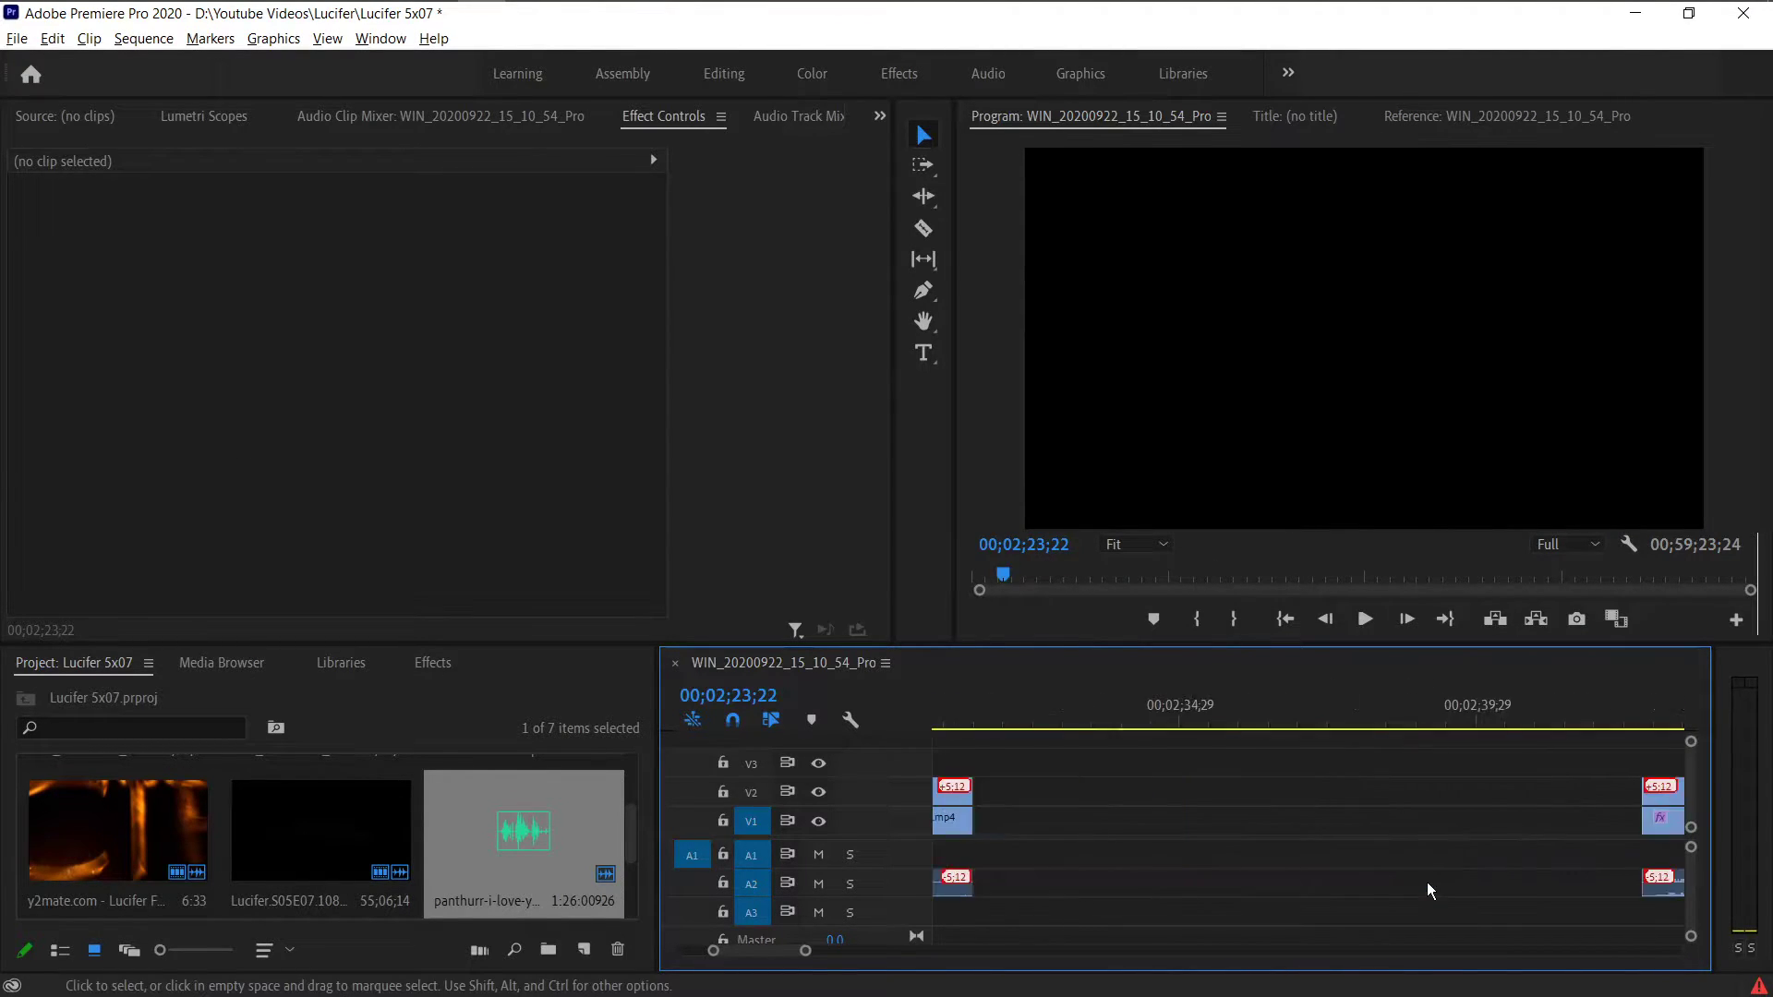
scroll(1427, 883, "down", 5)
- Delete three linked segments between about 00;02;47 and 00;03;55, leaving the short segments between them
left_click_drag(811, 952, 939, 952)
scroll(1353, 900, "down", 5)
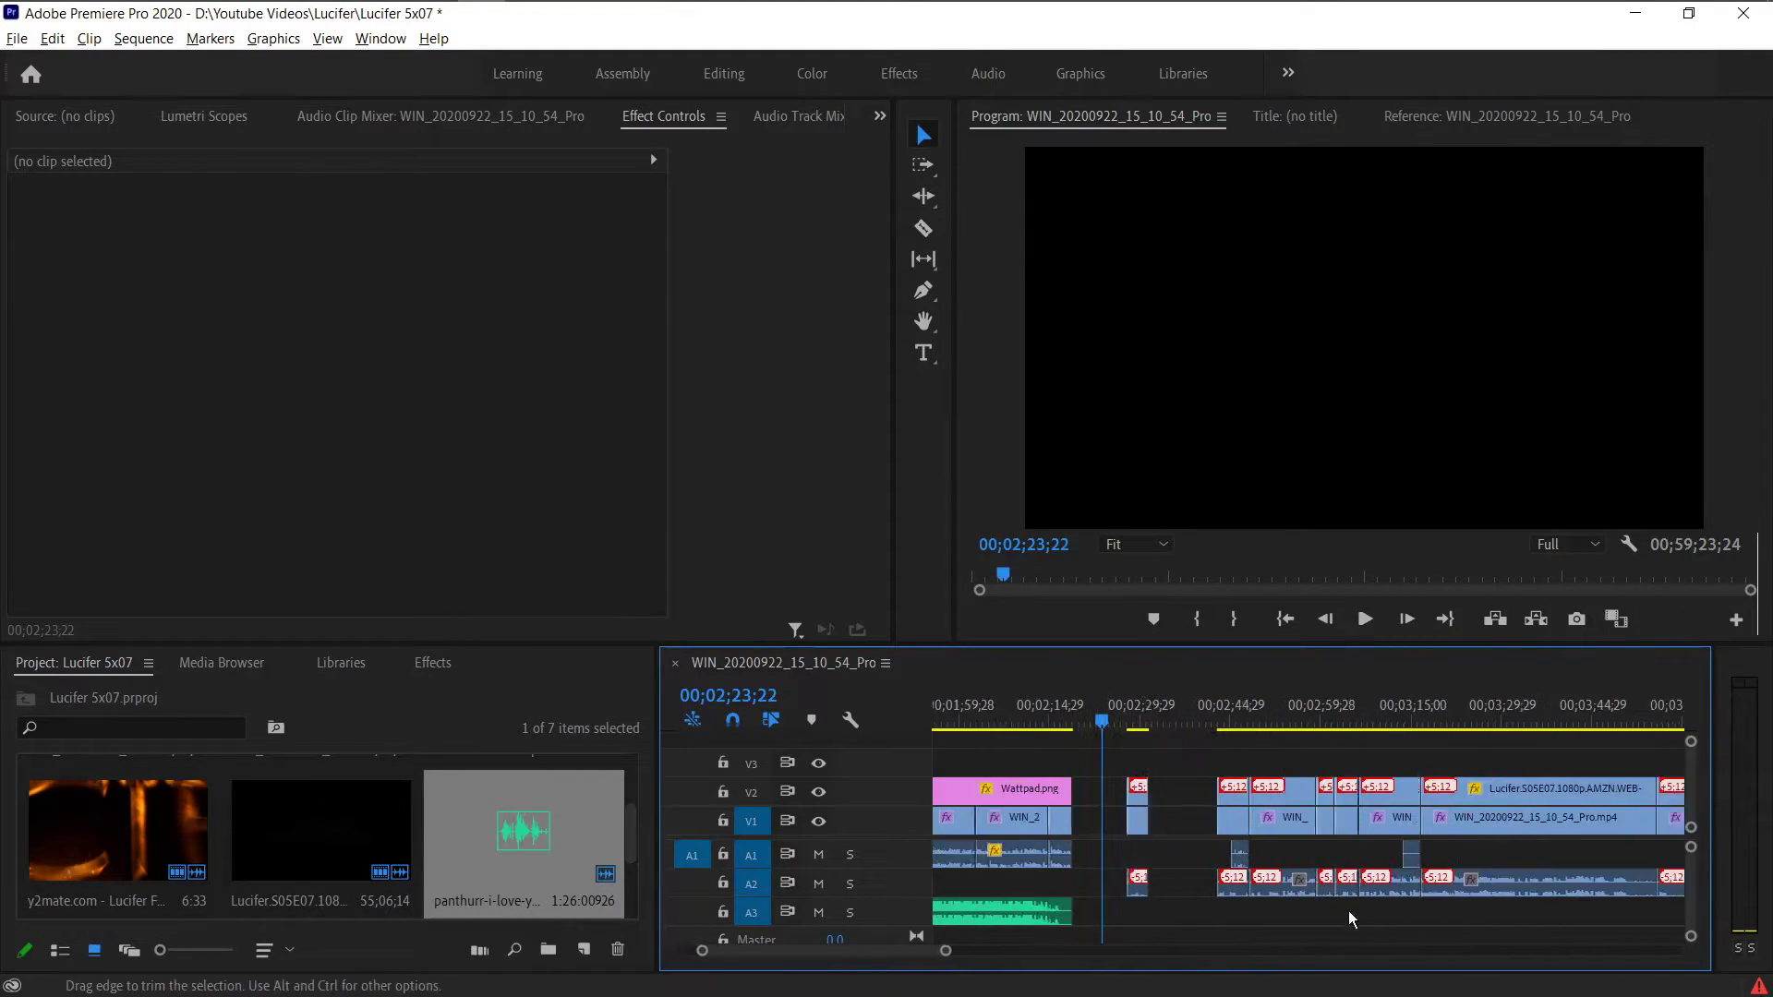
left_click_drag(1172, 768, 1205, 863)
key("Delete")
left_click_drag(1244, 758, 1245, 848)
key("Delete")
left_click_drag(1360, 764, 1358, 848)
key("Delete")
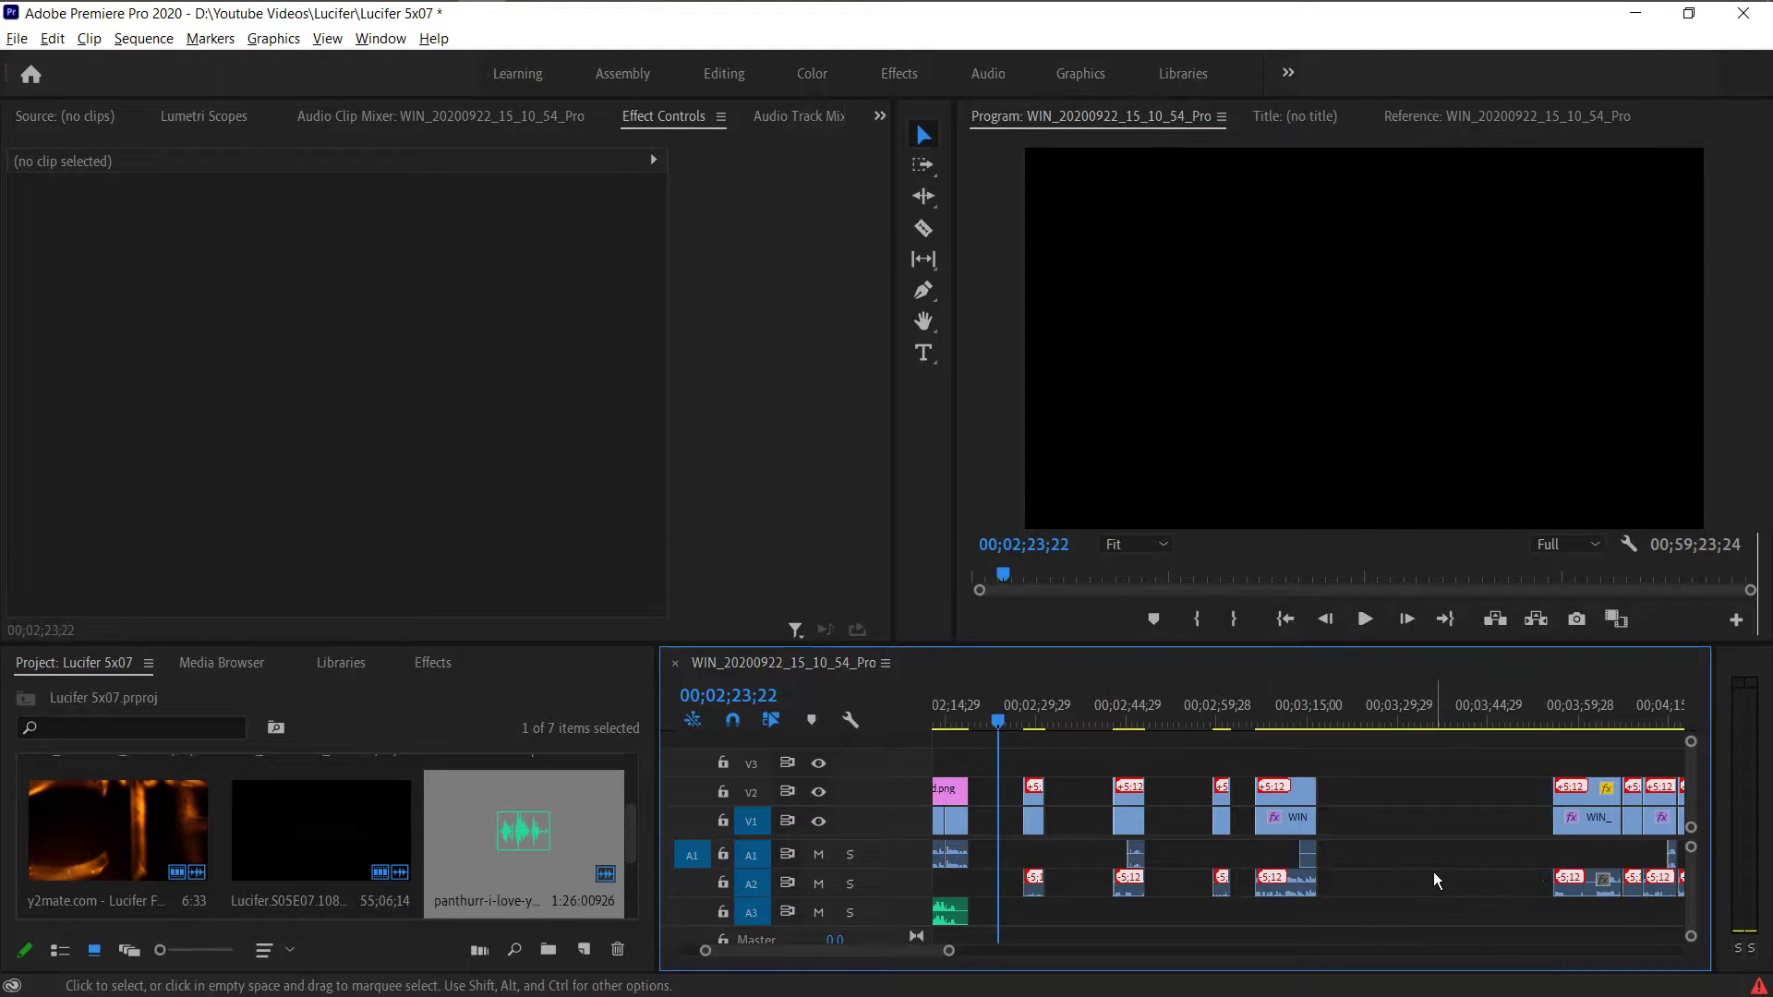
- Delete four linked reaction and episode segments between about 00;04;06 and 00;04;59, keeping the segments between them
scroll(1253, 780, "down", 6)
left_click_drag(1252, 844, 1251, 846)
key("Delete")
left_click_drag(1331, 760, 1330, 848)
key("Delete")
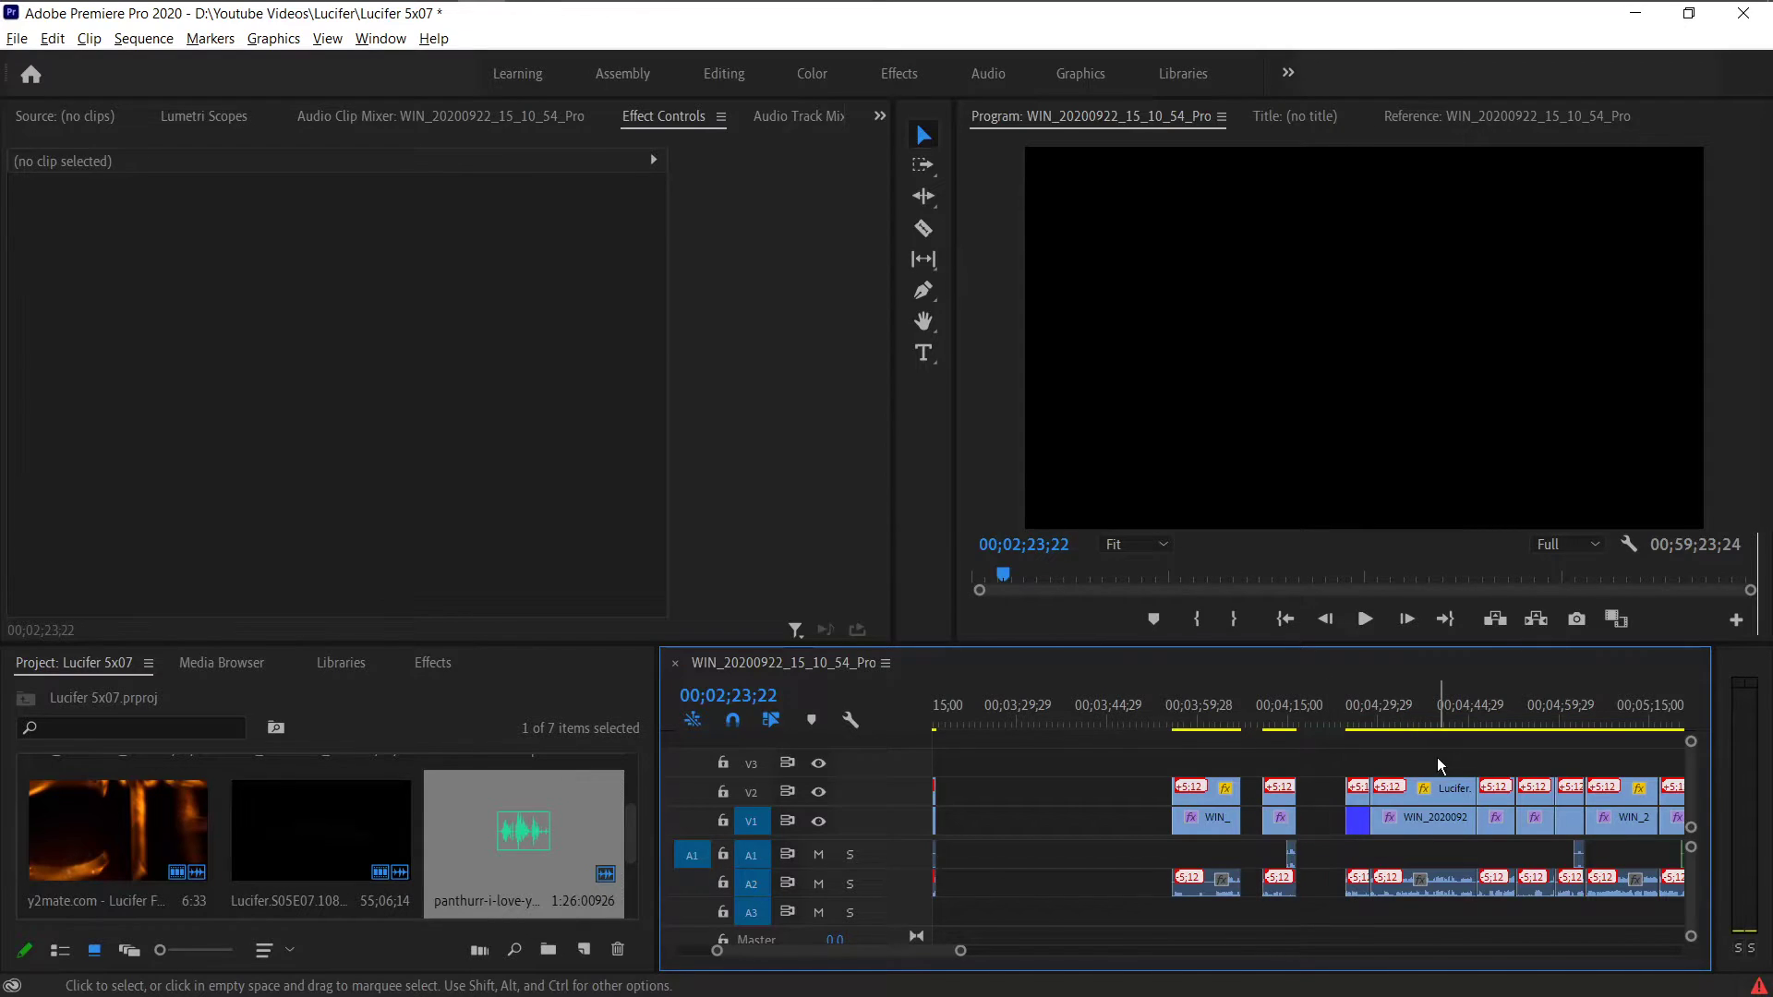
left_click_drag(1437, 840, 1437, 844)
key("Delete")
left_click_drag(1533, 759, 1535, 848)
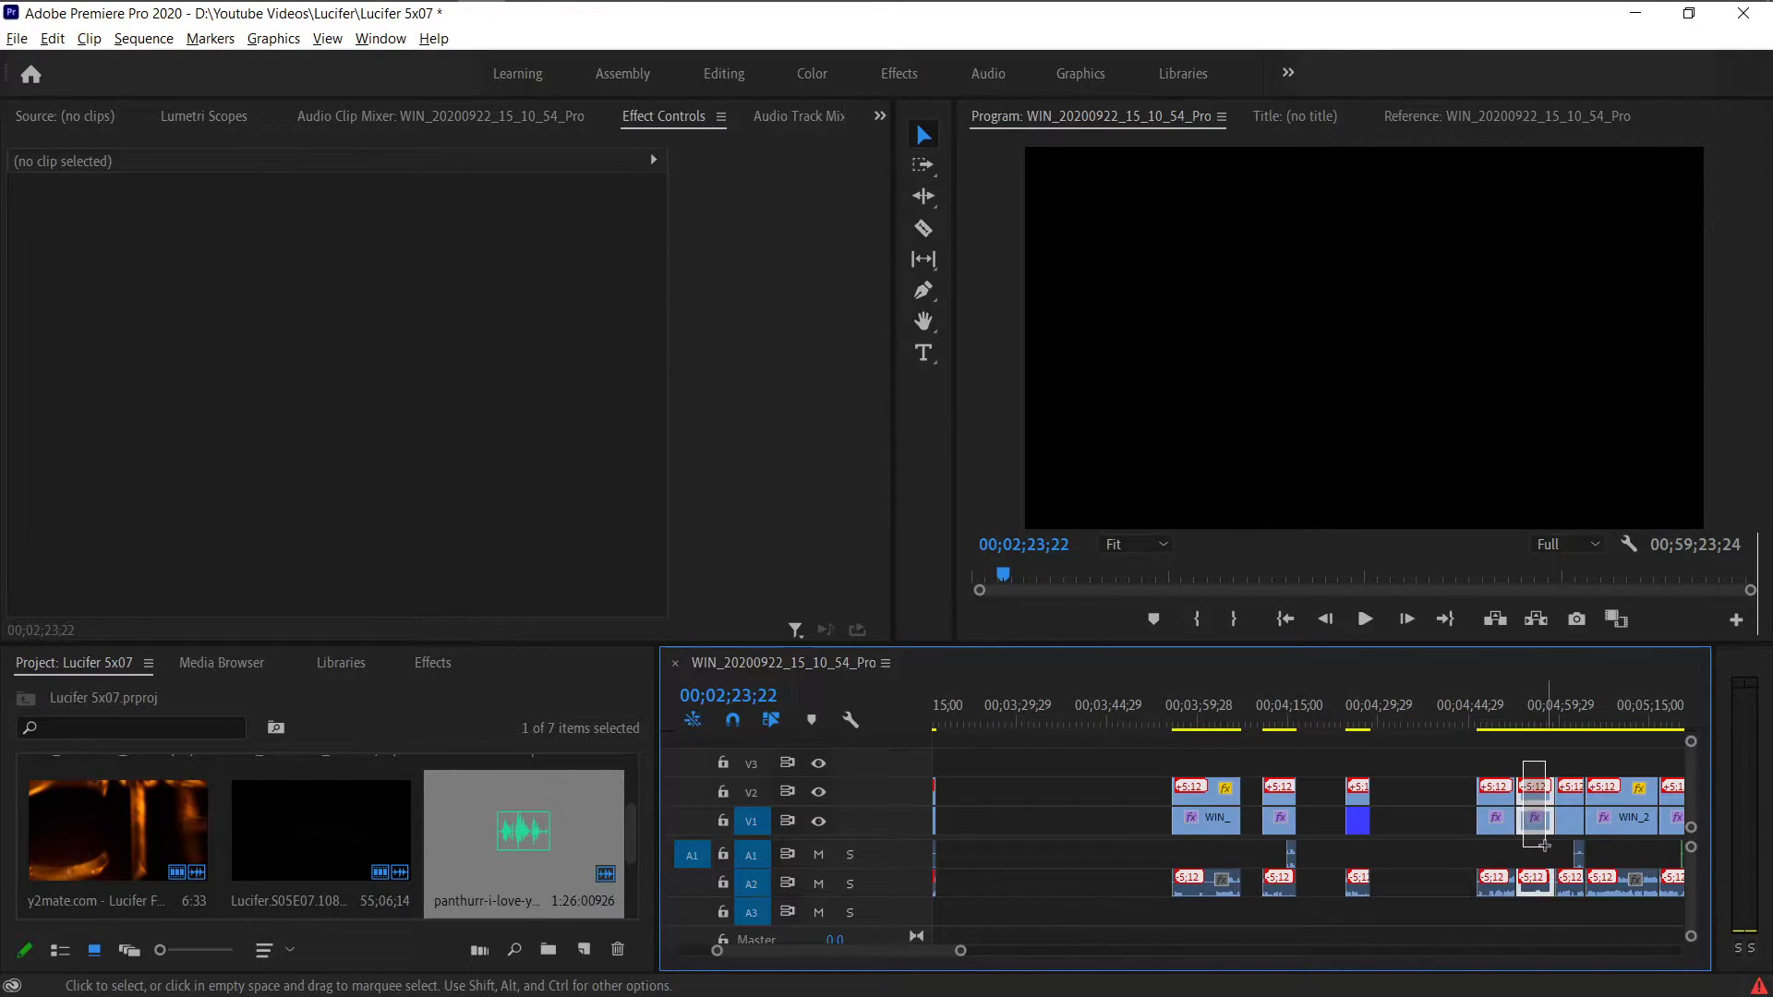
key("Delete")
- Delete five linked reaction and episode segments between about 00;05;04 and 00;06;30, leaving short segments in between
scroll(1549, 852, "down", 4)
scroll(1548, 854, "down", 8)
left_click_drag(1151, 760, 1143, 847)
key("Delete")
left_click_drag(1250, 769, 1252, 845)
key("Delete")
left_click_drag(1344, 761, 1344, 833)
key("Delete")
left_click_drag(1467, 748, 1468, 845)
key("Delete")
left_click_drag(1605, 757, 1616, 833)
key("Delete")
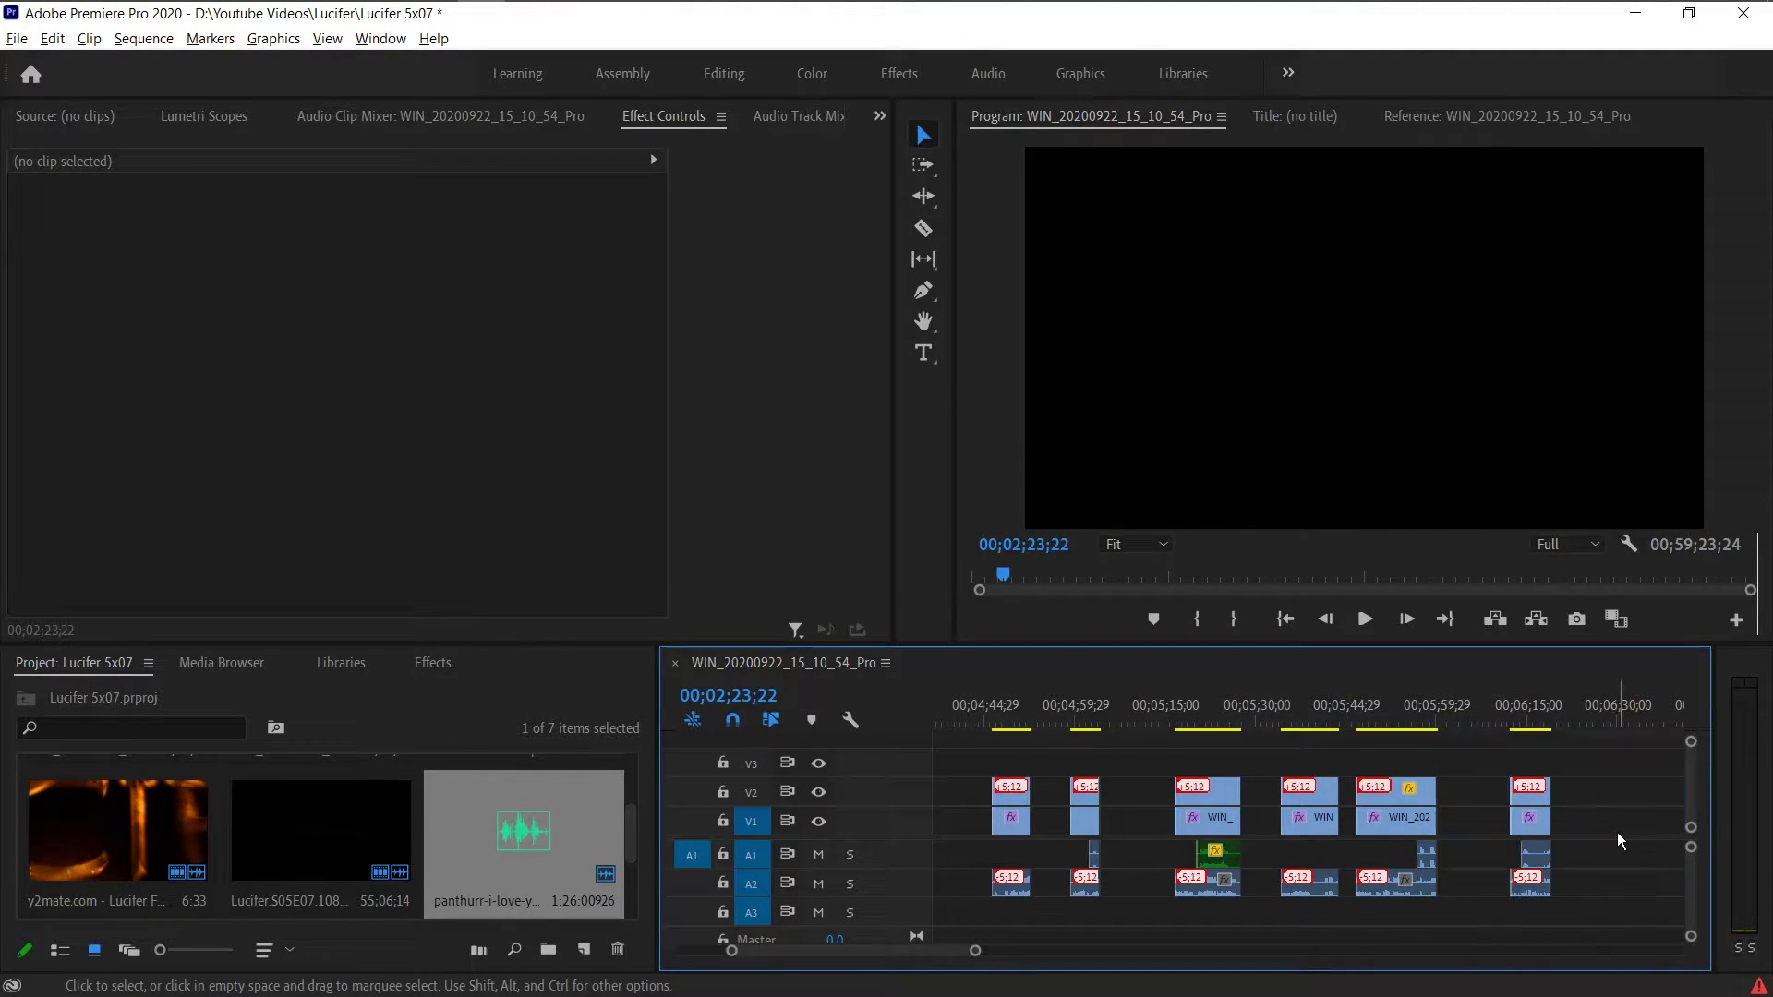
- Continue deleting alternate reaction and episode segments from about 00;07;30 past 00;08;45, keeping short segments between the gaps
scroll(1618, 831, "down", 8)
scroll(1618, 828, "down", 8)
left_click_drag(1172, 764, 1166, 836)
key("Delete")
left_click_drag(1279, 765, 1281, 836)
key("Delete")
left_click_drag(1493, 766, 1493, 836)
key("Delete")
left_click_drag(1567, 766, 1629, 844)
key("Delete")
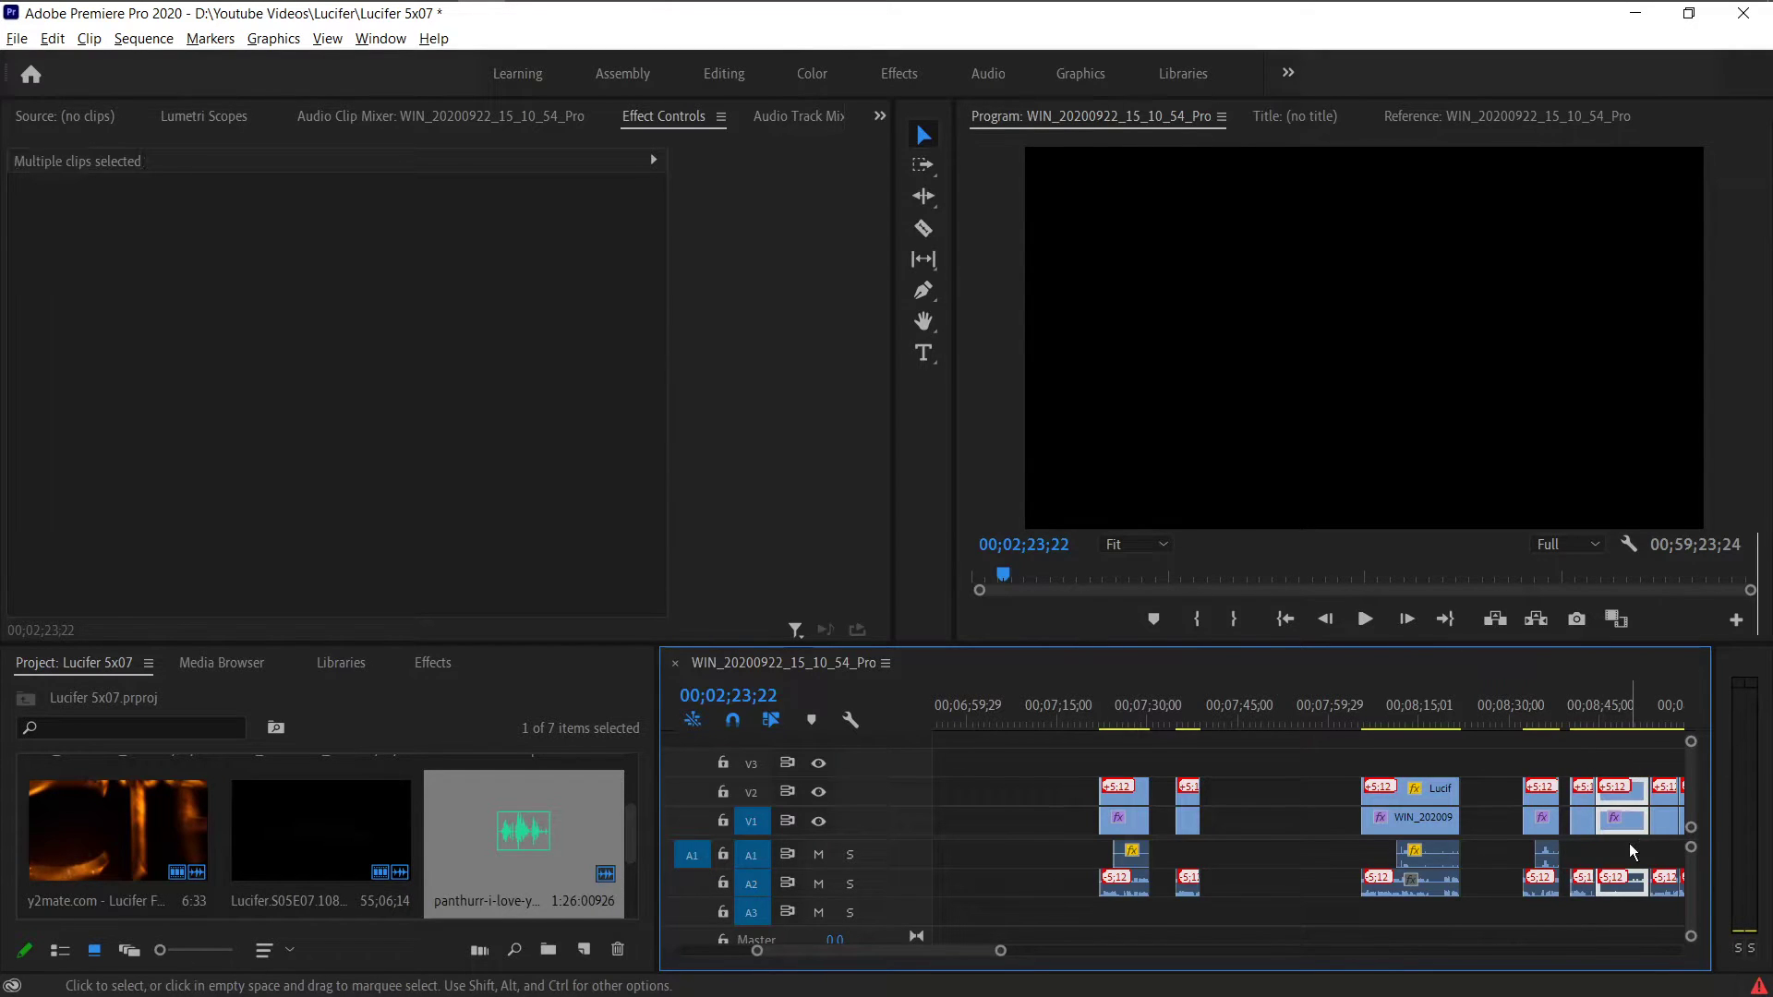
key("Delete")
scroll(1630, 844, "down", 10)
left_click_drag(1186, 760, 1168, 827)
key("Delete")
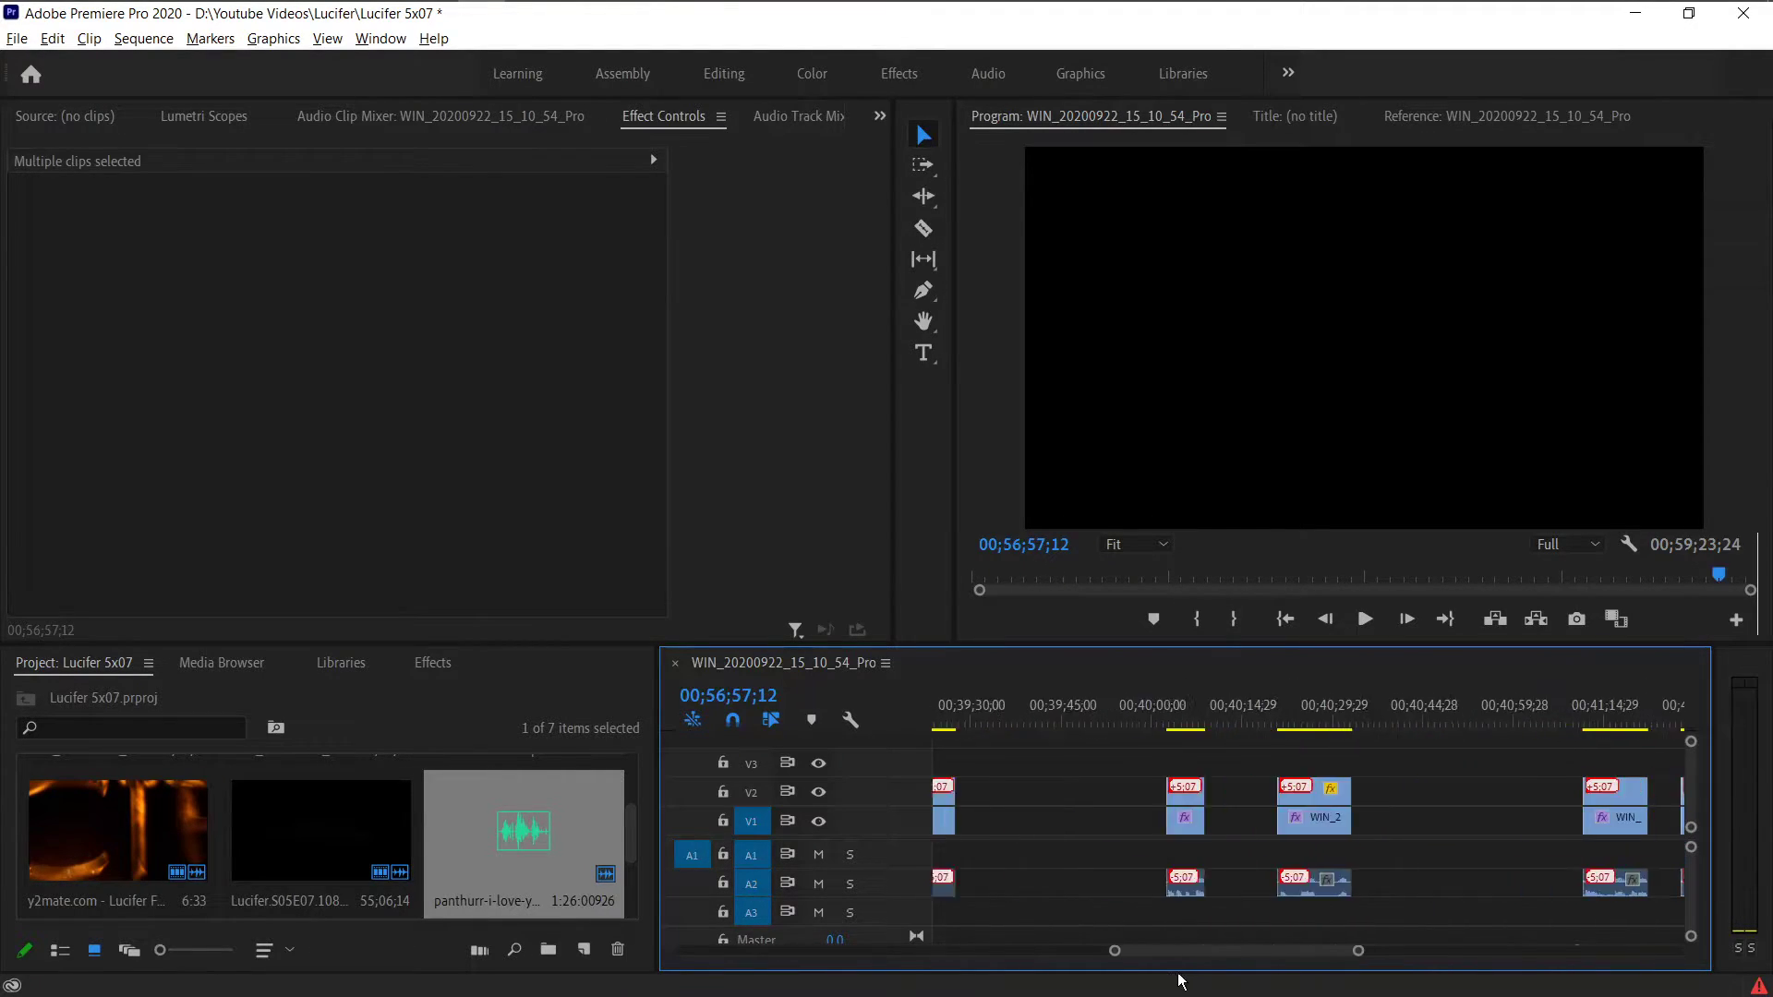
- Slide the first remaining segments after the opening forward so they butt against the segment at about 00;02;59
left_click_drag(1178, 977, 1012, 995)
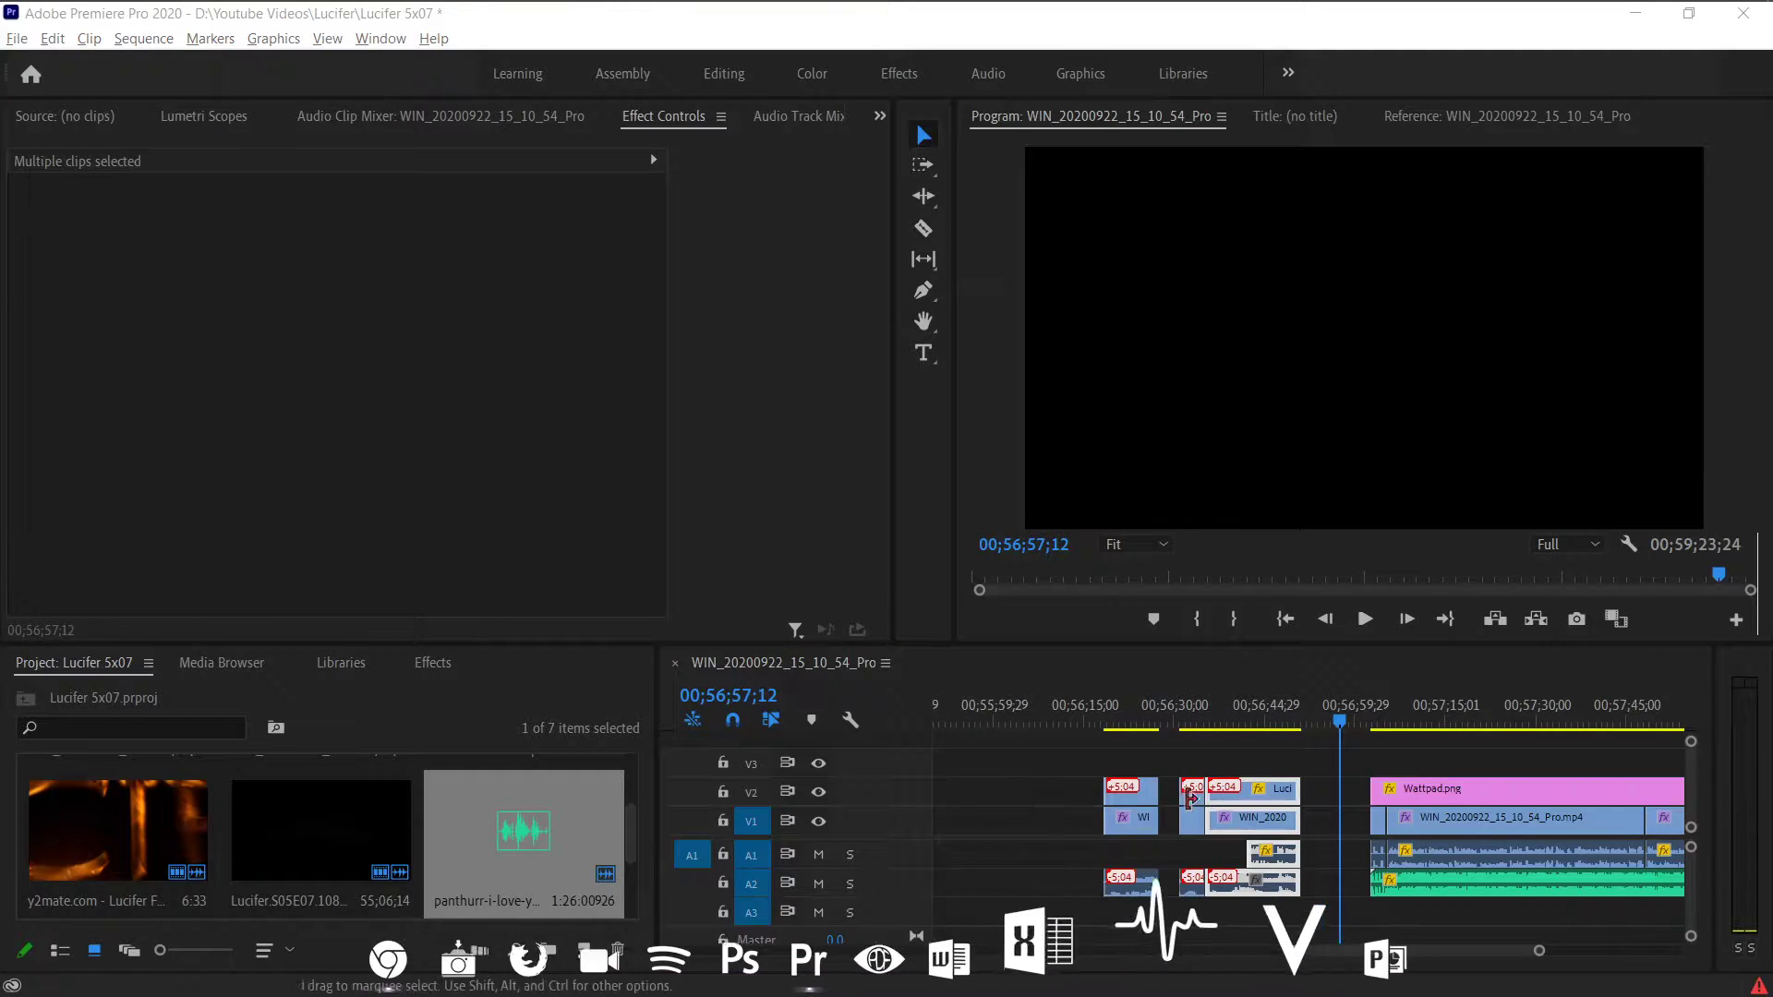
left_click_drag(1411, 946, 813, 948)
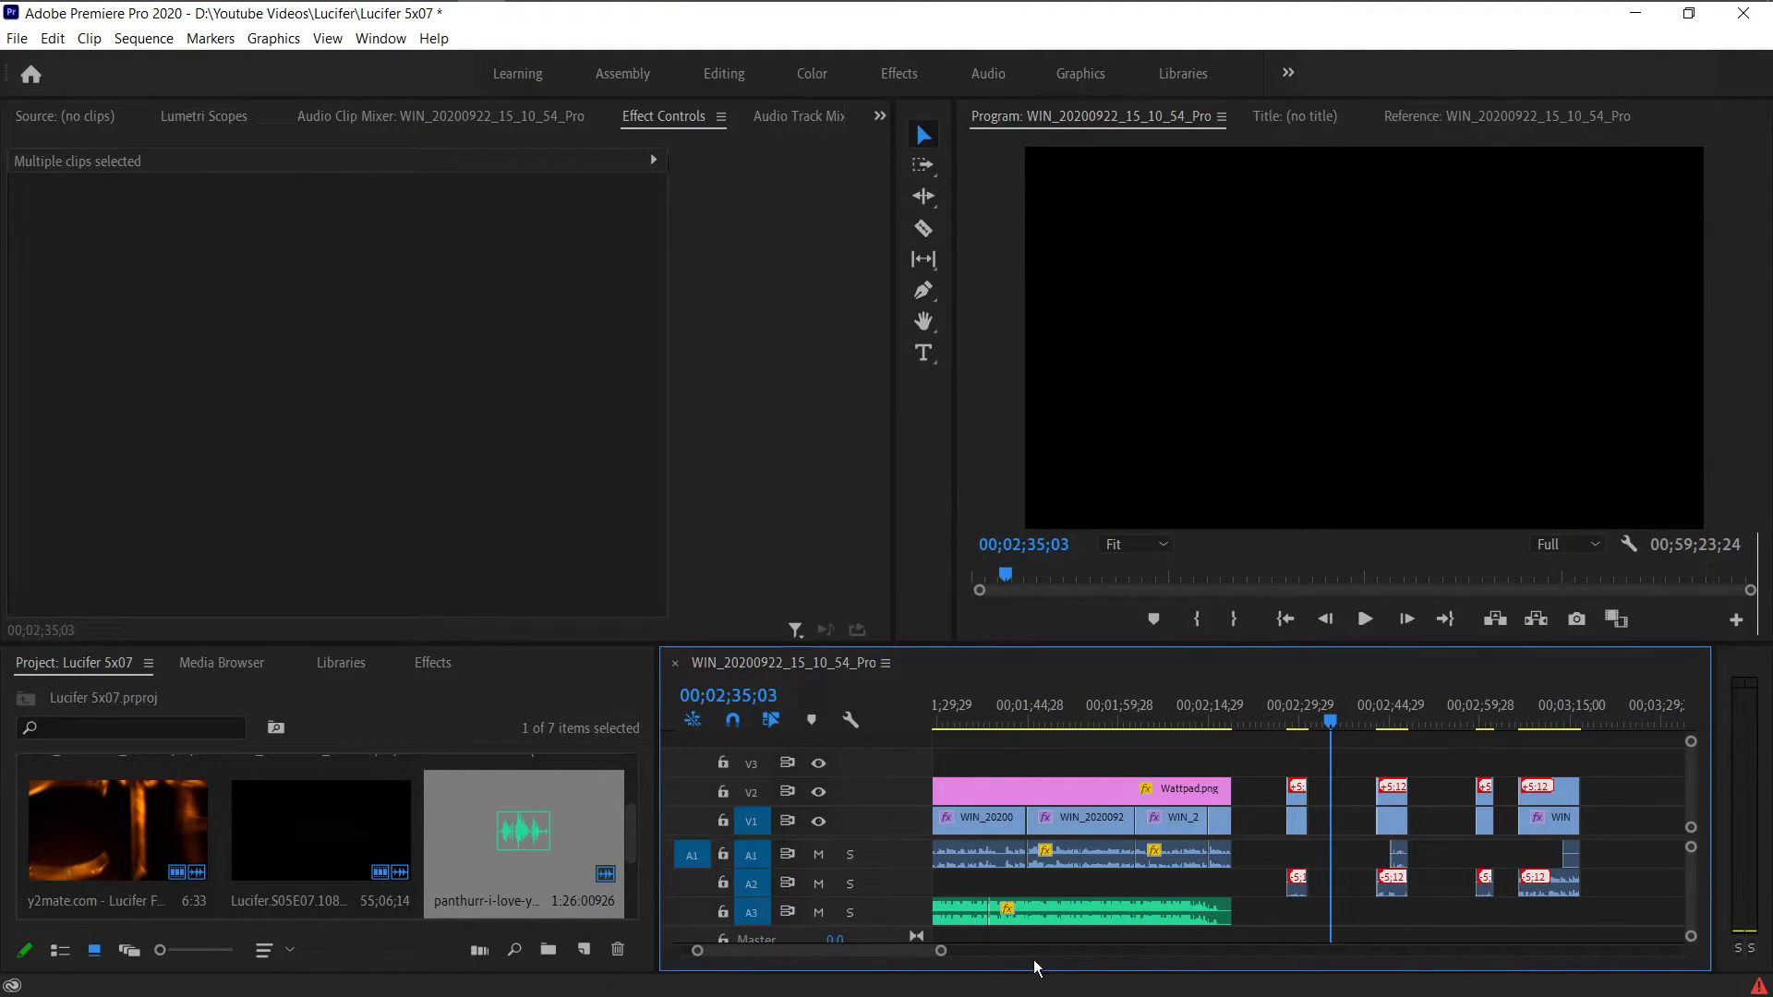
left_click_drag(940, 955, 816, 951)
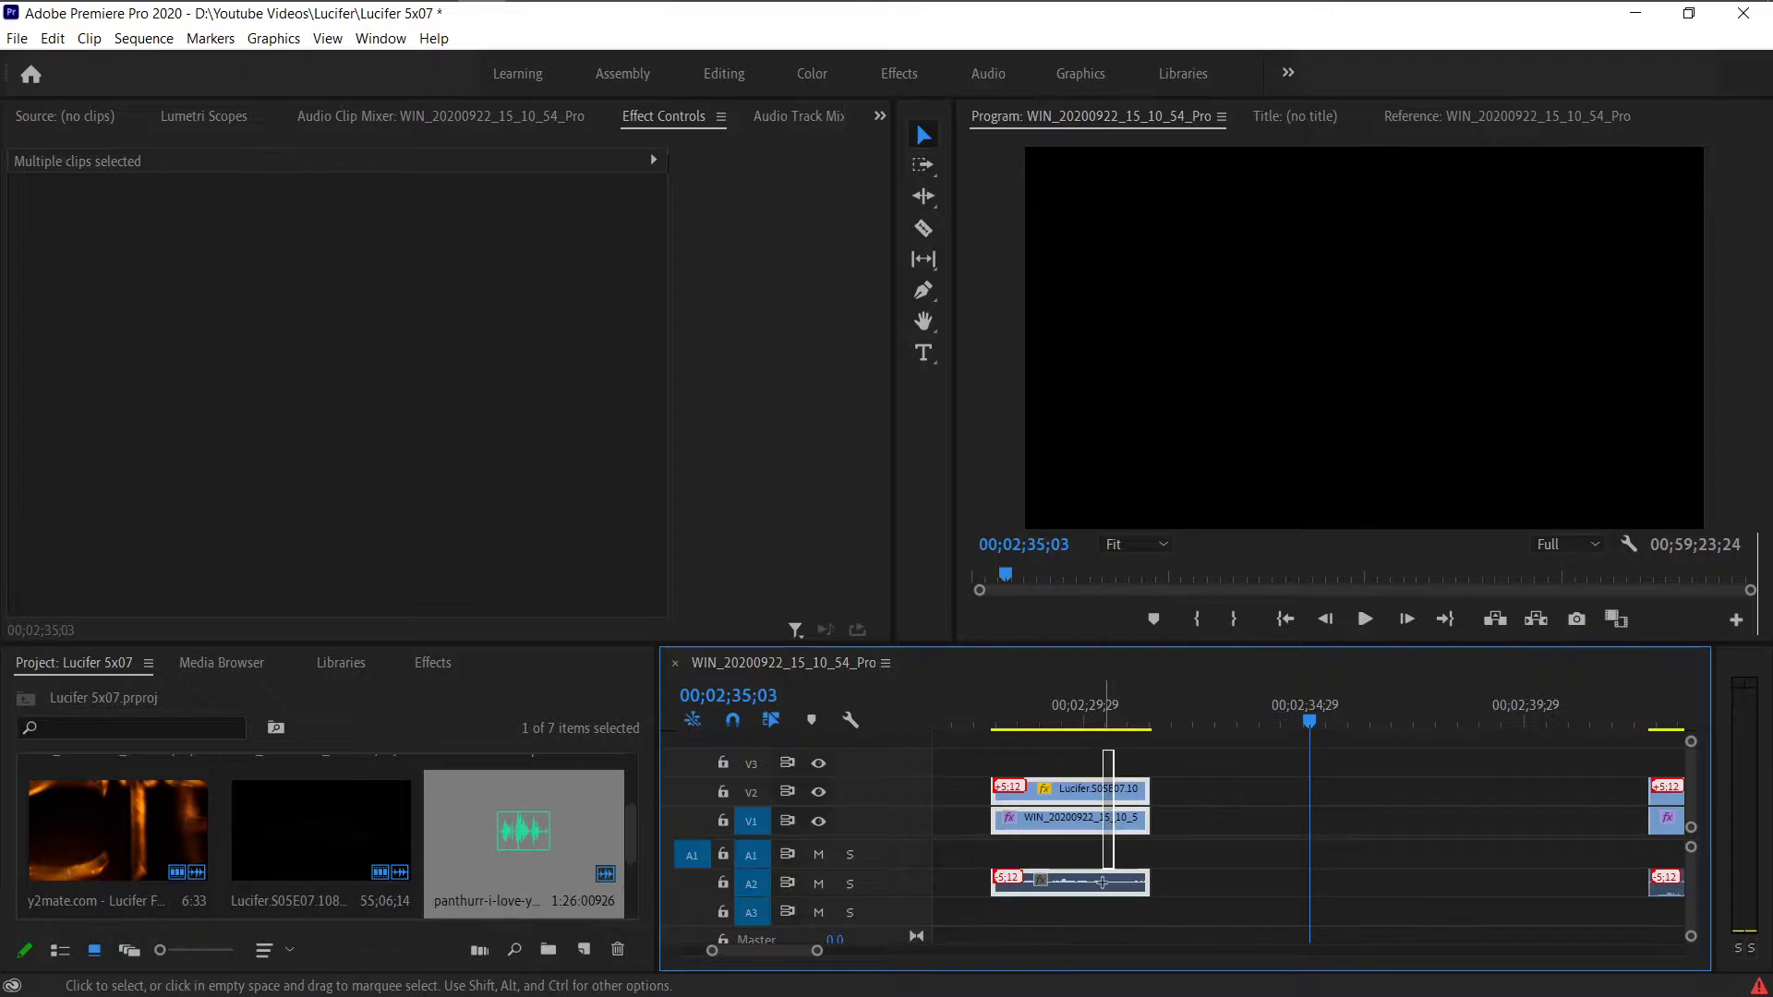
left_click_drag(1265, 792, 1621, 800)
scroll(1621, 800, "down", 2)
left_click_drag(1346, 753, 1199, 916)
scroll(1208, 870, "down", 1)
left_click_drag(1319, 789, 1583, 787)
left_click_drag(1160, 790, 1365, 794)
scroll(1365, 794, "up", 2)
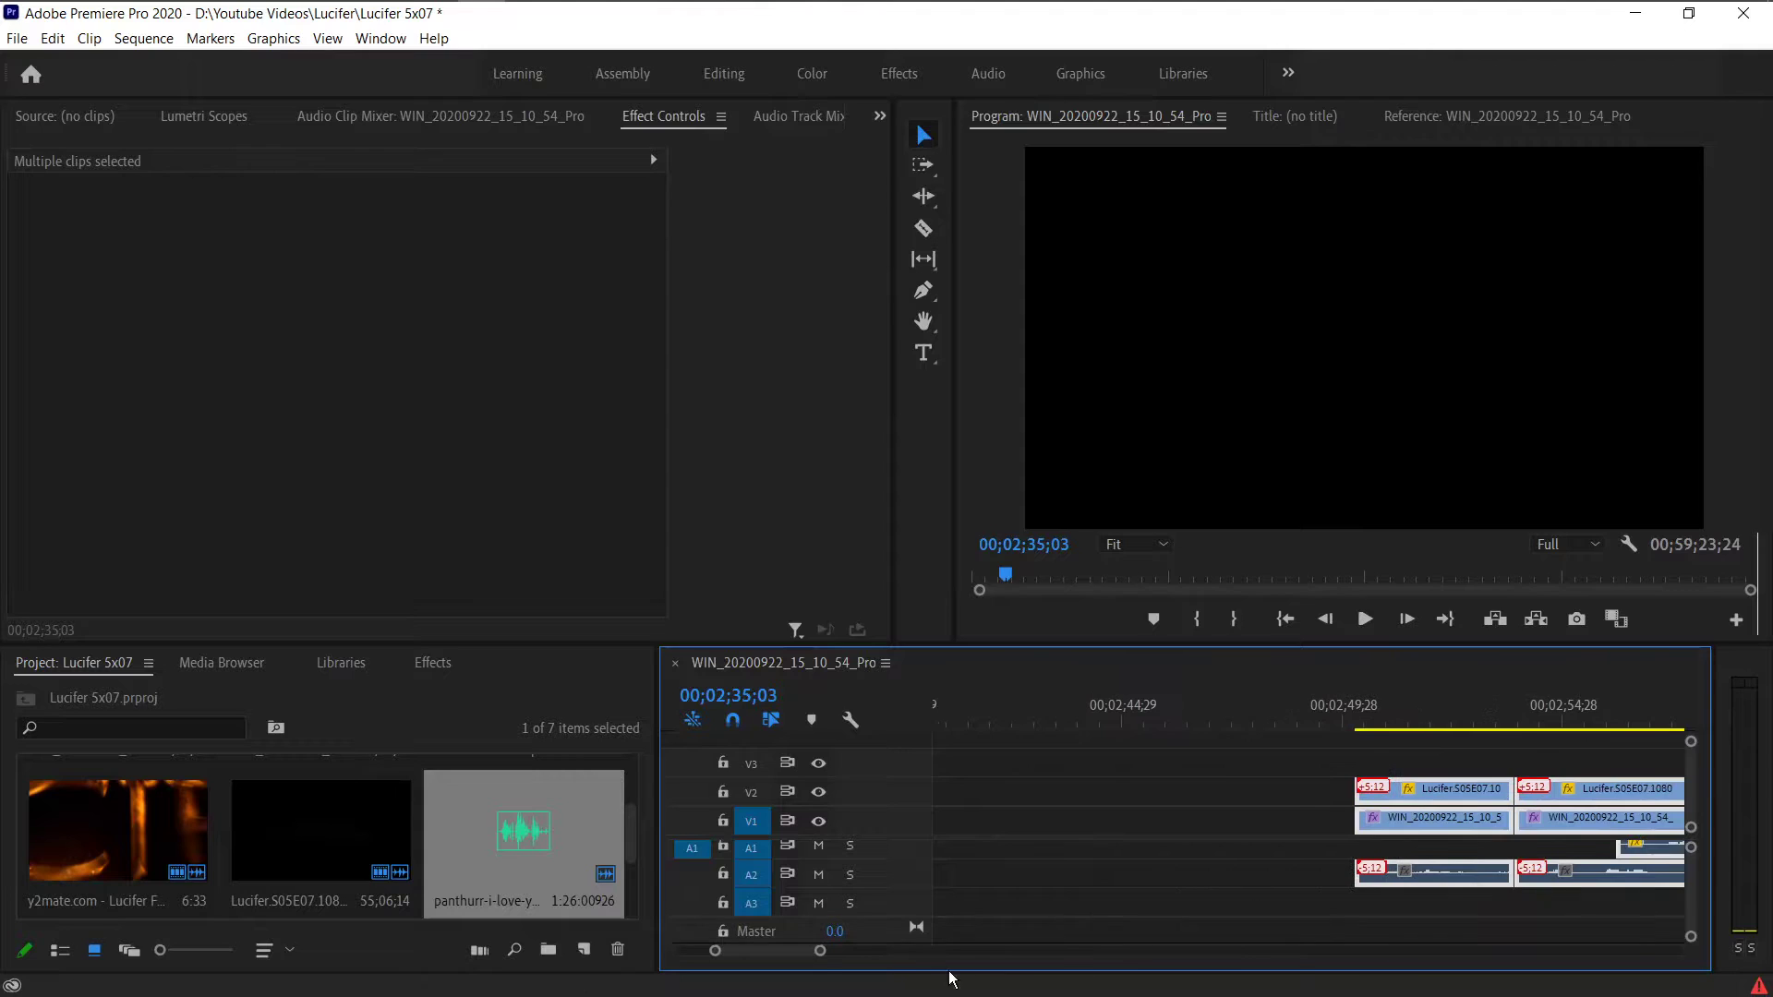
- Move the three joined segments forward against the segment starting at about 00;03;06
left_click_drag(846, 957, 897, 951)
scroll(1343, 844, "down", 8)
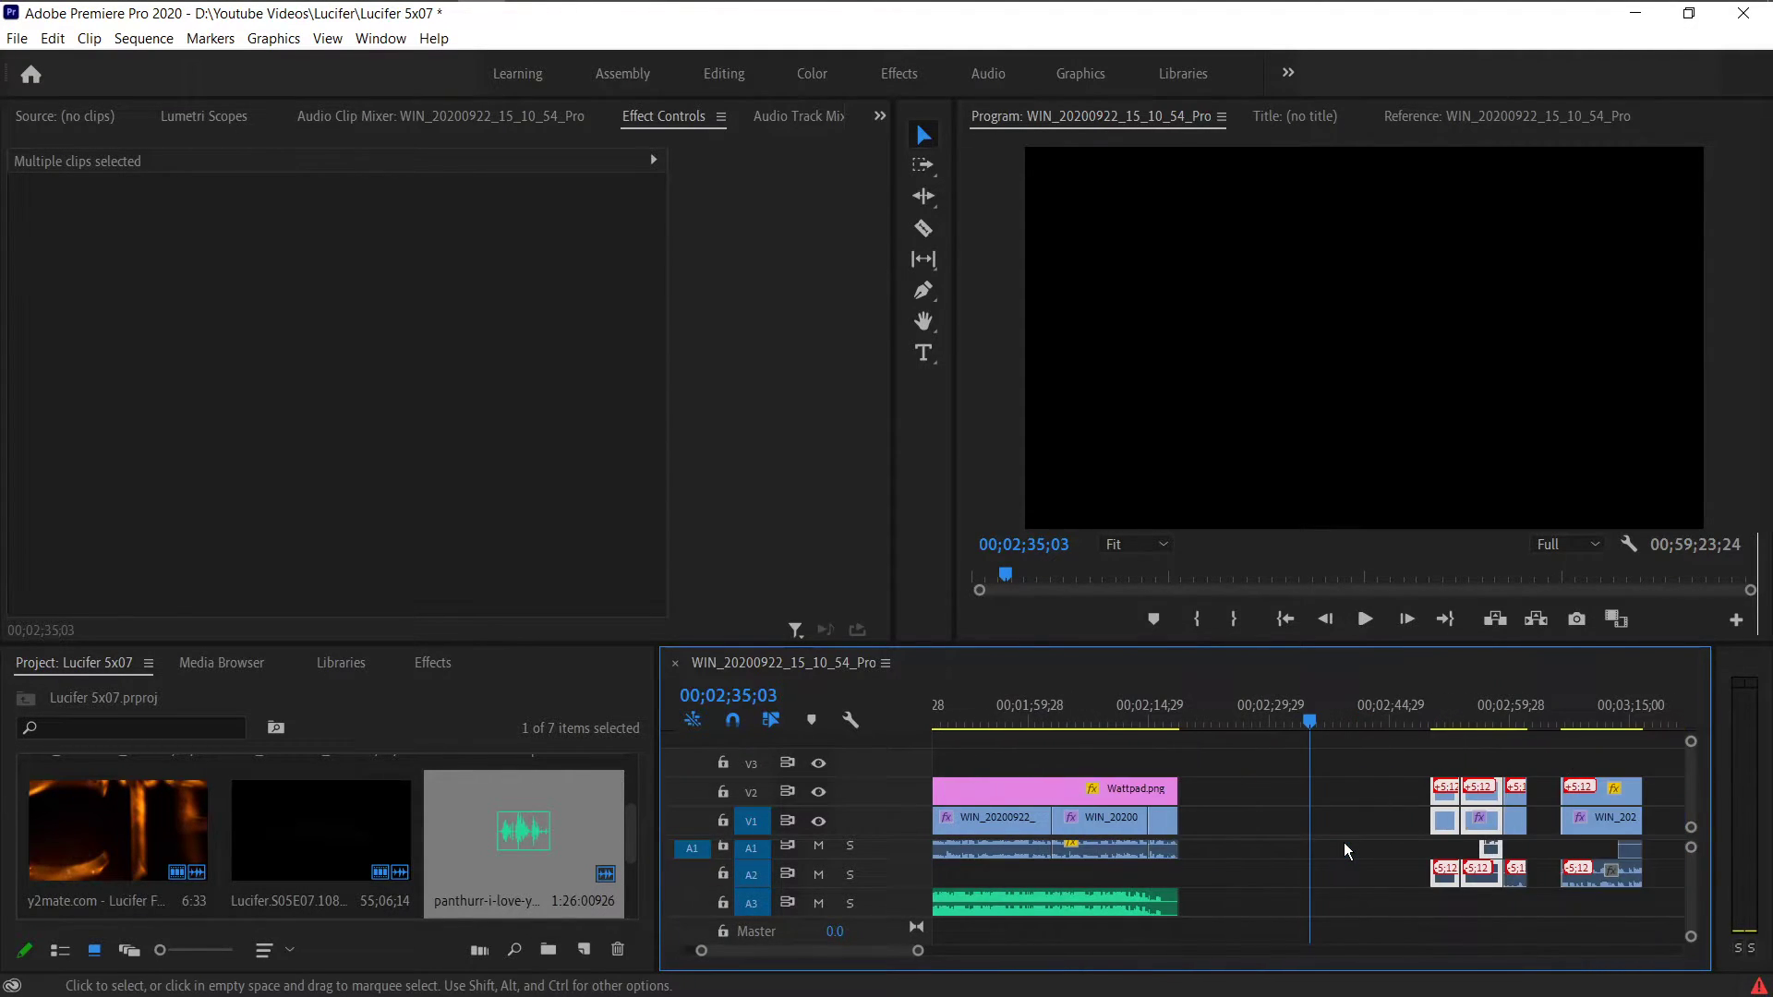
scroll(1344, 850, "down", 1)
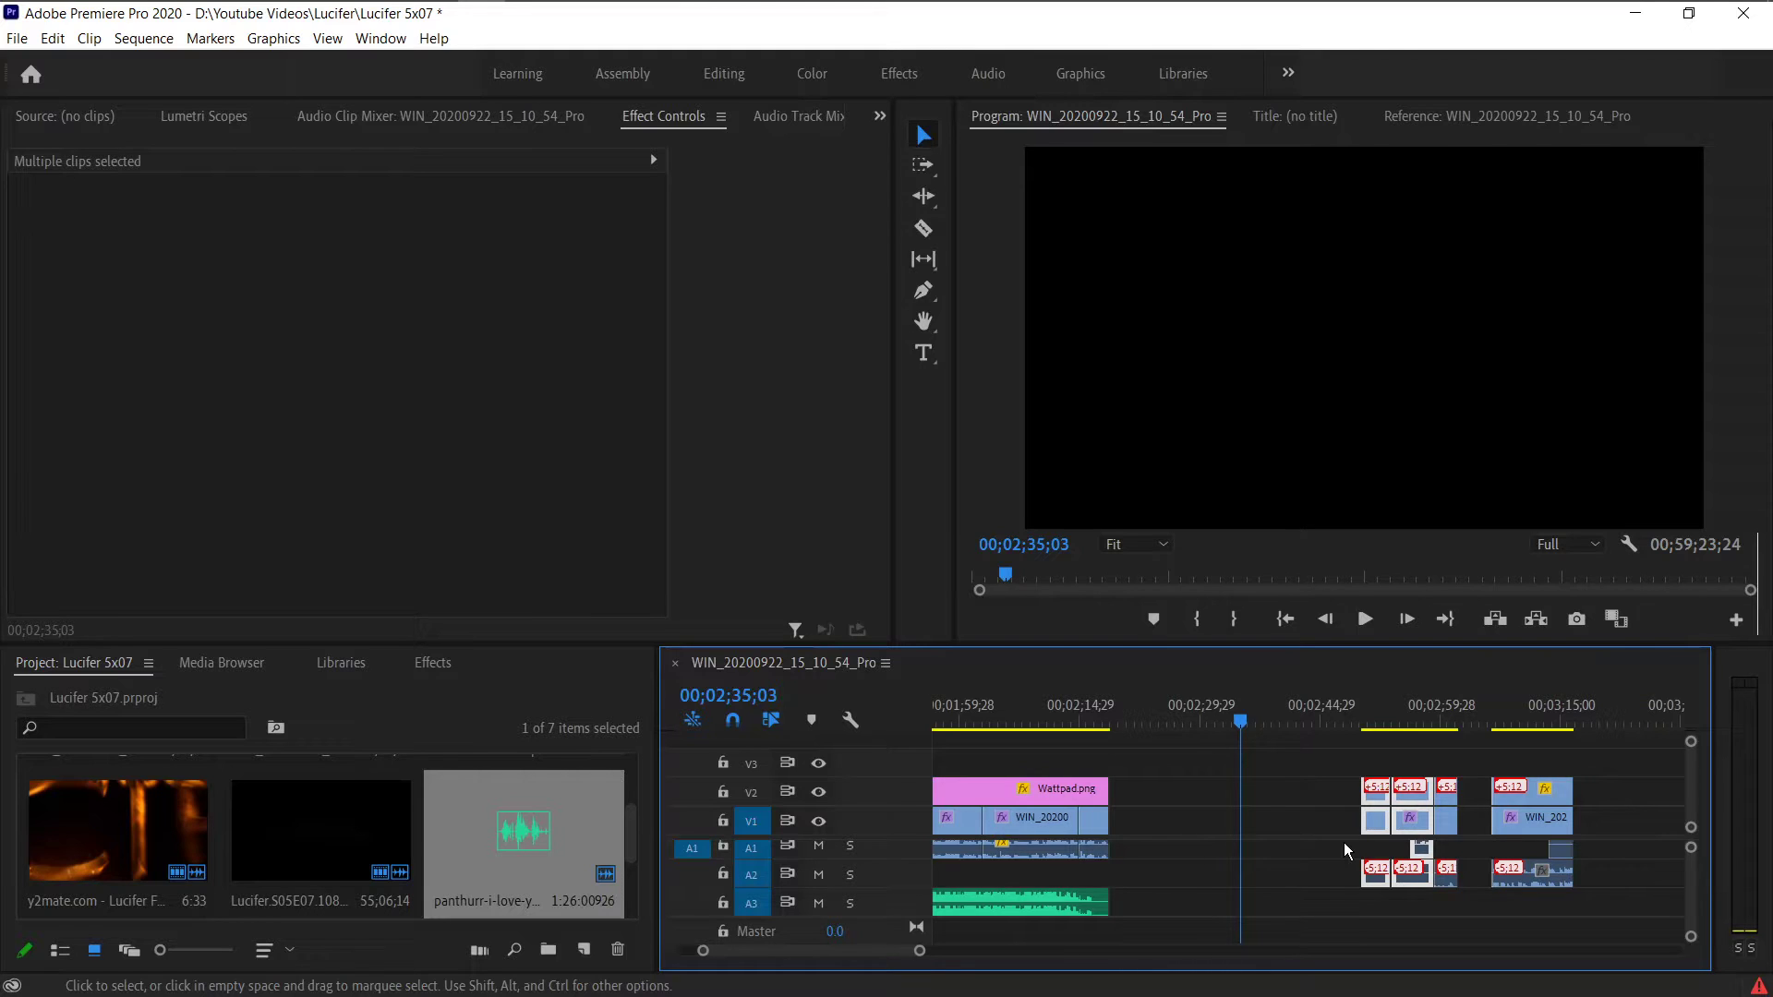
scroll(1343, 842, "down", 3)
left_click_drag(1286, 763, 1201, 890)
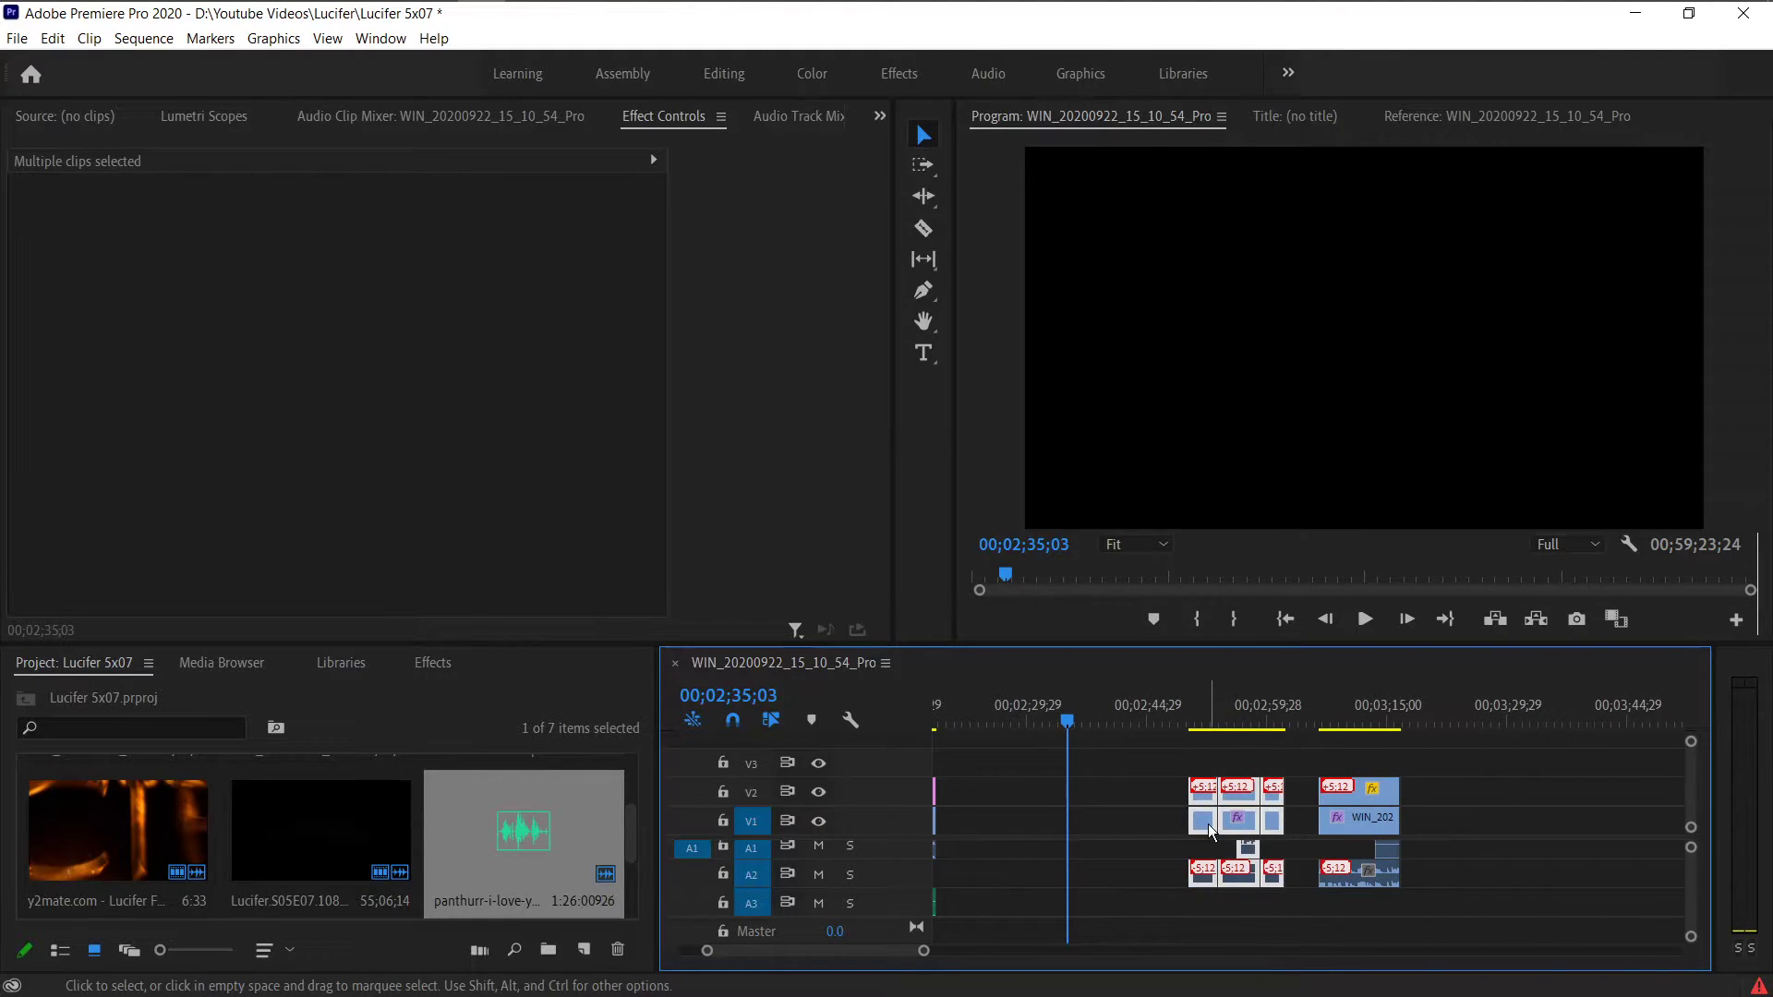
left_click_drag(1234, 826, 1261, 825)
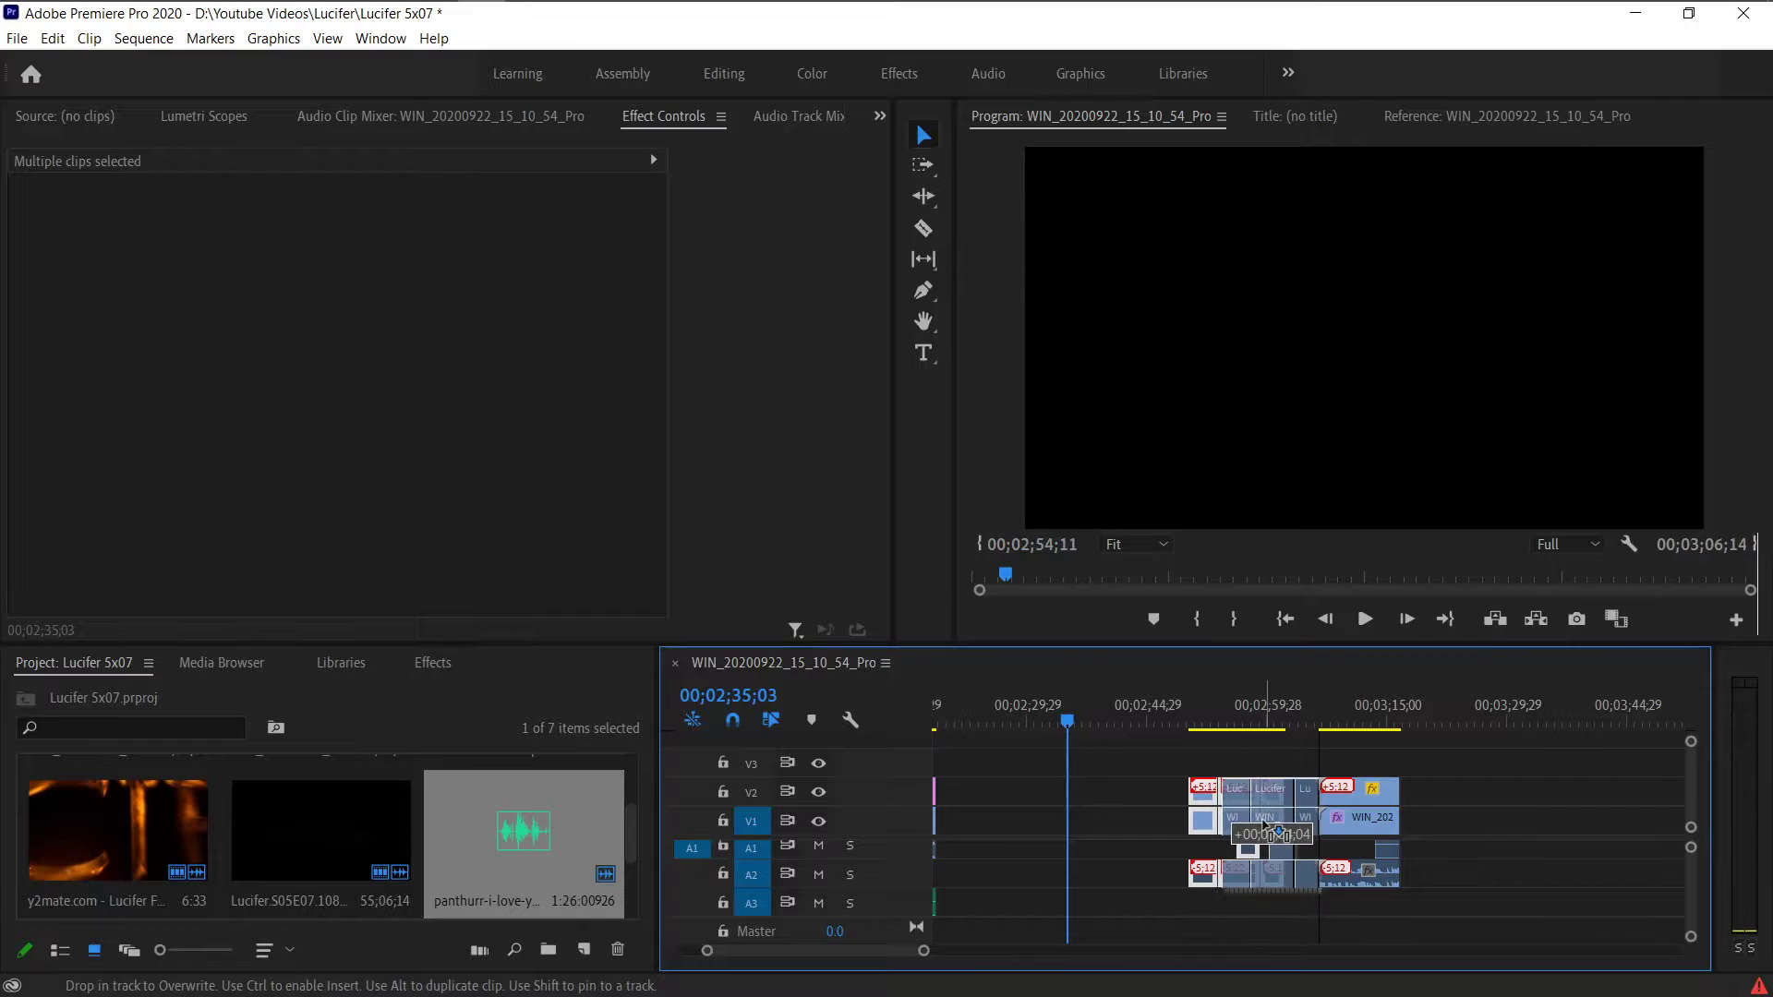
- Ripple delete the gap after 00;03;16;22 and the following gap at about 00;03;28
scroll(1452, 803, "down", 3)
right_click(1346, 788)
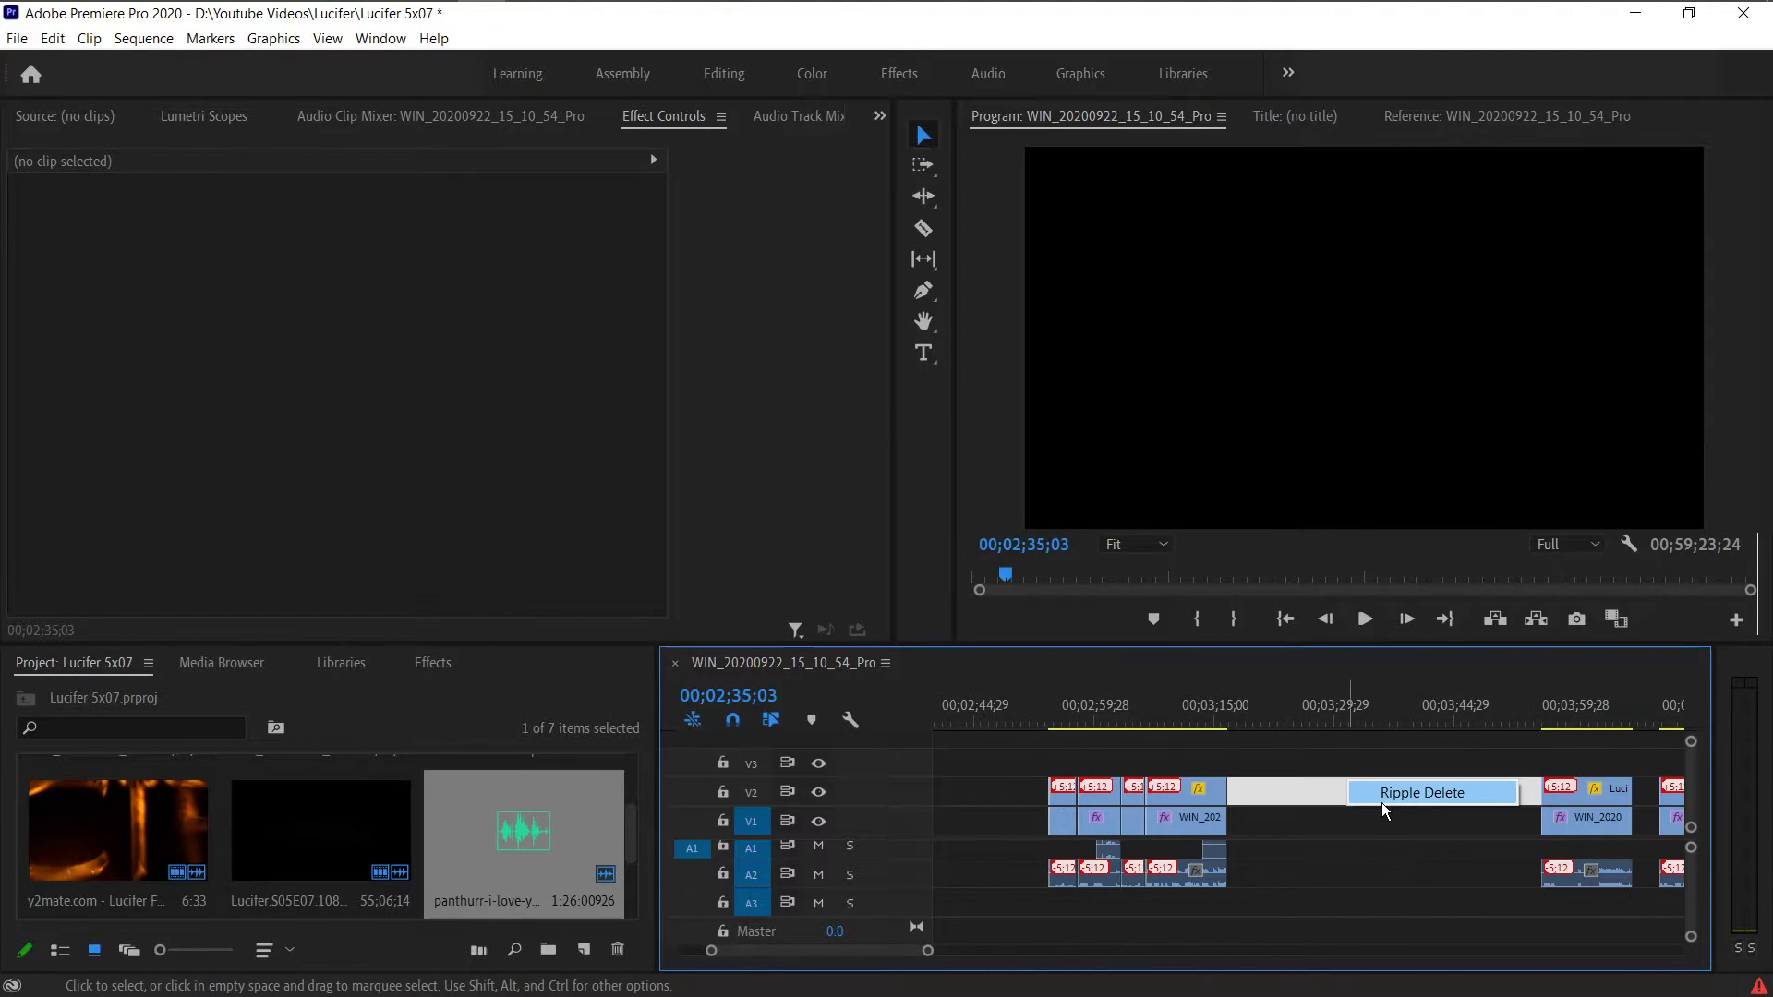
left_click(1382, 802)
right_click(1338, 796)
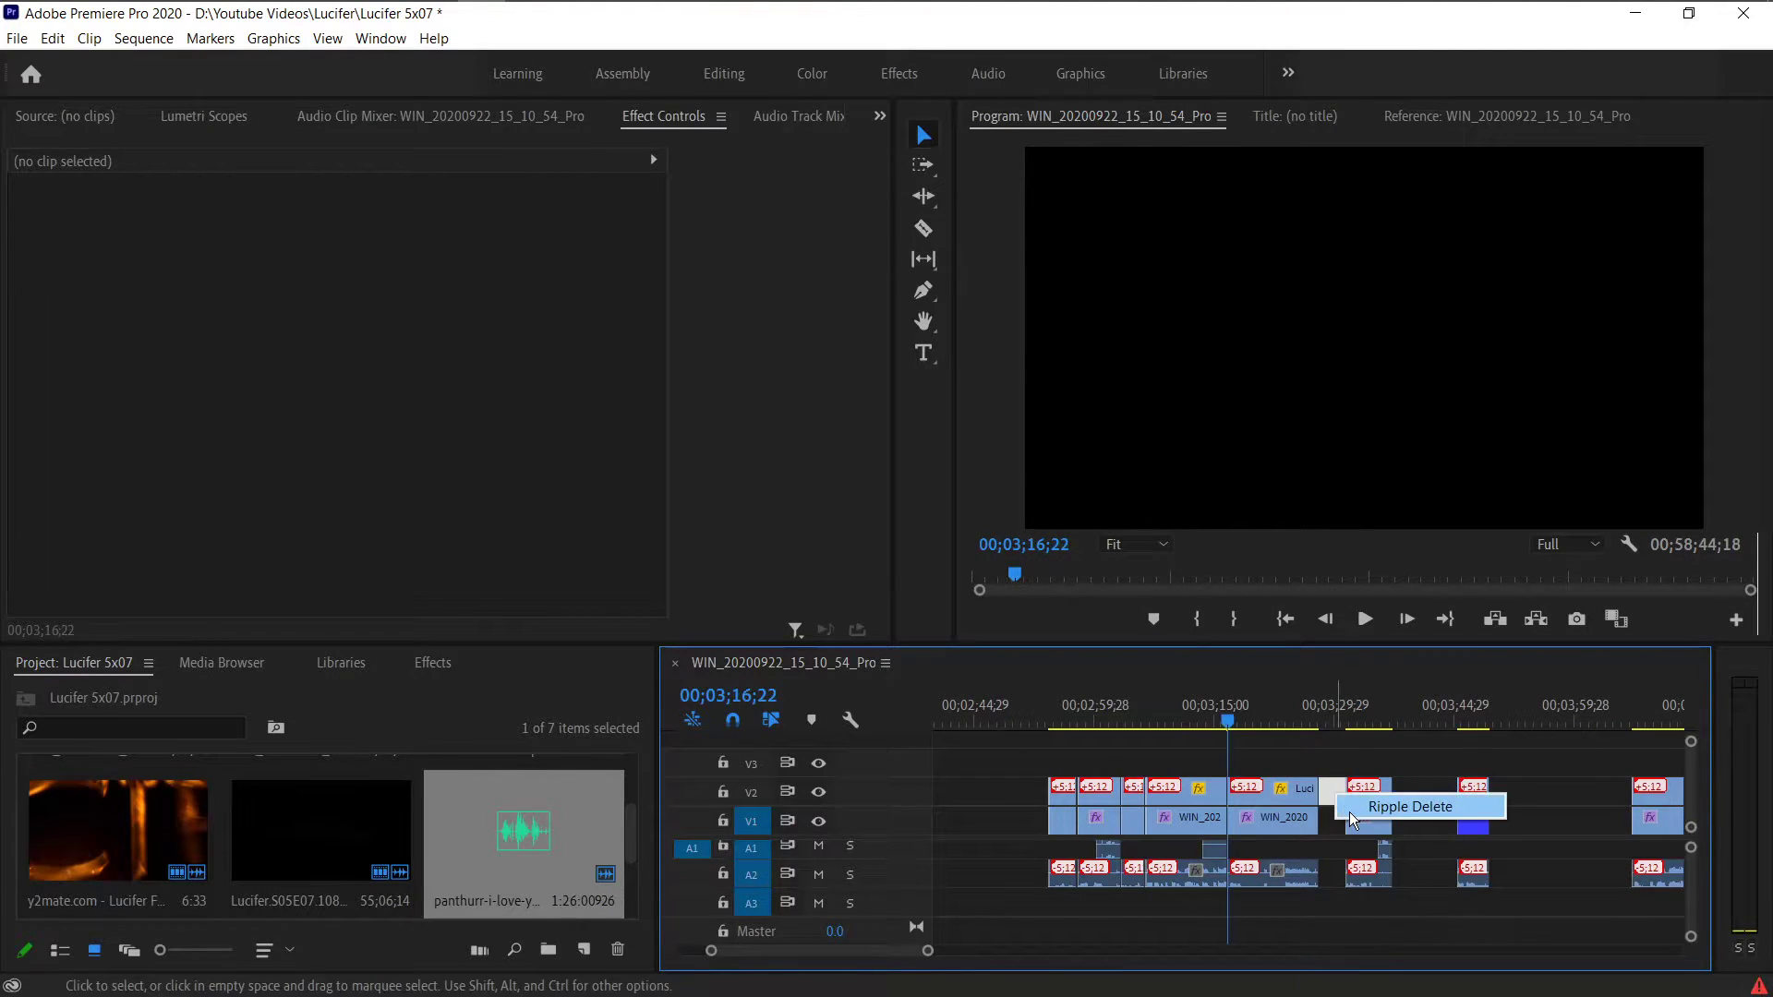
left_click(1356, 807)
- Slide the joined block of segments forward toward the segment at about 00;03;41 and ripple delete the remaining gap
scroll(1441, 825, "up", 2)
scroll(1437, 822, "up", 3)
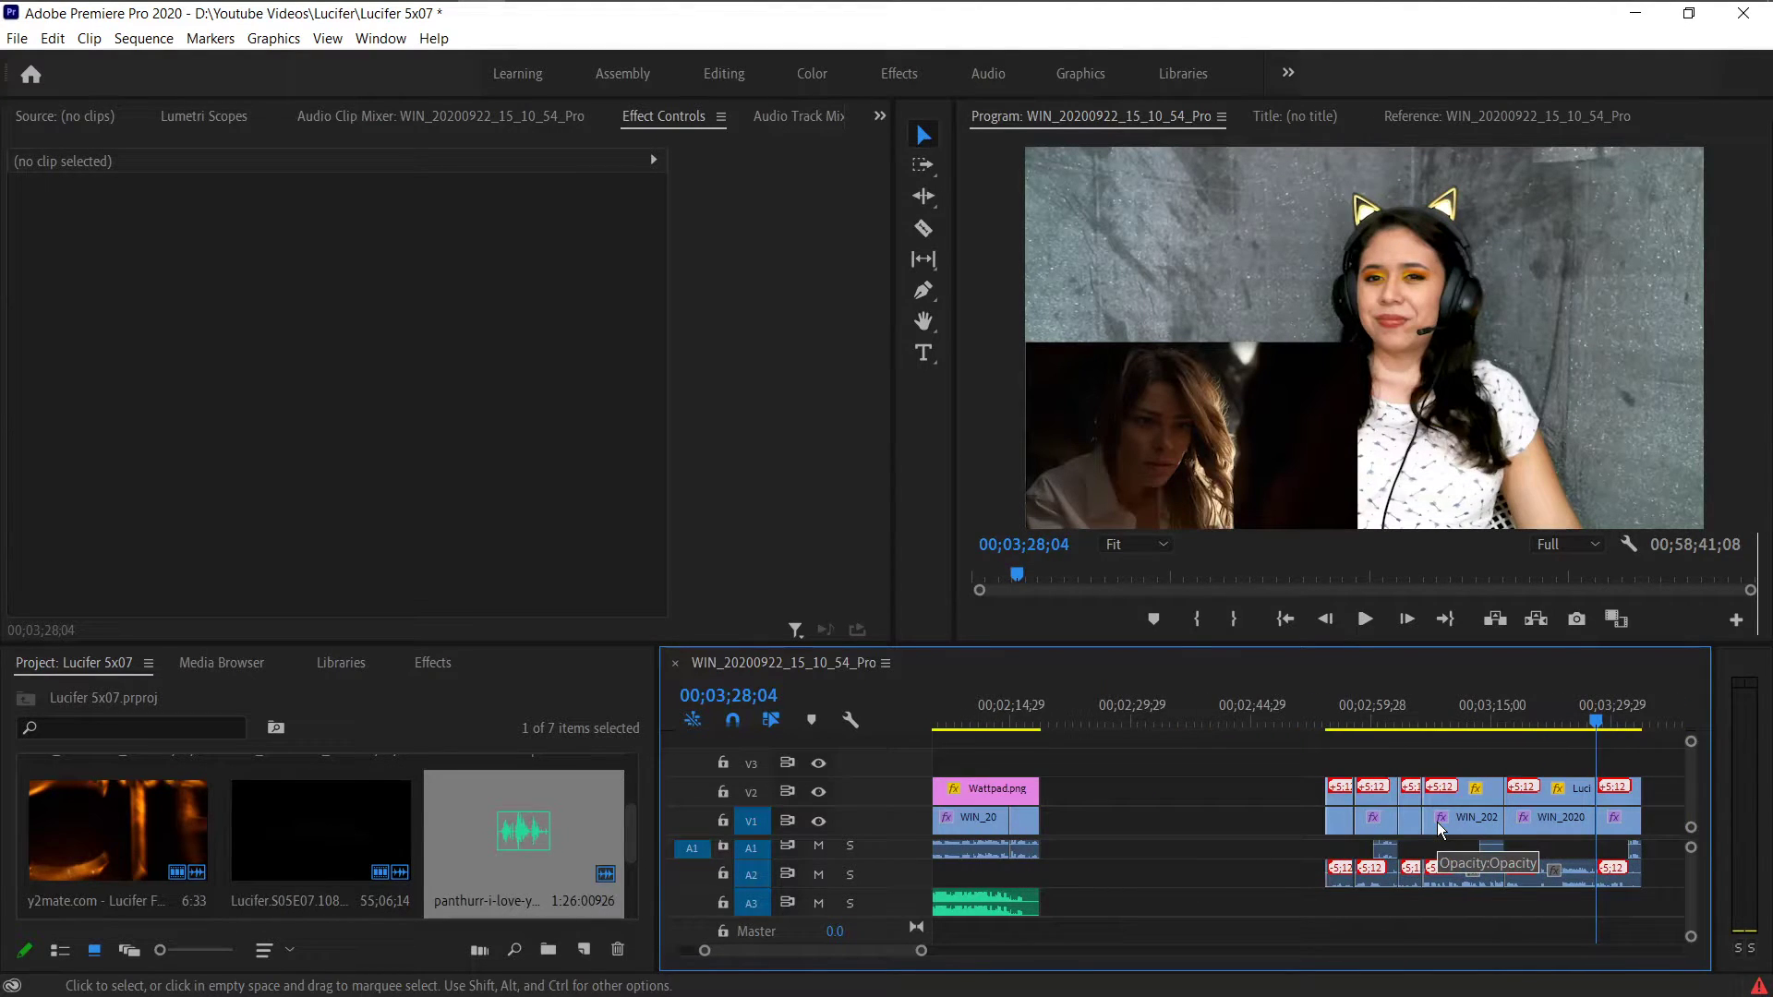
scroll(1437, 822, "down", 3)
left_click_drag(1458, 750, 1171, 896)
left_click_drag(1279, 829, 1337, 826)
scroll(1337, 826, "down", 2)
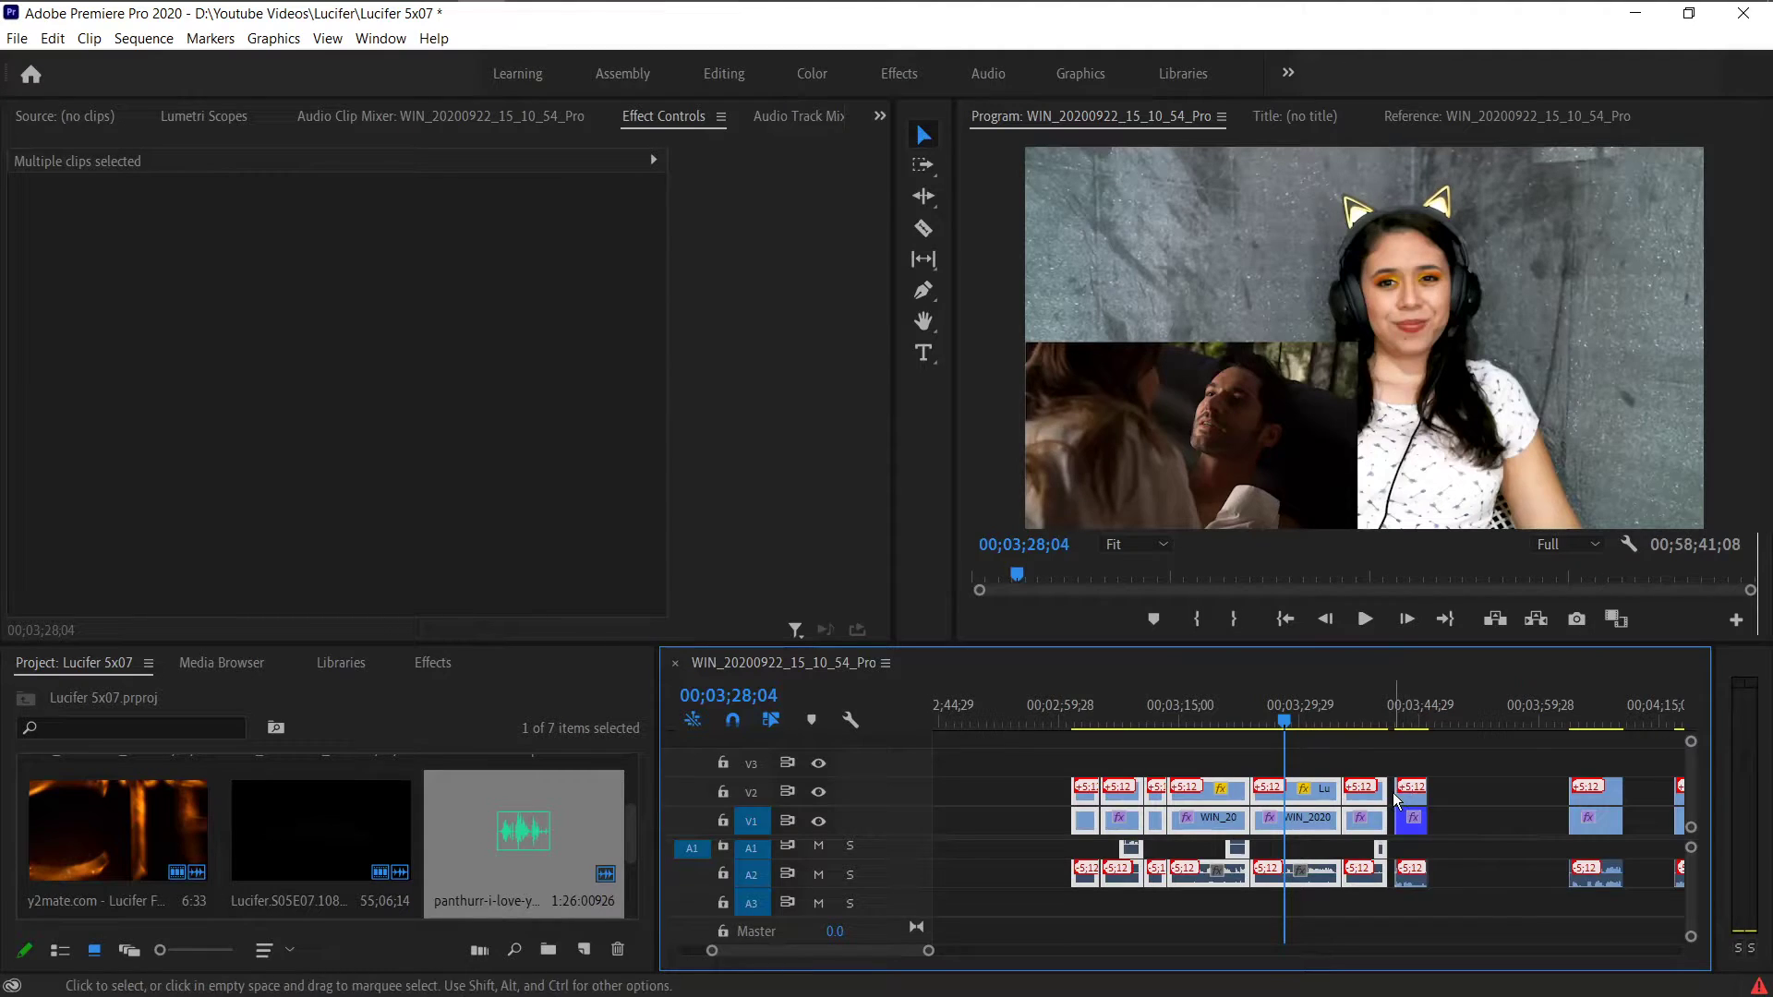
right_click(1392, 800)
left_click(1432, 807)
- Move the joined block forward to the next segment at about 00;04;01 and ripple delete the leftover gap
left_click_drag(1444, 775, 1334, 817)
scroll(1334, 817, "down", 2)
right_click(1460, 818)
left_click(1478, 816)
scroll(1273, 846, "down", 3)
scroll(1272, 846, "up", 6)
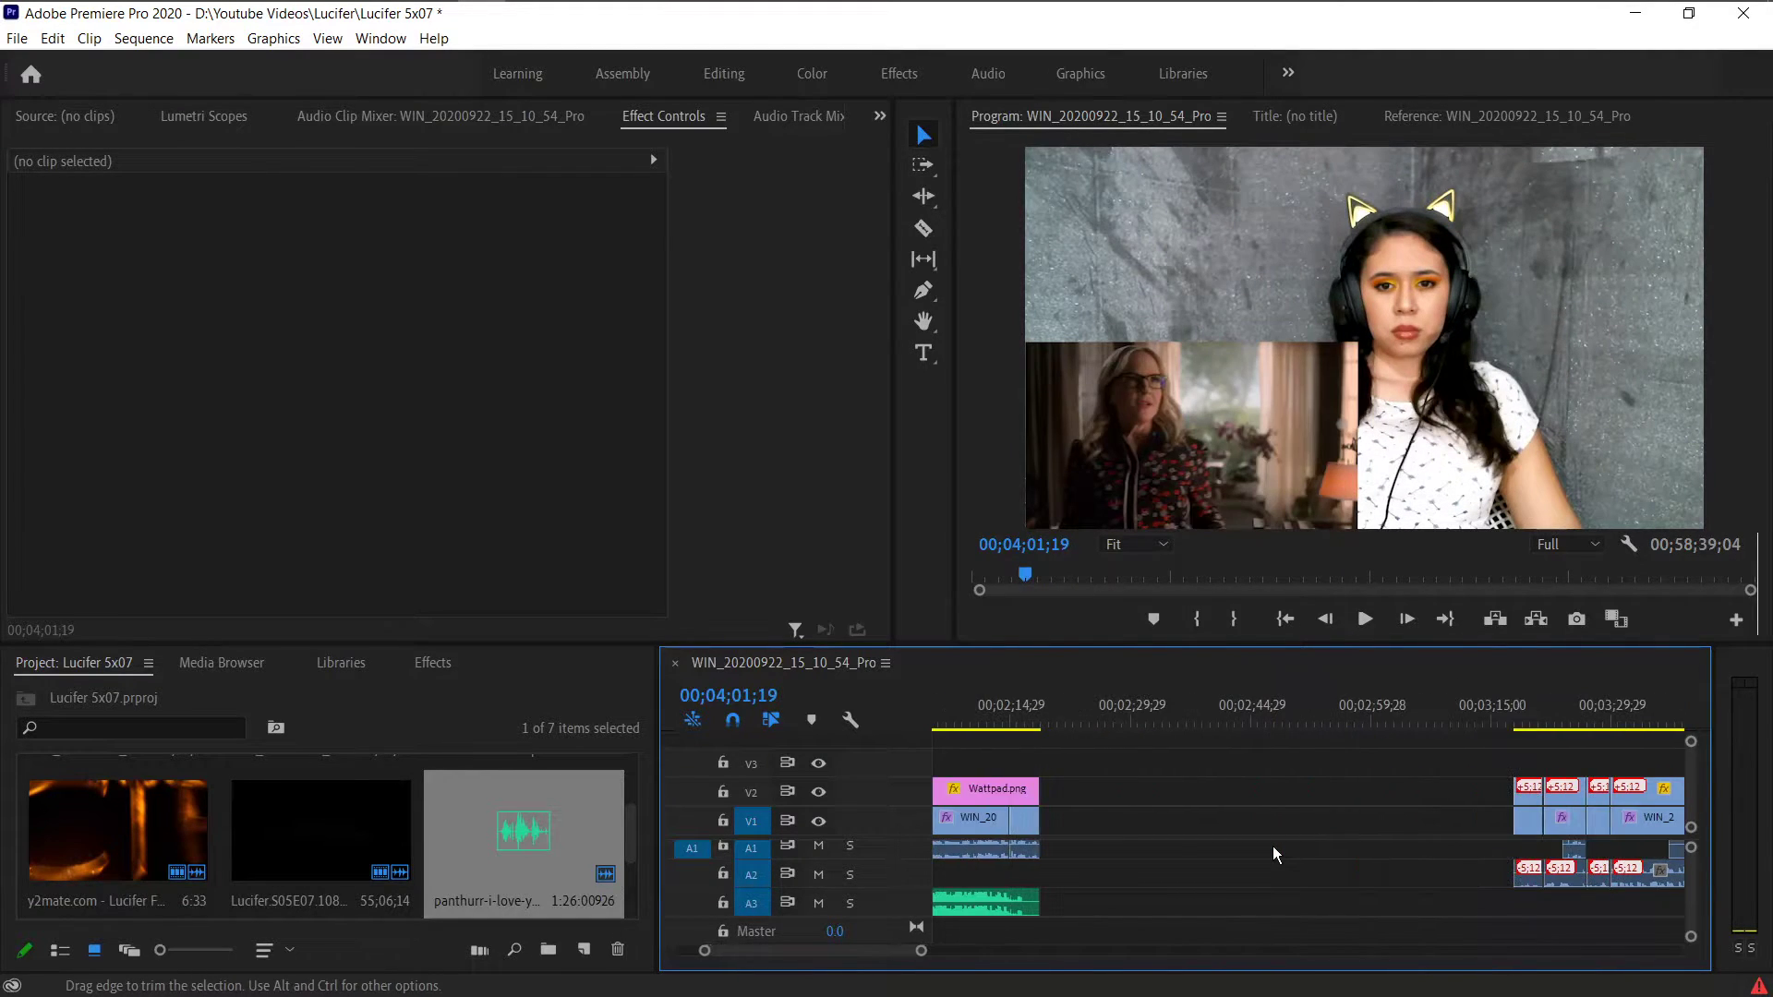
scroll(1273, 846, "down", 4)
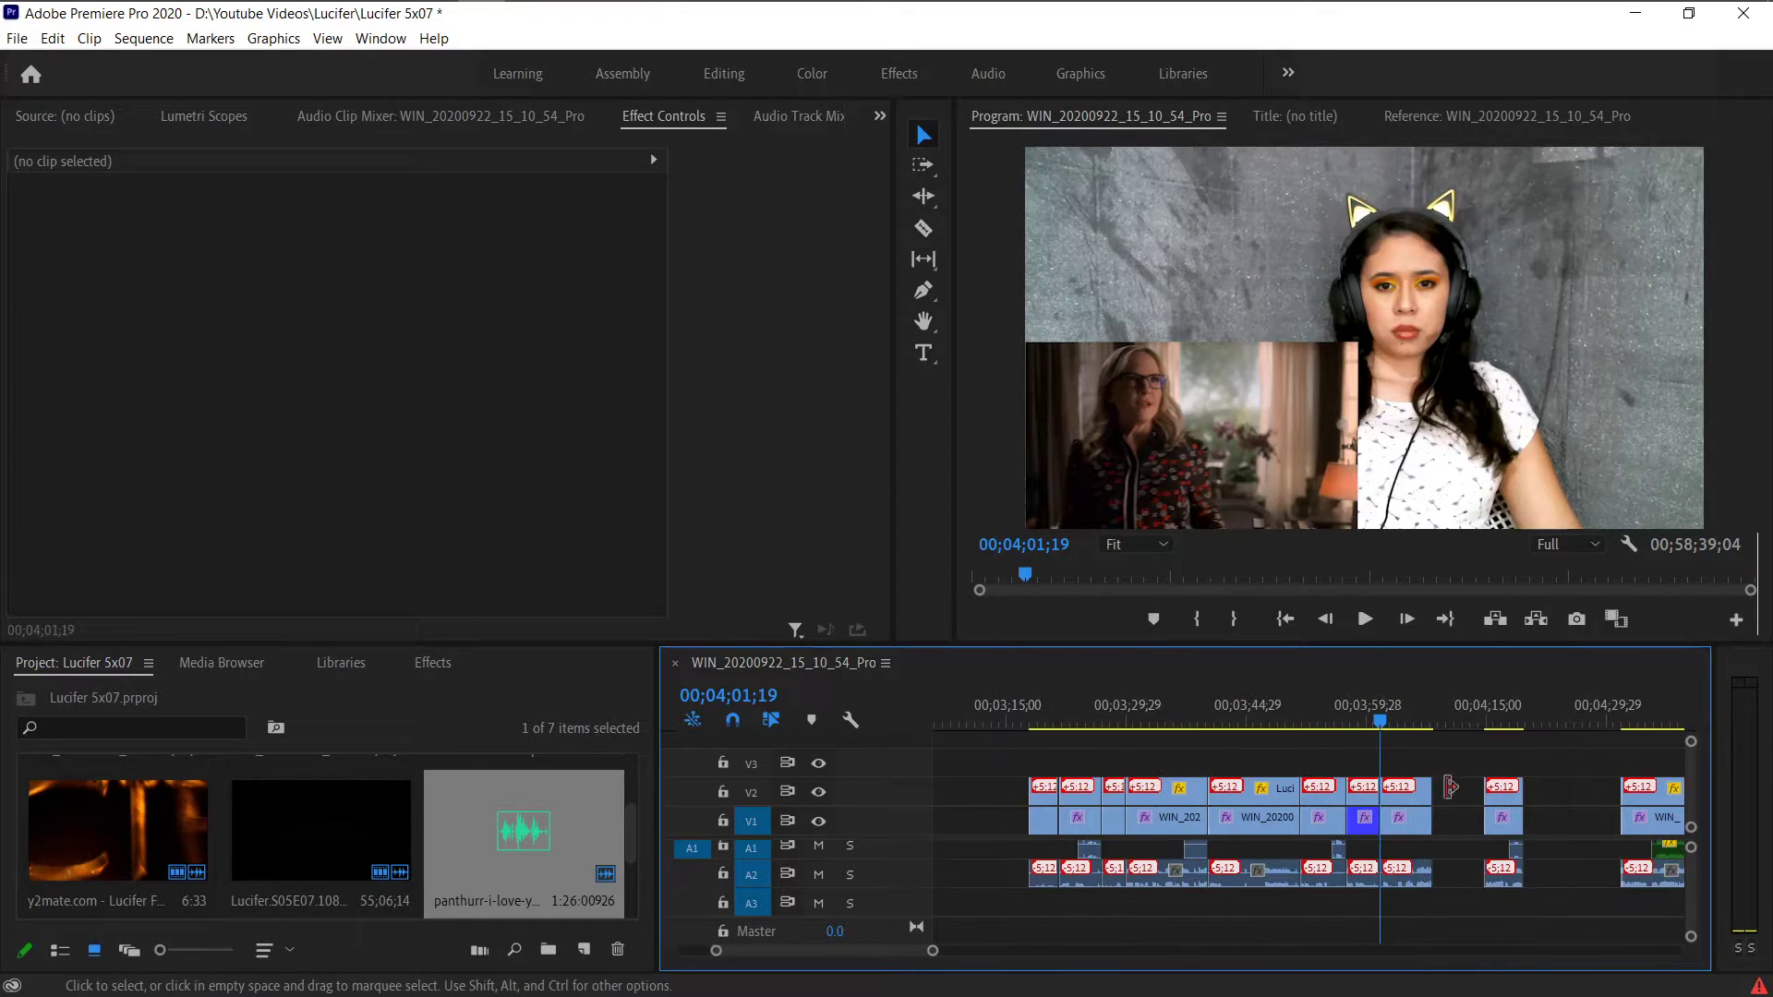
- Move the joined block forward to the segment at about 00;04;14 and ripple delete the leftover gap
scroll(1457, 781, "up", 2)
left_click_drag(1587, 763, 1189, 901)
scroll(1200, 893, "down", 2)
left_click_drag(1244, 794, 1316, 818)
right_click(1482, 800)
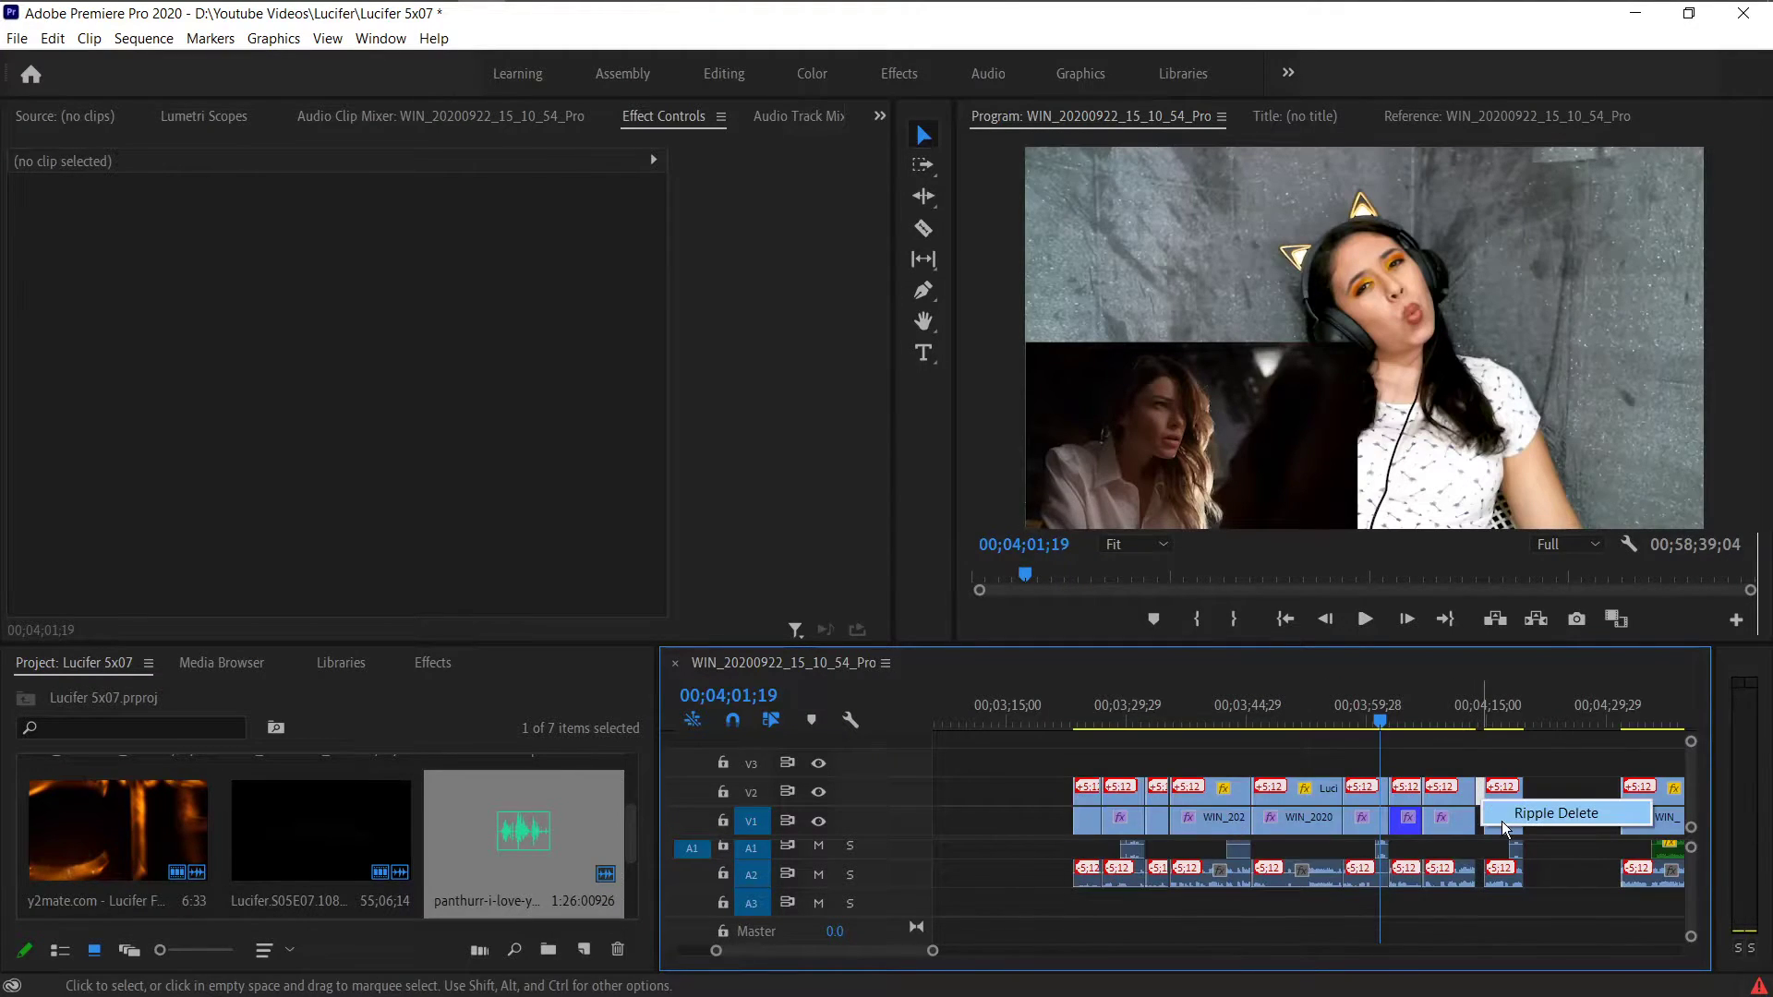
left_click(1561, 812)
- Ripple delete the next three gaps, from about 00;04;19 to 00;04;39
right_click(1546, 785)
left_click(1579, 800)
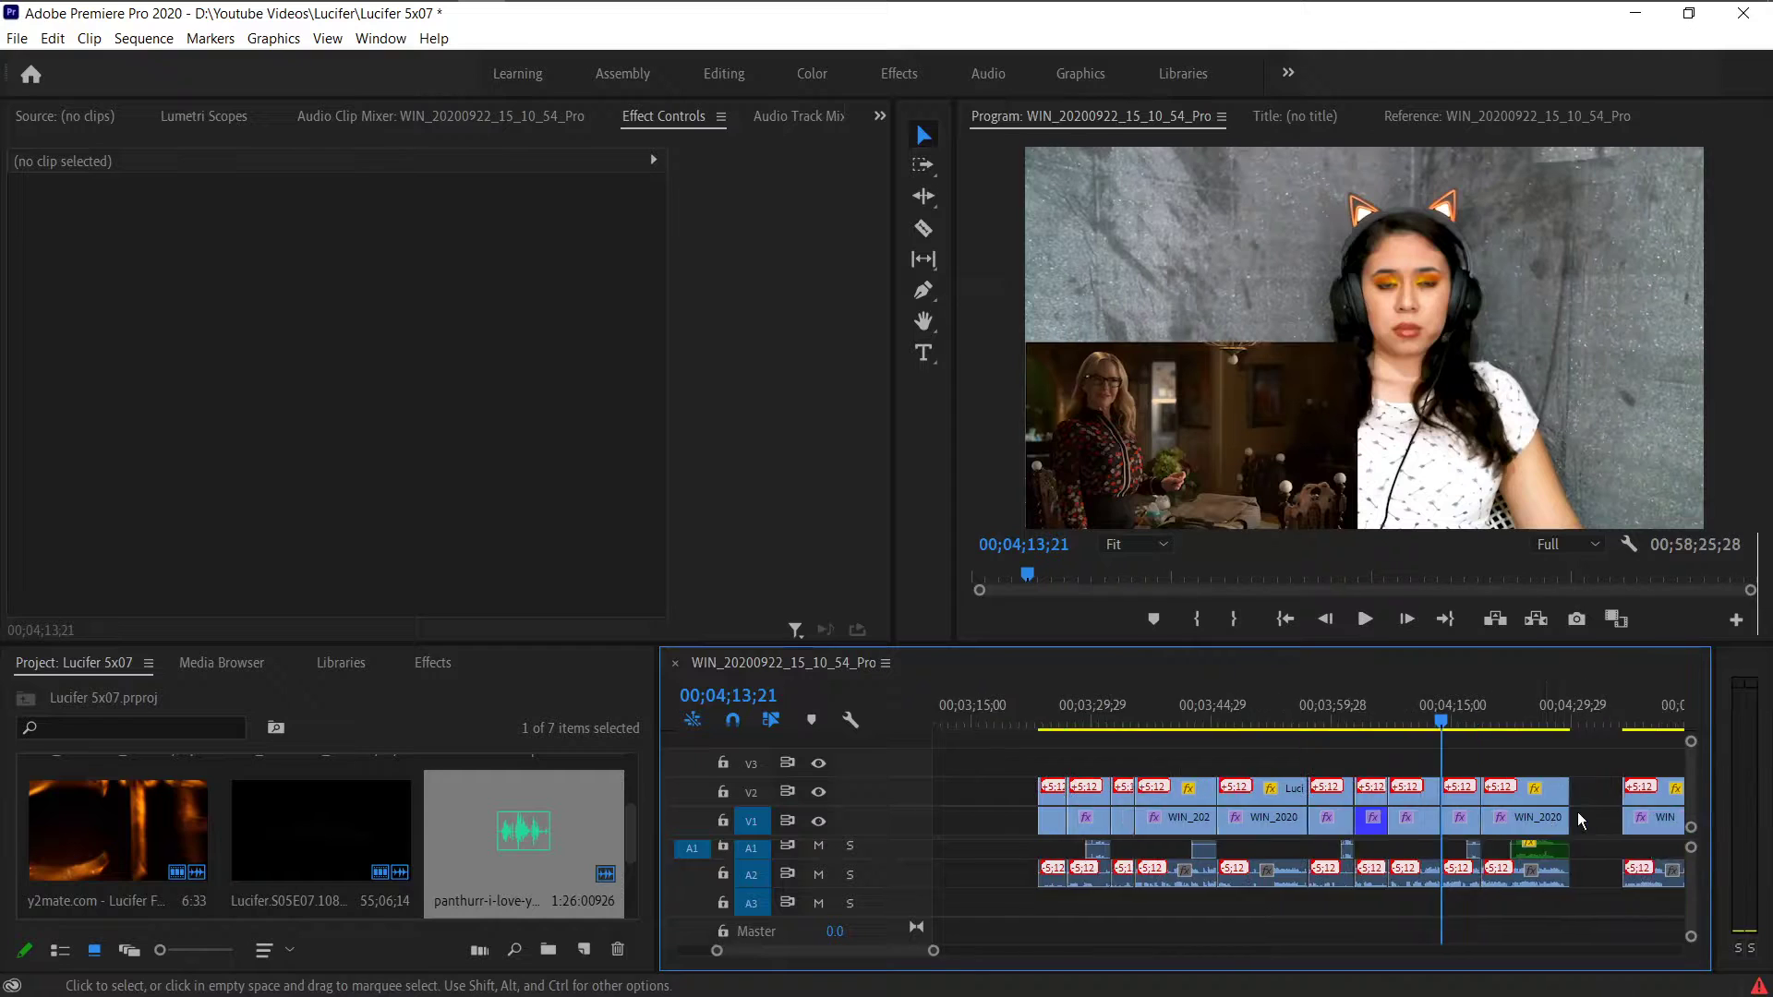
right_click(1526, 800)
left_click(1544, 813)
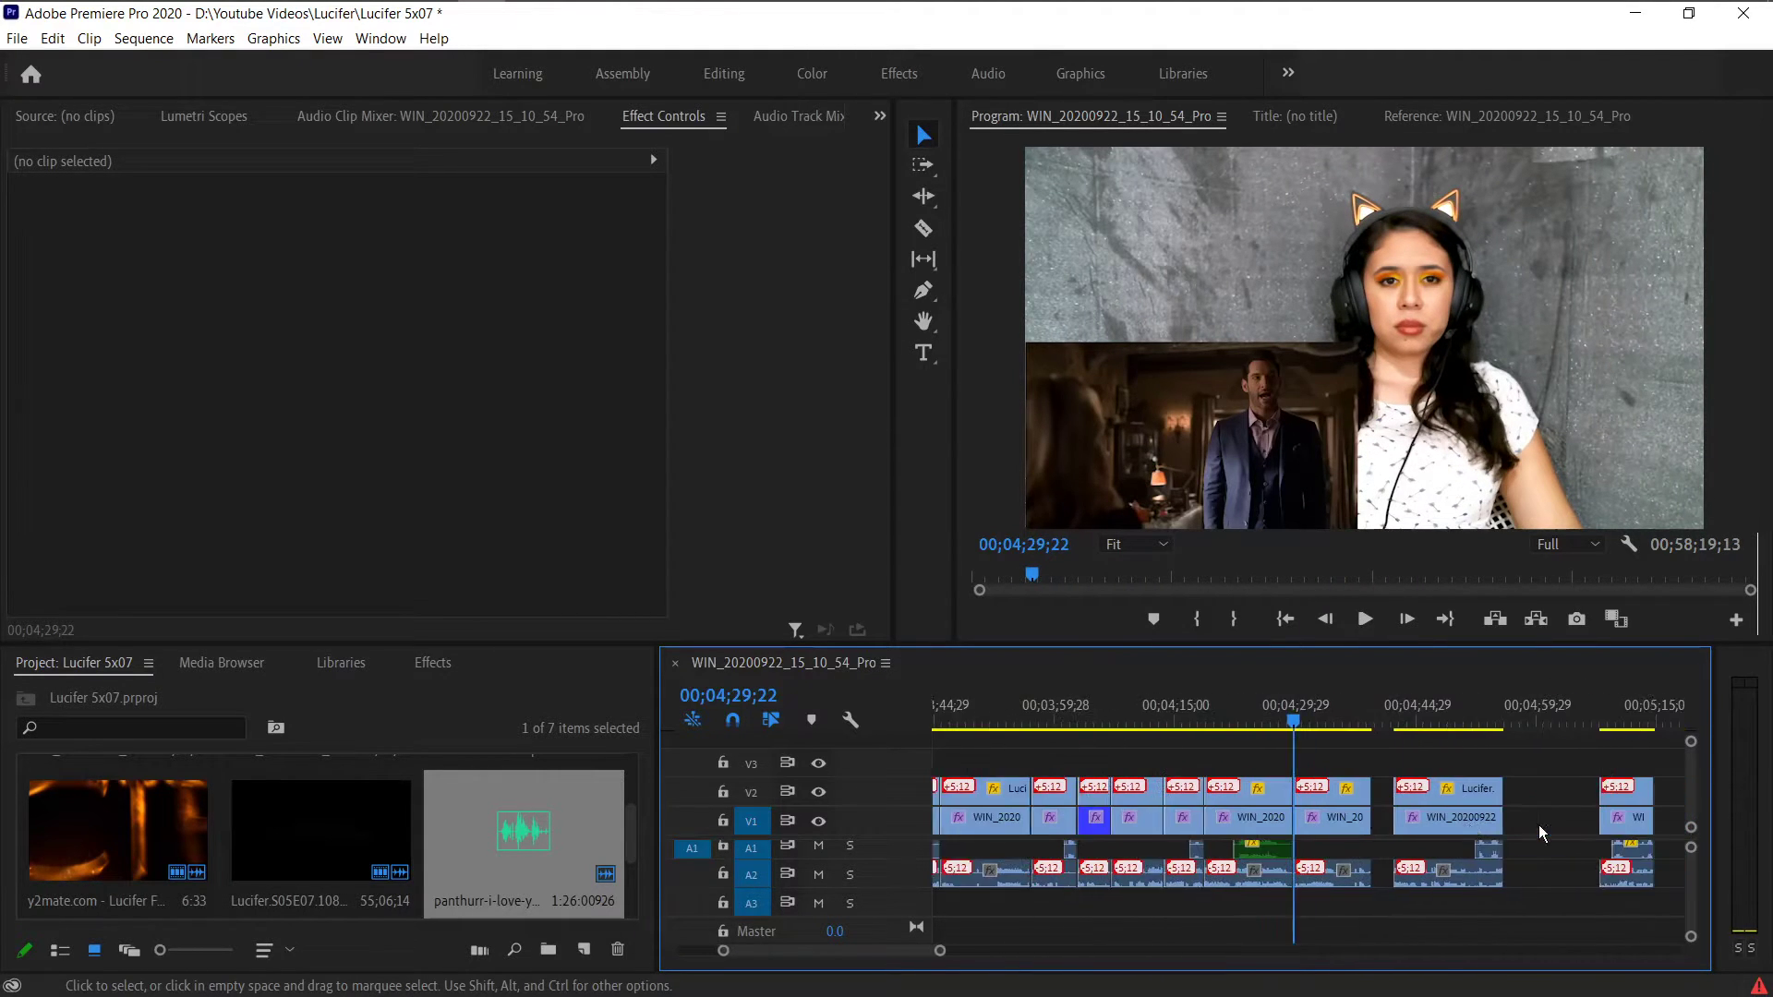
right_click(1243, 794)
left_click(1326, 810)
- Ripple delete the gap after about 00;04;53 and the following gaps up to about 00;05;08
right_click(1419, 800)
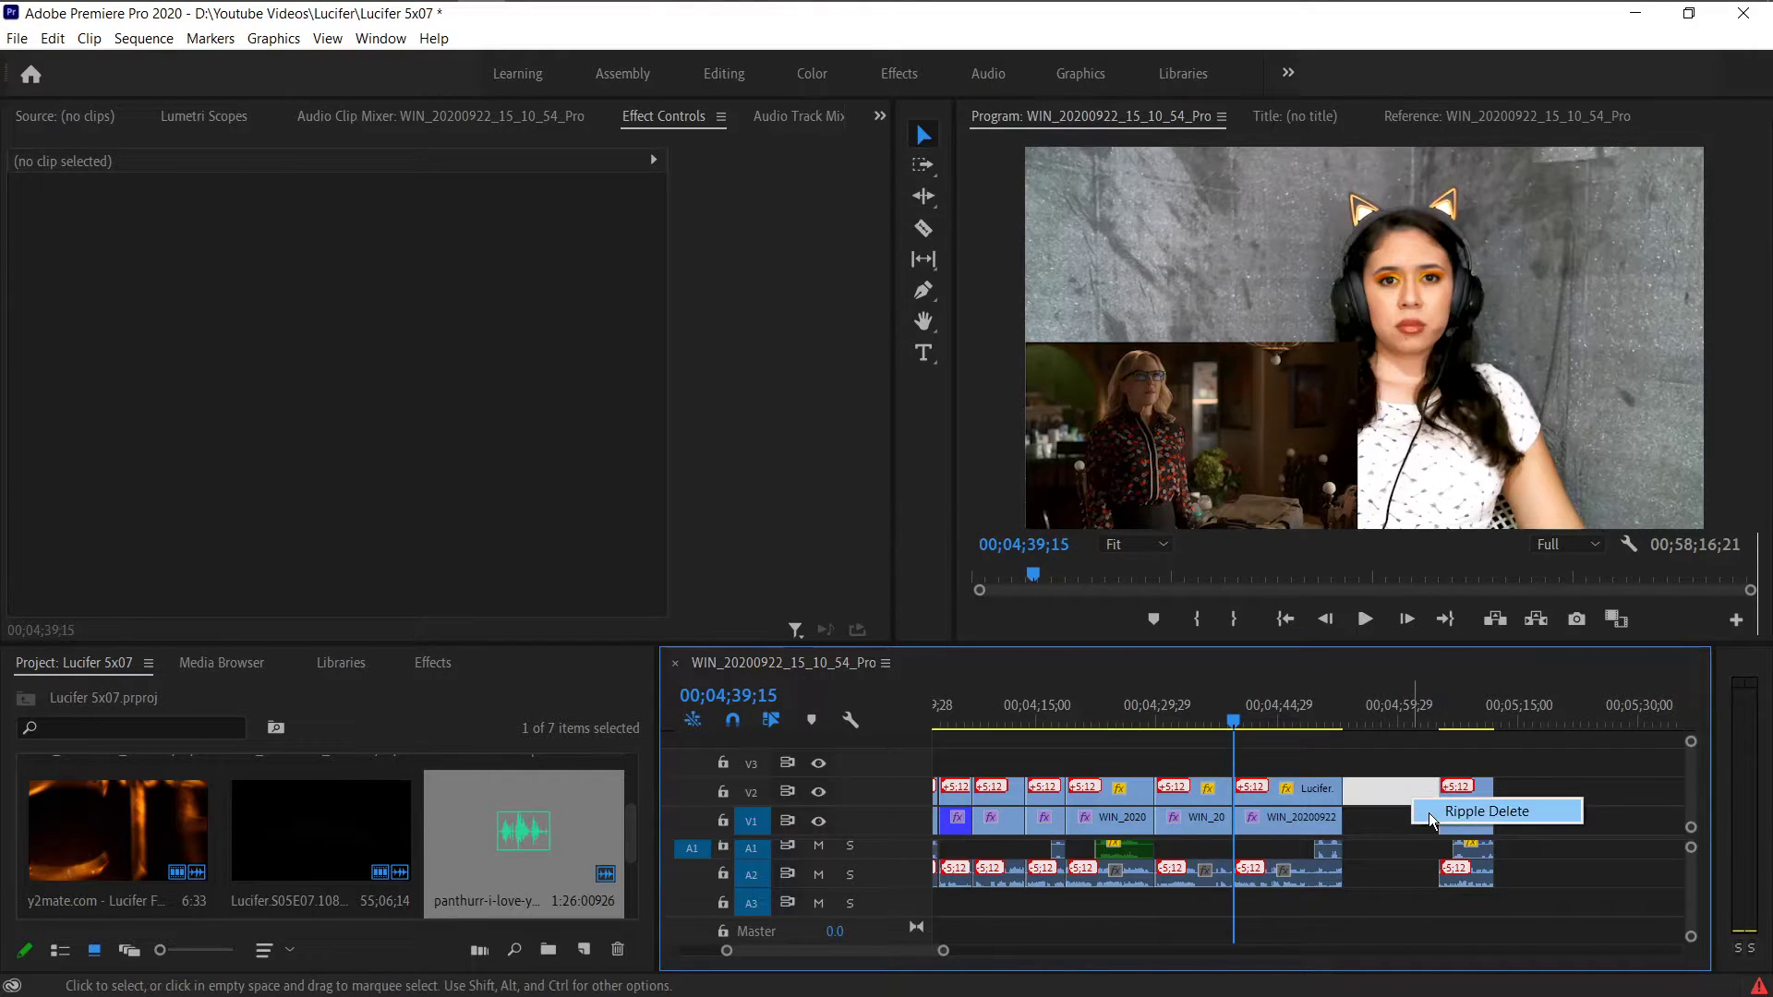
left_click(1428, 813)
right_click(1511, 800)
left_click(1552, 819)
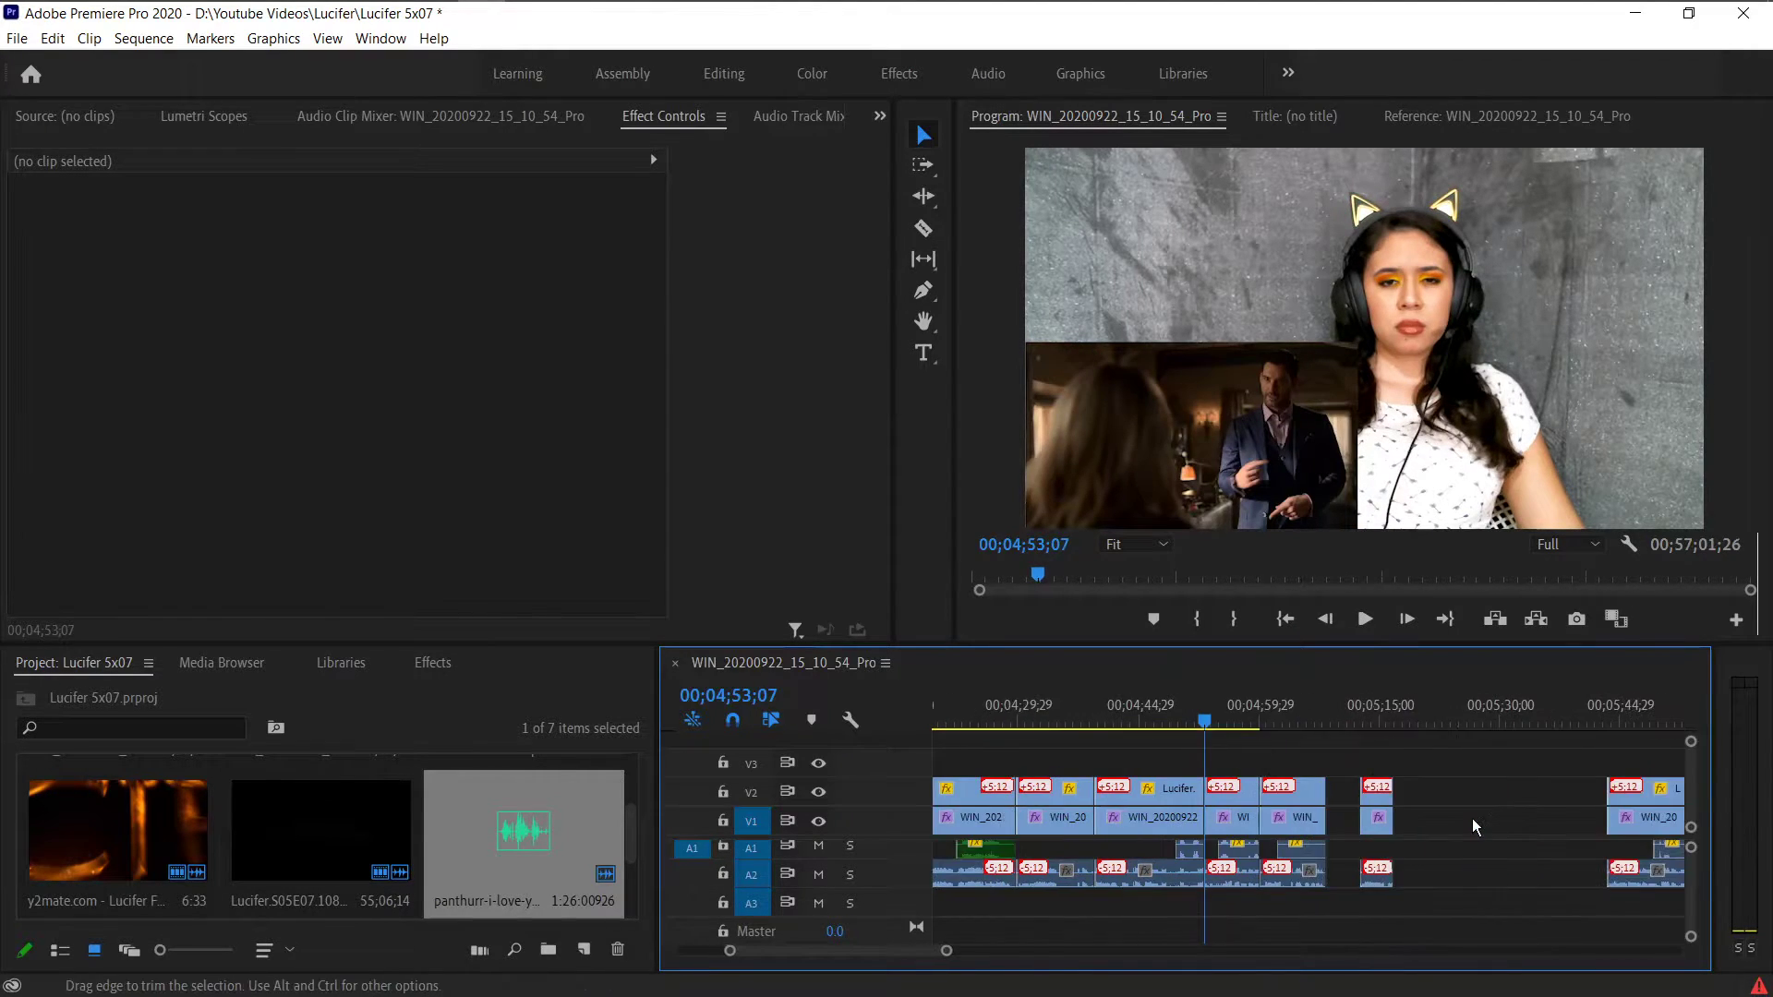
right_click(1201, 792)
left_click(1242, 805)
- Ripple delete the gaps between the segments from about 00;05;12 to 00;05;39
right_click(1282, 793)
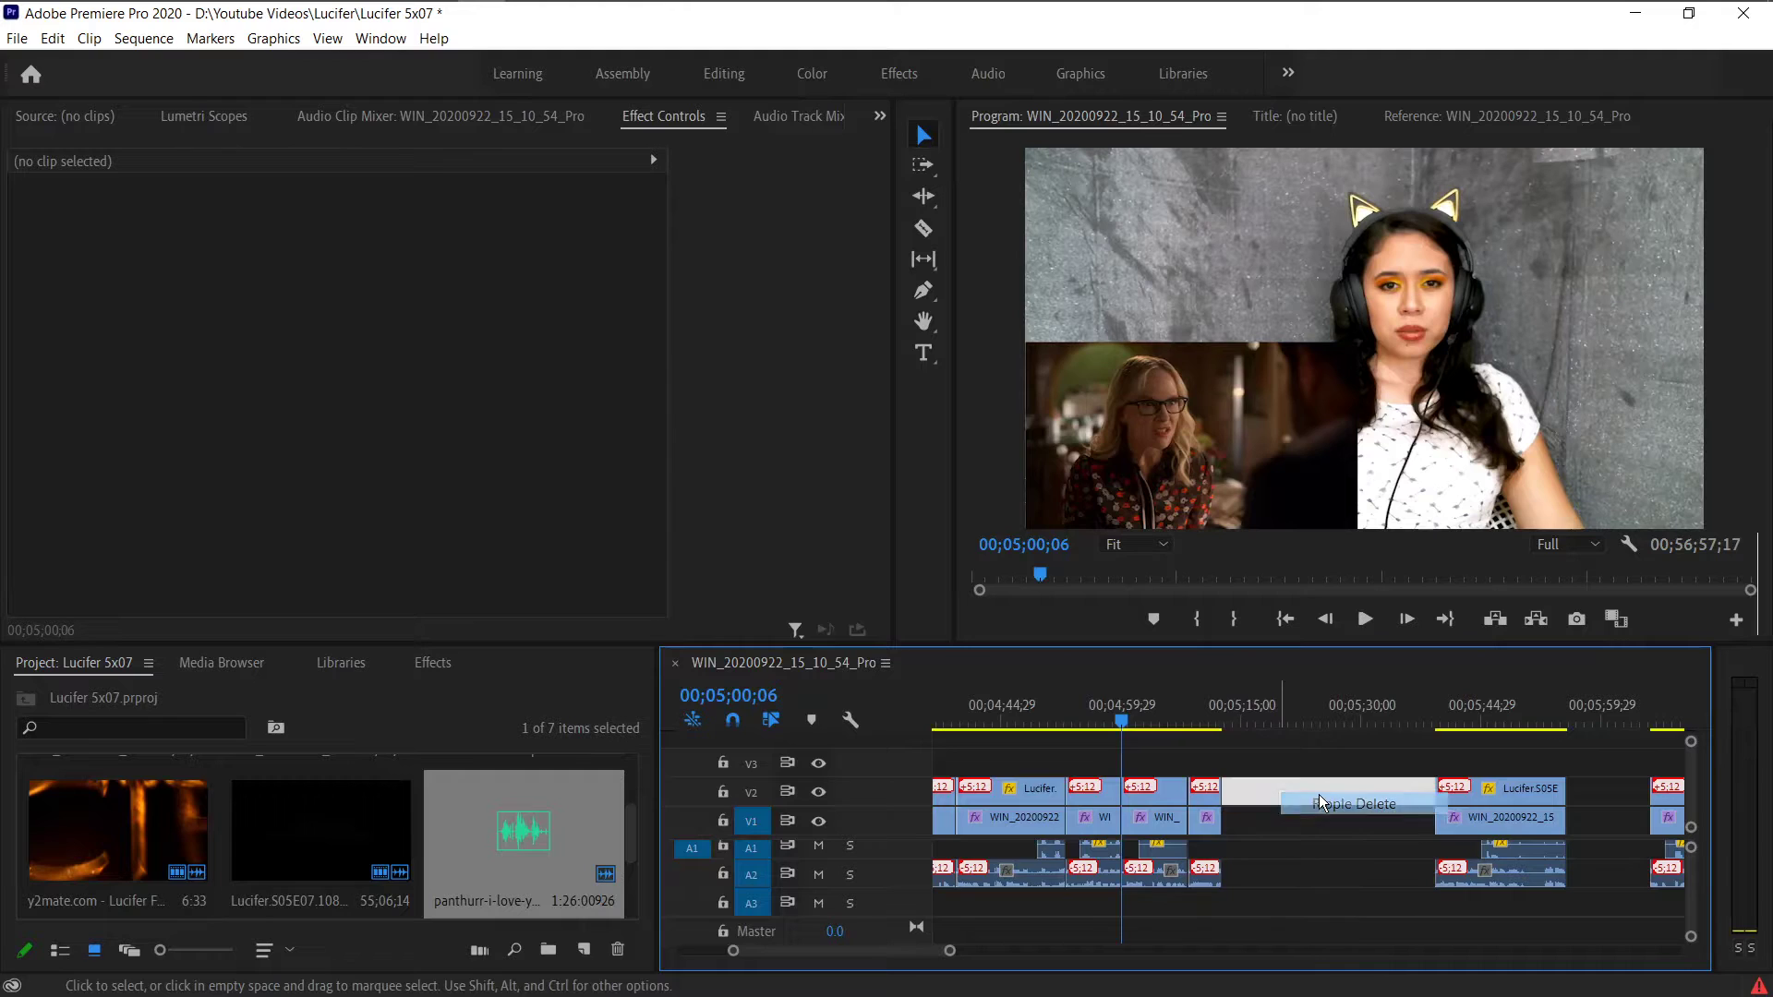
left_click(1322, 804)
right_click(1386, 787)
left_click(1410, 798)
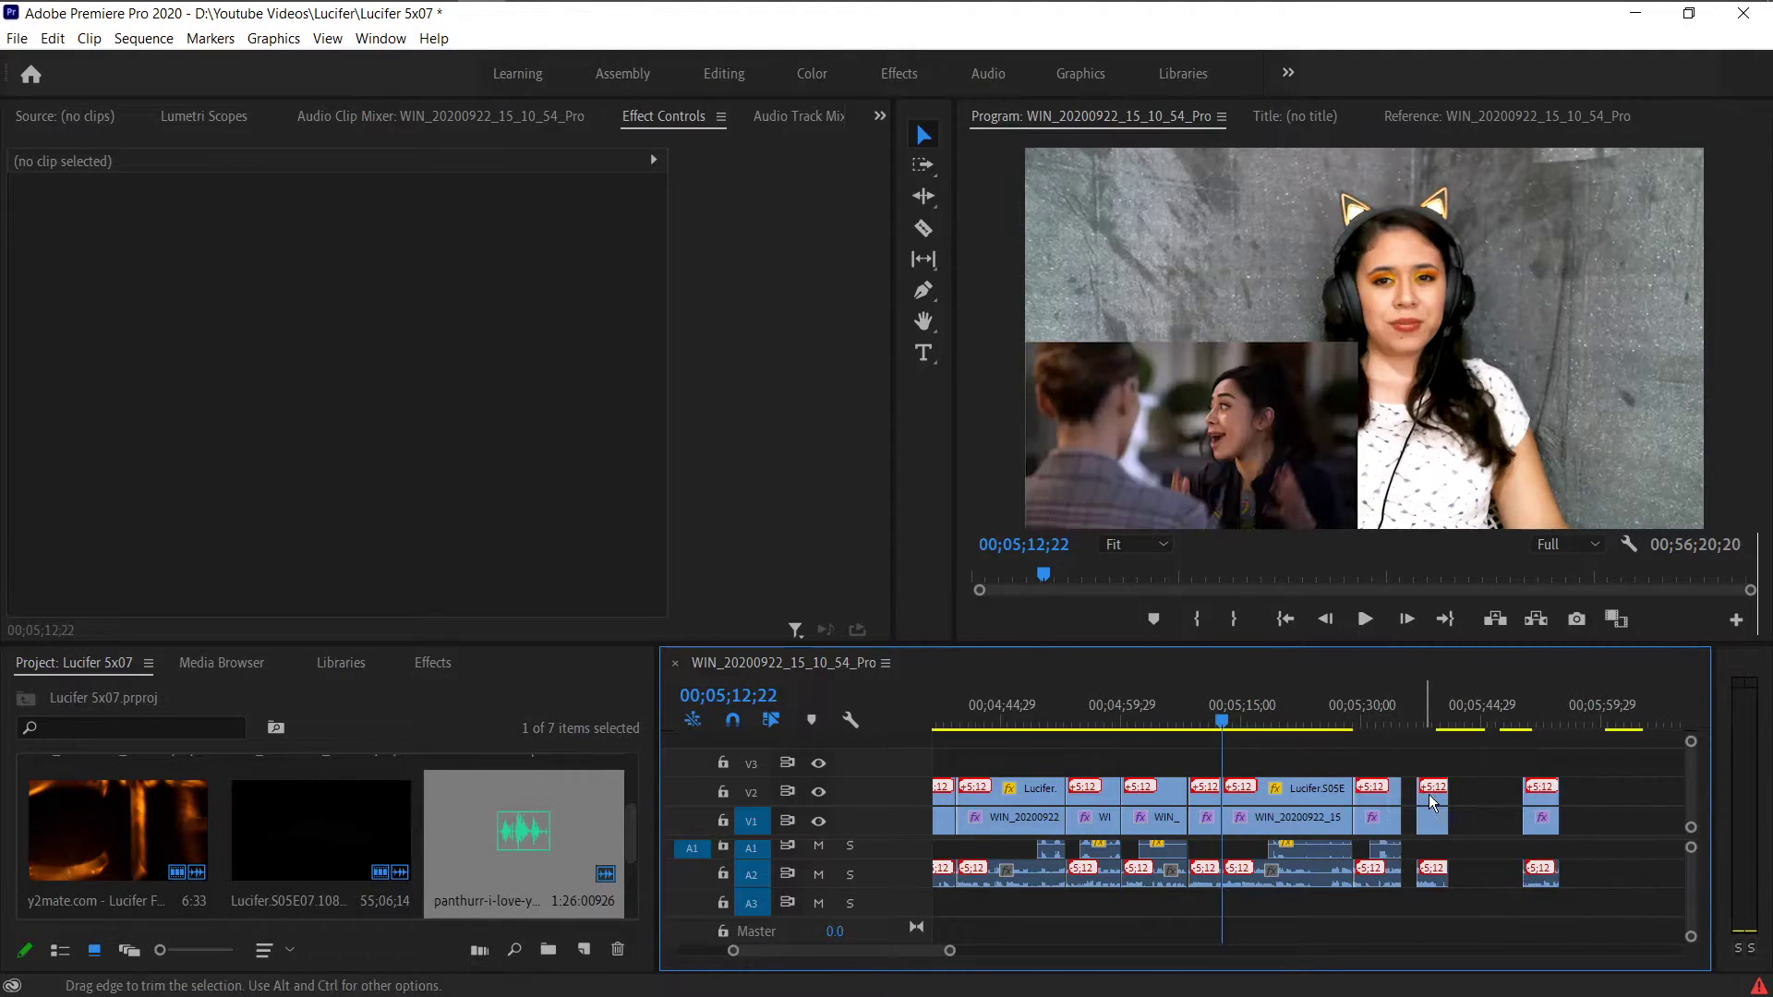
right_click(1410, 795)
left_click(1437, 809)
right_click(1467, 805)
left_click(1498, 819)
- Close the following gaps with ripple delete, through the one starting at about 00;05;58
scroll(1498, 819, "down", 3)
scroll(1498, 818, "down", 3)
right_click(1185, 802)
left_click(1195, 811)
right_click(1153, 806)
left_click(1192, 813)
right_click(1253, 799)
left_click(1293, 813)
right_click(1247, 796)
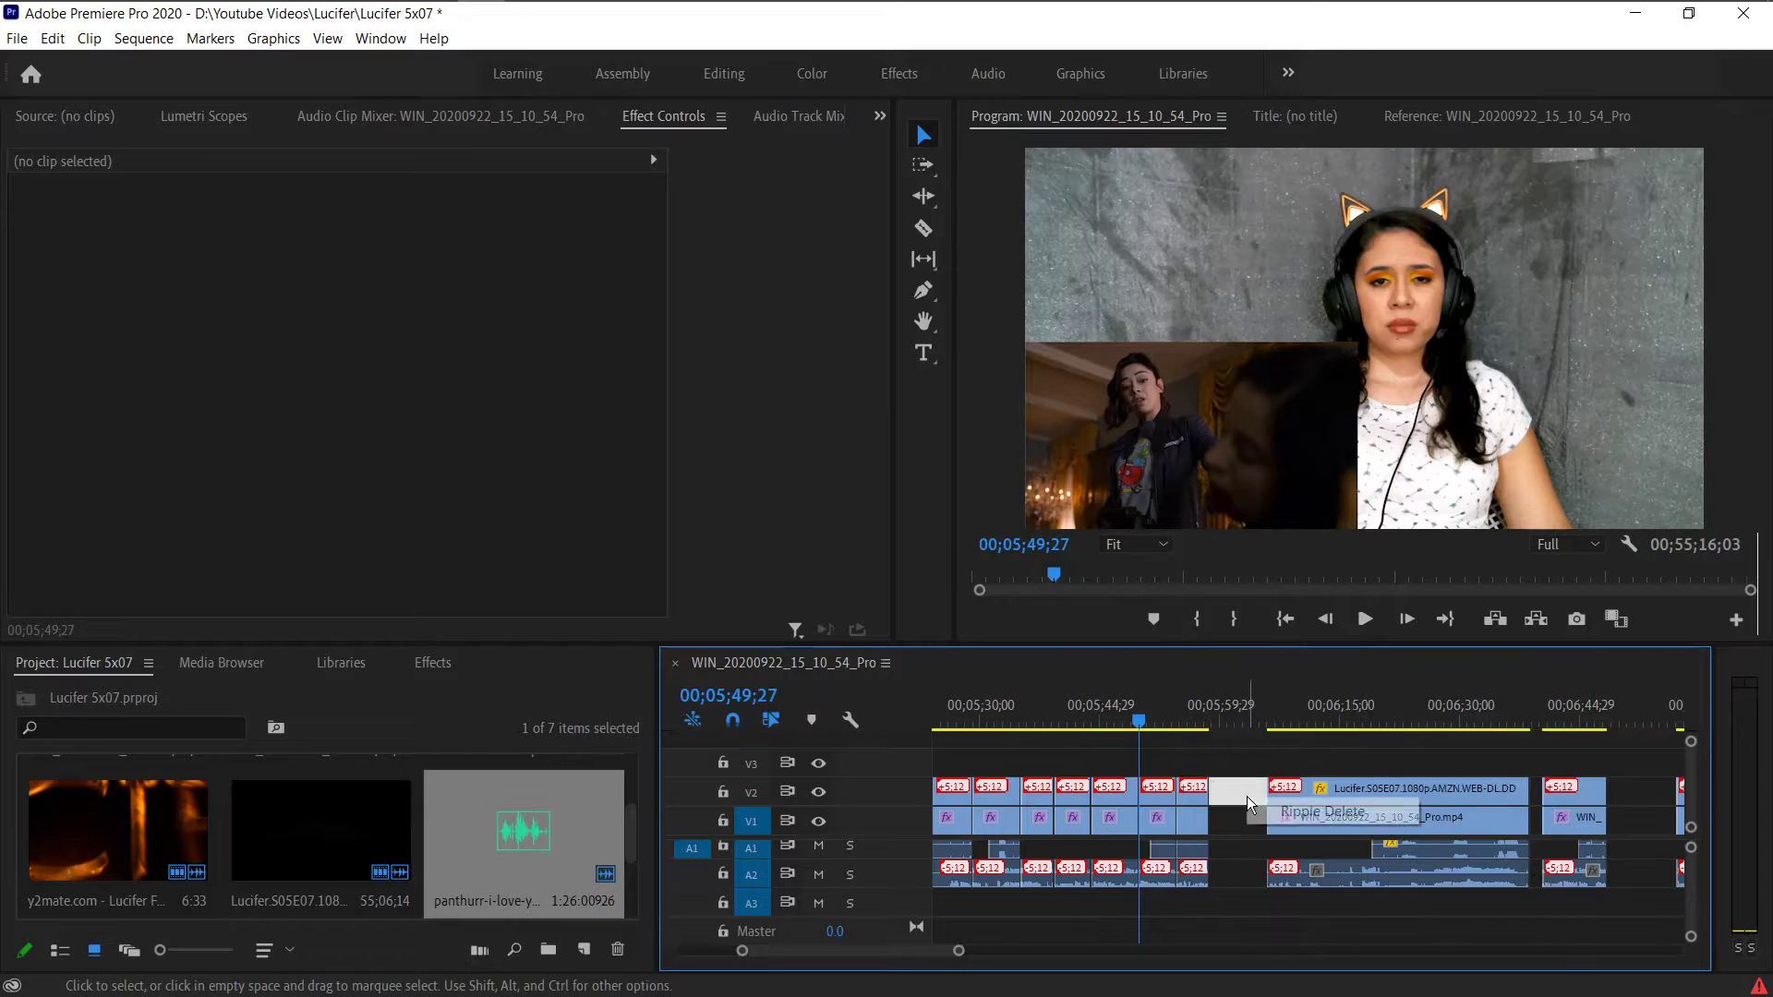
left_click(1312, 812)
- Ripple delete the gaps after the long segment ending at about 00;06;31, through the one at about 00;06;43
right_click(1477, 796)
left_click(1492, 811)
right_click(1555, 792)
left_click(1563, 802)
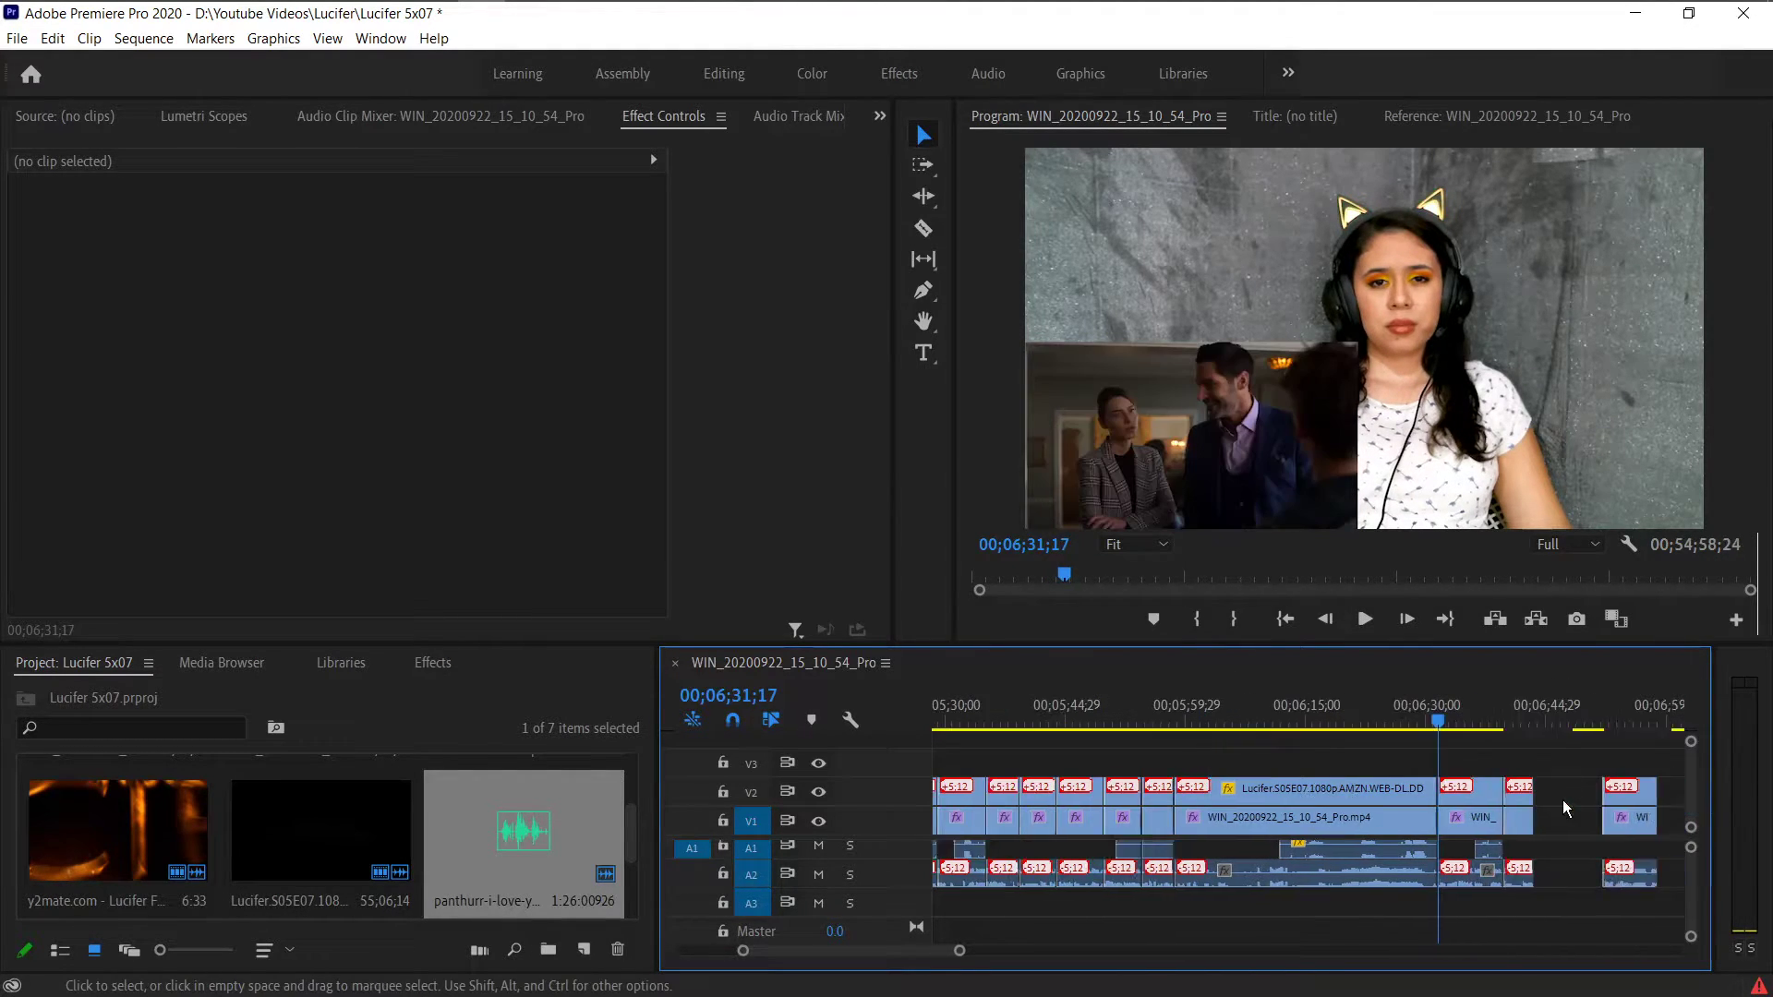
right_click(1184, 800)
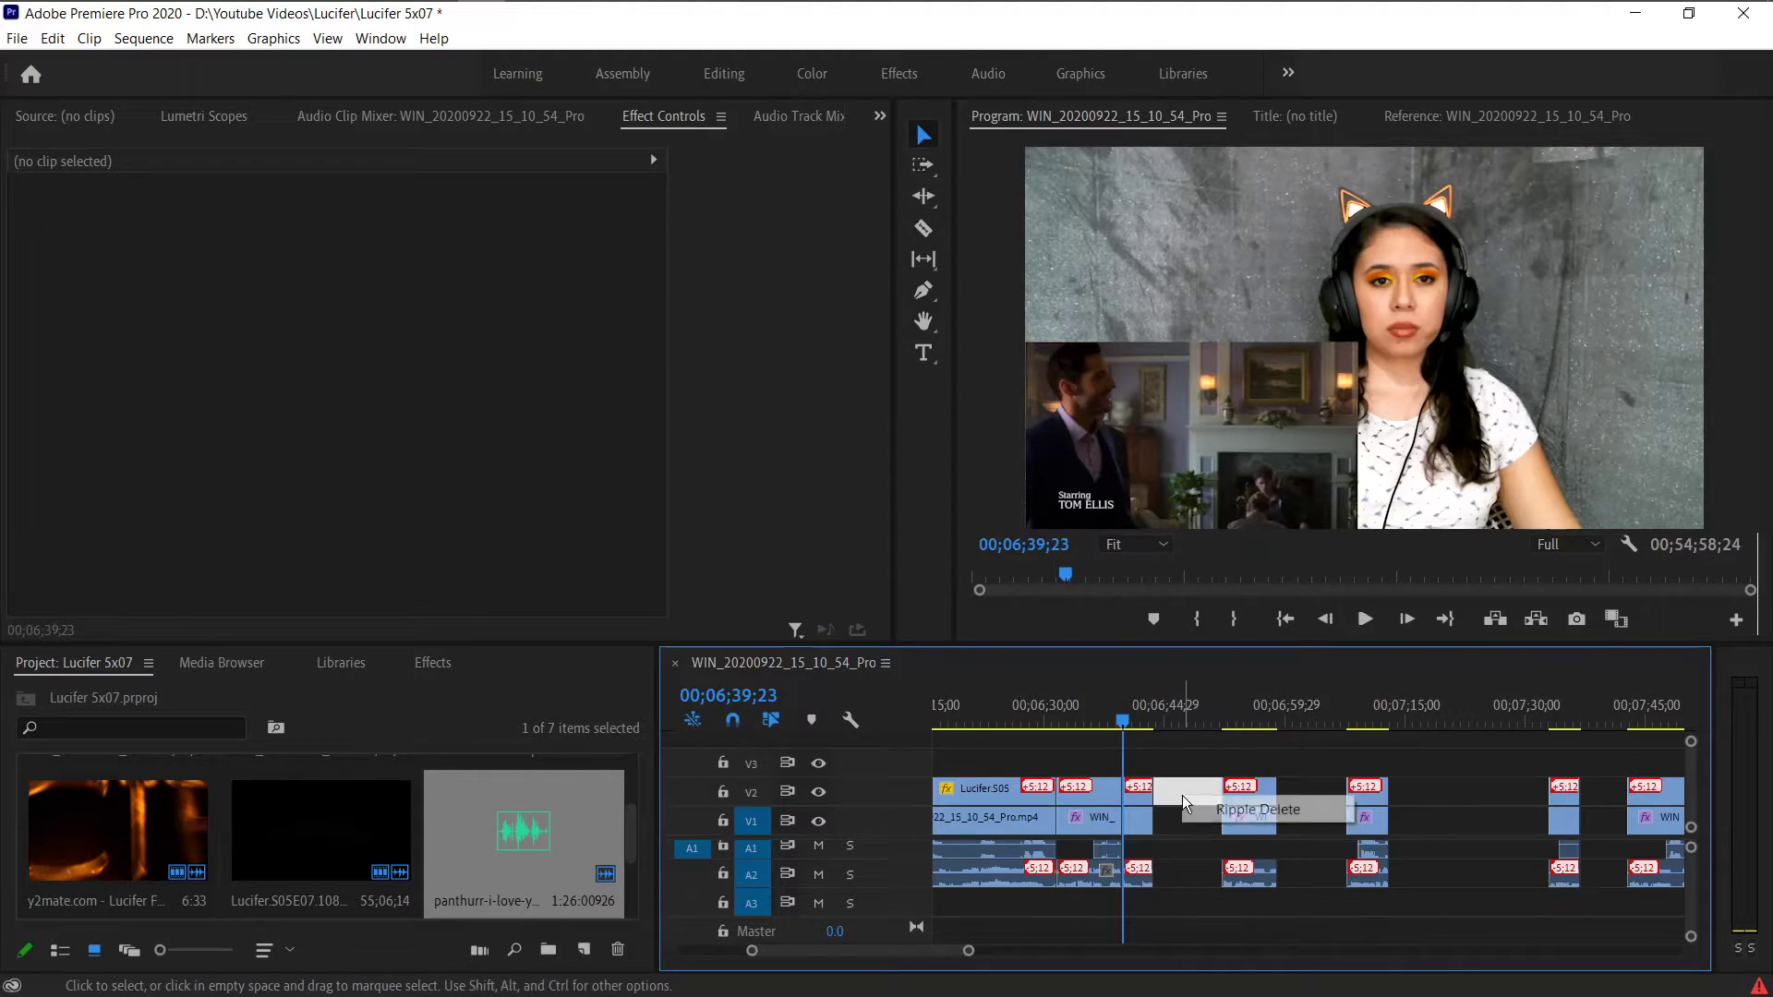
left_click(1236, 809)
- Ripple delete the gaps between the segments from about 00;06;50 to 00;07;07
right_click(1258, 798)
left_click(1293, 809)
right_click(1319, 800)
left_click(1335, 809)
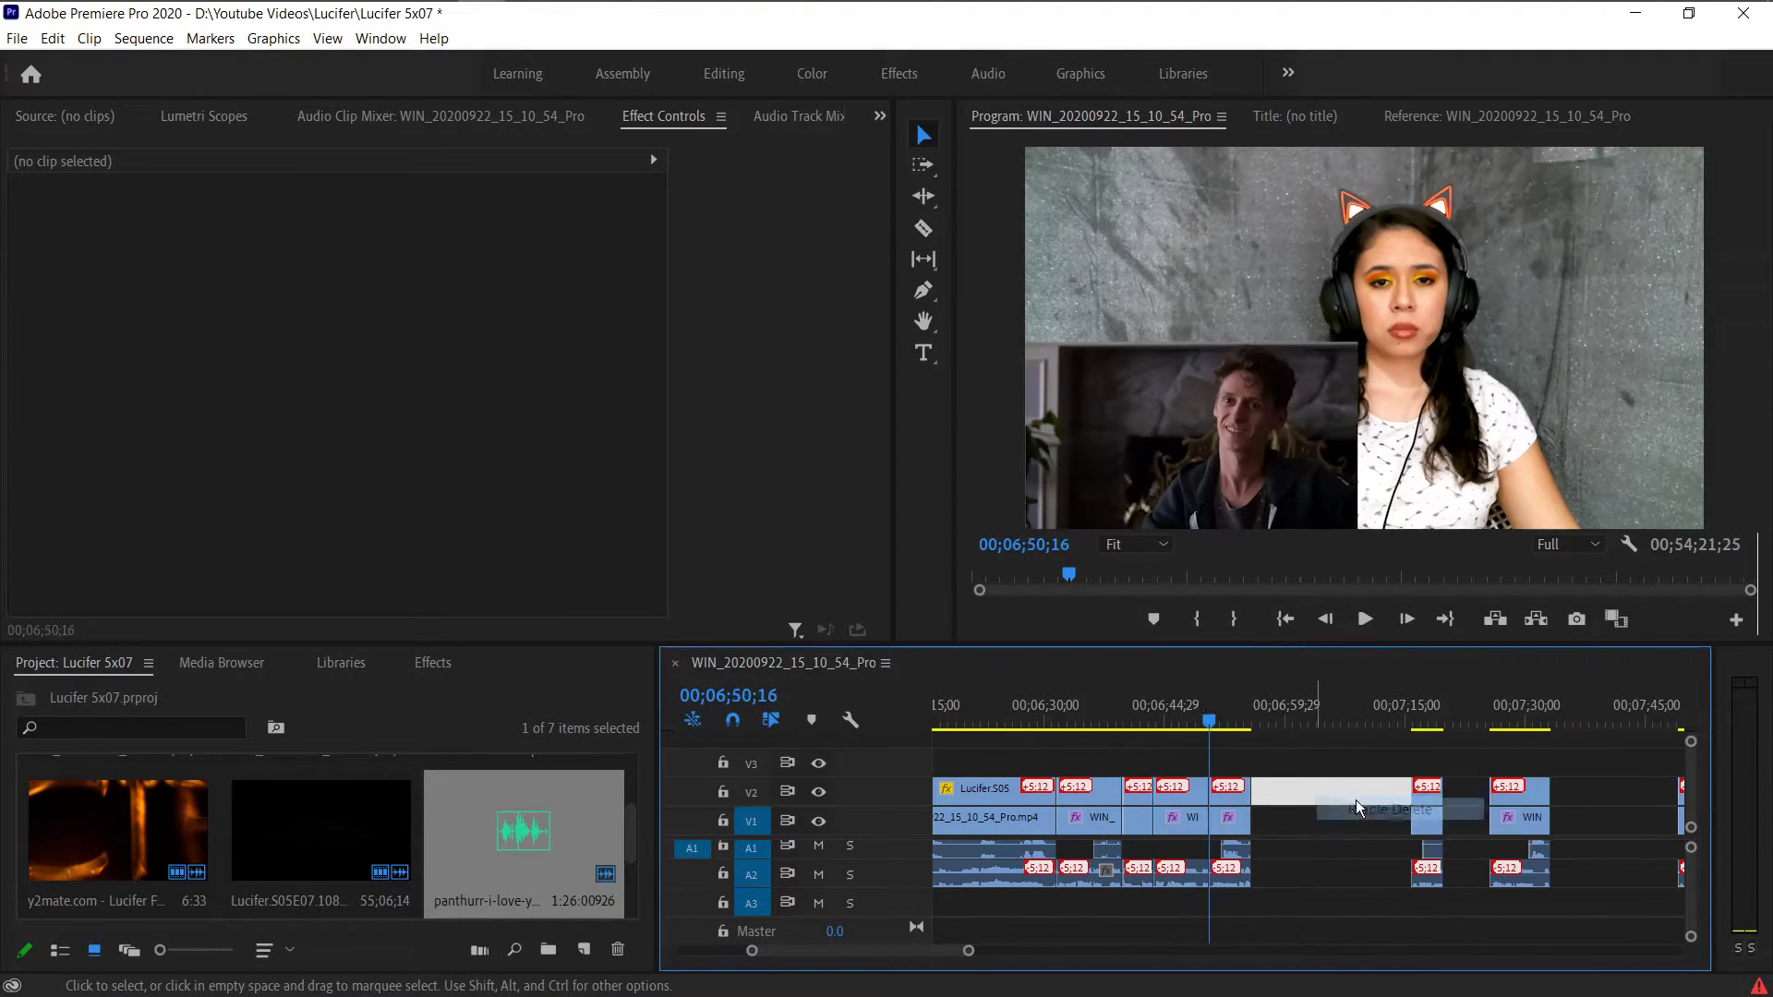
right_click(1298, 790)
left_click(1318, 807)
right_click(1405, 804)
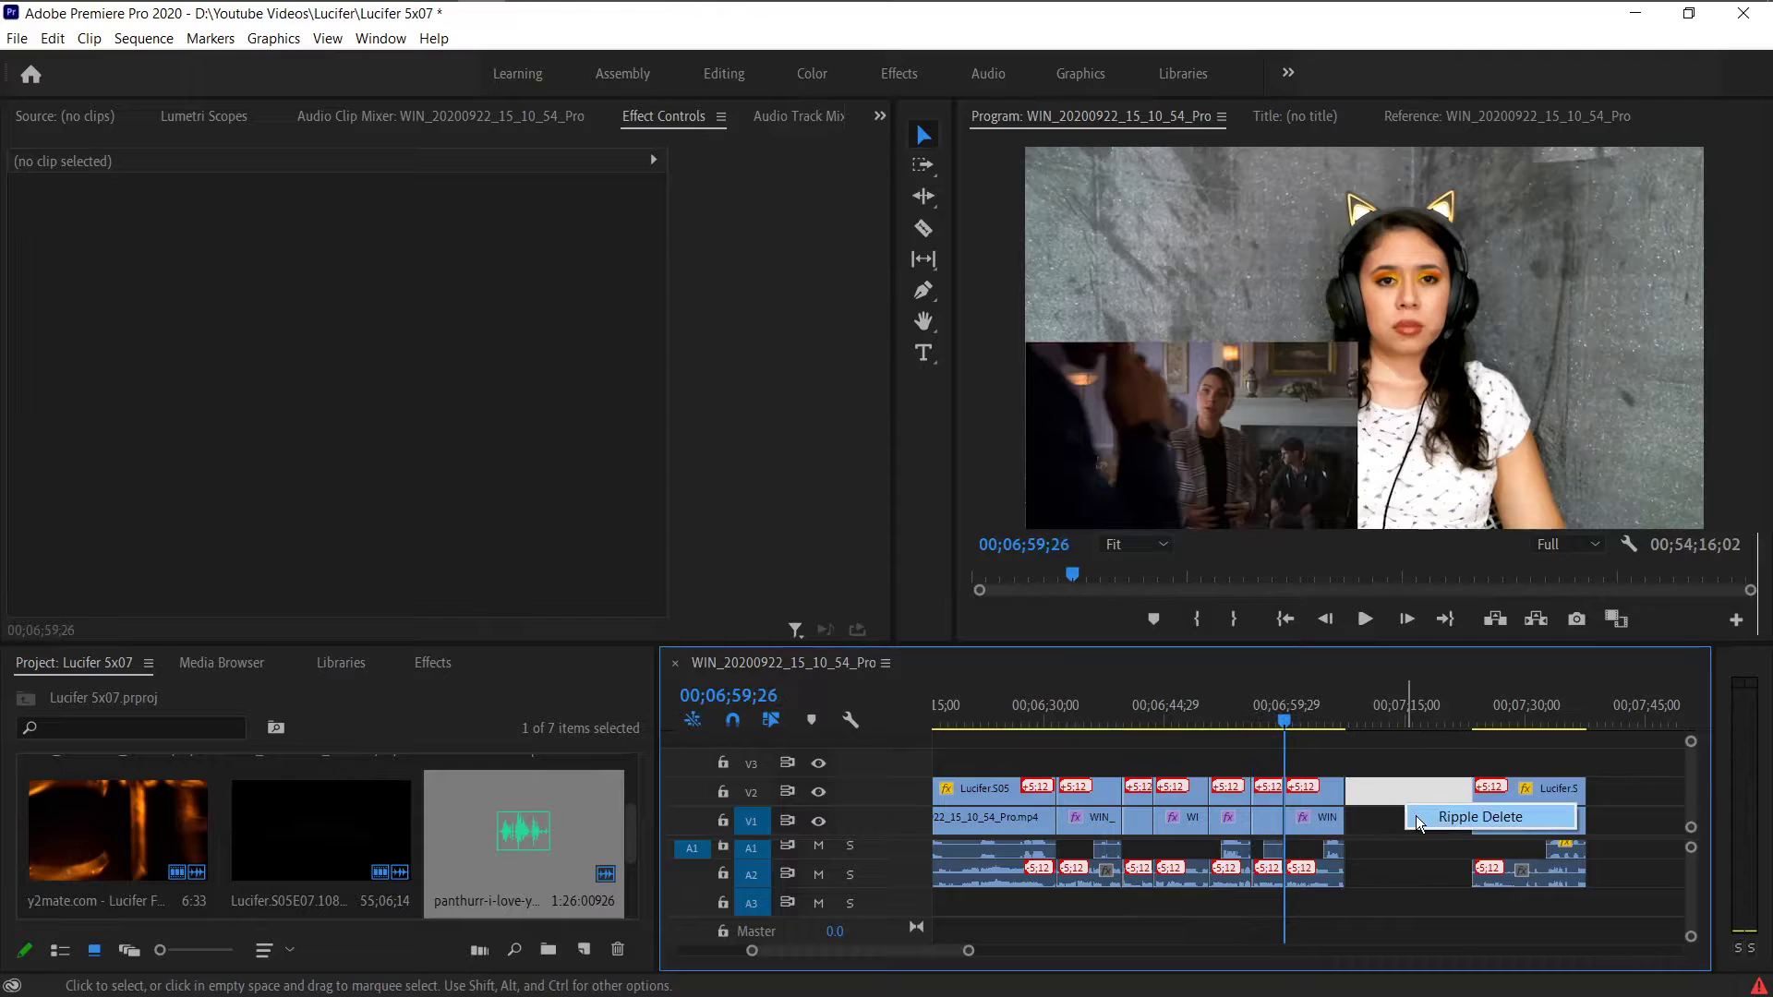
left_click(1417, 816)
- Ripple delete the gap after about 00;07;21, the long gap at about 00;07;29 and the next two gaps
right_click(1488, 810)
left_click(1520, 821)
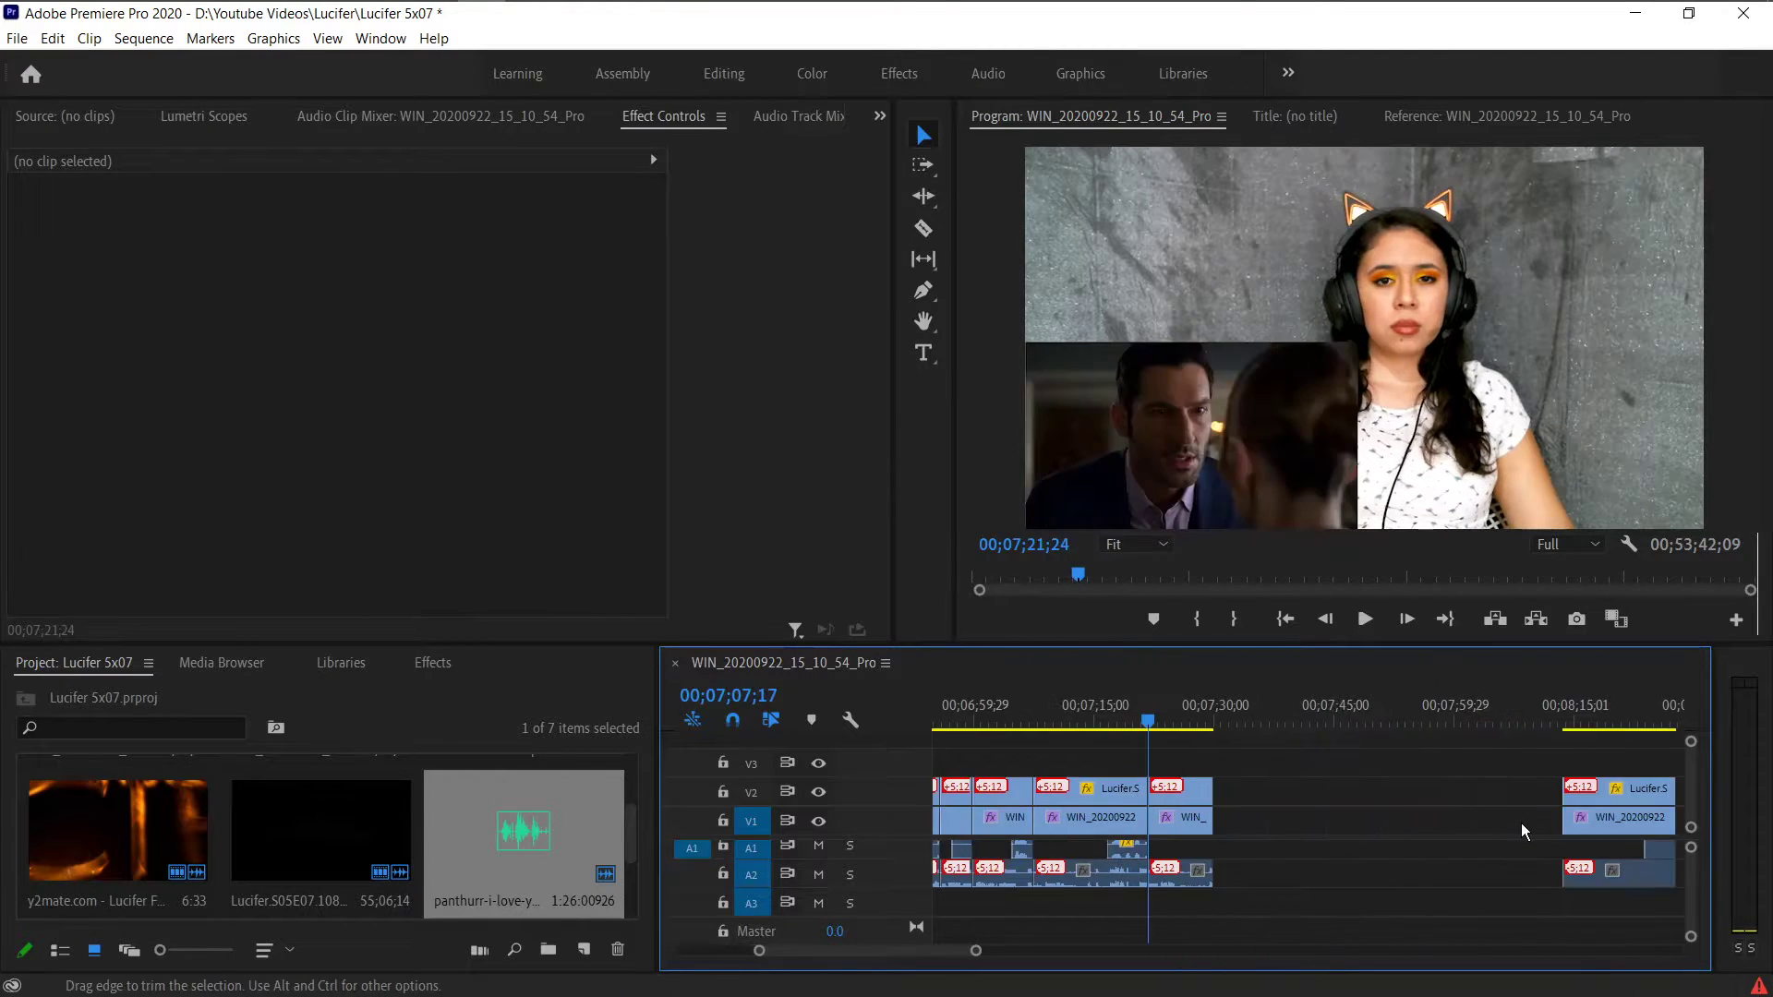
right_click(1324, 800)
left_click(1350, 809)
right_click(1318, 801)
left_click(1358, 812)
right_click(1370, 806)
left_click(1392, 818)
- Ripple delete the gaps leading up to the segment at about 00;08;15 and on through the one at about 00;08;40
right_click(1504, 793)
left_click(1515, 806)
right_click(1503, 800)
left_click(1520, 811)
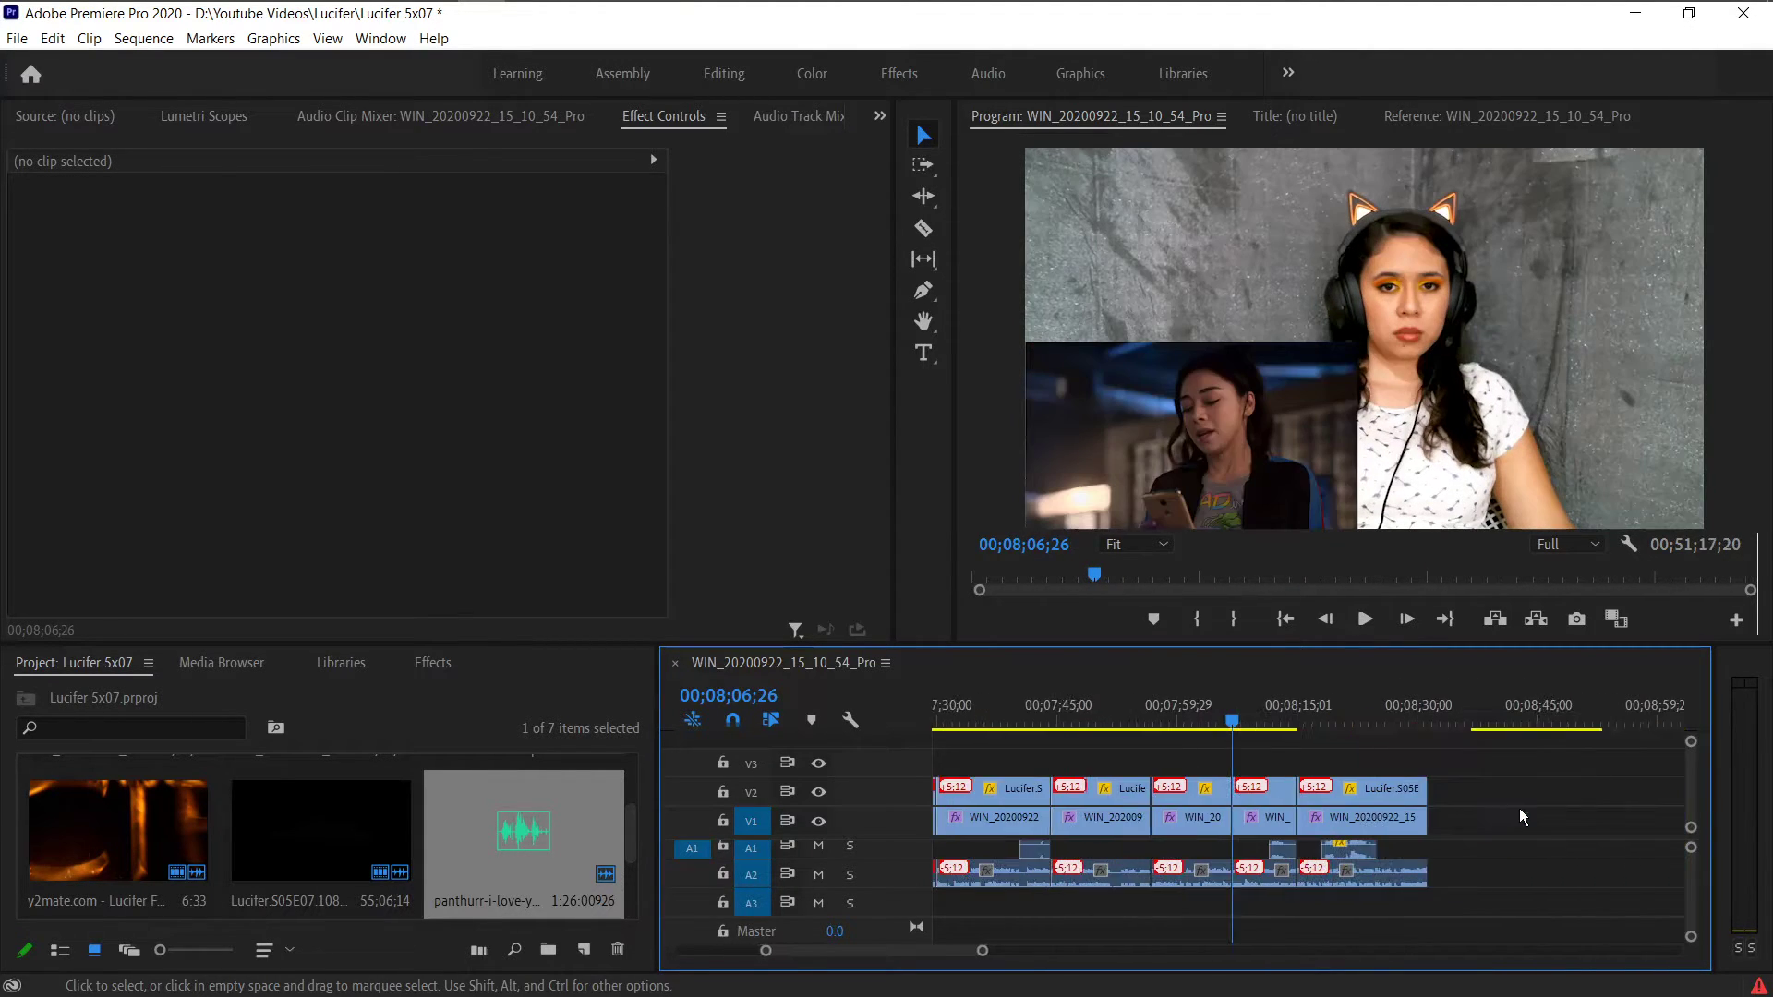
right_click(1391, 809)
left_click(1401, 822)
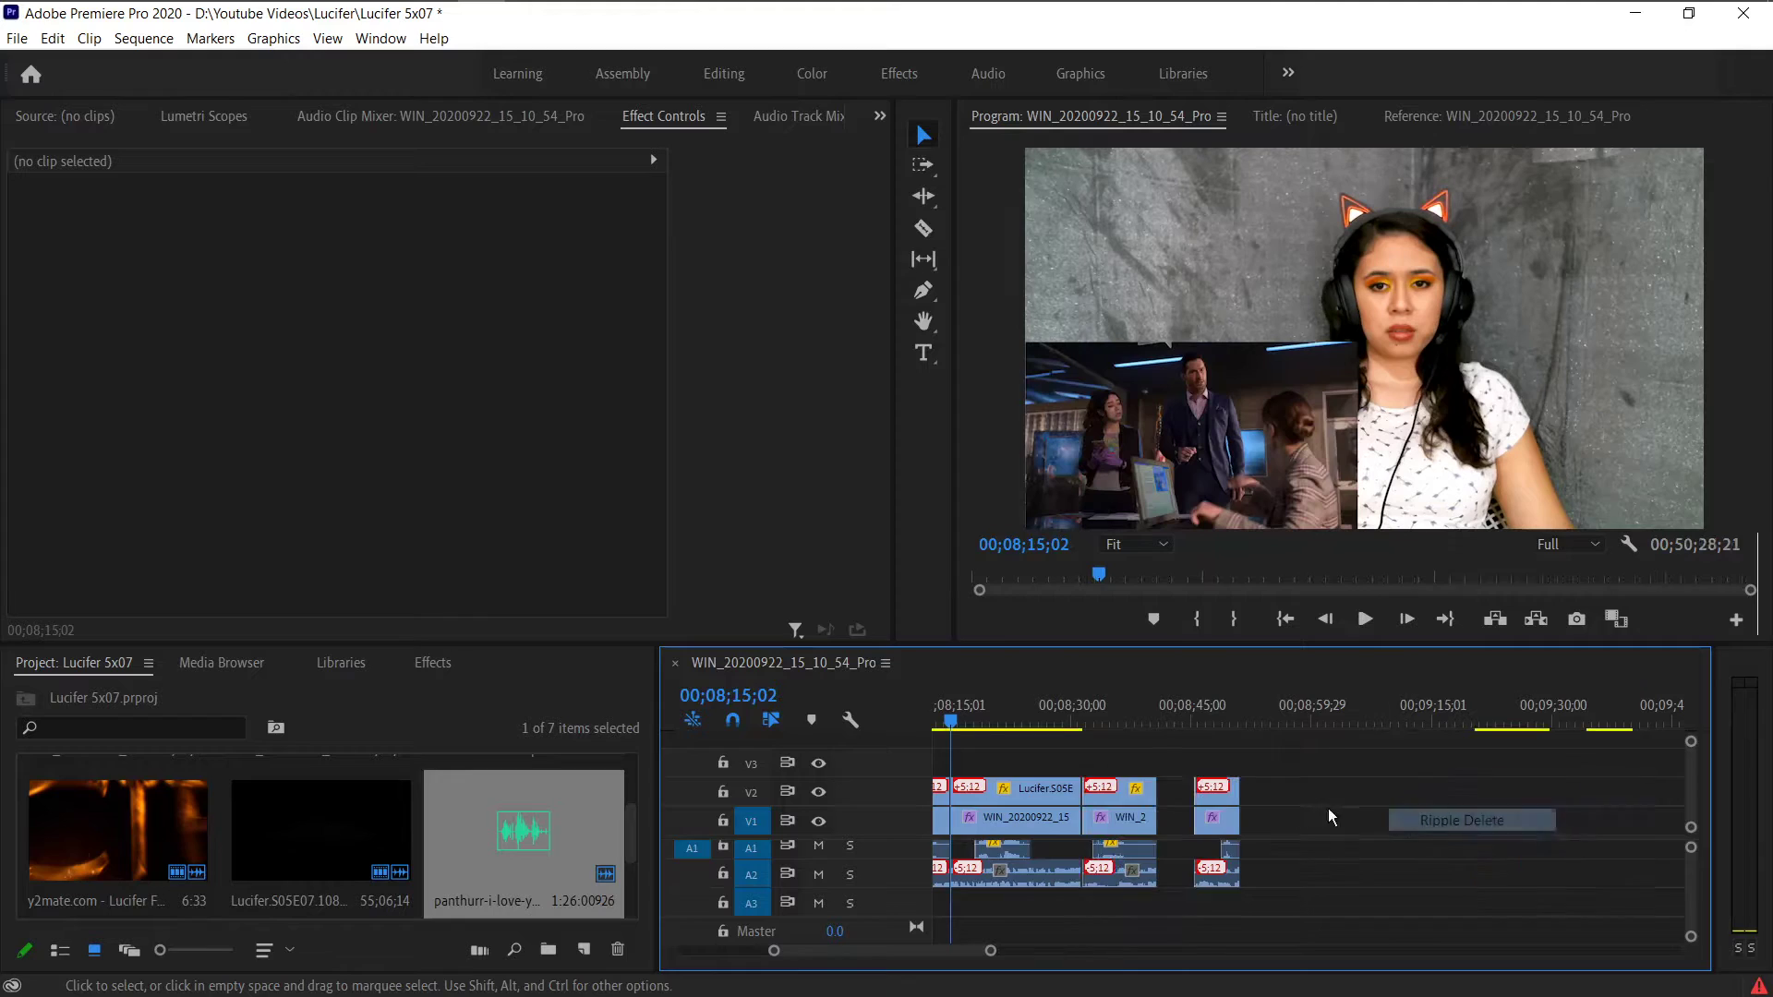
right_click(1238, 801)
left_click(1268, 800)
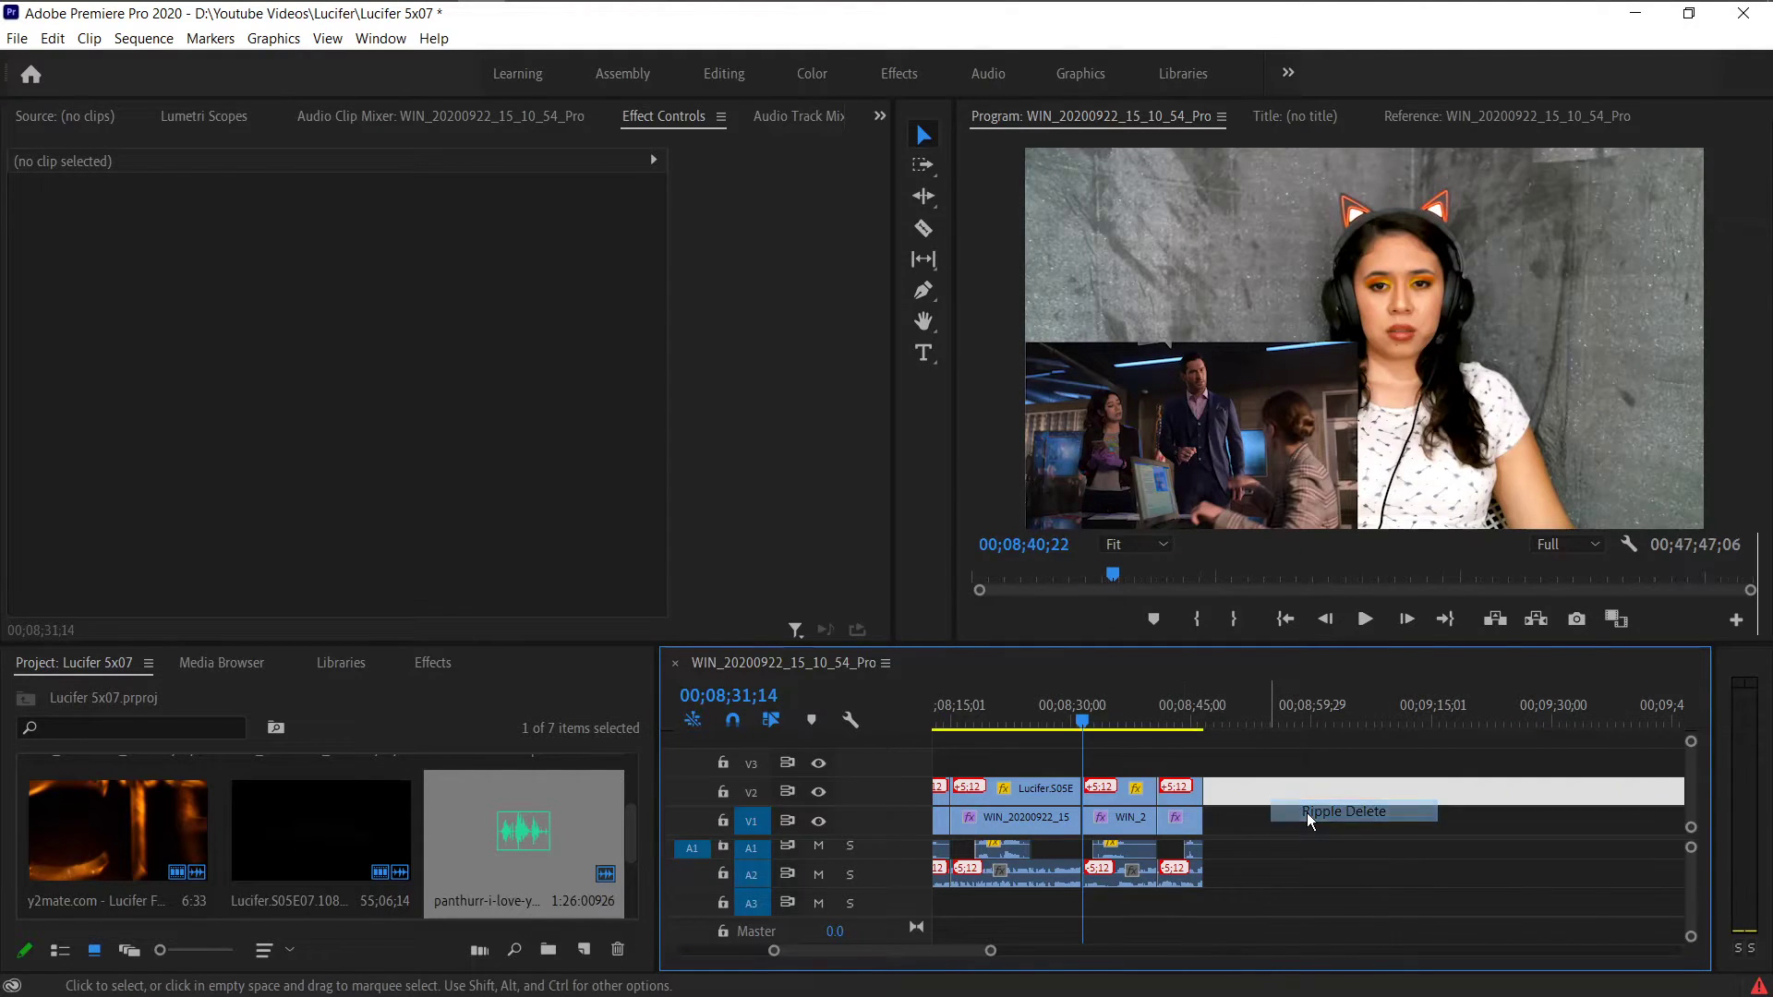
- Ripple delete the long gap after about 00;08;46 and the following gaps through the one at about 00;09;21
right_click(1306, 813)
left_click(1487, 787)
right_click(1487, 787)
left_click(1511, 805)
right_click(1282, 821)
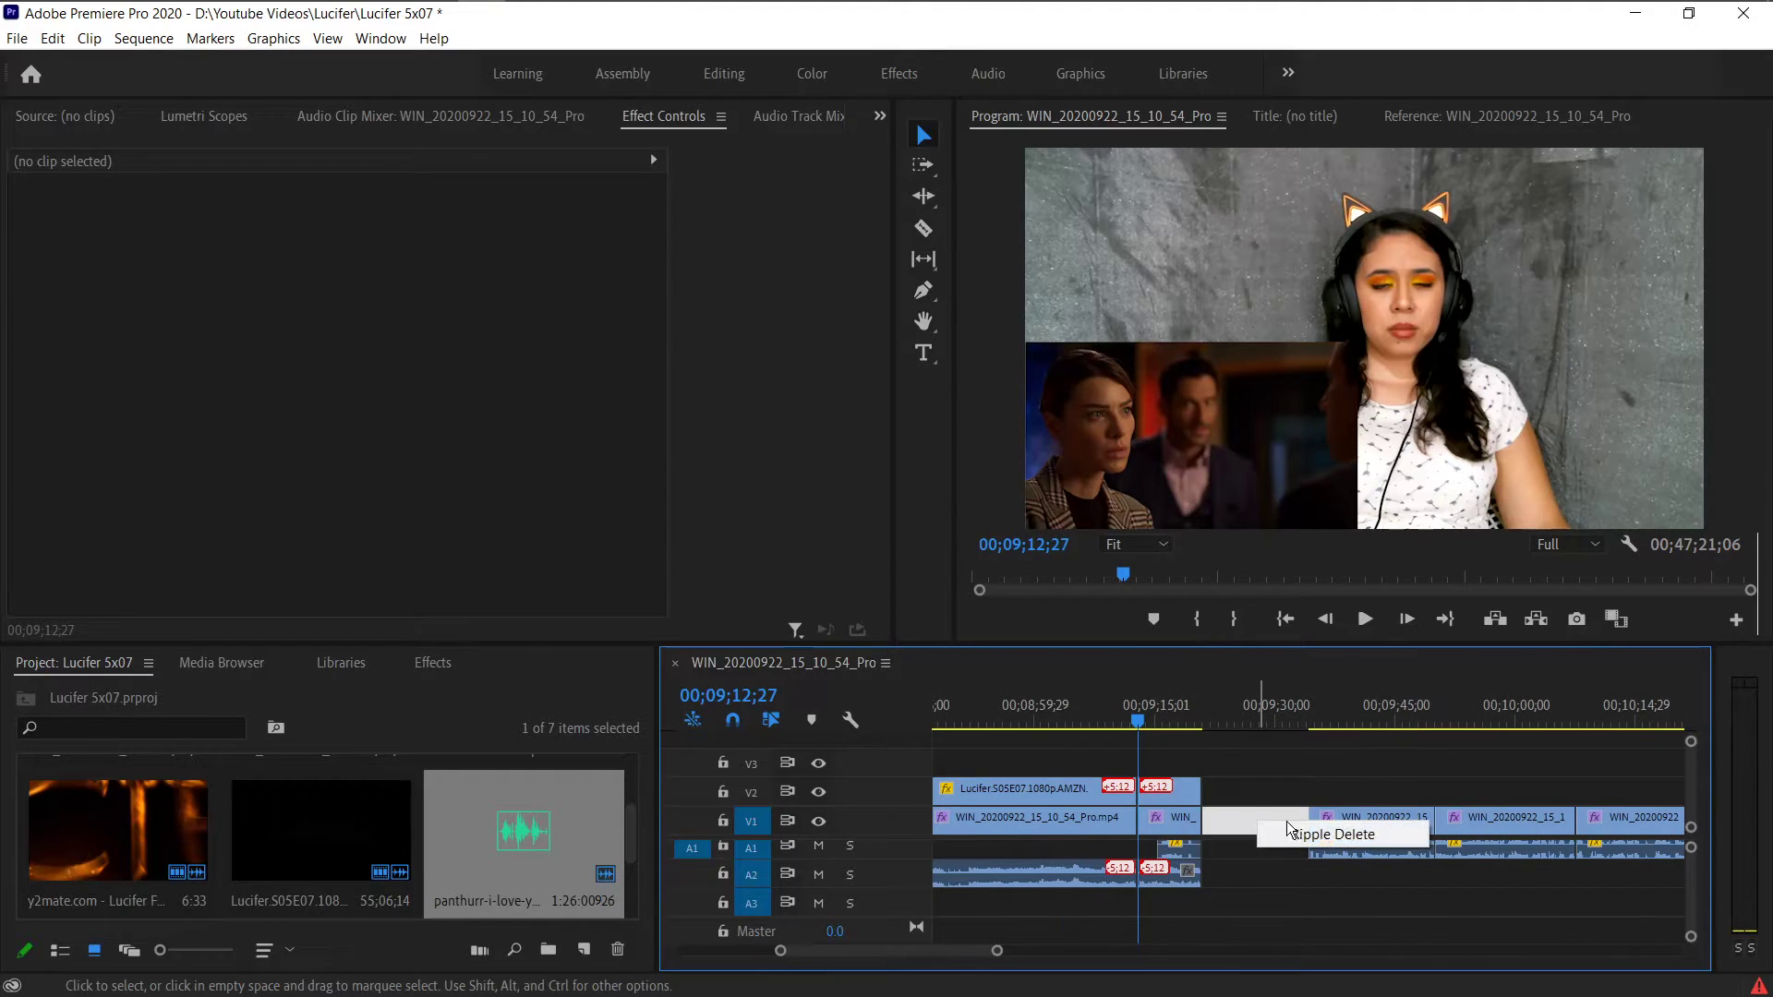
left_click(1295, 833)
- Ripple delete the gap at about 00;10;12 after the webcam-only clips and the next two gaps
scroll(1457, 800, "down", 5)
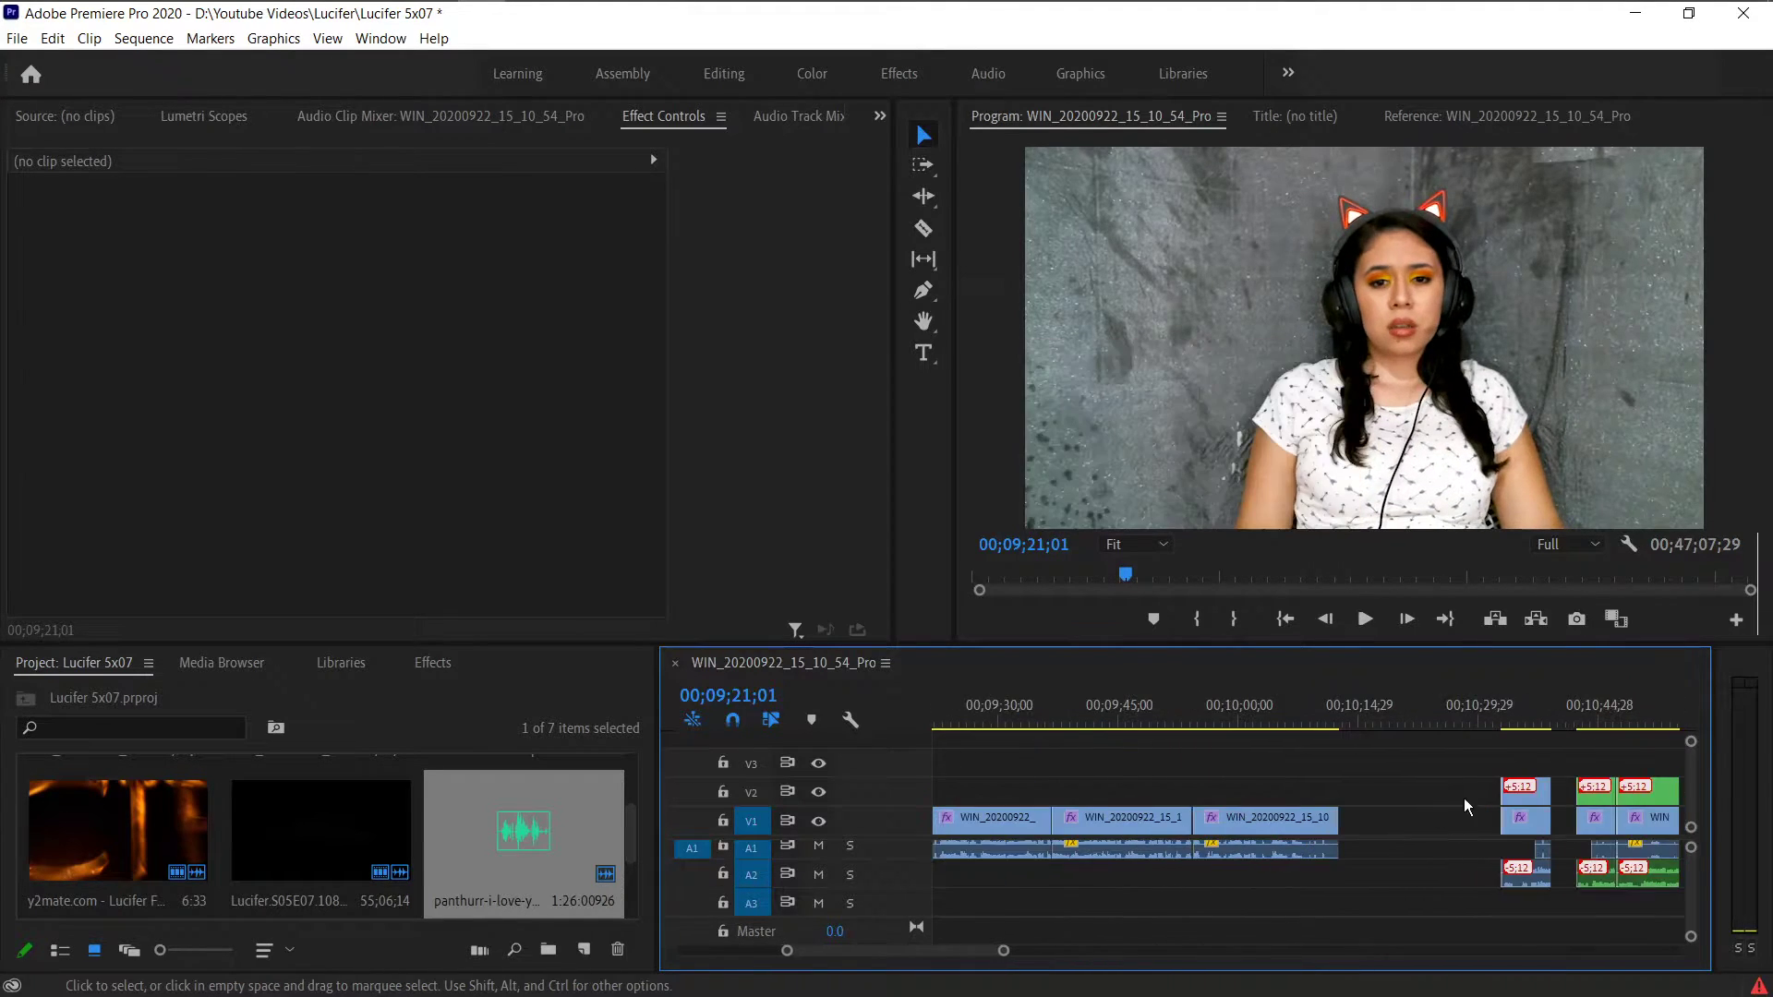
right_click(1412, 813)
left_click(1445, 824)
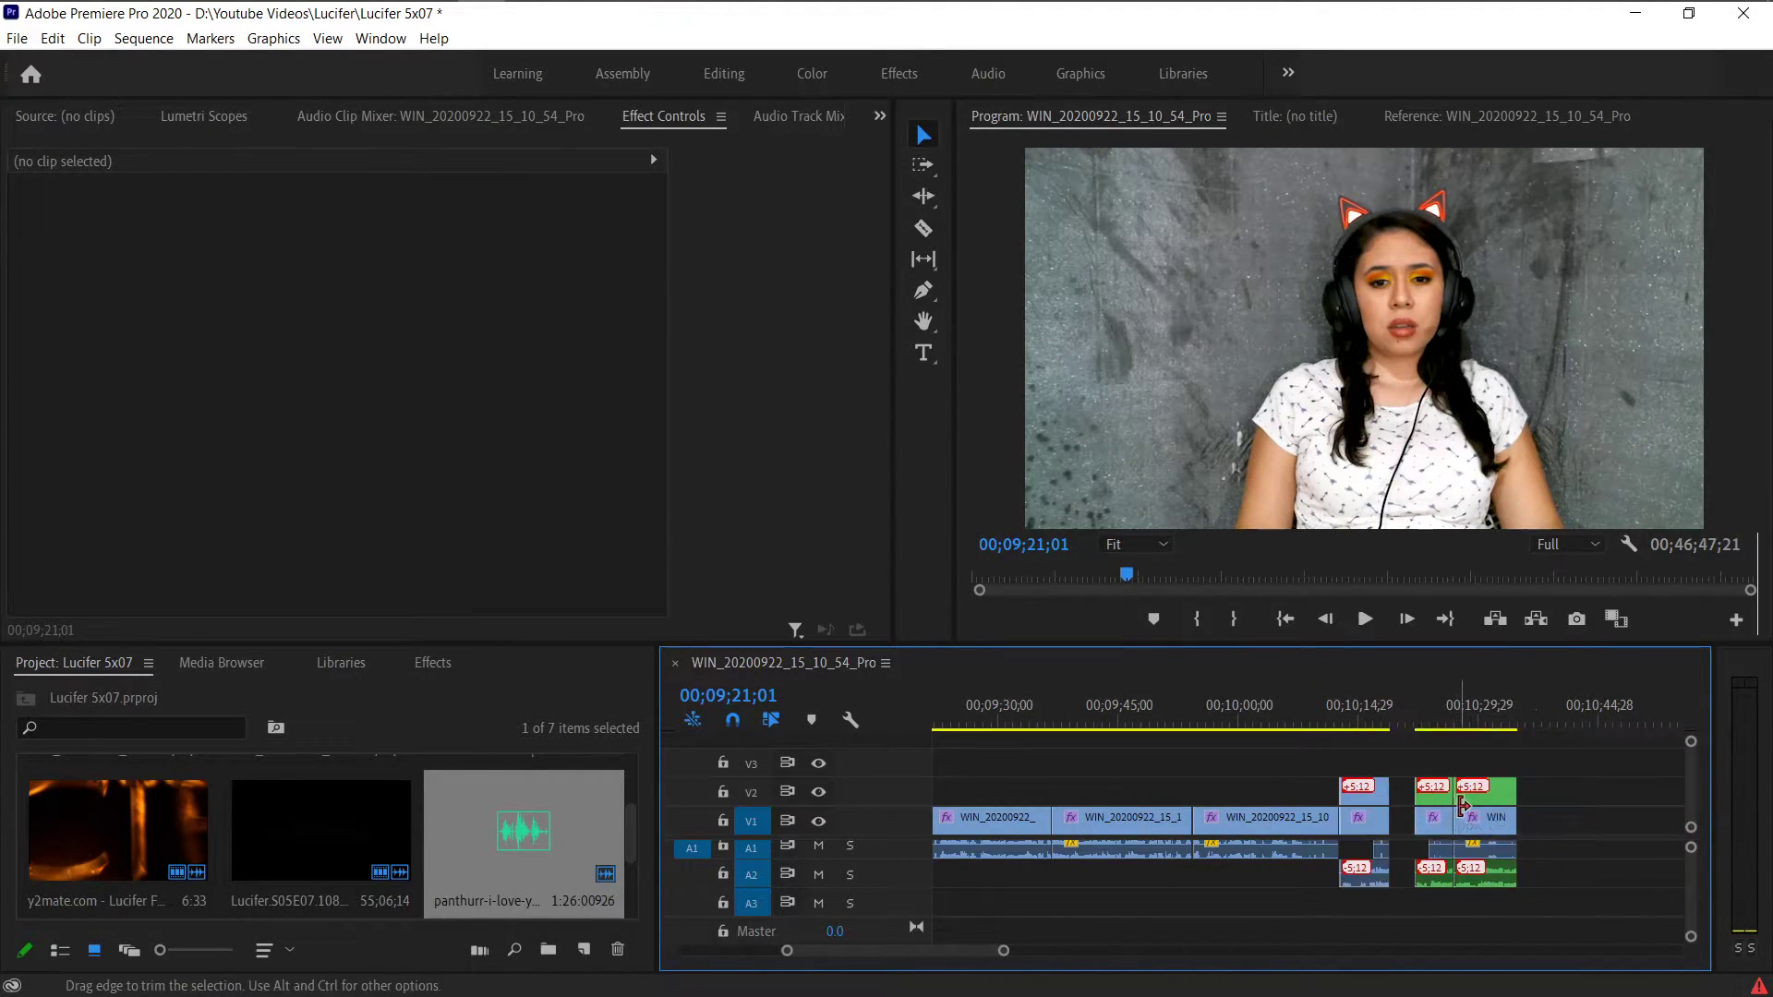
right_click(1402, 822)
left_click(1445, 833)
right_click(1539, 827)
left_click(1544, 835)
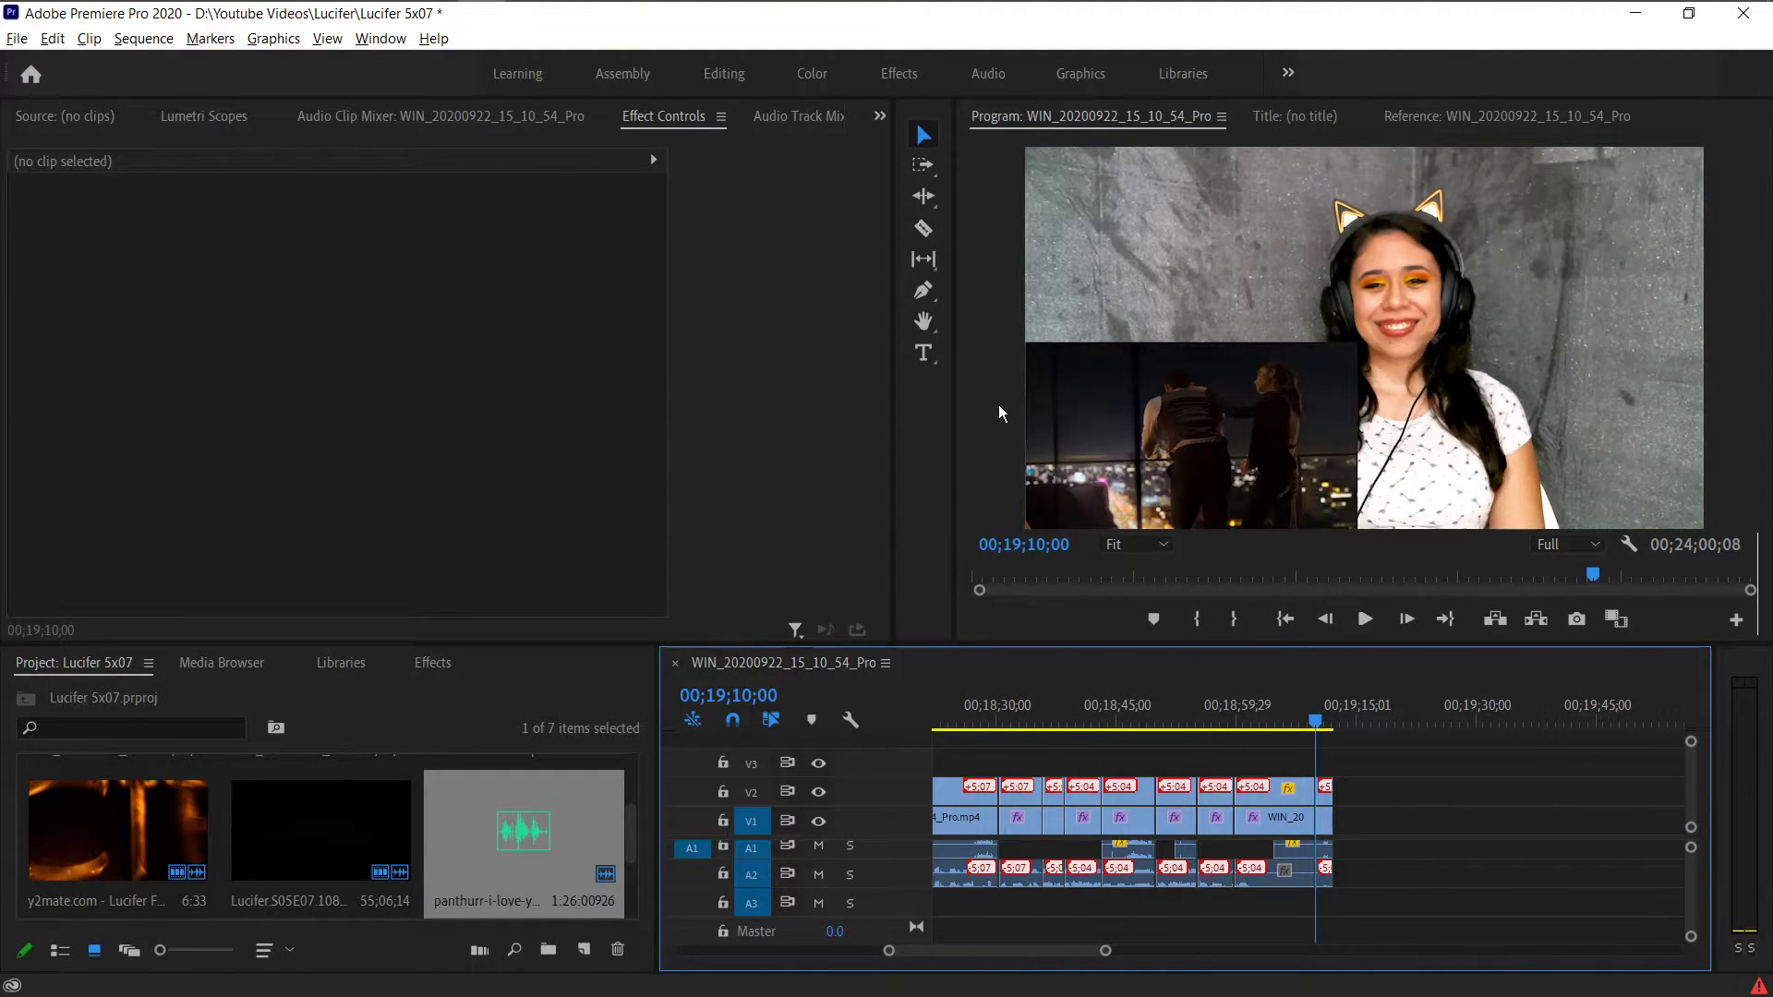
- Ripple delete the remaining gaps between the episode segments from about 00;19;12 to 00;19;36
scroll(1316, 804, "down", 3)
right_click(1316, 810)
left_click(1353, 824)
right_click(1249, 810)
left_click(1316, 817)
right_click(1339, 809)
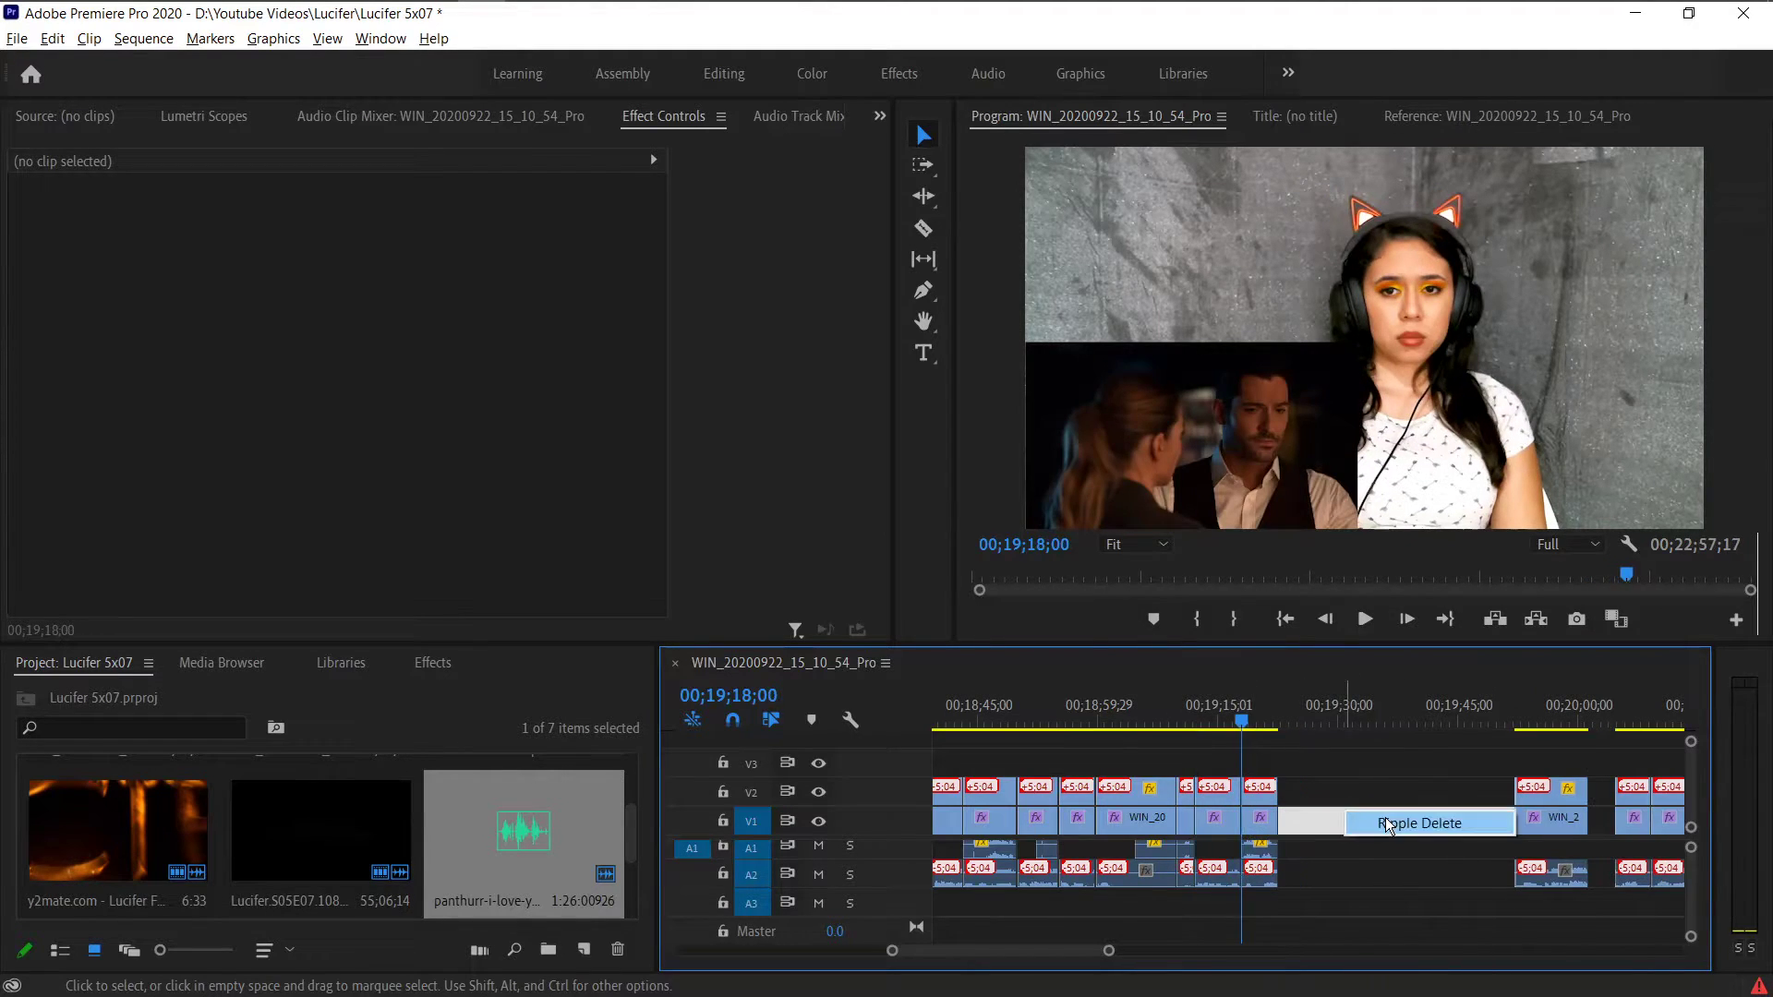
left_click(1385, 817)
right_click(1365, 793)
left_click(1393, 804)
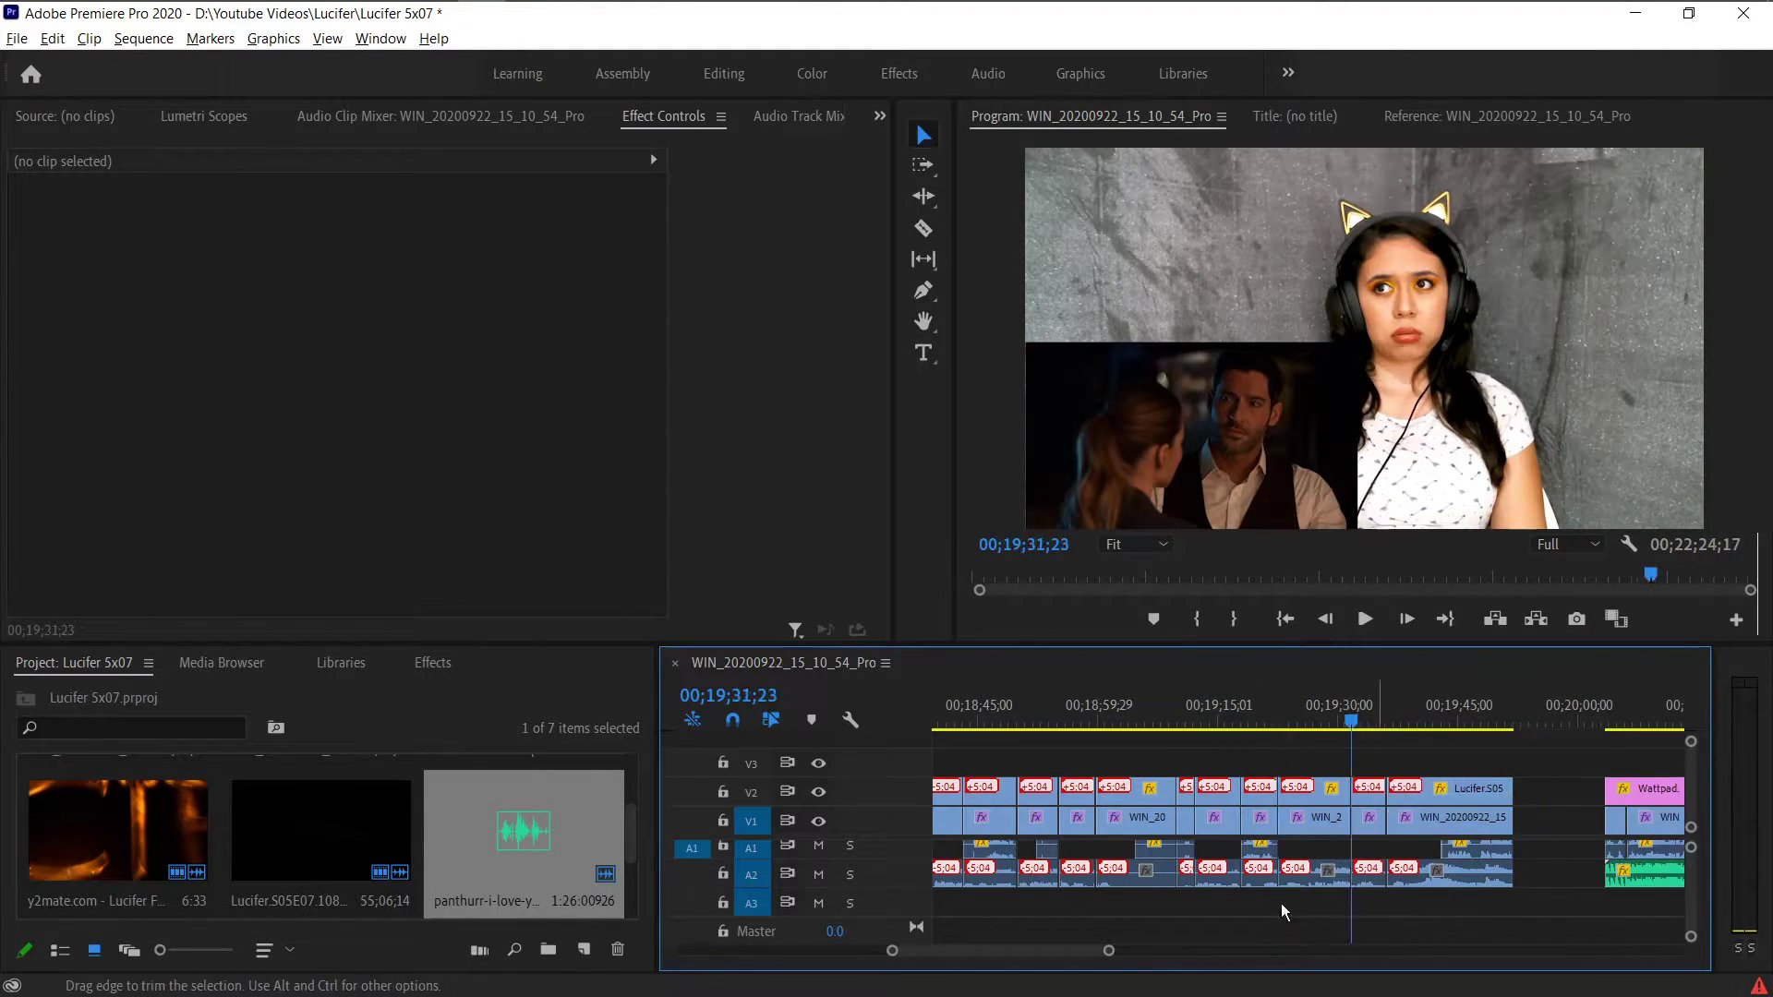
- Return to the start of the shortened episode section at about 00;03;23 and play it back for review
key("Down")
left_click_drag(1086, 949, 862, 959)
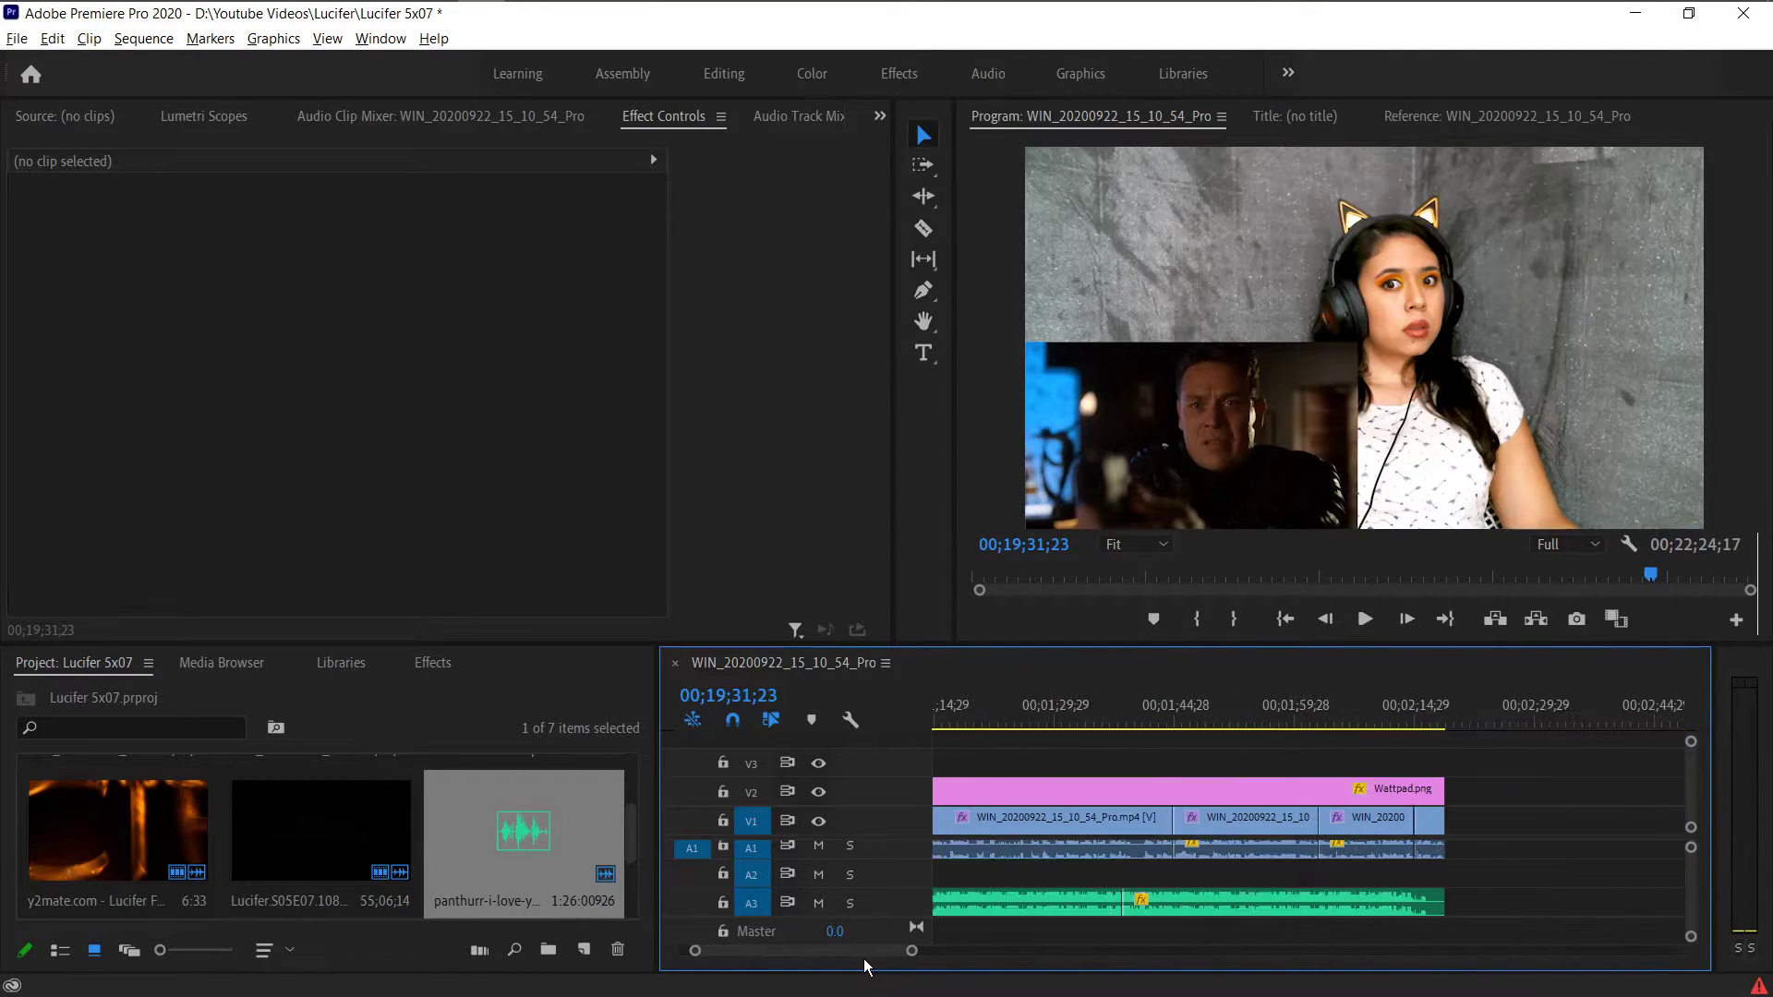
scroll(1376, 828, "up", 3)
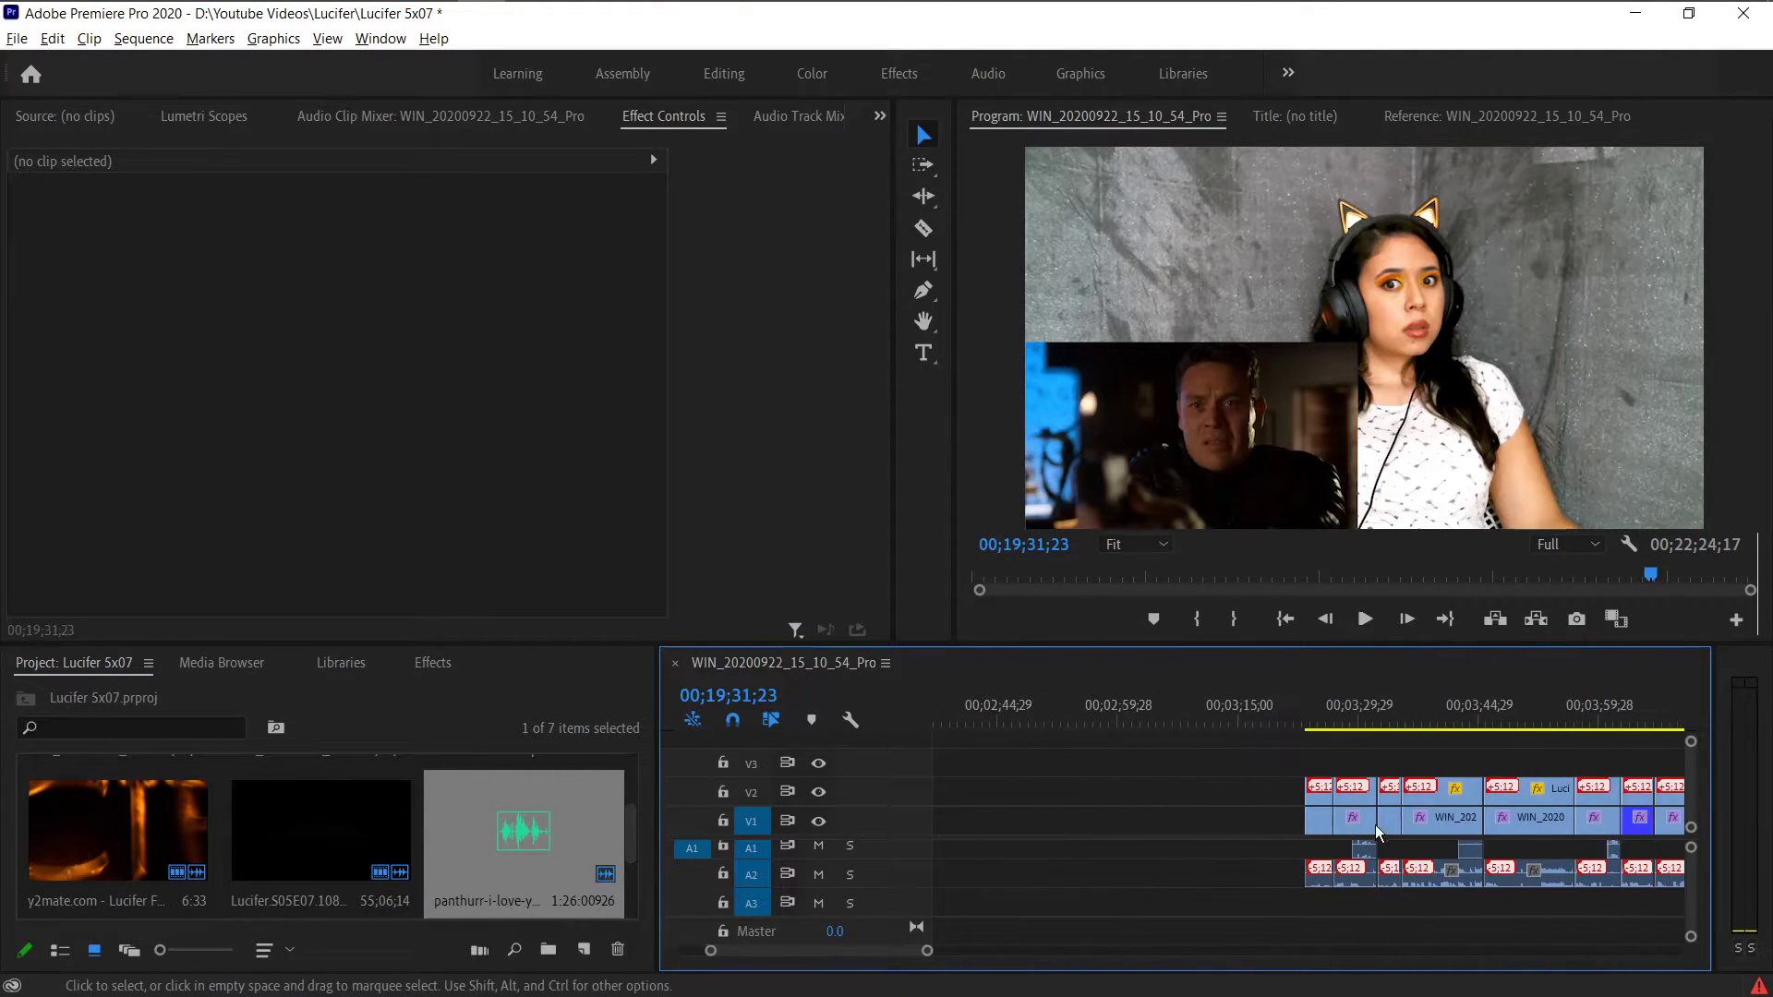
left_click(1297, 712)
scroll(1298, 712, "down", 2)
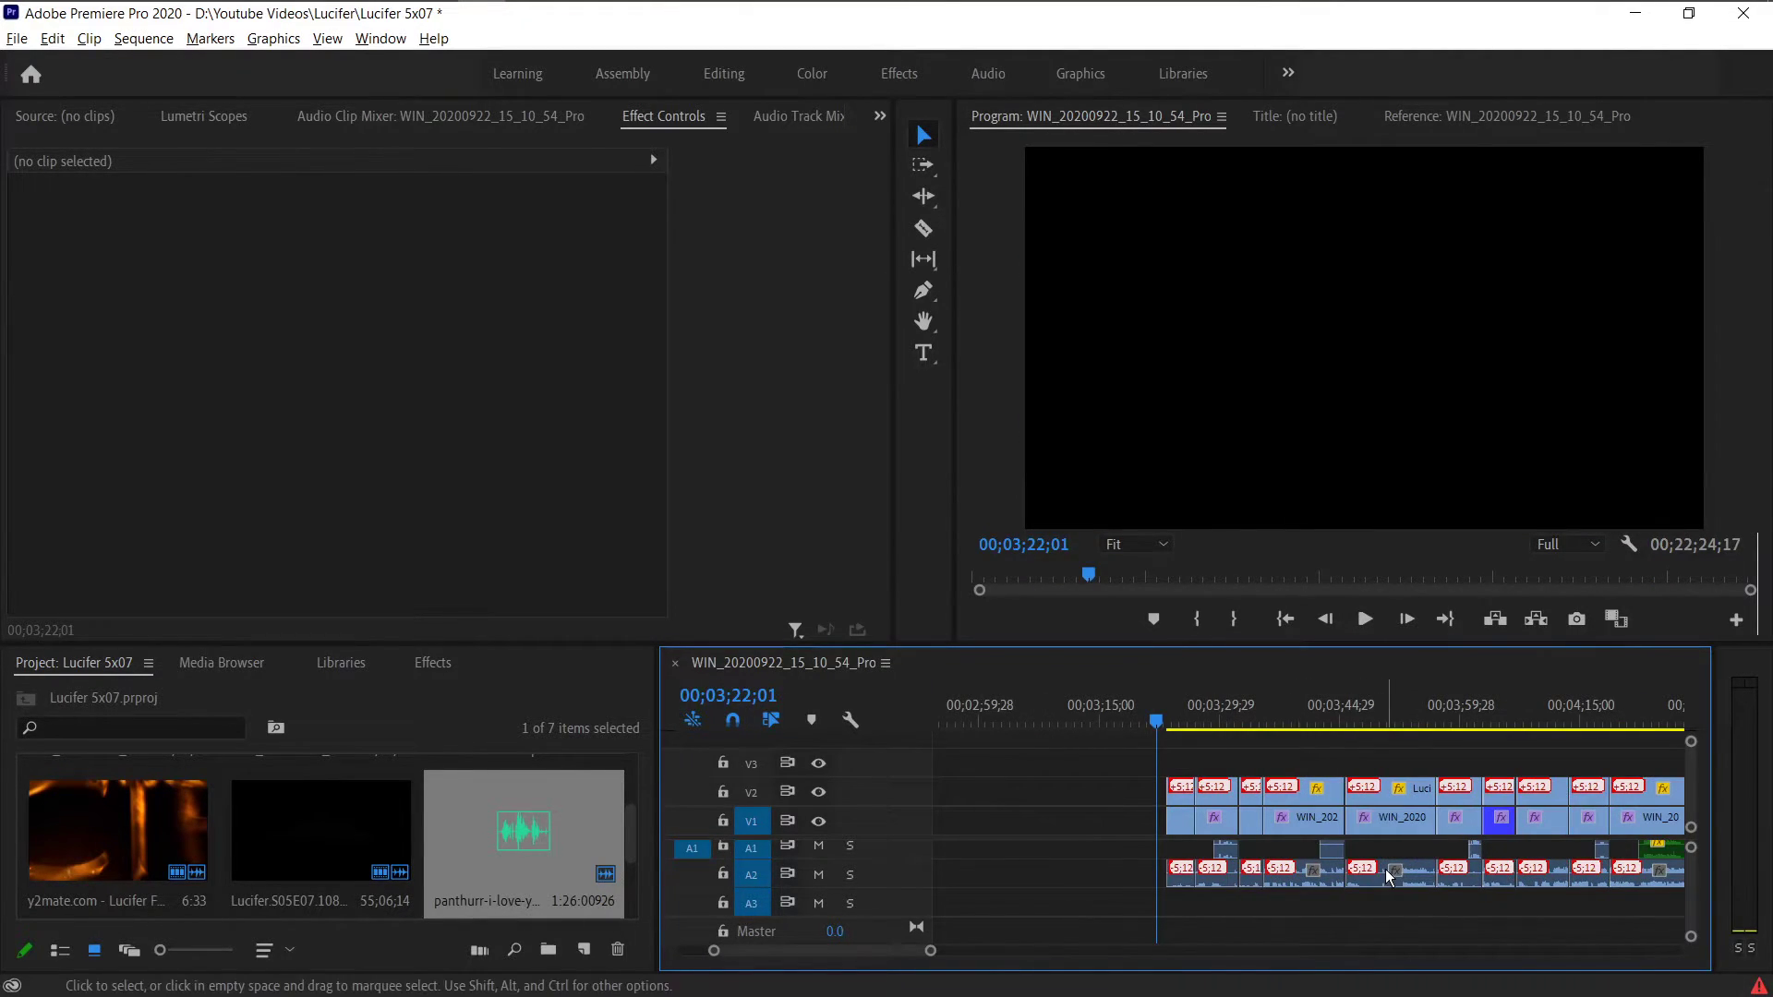
left_click_drag(926, 958, 843, 957)
key("space")
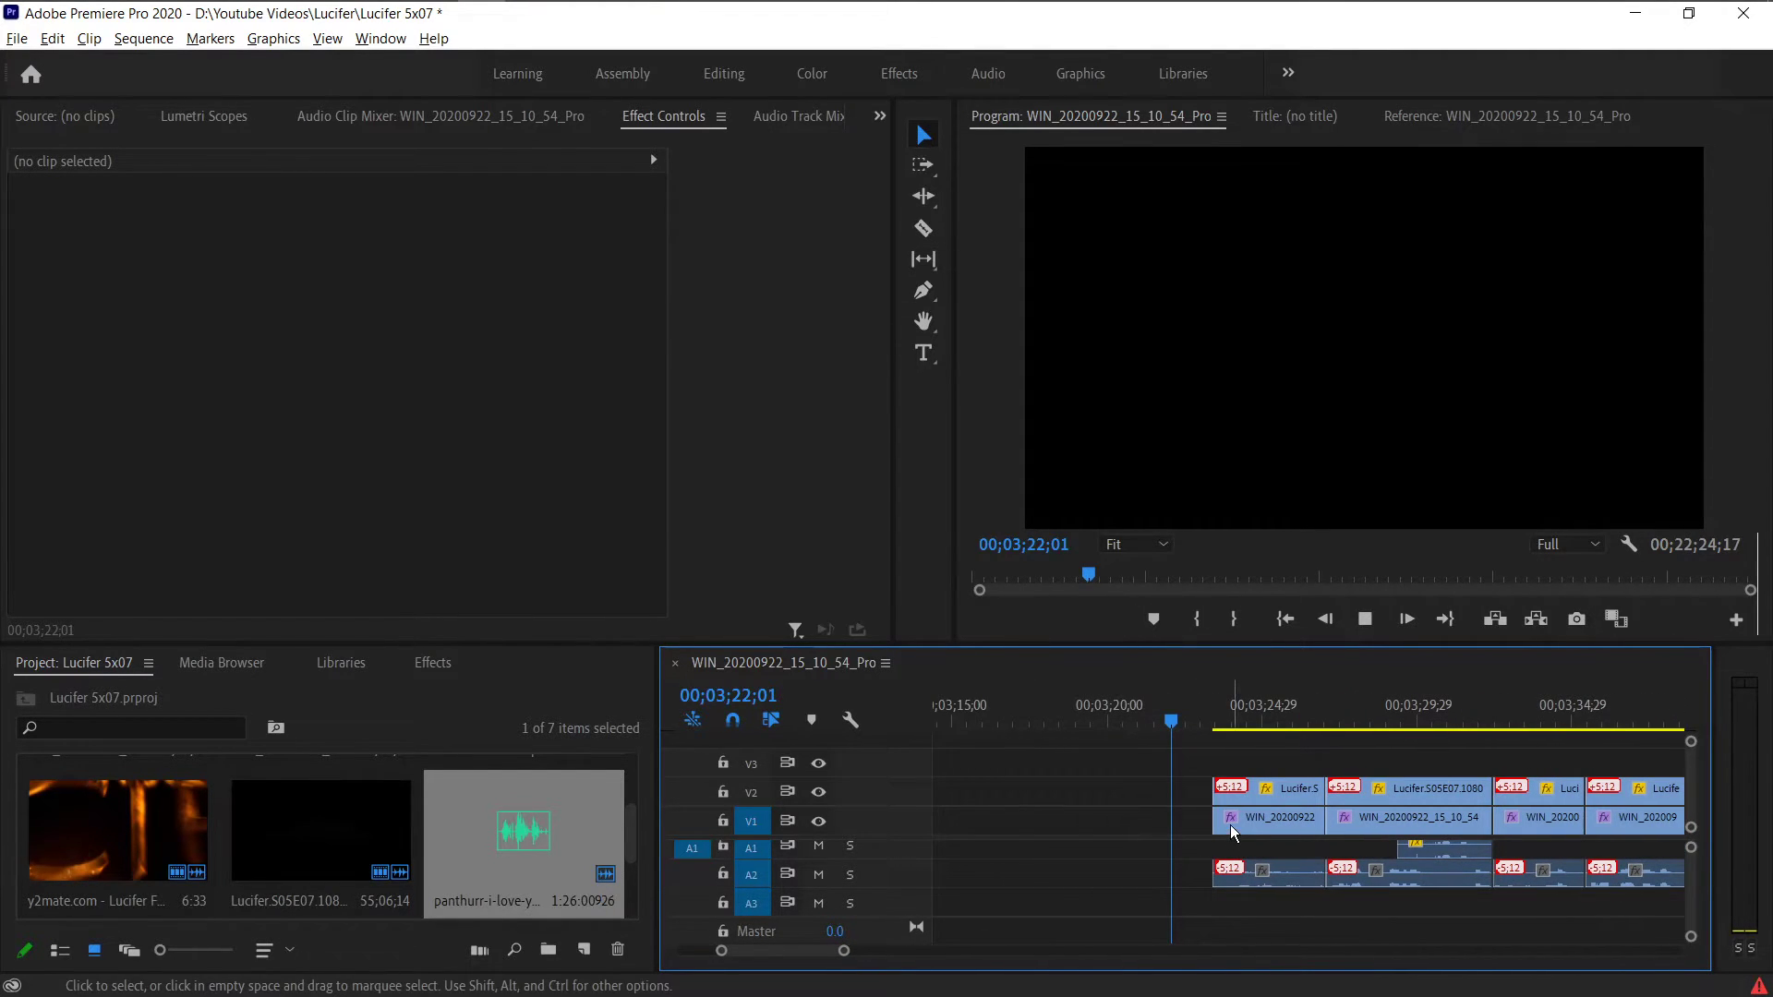
left_click(1210, 713)
scroll(1150, 765, "down", 4)
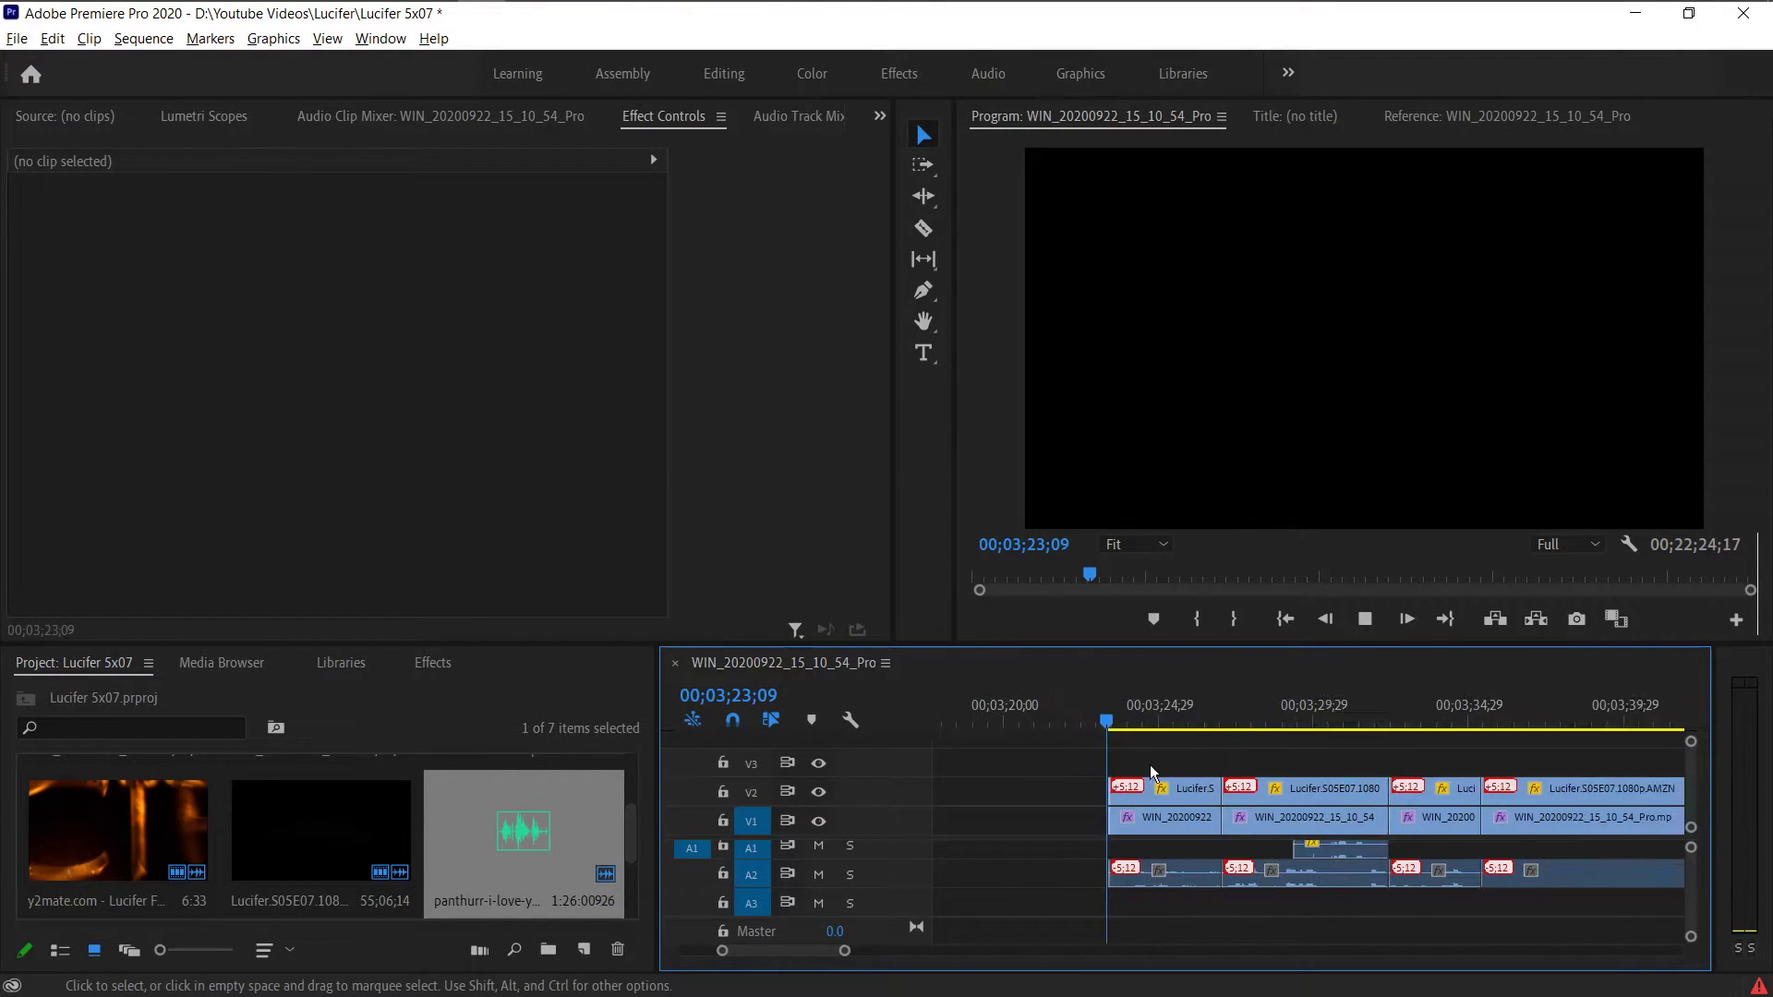
key("space")
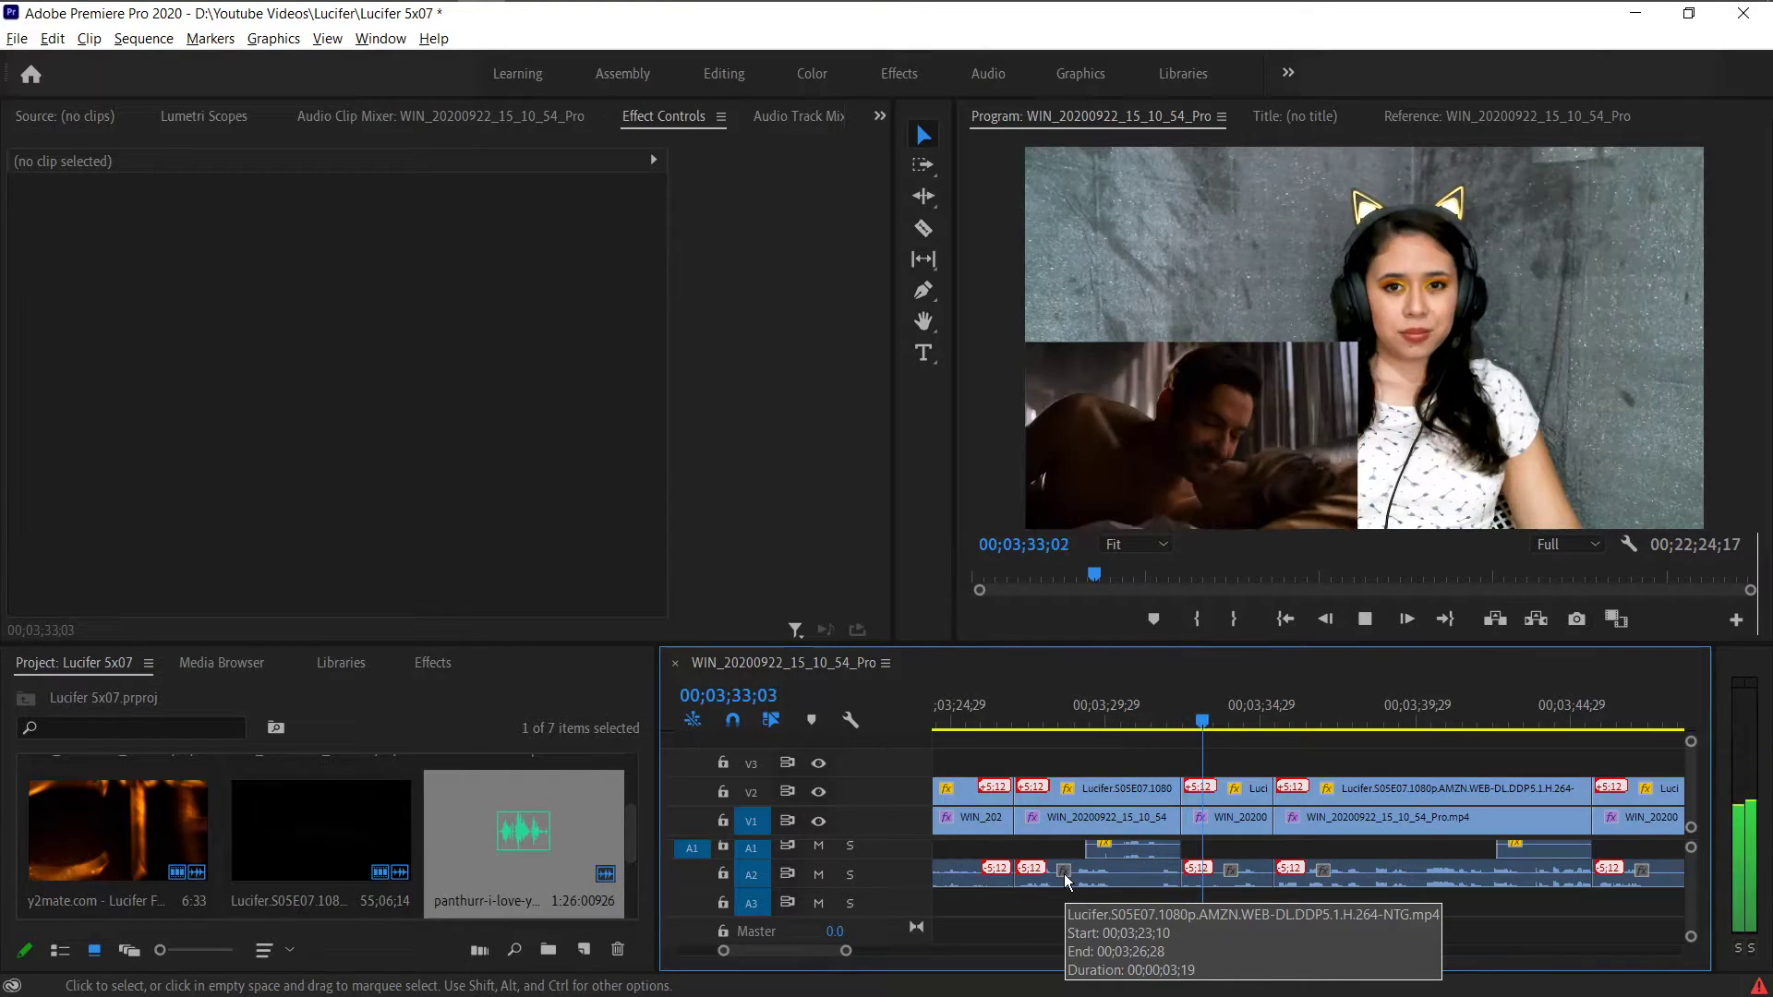
- Split the Lucifer episode clip at 00;03;30;07 and delete its part from there to 00;03;32;11
key("space")
key("c")
left_click(1114, 788)
key("v")
left_click(1132, 787)
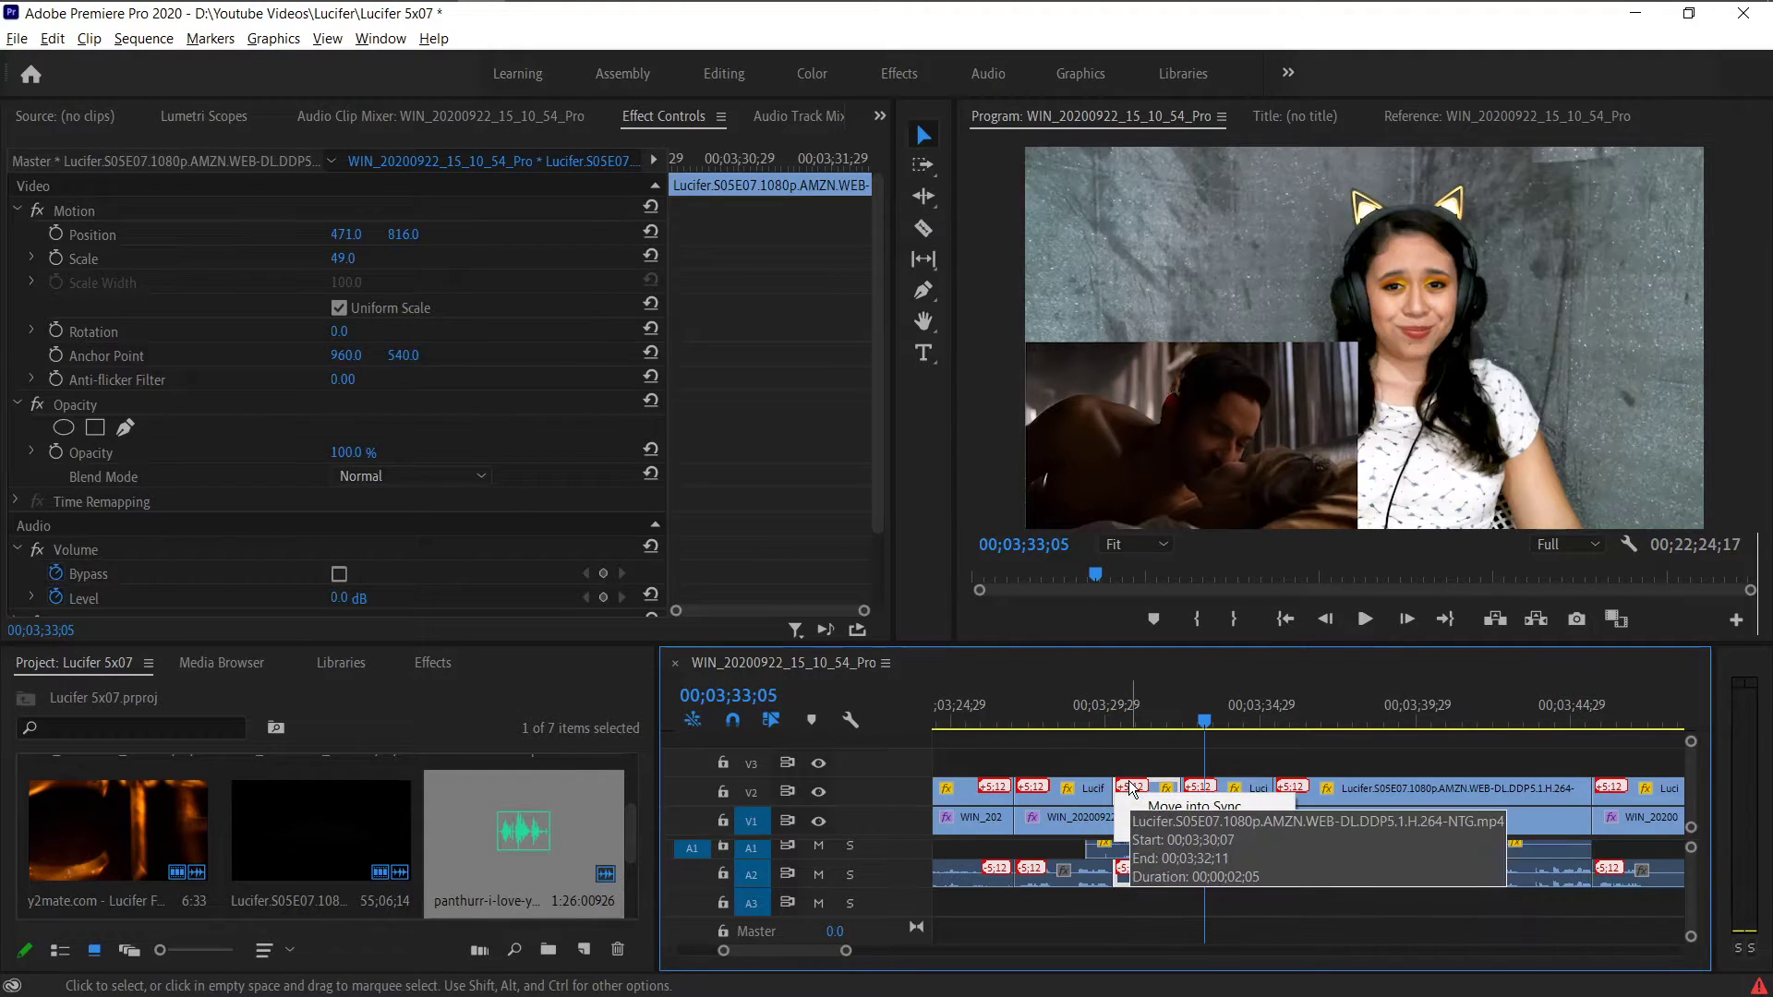
left_click(1169, 772)
left_click(1170, 790)
key("Delete")
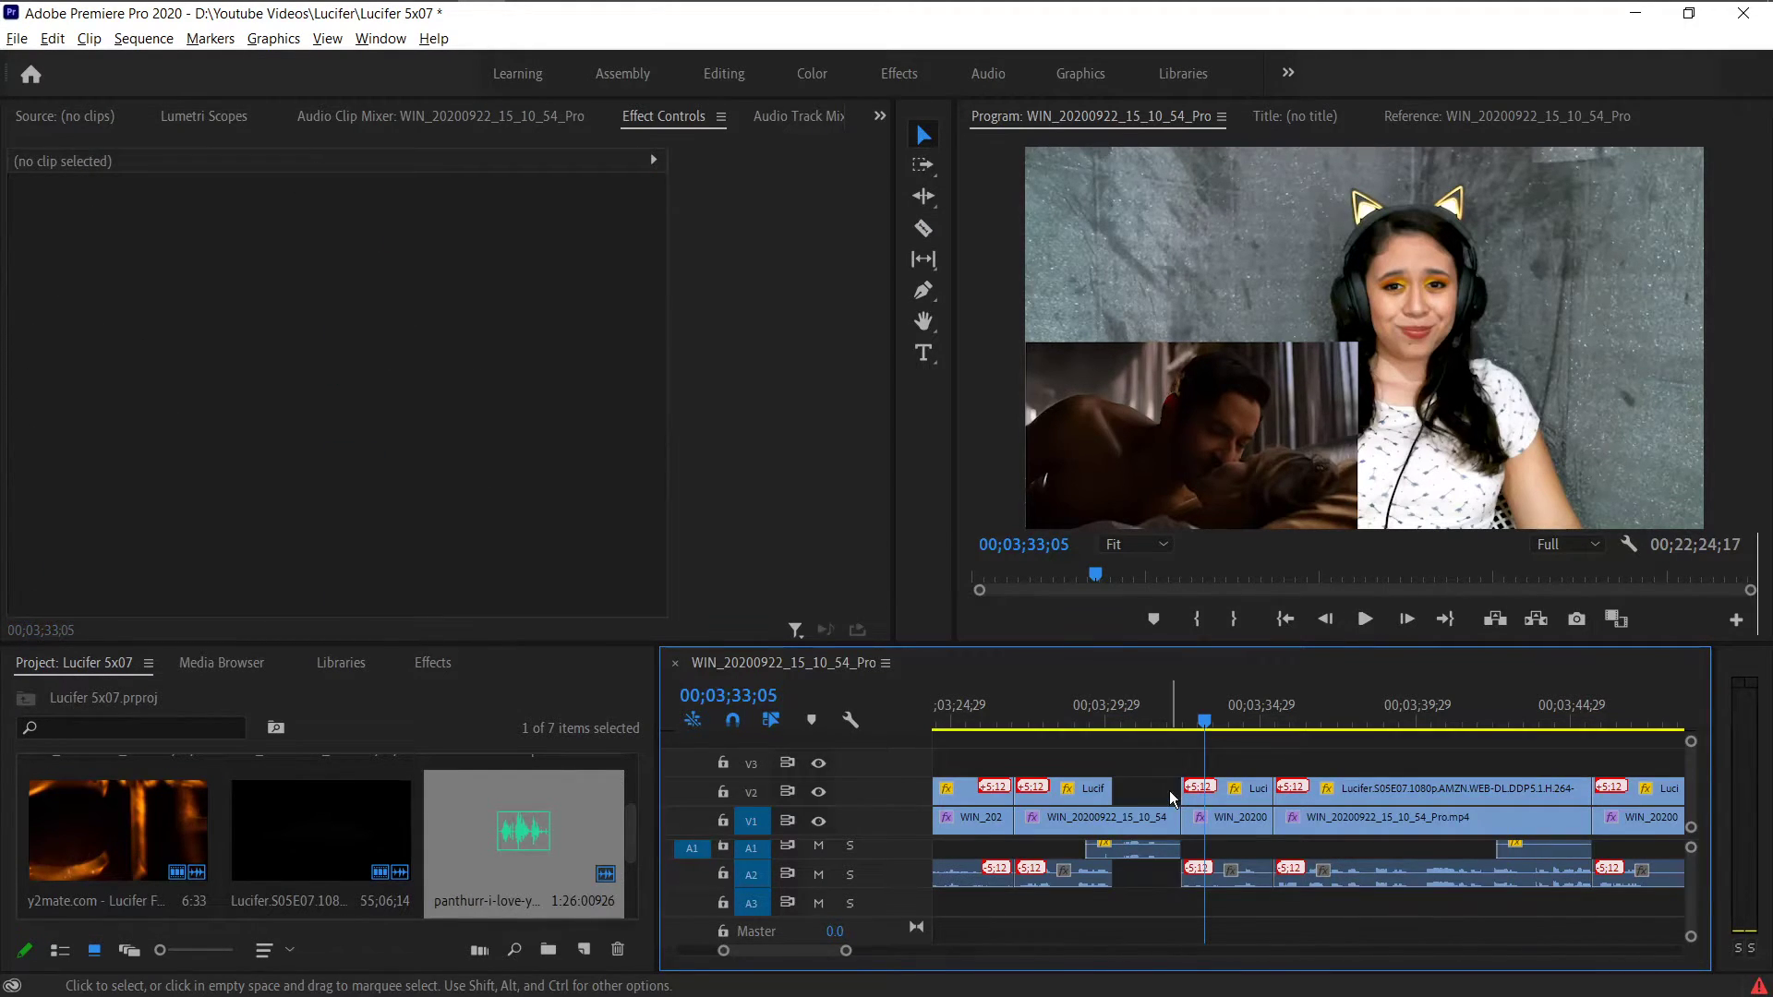
- Review the next segment, split its Lucifer episode clip at about 00;03;42 and delete the end part
key("Up")
key("space")
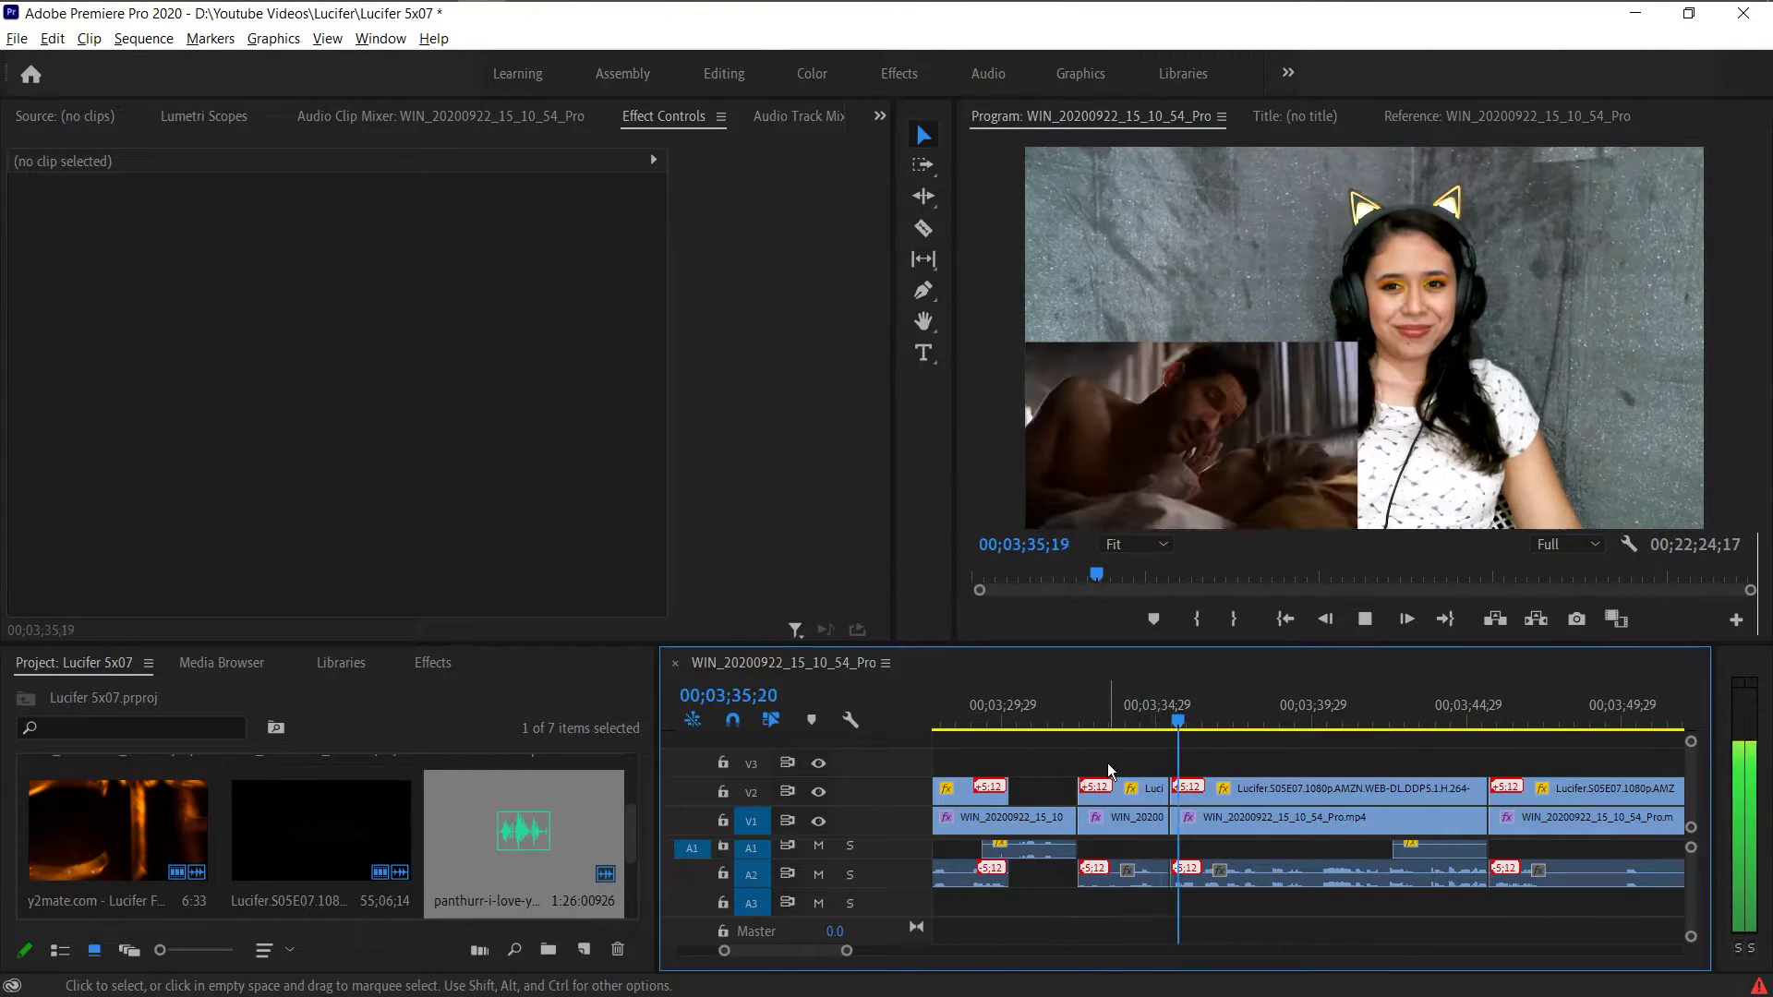
key("c")
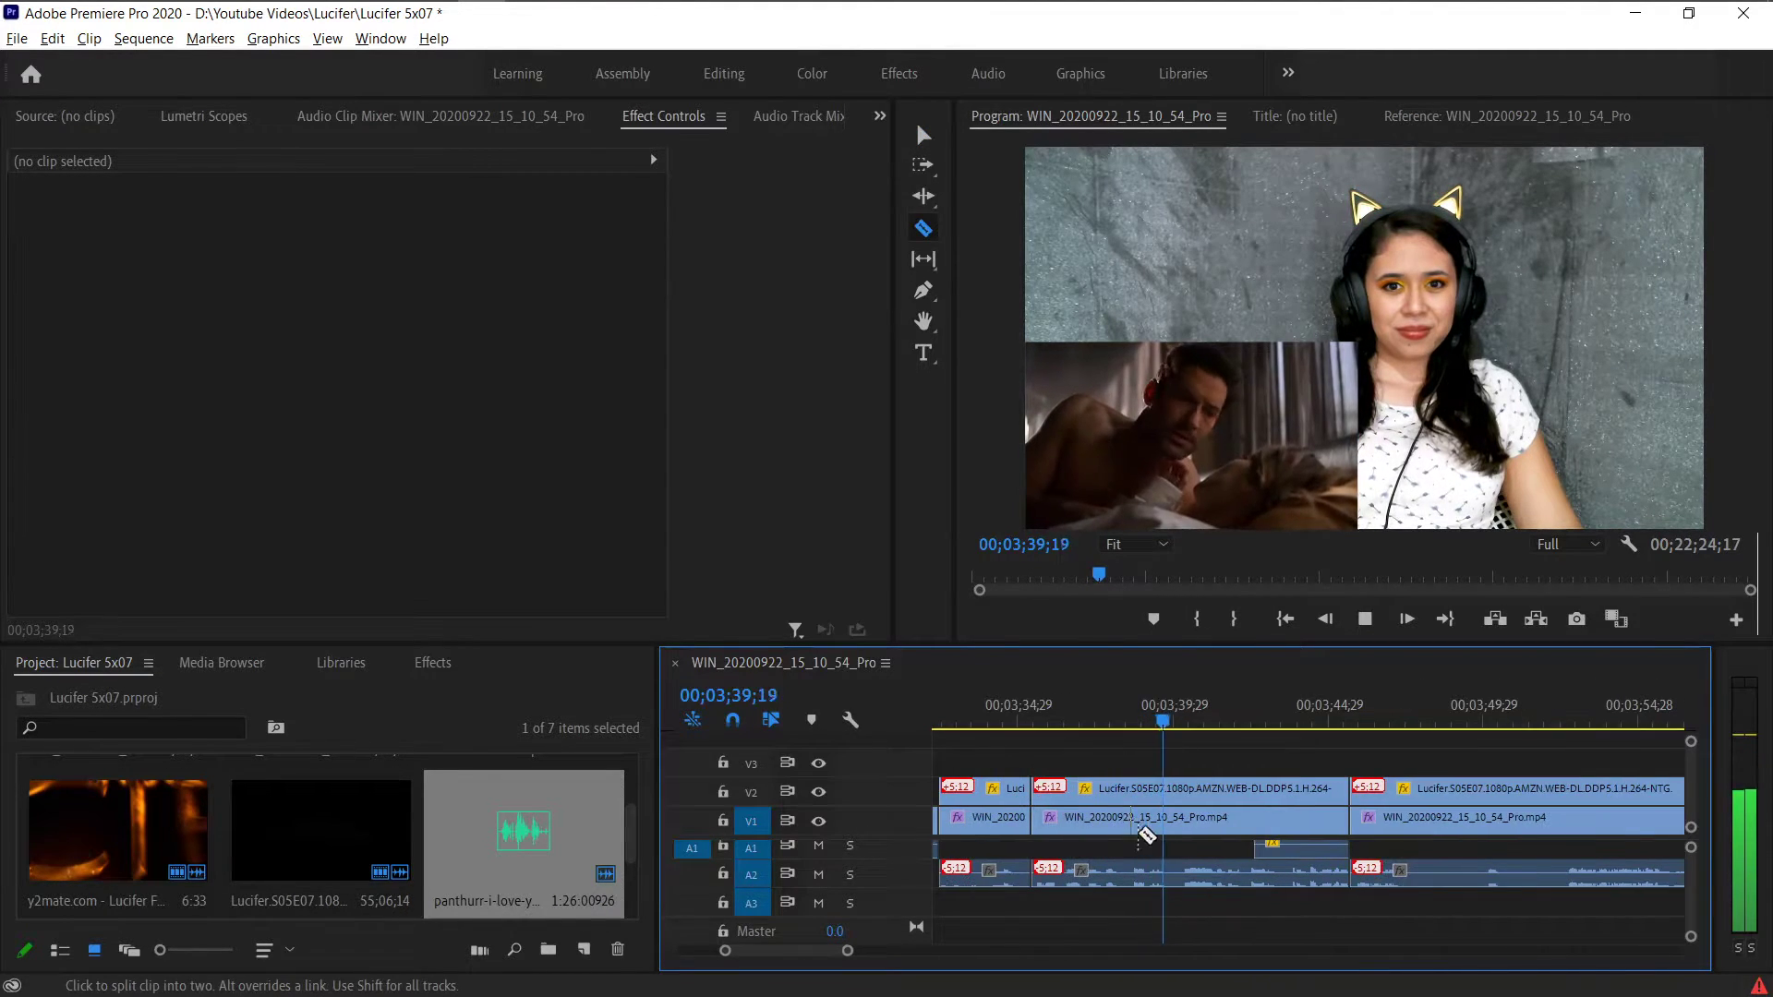
scroll(1143, 841, "down", 1)
scroll(1143, 843, "down", 1)
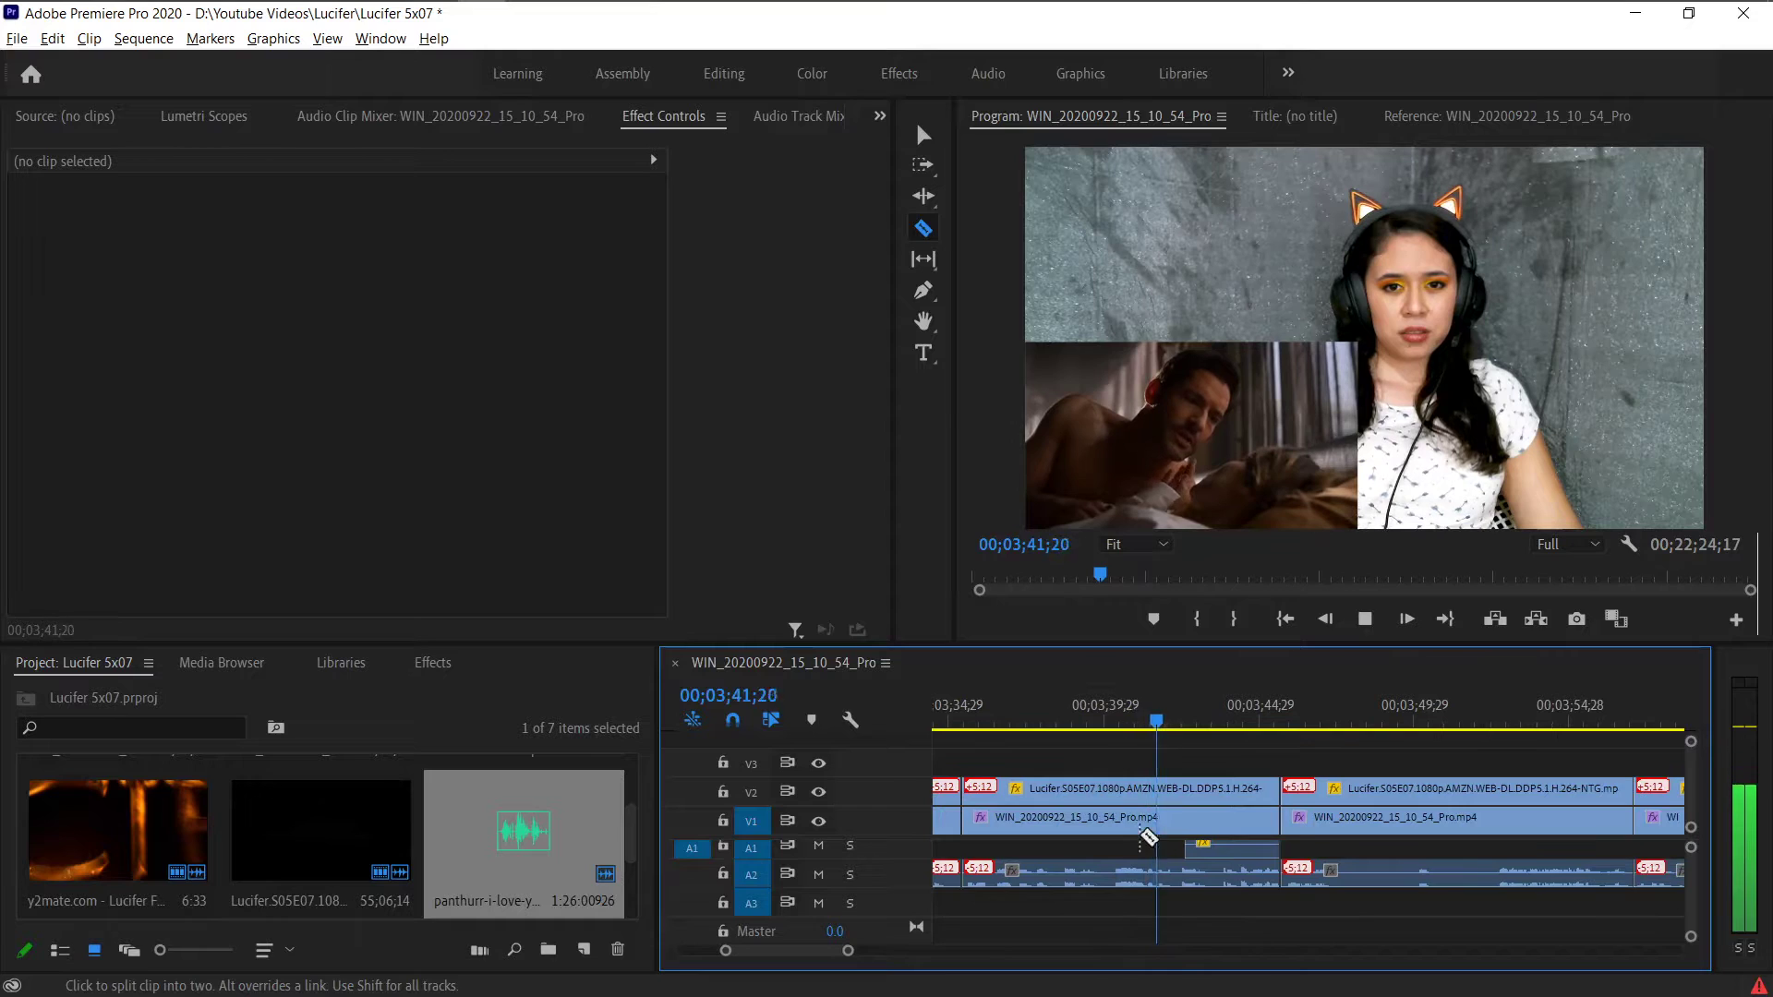
left_click(1184, 788)
key("v")
left_click(1202, 789)
key("Delete")
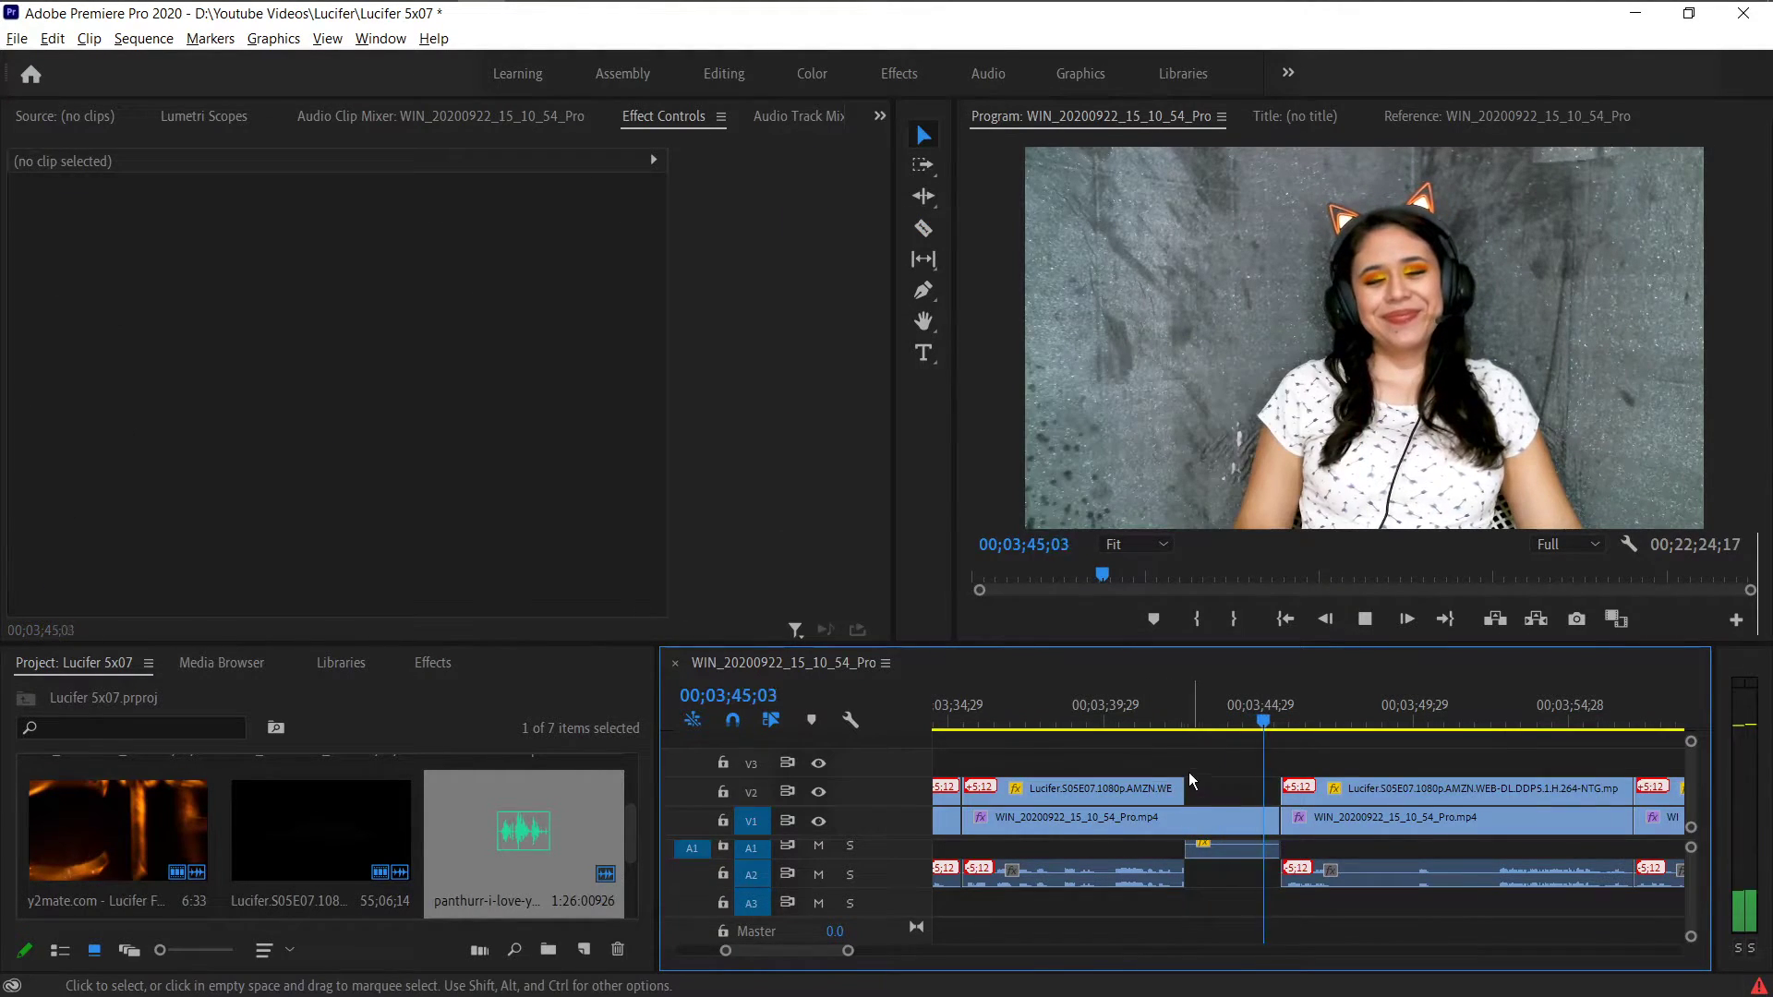
left_click(1166, 707)
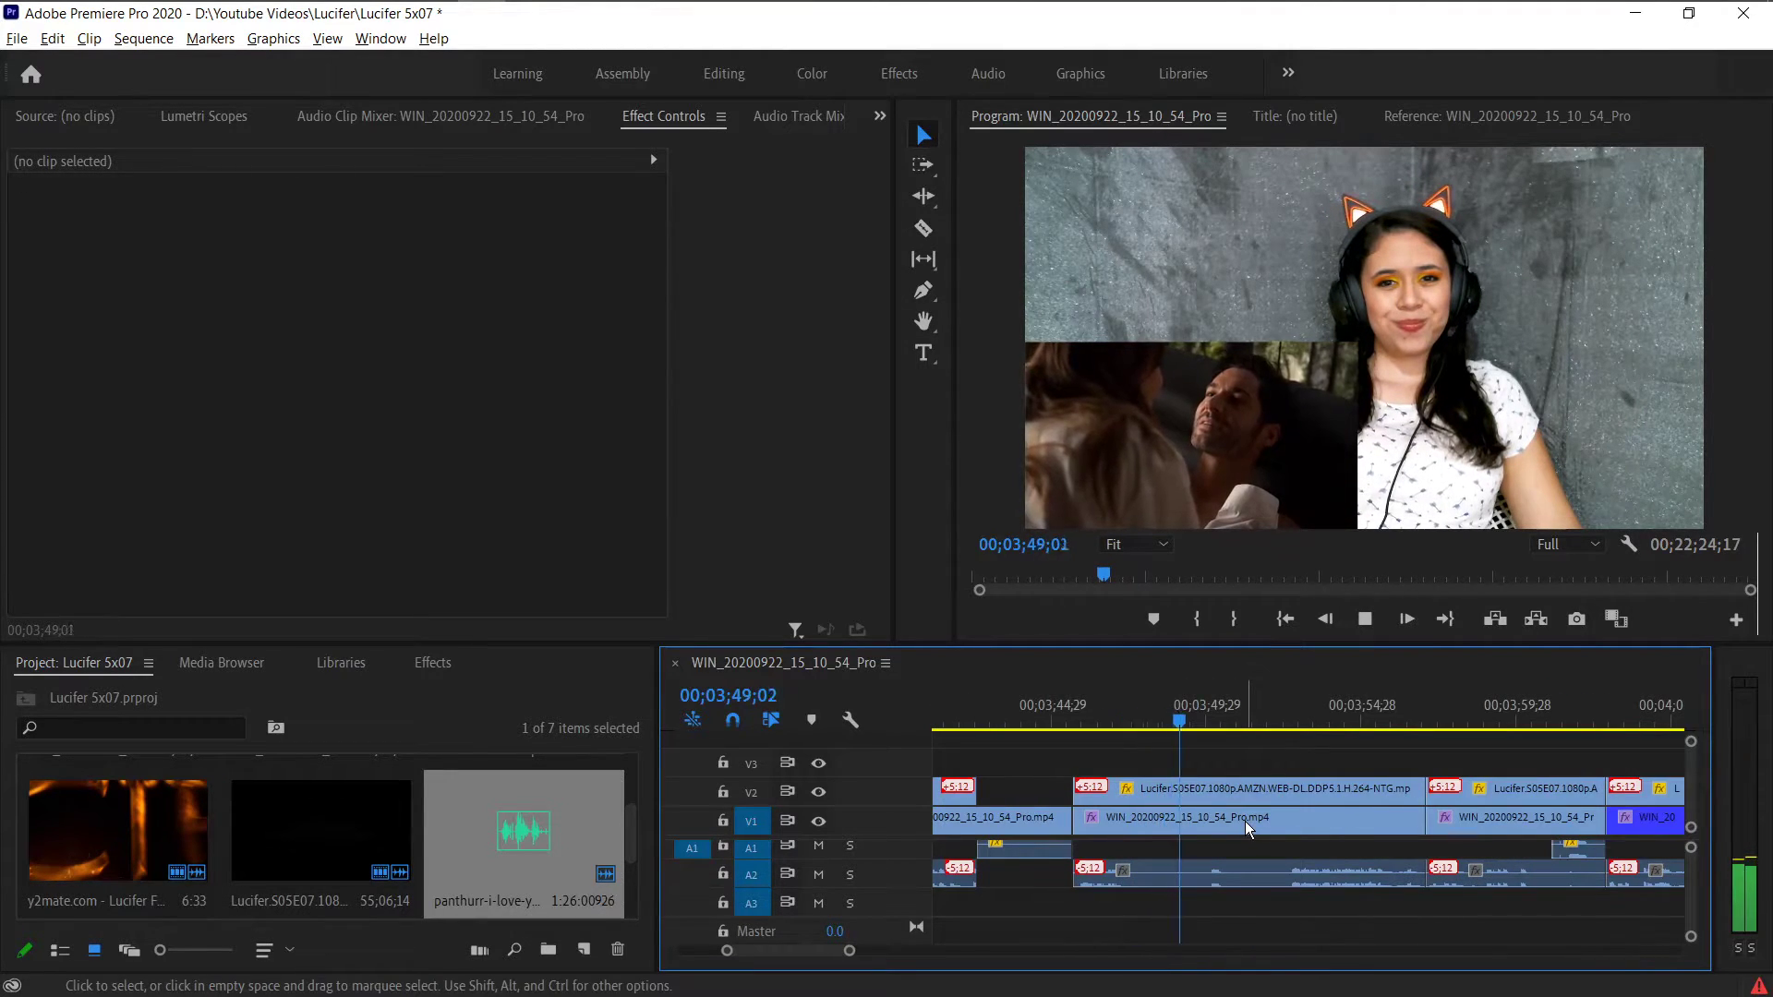
- Split the Lucifer episode clip at about 00;04;01 and delete its end part up to about 00;04;03
key("c")
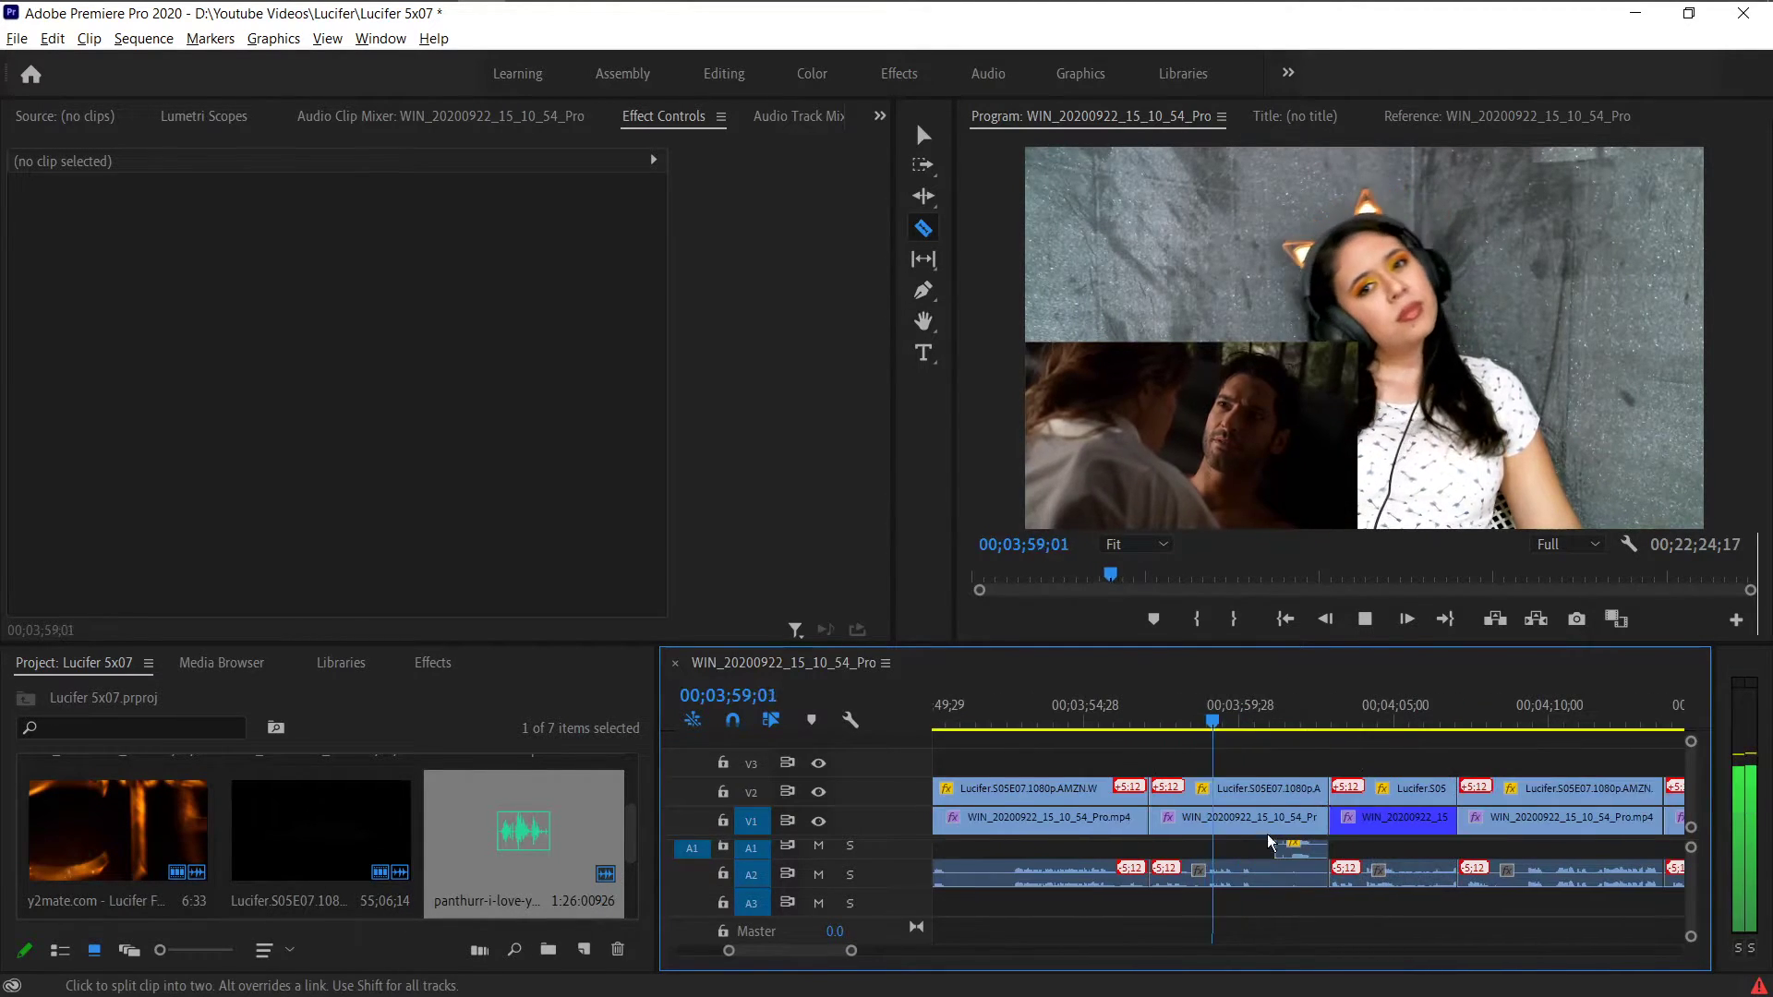
left_click(1275, 785)
key("v")
left_click(1313, 792)
key("Delete")
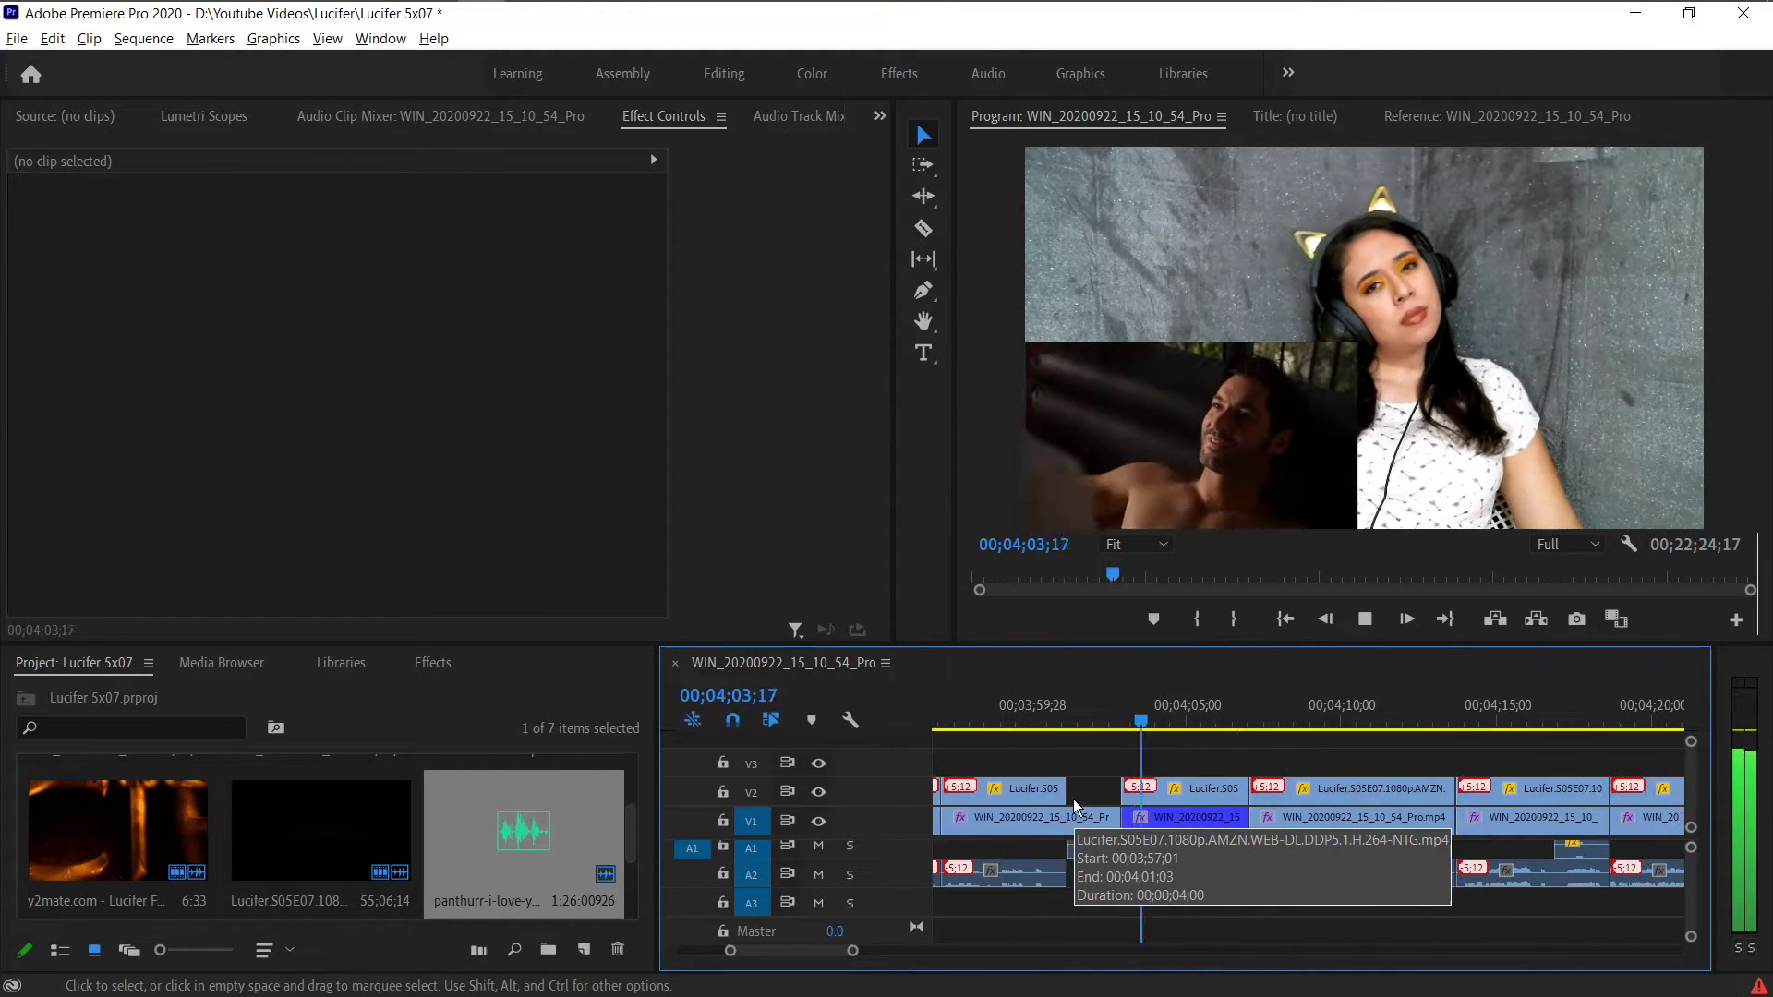
- Delete the Lucifer episode clip above the reaction segment starting at about 00;04;03, and replay that segment from its start
left_click(1206, 789)
key("Delete")
key("space")
left_click(1119, 711)
key("space")
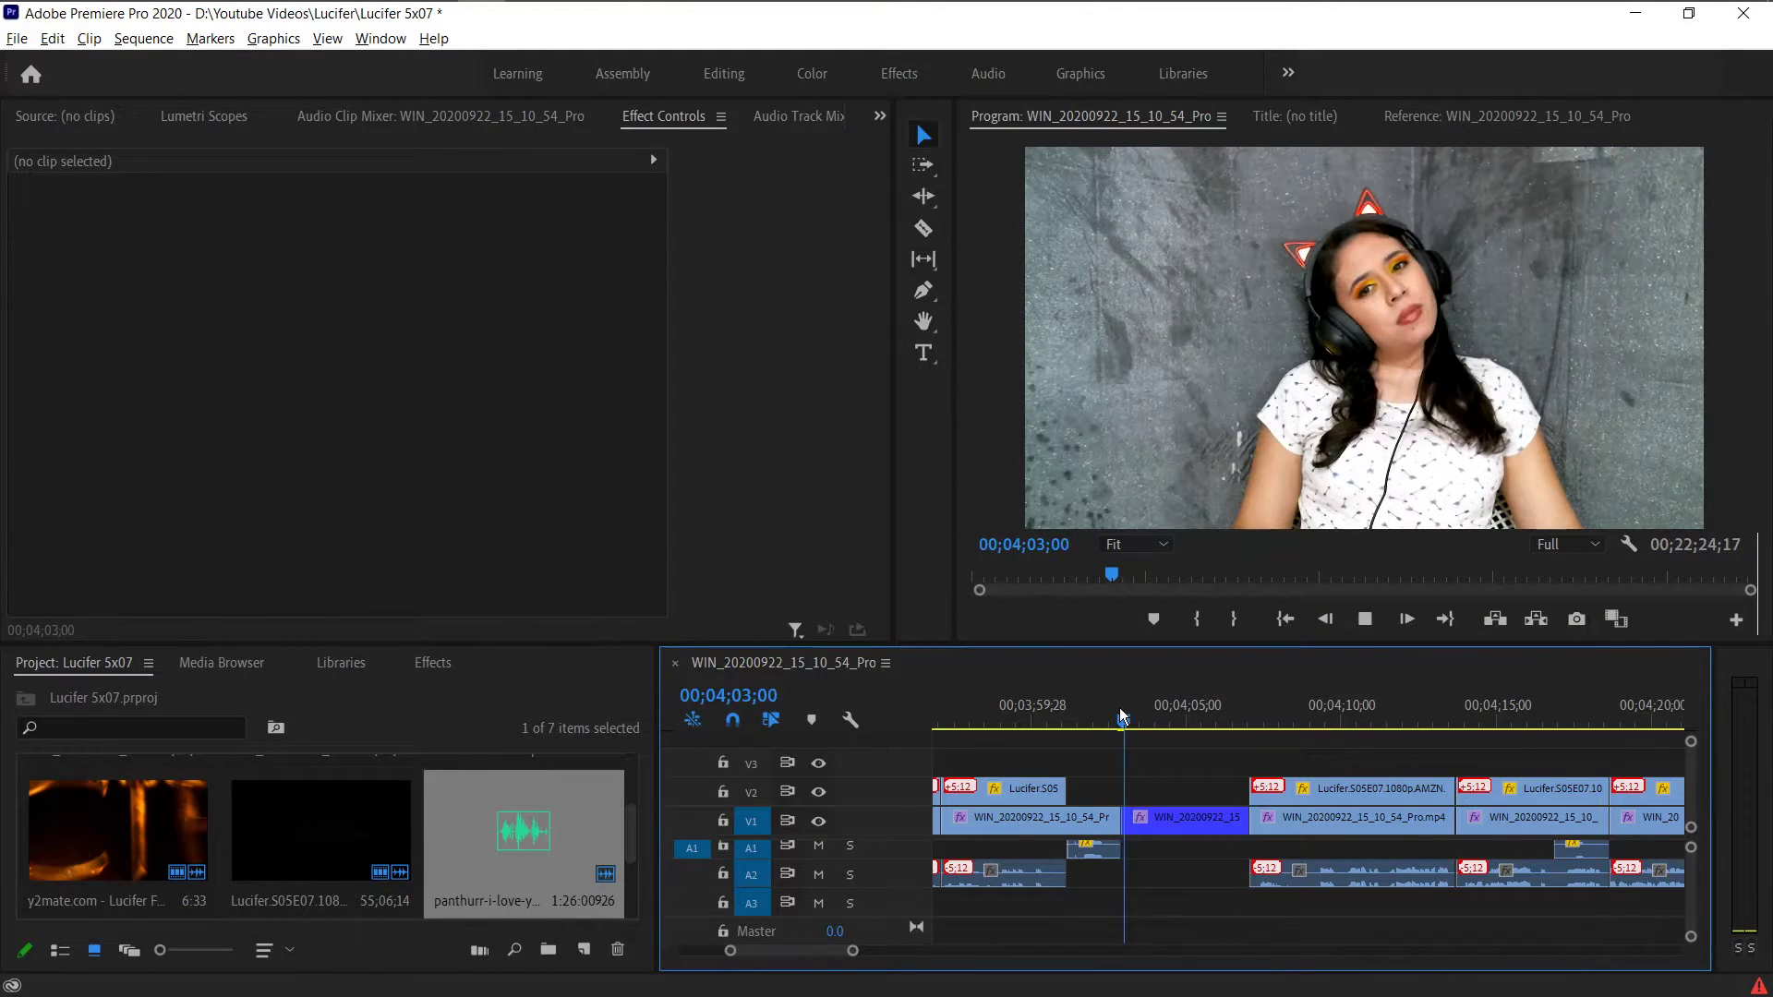
- Animate a zoom on the reaction clip with Position and Scale keyframes at its start and at 00;04;03;07, enlarging it to about 121.8%
left_click(1122, 713)
left_click(57, 234)
left_click(57, 258)
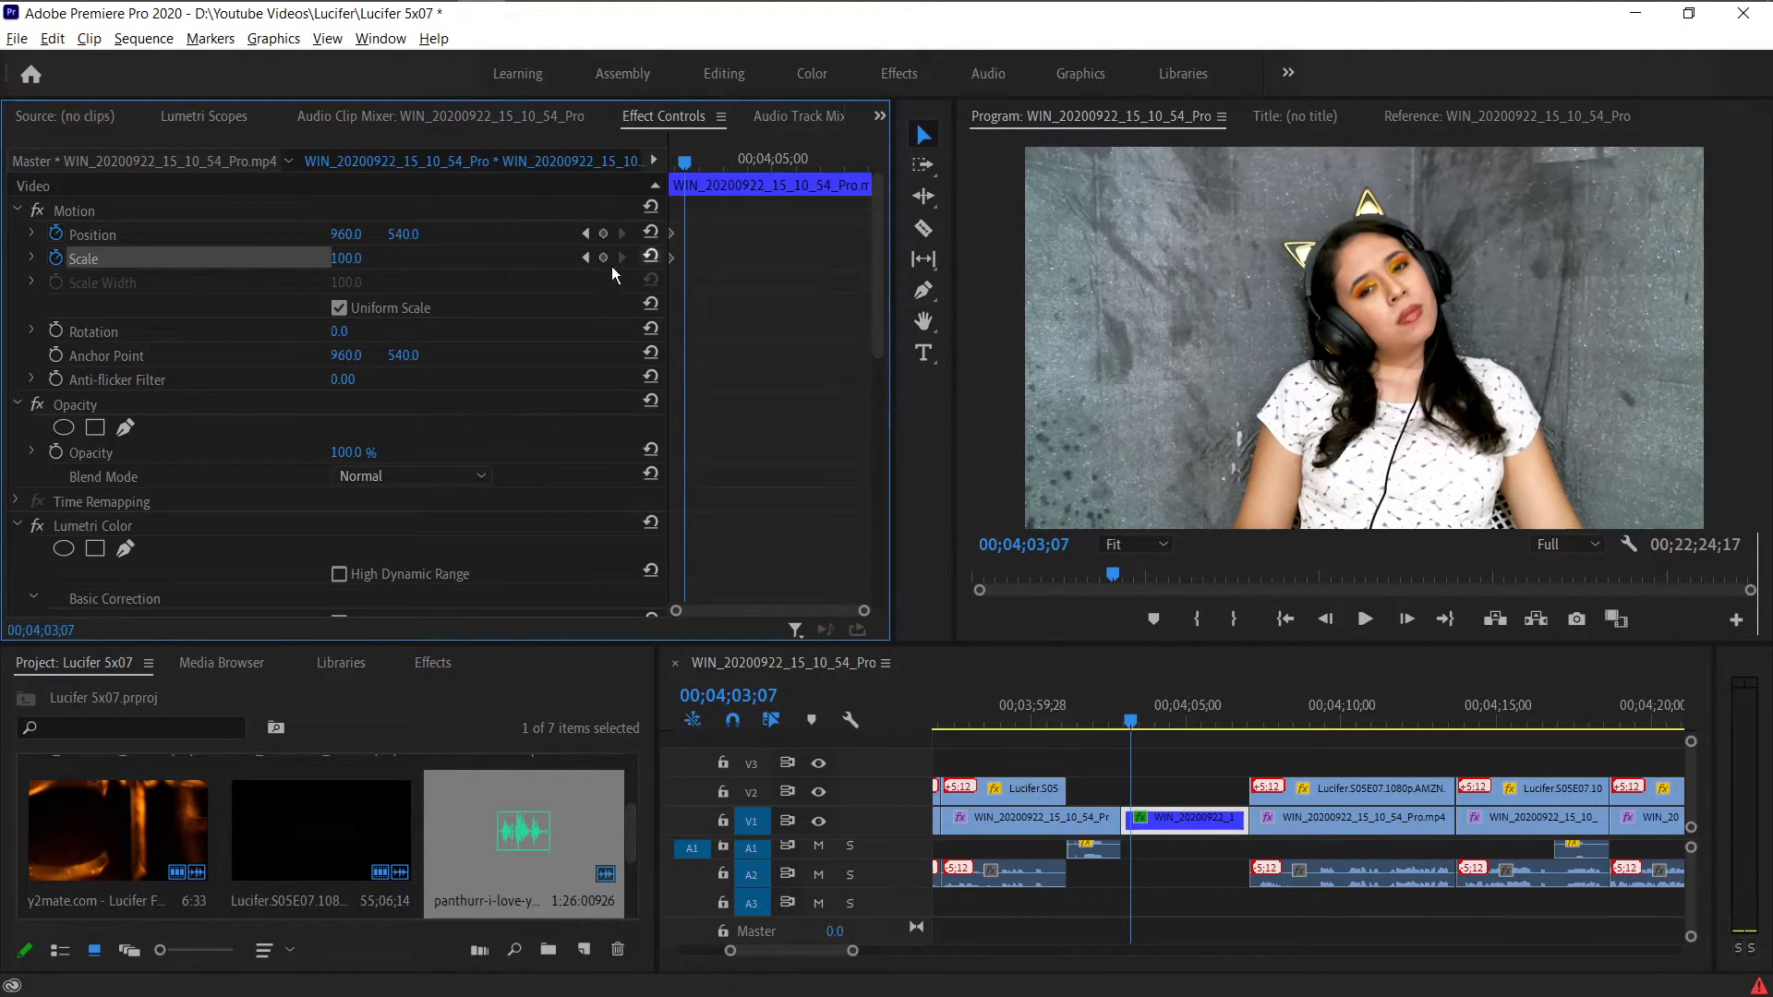
left_click(1196, 283)
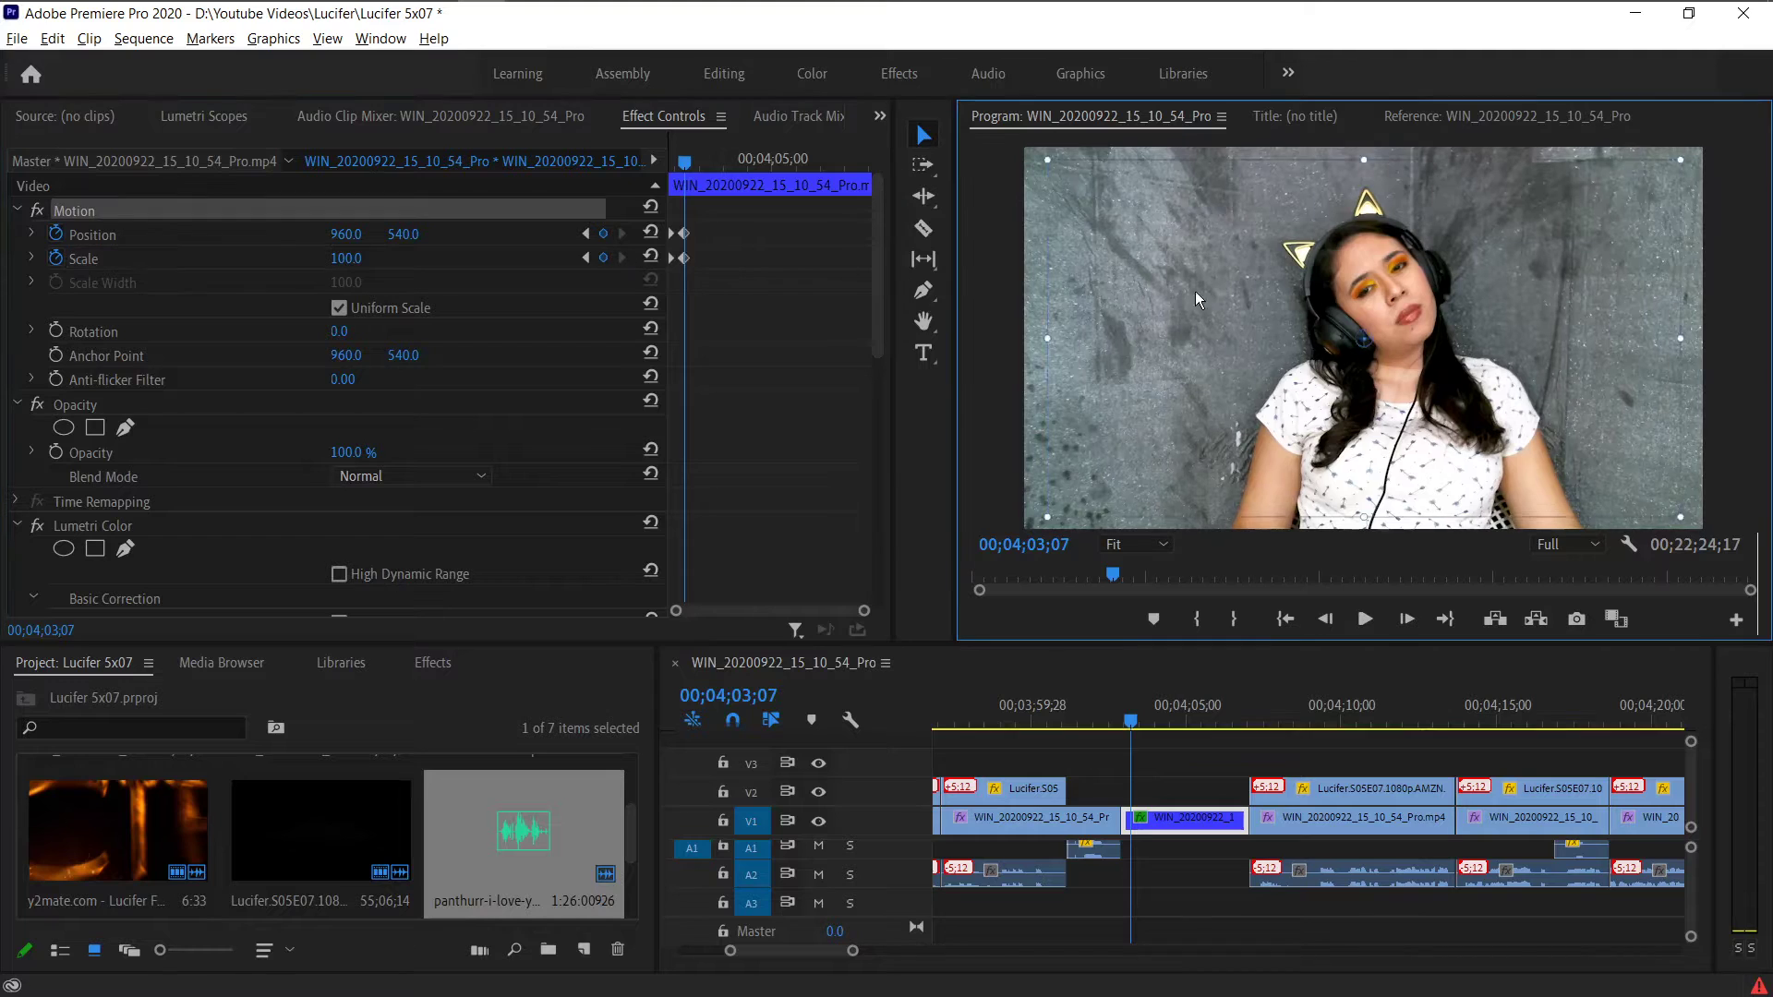
left_click_drag(1019, 335, 961, 357)
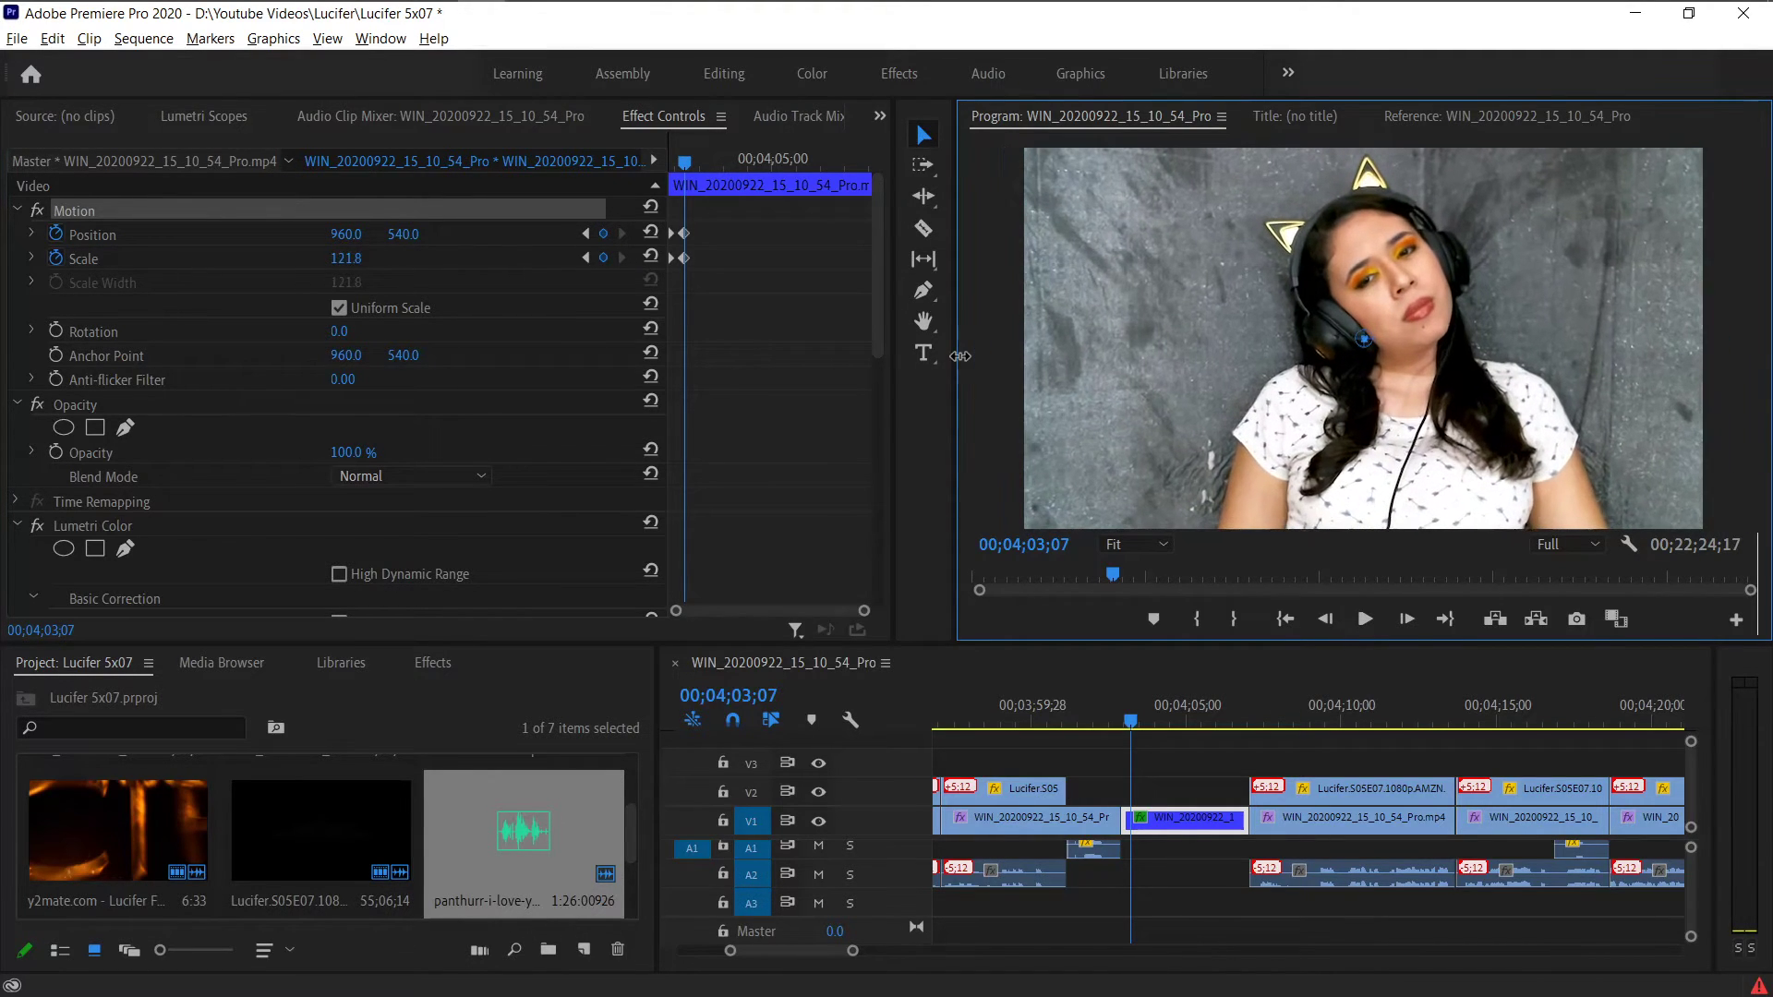
- Play from 00;04;02;25, split the Lucifer overlay clip on V2 near 00;04;22 and delete its remainder up to about 00;04;30
left_click(1122, 708)
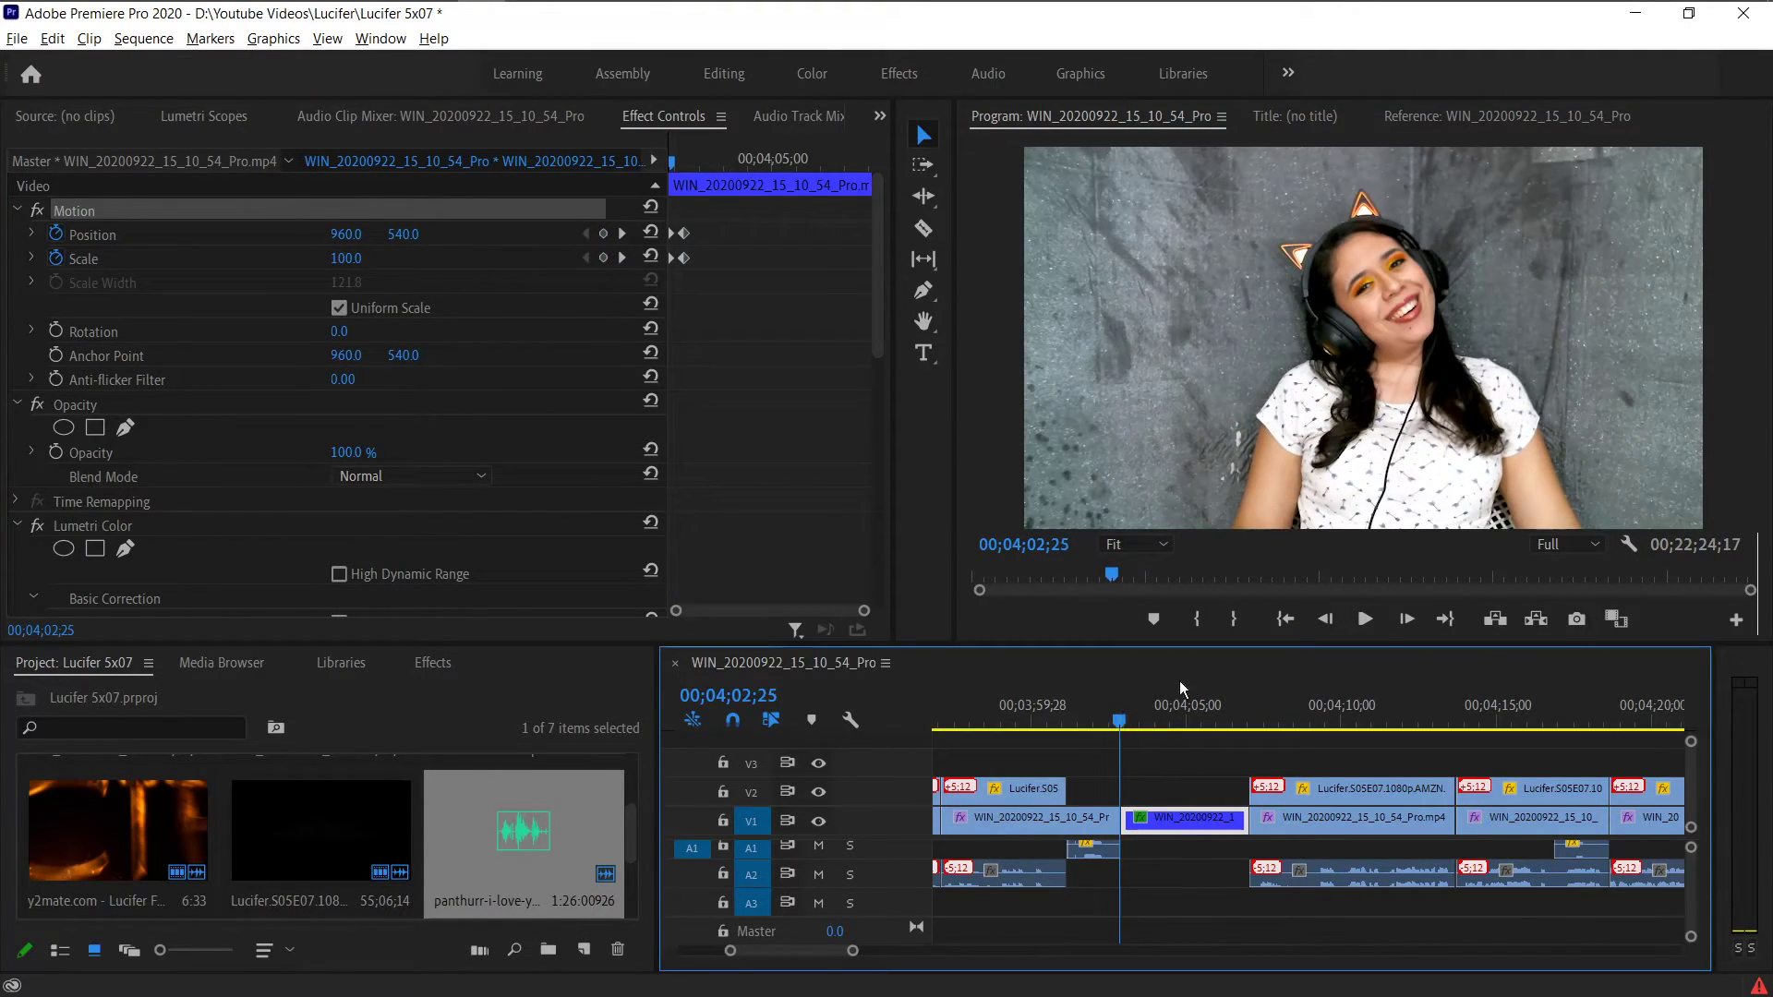
key("space")
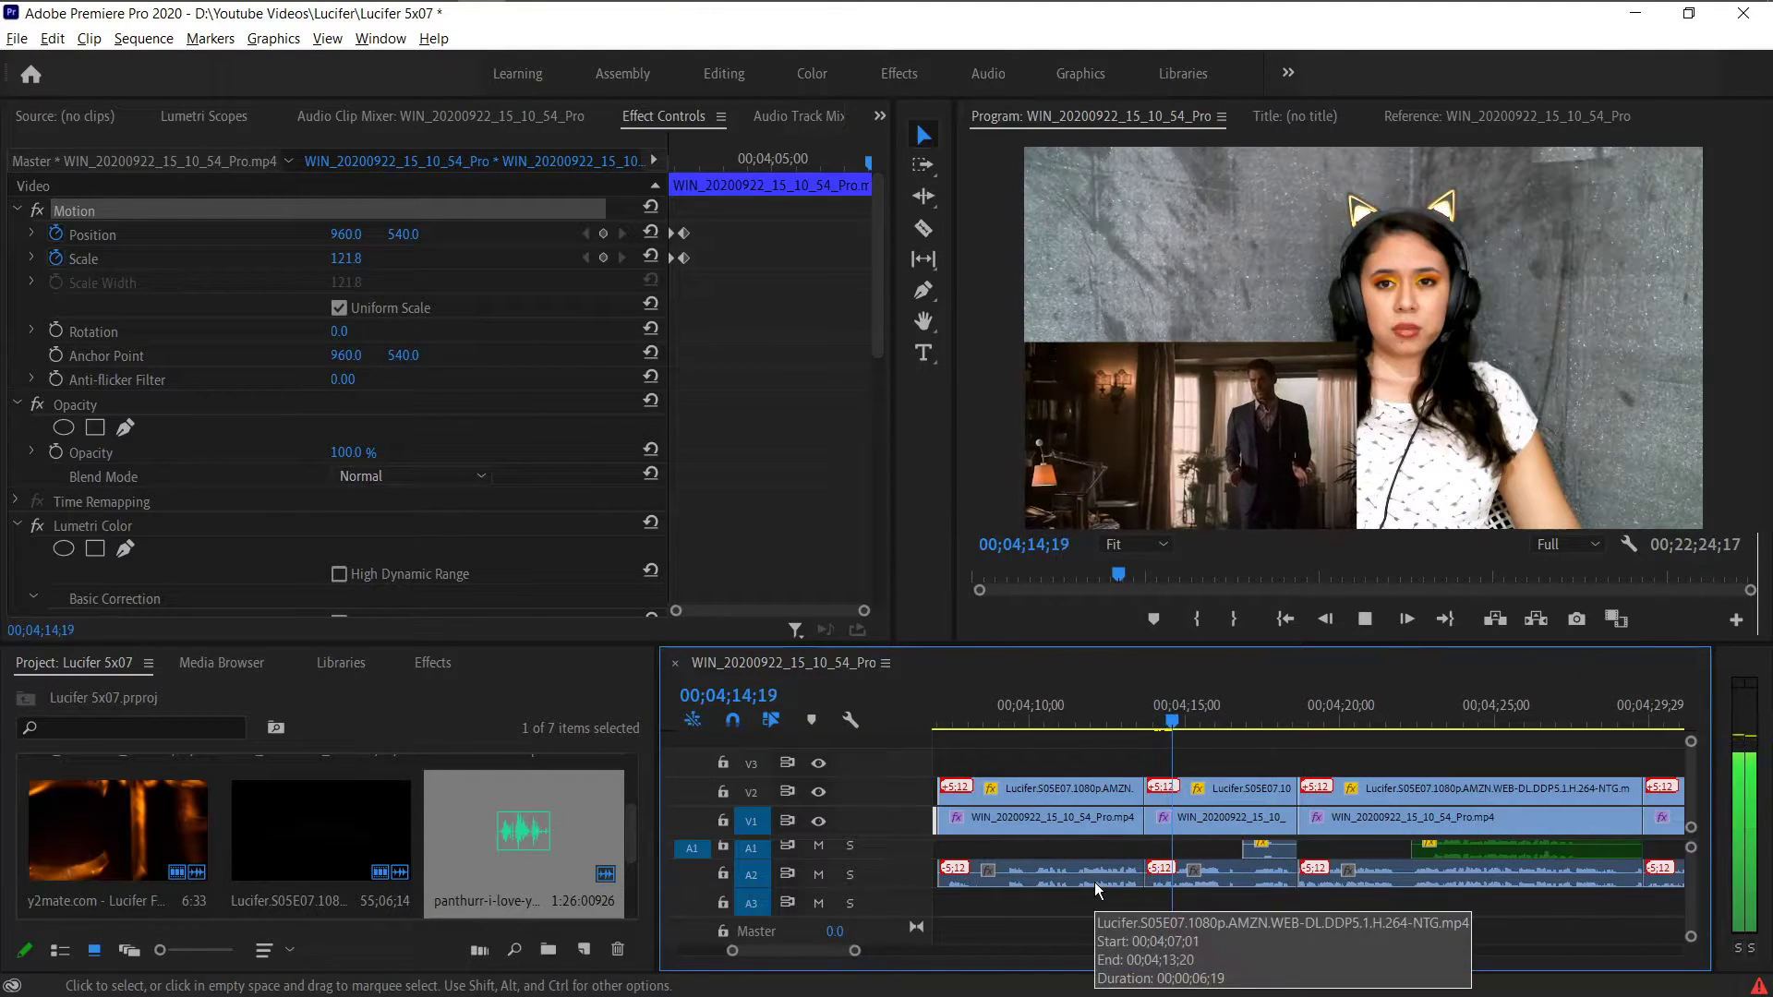
key("c")
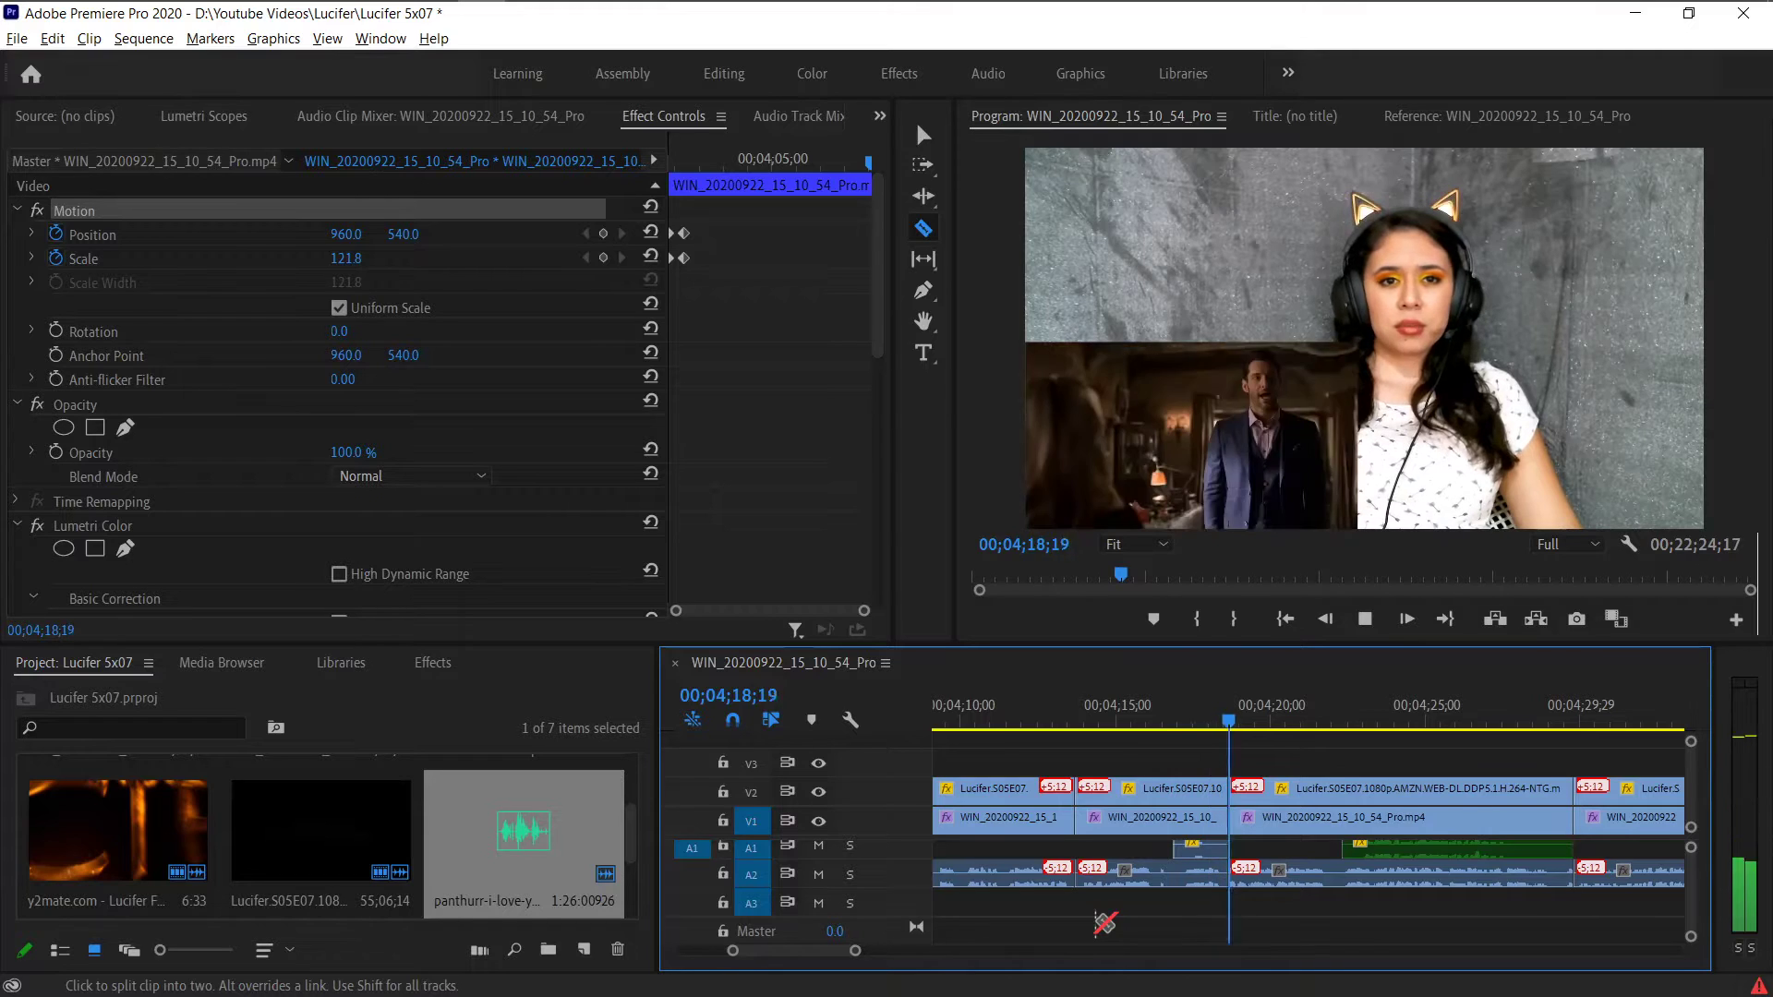
key("v")
left_click(1336, 793)
key("c")
left_click(1309, 789)
key("v")
left_click(1335, 792)
key("Delete")
scroll(1334, 789, "down", 3)
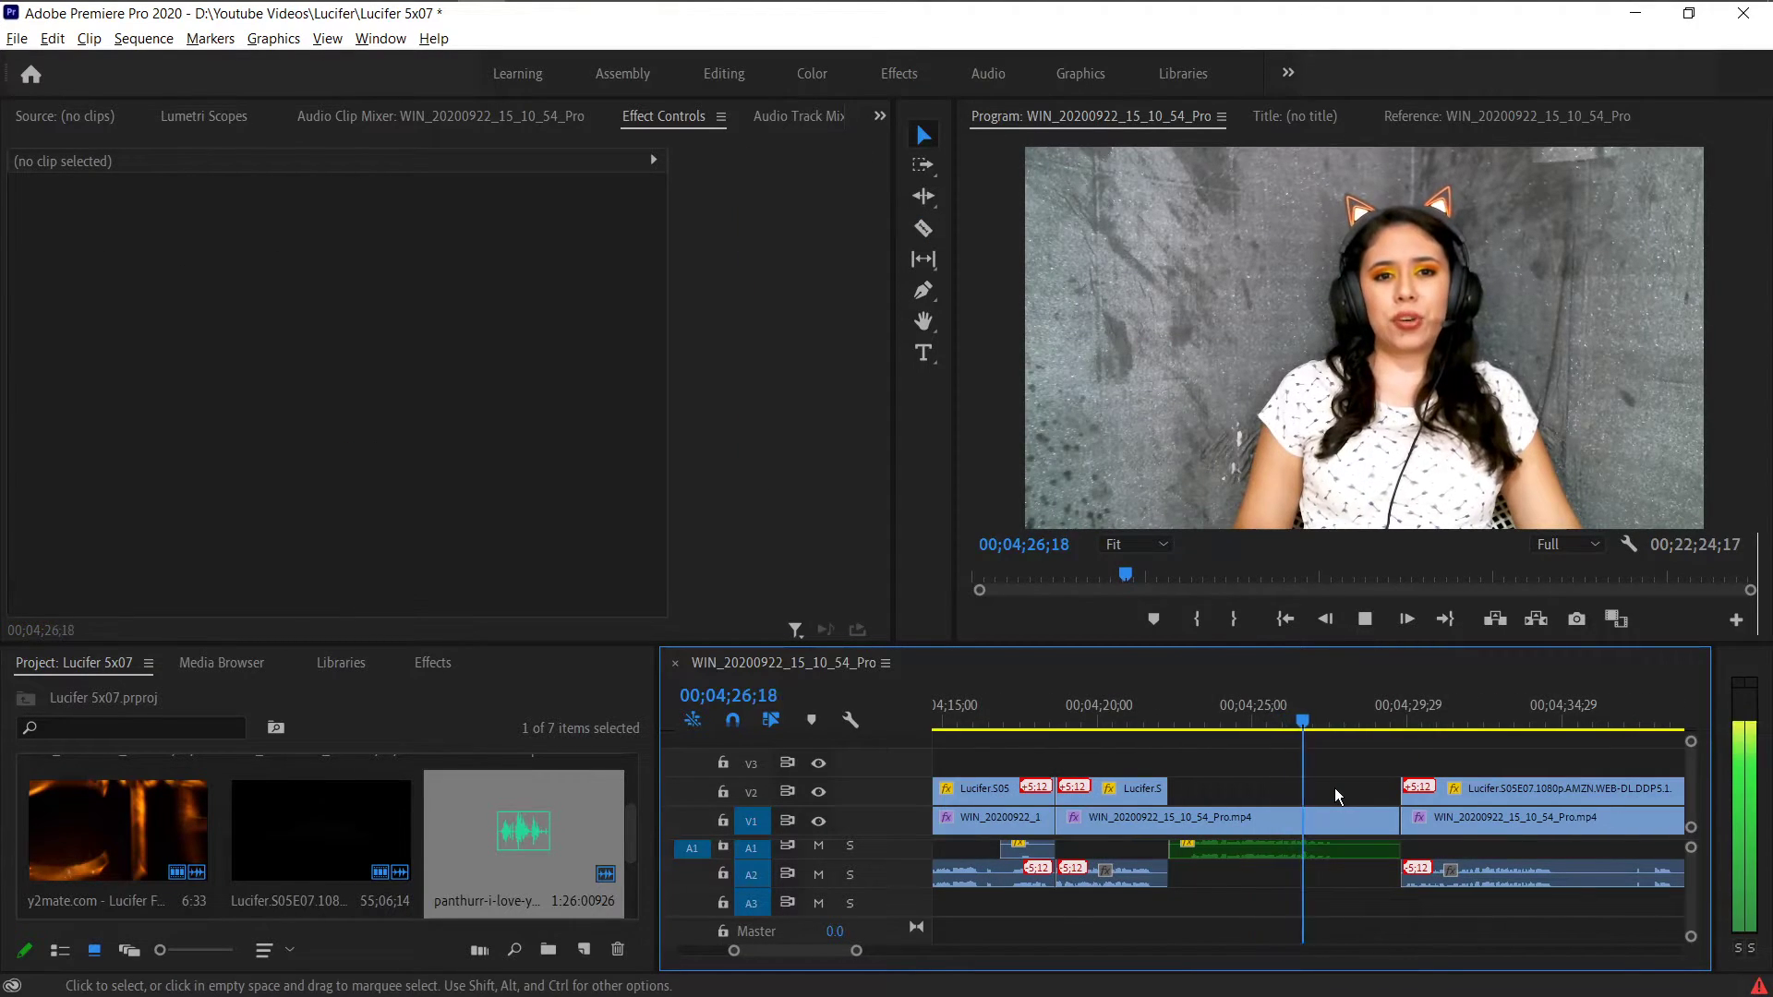
- Split the Lucifer overlay clip on V2 at 00;04;35;07 and play on from the cut
key("c")
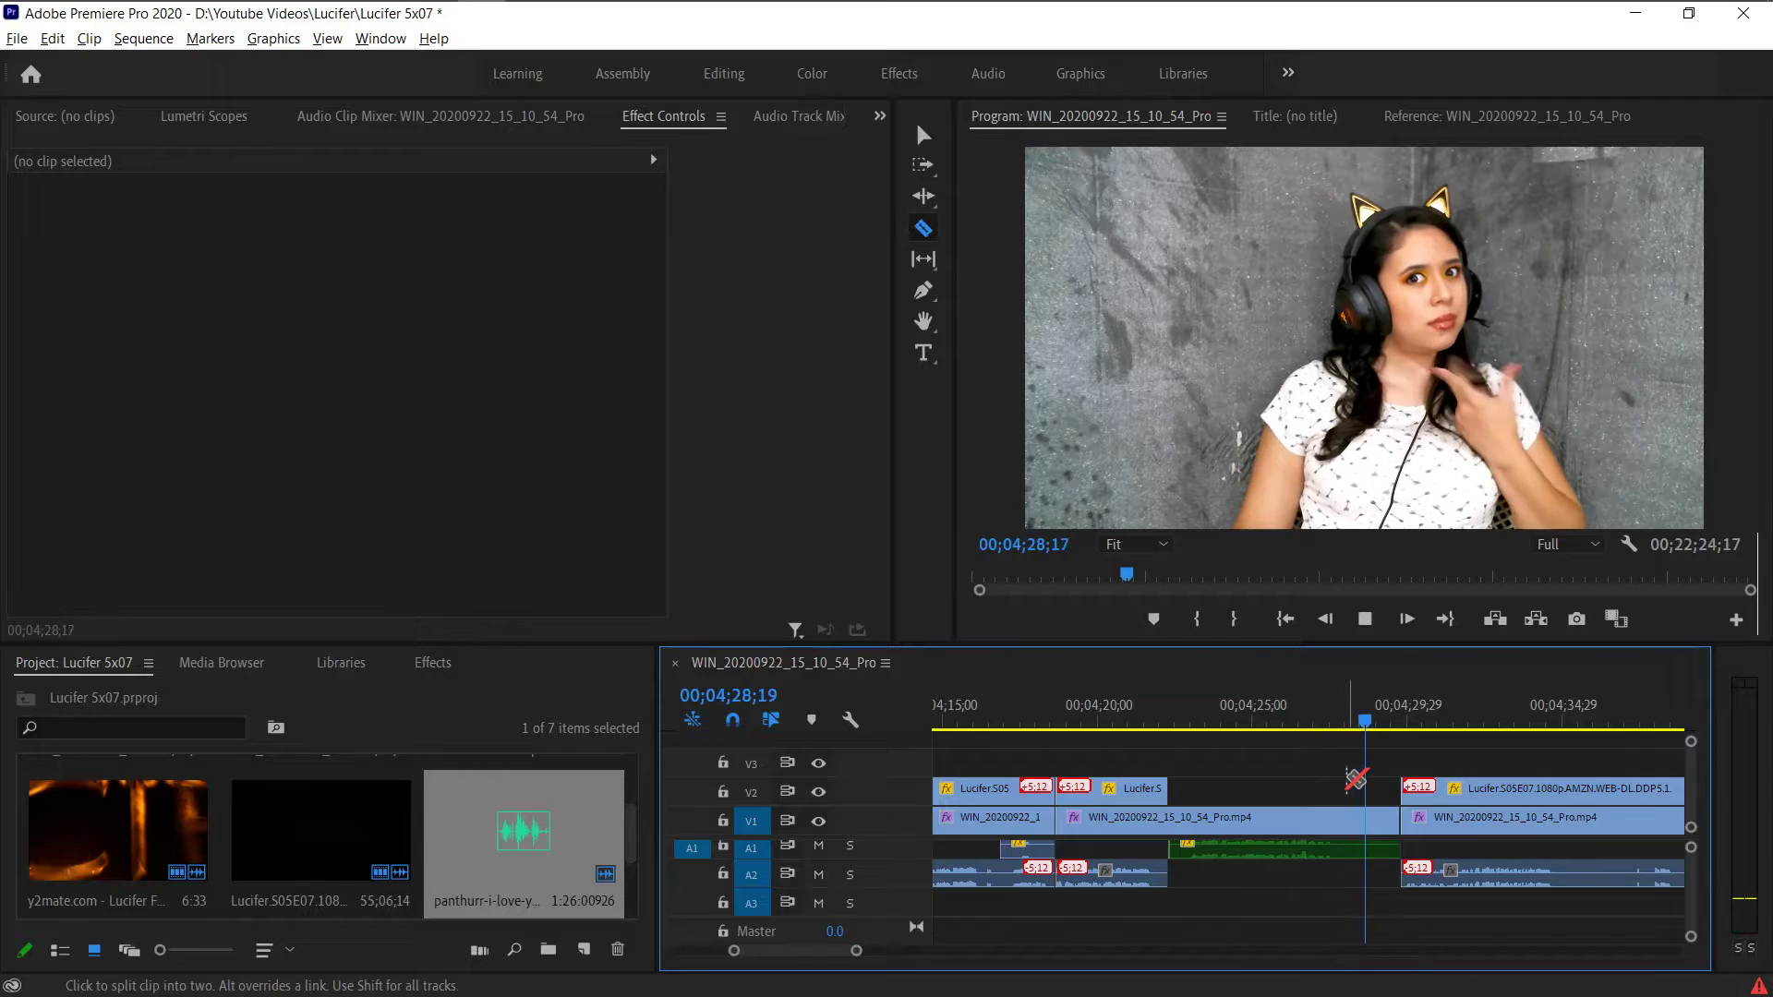
scroll(1311, 783, "down", 5)
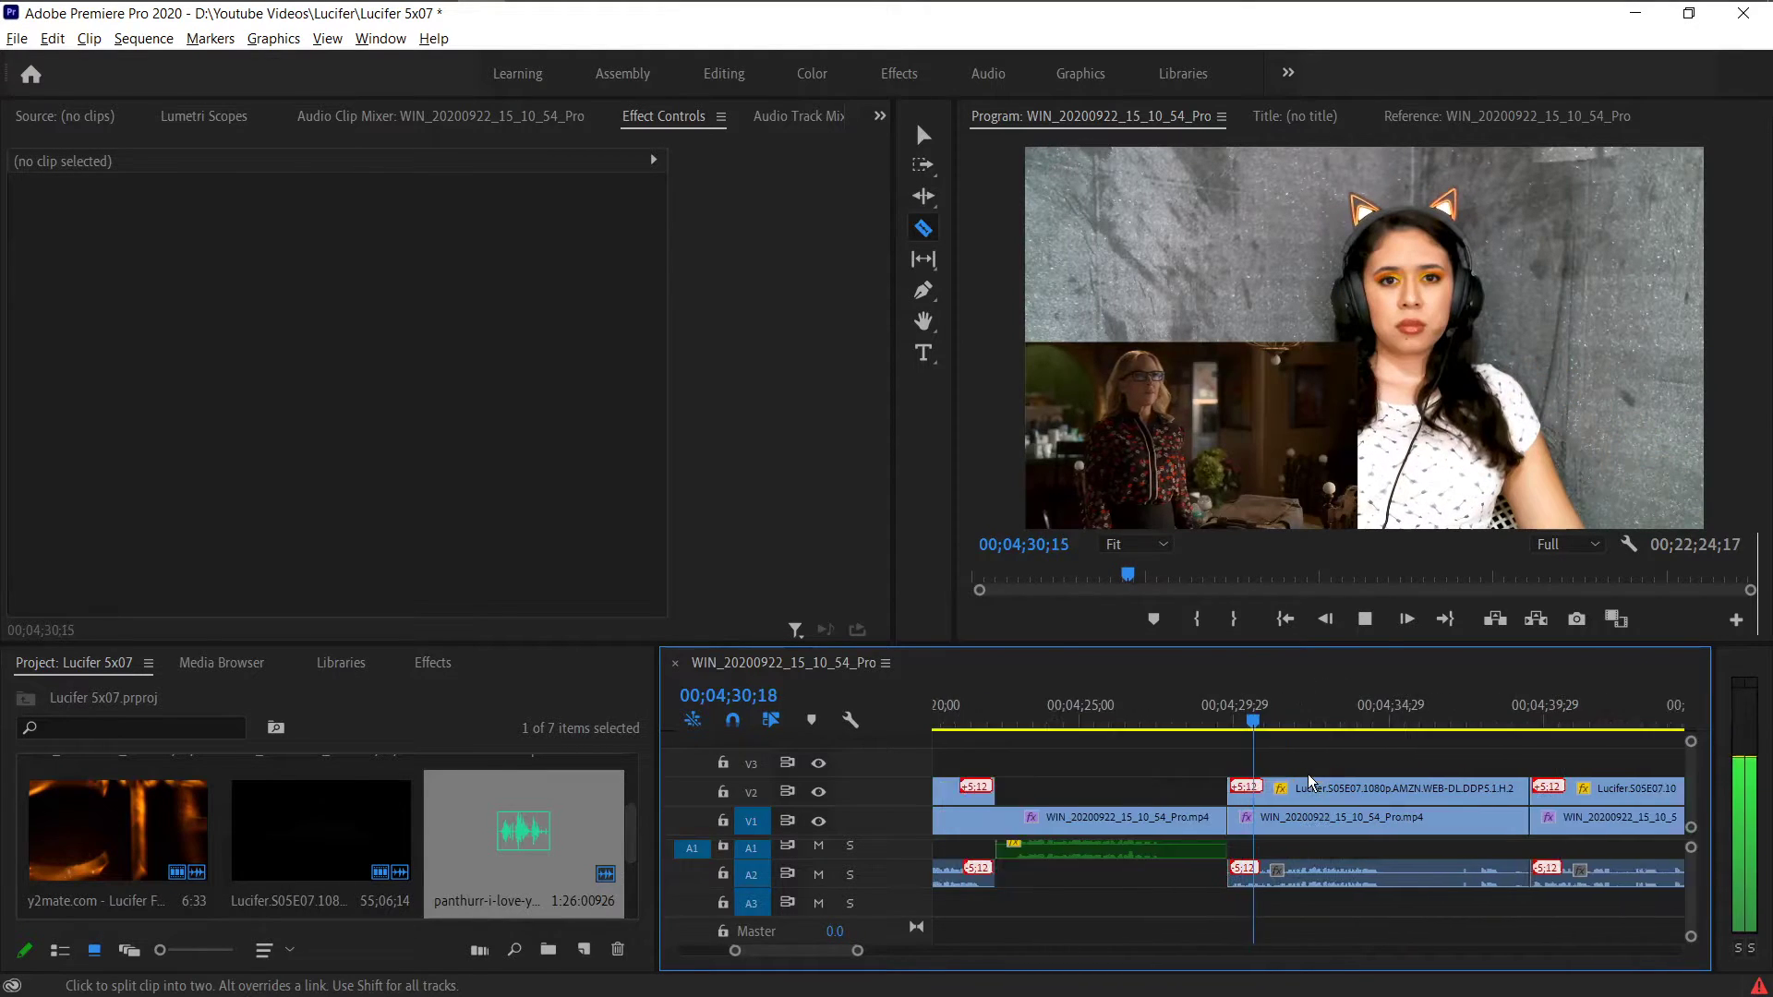
scroll(1312, 782, "down", 3)
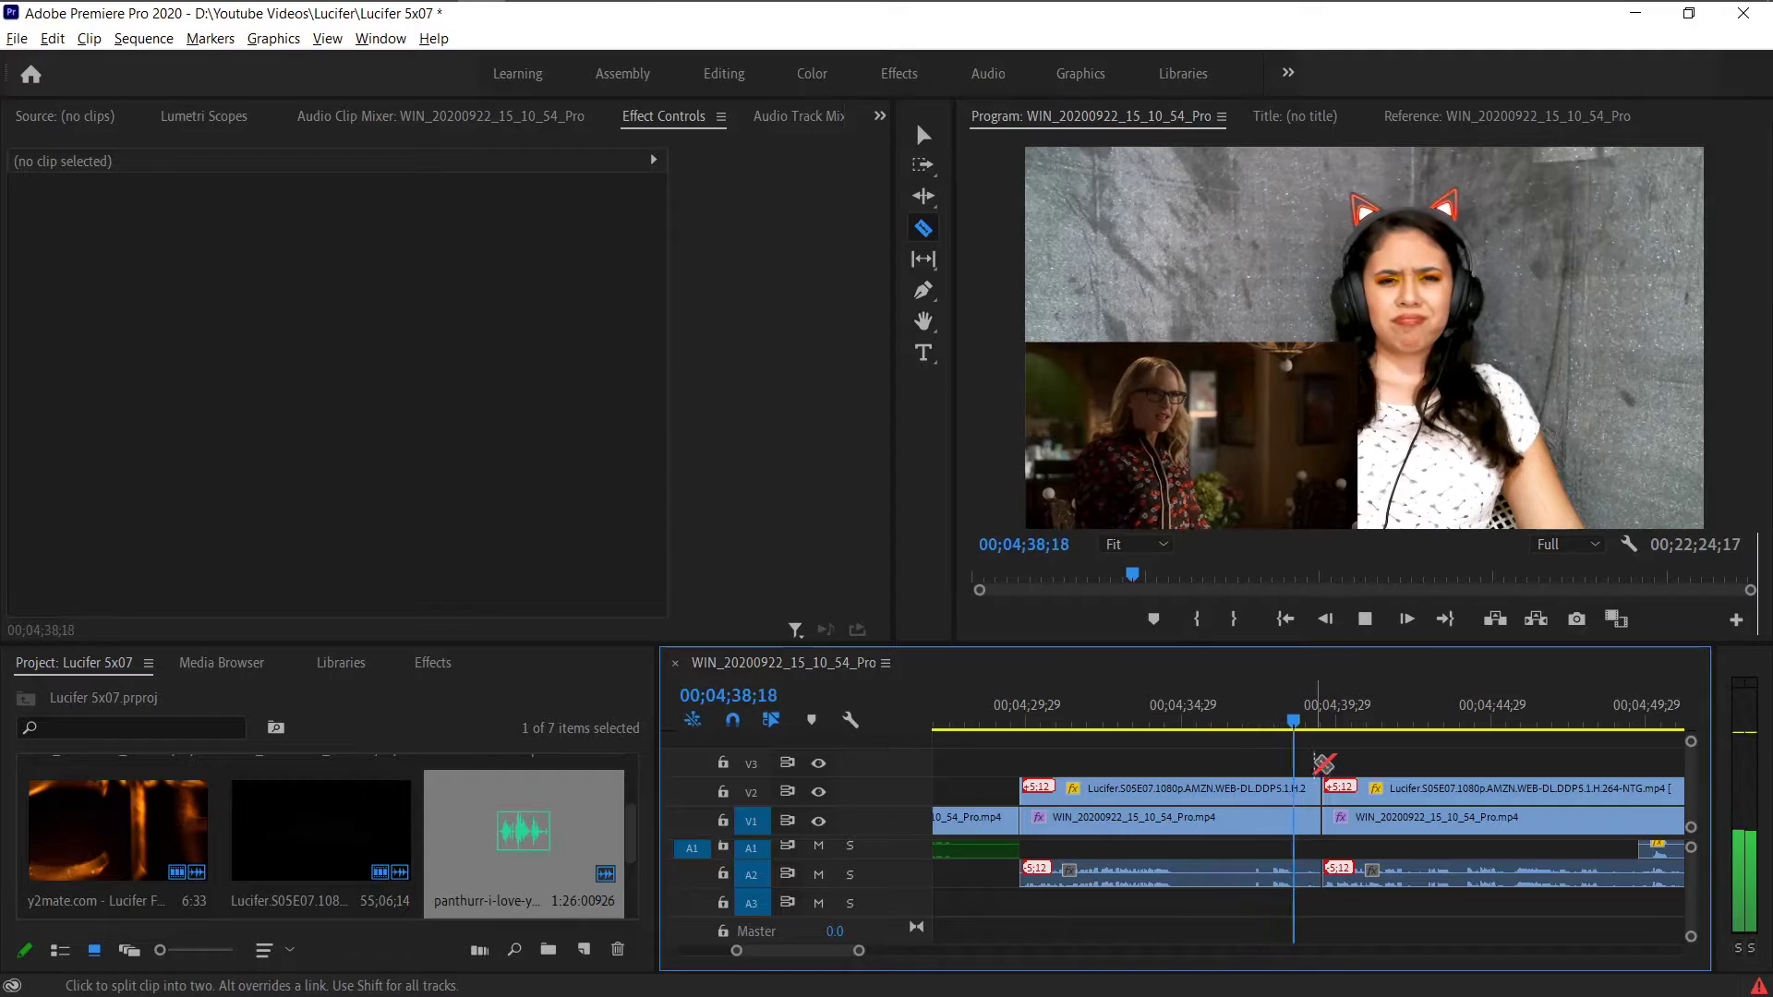
left_click(1191, 721)
left_click(1190, 790)
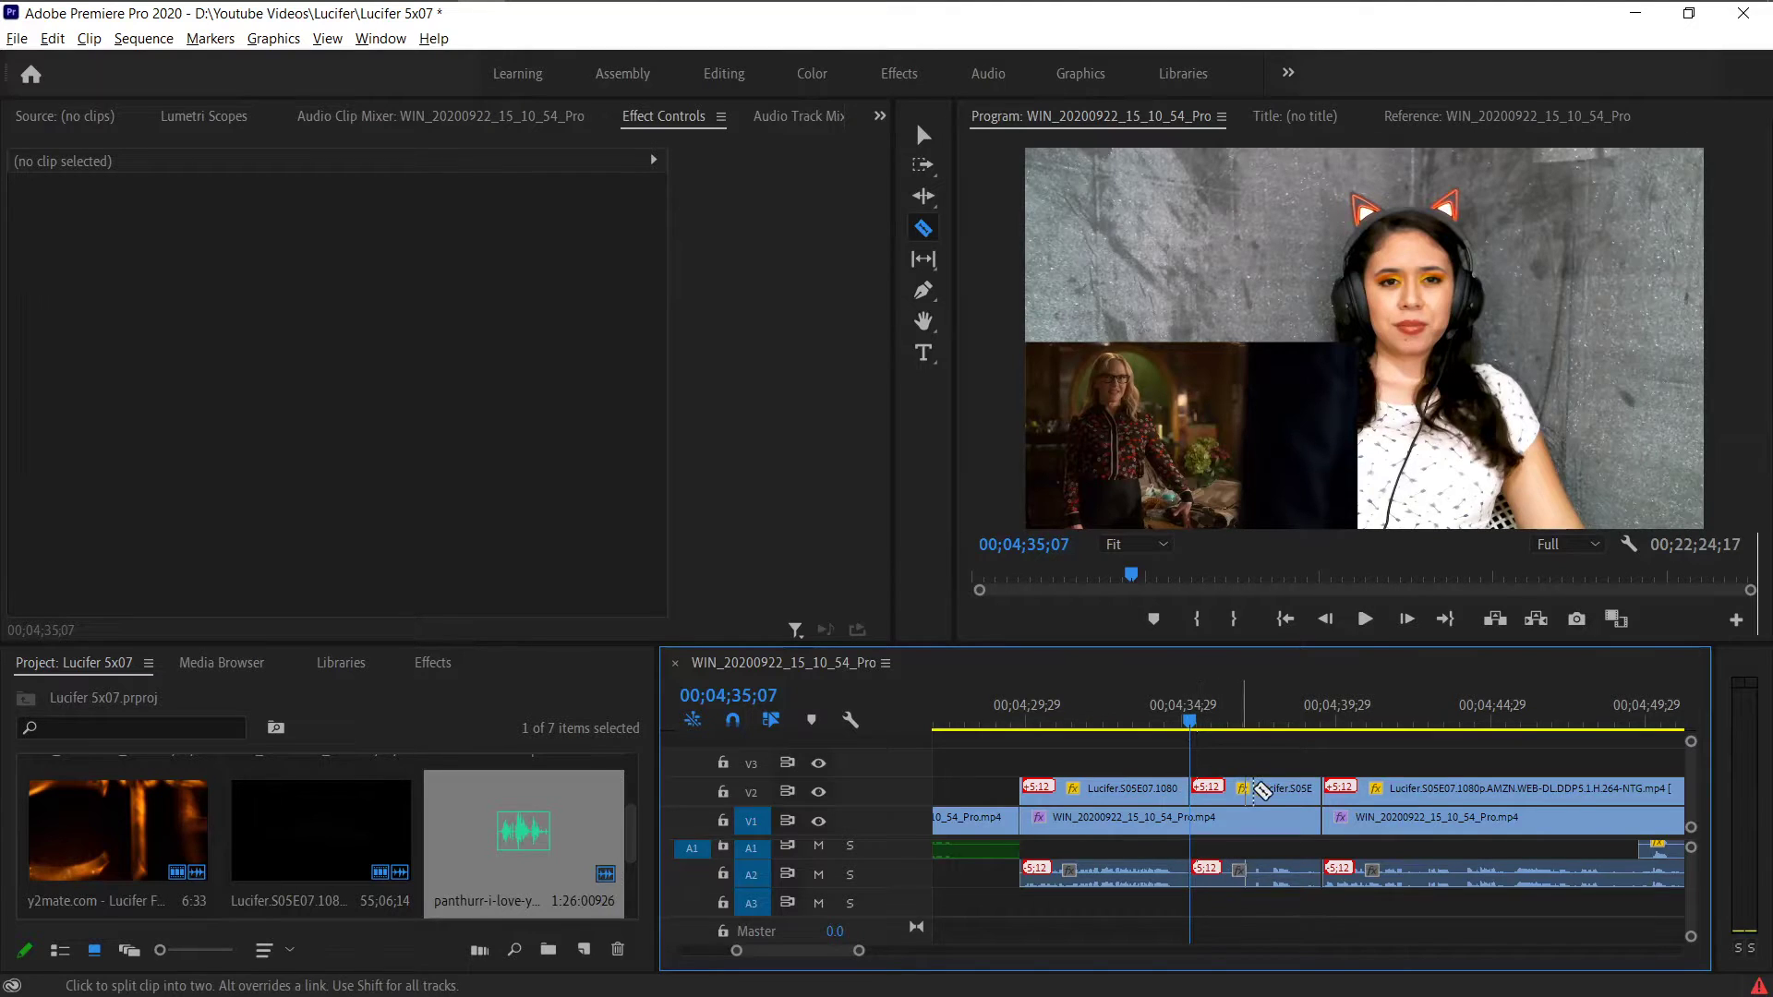
left_click(1247, 720)
key("space")
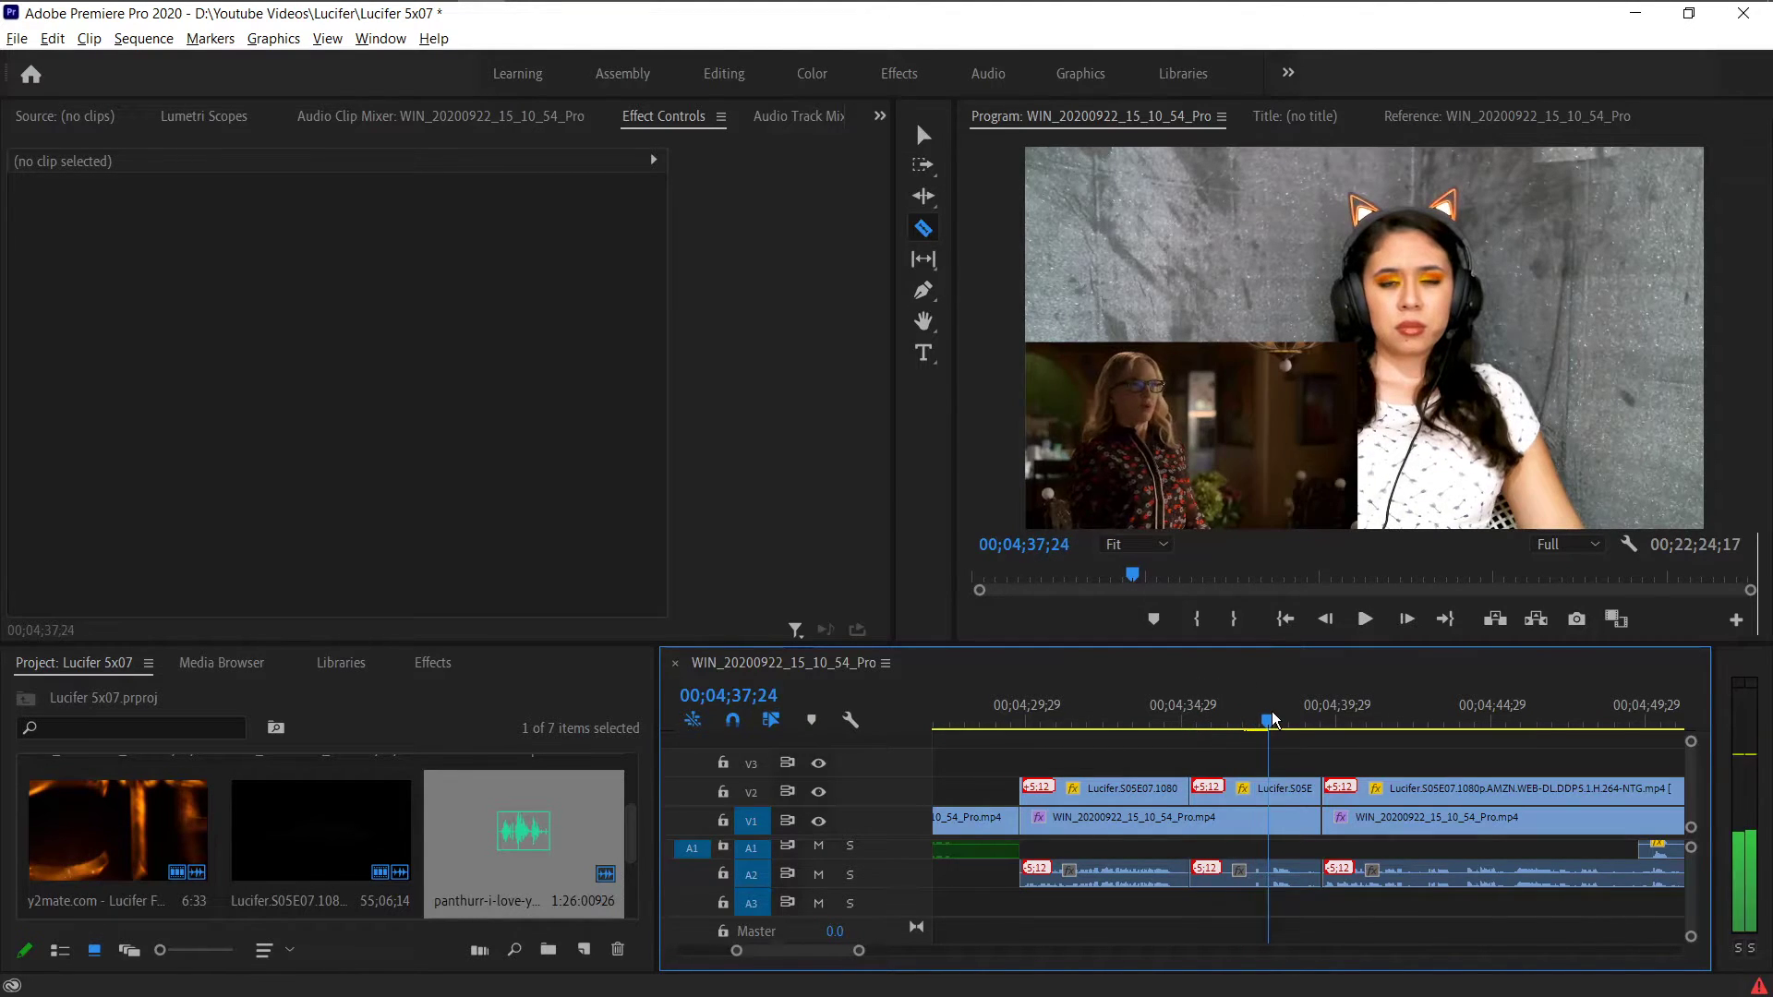
left_click(1251, 713)
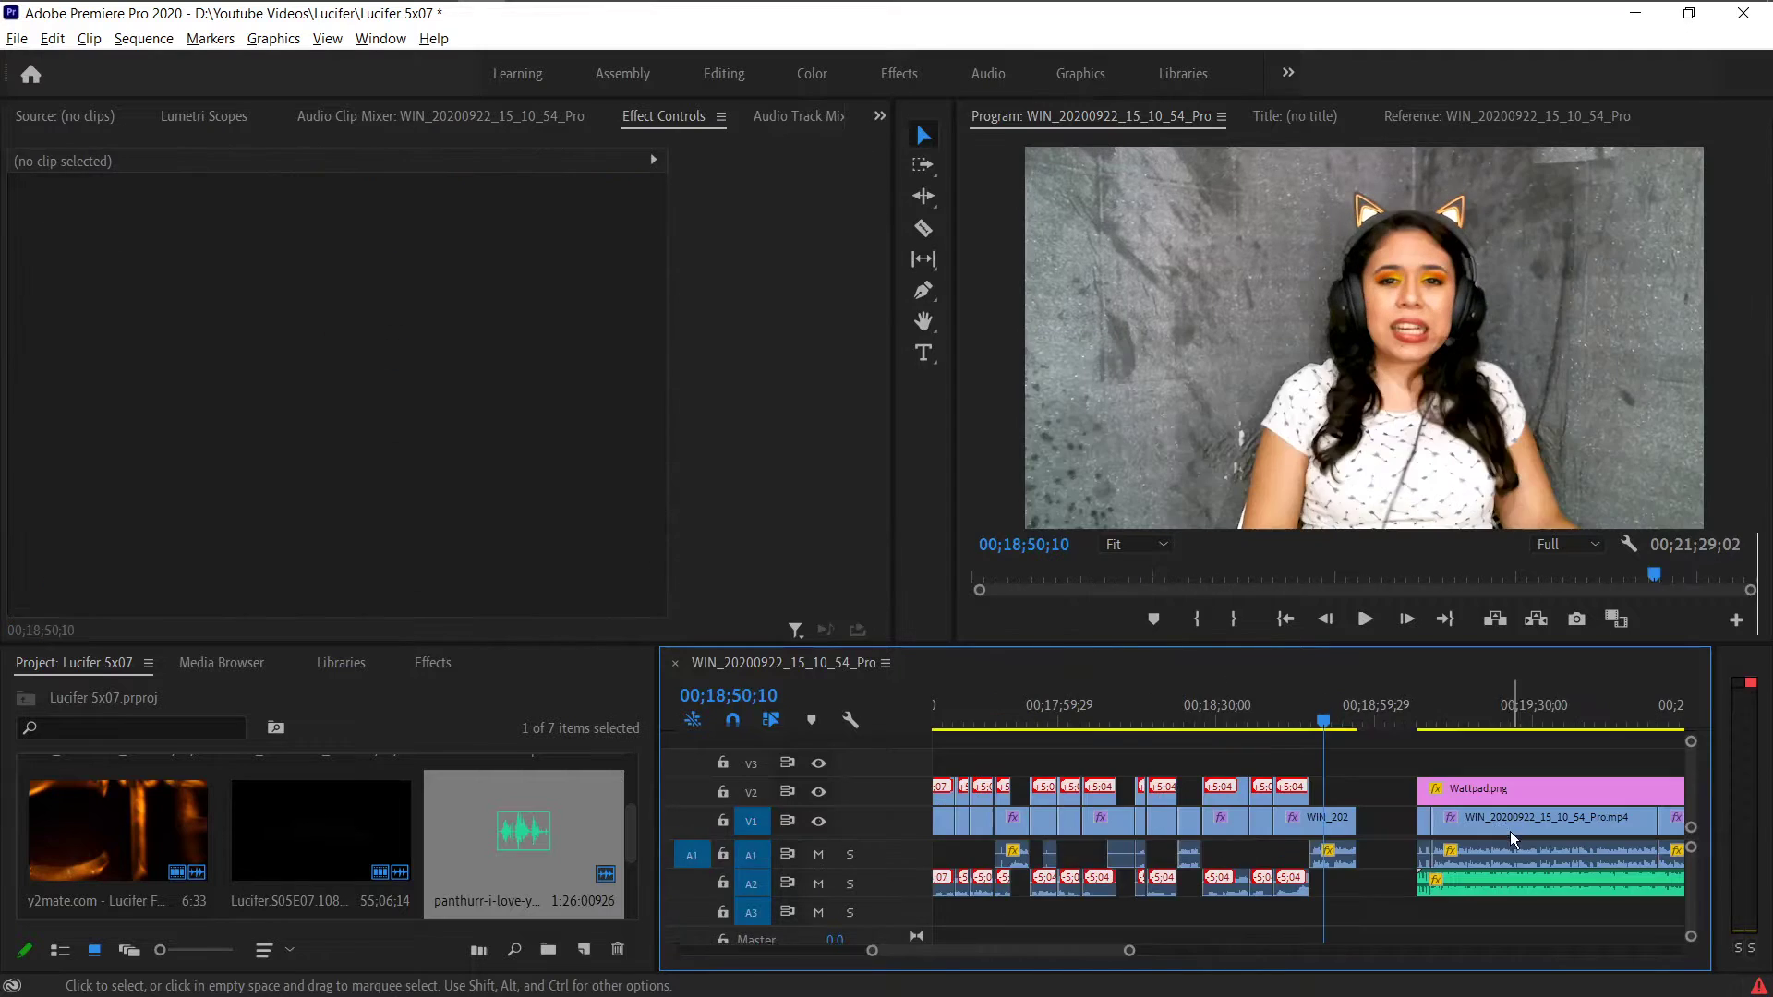
- Put the playhead at 00;02;50;06 in the empty stretch after the Wattpad.png section and select that gap on V1
left_click(1326, 700)
scroll(1273, 744, "up", 12)
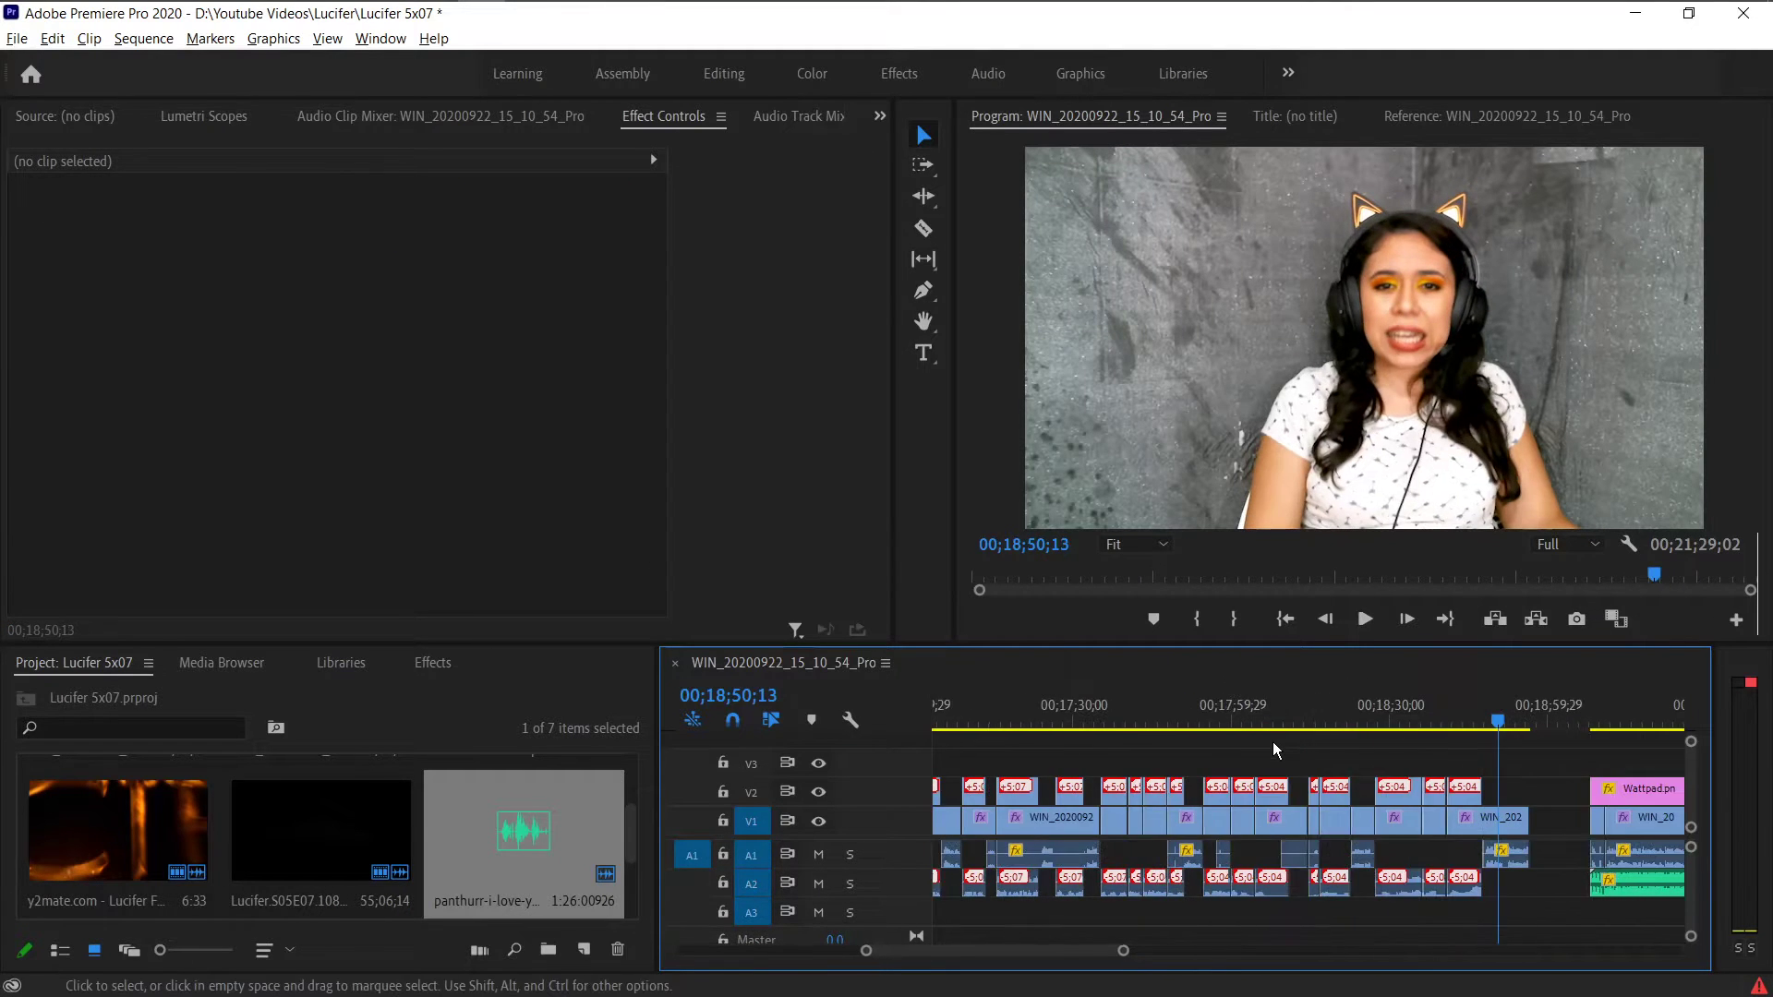
scroll(1272, 744, "up", 15)
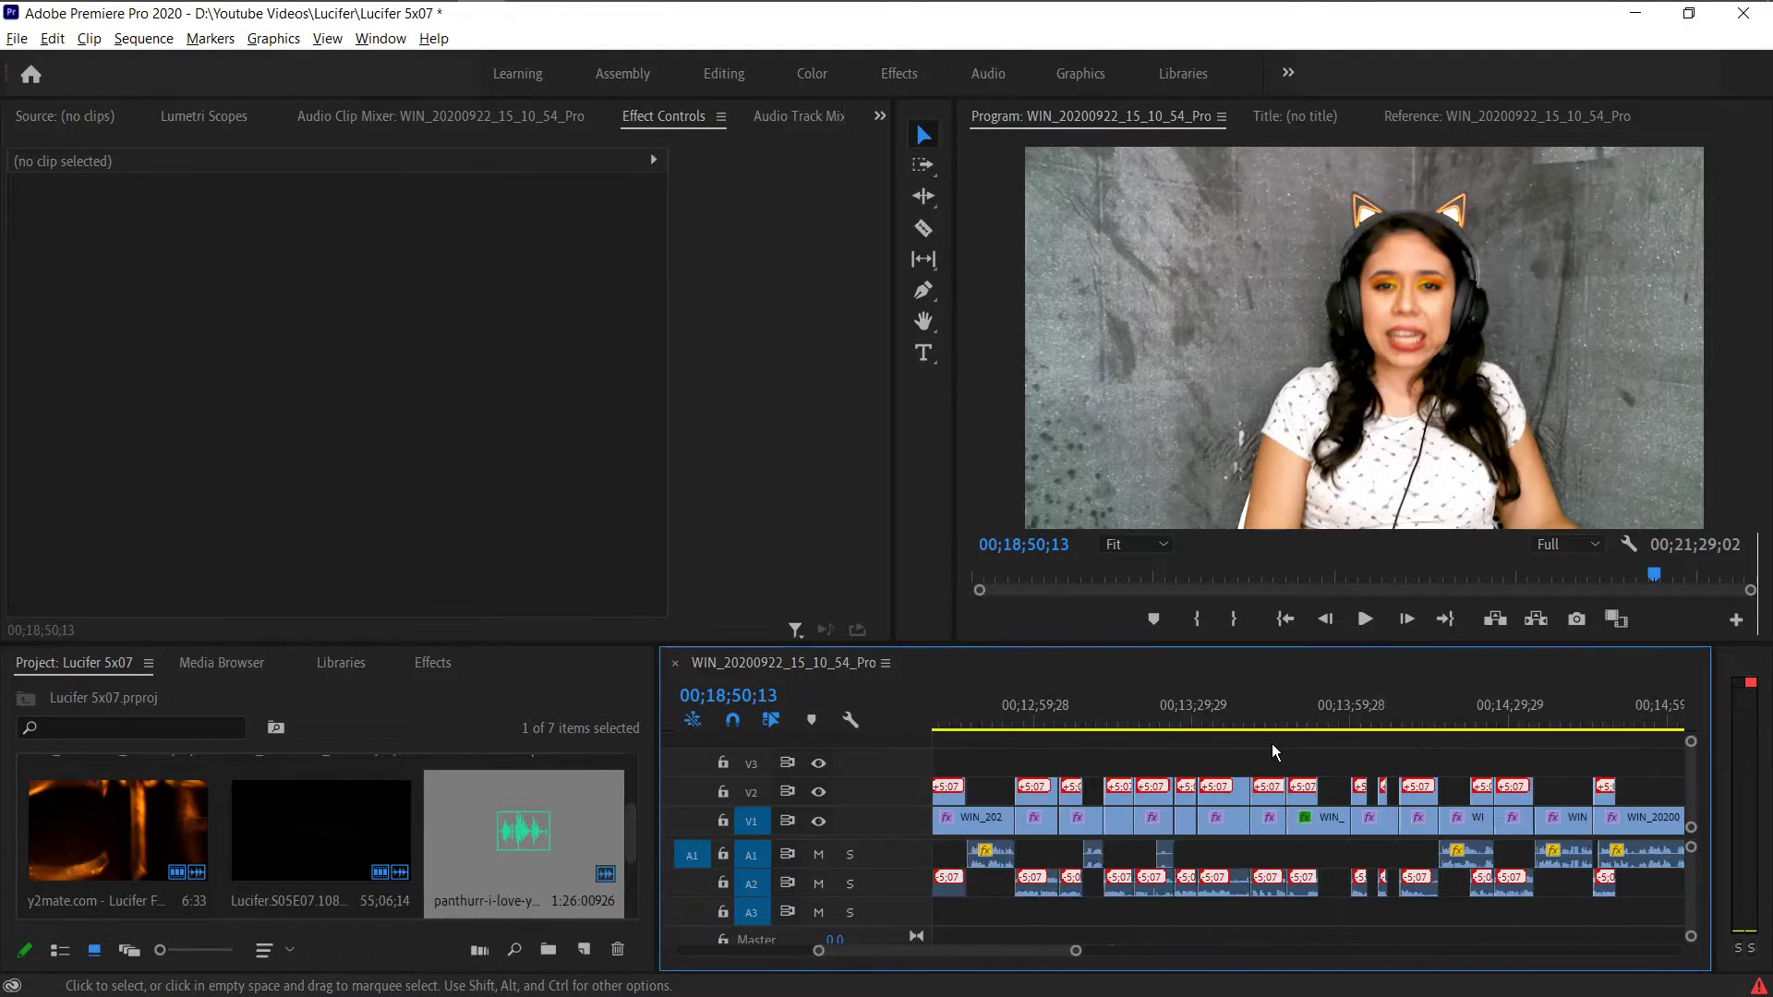
scroll(1271, 745, "up", 15)
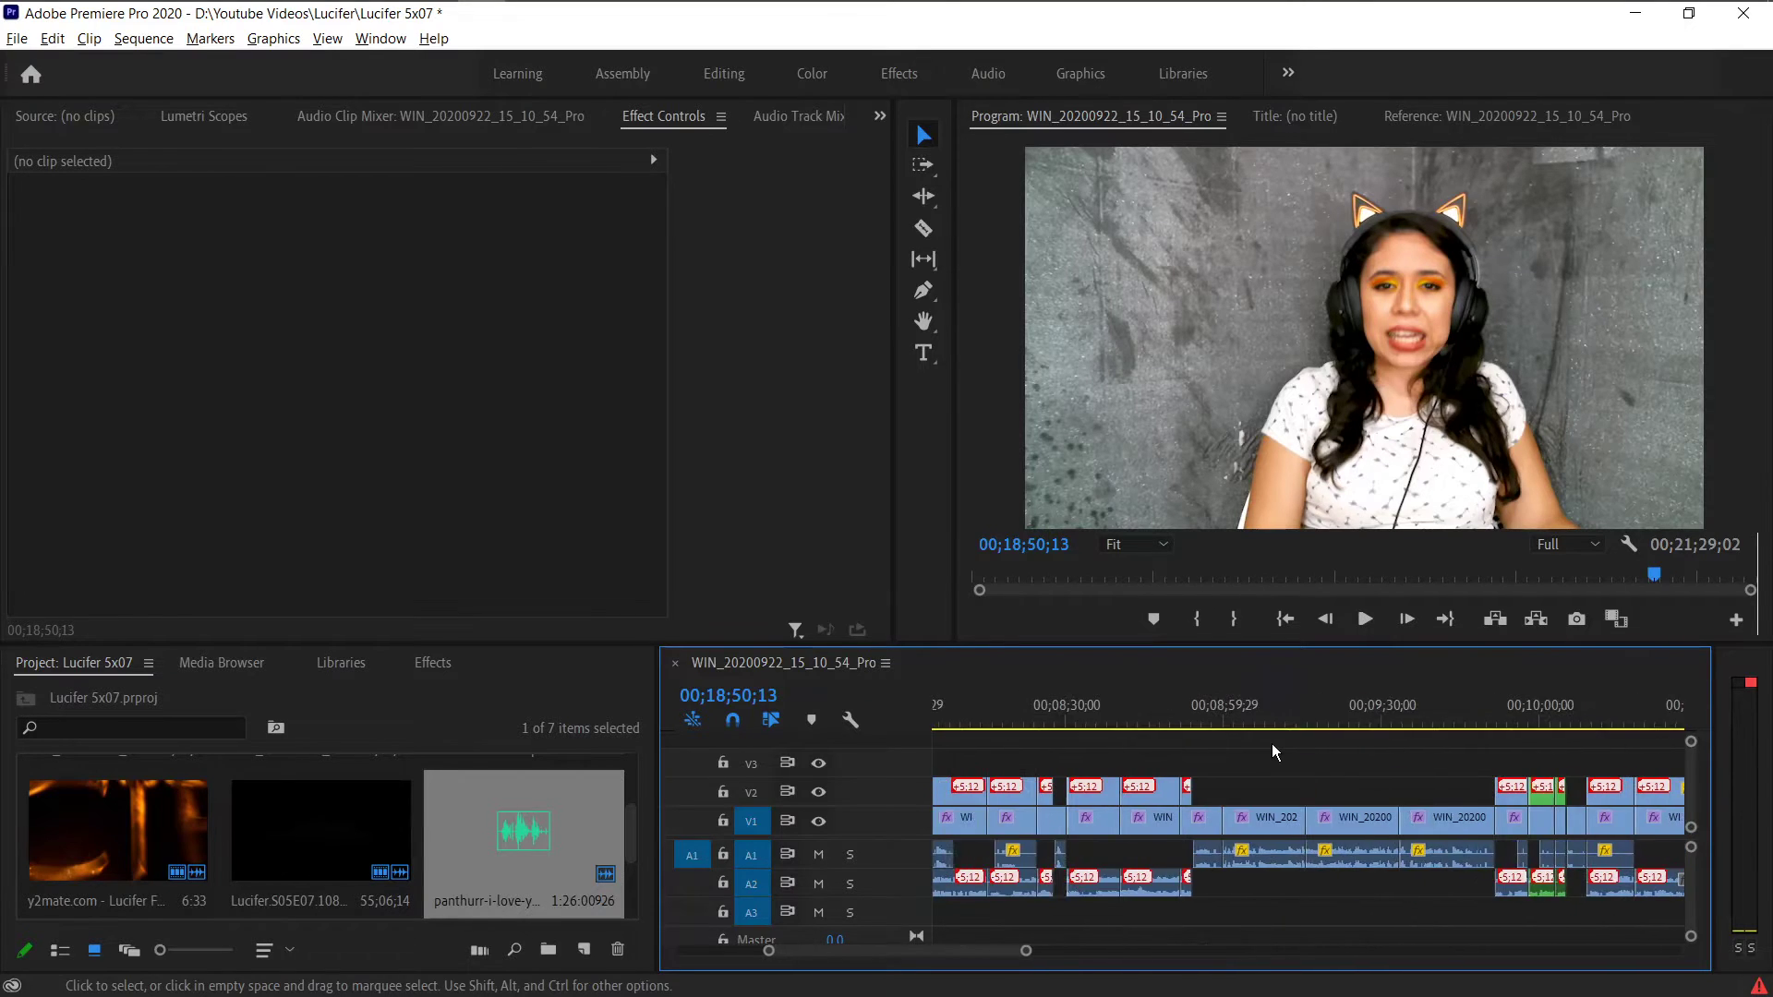
scroll(1271, 744, "up", 15)
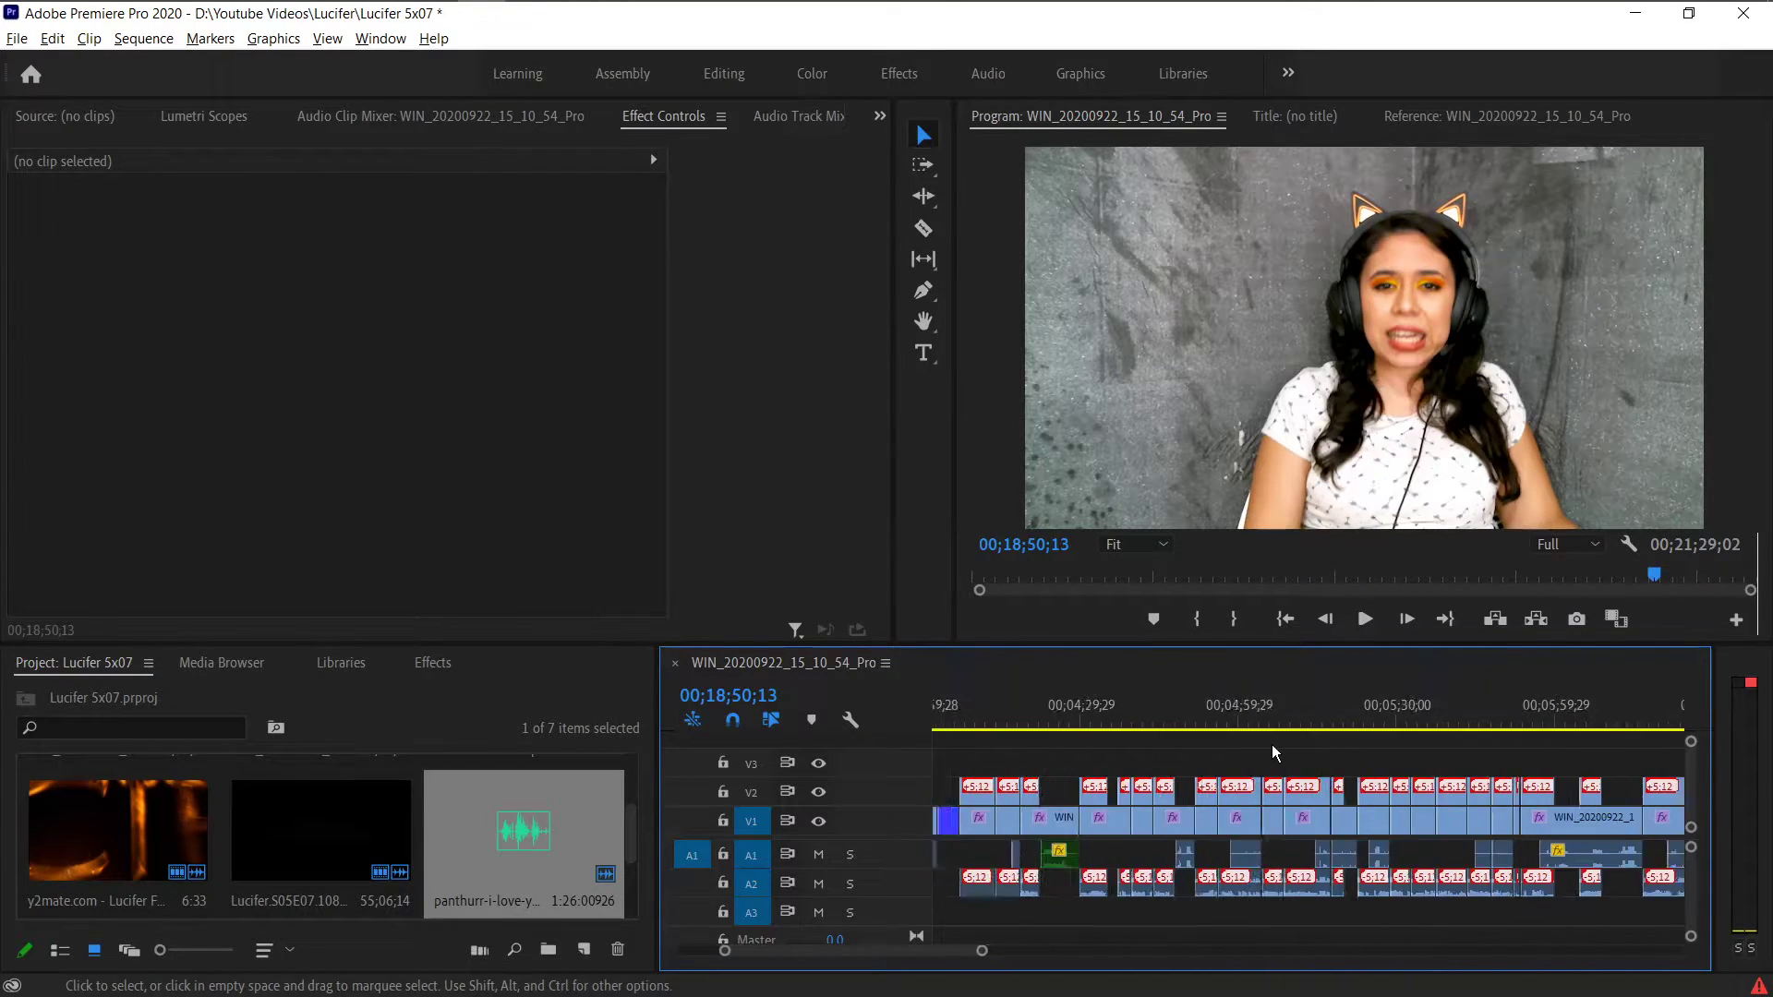
left_click(1178, 716)
left_click(1121, 828)
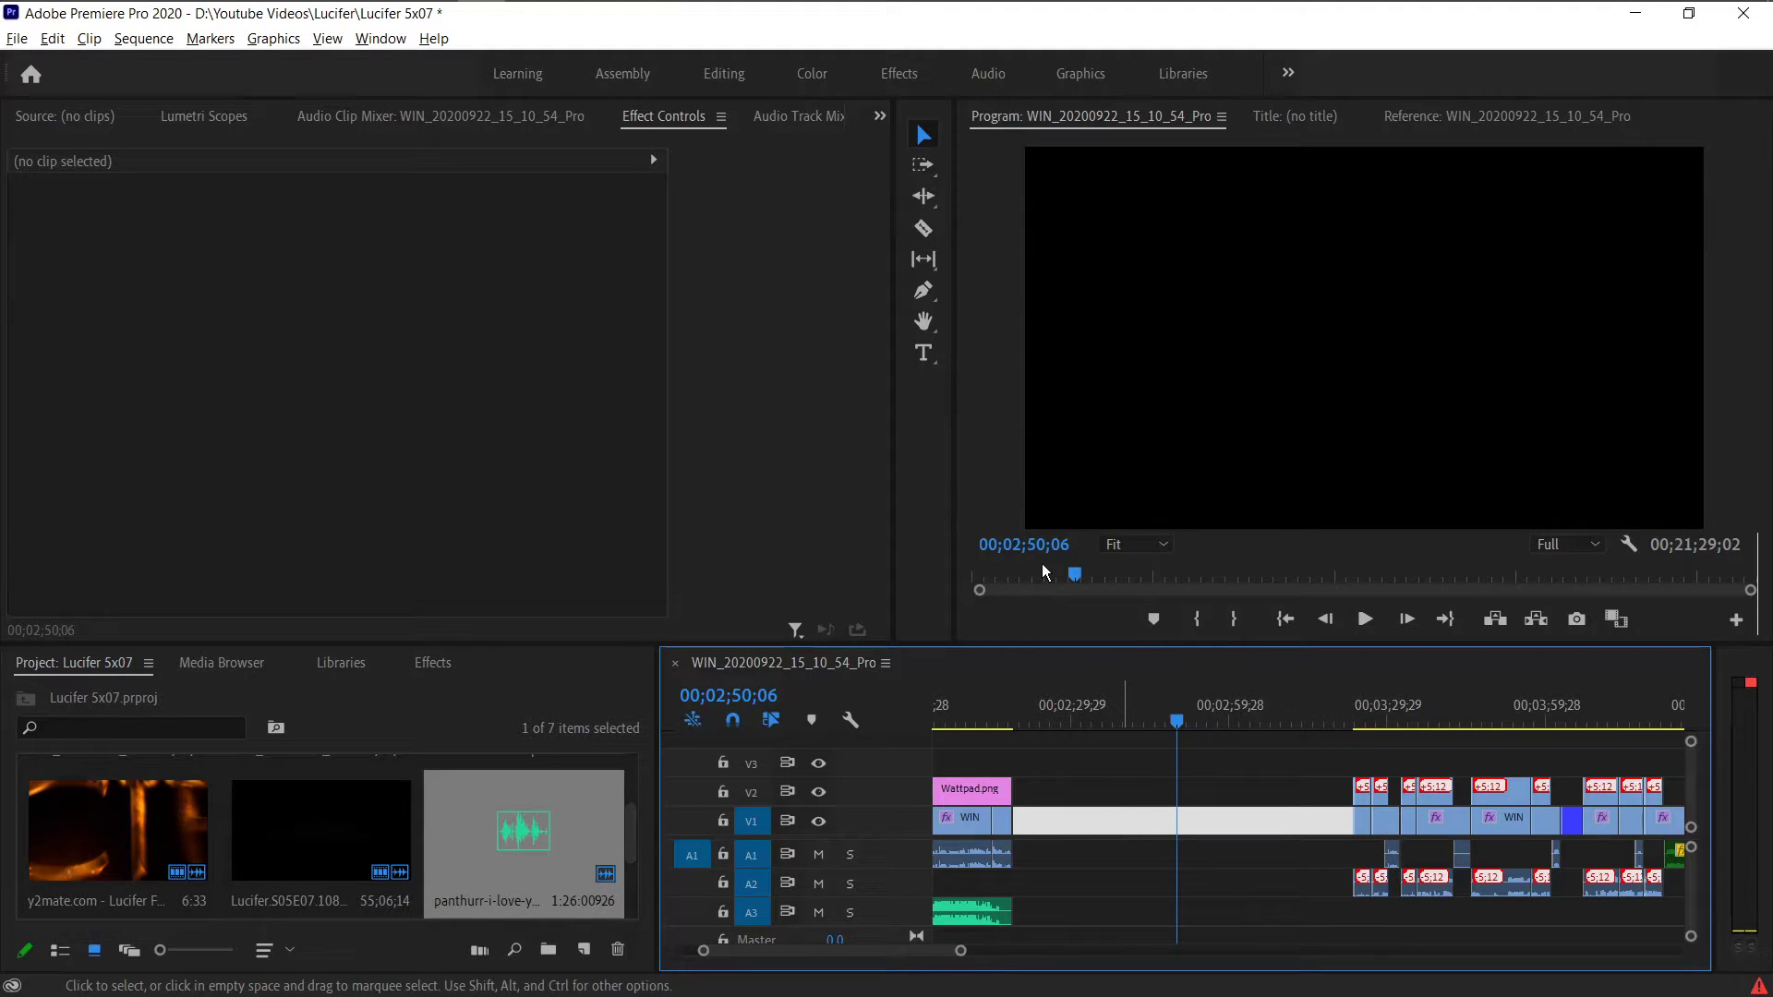
- Import Subscribe - 29881.mp4 and footer-patreon.png from the Youtube Videos folder
key("ctrl+i")
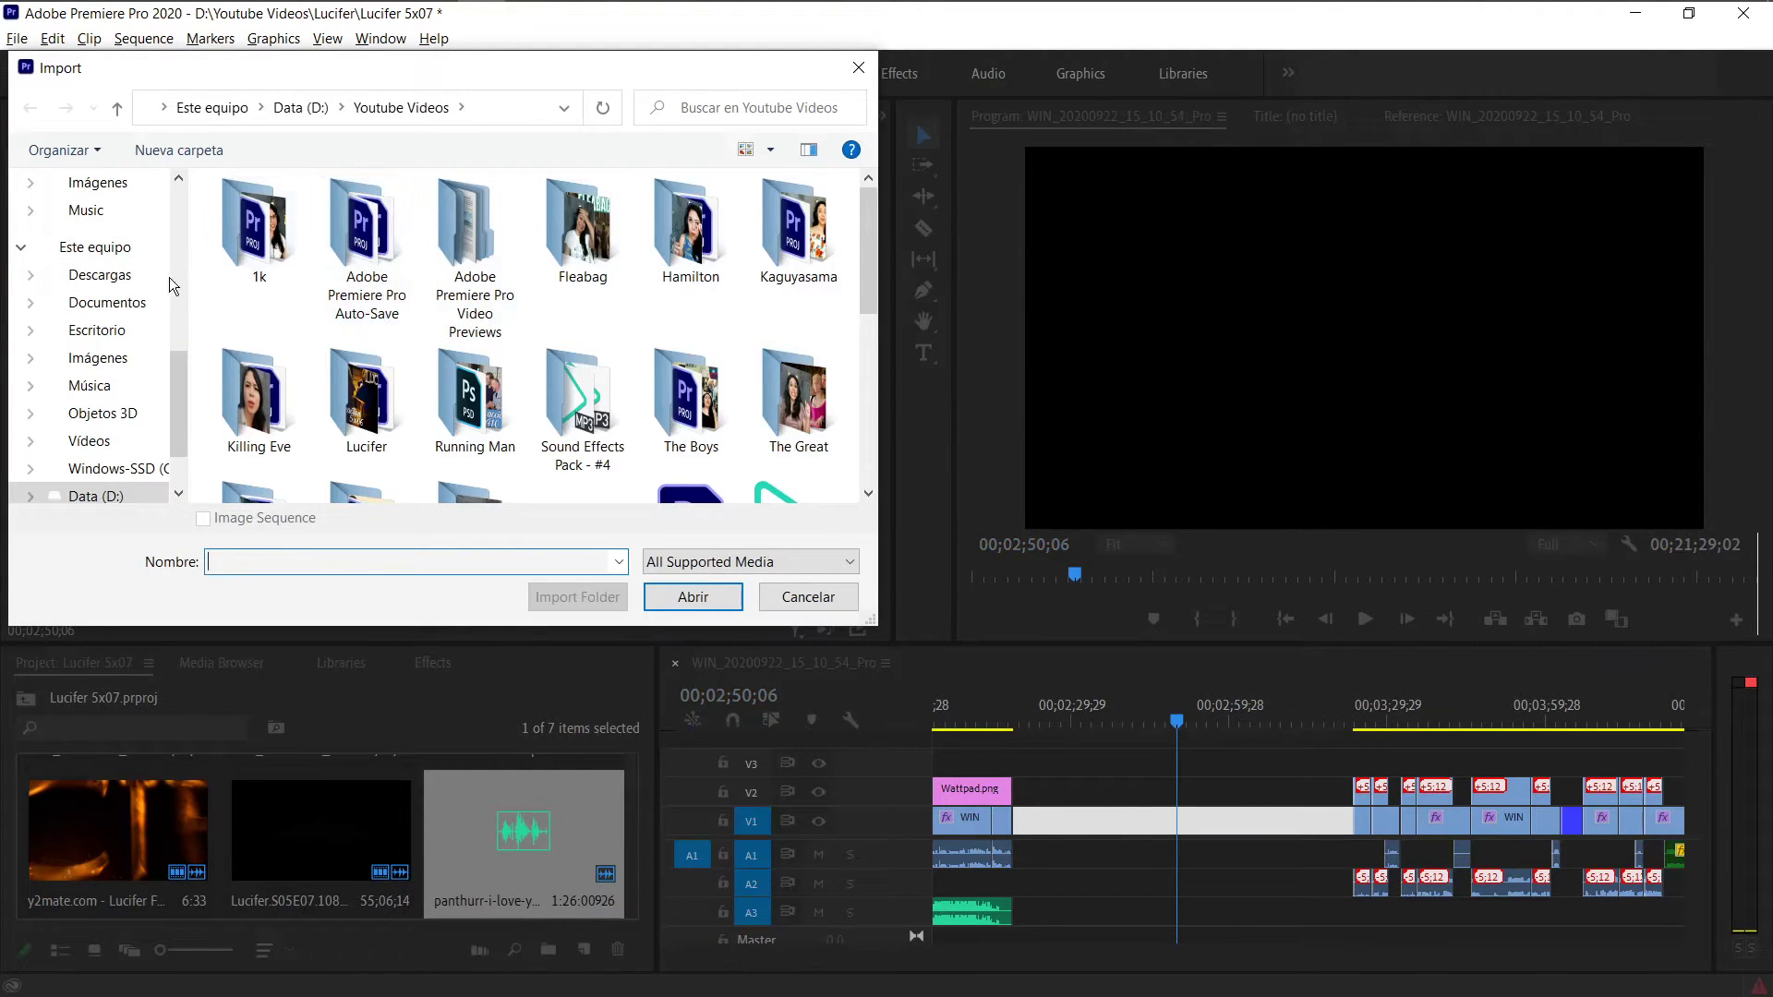
left_click(164, 389)
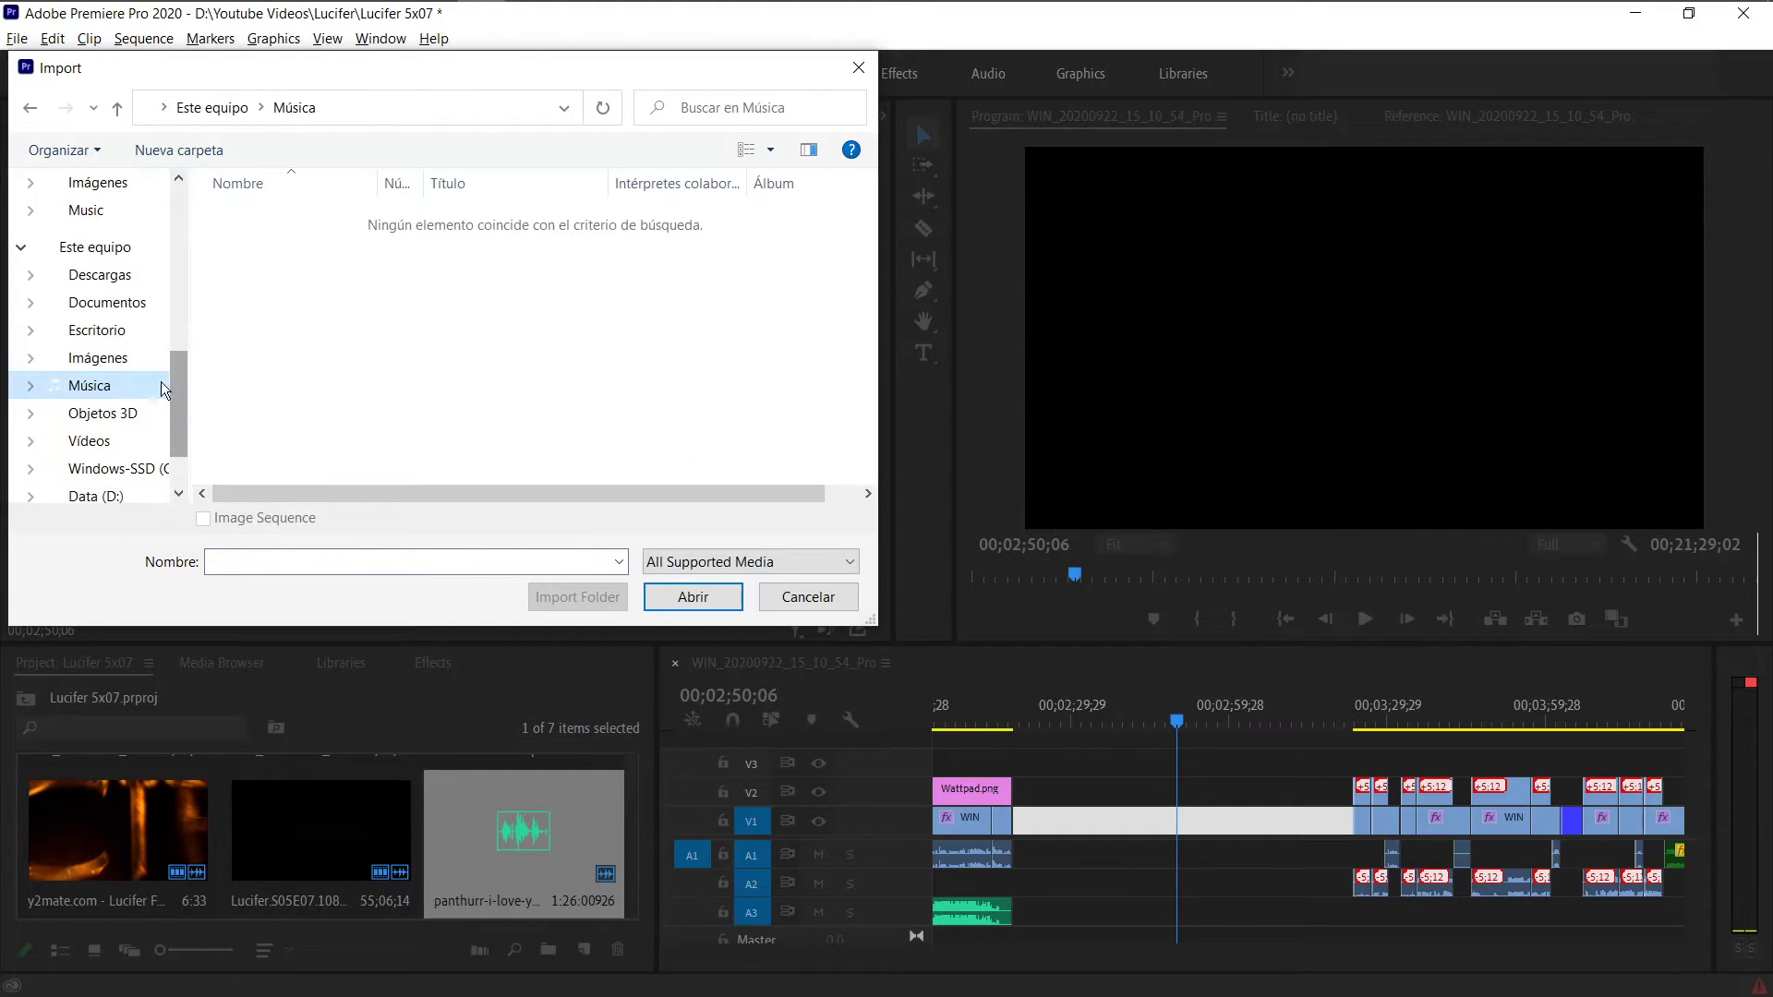
key("alt+Left")
scroll(617, 342, "down", 5)
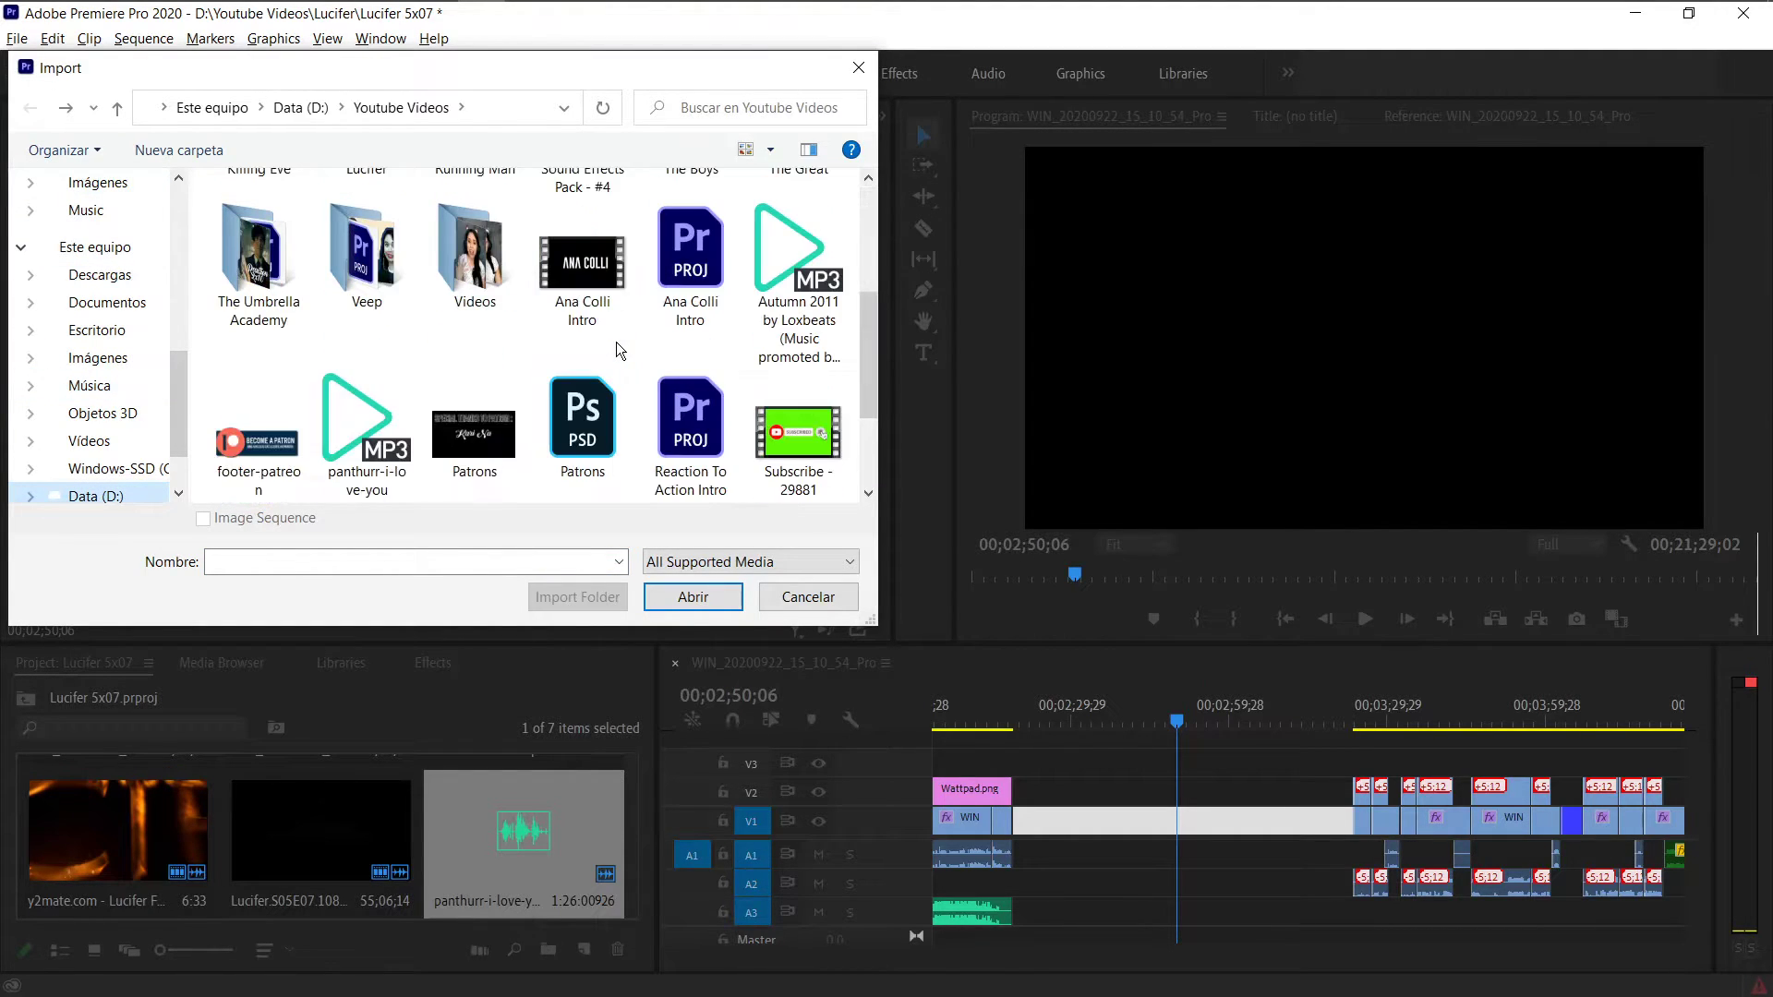
left_click(798, 338)
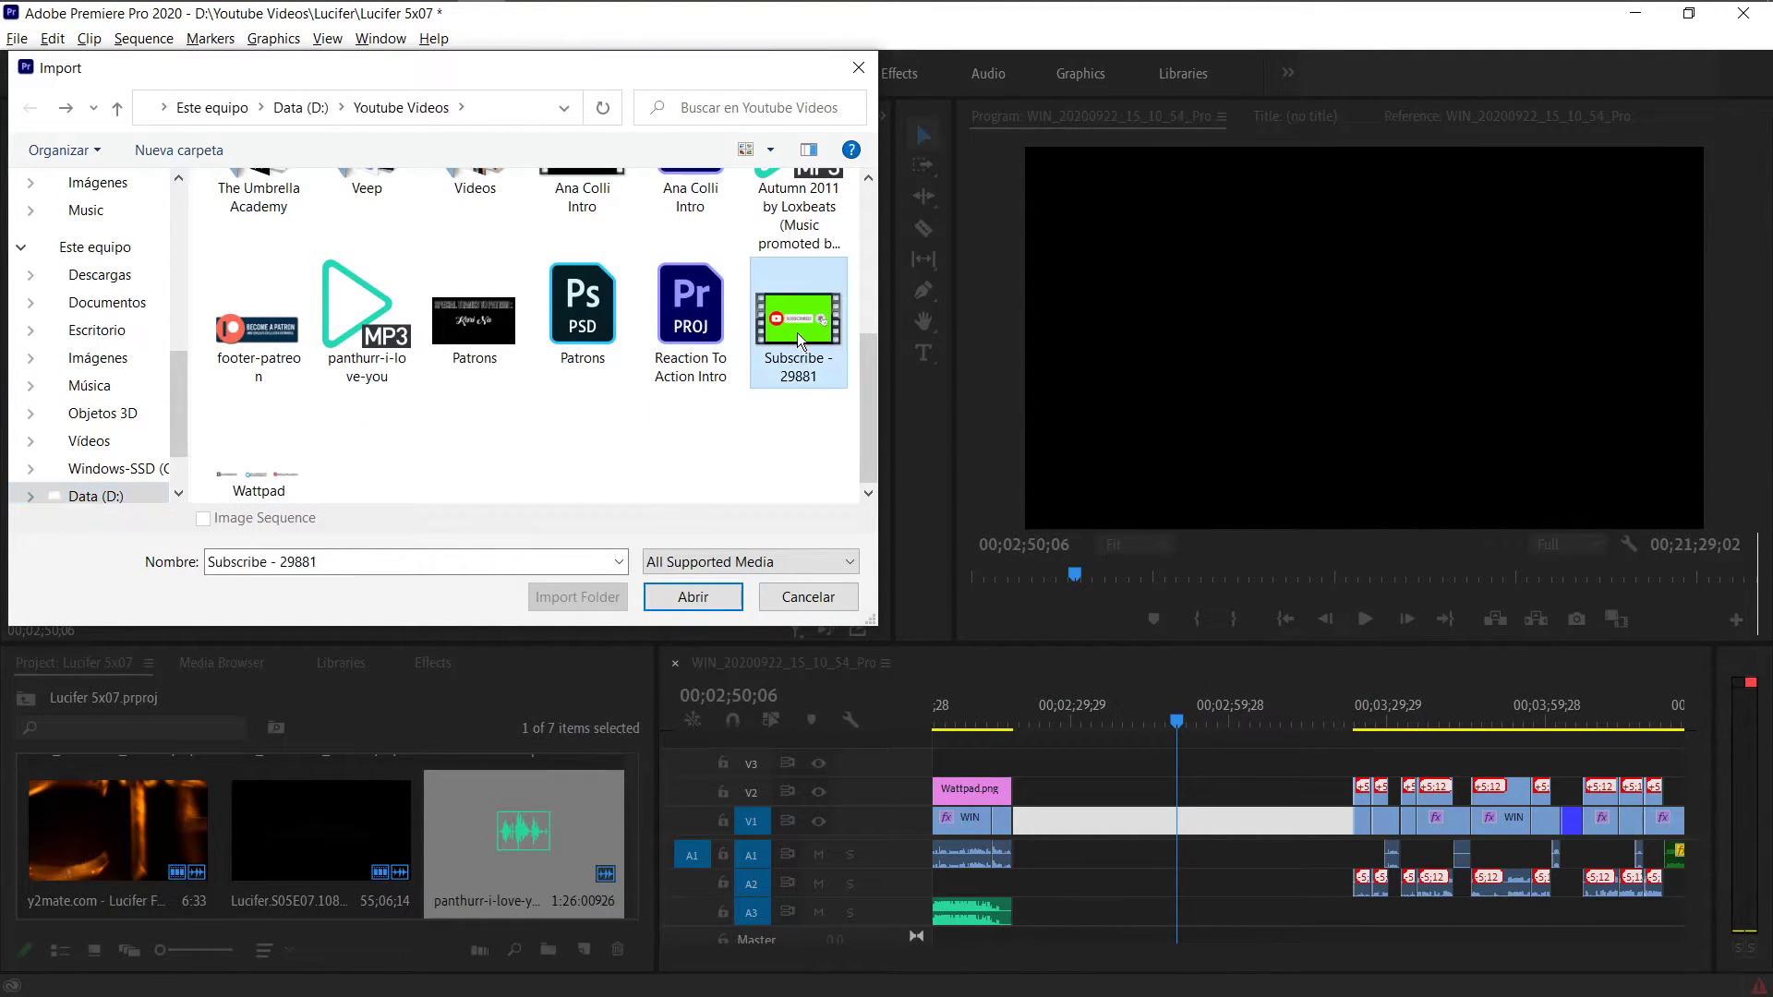
left_click(238, 370, "ctrl")
key("Return")
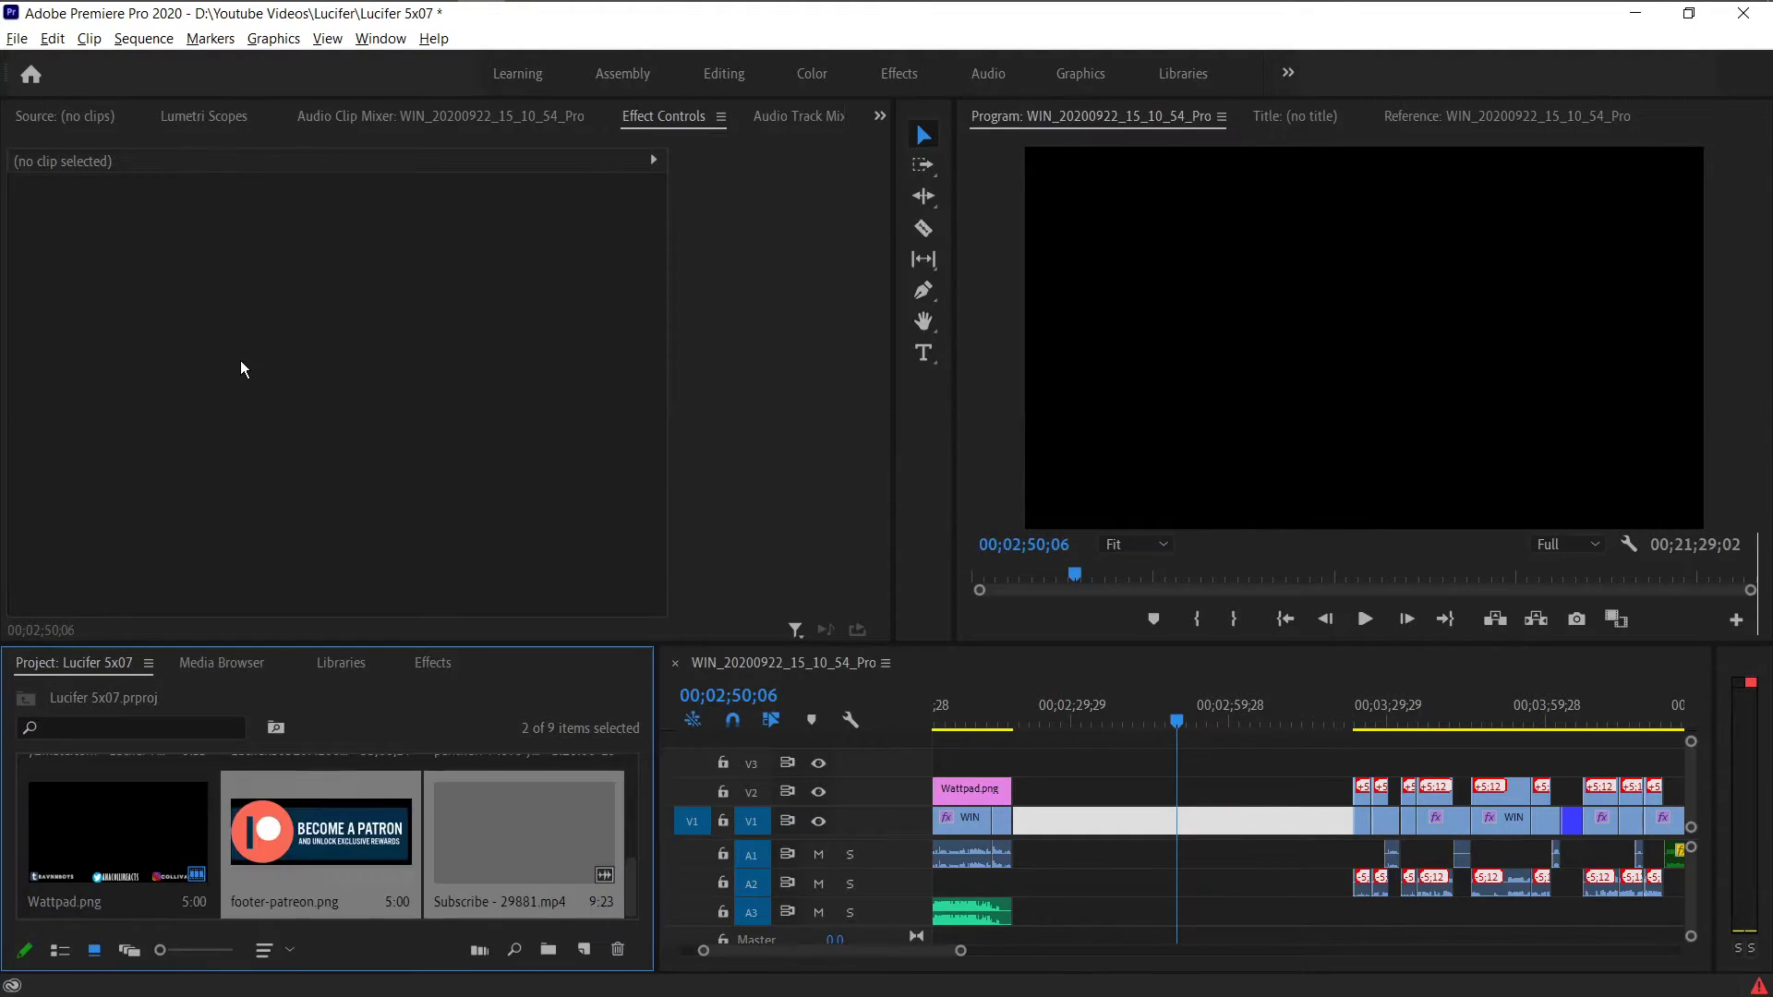
- Import the WIN_20200922_16_20_43_Pro recording from the Camera Roll folder and place it in the V1 gap at about 00;02;27
key("ctrl+i")
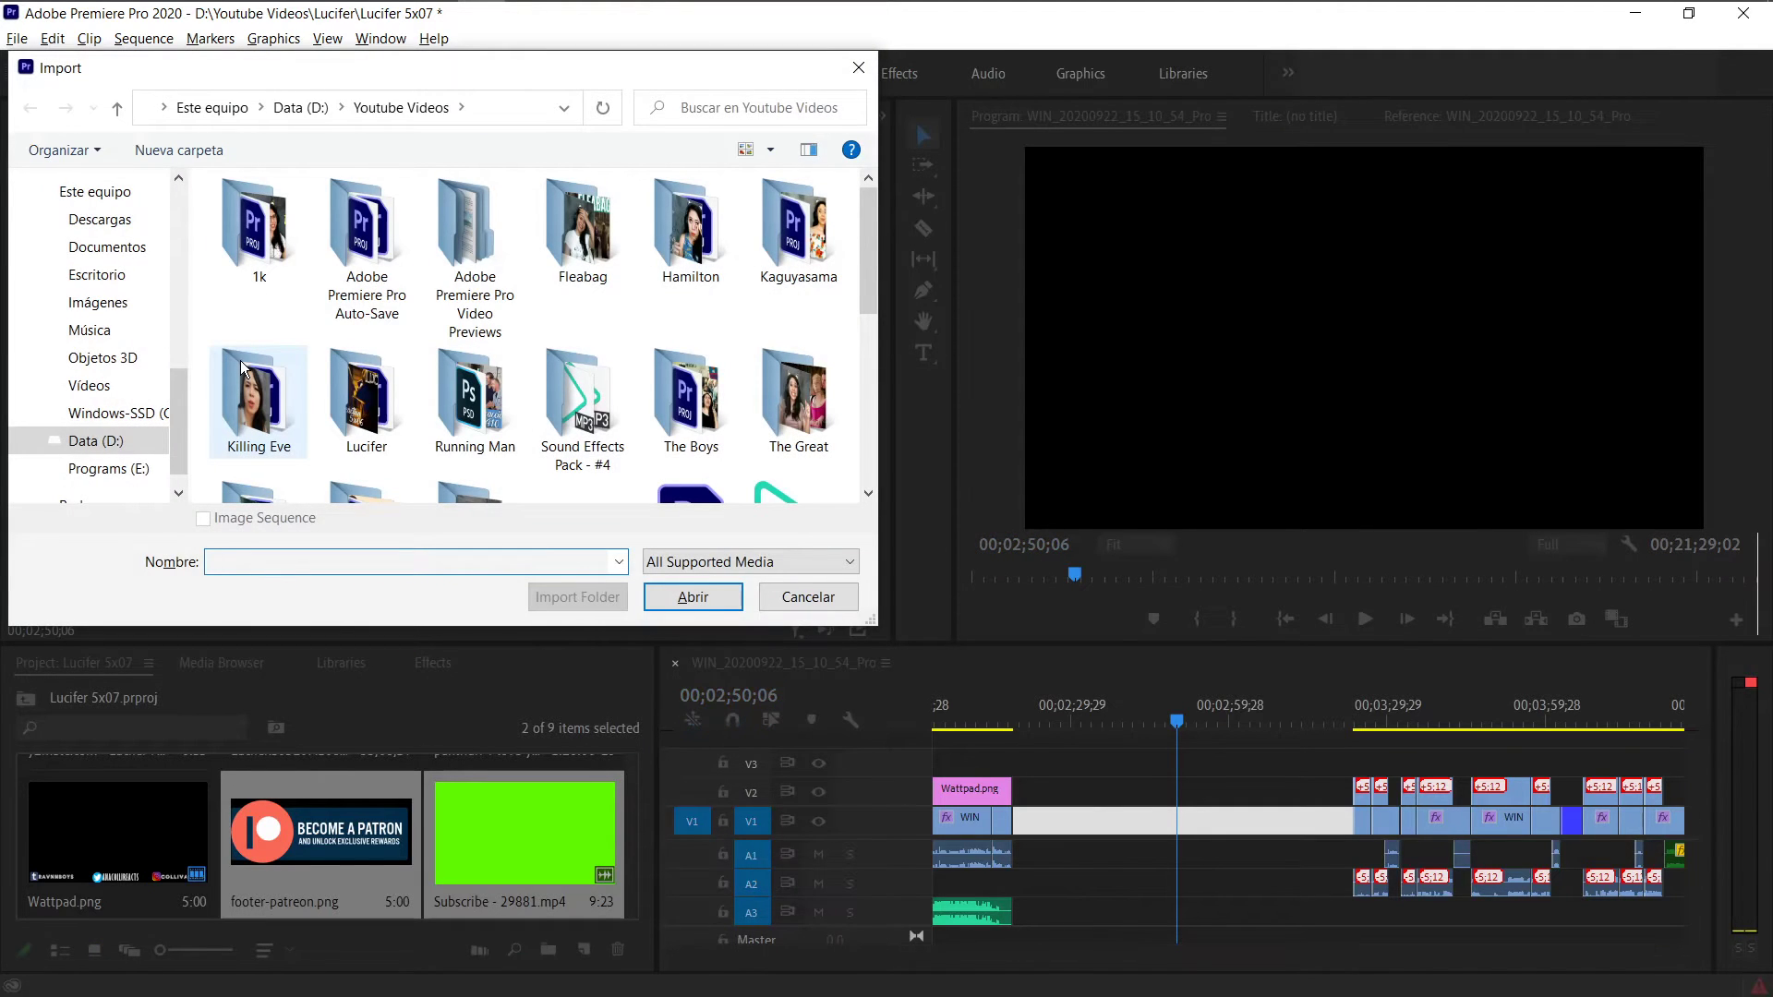
left_click(111, 303)
left_click(336, 218)
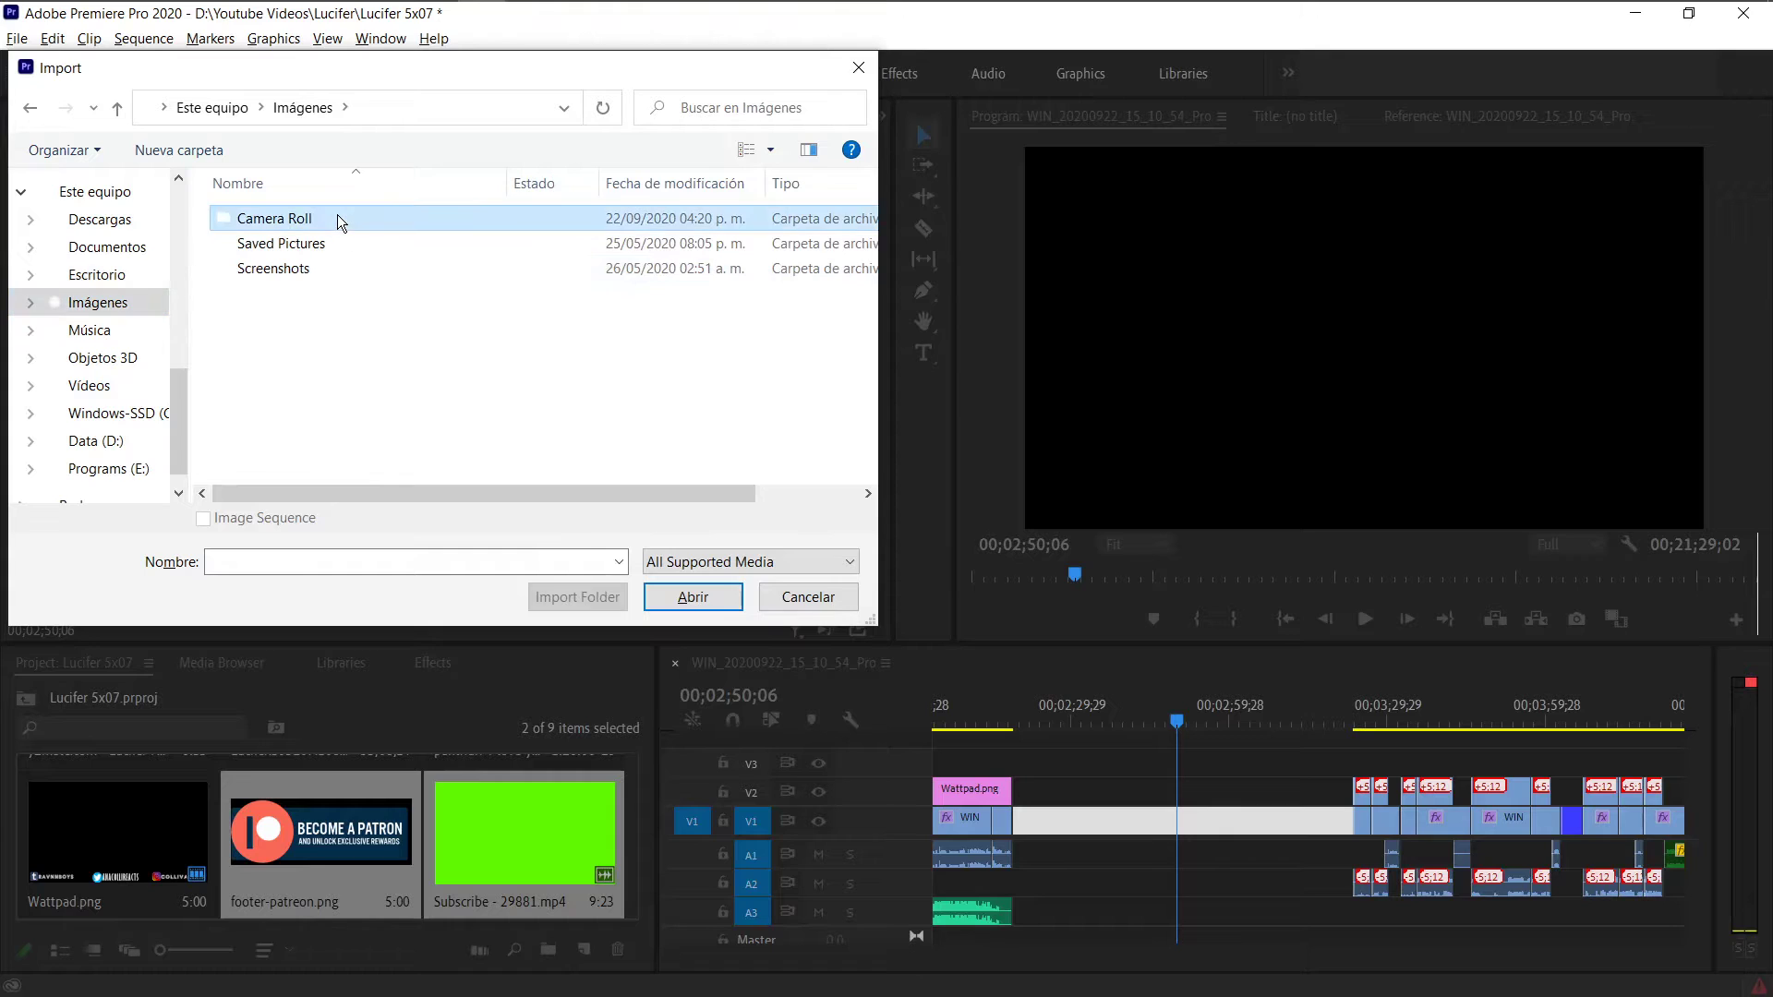
double_click(336, 218)
scroll(682, 458, "down", 3)
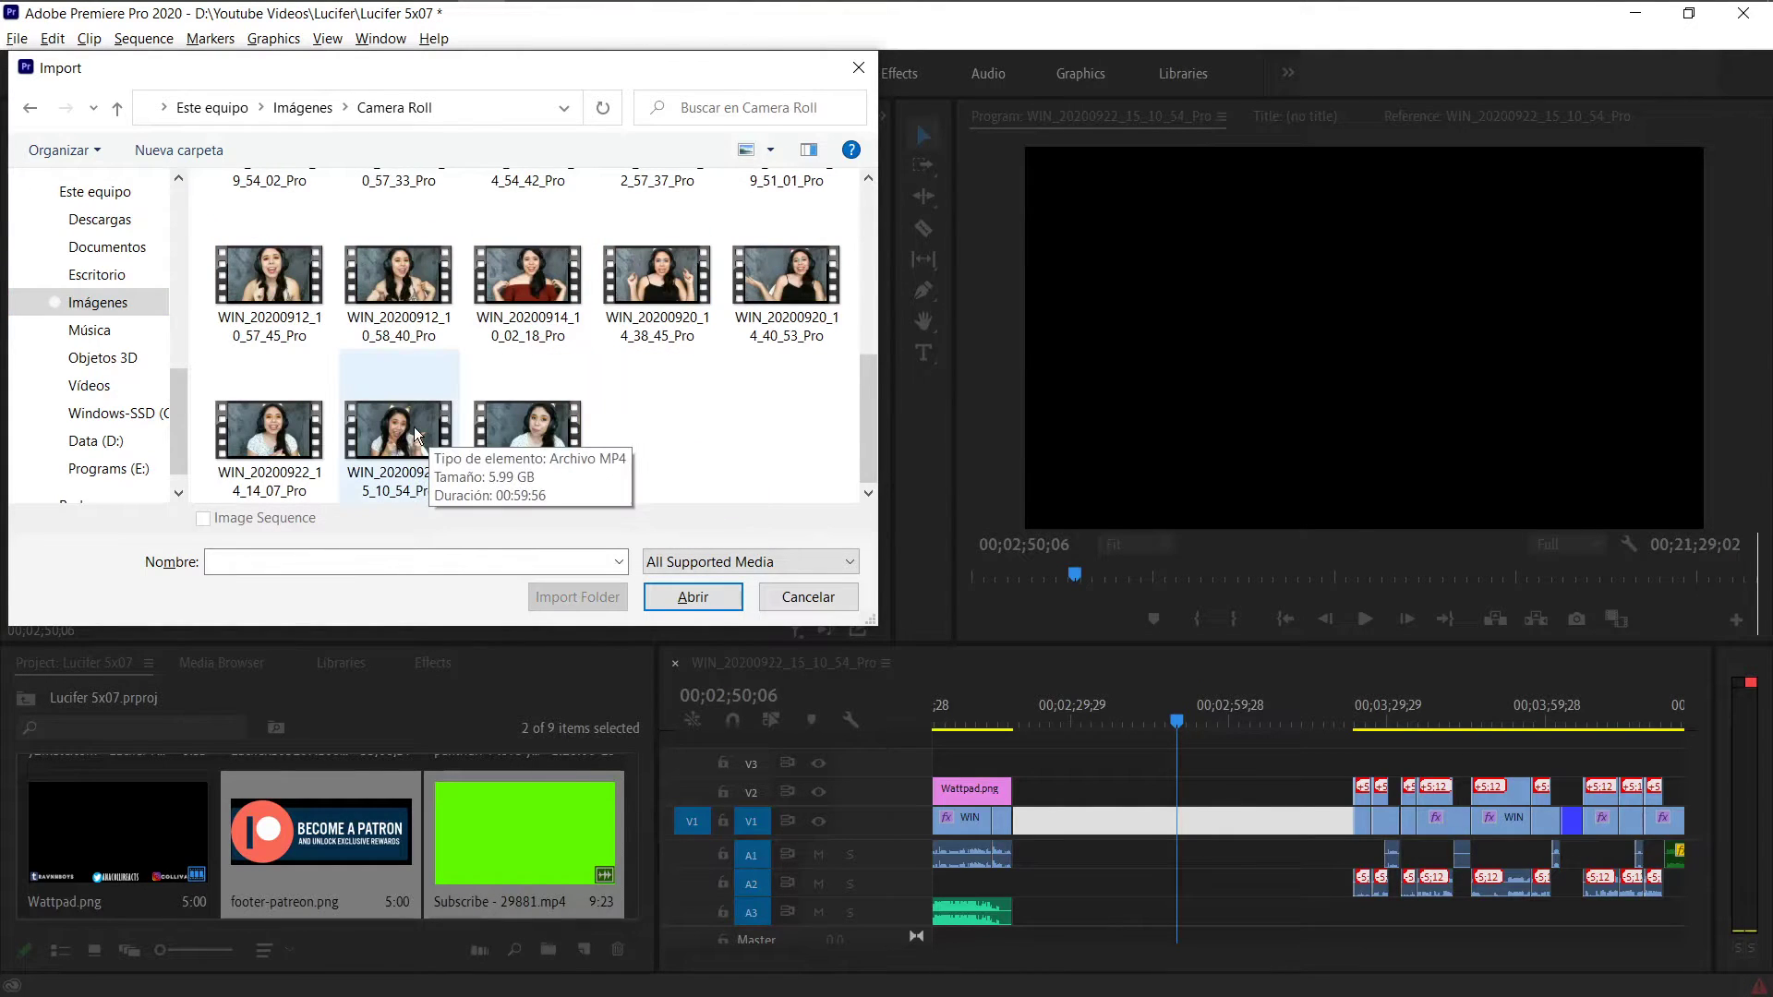
double_click(540, 425)
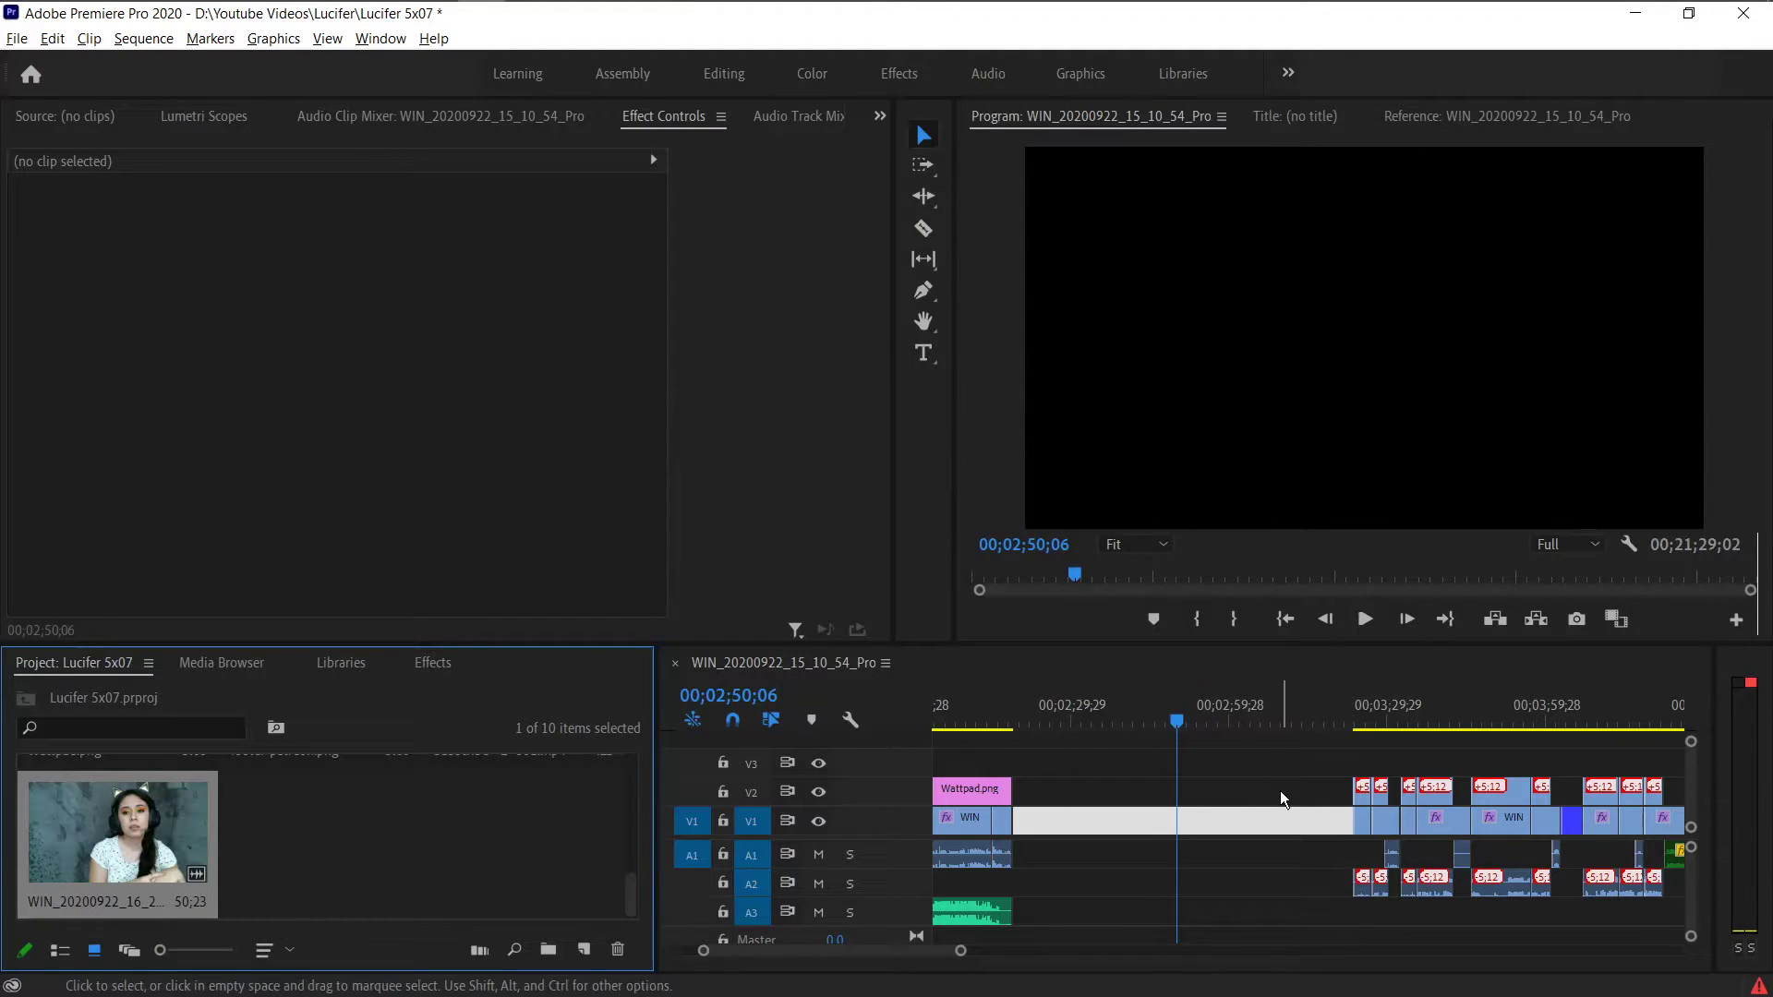
left_click_drag(148, 840, 1059, 820)
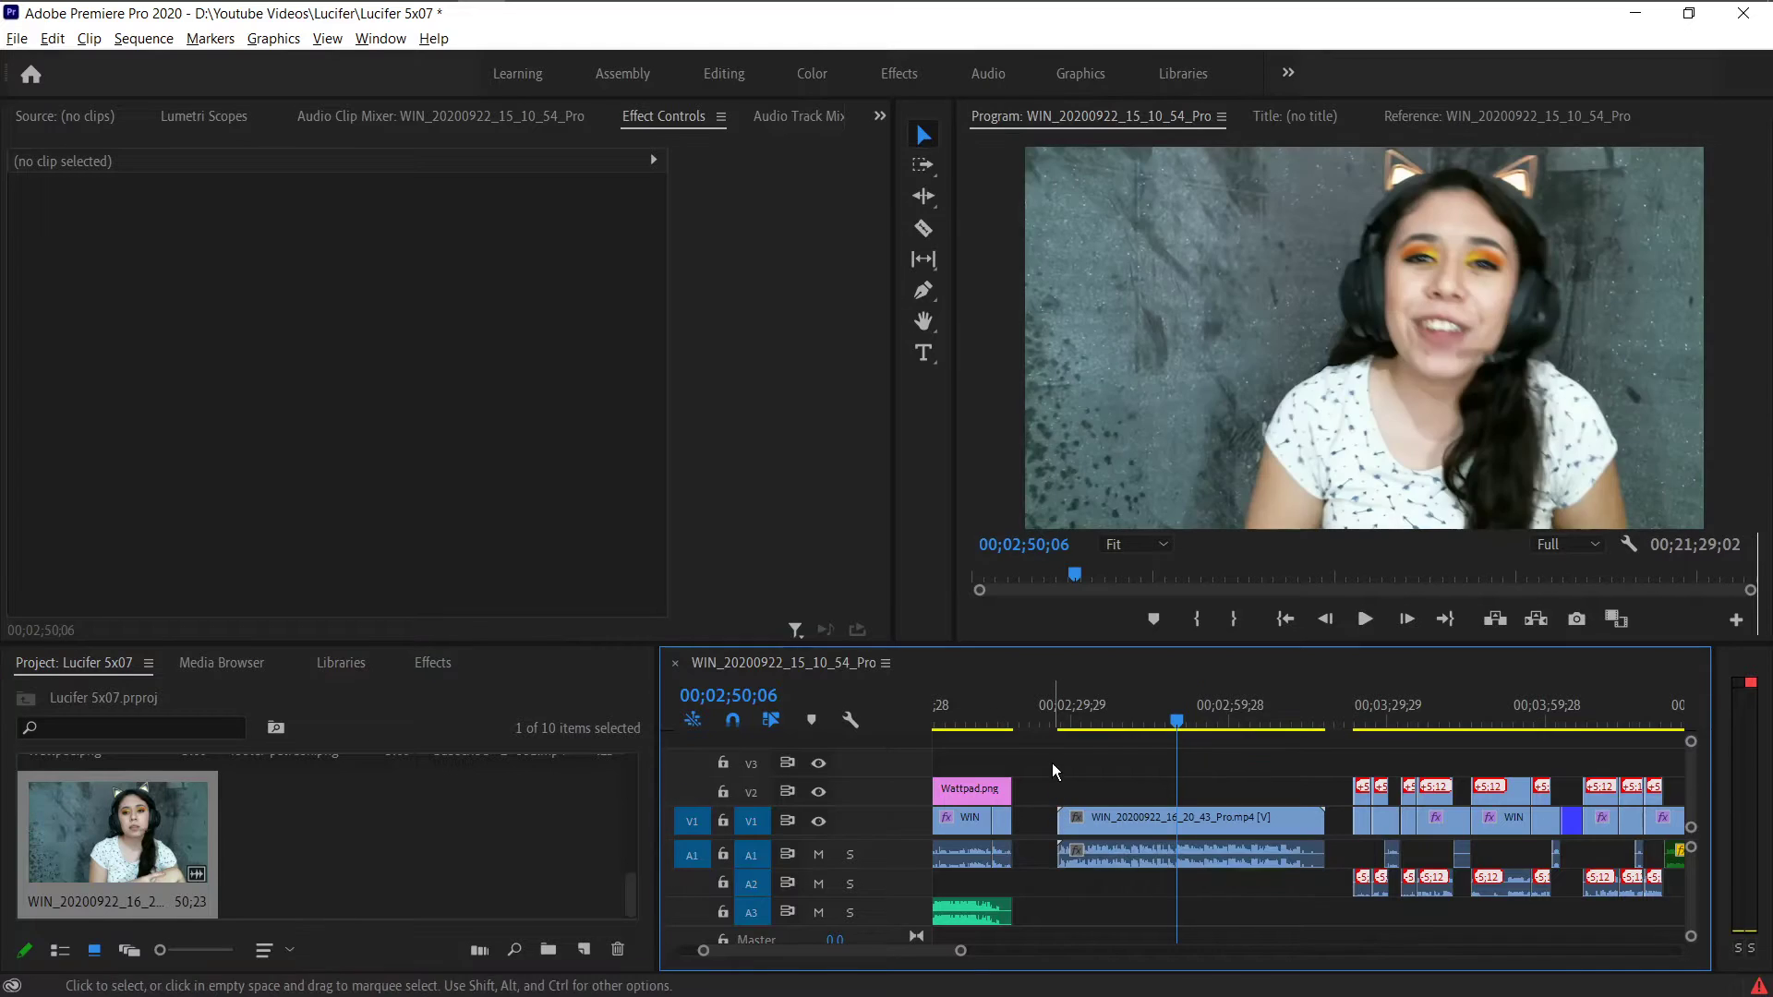
- Split the inserted recording at about 00;02;28;25 and delete its opening part
left_click_drag(961, 957, 804, 951)
key("space")
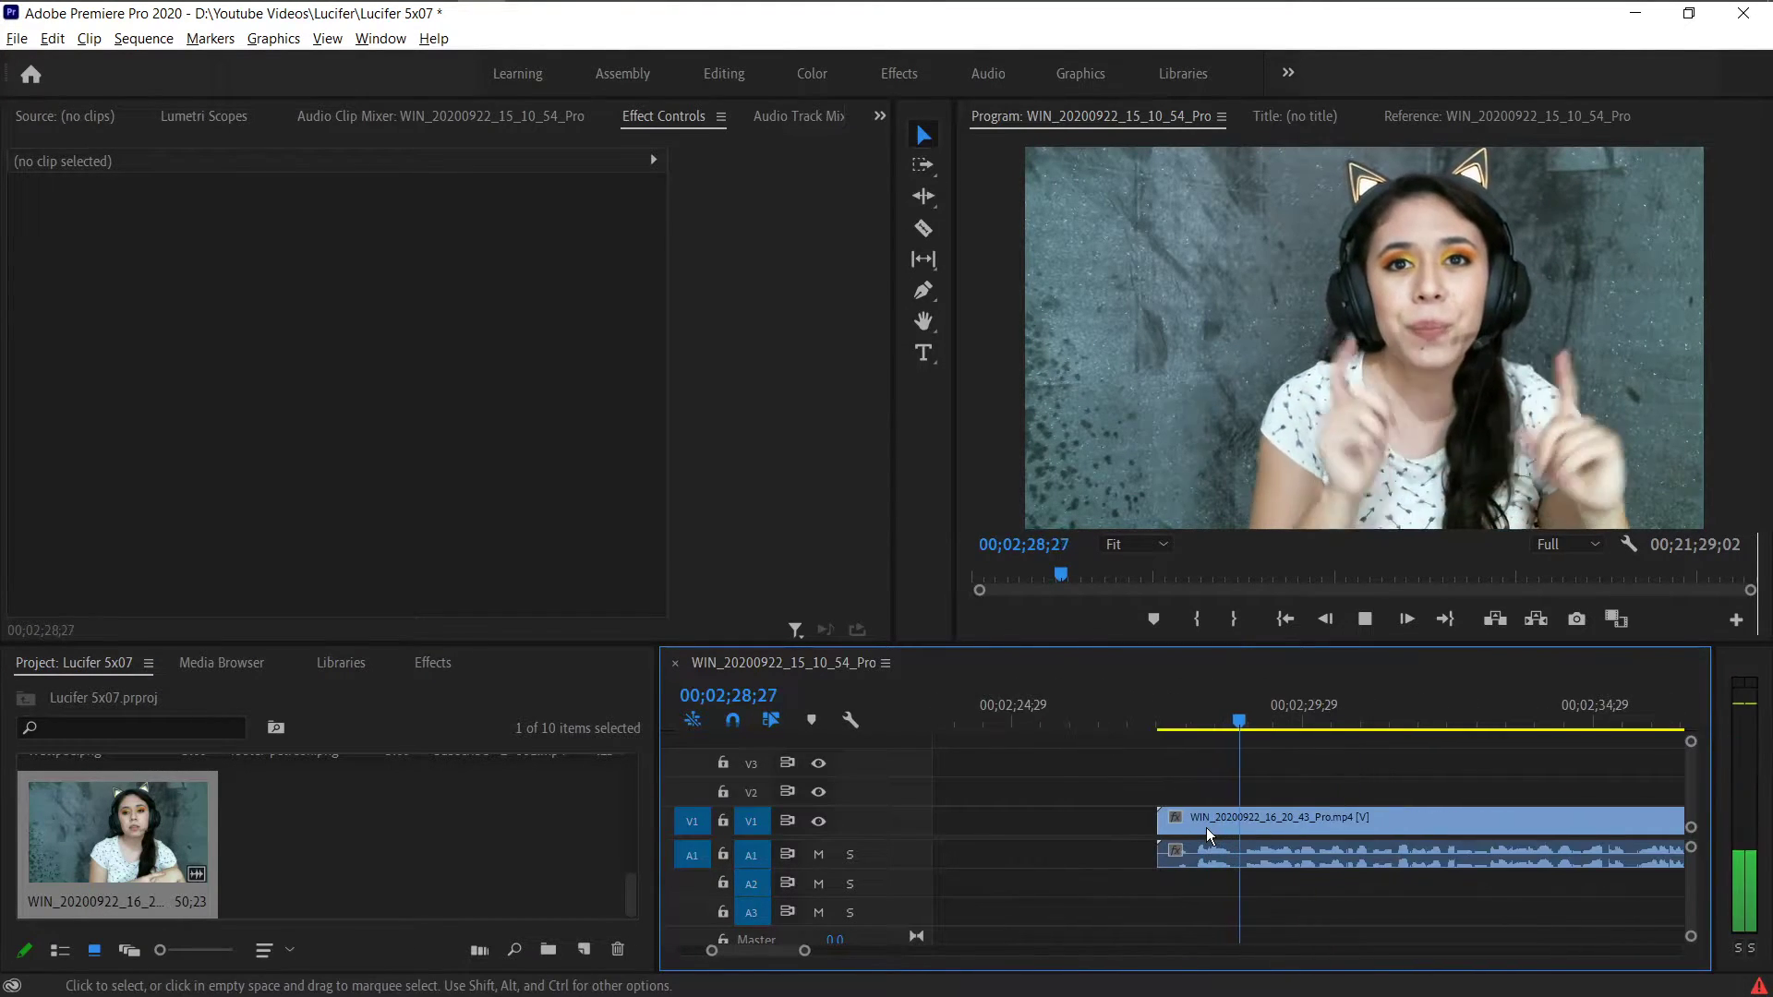
left_click(1196, 724)
key("c")
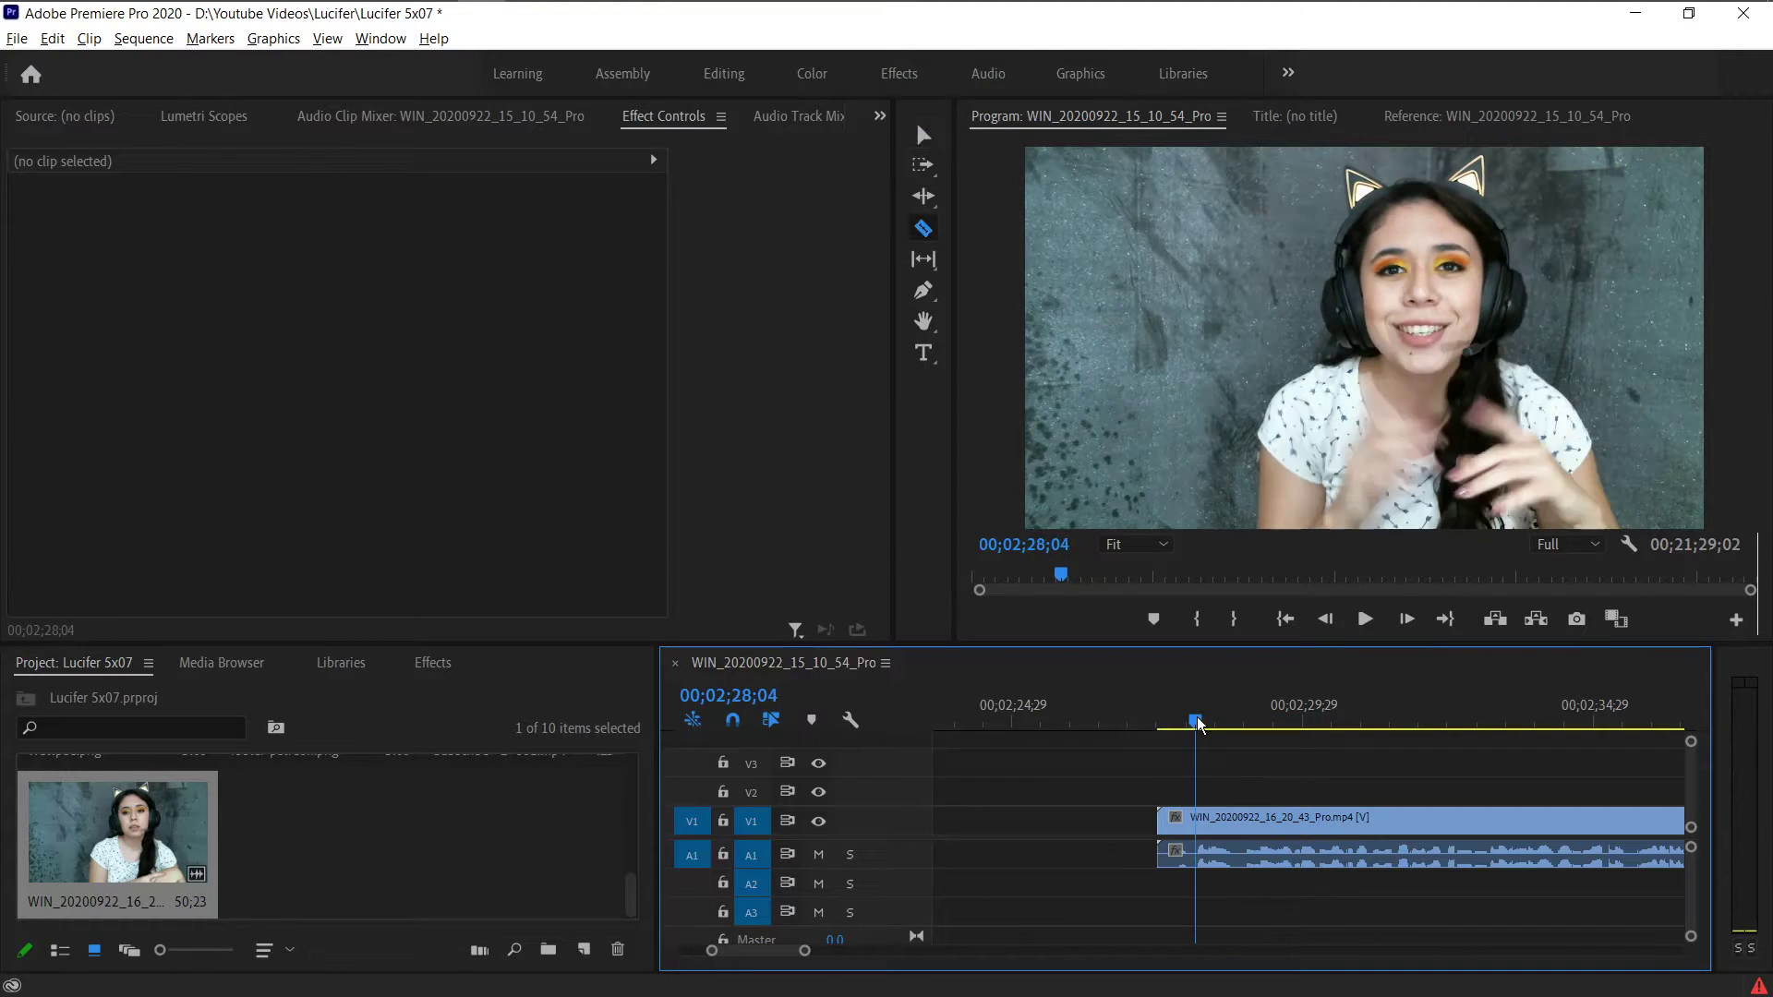
left_click(1238, 821)
key("v")
left_click(1196, 824)
key("Delete")
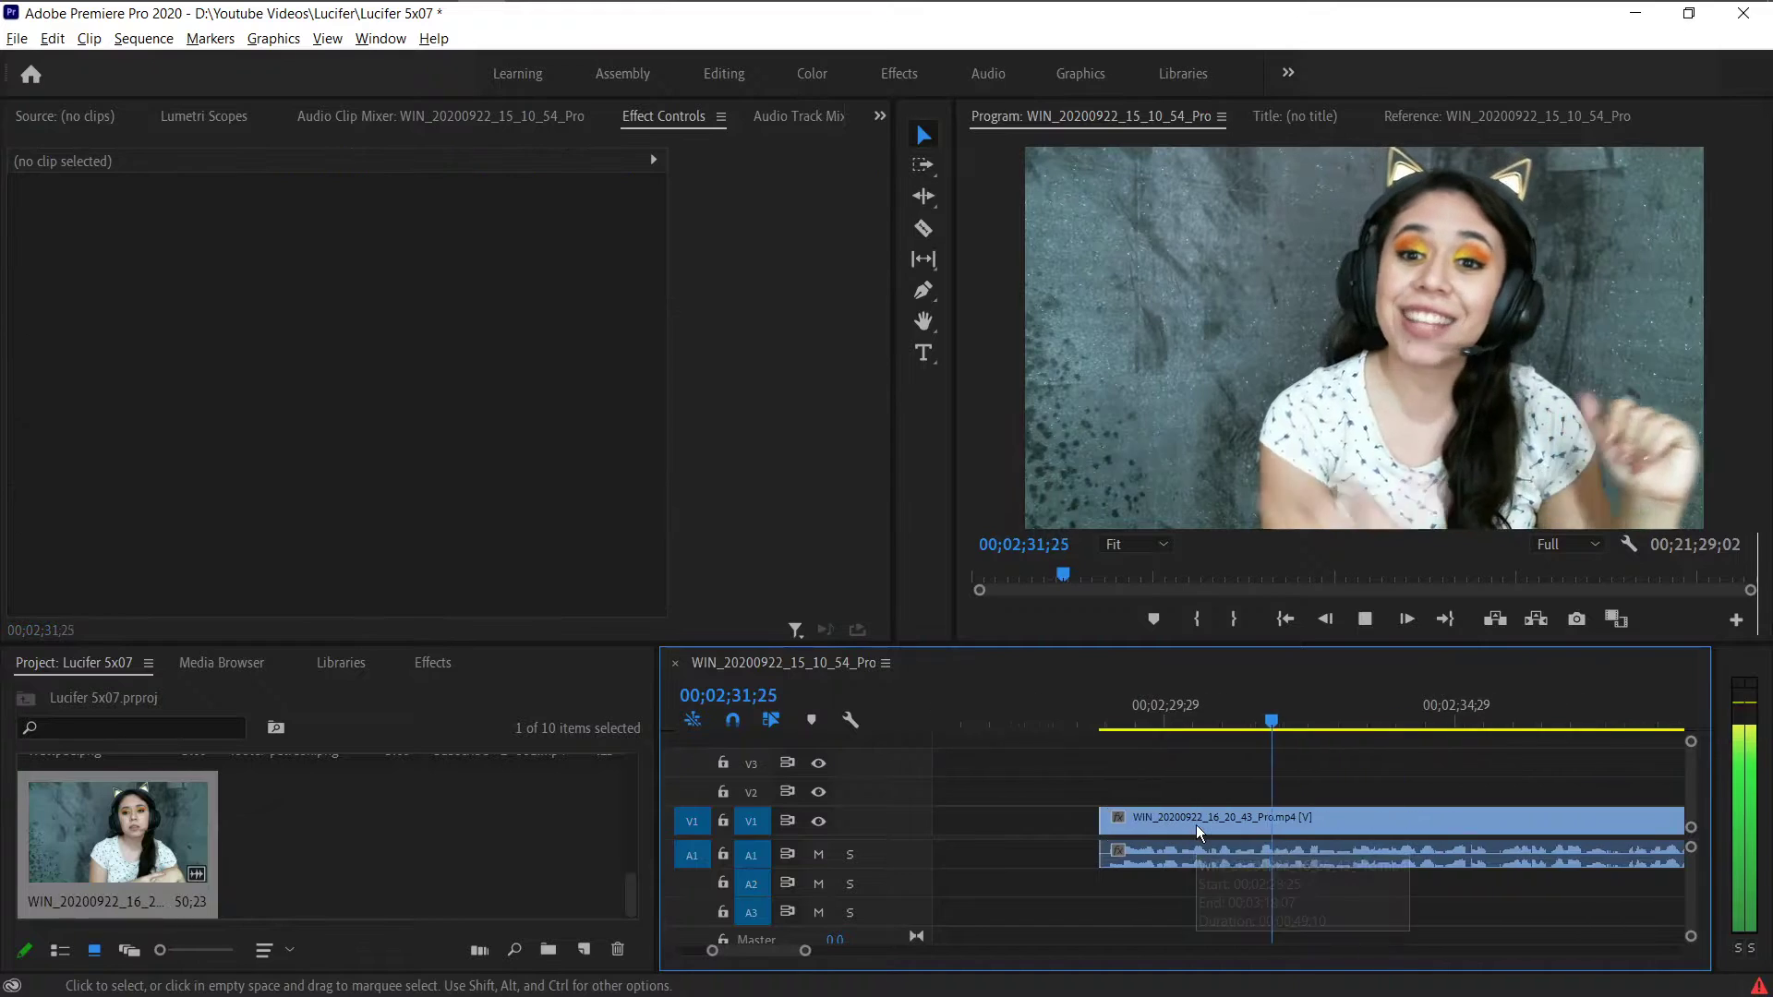
key("c")
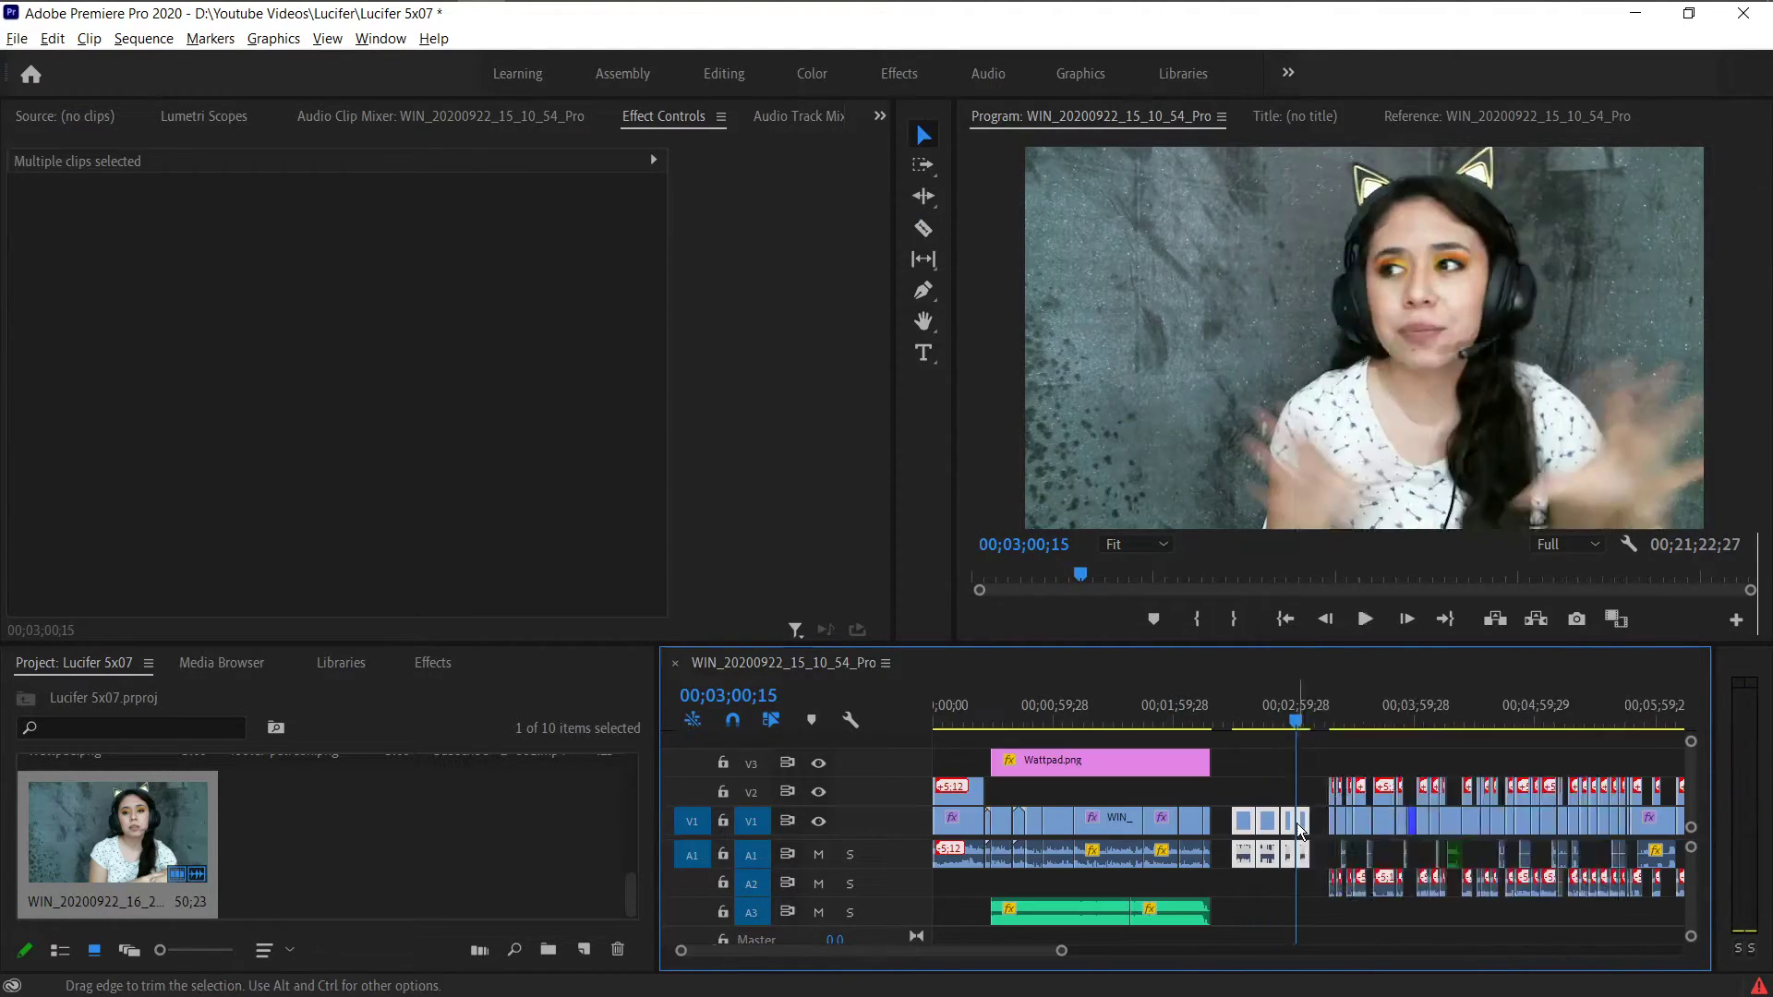
- Group the selected pieces of the inserted recording and move their video to V2 and their audio to A2
right_click(1297, 823)
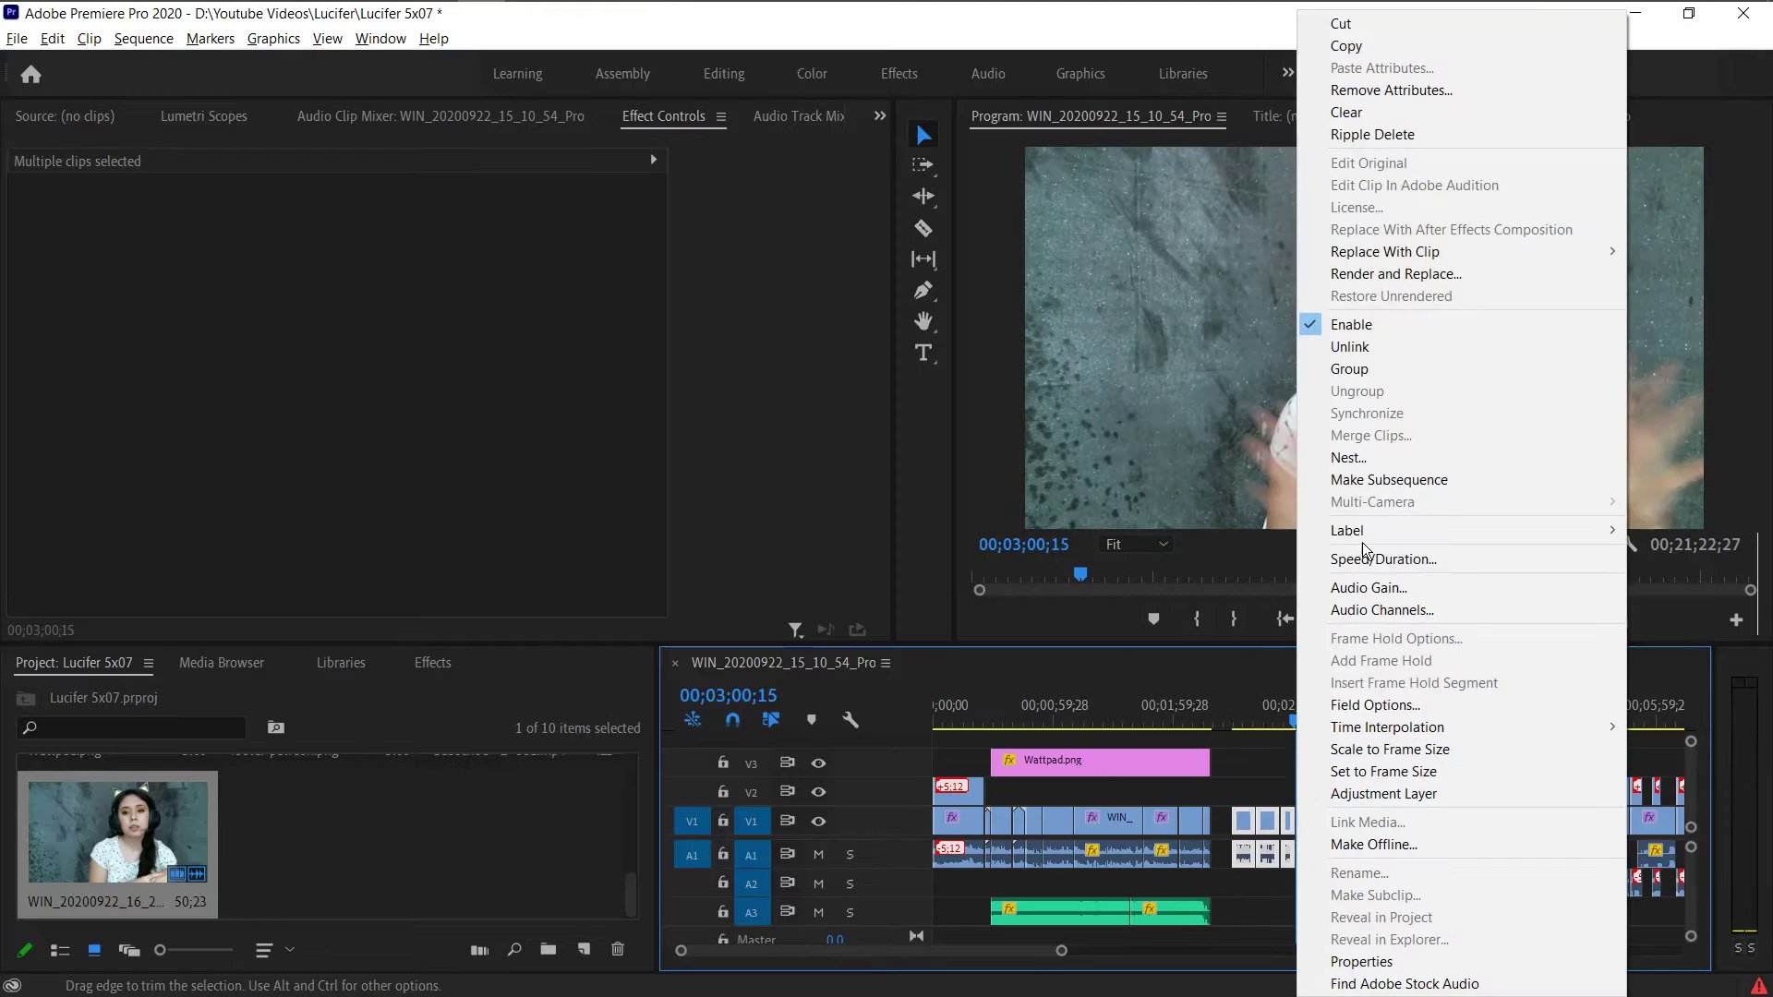
left_click(1367, 366)
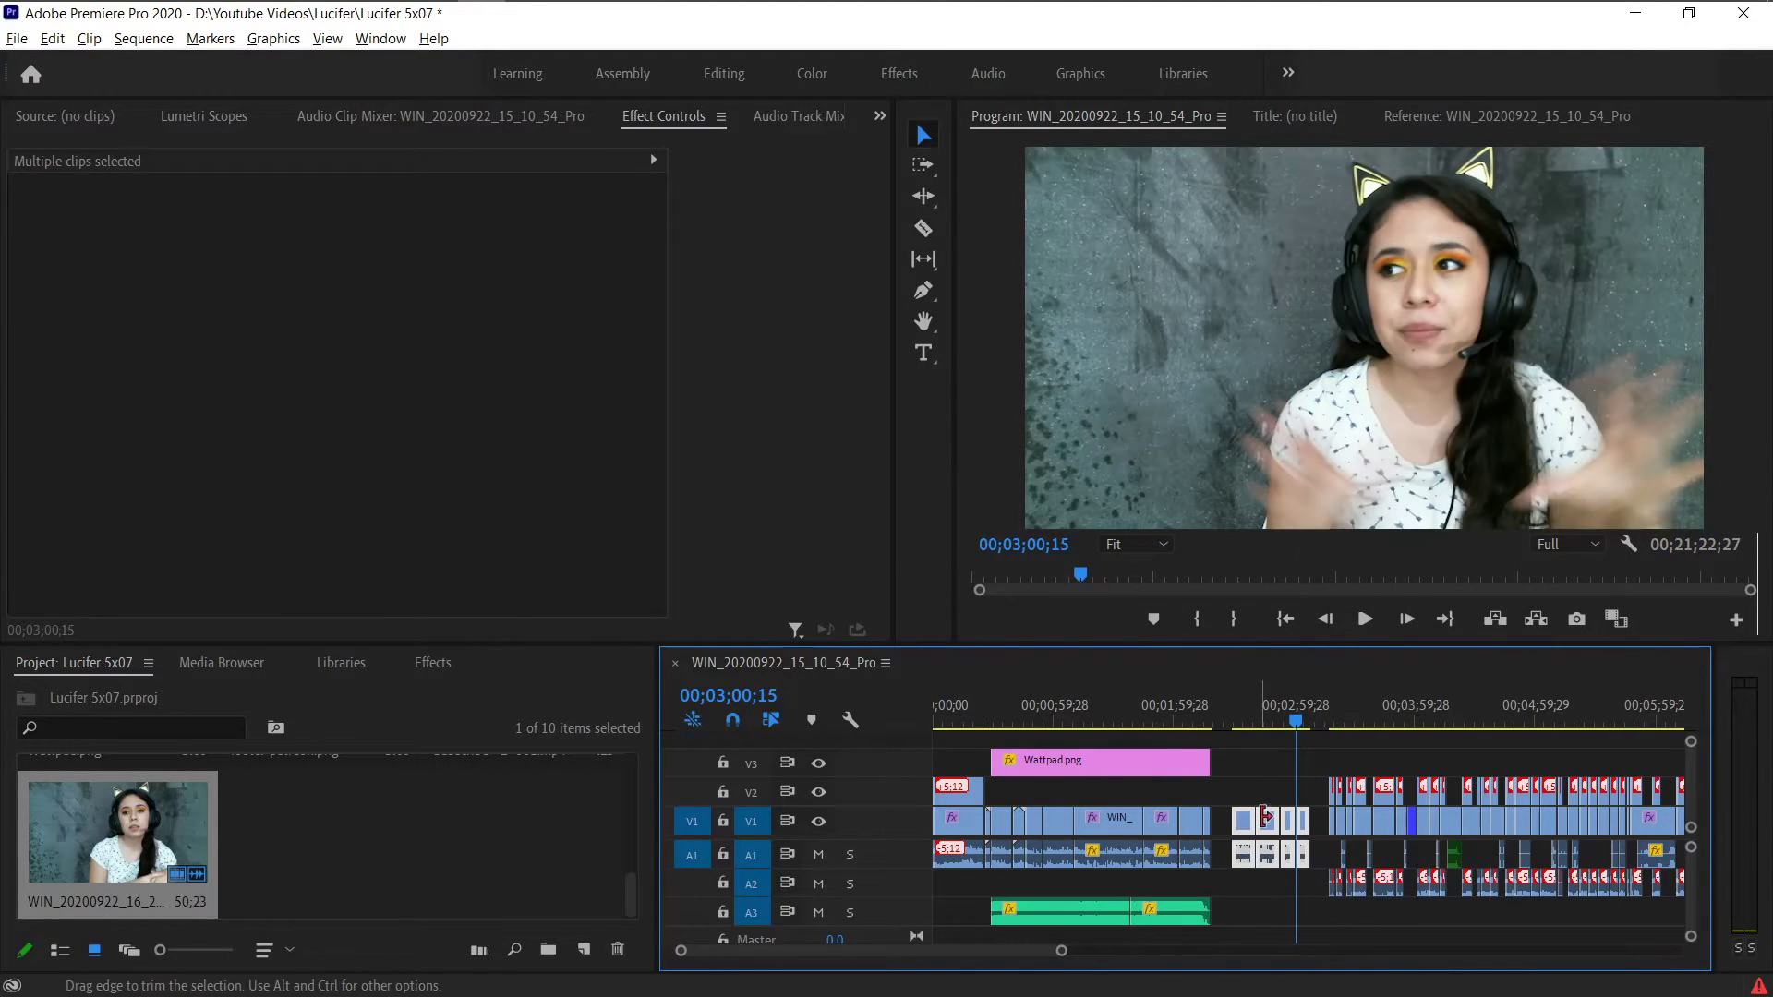
left_click(1234, 796)
left_click_drag(1240, 816, 1242, 791)
left_click_drag(1241, 857, 1243, 884)
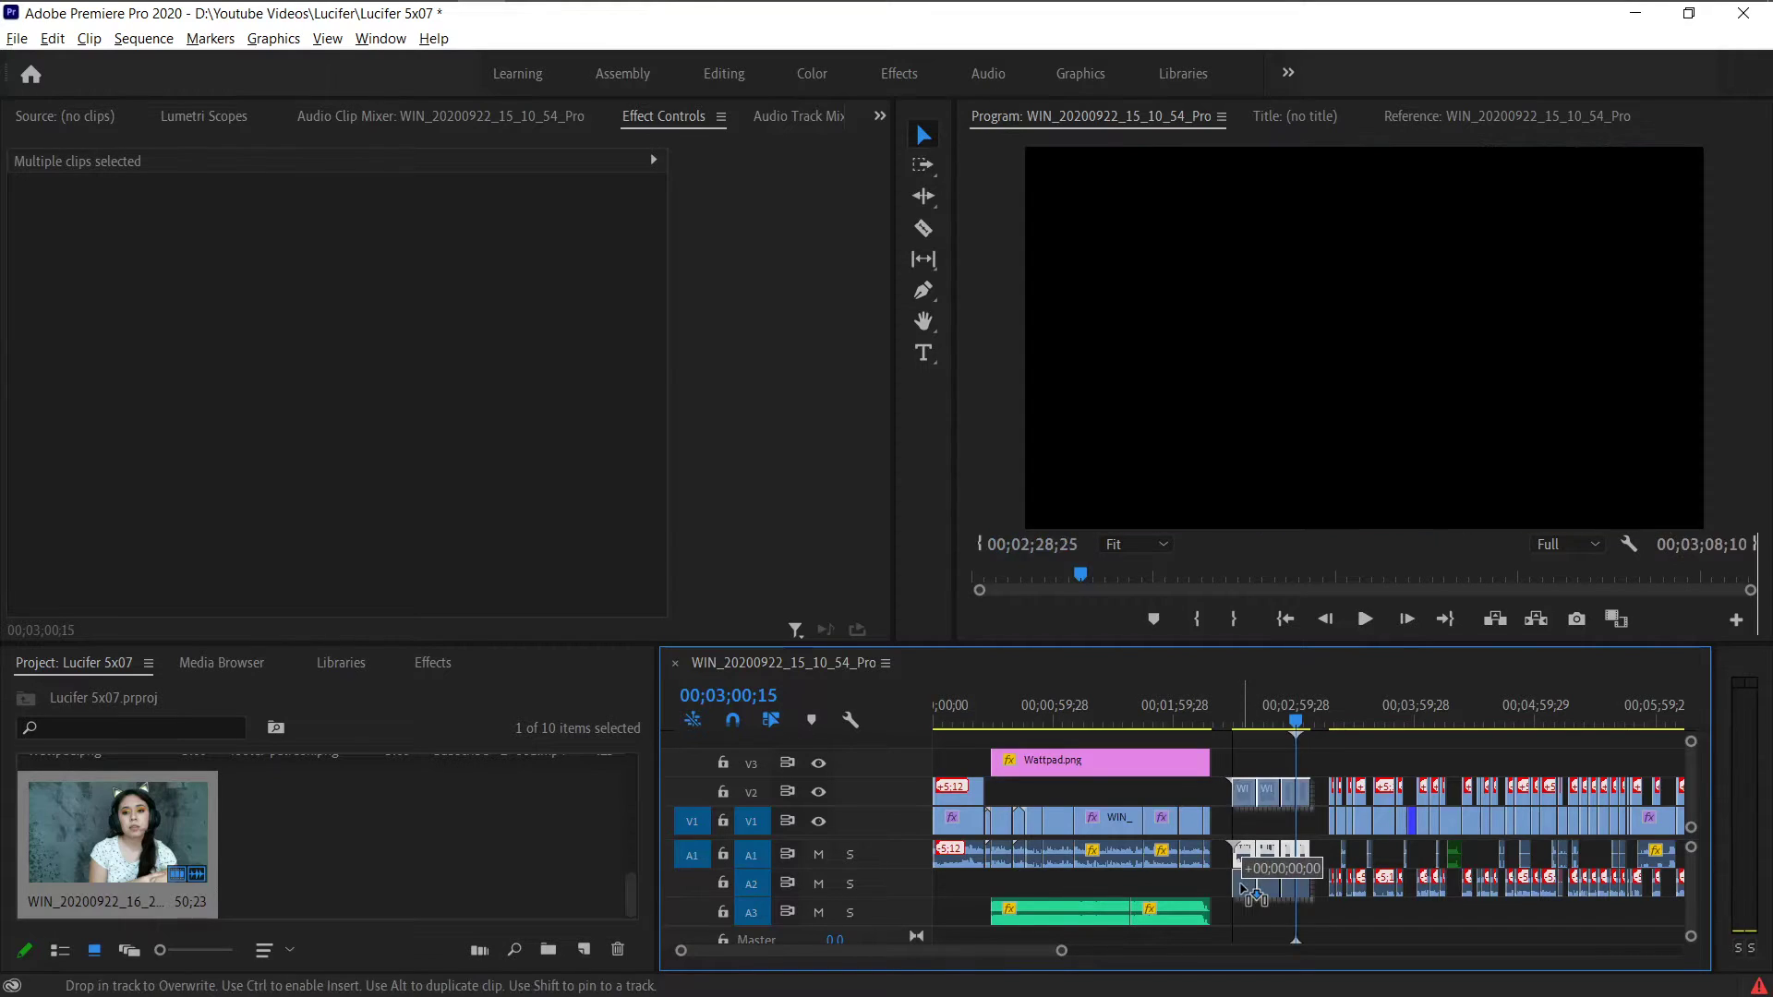
- Play the intro section under the Wattpad.png overlay from 00;00;39;01
left_click(1014, 702)
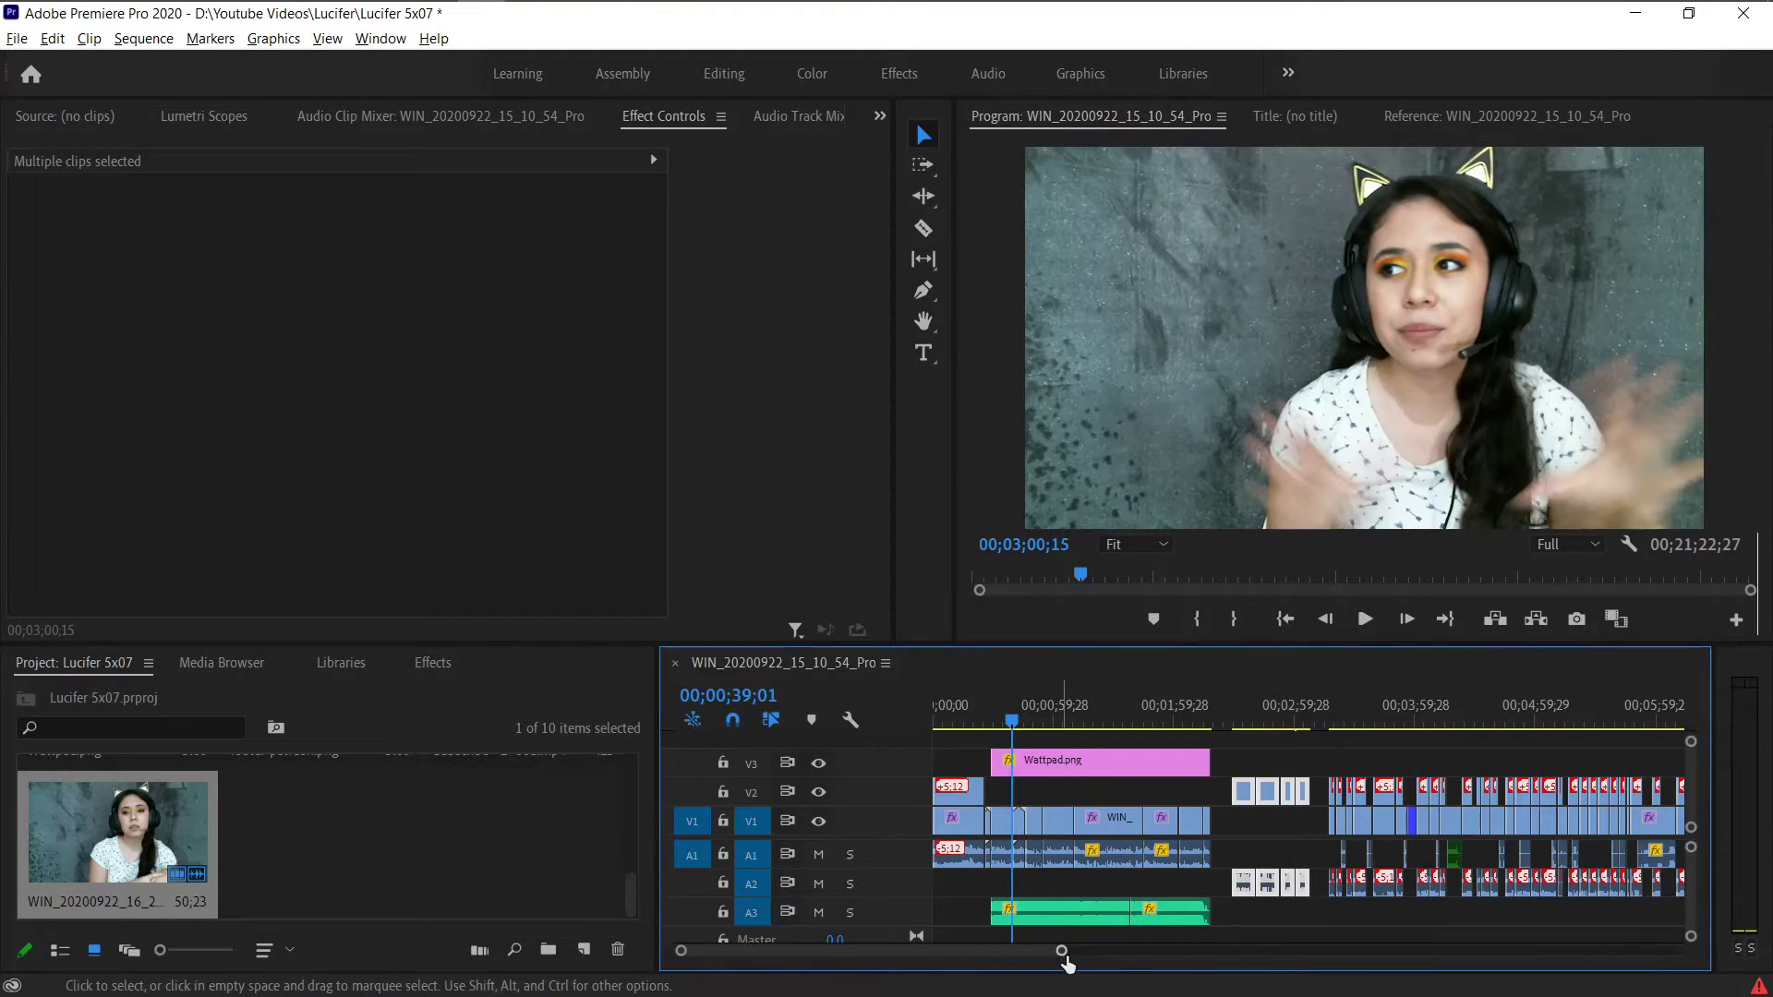
left_click_drag(1062, 950, 1007, 951)
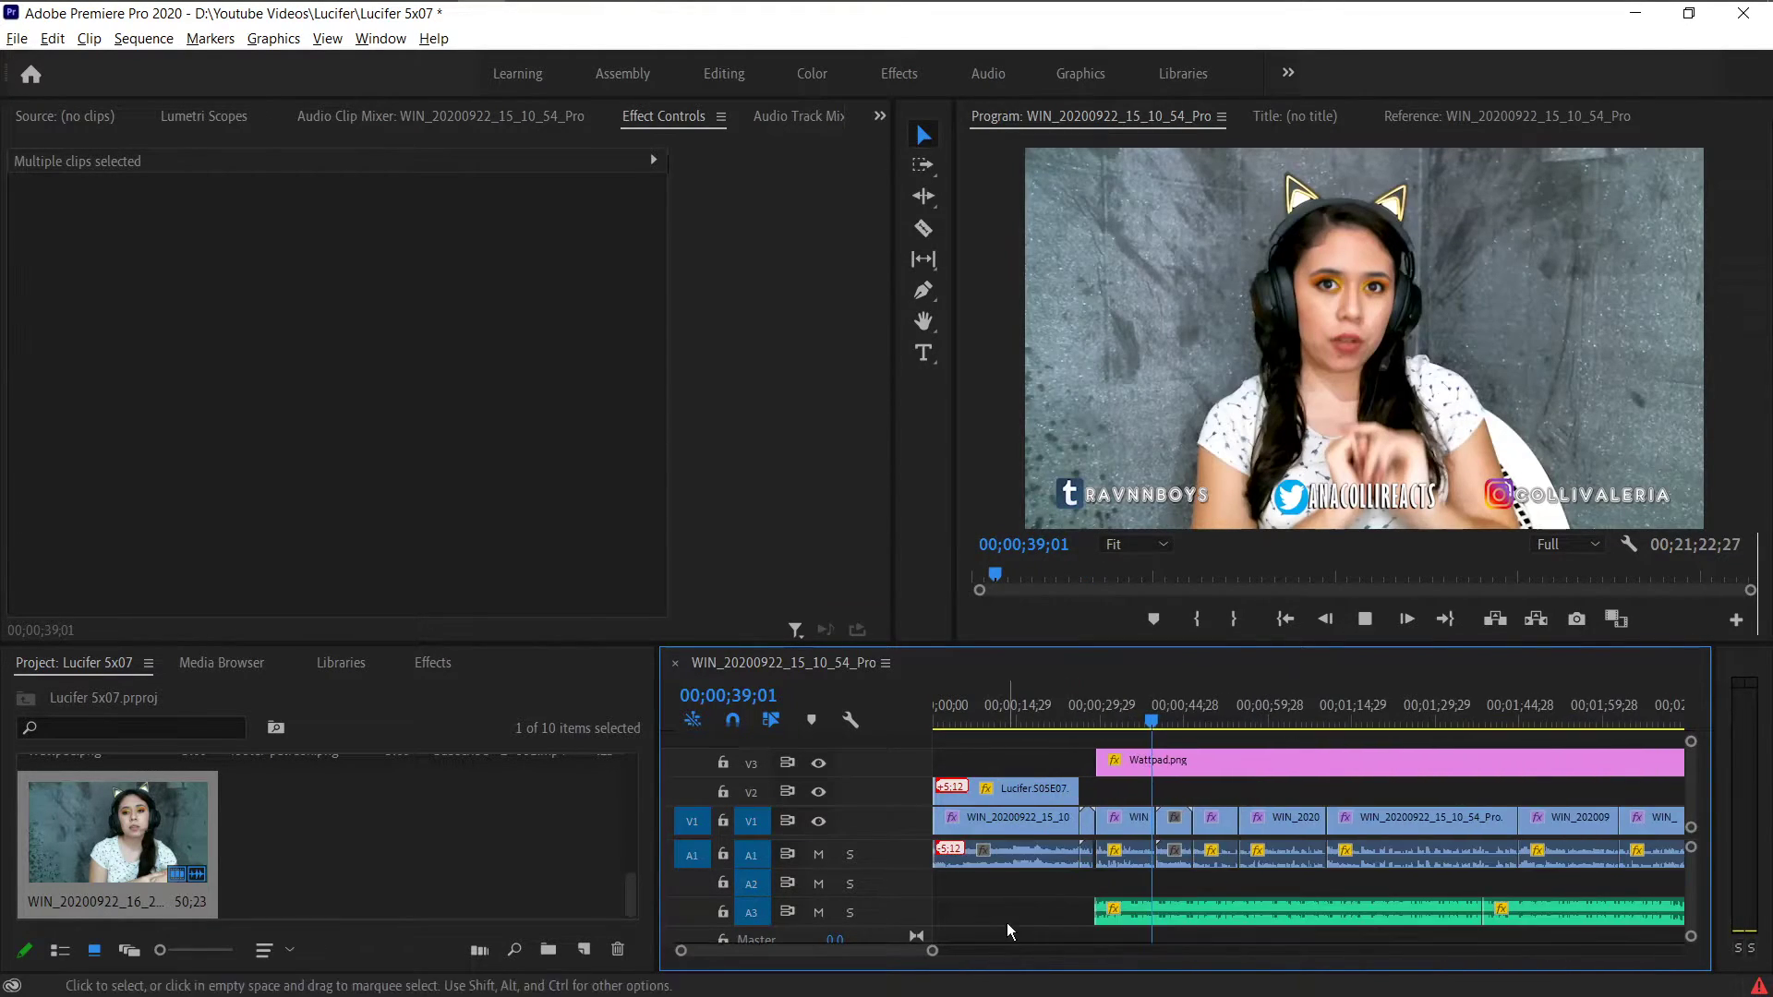
key("space")
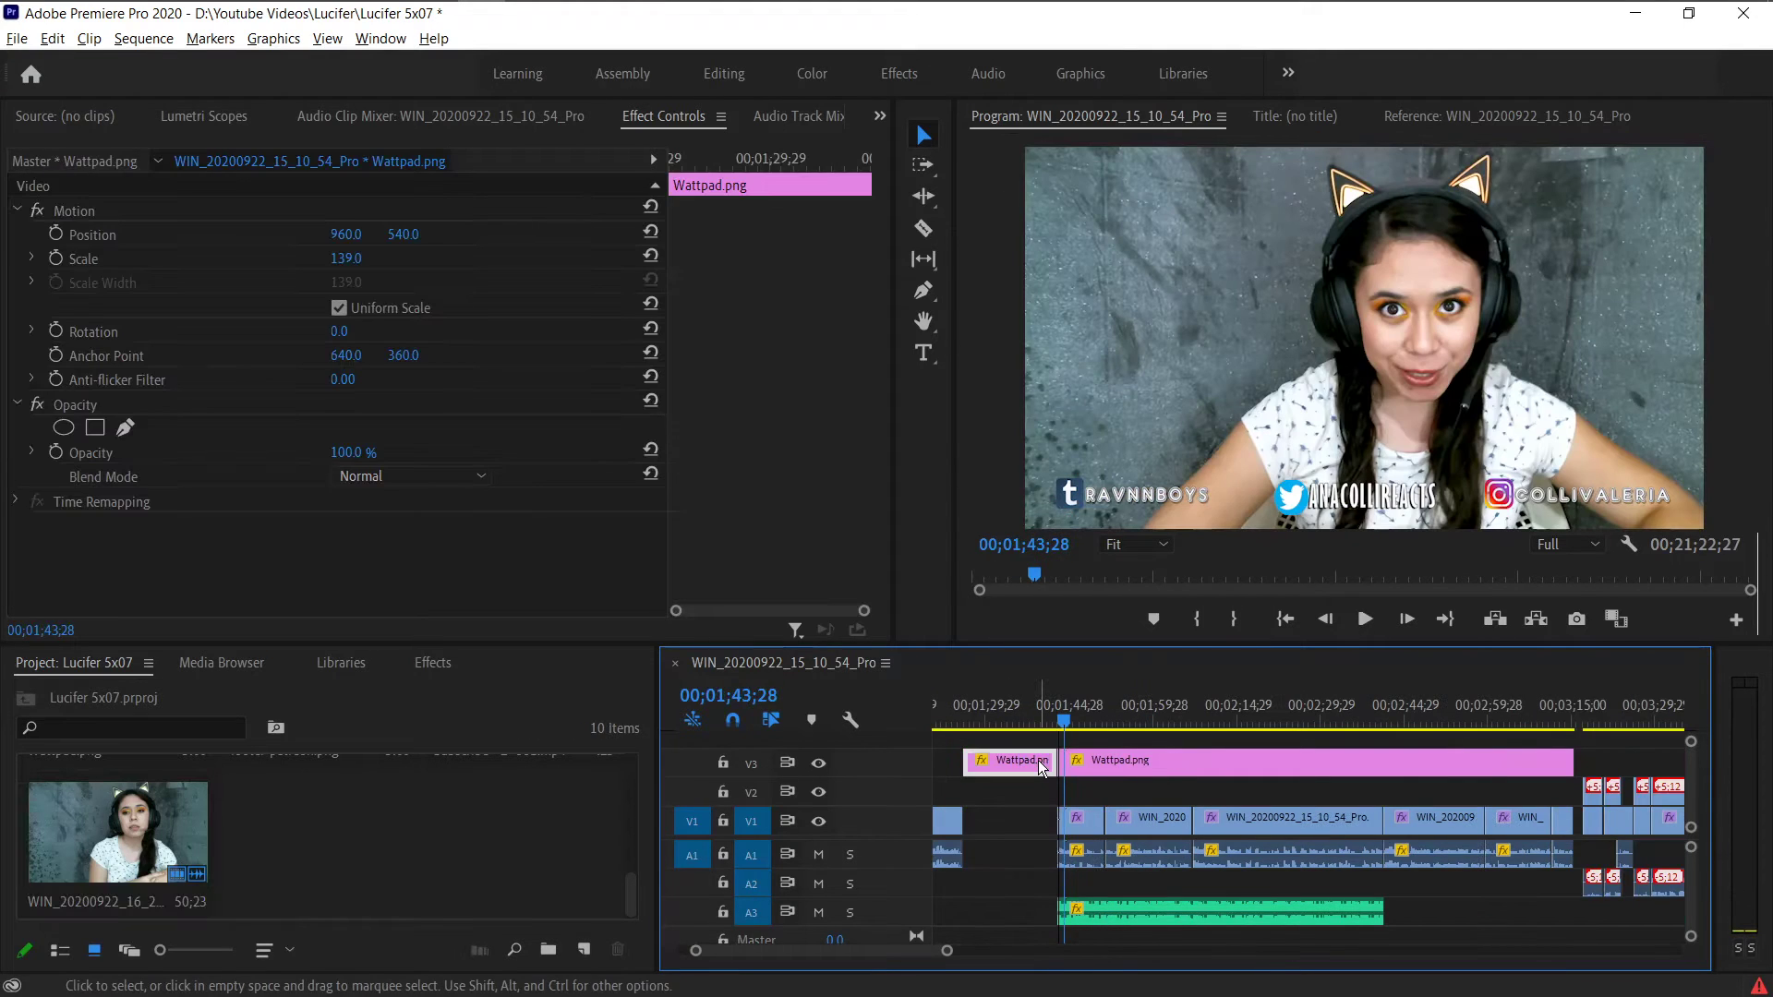
- Delete the short Wattpad.png piece above the V1 gap before 00;01;43;28 and close the gap with a ripple delete
key("Delete")
right_click(1038, 813)
left_click(1129, 824)
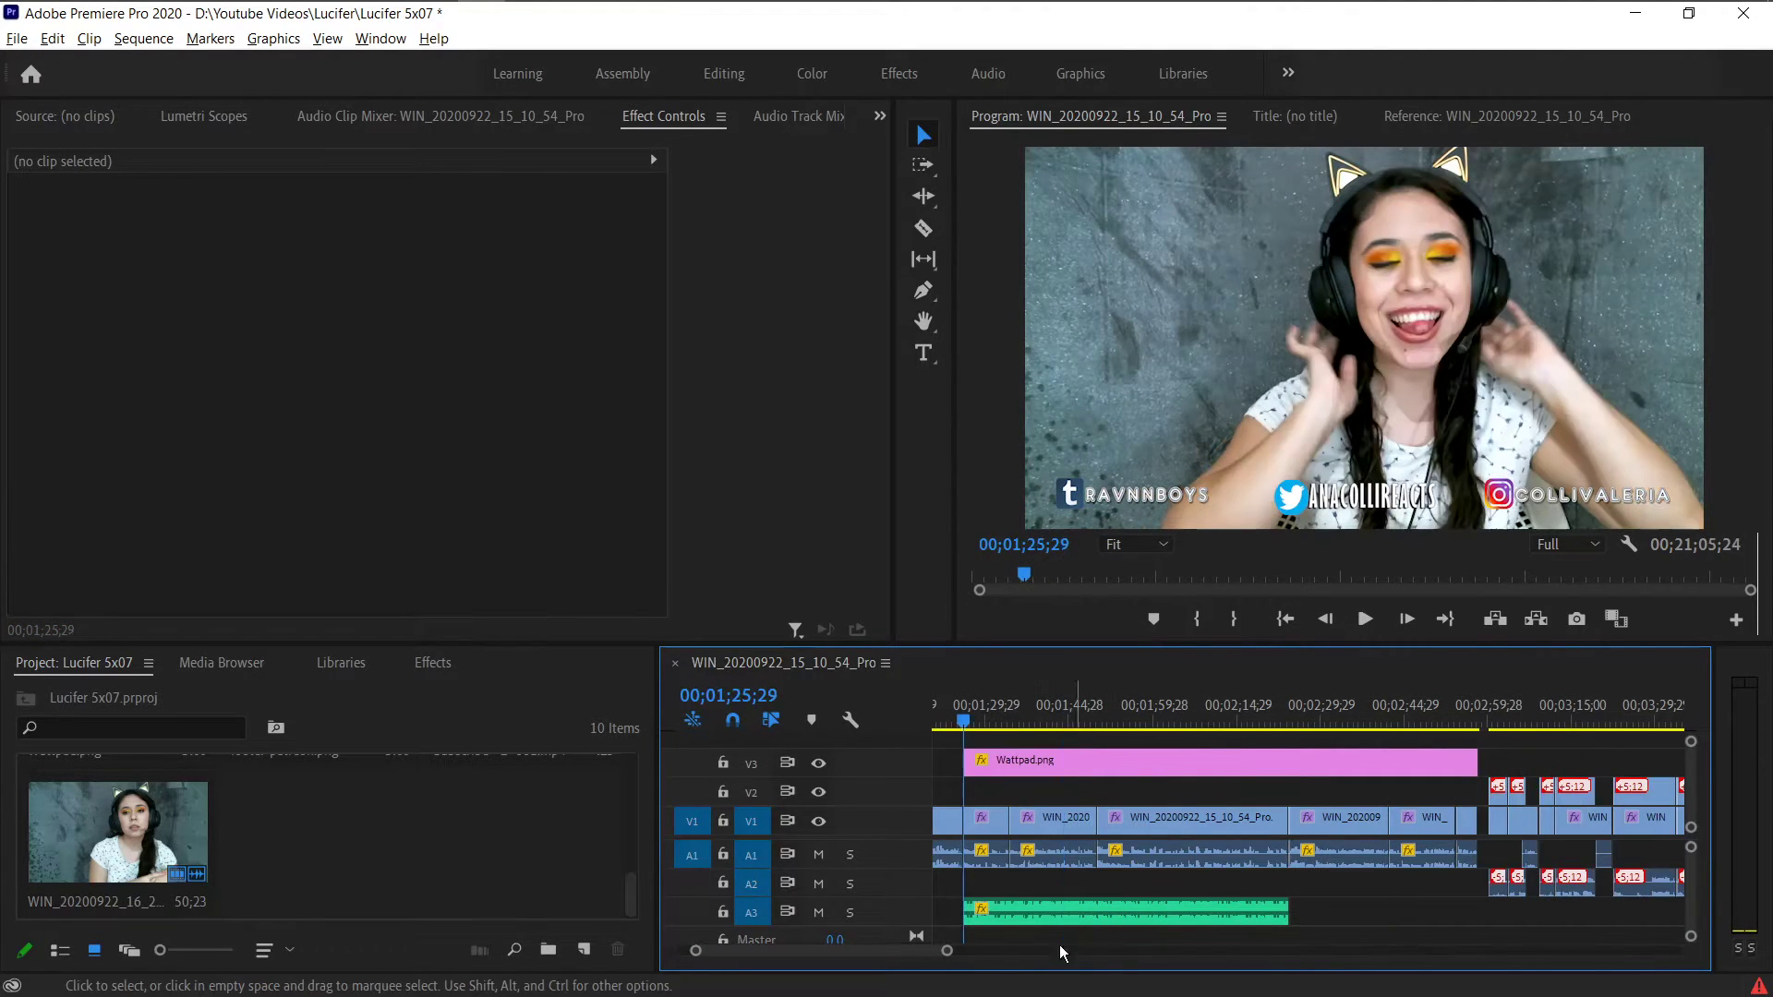
- Cut the V1 clips a few frames before their junction at 00;01;25;29 and after it at 00;01;26;06
mouse_move(951, 950)
left_mouse_down()
mouse_move(867, 951)
mouse_move(878, 940)
left_mouse_up()
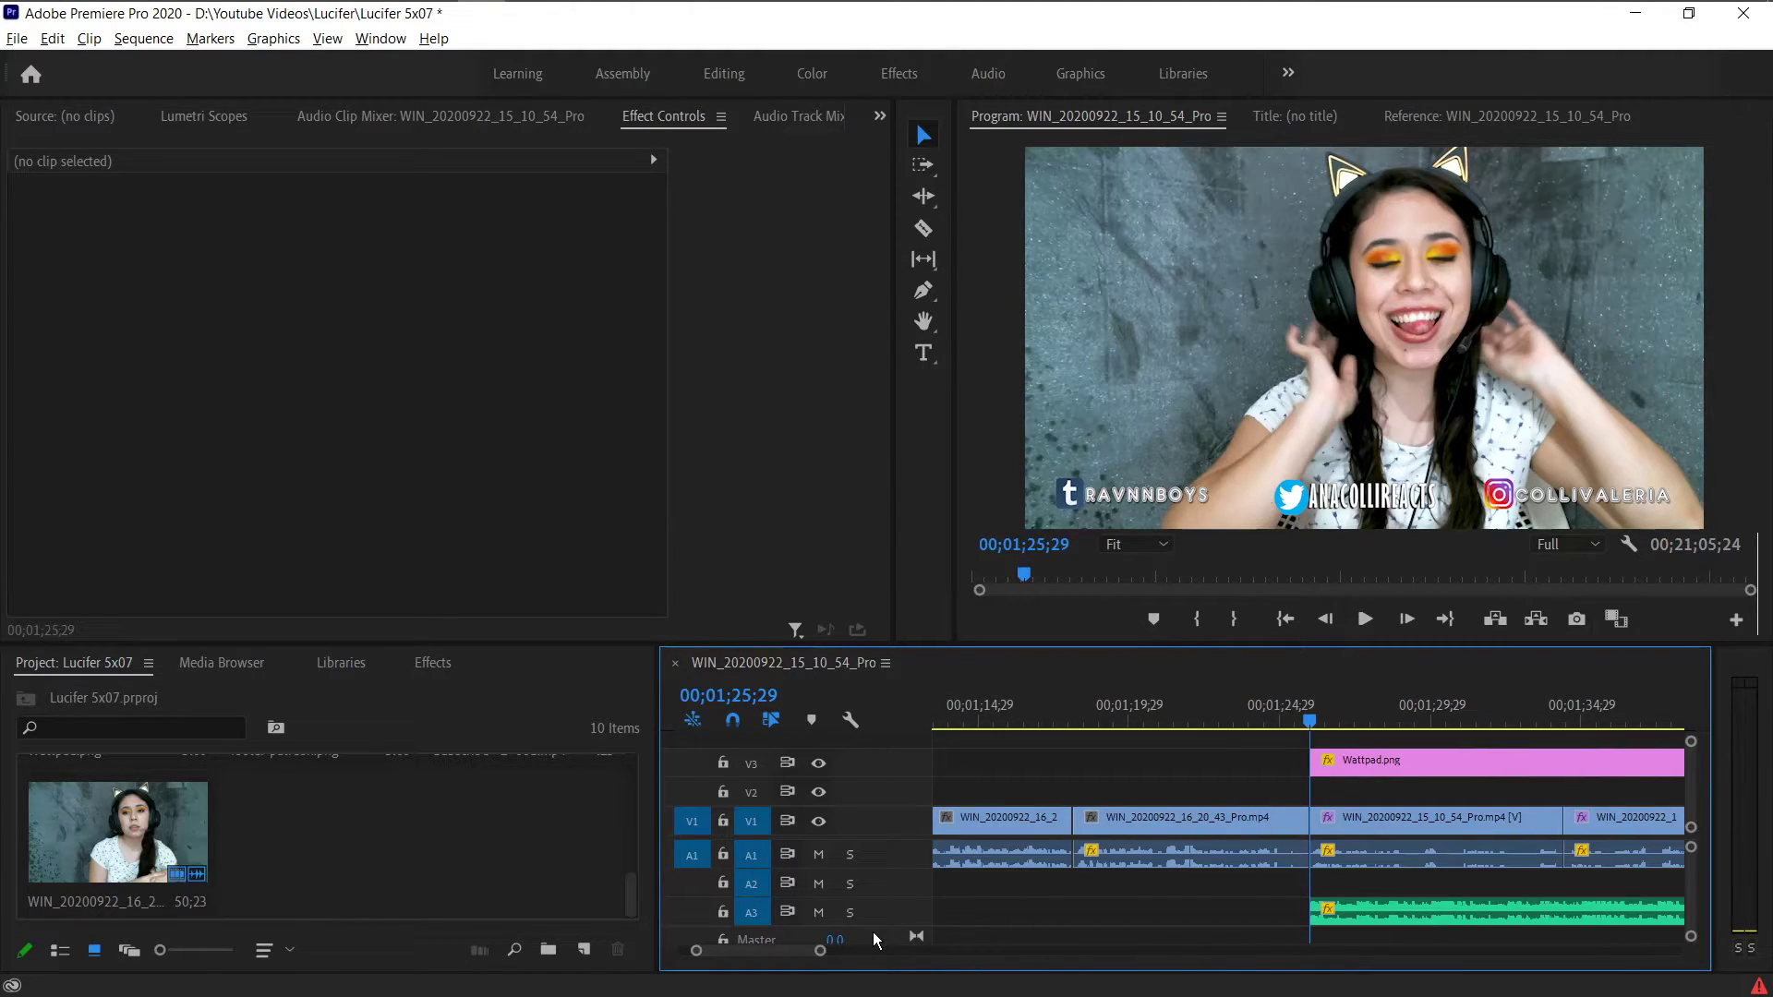
key("Left")
key("Left")
key("Left")
key("Left")
key("Left")
key("Left")
key("Left")
key("Left")
left_click_drag(820, 952, 789, 952)
left_click(1312, 820)
key("space")
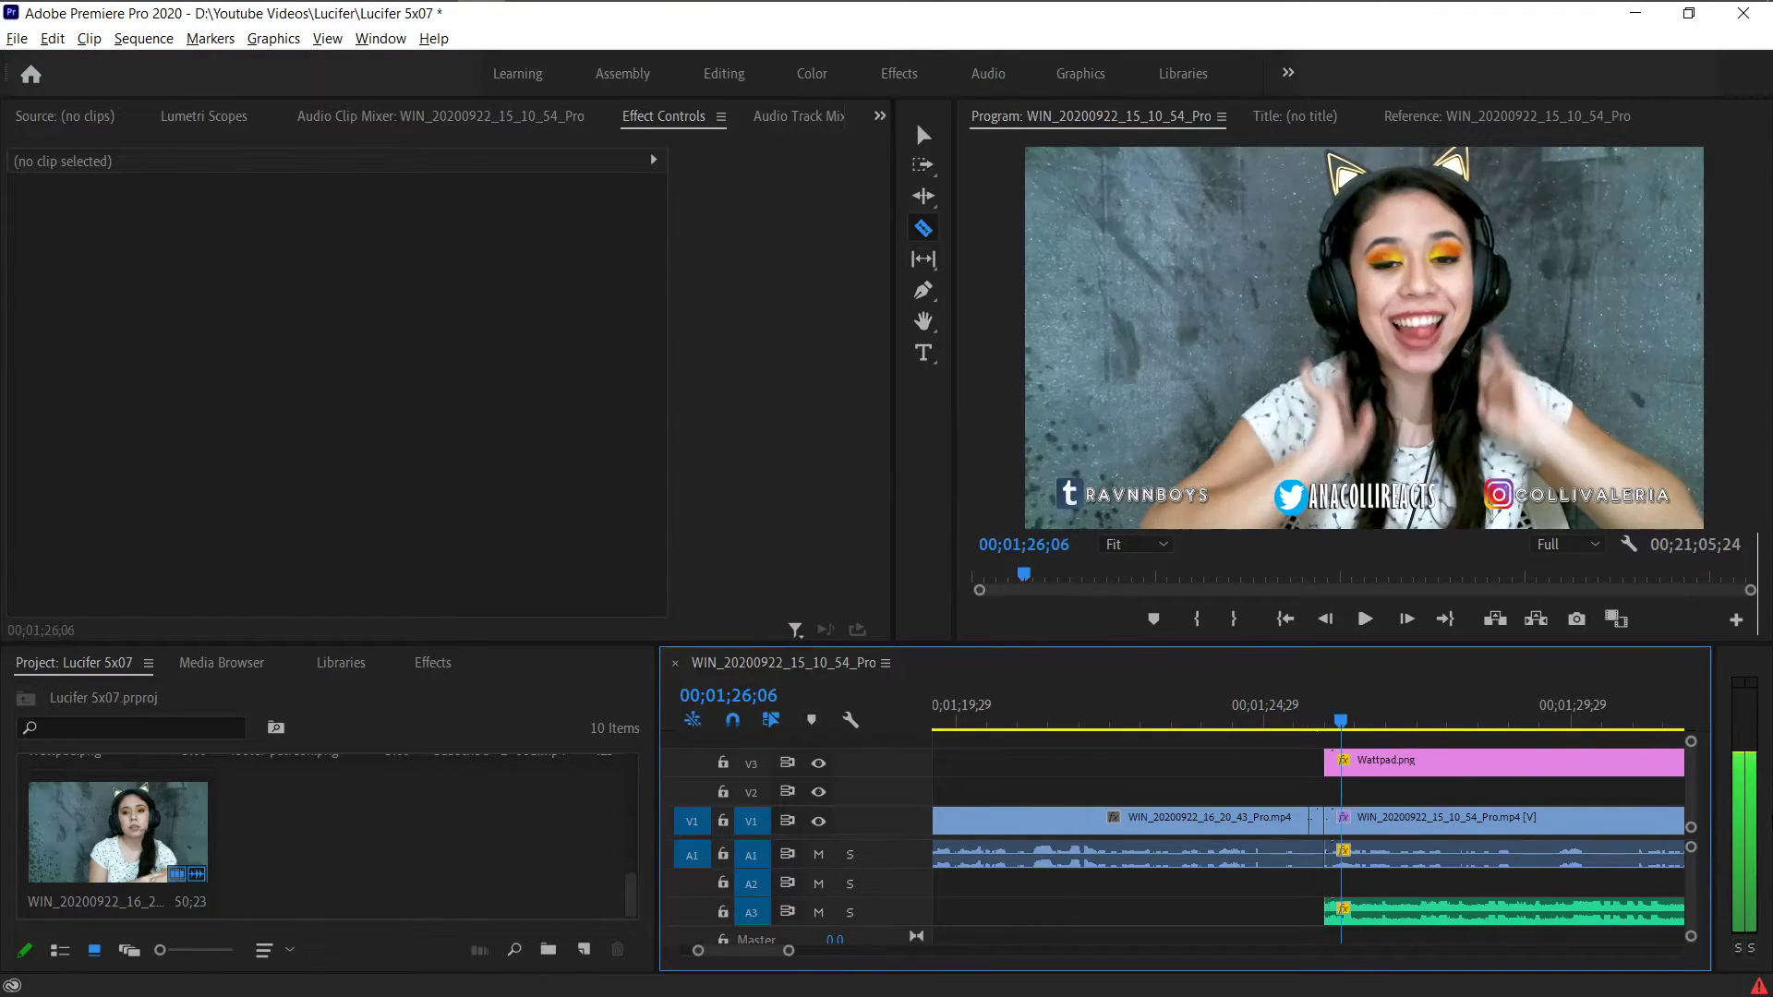
key("ctrl+k")
key("v")
- Create an adjustment layer with the default settings and place it on V2 above the newly made cuts
left_click(584, 951)
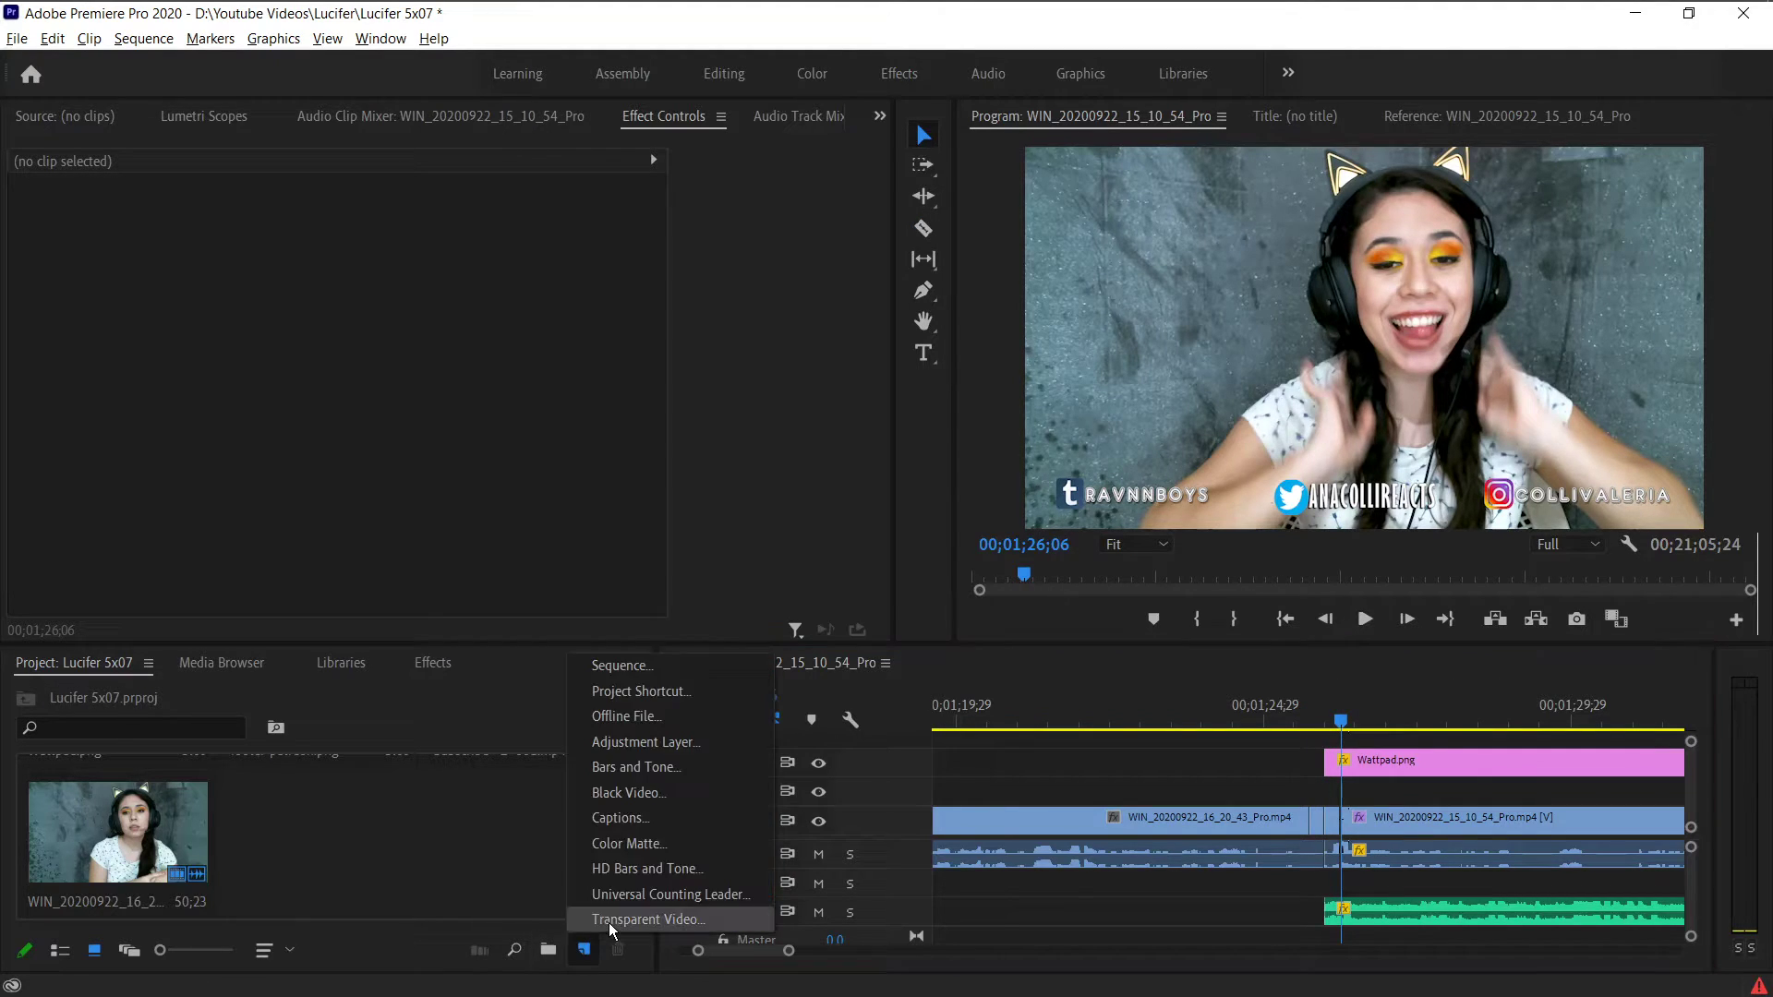
left_click(635, 730)
key("Return")
left_click_drag(916, 735, 1161, 787)
- Split the adjustment layer at the first cut and delete its earlier part so it spans only the two short pieces
key("c")
left_click(1310, 792)
key("v")
left_click(1246, 790)
key("Delete")
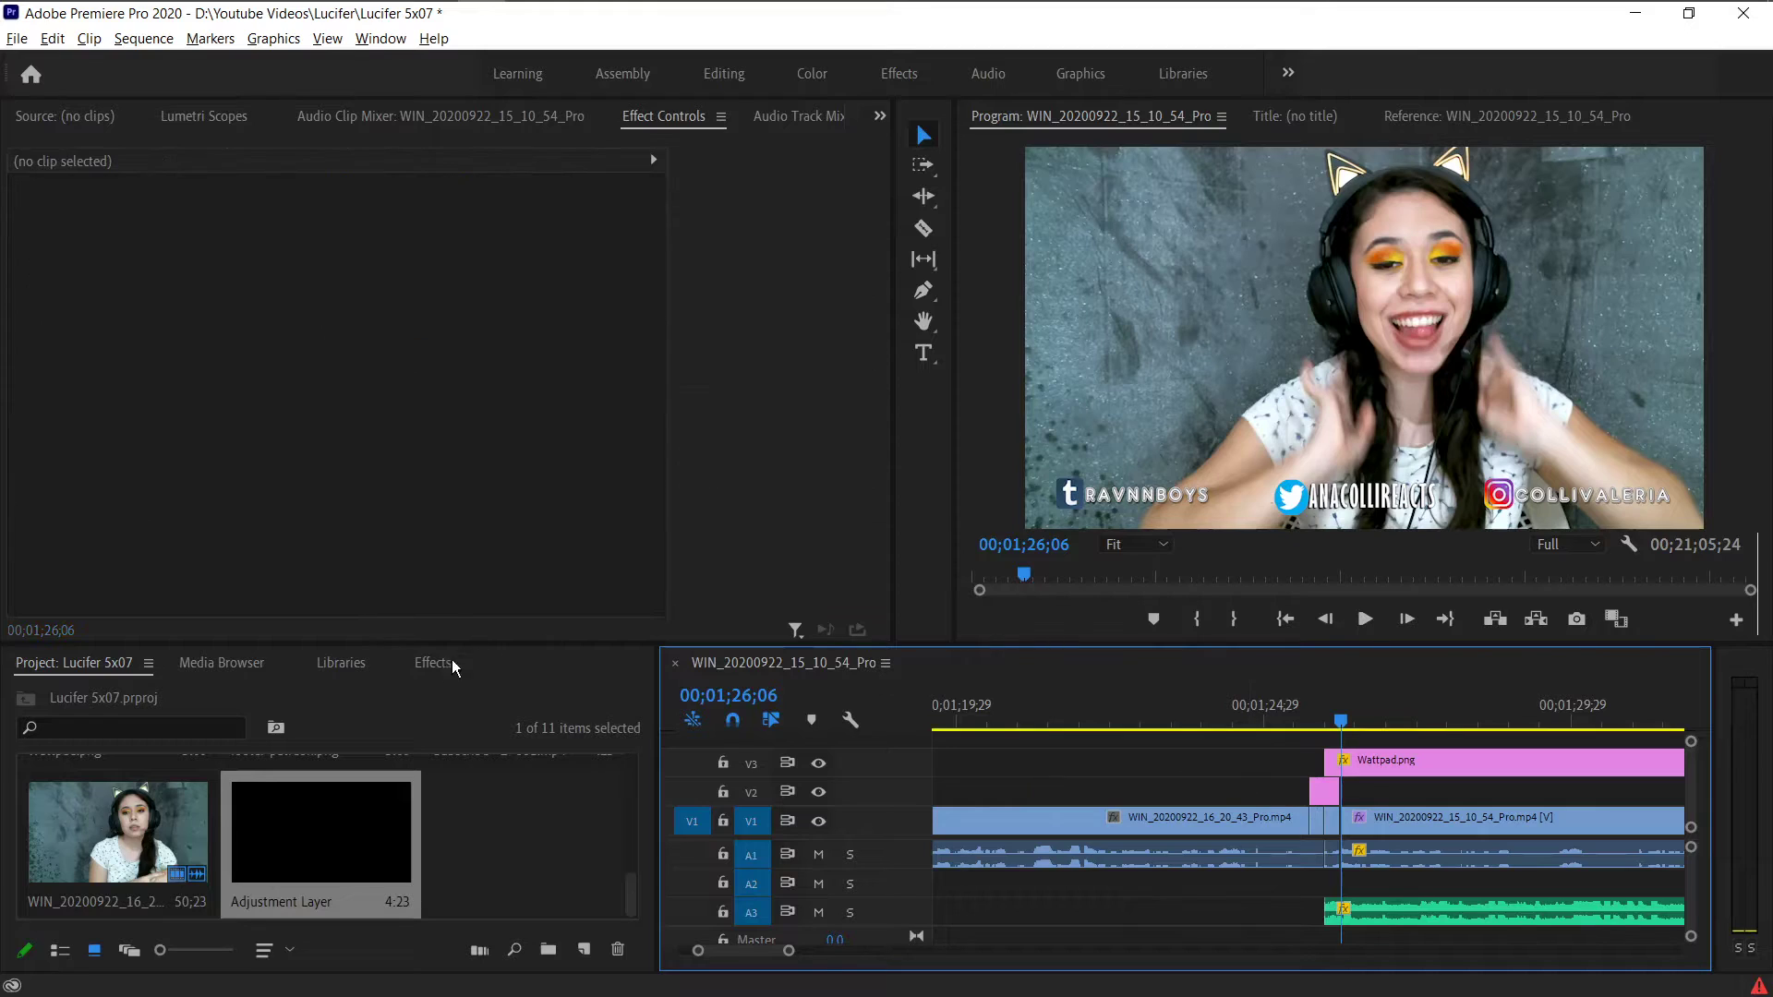
- Apply the 1 Main preset from Orange83.com Transition pack #3 to the short V1 piece after the junction
left_click(434, 663)
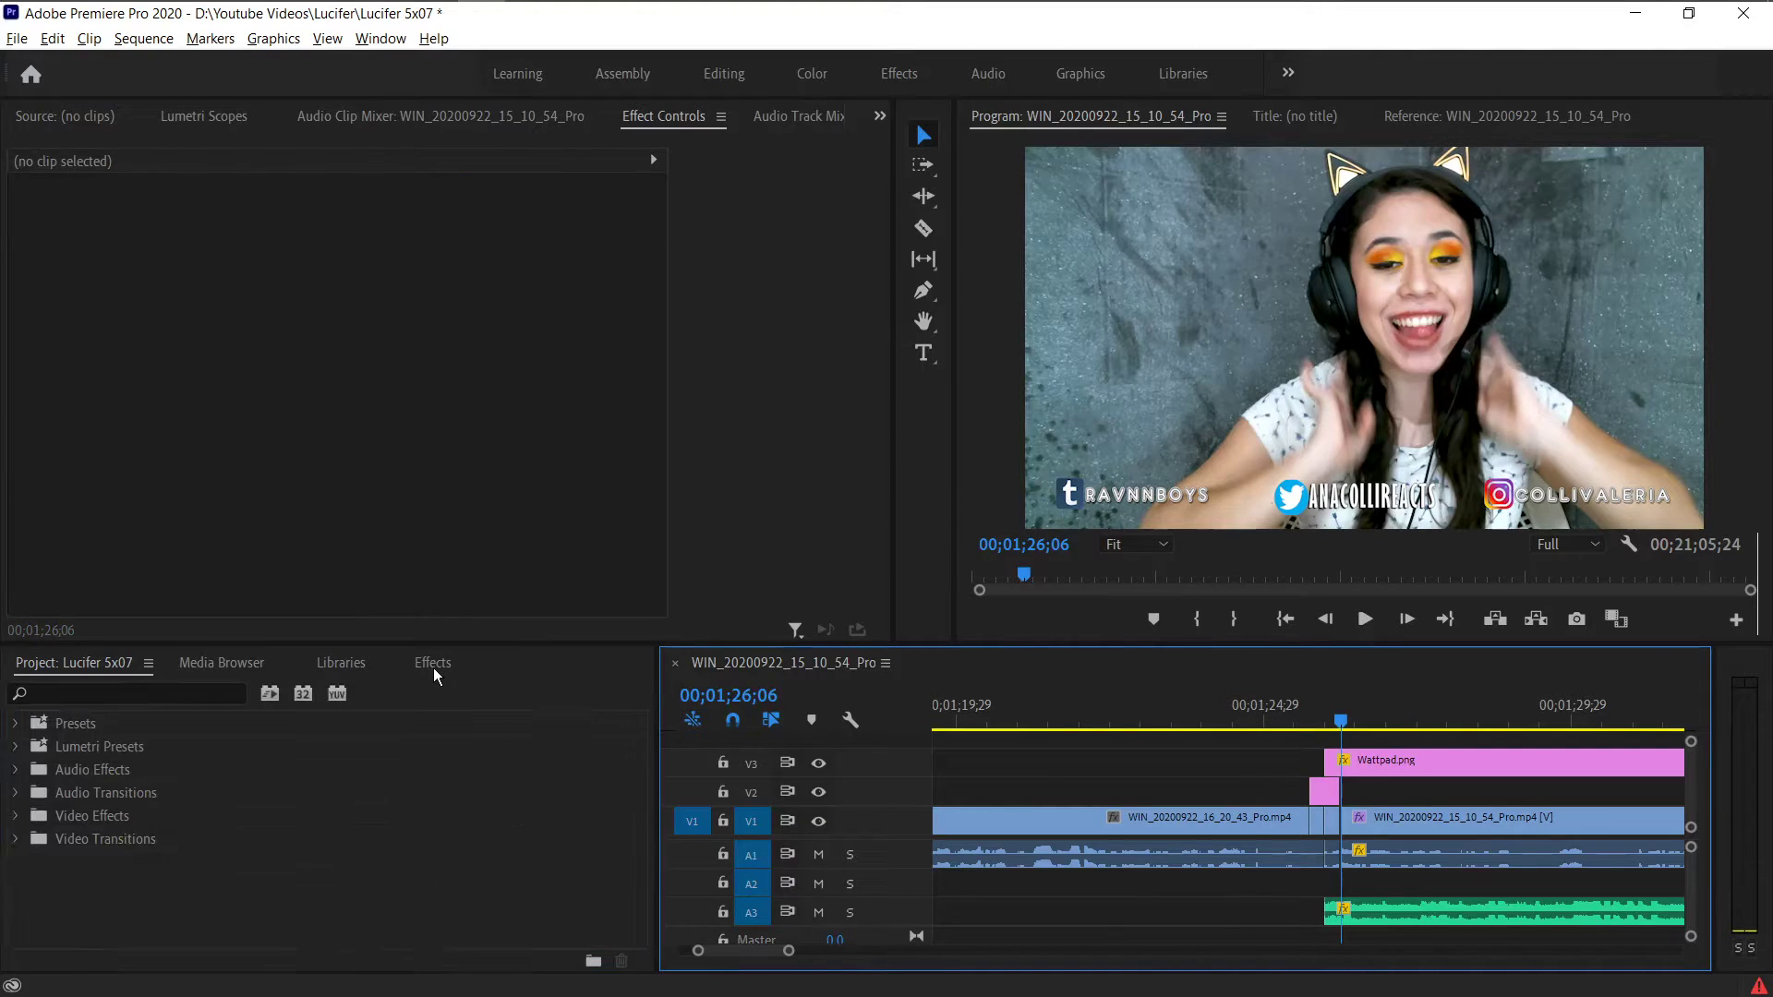
left_click(26, 728)
scroll(108, 772, "down", 2)
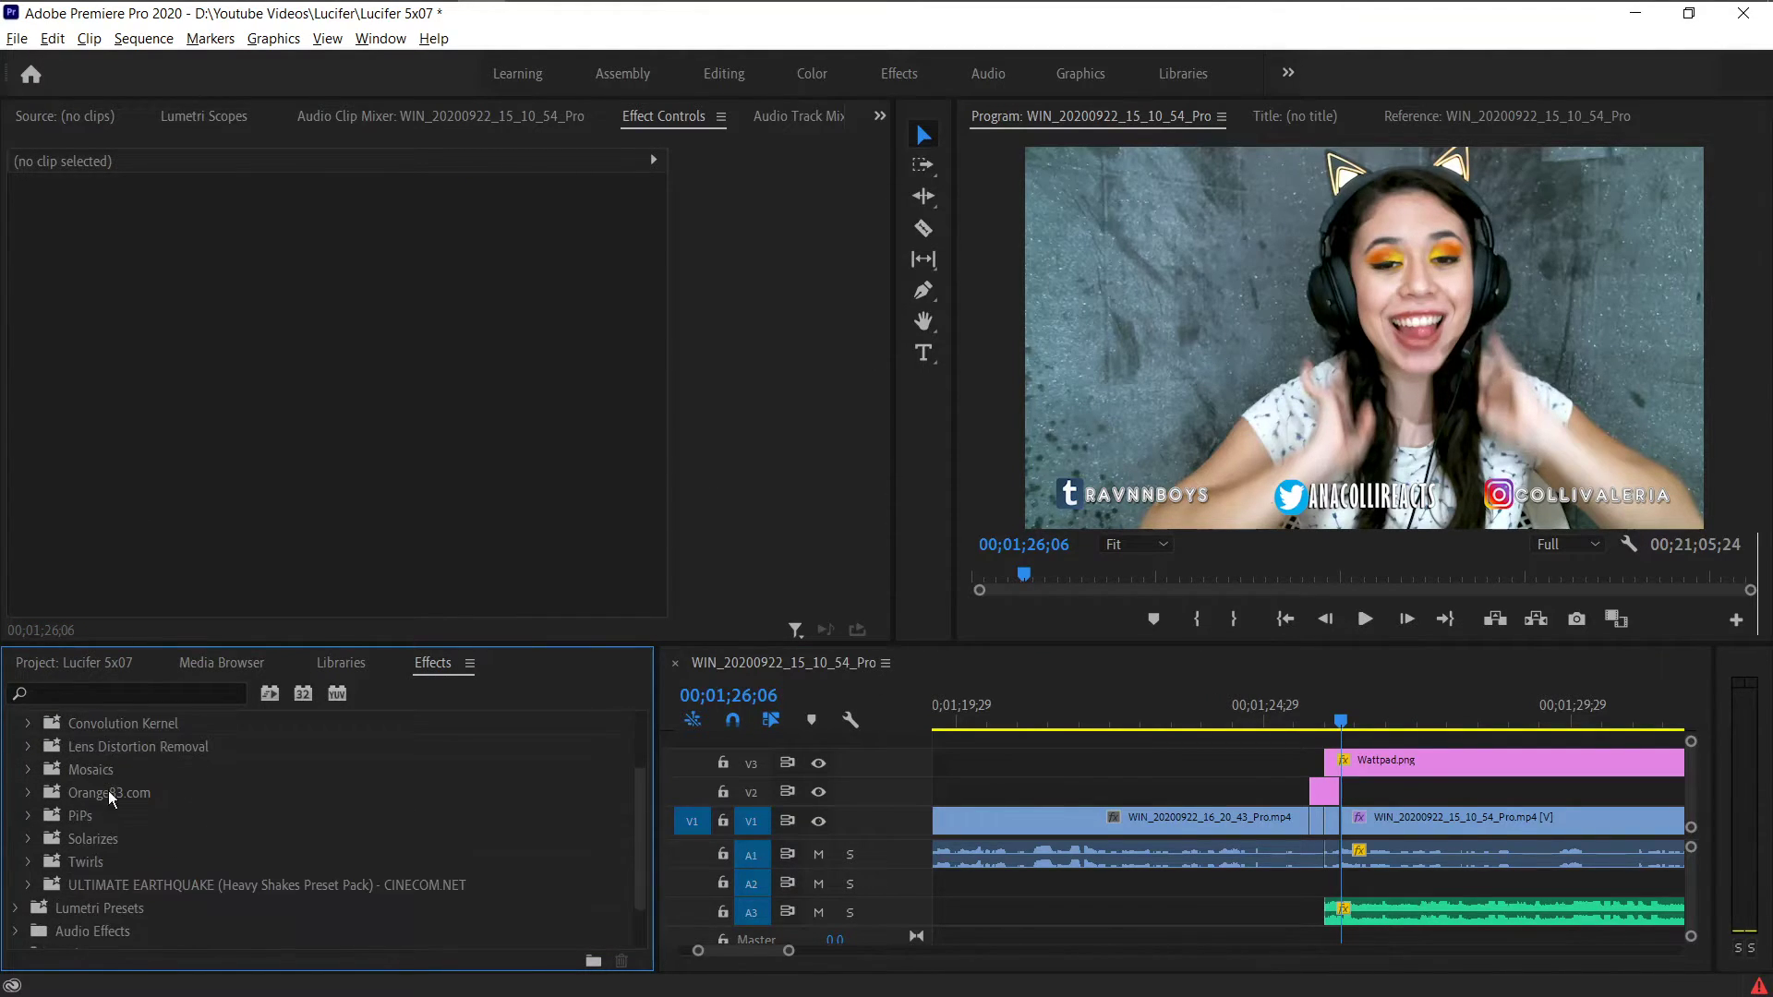
left_click(28, 794)
scroll(85, 834, "down", 1)
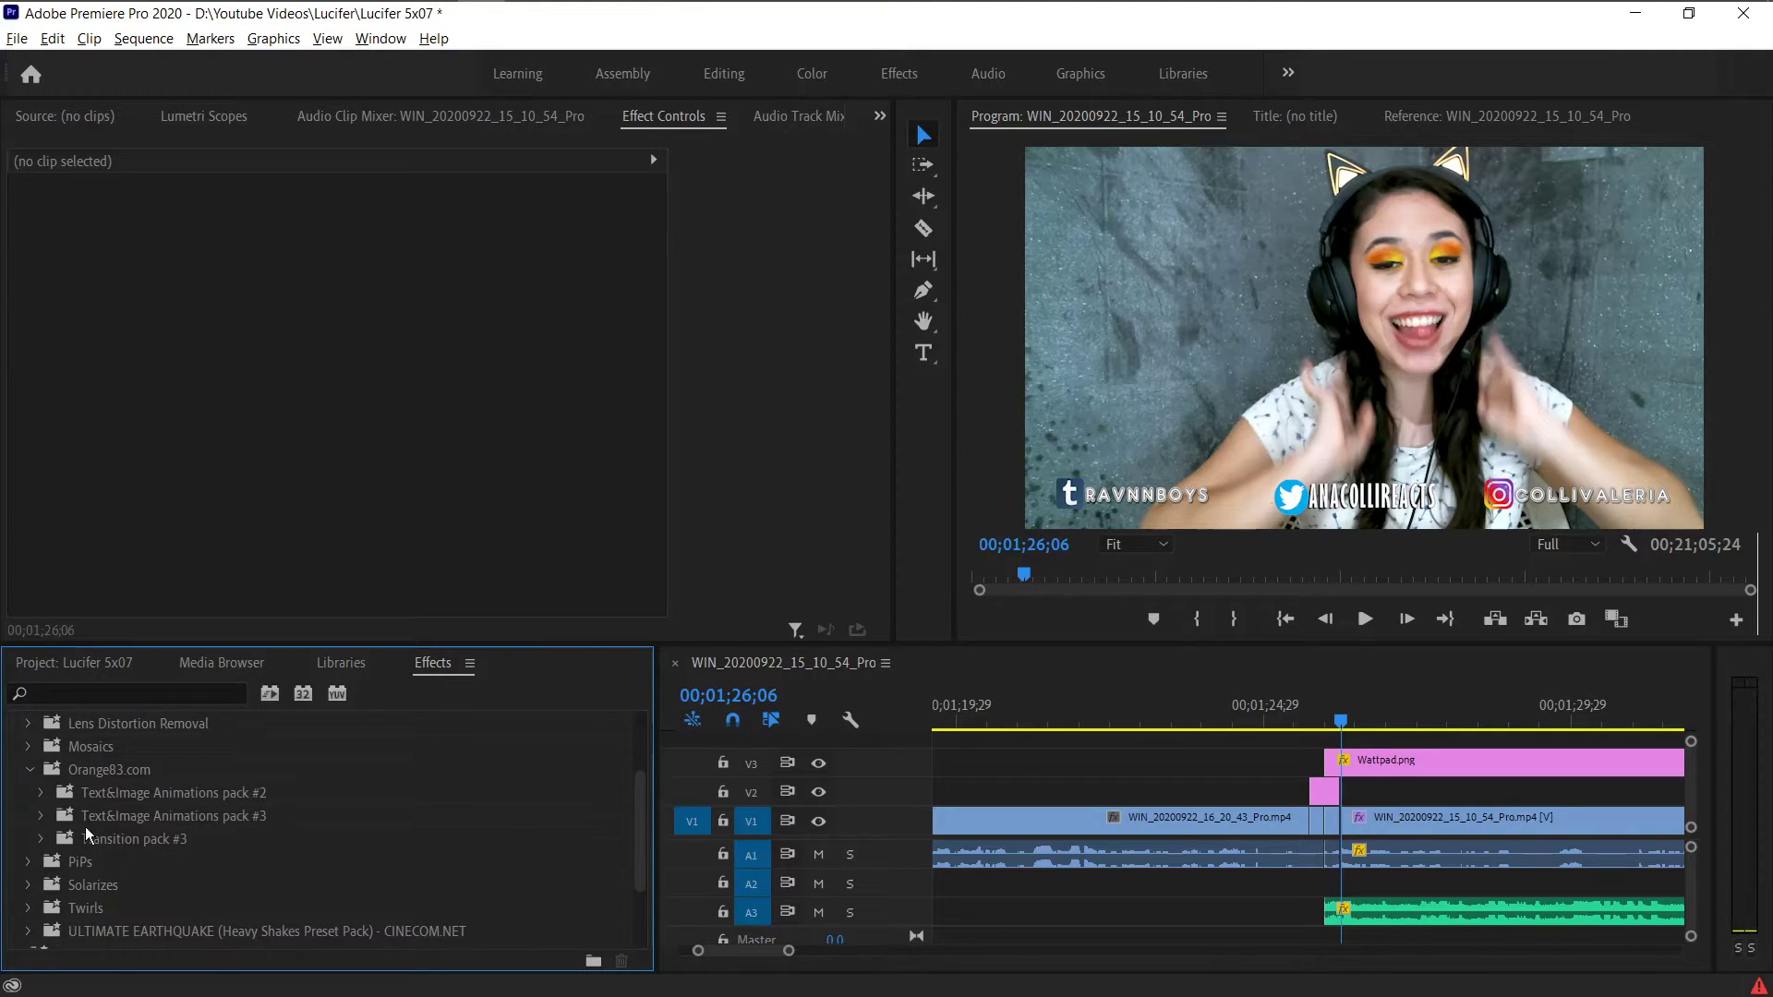
left_click(40, 839)
scroll(42, 838, "down", 4)
left_click_drag(136, 774, 1331, 834)
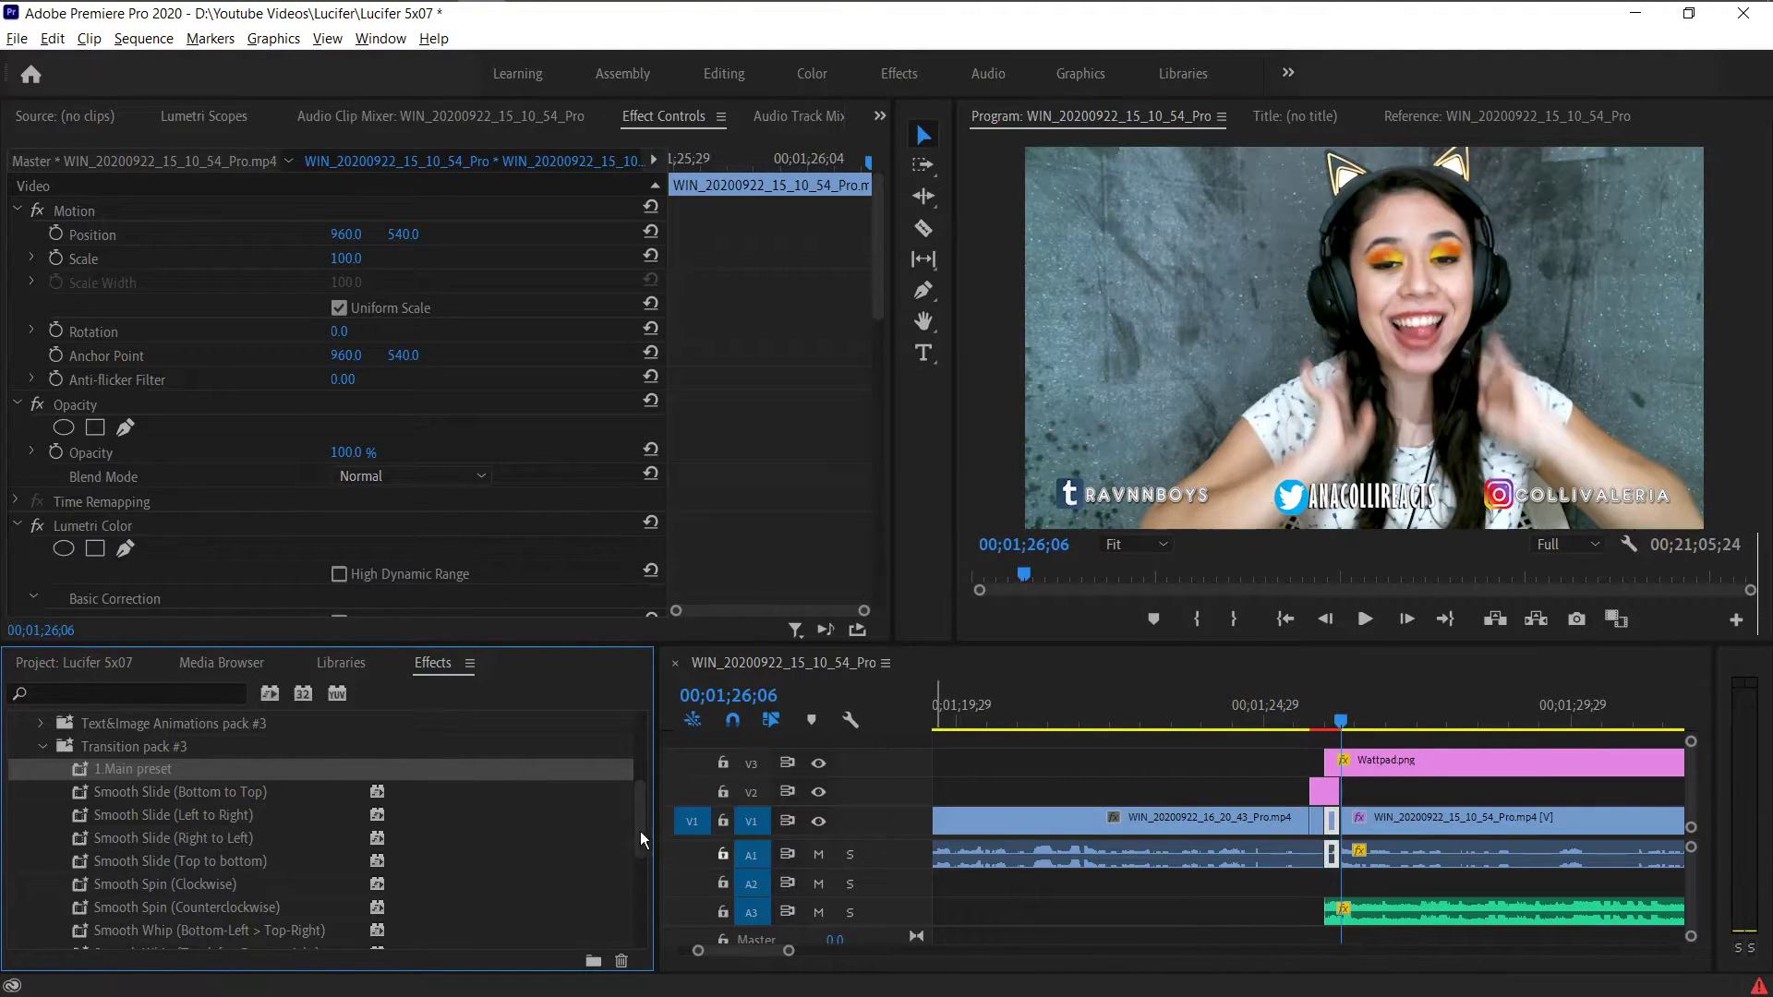
- Apply the Smooth Slide (Top to bottom) preset to the adjustment layer on V2
scroll(184, 818, "down", 1)
left_click_drag(136, 795, 588, 758)
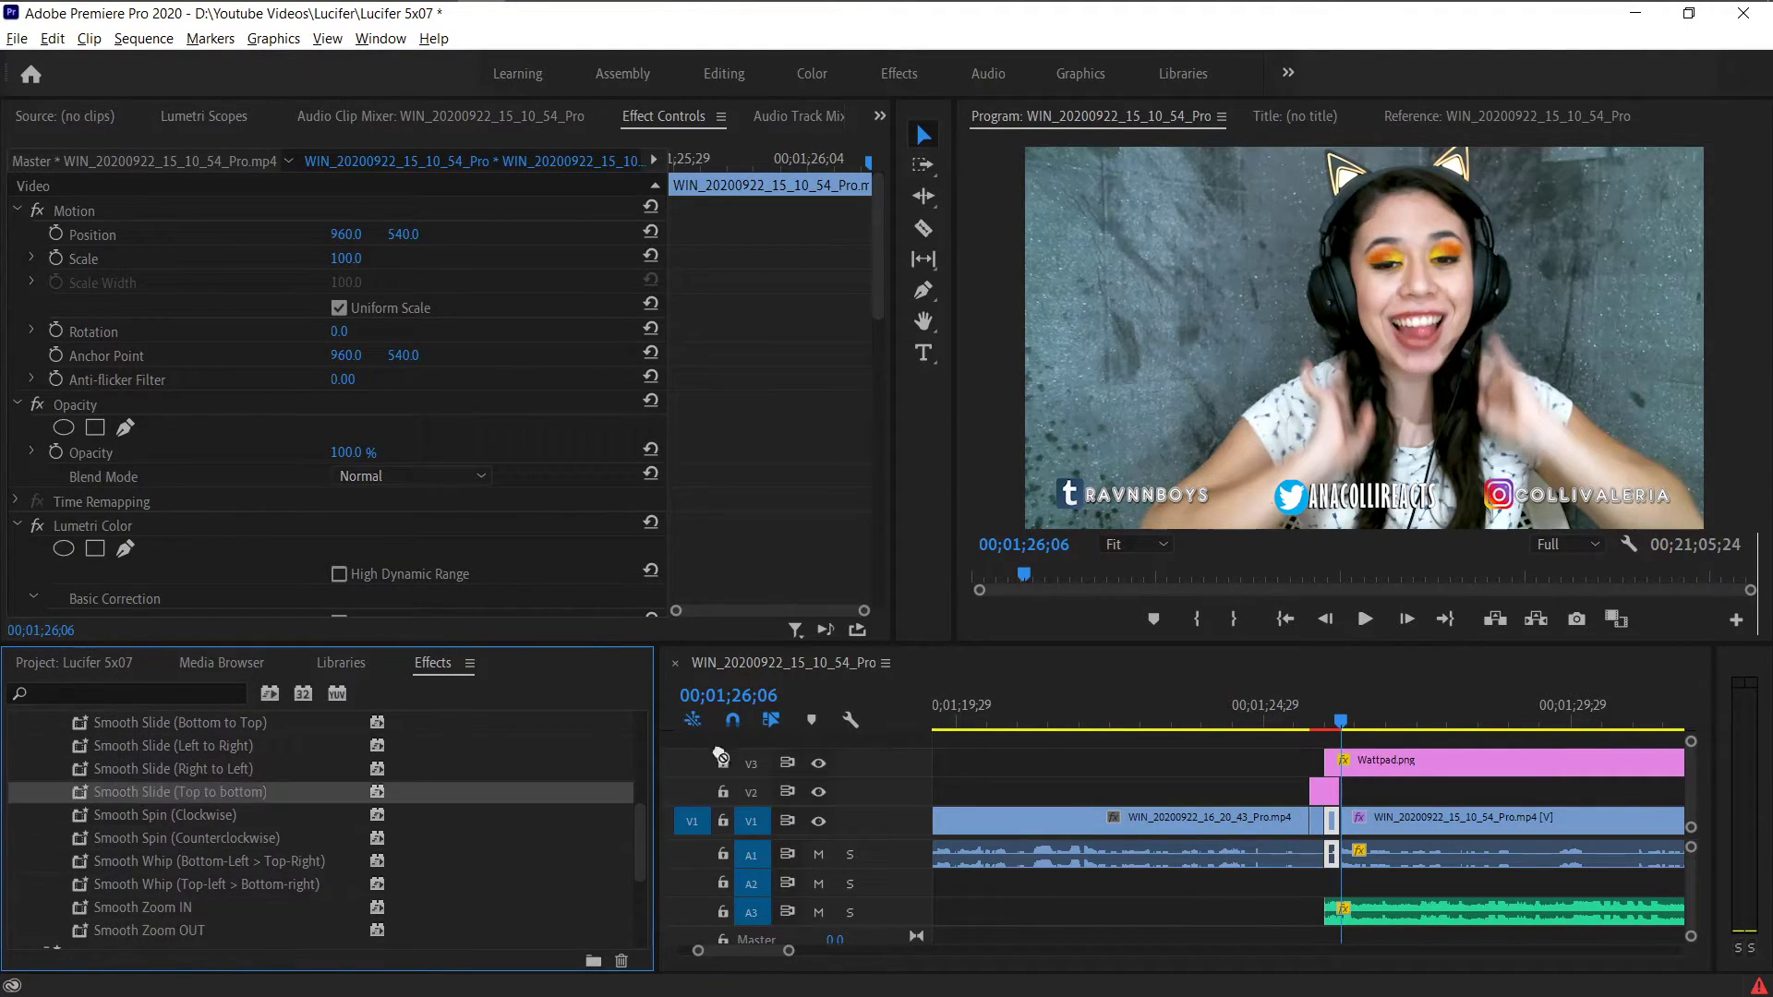
left_click_drag(1331, 794, 1331, 795)
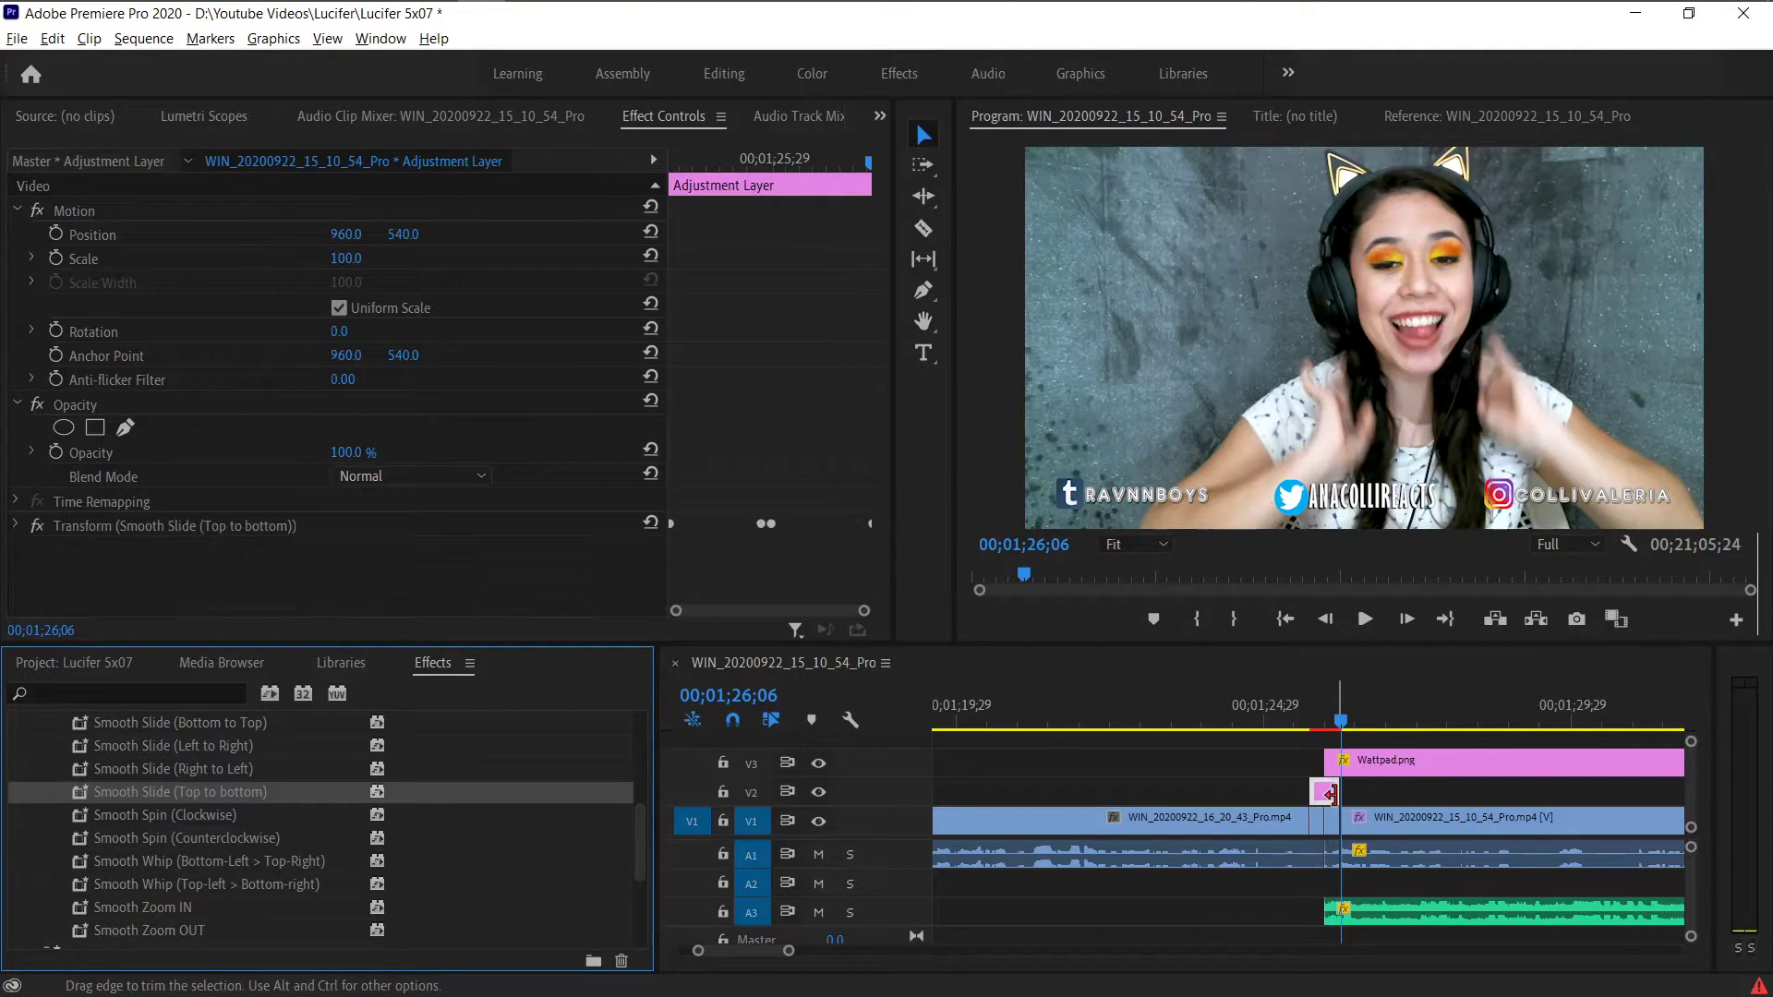
- Render the sequence preview and play the slide transition from 00;01;25;10
scroll(1247, 794, "right", 2)
left_click(1185, 716)
key("Return")
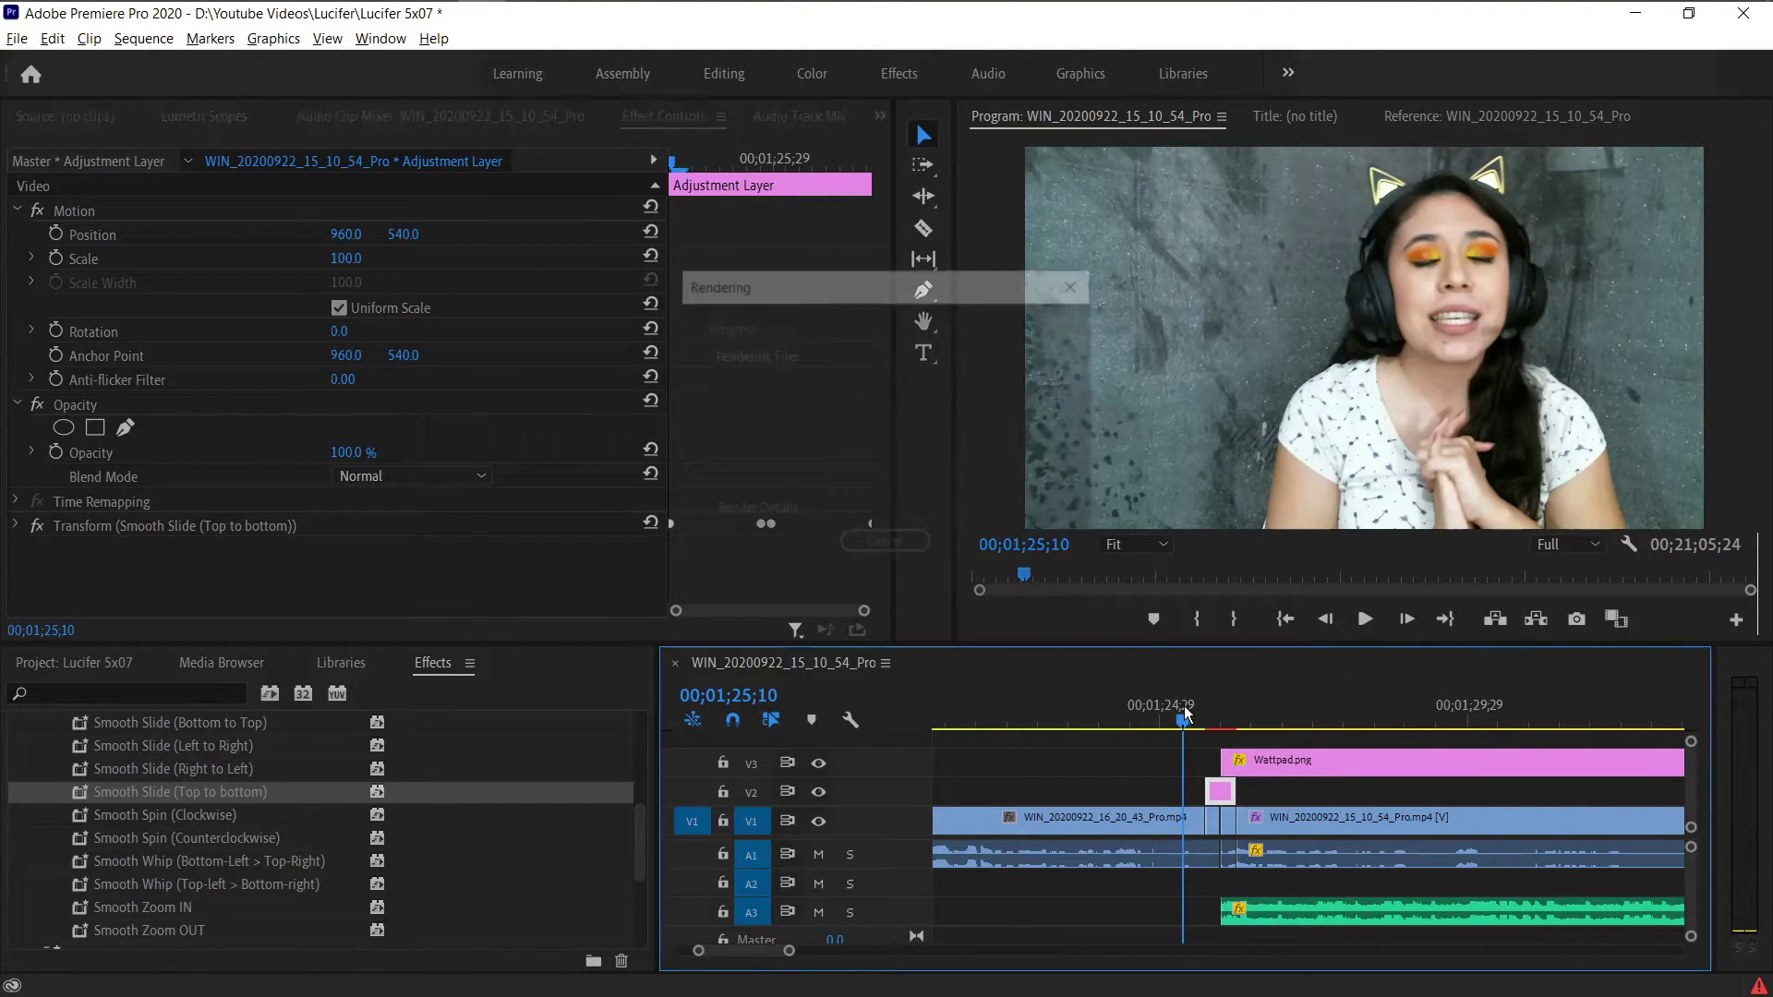
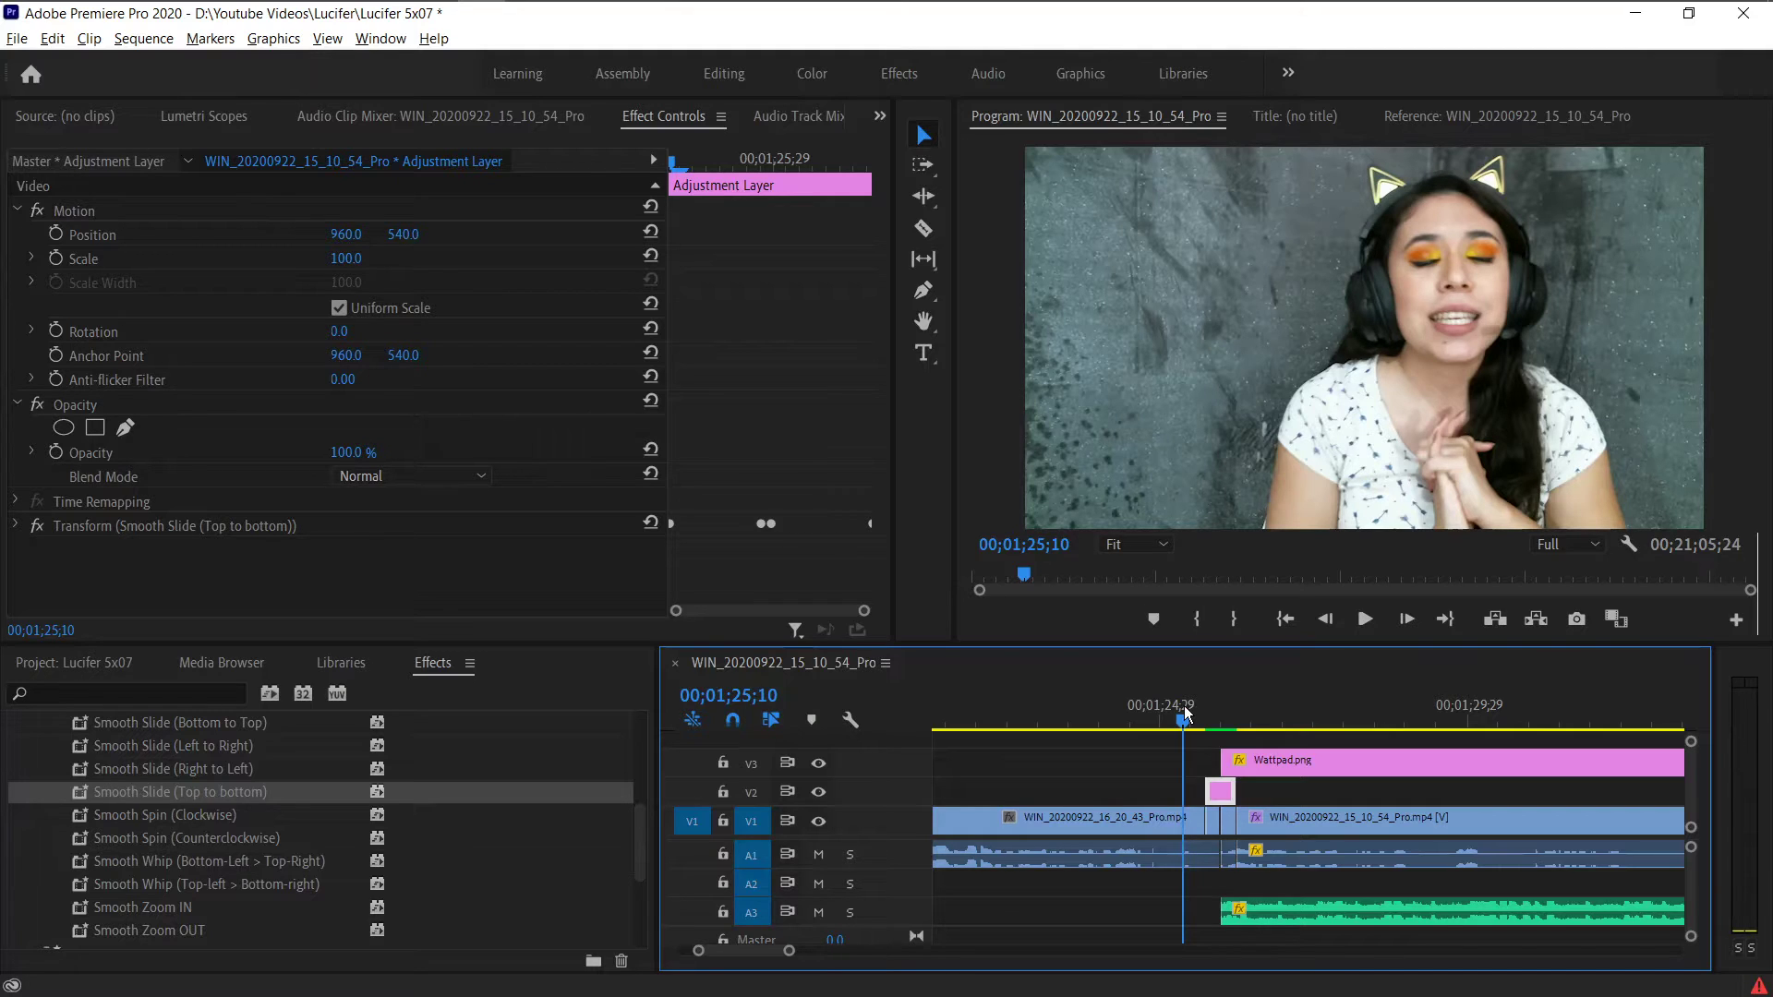
key("space")
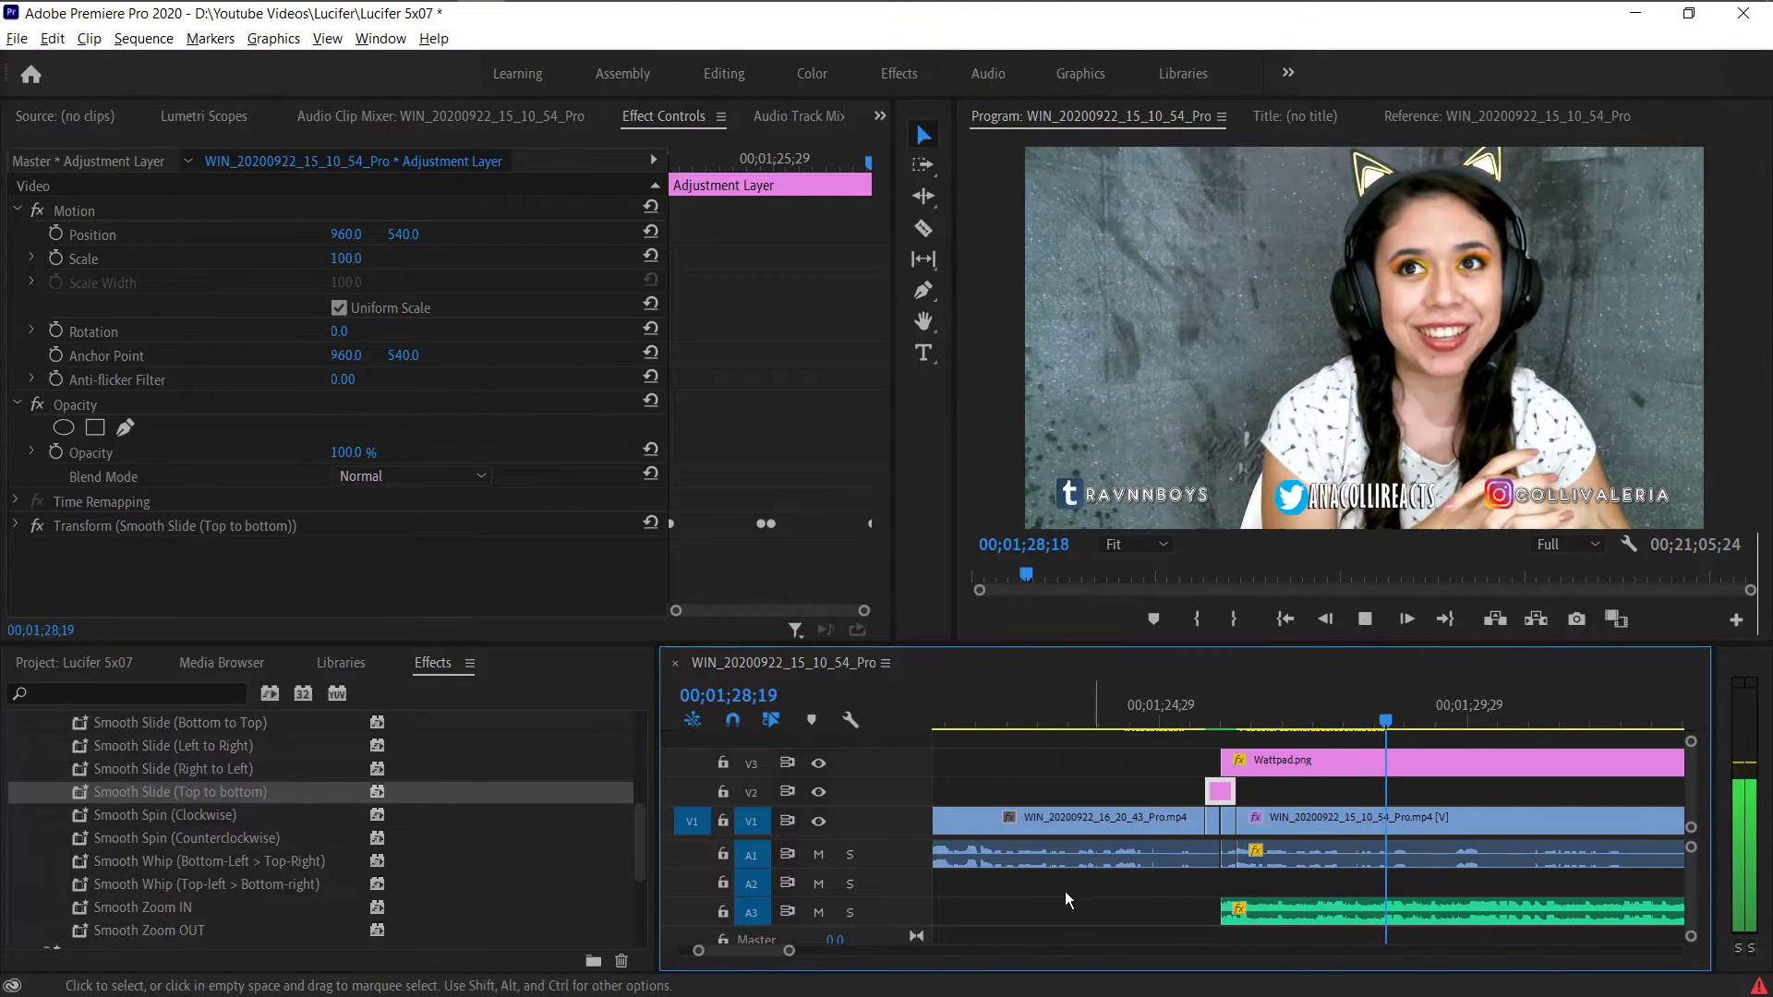
key("space")
- Place Subscribe - 29881.mp4 on V2 and A2 at the start of the WIN_20200922_16_20_43_Pro recording following the Lucifer intro clip
scroll(1073, 828, "up", 5)
scroll(1074, 827, "up", 6)
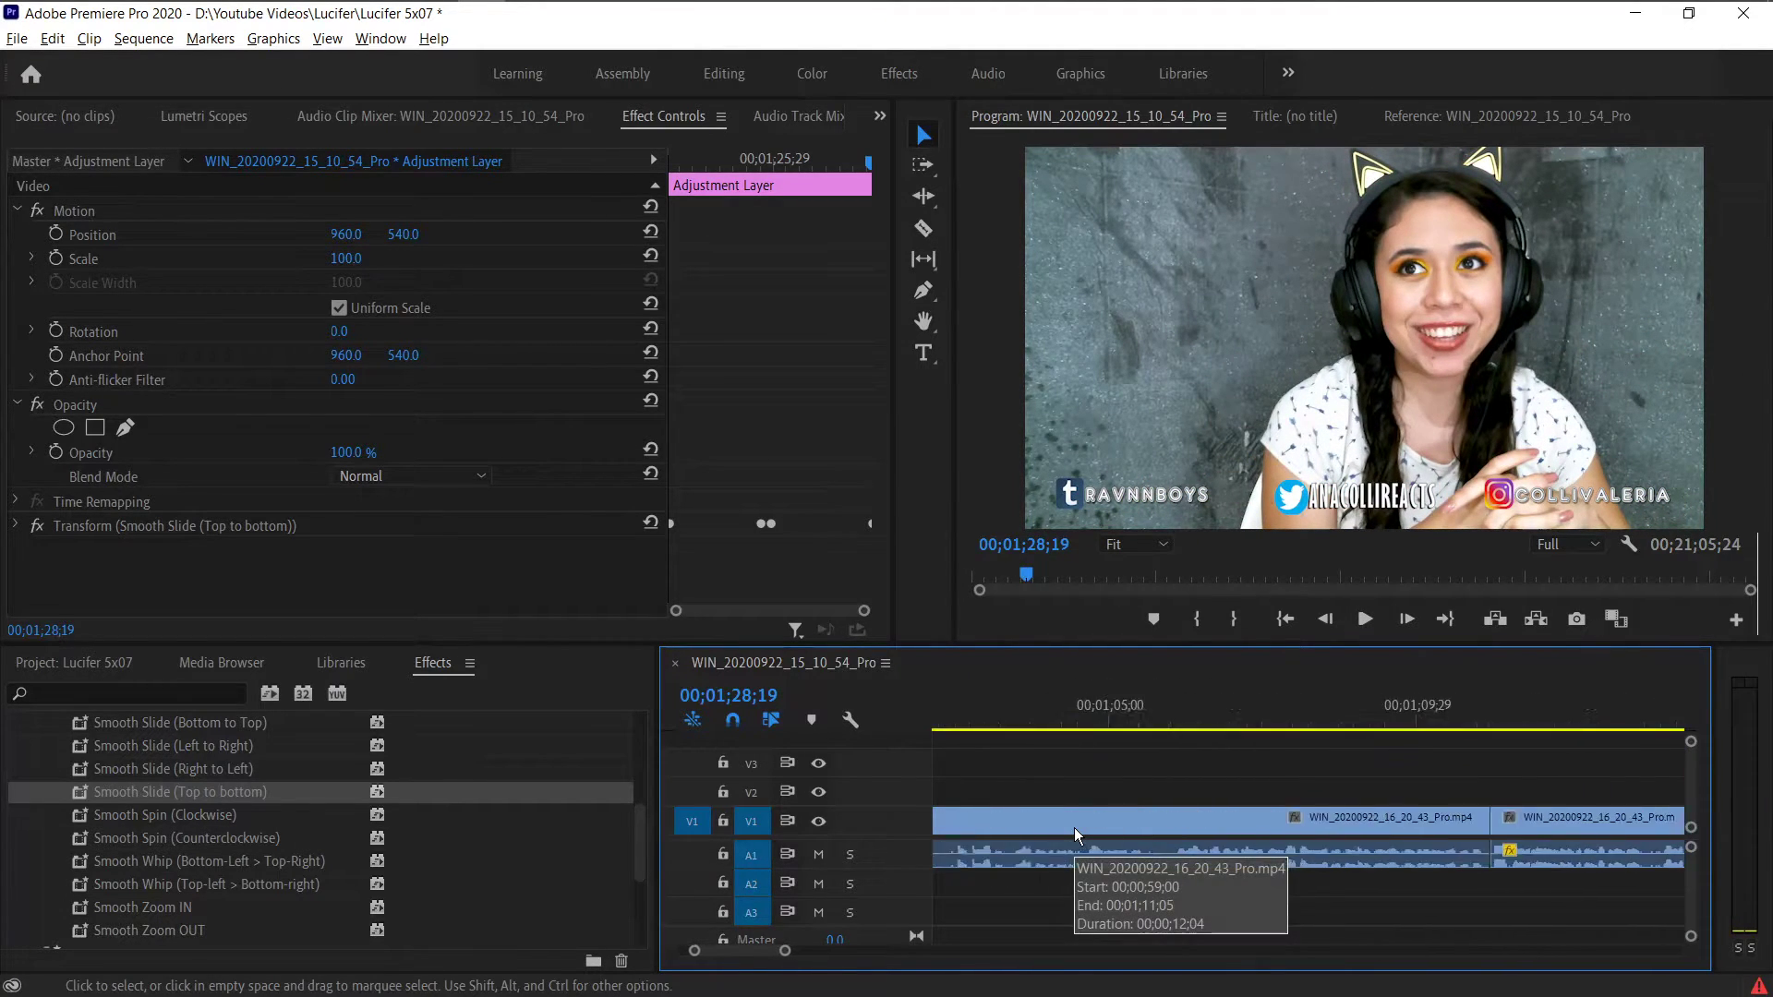
scroll(1073, 827, "up", 3)
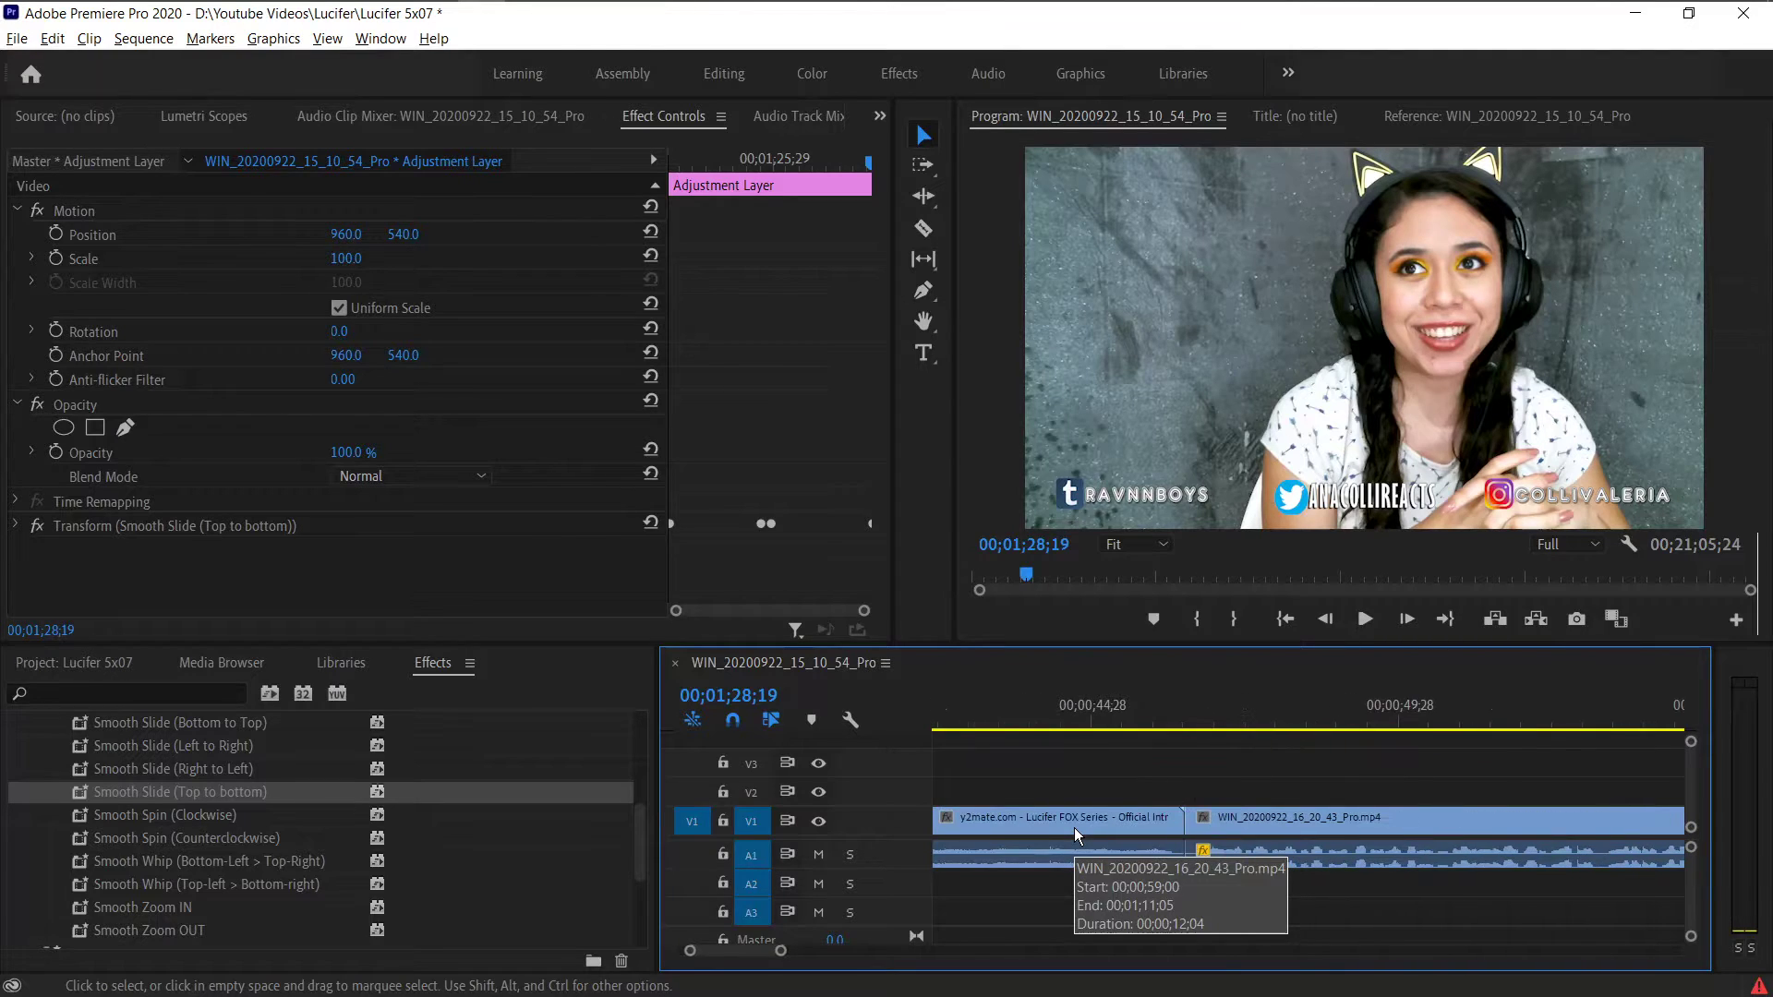
left_click(1330, 705)
key("space")
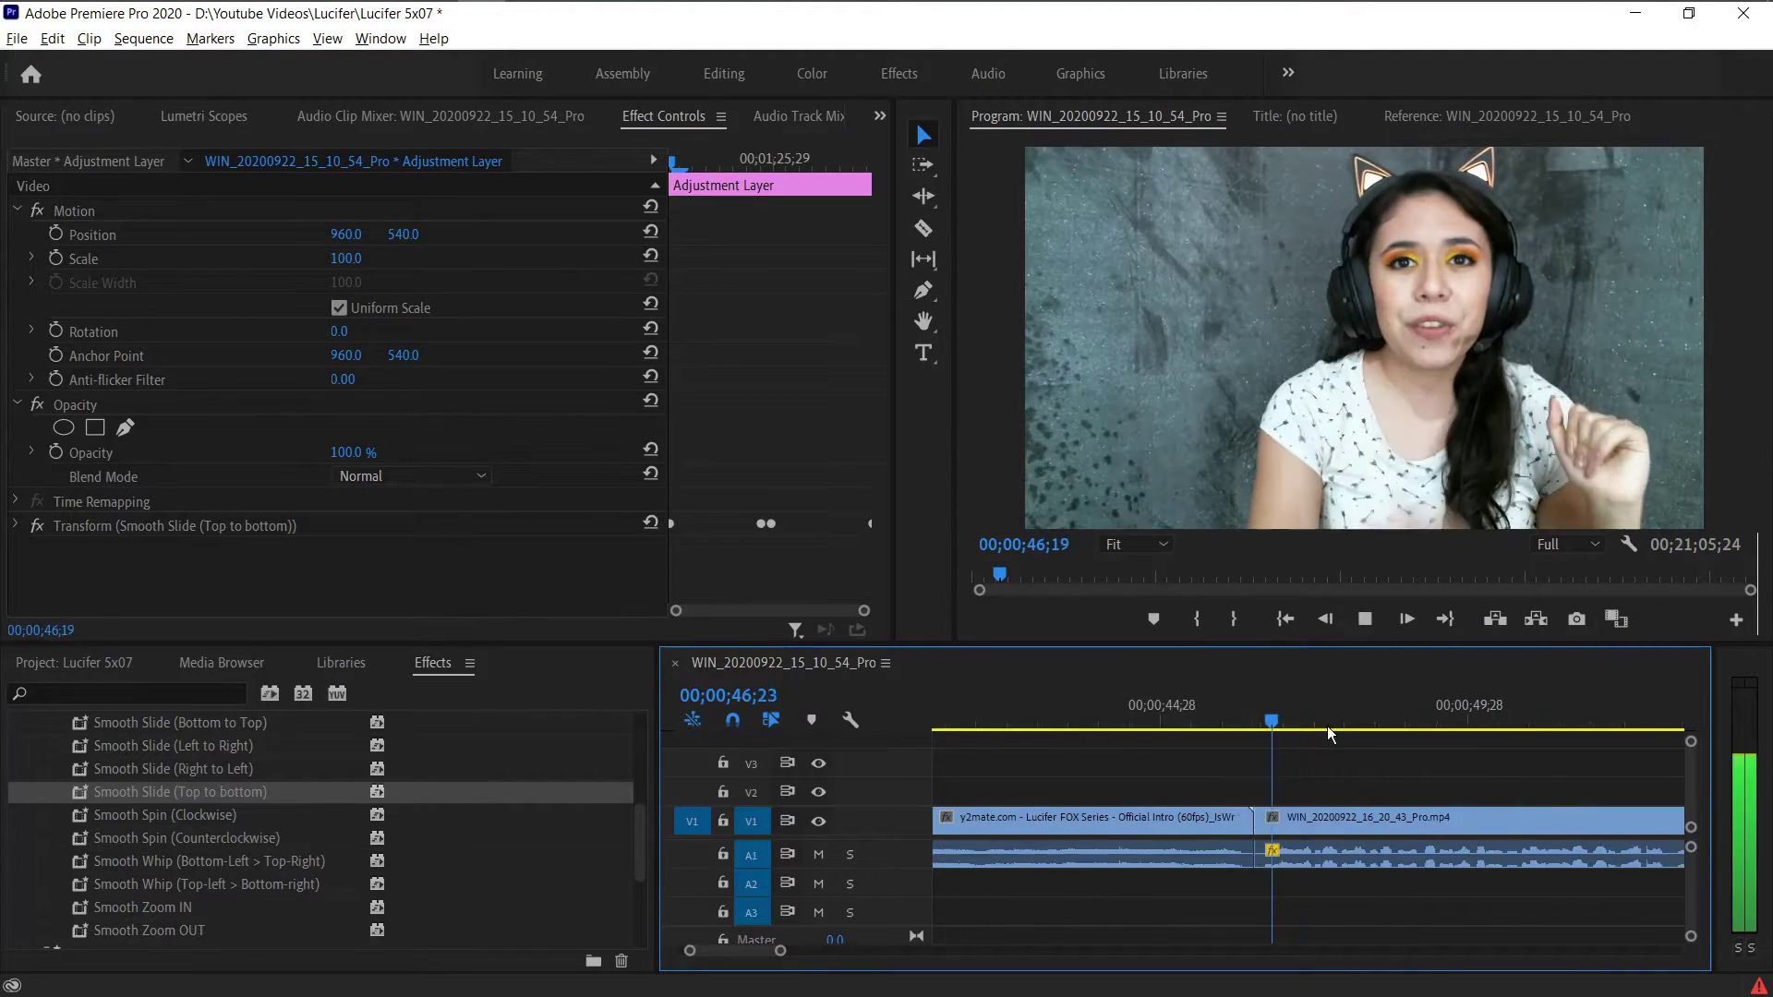
key("space")
left_click(141, 665)
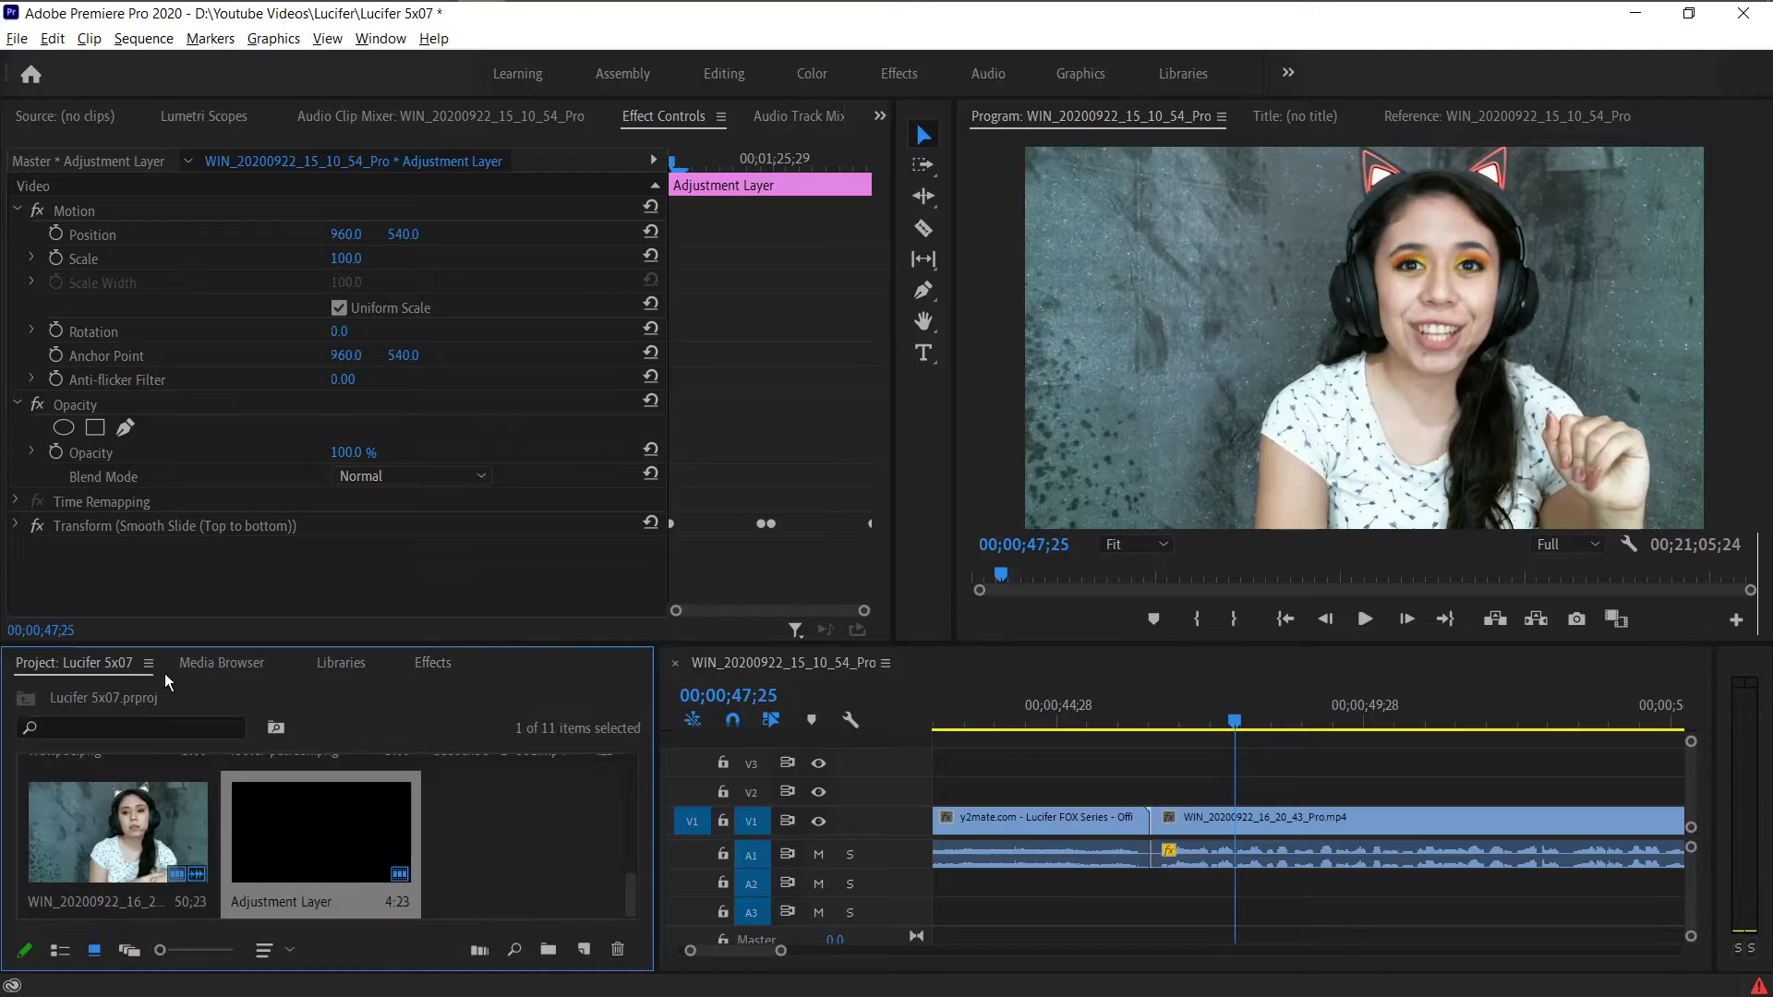
left_click_drag(530, 818, 1166, 797)
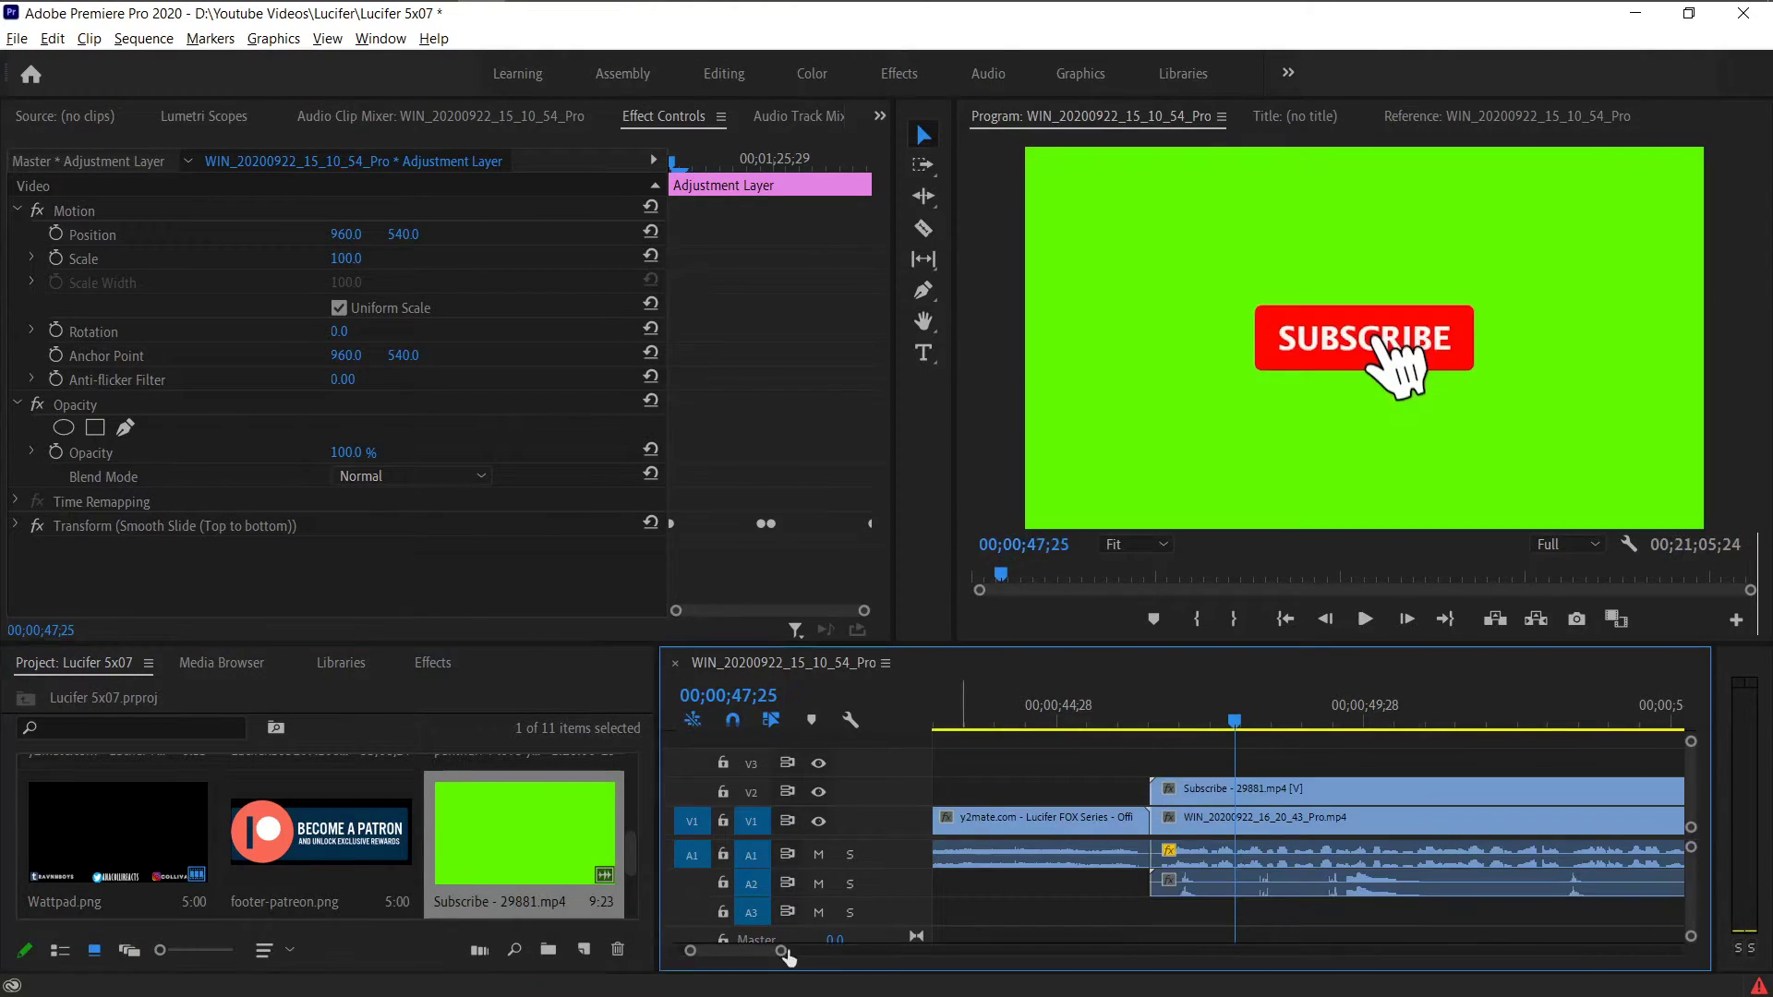
left_click_drag(777, 957, 825, 951)
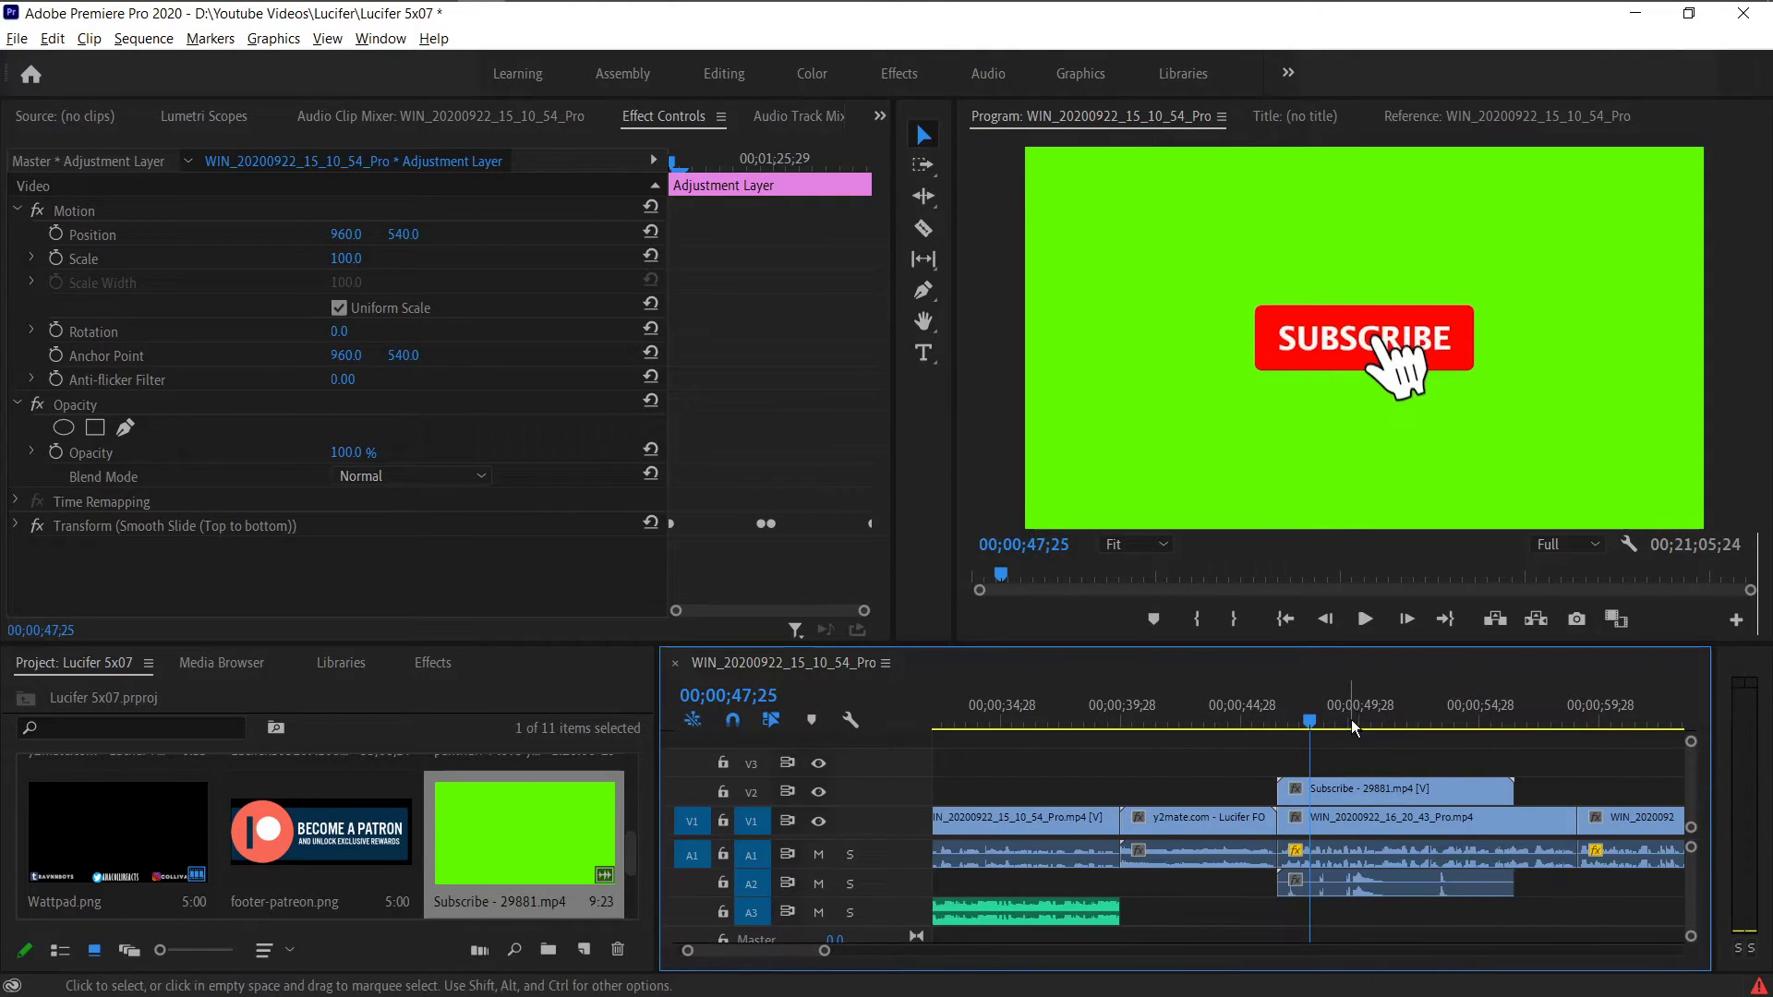
- Search the effects for "key" and apply Color Key to the Subscribe - 29881.mp4 clip
left_click(434, 667)
left_click(186, 693)
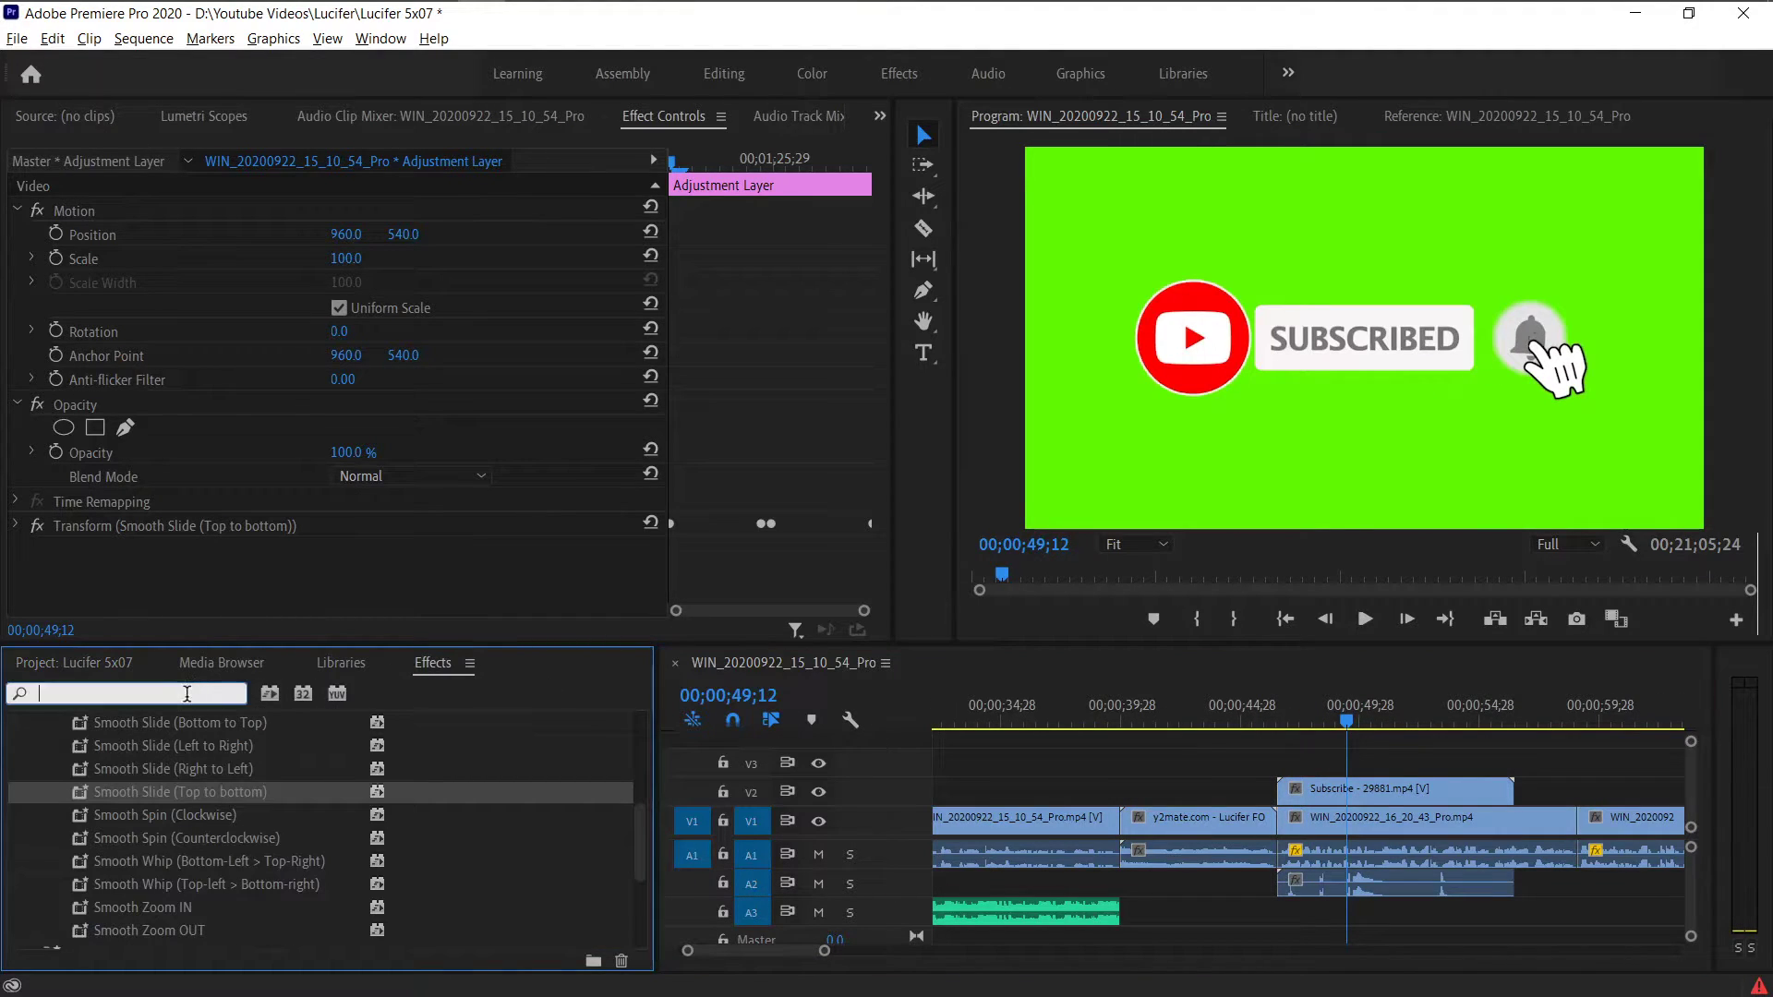
type("key")
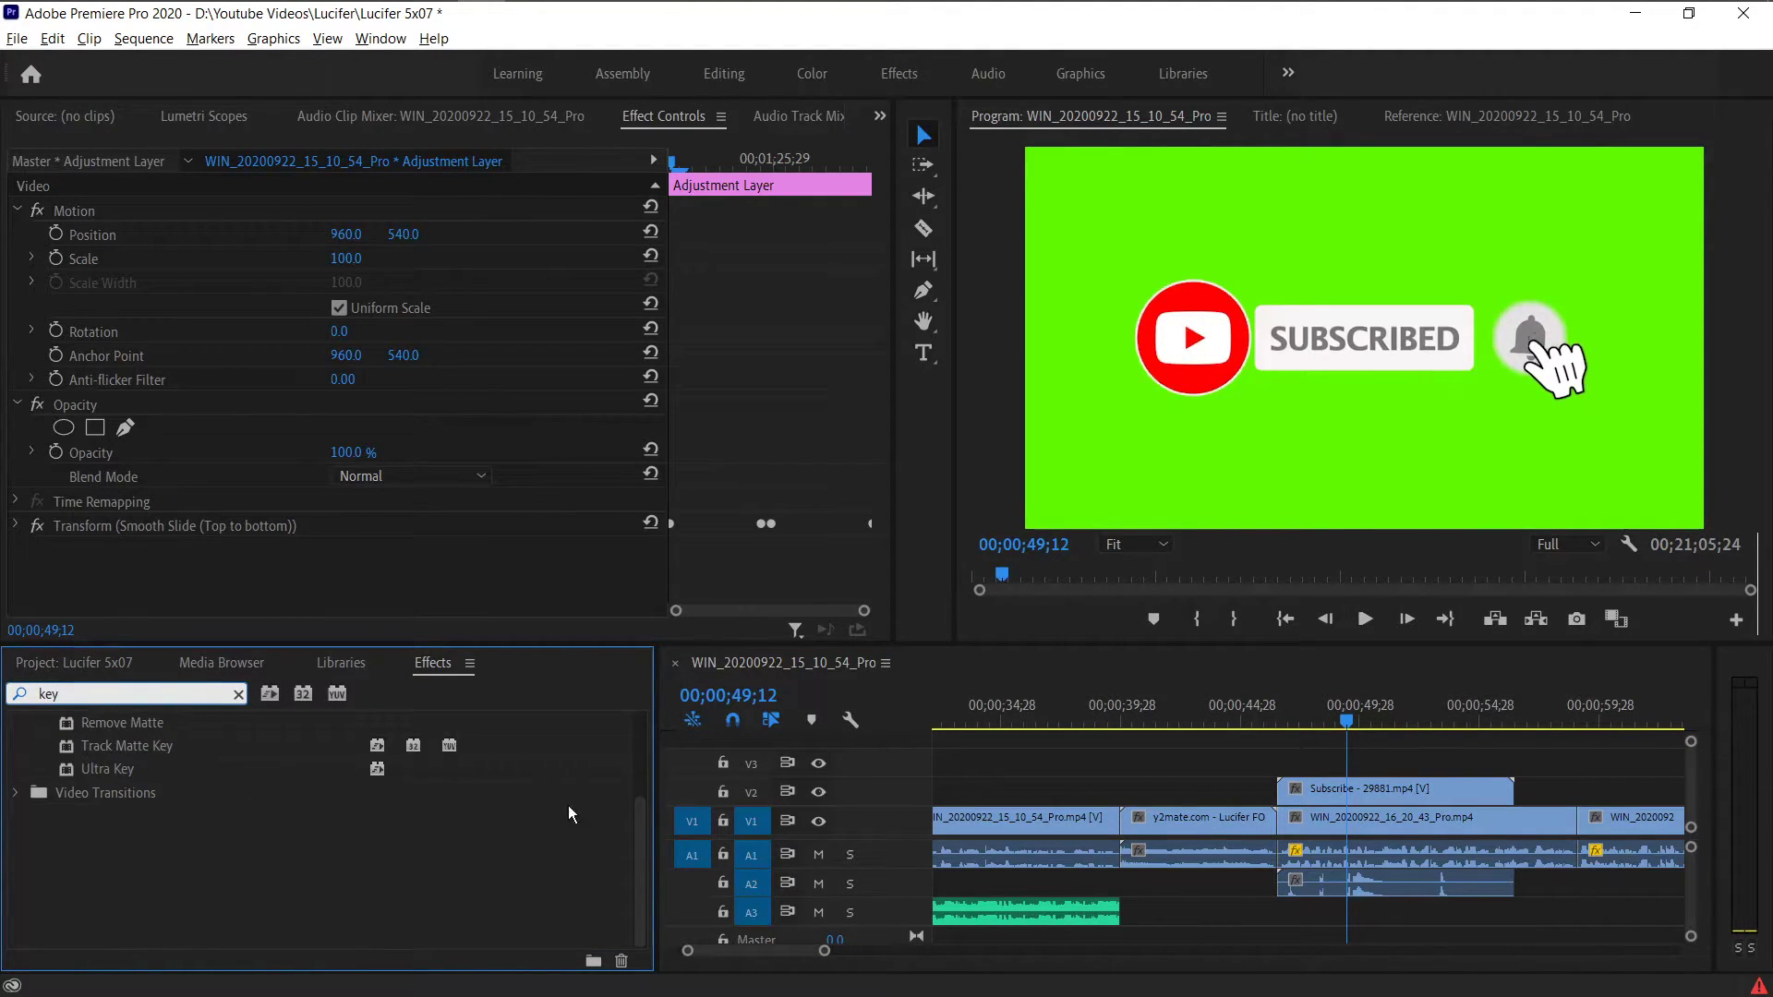
left_click_drag(640, 864, 624, 729)
left_click_drag(95, 883, 1368, 793)
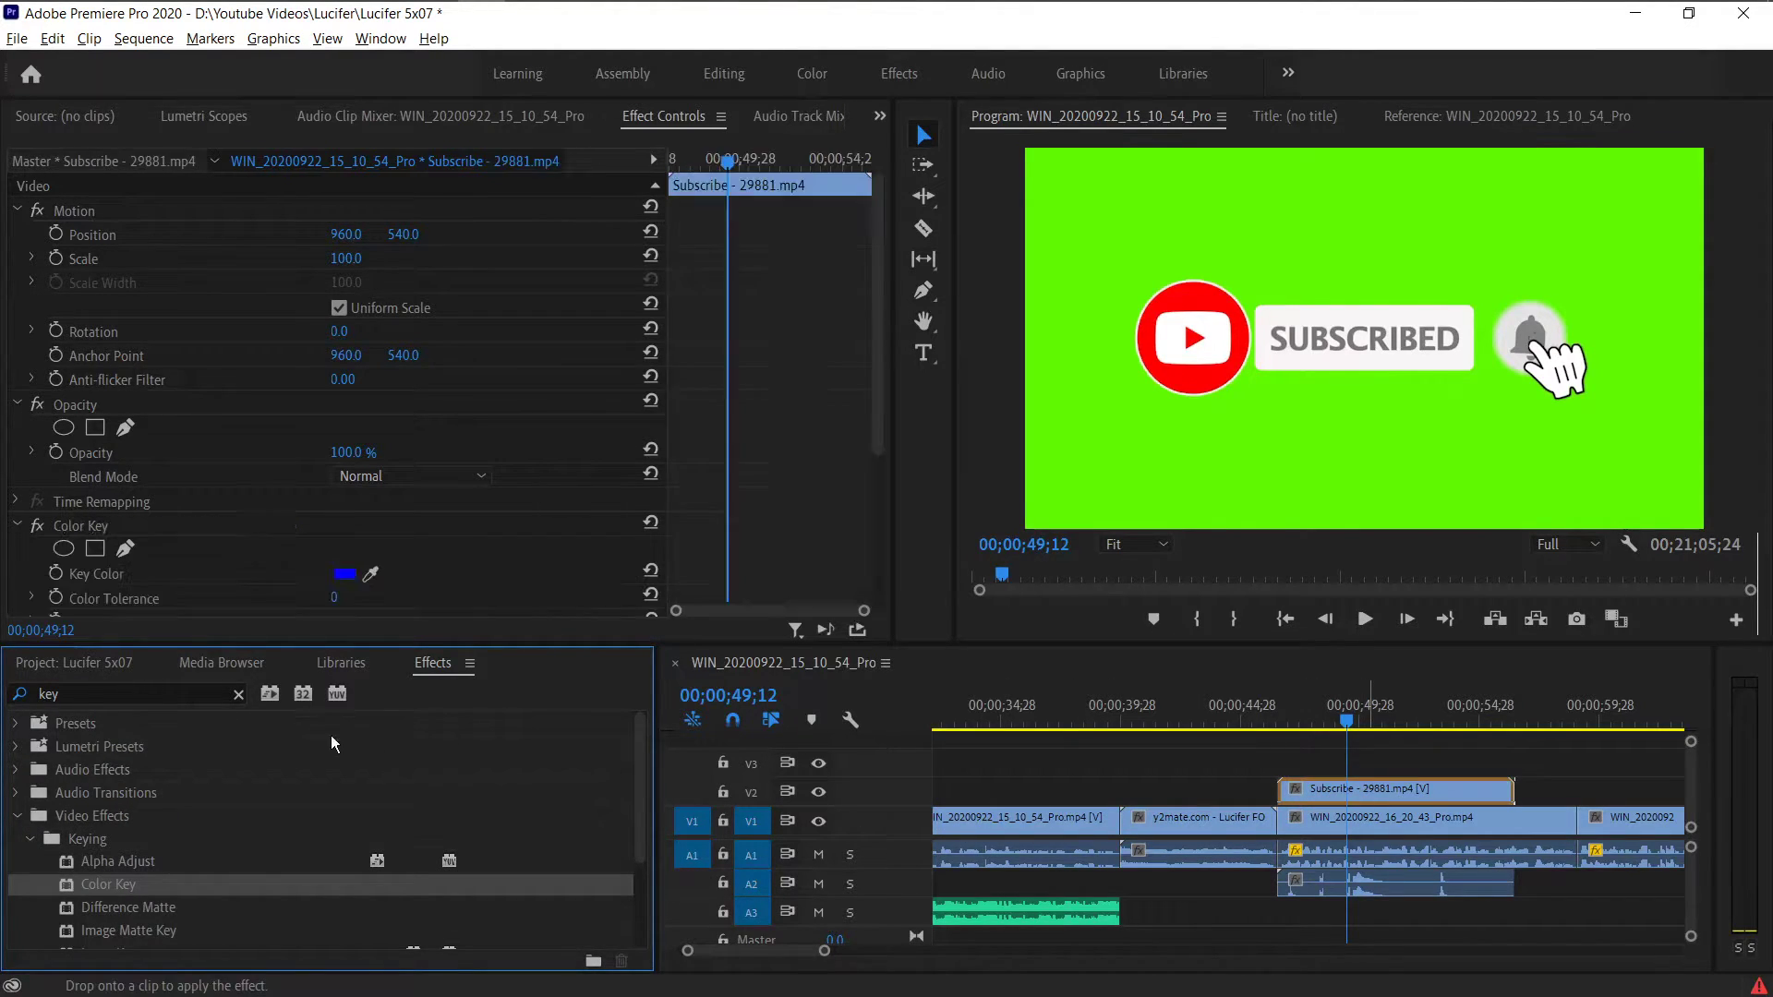
- Sample the green background as the key color and set the color tolerance to 200
left_click(369, 573)
left_click(1097, 504)
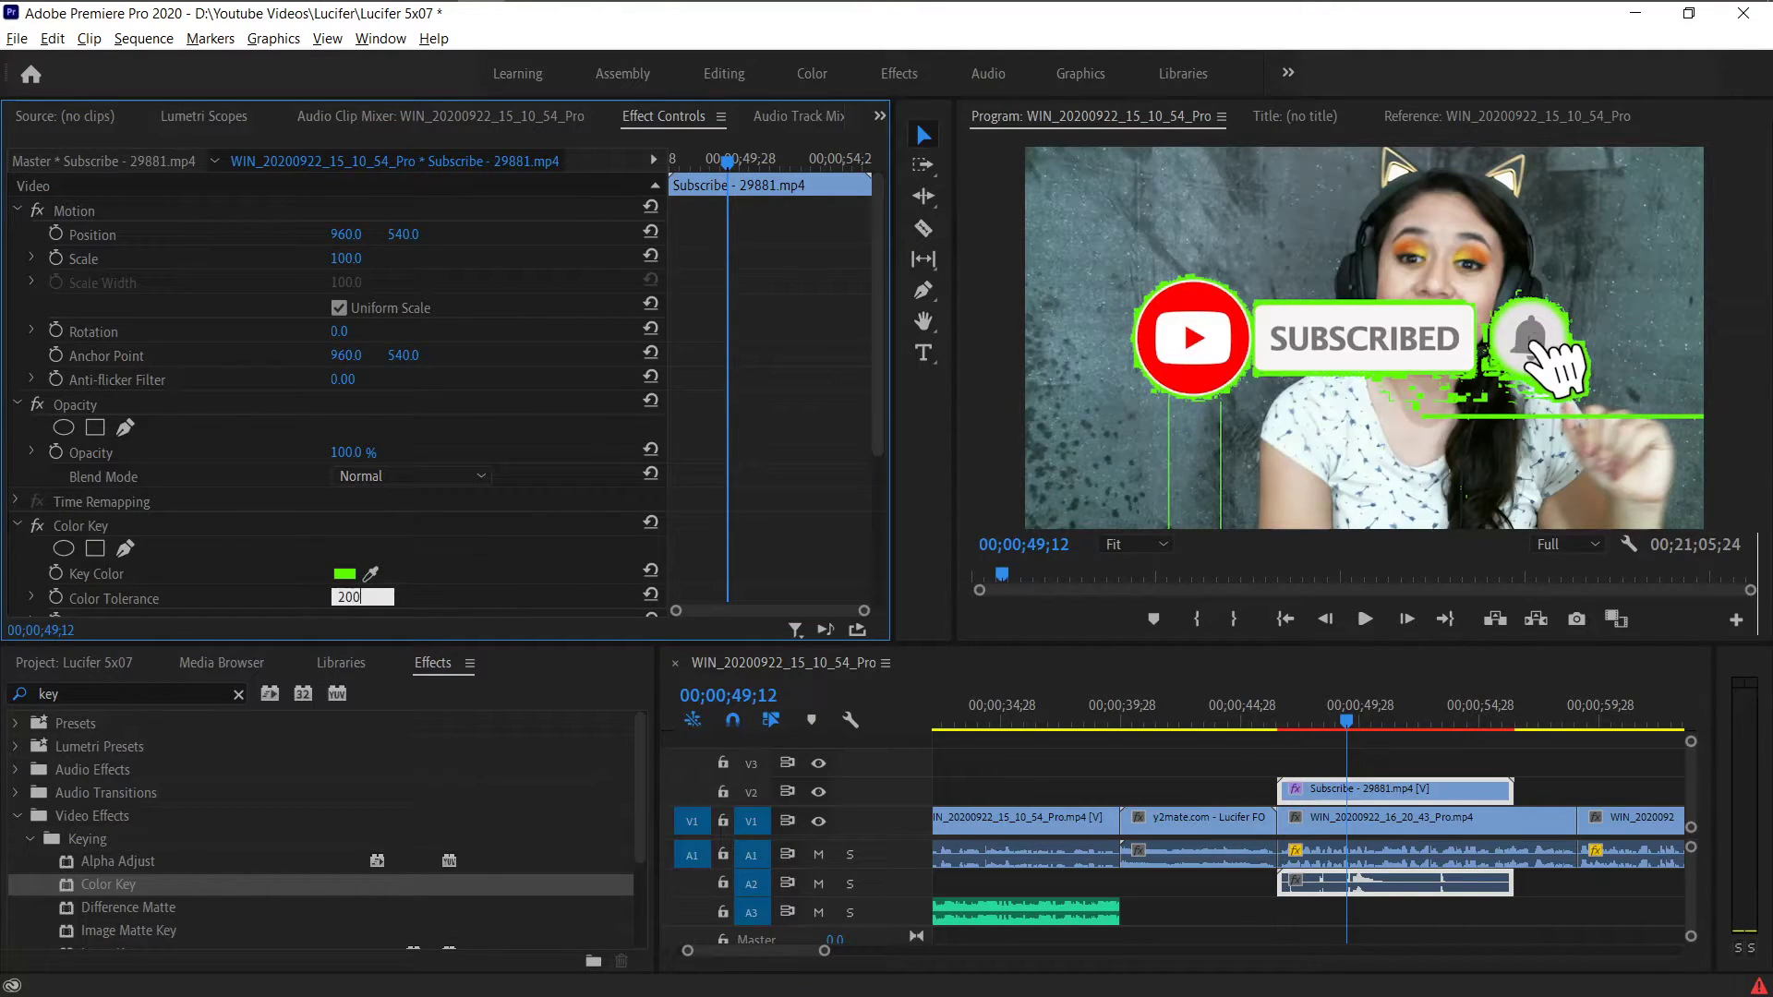
key("Return")
- Scale the subscribe graphic to 53.7 and move it to the frame's lower-left corner at 437.6, 970.7
left_click(1349, 306)
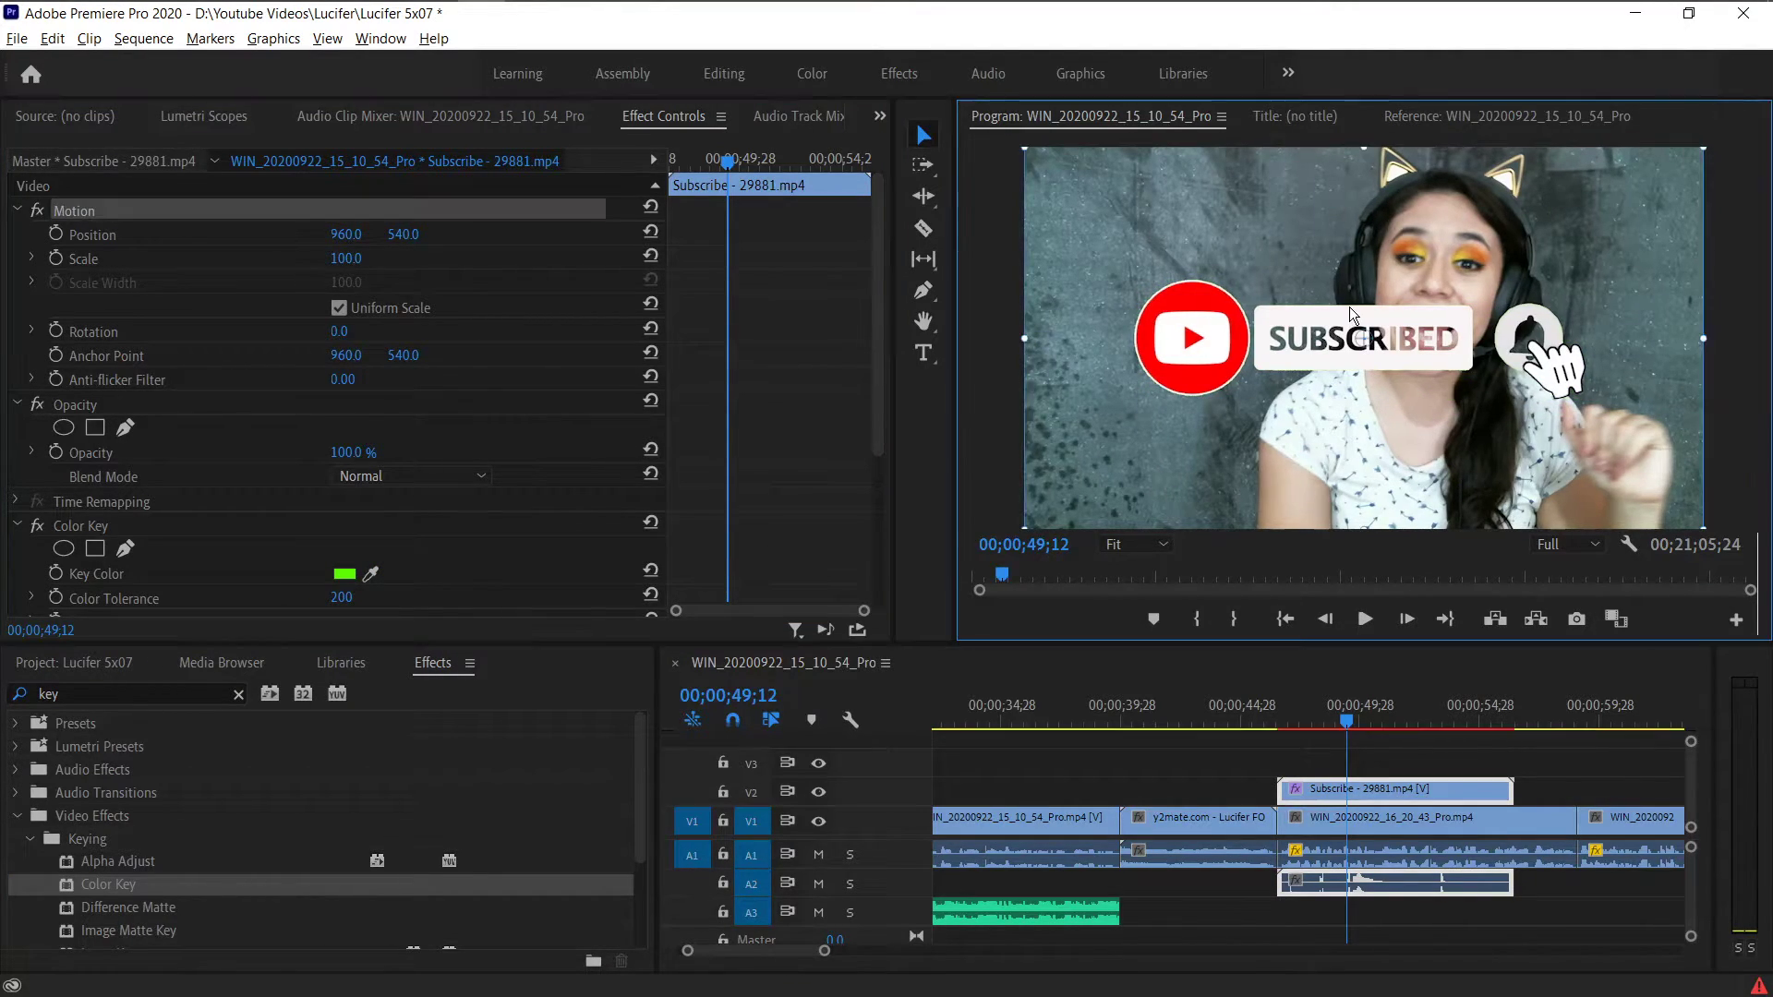
left_click_drag(1328, 336, 1319, 465)
left_click_drag(1693, 461, 1628, 461)
left_click_drag(1510, 485, 1350, 487)
left_click_drag(1466, 465, 1279, 504)
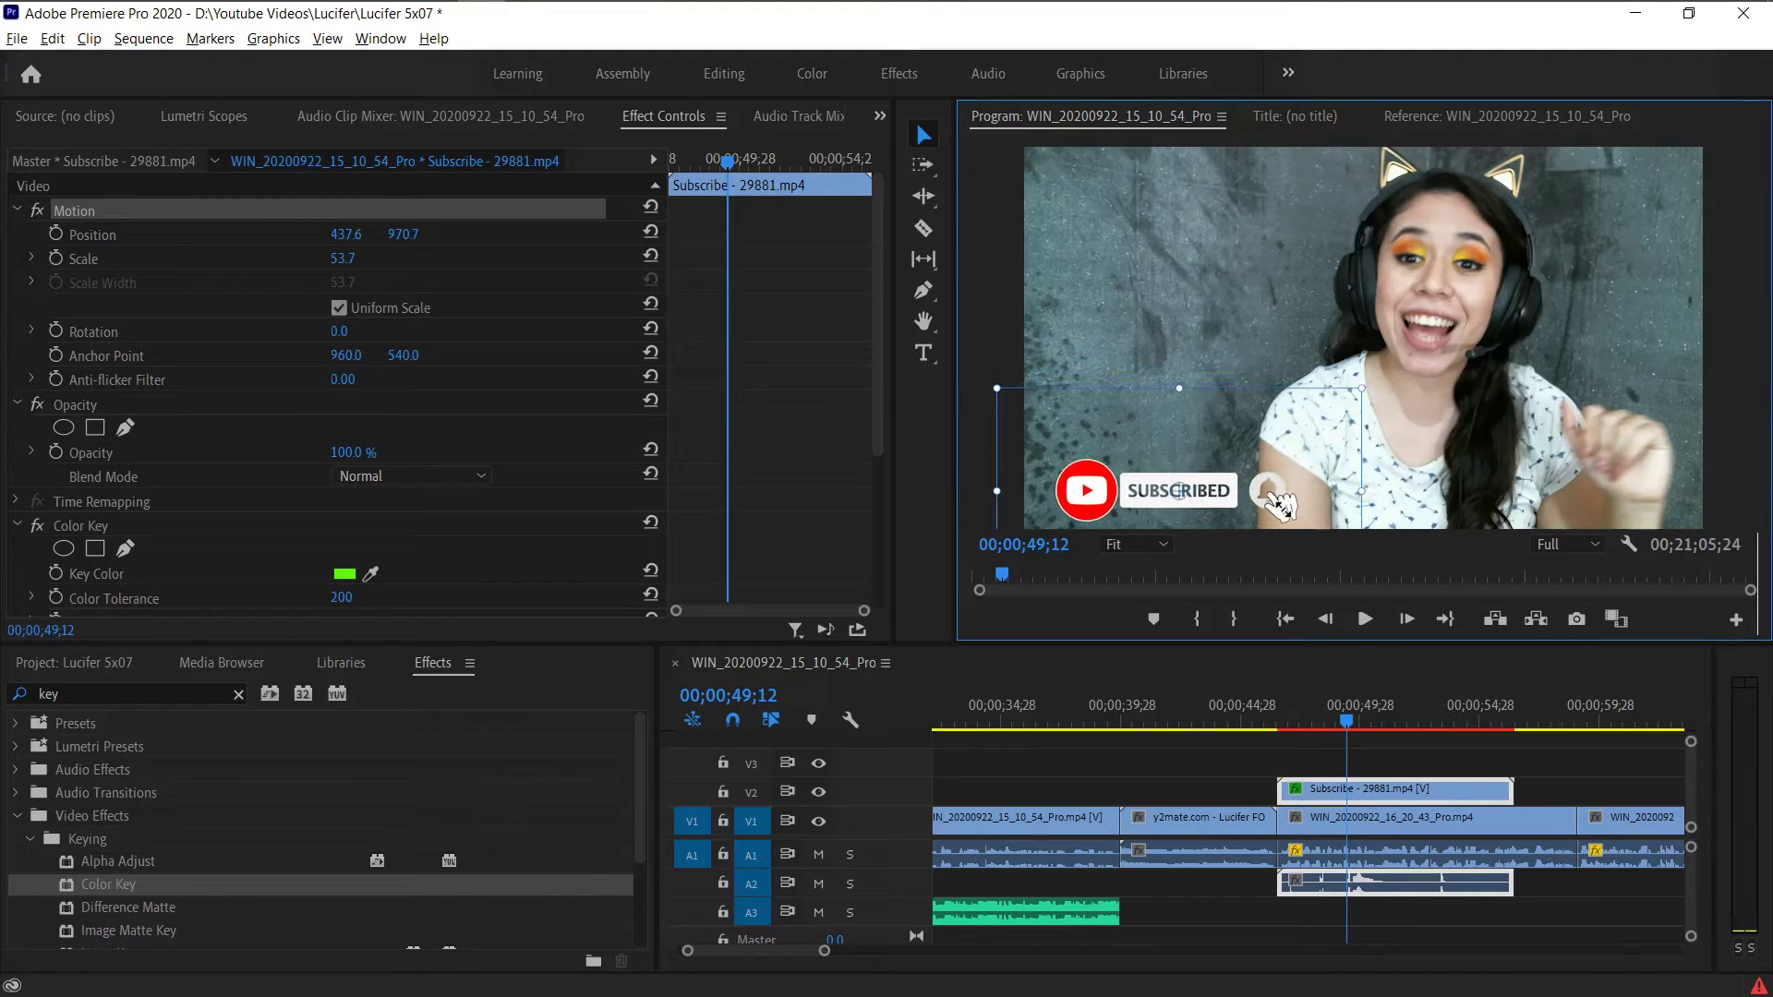
- Play the subscribe animation from its start and set the clip's audio level to -20 dB
left_click(1273, 720)
key("space")
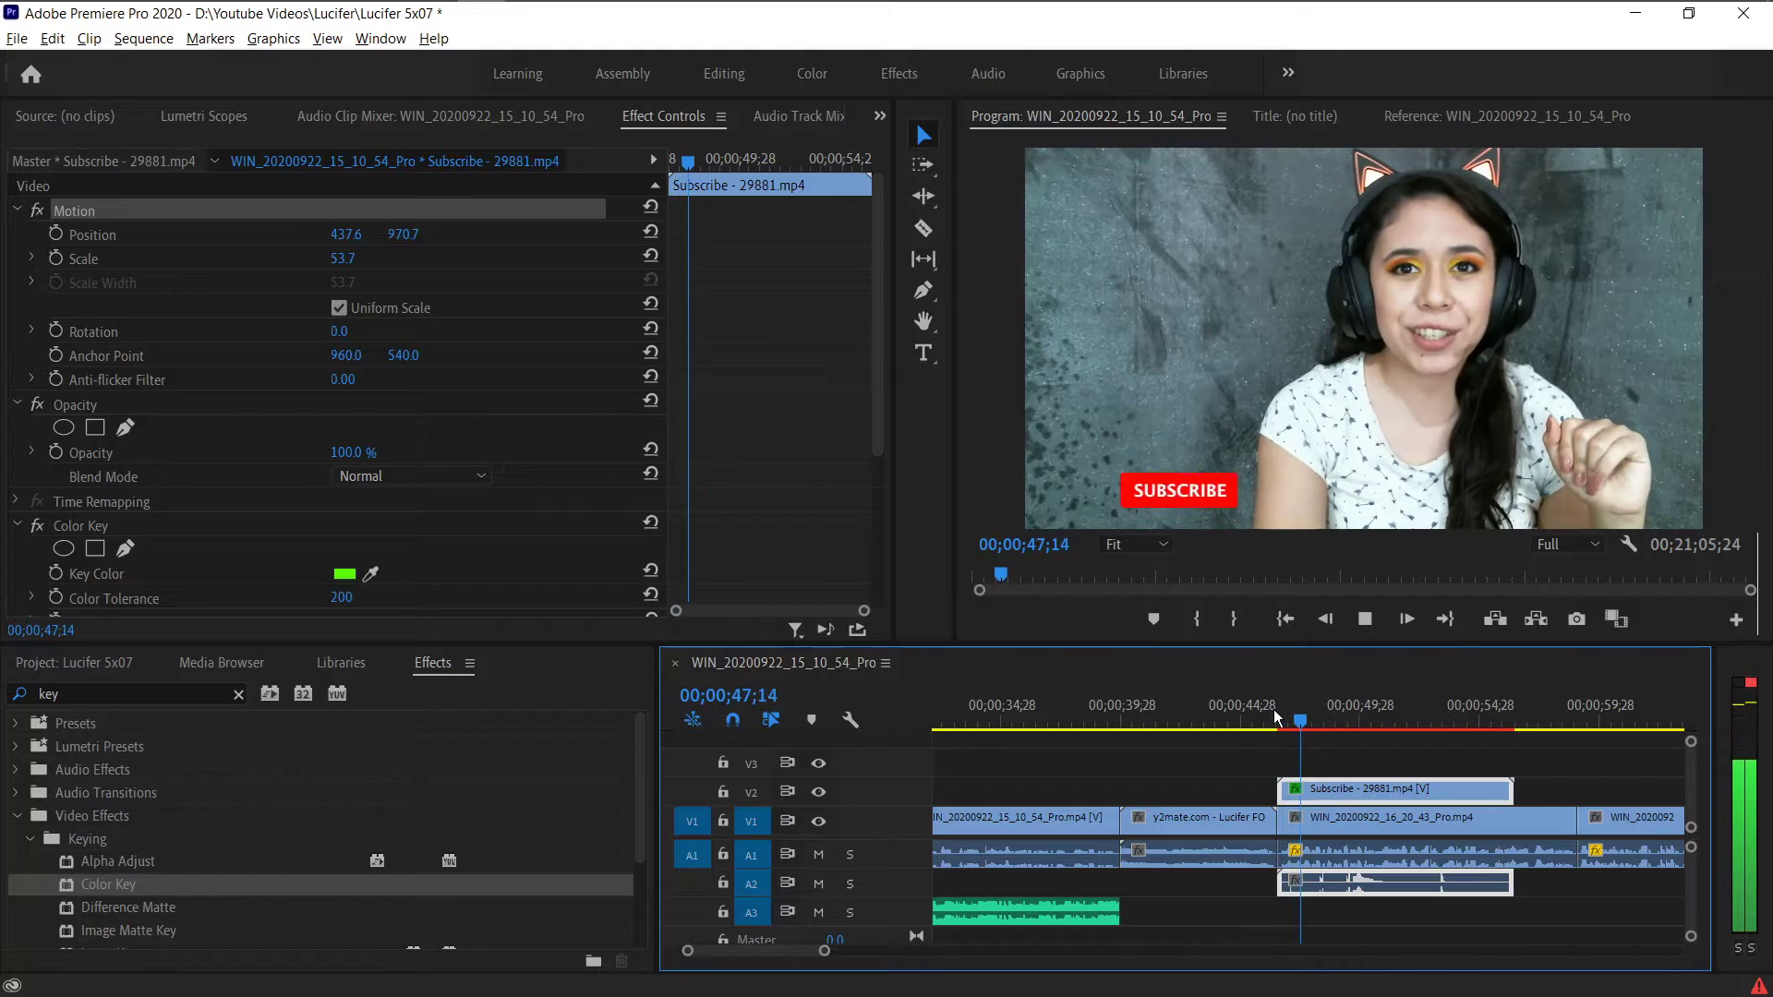
scroll(1273, 711, "down", 1)
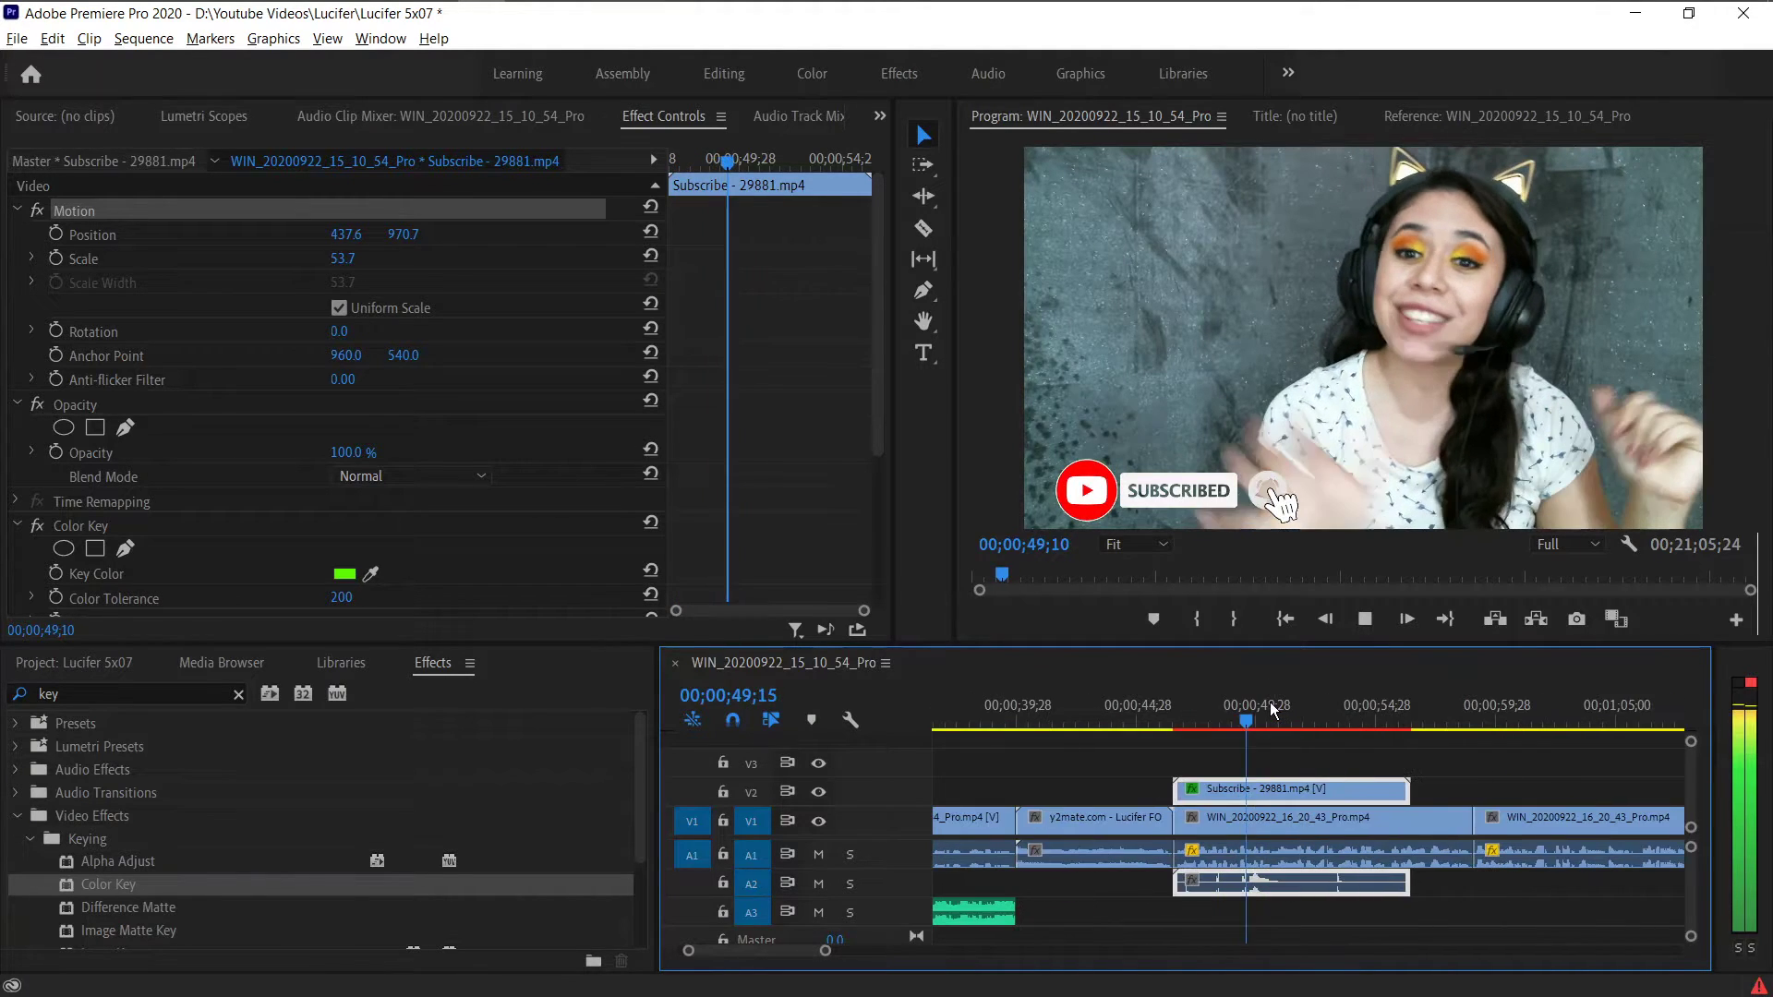
key("space")
scroll(674, 457, "down", 5)
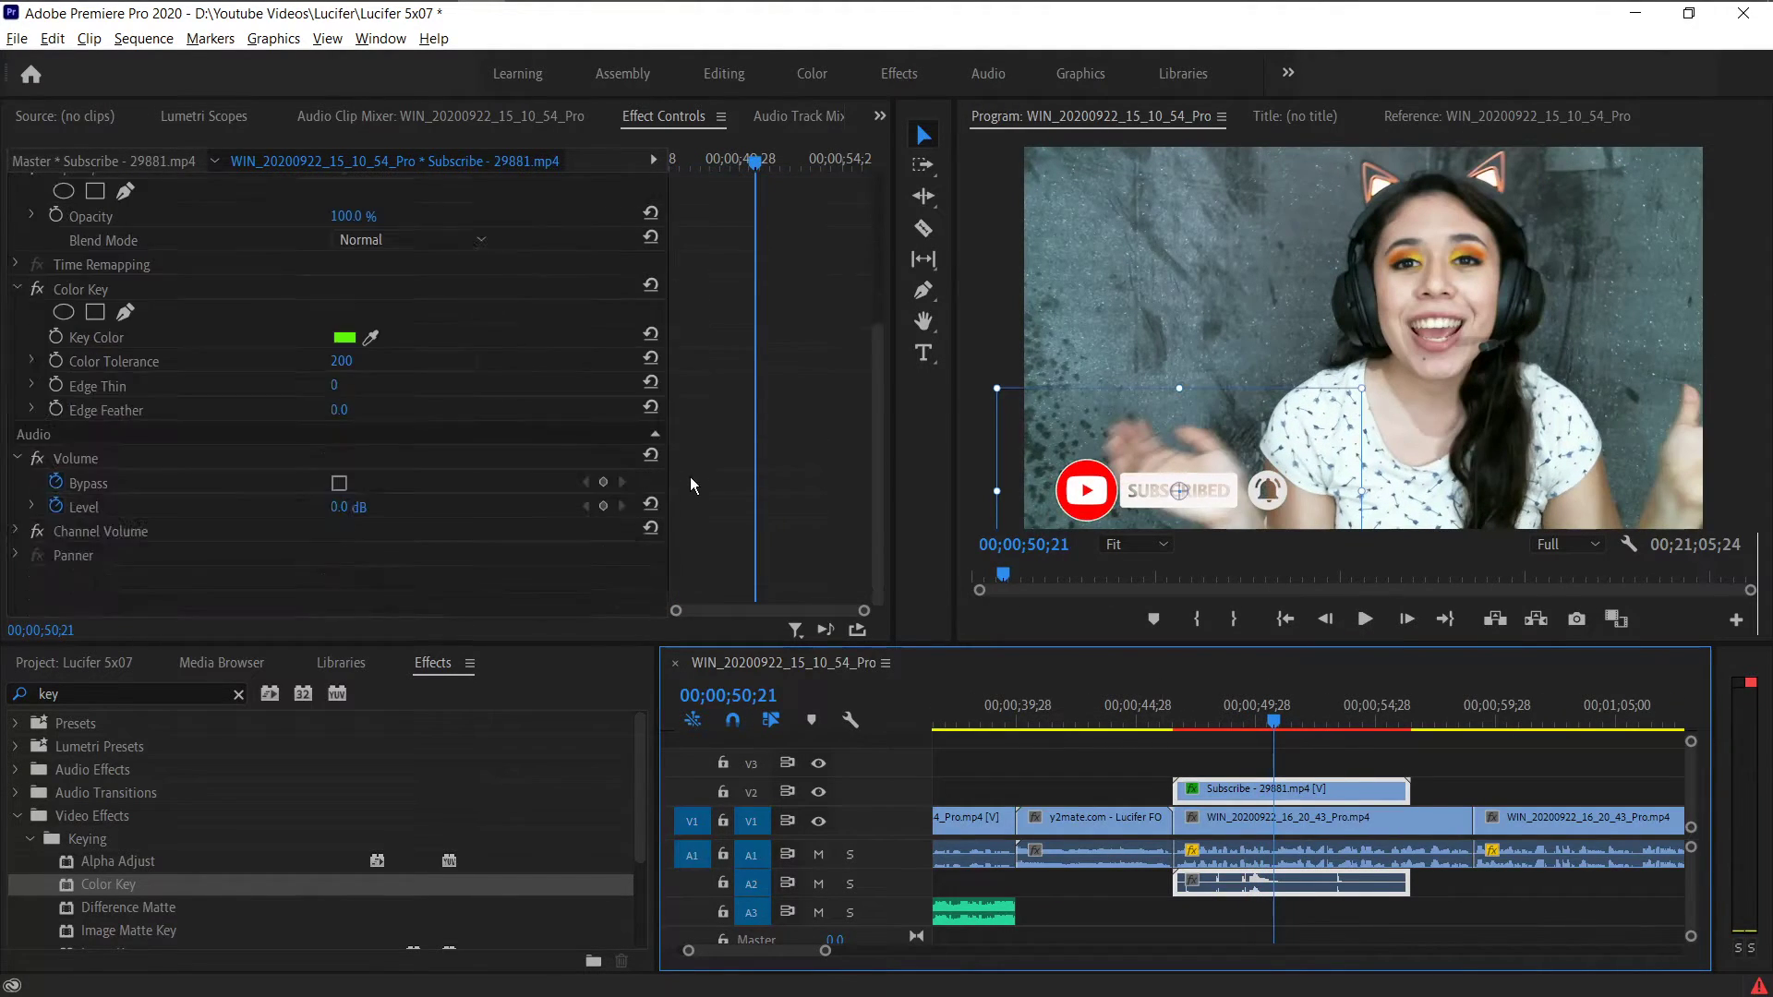
left_click(365, 498)
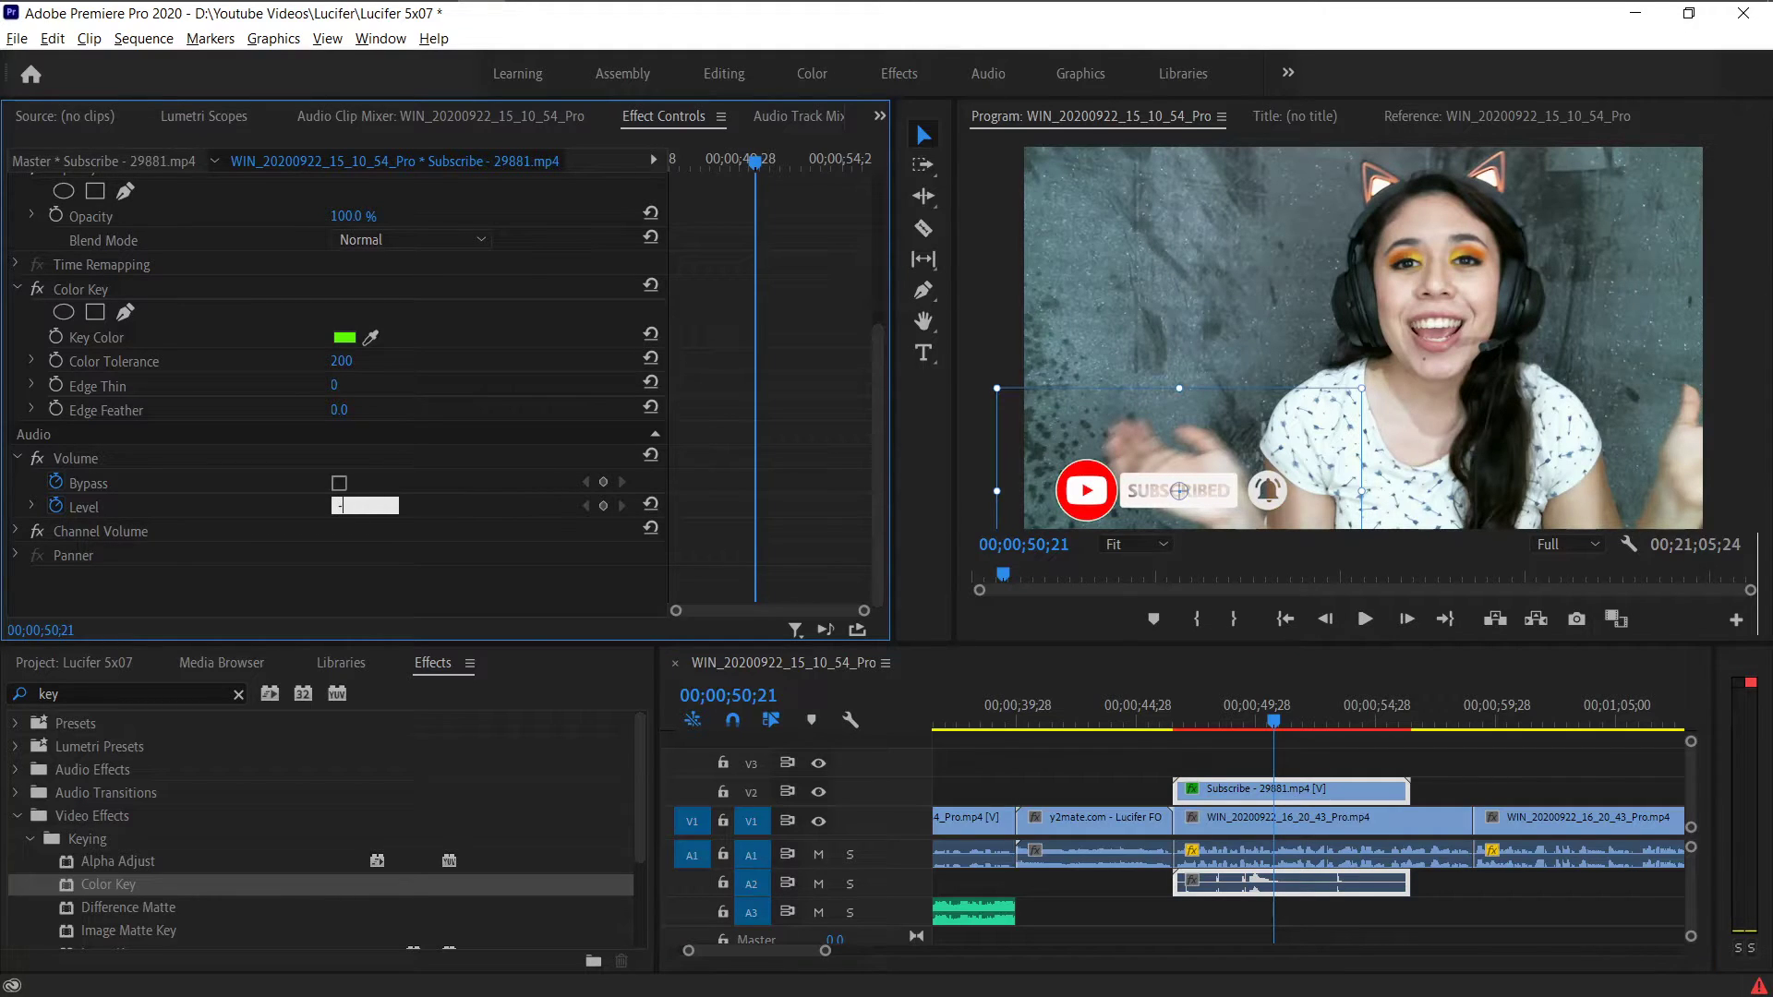
key("Return")
- Place footer-patreon.png on V3 at 00;00;55;00, scaled to 170.5 and positioned at 427.8, 288.8
key("space")
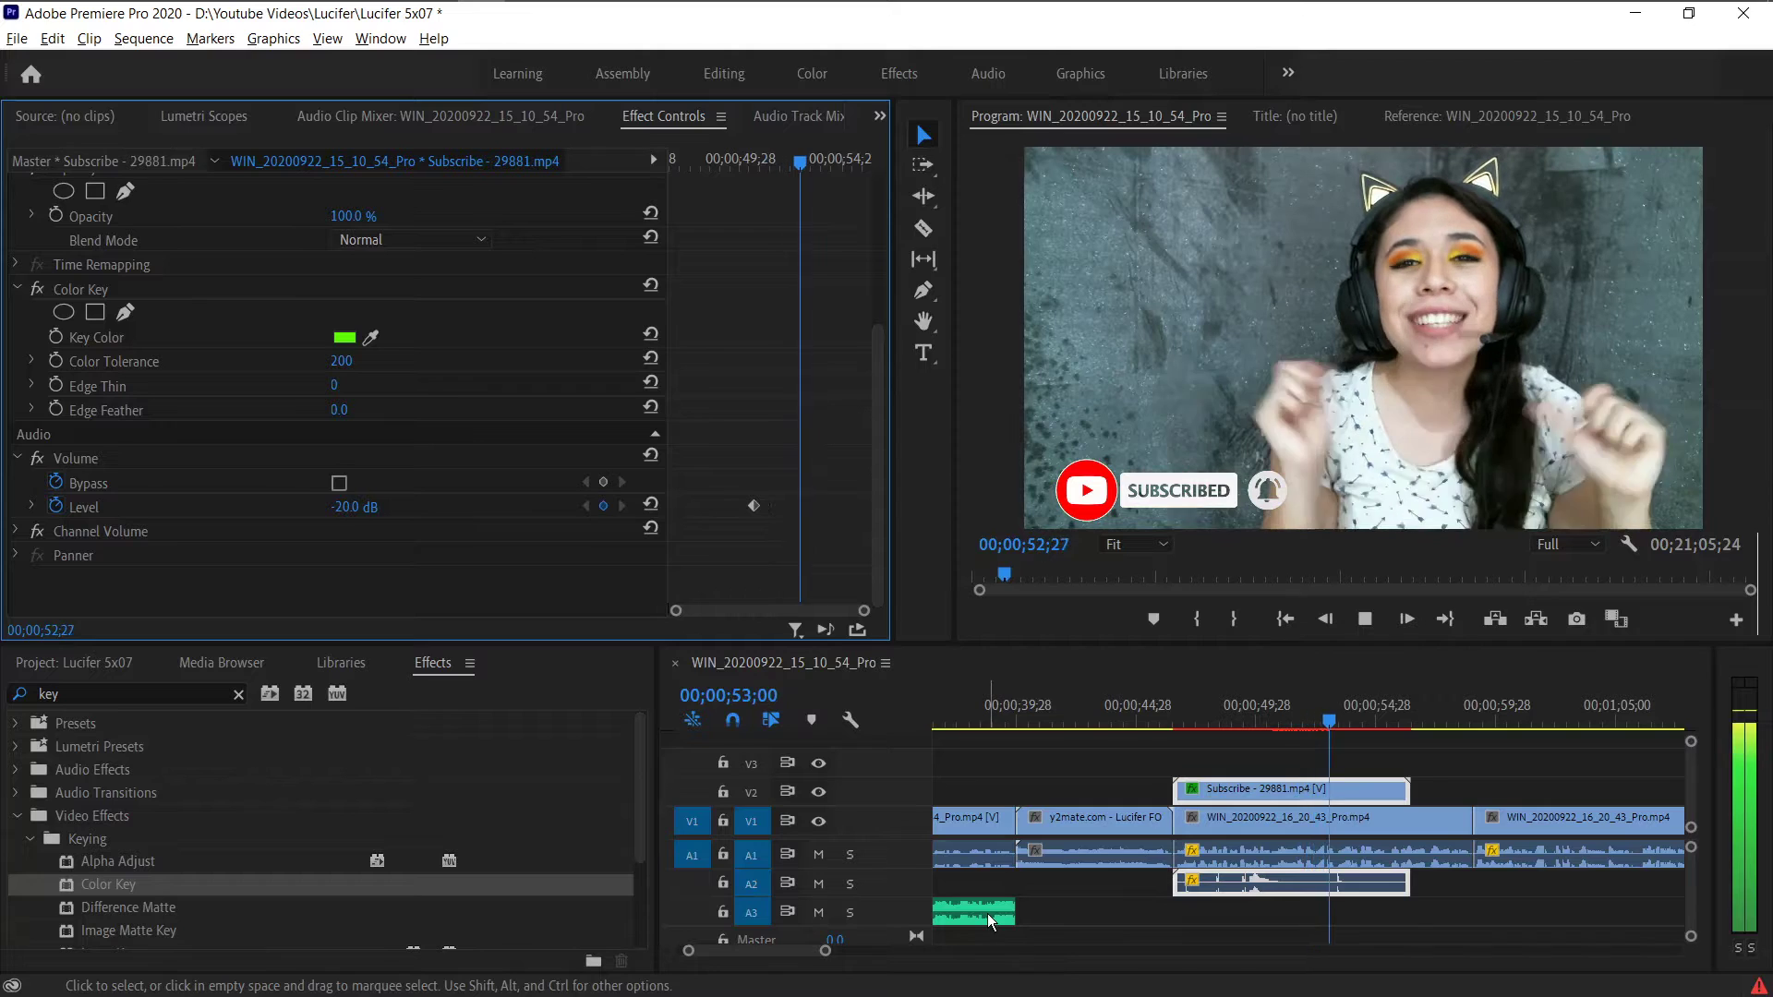
scroll(1271, 829, "down", 2)
scroll(1276, 827, "down", 2)
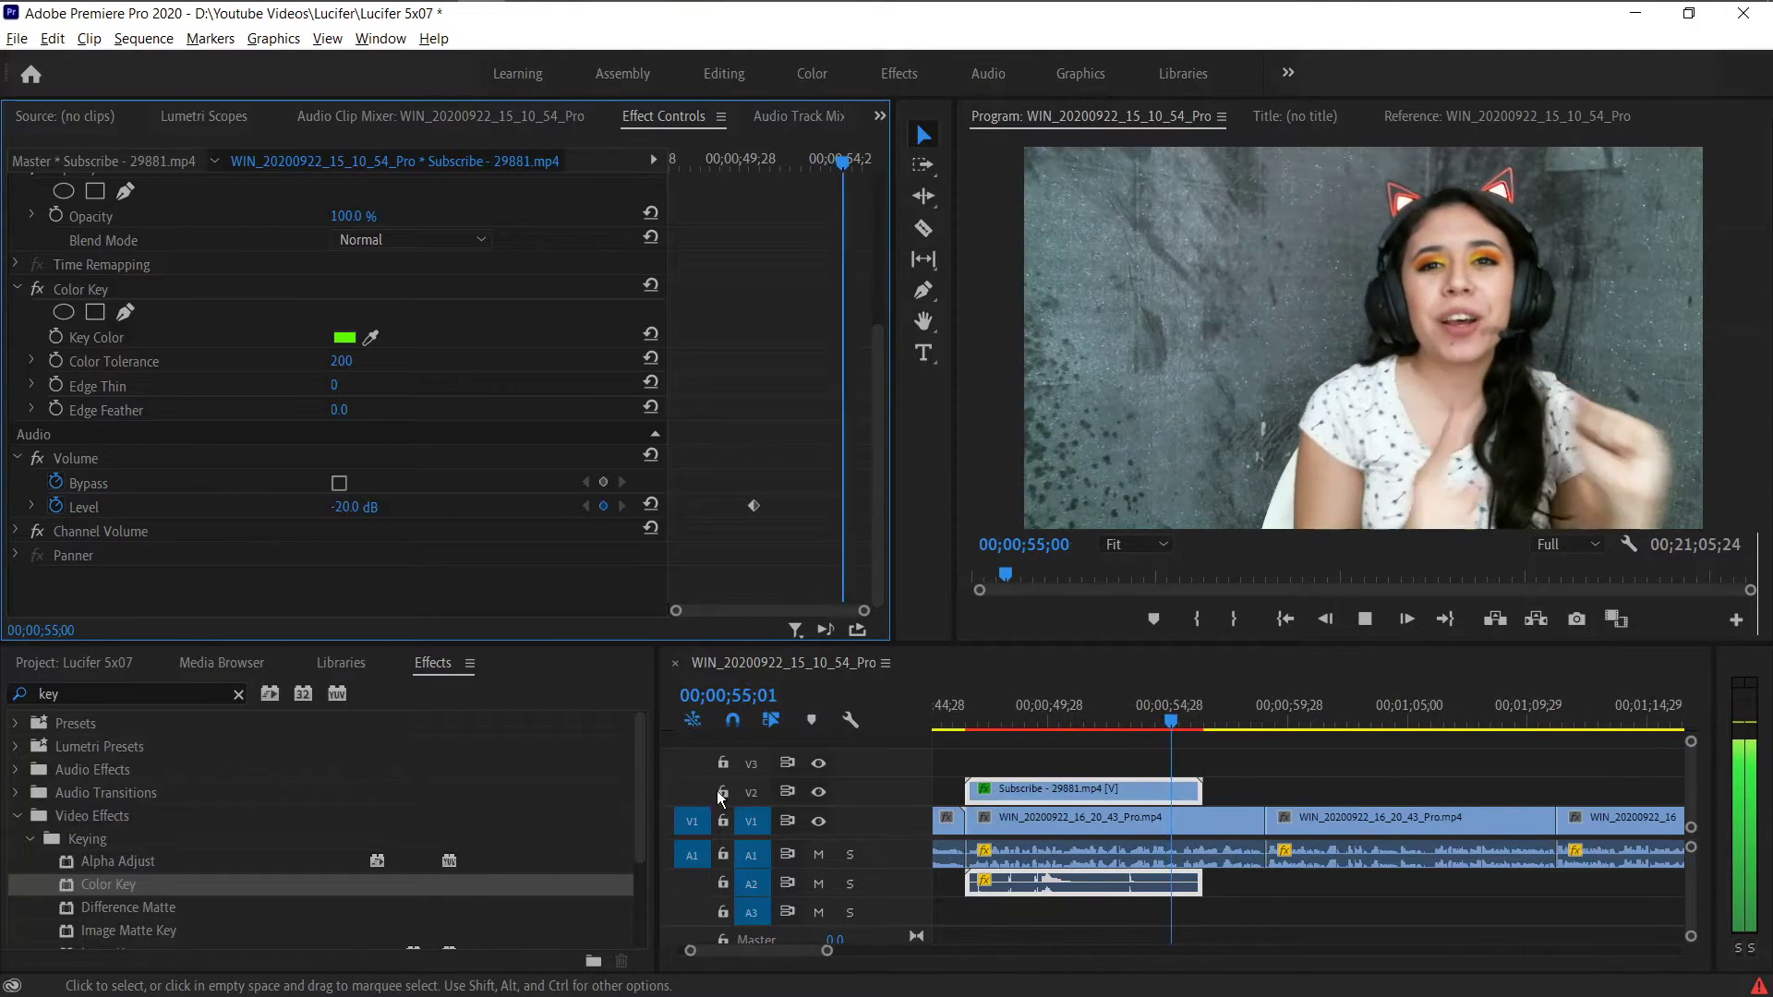
key("space")
left_click(109, 661)
left_click_drag(305, 813, 1175, 760)
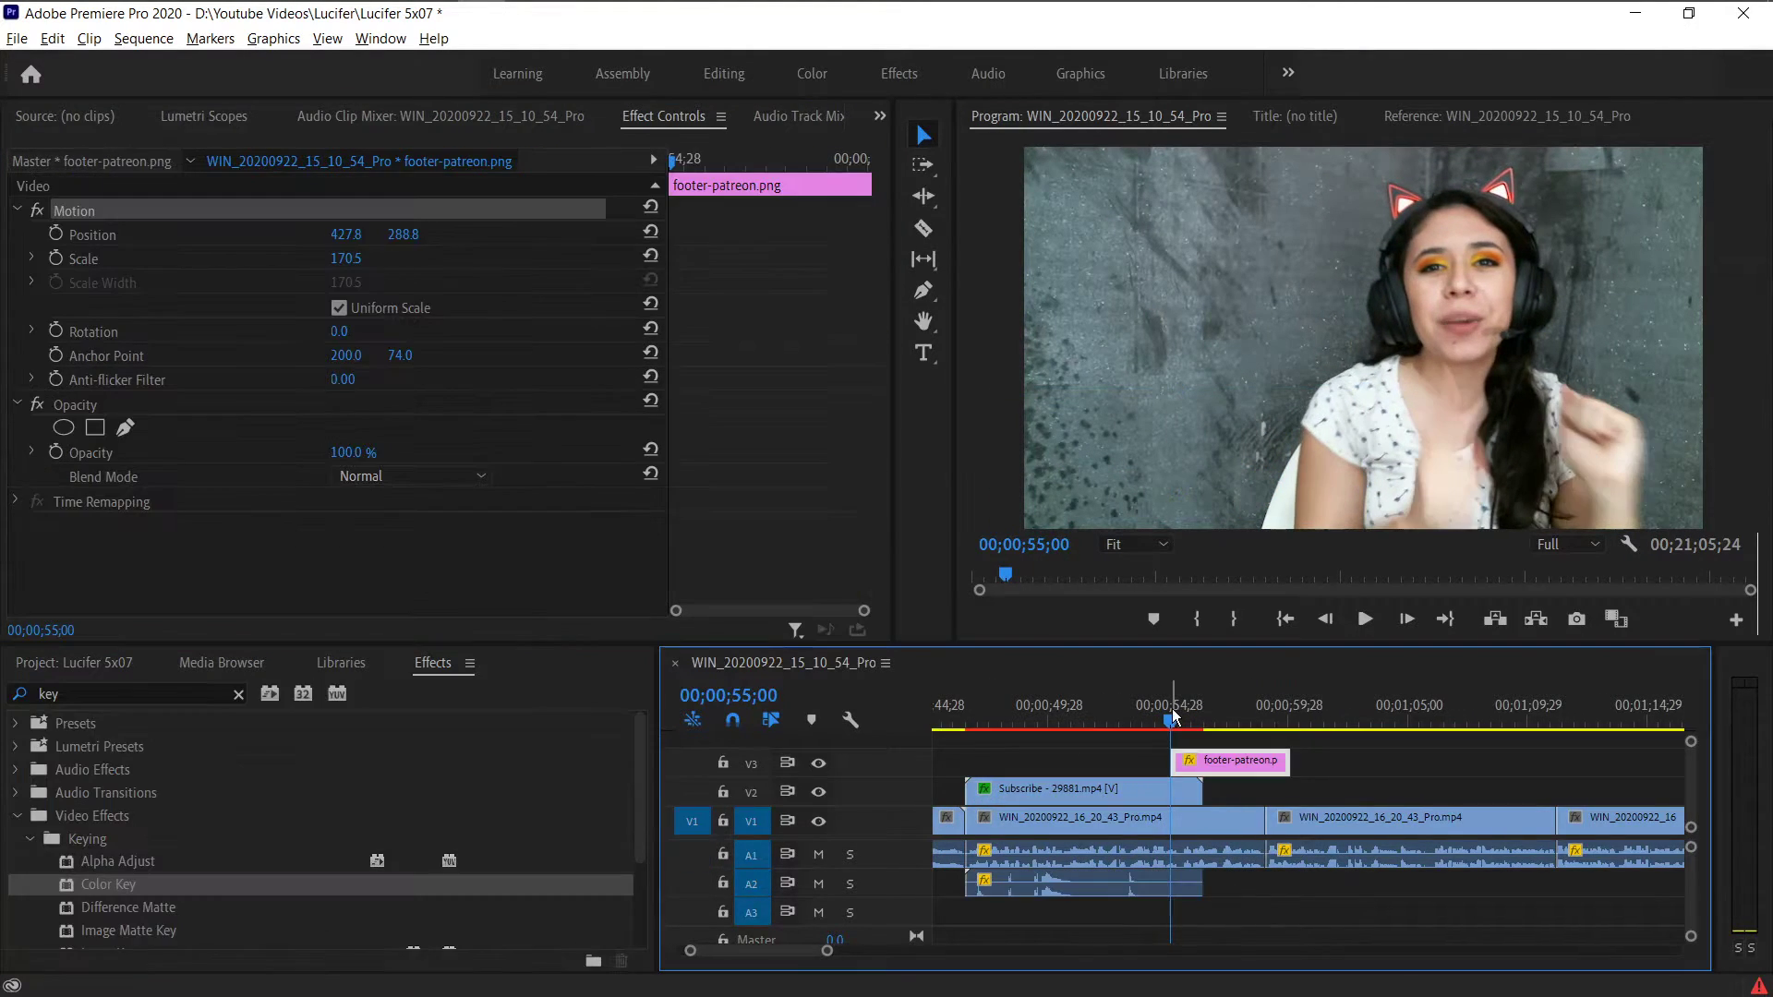
- Play the Patreon banner section and split footer-patreon.png at 00;00;56;02
key("space")
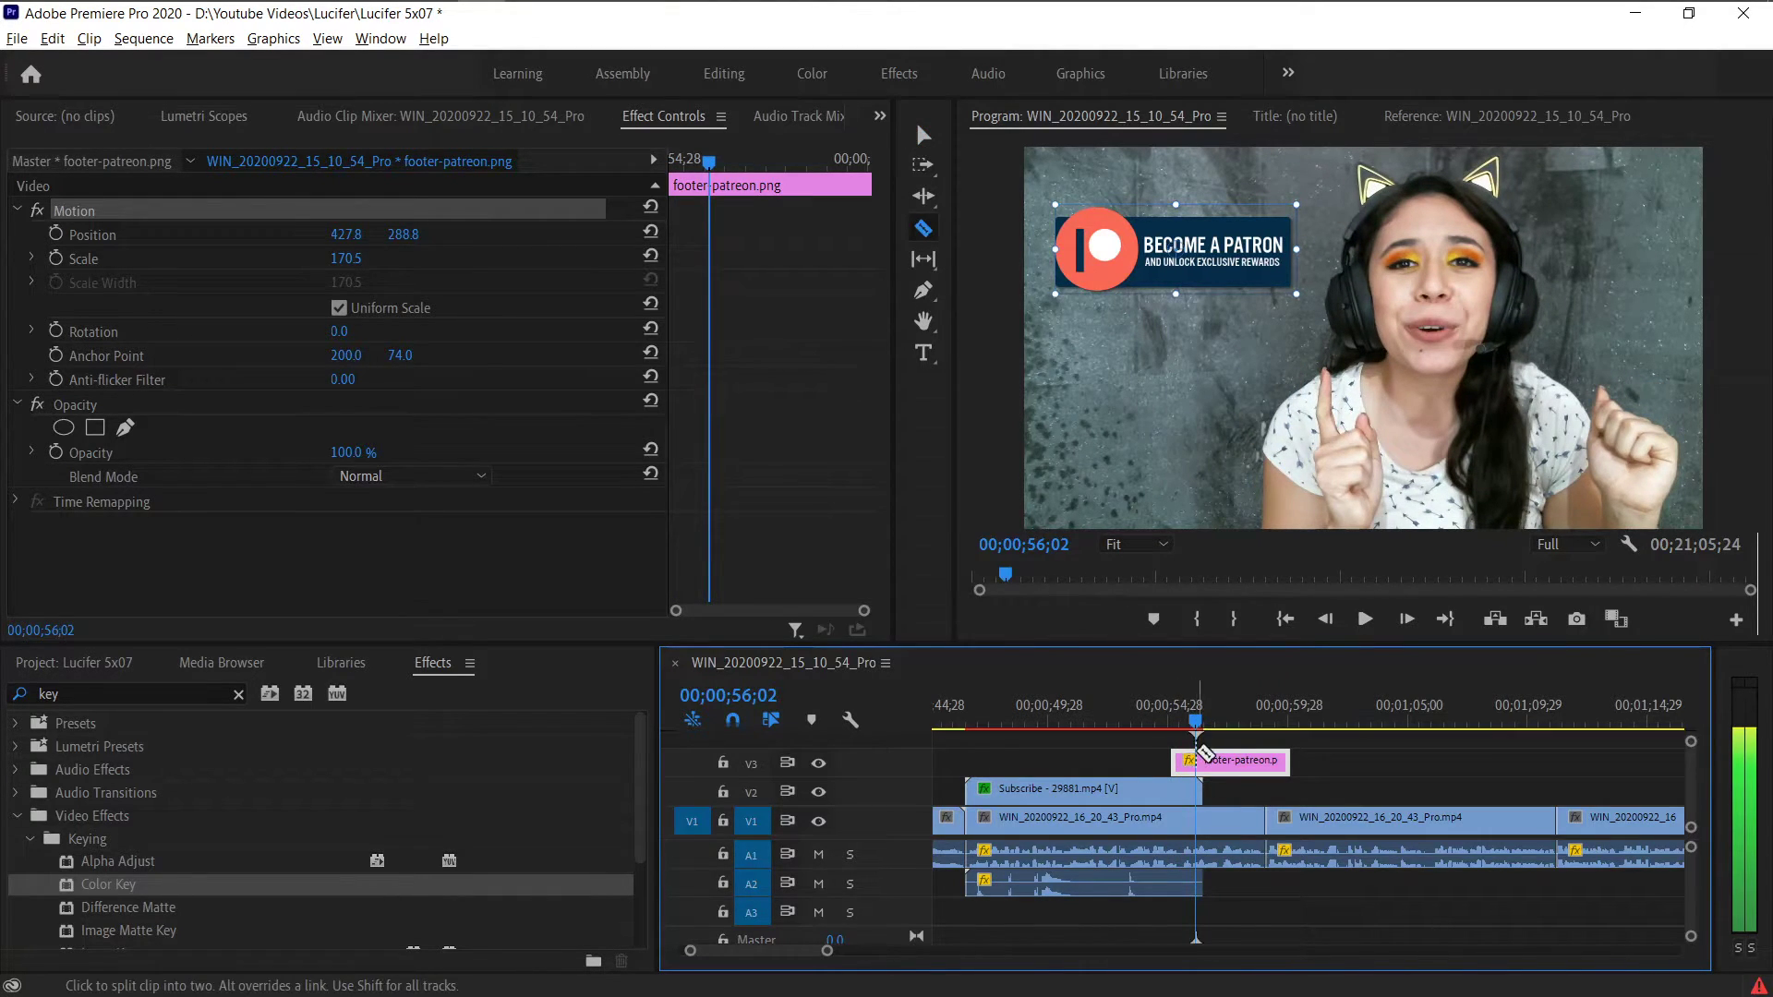
left_click(1201, 759)
key("v")
- Apply the 3D Flip up IN (30 frames) preset from Text&Image Animations pack #2 to the short first segment of footer-patreon.png
left_click(238, 694)
left_click(17, 724)
left_click(30, 884)
scroll(41, 896, "down", 3)
left_click(40, 817)
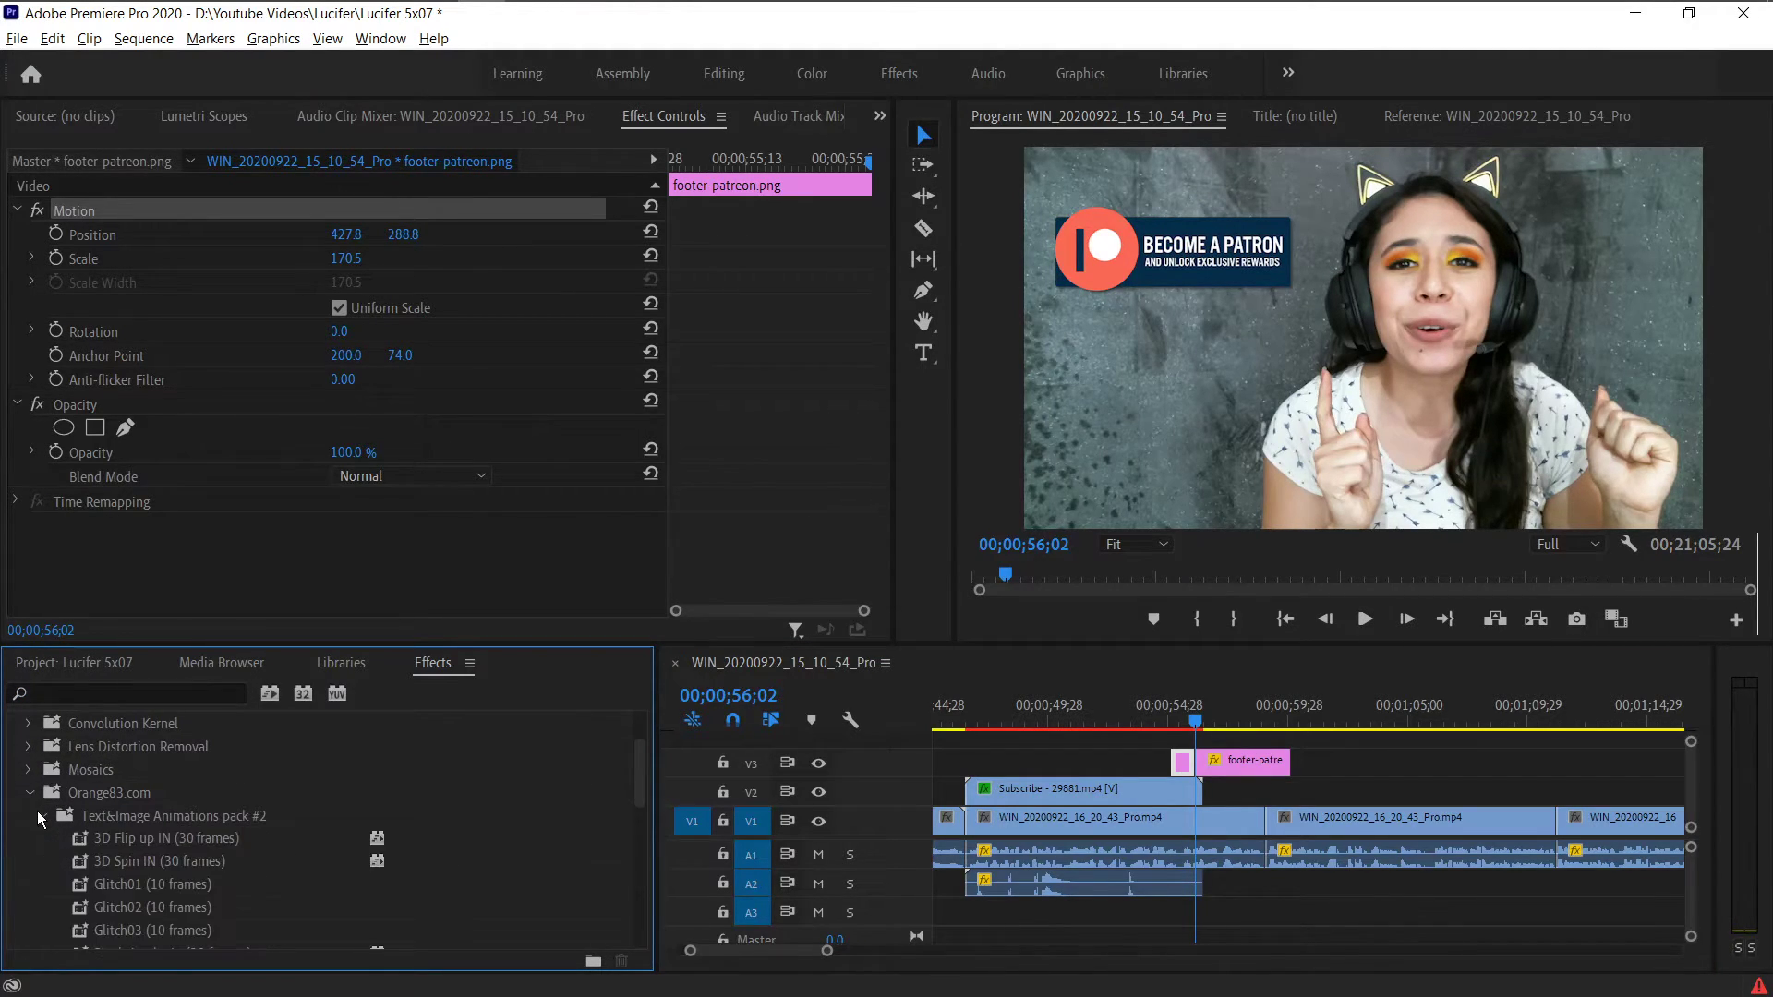
scroll(42, 817, "down", 2)
left_click_drag(136, 796, 903, 771)
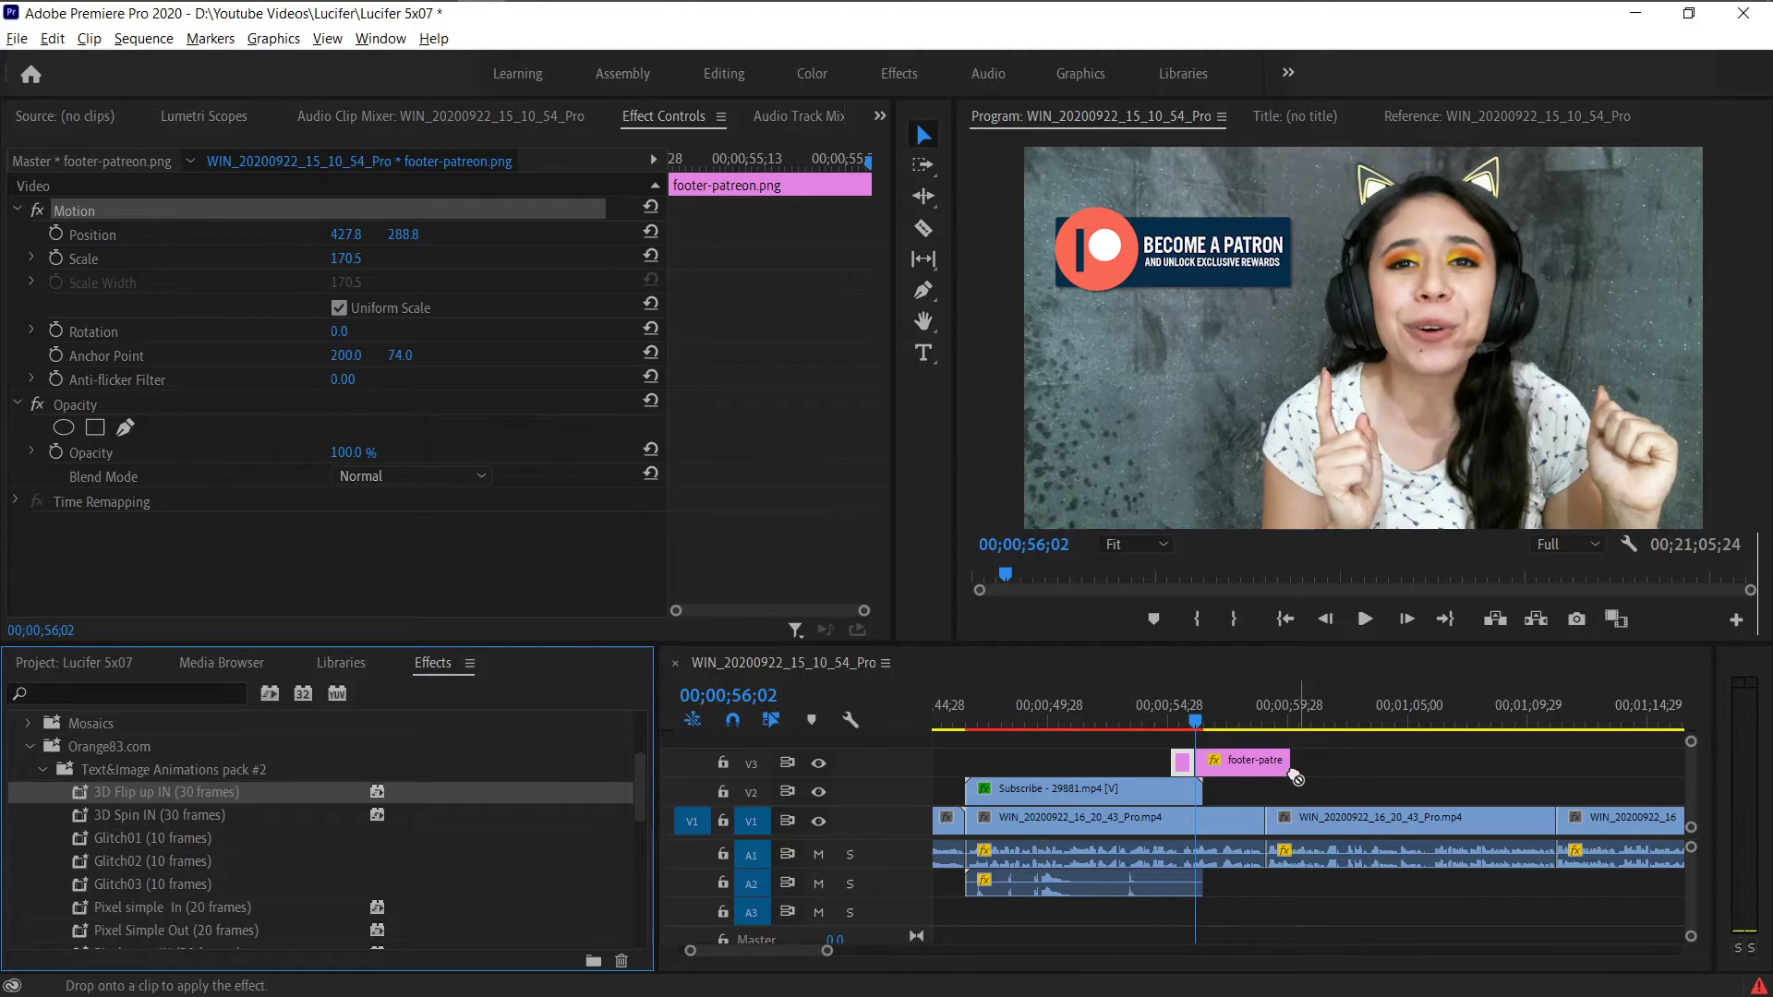
left_click_drag(1182, 766, 1184, 766)
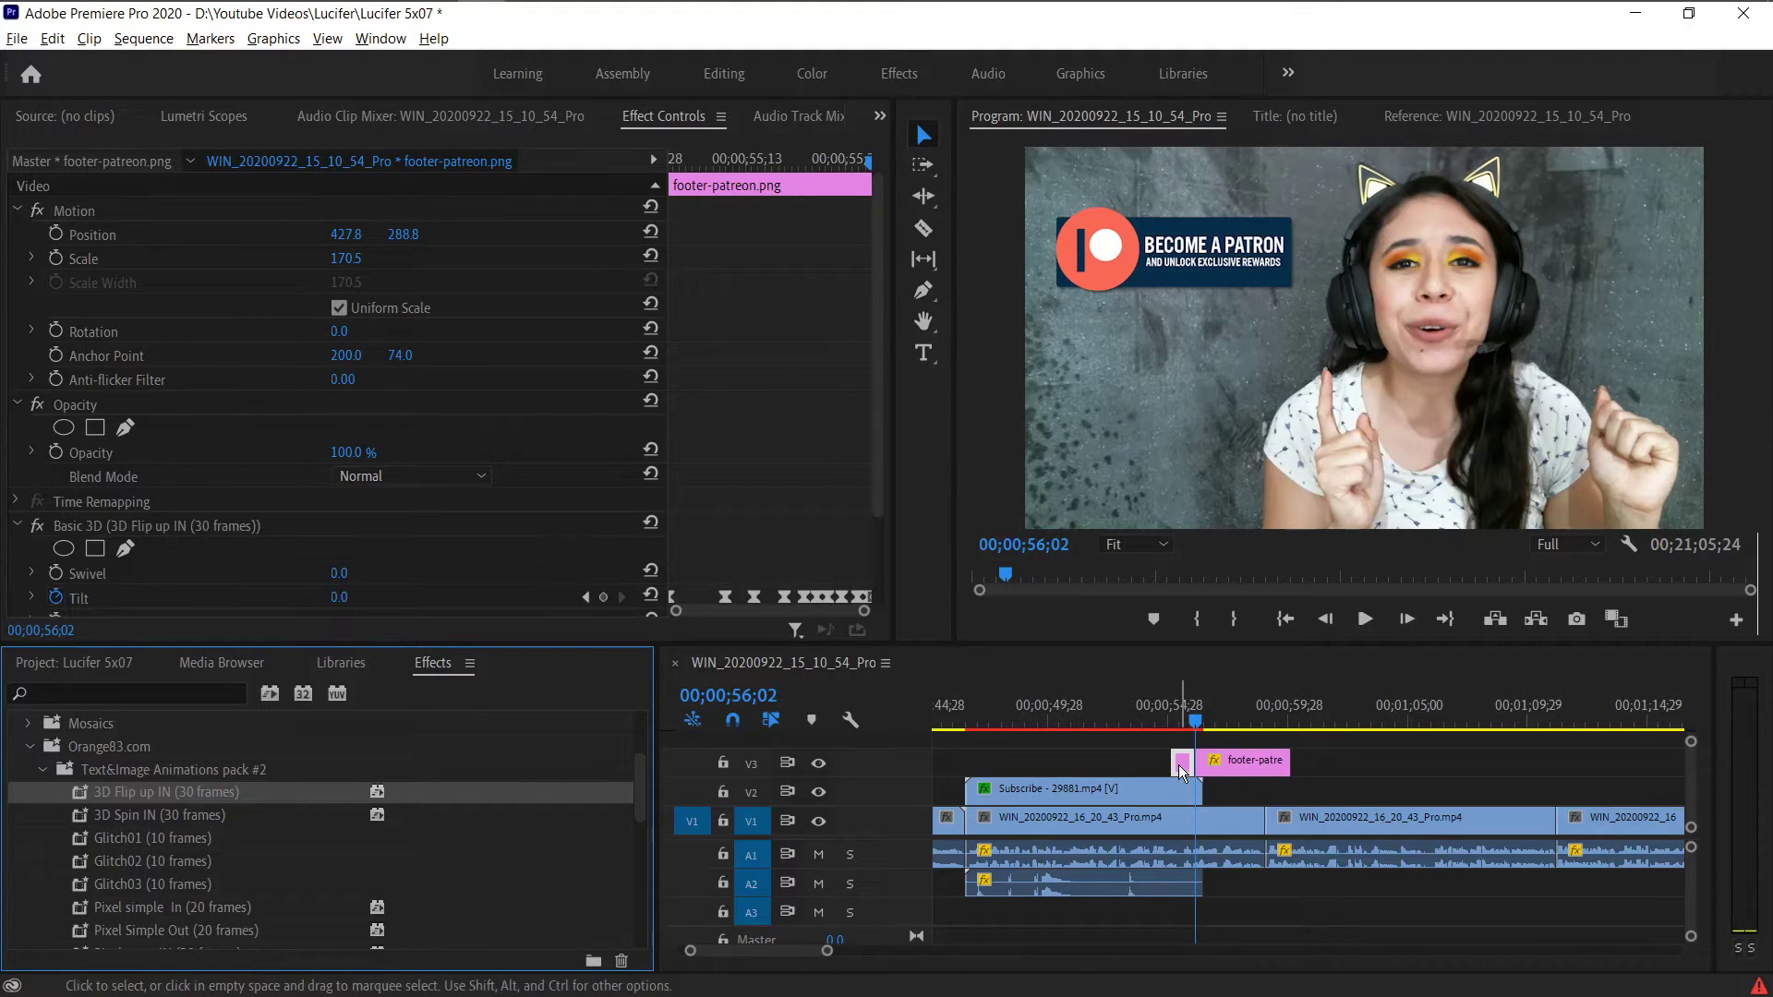
- Import a dustyroom_cartoon sound effect into the project from the Sound Effects Pack - #4 folder in Youtube Videos
left_click(98, 665)
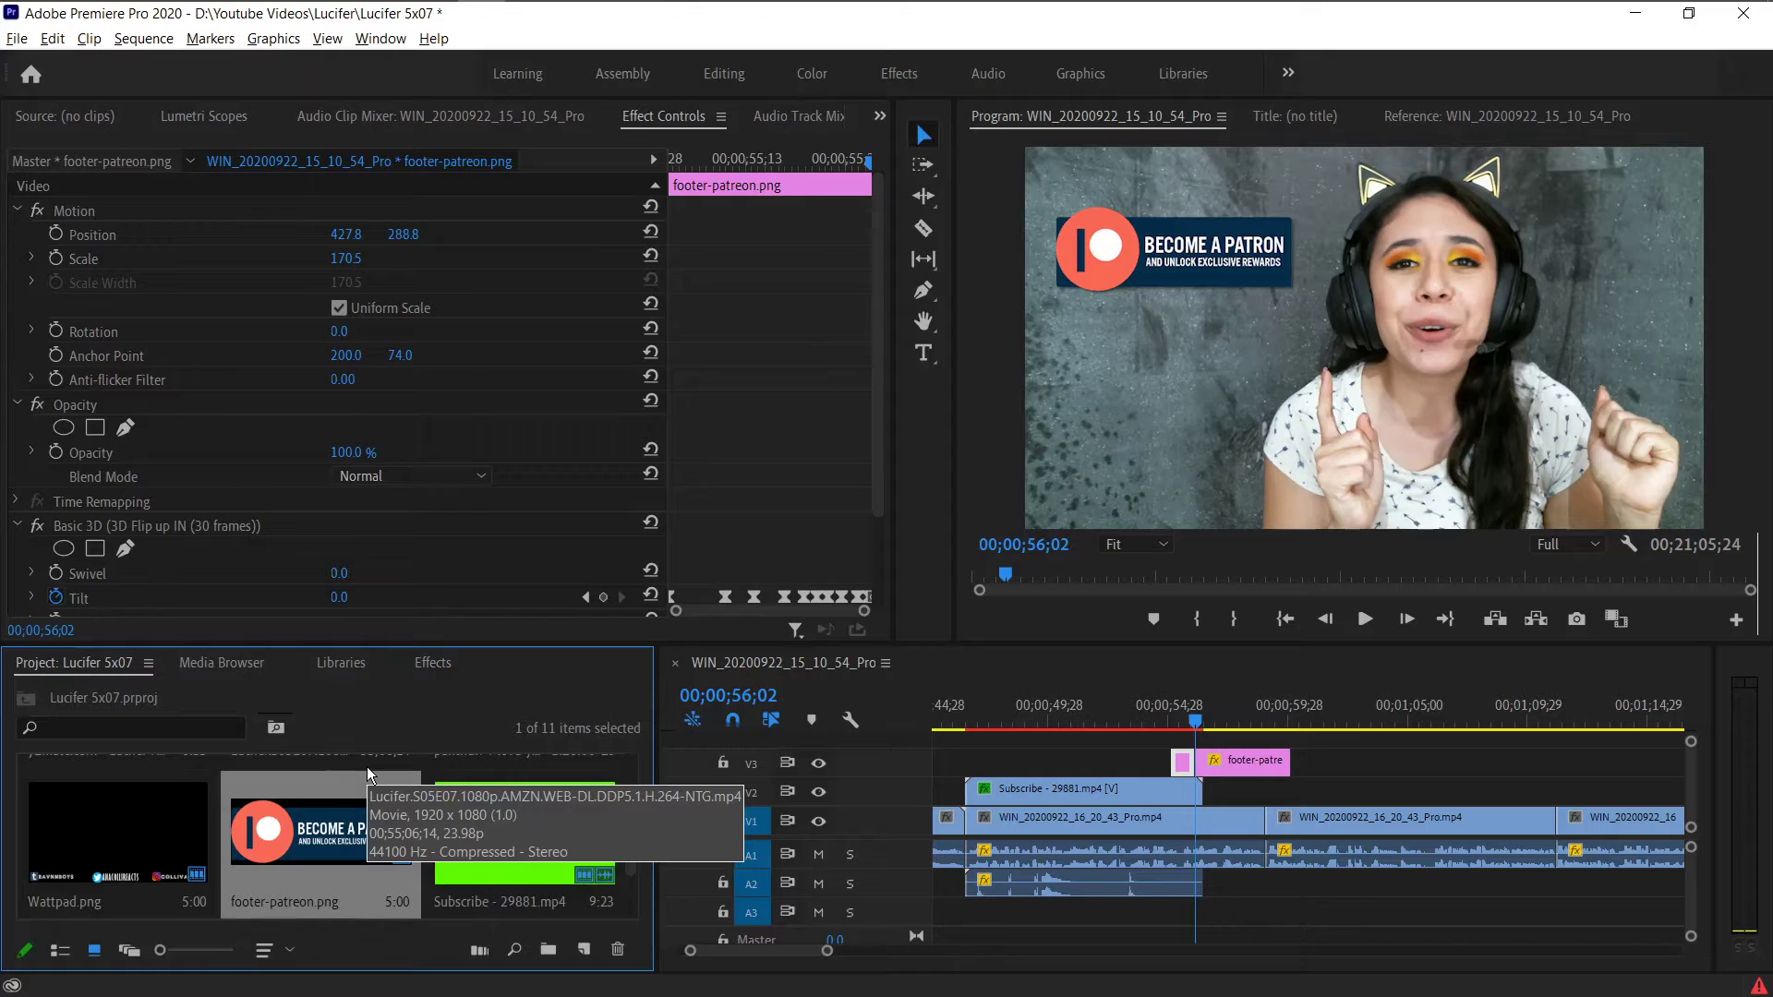
key("ctrl+i")
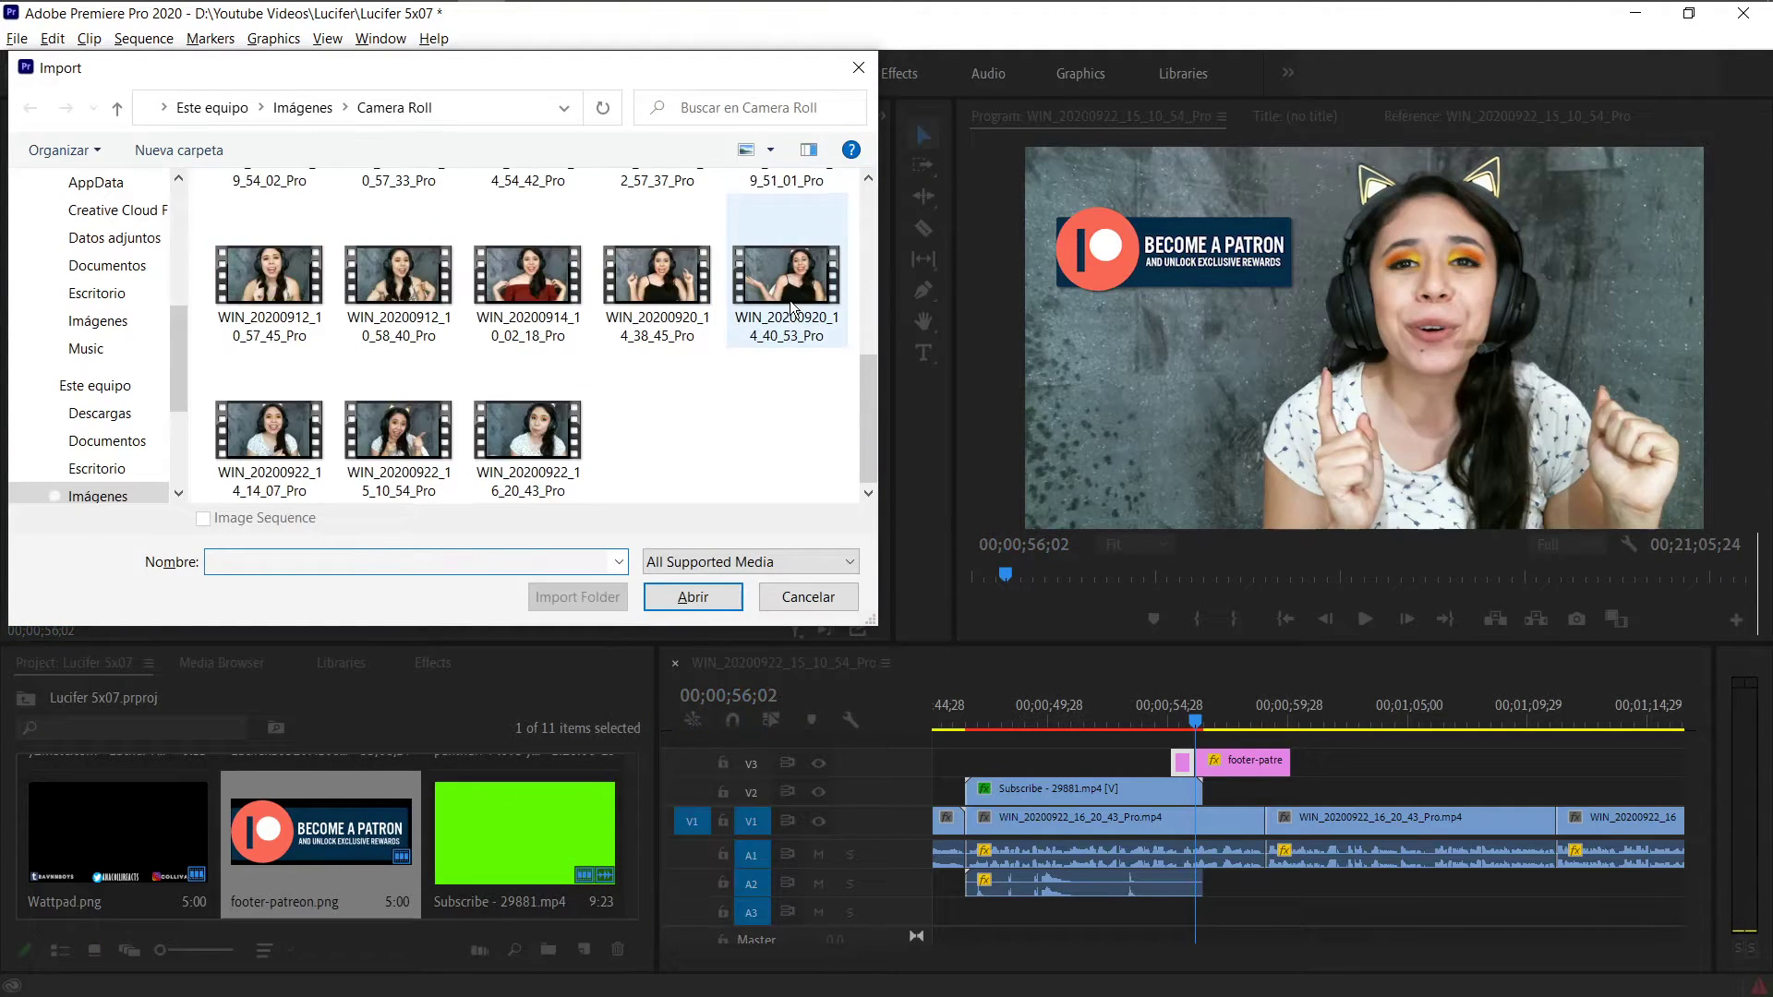
scroll(165, 259, "up", 3)
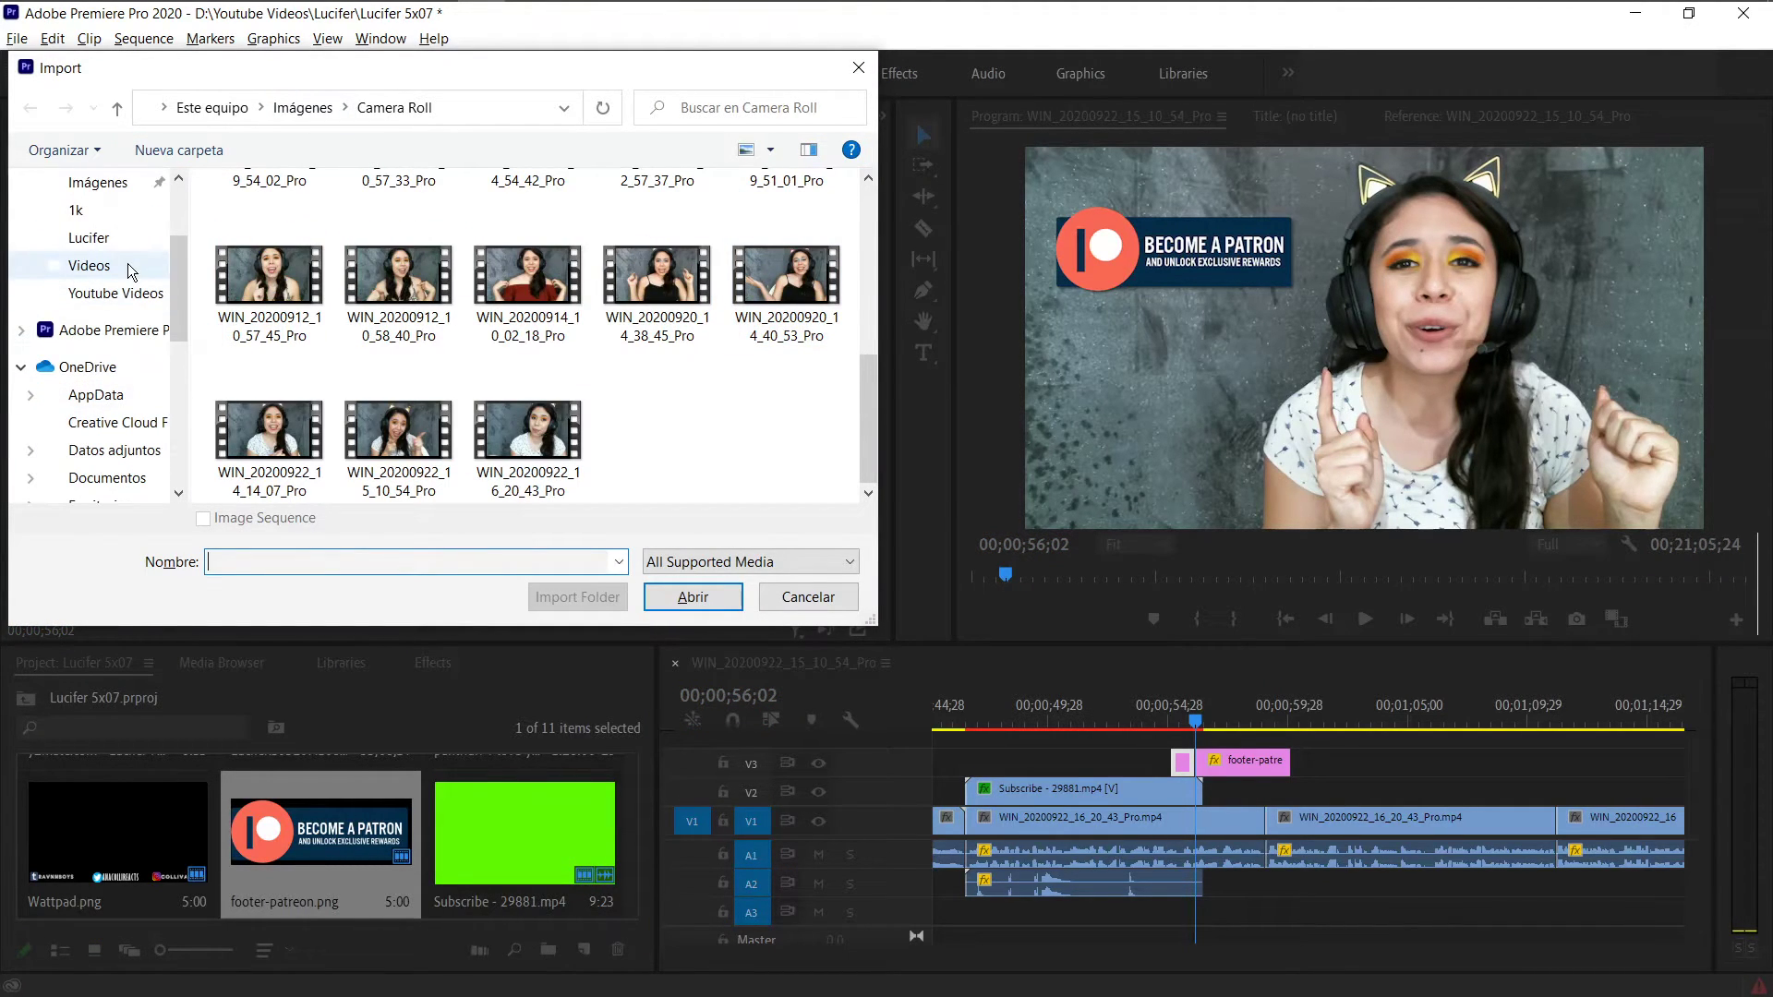
left_click(130, 265)
left_click(130, 294)
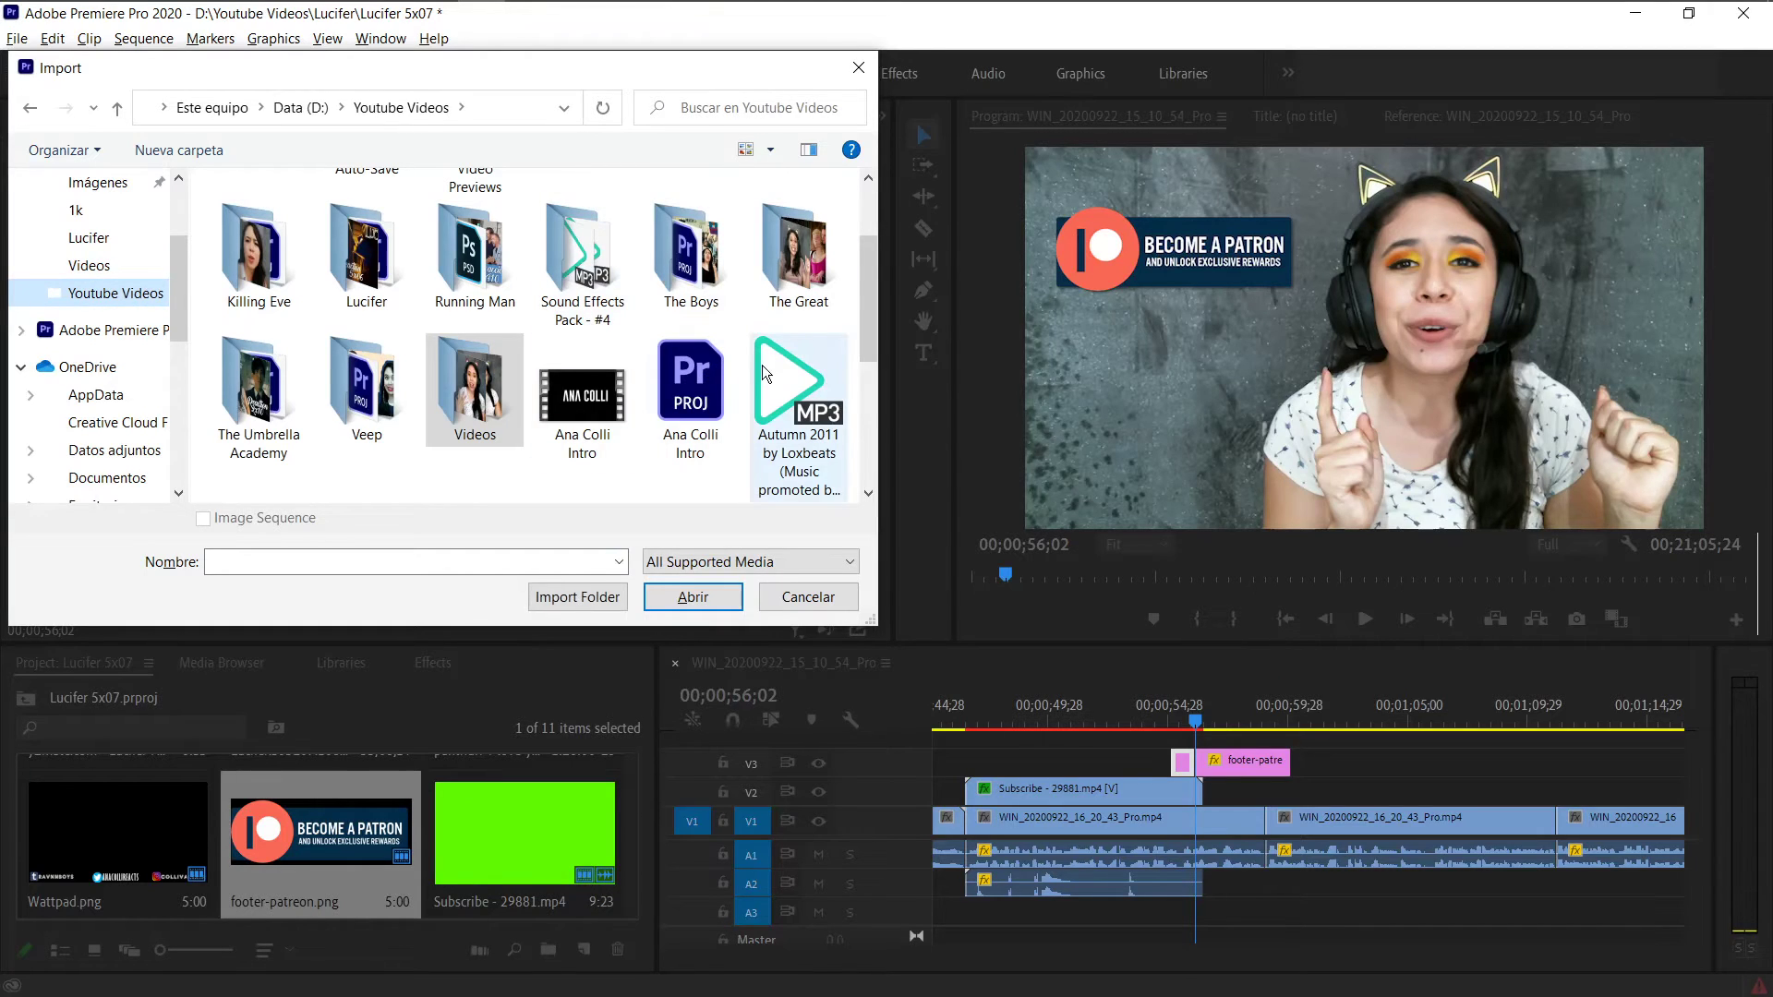
double_click(602, 259)
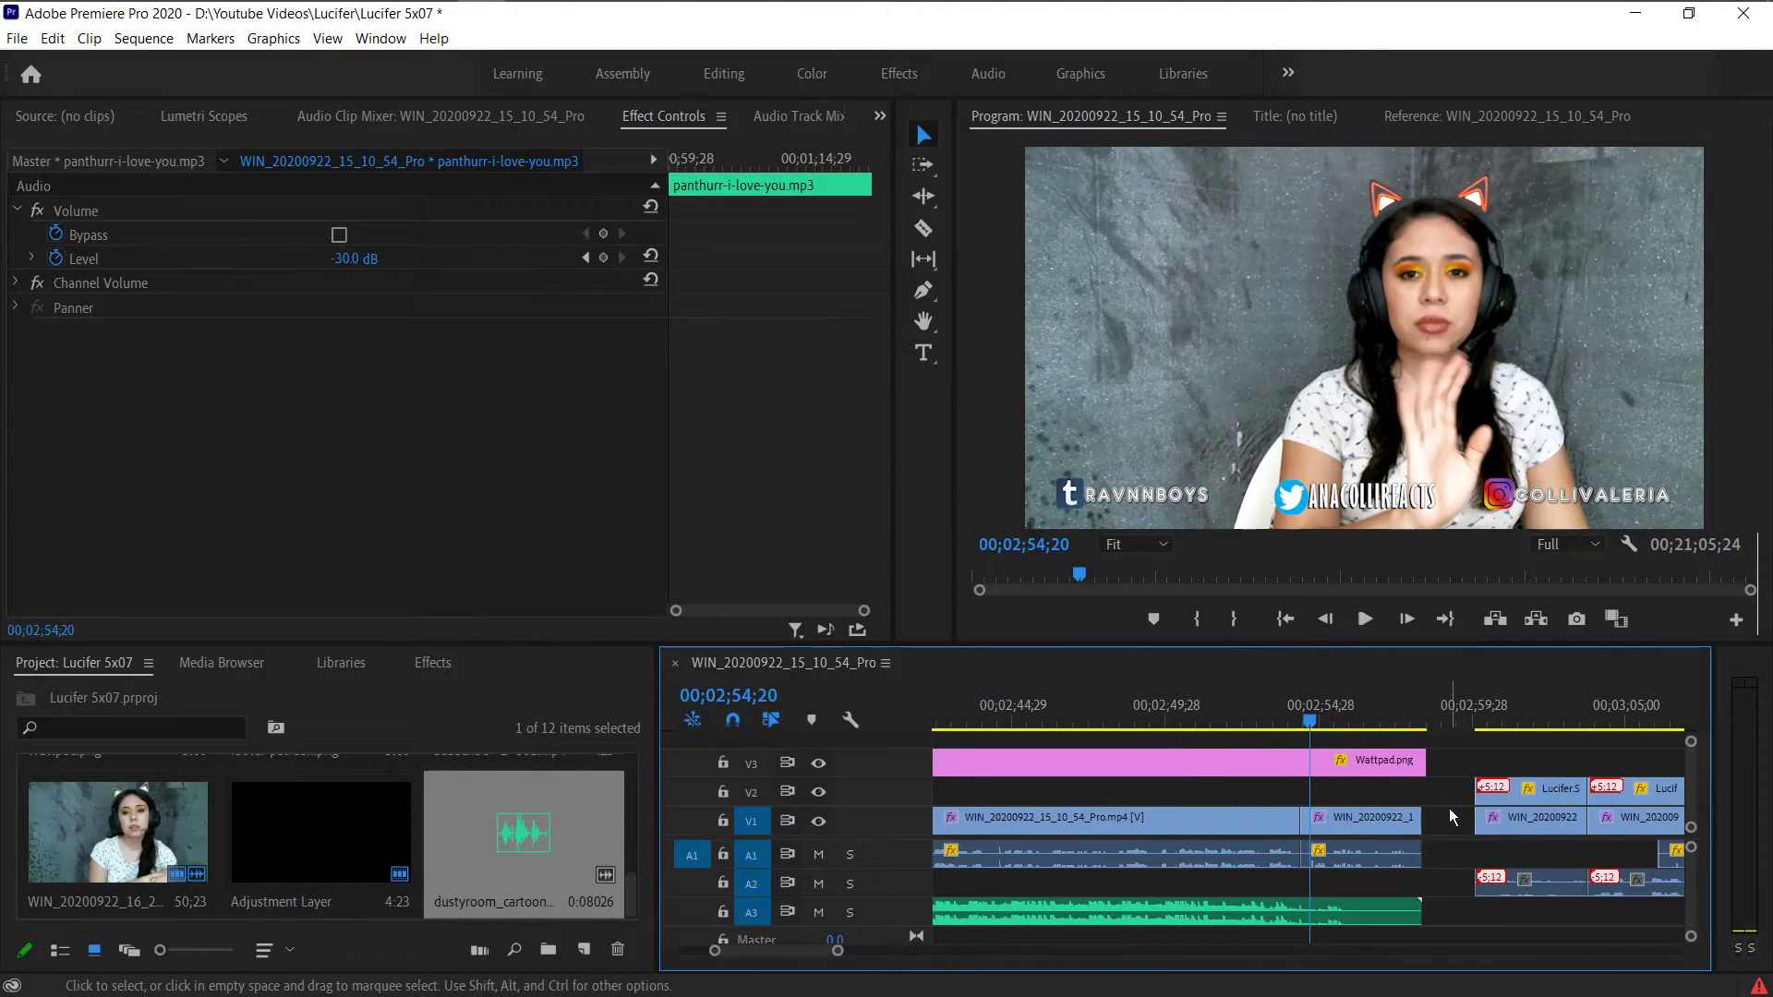
- Ripple delete the timeline gap at 00;02;58;09 and move the Lucifer episode clip that follows it from V2 up to V3
right_click(1450, 816)
left_click(1478, 822)
key("Down")
left_click_drag(1460, 788, 1458, 773)
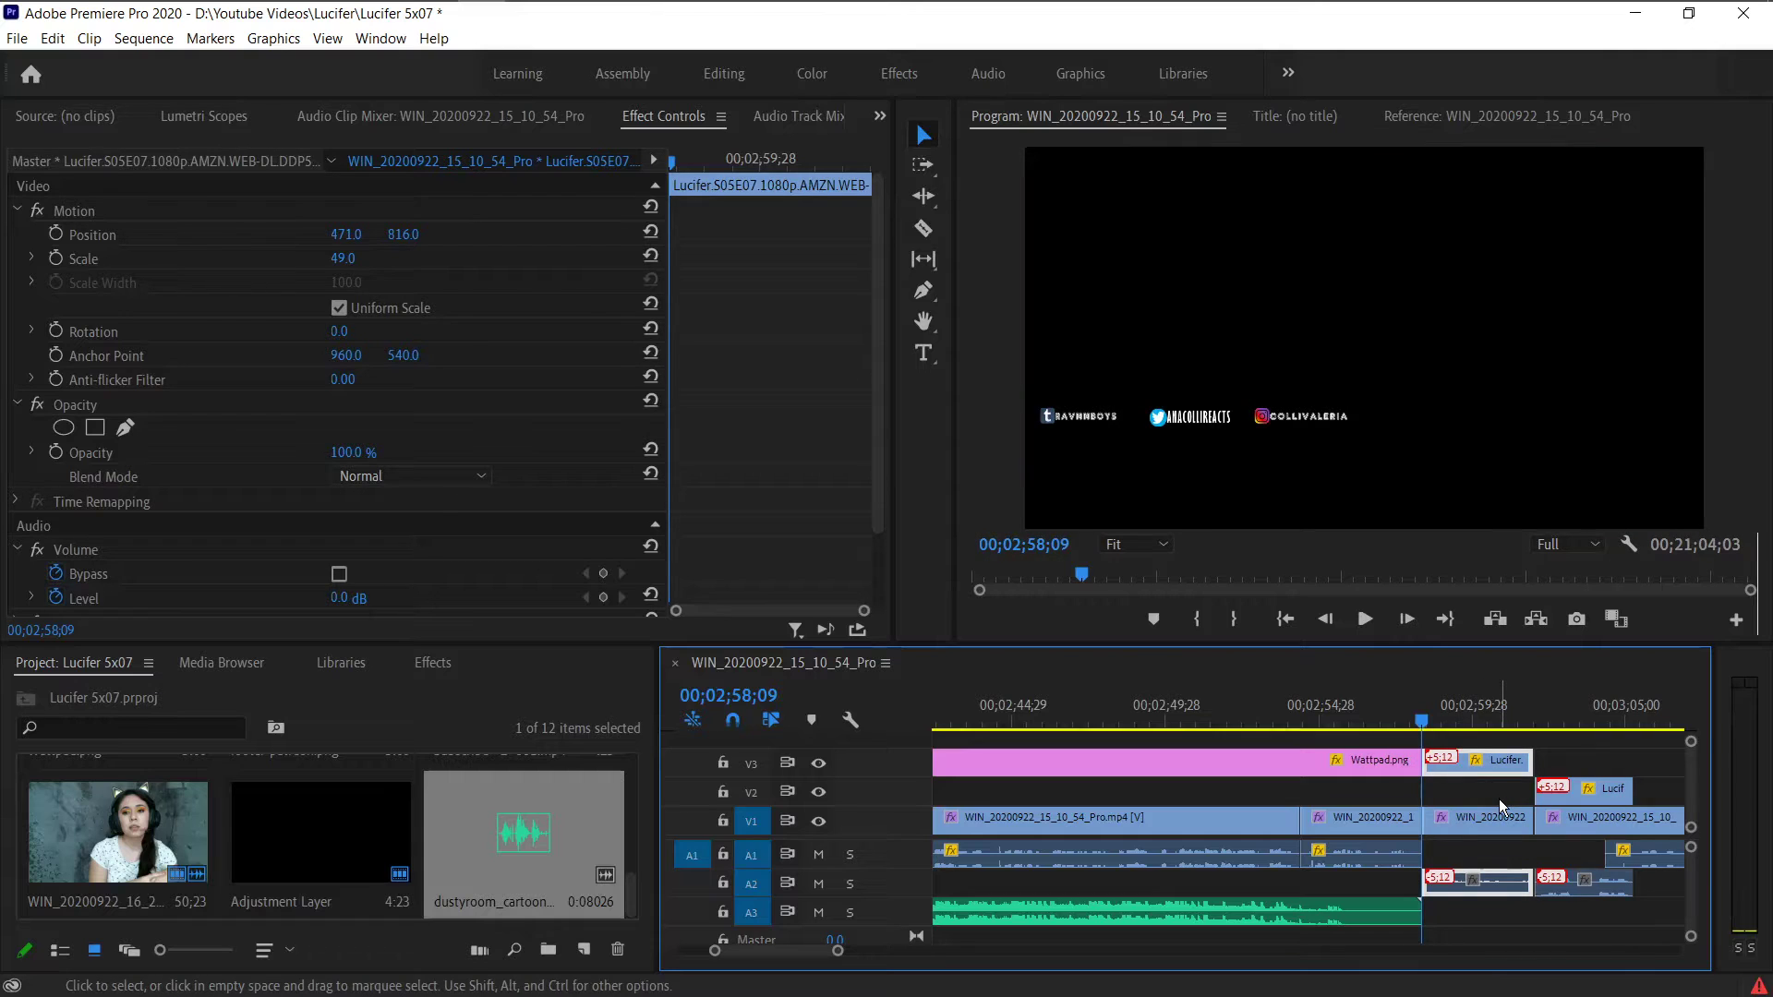
- Split the V1 recording on both sides of the cut, at 00;02;58;02 and 00;02;58;17
key("Left")
key("Left")
key("Left")
key("Left")
key("Left")
key("Left")
key("Left")
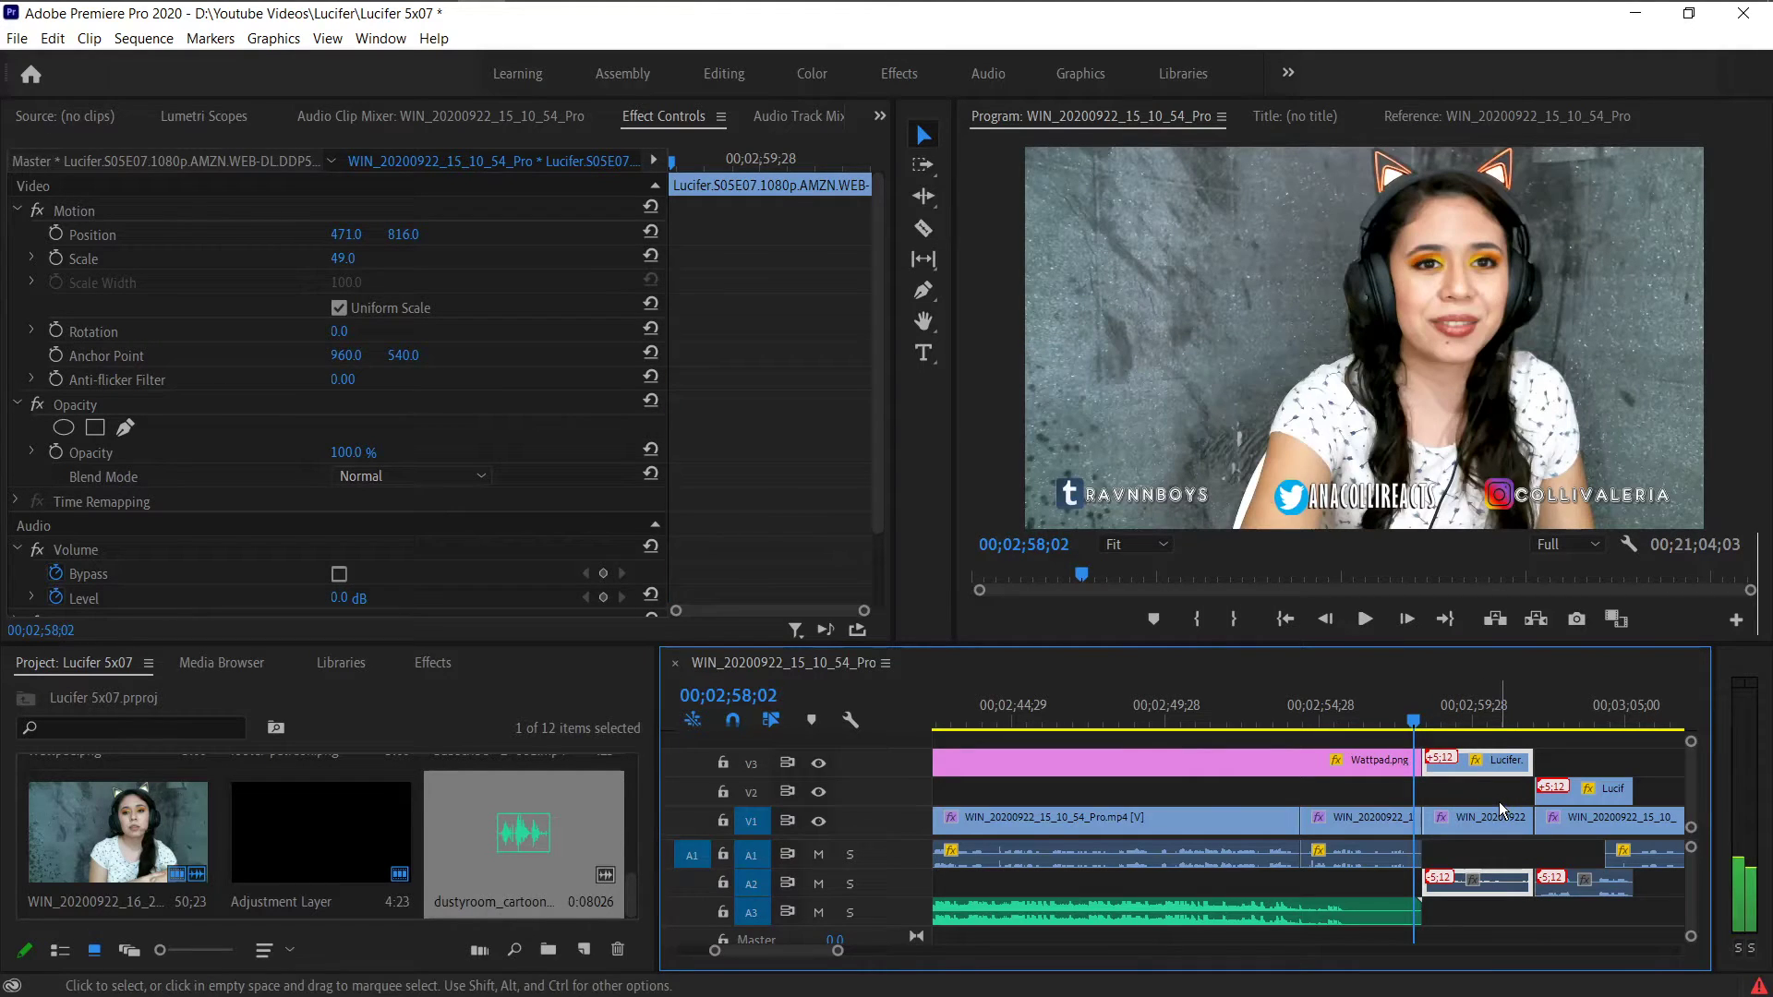
key("c")
left_click(1420, 817)
key("space")
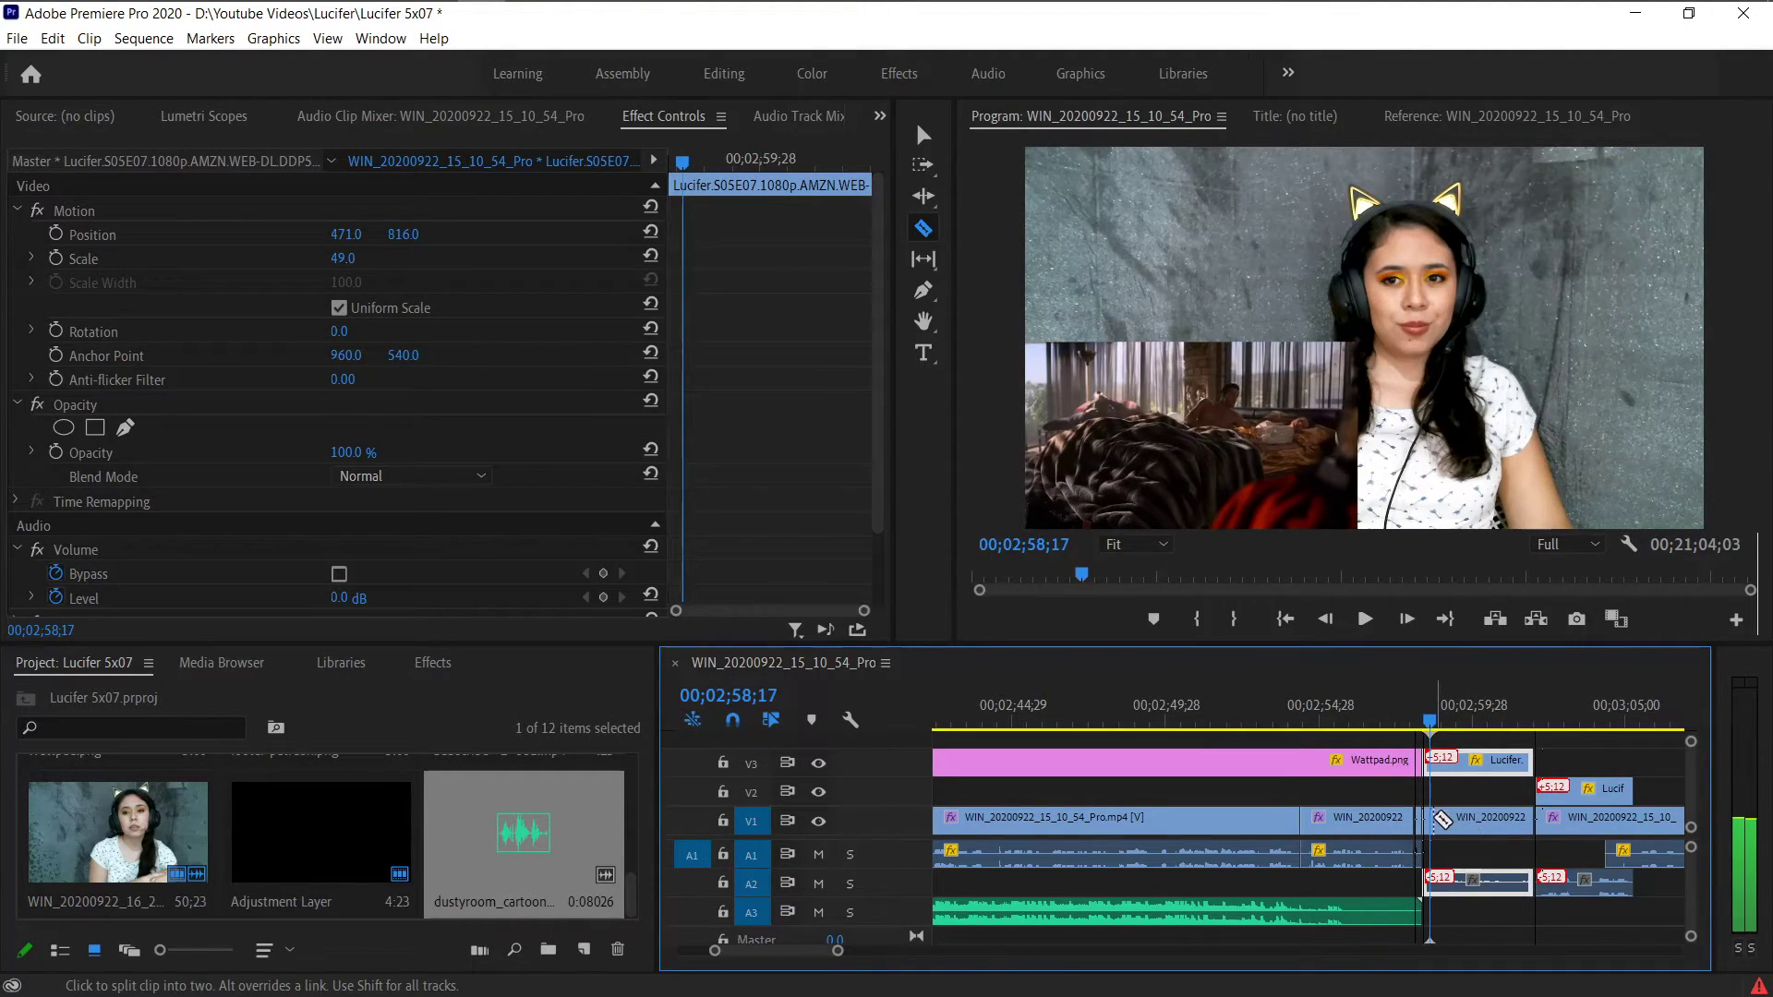
- Place the Adjustment Layer on V2 over the two short segments and cut off its excess at 00;02;58;17
key("v")
left_click_drag(362, 820, 1344, 792)
key("c")
left_click(1419, 790)
key("v")
left_click(1349, 791)
key("Delete")
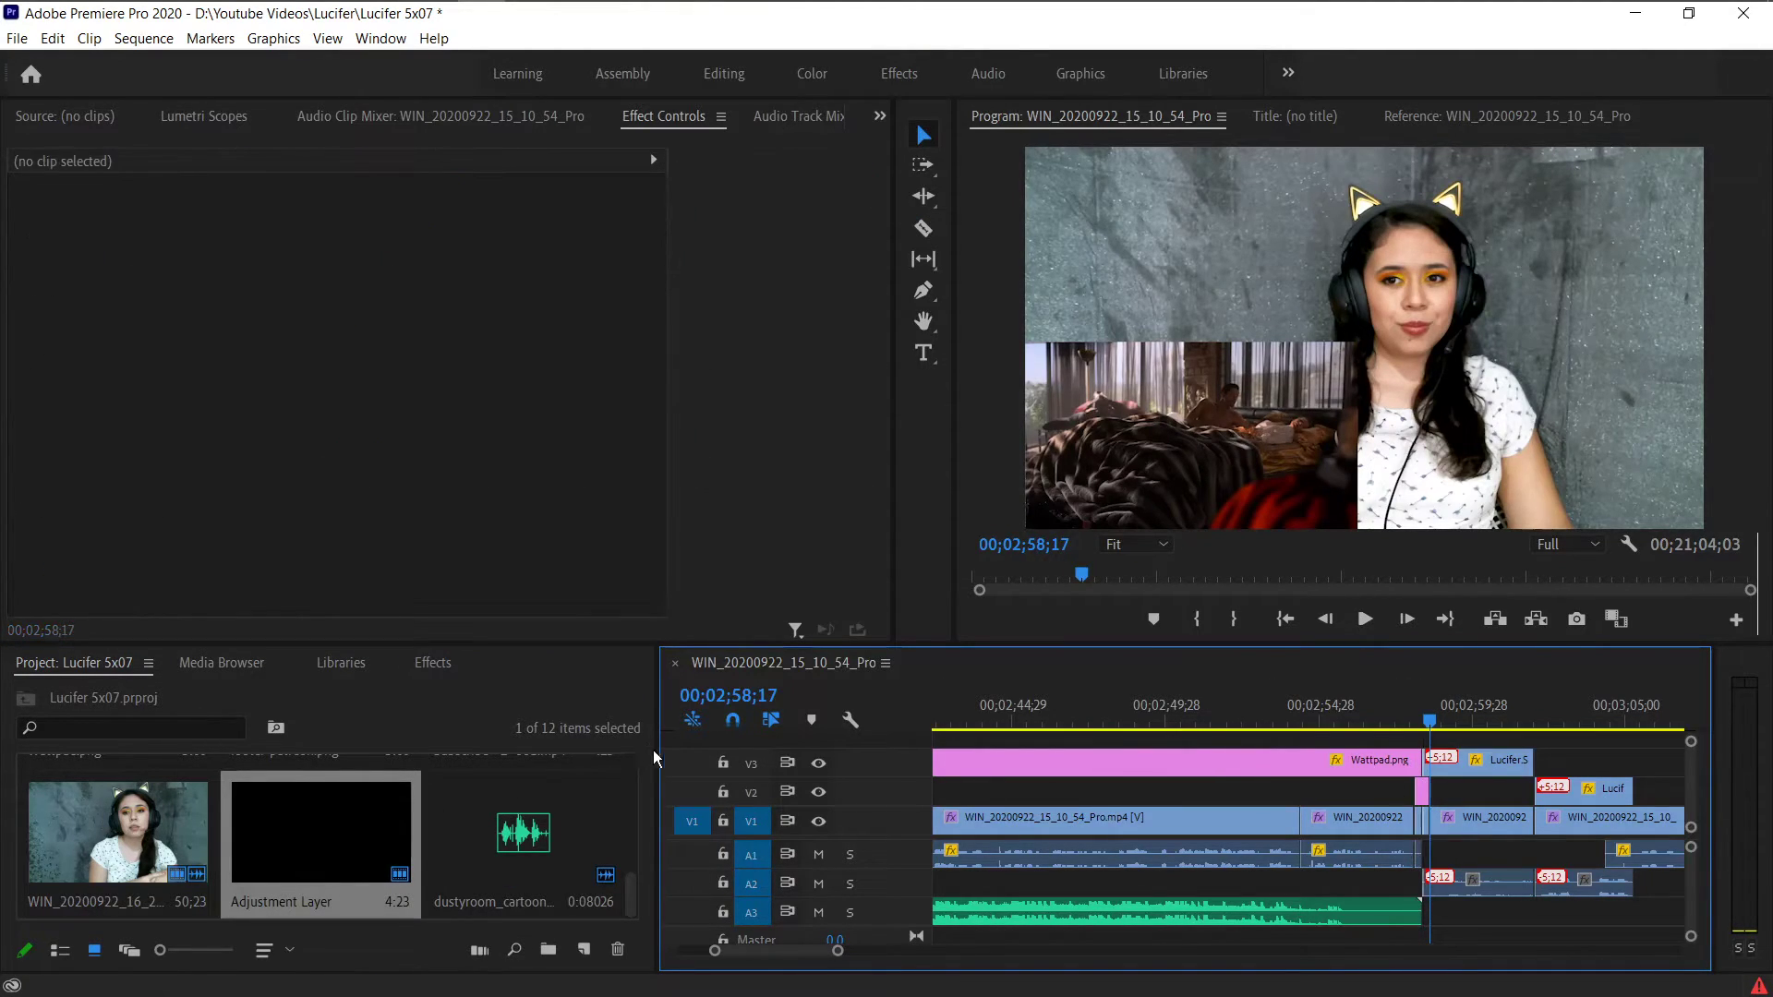
- Apply Transition pack #3's 1.Main preset to both short V1 segments and Smooth Whip (Bottom-Left > Top-Right) to the adjustment layer above them
left_click(434, 663)
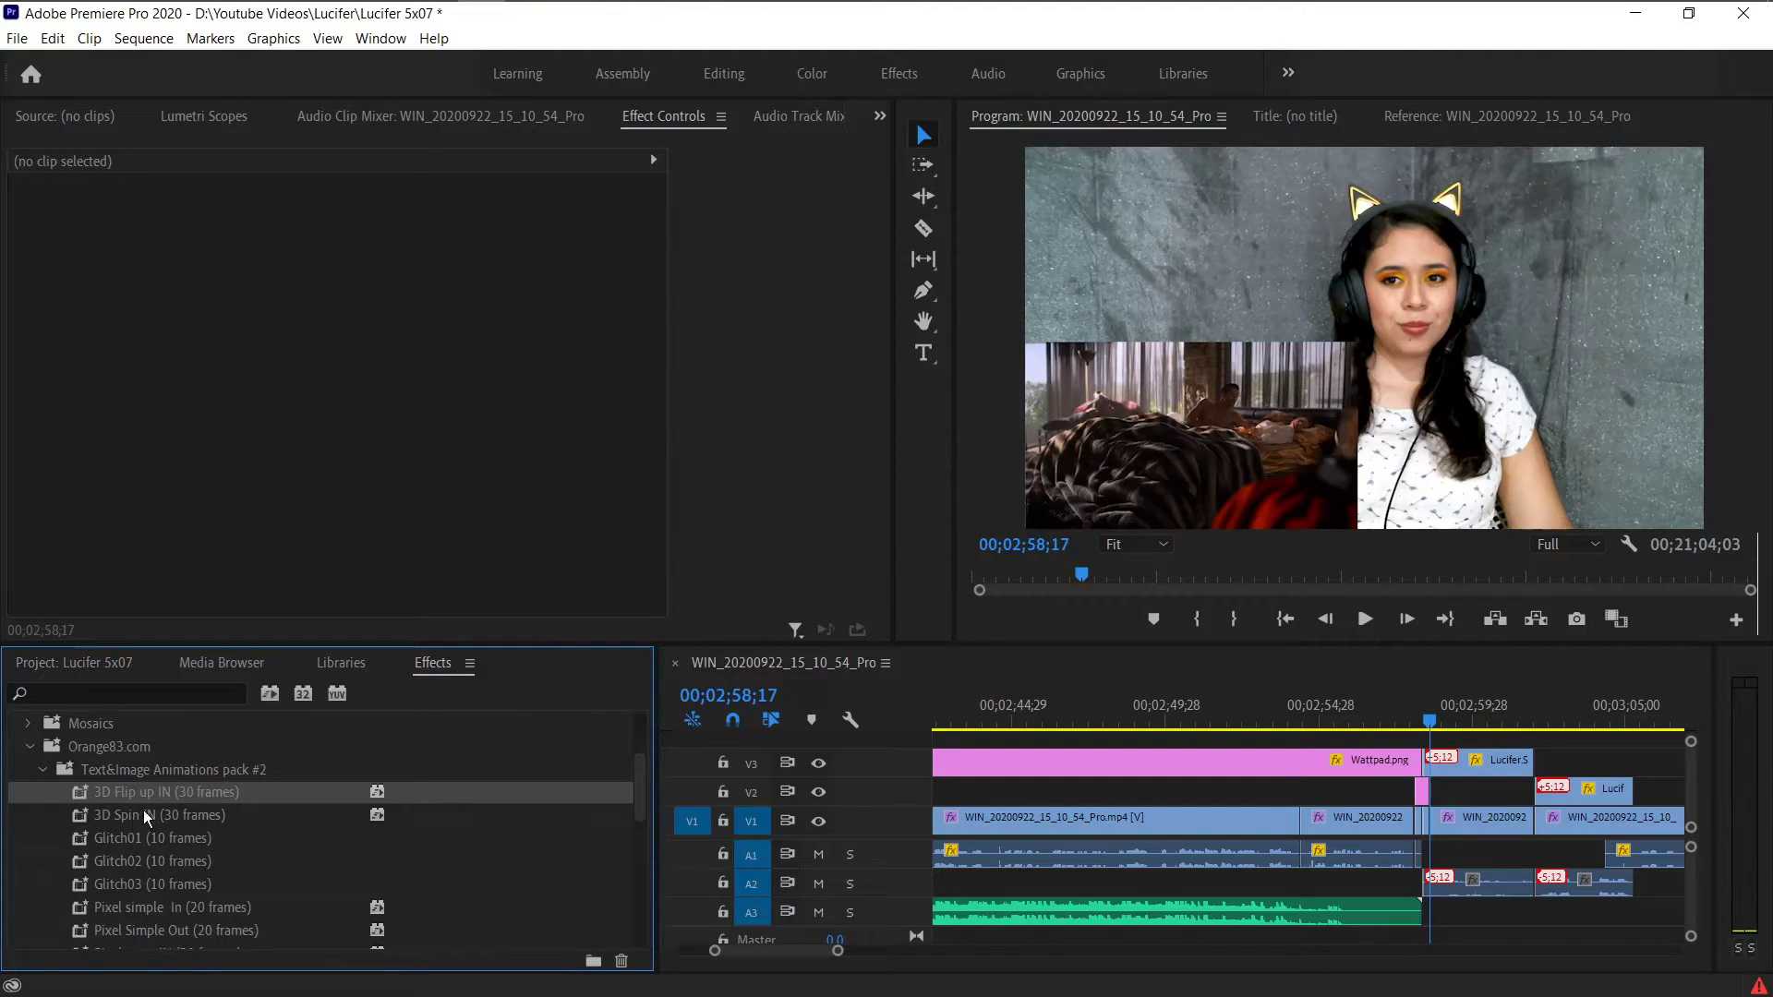
scroll(163, 792, "down", 10)
scroll(93, 790, "up", 2)
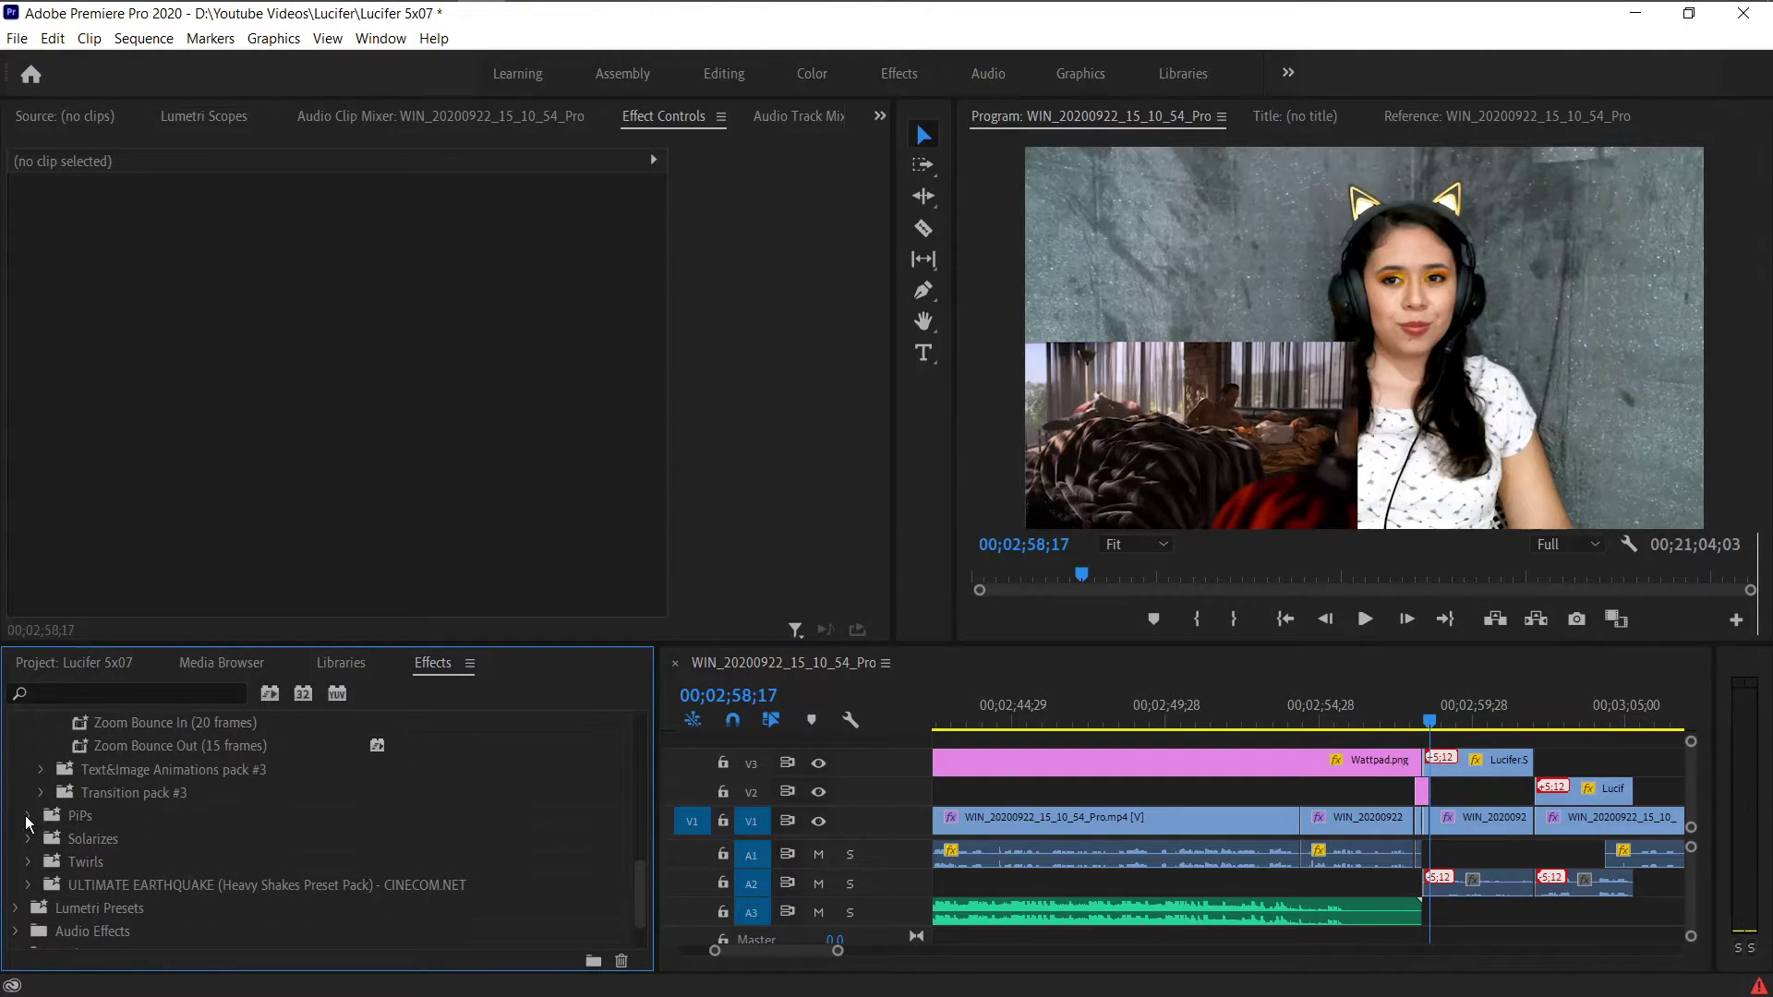
left_click(41, 792)
scroll(124, 795, "down", 2)
left_click_drag(157, 771, 1415, 822)
left_click_drag(161, 771, 1425, 821)
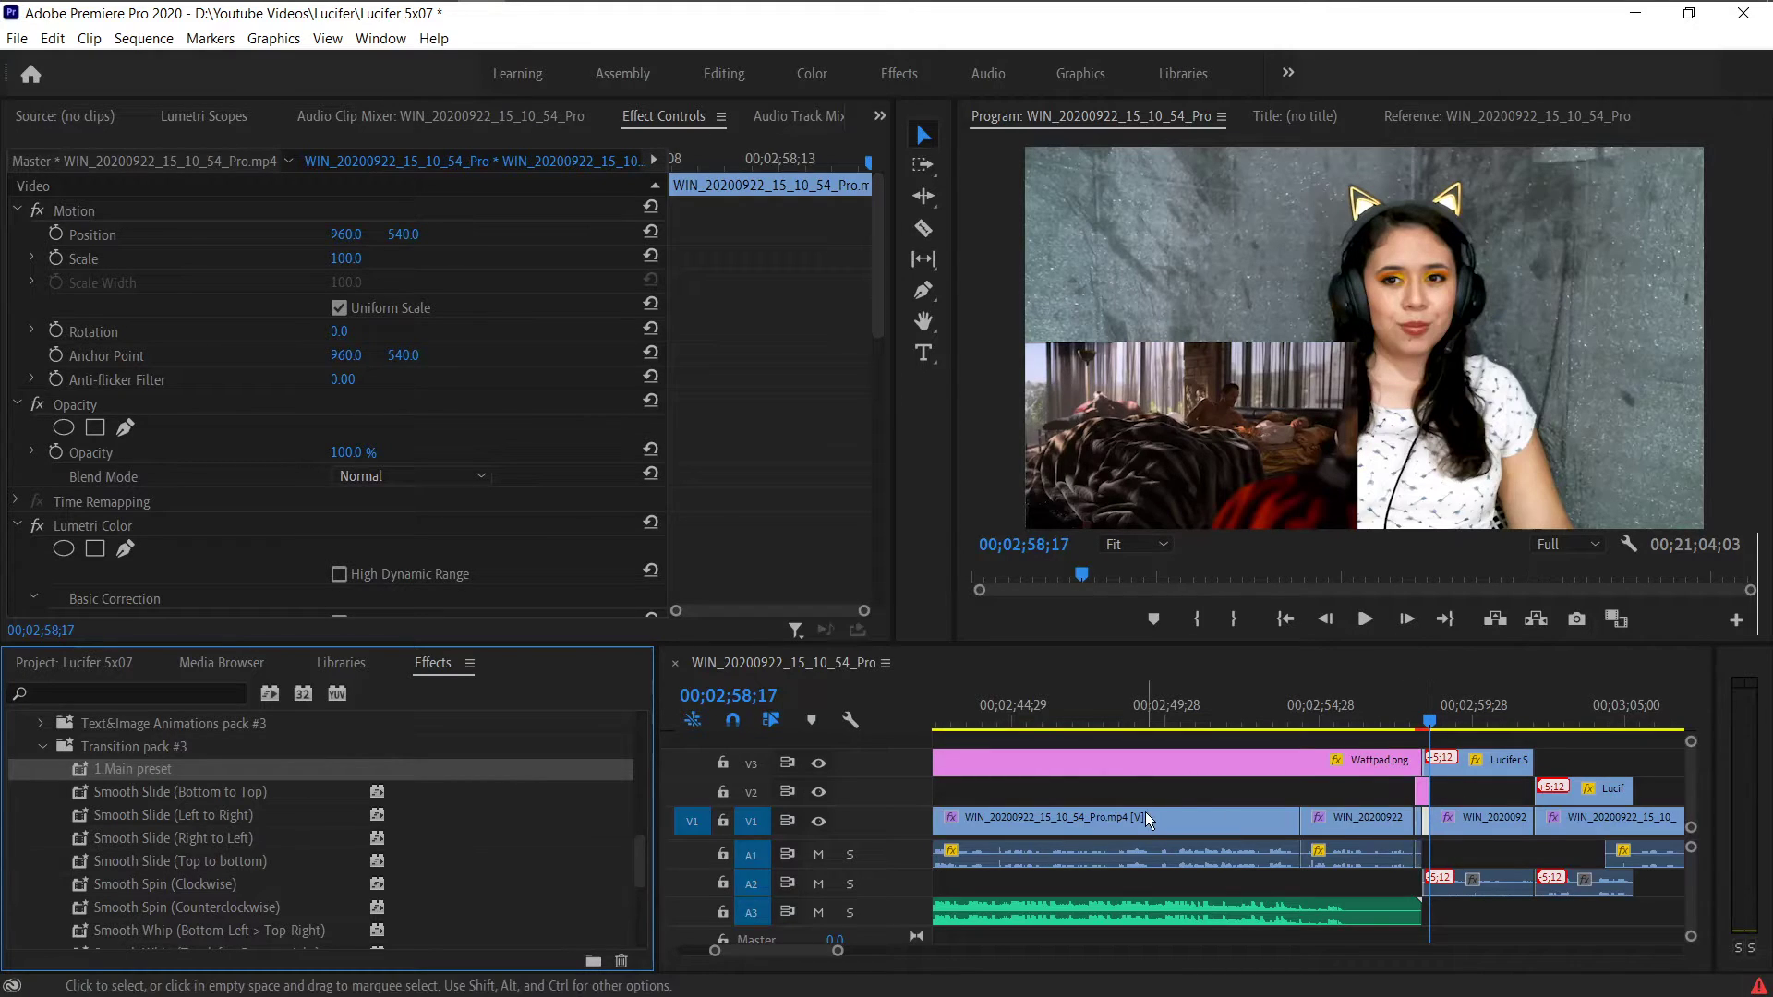
scroll(238, 834, "down", 2)
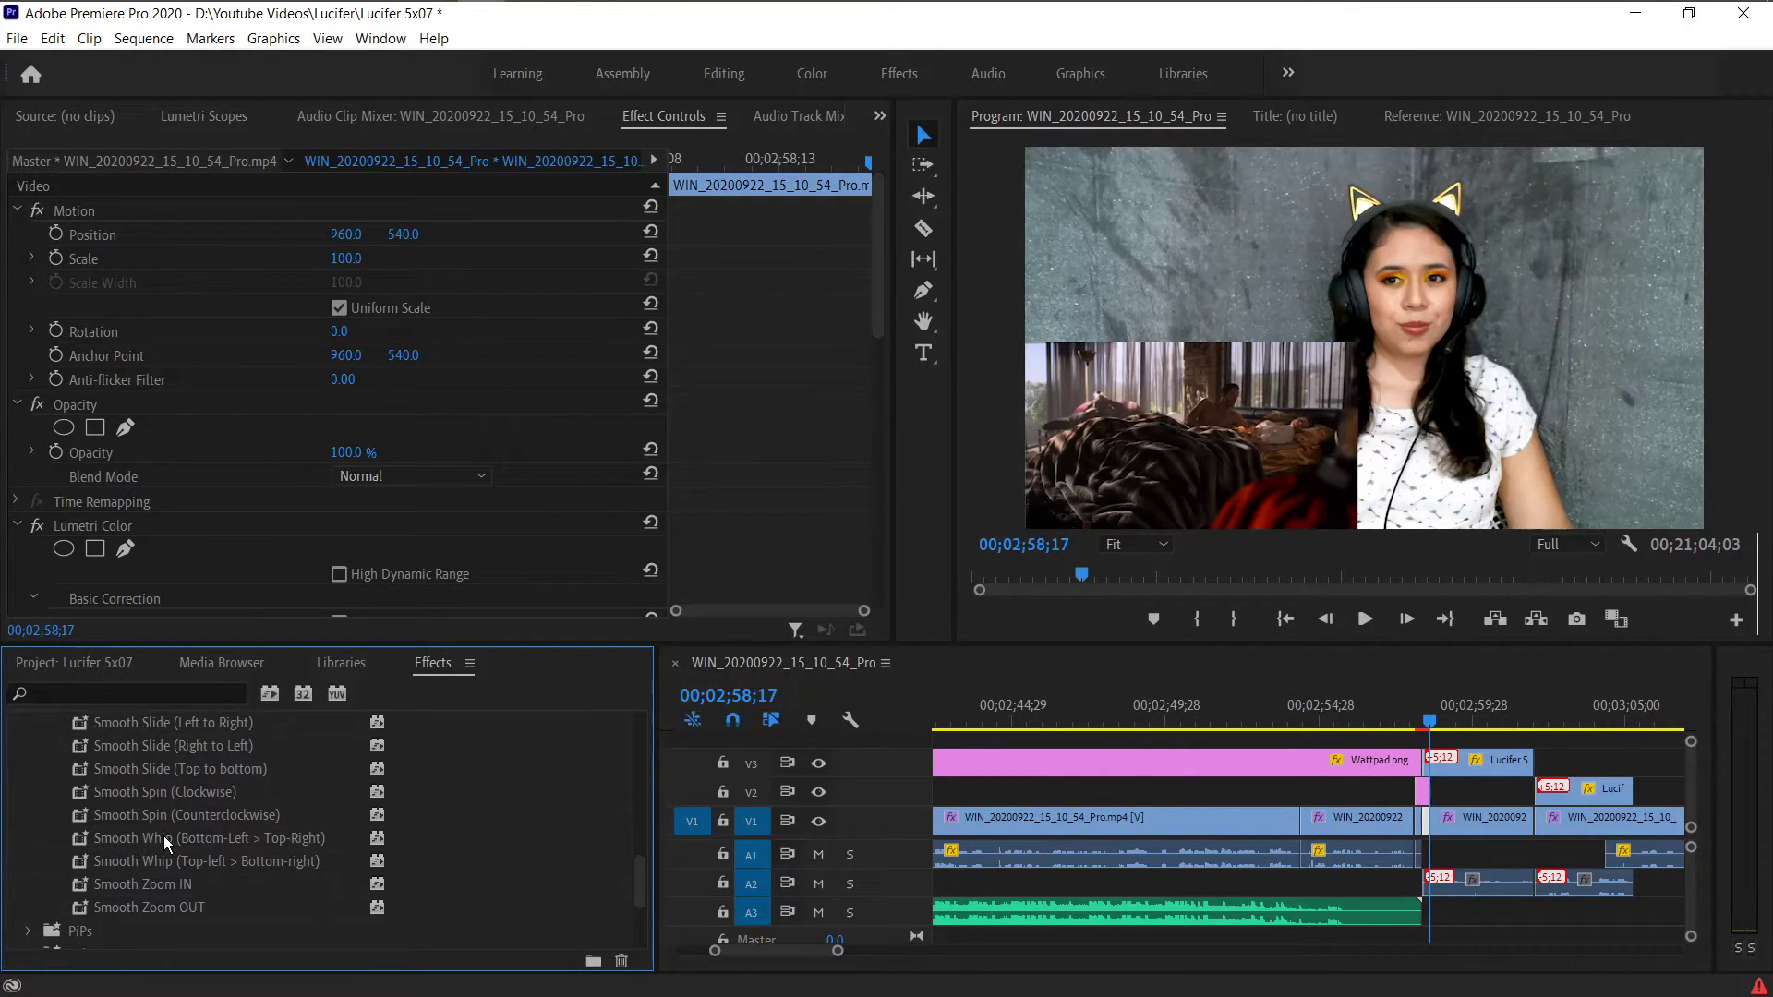
left_click_drag(159, 840, 1480, 773)
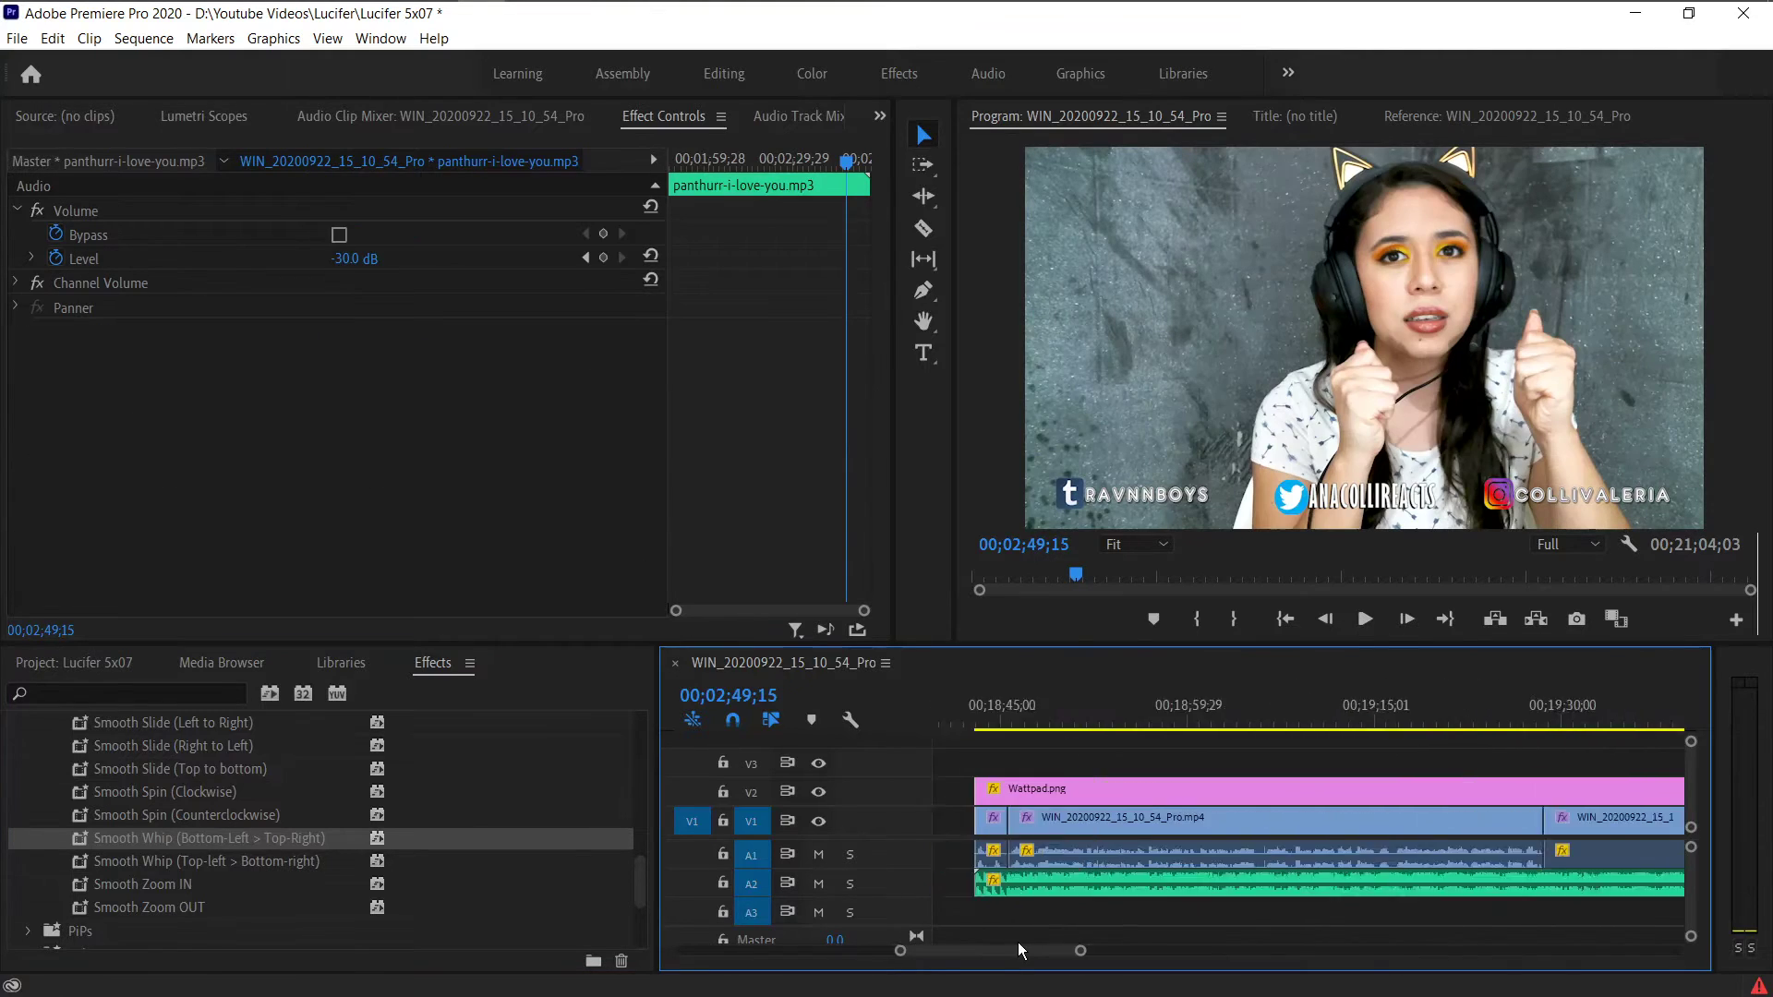
- Ripple delete the timeline gap at 00;18;31;16 and move the Wattpad.png clip that follows it up to V3
mouse_move(1018, 949)
left_mouse_down()
mouse_move(1038, 951)
mouse_move(1001, 951)
left_mouse_up()
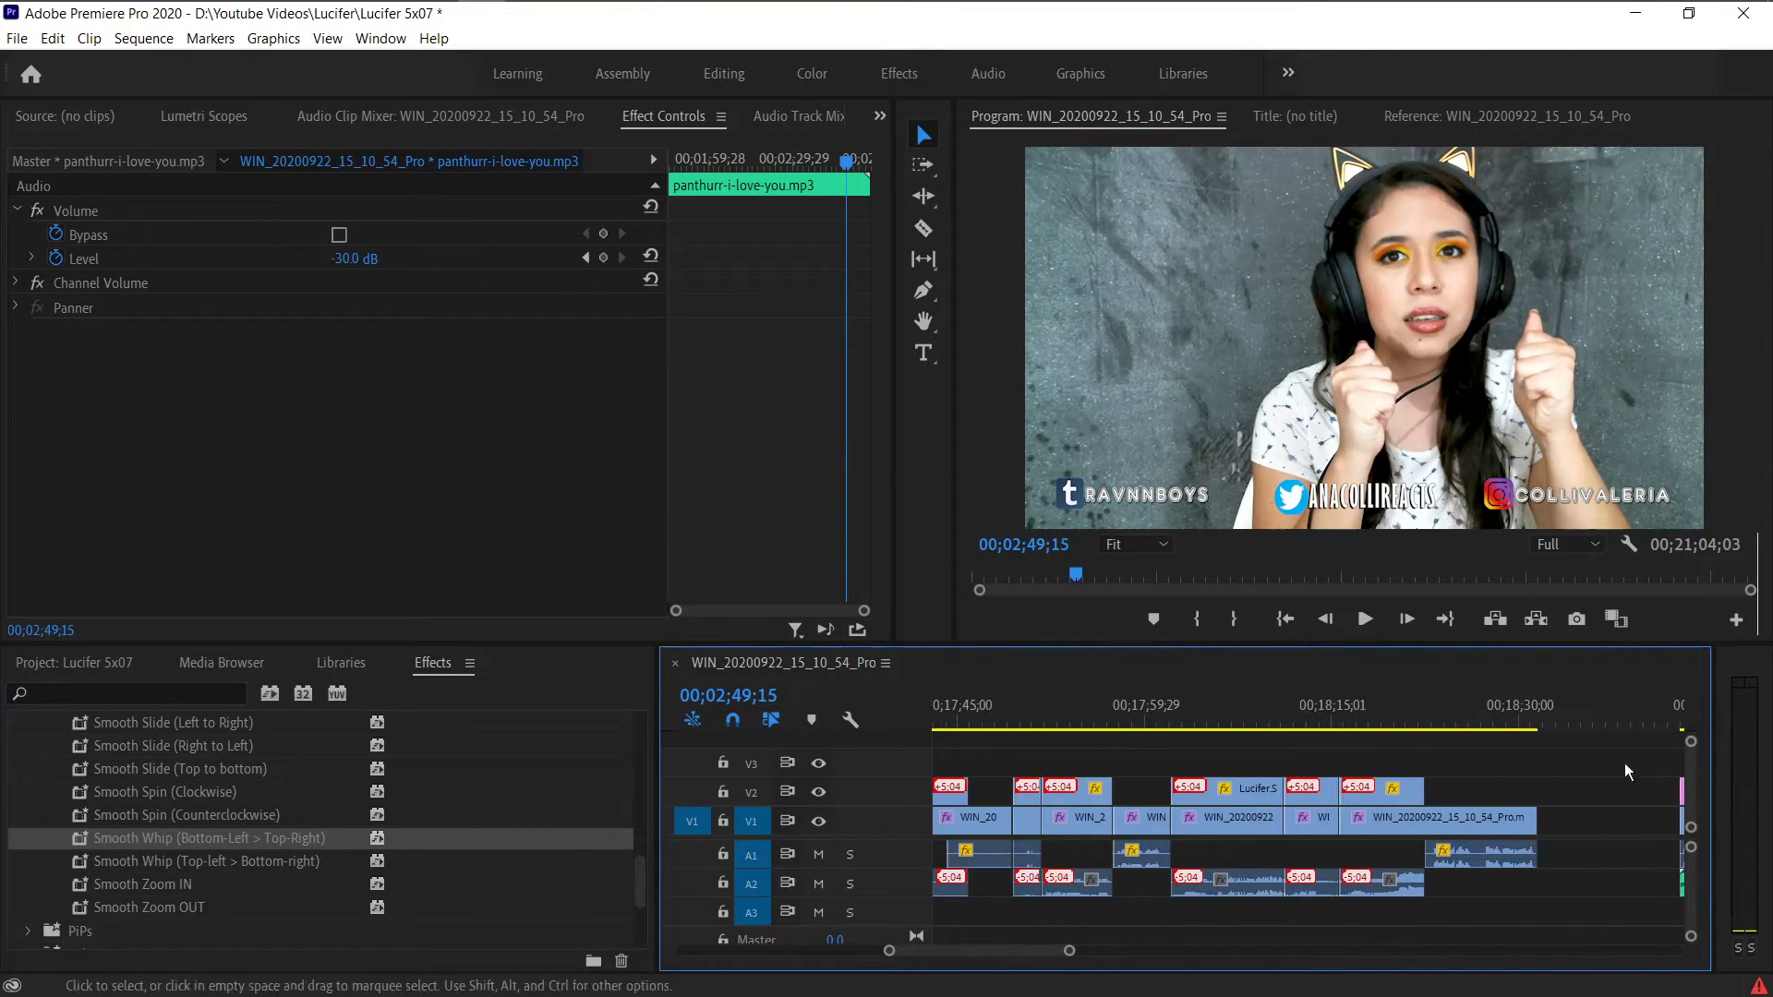
right_click(1607, 820)
left_click(1644, 834)
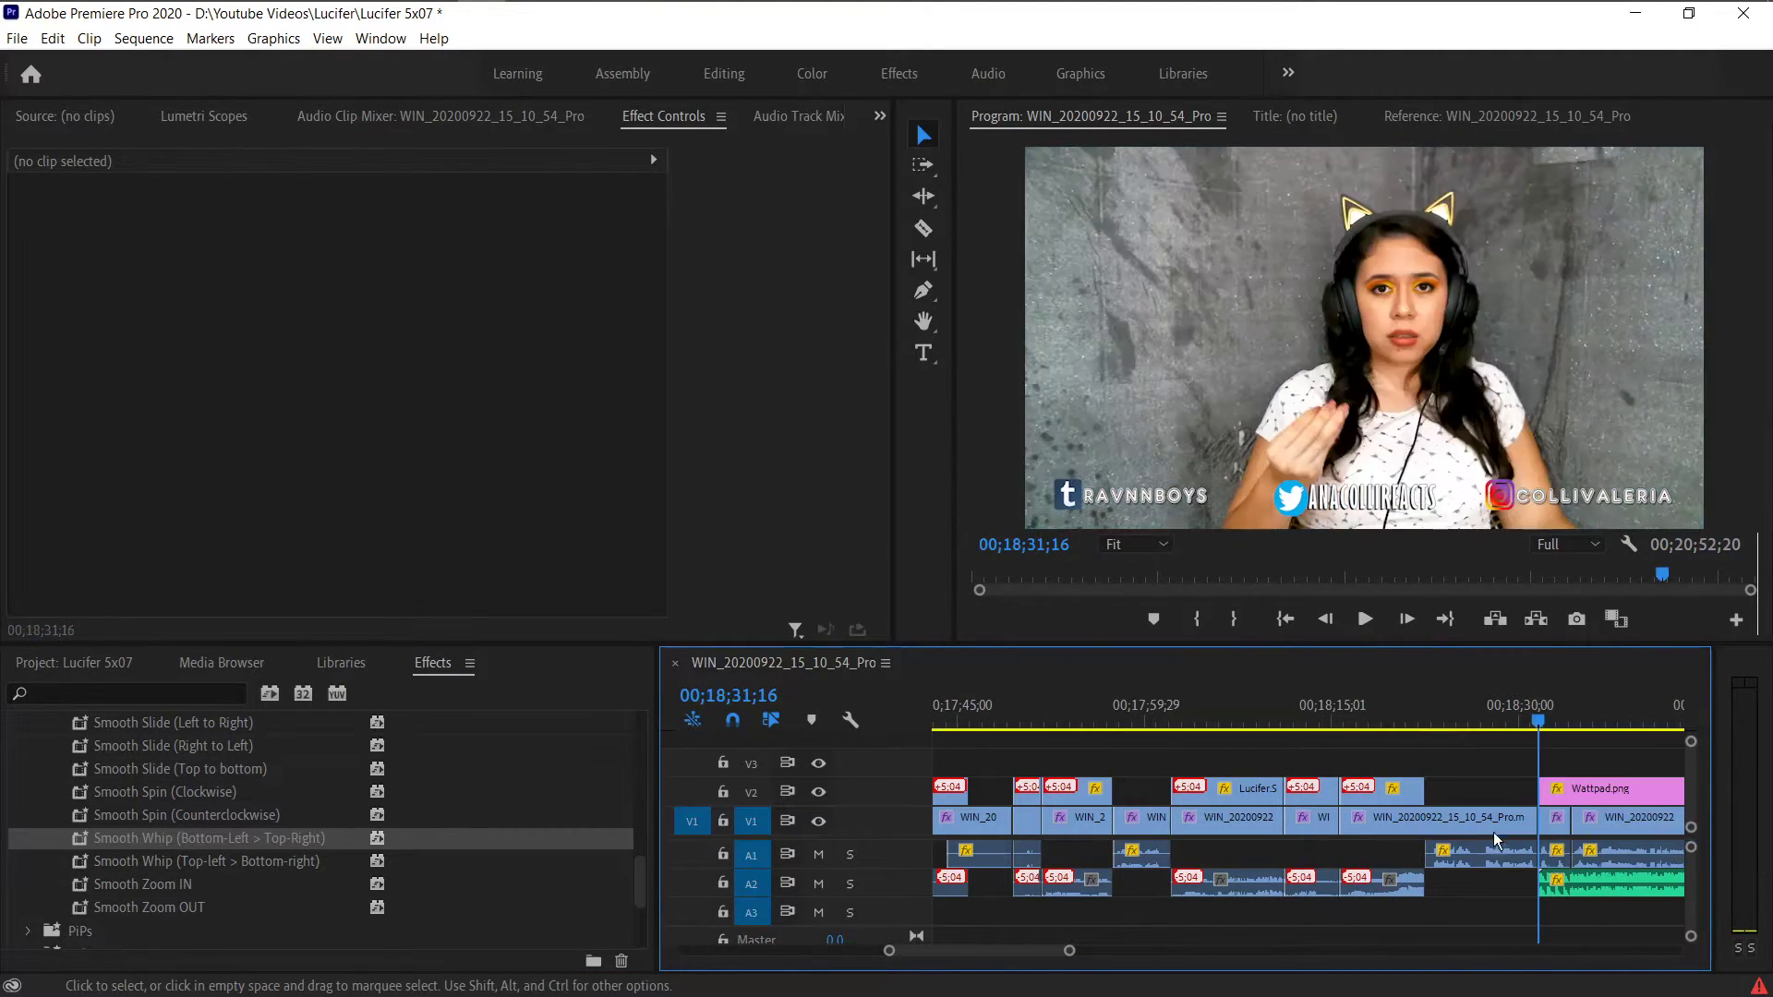
left_click_drag(1612, 789, 1612, 760)
- Split the V1 recording on both sides of the cut, at 00;18;31;09 and 00;18;31;24
left_click_drag(1068, 957, 1018, 953)
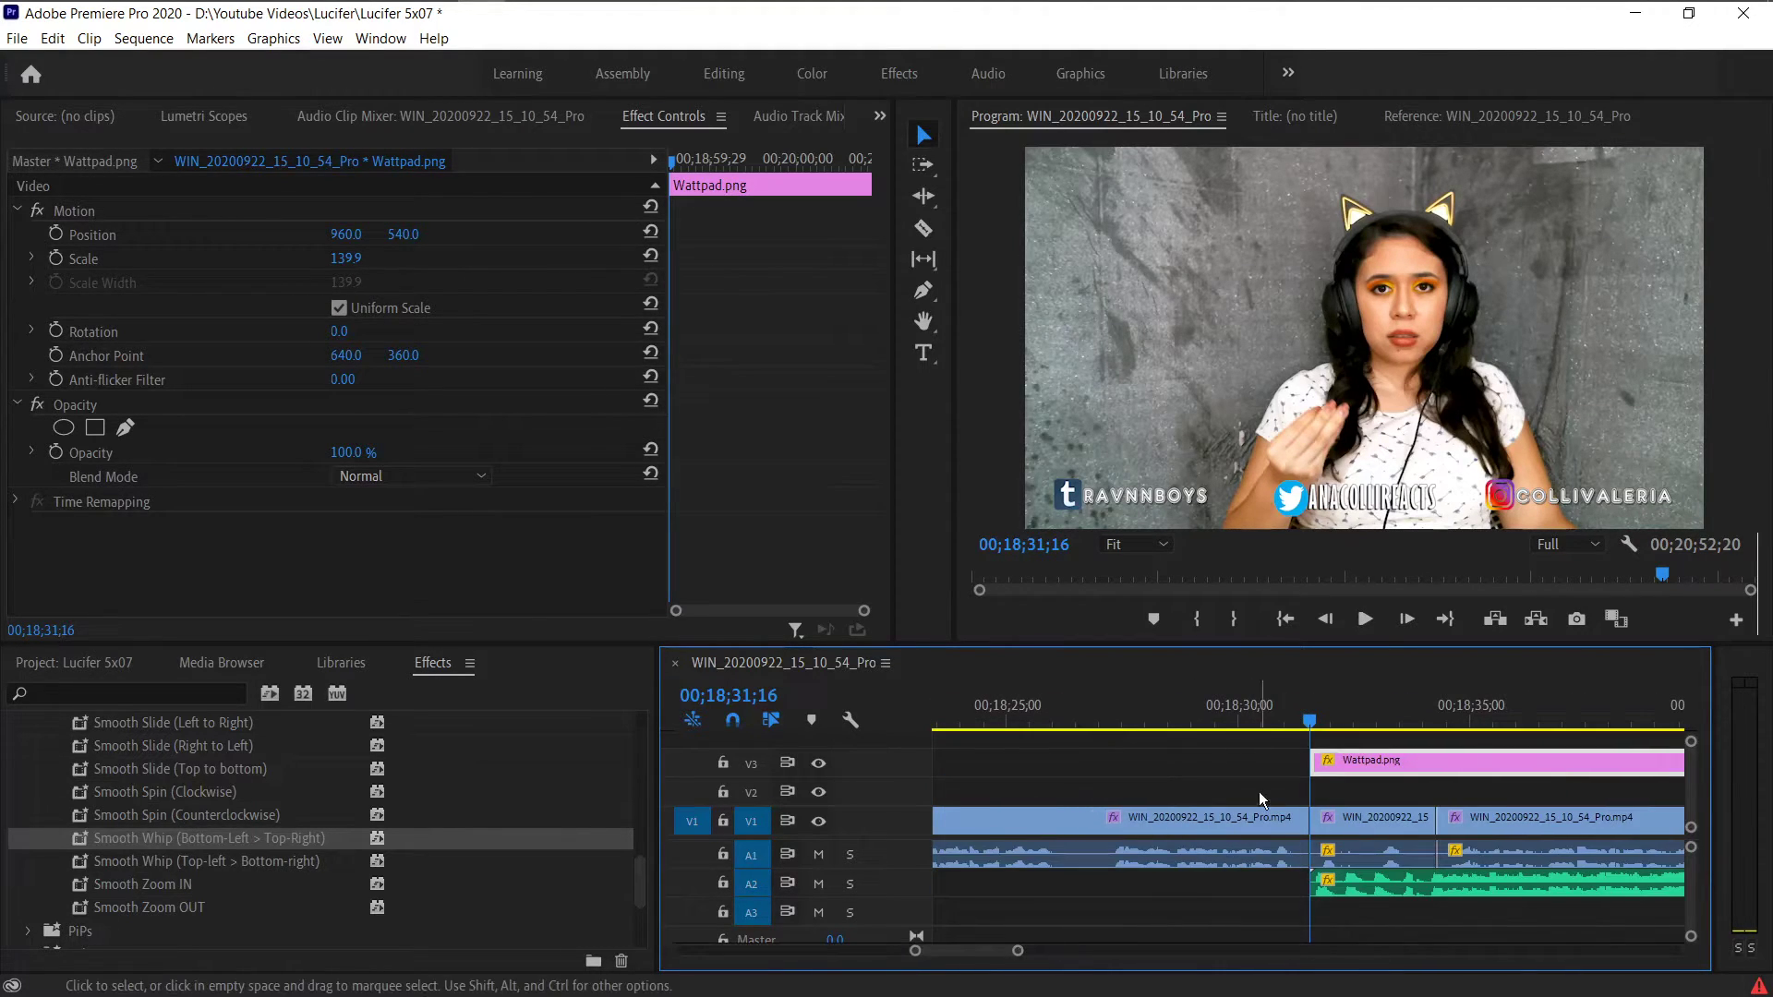
key("Left")
key("Left")
key("Left")
key("Left")
key("Left")
key("Left")
key("Left")
key("c")
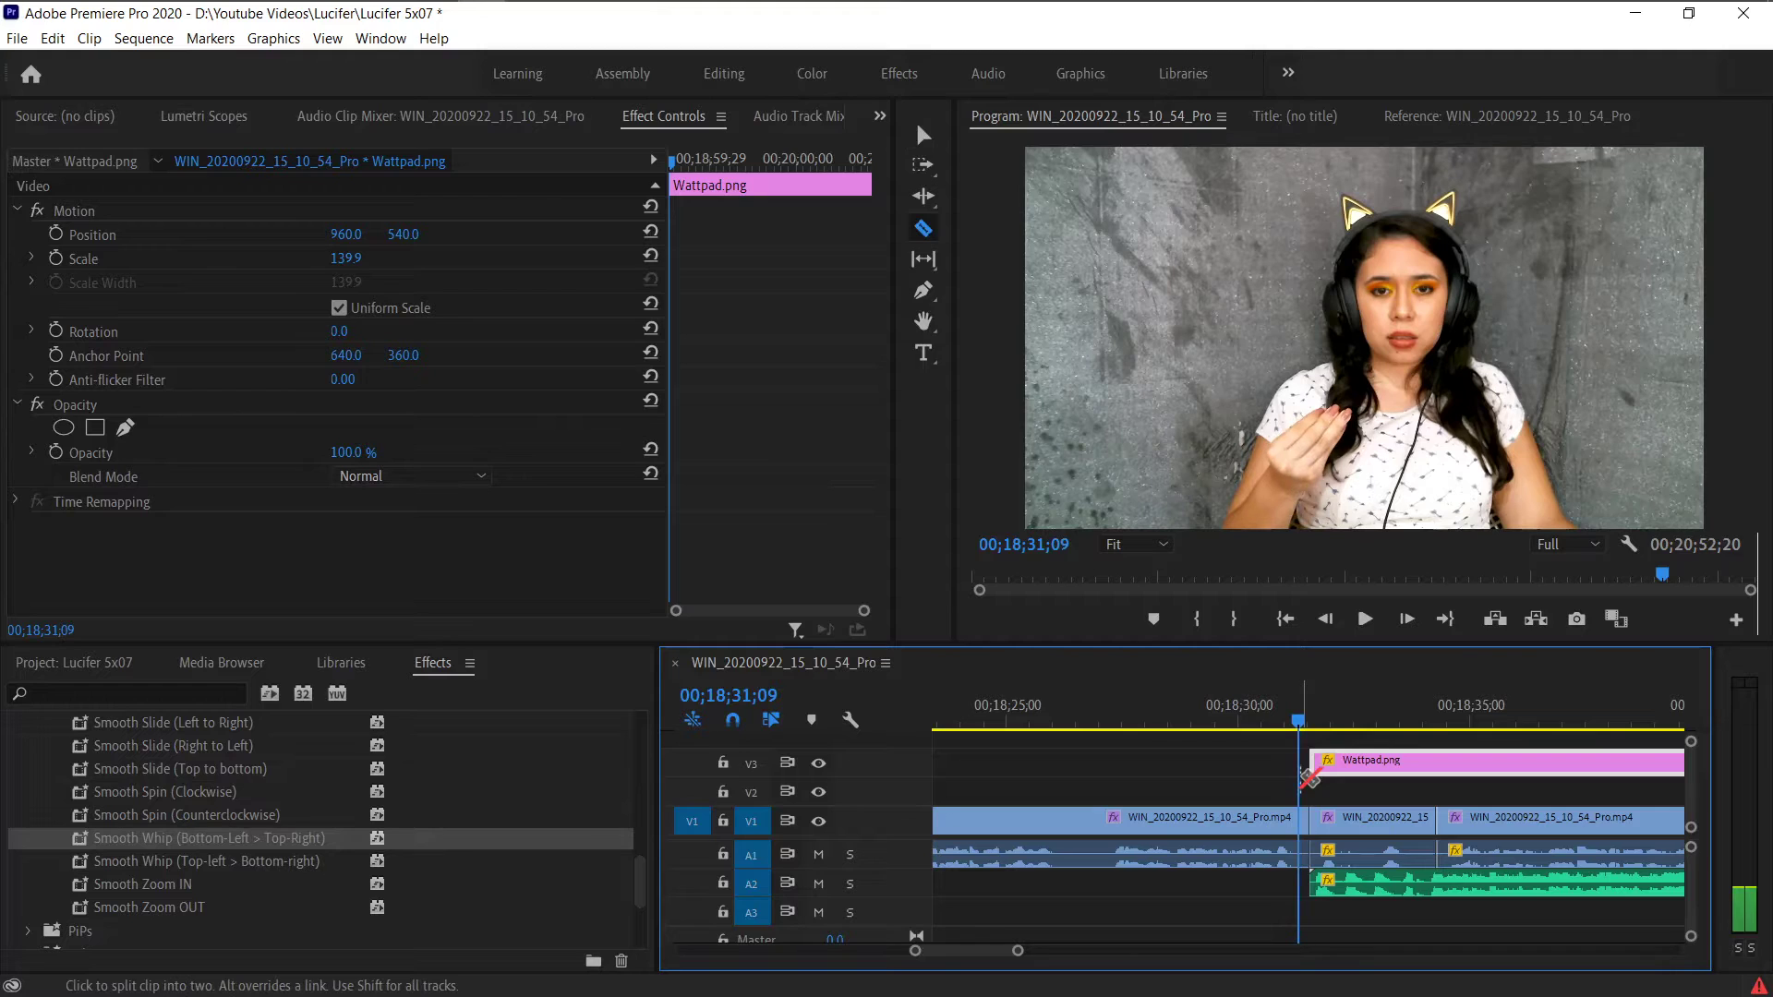
left_click(1302, 820)
key("Down")
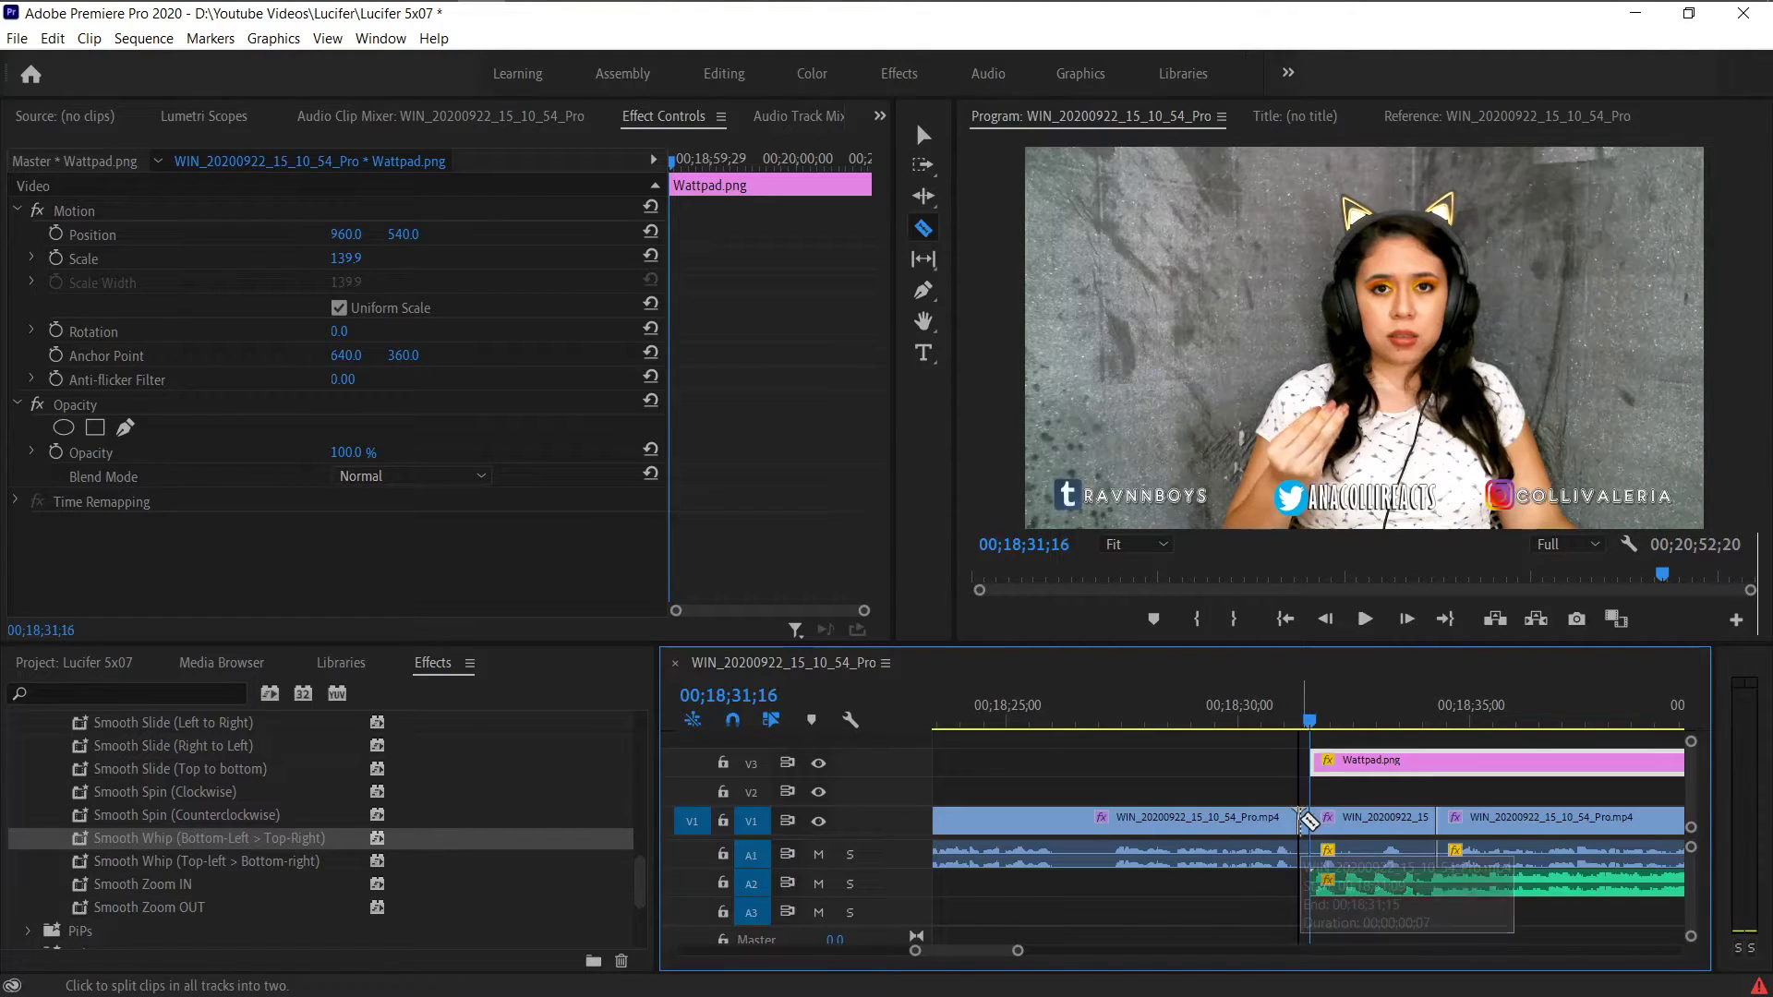
key("Right")
key("Right")
key("Right")
key("Right")
key("Right")
key("Right")
key("Right")
key("Right")
left_click(1322, 820)
key("v")
- Apply the 1.Main preset to the short V1 segments around 00;18;31;16 and place the Adjustment Layer above them on V2
scroll(319, 809, "up", 2)
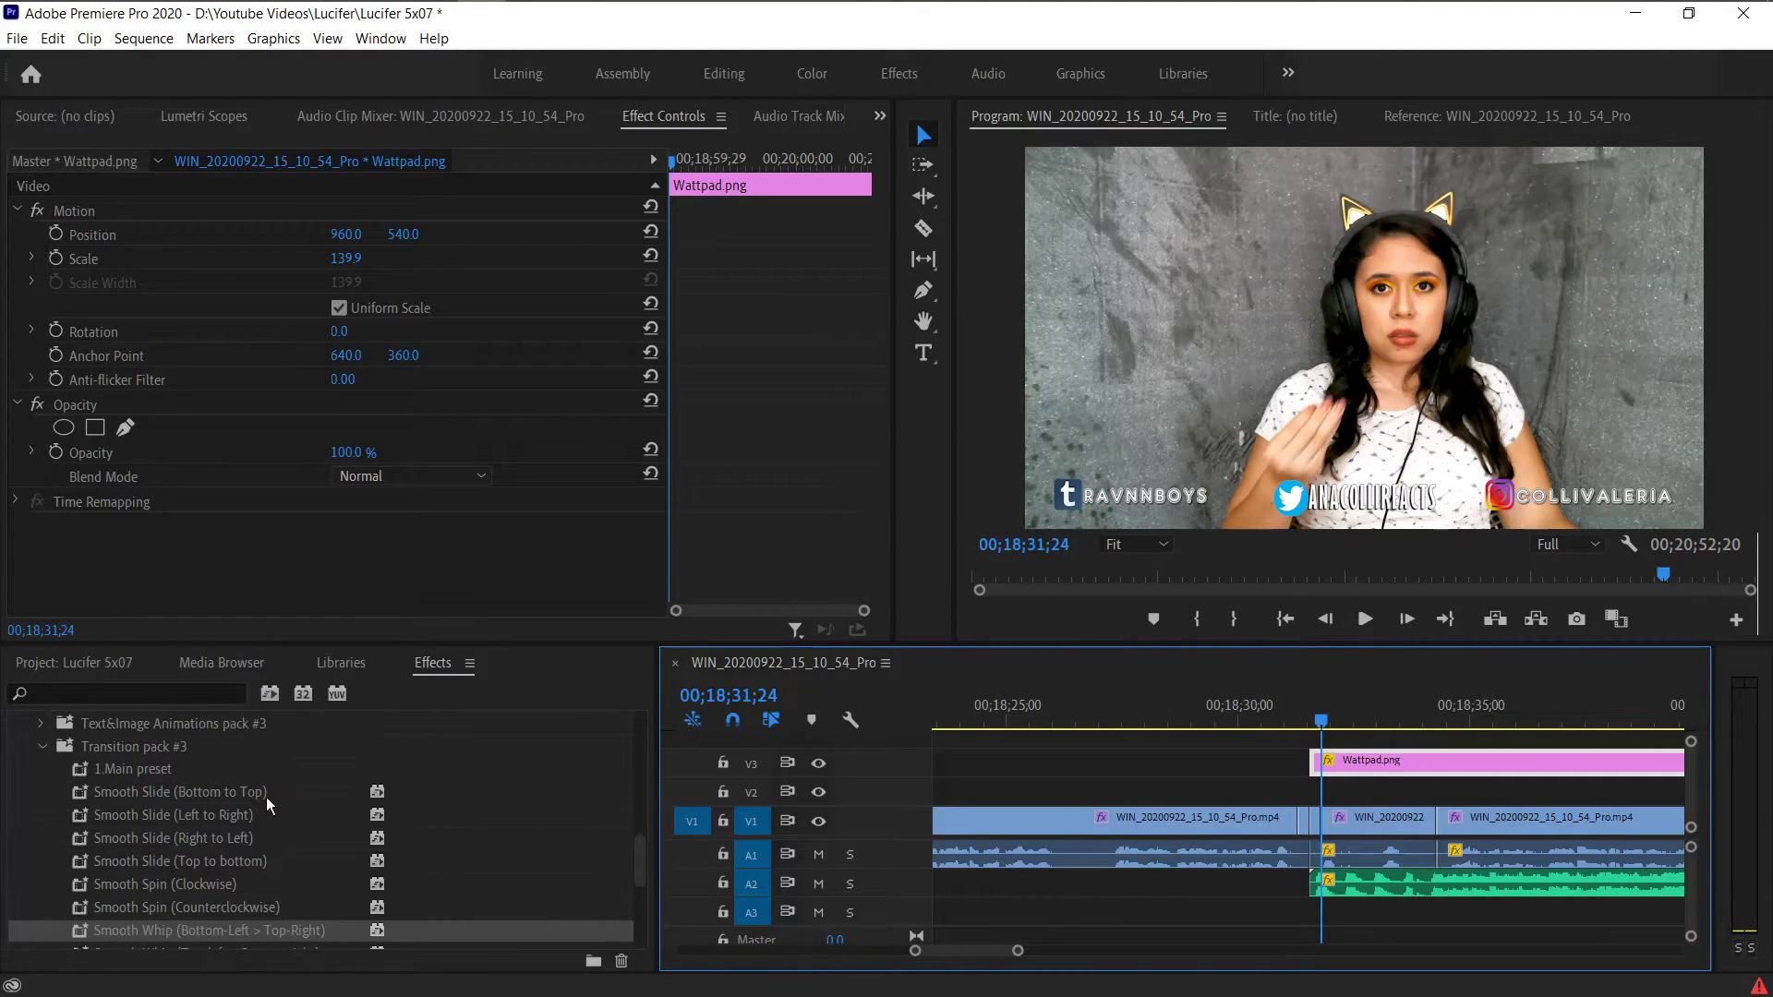
left_click_drag(163, 762, 1312, 827)
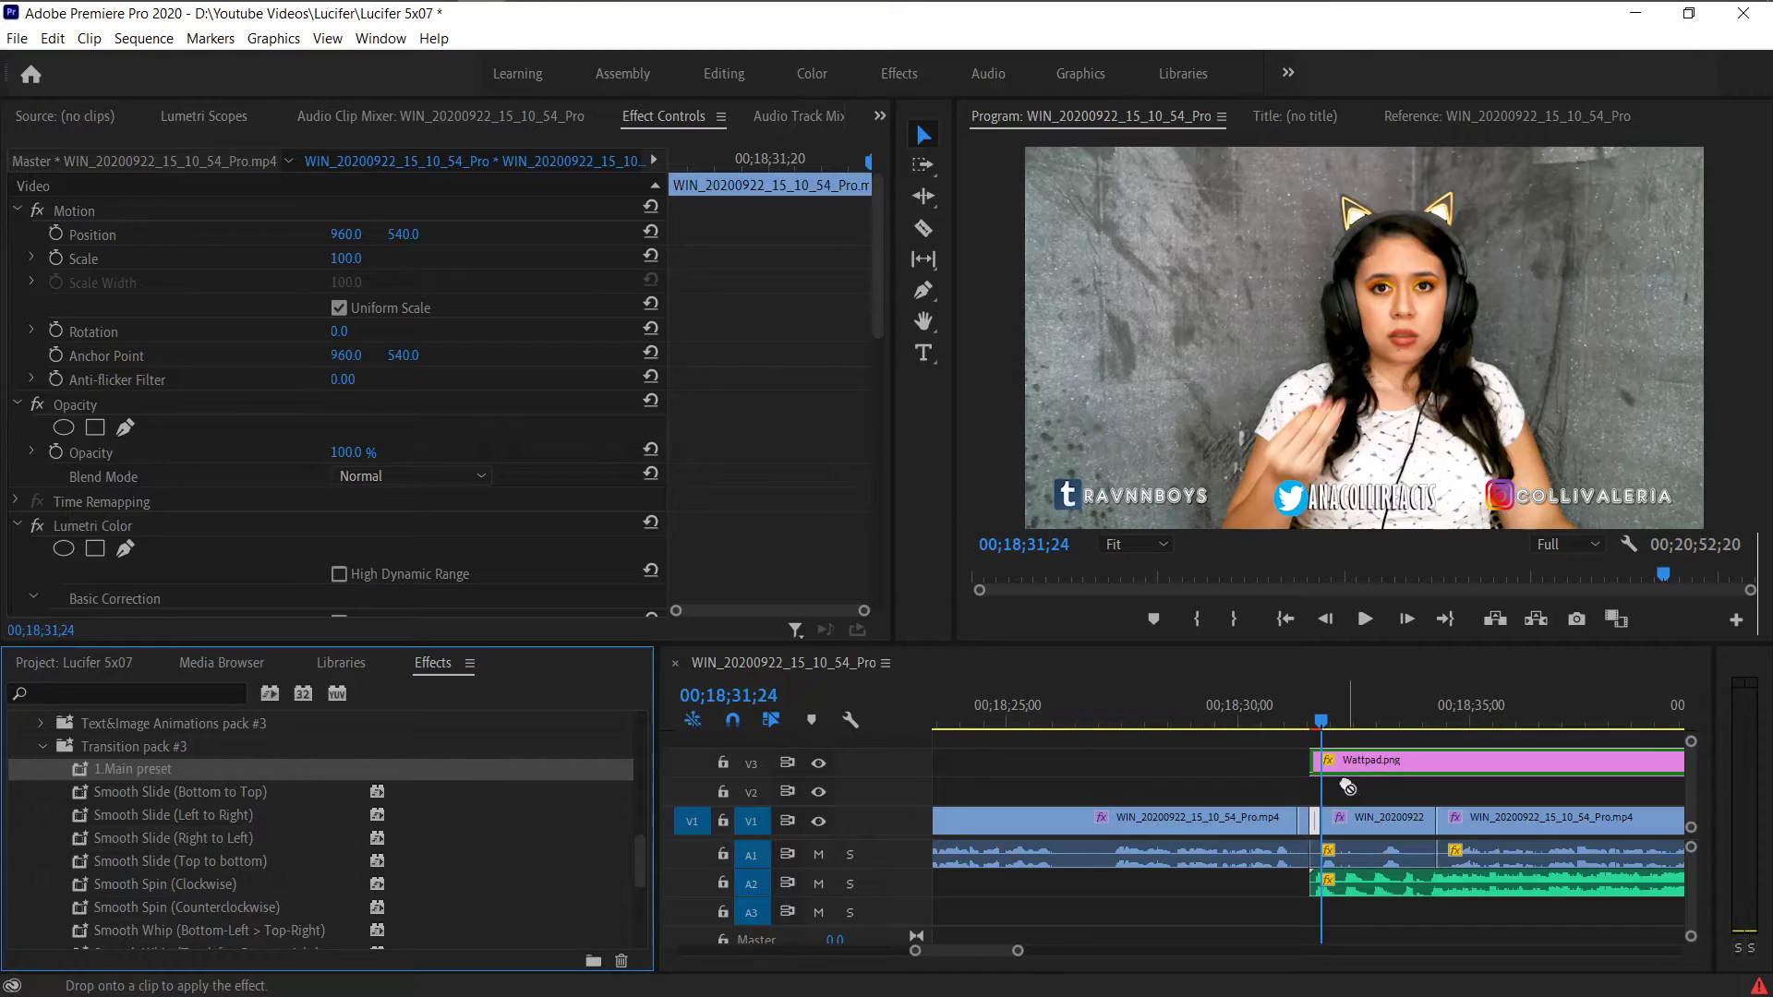
left_click(100, 664)
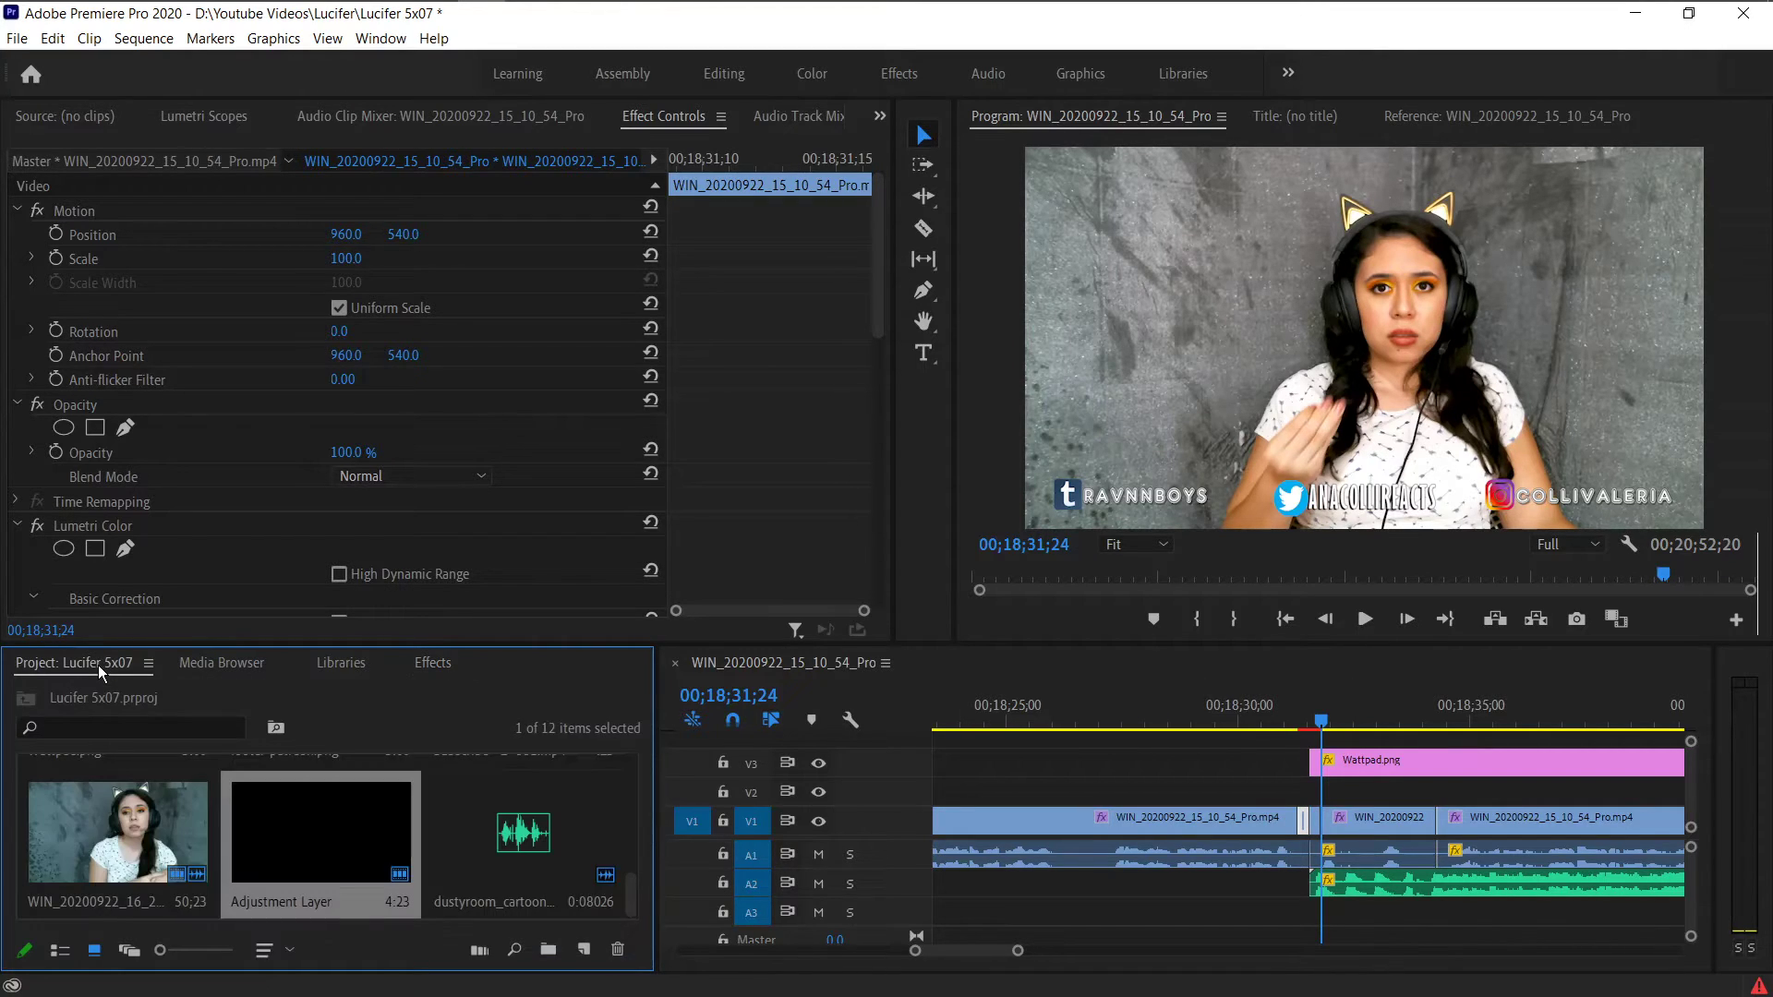
left_click_drag(325, 842, 1338, 797)
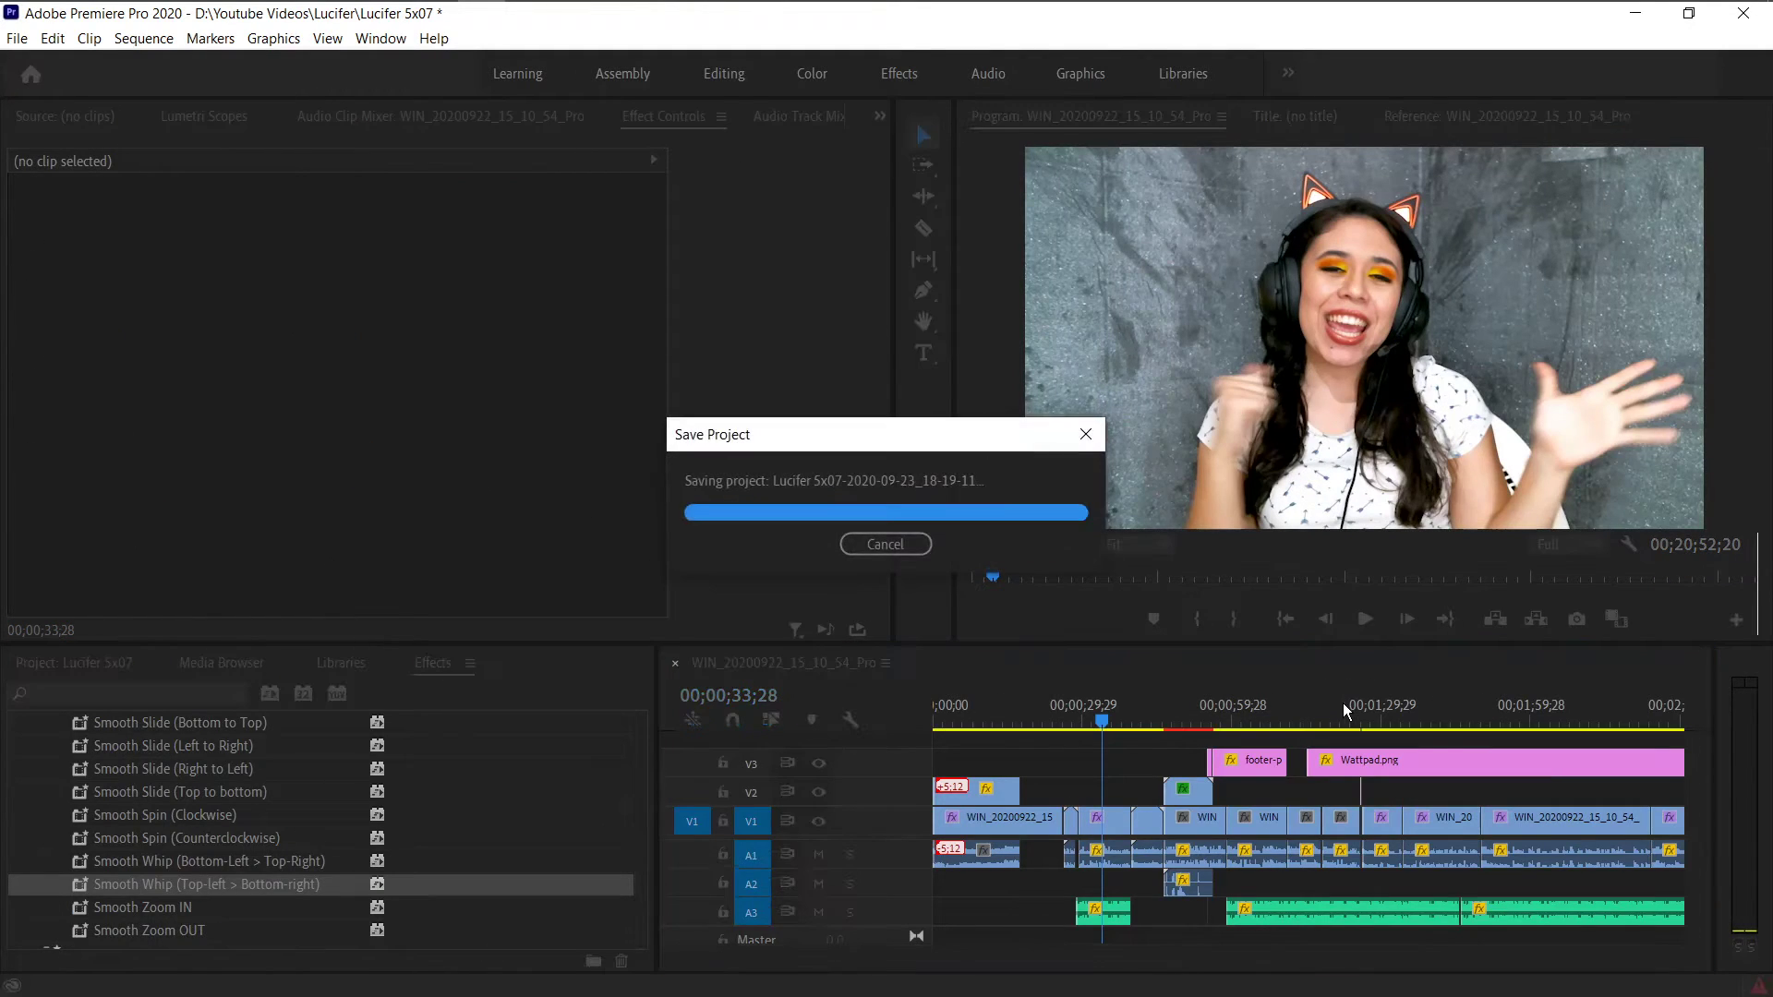
- Save the project and set up an H.264 media export with the YouTube 1080p Full HD preset
key("ctrl+s")
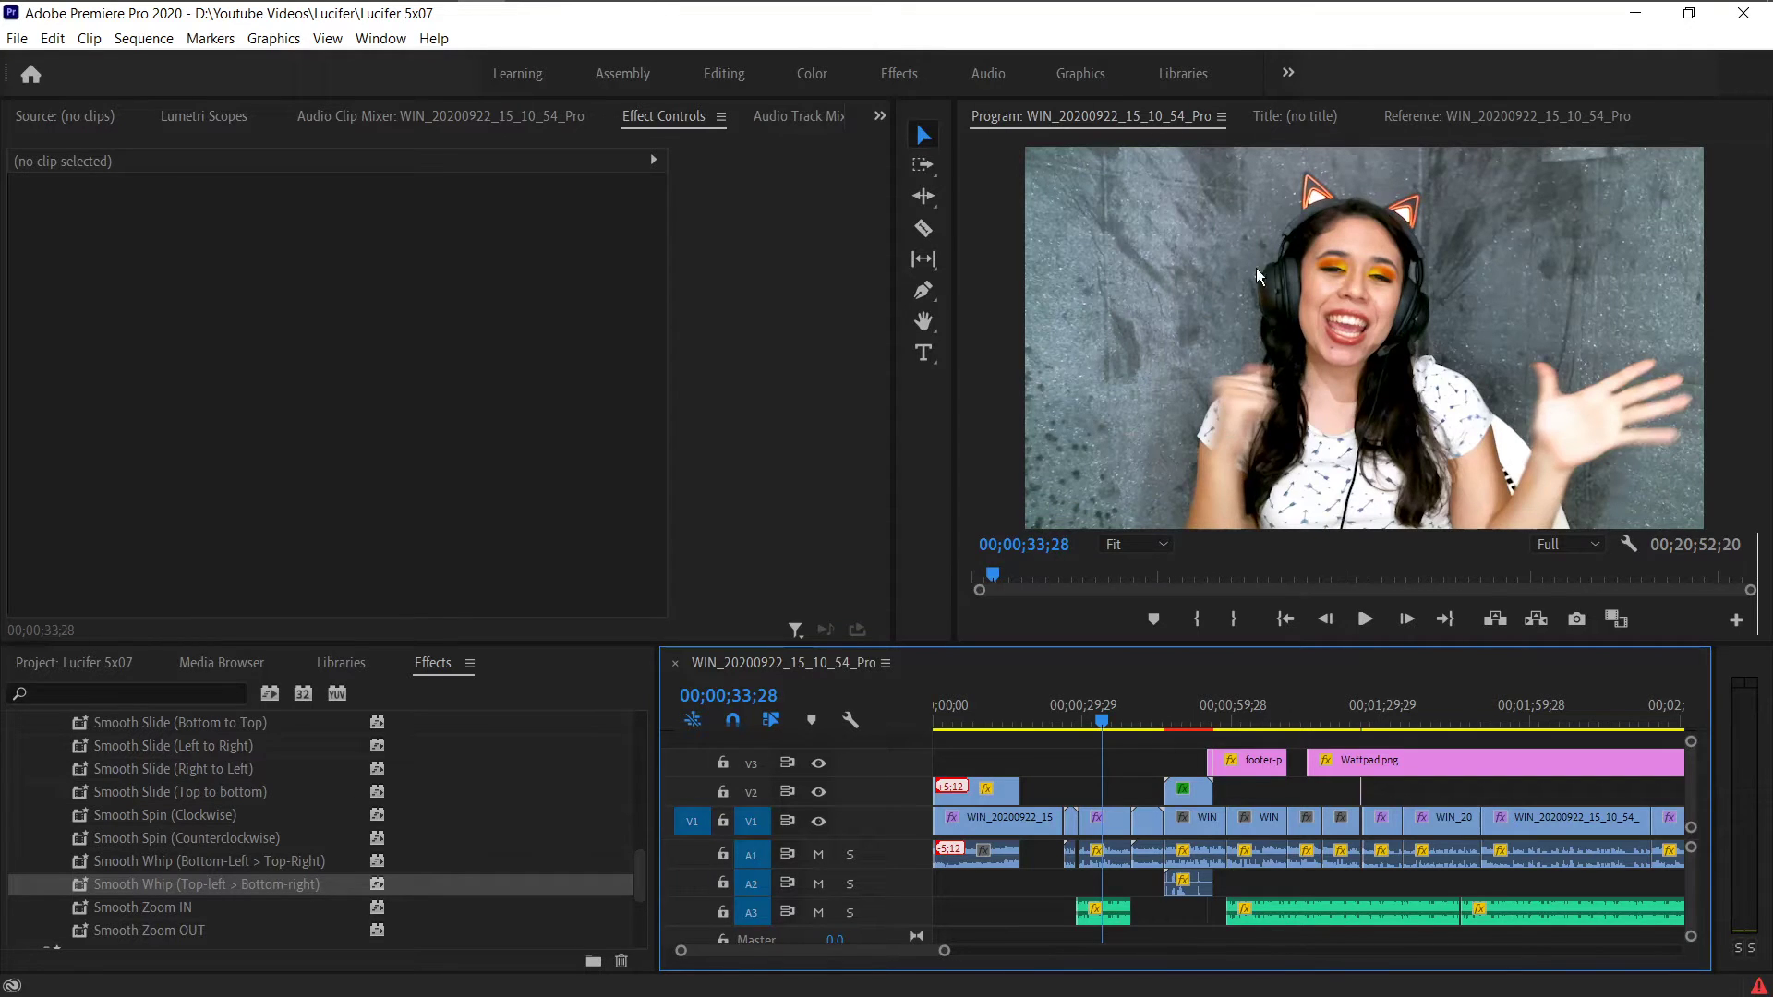
key("ctrl+m")
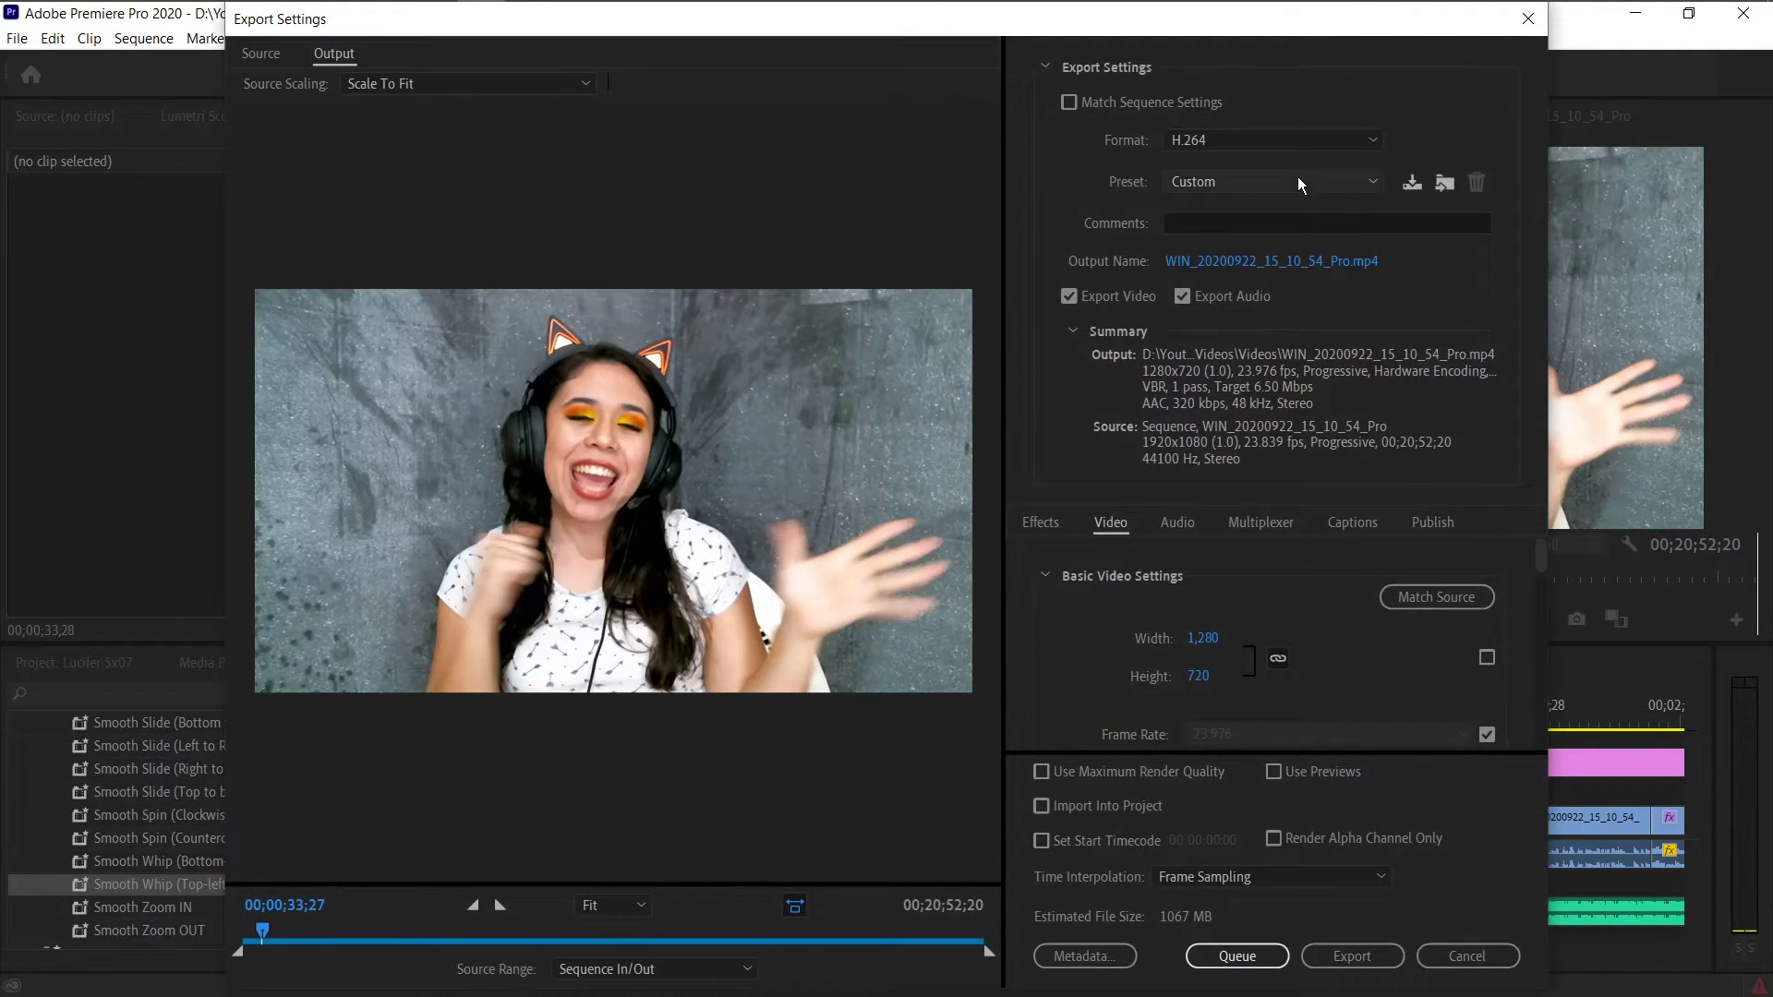
left_click(1298, 182)
left_click(1298, 953)
- Name the export file Lucifer 5x07 youtube in the Youtube Videos\Videos folder
left_click(1256, 263)
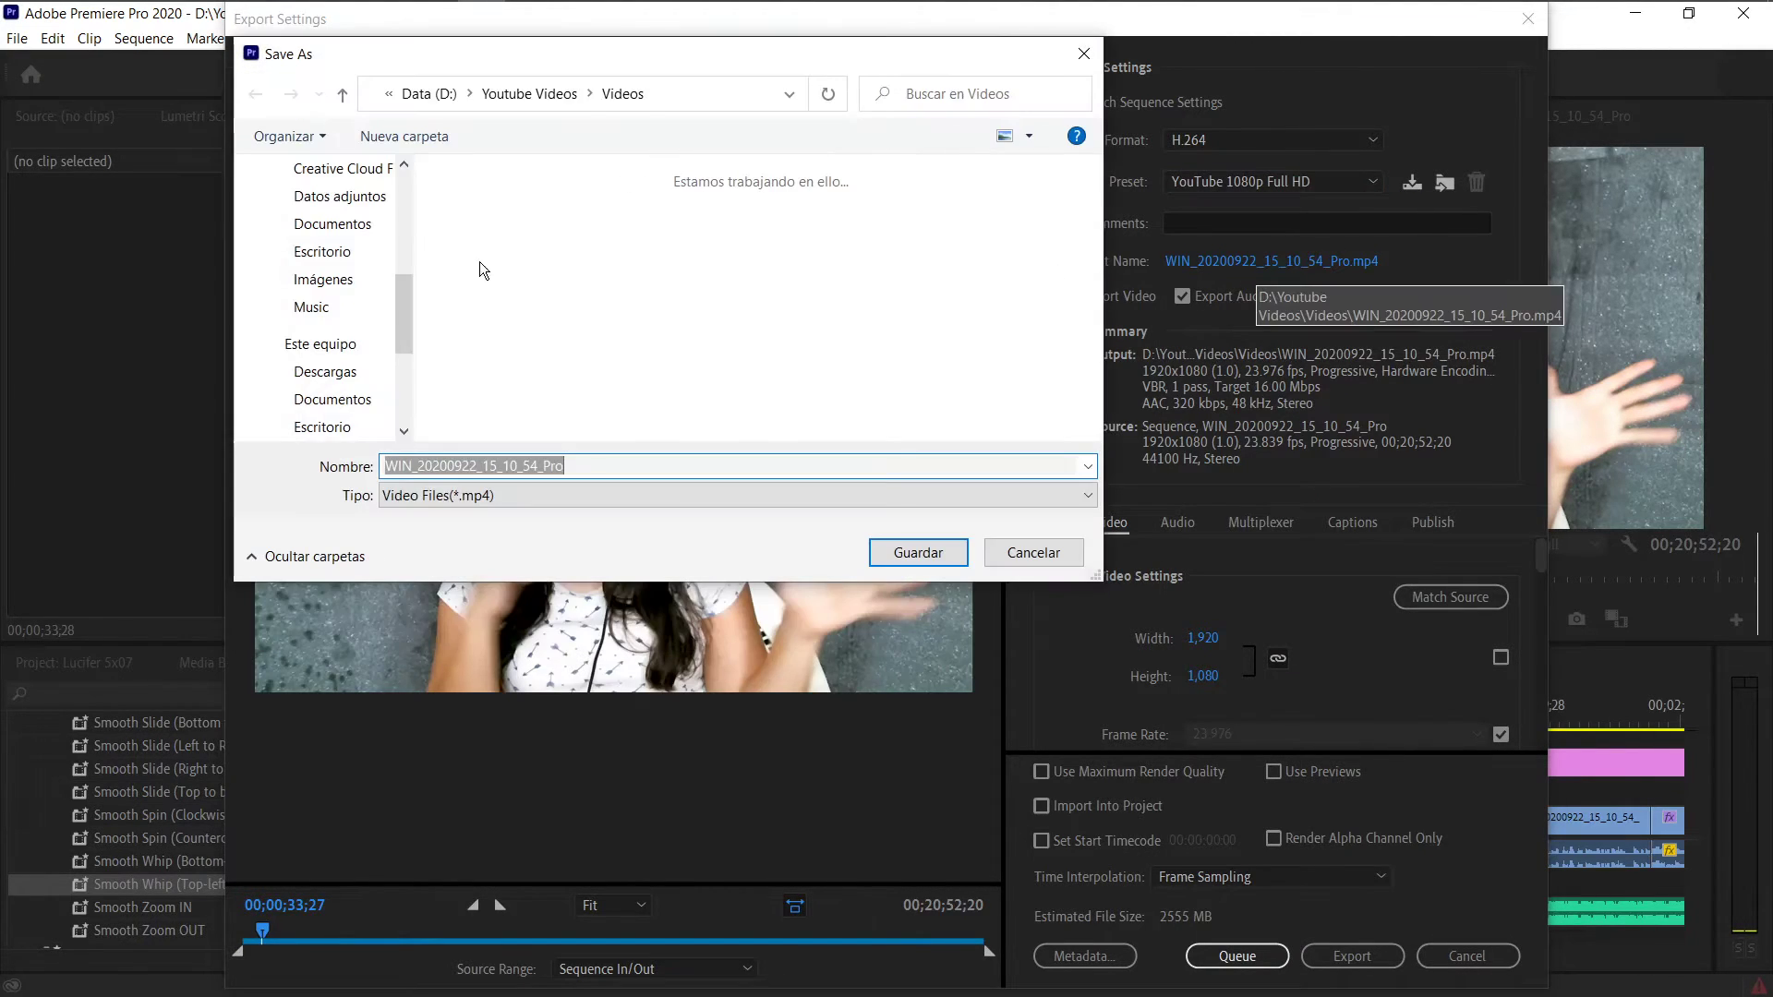
left_click(494, 210)
left_click(573, 465)
left_click(574, 465)
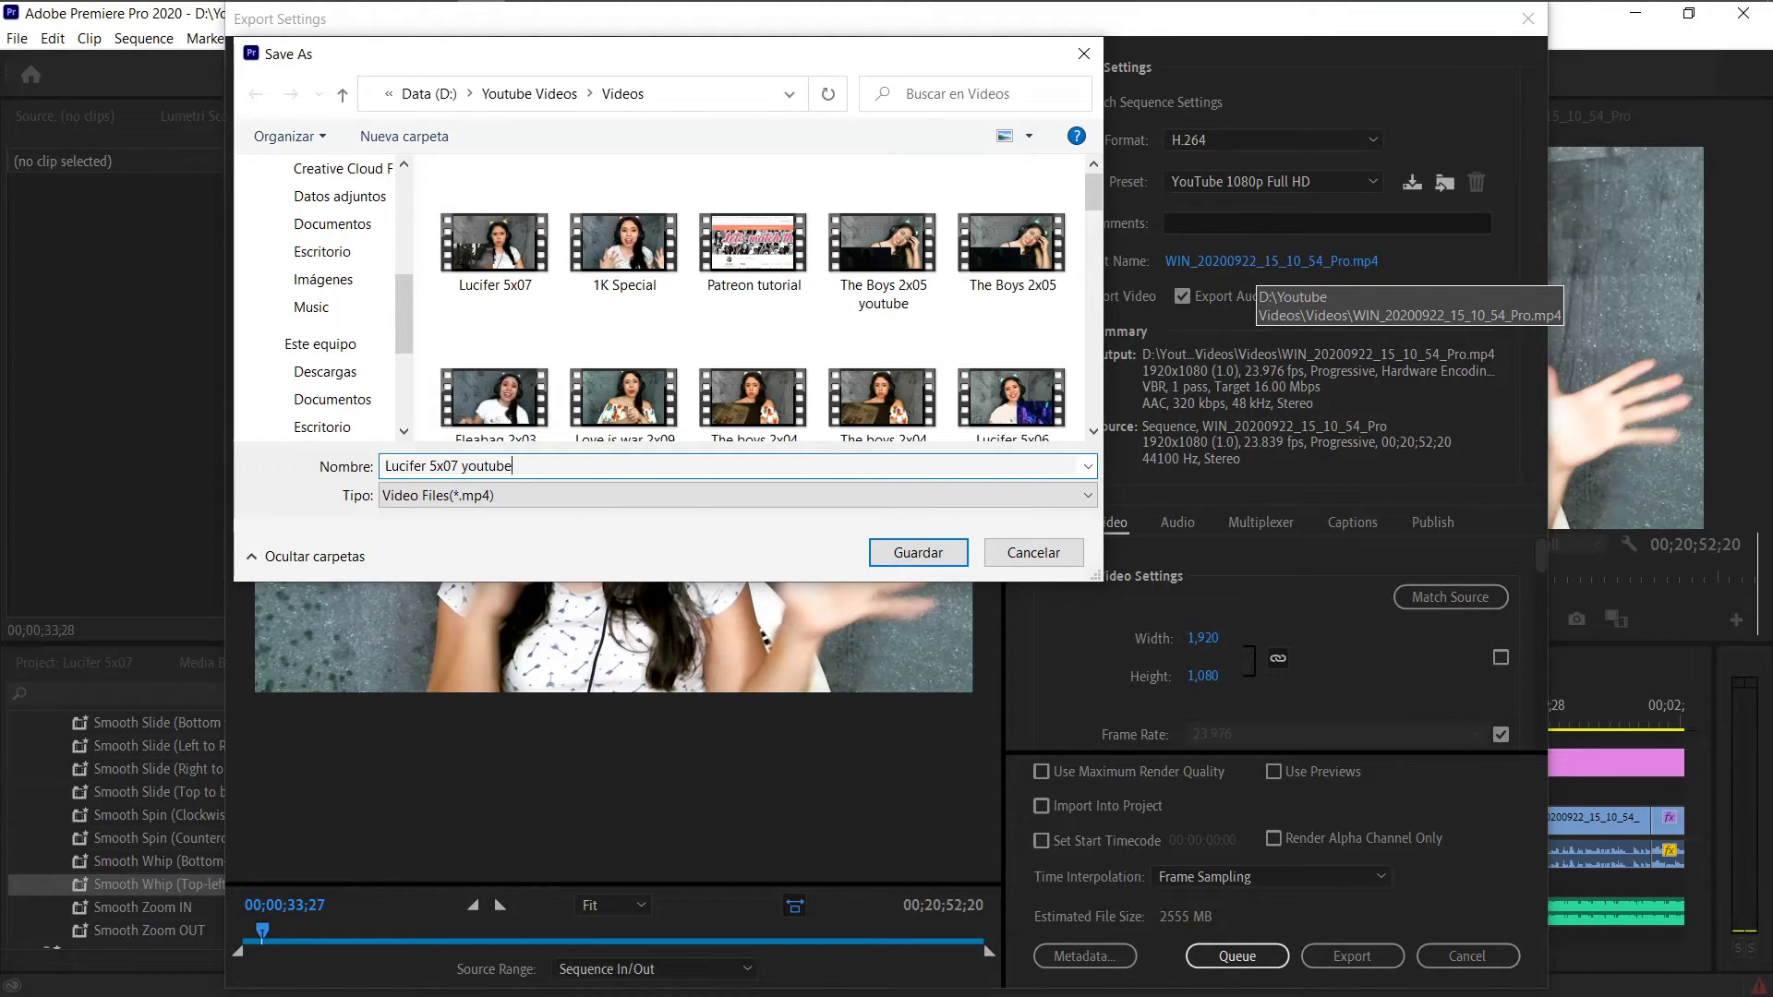
key("Return")
- Set the export's target bitrate to 14 Mbps and start exporting the video
scroll(1326, 702, "down", 5)
scroll(1349, 684, "down", 5)
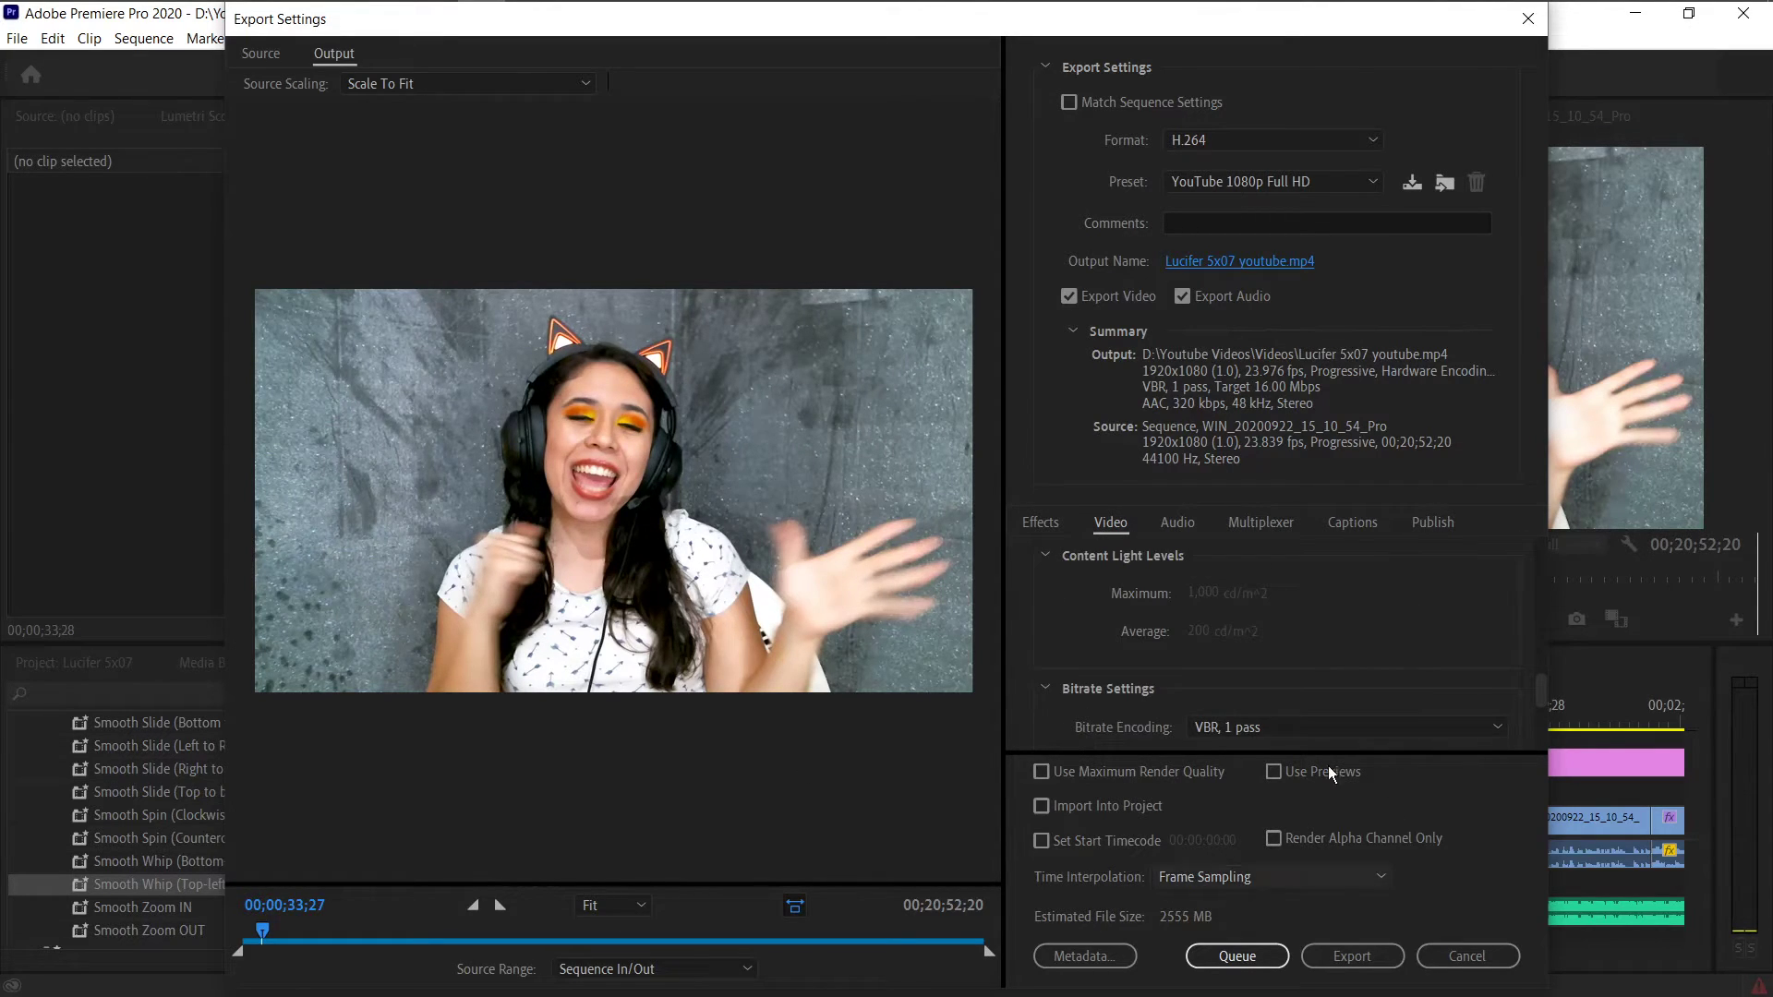
scroll(1406, 647, "down", 5)
scroll(1440, 628, "up", 2)
left_click(1462, 575)
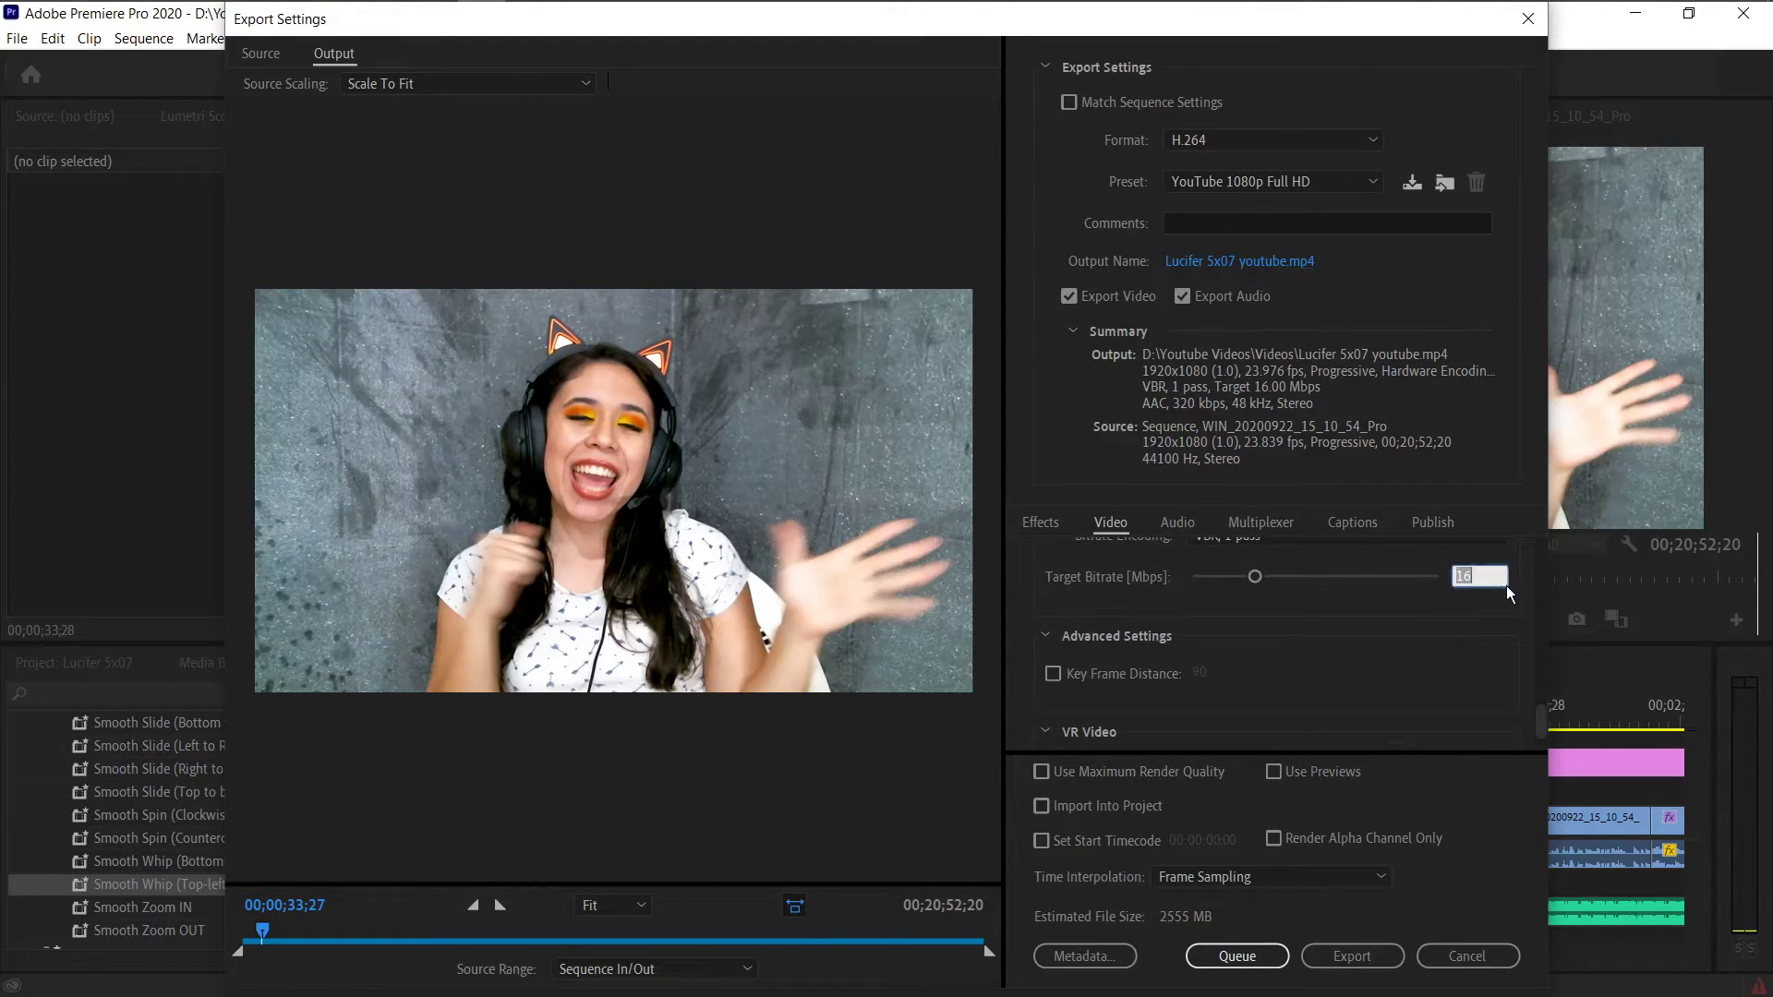
type("14")
key("Return")
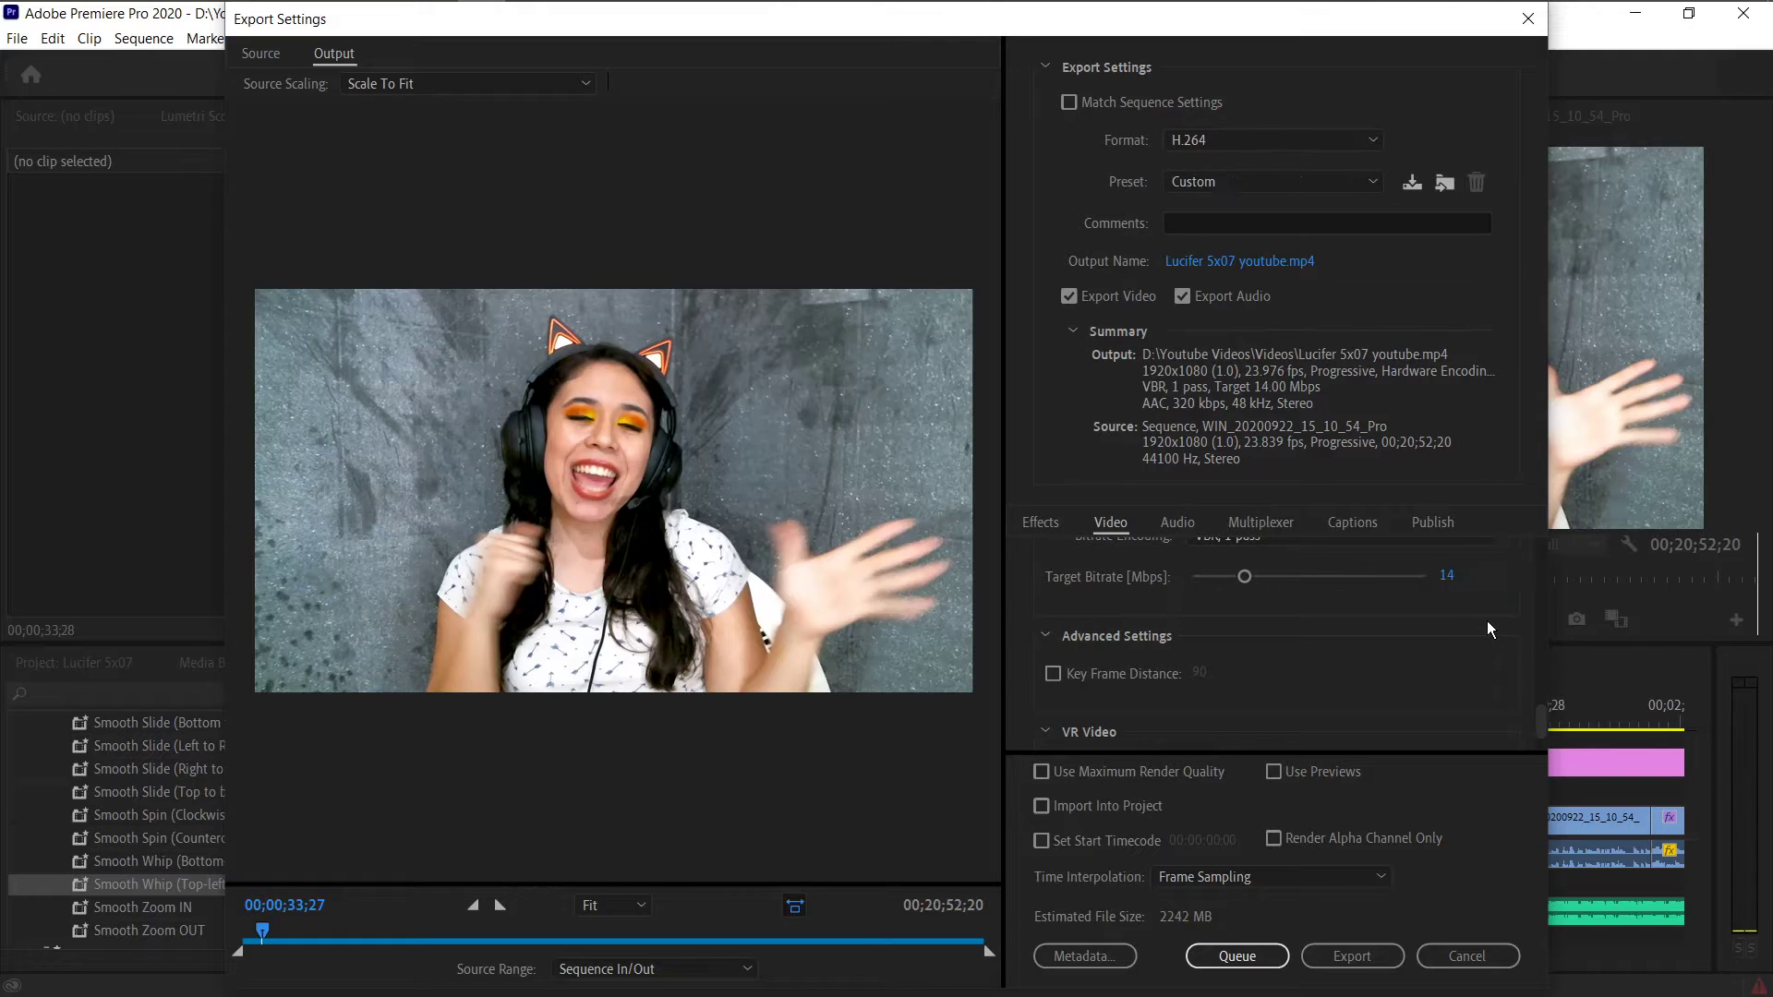
left_click(1354, 958)
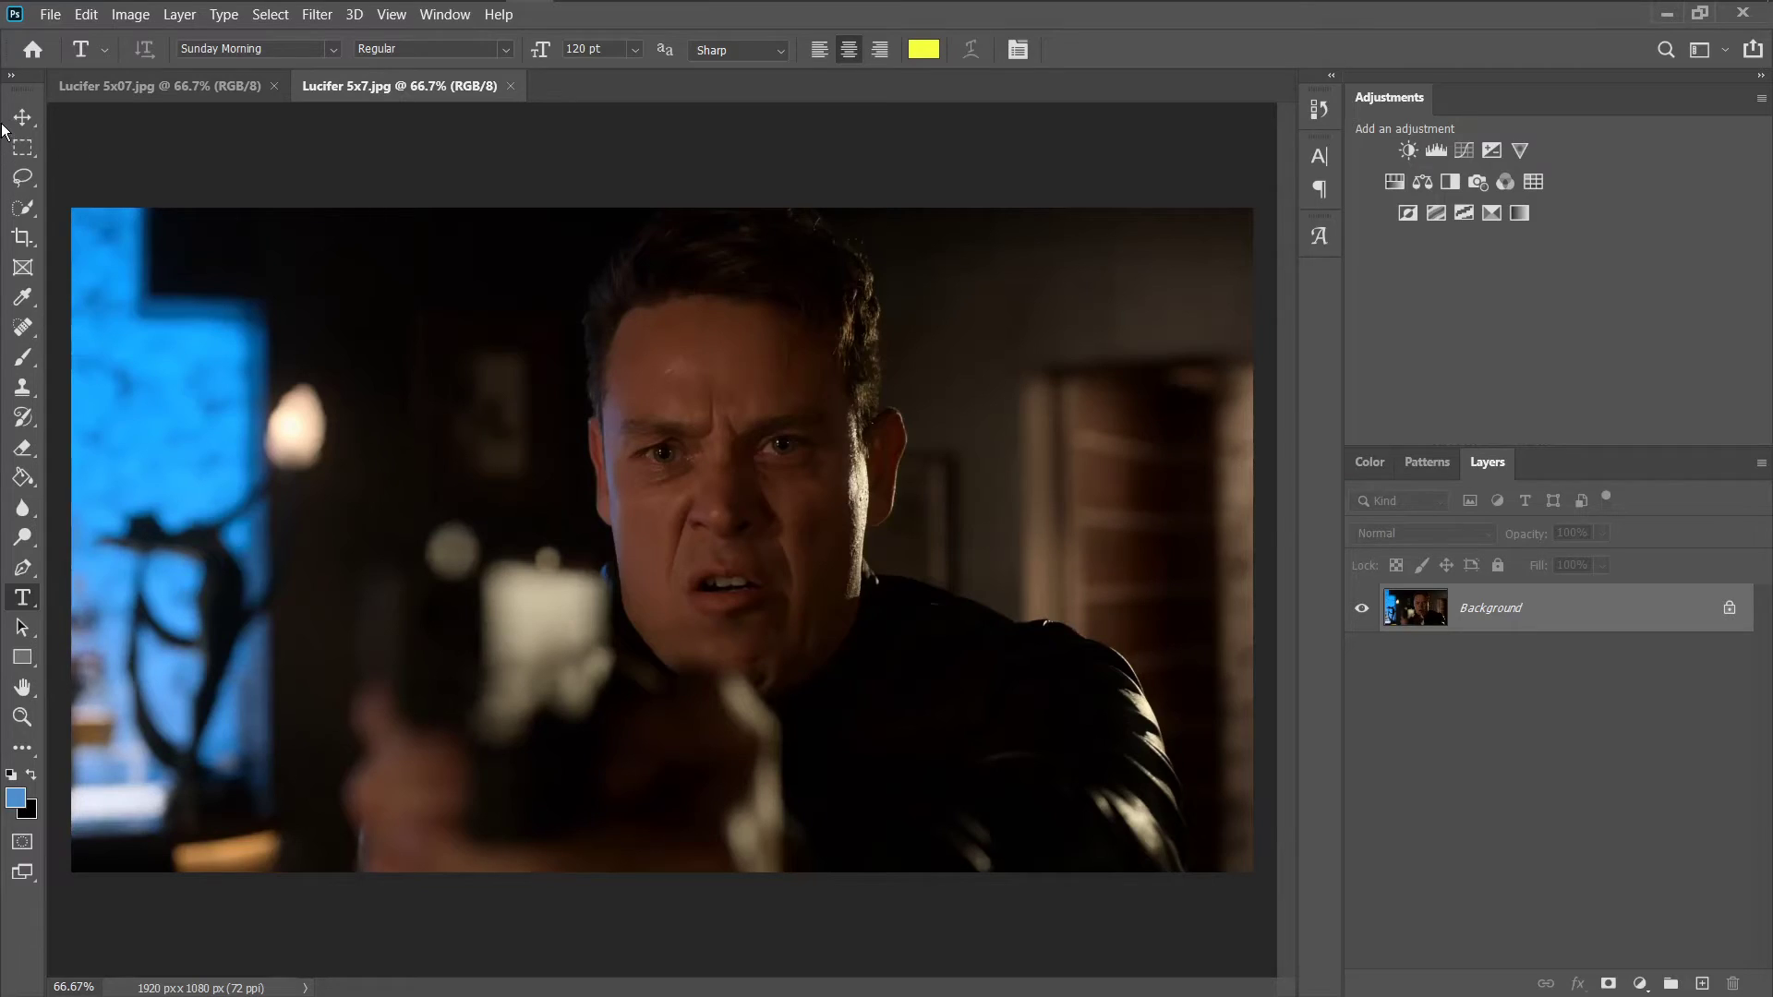
- Resize Lucifer 5x7.jpg to a width of 1080 px, keeping its proportions
left_click(22, 118)
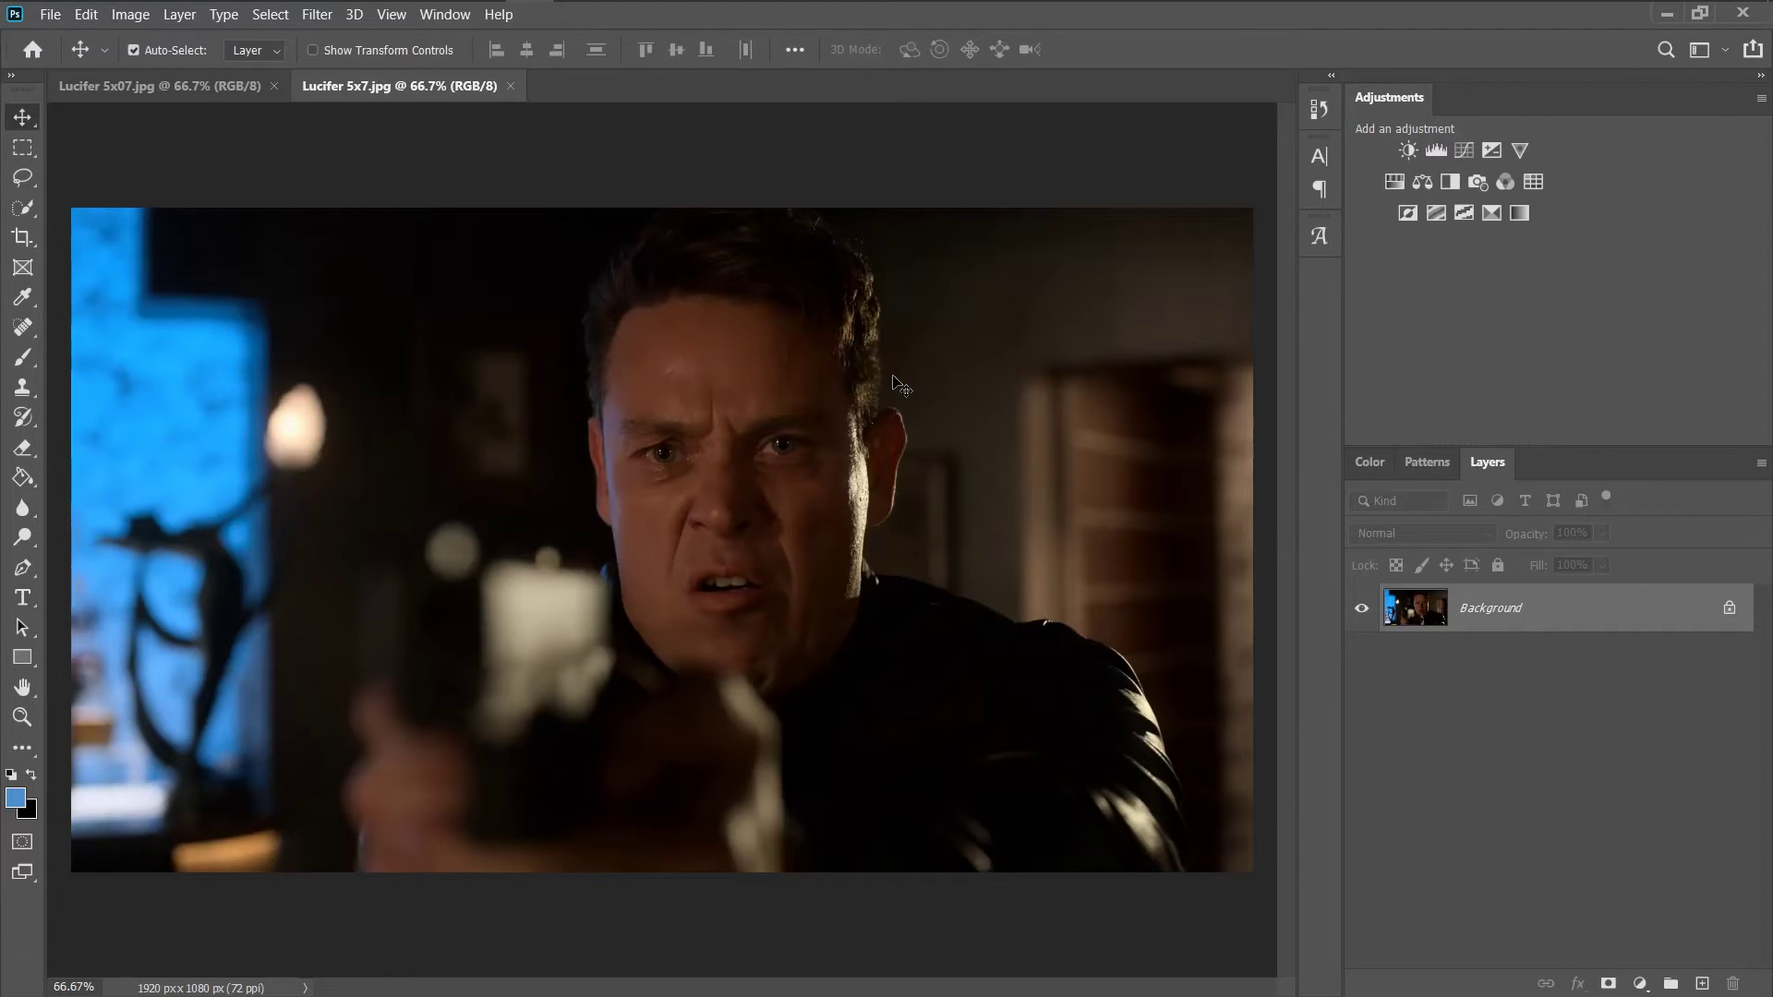
left_click(134, 15)
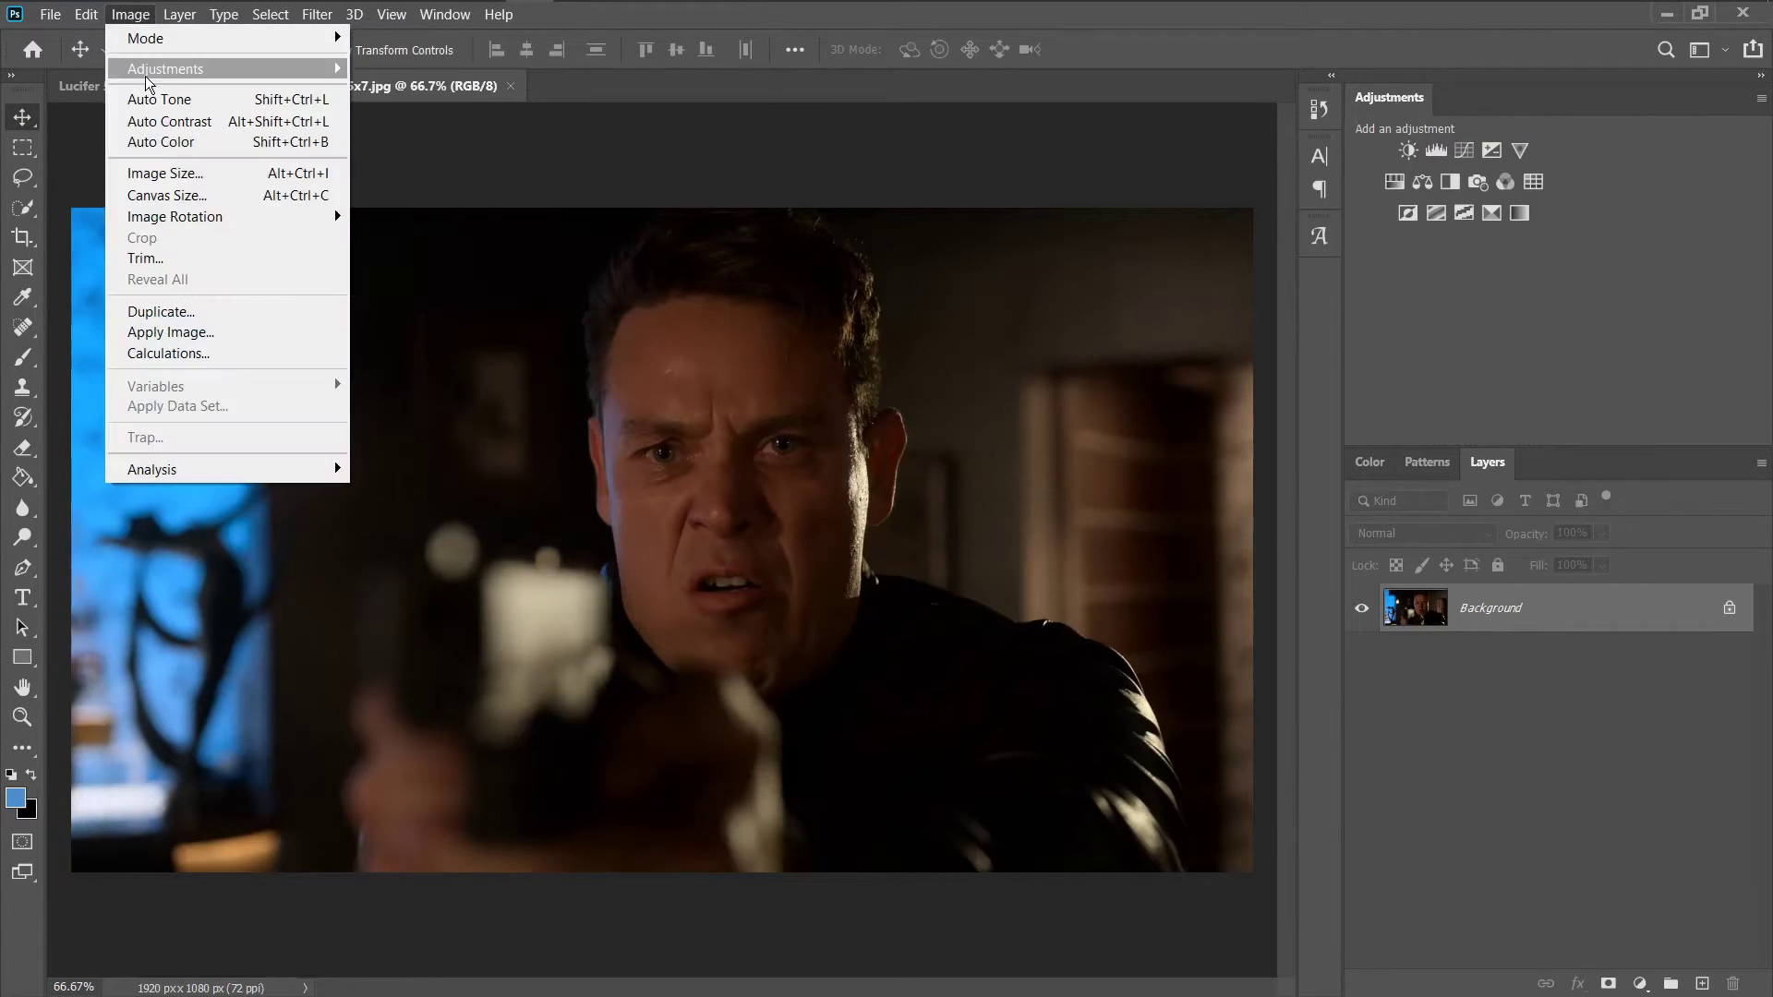
left_click(258, 179)
type("1080")
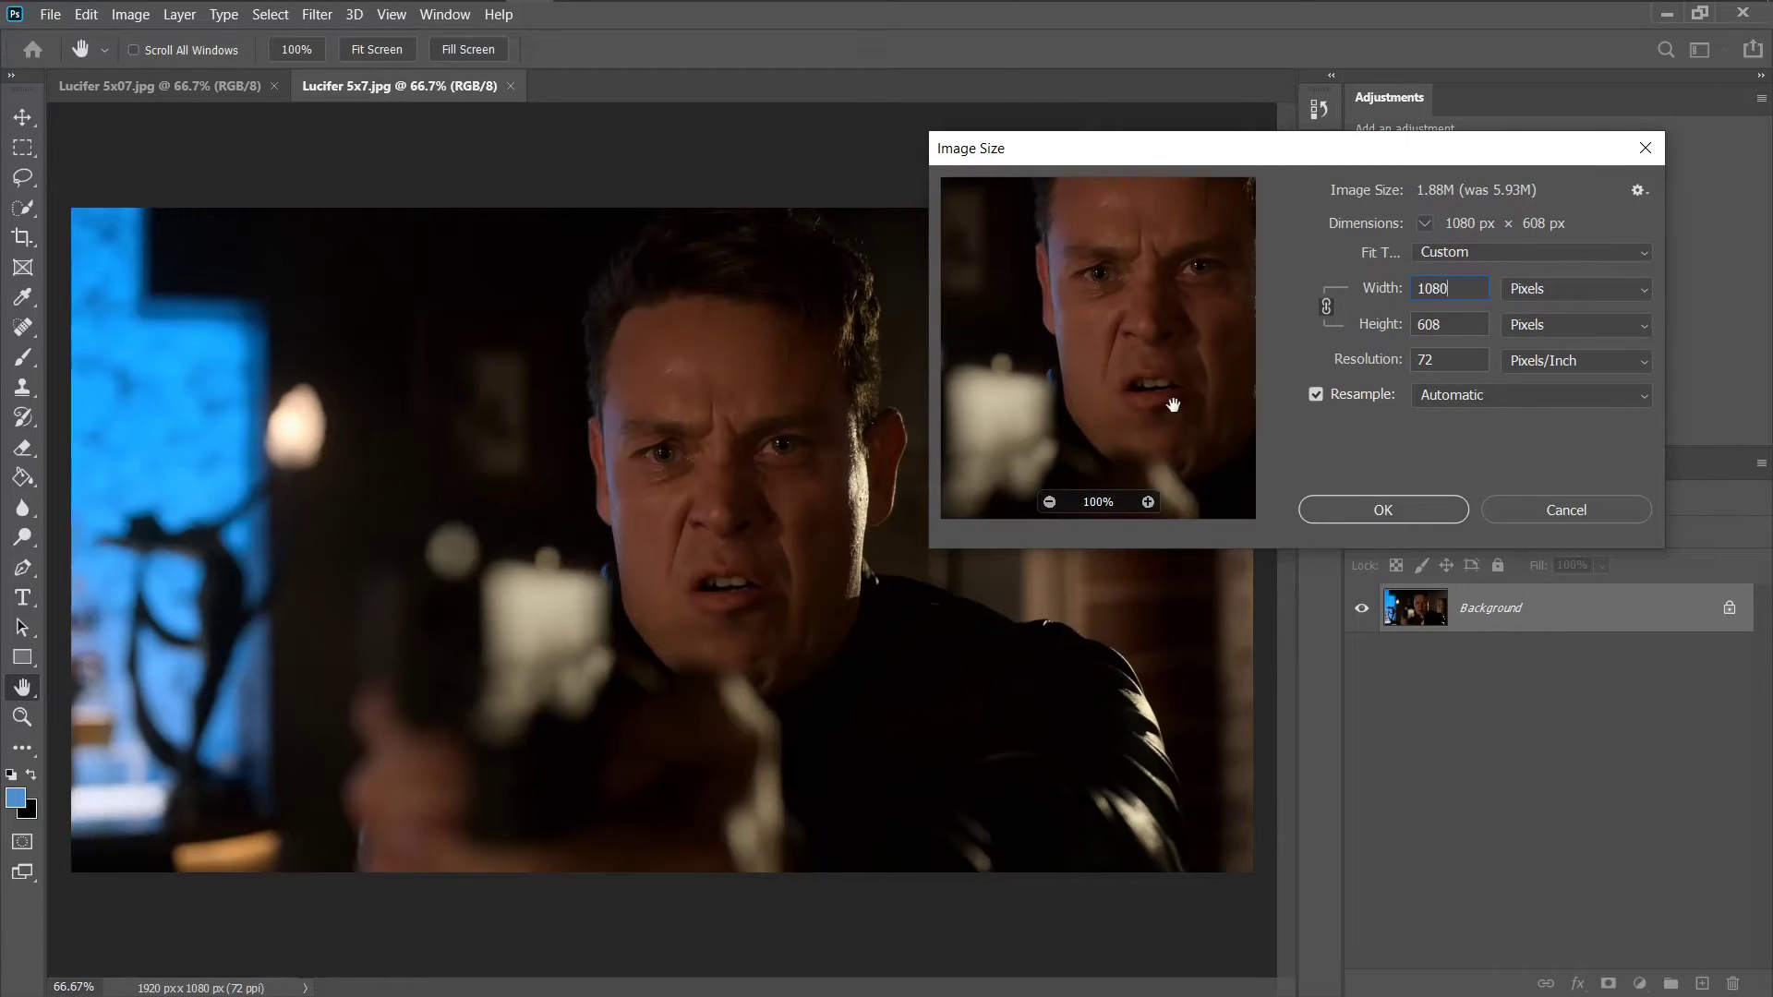
key("Return")
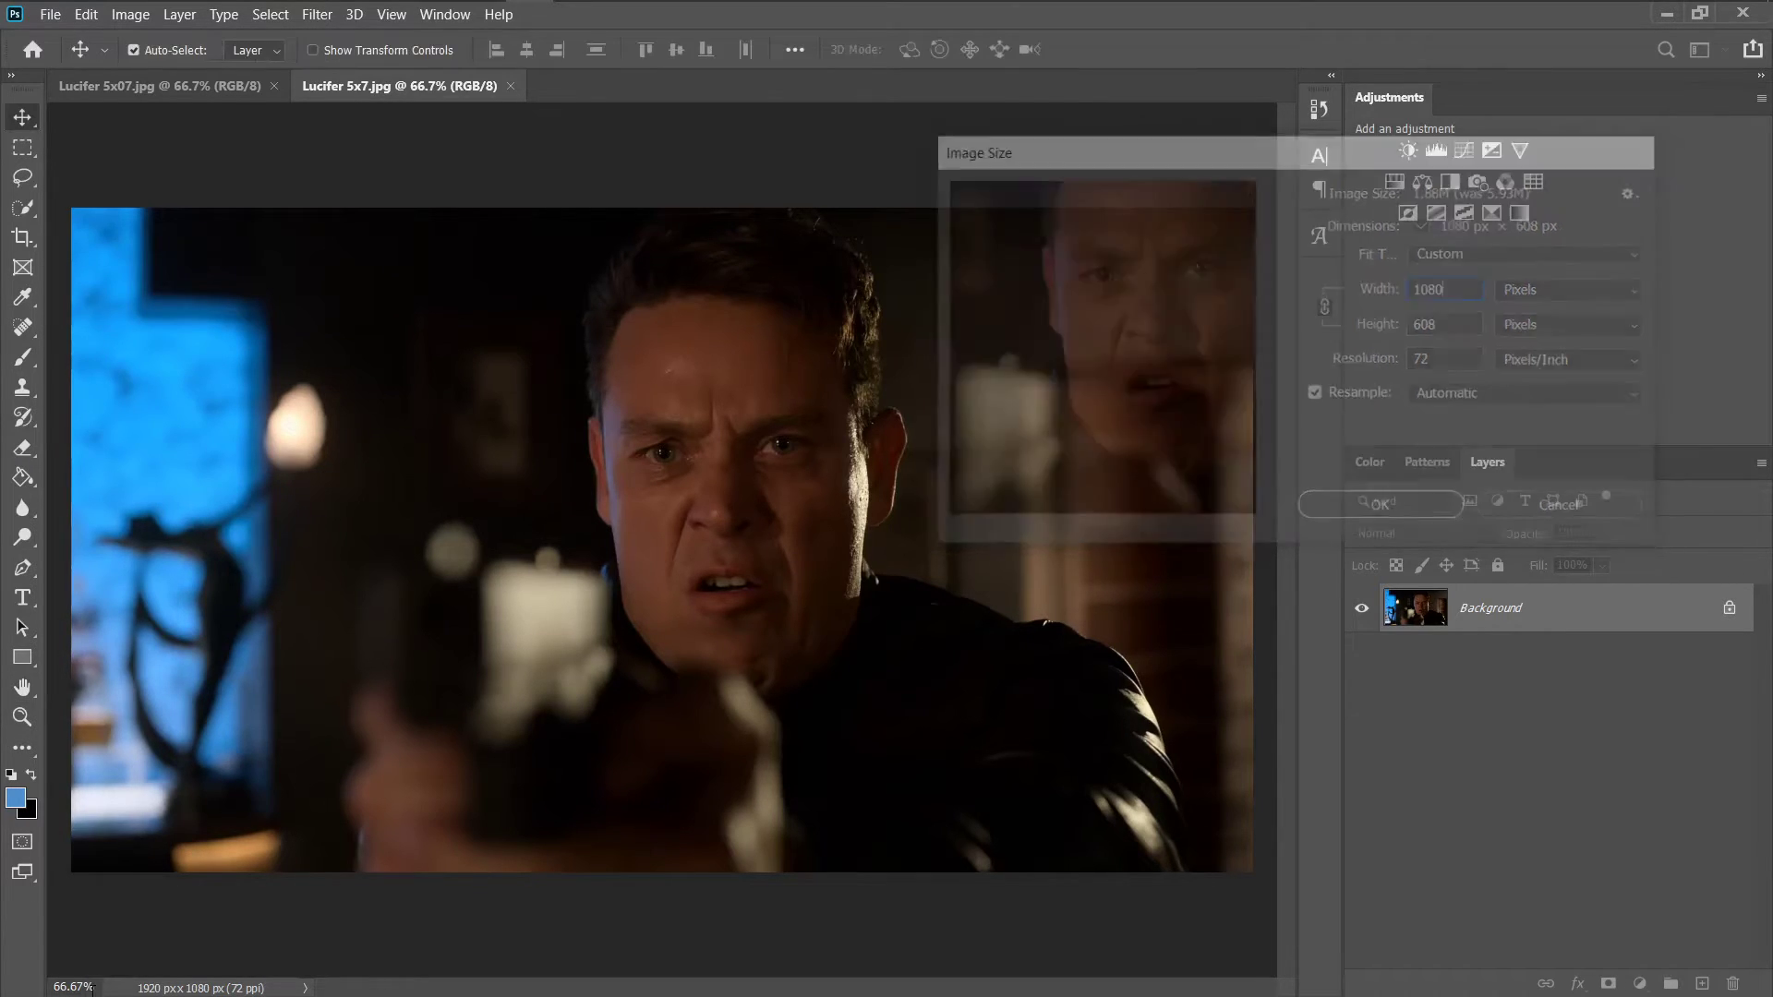
- Apply Smart Sharpen to Lucifer 5x7.jpg with amount 500%, radius 0.2 px, noise reduction 10% and Lens Blur removal
left_click(90, 986)
type("1")
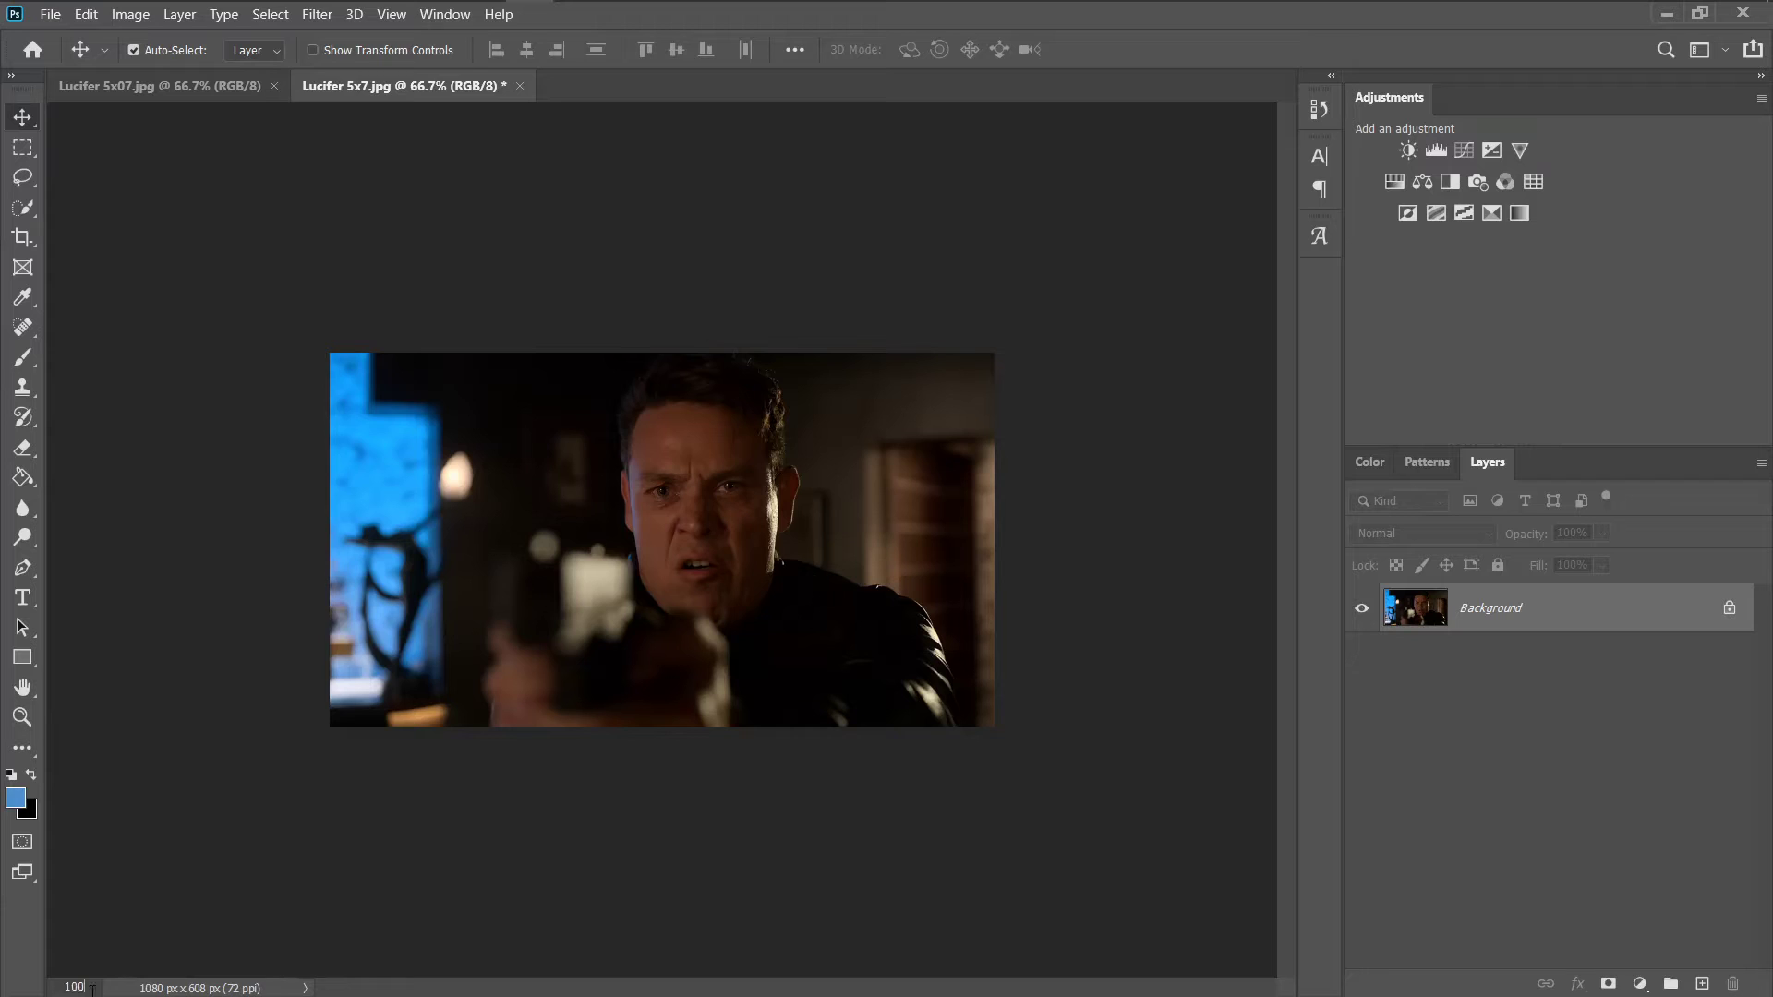
type("00")
key("Return")
left_click(317, 14)
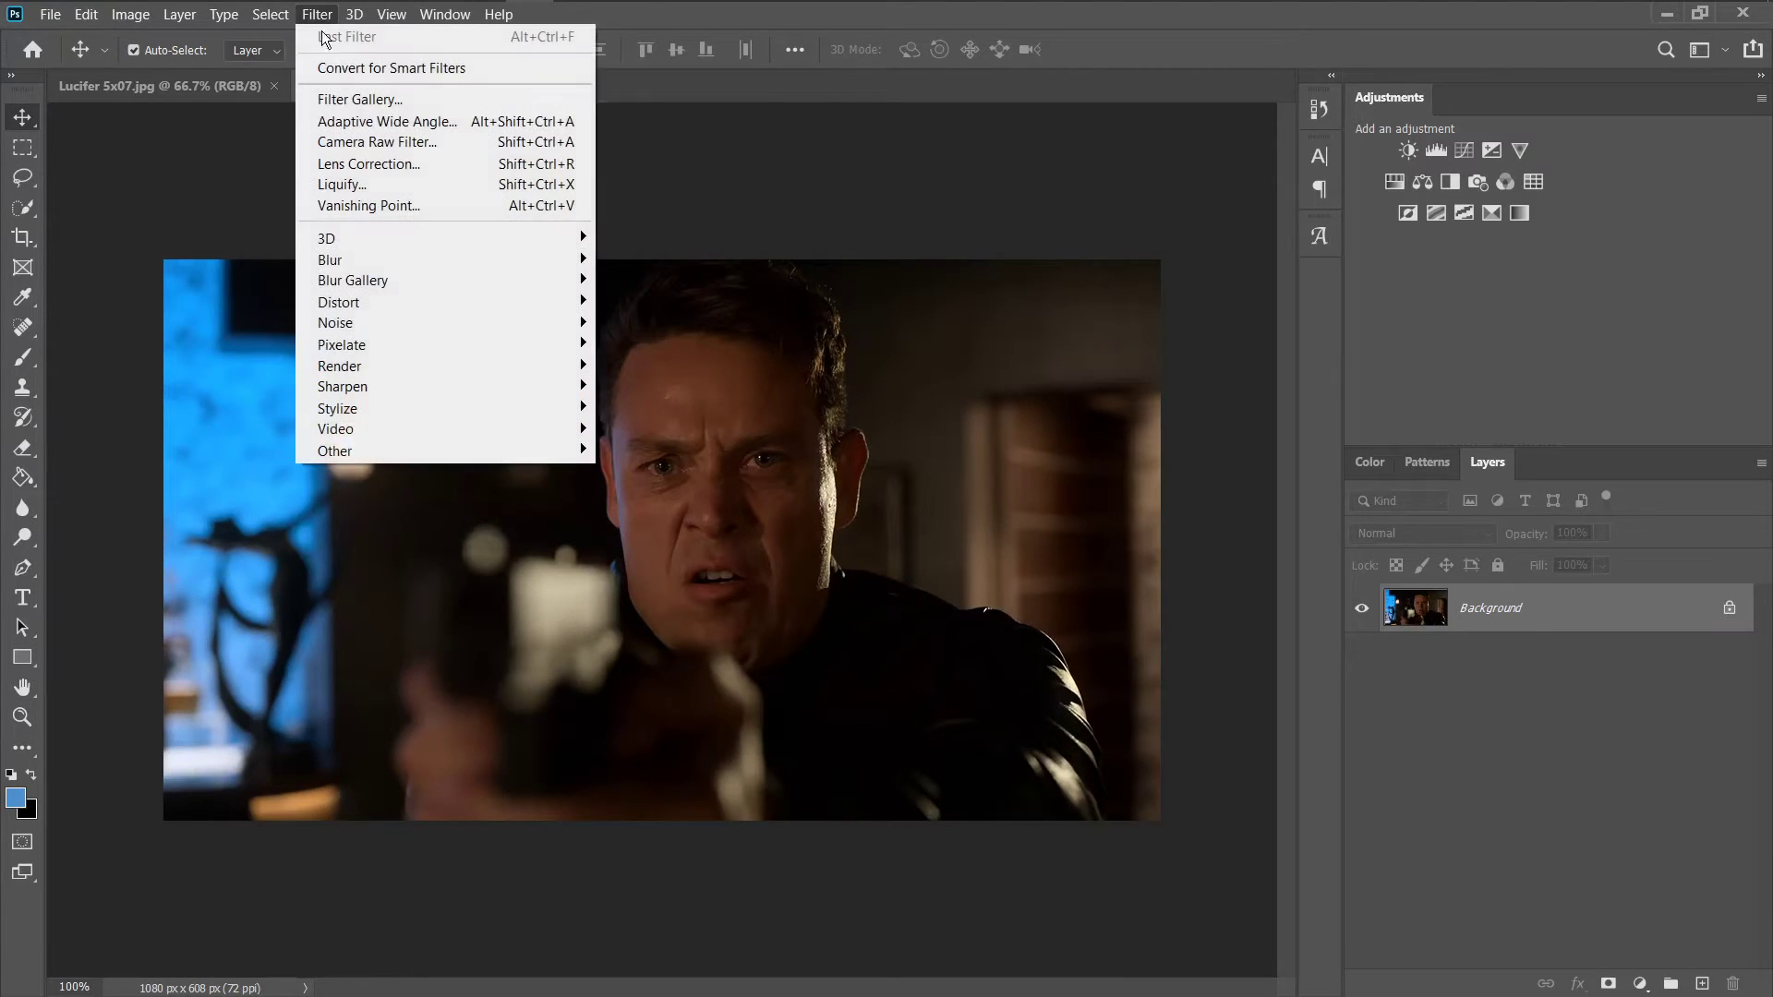
mouse_move(554, 386)
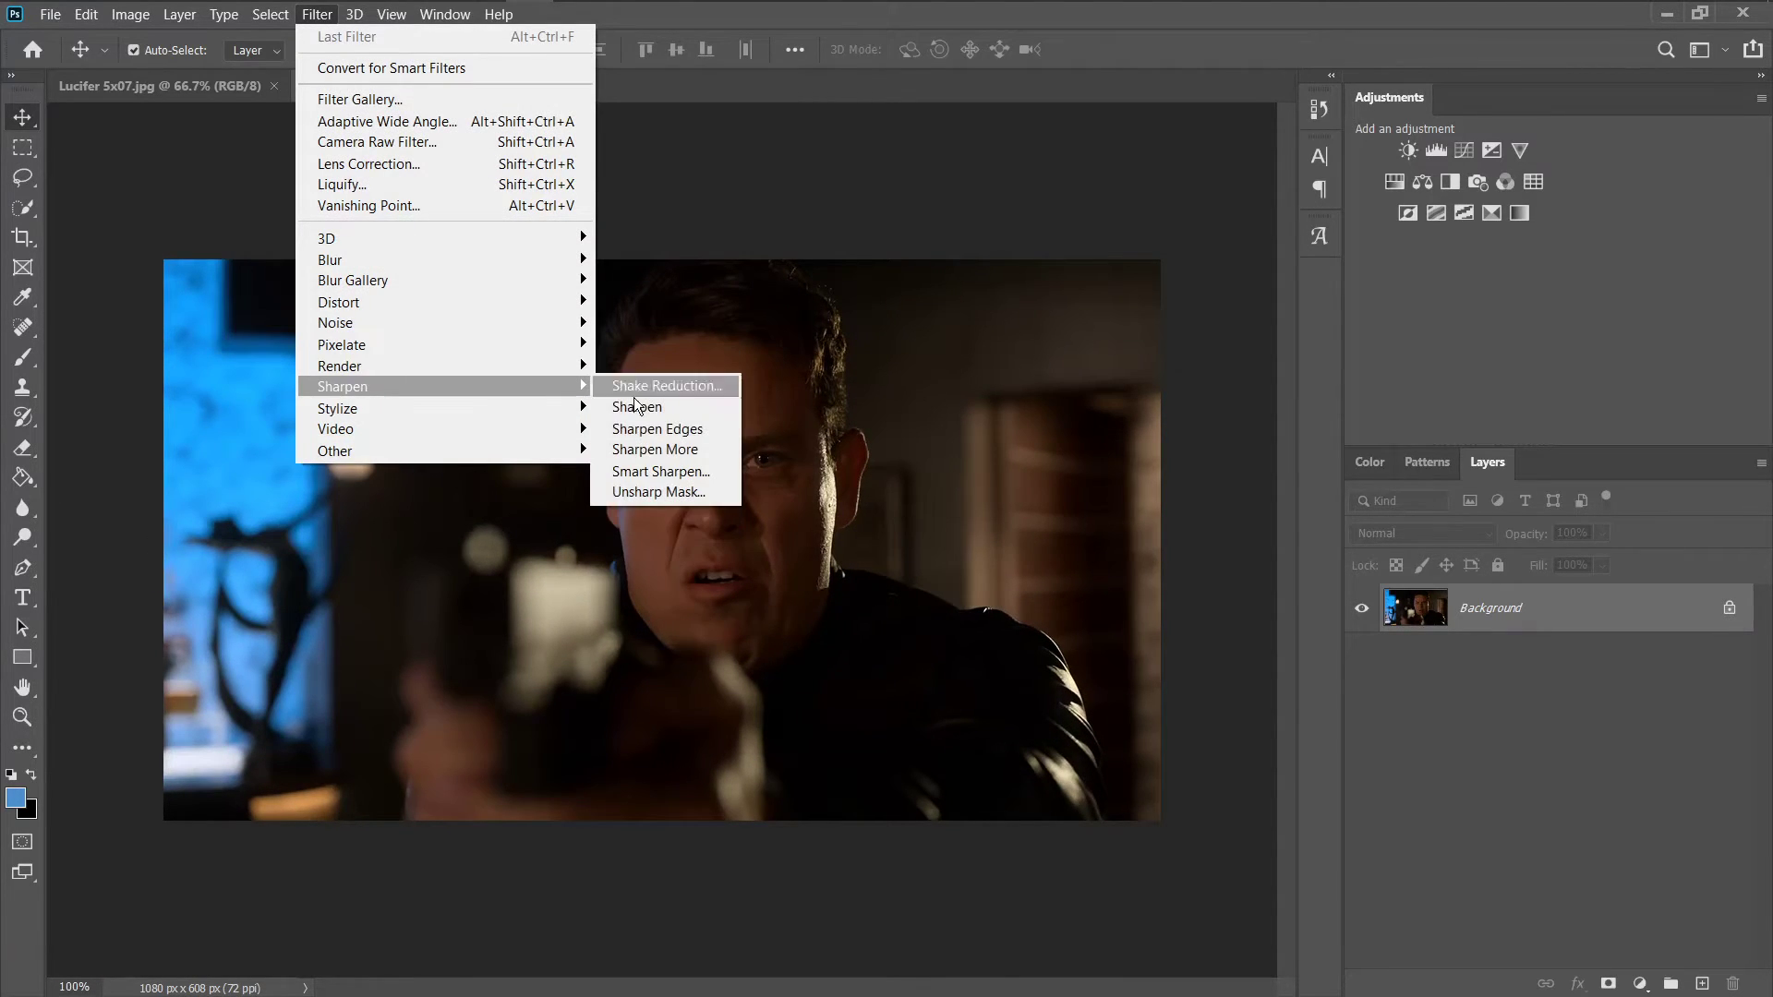
left_click(650, 468)
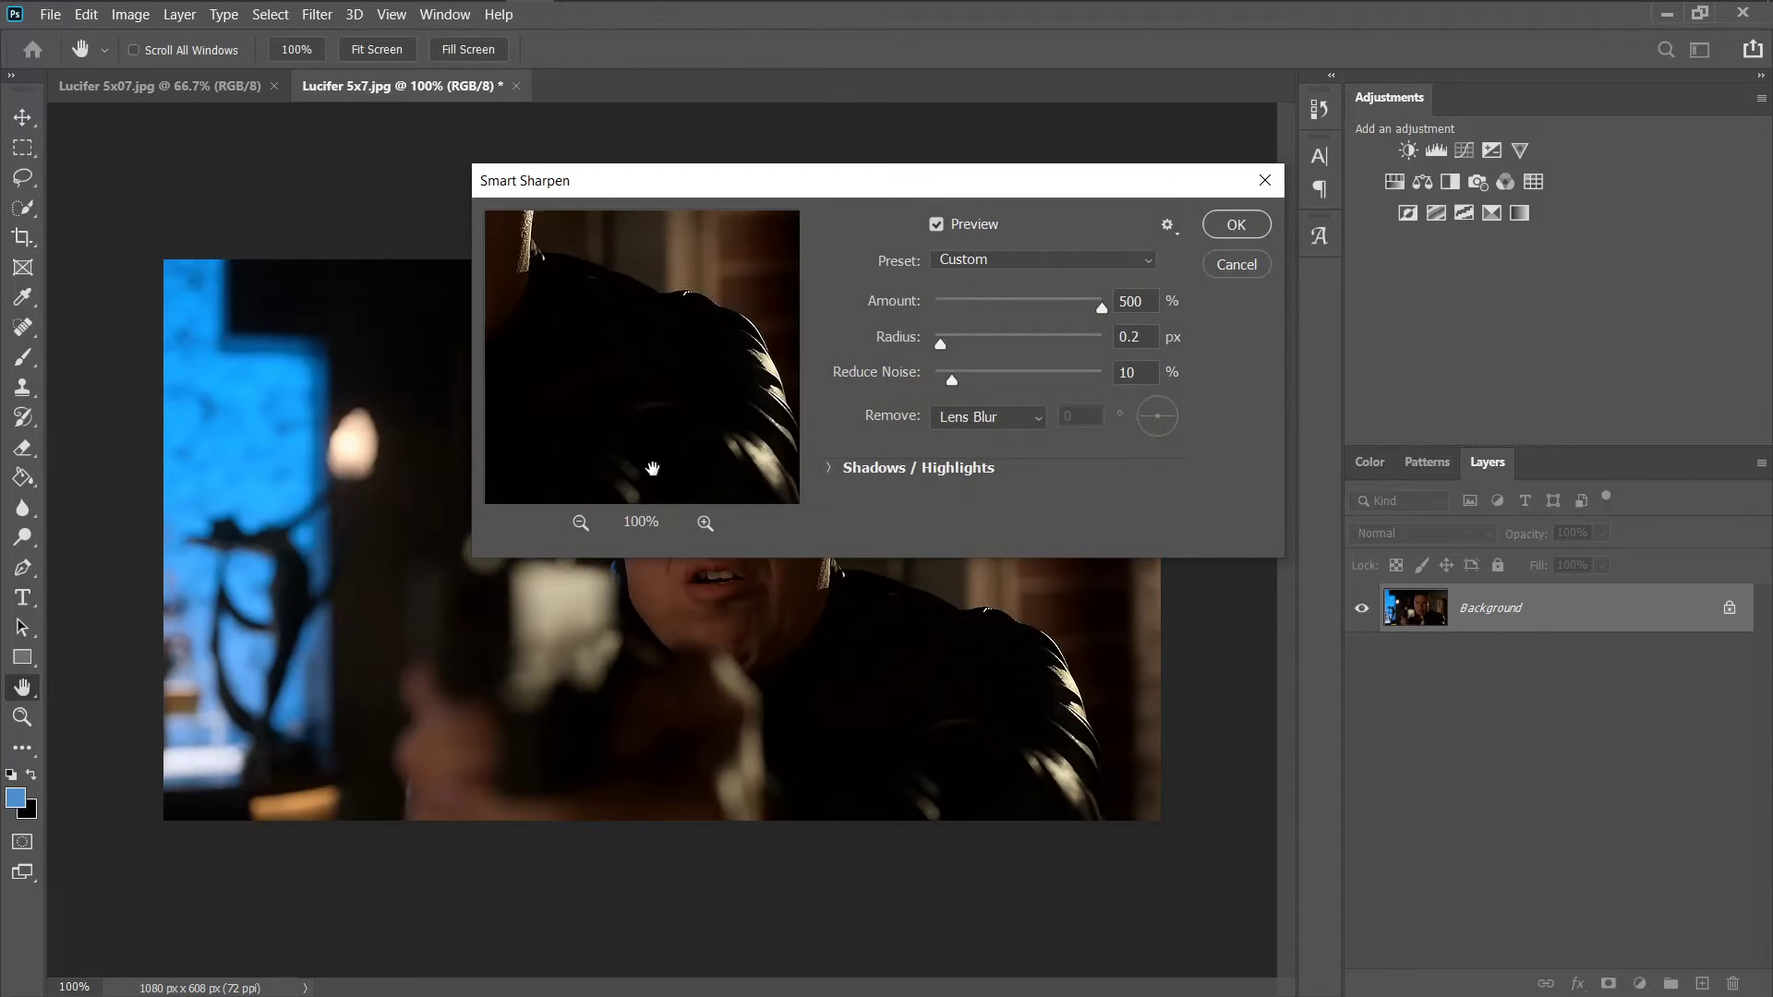
key("Return")
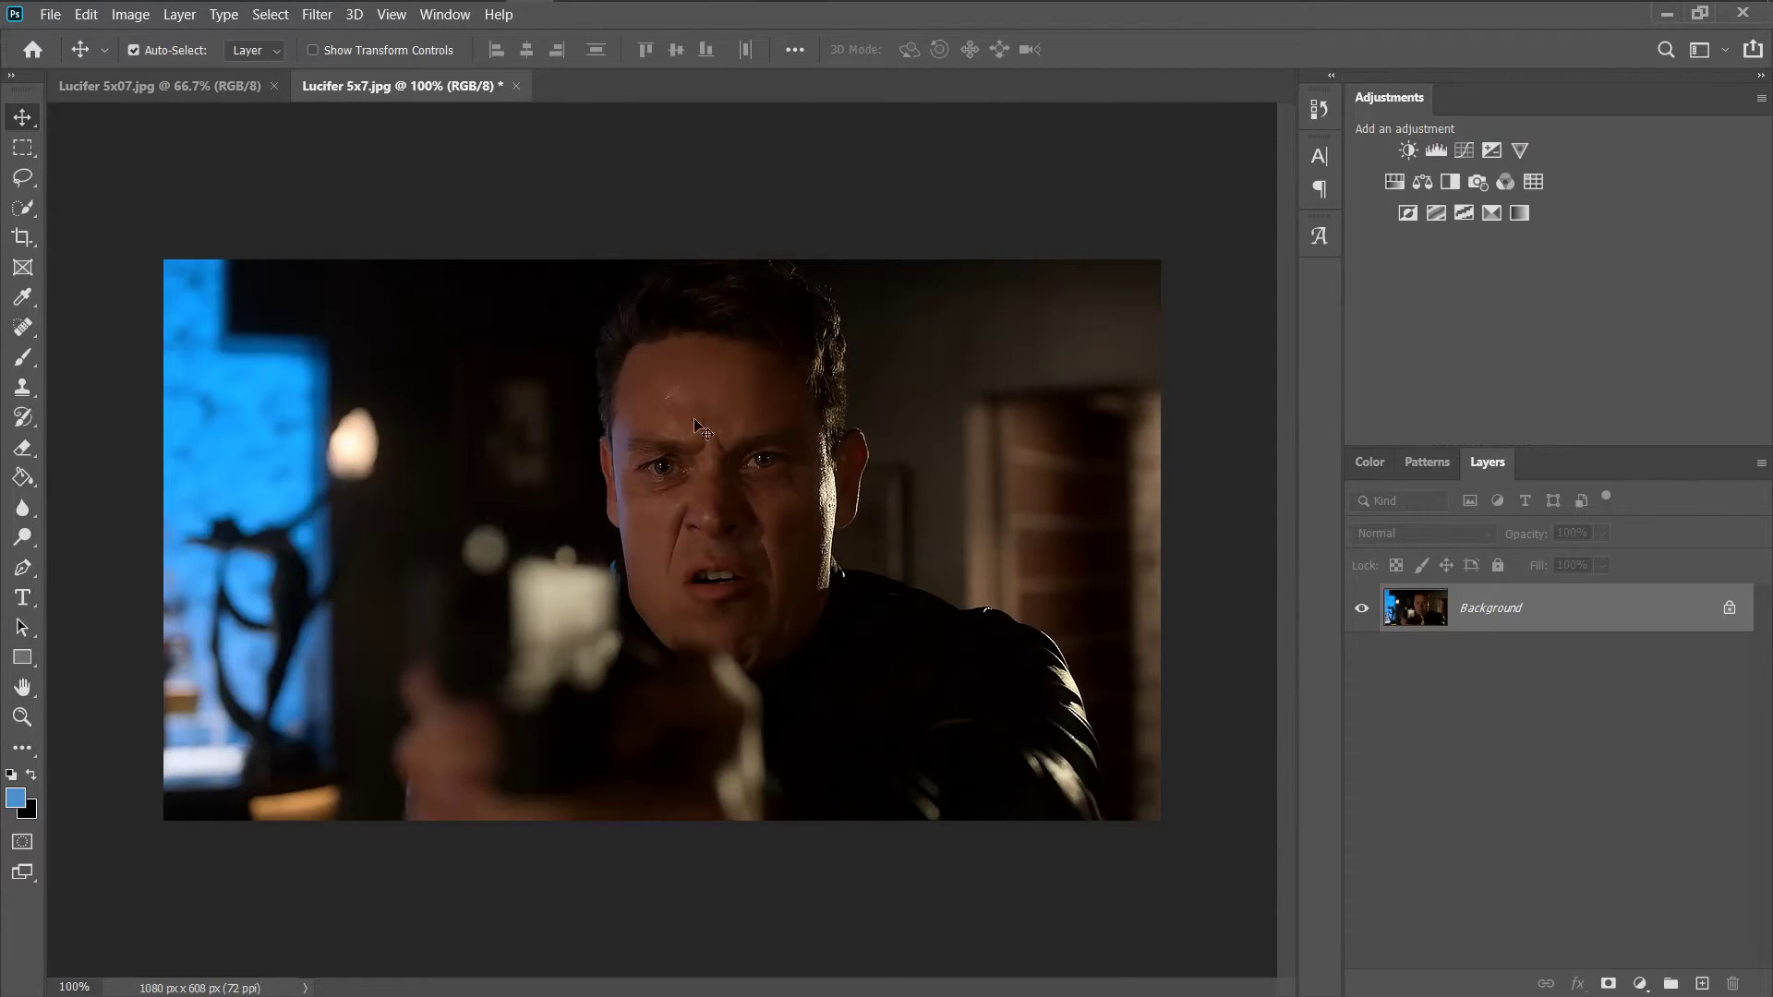
- Add an auto-corrected Curves adjustment and a Vibrance adjustment with vibrance +66
left_click(1464, 150)
left_click(1538, 373)
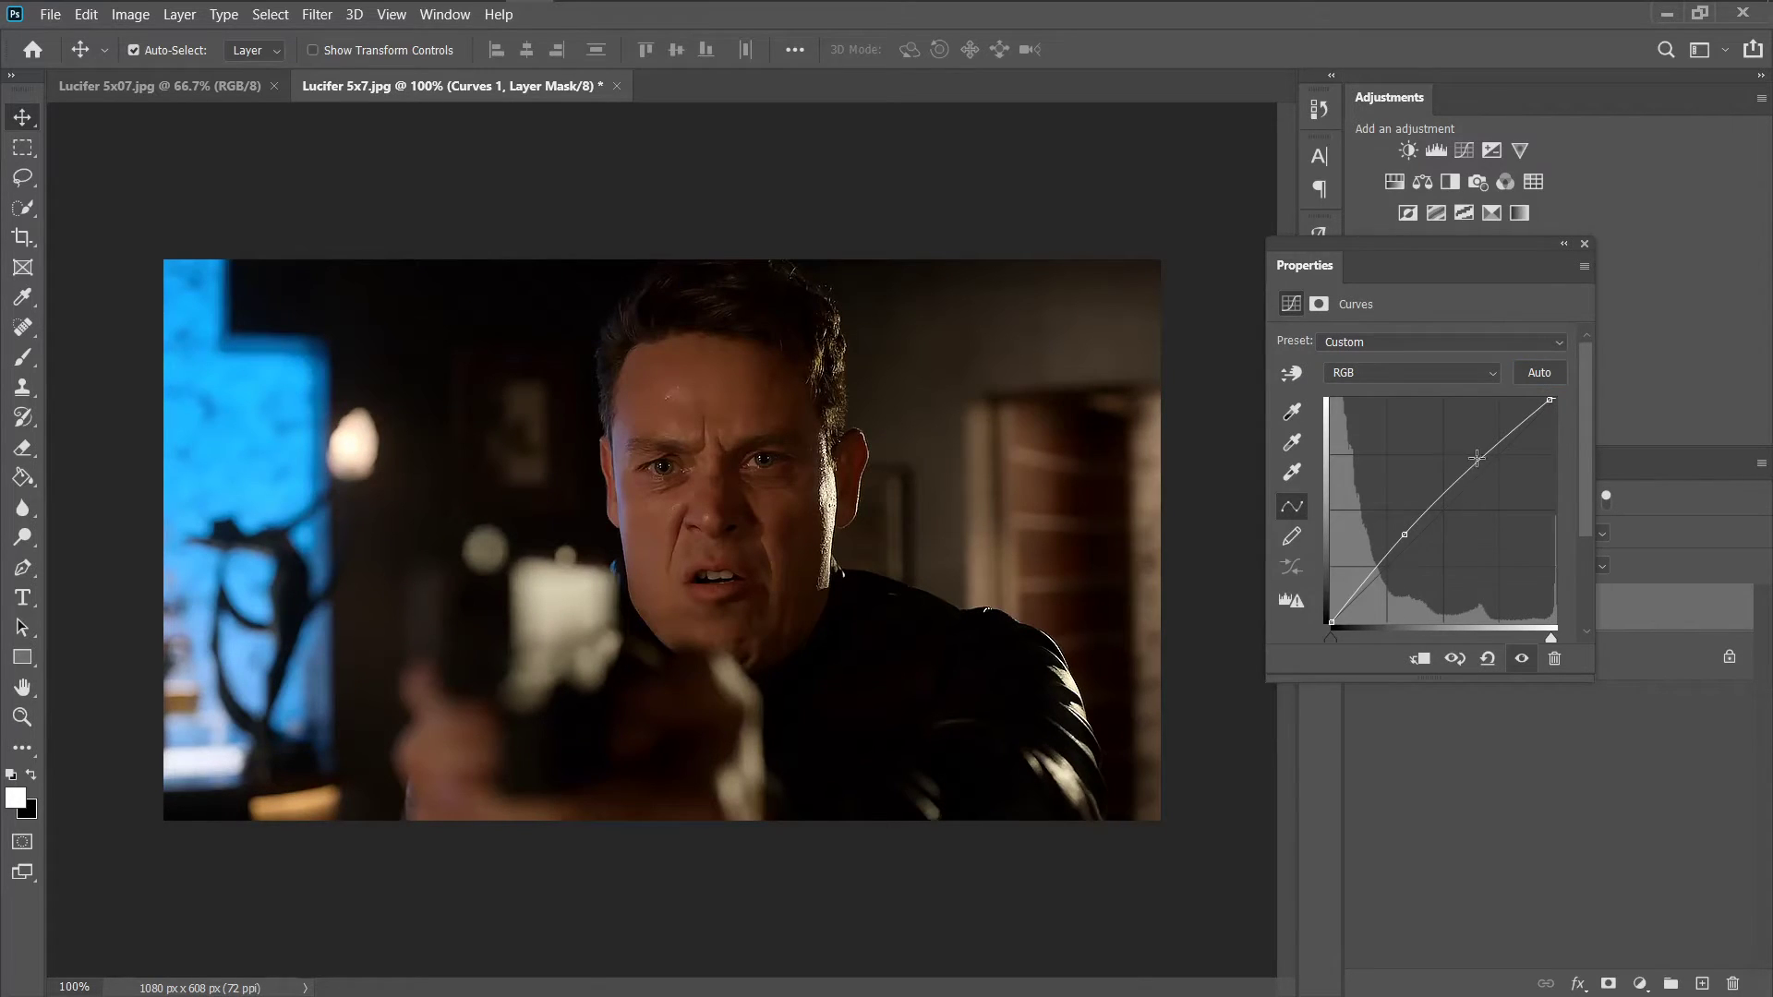
left_click(1519, 151)
left_click(1498, 364)
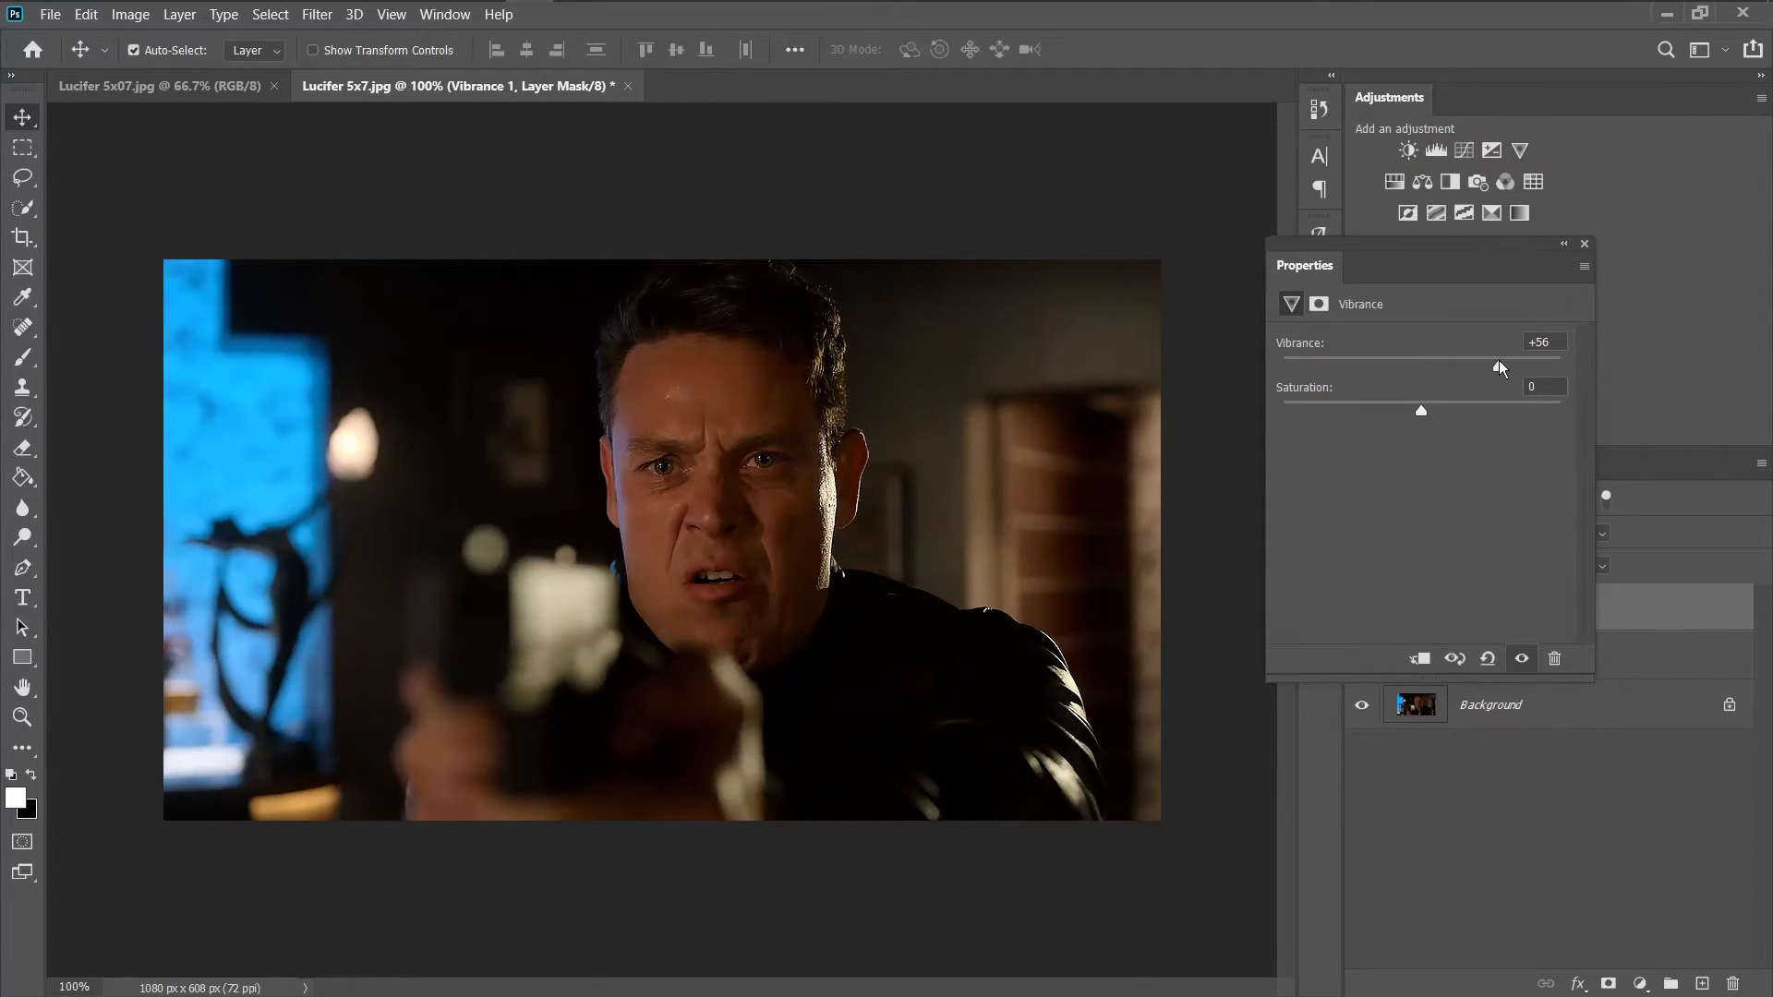
left_click_drag(1501, 370, 1514, 369)
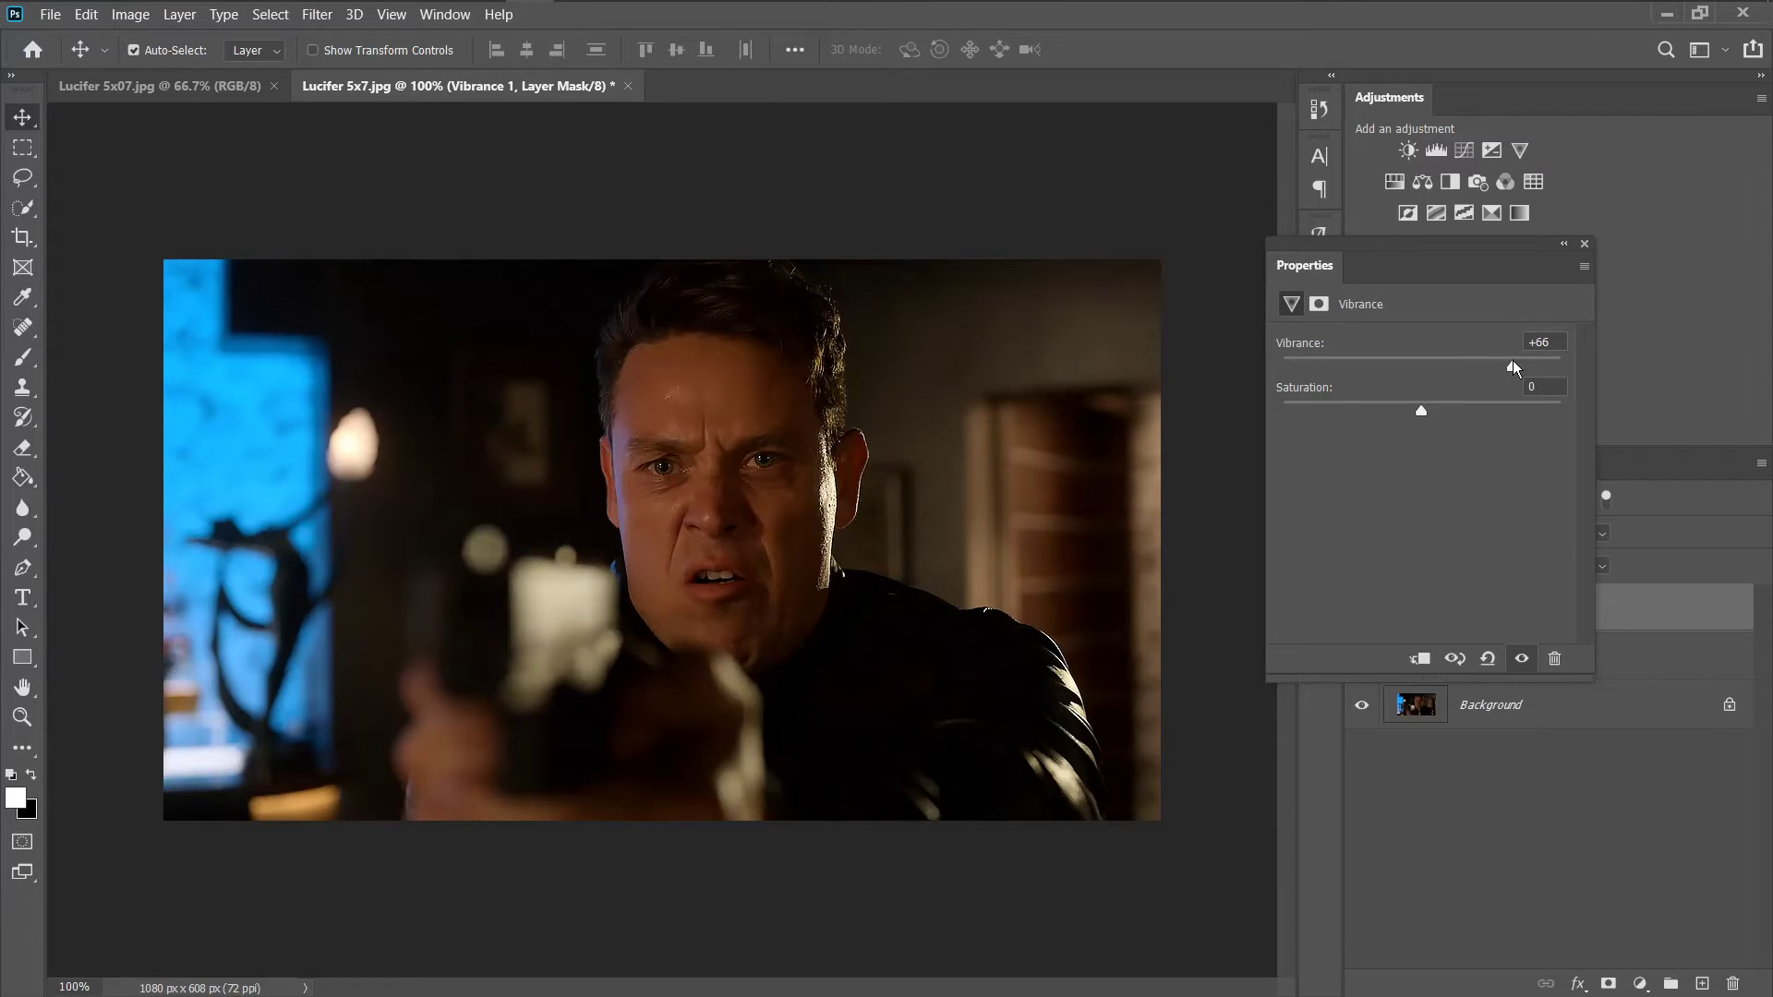
- Add a Selective Color adjustment and set the black amount of the Blacks to +3%
left_click(1492, 213)
left_click(1450, 365)
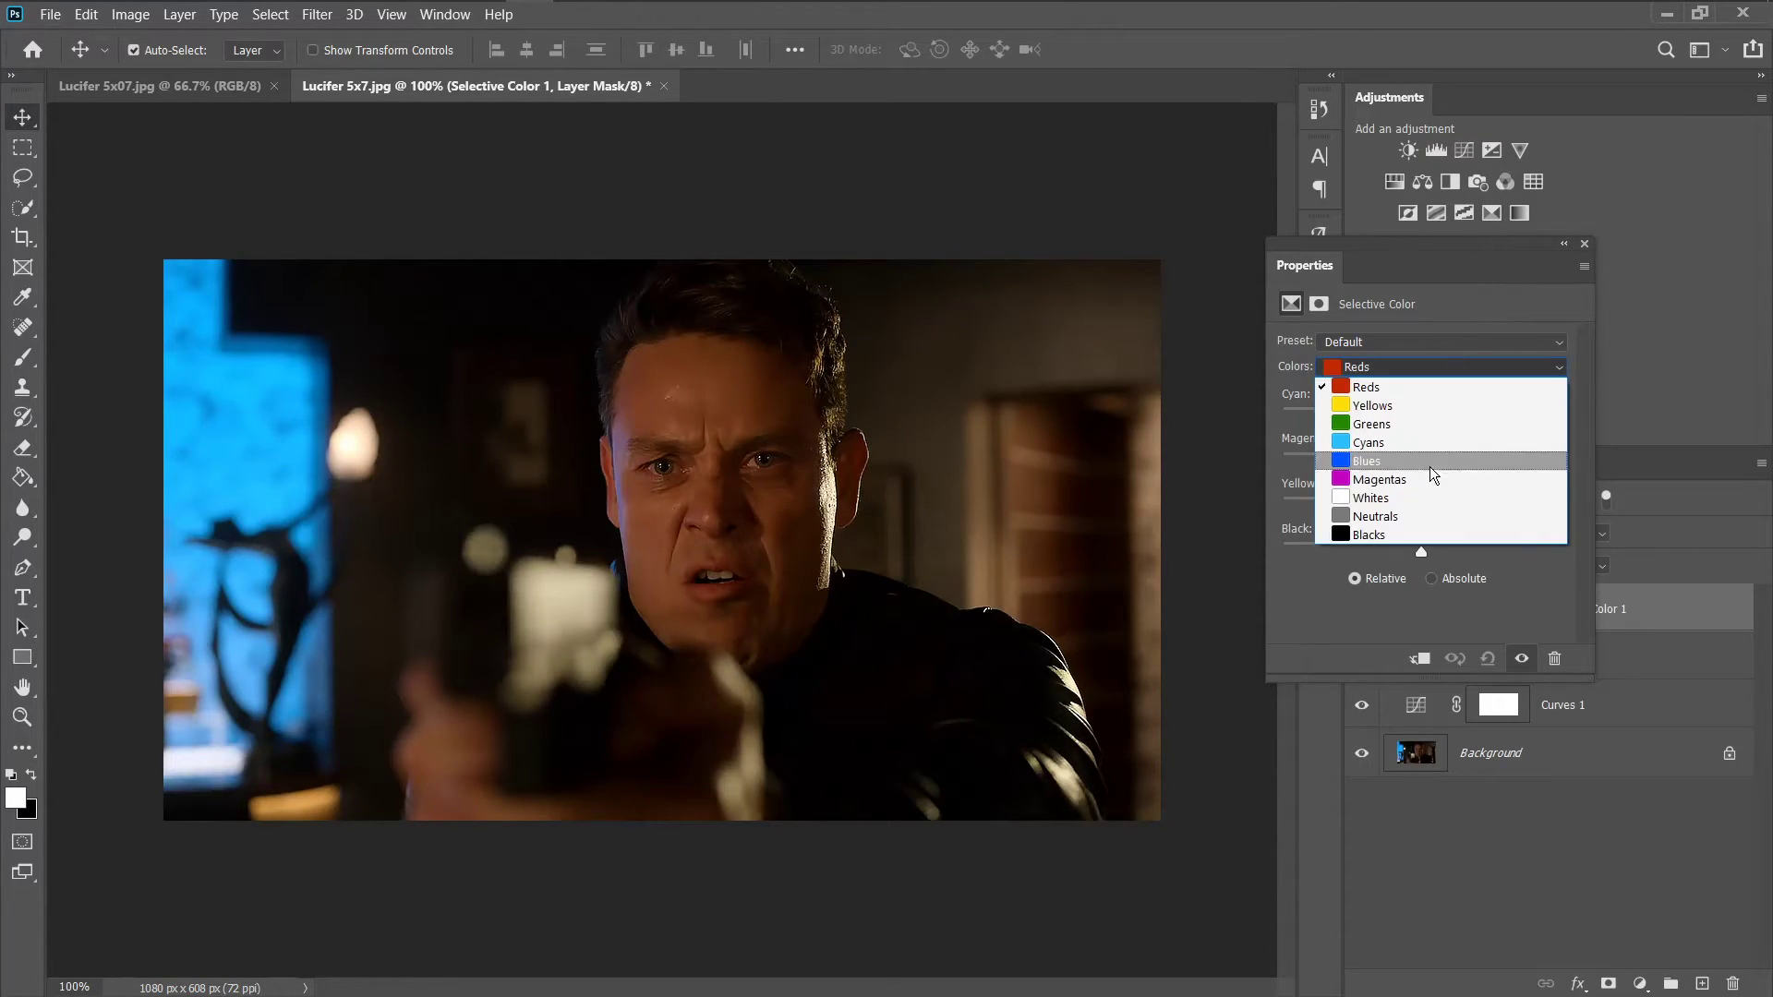
left_click(1422, 526)
left_click_drag(1423, 552, 1436, 560)
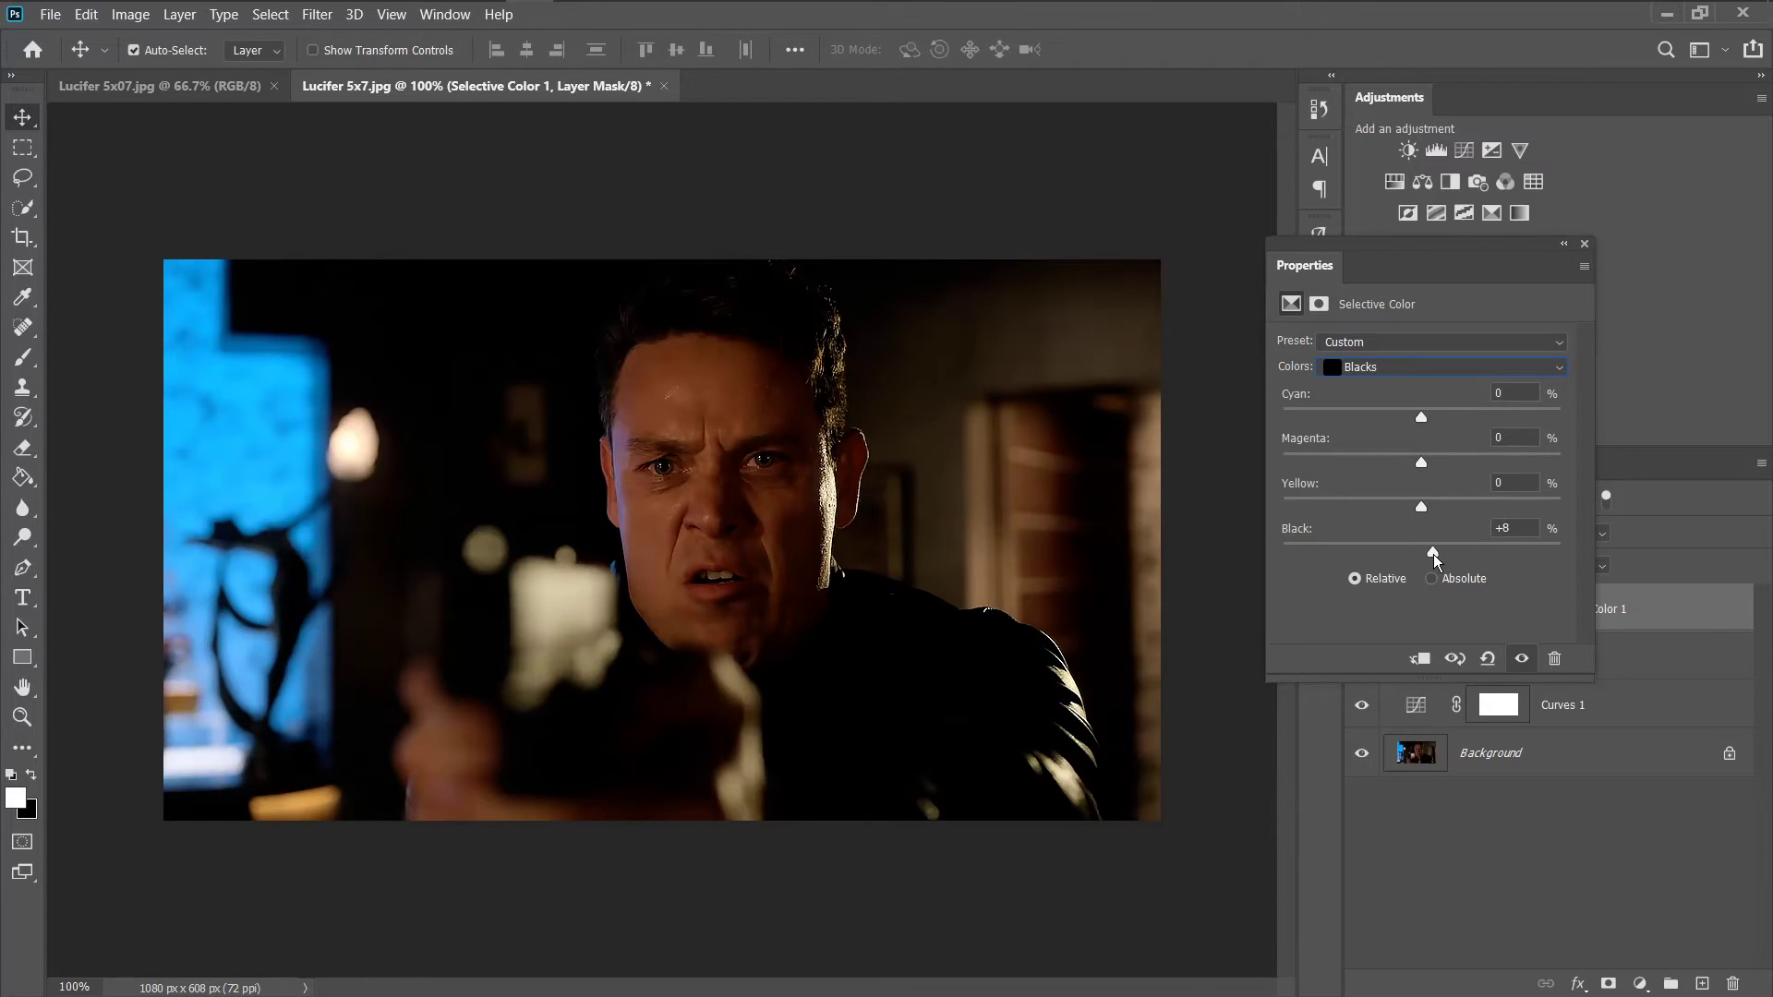
left_click(1529, 528)
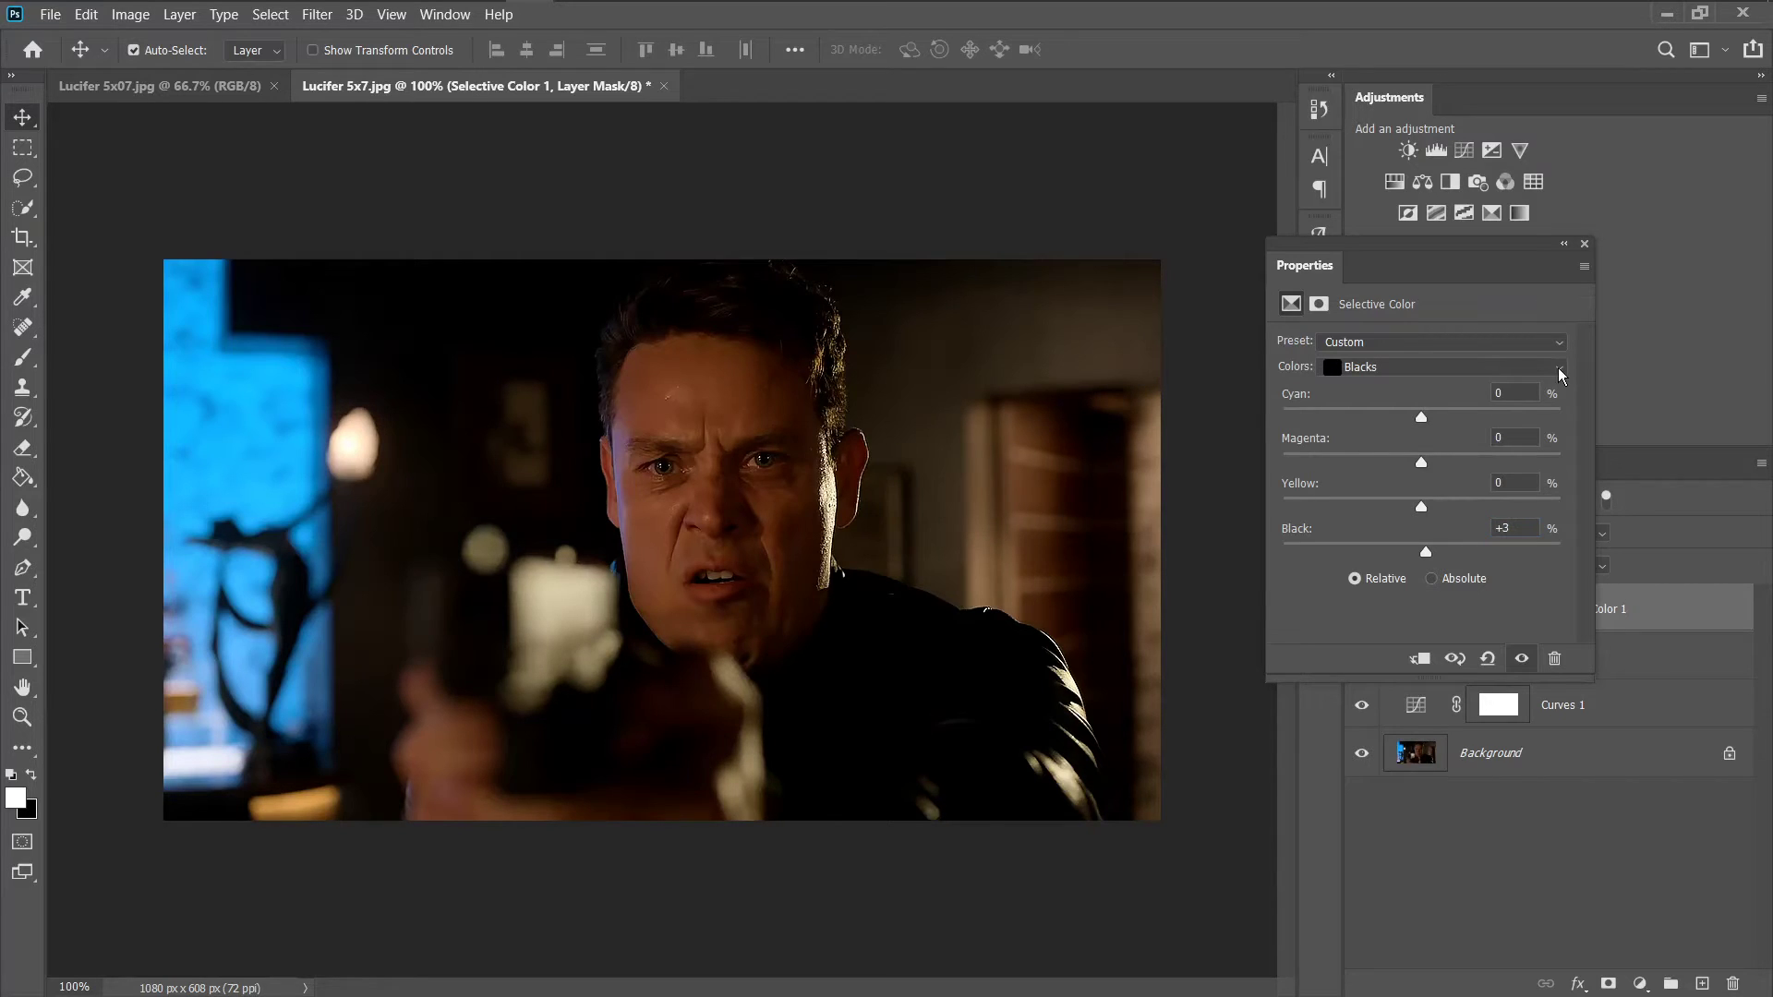
- Set the Selective Color black amount to -29% for the Reds and -27% for the Yellows
left_click(1476, 369)
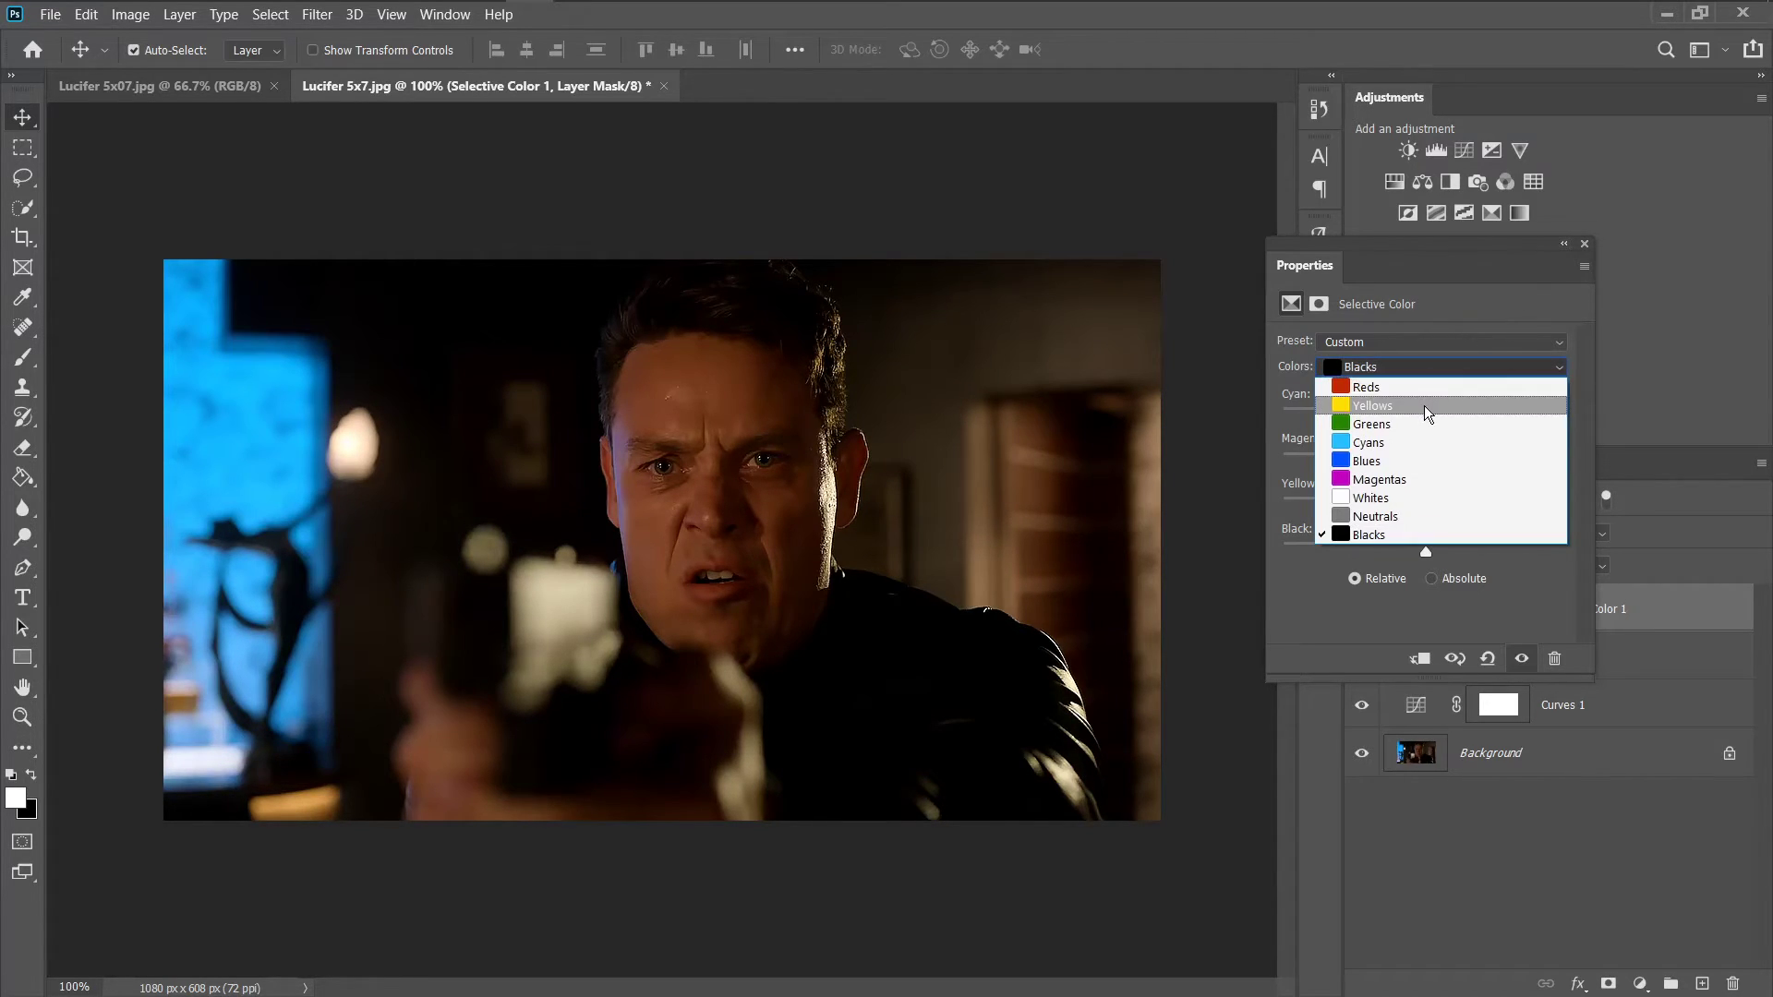
left_click(1424, 395)
left_click_drag(1428, 551, 1372, 548)
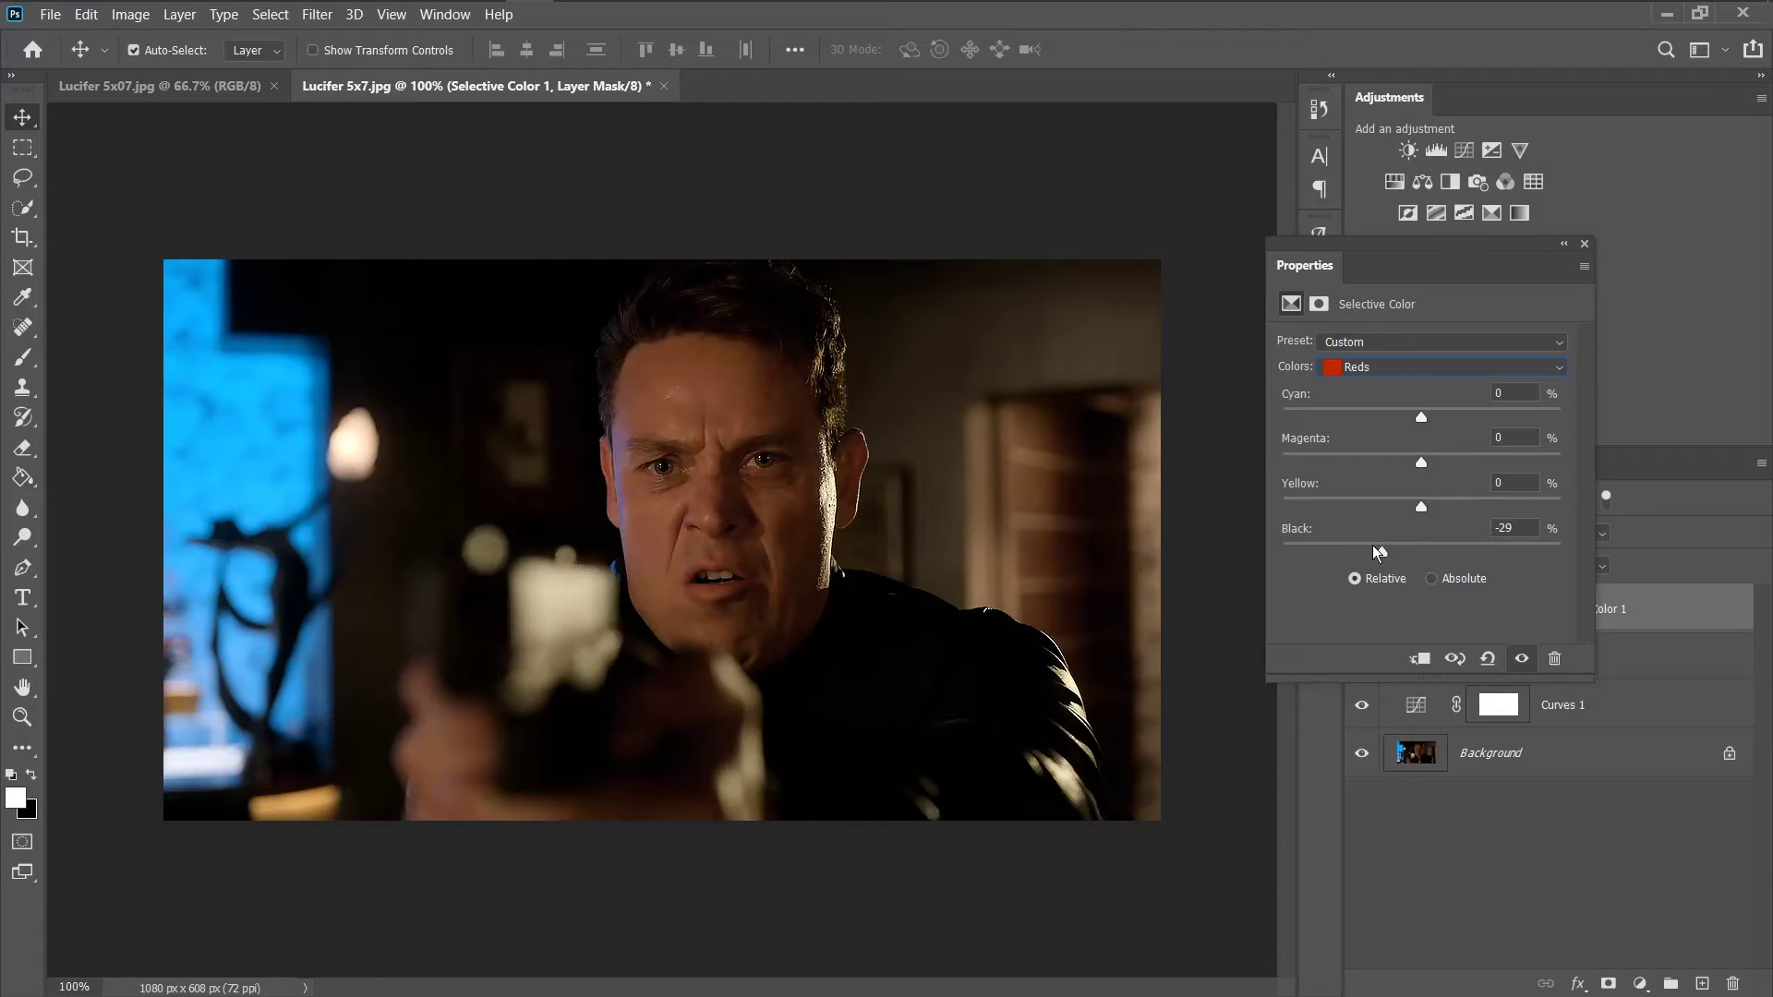
left_click(1408, 368)
left_click(1395, 408)
mouse_move(1421, 554)
left_mouse_down()
mouse_move(1390, 555)
mouse_move(1408, 558)
left_mouse_up()
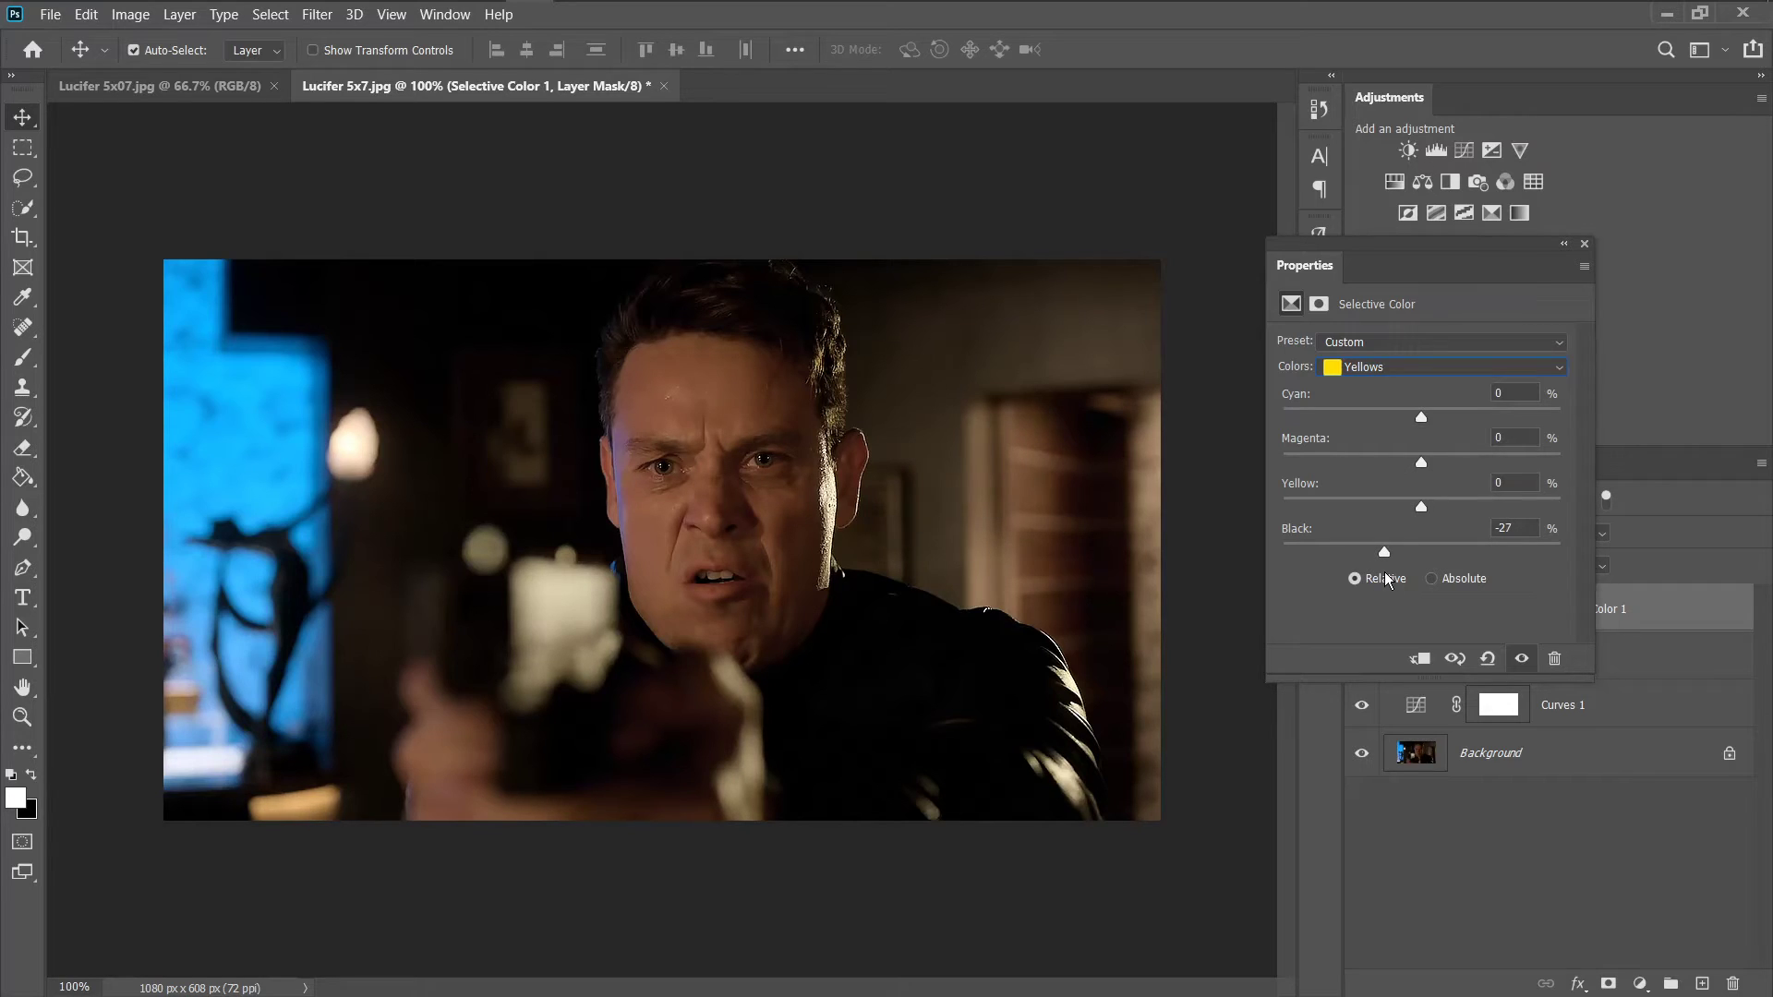
- Set the Selective Color black amount of the Neutrals to +7% and close the adjustment's properties
left_click(1420, 370)
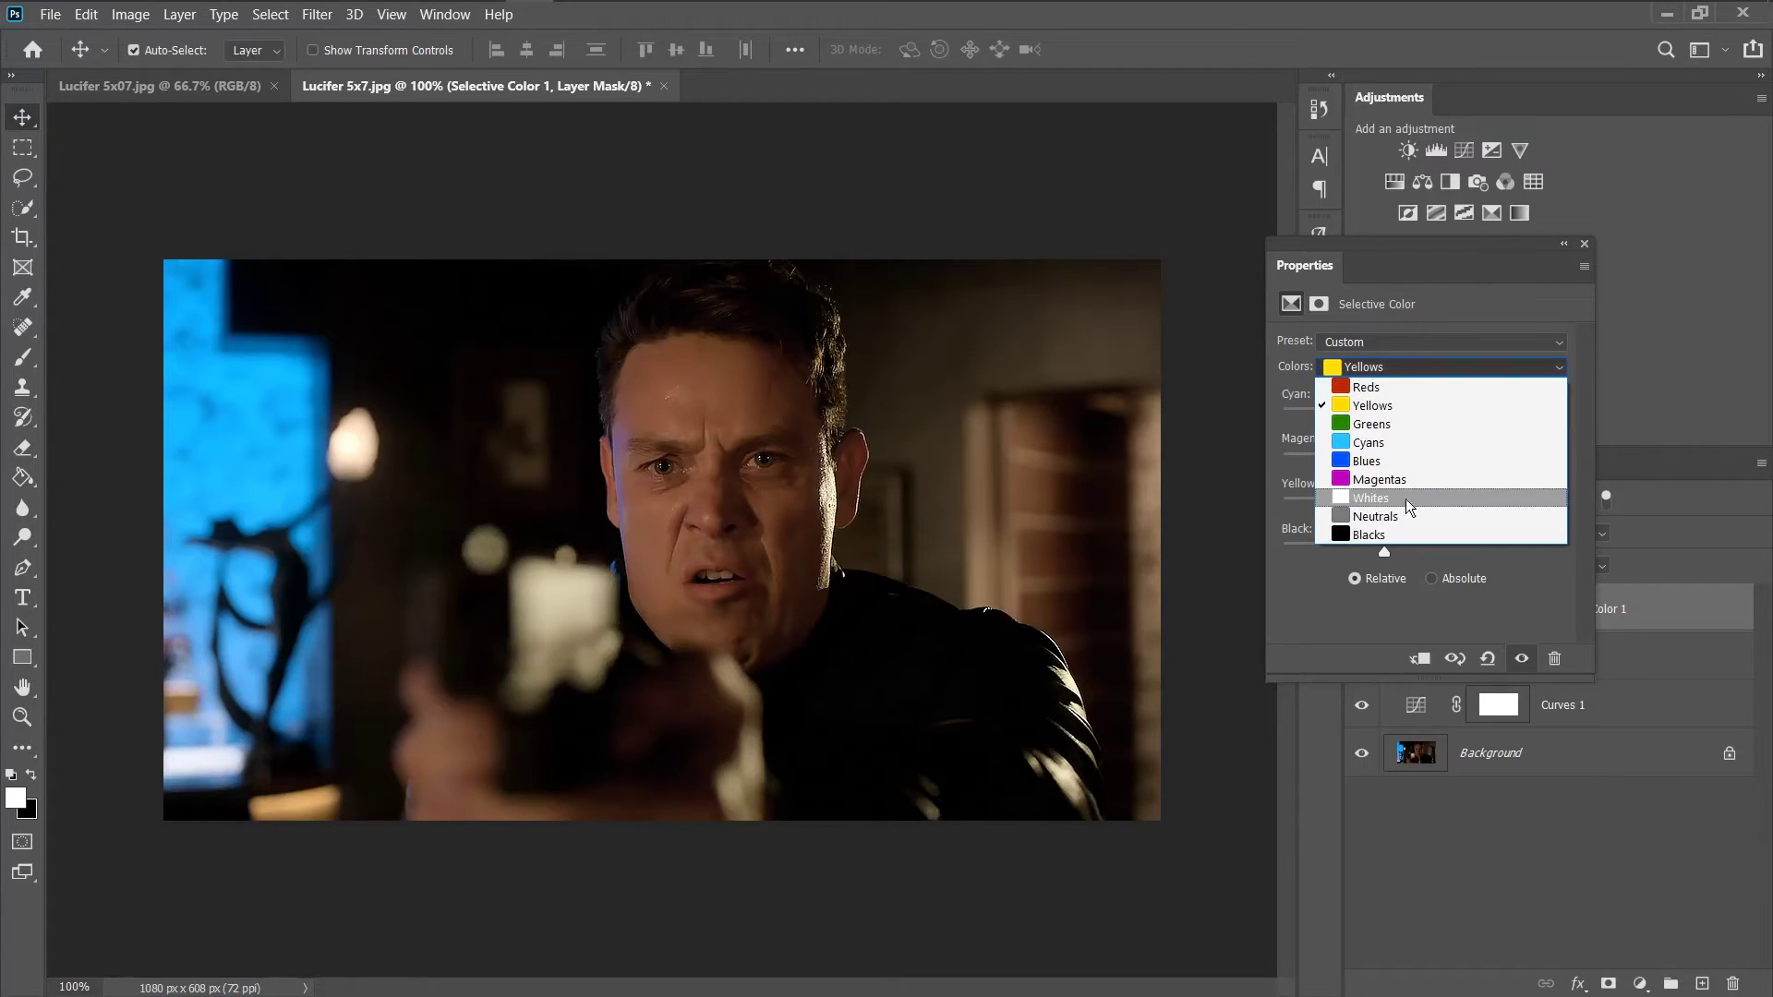
left_click(1401, 523)
left_click_drag(1421, 551, 1428, 551)
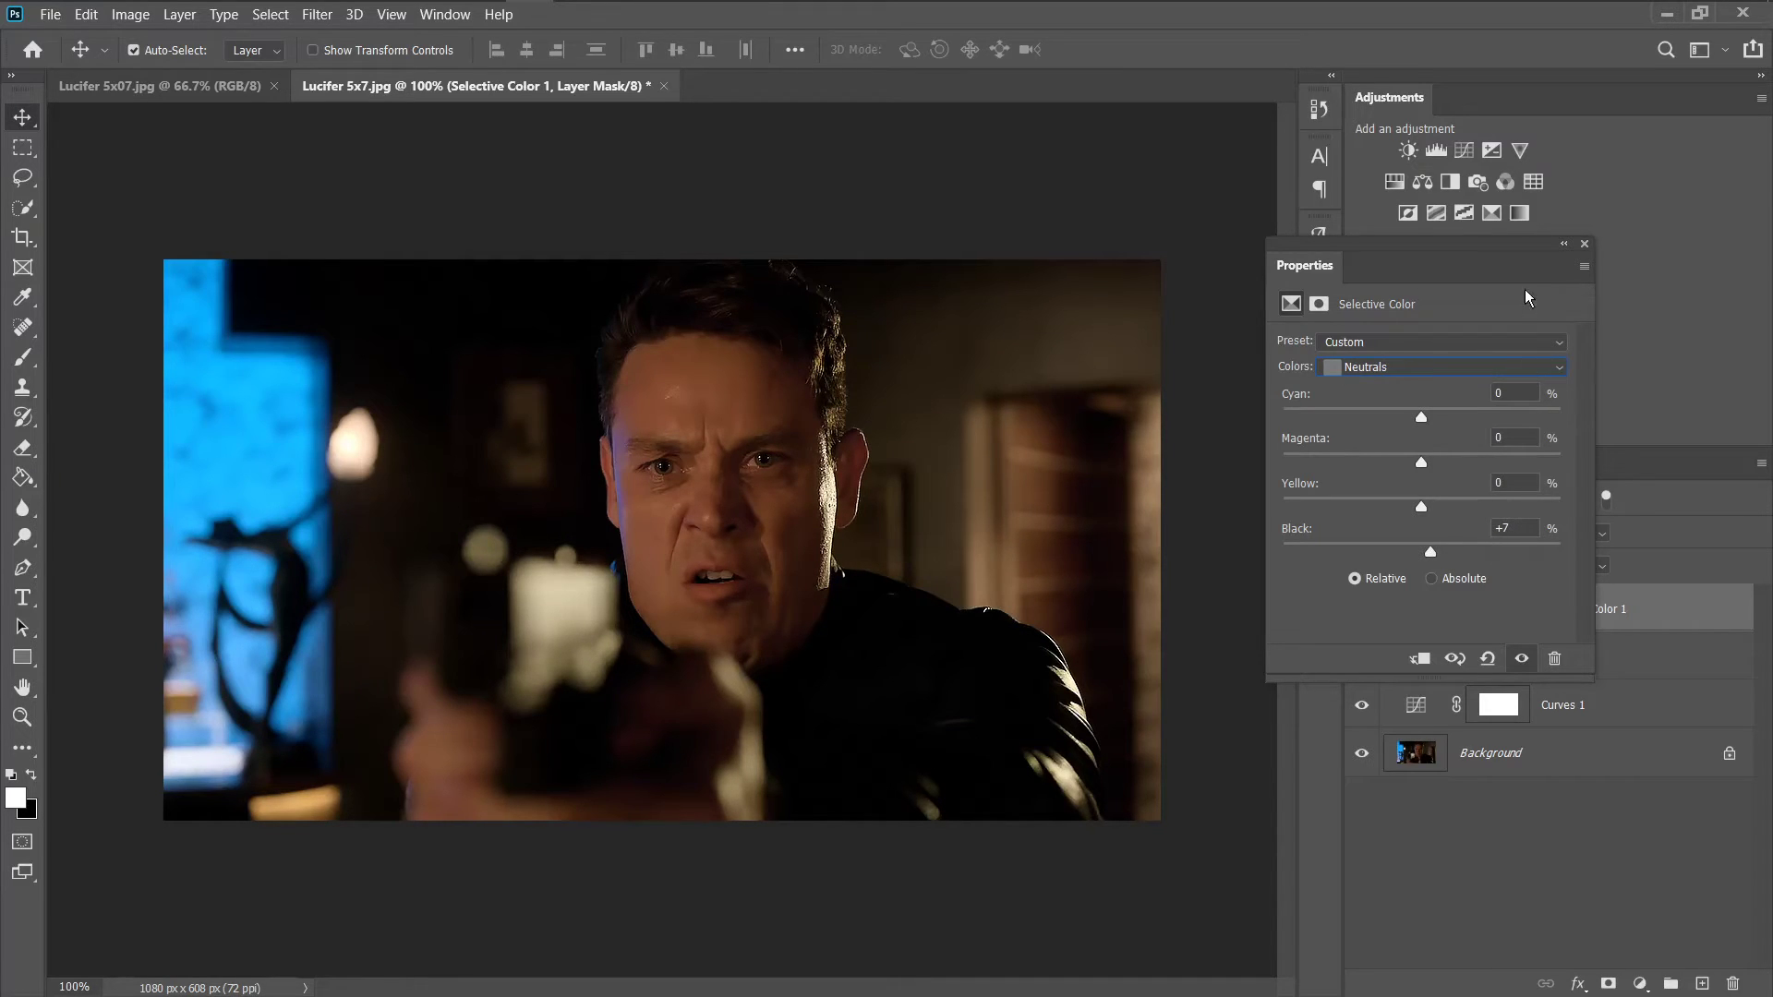
left_click(1569, 245)
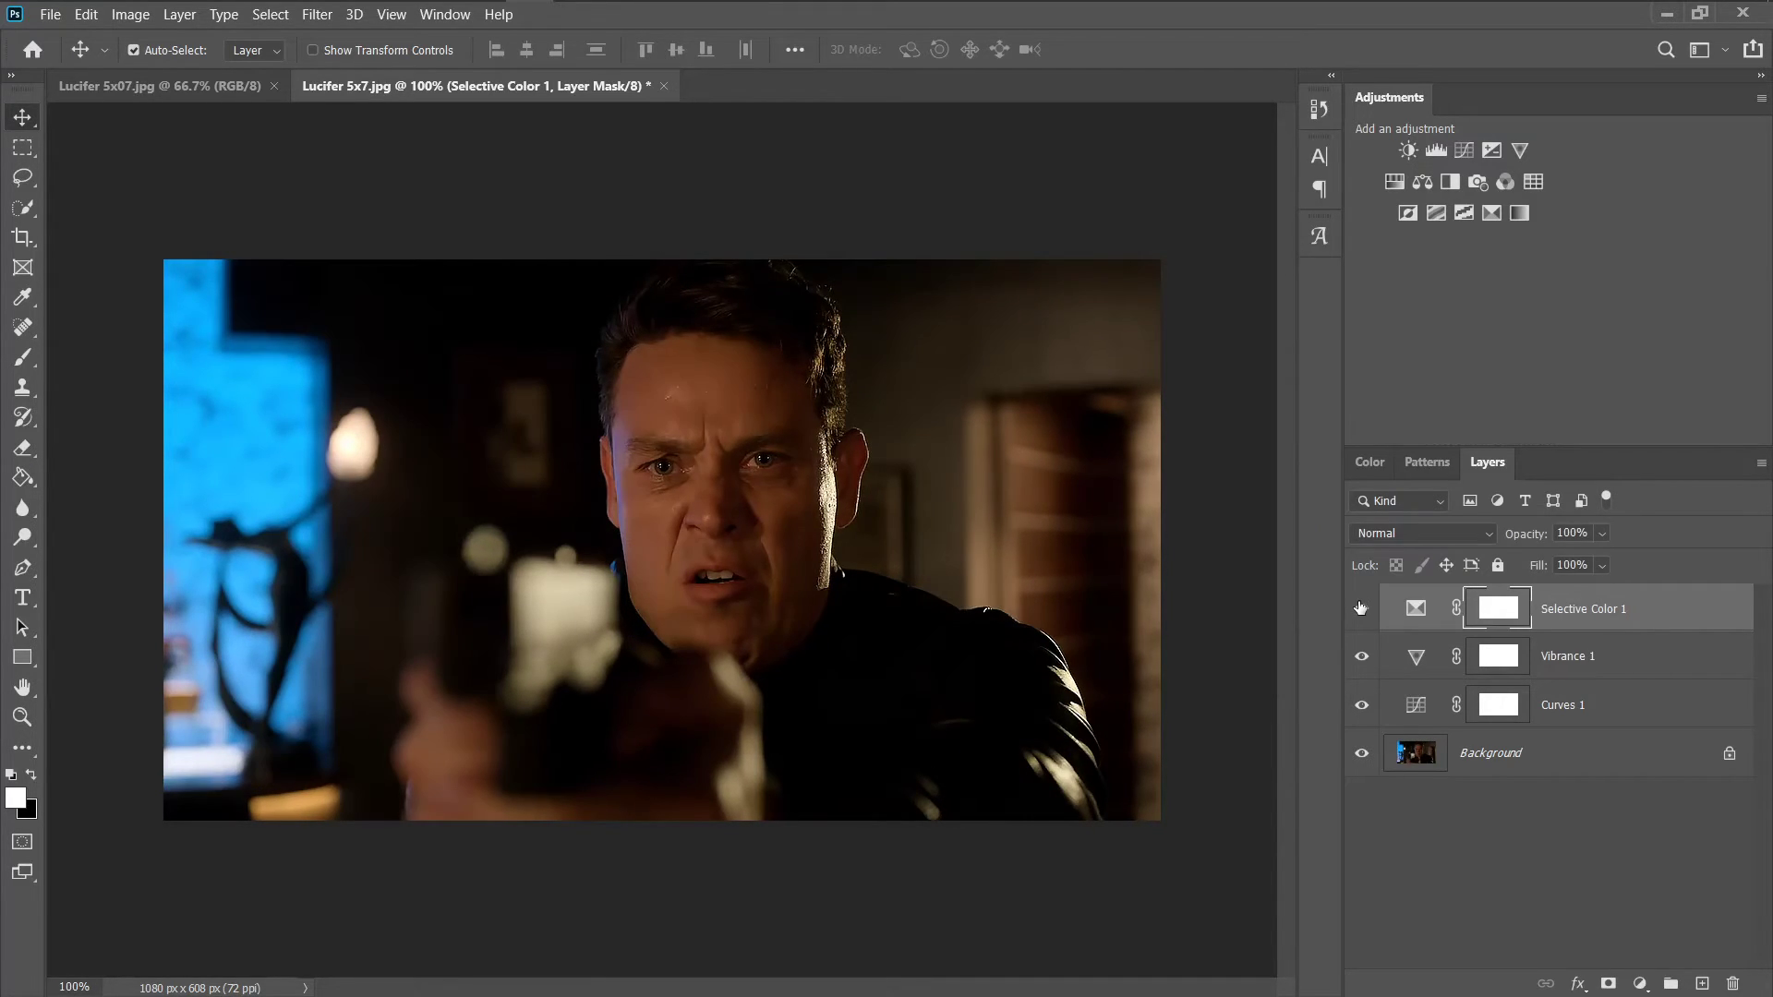
- Compare the image with and without the Selective Color layer and flatten all layers into the Background
left_click(1361, 607)
left_click(1361, 607)
left_click(1565, 762)
right_click(1560, 759)
left_click(1615, 680)
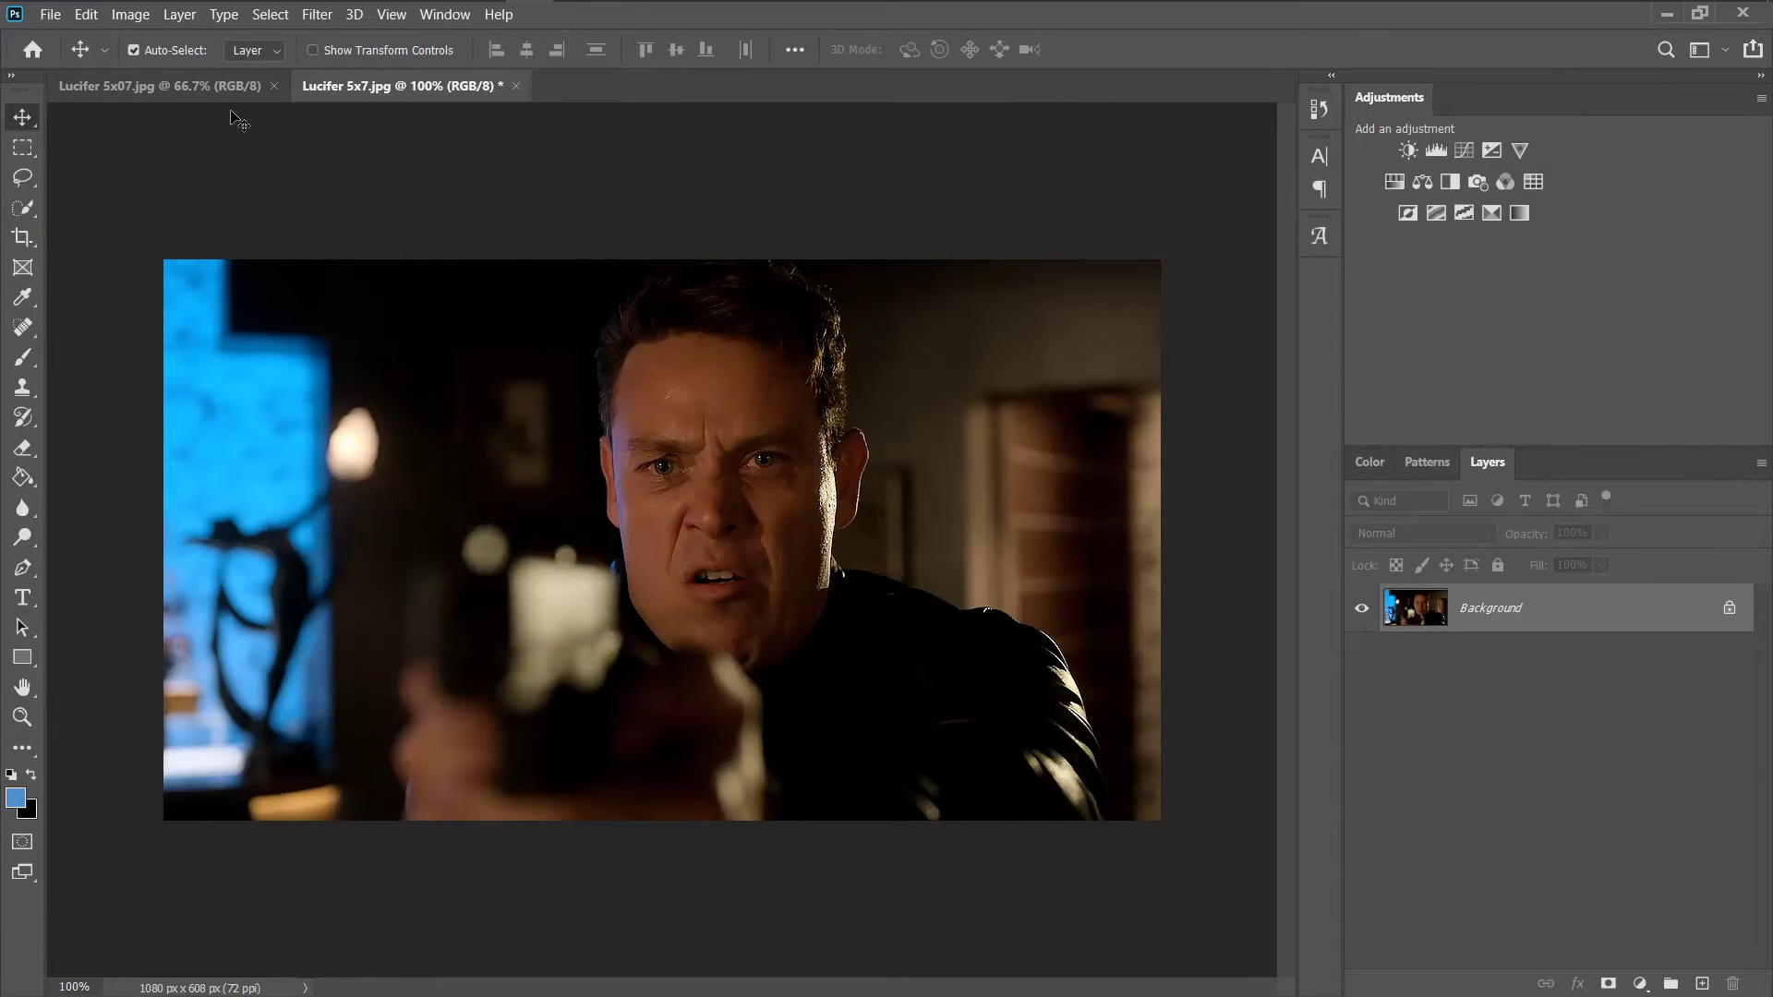
- Resize Lucifer 5x07.jpg to a width of 1080 px, keeping its proportions
left_click(161, 85)
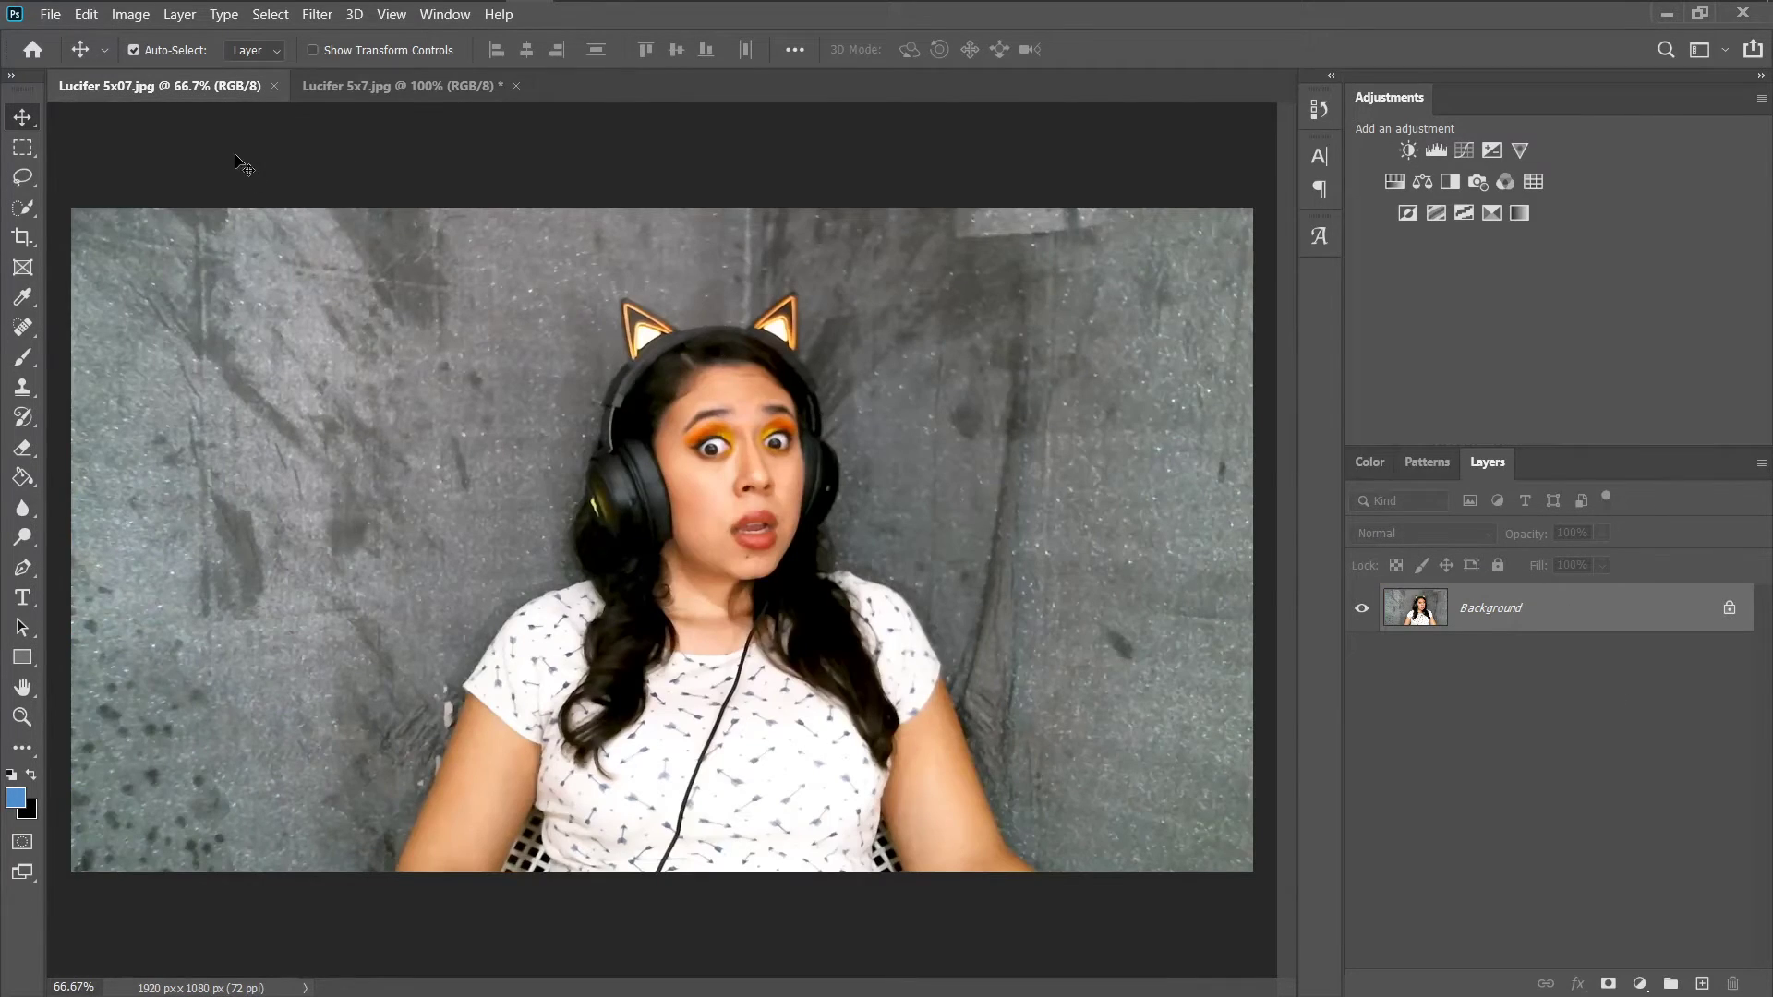
left_click(130, 14)
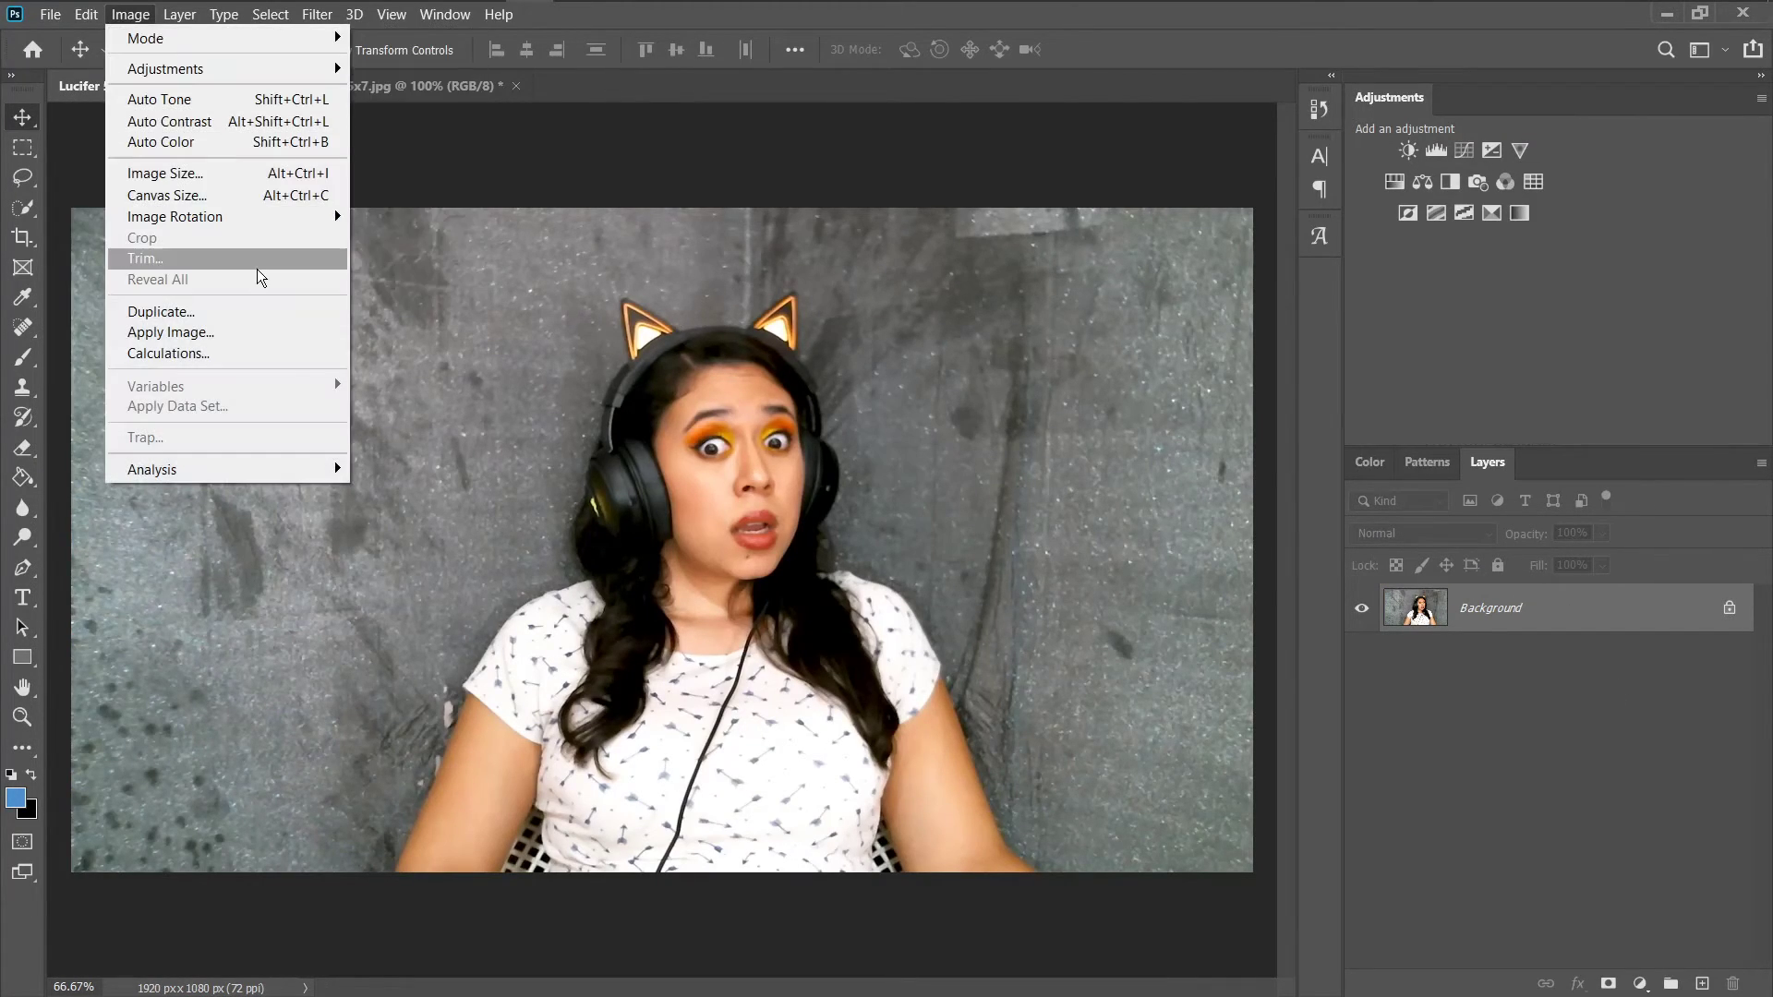
left_click(261, 172)
type("1080")
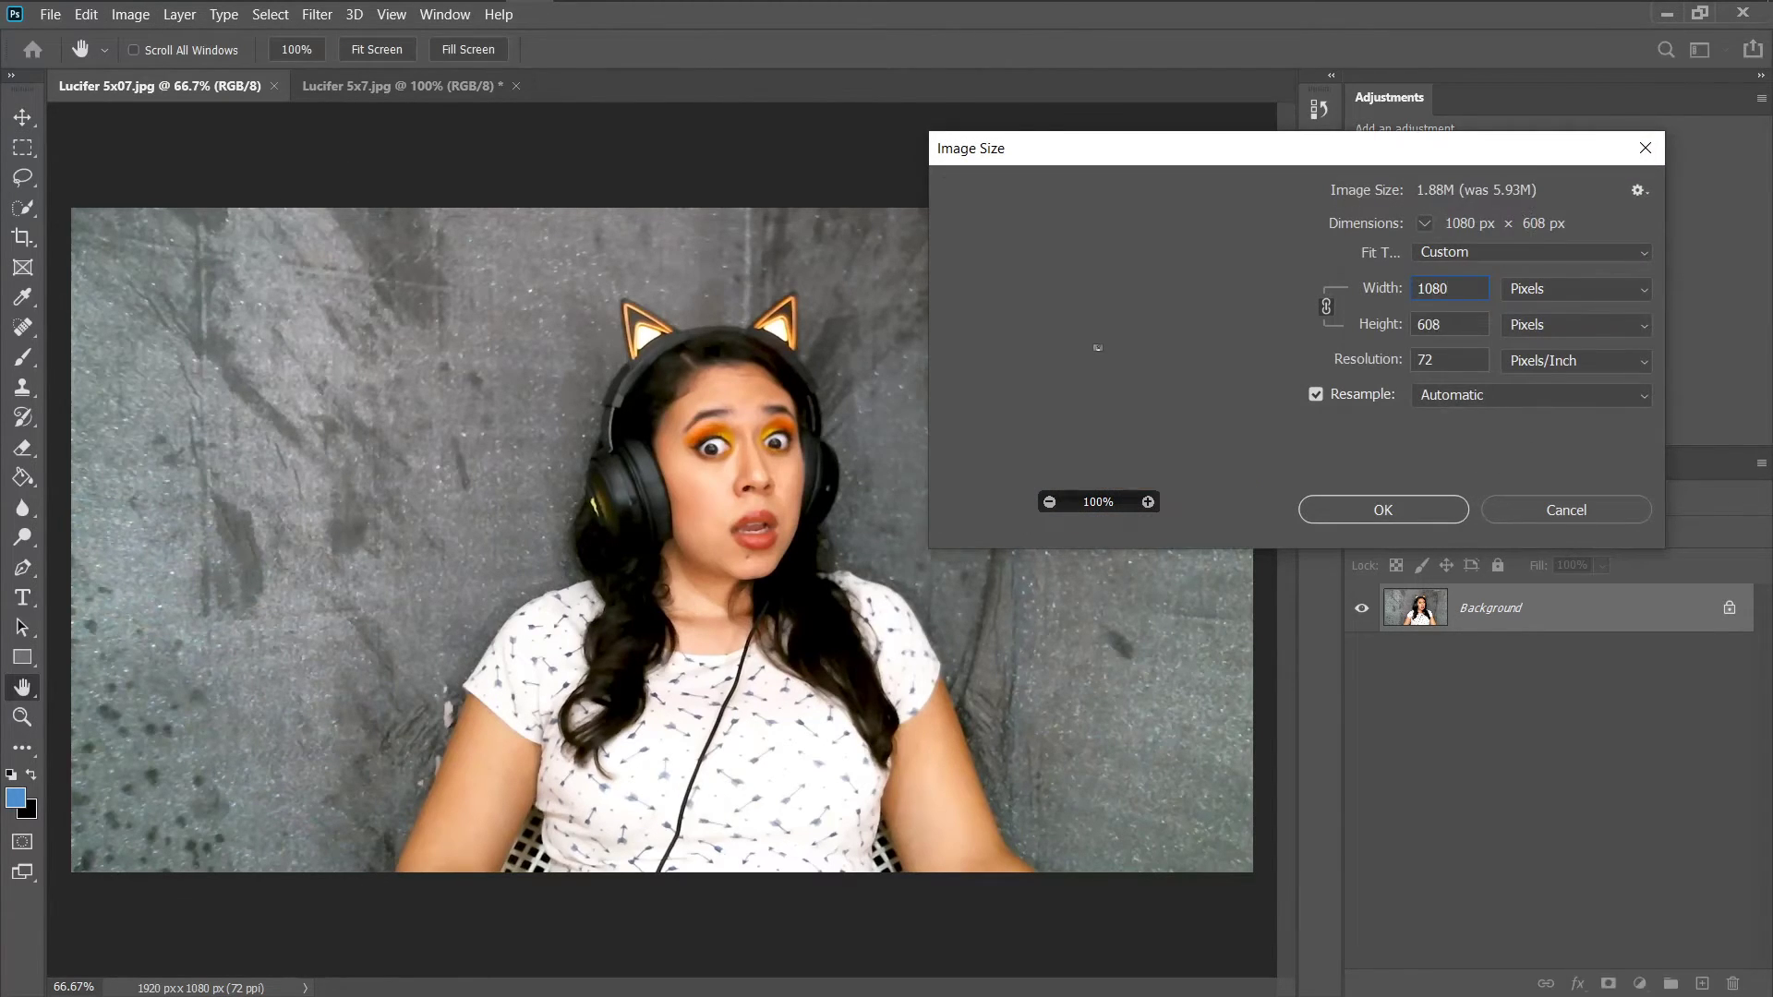
key("Return")
- Reapply the last-used Smart Sharpen filter to Lucifer 5x07.jpg
left_click(316, 16)
left_click(334, 41)
left_click(54, 986)
type("100")
key("Return")
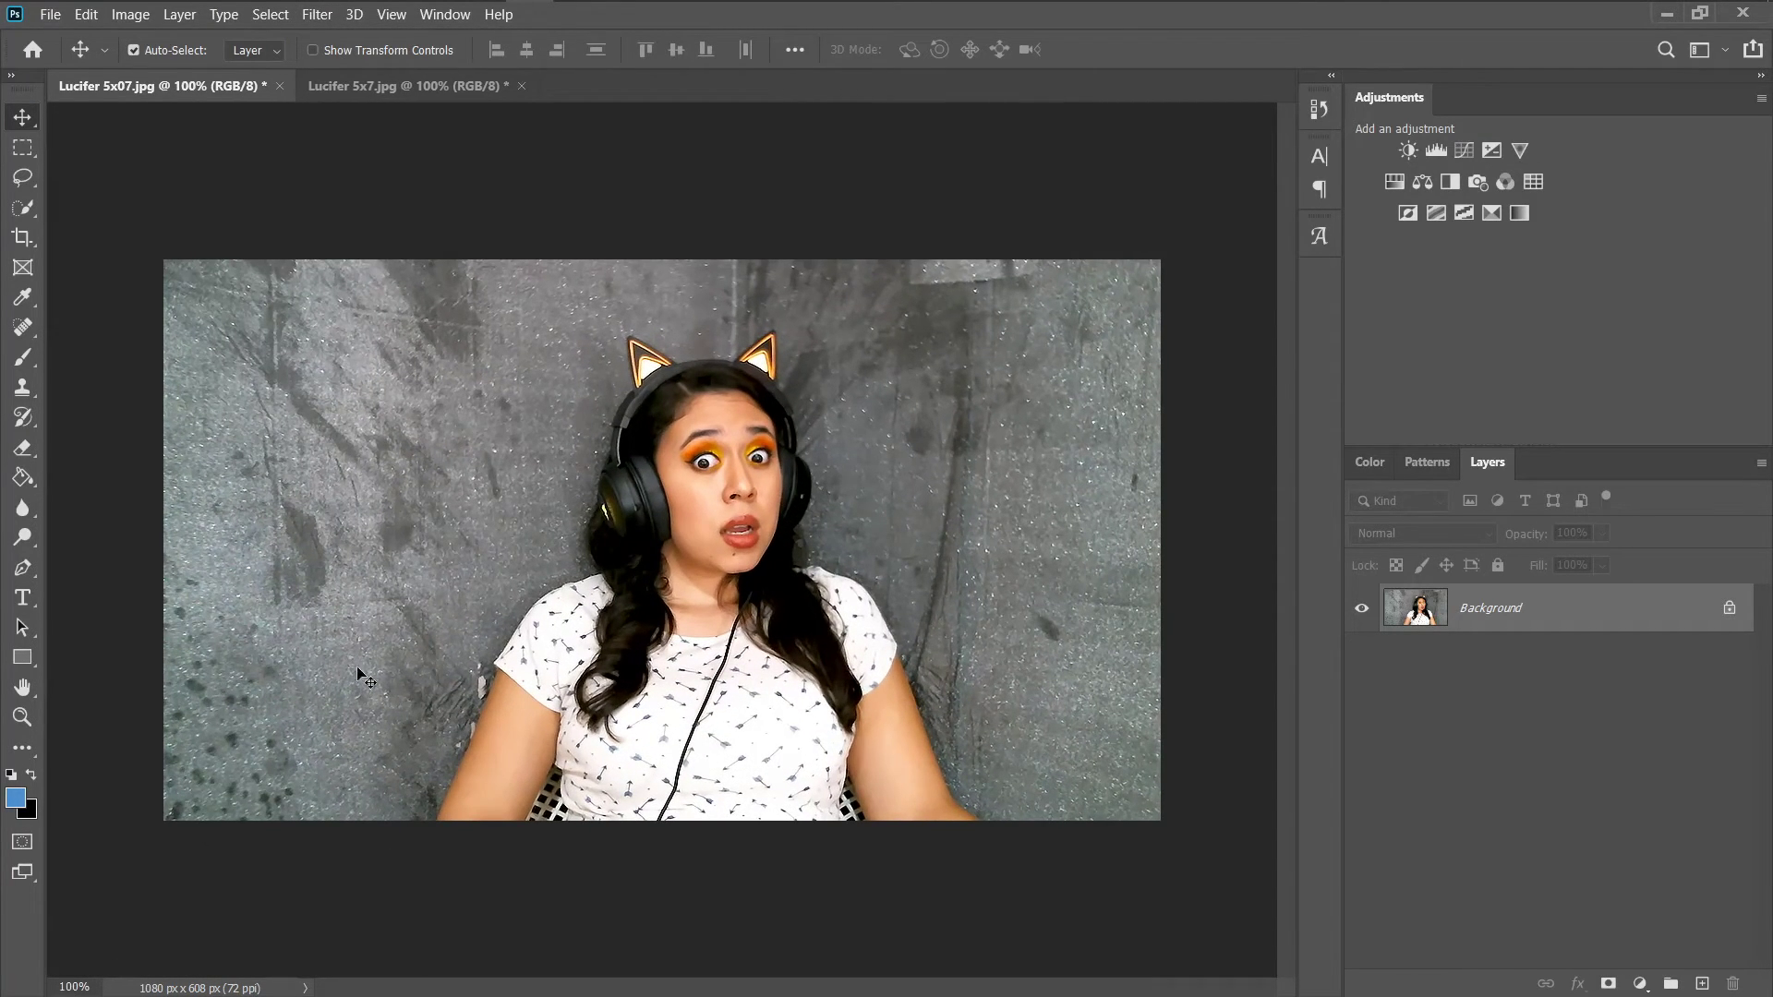
- Add an auto-corrected Curves adjustment and a raised Vibrance adjustment to Lucifer 5x07.jpg, flattened into the Background
left_click(1464, 149)
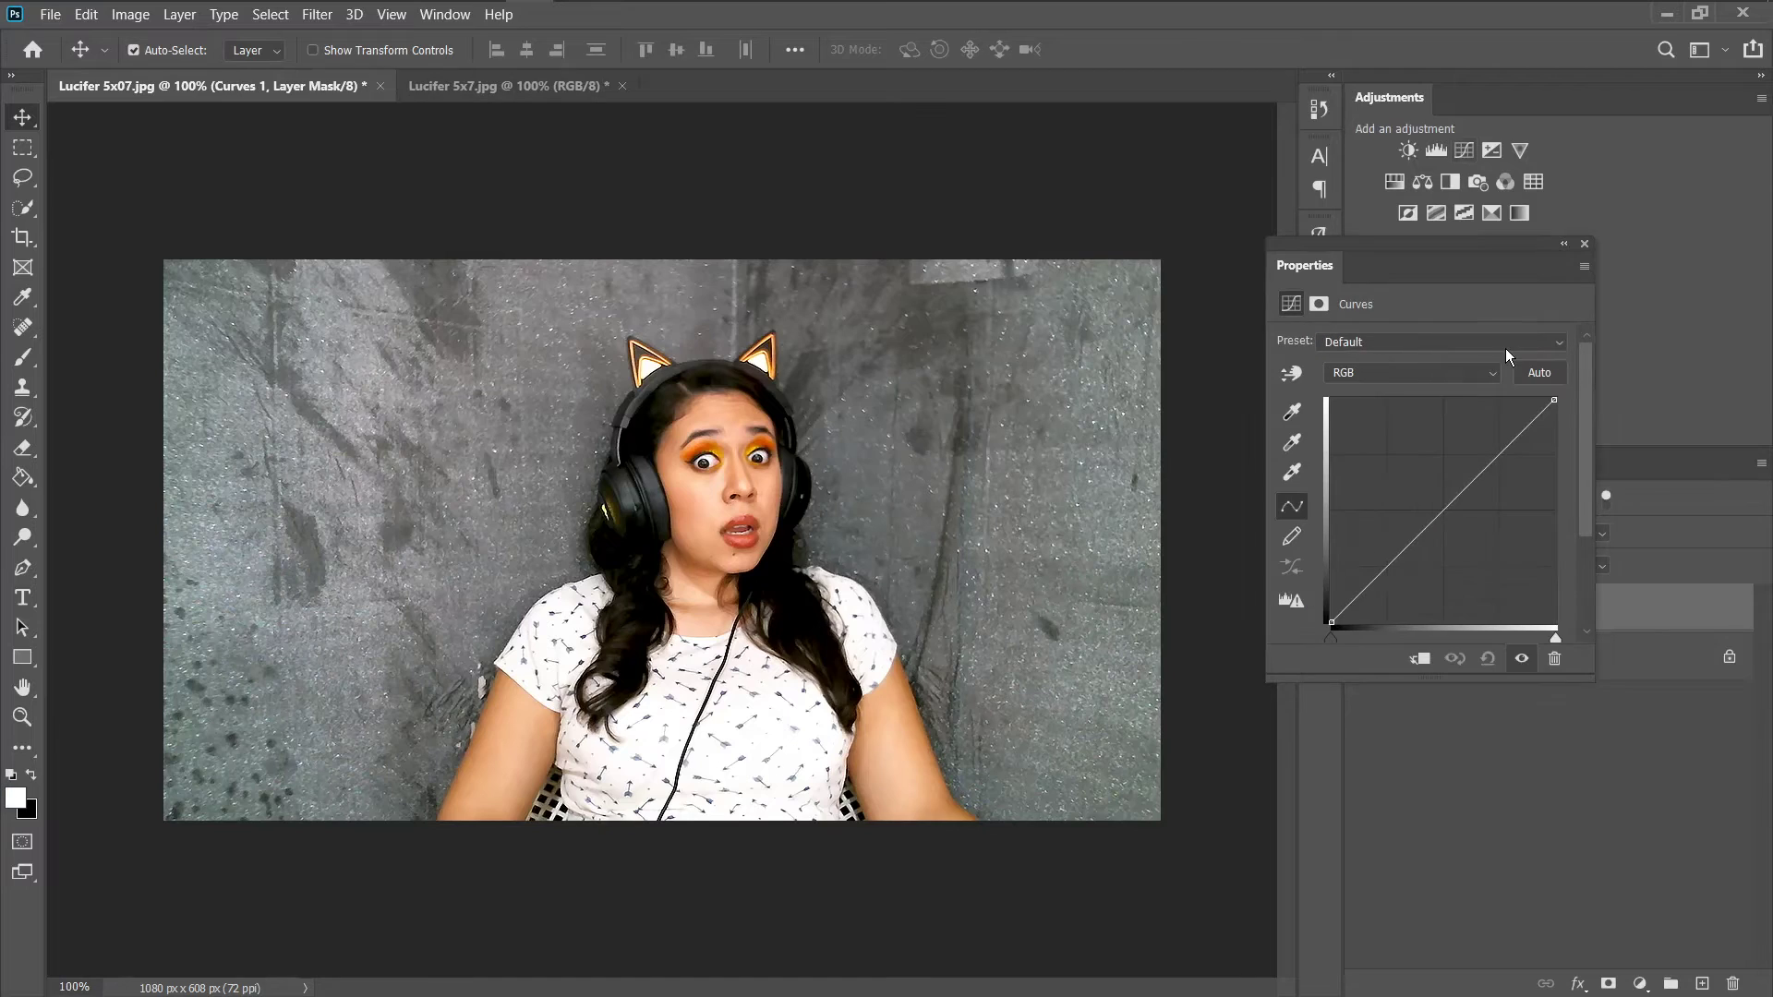
left_click(1532, 376)
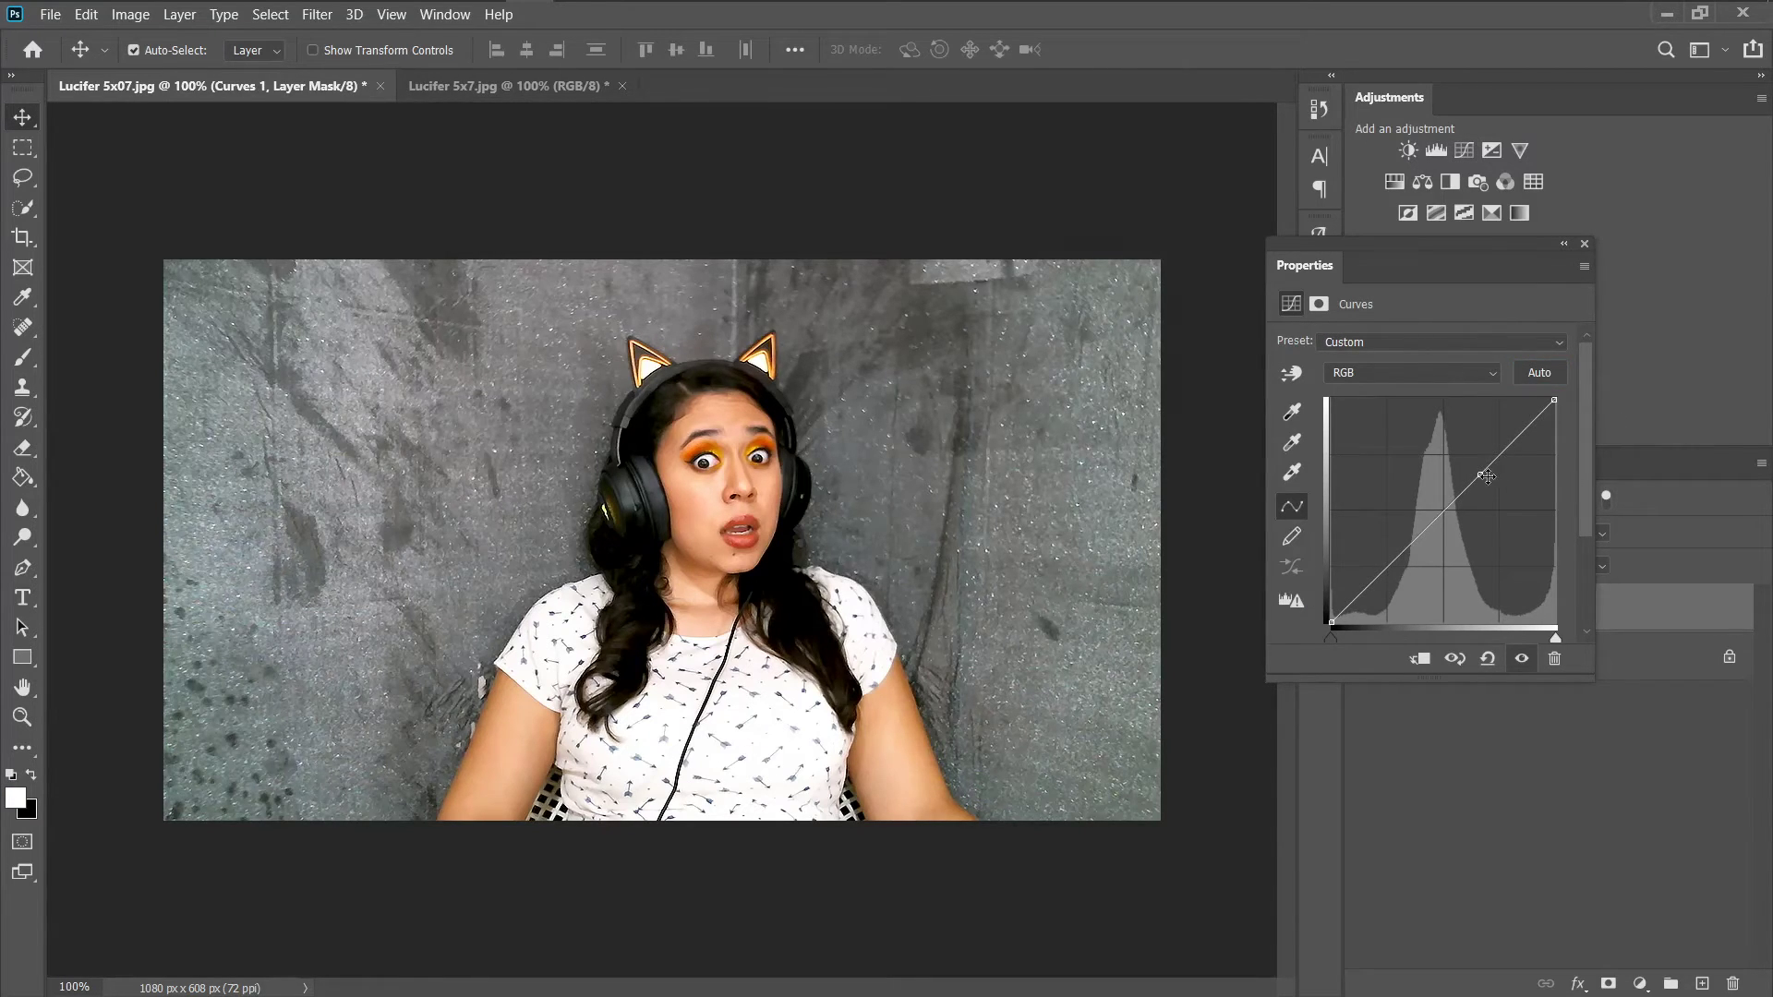
left_click(1519, 150)
left_click_drag(1422, 367, 1465, 368)
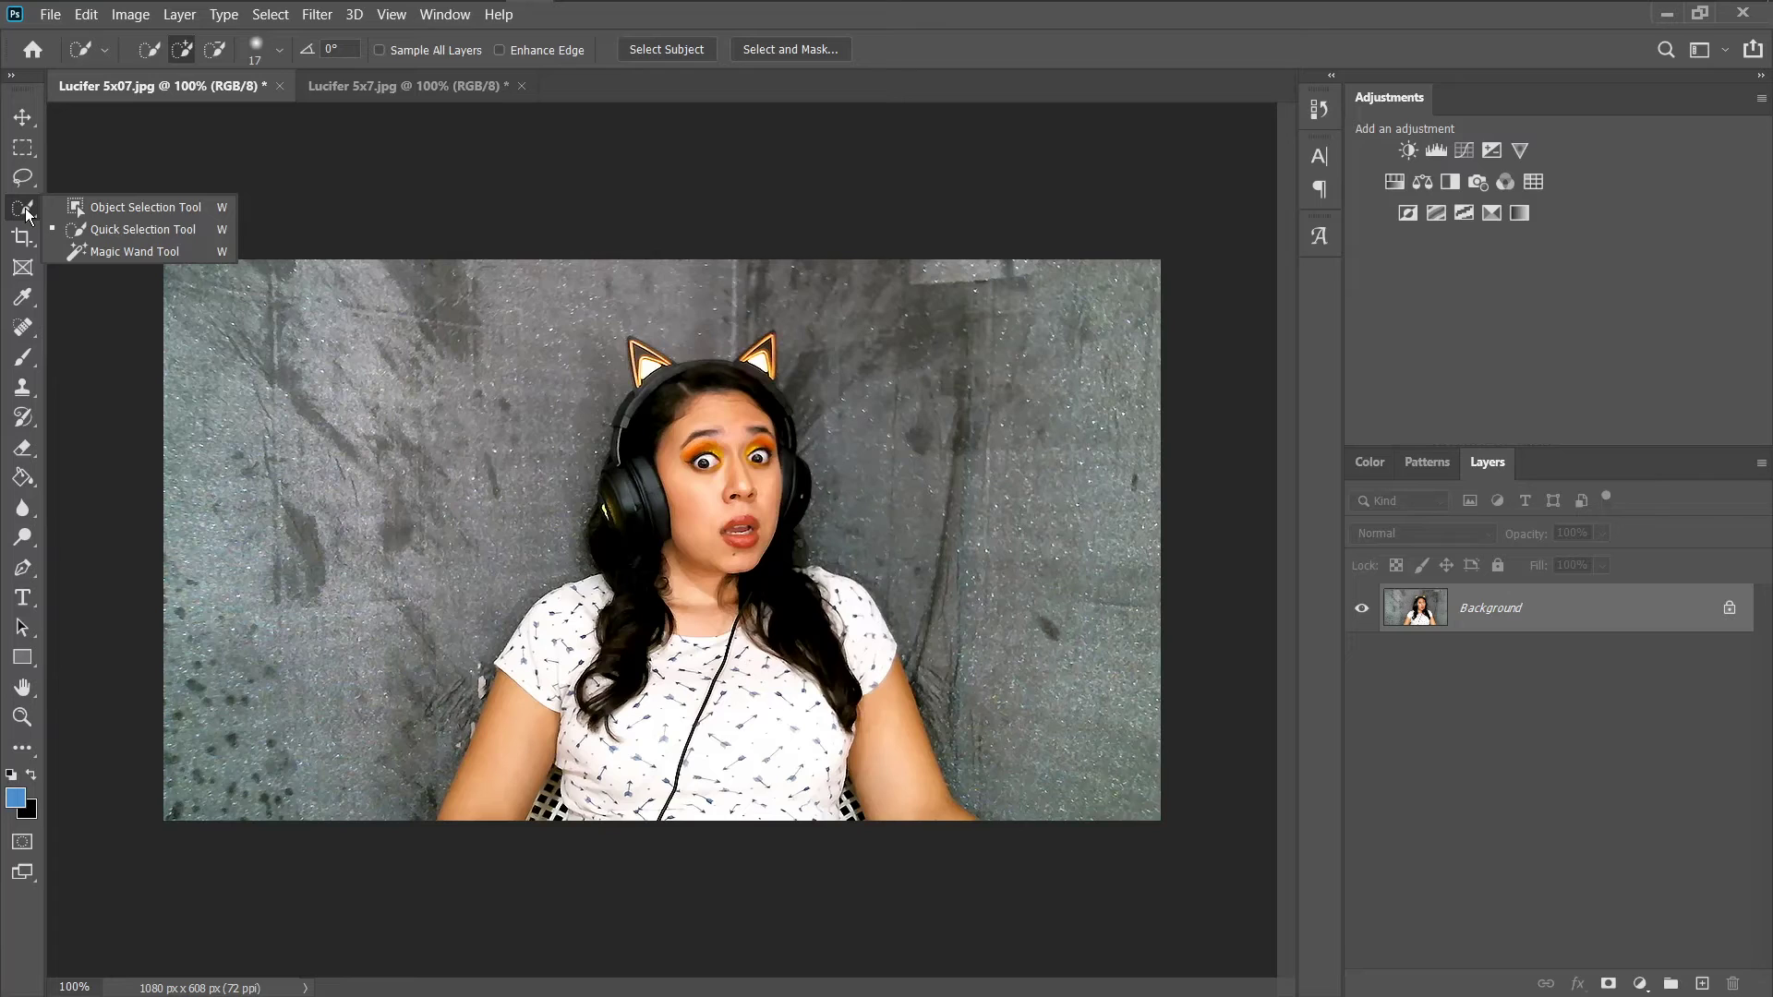
- Select the woman's shirt, arms, hair and face with the Quick Selection tool
left_click(720, 720)
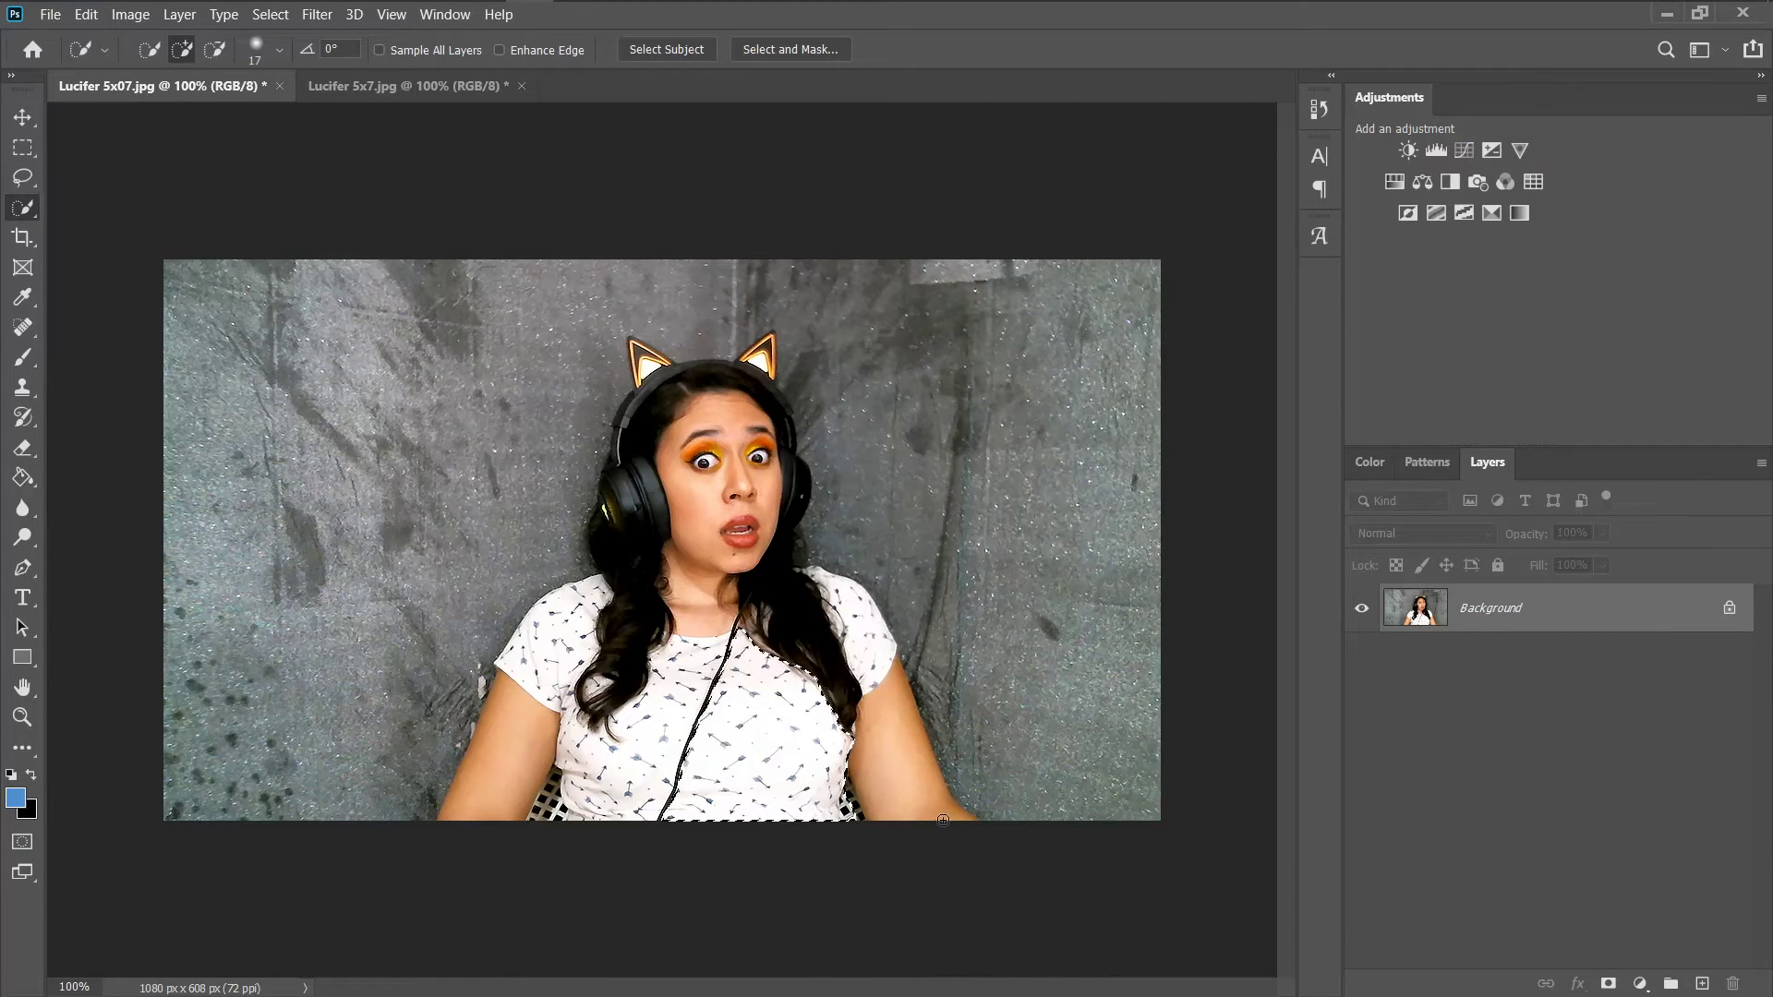
left_click_drag(942, 803, 876, 786)
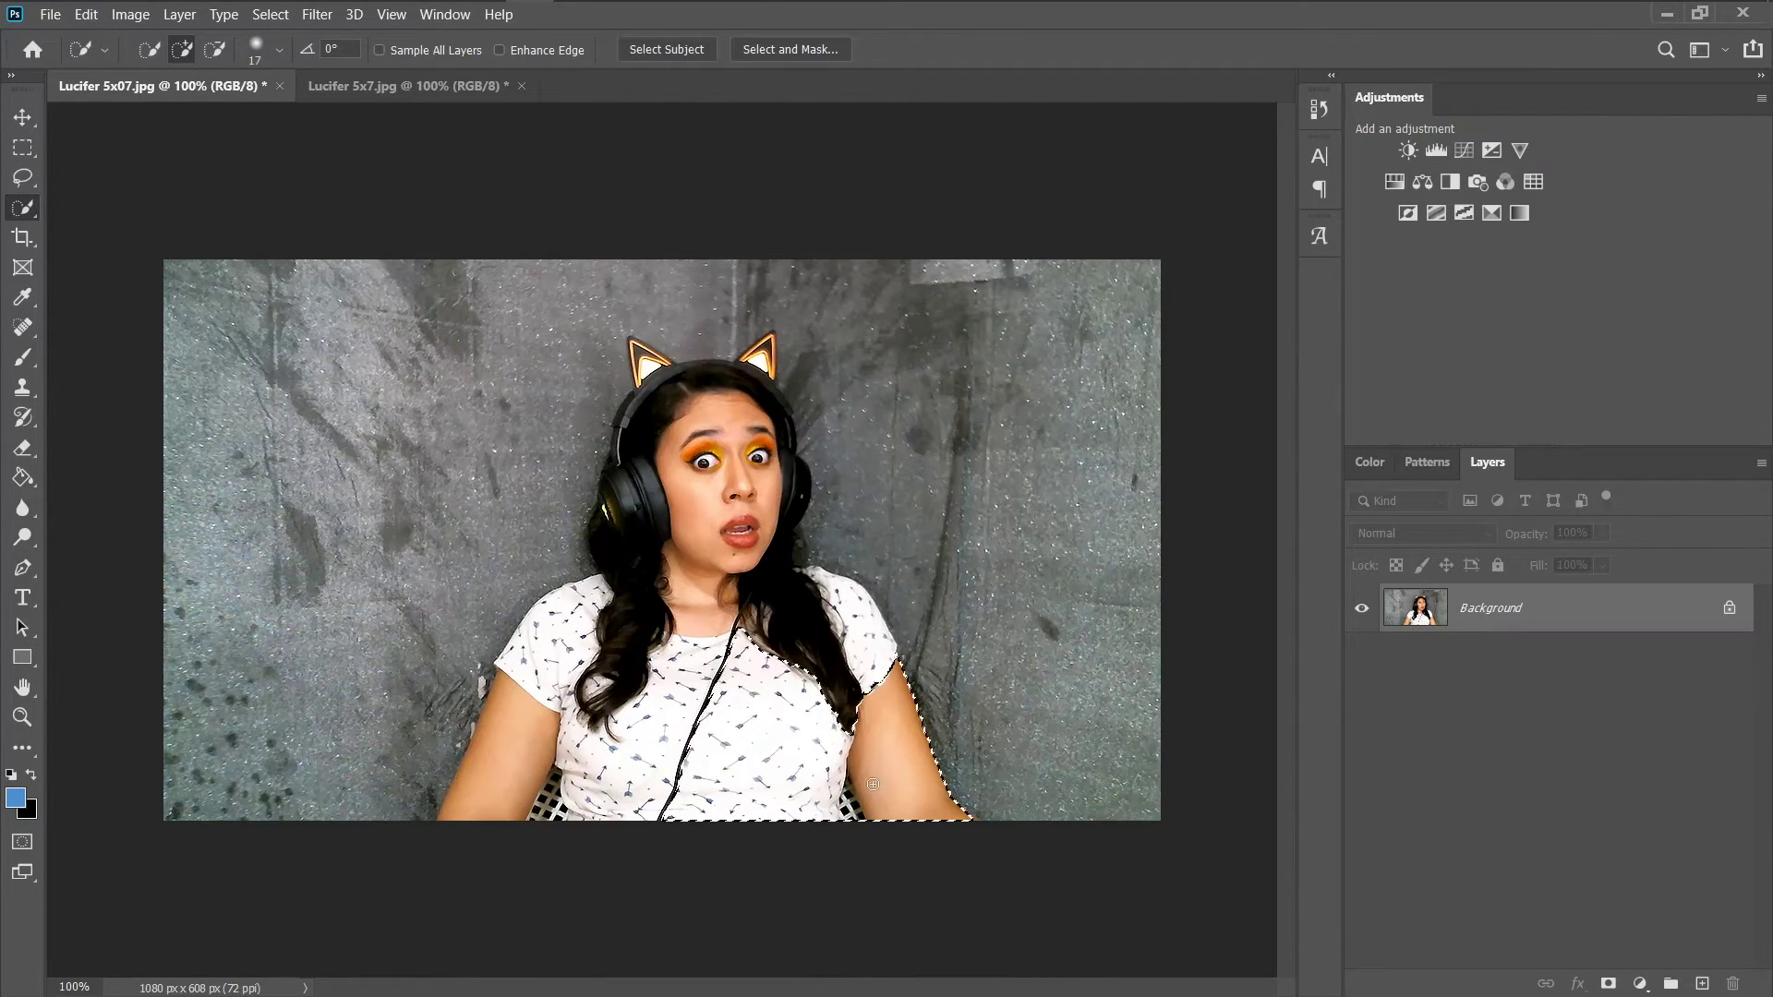
mouse_move(817, 698)
left_mouse_down()
mouse_move(781, 637)
mouse_move(822, 591)
mouse_move(868, 637)
left_mouse_up()
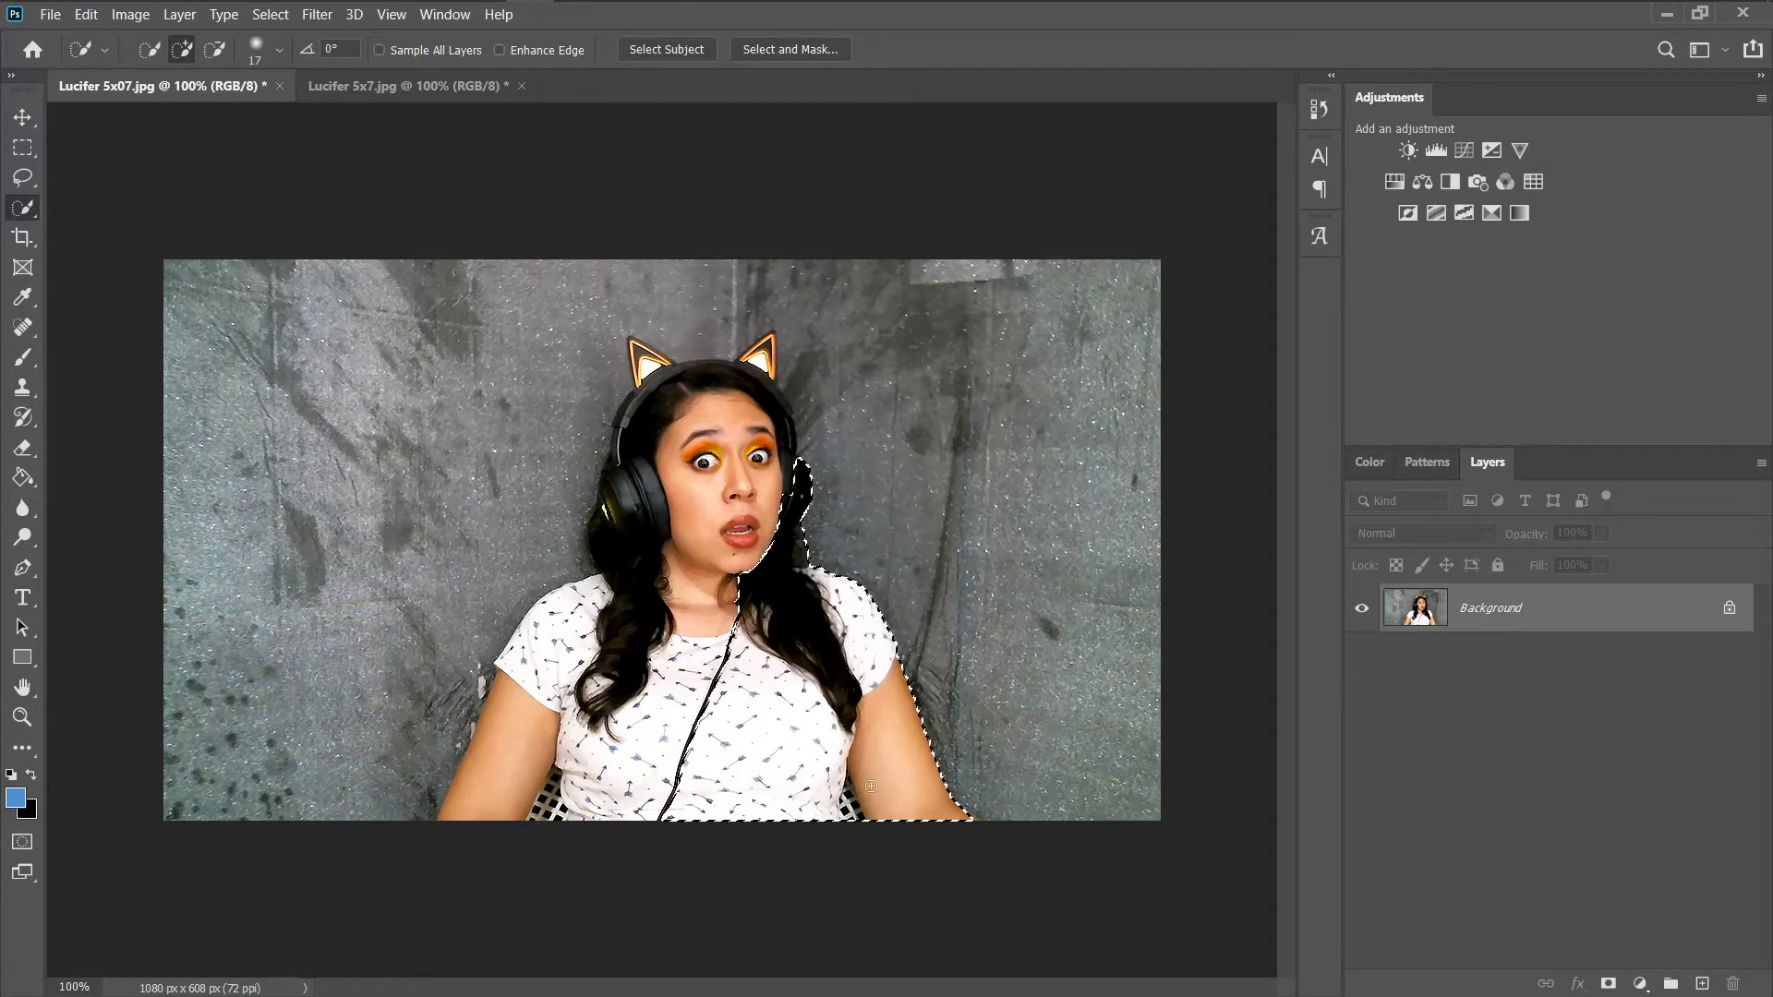
mouse_move(619, 734)
left_mouse_down()
mouse_move(658, 674)
mouse_move(643, 683)
mouse_move(641, 622)
mouse_move(670, 569)
mouse_move(683, 602)
mouse_move(719, 567)
mouse_move(709, 477)
mouse_move(692, 557)
left_mouse_up()
left_click_drag(544, 746, 528, 774)
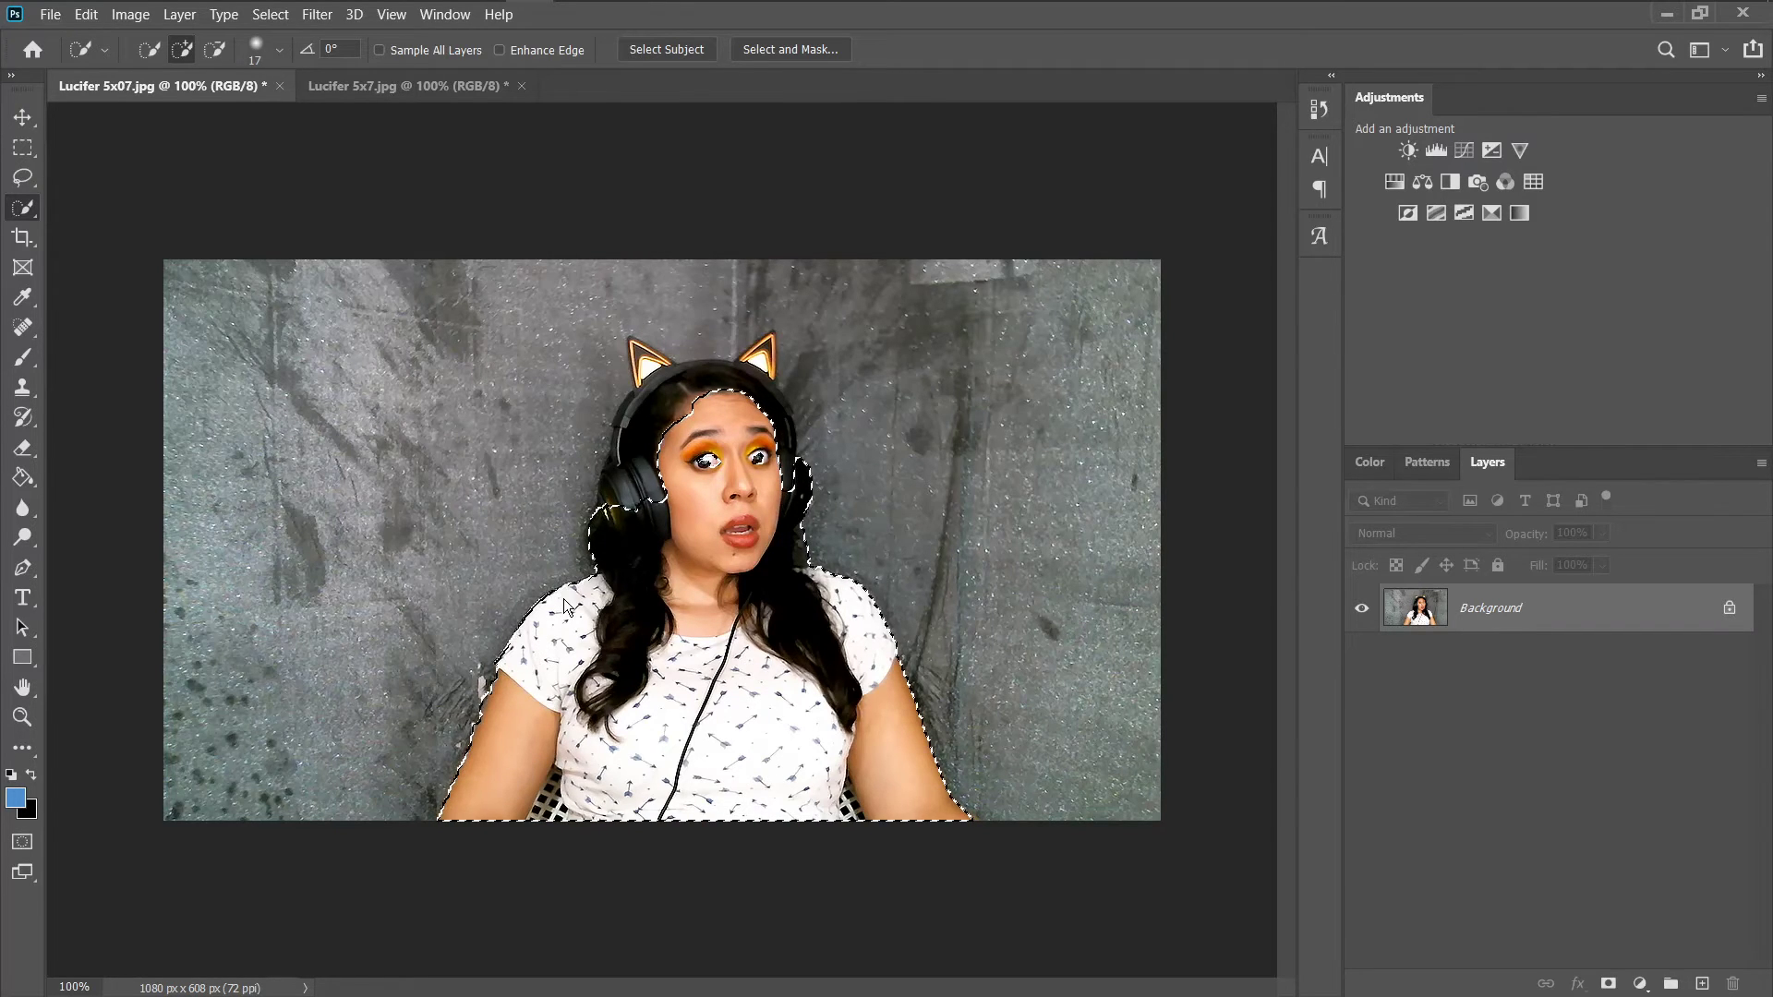
- Extend the quick selection over the top of the woman's head, the headphones and both cat ears, working at 200% zoom
left_click(75, 986)
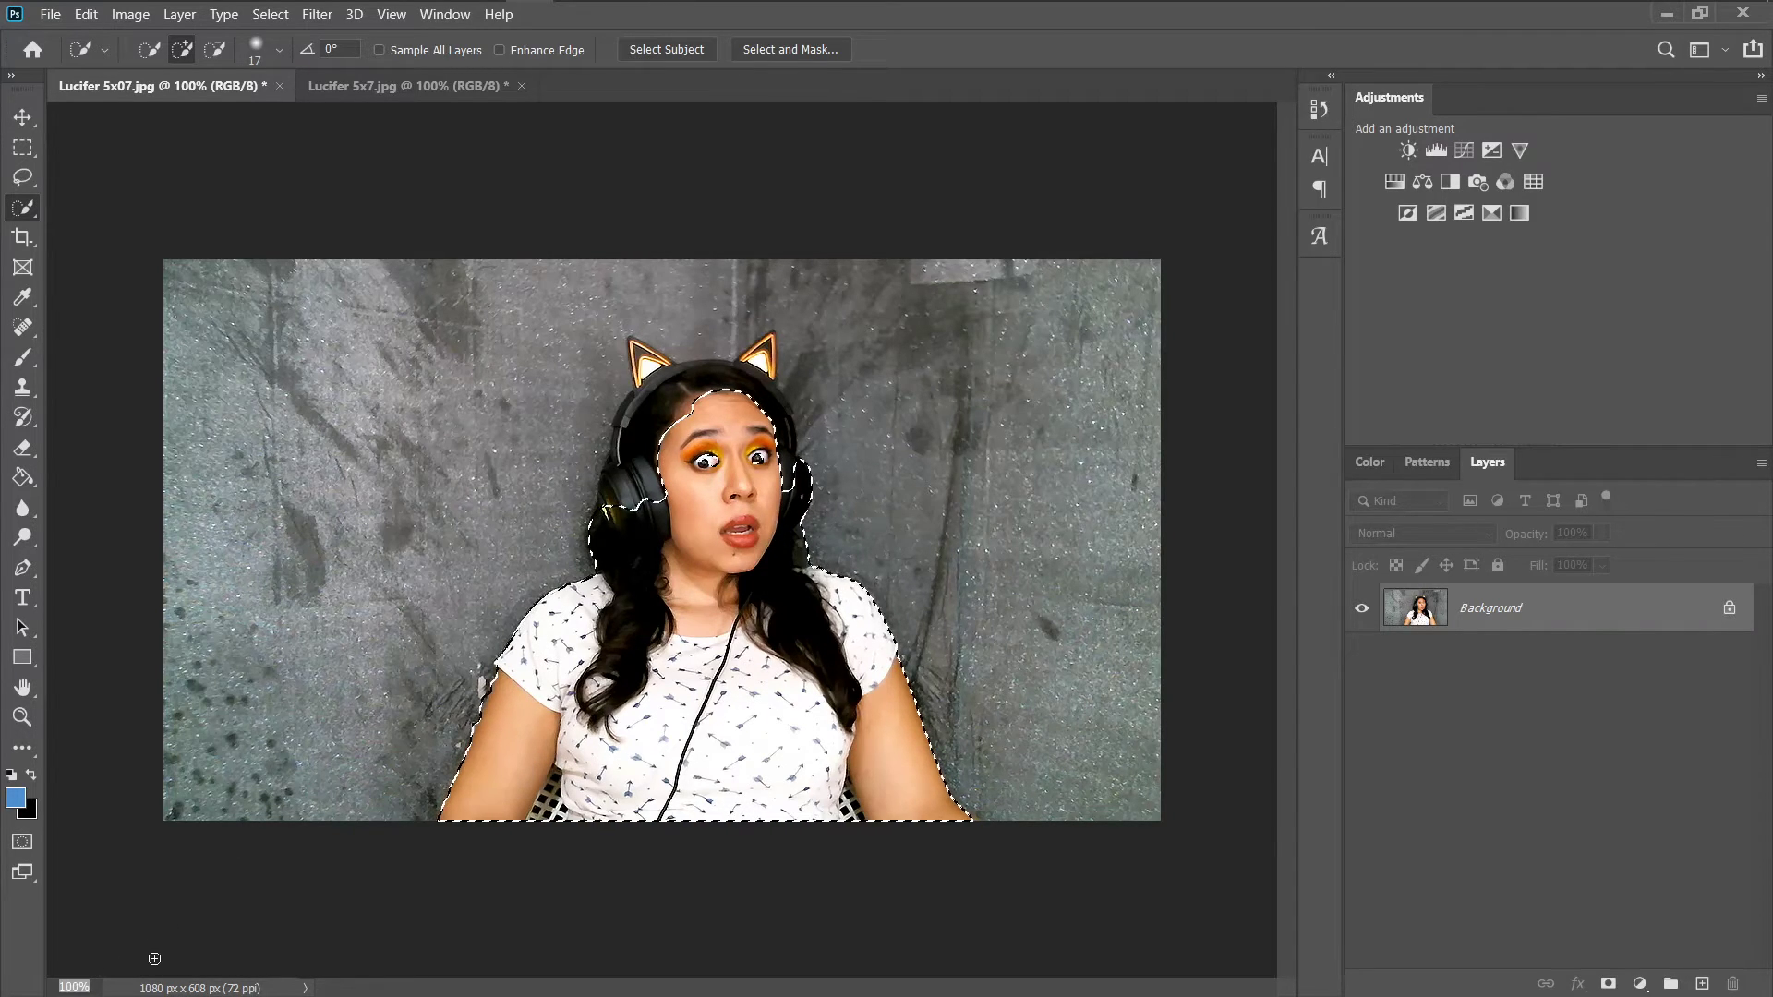
type("200")
key("Return")
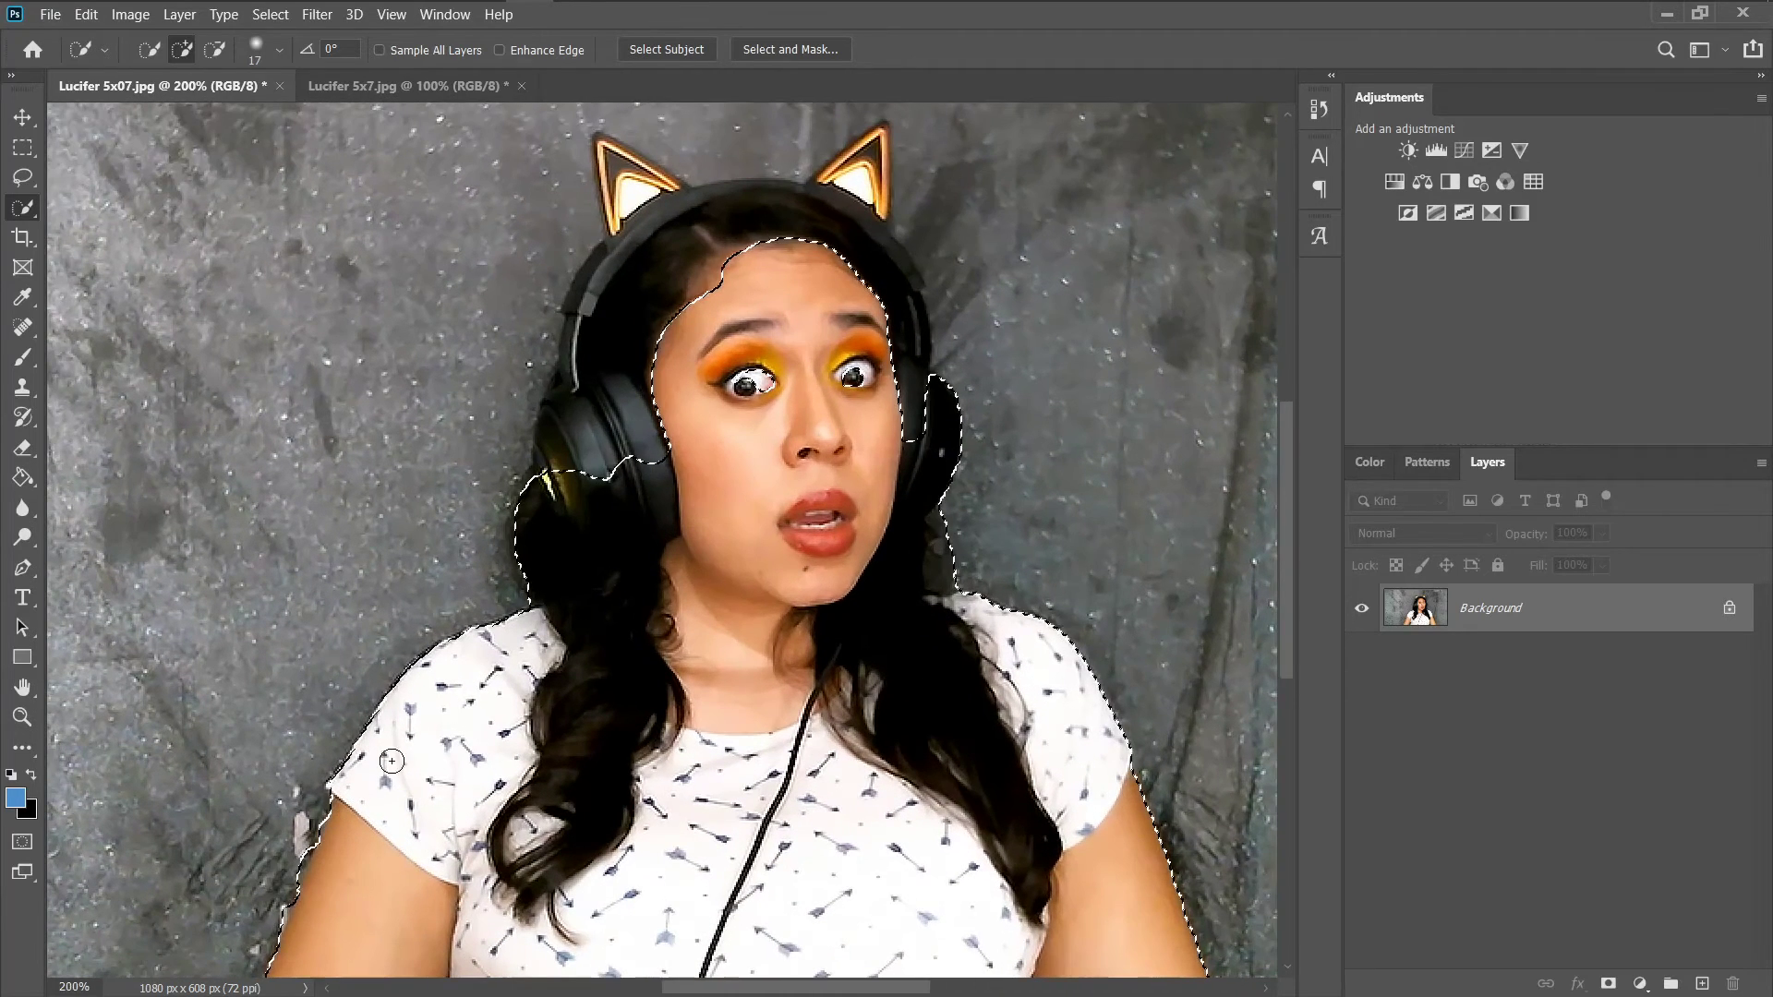
scroll(617, 491, "up", 1)
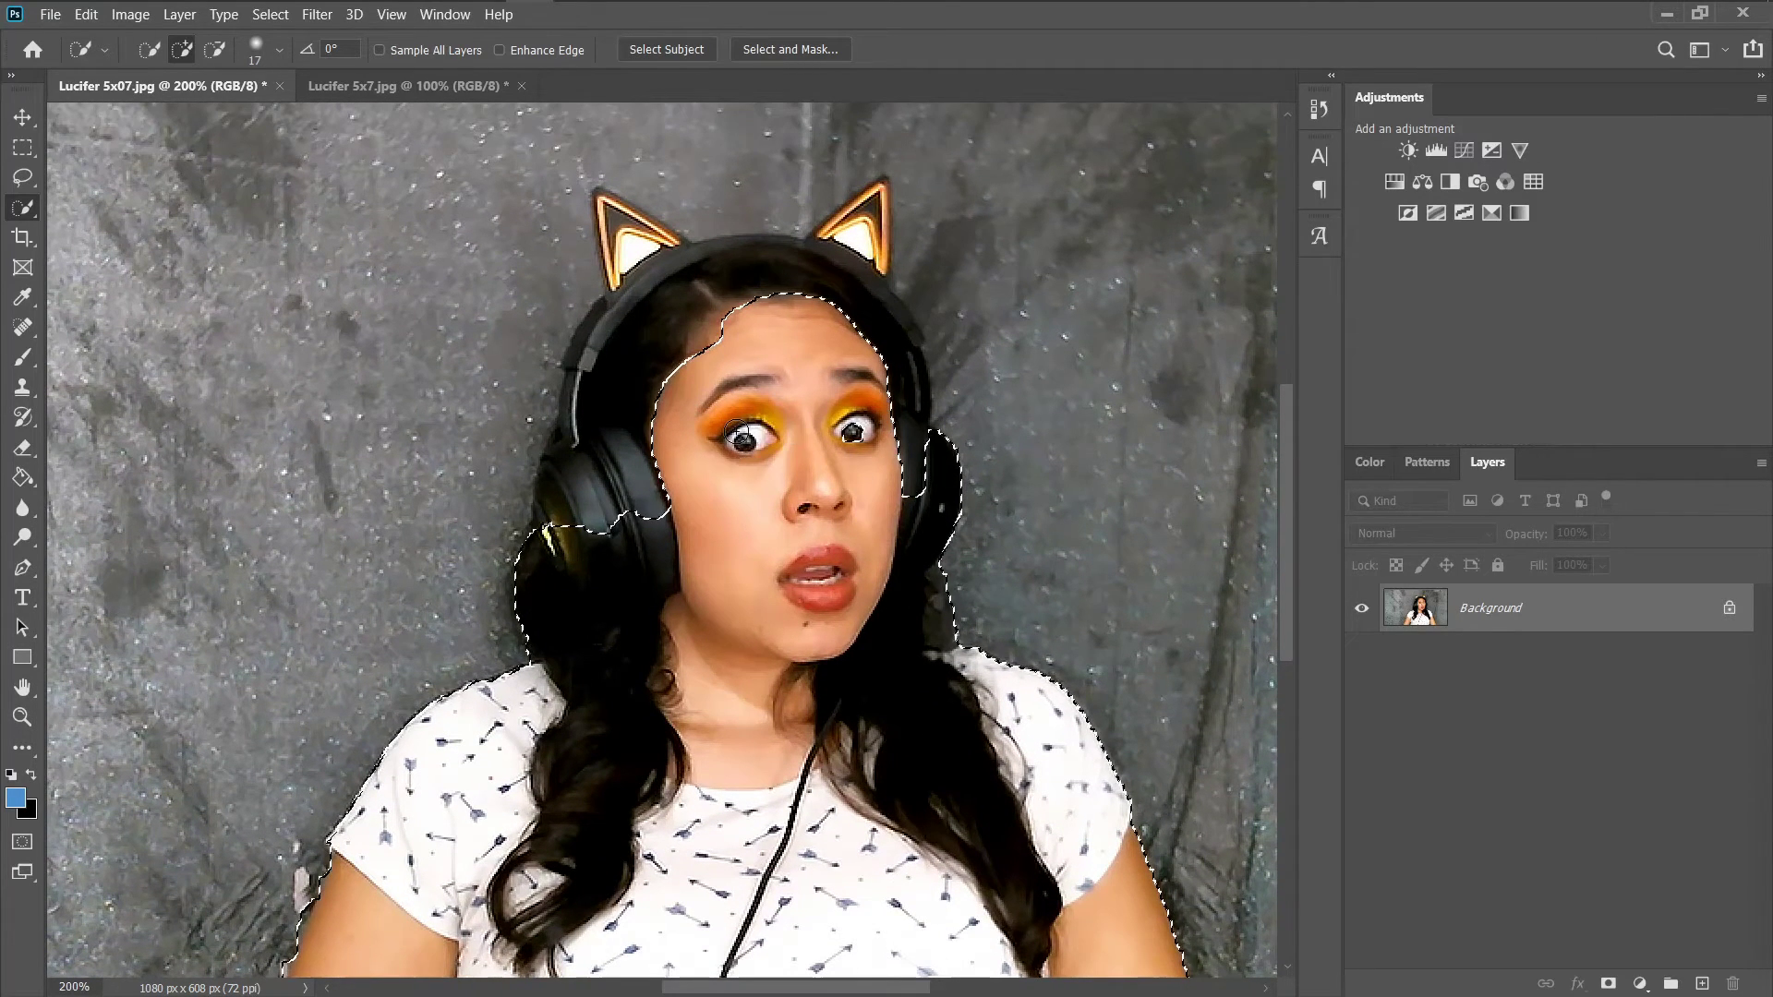
left_click_drag(868, 318, 683, 310)
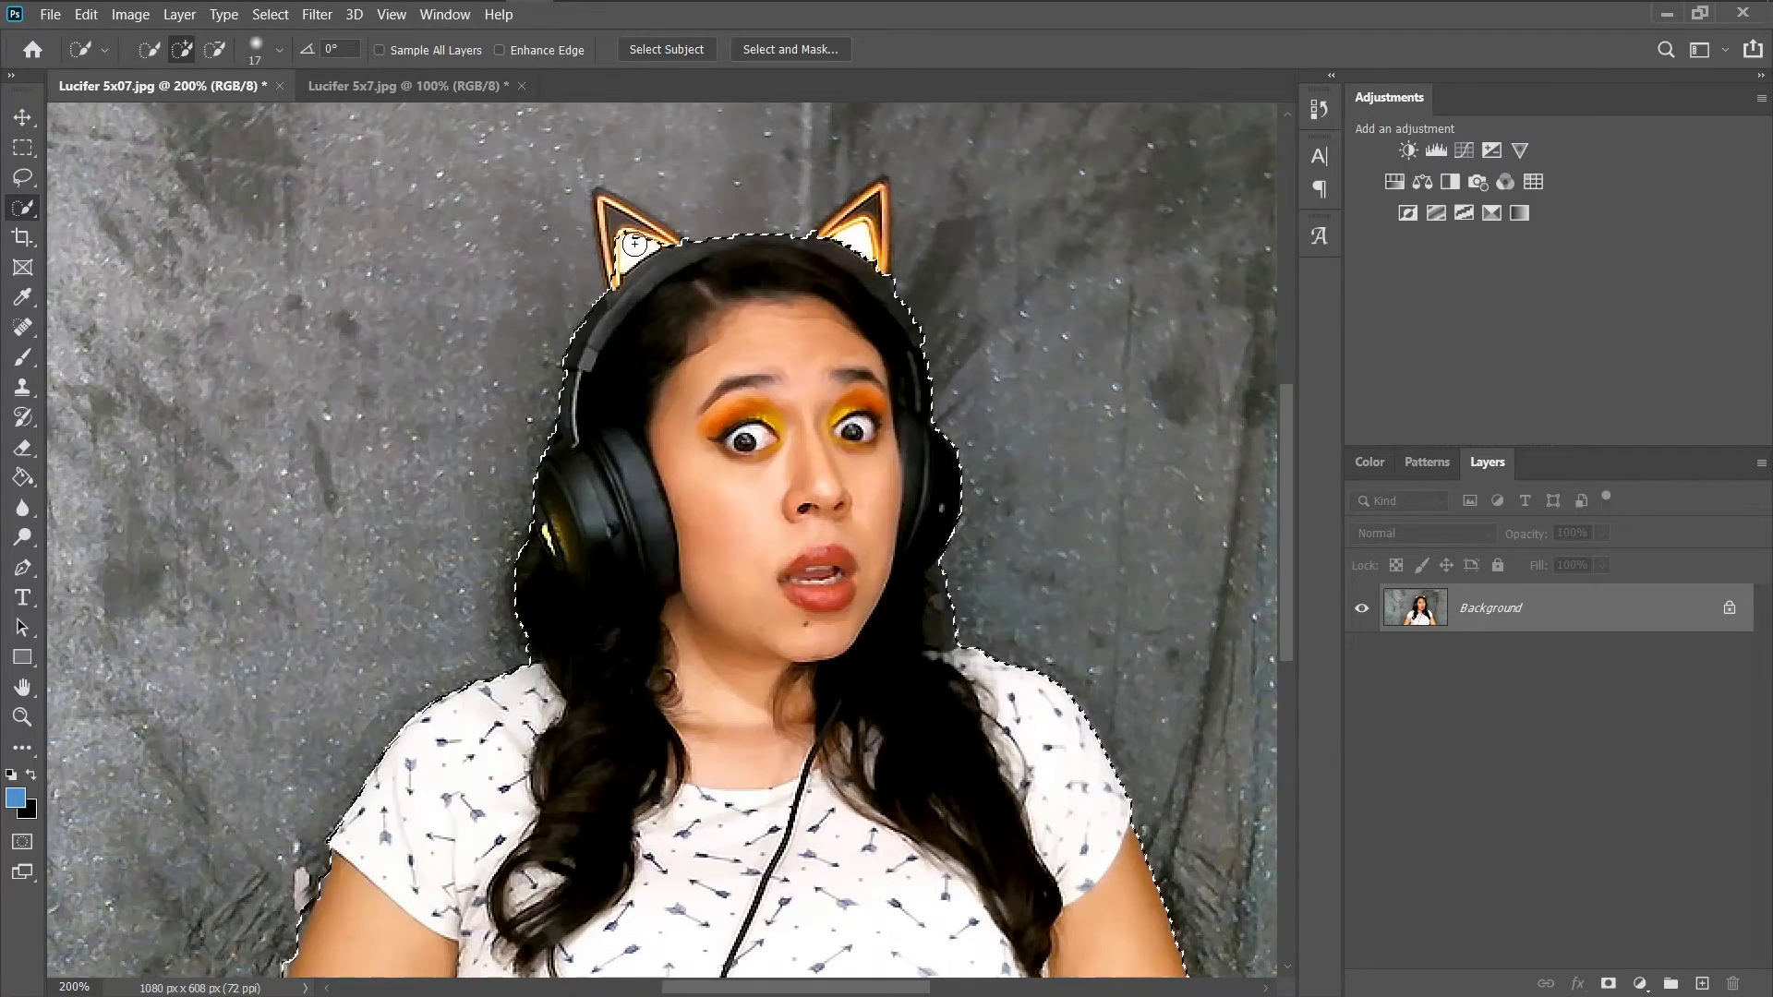
left_click_drag(613, 225, 609, 217)
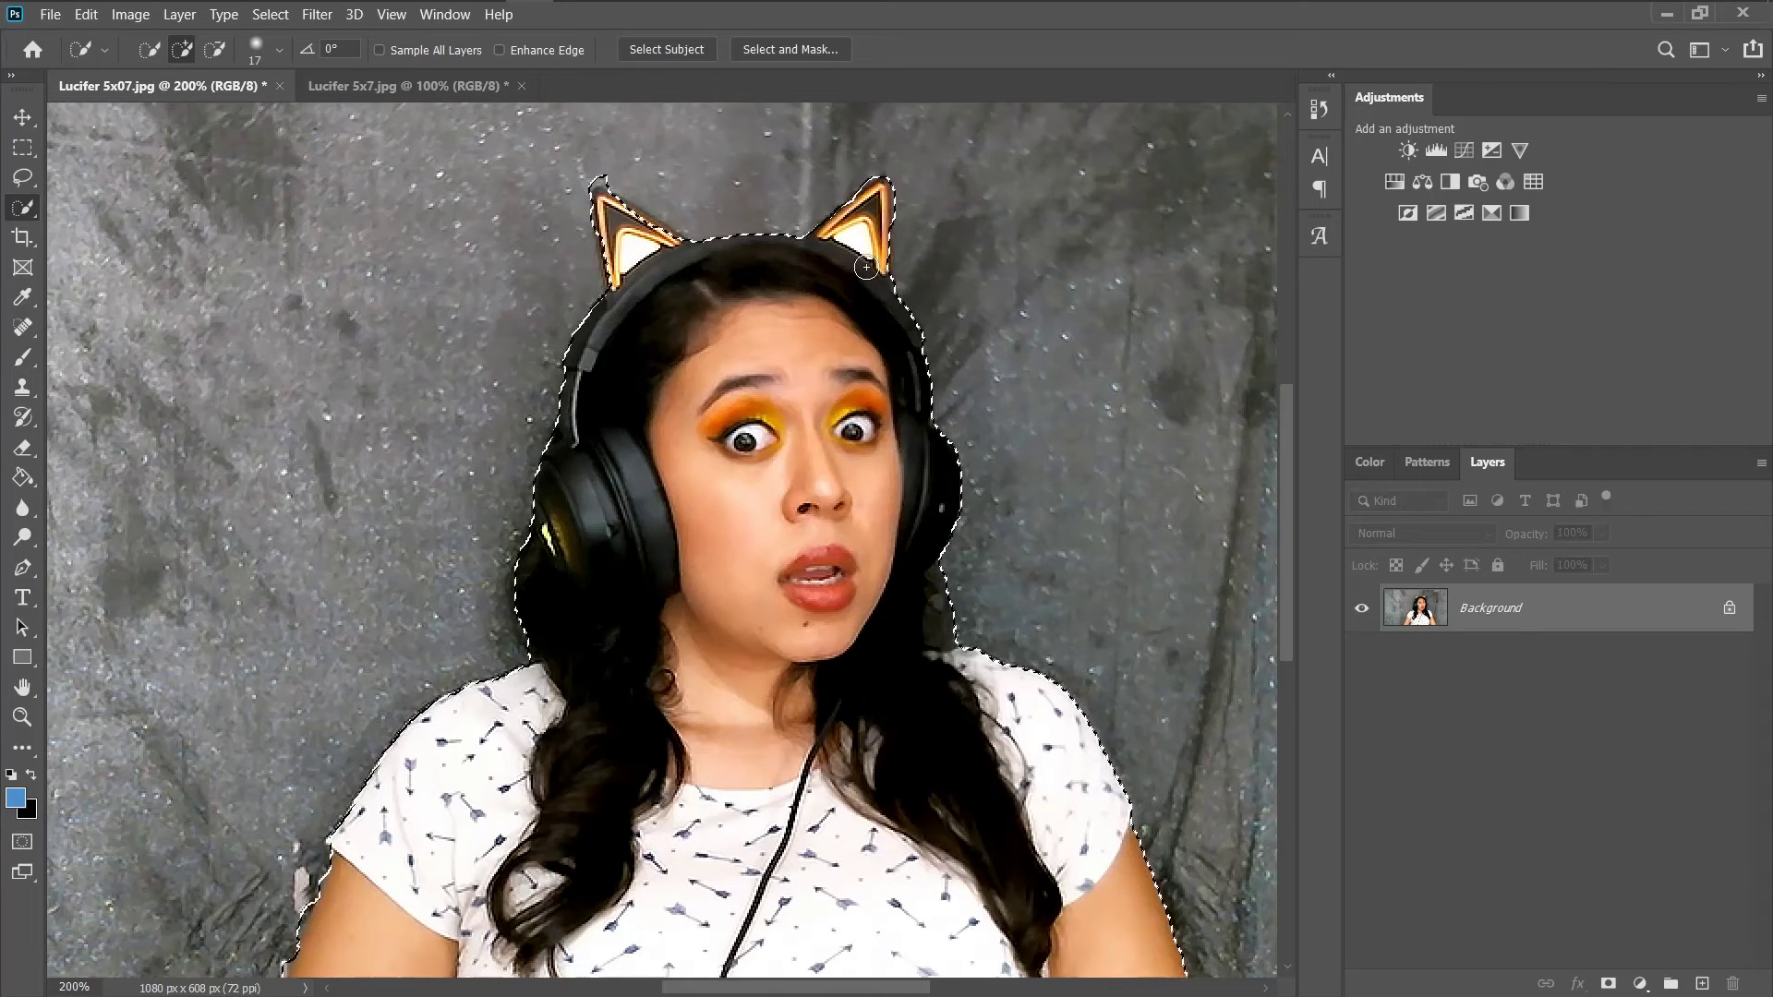
- Check the selection outline around the whole figure and subtract stray background beside the arm
scroll(750, 384, "down", 2)
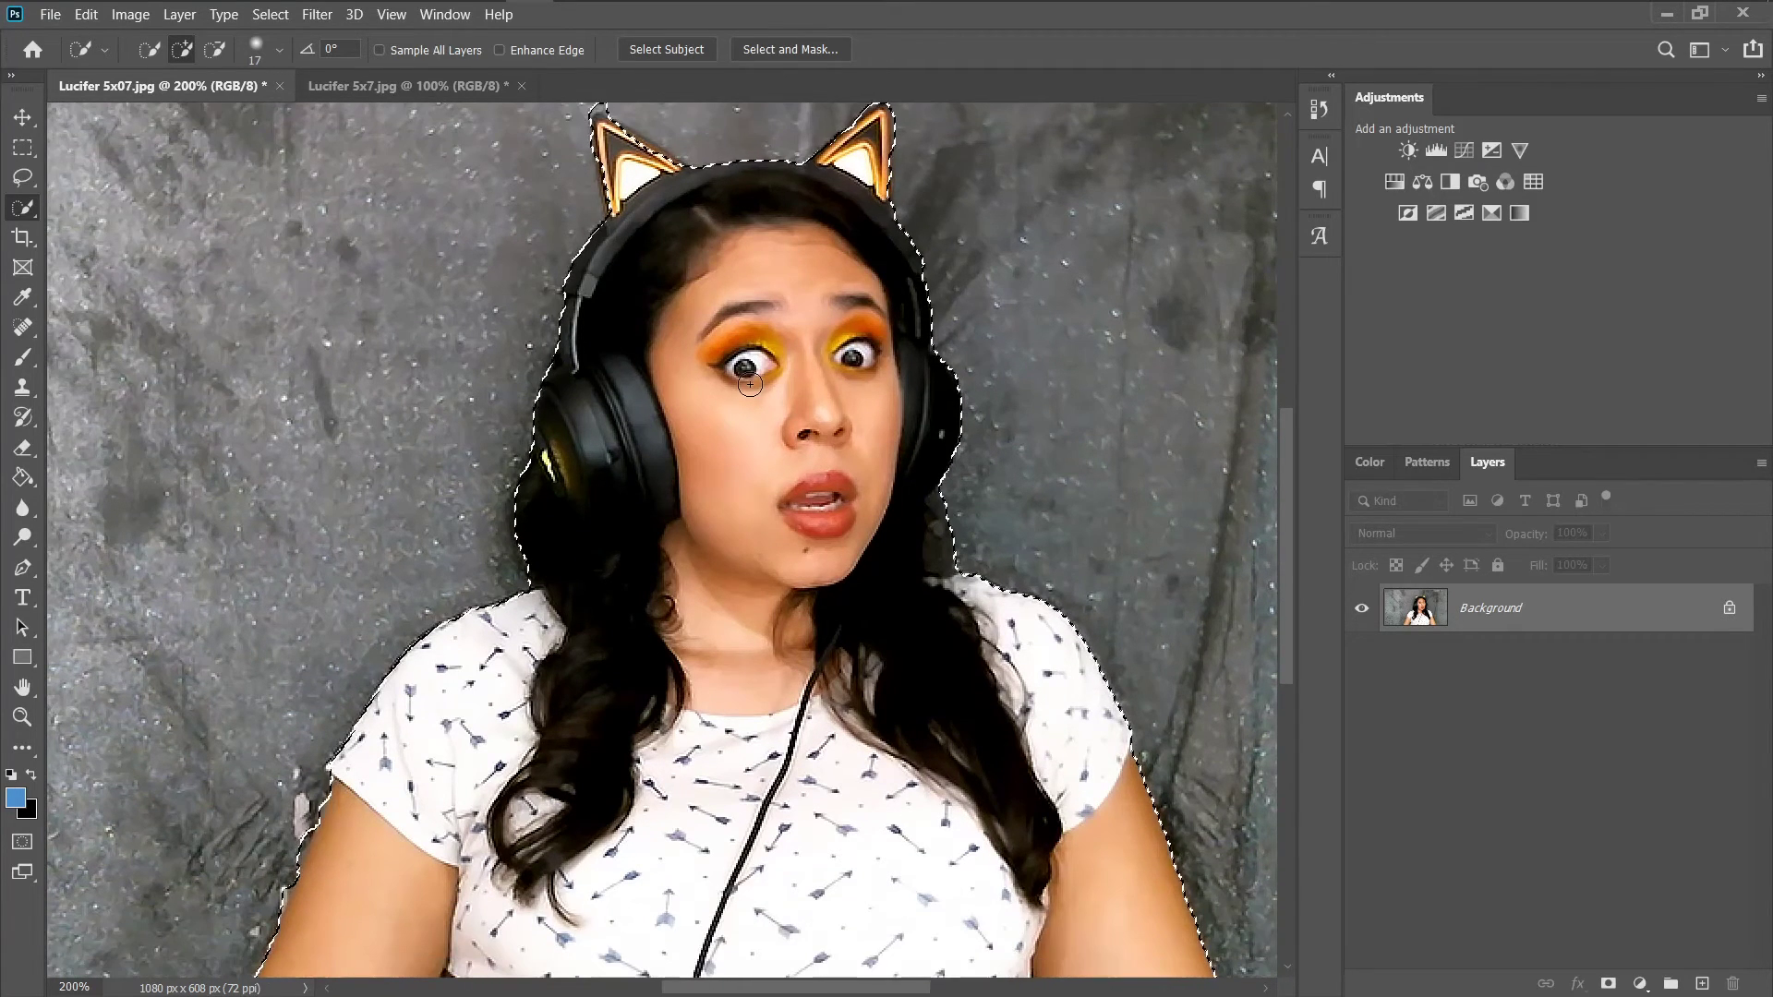
scroll(750, 385, "down", 6)
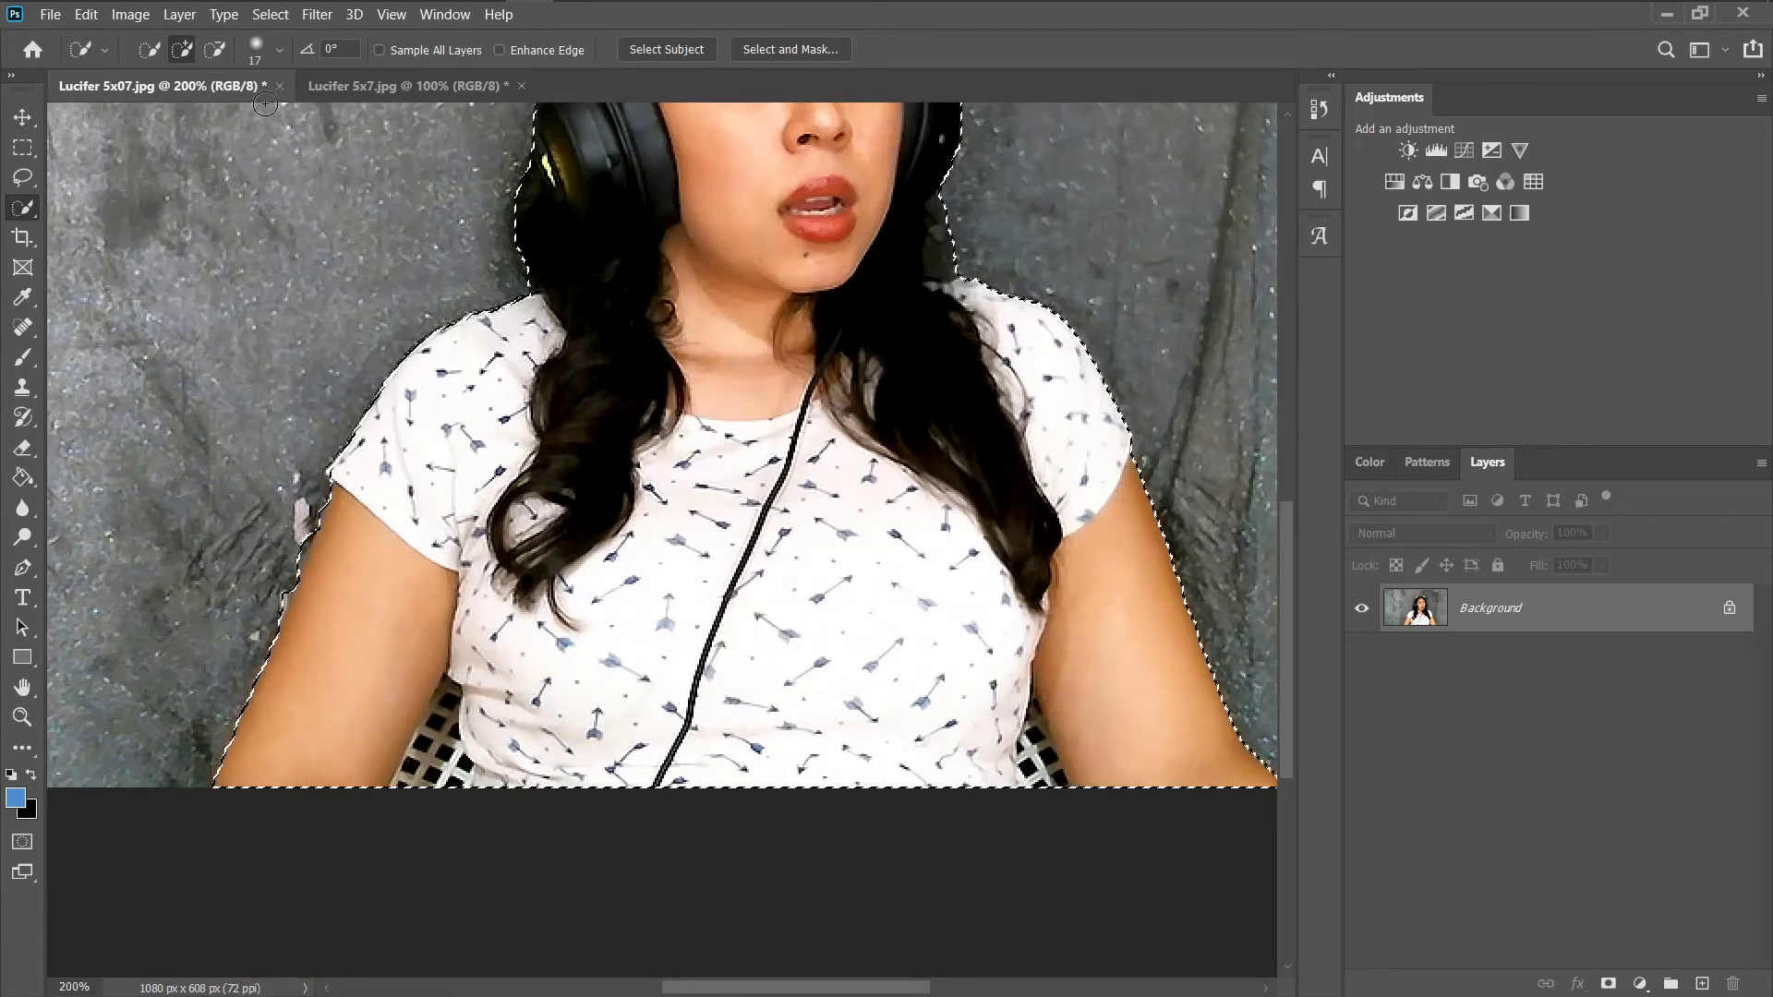
left_click(215, 49)
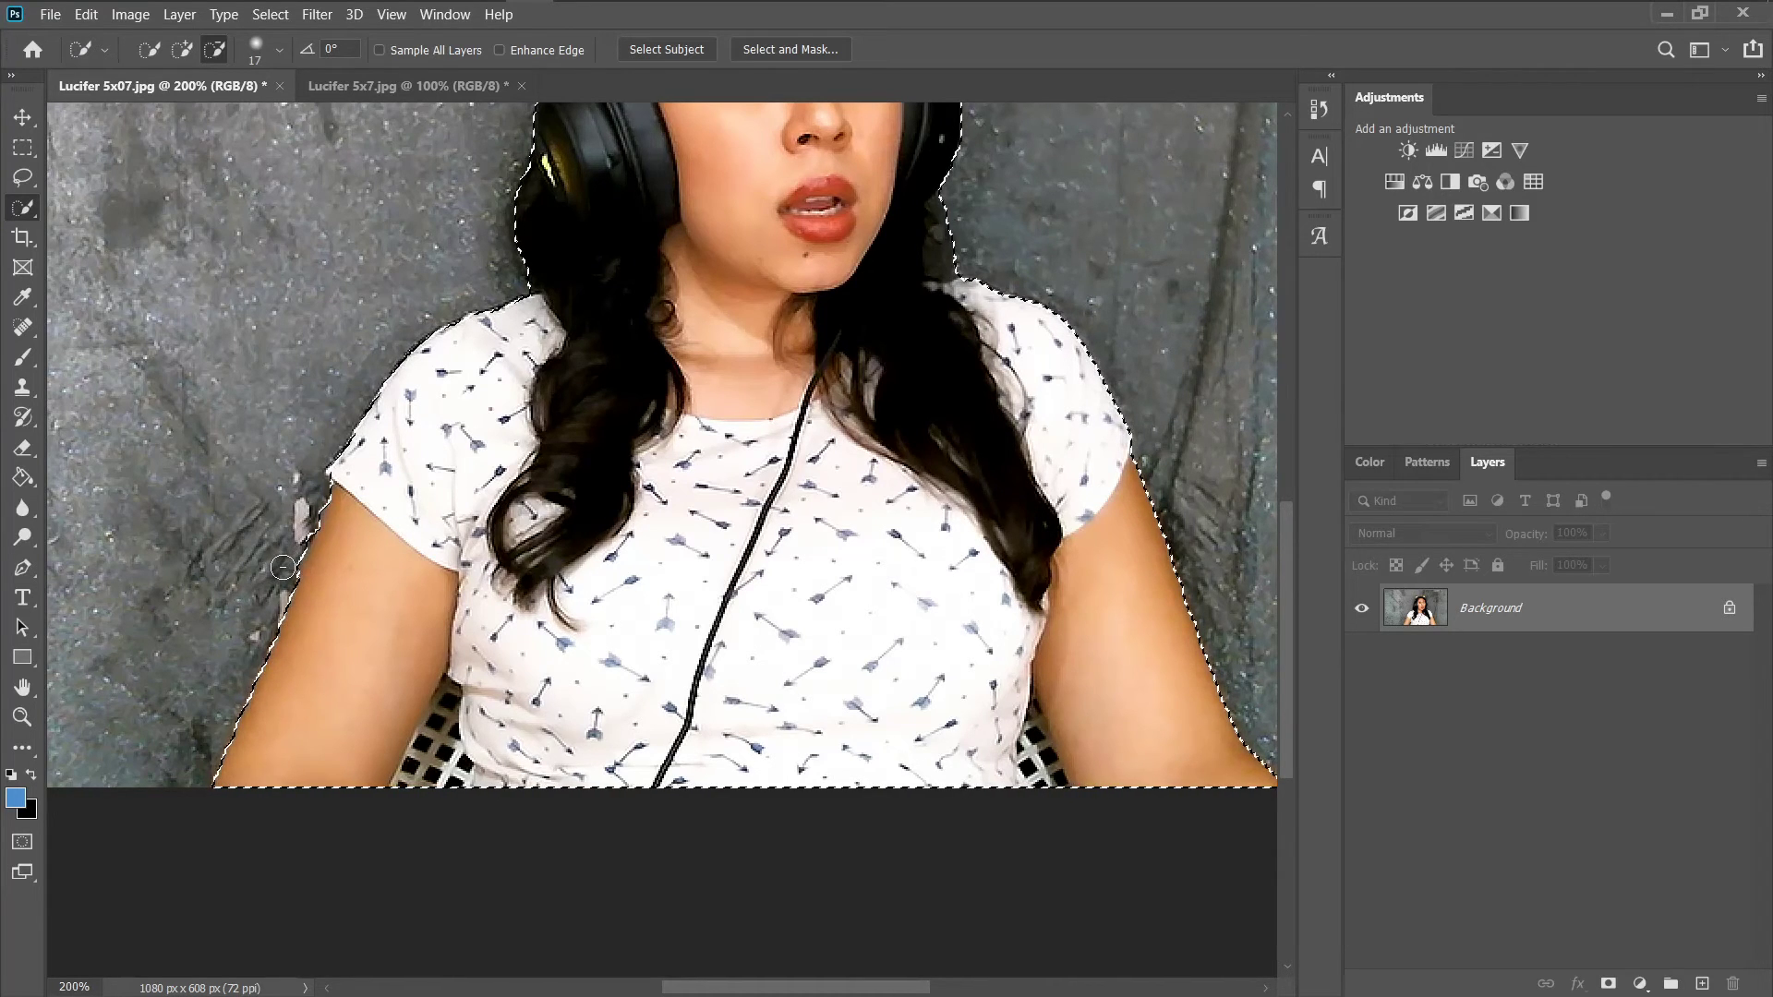
scroll(283, 567, "up", 2)
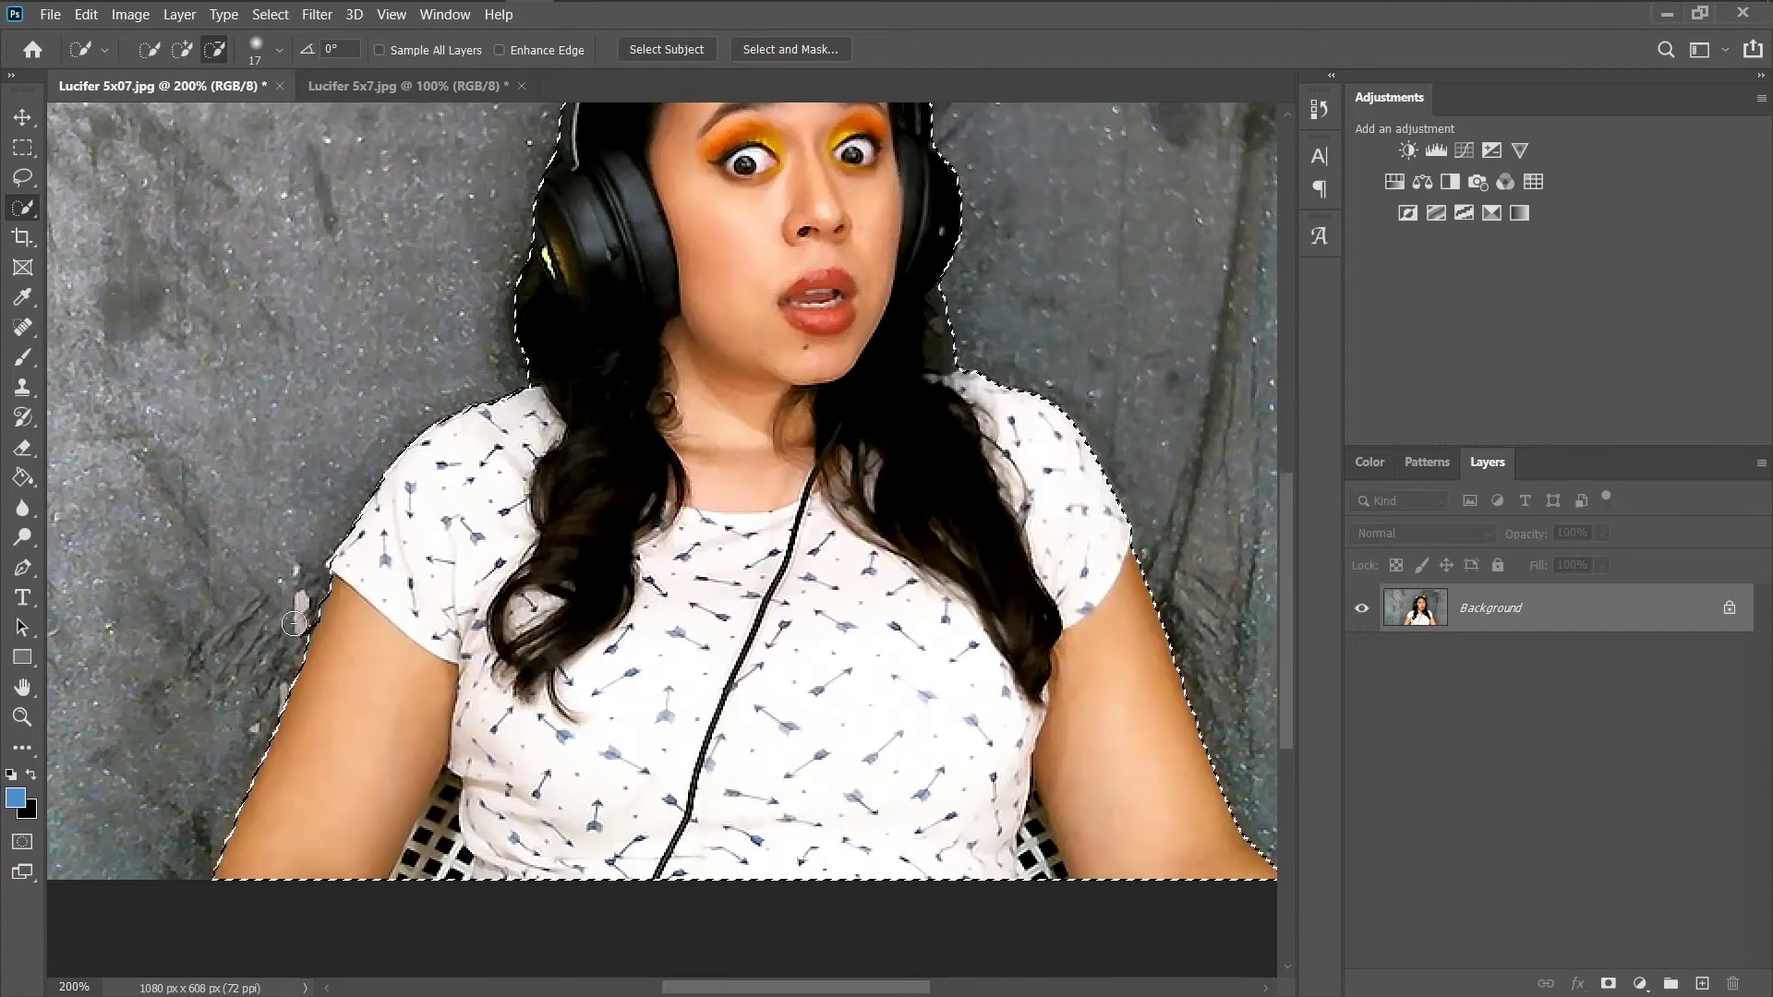
scroll(617, 164, "up", 7)
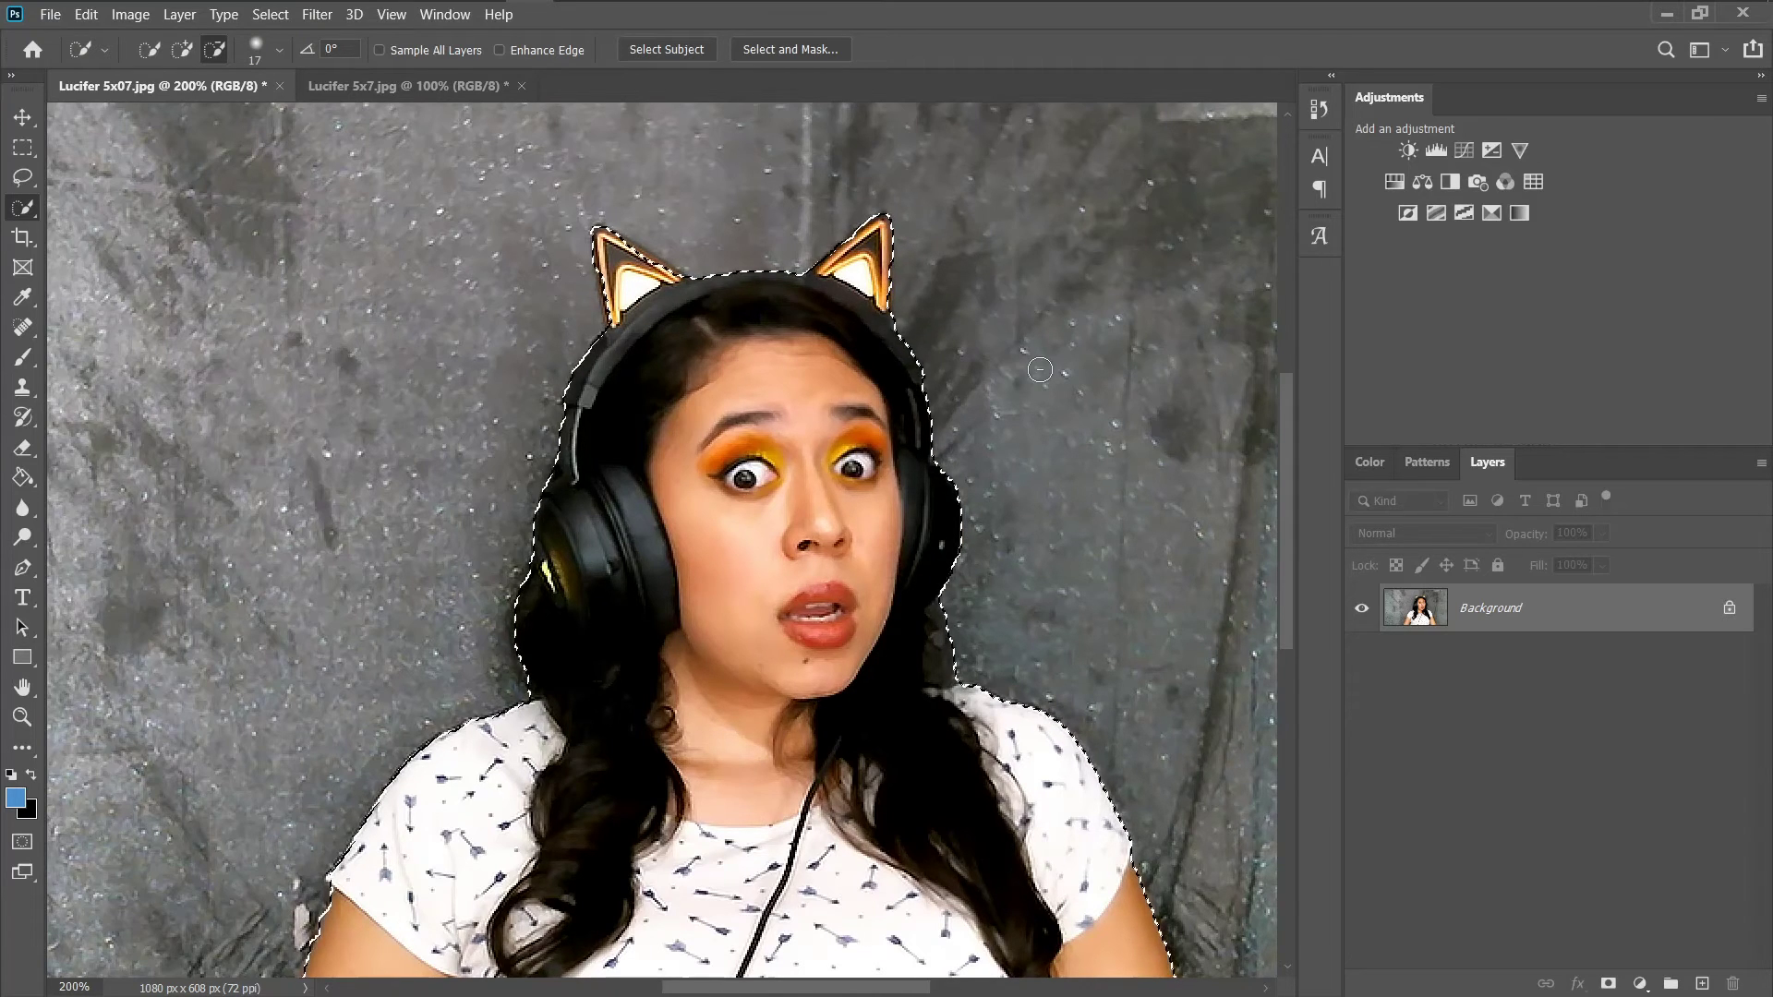
scroll(1040, 370, "up", 1)
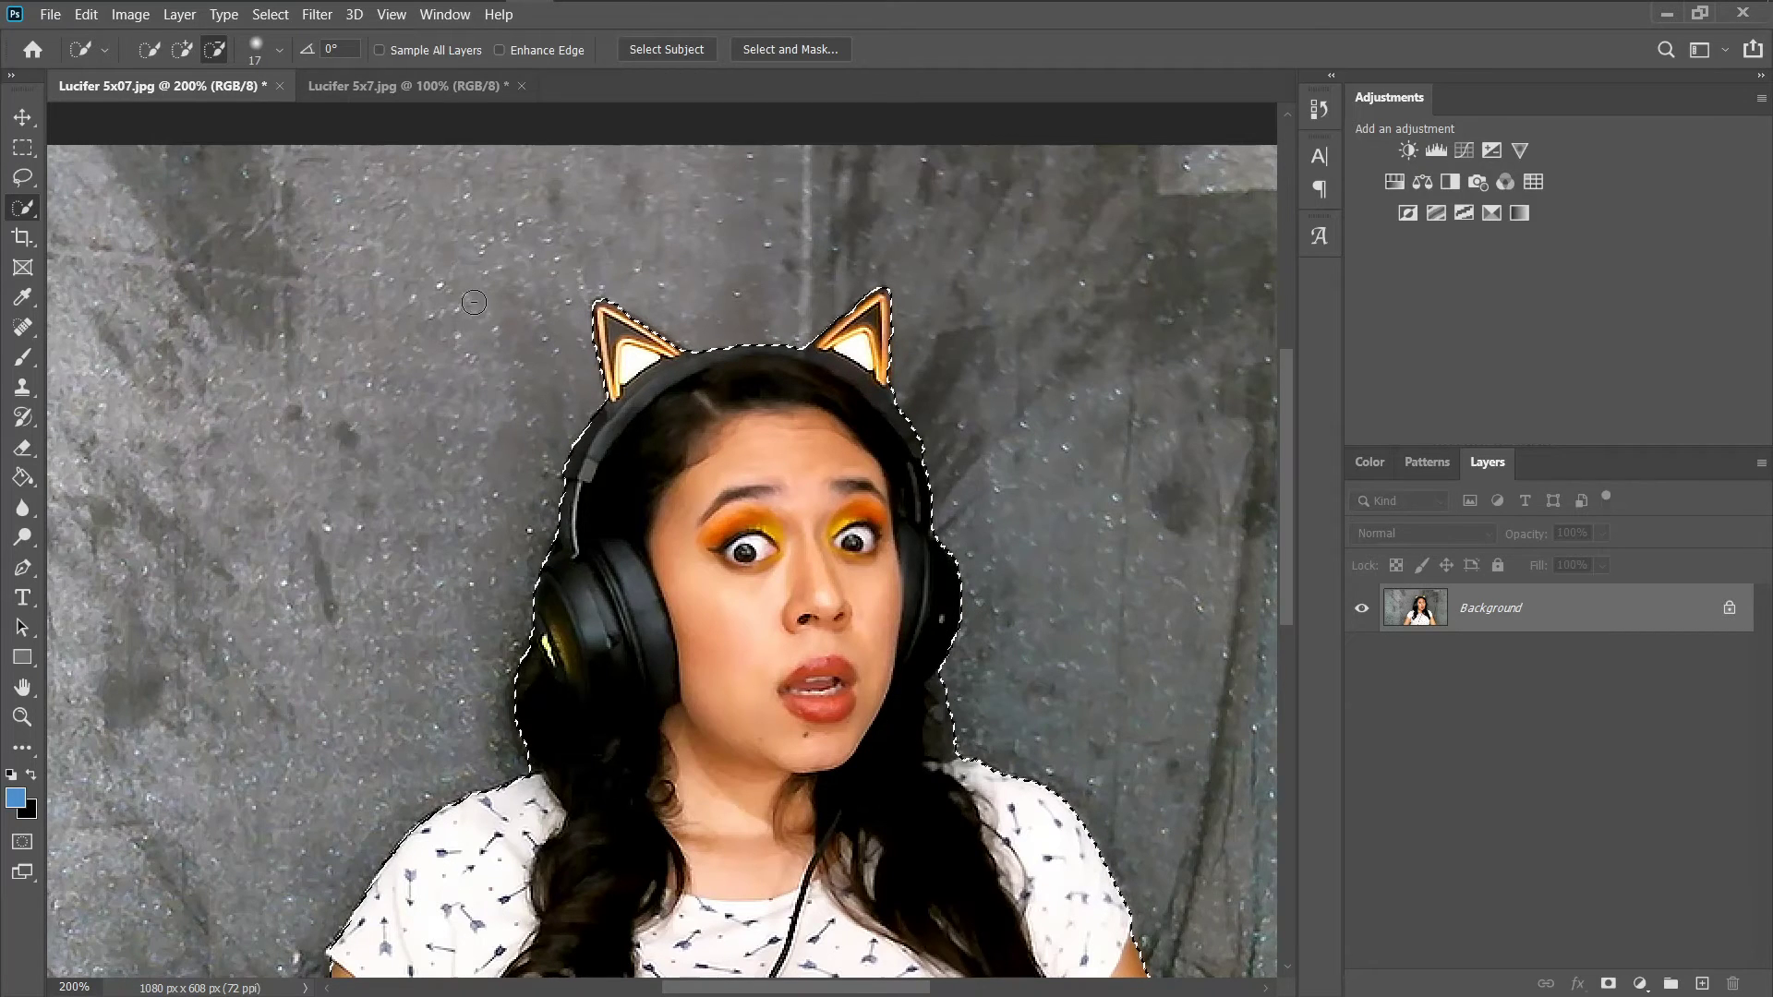
- Output the selected woman to a new layer through Select and Mask with Smooth 12 and Contrast 18%
left_click(768, 51)
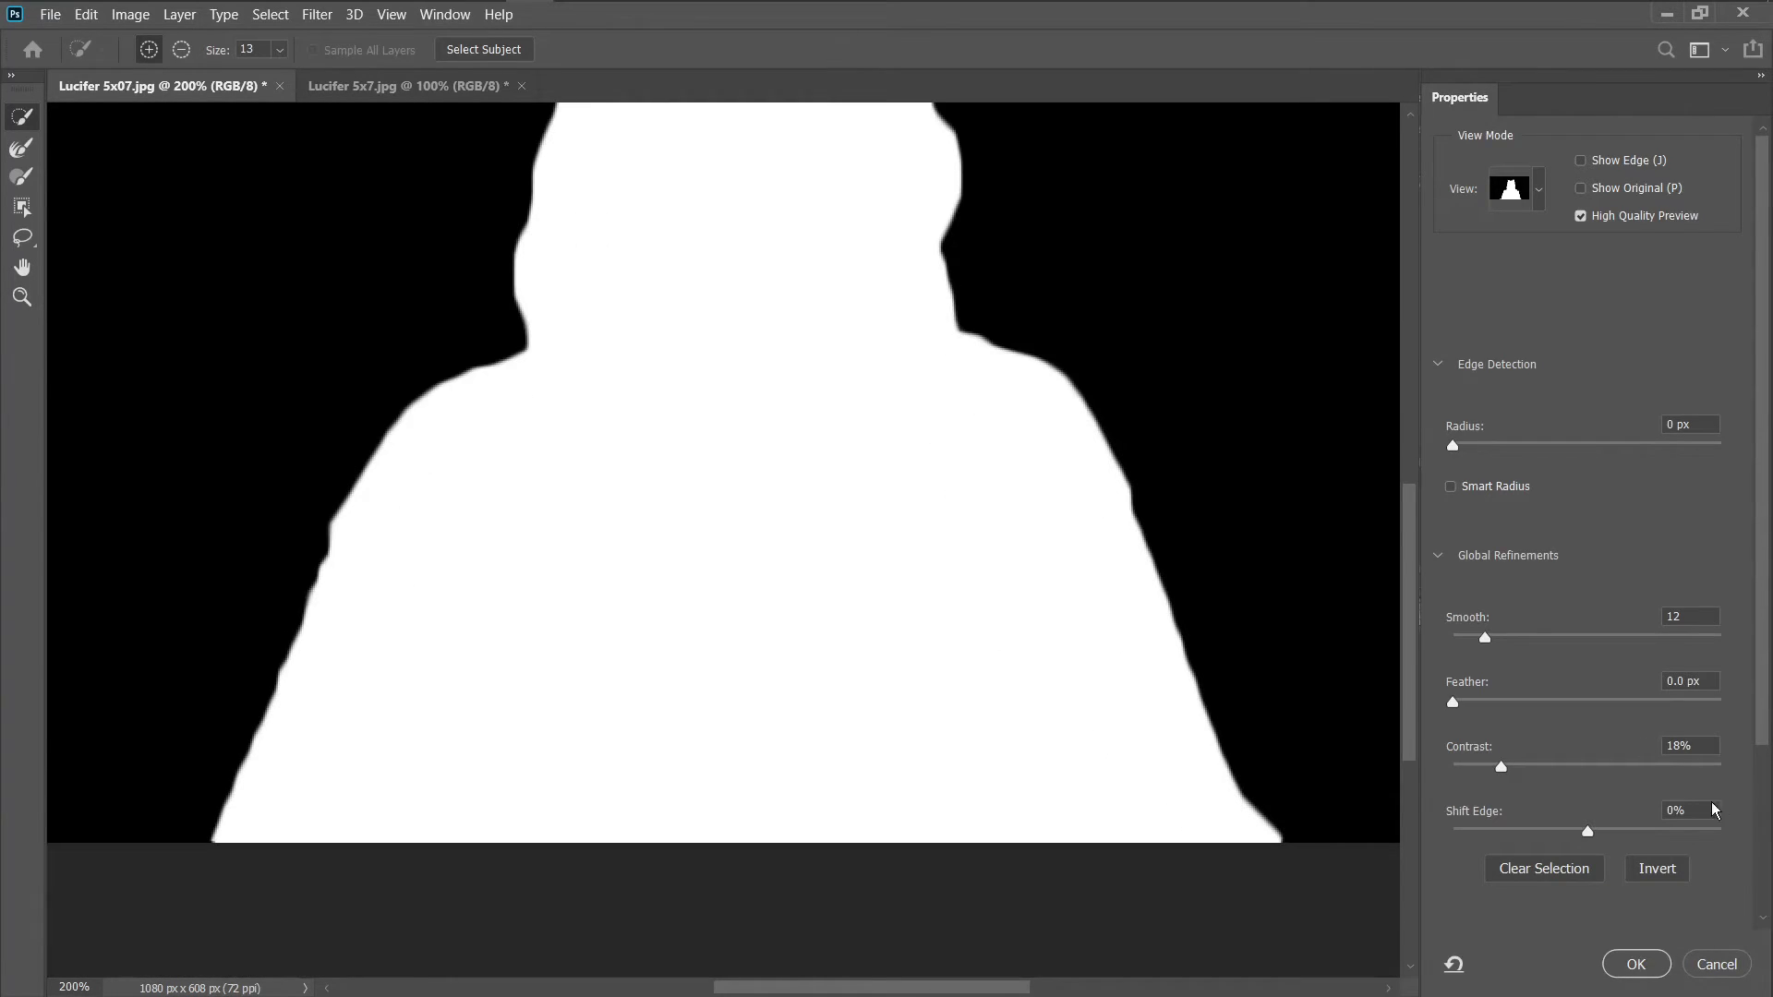
left_click(1658, 964)
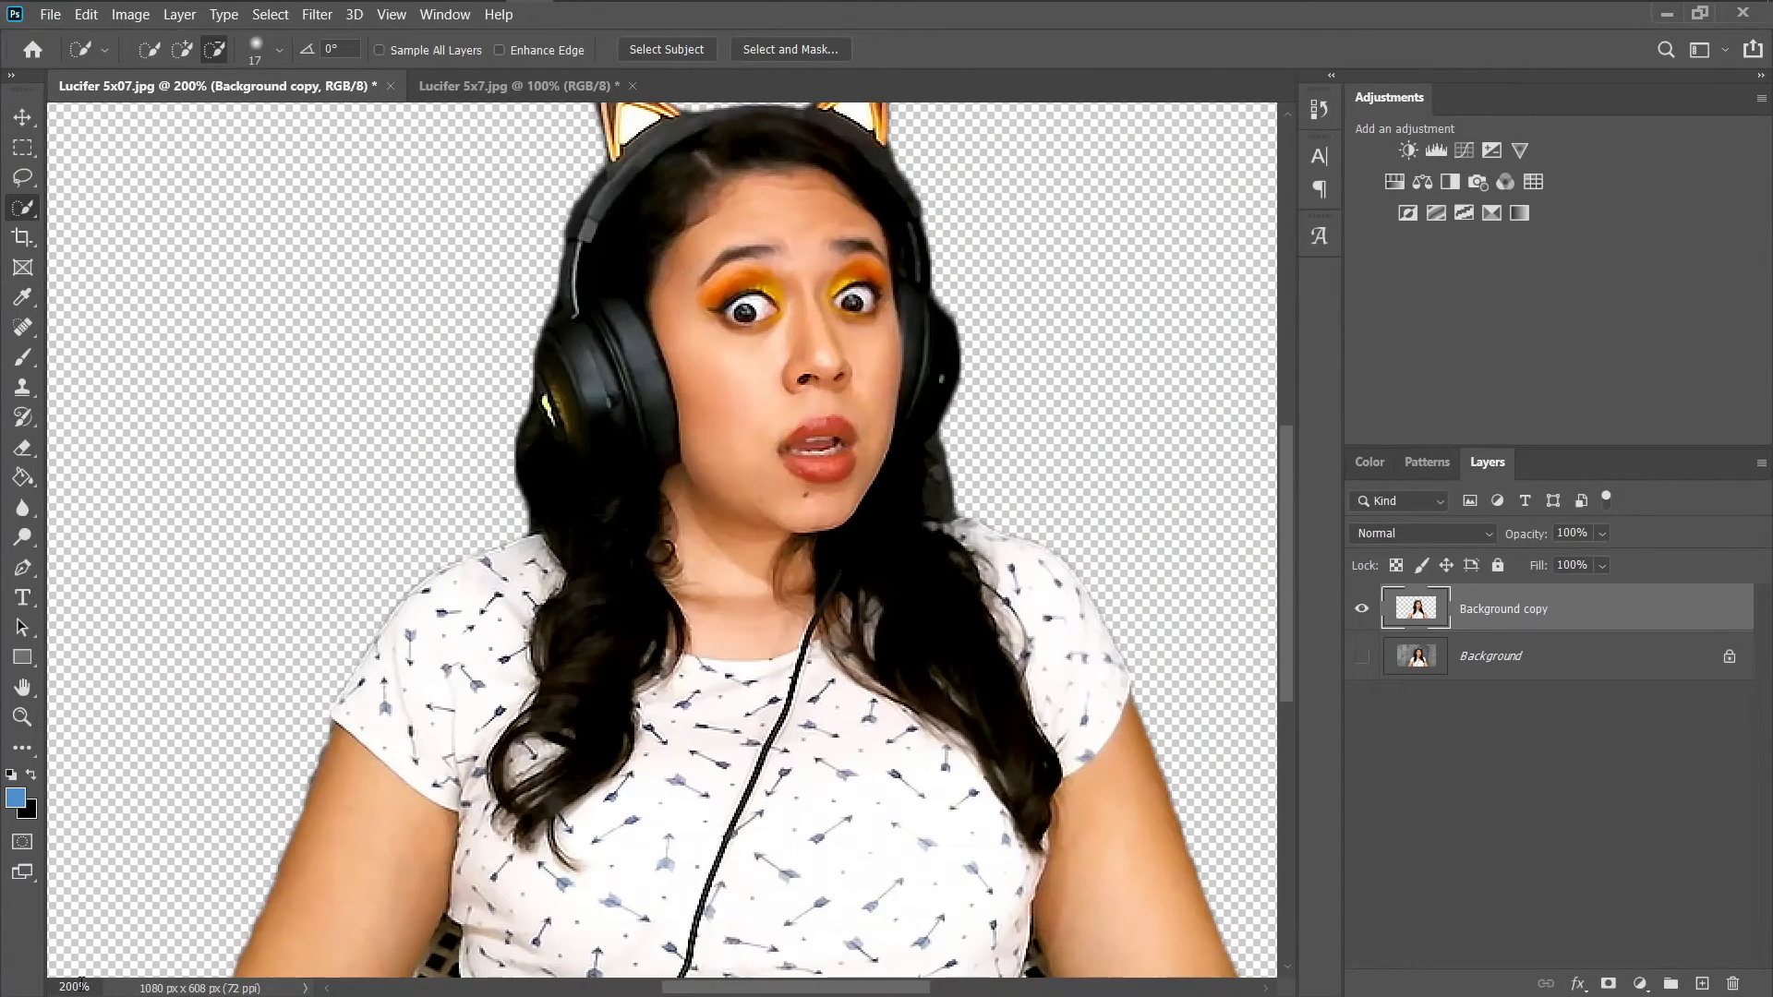
left_click(73, 987)
type("100")
key("Return")
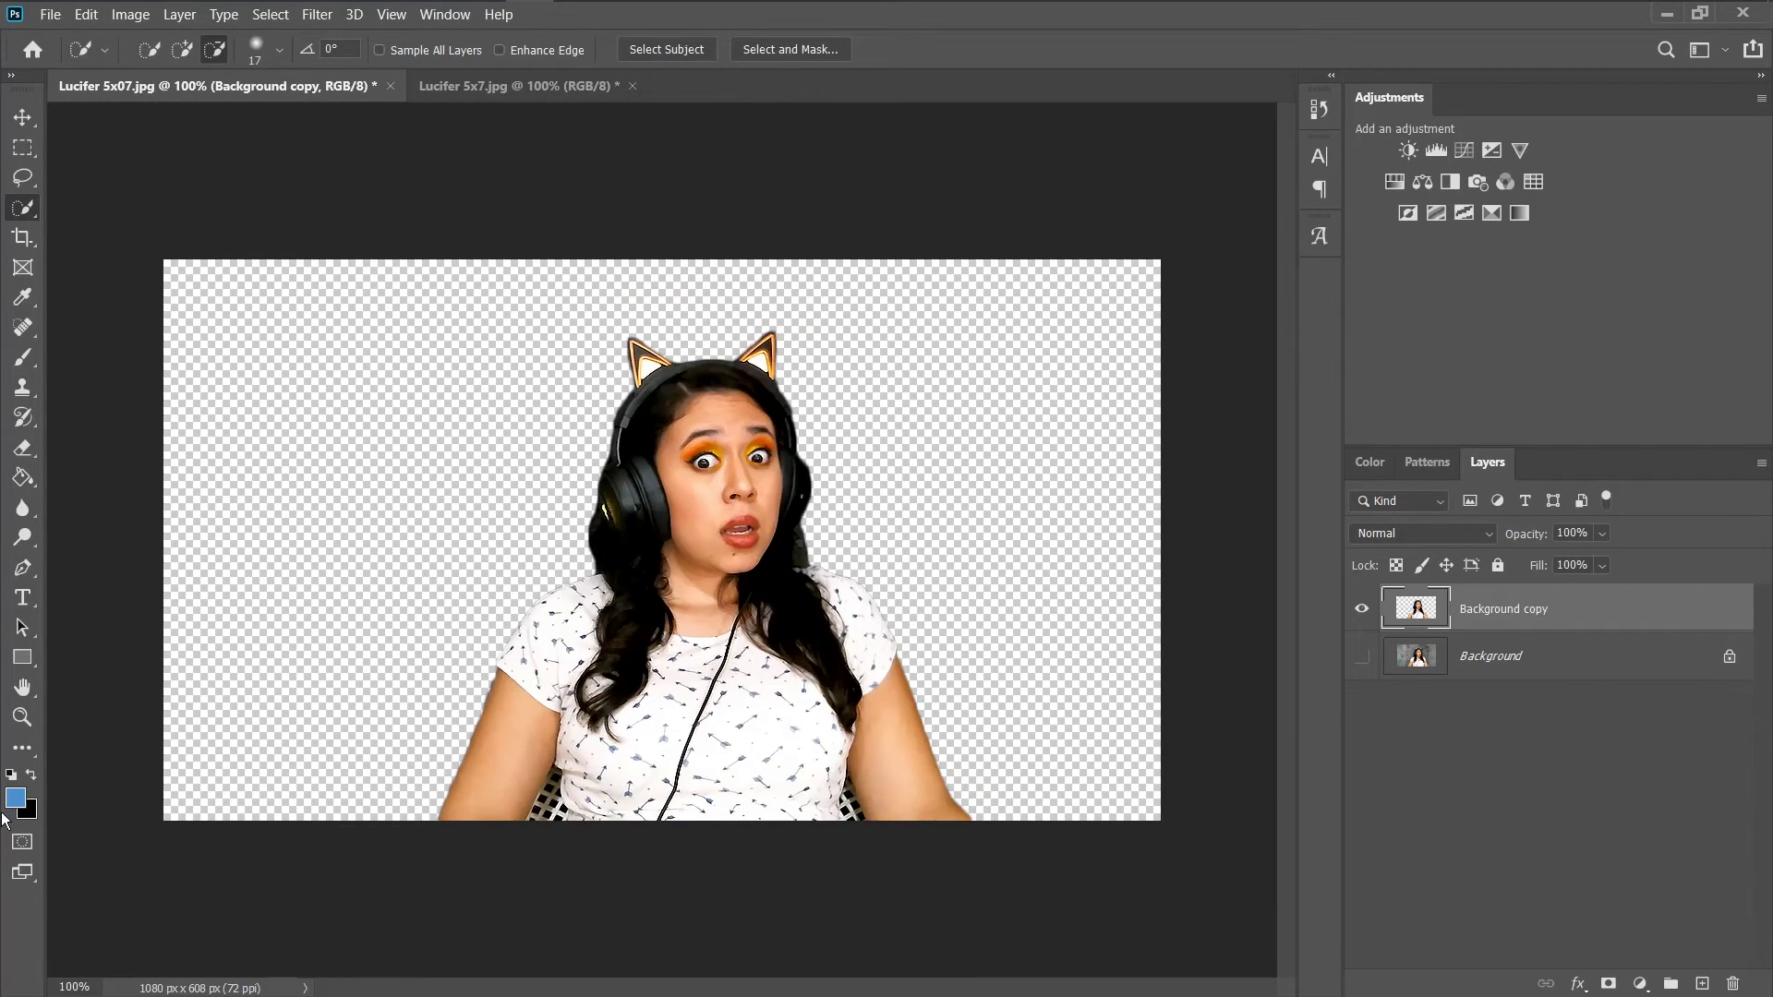
- Copy the cut-out woman from Lucifer 5x07.jpg into Lucifer 5x7.jpg and close Lucifer 5x07.jpg
left_click_drag(229, 91, 180, 171)
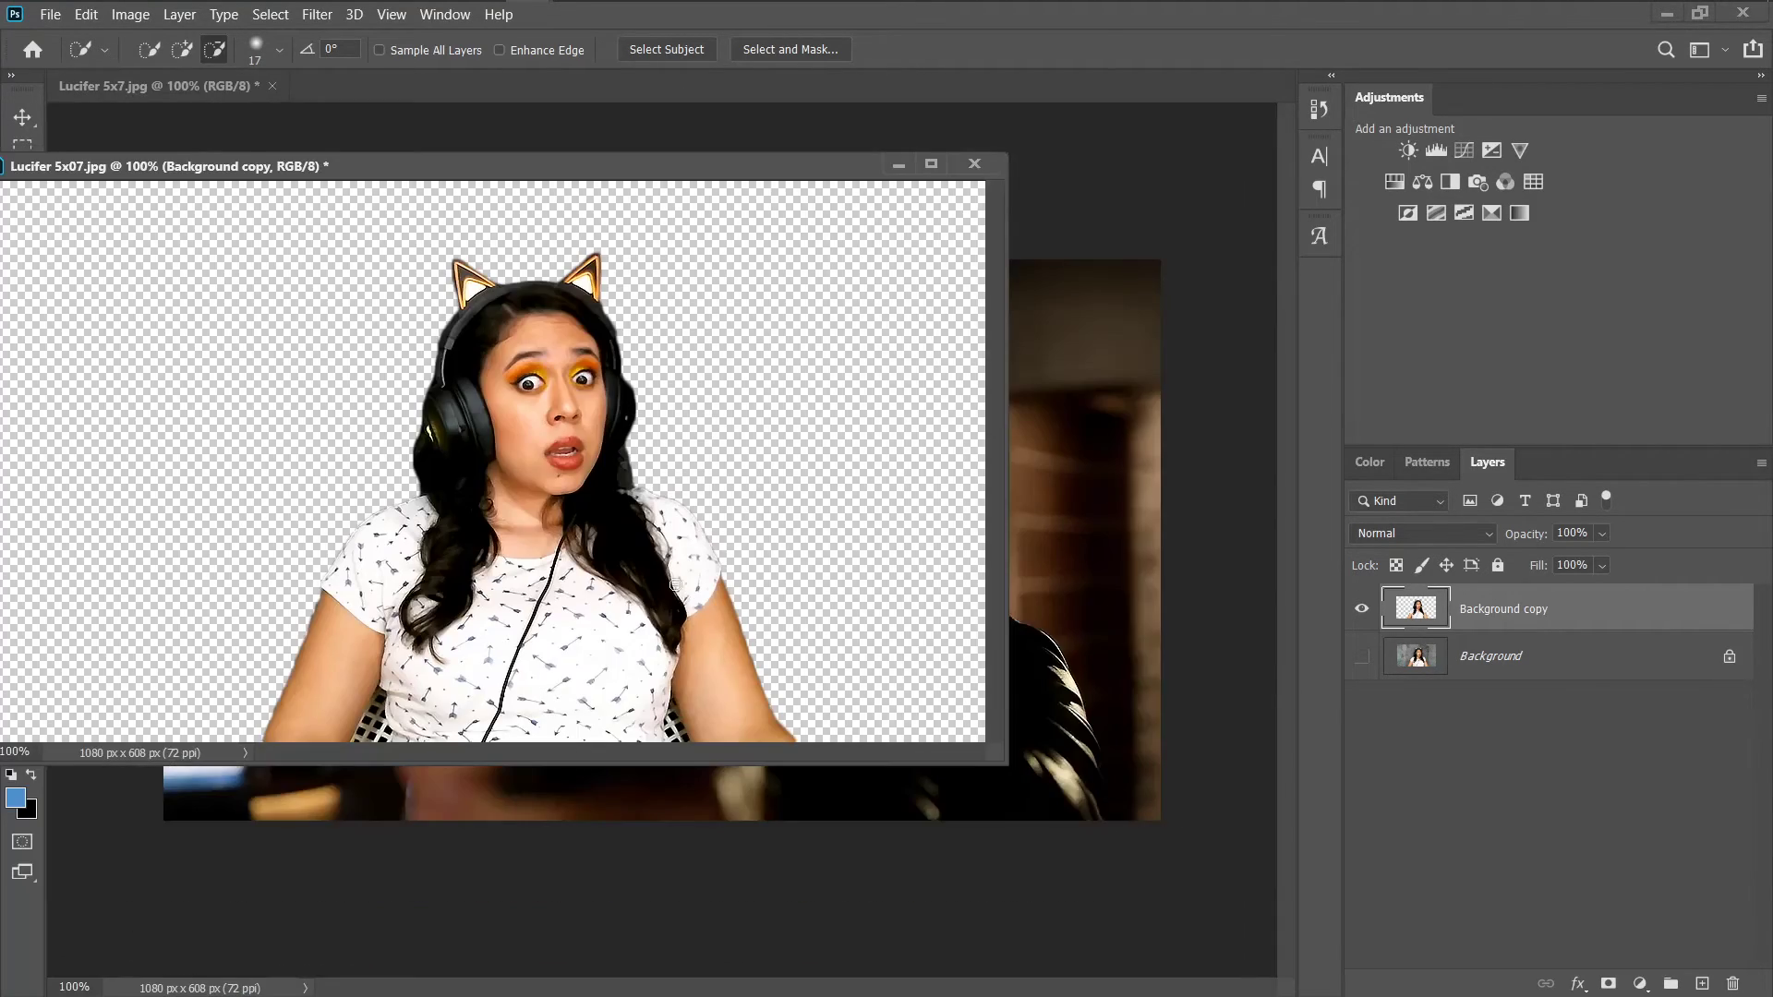
left_click(22, 118)
left_click_drag(491, 402, 1090, 511)
left_click(974, 163)
left_click(921, 395)
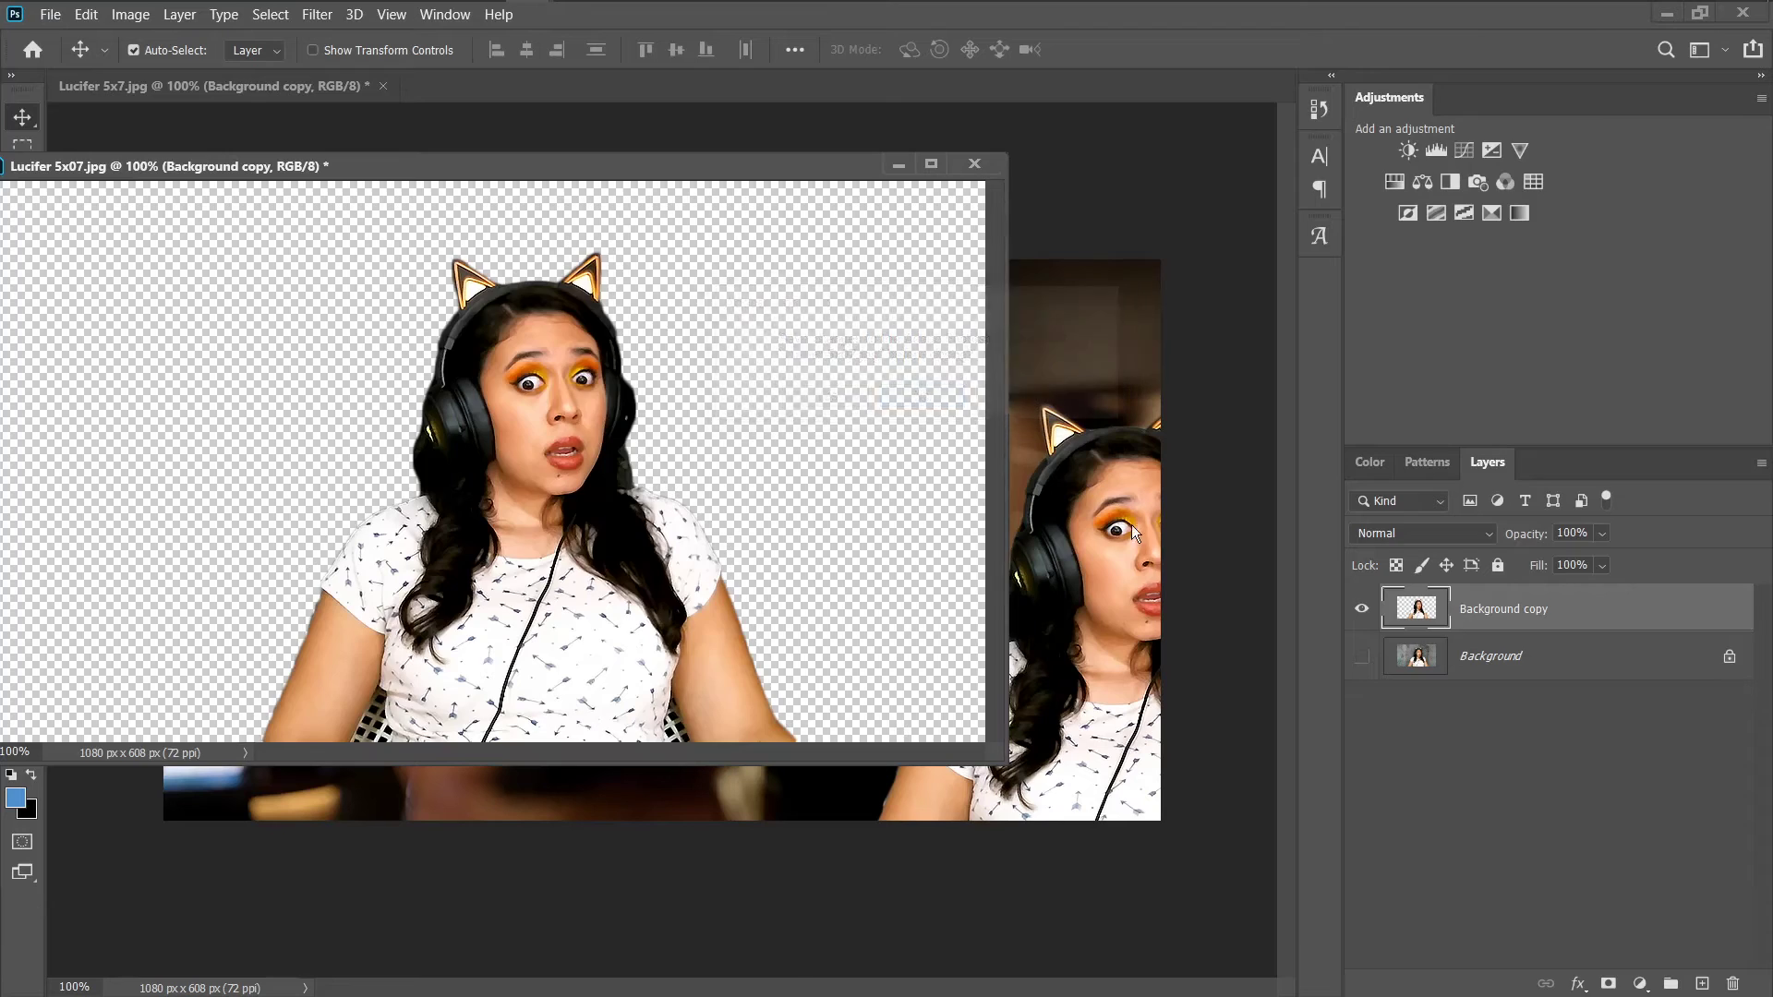
- Scale the cut-out woman to about 60.65% and place her in the lower-left corner of the scene
left_click_drag(1121, 578, 406, 513)
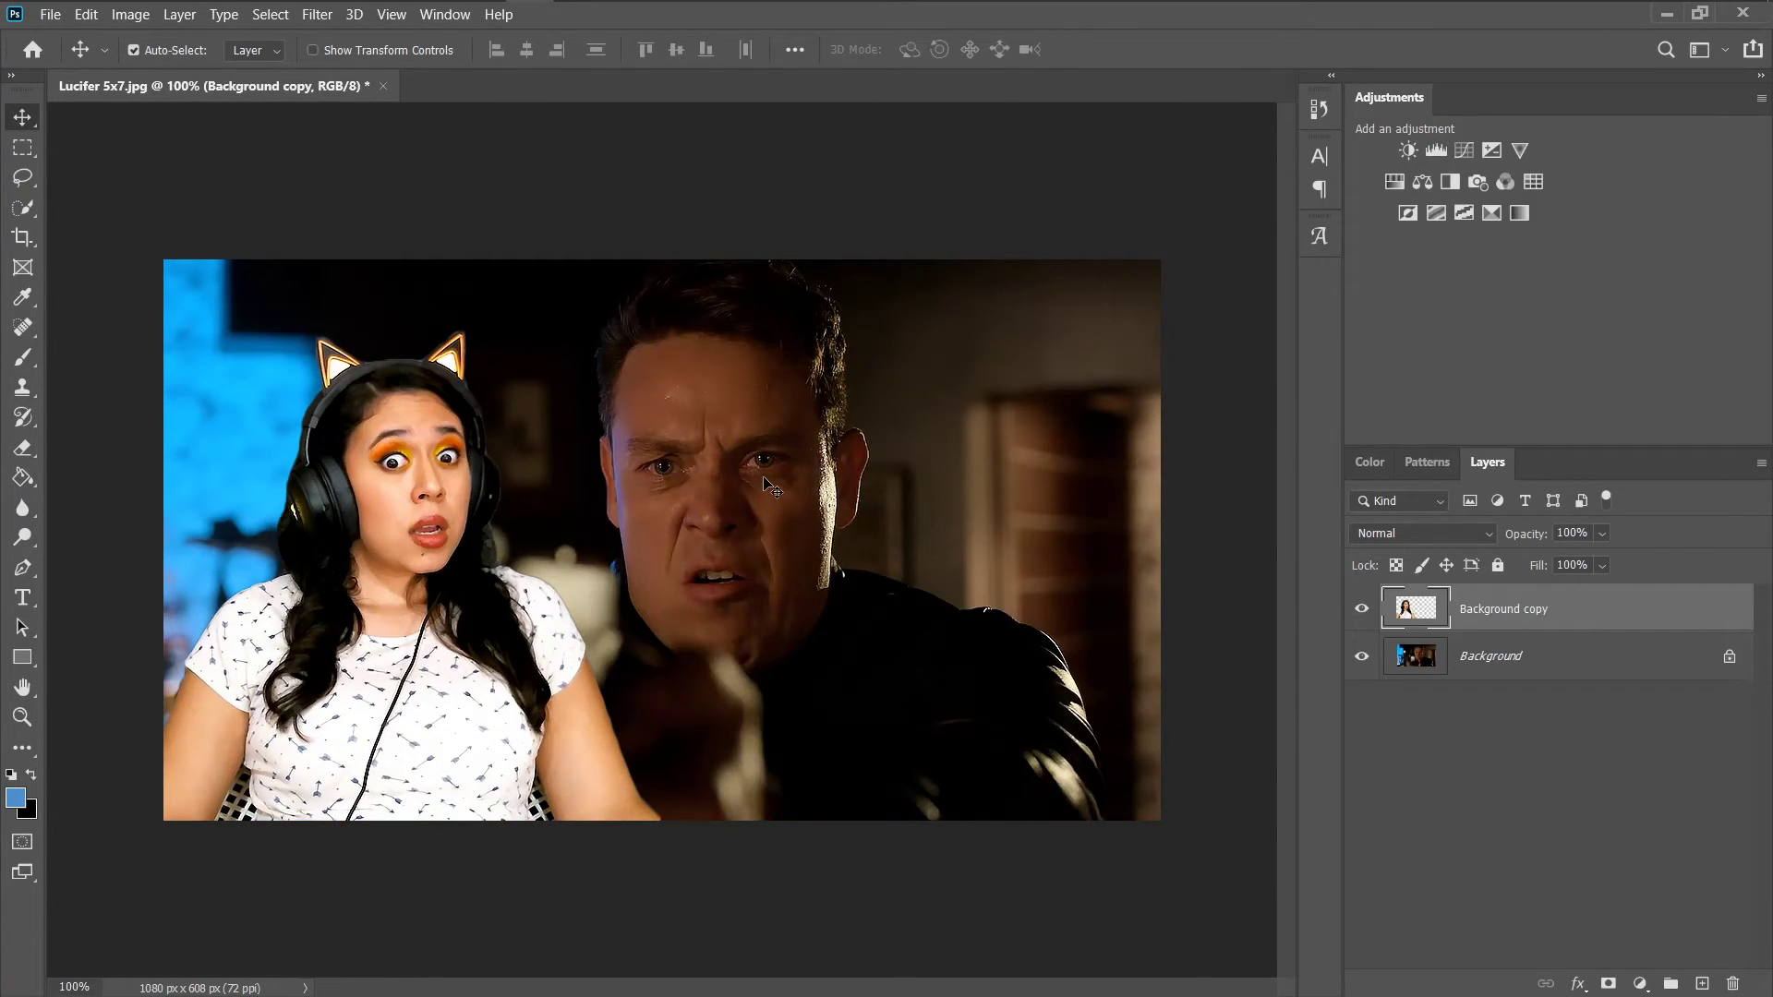
key("ctrl+t")
left_click_drag(659, 579, 449, 575)
left_click_drag(355, 641, 354, 739)
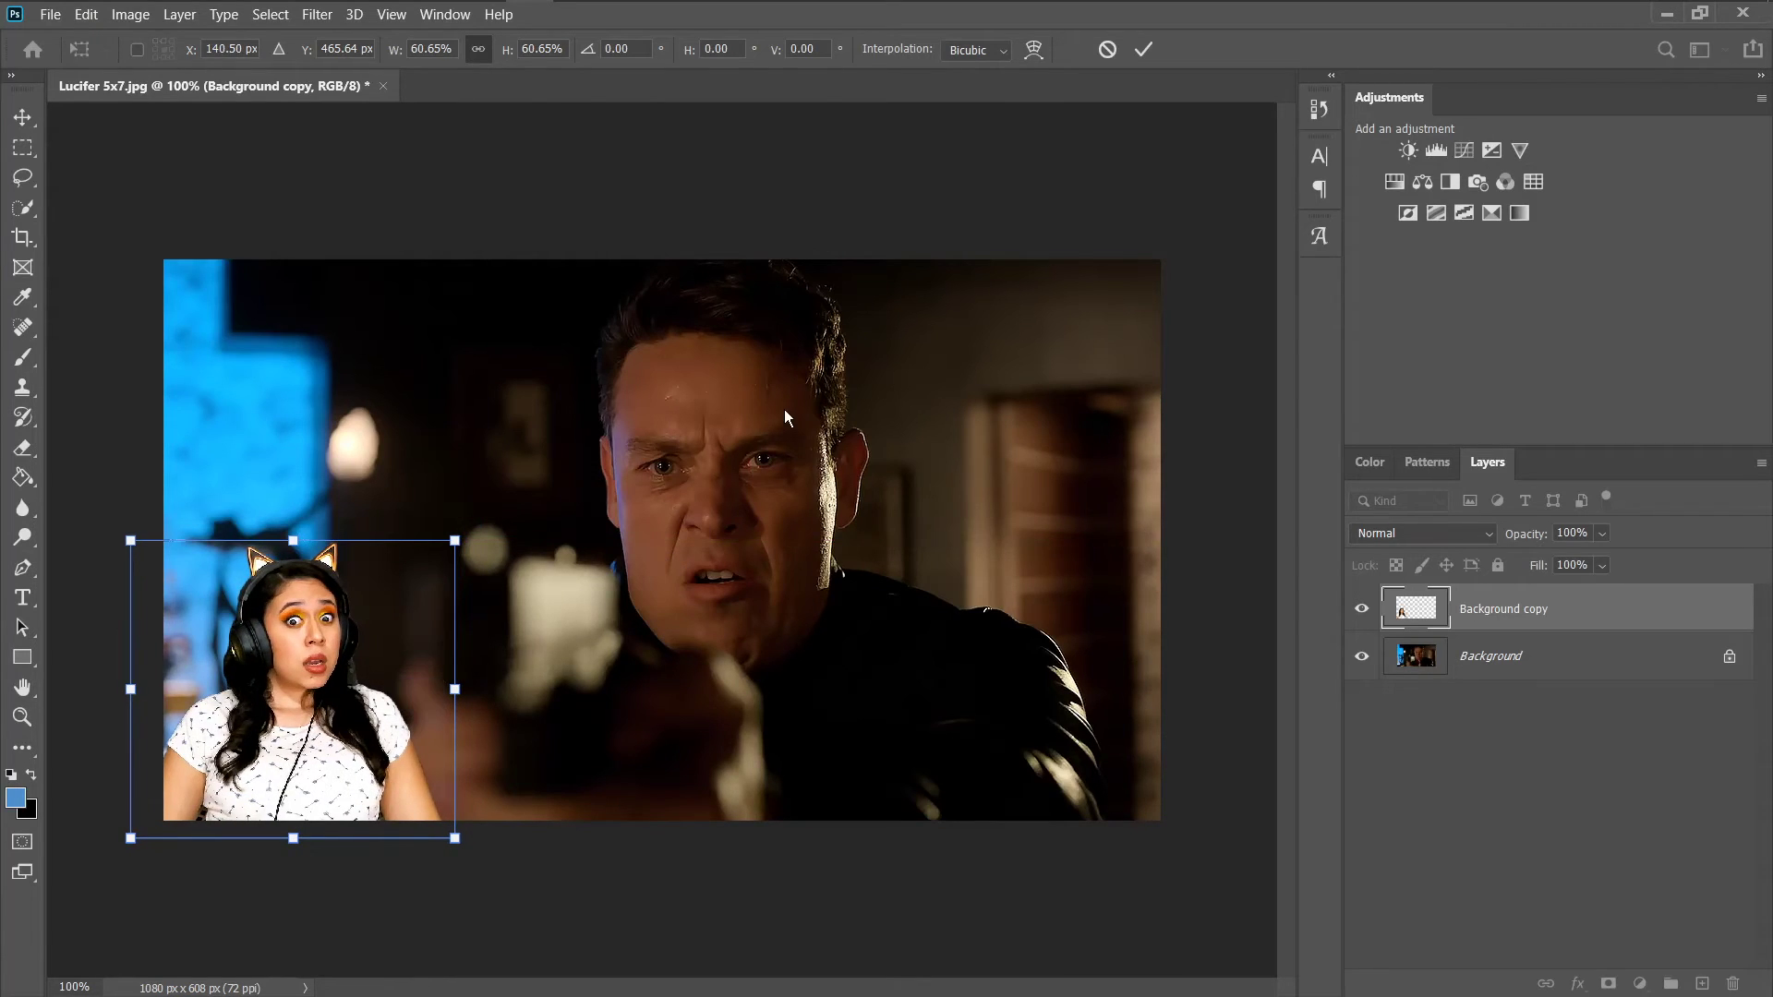
left_click(1143, 49)
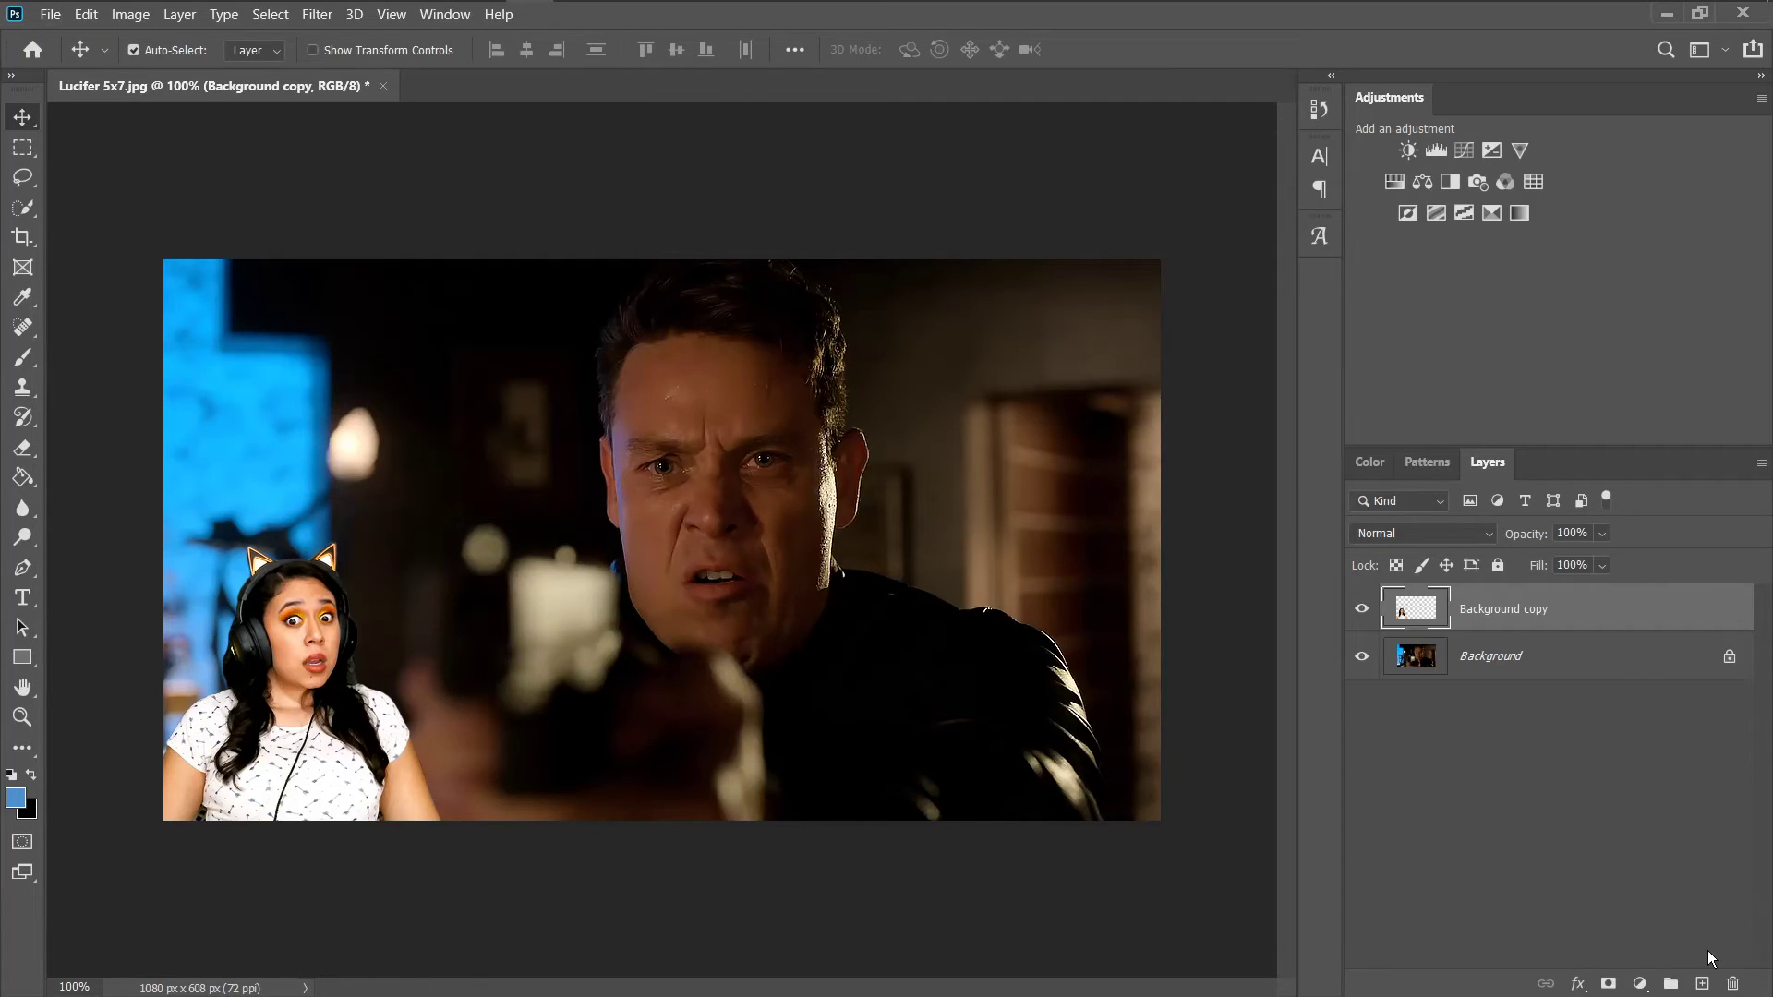
left_click(1608, 984)
left_click(1592, 934)
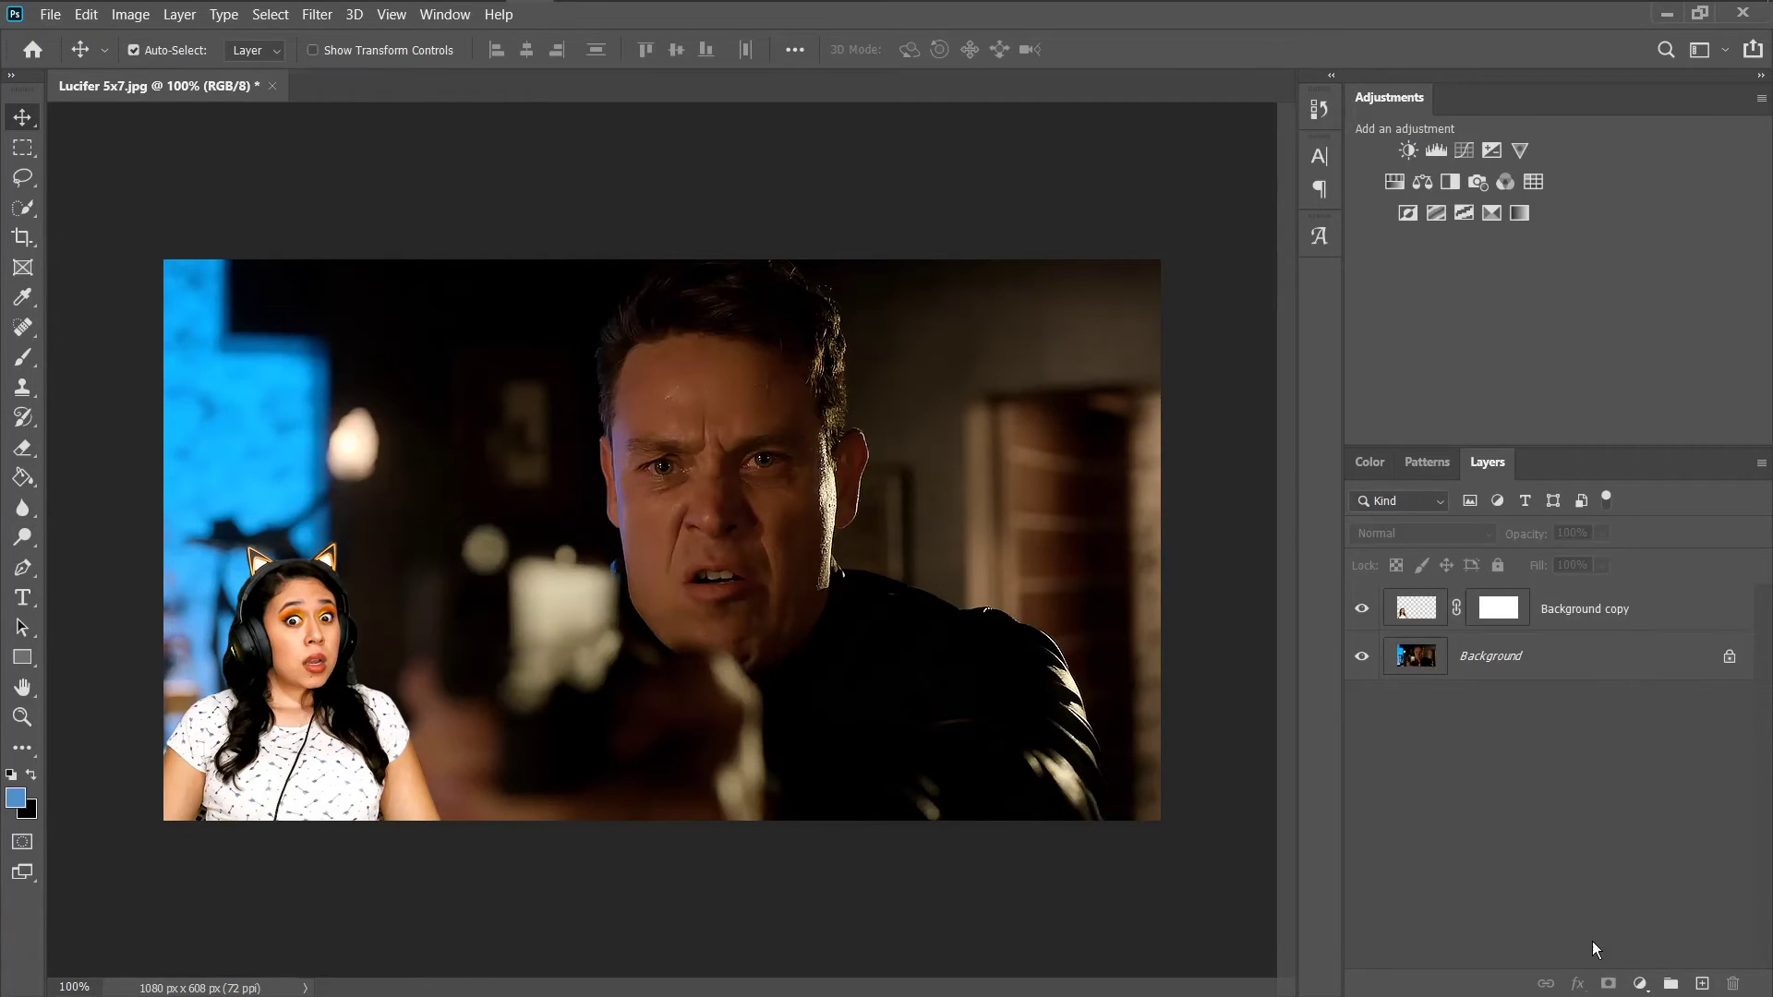
key("ctrl+z")
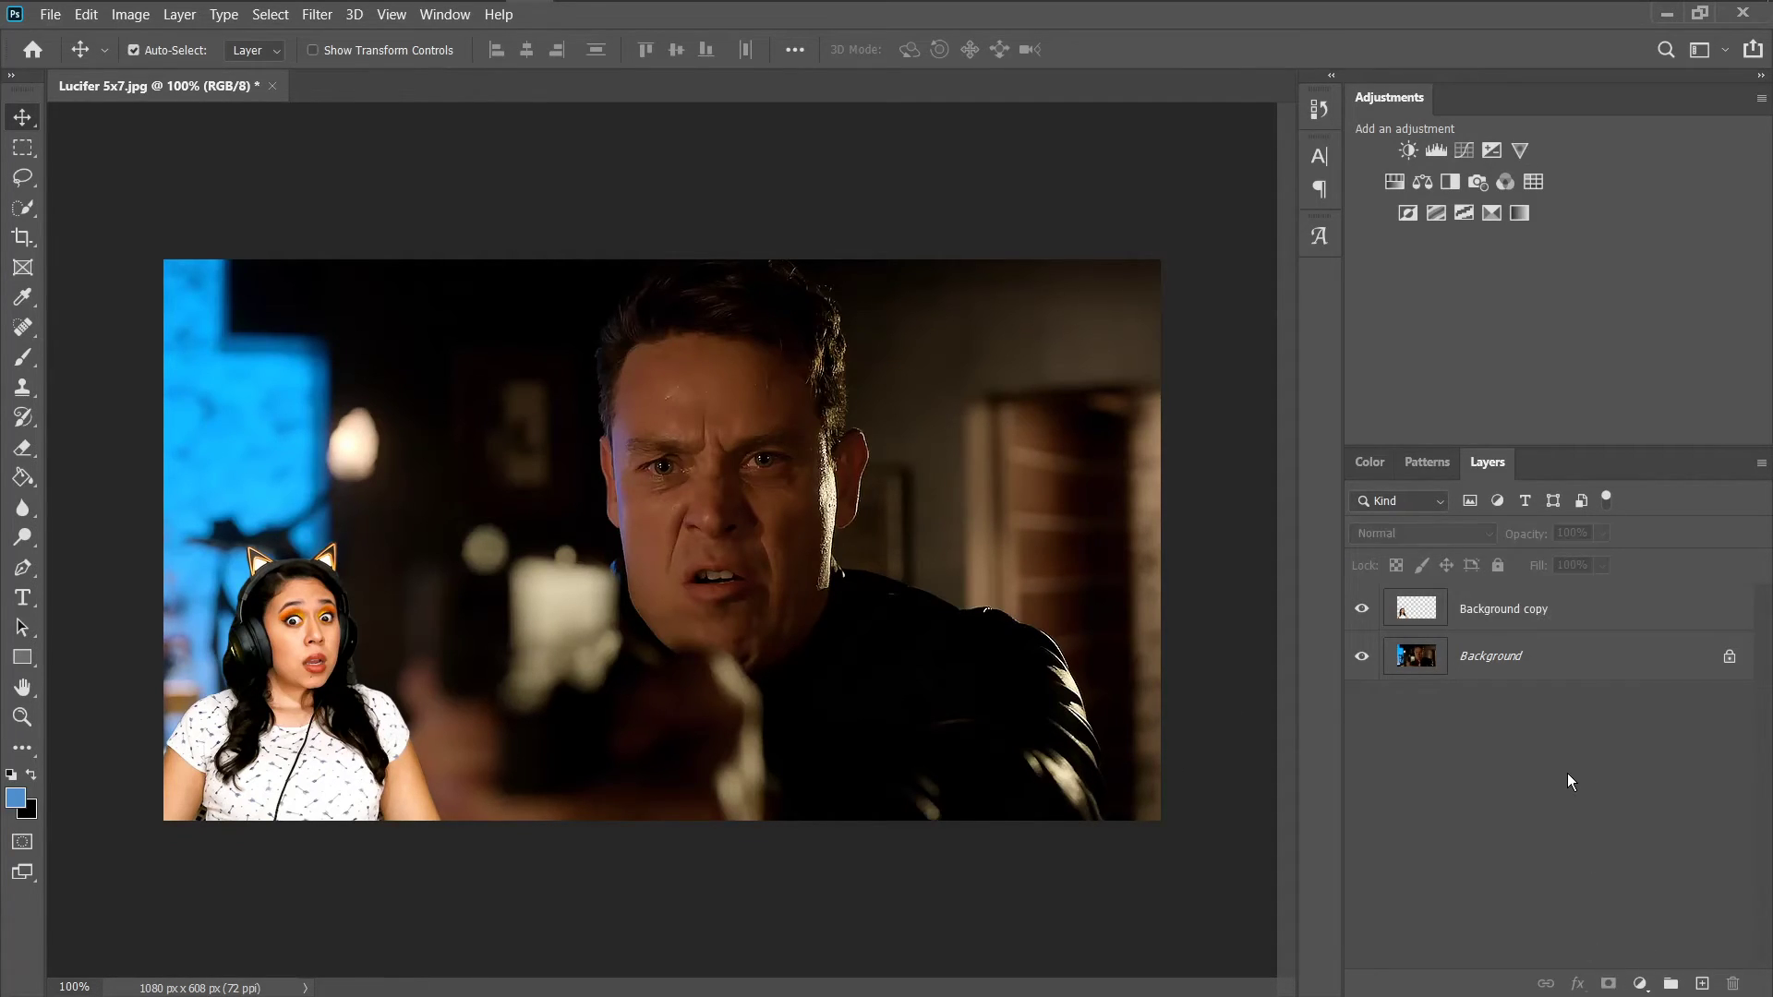
- Add an 8 px outside Stroke in white (ffffff) to the cut-out woman's layer
left_click(1577, 616)
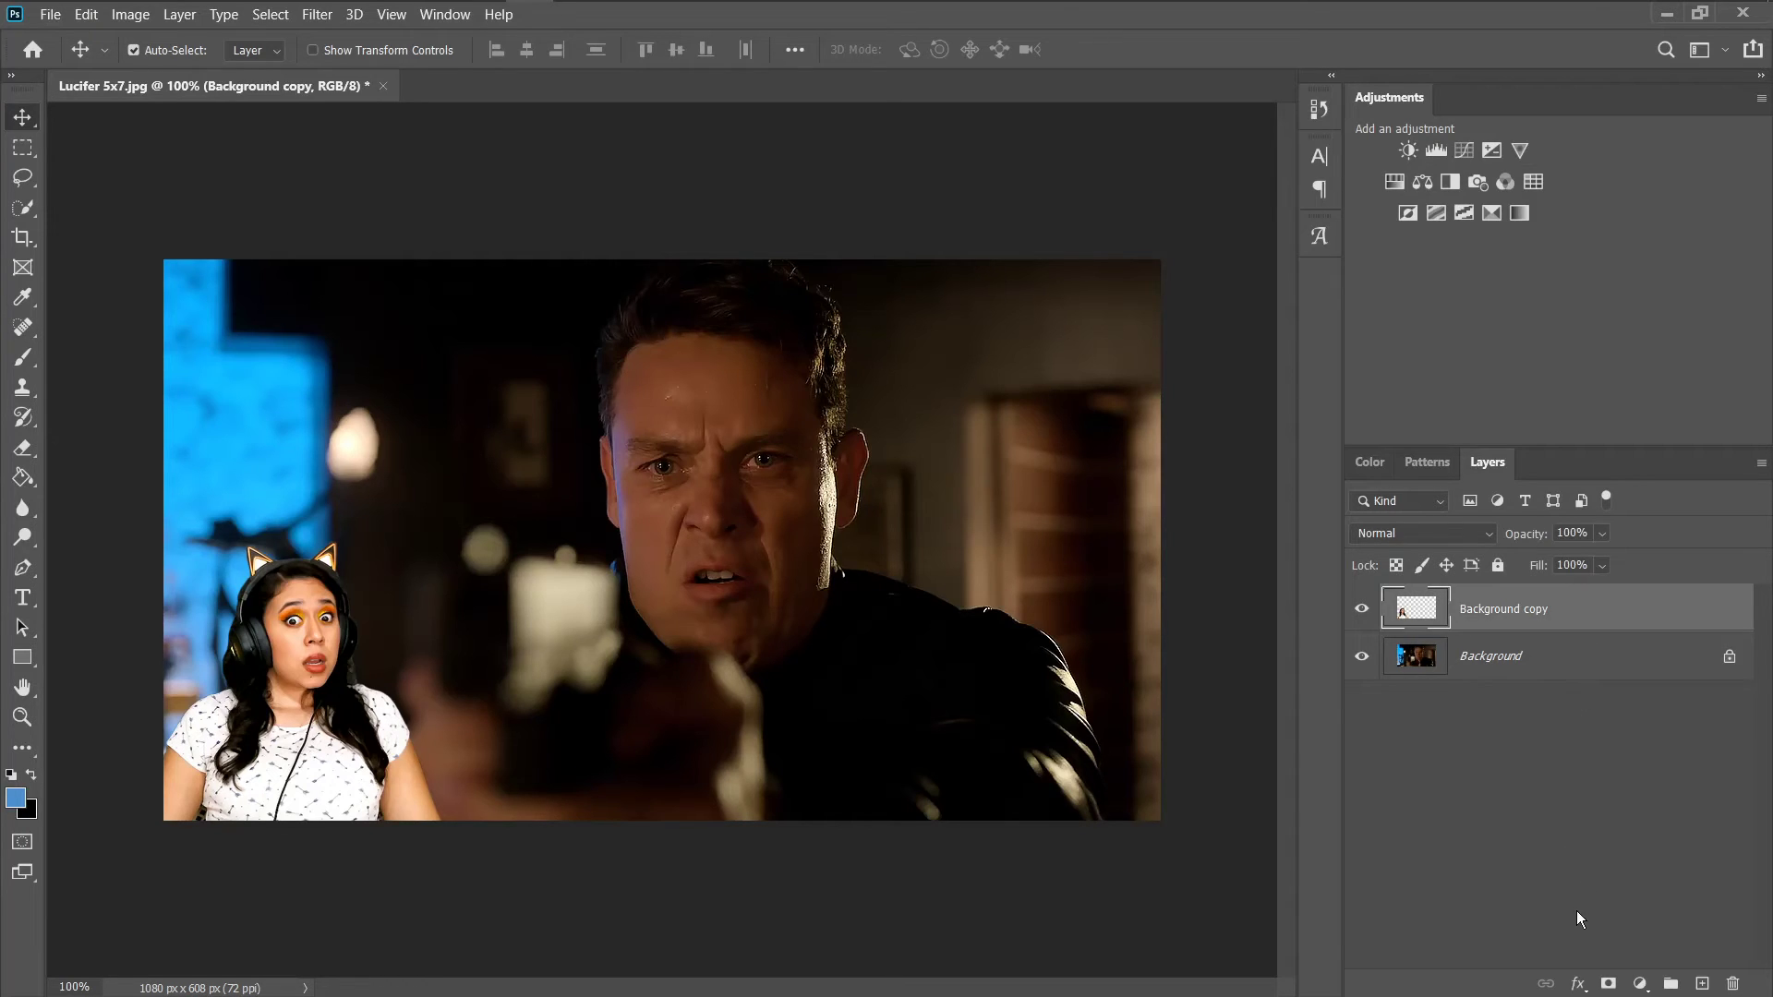
left_click(1571, 980)
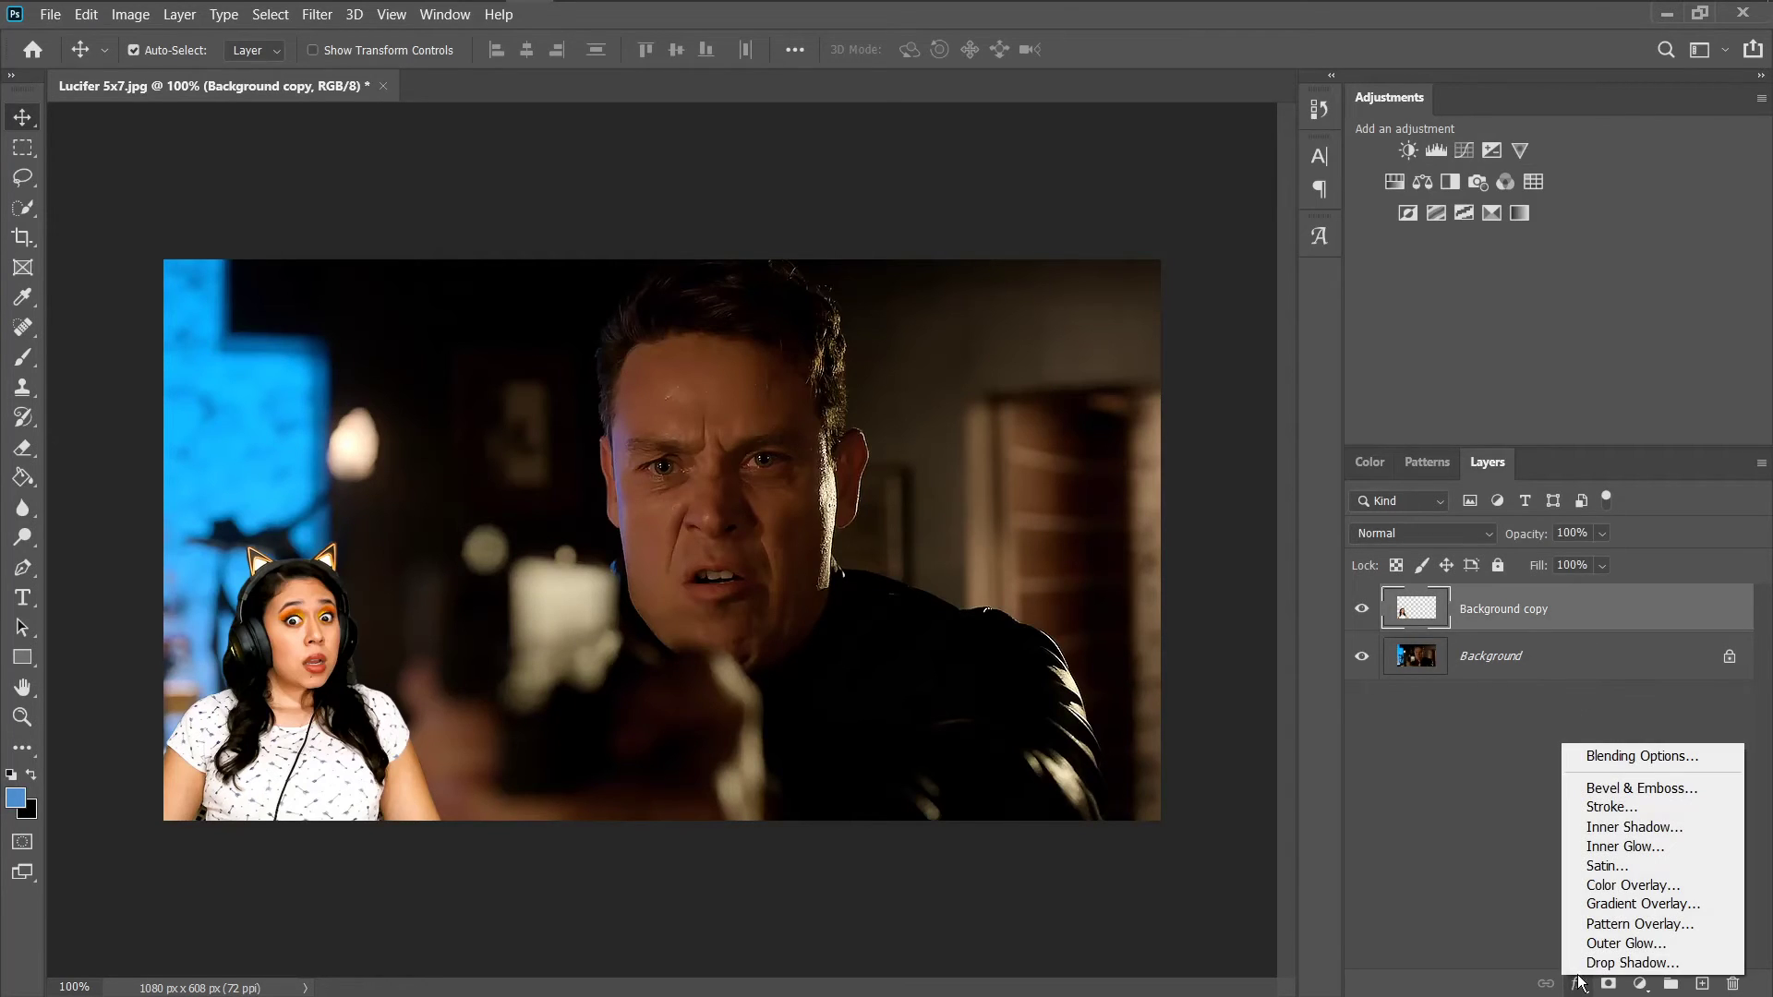
left_click(1633, 807)
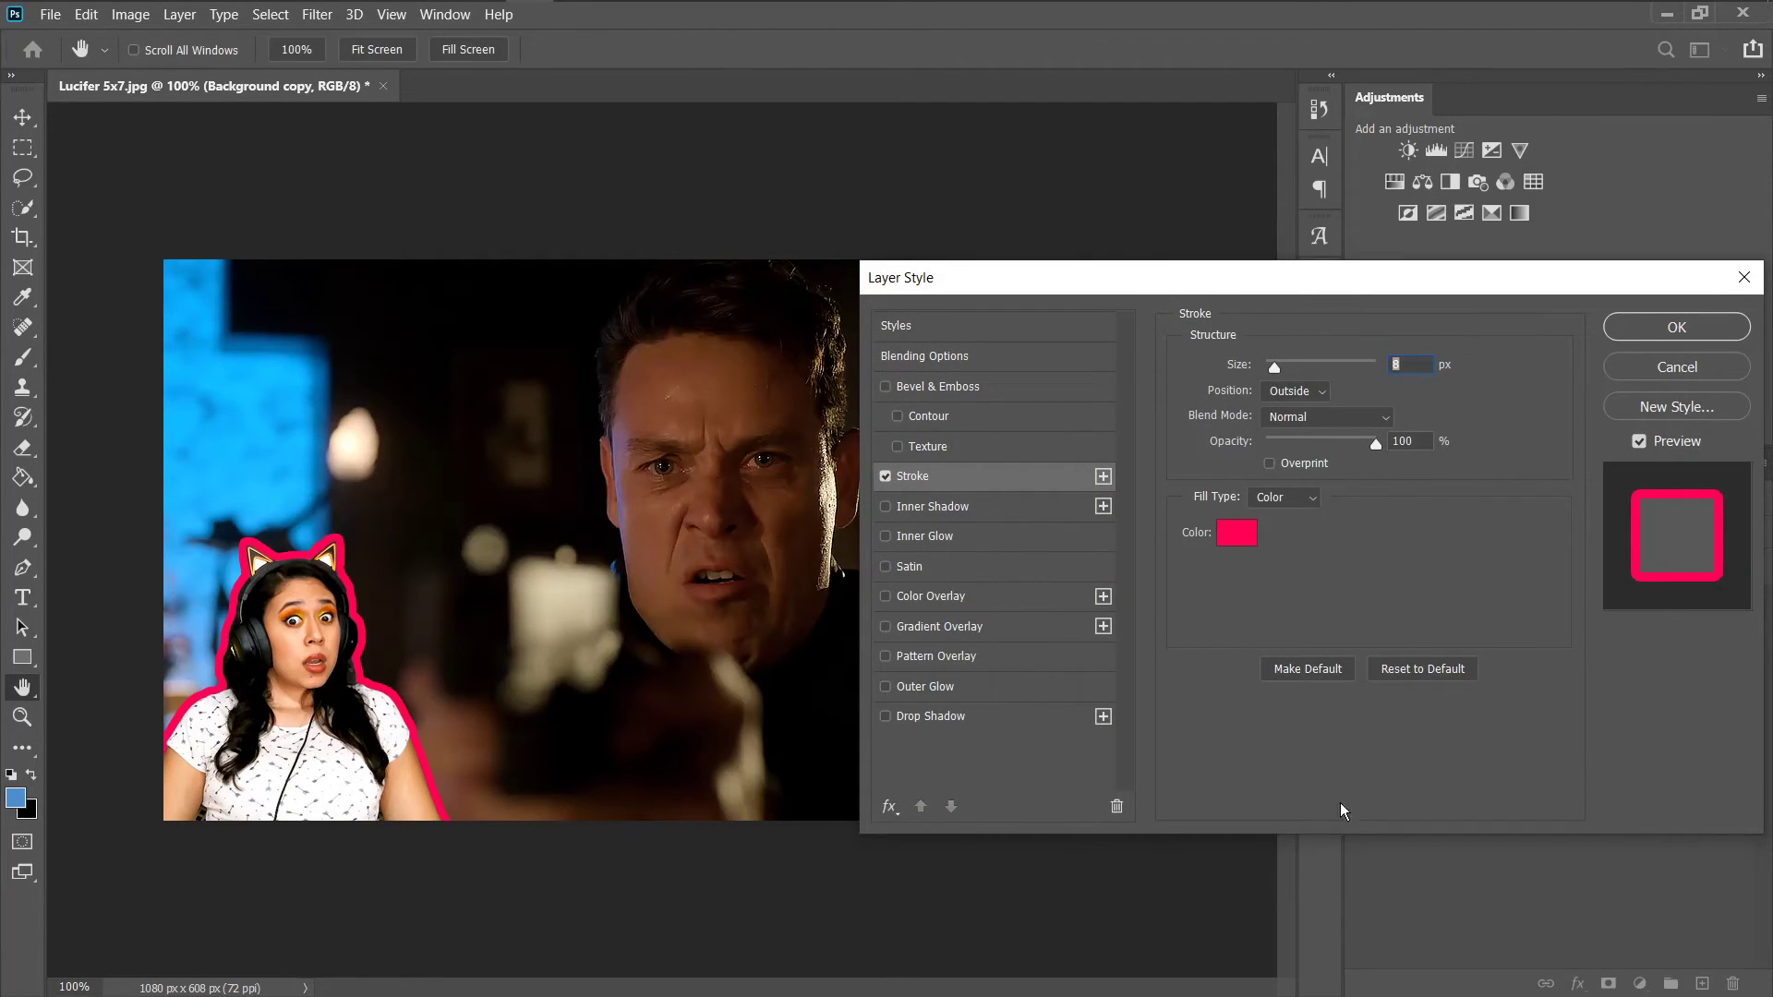
left_click(1236, 534)
type("ffffff")
left_click(1639, 351)
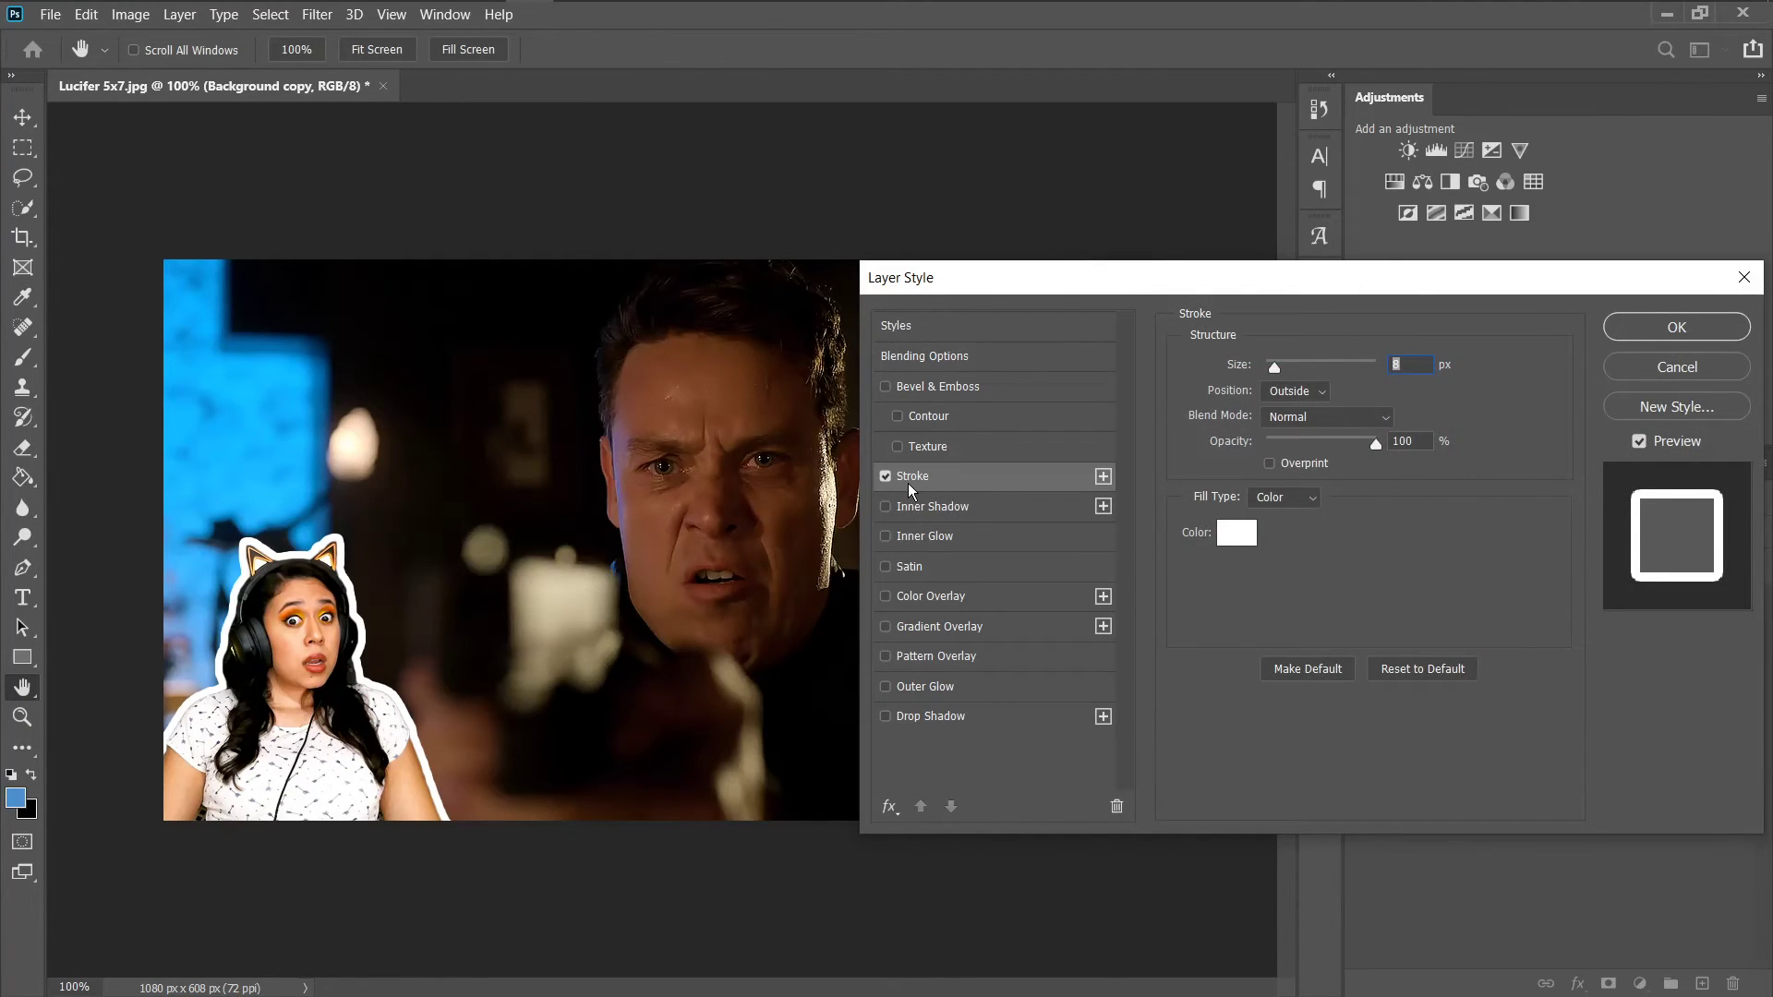
- Try a white Outer Glow with 83% opacity, 5% spread and 27 px size instead of the stroke, and switch back to the stroke
left_click(886, 477)
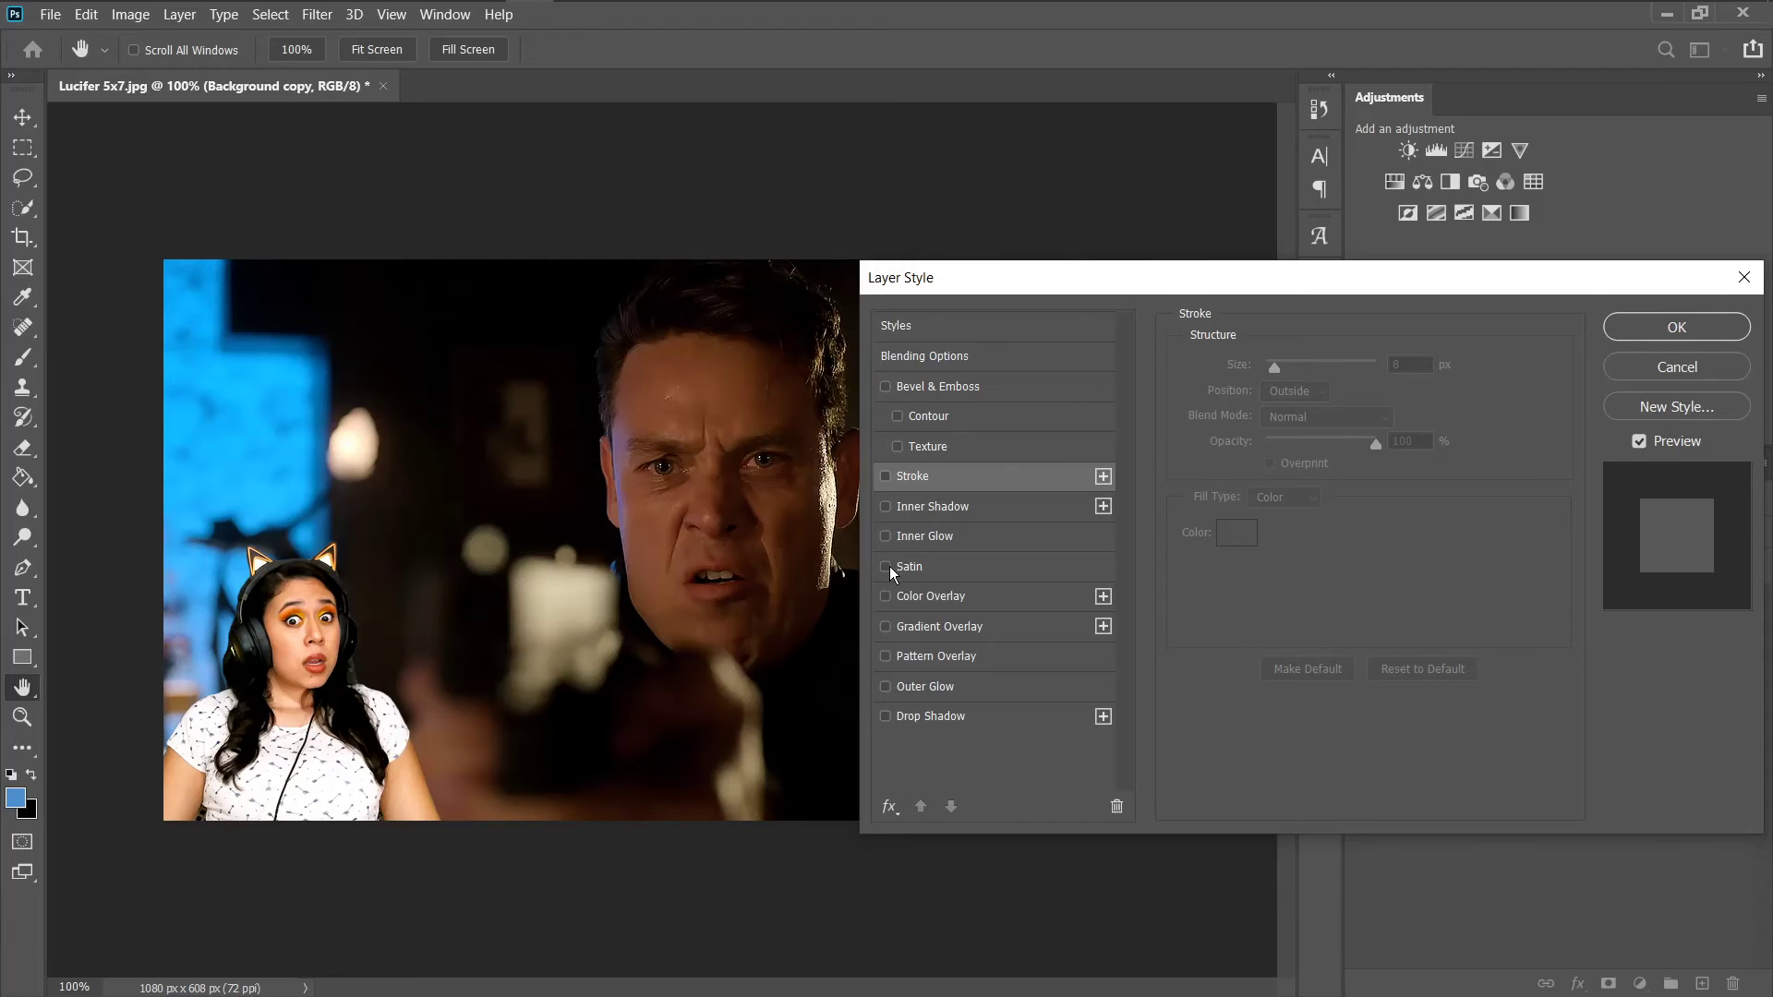
left_click(886, 688)
left_click(950, 689)
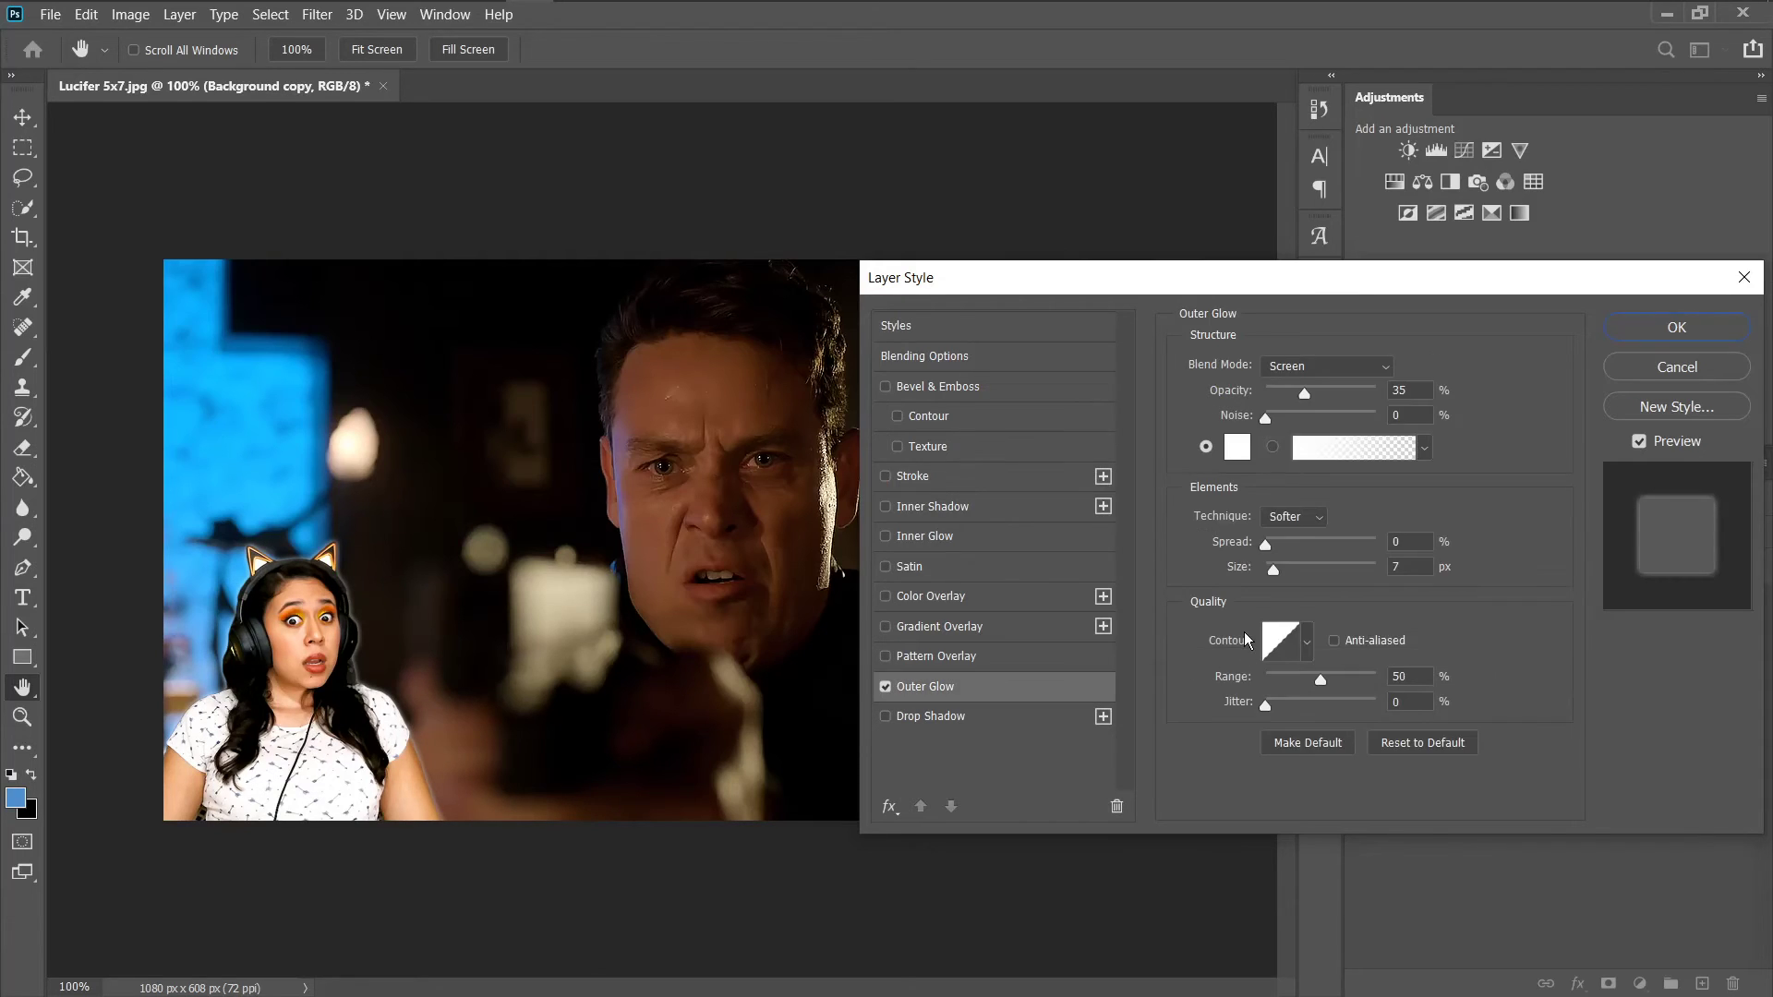
left_click(1272, 541)
left_click(1286, 570)
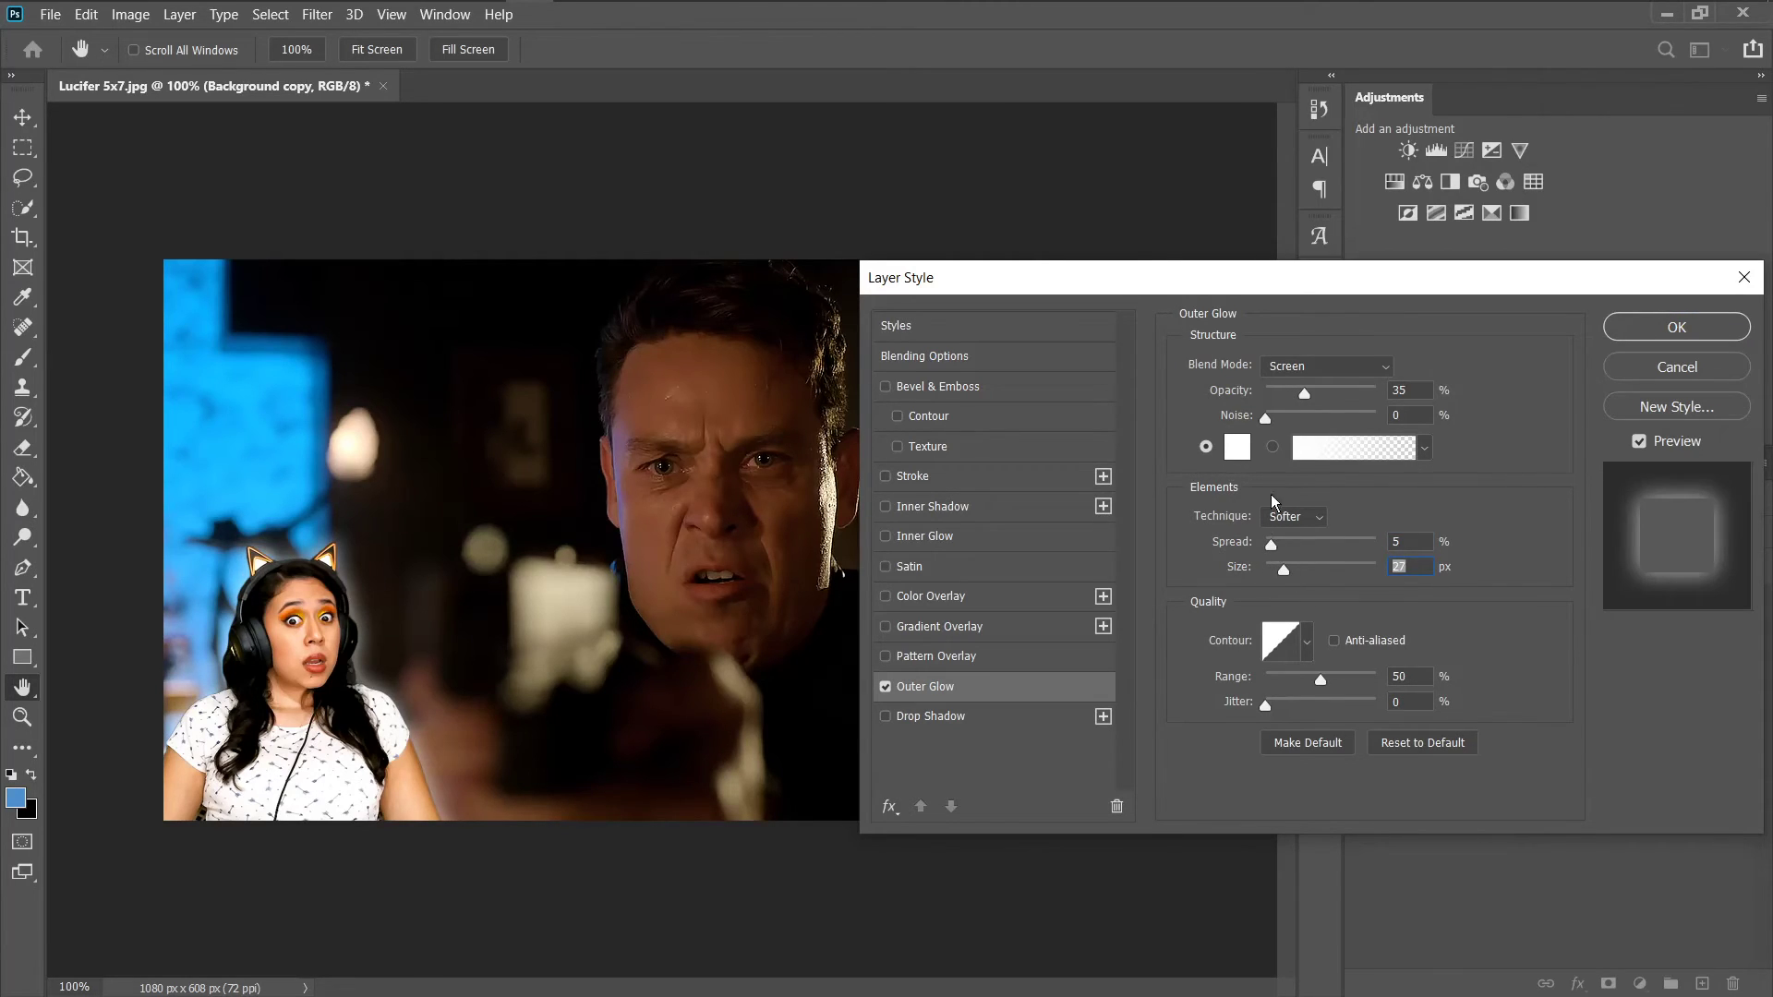
left_click_drag(1310, 403, 1359, 390)
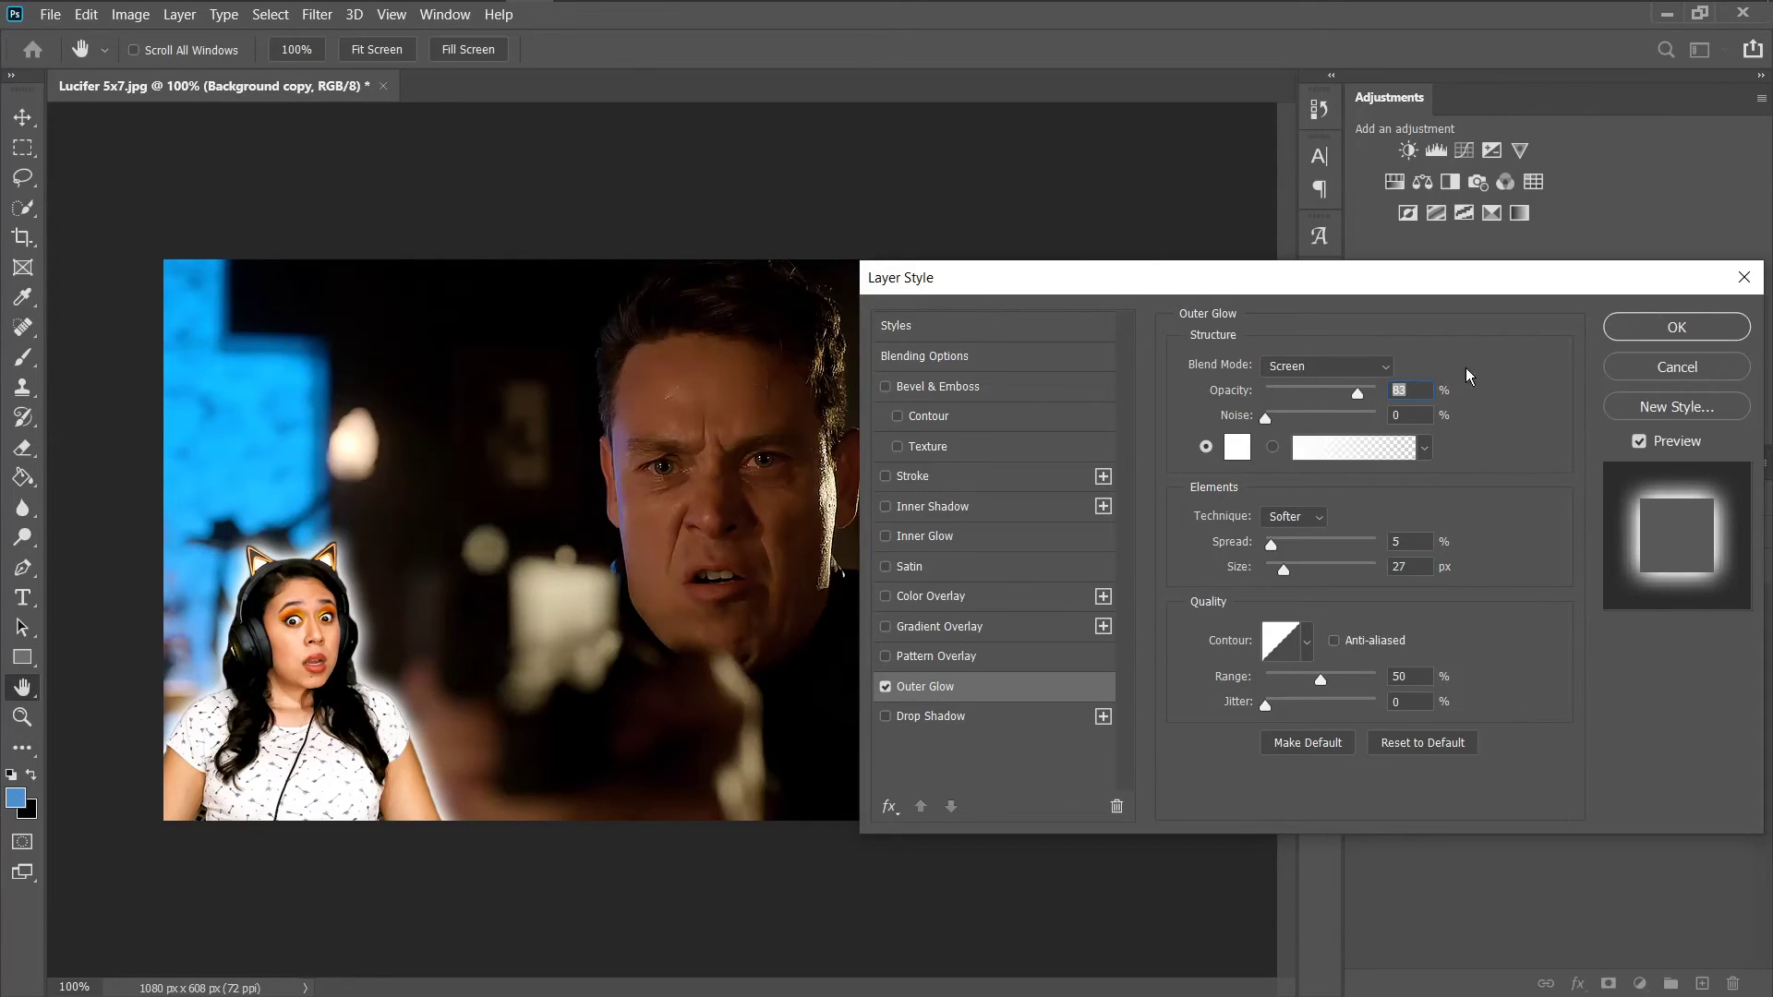
left_click(887, 688)
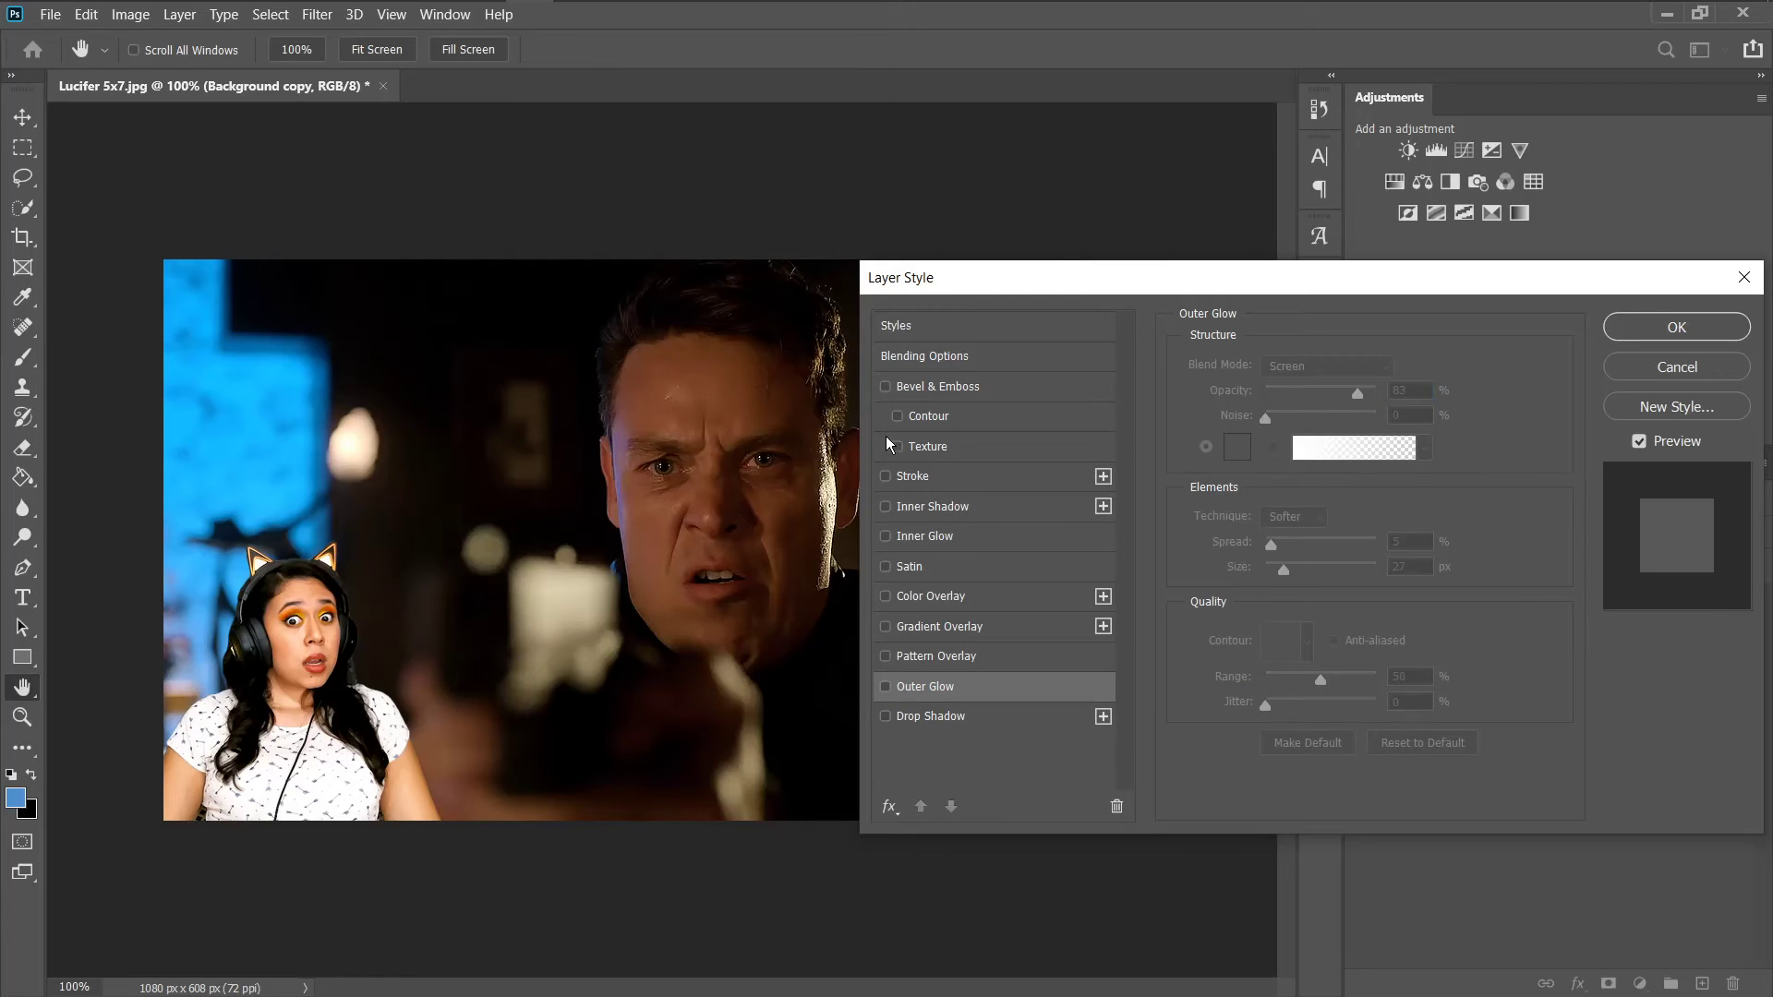
left_click(886, 477)
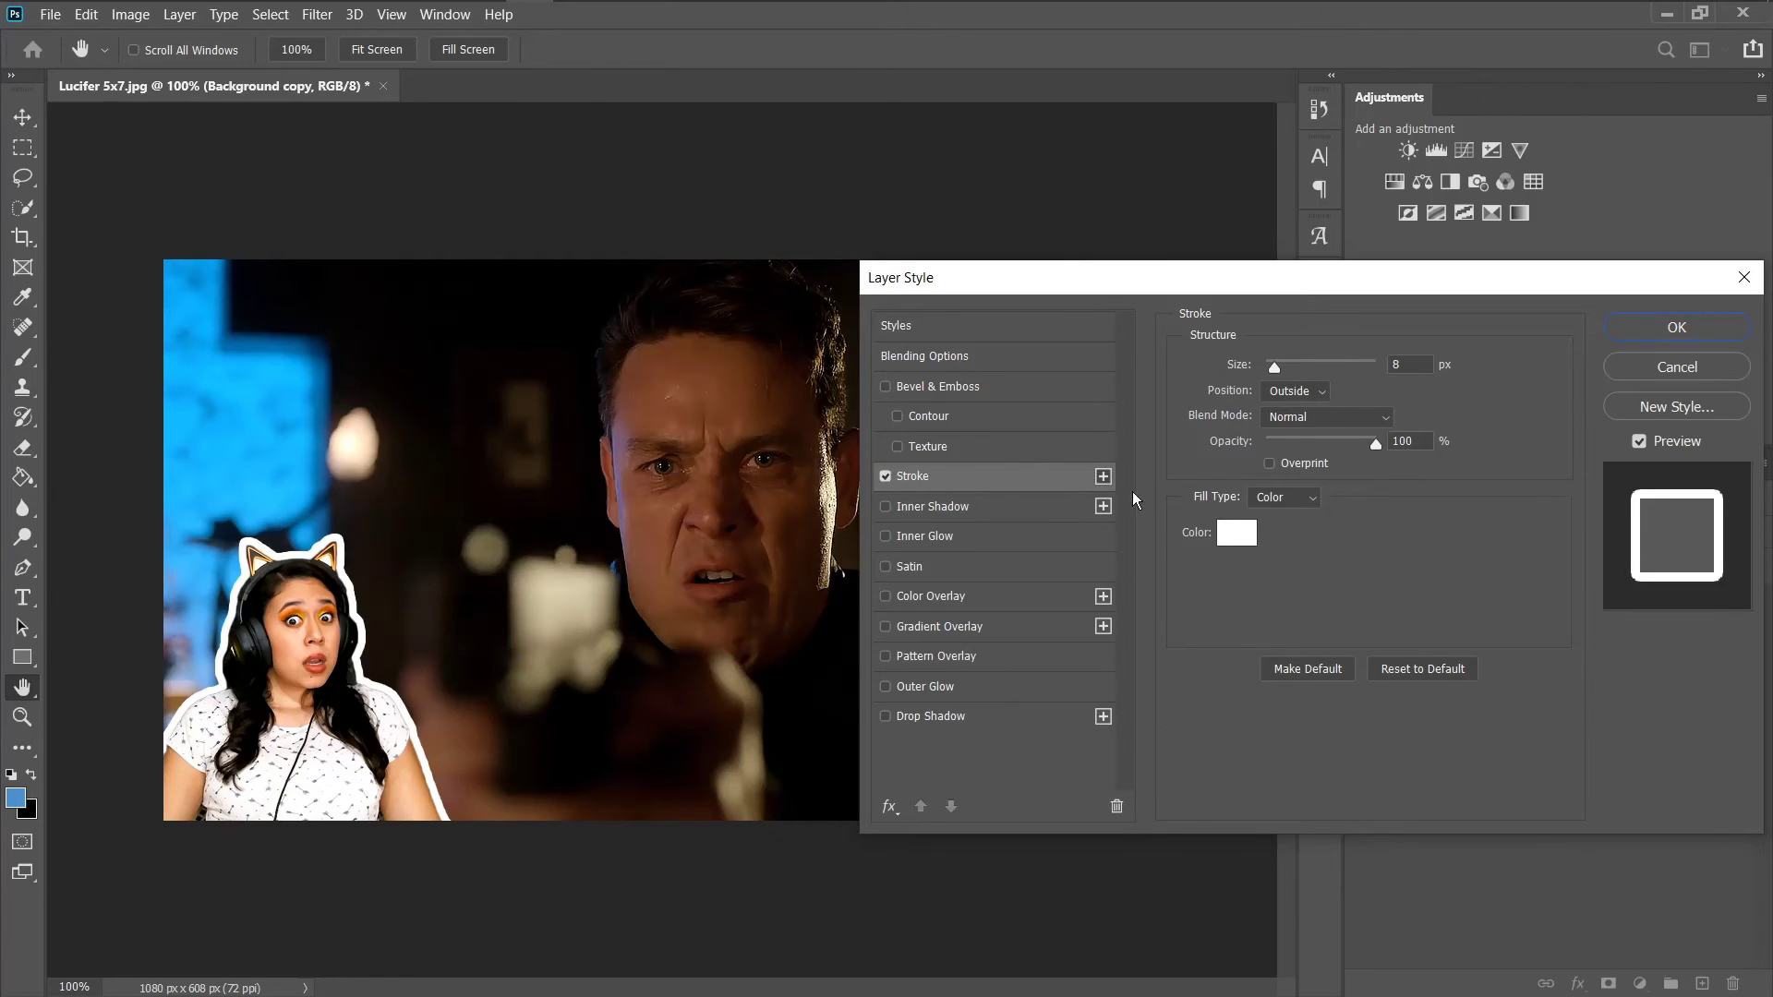
- Set the size of the cut-out woman's Stroke to 7 px and apply the layer style
double_click(1396, 365)
type("5")
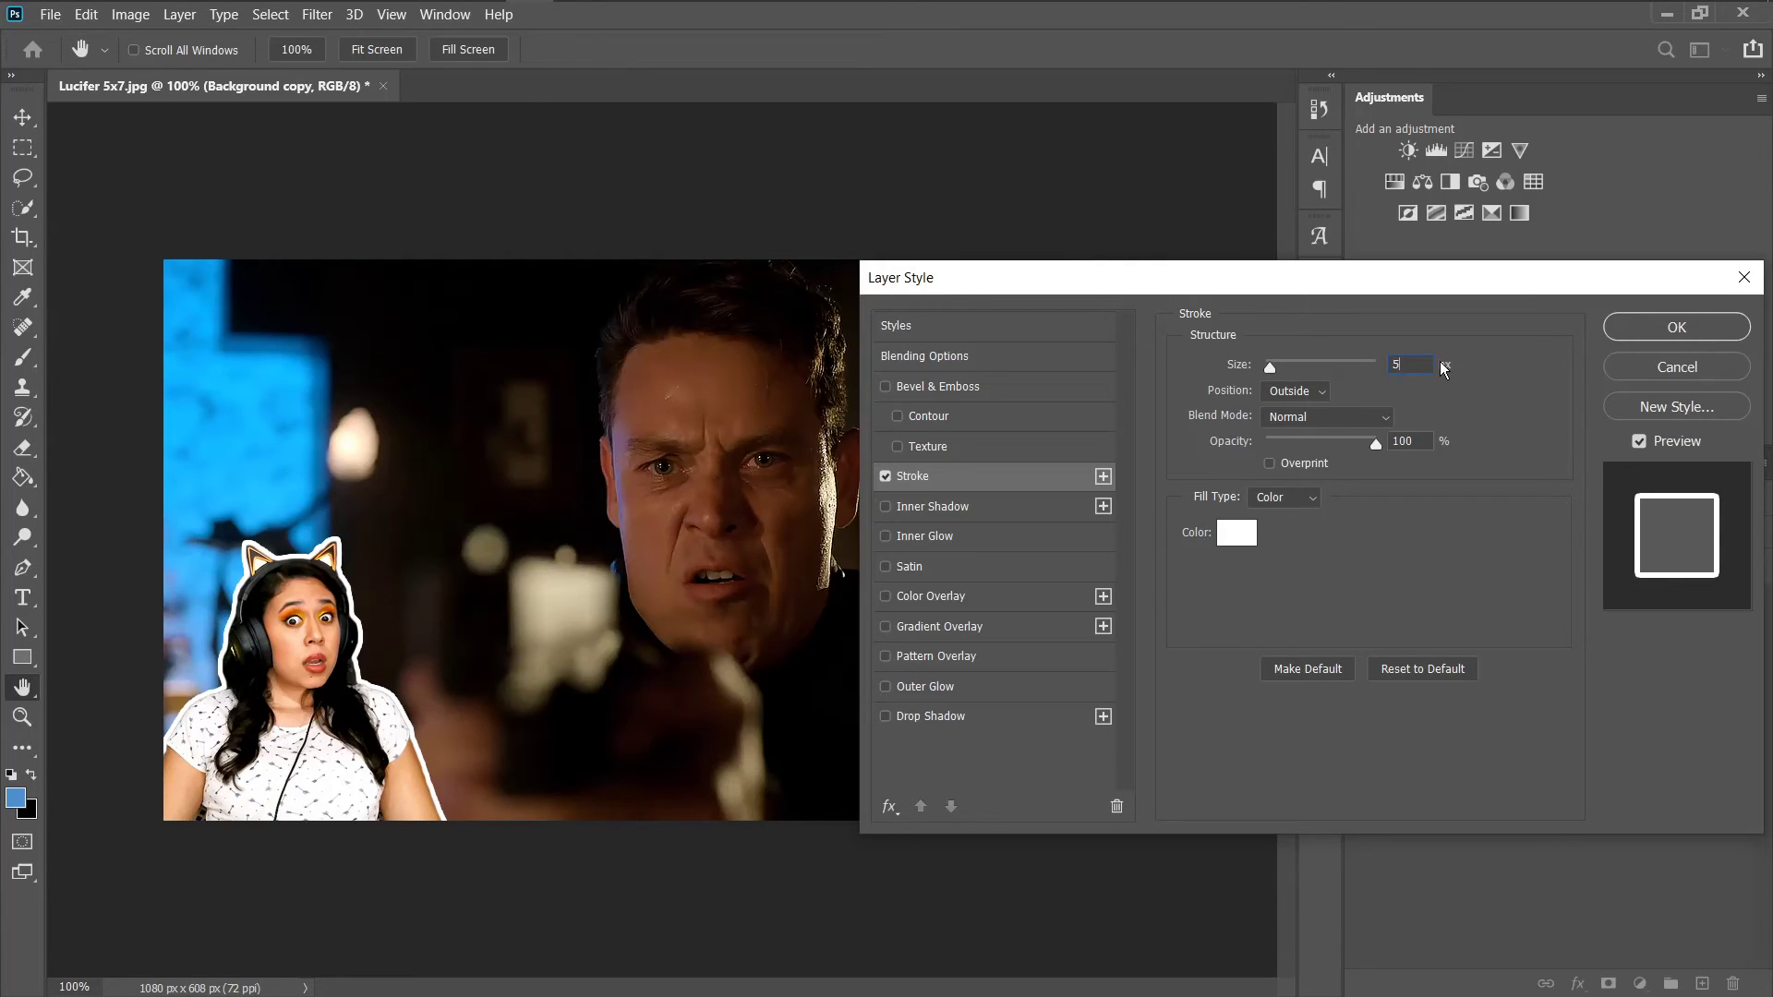
type("7")
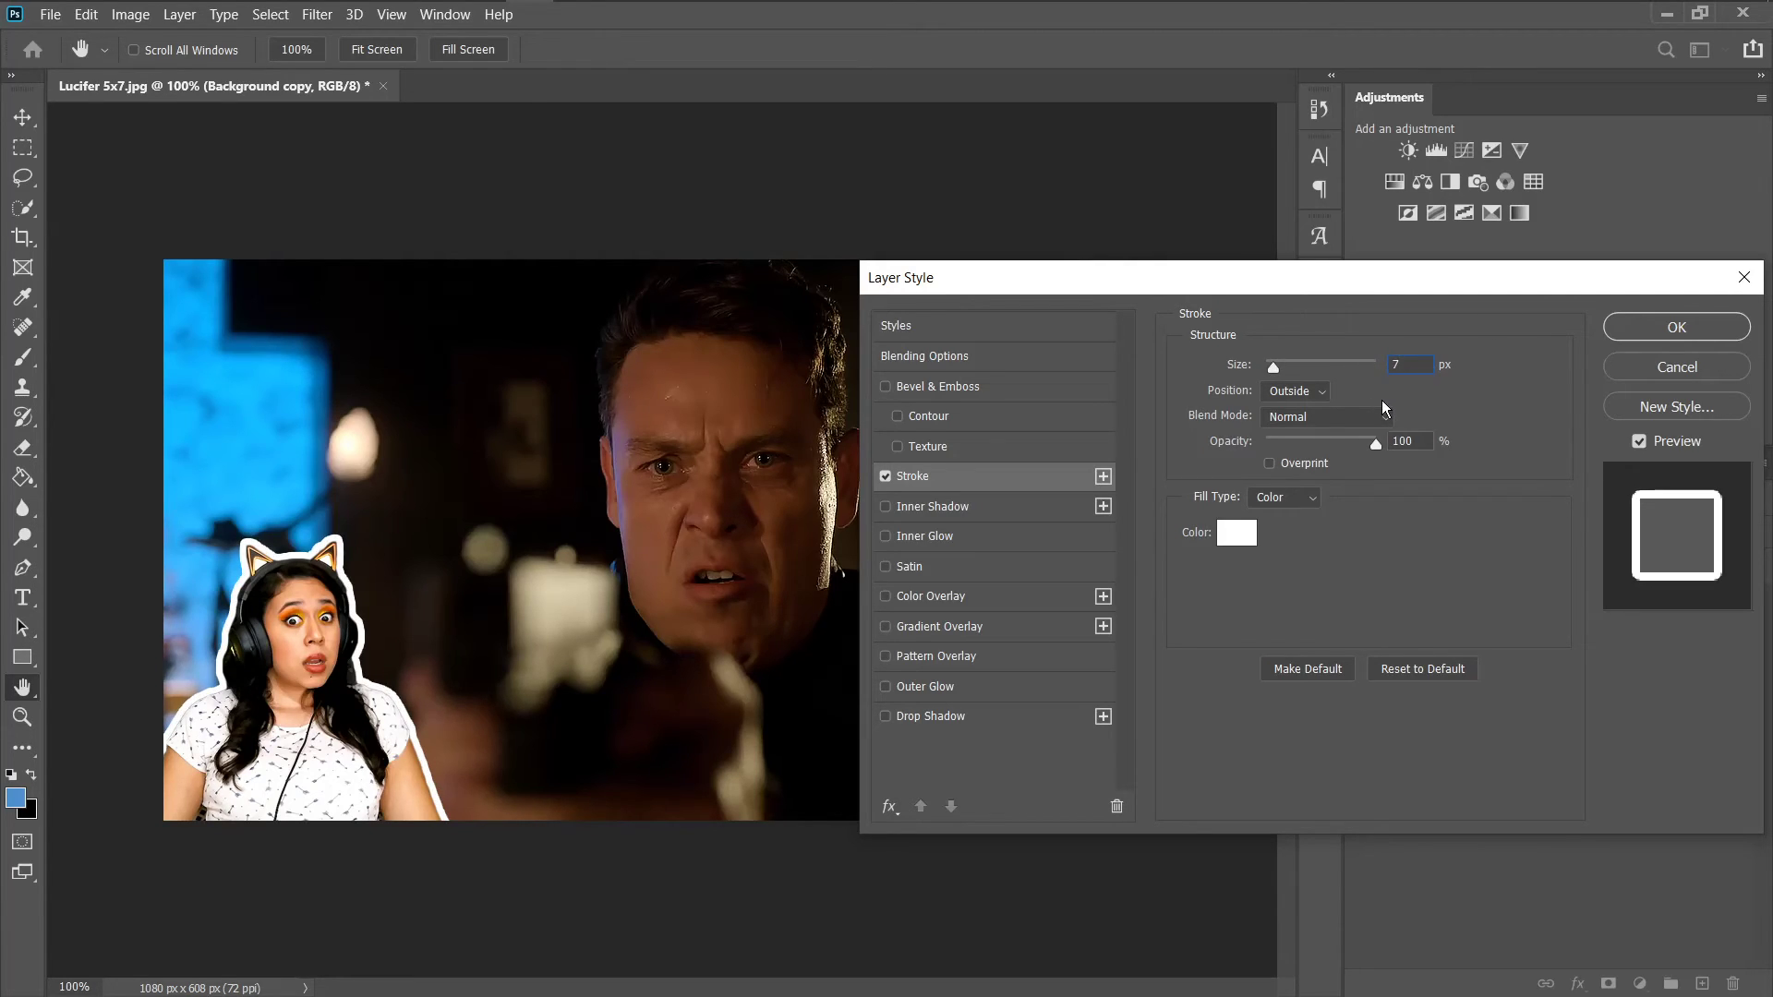
left_click(1649, 328)
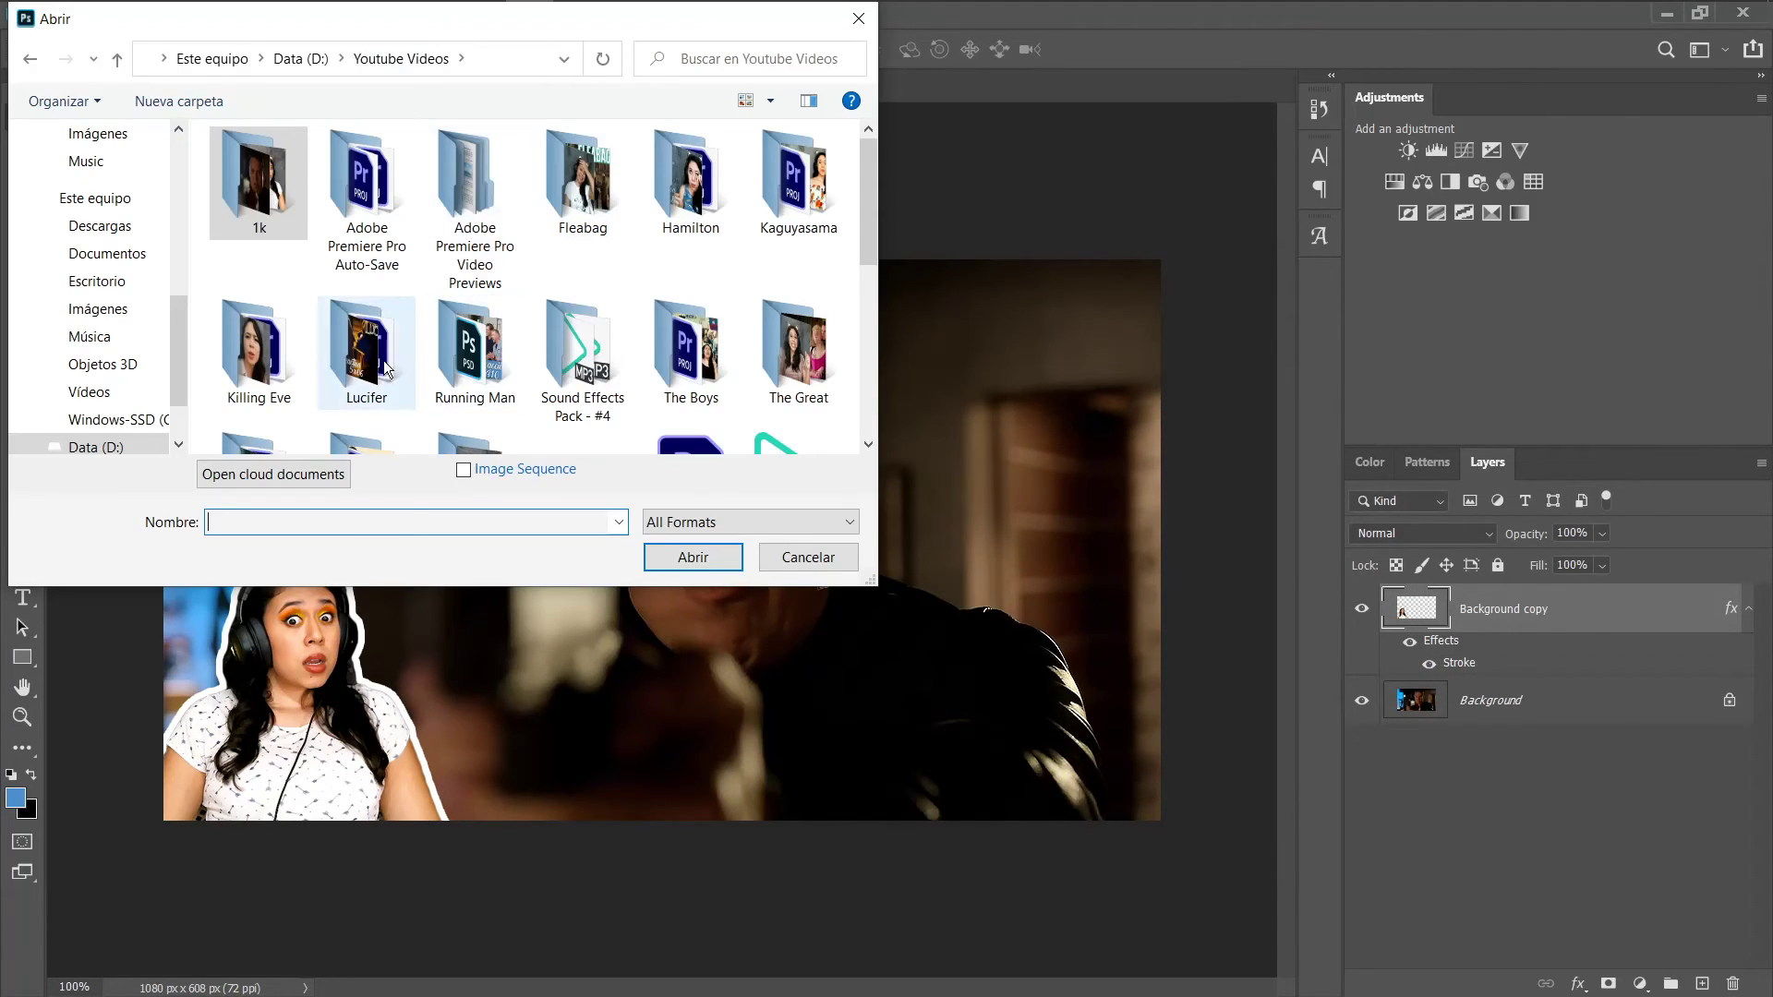
- Open 600px-Lucifer_tv_logo.svg.png from the Lucifer folder, copy its logo into Lucifer 5x7.jpg, and close the logo file
double_click(374, 364)
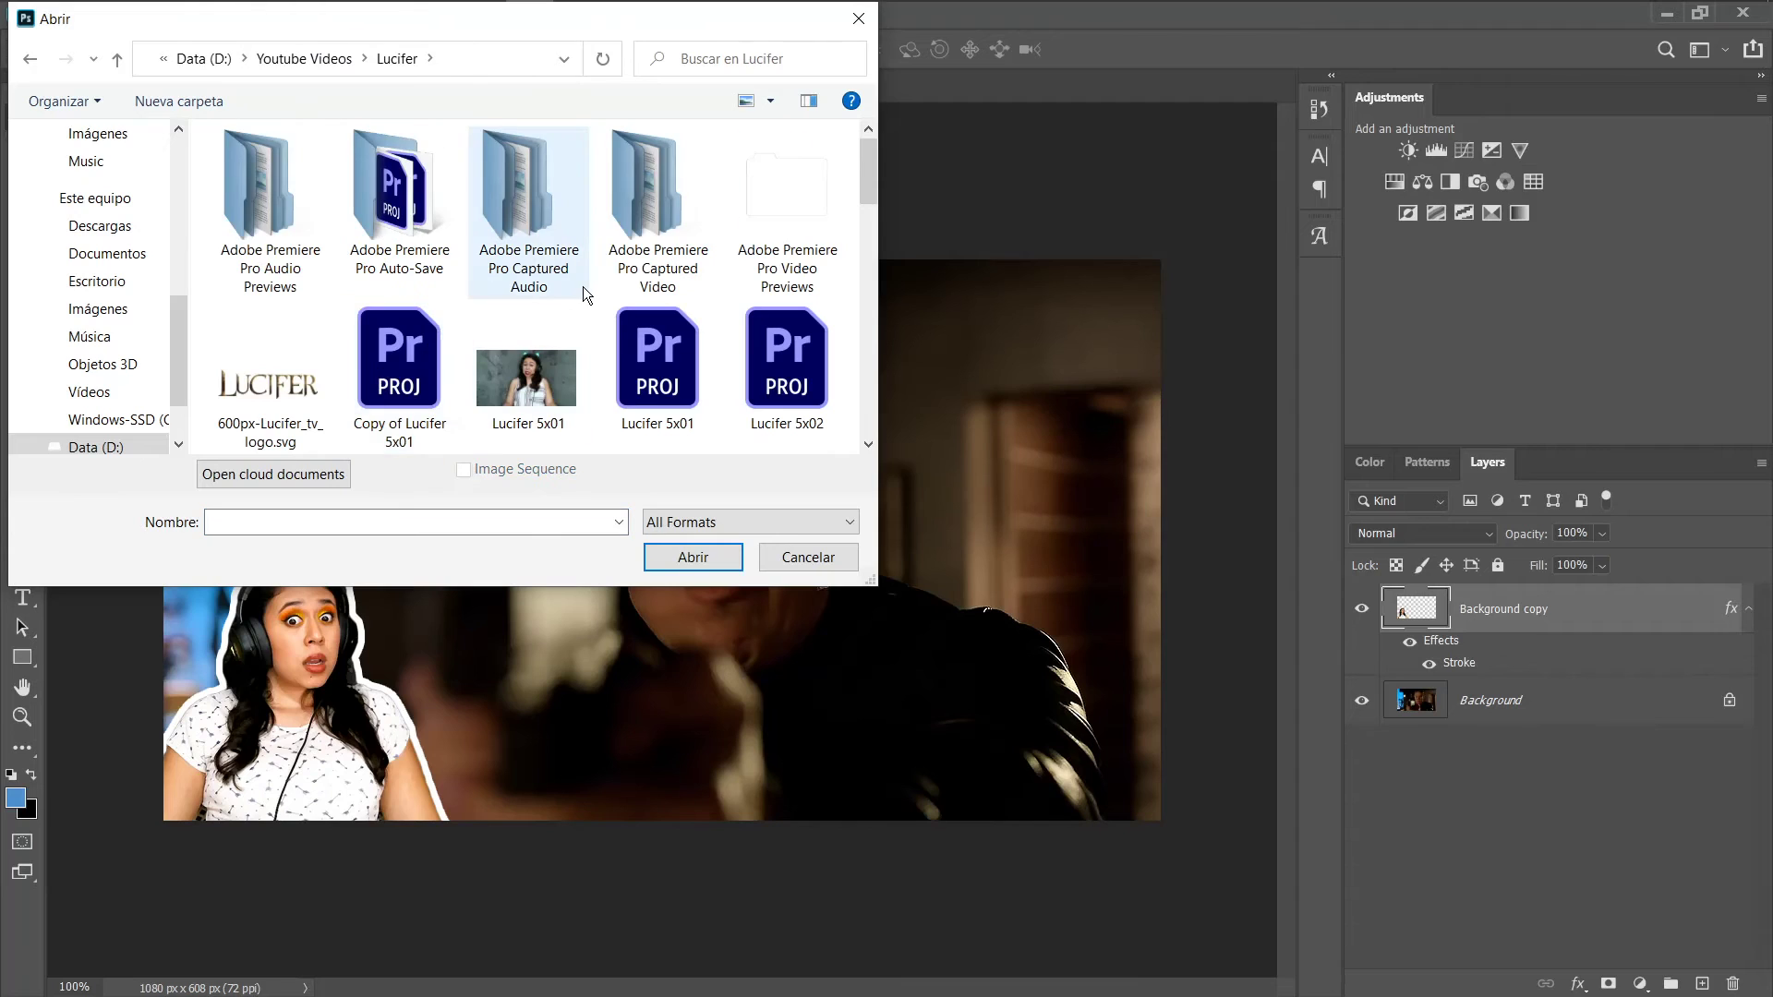
left_click(319, 370)
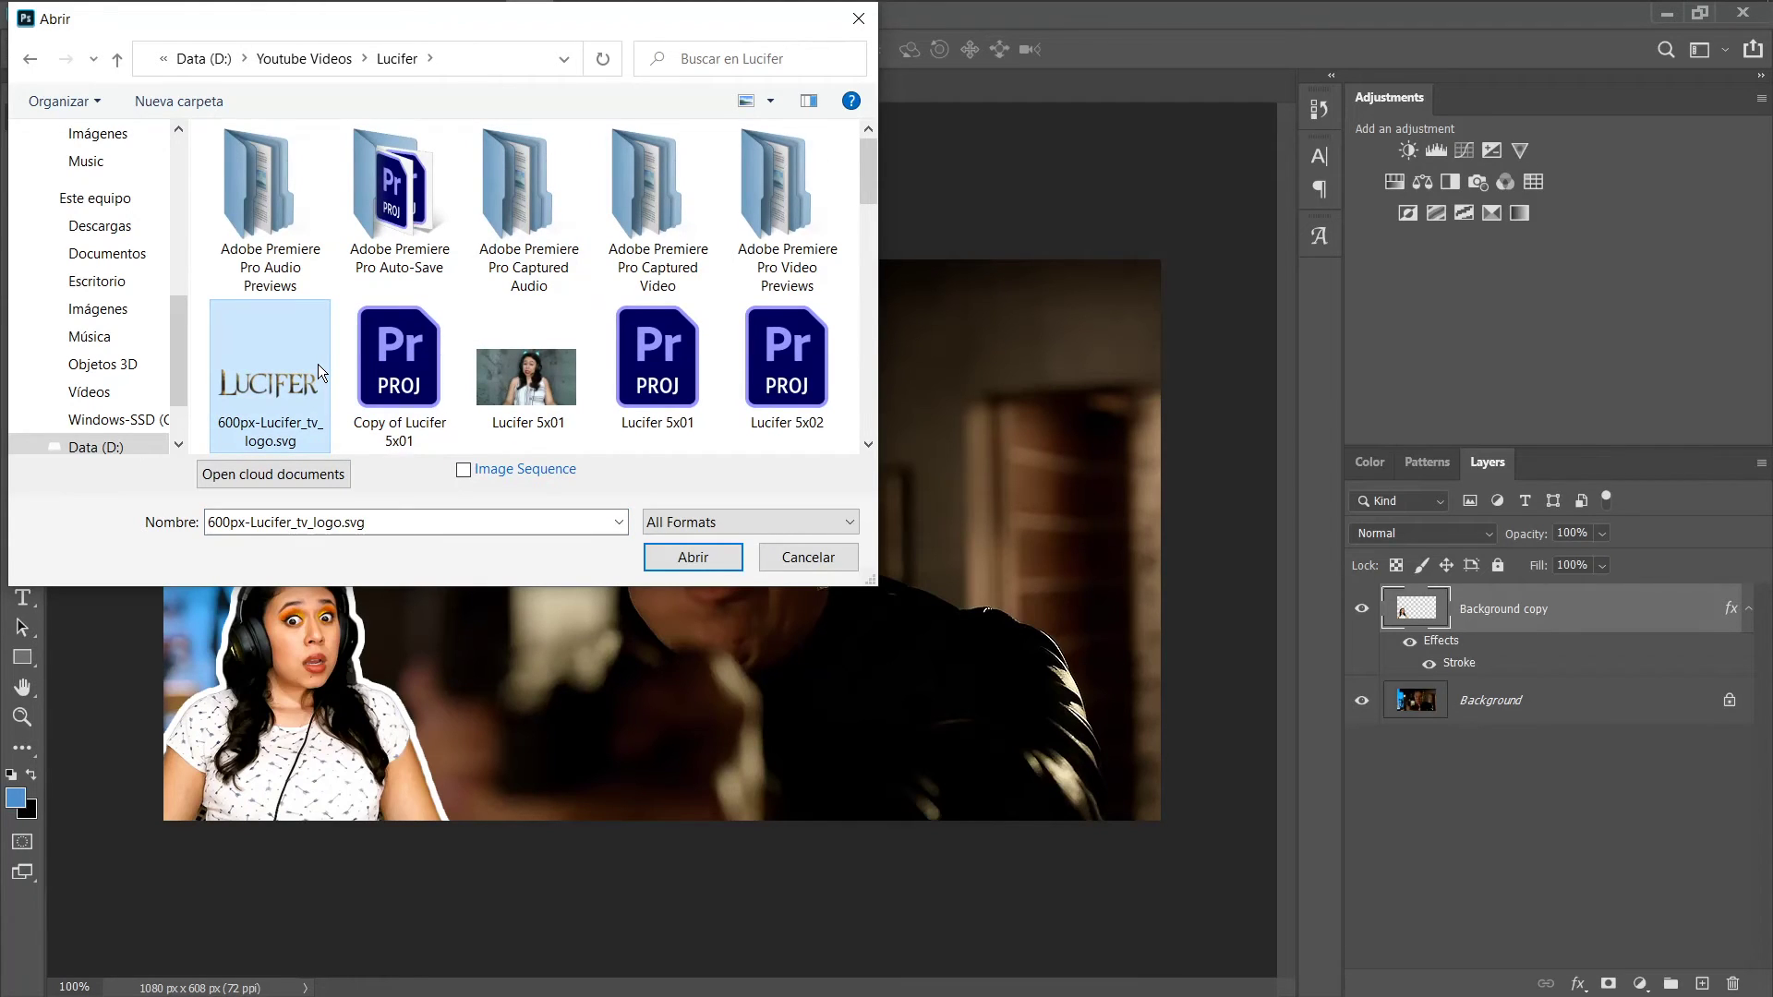
double_click(317, 364)
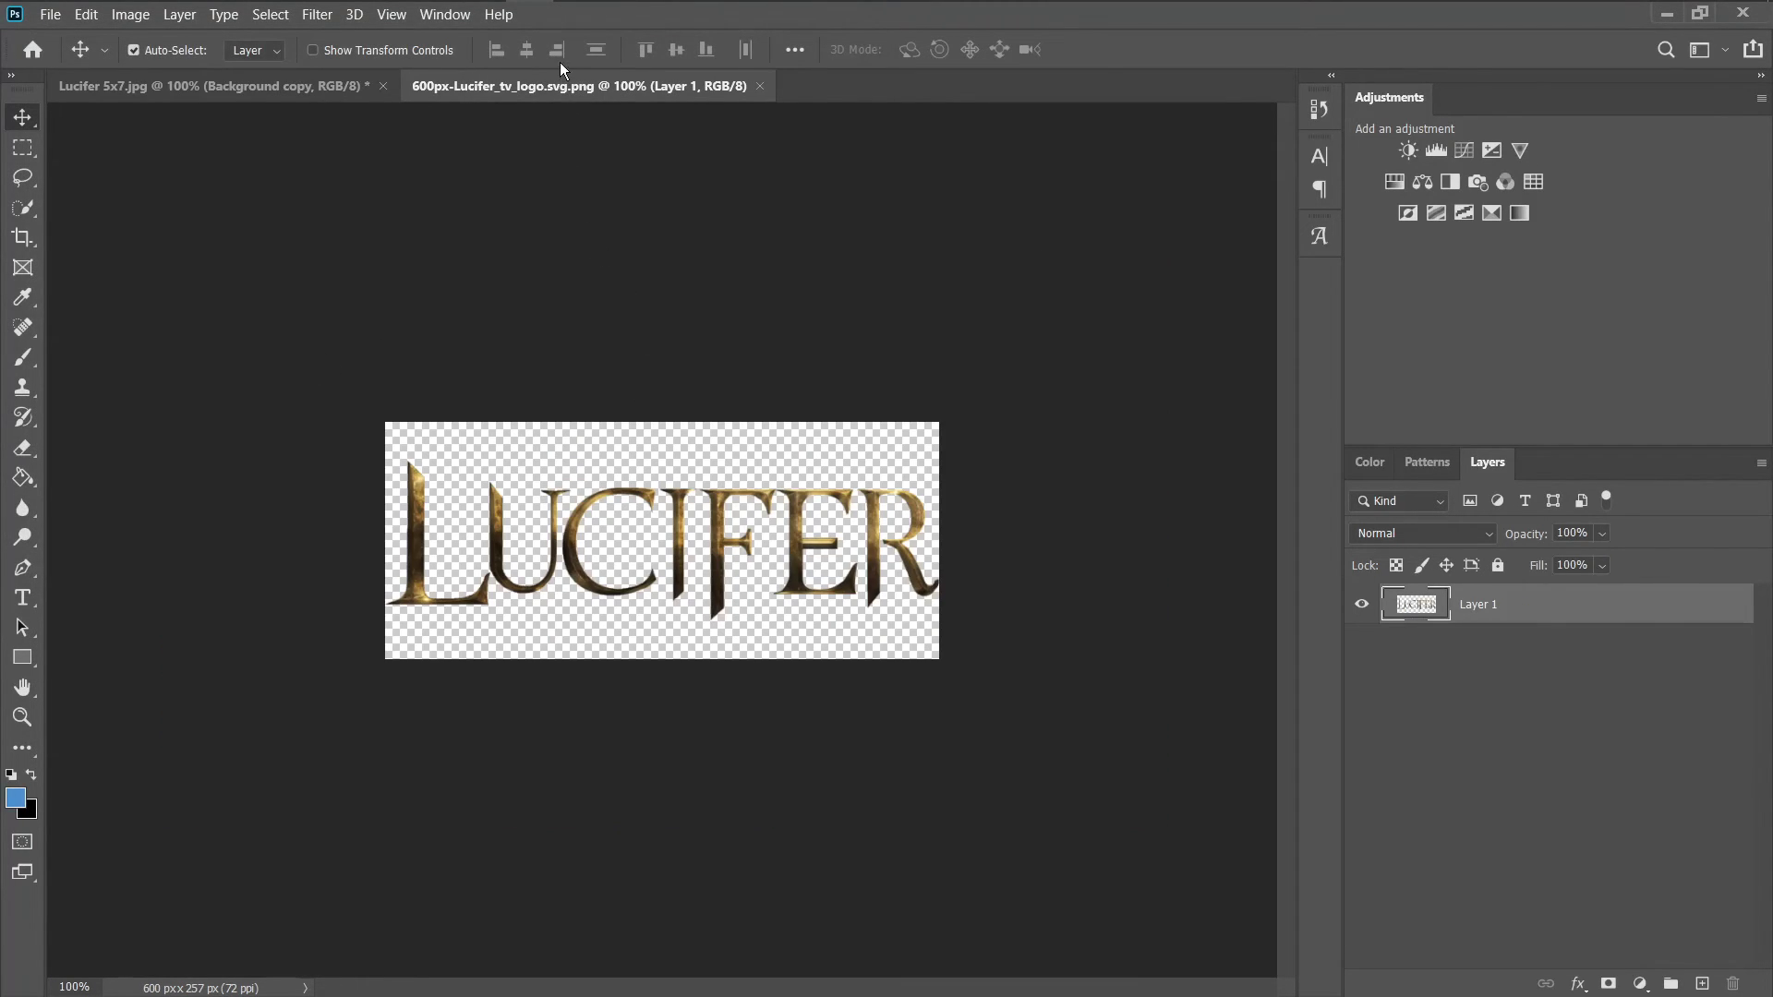
left_click_drag(560, 85, 315, 225)
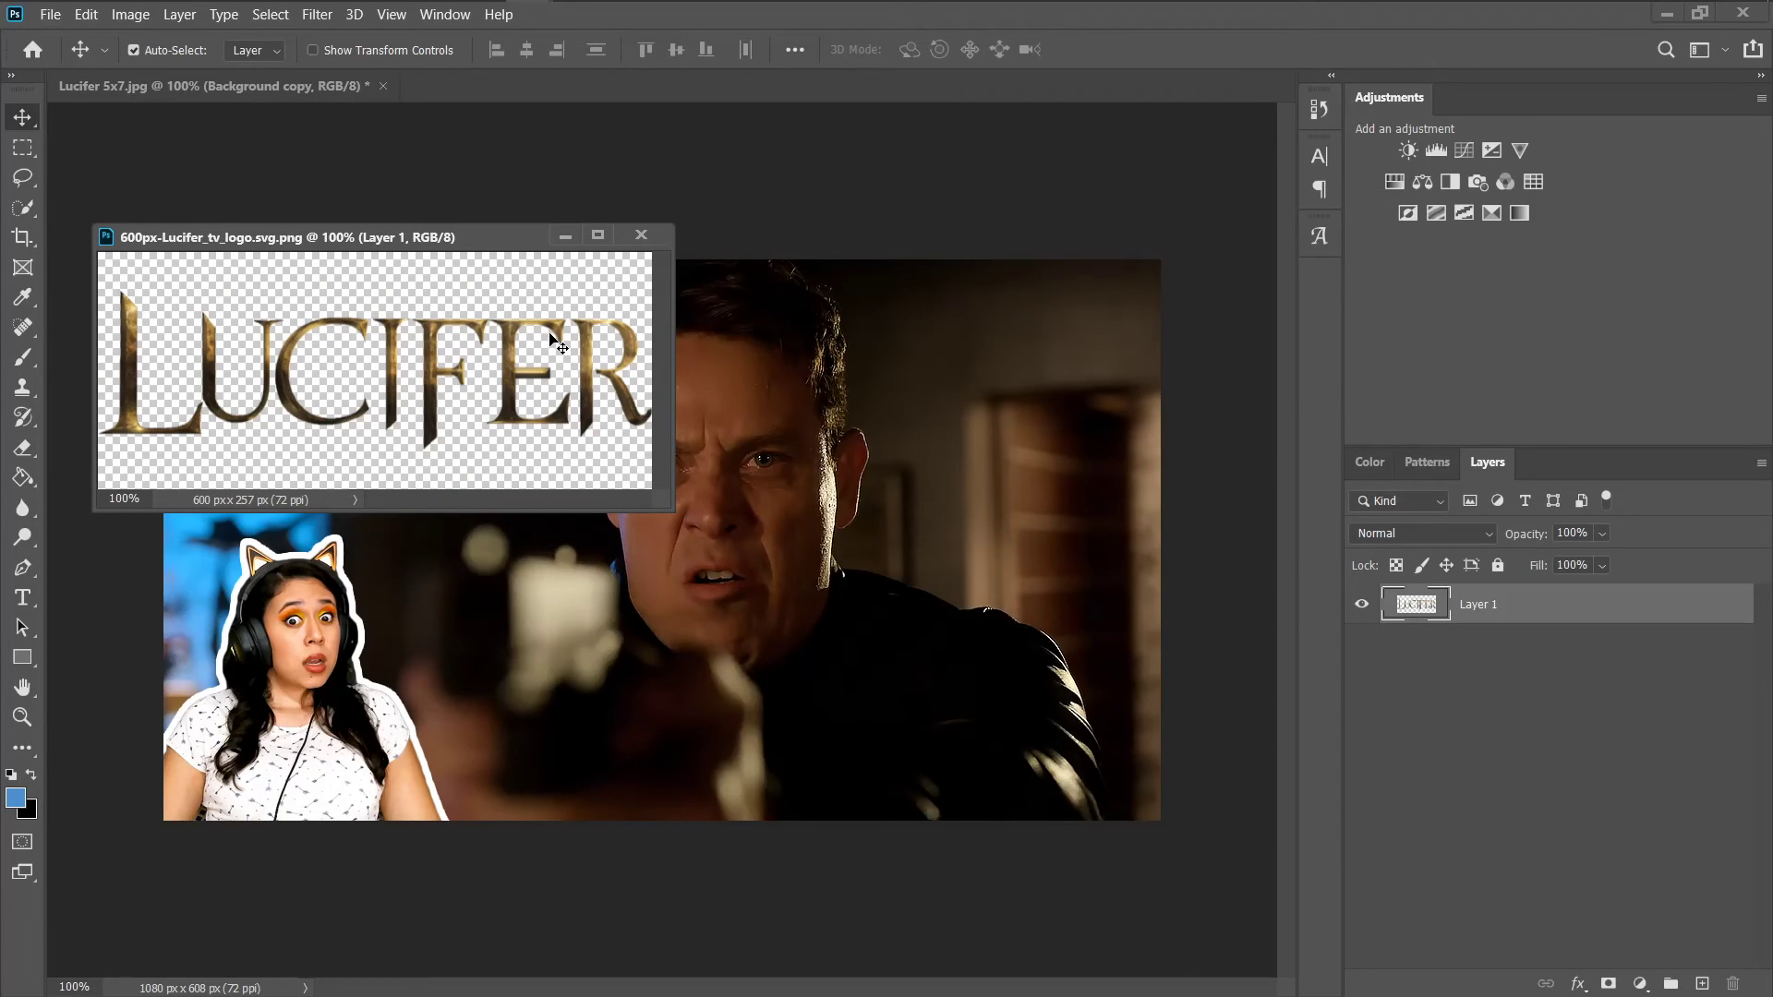
left_click_drag(535, 402, 831, 471)
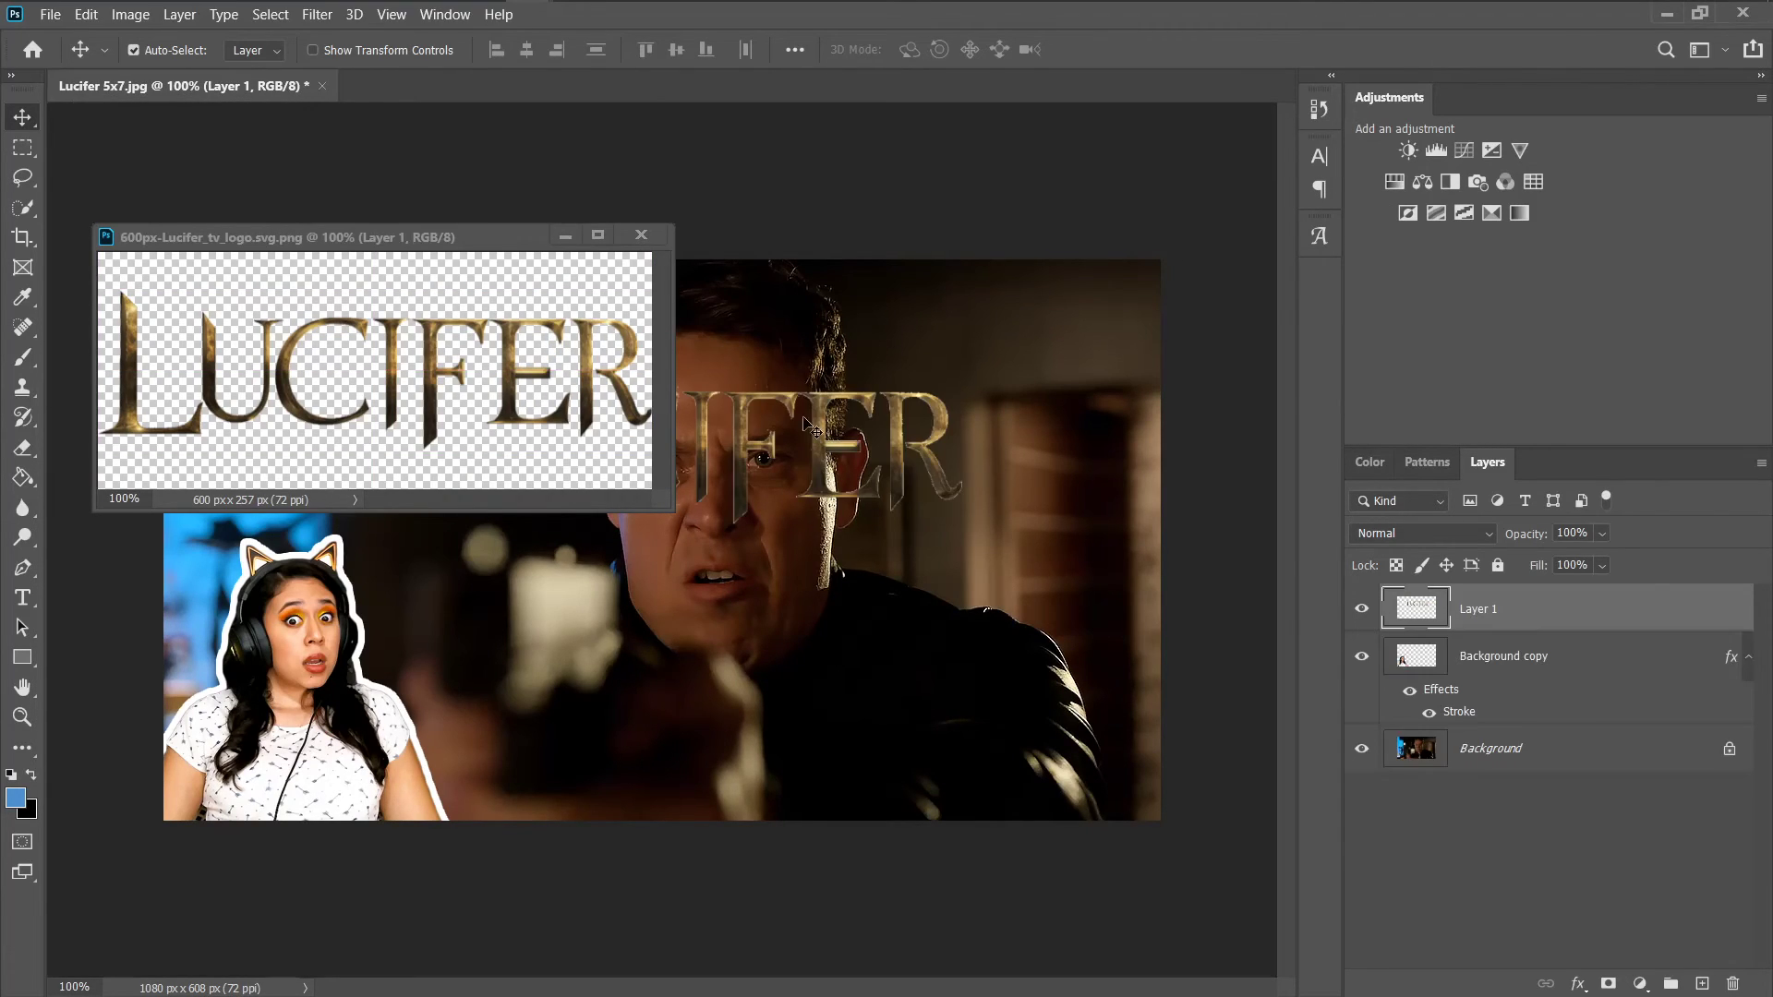
left_click(641, 235)
- Scale the Lucifer logo to 76% and place it in the upper-left corner of the scene
left_click_drag(737, 434, 524, 455)
key("ctrl+t")
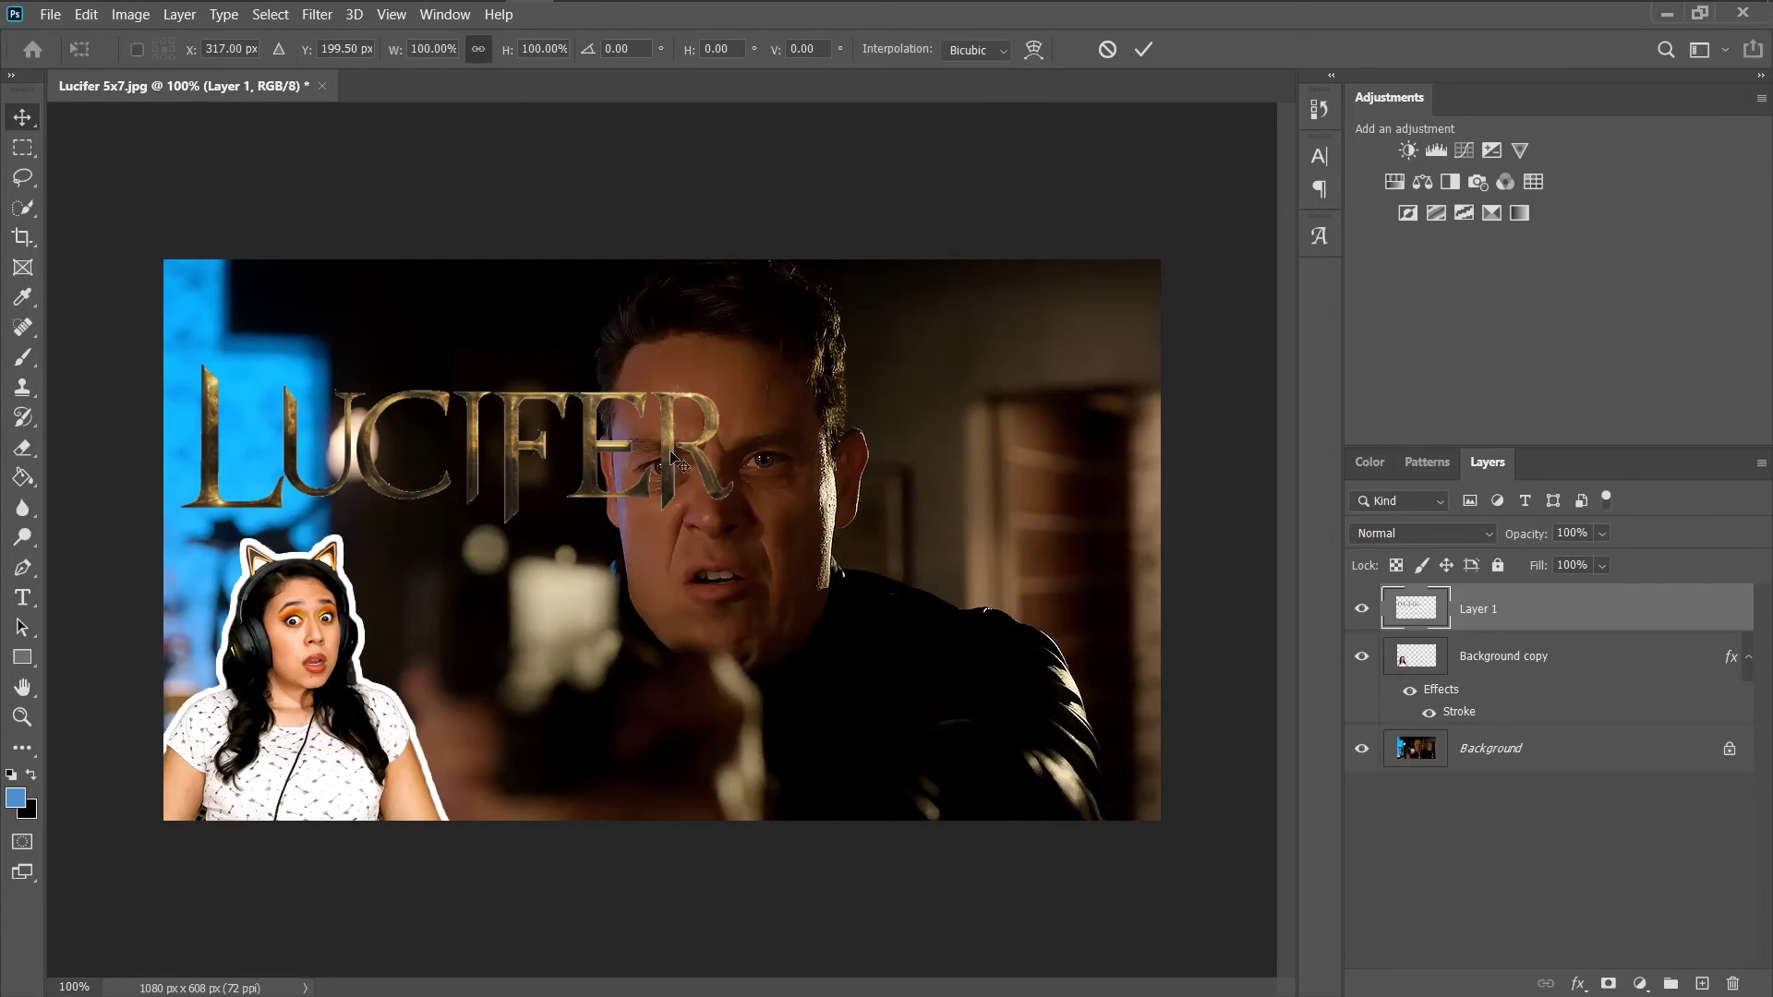
left_click_drag(735, 452, 479, 358)
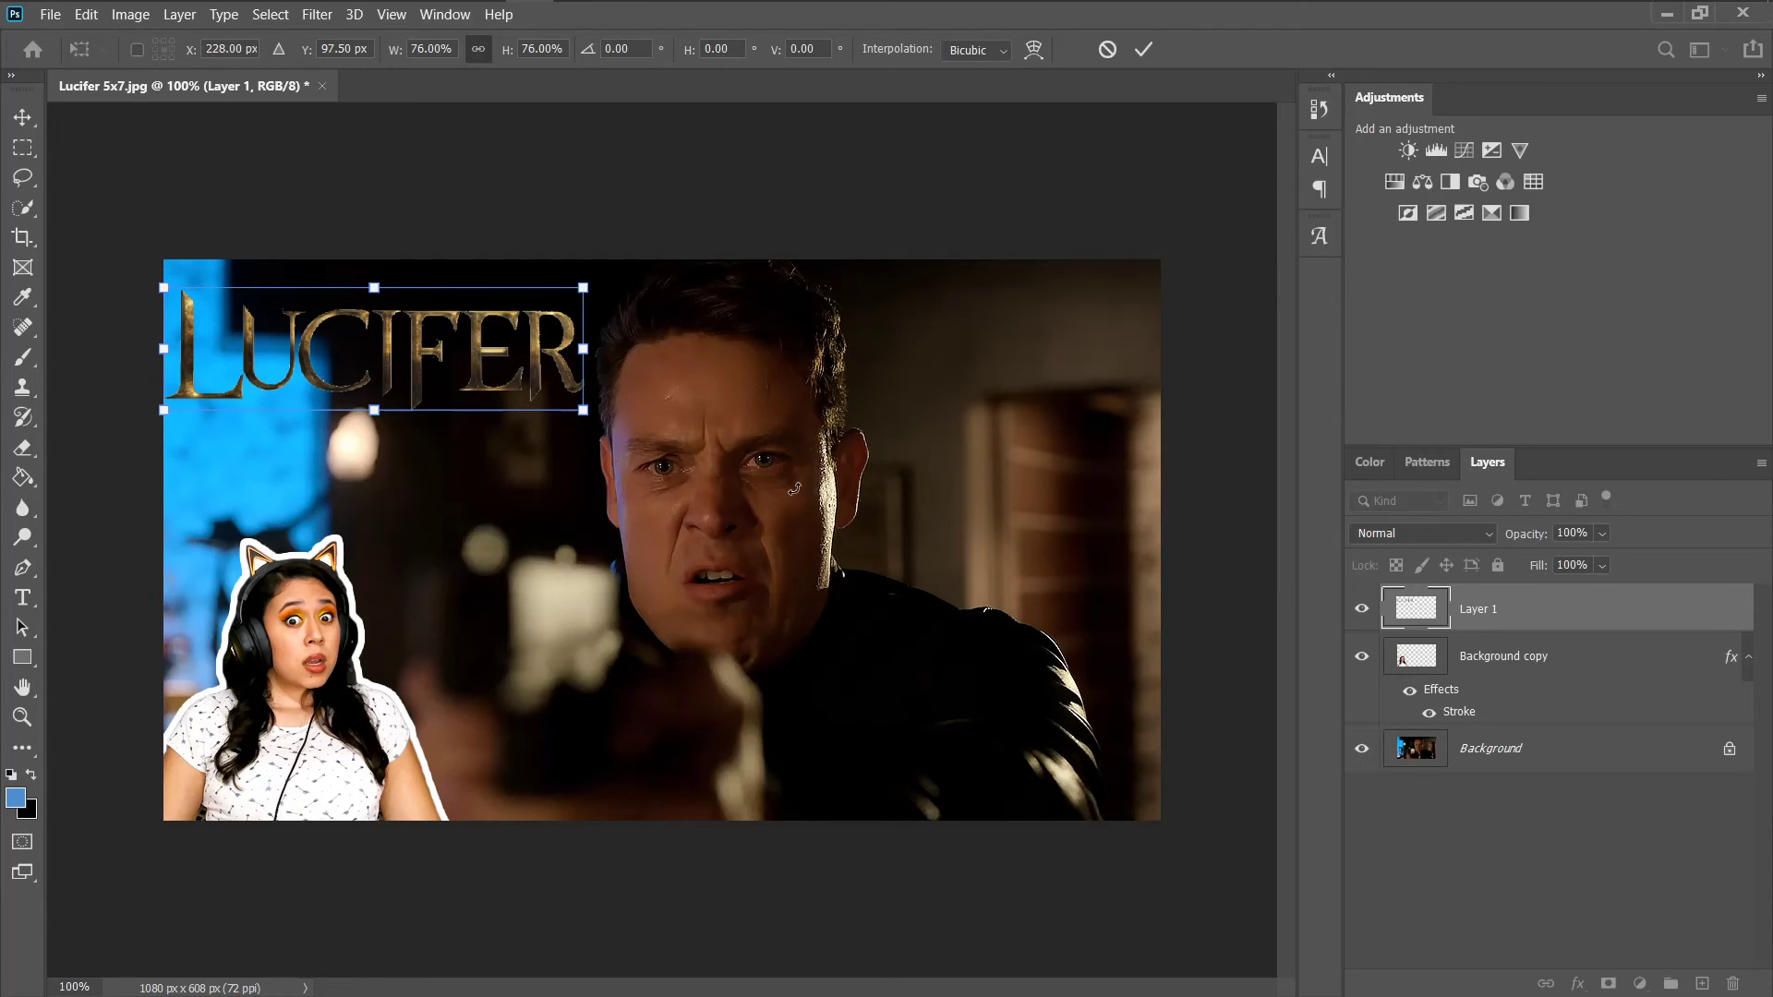
left_click(1143, 49)
- Add a white 7 px outside Stroke to the Lucifer logo's layer
left_click(1581, 983)
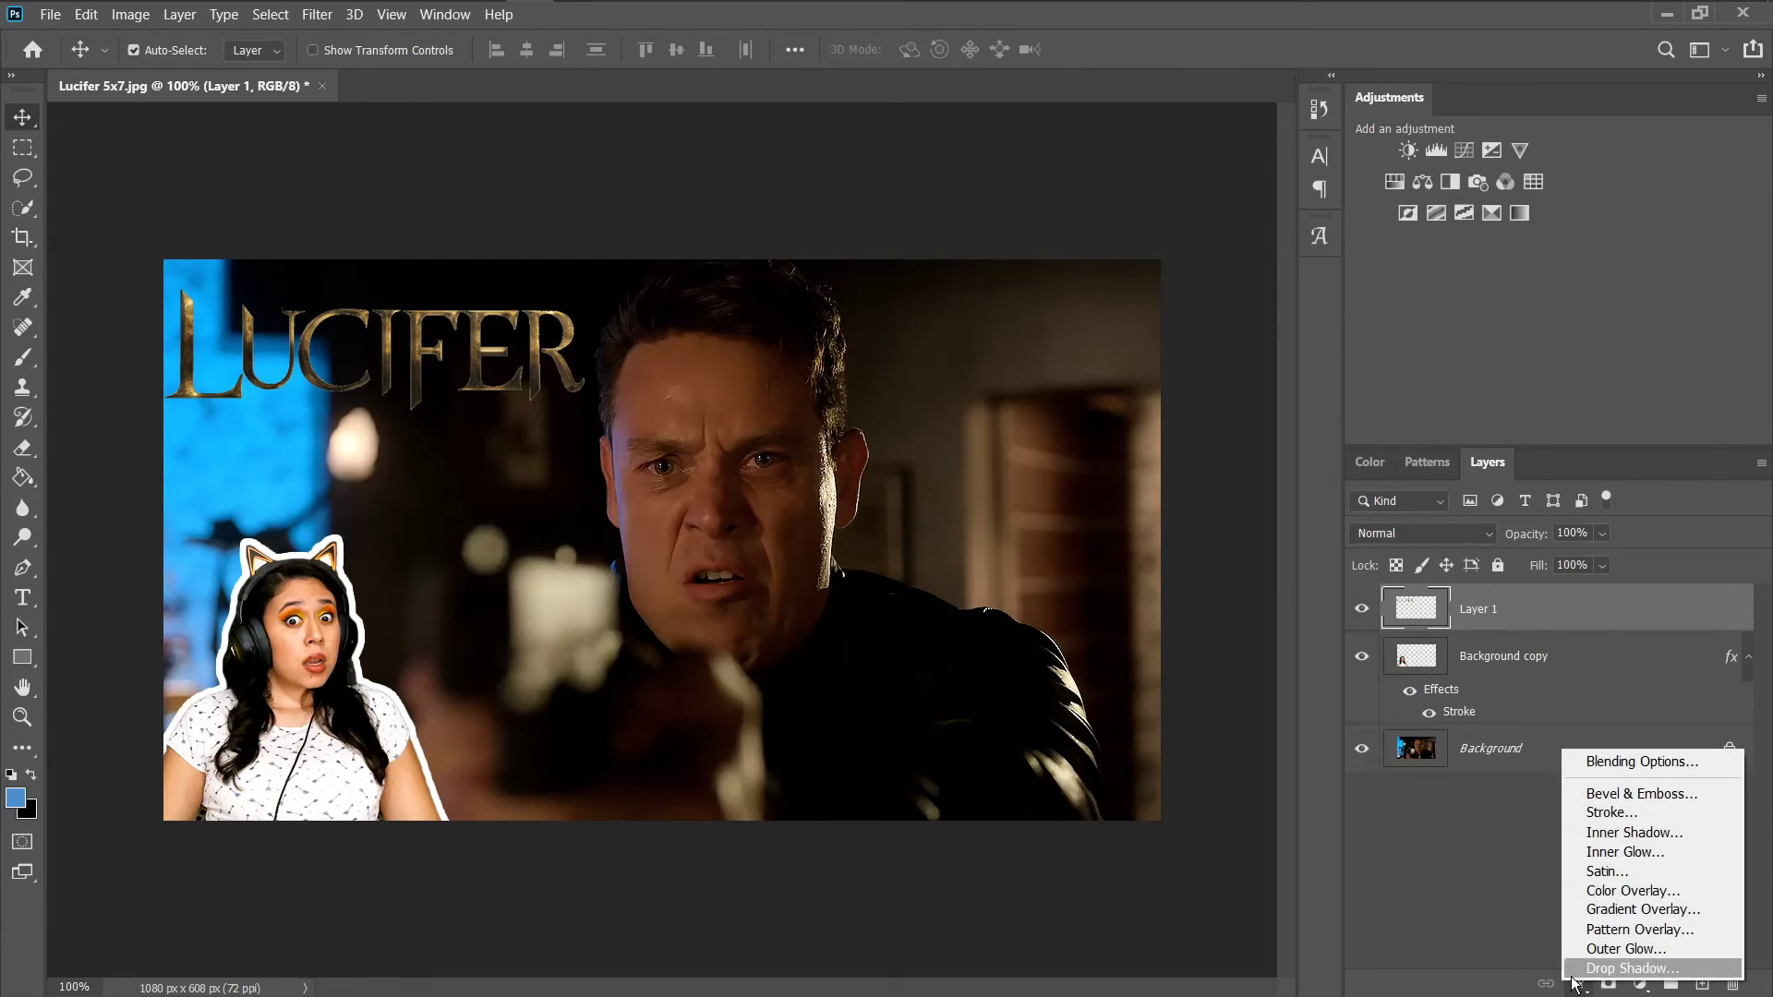
left_click(1628, 809)
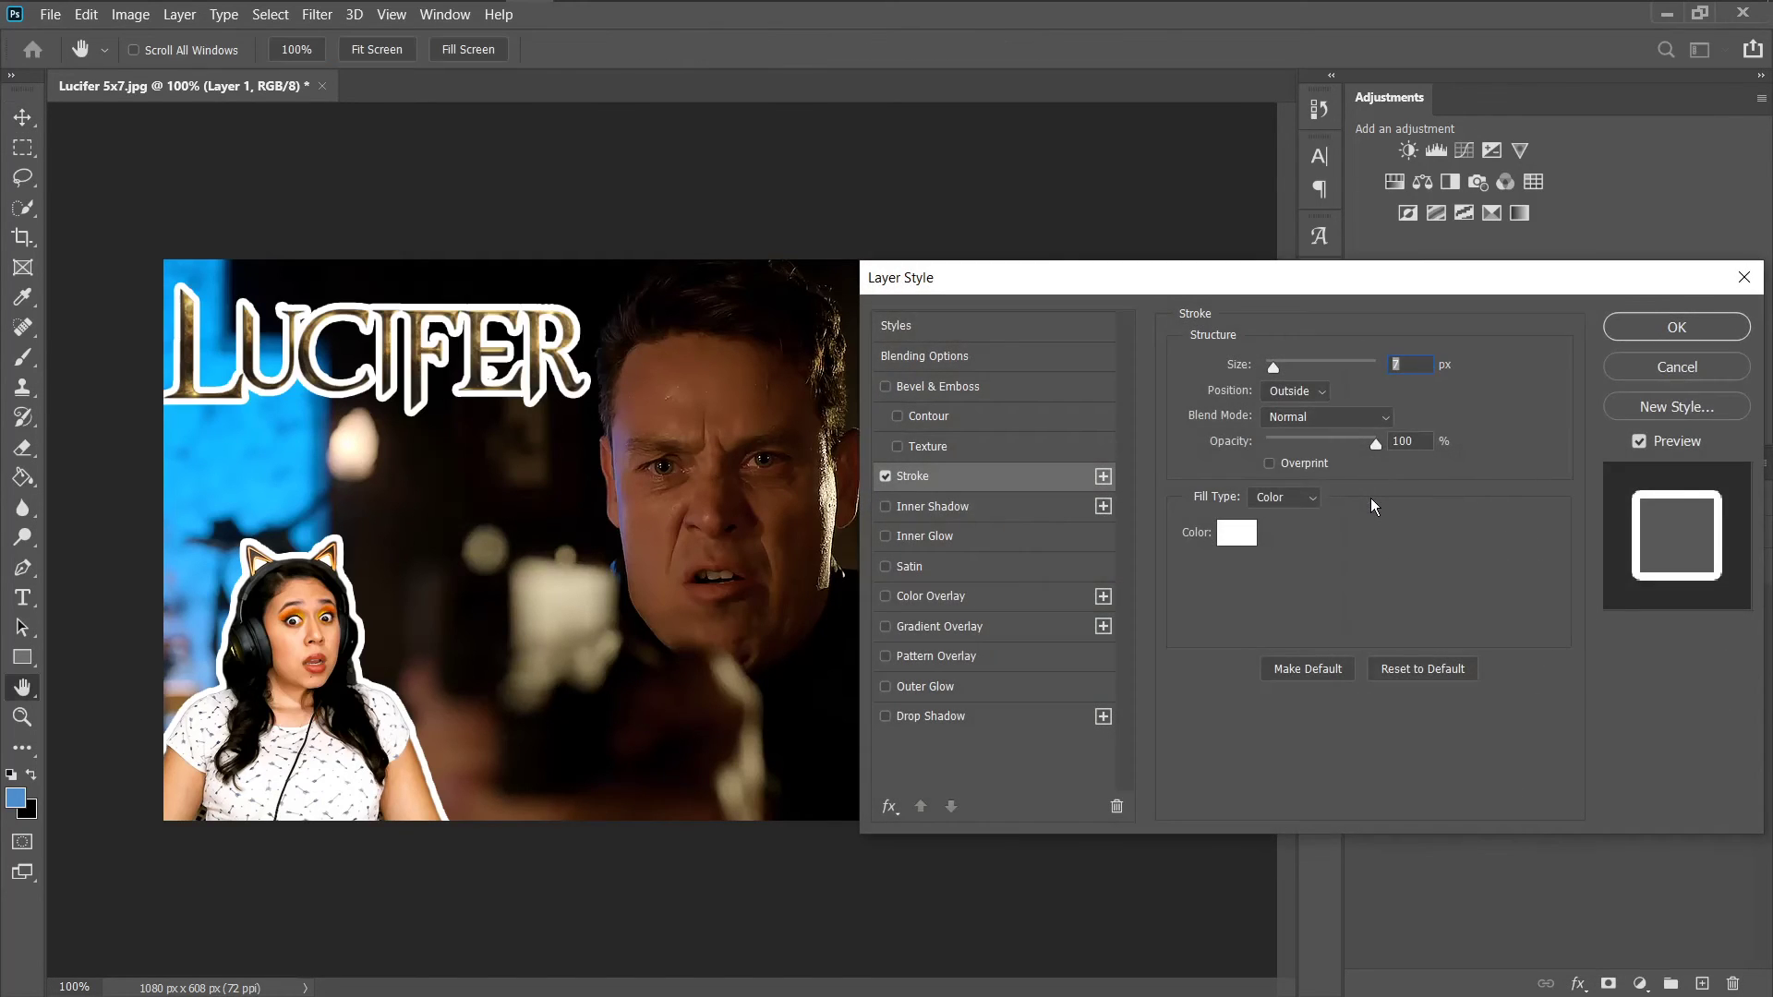
left_click_drag(1282, 288, 1277, 486)
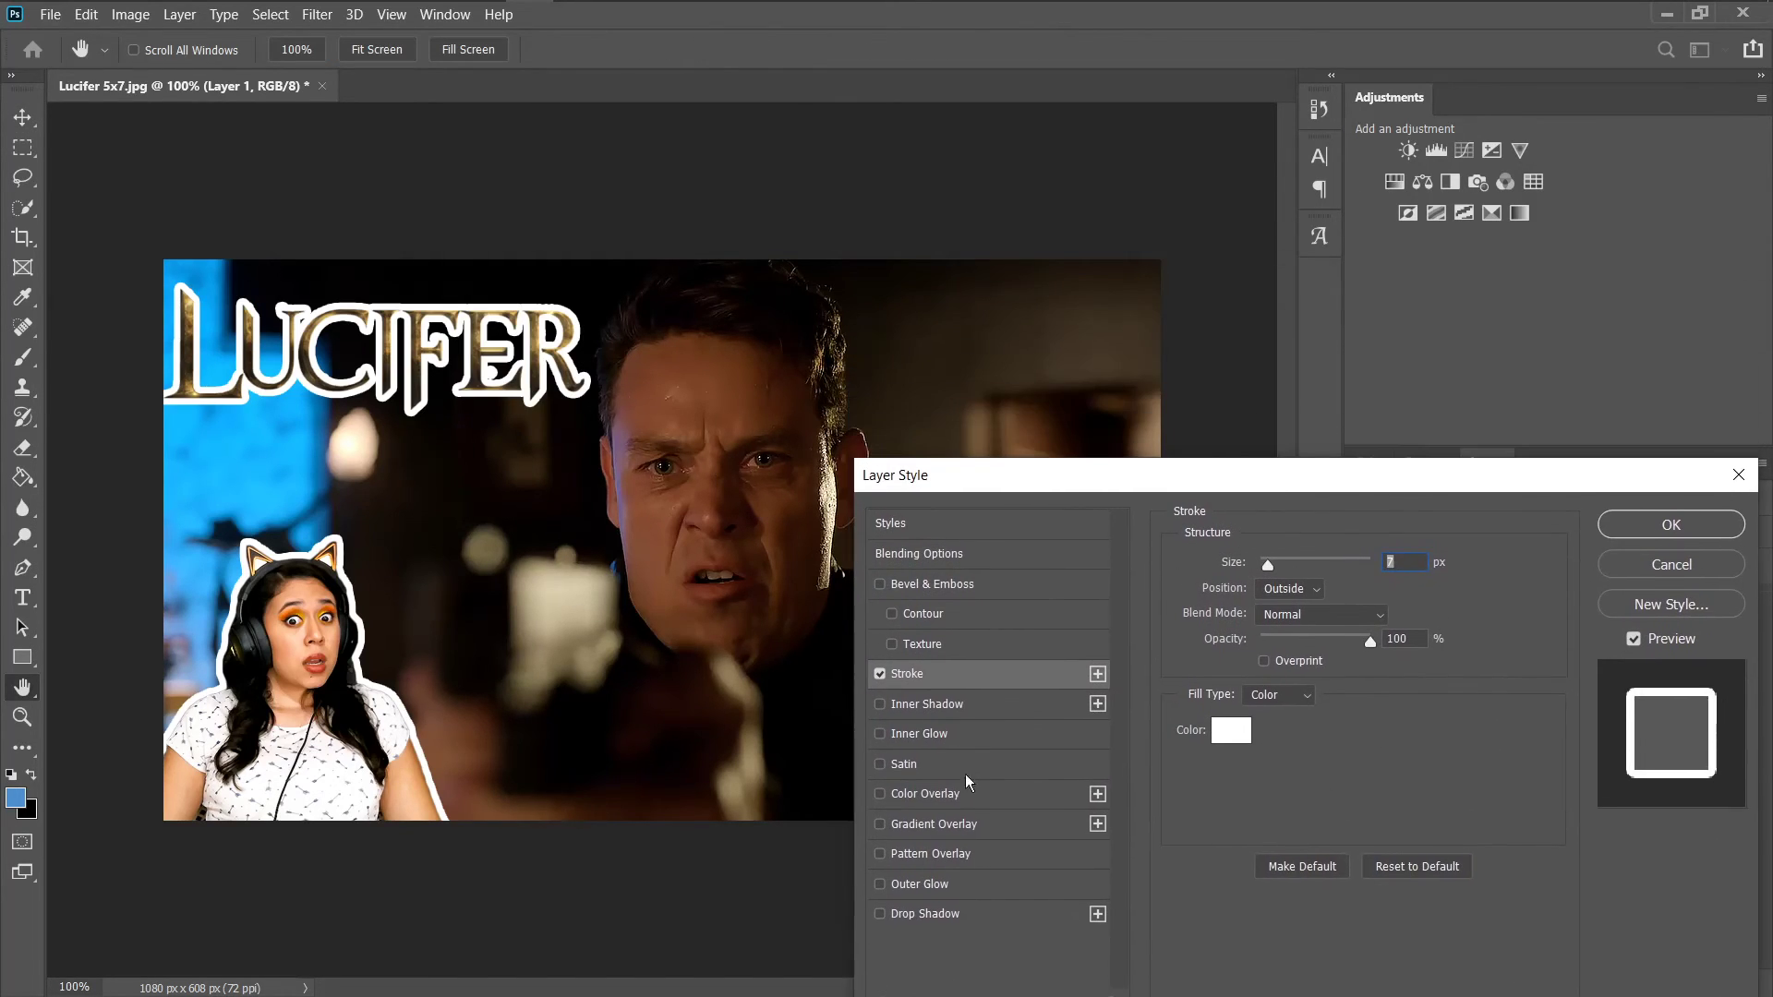
- Try a Drop Shadow and an Outer Glow on the Lucifer logo instead of the stroke, and switch back to the stroke
left_click(880, 674)
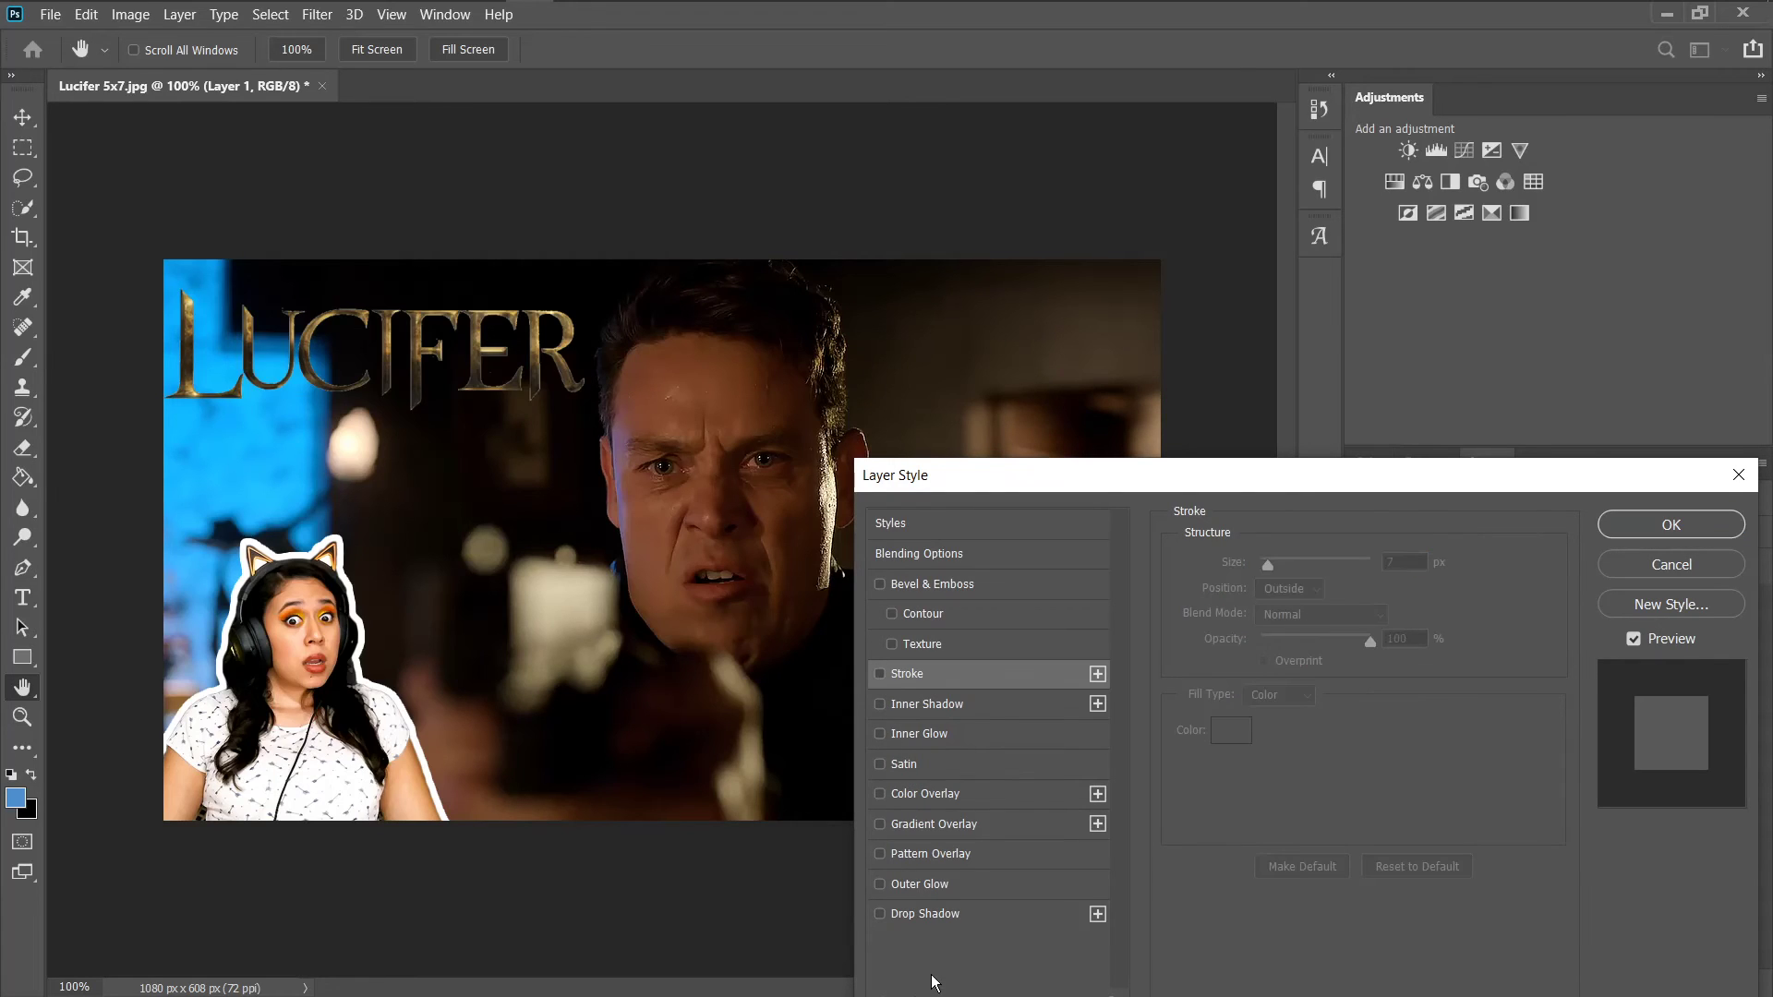
left_click(882, 916)
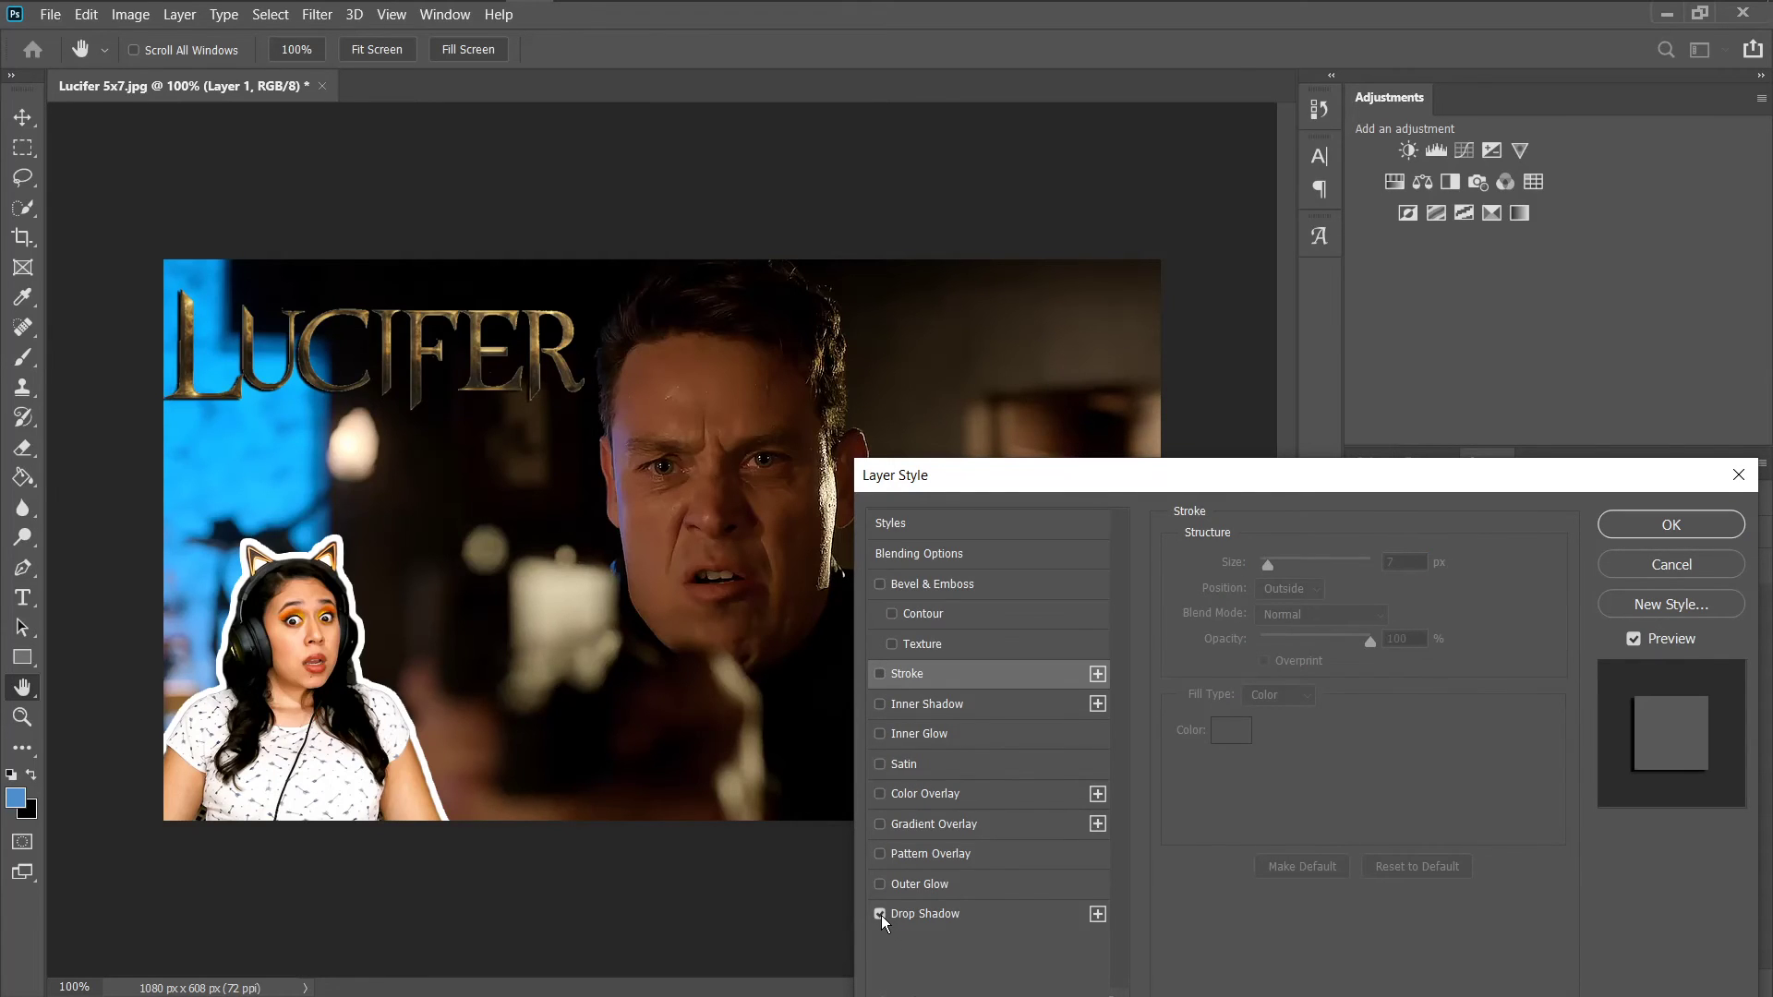
left_click(882, 916)
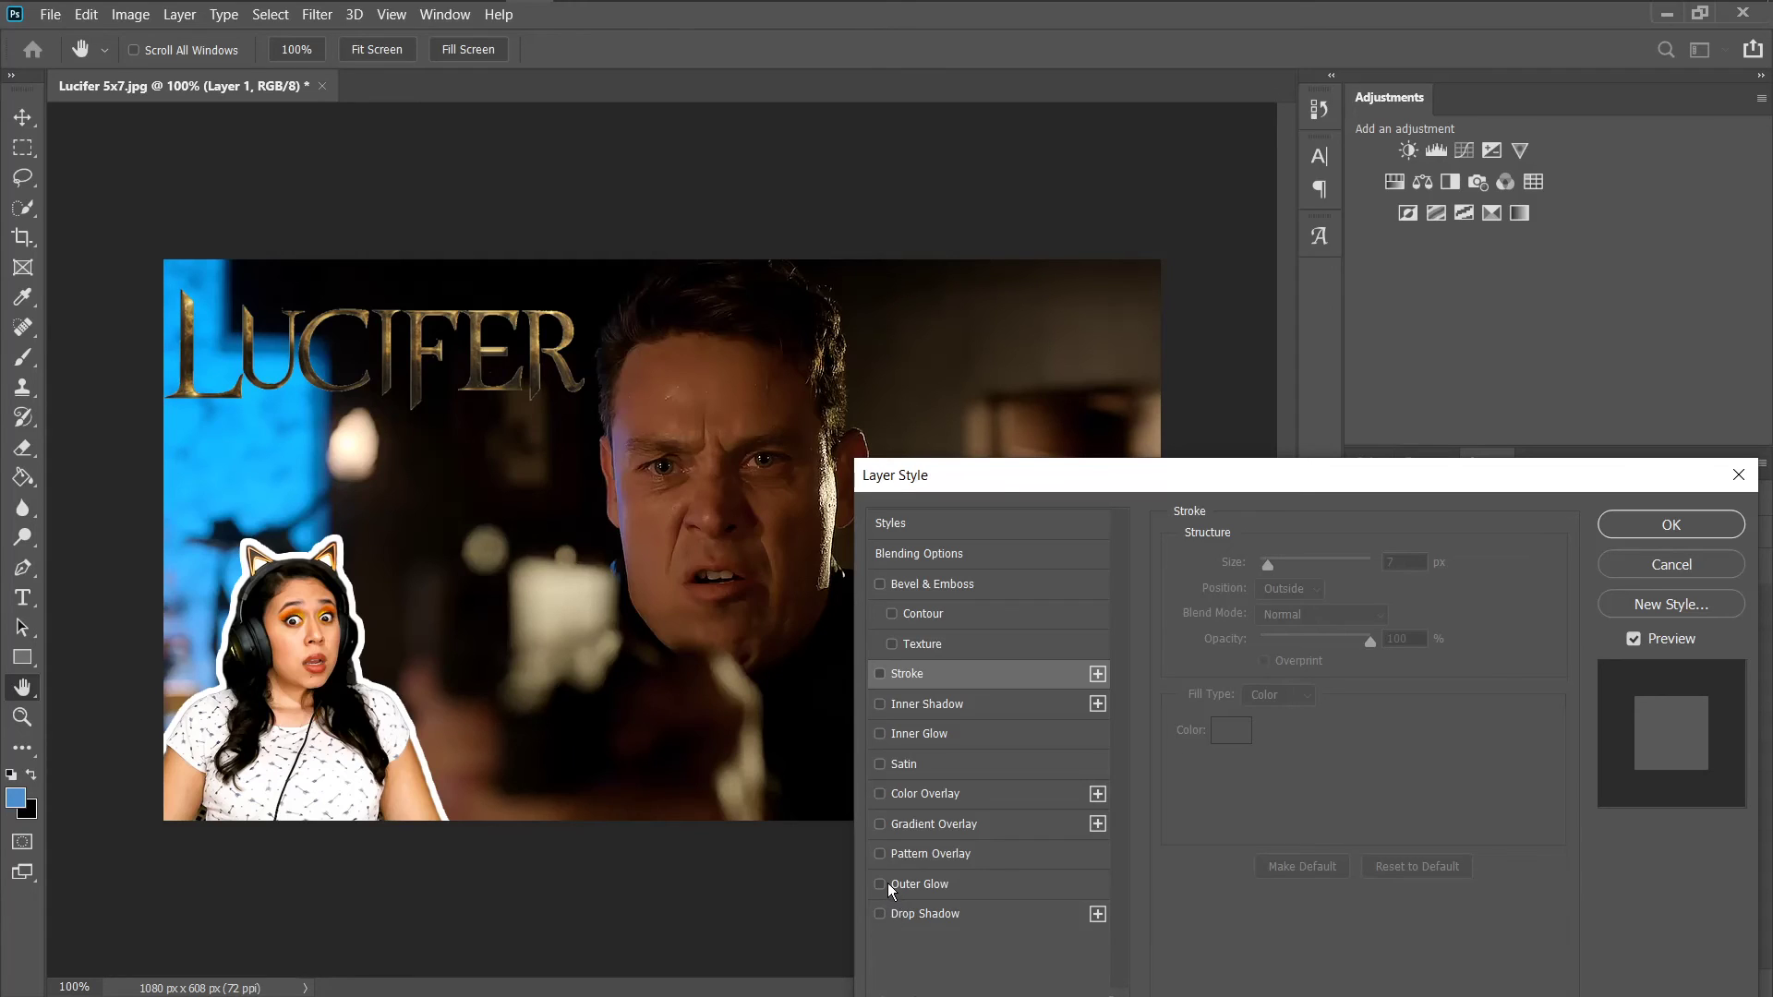
left_click(882, 885)
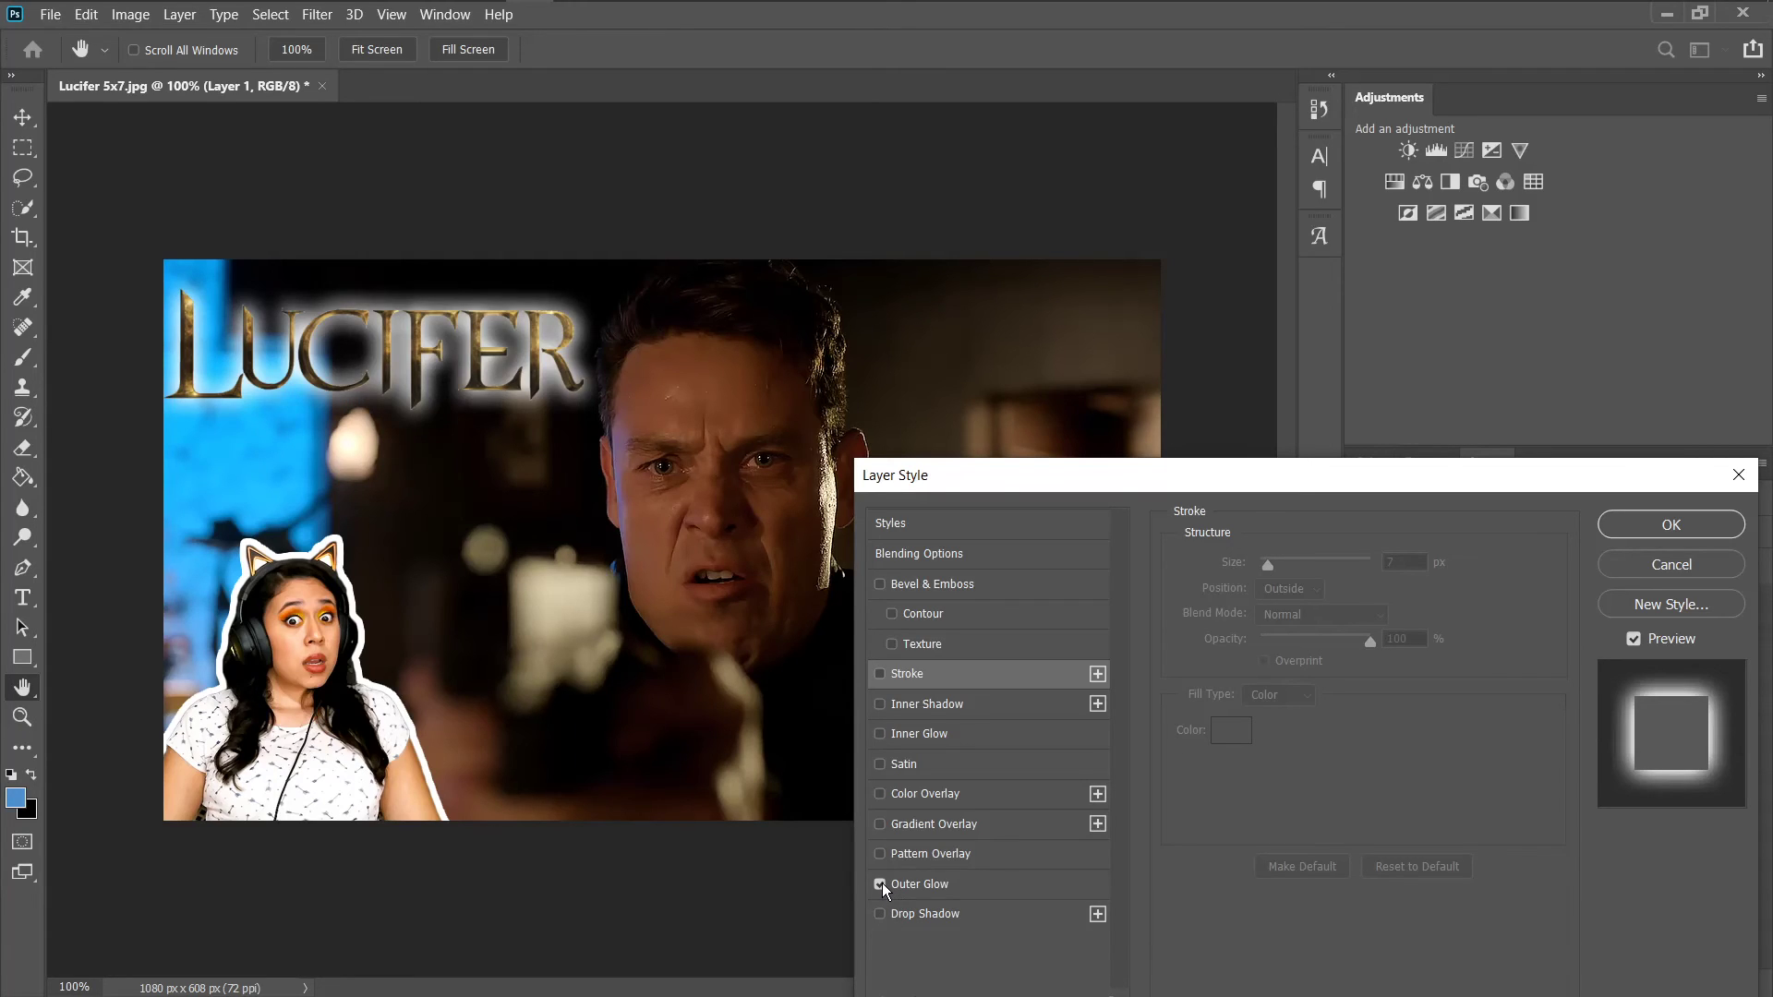
left_click(881, 885)
left_click(881, 674)
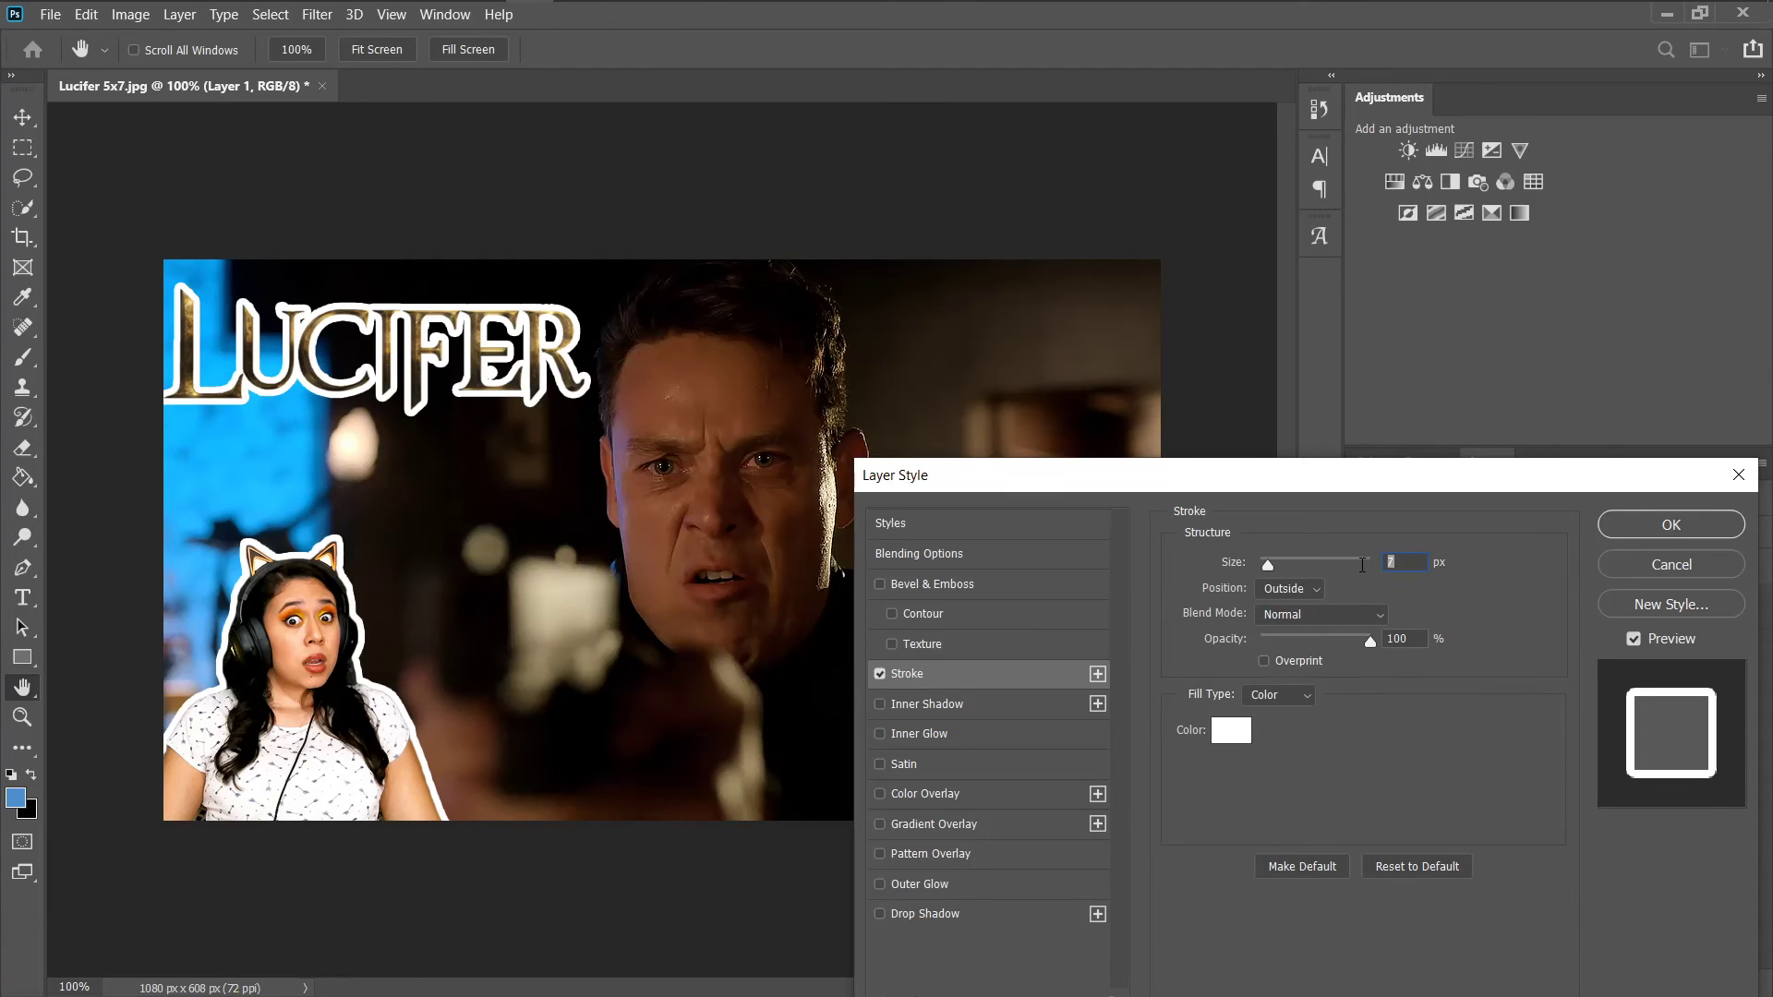
- Set the size of the Lucifer logo's Stroke to 3 px and apply the layer style
type("5")
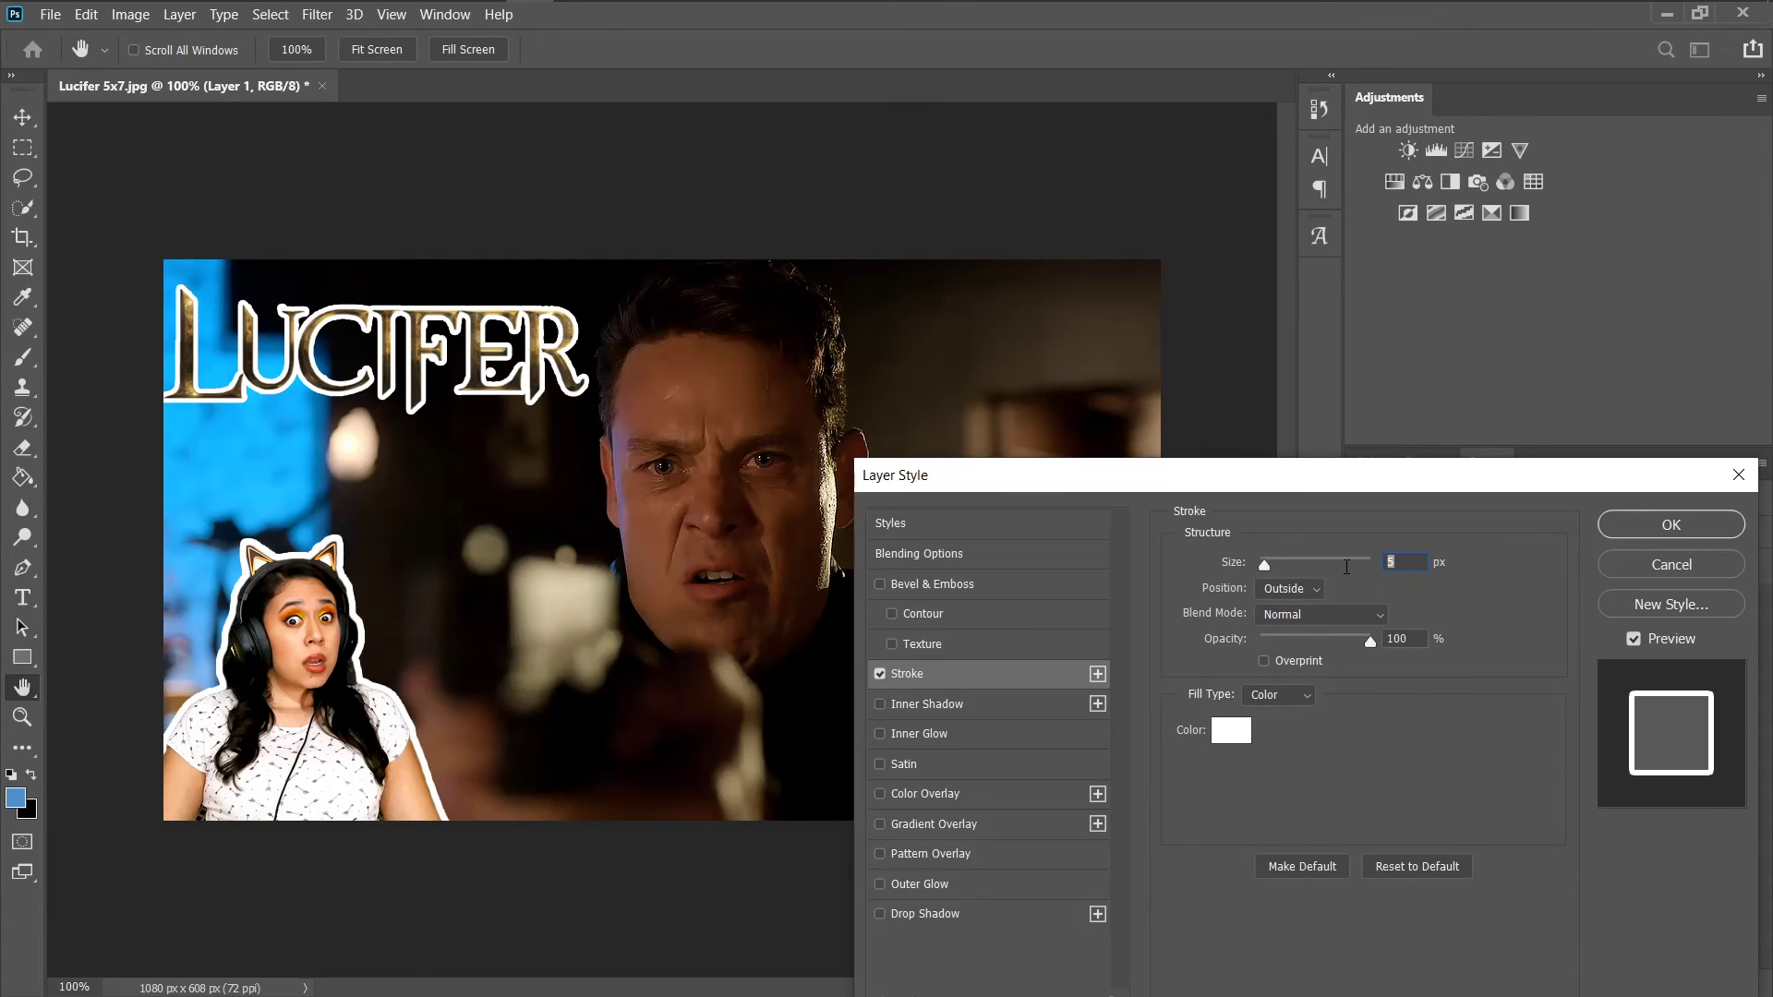
type("3")
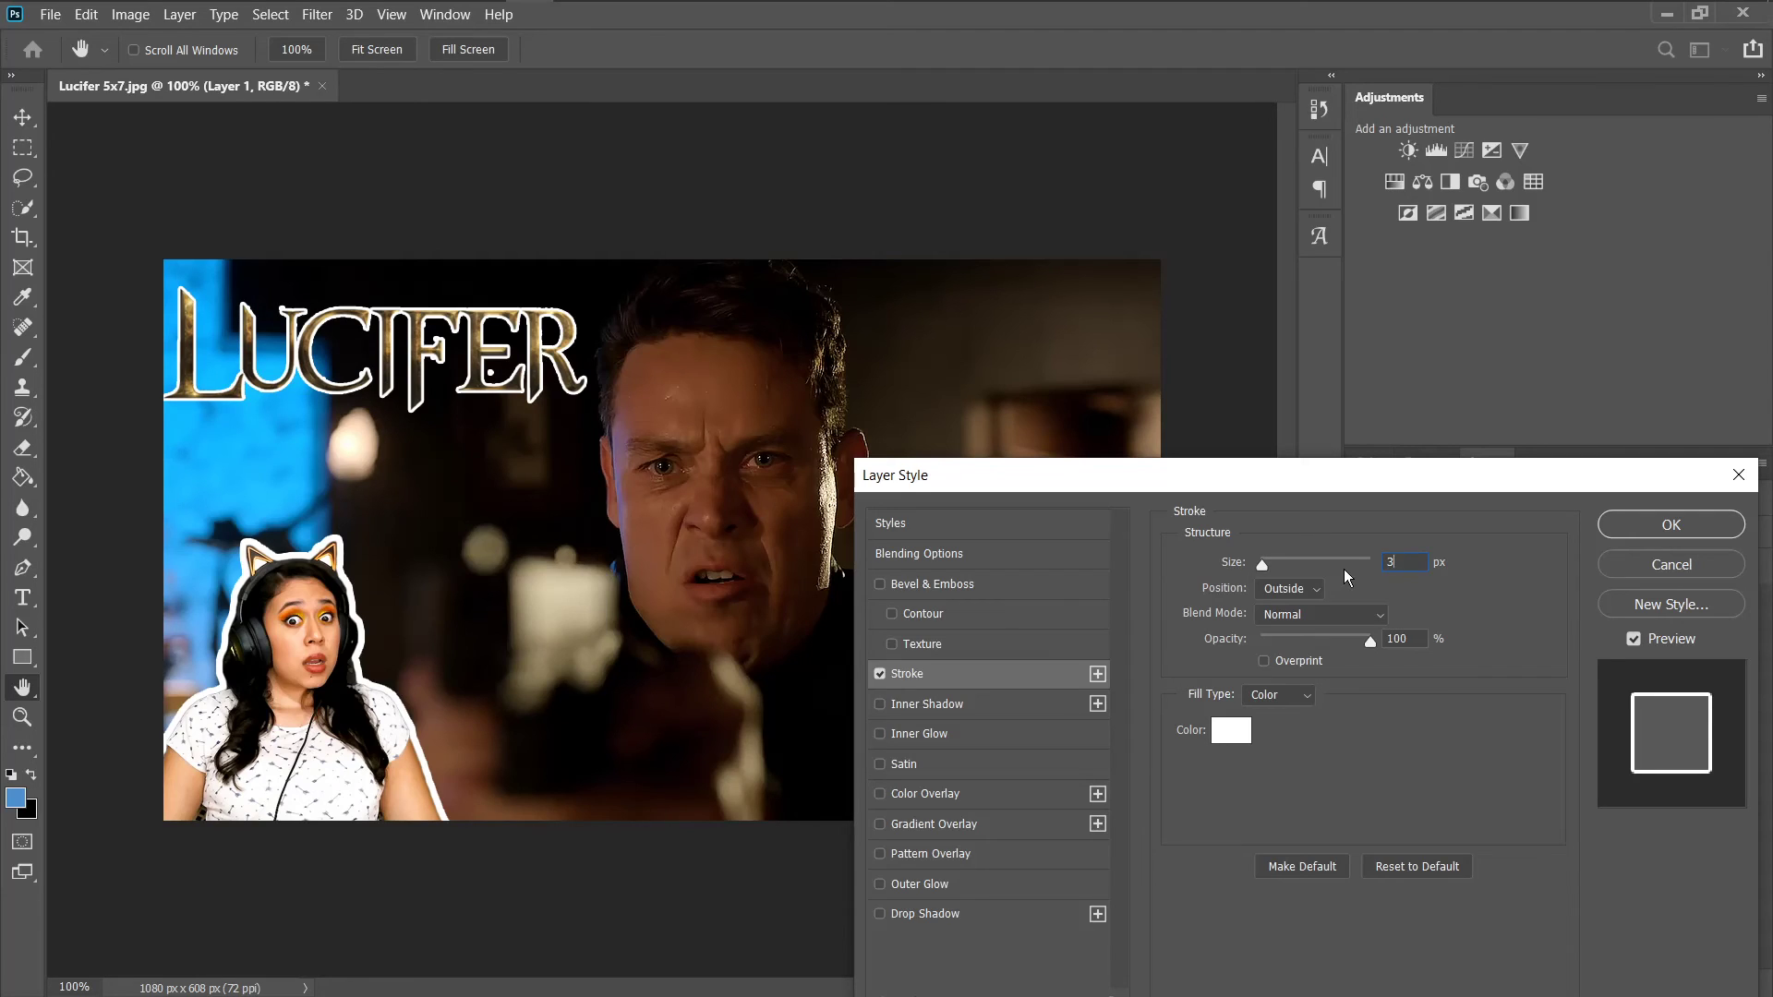
left_click(1711, 534)
key("v")
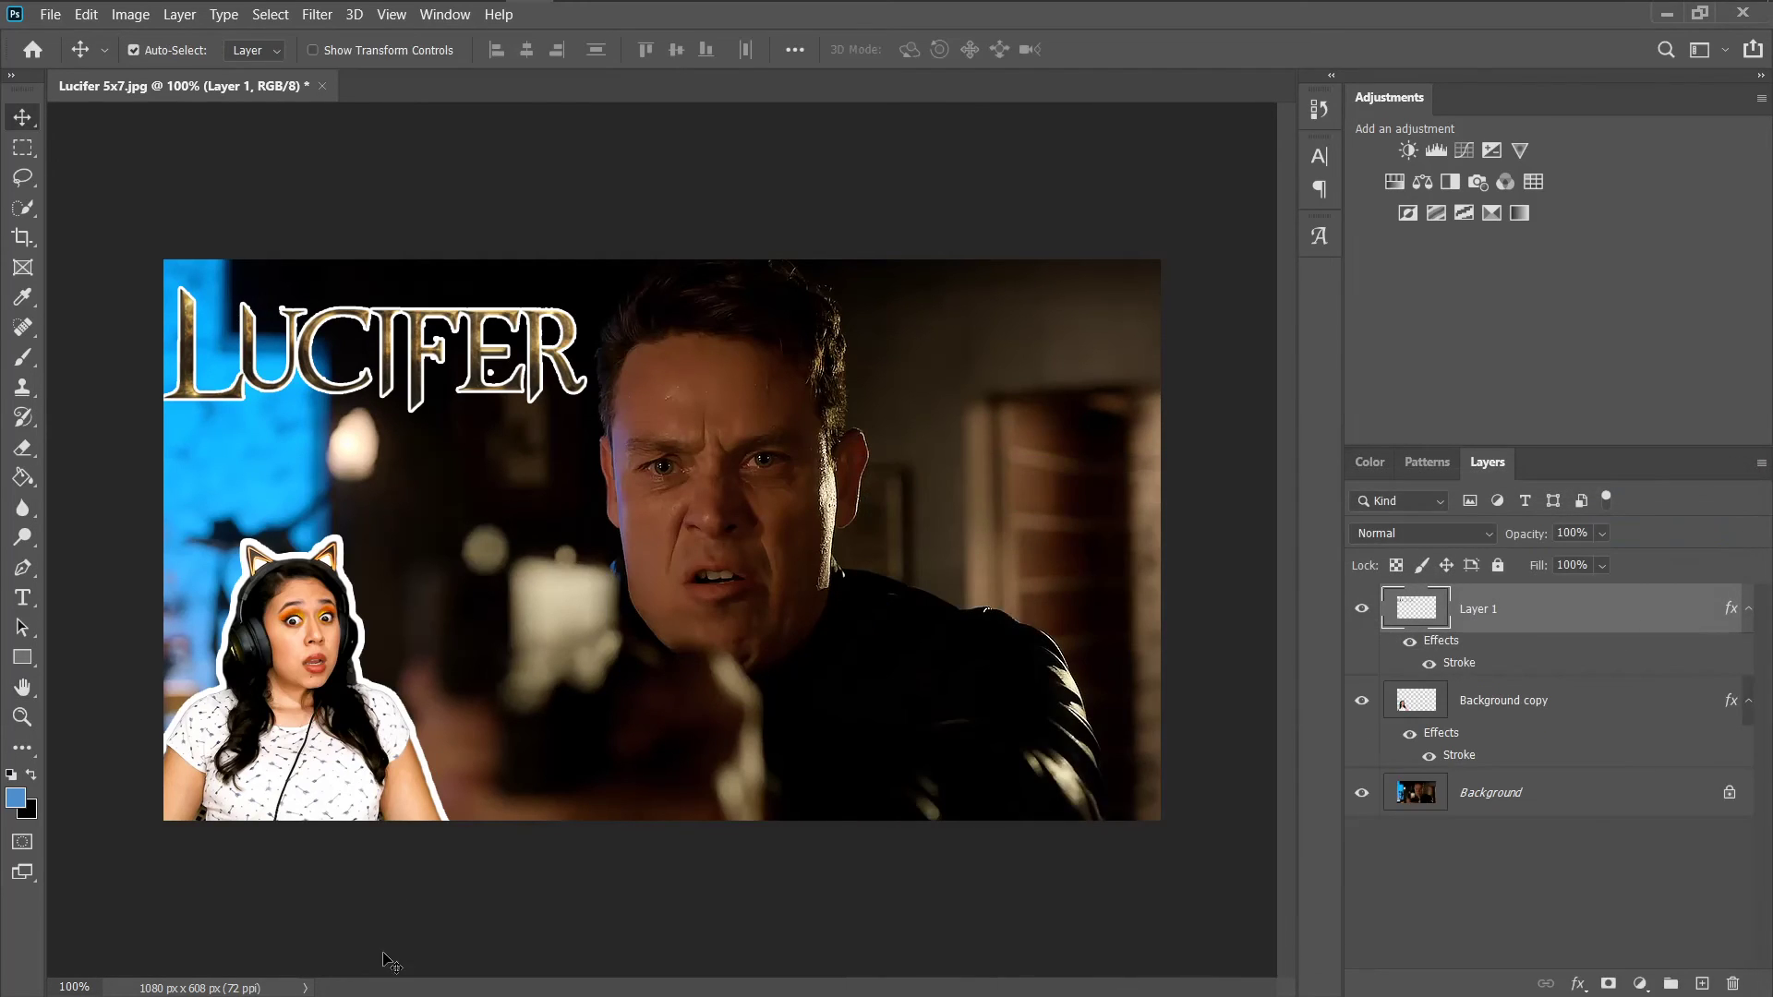
- Examine the outlined letters of the Lucifer logo at 200% zoom and return to 100%
left_click(74, 988)
type("200")
key("Return")
scroll(277, 554, "up", 3)
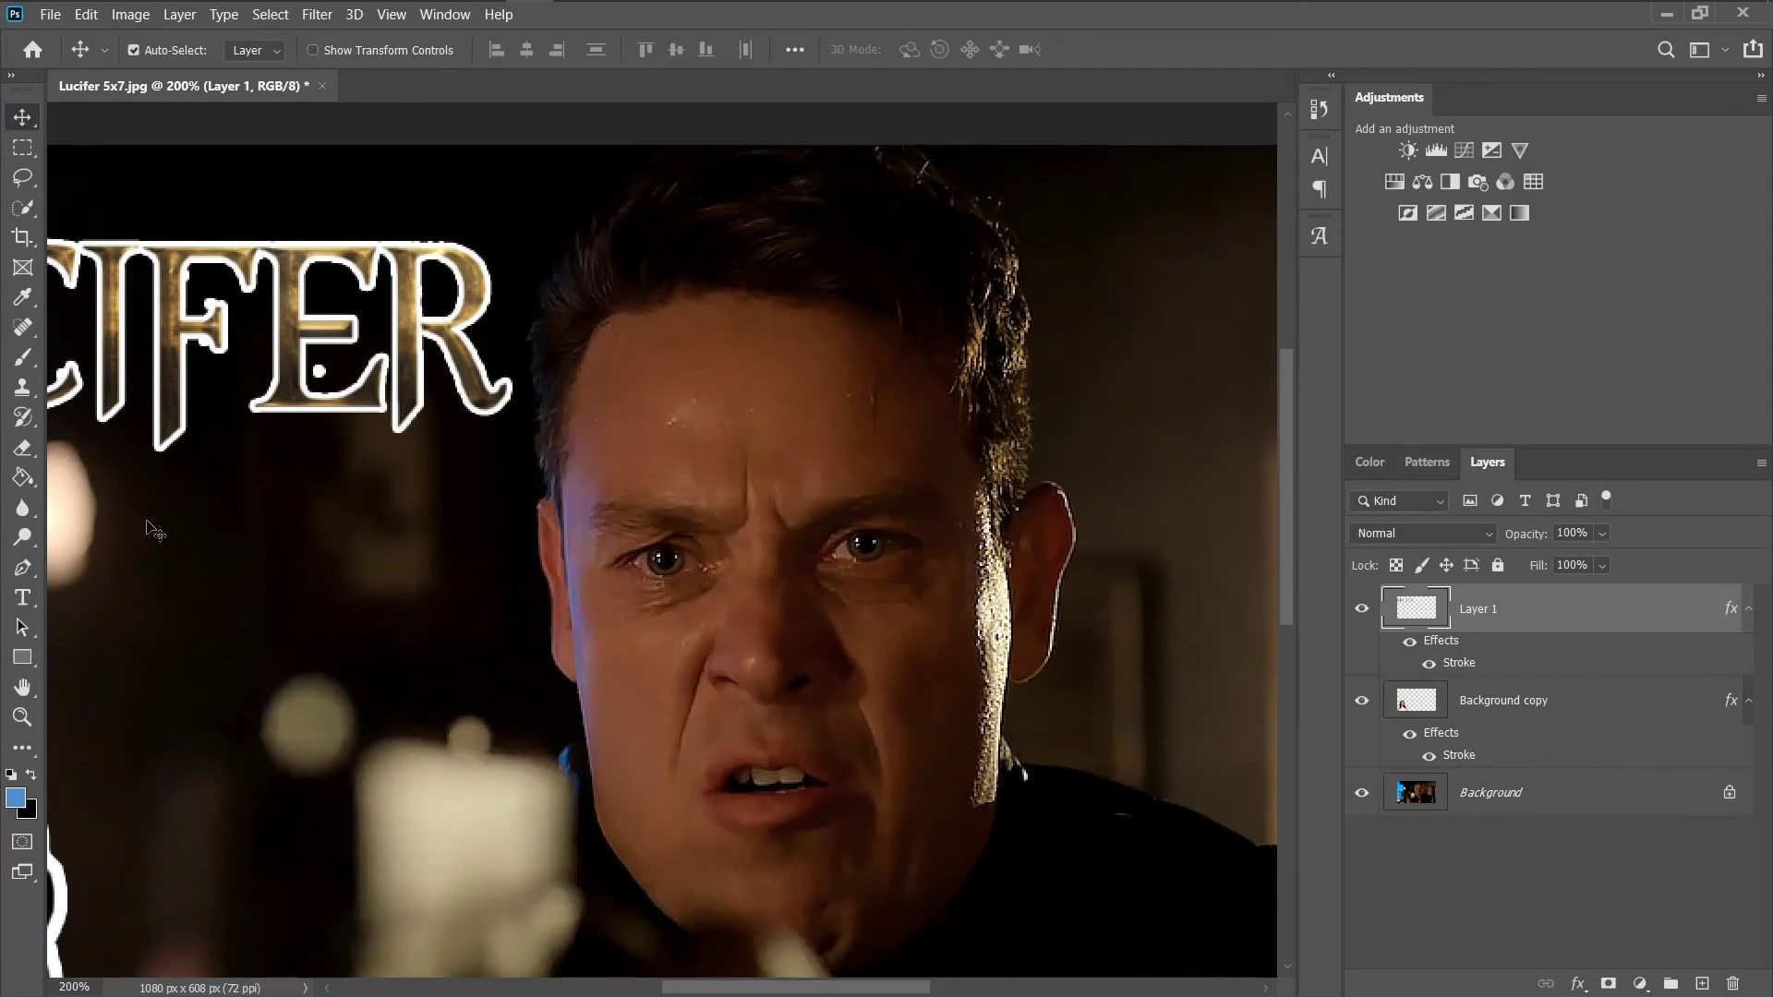
left_click(23, 447)
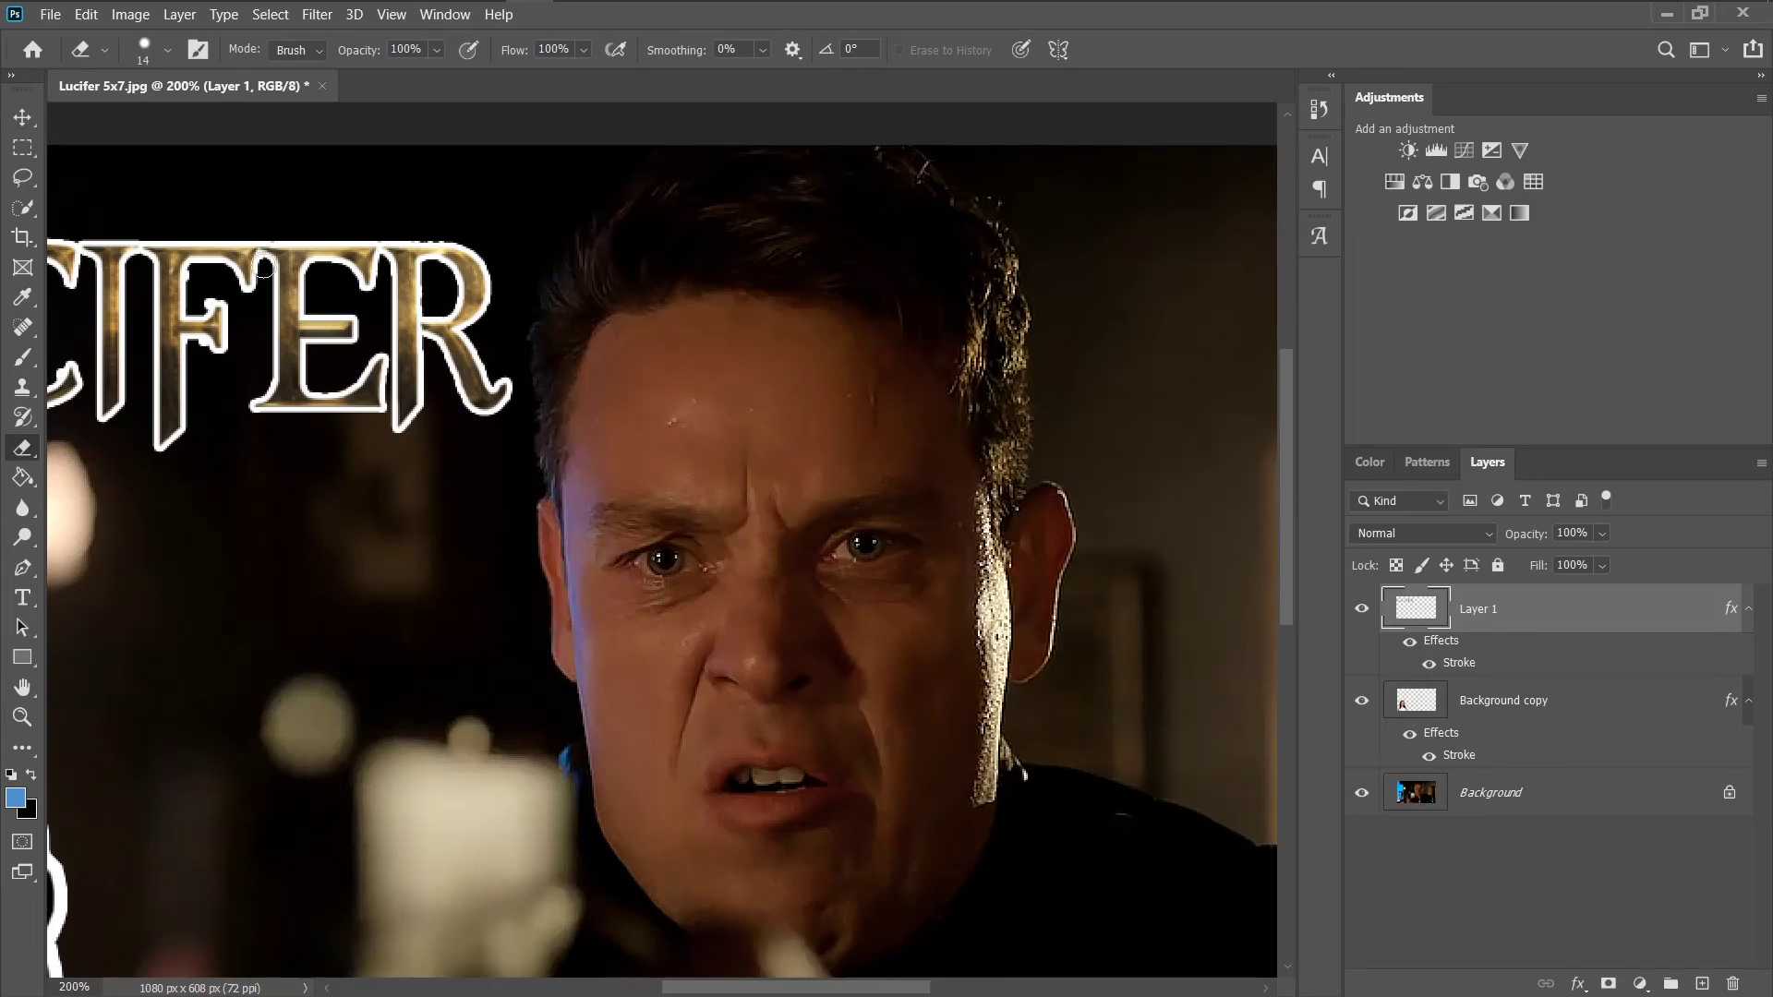
left_click(25, 117)
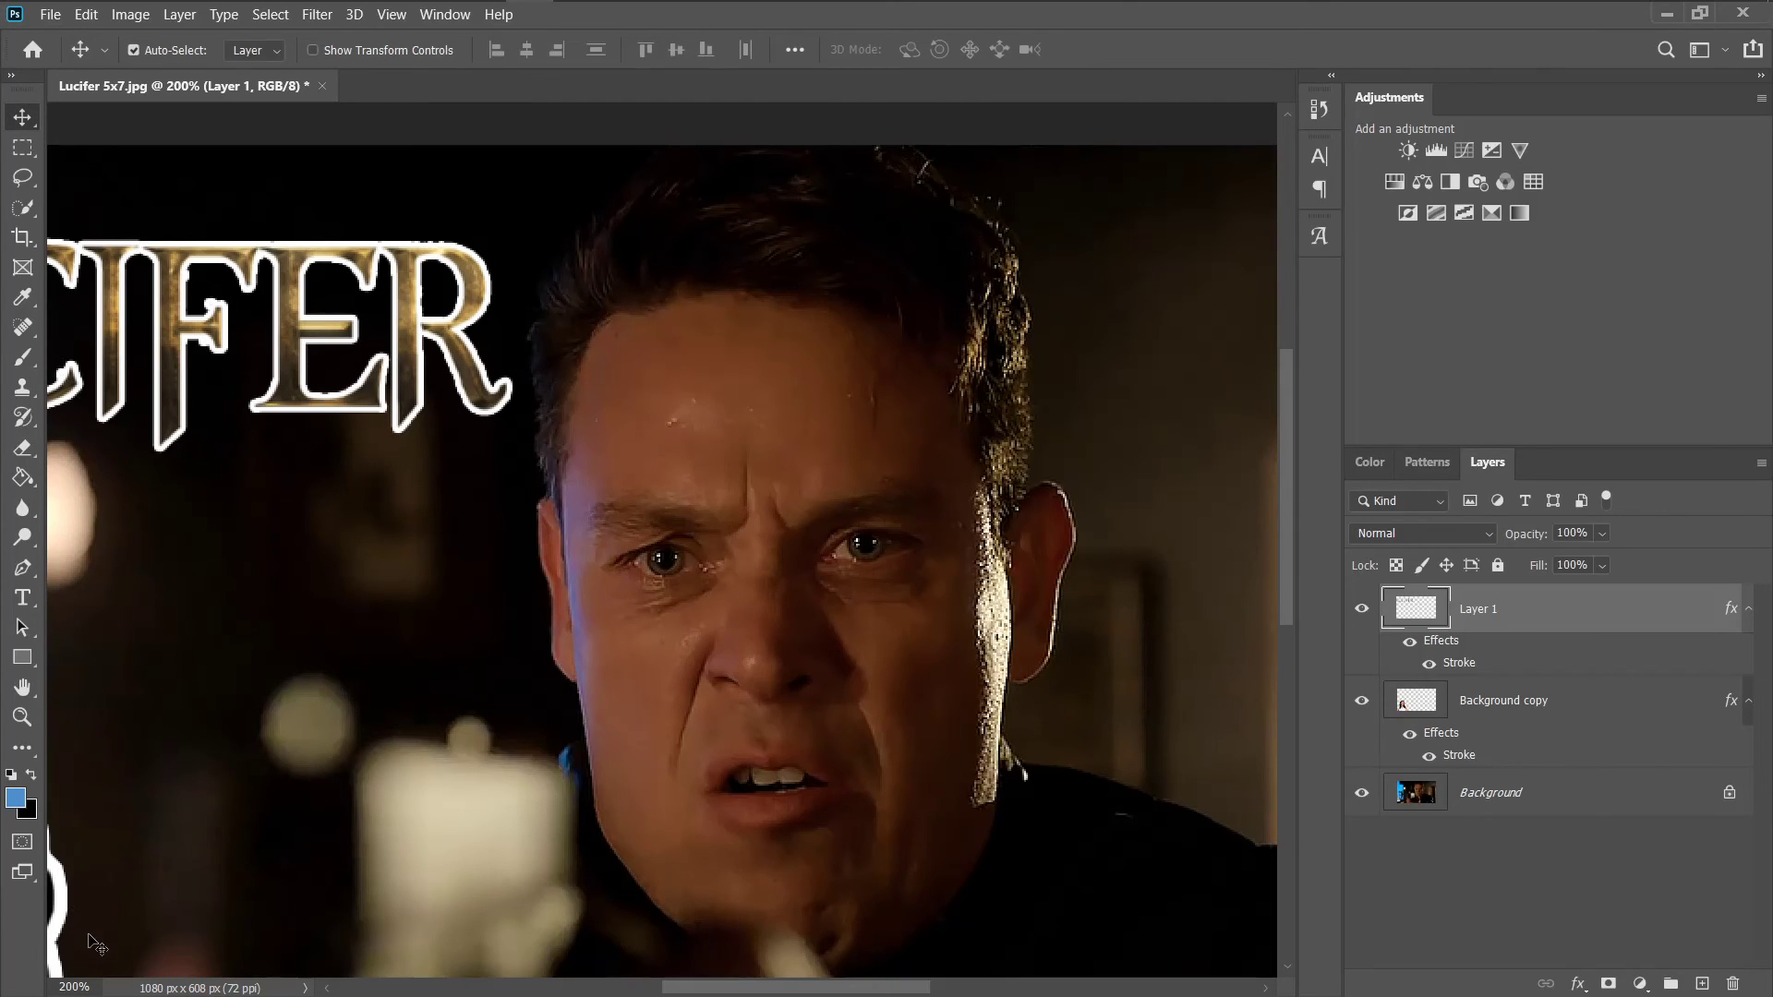
left_click(82, 986)
type("100")
key("Return")
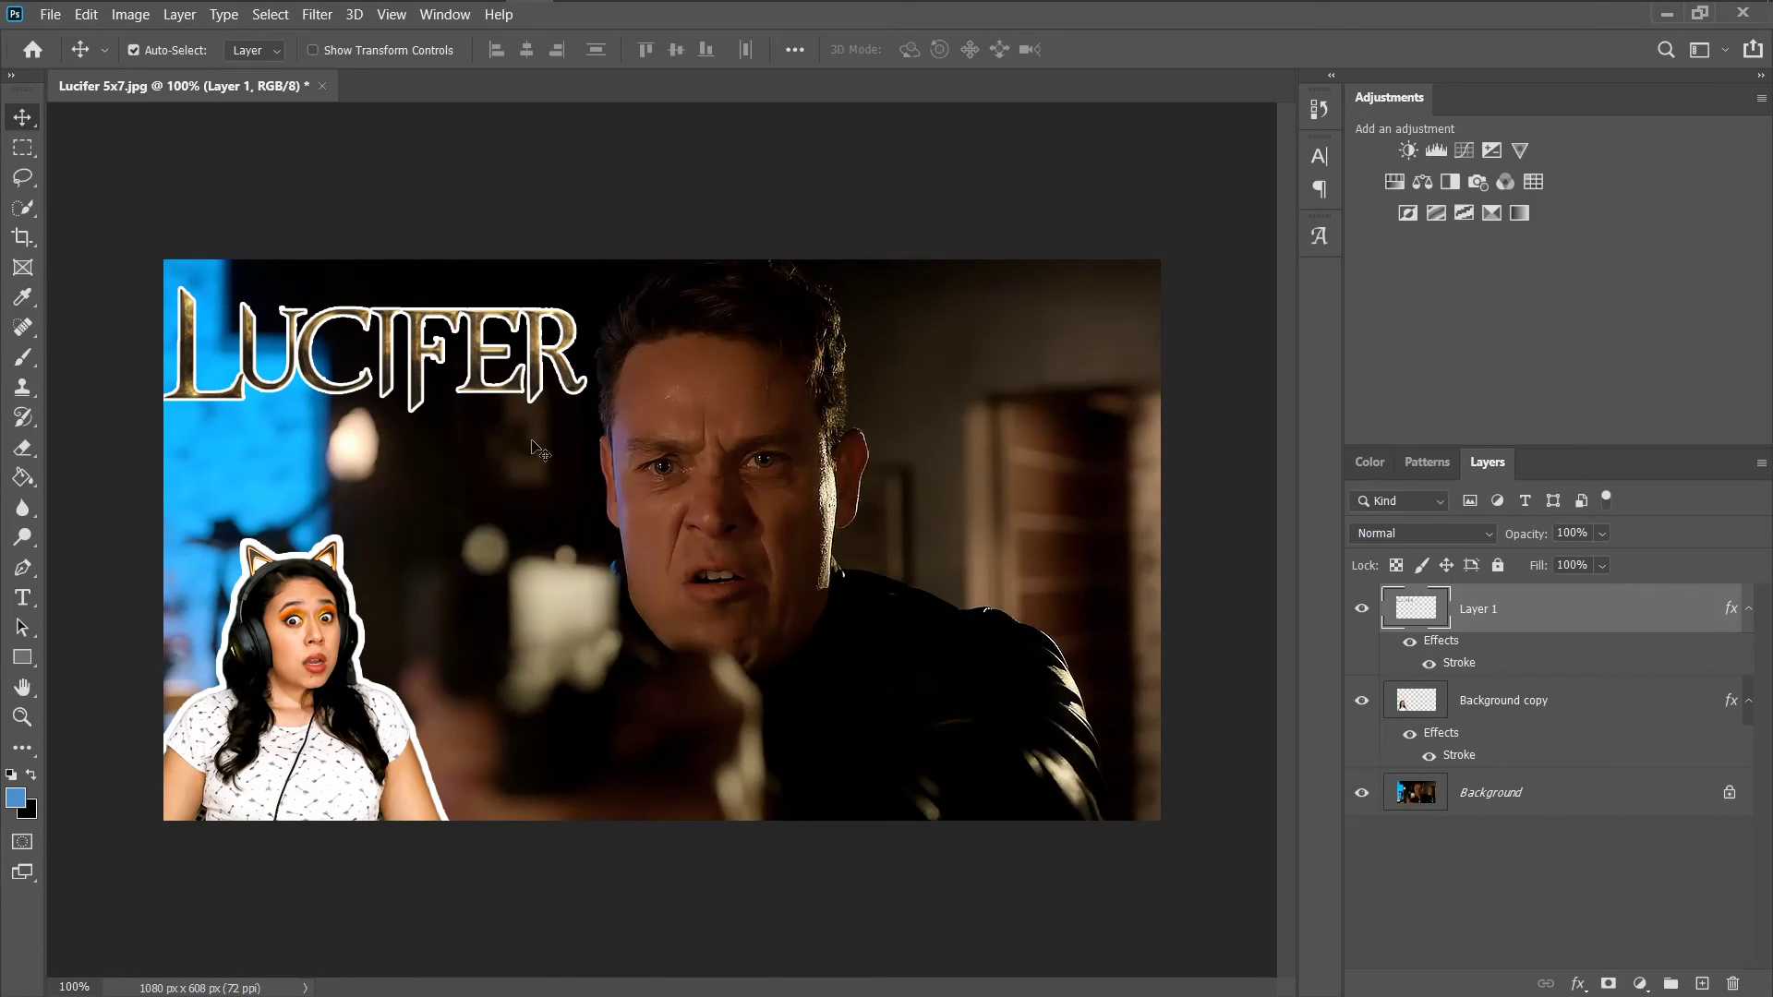
- Add a text box below the Lucifer logo reading "Reaction 2x07" in yellow 120 pt Sunday Morning
left_click(23, 597)
left_click_drag(203, 412, 532, 515)
type("REACTION")
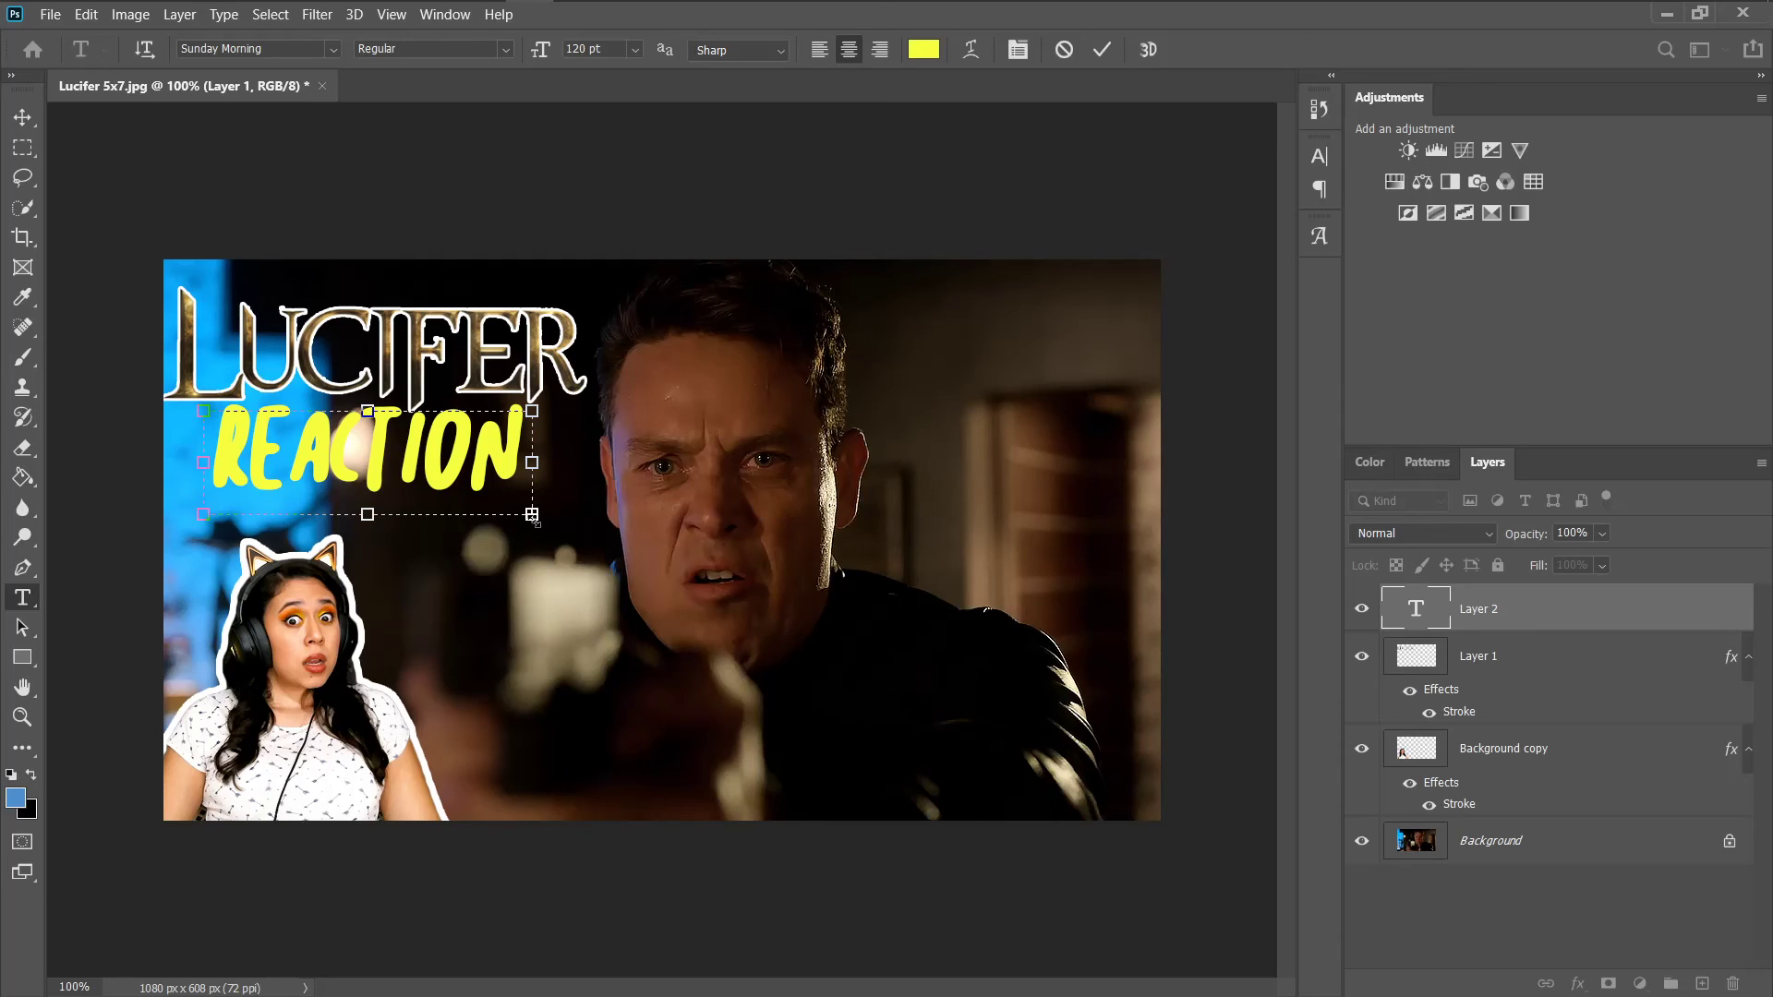
left_click(22, 118)
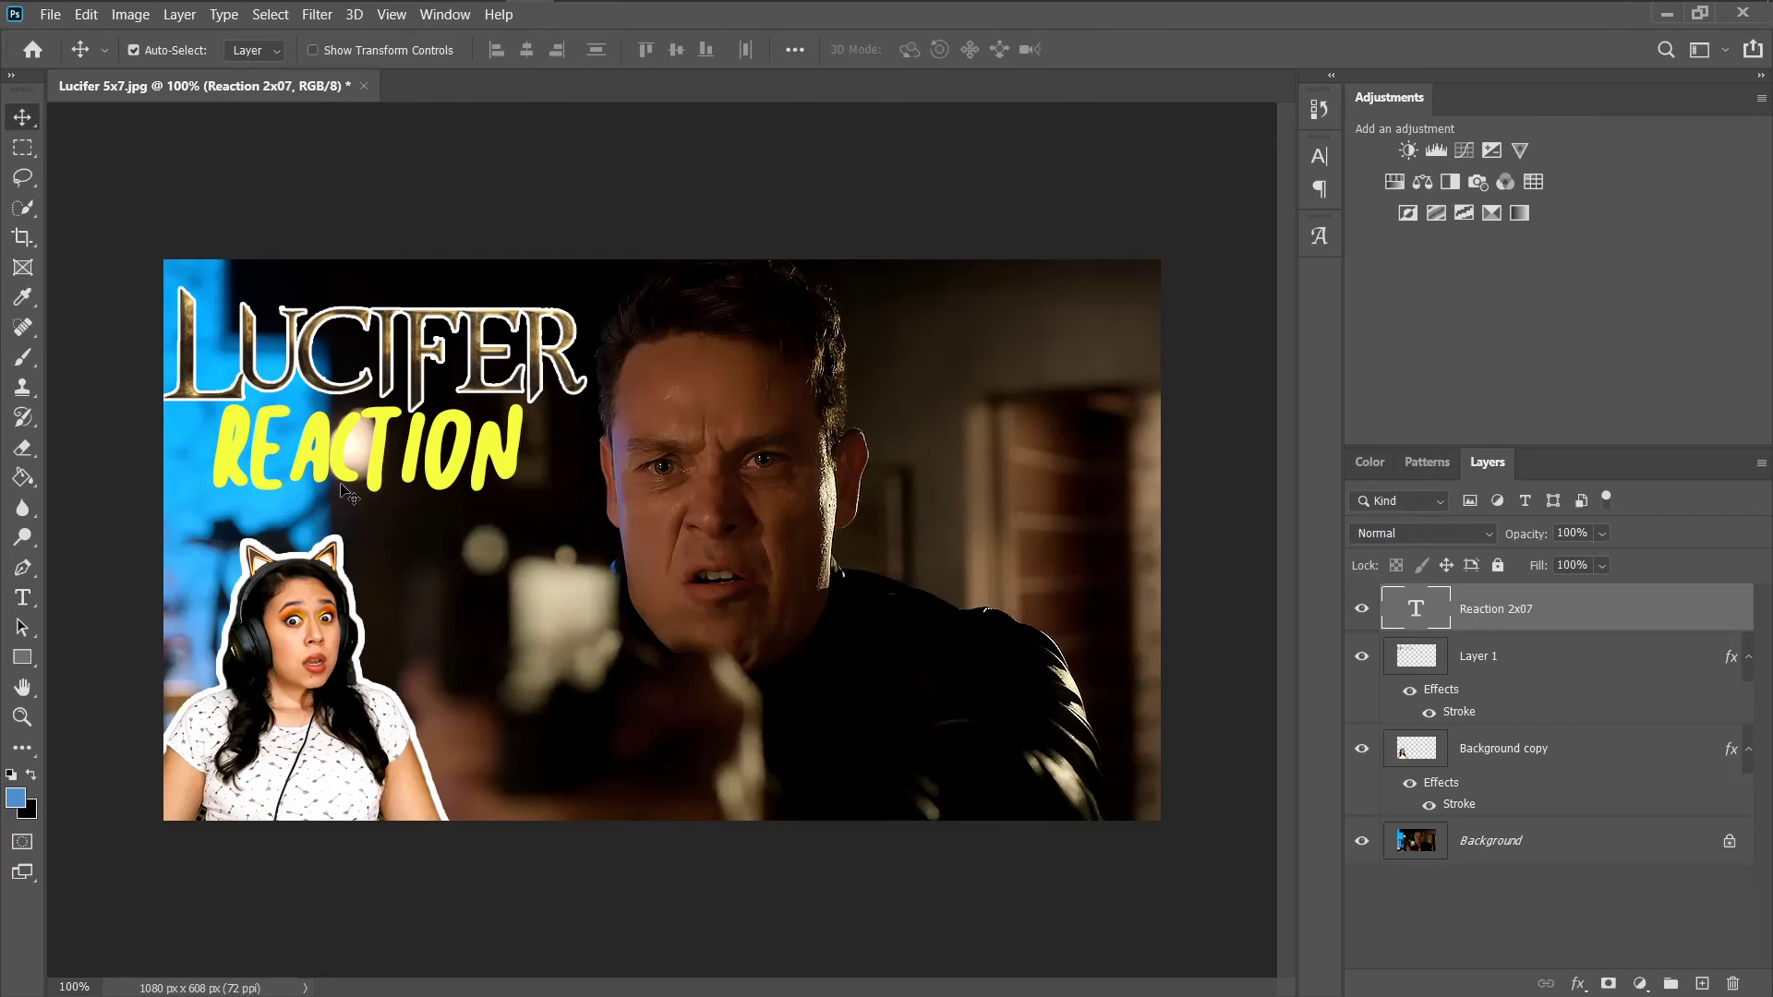
- Extend the Reaction text box slightly downward and set its text color to white (ffffff)
key("t")
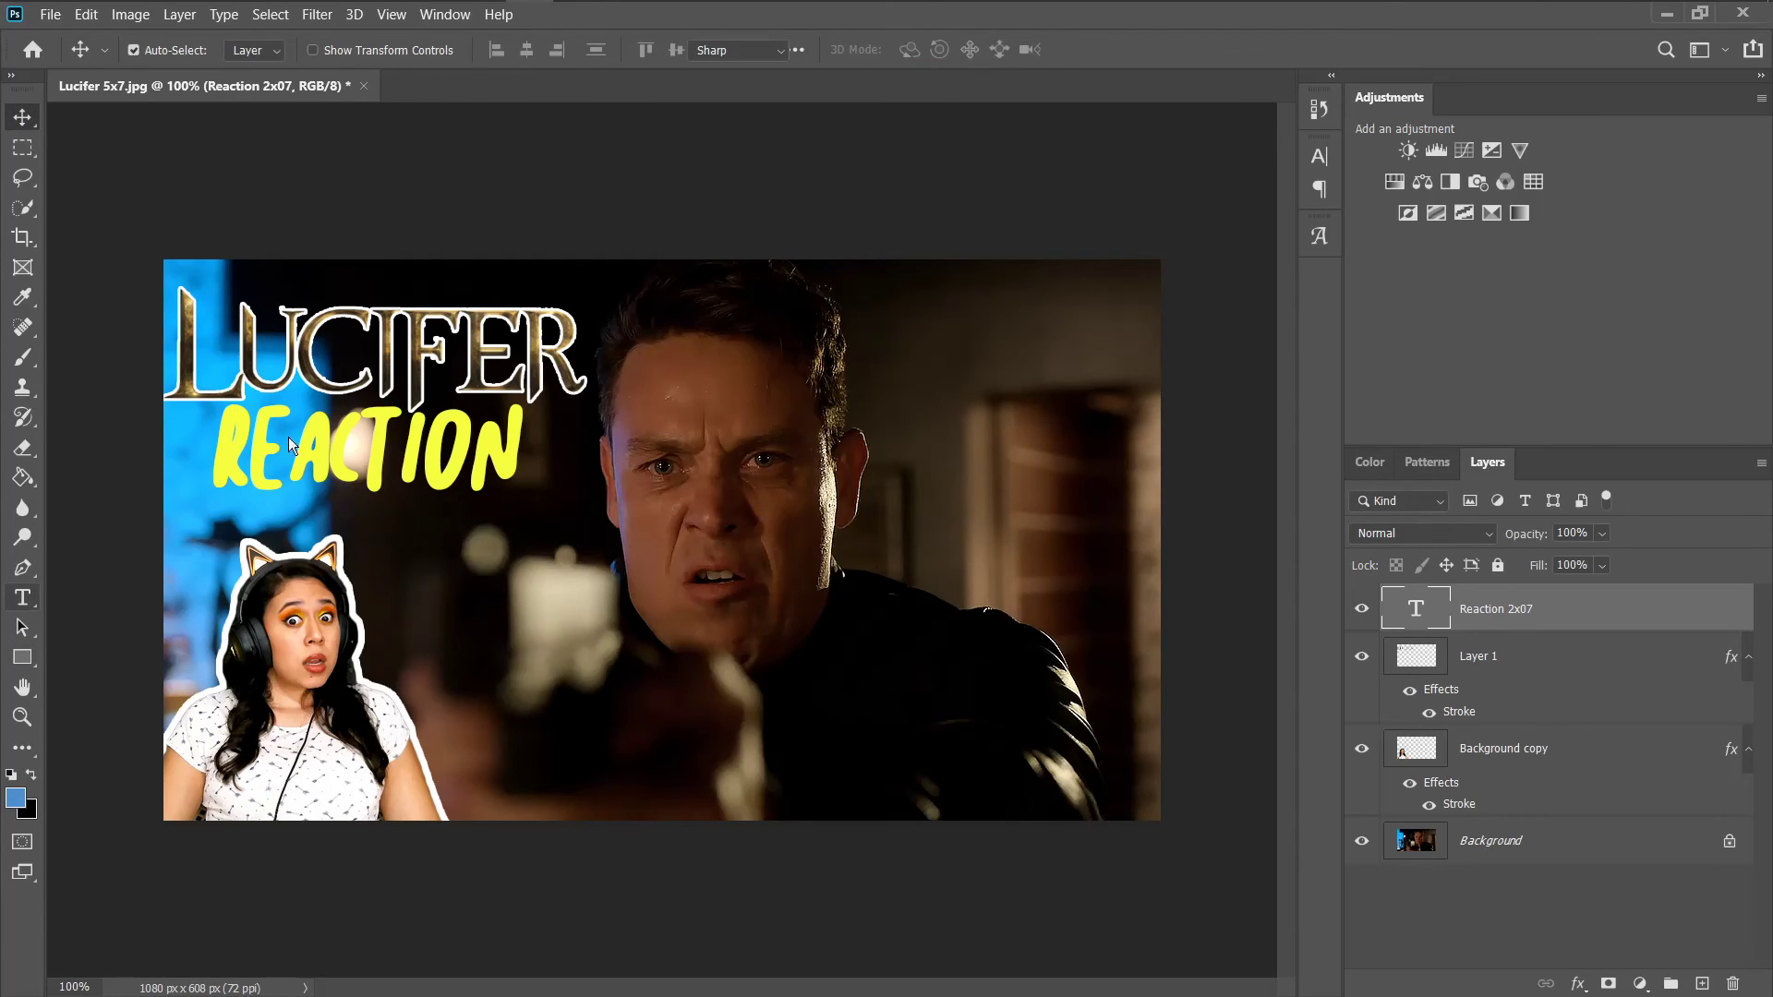
left_click(354, 443)
left_click_drag(368, 529, 372, 552)
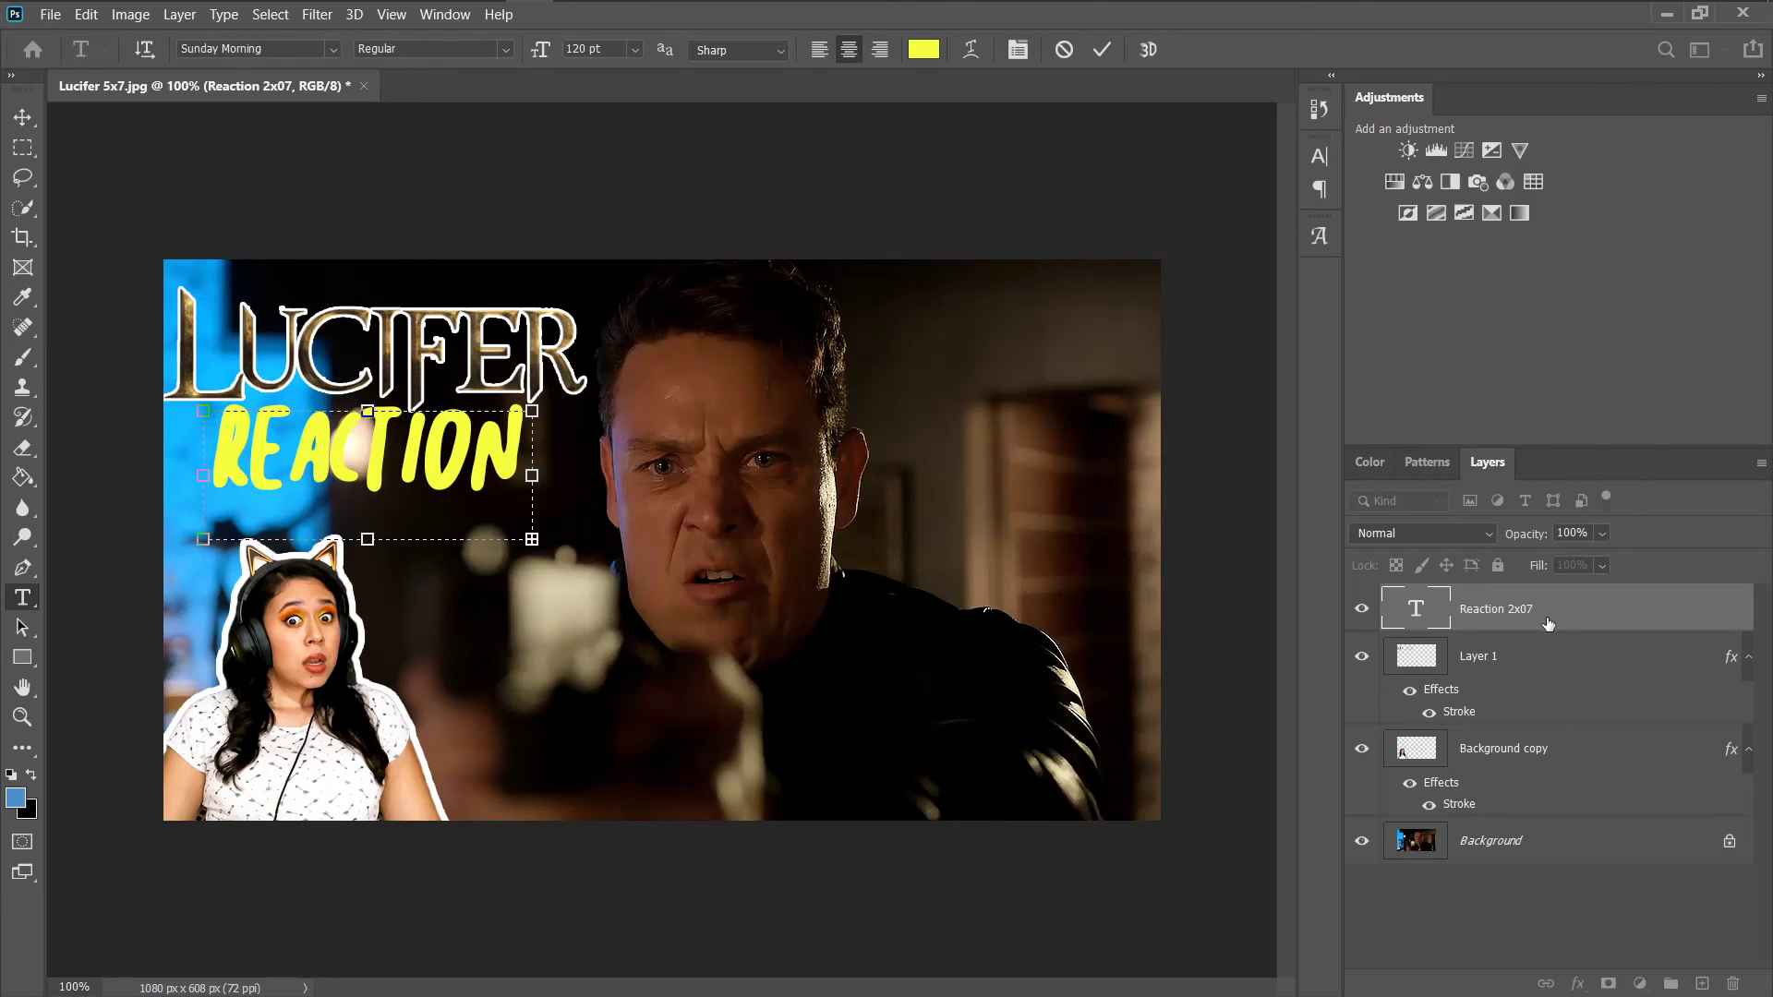
left_click(921, 50)
type("ffffff")
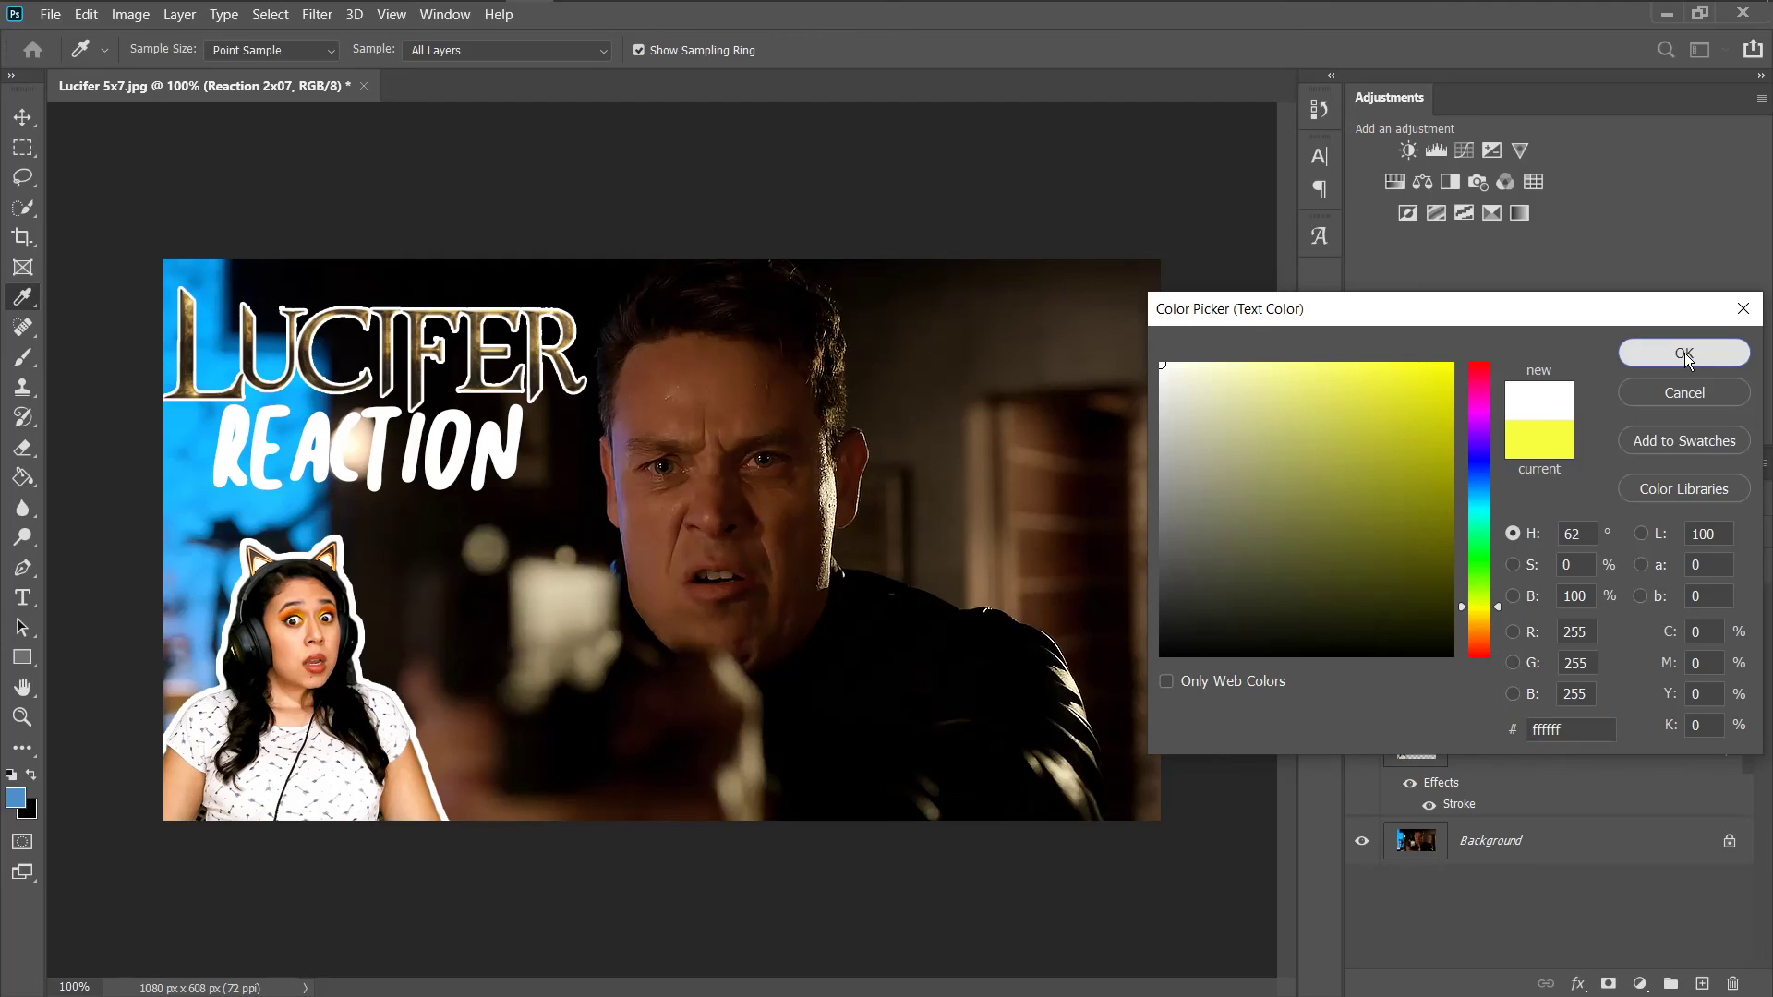
left_click(1683, 355)
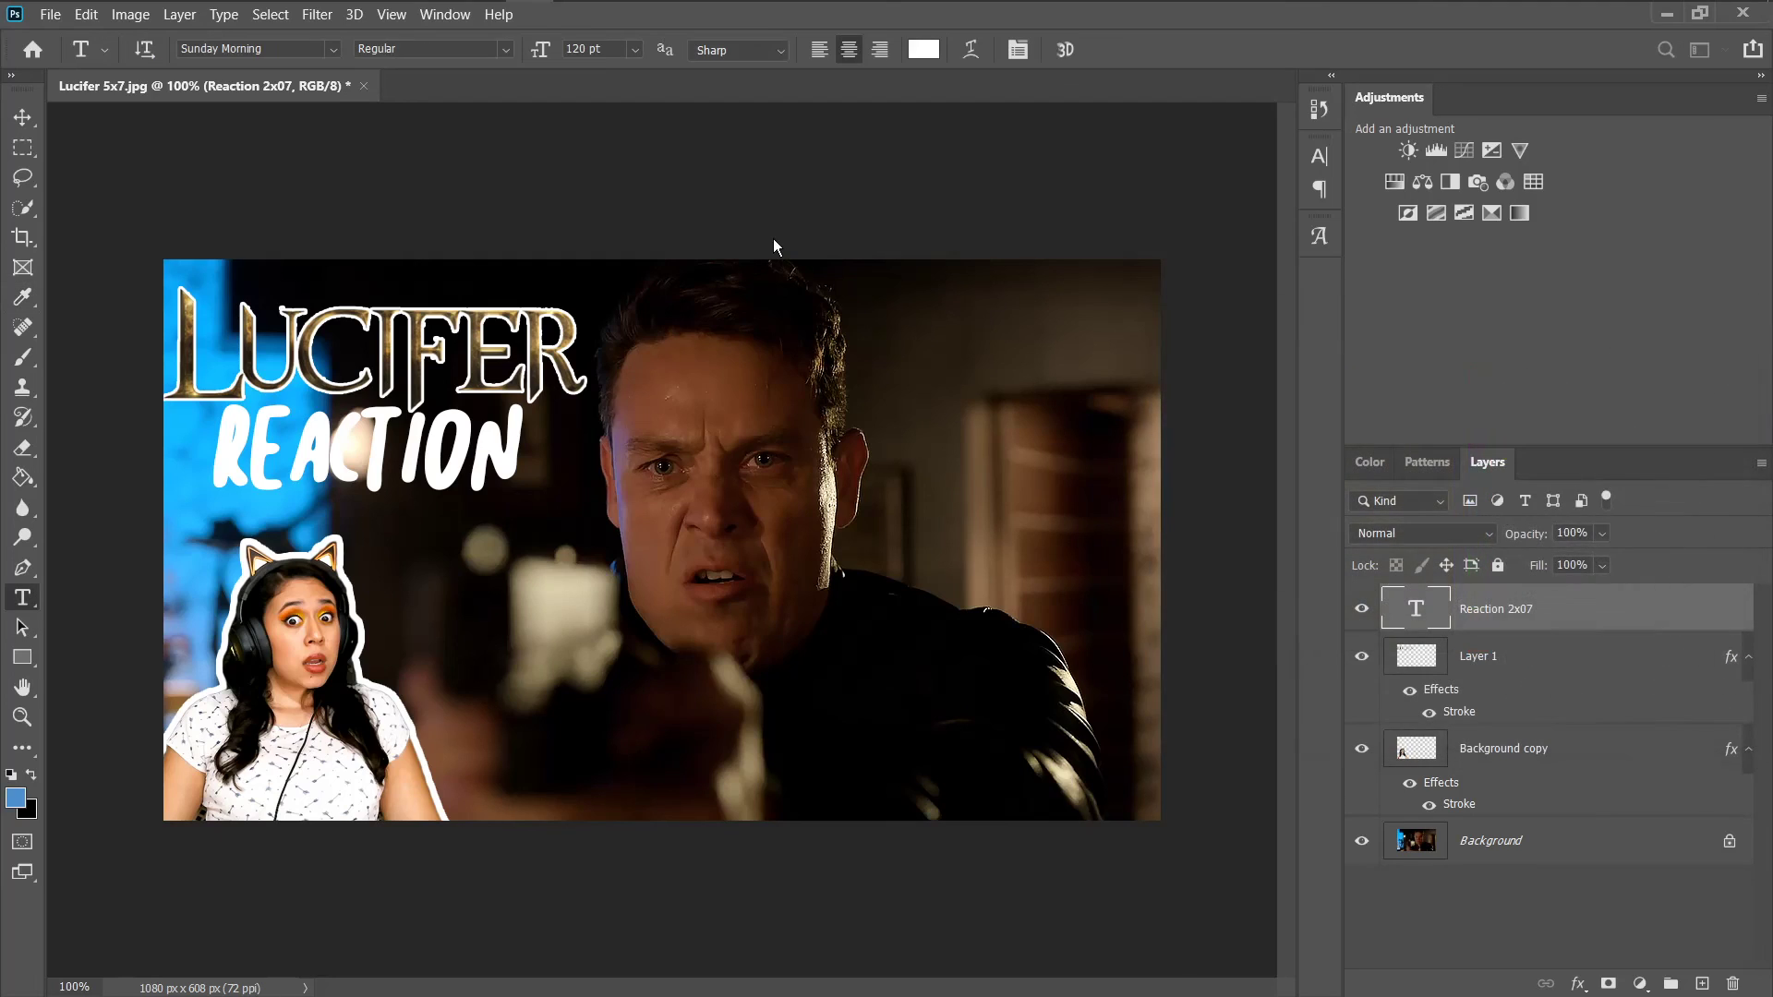
- Change the Reaction text's font to Back to Black Demo and set its tracking to 0
left_click(331, 49)
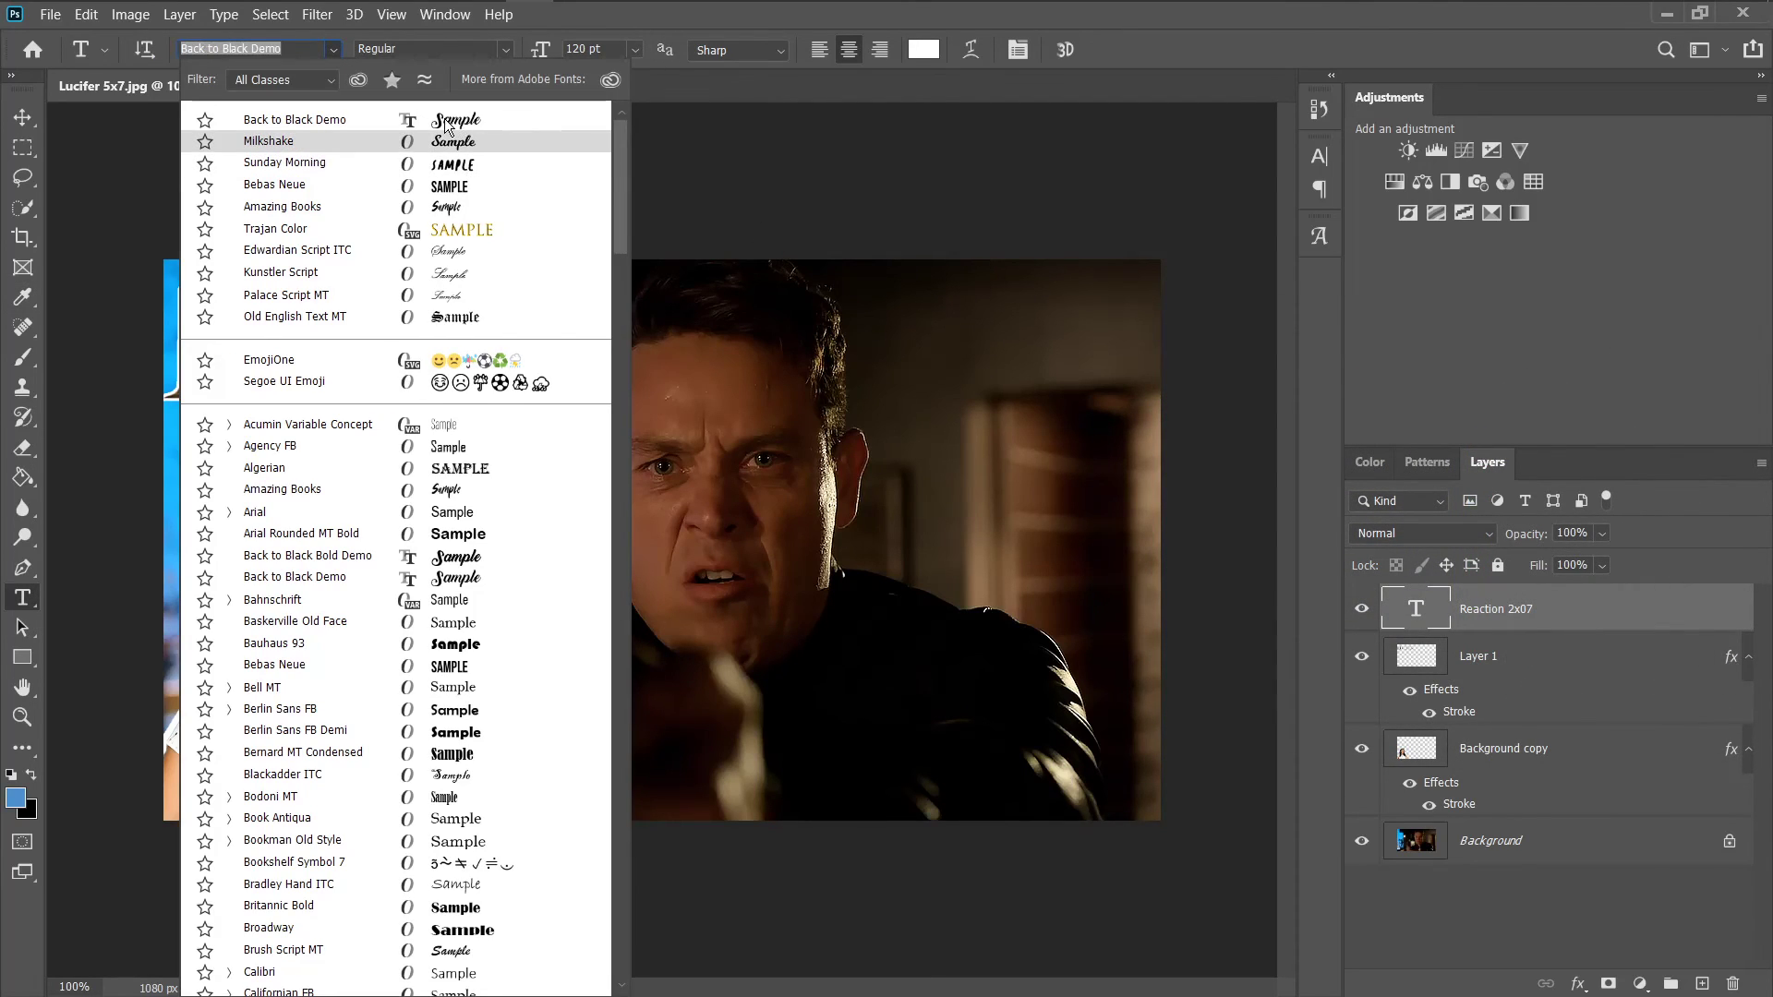
left_click(390, 120)
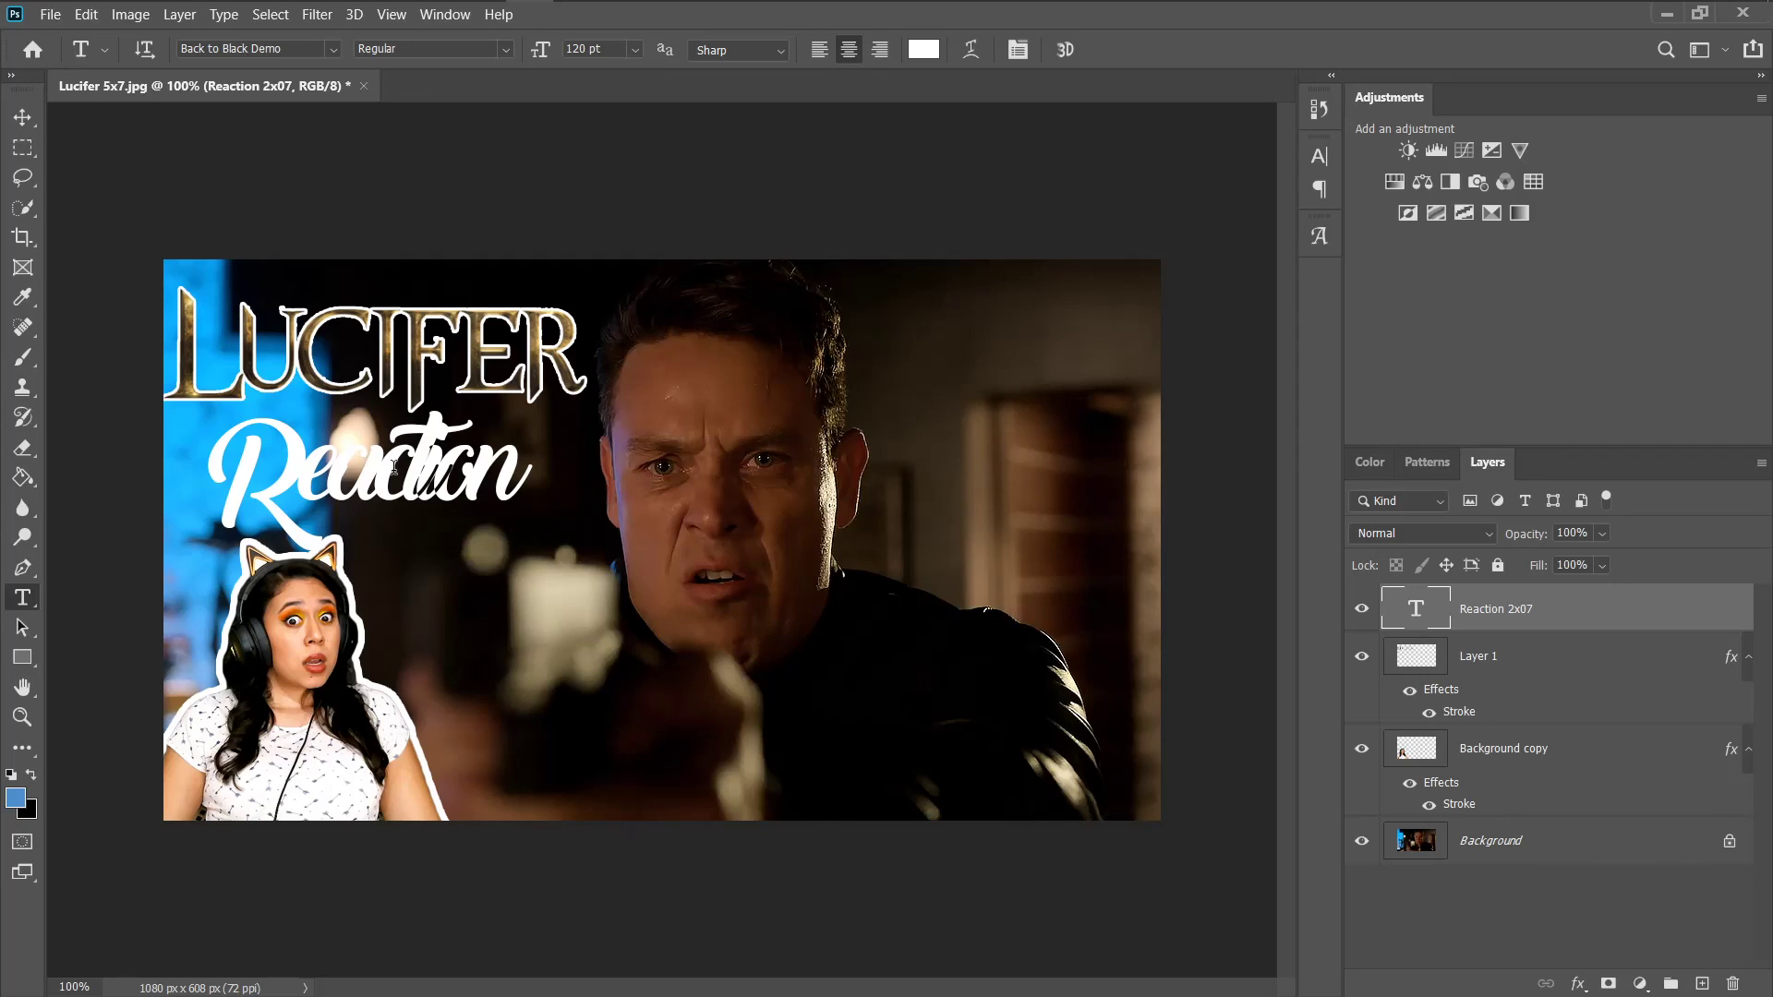
left_click(1334, 151)
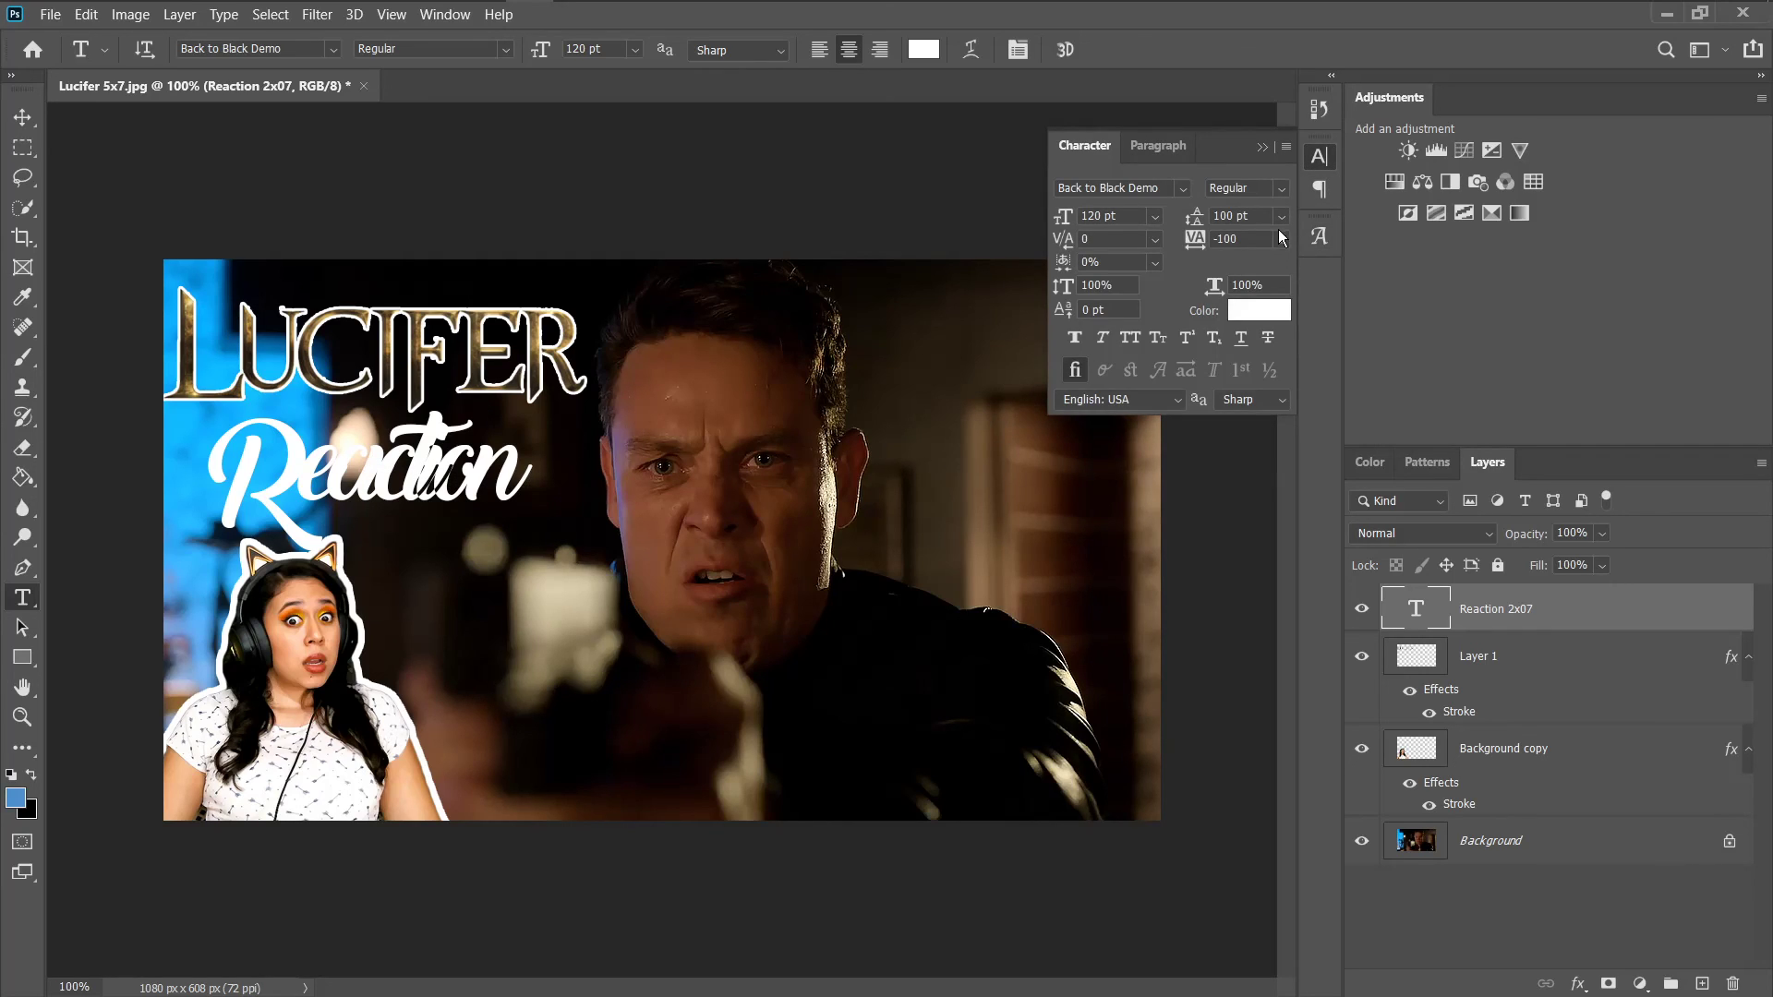
left_click(1281, 238)
left_click(1261, 379)
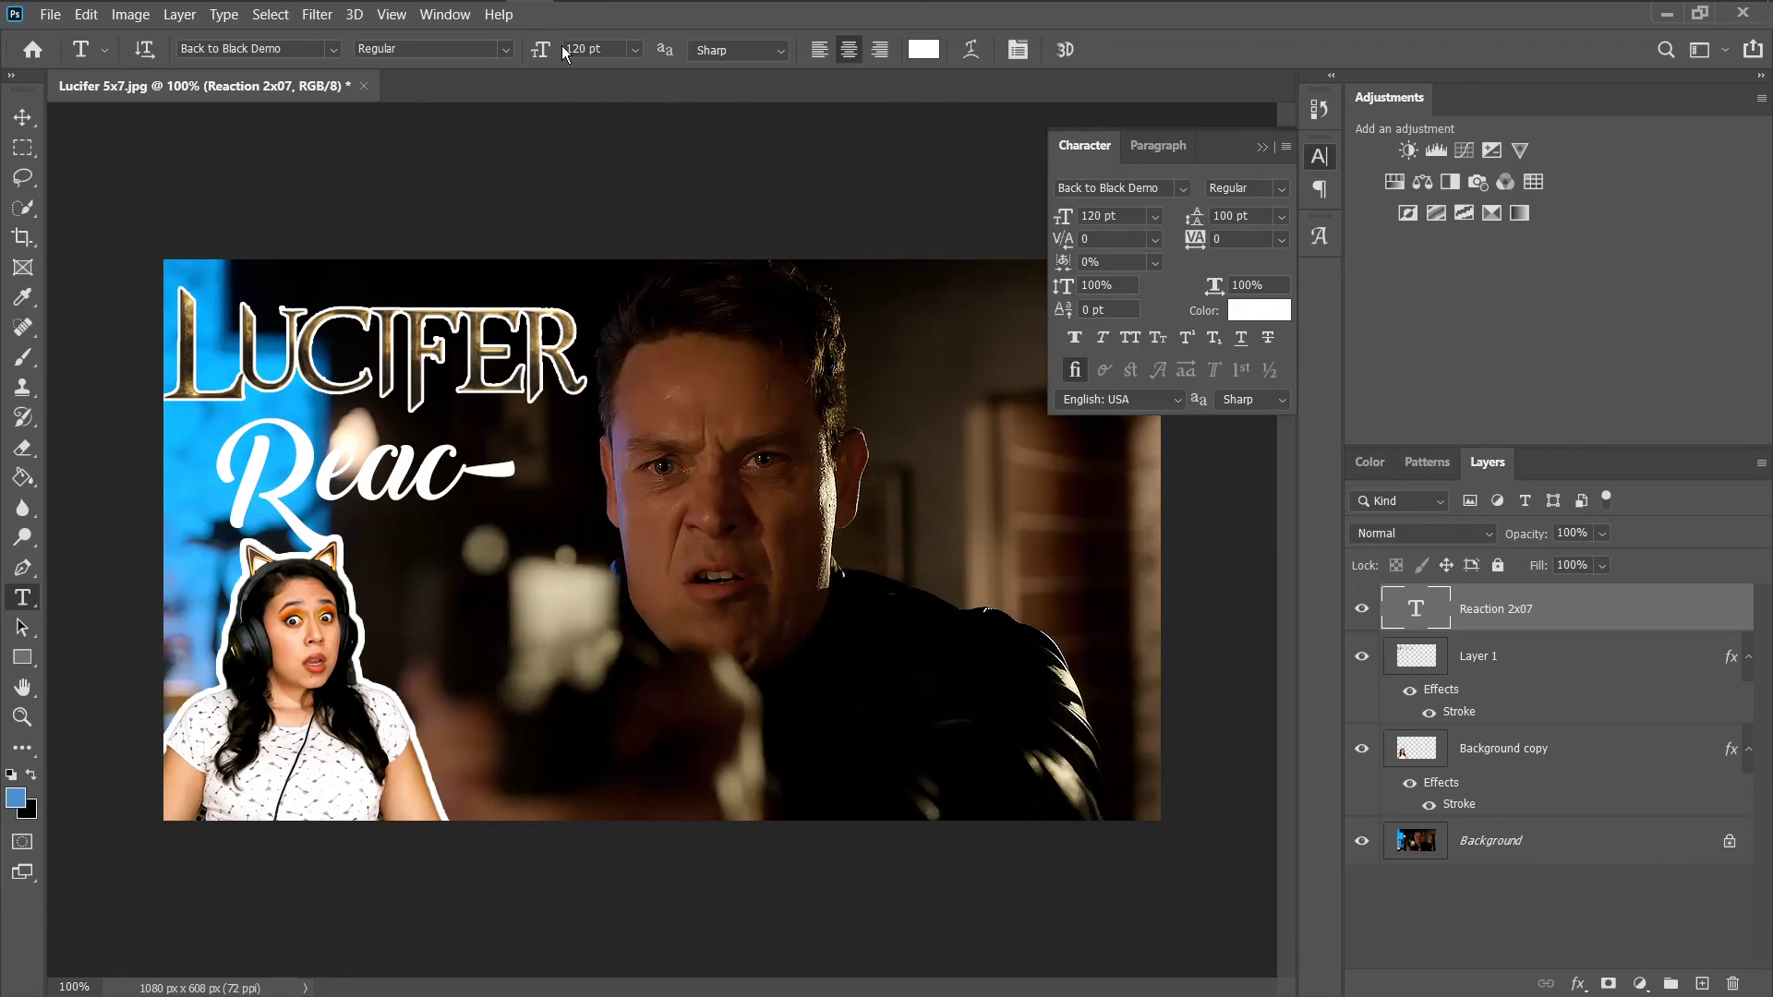
- Set the Reaction text to 80 pt with 60 pt leading and add a 3 px outside stroke in dark brown (493723) sampled from the logo
left_click(636, 49)
left_click(601, 347)
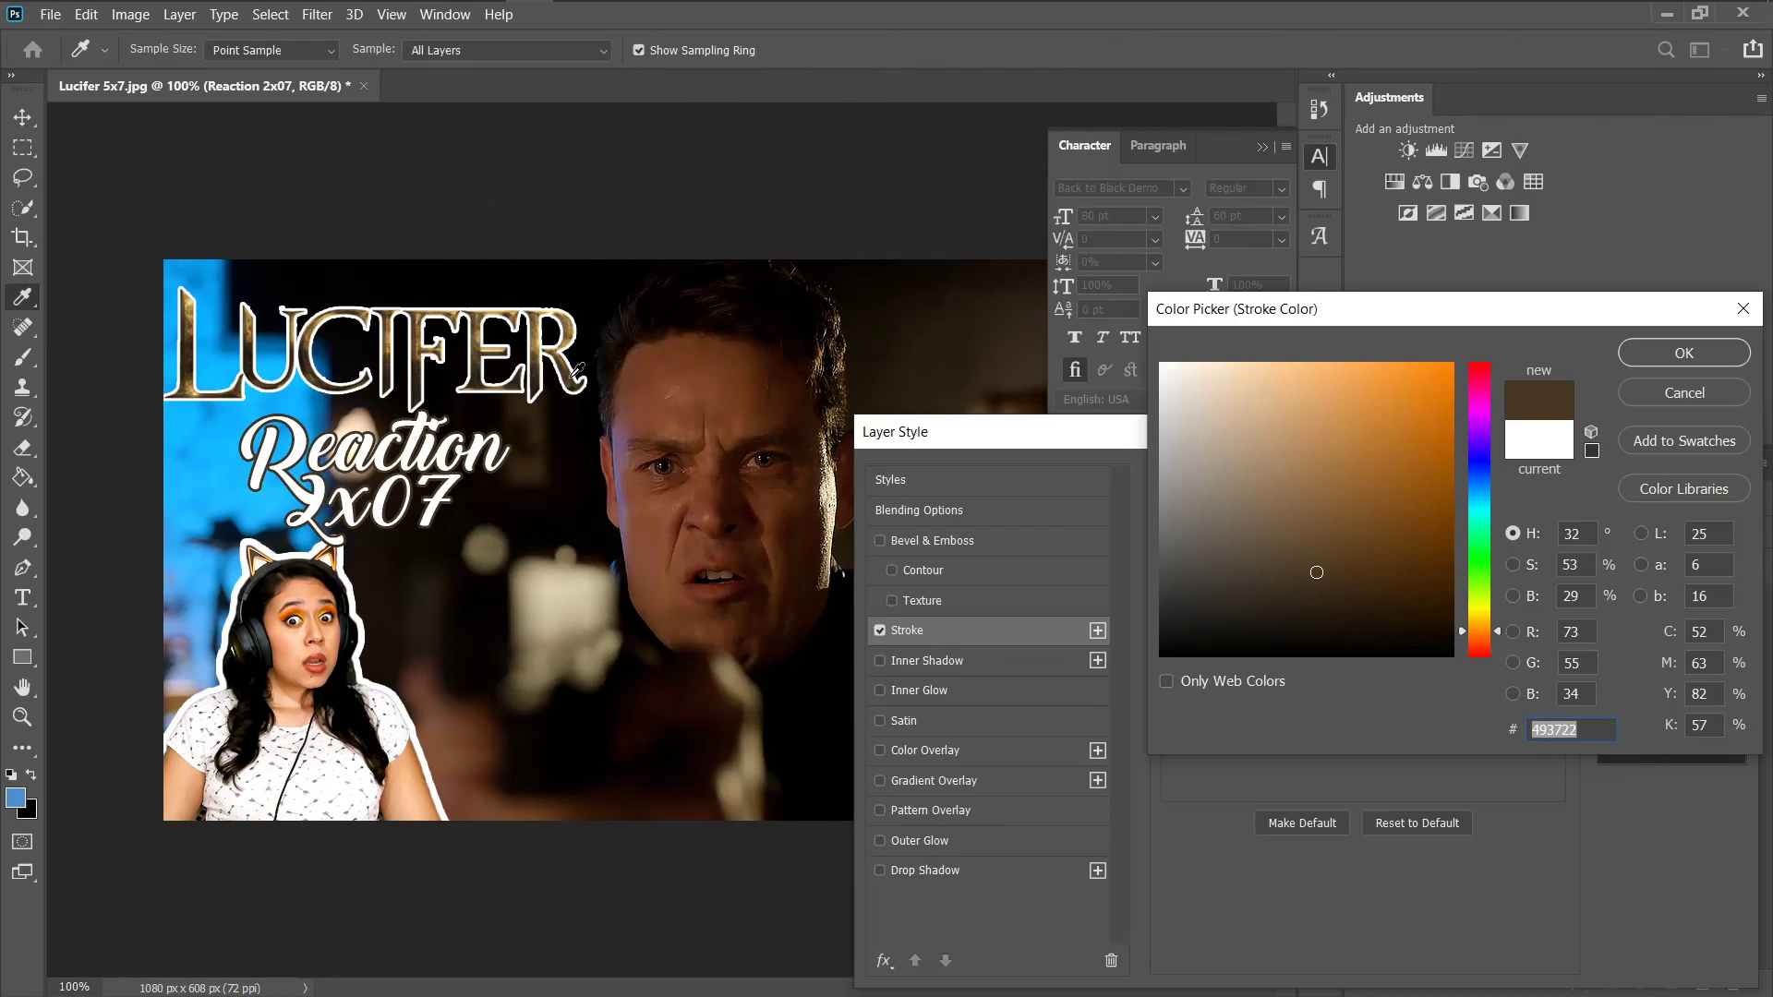
left_click(579, 365)
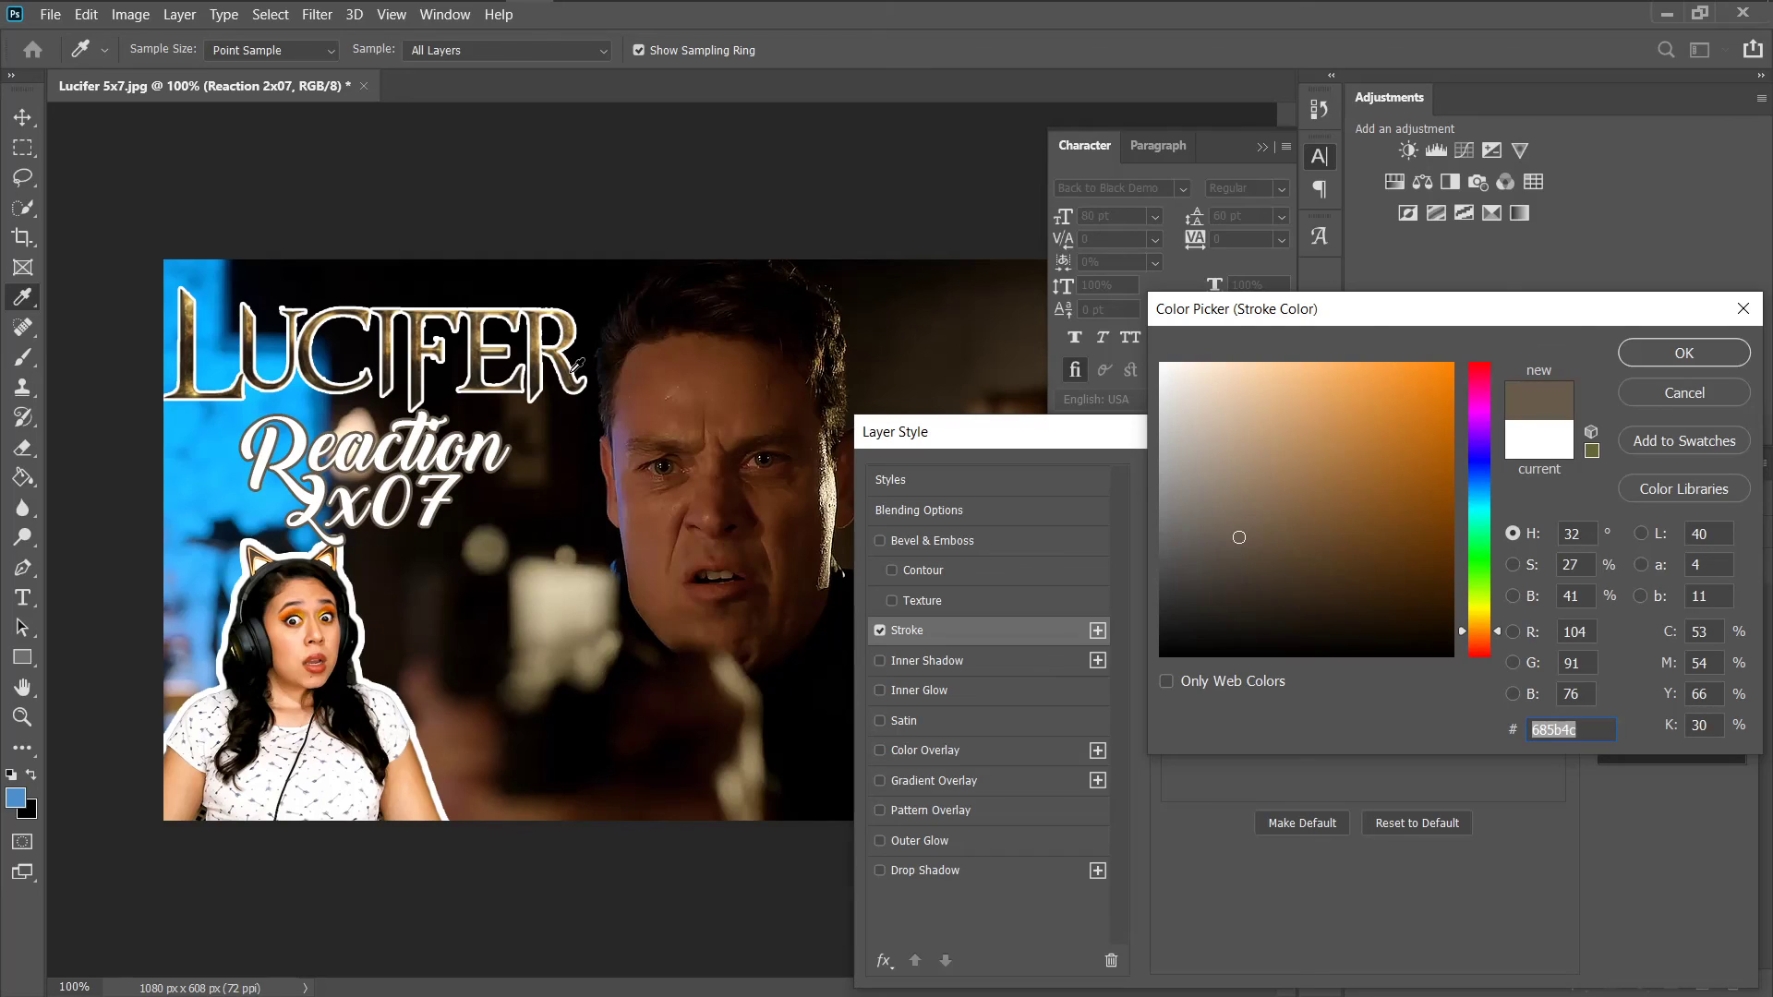
left_click(577, 371)
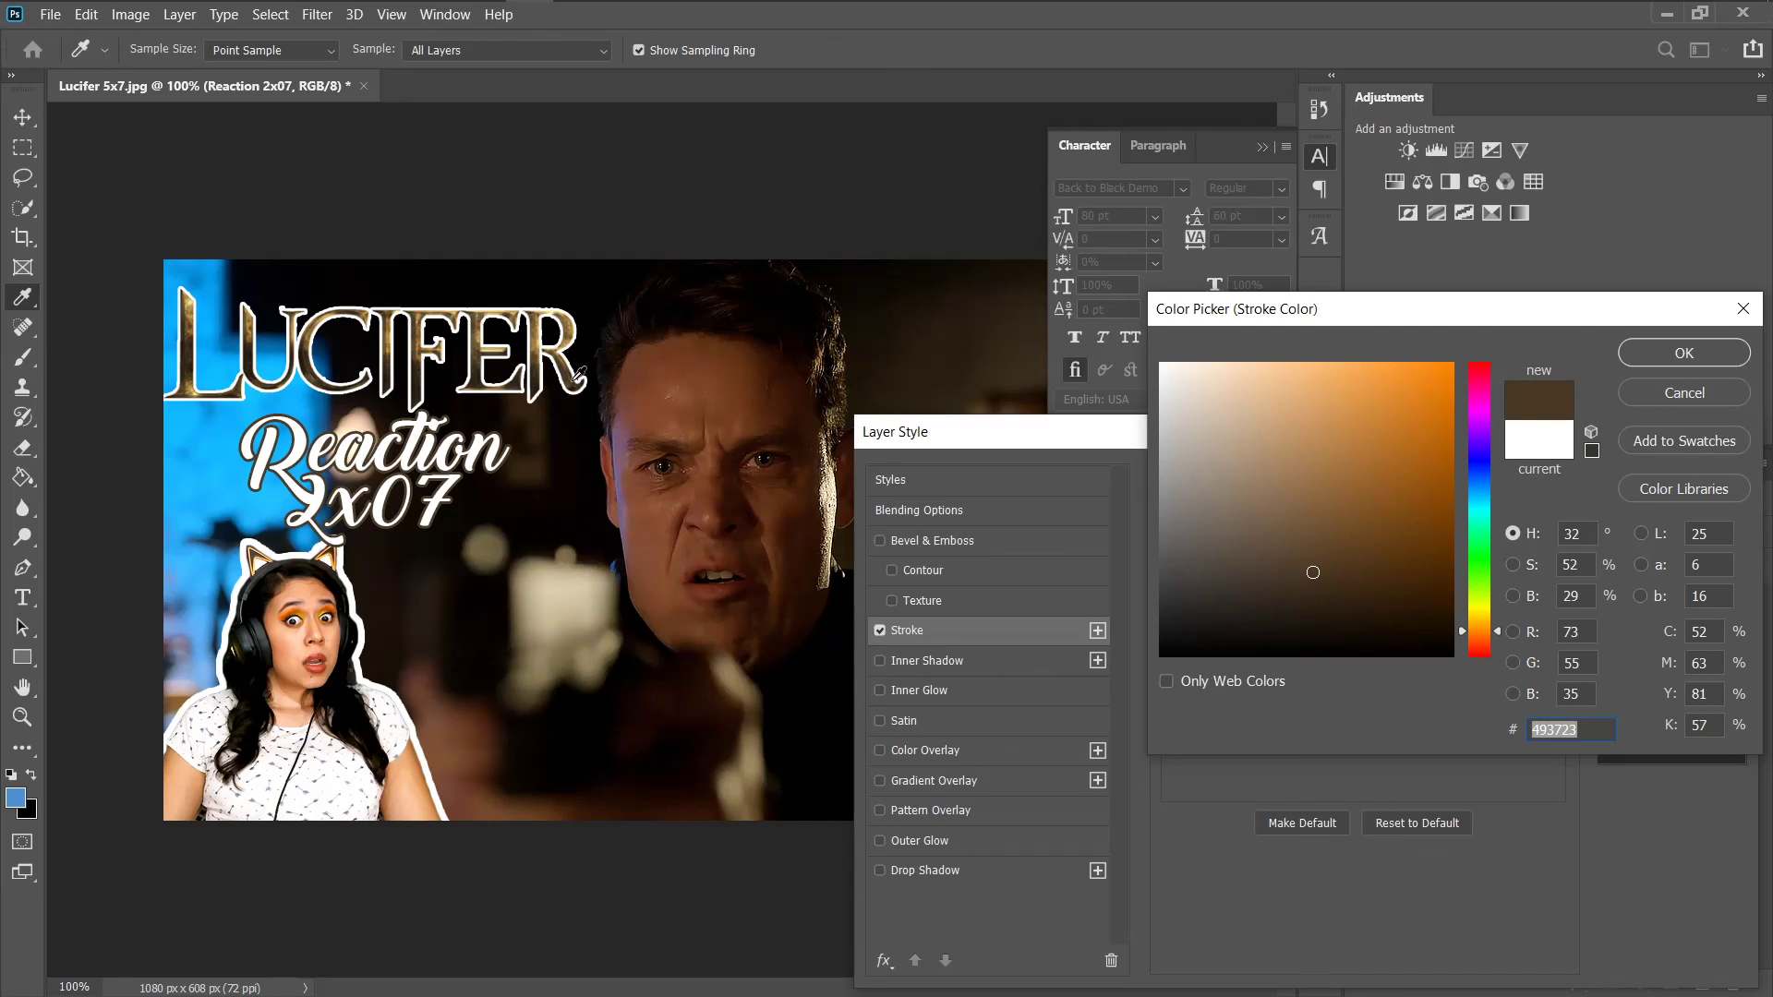
left_click(1653, 353)
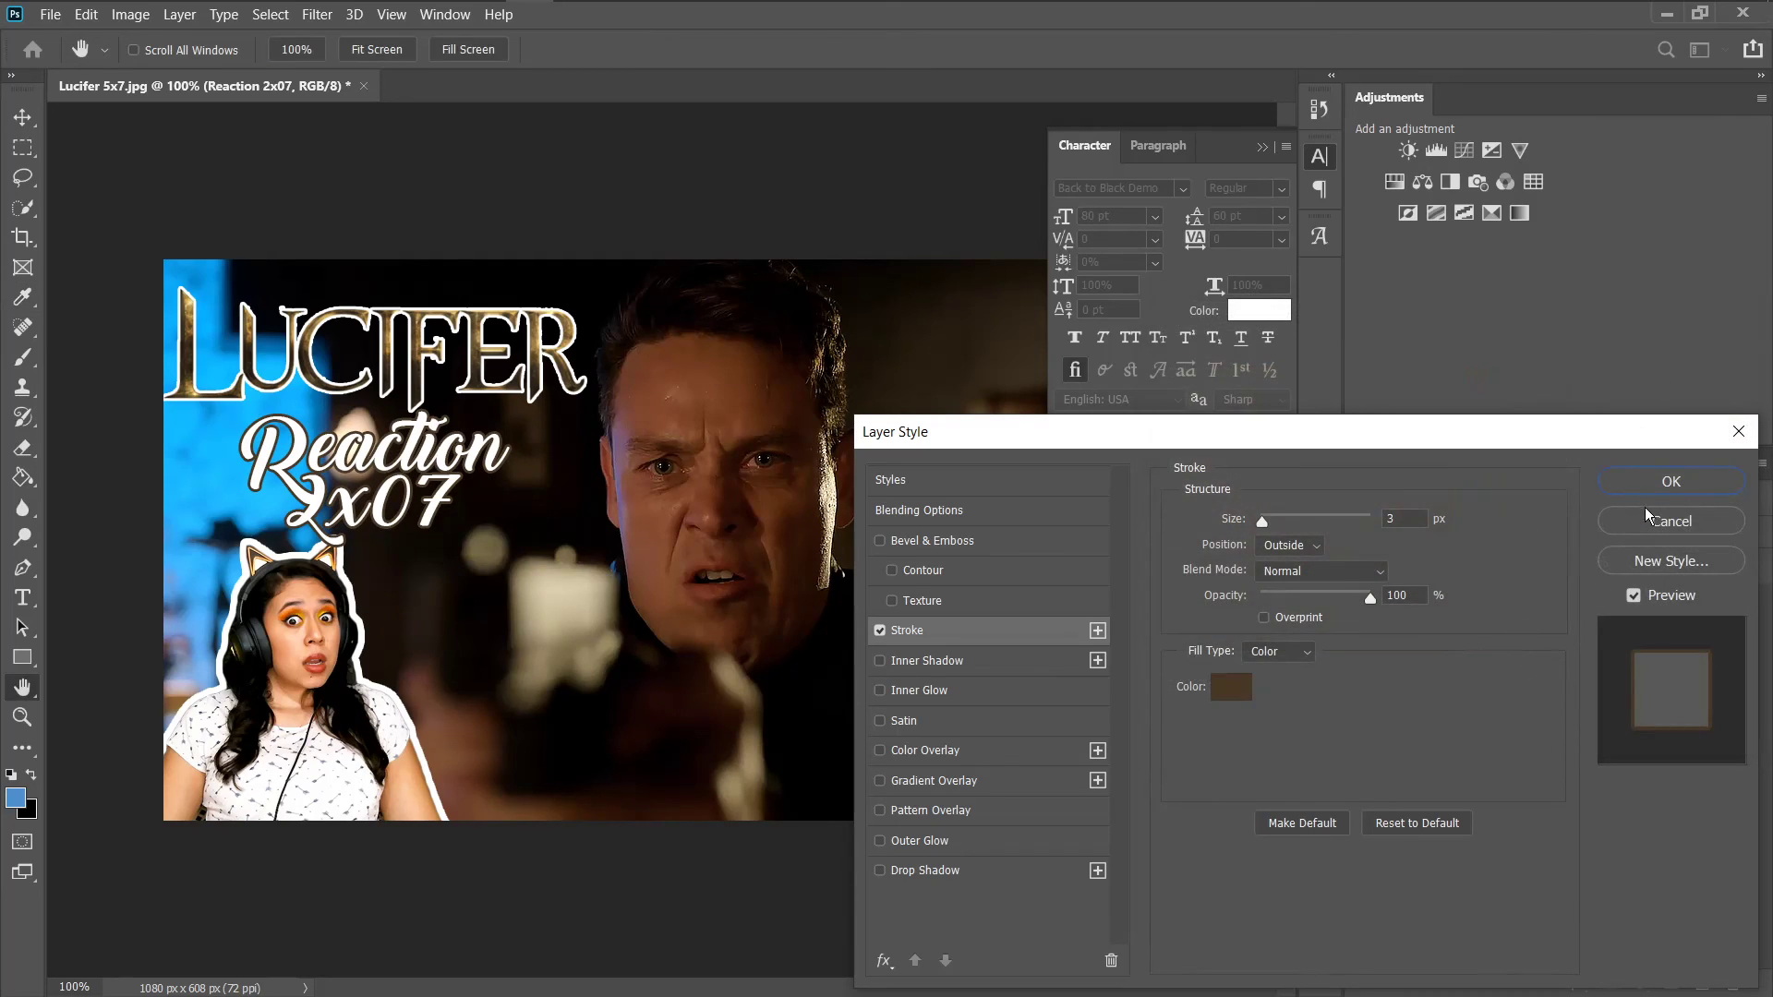
left_click(1670, 480)
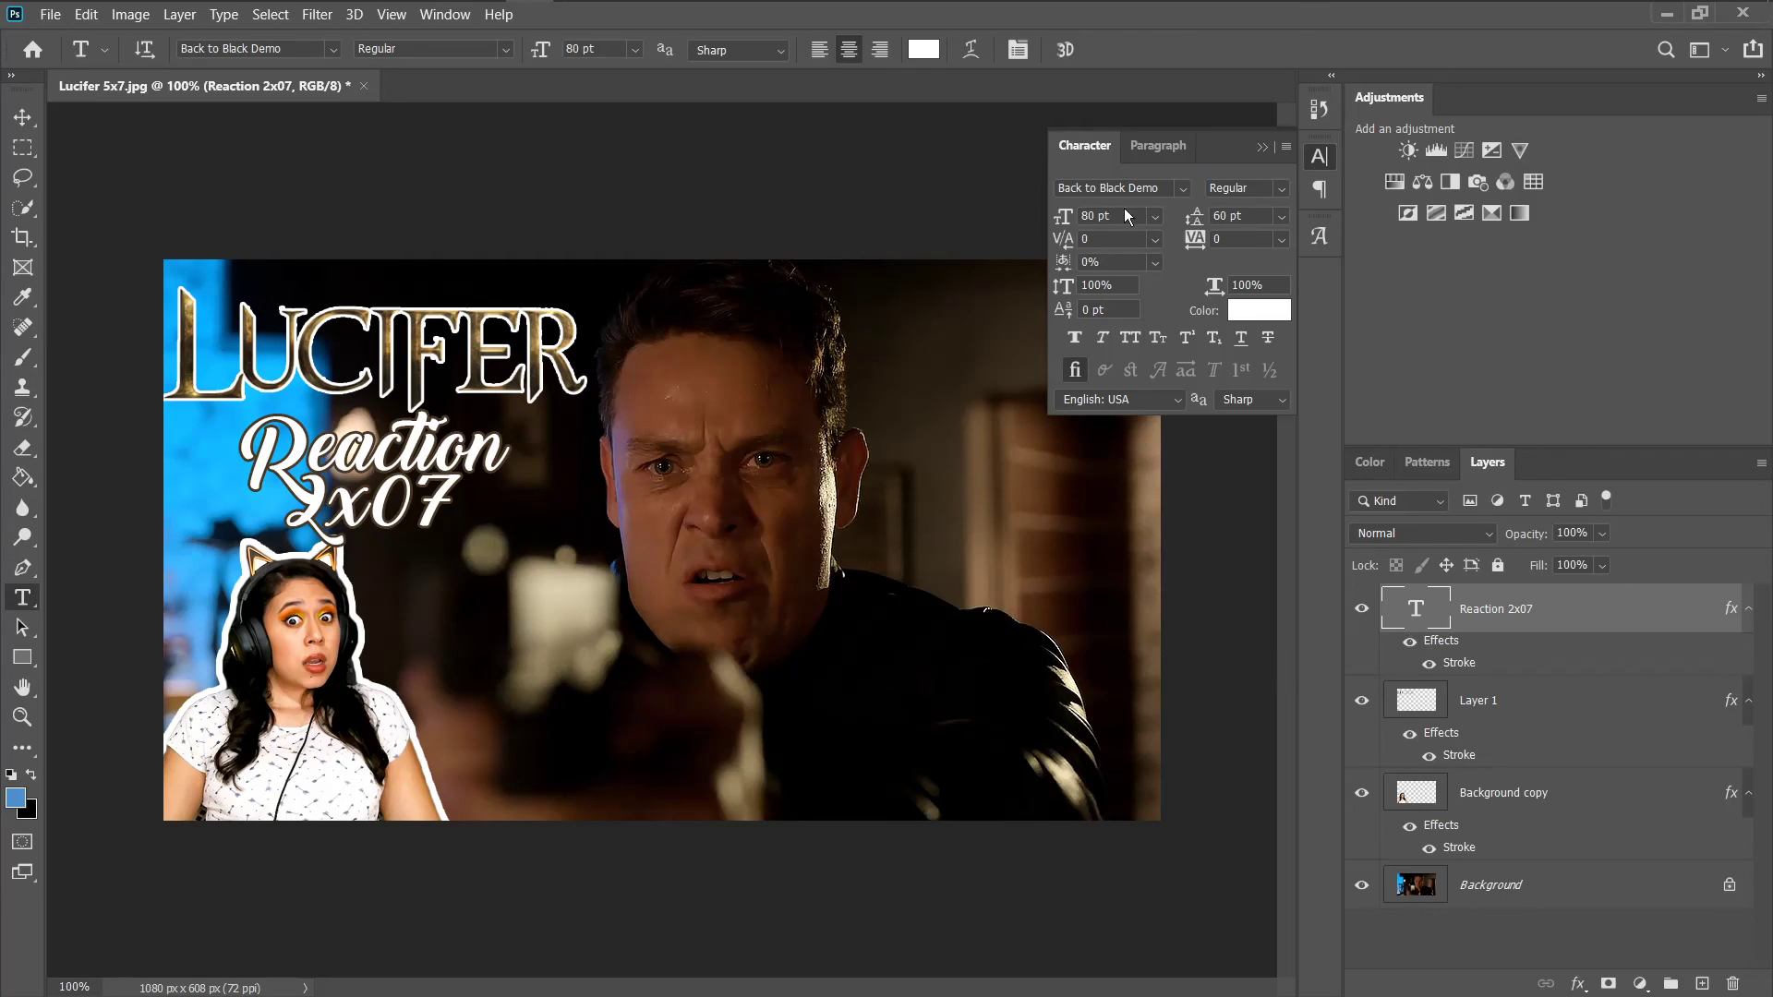
- Flatten all layers into the Background layer and save the thumbnail as a JPEG
left_click(1262, 147)
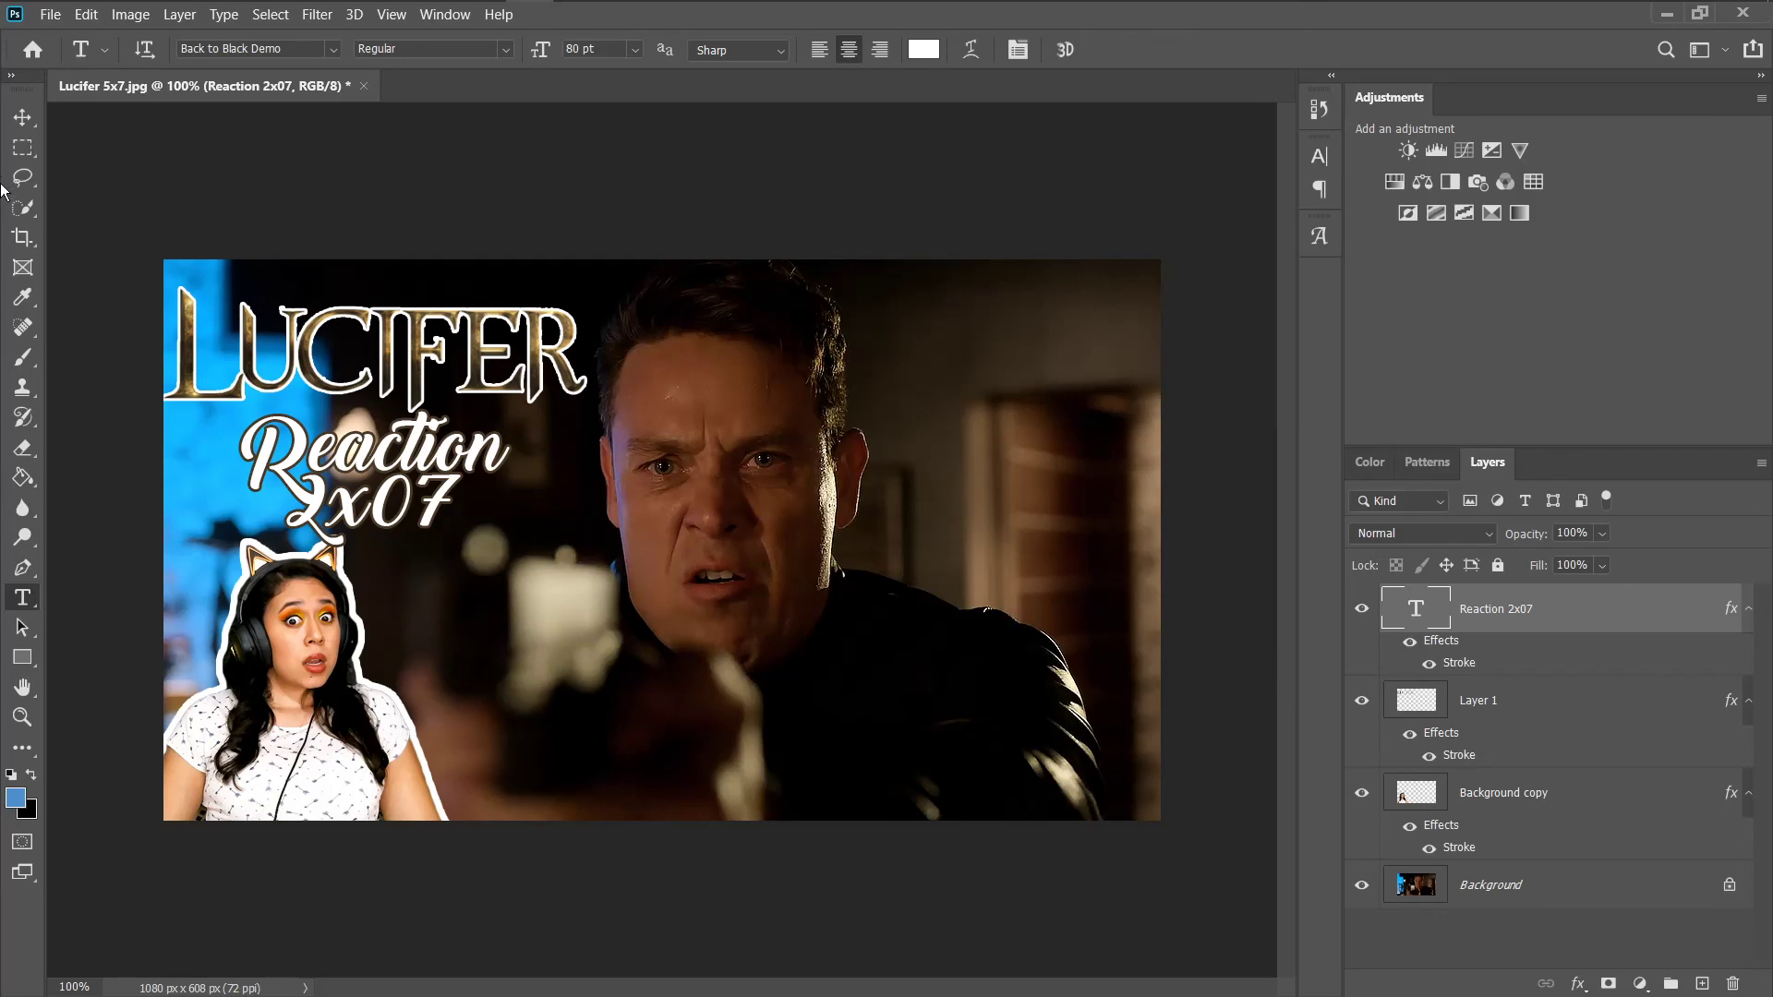
left_click(34, 119)
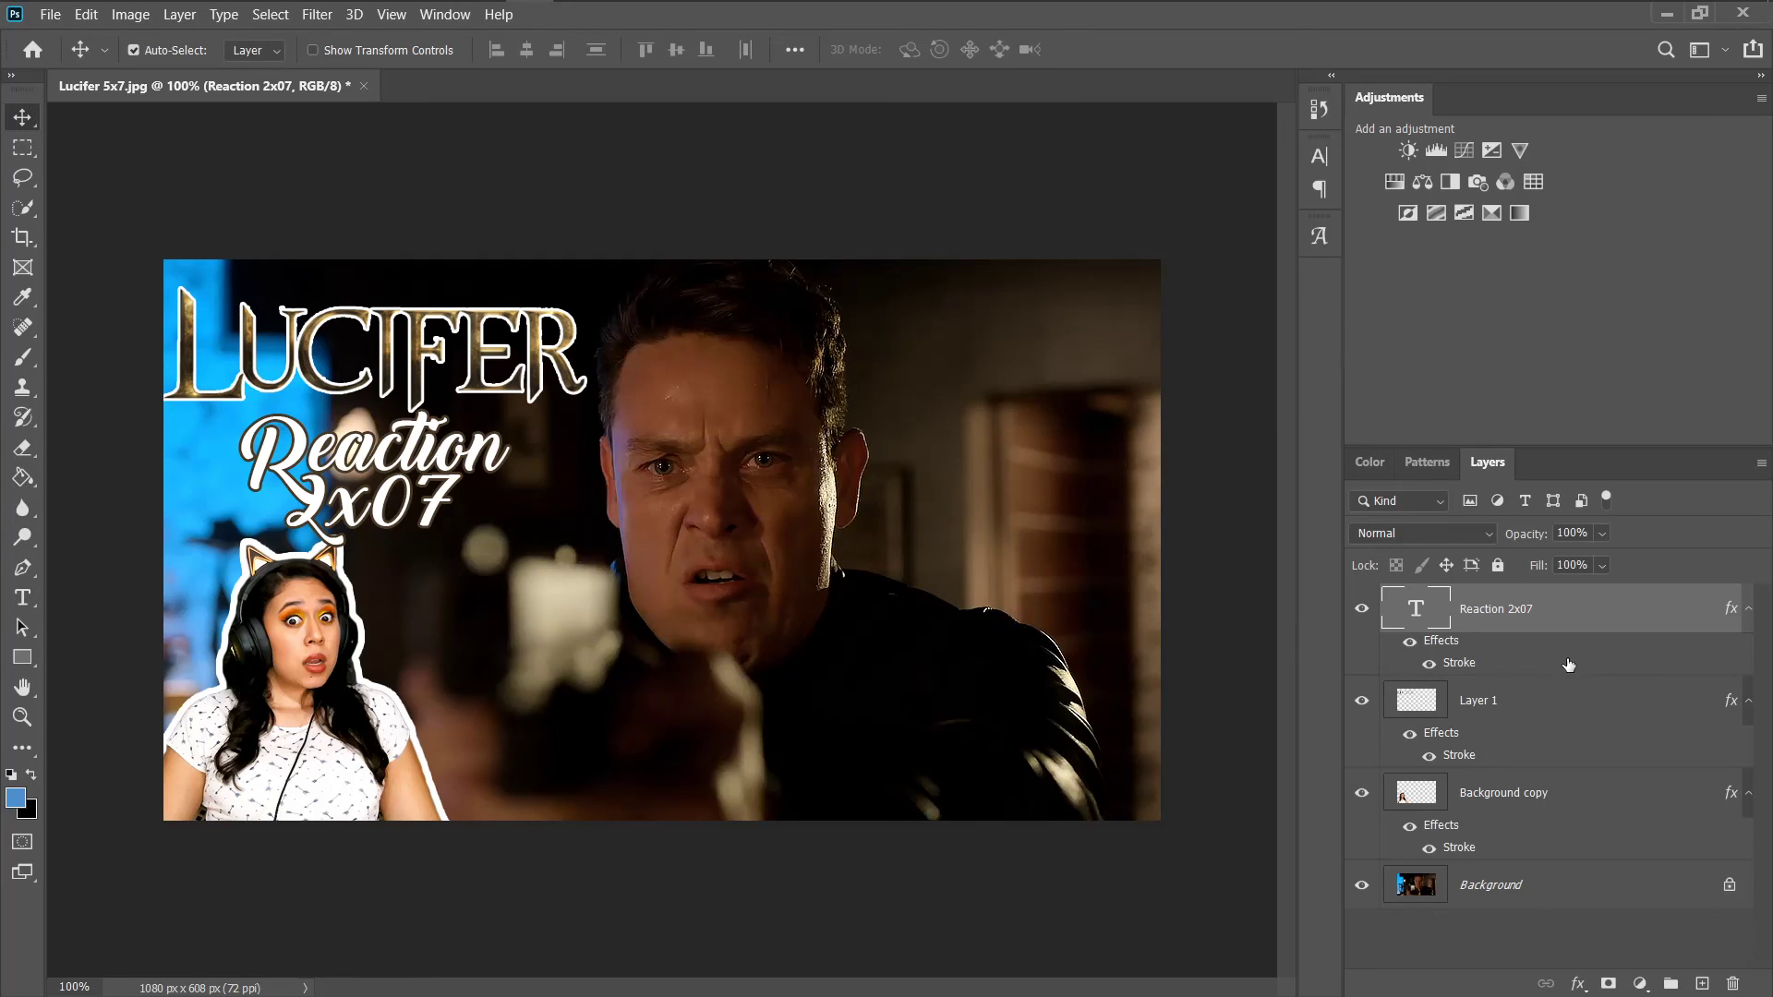
right_click(1527, 900)
left_click(1563, 836)
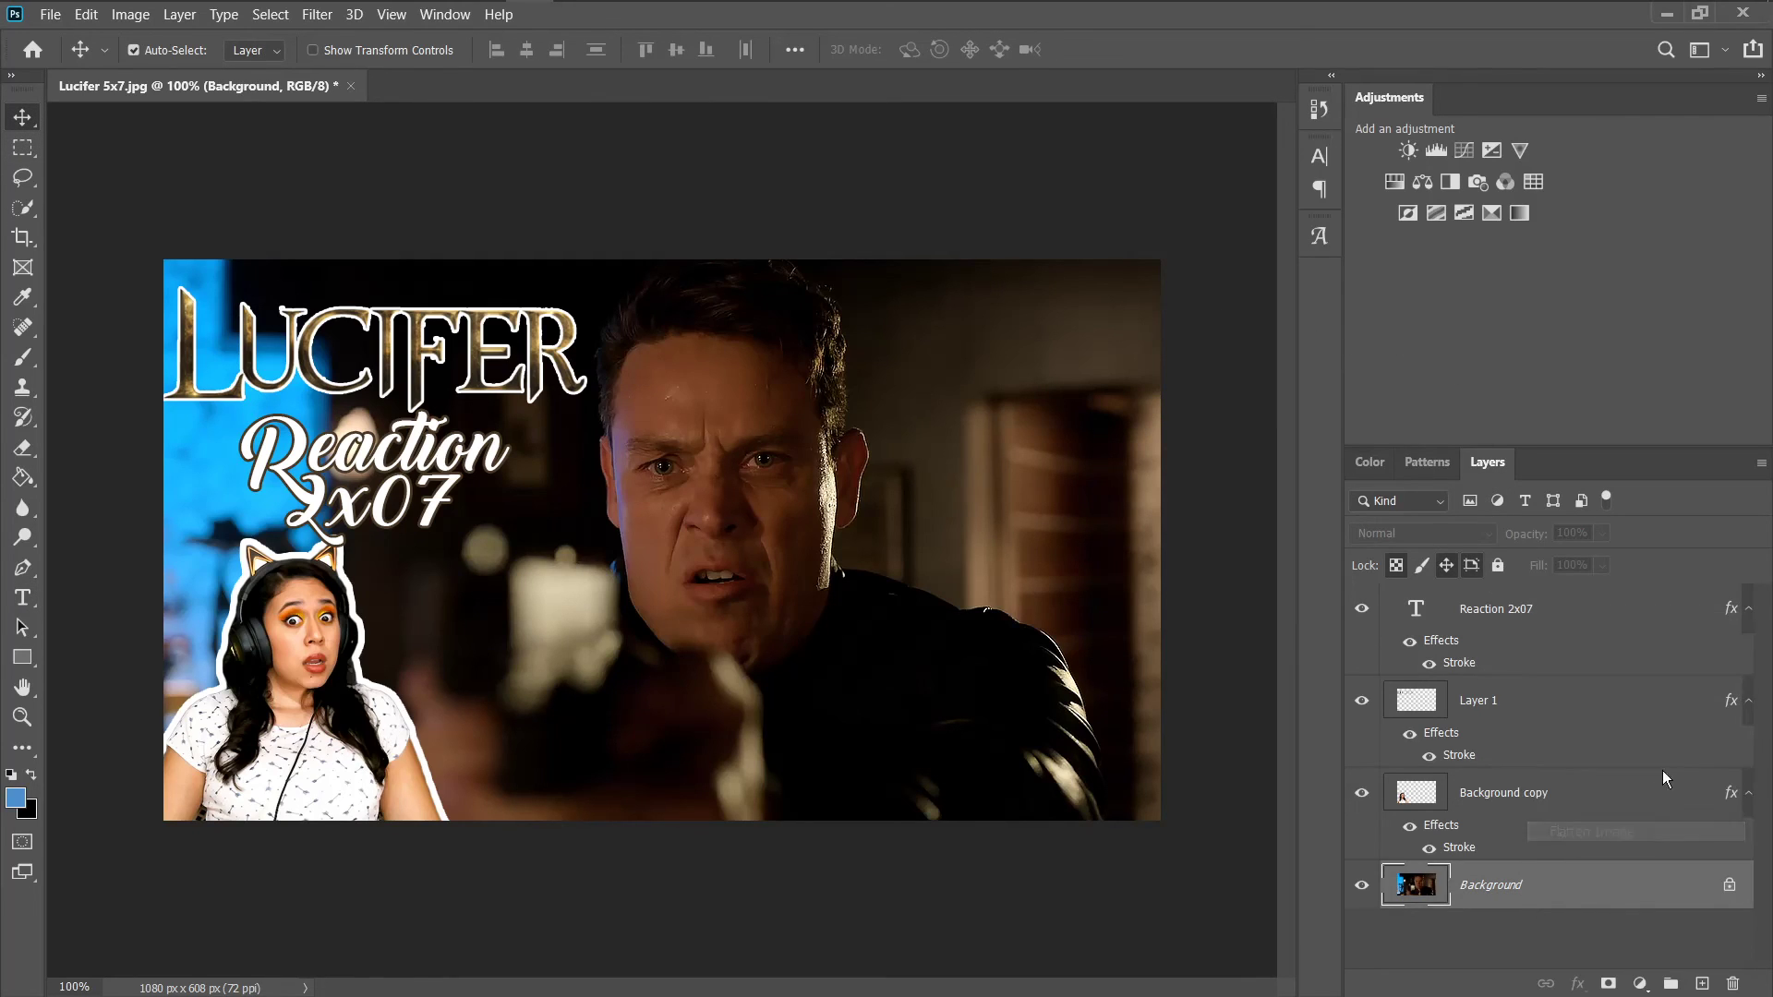
key("ctrl+s")
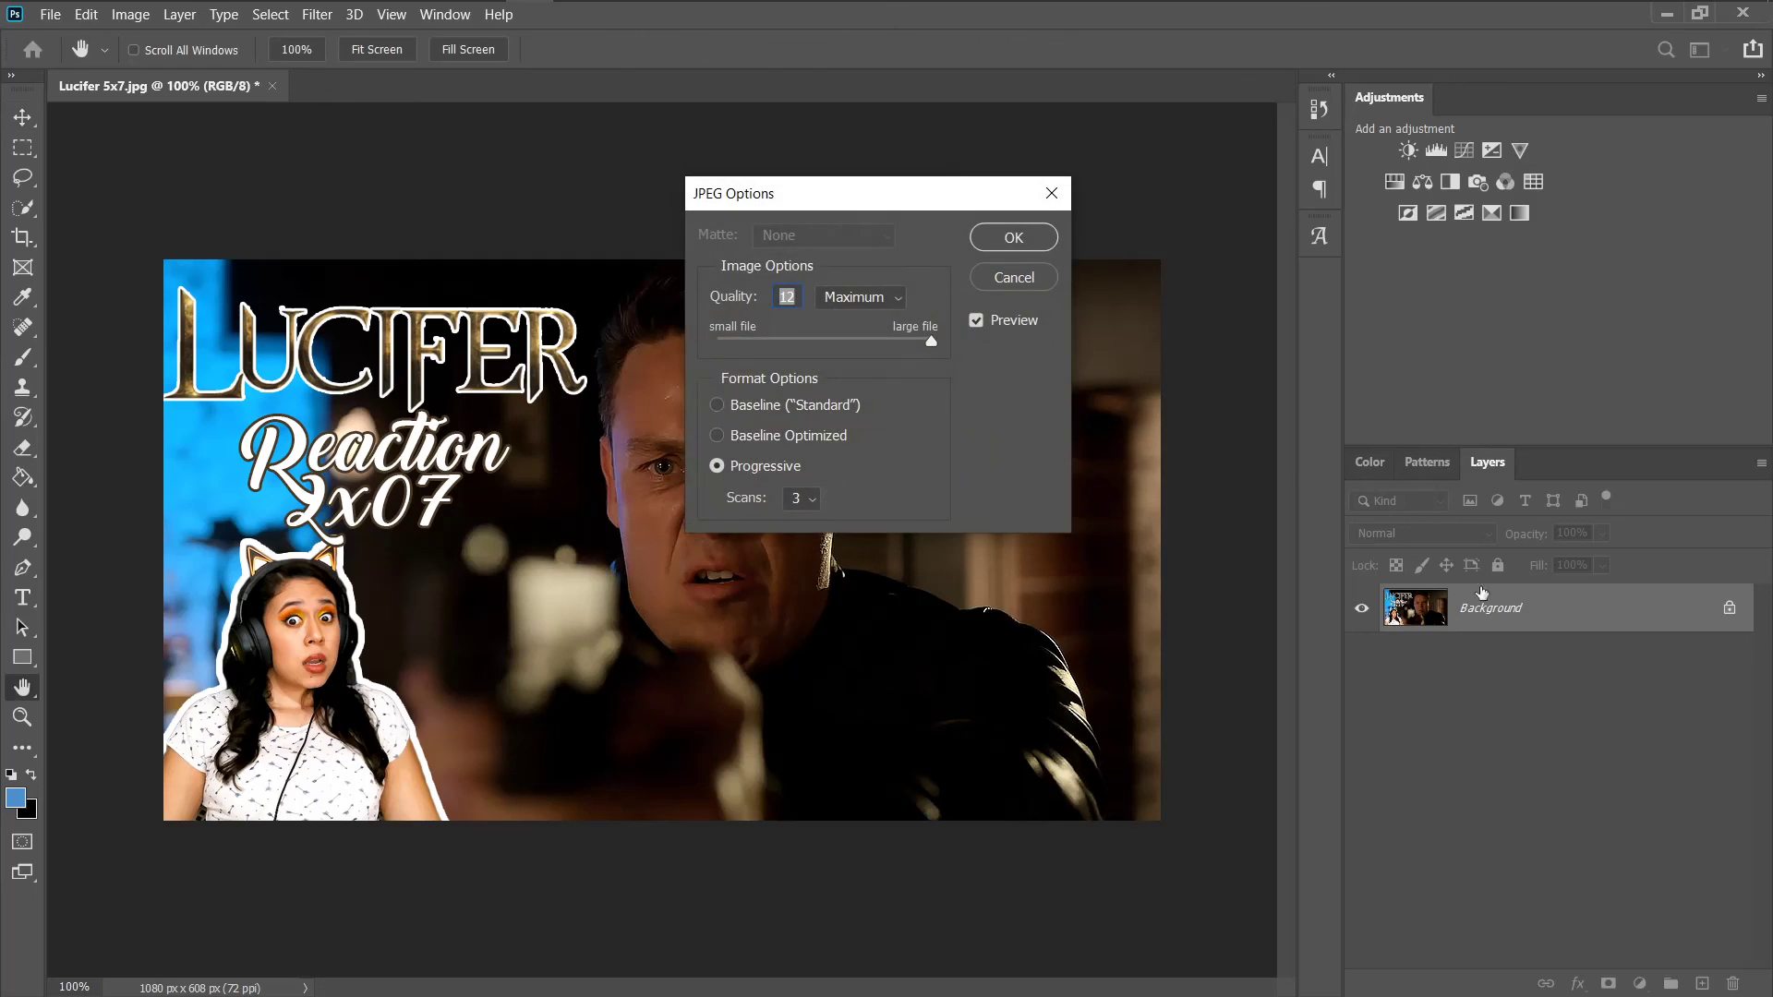